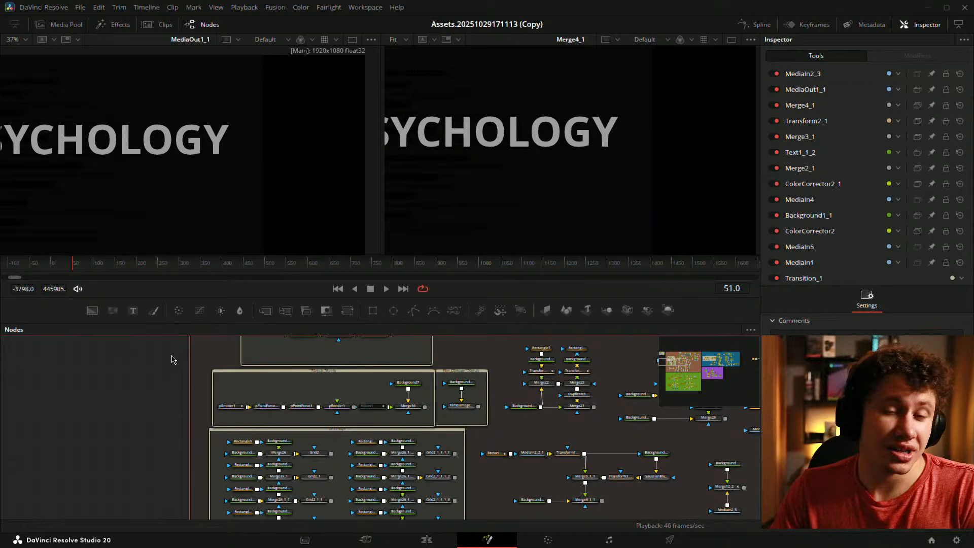
- Shrink the viewers to enlarge the Nodes panel, then survey the underlay groups in the node graph
{"action": "left_click_drag", "start_coordinate": [232, 323], "coordinate": [232, 222]}
{"action": "scroll", "coordinate": [460, 369], "scroll_direction": "down", "scroll_amount": 5}
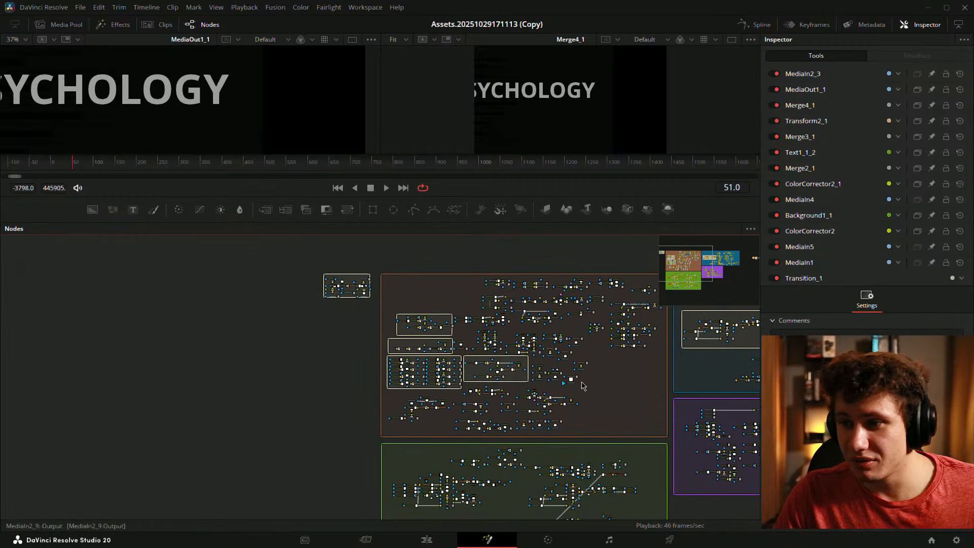
{"action": "left_click_drag", "start_coordinate": [561, 379], "coordinate": [202, 329]}
{"action": "left_click_drag", "start_coordinate": [387, 337], "coordinate": [218, 375]}
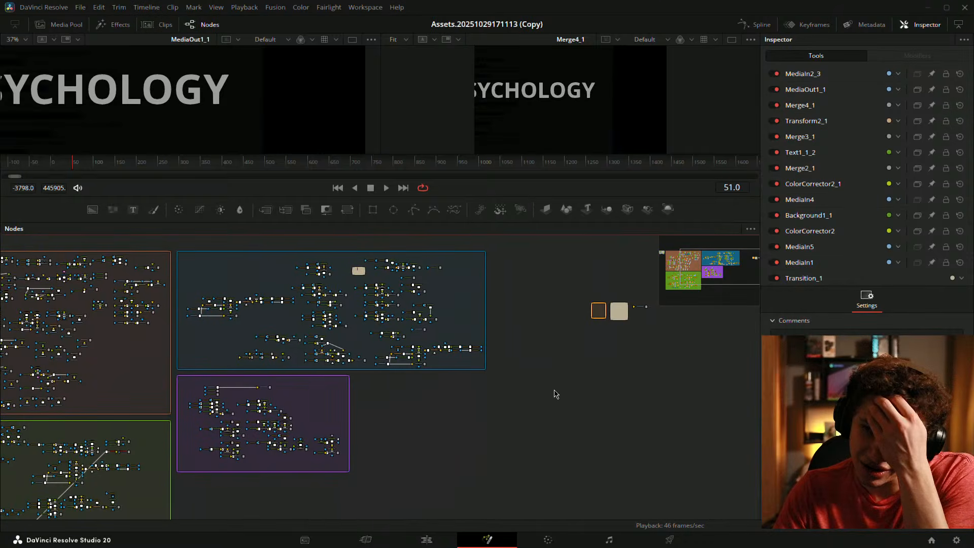
{"action": "left_click_drag", "start_coordinate": [582, 362], "coordinate": [434, 381]}
{"action": "scroll", "coordinate": [491, 337], "scroll_direction": "up", "scroll_amount": 8}
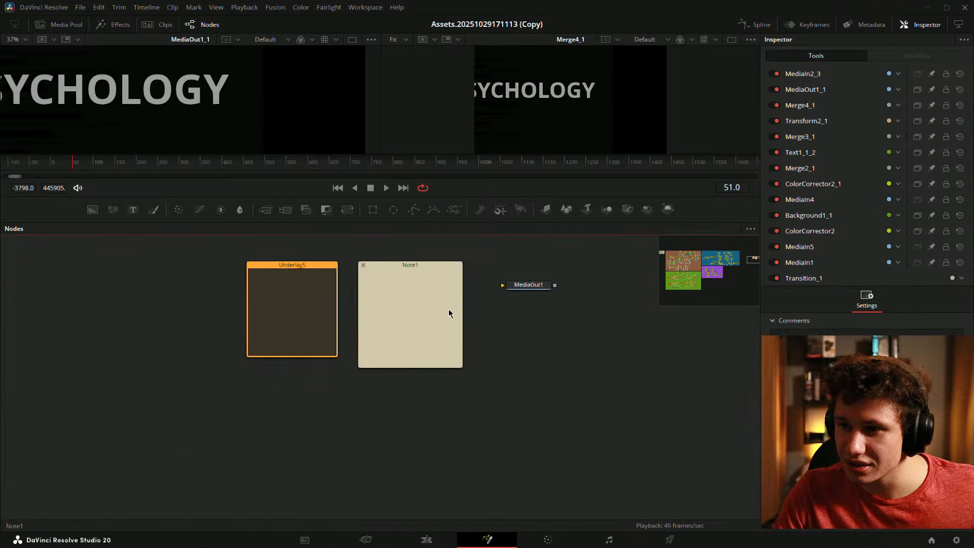
{"action": "scroll", "coordinate": [445, 311], "scroll_direction": "down", "scroll_amount": 8}
{"action": "left_click_drag", "start_coordinate": [264, 314], "coordinate": [669, 308]}
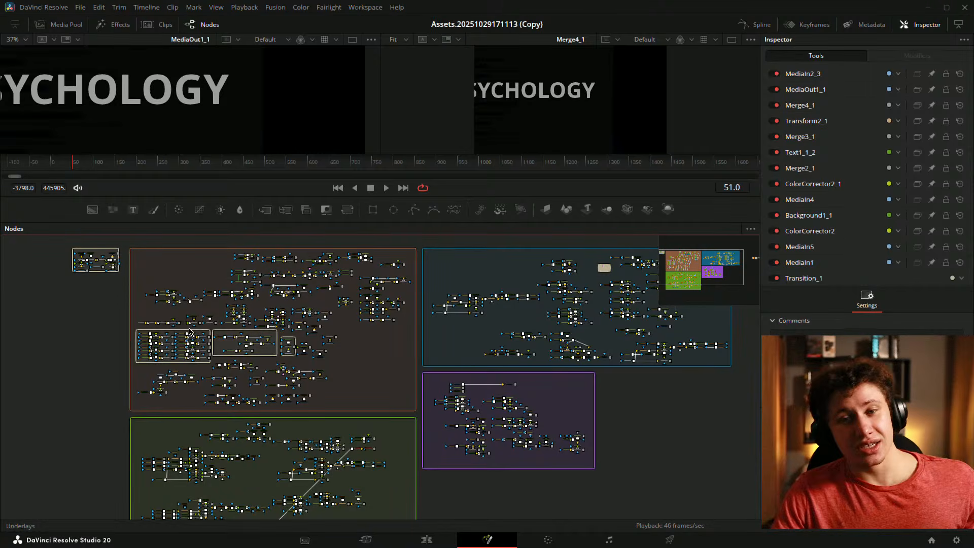
{"action": "scroll", "coordinate": [168, 350], "scroll_direction": "up", "scroll_amount": 5}
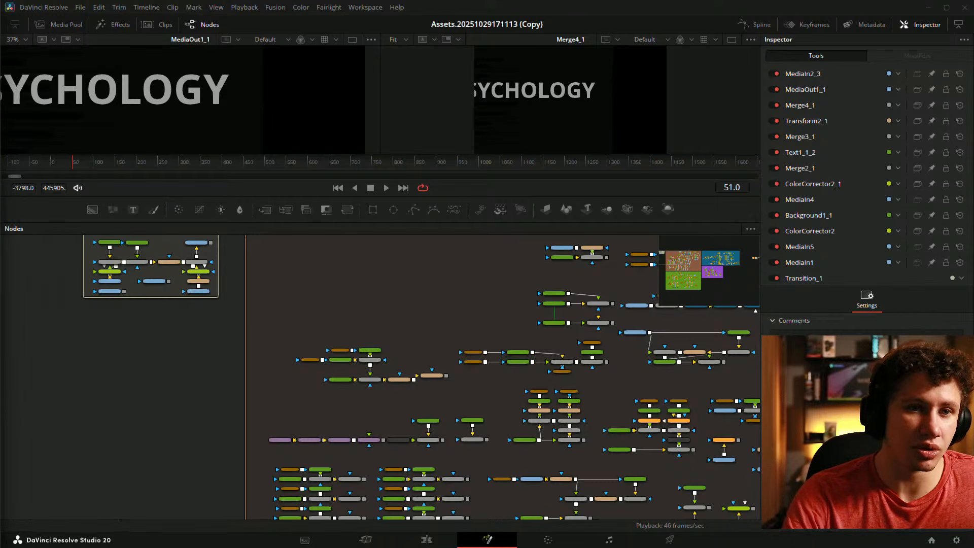
- Zoom in on the Transition_1 group and drag it further left
{"action": "left_click", "coordinate": [107, 389]}
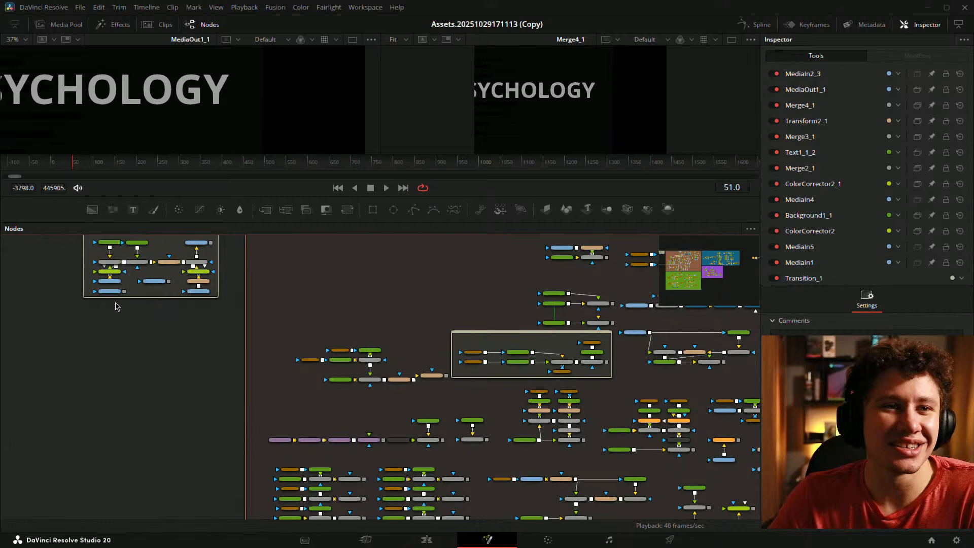
{"action": "left_click_drag", "start_coordinate": [220, 352], "coordinate": [190, 360]}
{"action": "left_click_drag", "start_coordinate": [189, 312], "coordinate": [426, 370]}
{"action": "scroll", "coordinate": [347, 316], "scroll_direction": "up", "scroll_amount": 3}
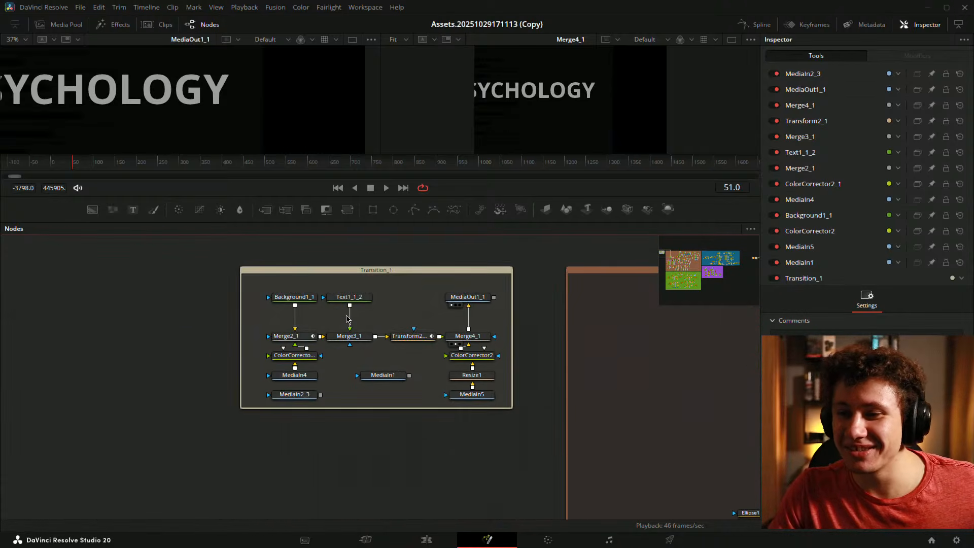
{"action": "left_click_drag", "start_coordinate": [396, 278], "coordinate": [189, 277]}
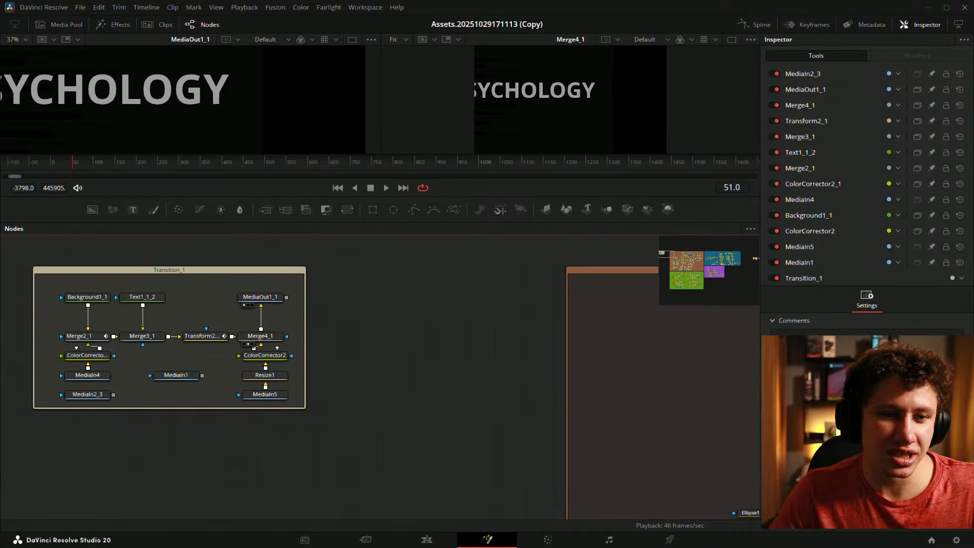
- Marquee-select every node inside Transition_1 and cut them out of the group
{"action": "left_click_drag", "start_coordinate": [360, 365], "coordinate": [548, 340]}
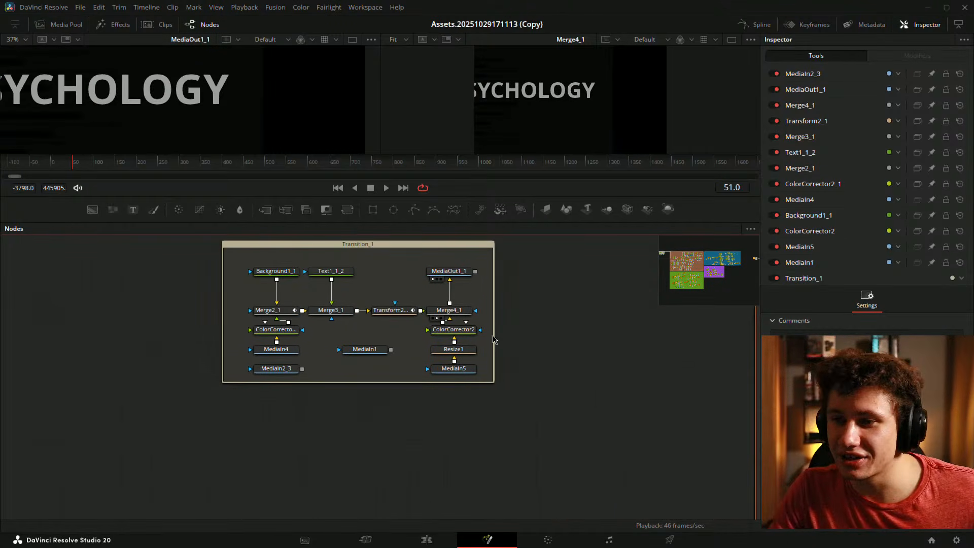
{"action": "left_click_drag", "start_coordinate": [446, 356], "coordinate": [435, 394]}
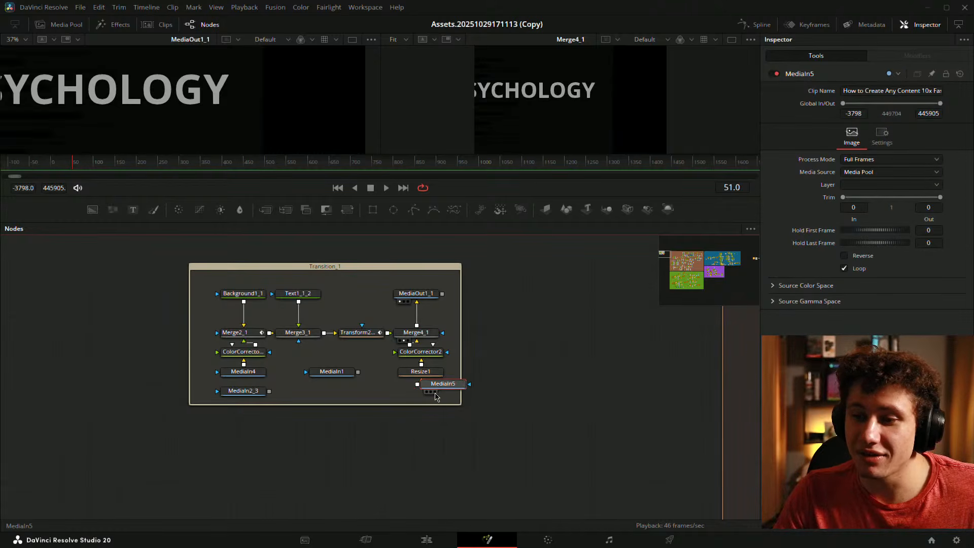
{"action": "left_click_drag", "start_coordinate": [211, 287], "coordinate": [447, 401]}
{"action": "key", "text": "Delete"}
- Delete the empty Transition_1 group and paste its nodes onto open canvas
{"action": "left_click", "coordinate": [312, 276]}
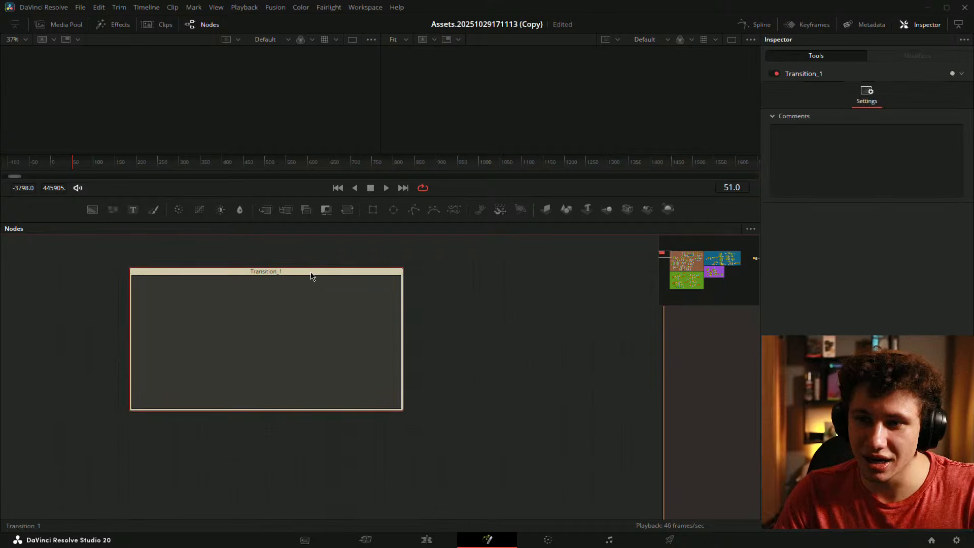
{"action": "key", "text": "Delete"}
{"action": "left_click", "coordinate": [373, 308]}
{"action": "key", "text": "ctrl+v"}
- Pan across the graph to look over the pasted nodes and other underlay groups
{"action": "left_click_drag", "start_coordinate": [539, 334], "coordinate": [257, 329]}
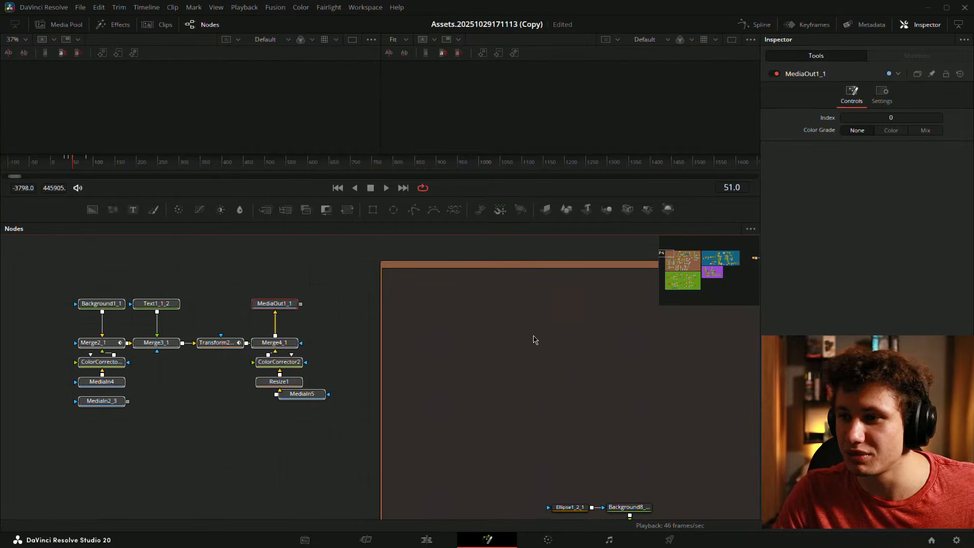
{"action": "scroll", "coordinate": [535, 339], "scroll_direction": "down", "scroll_amount": 3}
{"action": "left_click_drag", "start_coordinate": [634, 380], "coordinate": [300, 283]}
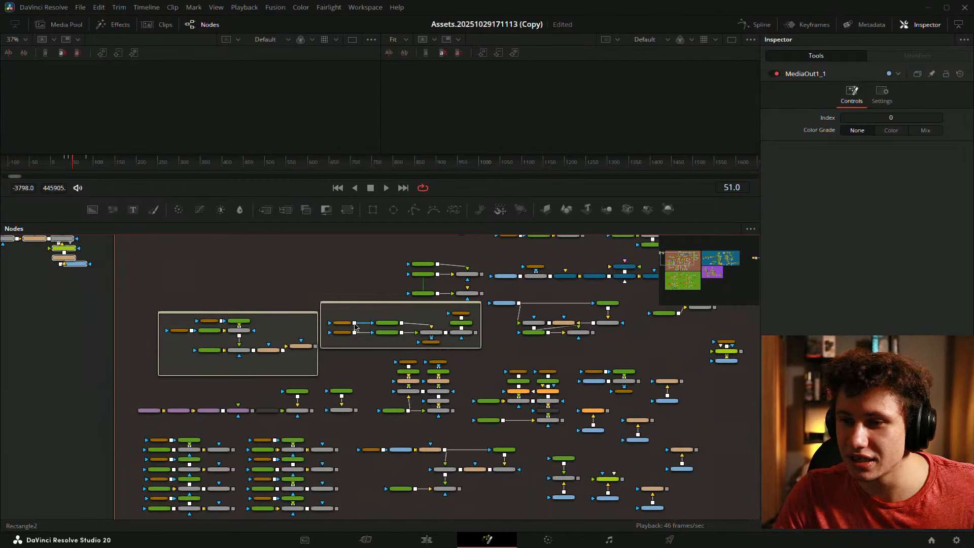
{"action": "scroll", "coordinate": [525, 369], "scroll_direction": "down", "scroll_amount": 2}
{"action": "left_click_drag", "start_coordinate": [565, 371], "coordinate": [465, 329]}
{"action": "scroll", "coordinate": [391, 397], "scroll_direction": "up", "scroll_amount": 2}
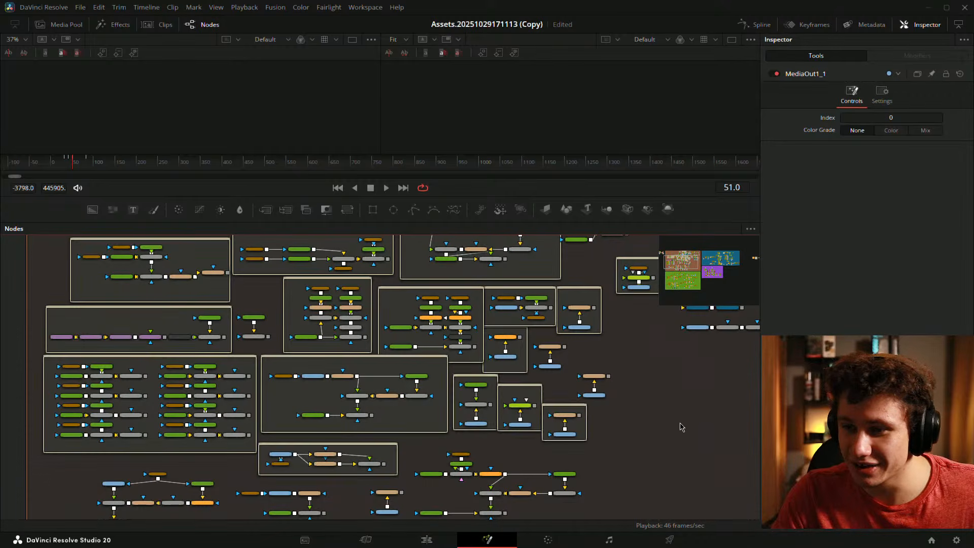
{"action": "left_click_drag", "start_coordinate": [656, 351], "coordinate": [399, 453]}
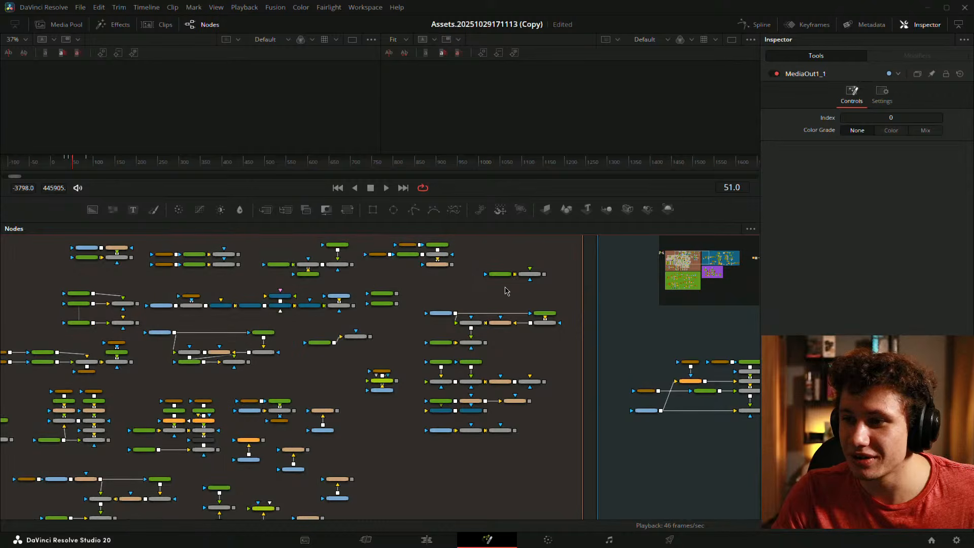
{"action": "scroll", "coordinate": [508, 304], "scroll_direction": "up", "scroll_amount": 2}
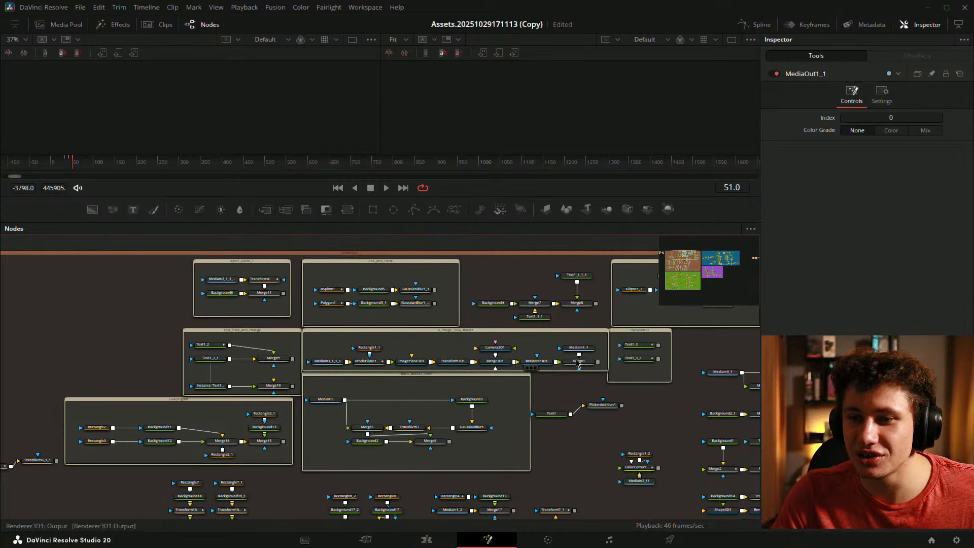
{"action": "left_click_drag", "start_coordinate": [577, 362], "coordinate": [253, 339]}
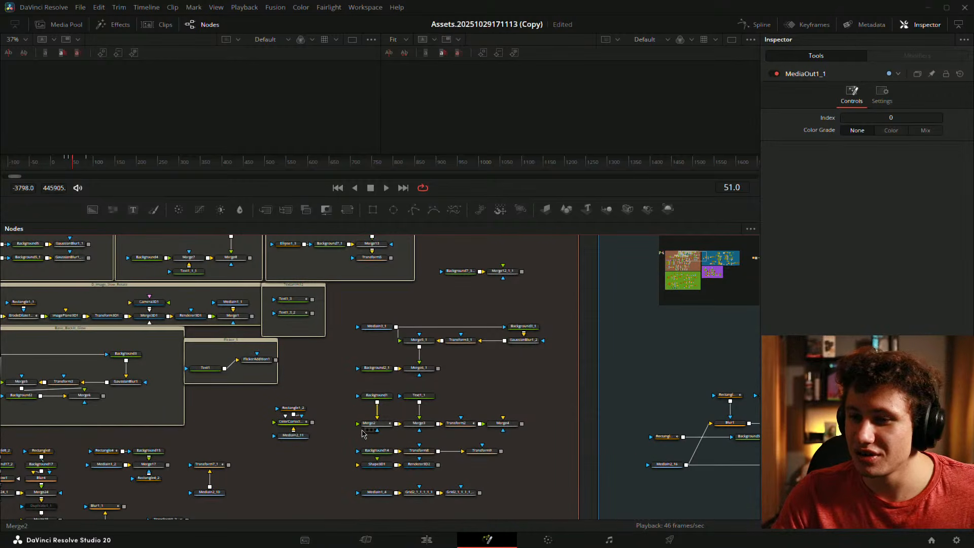
{"action": "left_click_drag", "start_coordinate": [362, 425], "coordinate": [614, 297]}
{"action": "left_click_drag", "start_coordinate": [494, 442], "coordinate": [686, 333]}
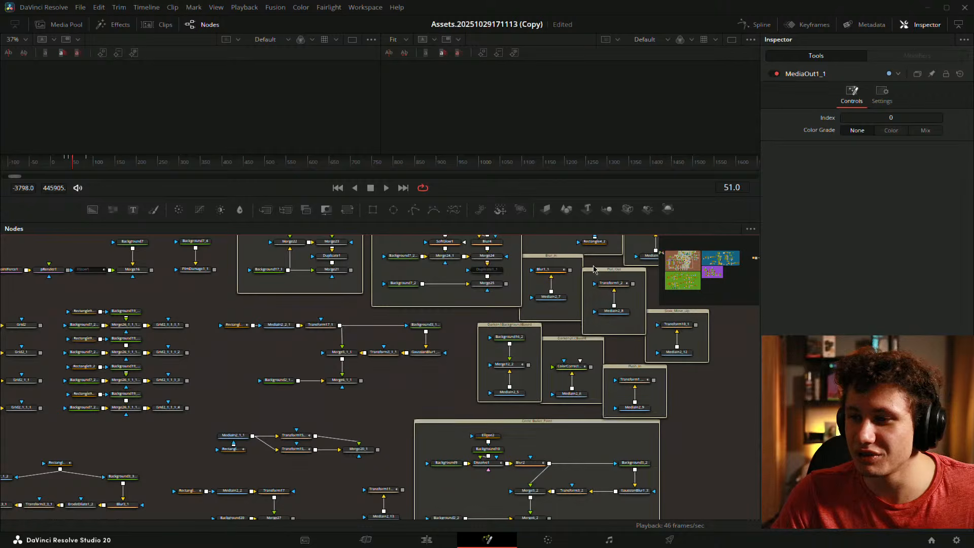
- Frame the whole set of groups and bring the loose node cluster into view
{"action": "left_click_drag", "start_coordinate": [279, 333], "coordinate": [710, 391]}
{"action": "left_click_drag", "start_coordinate": [591, 333], "coordinate": [469, 413]}
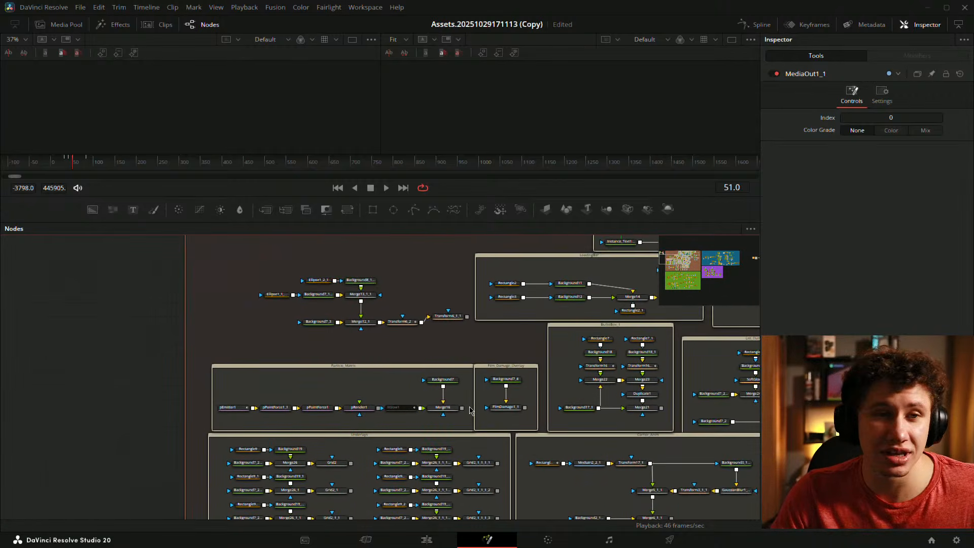
{"action": "scroll", "coordinate": [436, 312], "scroll_direction": "down", "scroll_amount": 2}
{"action": "left_click_drag", "start_coordinate": [516, 490], "coordinate": [359, 301]}
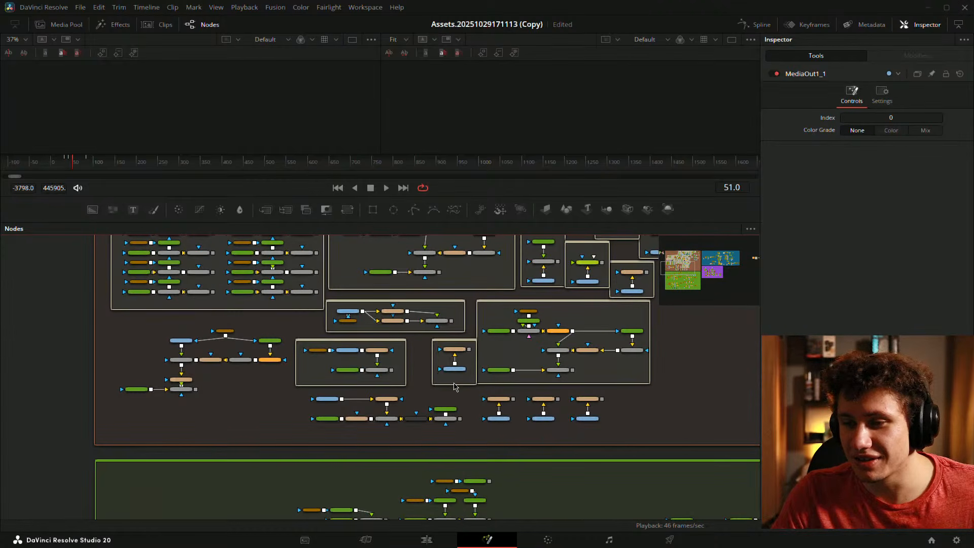
{"action": "left_click_drag", "start_coordinate": [393, 513], "coordinate": [342, 322]}
{"action": "scroll", "coordinate": [391, 296], "scroll_direction": "up", "scroll_amount": 2}
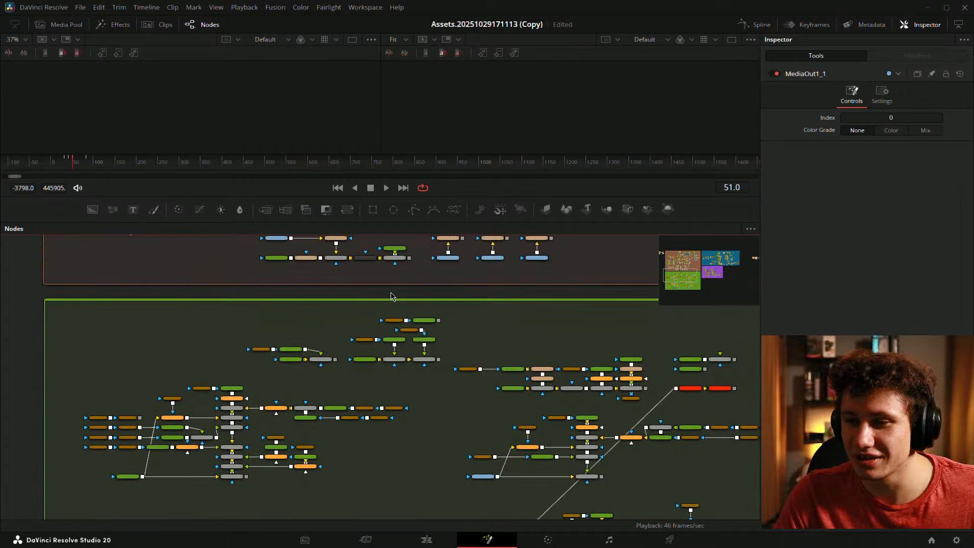
{"action": "scroll", "coordinate": [416, 363], "scroll_direction": "up", "scroll_amount": 1}
{"action": "scroll", "coordinate": [547, 374], "scroll_direction": "down", "scroll_amount": 1}
{"action": "scroll", "coordinate": [485, 354], "scroll_direction": "down", "scroll_amount": 4}
{"action": "left_click_drag", "start_coordinate": [423, 314], "coordinate": [341, 432]}
{"action": "scroll", "coordinate": [172, 346], "scroll_direction": "up", "scroll_amount": 4}
{"action": "left_click_drag", "start_coordinate": [358, 268], "coordinate": [358, 425]}
{"action": "scroll", "coordinate": [270, 418], "scroll_direction": "down", "scroll_amount": 2}
{"action": "scroll", "coordinate": [375, 421], "scroll_direction": "up", "scroll_amount": 2}
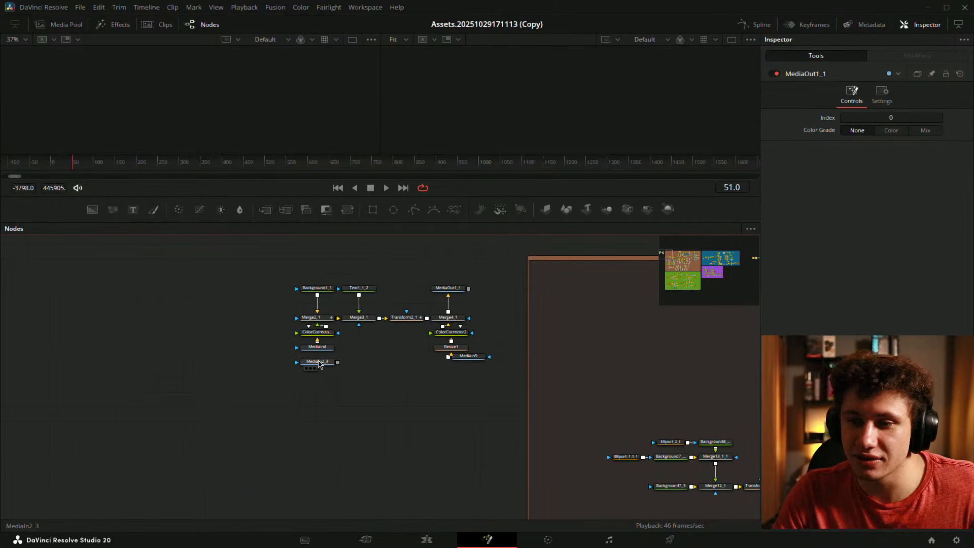
- Delete the unused MediaIn2_3, move MediaIn5 and MediaIn4 down, and save
{"action": "left_click_drag", "start_coordinate": [295, 397], "coordinate": [398, 388]}
{"action": "key", "text": "Delete"}
{"action": "left_click_drag", "start_coordinate": [495, 365], "coordinate": [476, 382]}
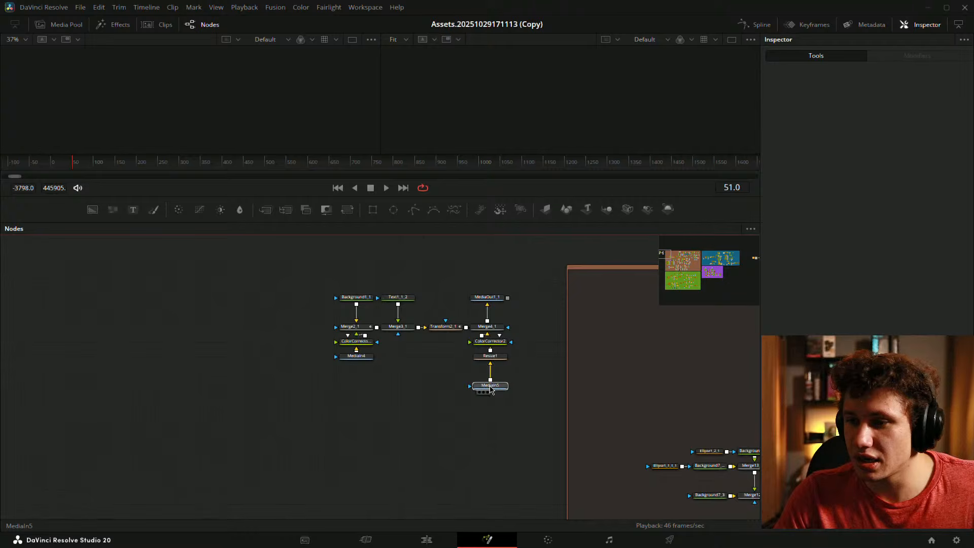
{"action": "left_click_drag", "start_coordinate": [364, 356], "coordinate": [365, 385]}
{"action": "left_click", "coordinate": [391, 377]}
{"action": "key", "text": "ctrl+s"}
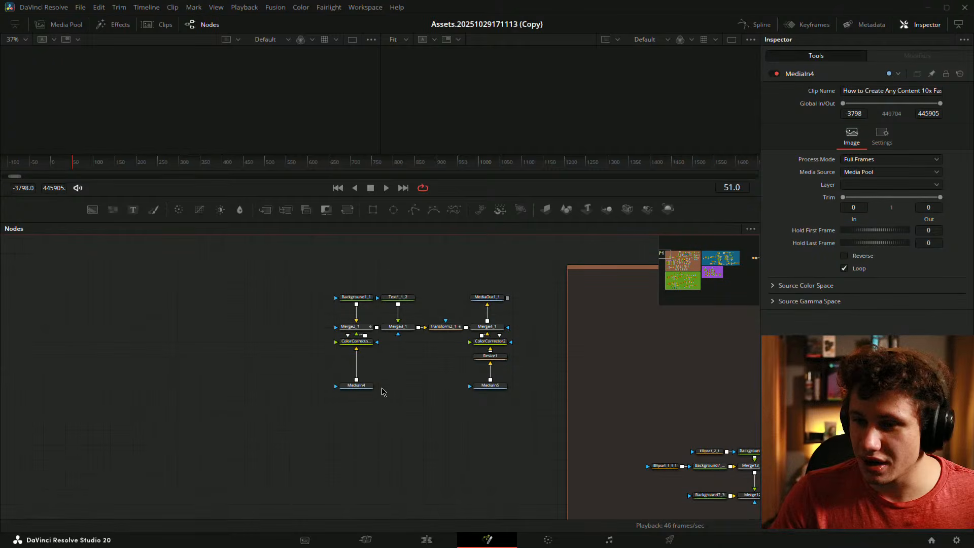
- Place the colour corrector above MediaIn4 and align the upper nodes with the input columns
{"action": "left_click_drag", "start_coordinate": [364, 343], "coordinate": [364, 358]}
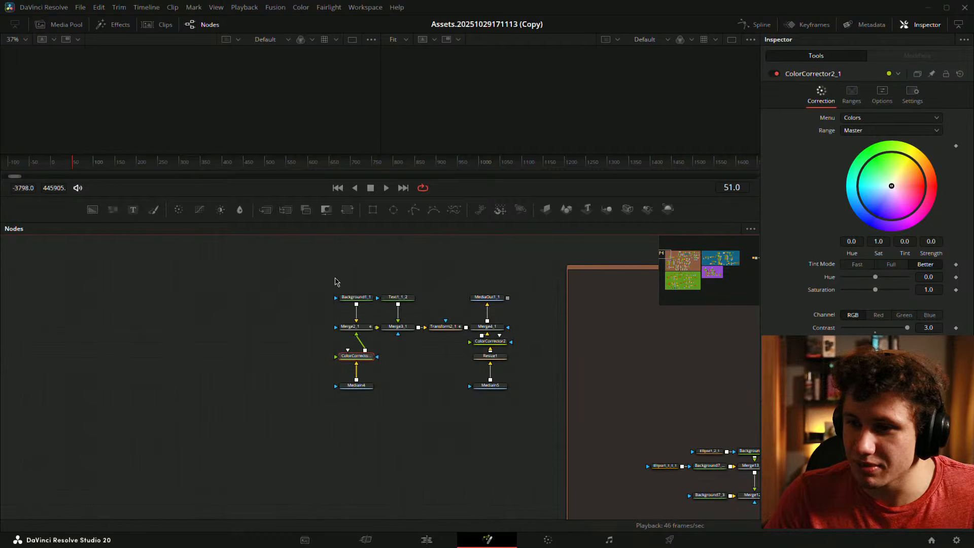
{"action": "left_click_drag", "start_coordinate": [330, 278], "coordinate": [499, 321]}
{"action": "left_click_drag", "start_coordinate": [496, 253], "coordinate": [372, 323]}
{"action": "left_click", "coordinate": [383, 343]}
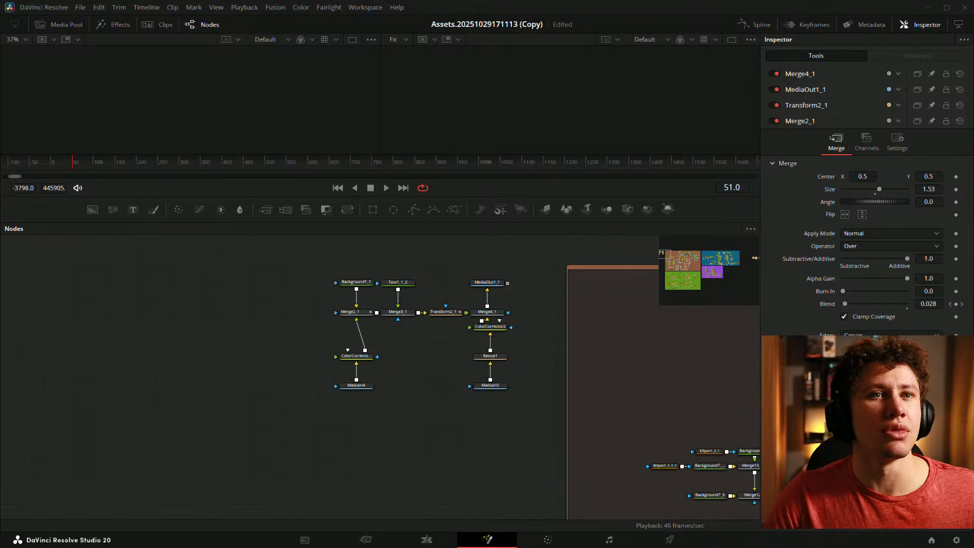
{"action": "left_click_drag", "start_coordinate": [306, 351], "coordinate": [291, 435]}
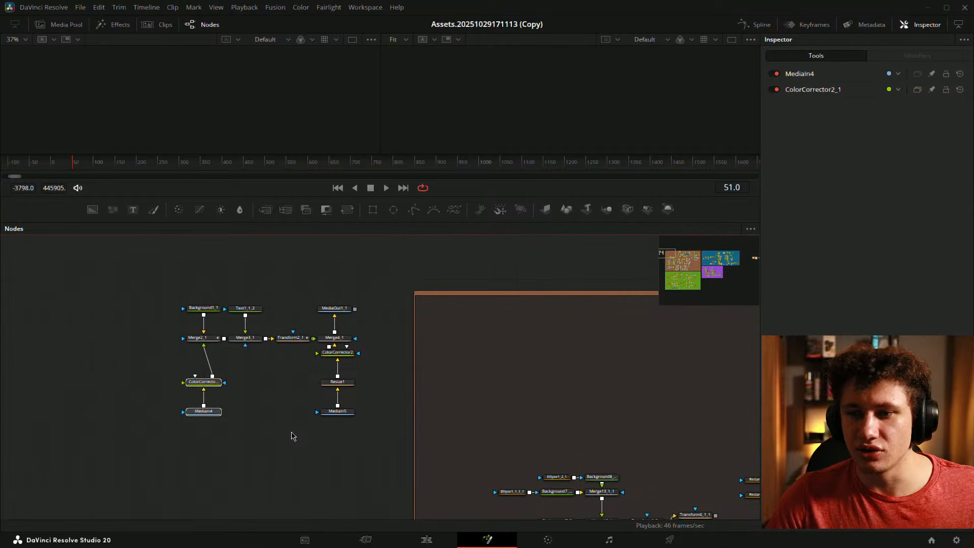
- Show Merge4_1 in a taller first viewer and scrub back to preview earlier frames
{"action": "left_click", "coordinate": [323, 345]}
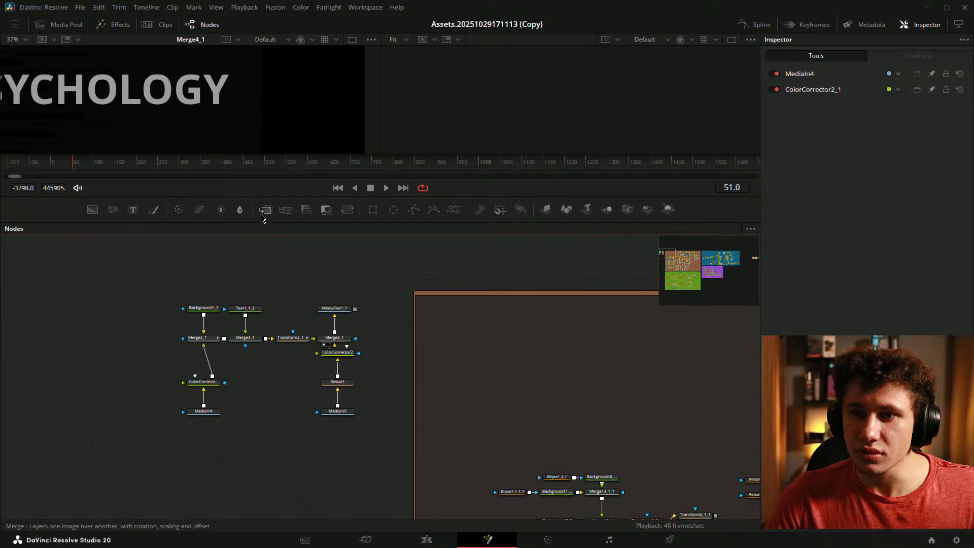
{"action": "left_click_drag", "start_coordinate": [258, 223], "coordinate": [257, 308]}
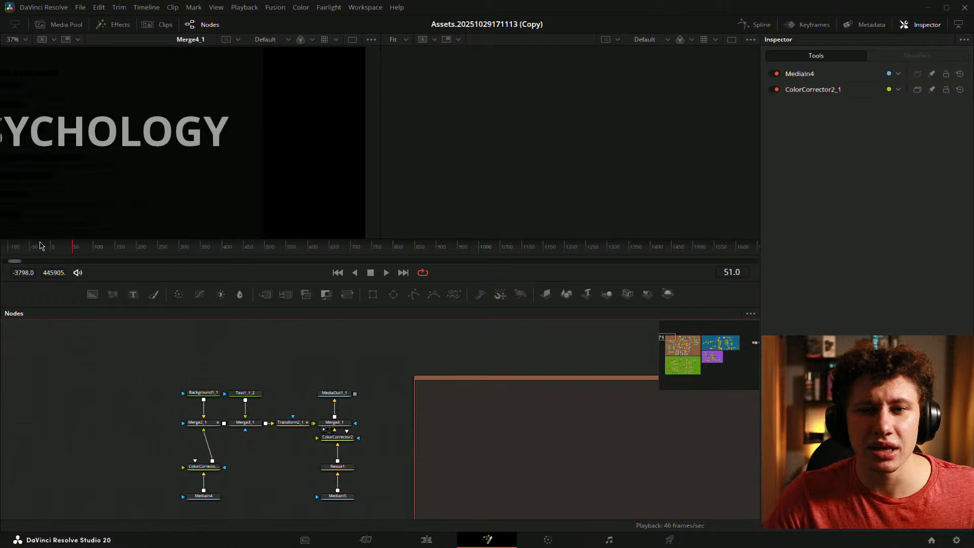
{"action": "left_click_drag", "start_coordinate": [53, 246], "coordinate": [75, 250]}
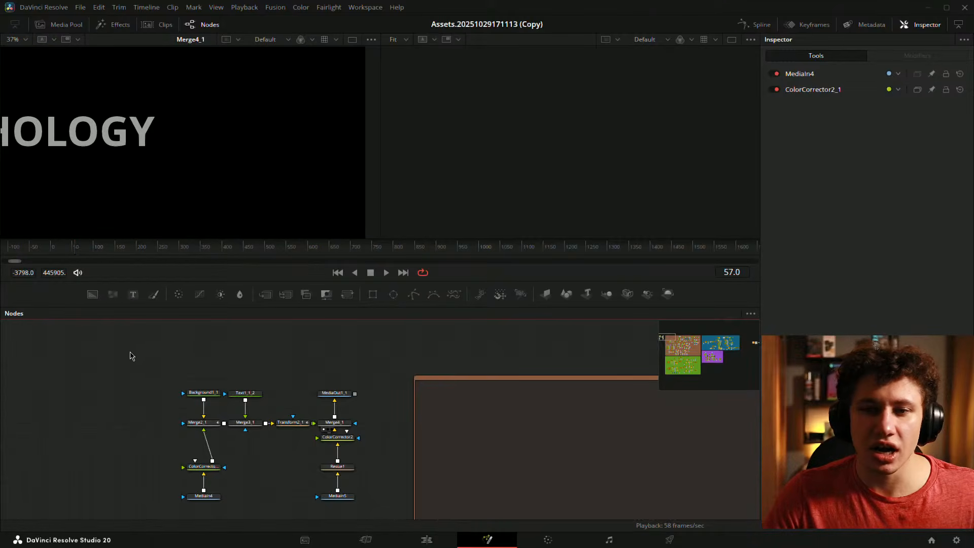
- Add a Background16 node from the toolbar and view it in the left viewer
{"action": "left_click_drag", "start_coordinate": [181, 494], "coordinate": [235, 491]}
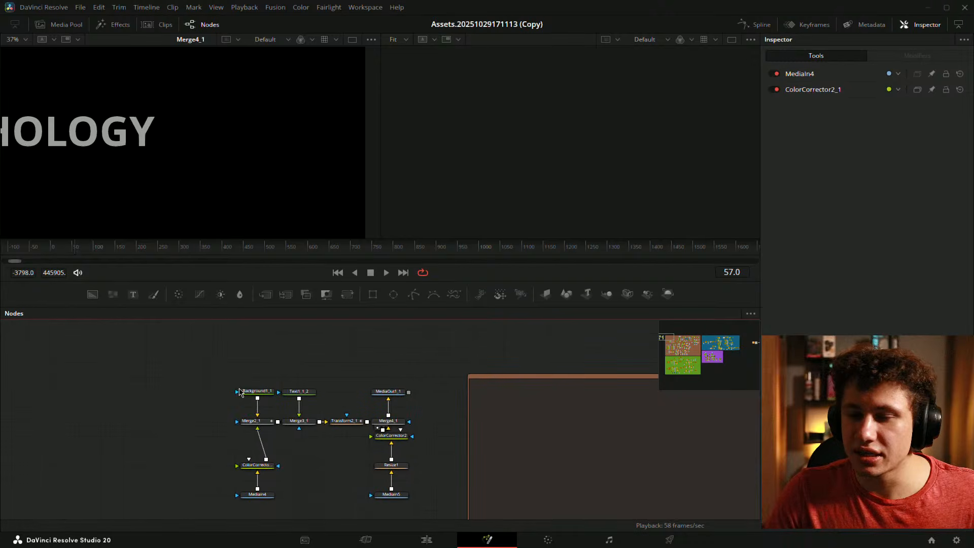
{"action": "left_click_drag", "start_coordinate": [92, 294], "coordinate": [152, 193]}
{"action": "left_click", "coordinate": [173, 409]}
- Attach a Rectangle6 mask to Background16 and shift both nodes left
{"action": "left_click_drag", "start_coordinate": [180, 411], "coordinate": [331, 374]}
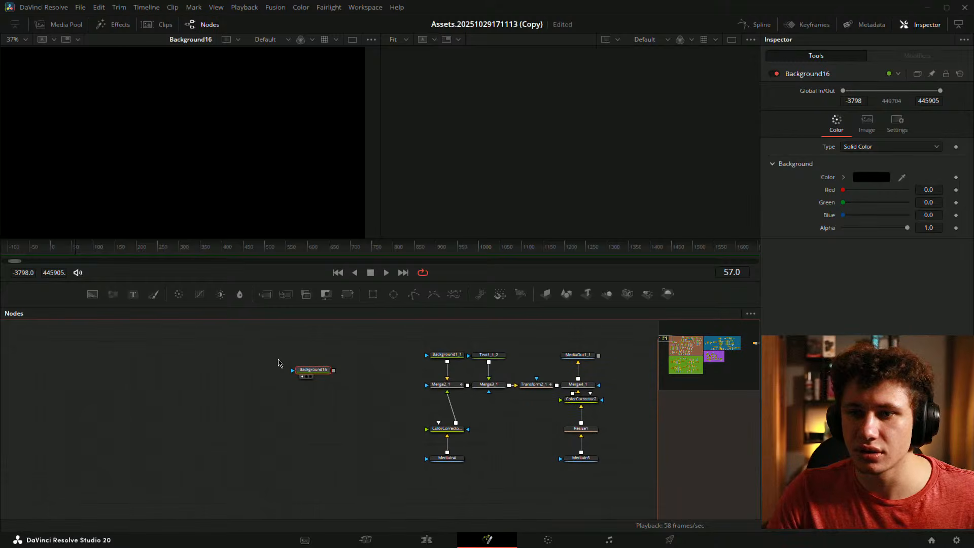
{"action": "left_click", "coordinate": [235, 337]}
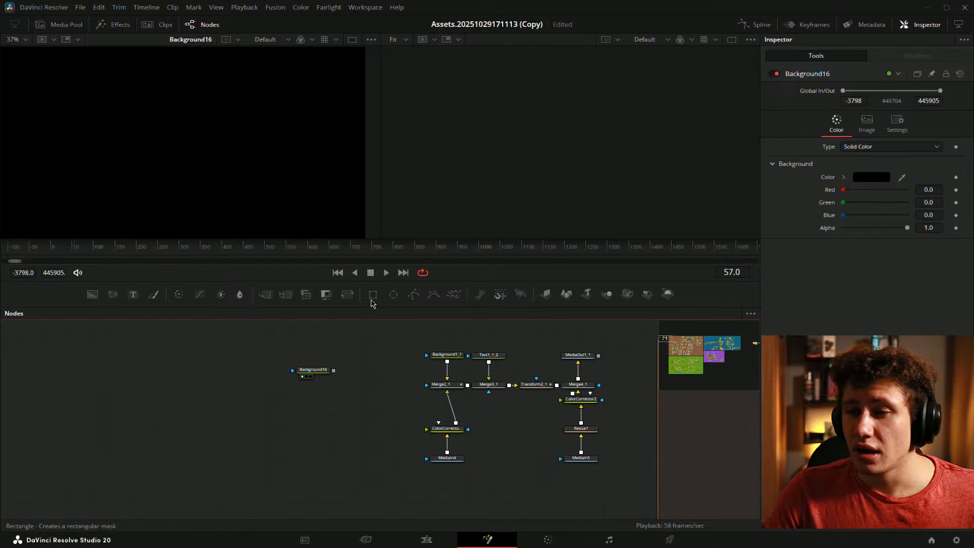
{"action": "left_click_drag", "start_coordinate": [373, 294], "coordinate": [321, 375]}
{"action": "left_click_drag", "start_coordinate": [217, 350], "coordinate": [244, 371]}
{"action": "left_click", "coordinate": [354, 431]}
- Merge Background16 over a new Background21 as Merge18, view it, and open Background21's colour picker
{"action": "left_click_drag", "start_coordinate": [93, 295], "coordinate": [241, 406]}
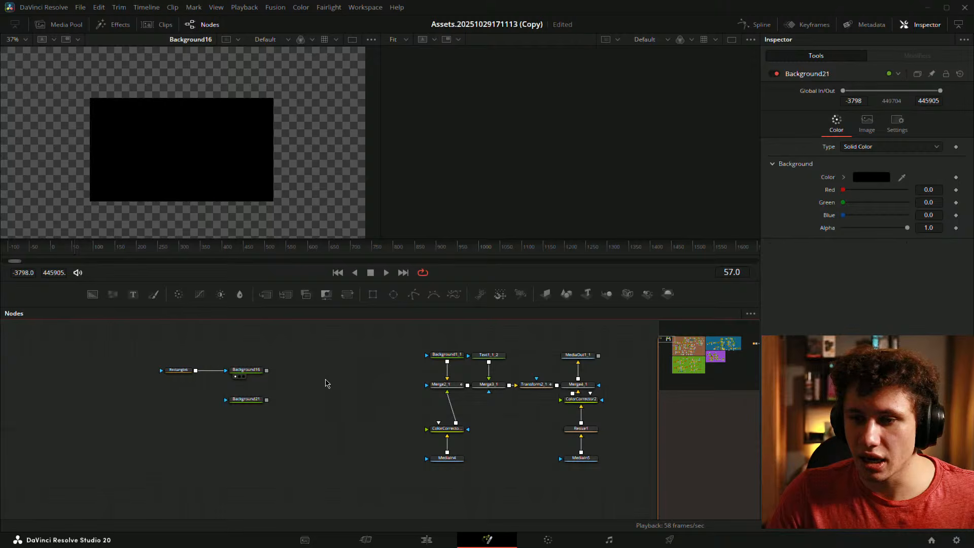
{"action": "left_click_drag", "start_coordinate": [266, 370], "coordinate": [249, 401]}
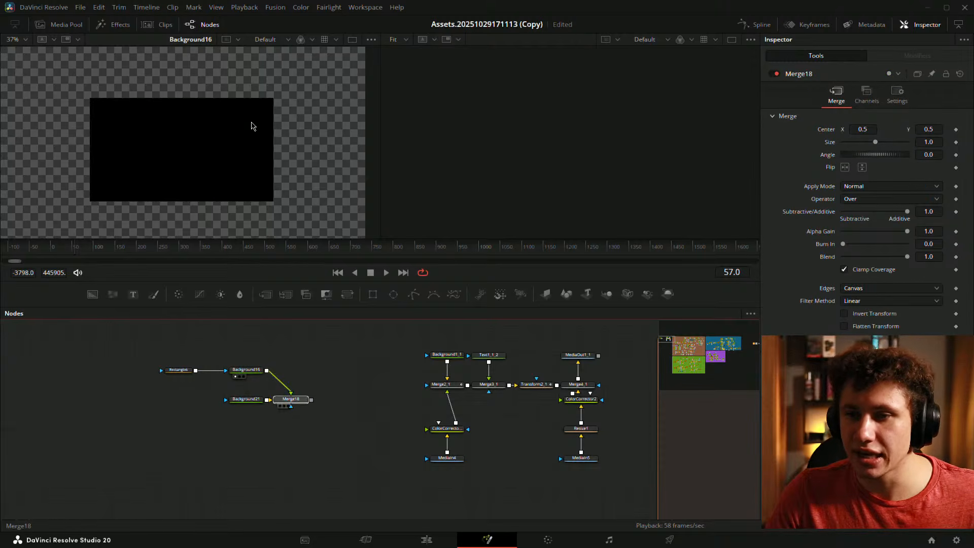
{"action": "key", "text": "1"}
{"action": "left_click", "coordinate": [246, 369]}
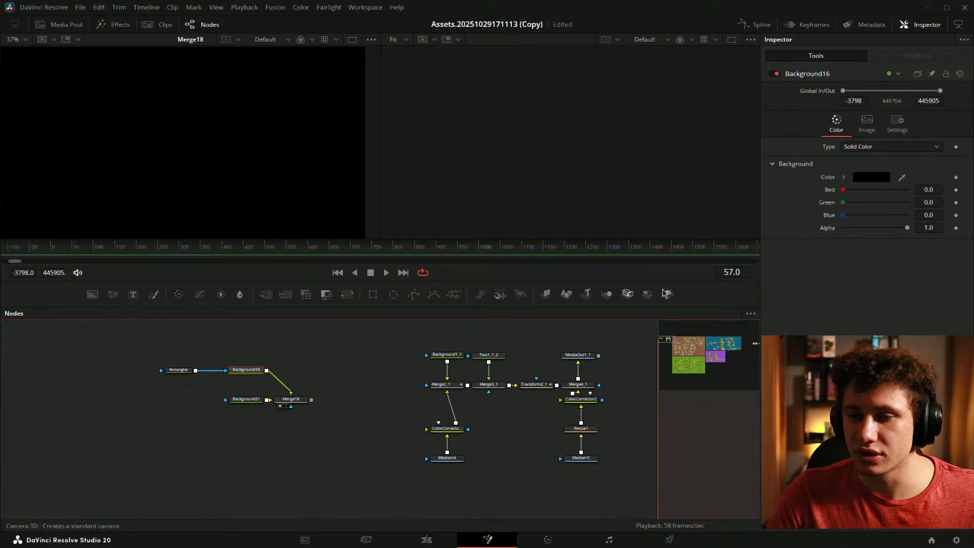
{"action": "left_click", "coordinate": [178, 370]}
{"action": "left_click_drag", "start_coordinate": [246, 400], "coordinate": [224, 399]}
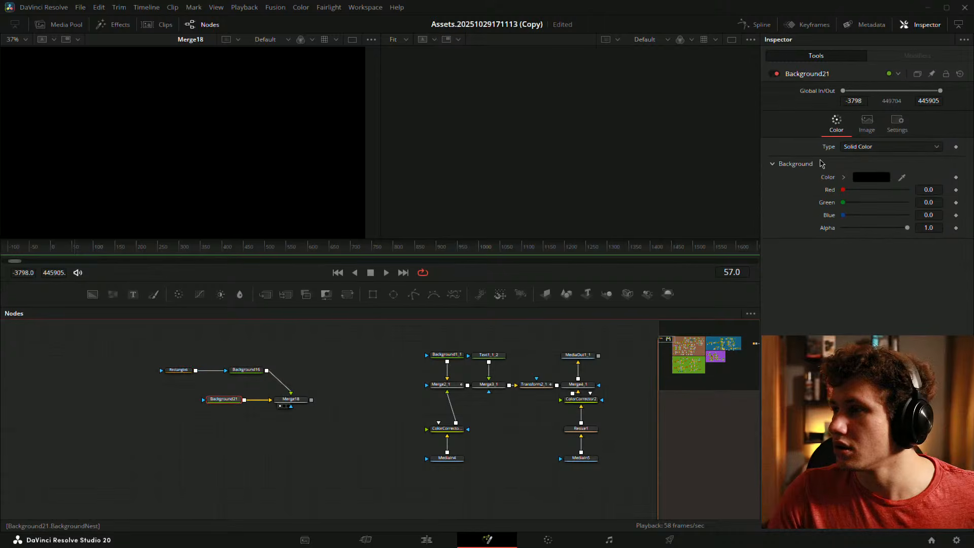
{"action": "left_click", "coordinate": [864, 177]}
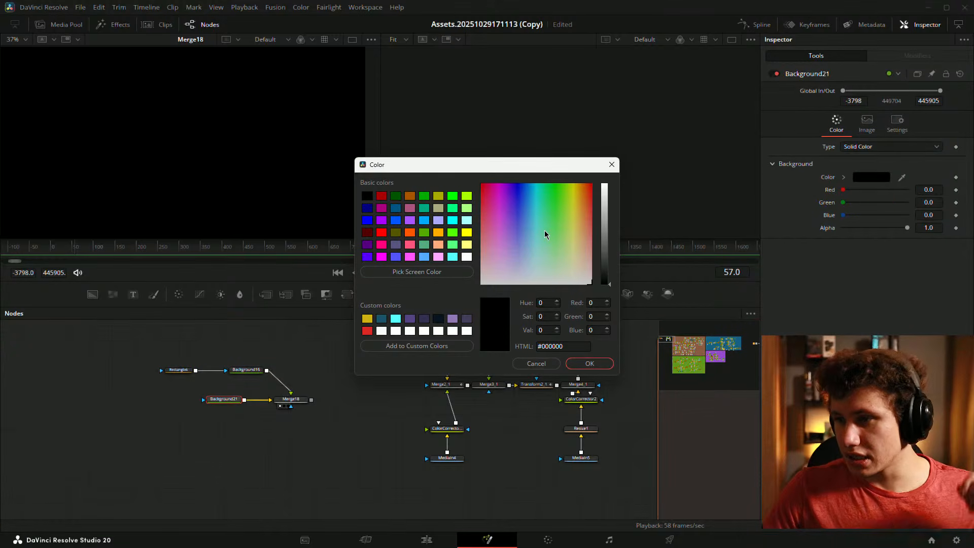
- Set Background21's colour to warm yellow #fff458 and confirm it
{"action": "left_click", "coordinate": [573, 220]}
{"action": "left_click_drag", "start_coordinate": [603, 226], "coordinate": [601, 165]}
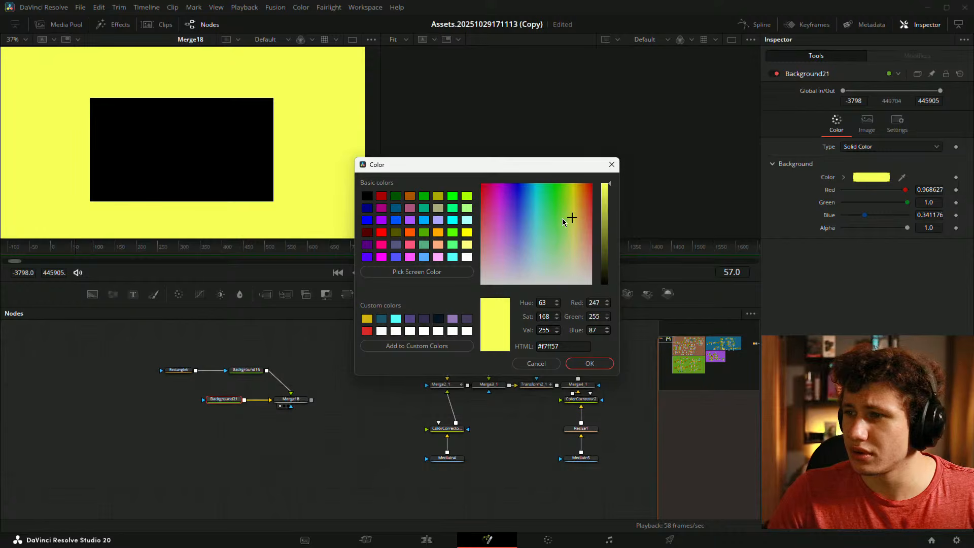
{"action": "left_click_drag", "start_coordinate": [572, 219], "coordinate": [575, 221]}
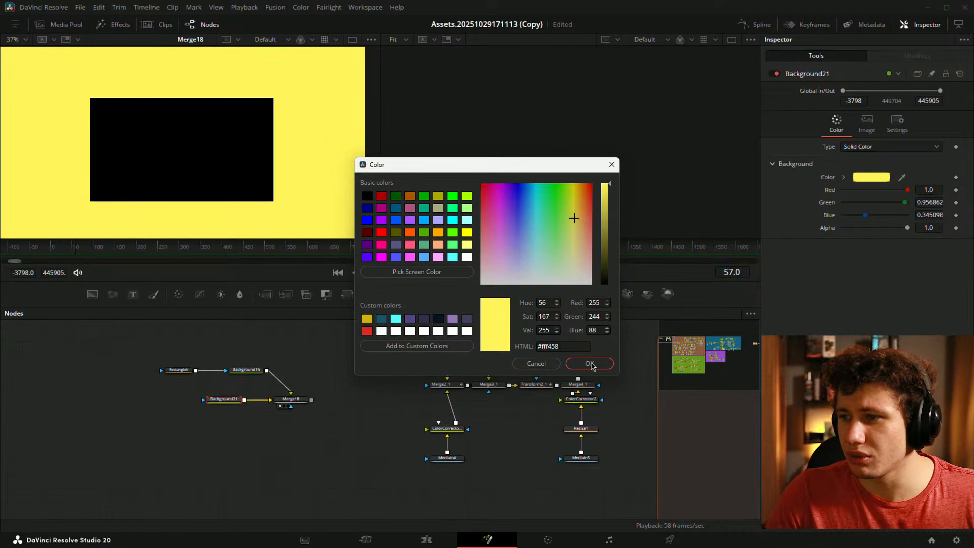
{"action": "left_click", "coordinate": [589, 364]}
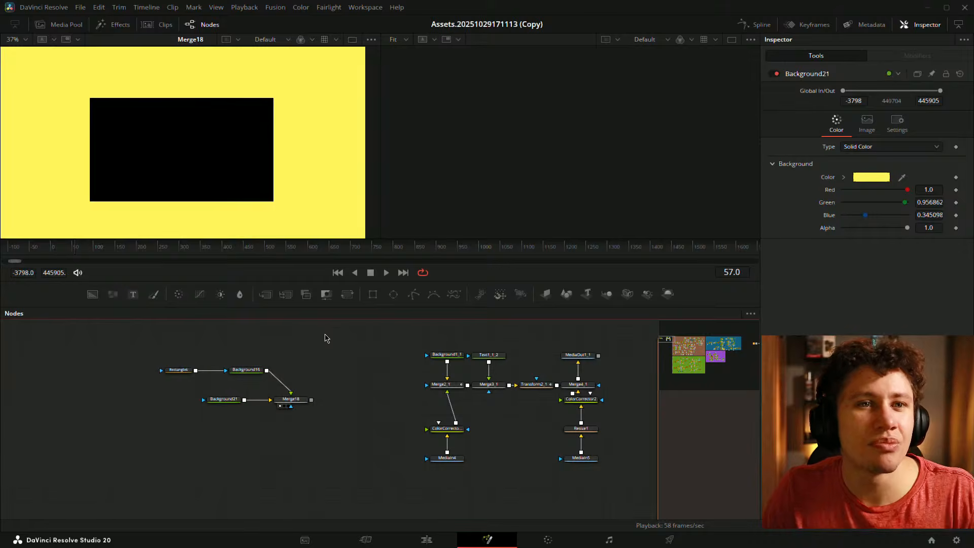
{"action": "left_click_drag", "start_coordinate": [274, 342], "coordinate": [246, 362]}
{"action": "left_click_drag", "start_coordinate": [254, 357], "coordinate": [254, 357]}
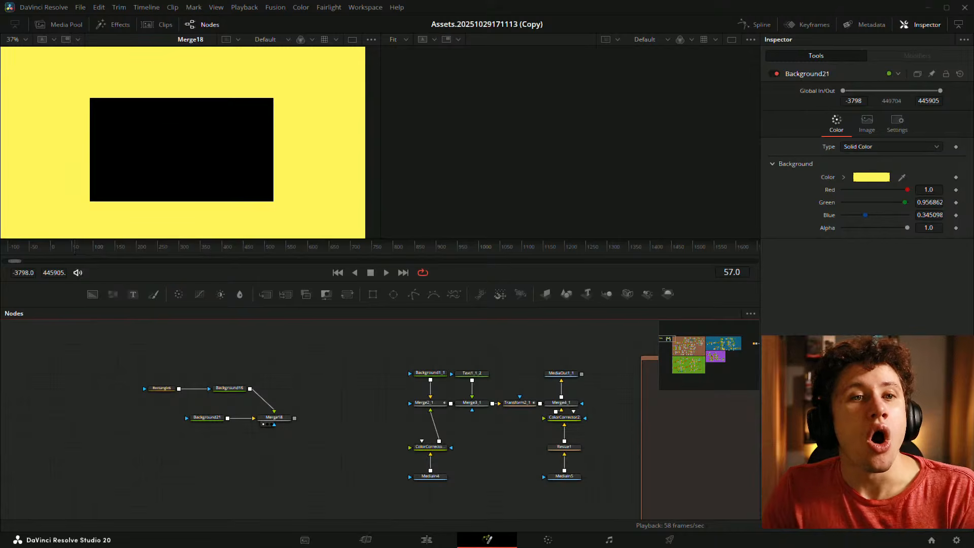
{"action": "left_click_drag", "start_coordinate": [288, 376], "coordinate": [299, 371]}
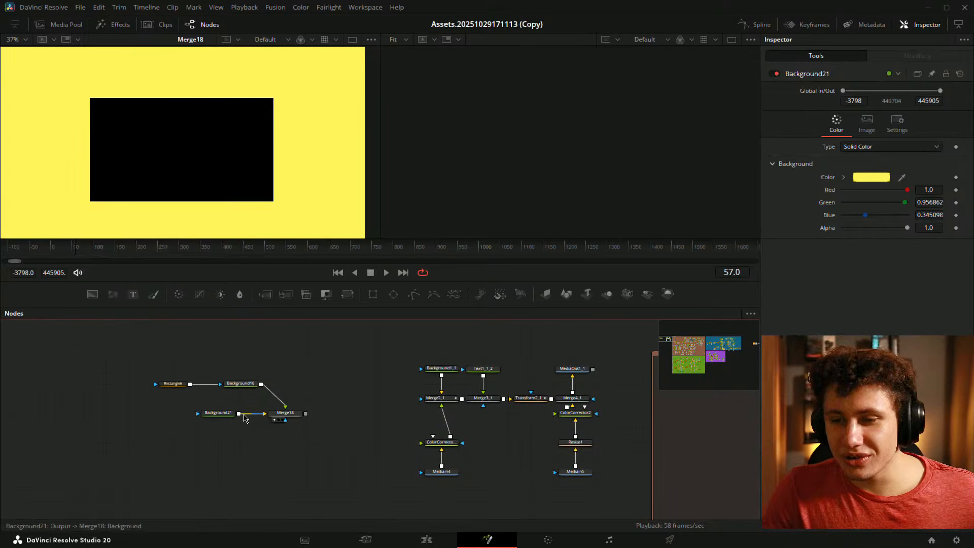
- Move Background21 and Merge18 under Background16 and show Merge18 in the right viewer
{"action": "left_click_drag", "start_coordinate": [198, 407], "coordinate": [294, 430]}
{"action": "left_click_drag", "start_coordinate": [286, 414], "coordinate": [461, 211]}
{"action": "left_click", "coordinate": [278, 419]}
{"action": "left_click", "coordinate": [173, 384]}
- Make Rectangle6 a full-frame hollow outline with Width 1, a soft edge and 0.0321 border
{"action": "scroll", "coordinate": [198, 213], "scroll_direction": "down", "scroll_amount": 1}
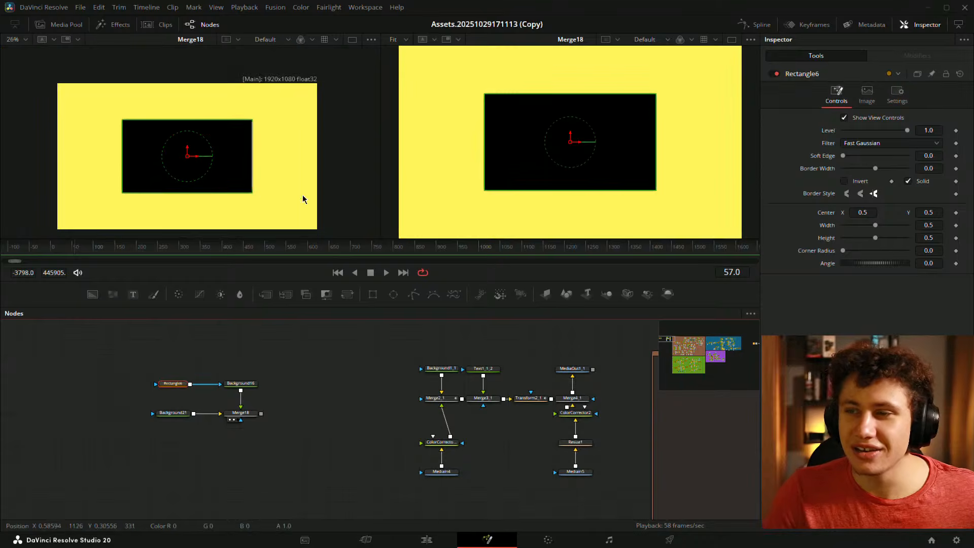
{"action": "left_click_drag", "start_coordinate": [875, 225], "coordinate": [910, 238]}
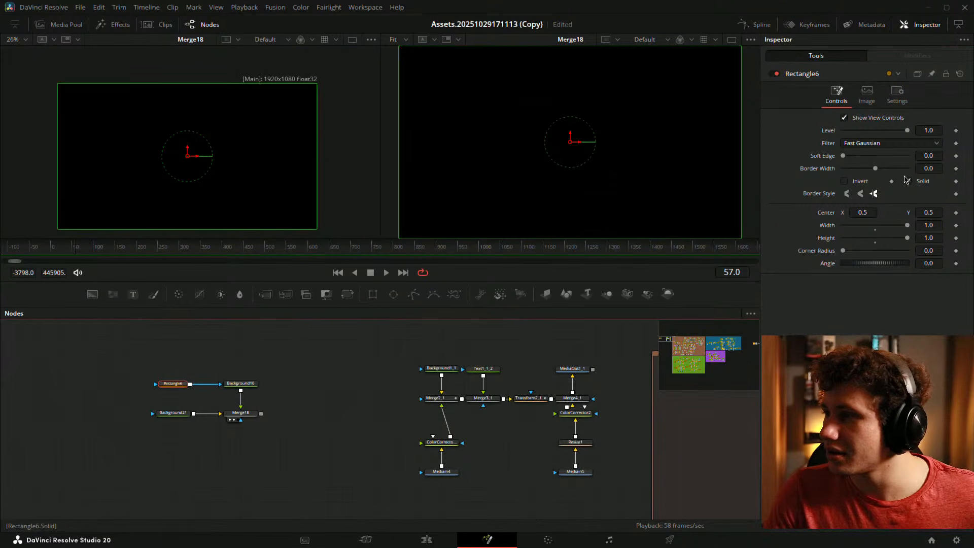
{"action": "left_click", "coordinate": [906, 180]}
{"action": "left_click_drag", "start_coordinate": [936, 170], "coordinate": [945, 170]}
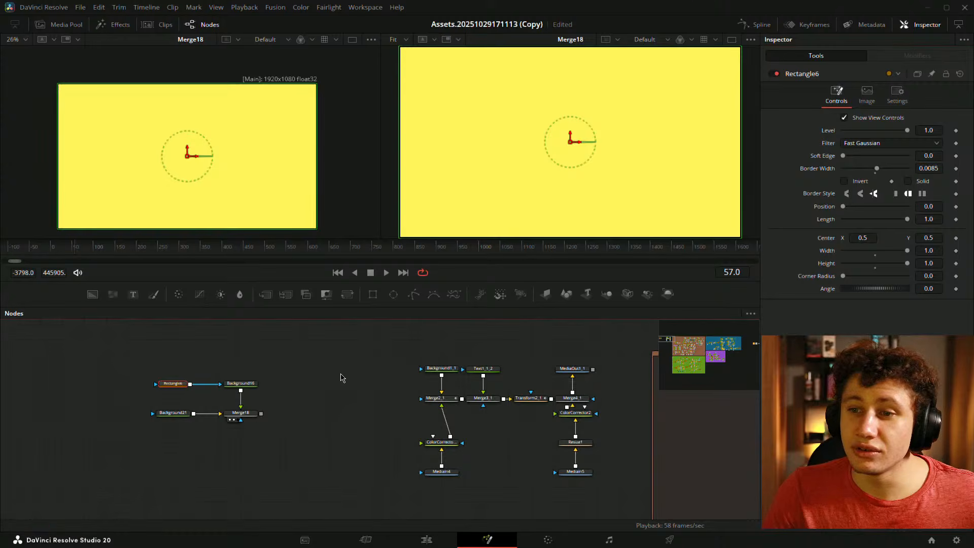
{"action": "left_click", "coordinate": [341, 378]}
{"action": "scroll", "coordinate": [211, 159], "scroll_direction": "up", "scroll_amount": 2}
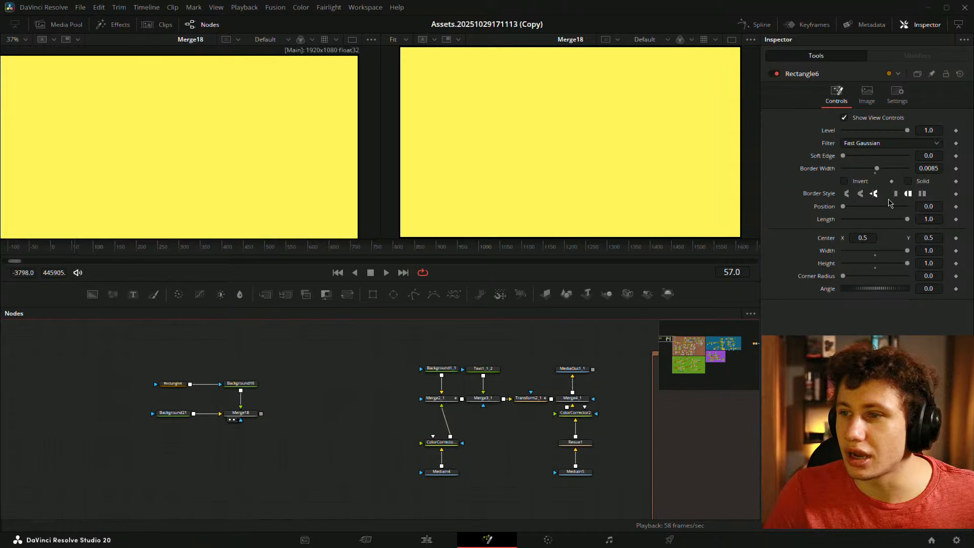
{"action": "mouse_move", "coordinate": [936, 168]}
{"action": "left_mouse_down"}
{"action": "mouse_move", "coordinate": [964, 169]}
{"action": "mouse_move", "coordinate": [935, 155]}
{"action": "left_mouse_up"}
- Copy and paste the four card nodes to create a duplicate set, then save
{"action": "left_click_drag", "start_coordinate": [135, 377], "coordinate": [309, 418]}
{"action": "left_click_drag", "start_coordinate": [304, 405], "coordinate": [240, 403]}
{"action": "left_click_drag", "start_coordinate": [273, 348], "coordinate": [205, 466]}
{"action": "key", "text": "ctrl+c"}
{"action": "key", "text": "ctrl+v"}
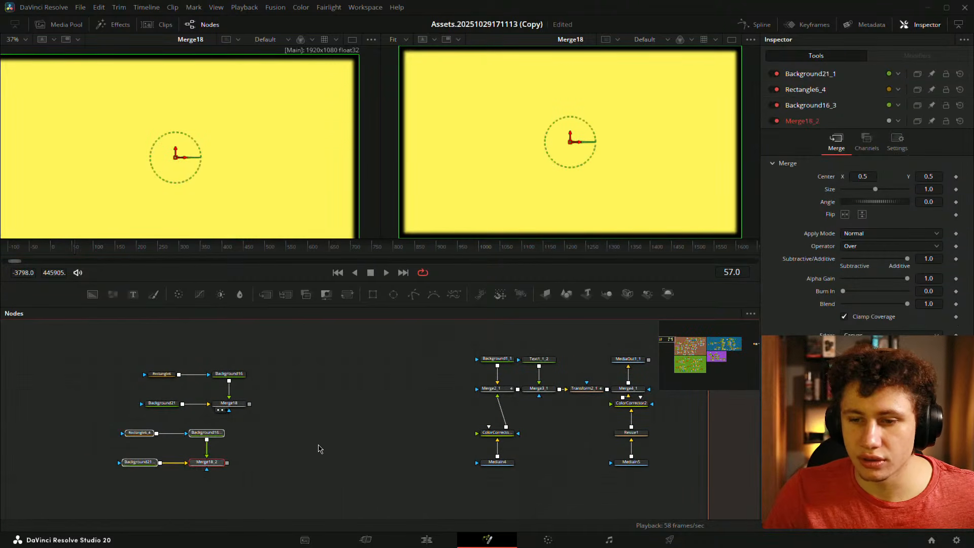
{"action": "left_click", "coordinate": [329, 443]}
{"action": "key", "text": "ctrl+s"}
- Shift the pasted copies right so they line up beneath the originals
{"action": "left_click_drag", "start_coordinate": [329, 421], "coordinate": [405, 412]}
{"action": "scroll", "coordinate": [344, 421], "scroll_direction": "up", "scroll_amount": 2}
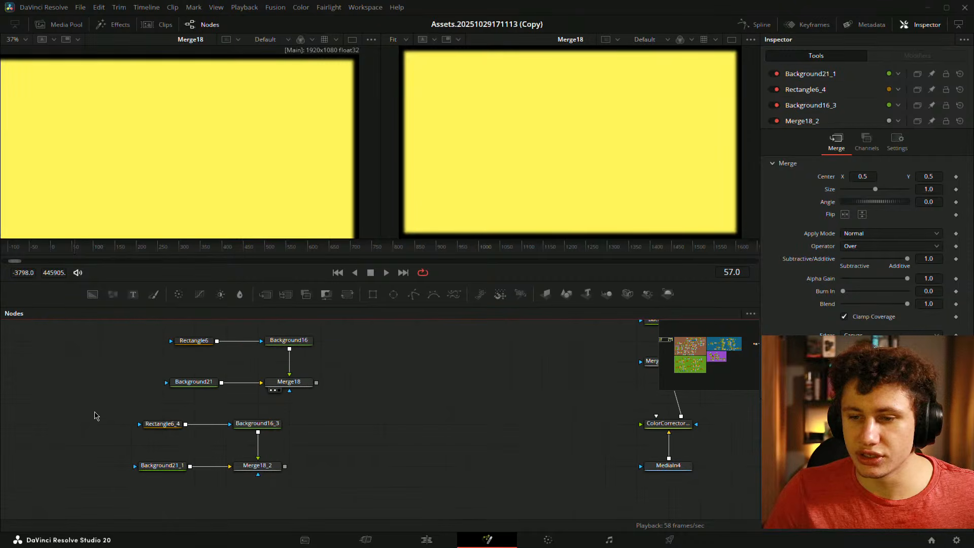
{"action": "left_click_drag", "start_coordinate": [94, 412], "coordinate": [292, 499]}
{"action": "left_click_drag", "start_coordinate": [258, 460], "coordinate": [286, 460]}
{"action": "left_click", "coordinate": [375, 447]}
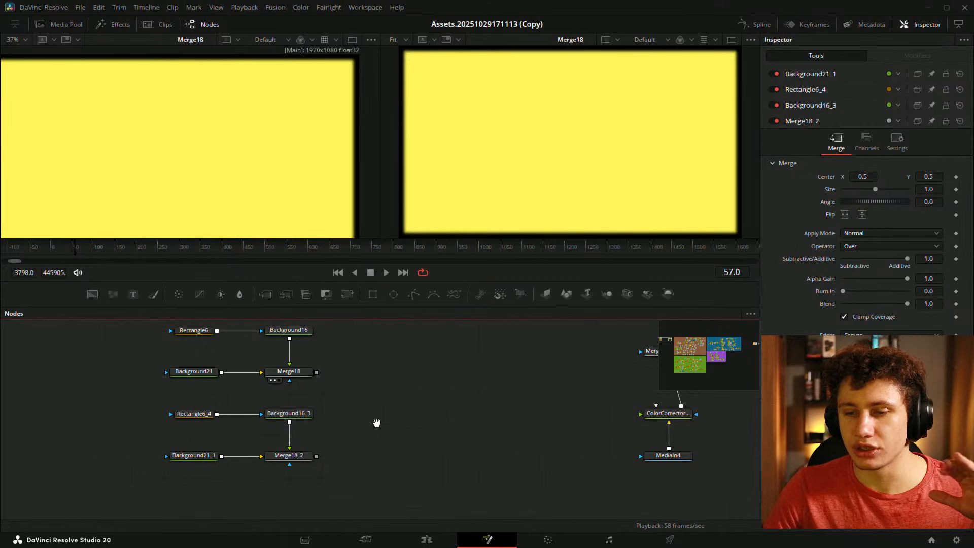
{"action": "left_click_drag", "start_coordinate": [378, 421], "coordinate": [397, 425]}
- Lower both Rectangle/Background pairs and bring the duplicate row up closer to the originals
{"action": "left_click_drag", "start_coordinate": [191, 399], "coordinate": [334, 431]}
{"action": "left_click_drag", "start_coordinate": [304, 415], "coordinate": [304, 436]}
{"action": "left_click", "coordinate": [354, 412]}
{"action": "left_click_drag", "start_coordinate": [355, 410], "coordinate": [368, 485]}
{"action": "left_click_drag", "start_coordinate": [170, 398], "coordinate": [343, 451]}
{"action": "left_click_drag", "start_coordinate": [168, 398], "coordinate": [327, 420]}
{"action": "left_click_drag", "start_coordinate": [330, 404], "coordinate": [329, 424]}
{"action": "left_click", "coordinate": [406, 431]}
{"action": "left_click_drag", "start_coordinate": [410, 430], "coordinate": [401, 401]}
{"action": "scroll", "coordinate": [232, 459], "scroll_direction": "down", "scroll_amount": 2}
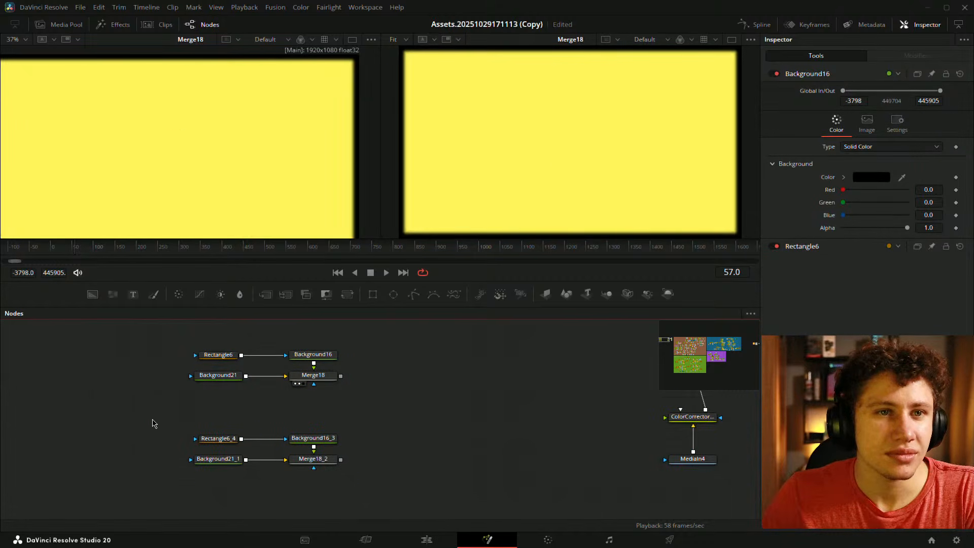
{"action": "left_click_drag", "start_coordinate": [159, 425], "coordinate": [325, 441]}
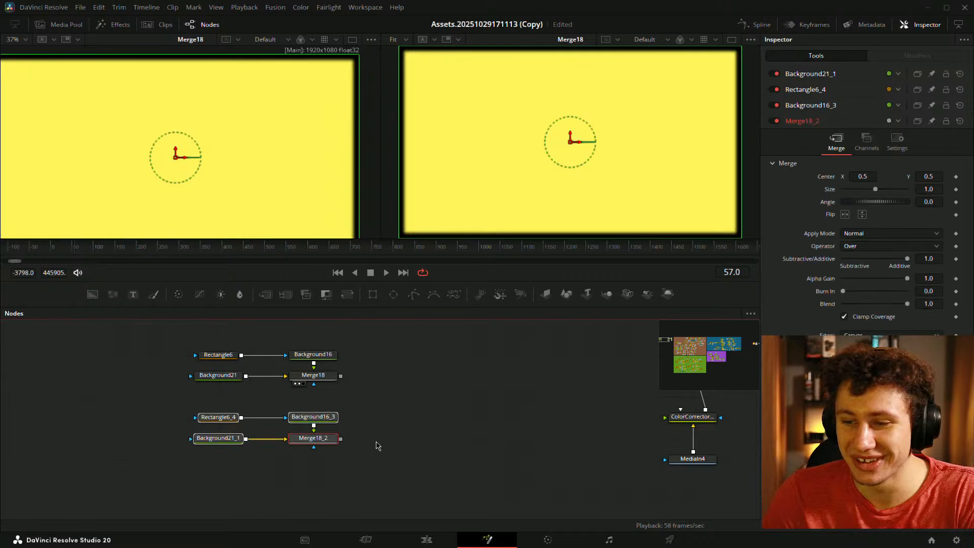
- View Merge18_2 and change Background21_1's colour to magenta
{"action": "left_click", "coordinate": [375, 446]}
{"action": "left_click", "coordinate": [218, 437]}
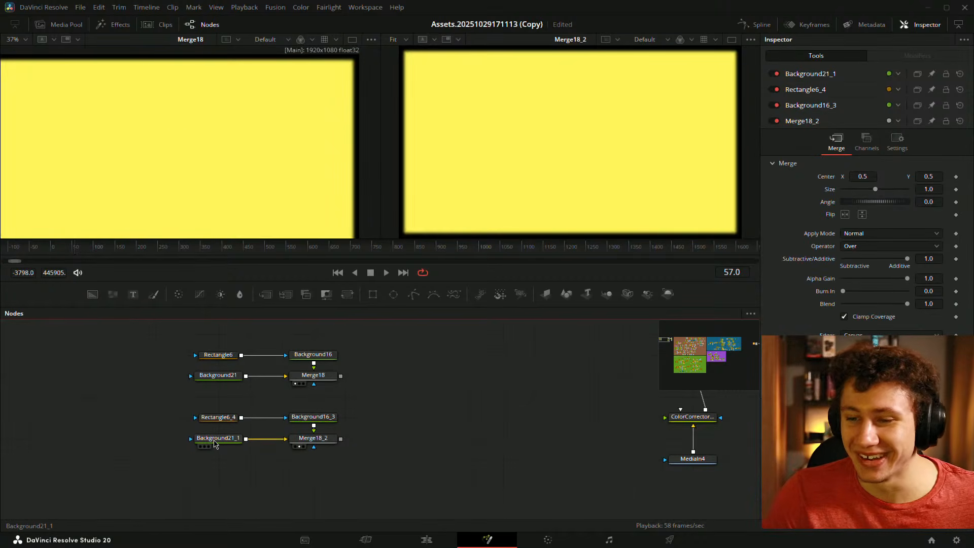
{"action": "left_click", "coordinate": [873, 180]}
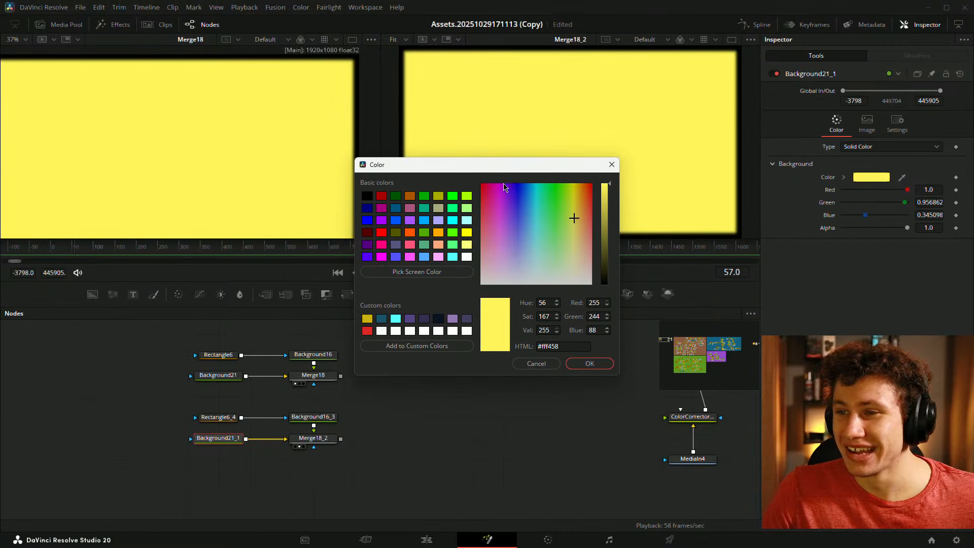
{"action": "left_click", "coordinate": [503, 221]}
{"action": "left_click", "coordinate": [590, 363]}
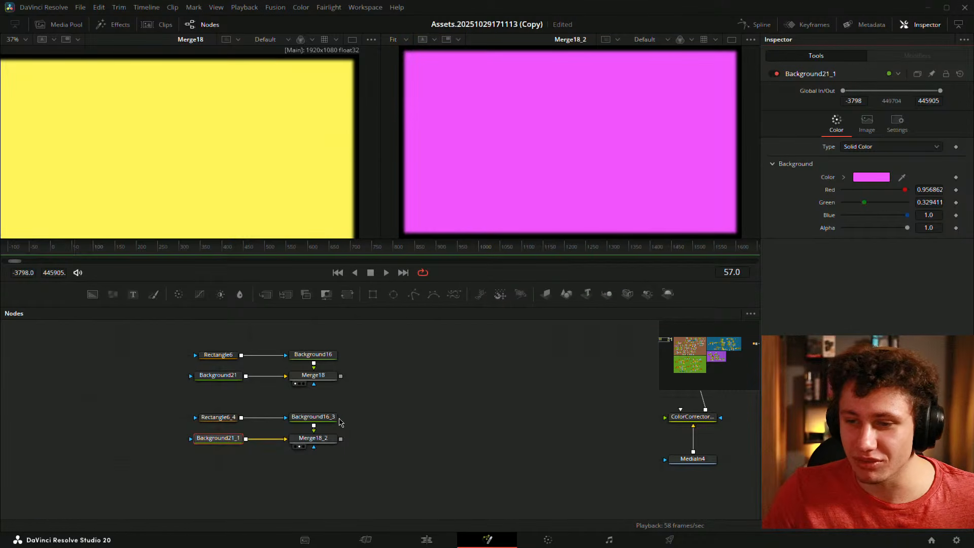
- Set Background16_3 to white, save, and fit the left viewer to the frame
{"action": "left_click", "coordinate": [333, 418]}
{"action": "left_click", "coordinate": [871, 177]}
{"action": "left_click", "coordinate": [608, 185]}
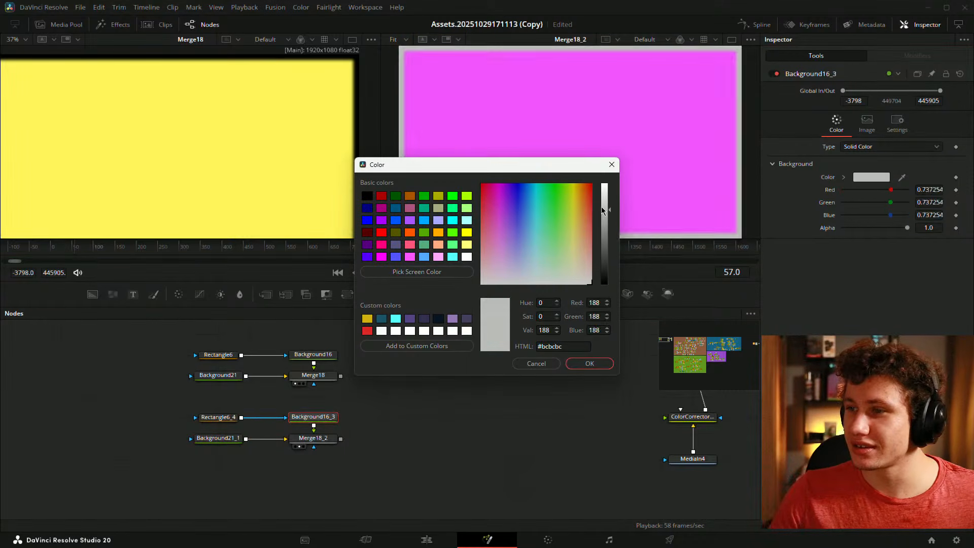
{"action": "left_click", "coordinate": [590, 363]}
{"action": "key", "text": "ctrl+s"}
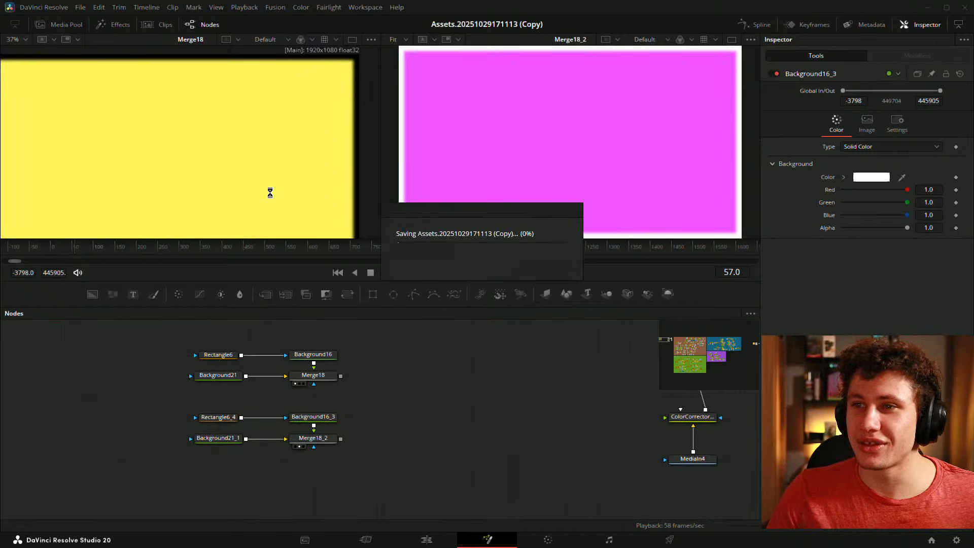
{"action": "key", "text": "ctrl+f"}
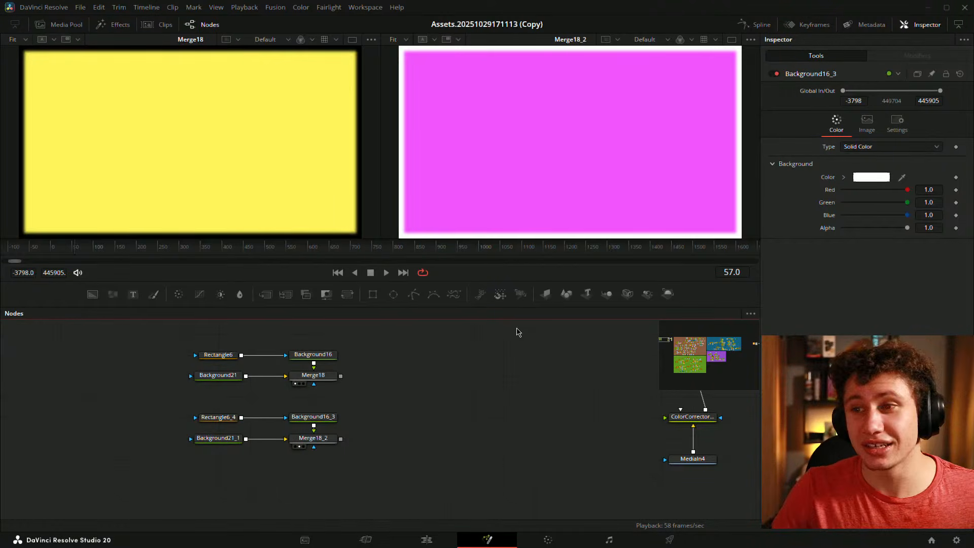
{"action": "scroll", "coordinate": [439, 370], "scroll_direction": "down", "scroll_amount": 2}
{"action": "left_click_drag", "start_coordinate": [440, 370], "coordinate": [235, 398]}
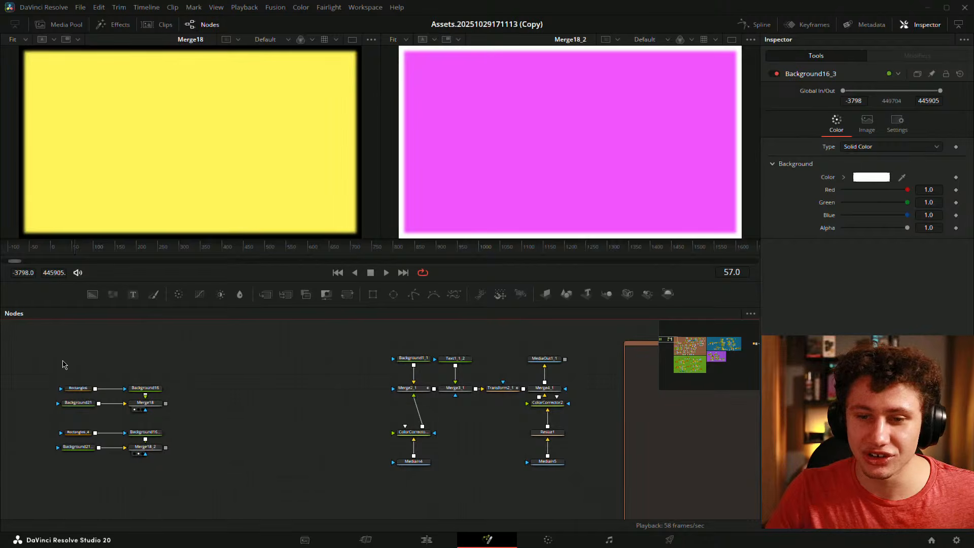
- Group the four original card nodes and the four copied card nodes into two groups
{"action": "scroll", "coordinate": [62, 365], "scroll_direction": "up", "scroll_amount": 2}
{"action": "left_click_drag", "start_coordinate": [62, 364], "coordinate": [244, 370]}
{"action": "left_click_drag", "start_coordinate": [172, 353], "coordinate": [371, 432]}
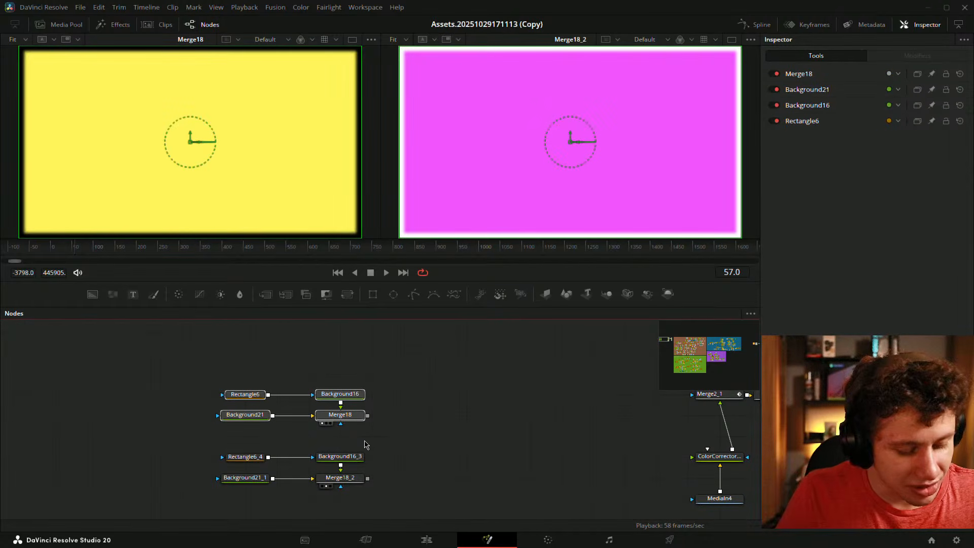
{"action": "key", "text": "ctrl+g"}
{"action": "scroll", "coordinate": [350, 431], "scroll_direction": "down", "scroll_amount": 1}
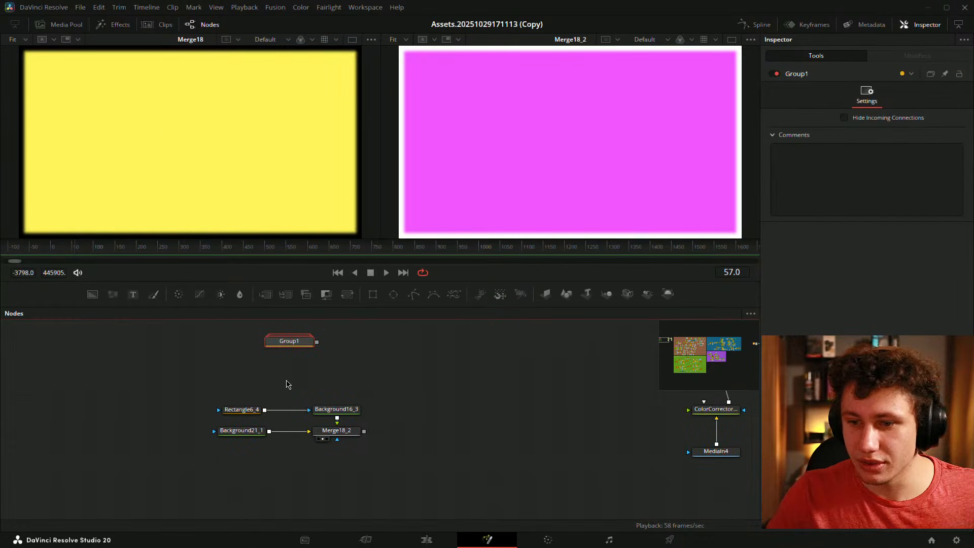
{"action": "left_click_drag", "start_coordinate": [203, 386], "coordinate": [465, 463]}
{"action": "key", "text": "ctrl+g"}
- Rename Group1 to BG_Yellow and Group2 to BG_Purple
{"action": "left_click", "coordinate": [295, 384]}
{"action": "key", "text": "F2"}
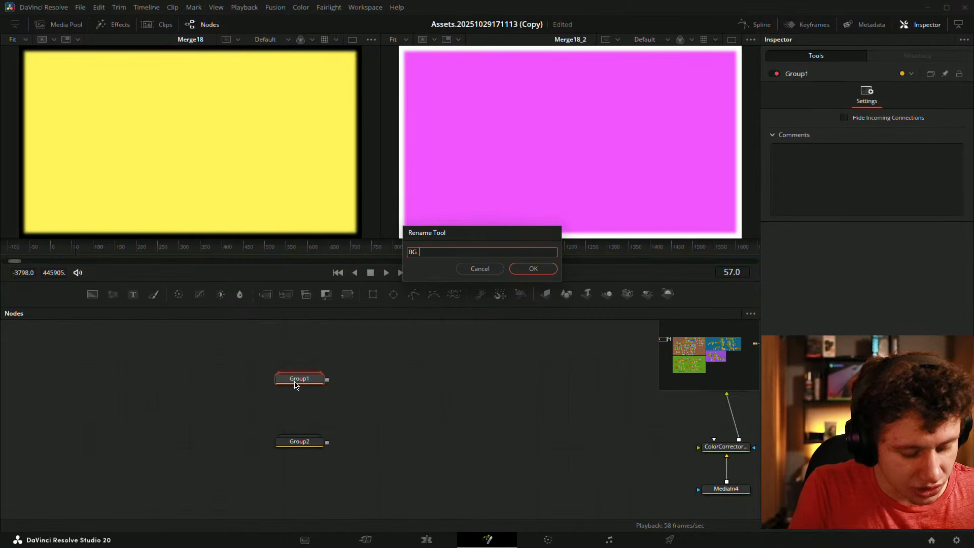
{"action": "type", "text": "BG_Yellow"}
{"action": "key", "text": "Return"}
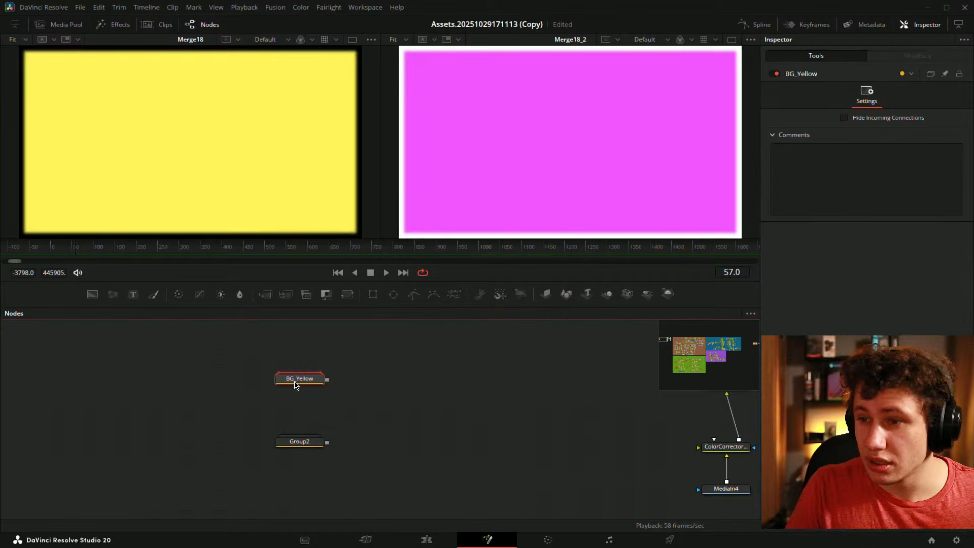
{"action": "left_click", "coordinate": [306, 449]}
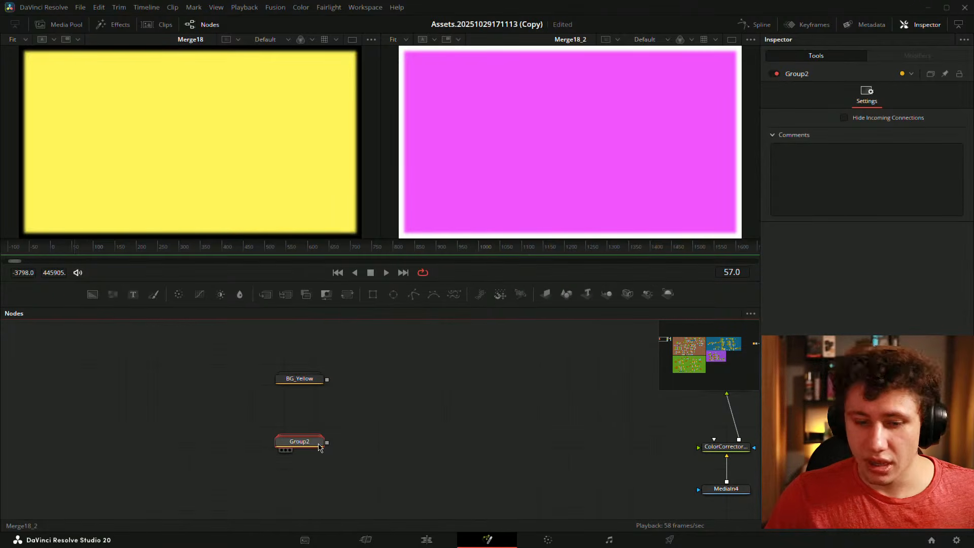
{"action": "key", "text": "F2"}
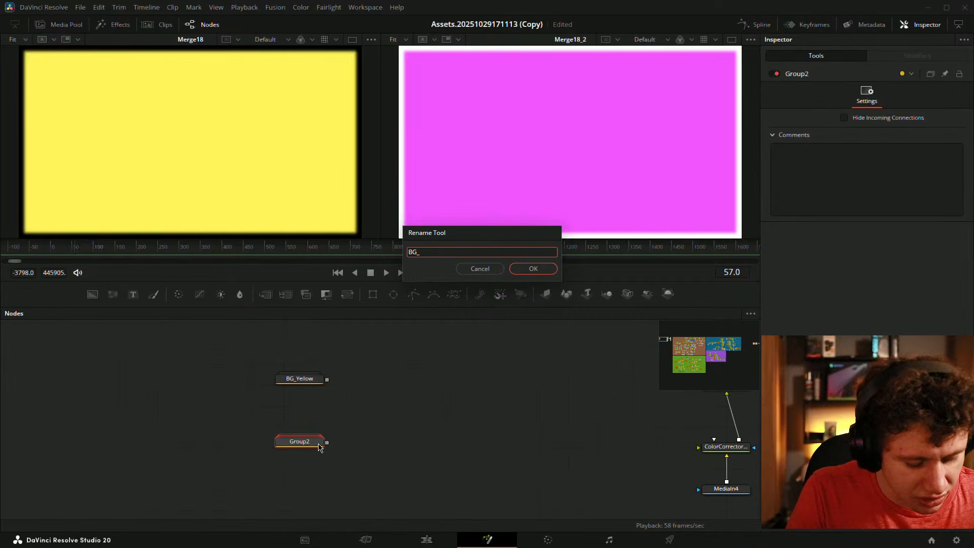
{"action": "type", "text": "BG_Purple"}
{"action": "key", "text": "Return"}
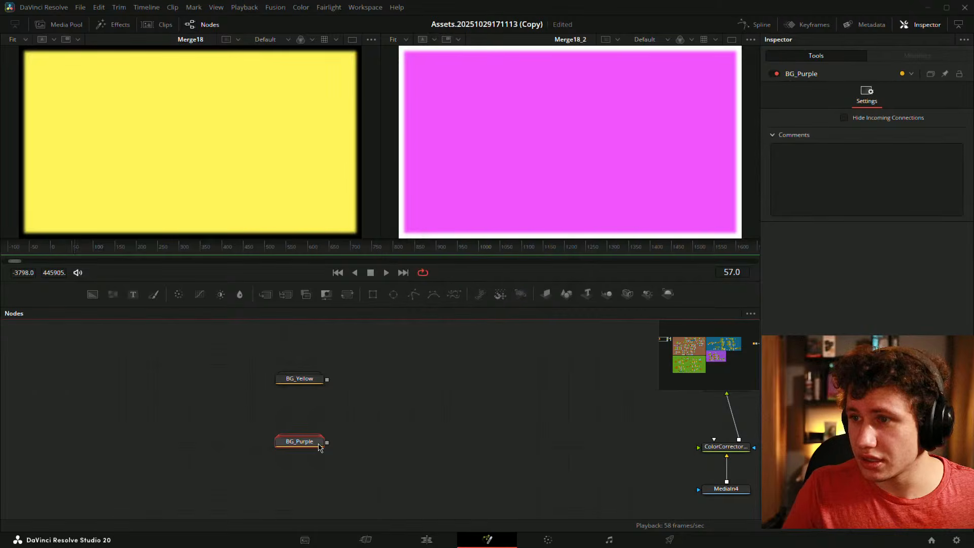
- Move both groups beside the main node tree and connect BG_Yellow into Merge2_1
{"action": "left_click_drag", "start_coordinate": [307, 432], "coordinate": [252, 403]}
{"action": "left_click", "coordinate": [380, 385]}
{"action": "left_click_drag", "start_coordinate": [381, 385], "coordinate": [208, 438]}
{"action": "left_click_drag", "start_coordinate": [66, 421], "coordinate": [367, 368]}
{"action": "left_click_drag", "start_coordinate": [473, 397], "coordinate": [494, 336]}
{"action": "left_click_drag", "start_coordinate": [102, 390], "coordinate": [298, 452]}
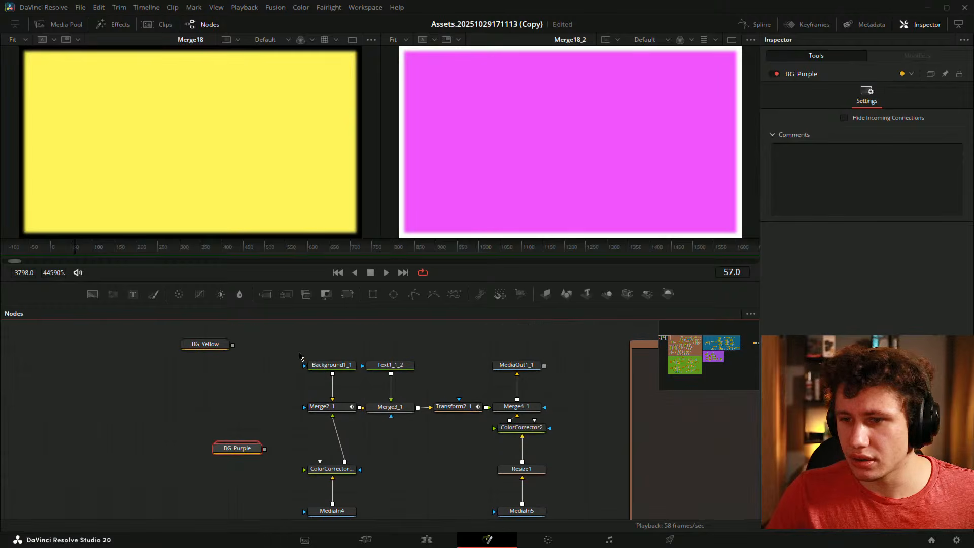
{"action": "left_click_drag", "start_coordinate": [208, 349], "coordinate": [333, 415]}
{"action": "left_click_drag", "start_coordinate": [429, 443], "coordinate": [401, 426]}
- Delete the ColorCorrector, MediaIn4, ColorCorrector2, Resize1 and MediaIn5 nodes
{"action": "left_click_drag", "start_coordinate": [199, 434], "coordinate": [389, 433]}
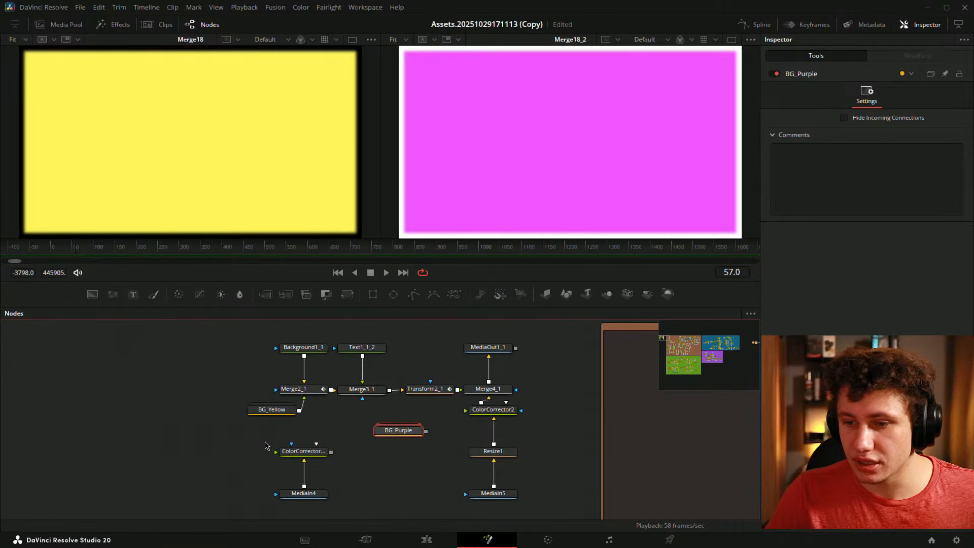
{"action": "left_click_drag", "start_coordinate": [264, 442], "coordinate": [355, 507]}
{"action": "key", "text": "Delete"}
{"action": "left_click_drag", "start_coordinate": [470, 429], "coordinate": [428, 480]}
{"action": "key", "text": "Delete"}
{"action": "left_click_drag", "start_coordinate": [345, 411], "coordinate": [294, 203]}
- Connect BG_Purple into Merge4_1, save the comp, and expand both groups
{"action": "left_click_drag", "start_coordinate": [305, 454], "coordinate": [399, 454]}
{"action": "key", "text": "ctrl+s"}
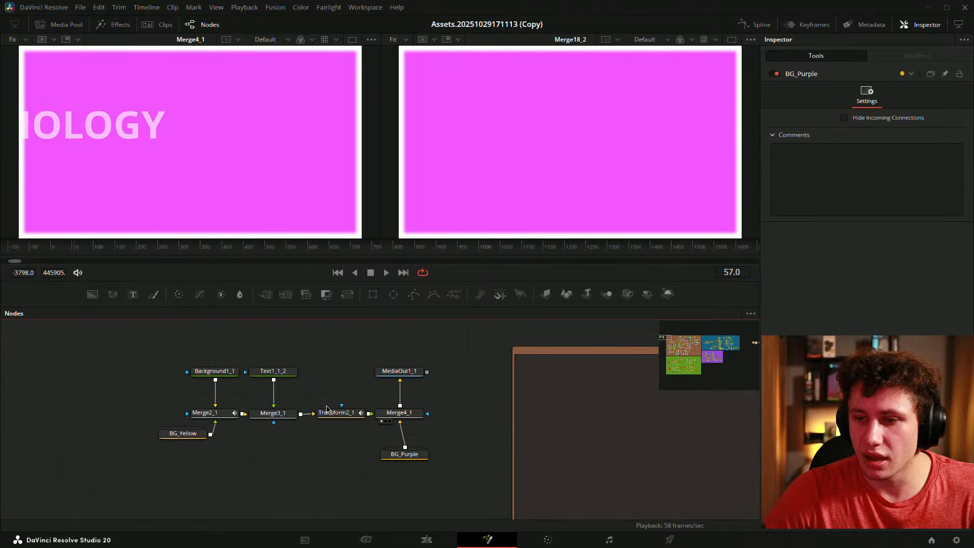
{"action": "left_click_drag", "start_coordinate": [250, 443], "coordinate": [272, 352]}
{"action": "left_click_drag", "start_coordinate": [366, 347], "coordinate": [335, 409]}
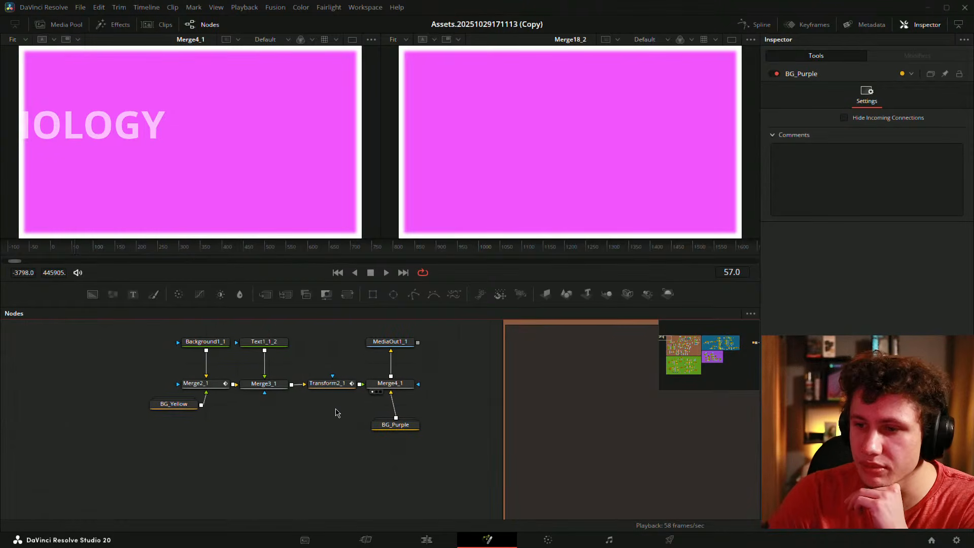
{"action": "double_click", "coordinate": [407, 429]}
{"action": "double_click", "coordinate": [167, 406]}
- Set Background16 inside BG_Yellow to dark grey #585858
{"action": "left_click_drag", "start_coordinate": [170, 396], "coordinate": [163, 420]}
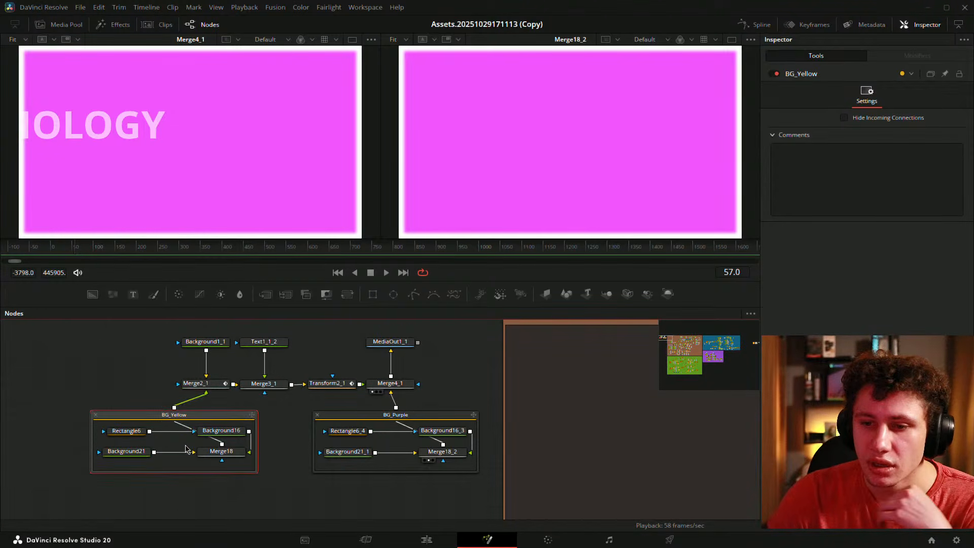
{"action": "left_click", "coordinate": [221, 430]}
{"action": "left_click", "coordinate": [885, 179]}
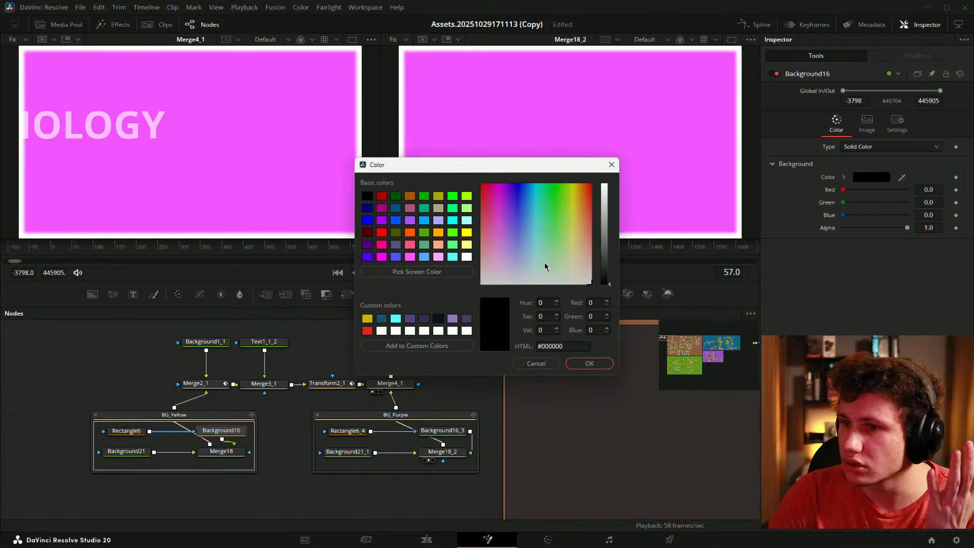
{"action": "left_click_drag", "start_coordinate": [608, 277], "coordinate": [610, 252]}
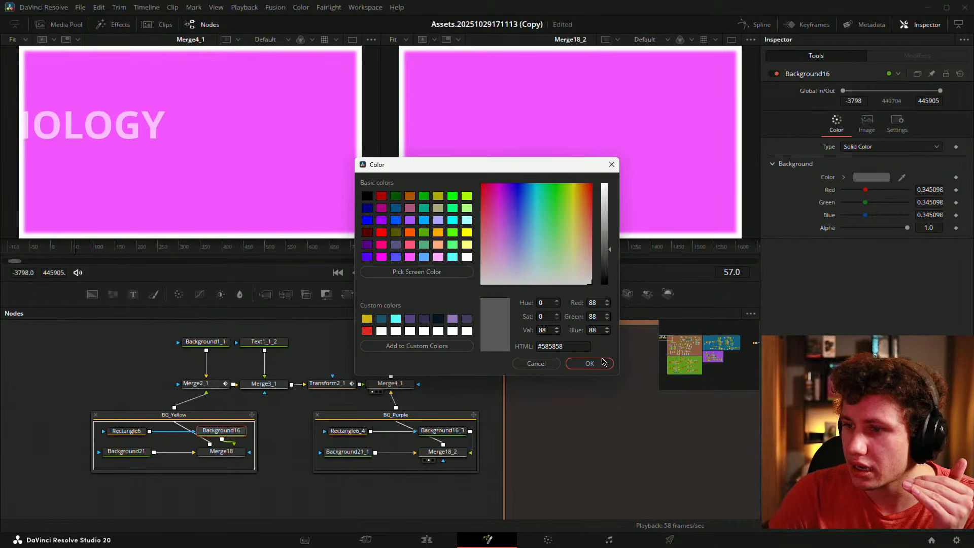
{"action": "left_click", "coordinate": [589, 363]}
- Set Background16_3 inside BG_Purple to mid grey #969696 and fit the viewer
{"action": "left_click", "coordinate": [442, 430]}
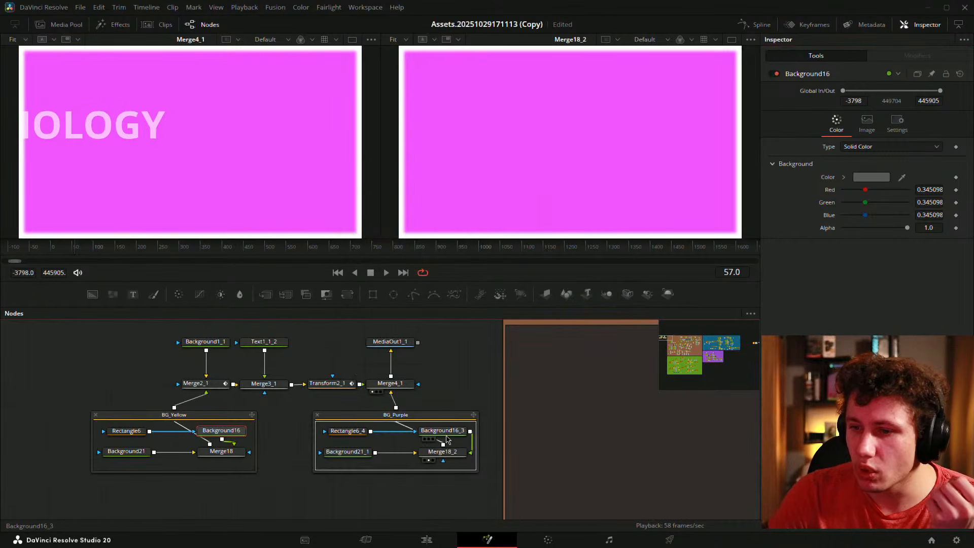
{"action": "left_click", "coordinate": [874, 181]}
{"action": "mouse_move", "coordinate": [612, 217]}
{"action": "left_mouse_down"}
{"action": "mouse_move", "coordinate": [611, 243]}
{"action": "mouse_move", "coordinate": [611, 229]}
{"action": "left_mouse_up"}
{"action": "left_click", "coordinate": [606, 358]}
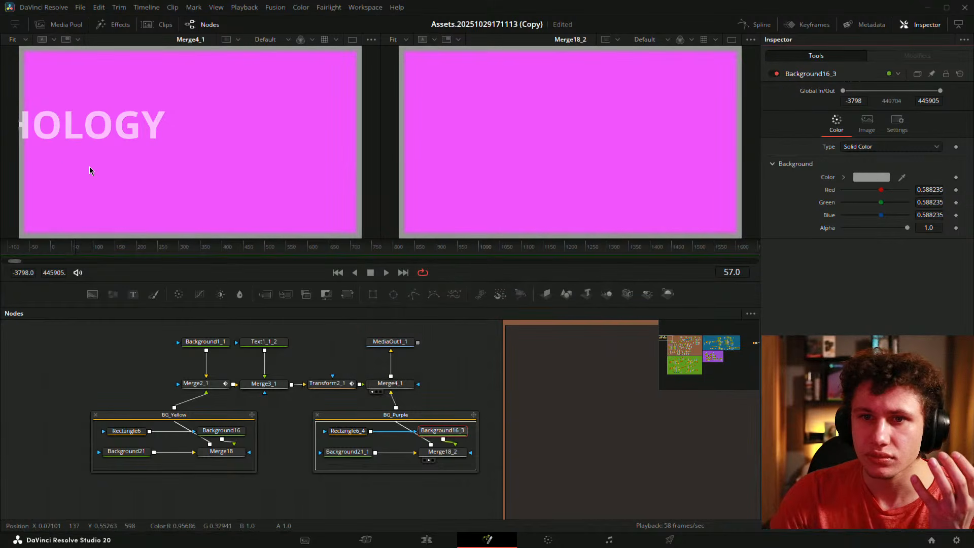
{"action": "scroll", "coordinate": [48, 137], "scroll_direction": "up", "scroll_amount": 4}
{"action": "left_click_drag", "start_coordinate": [63, 118], "coordinate": [294, 117]}
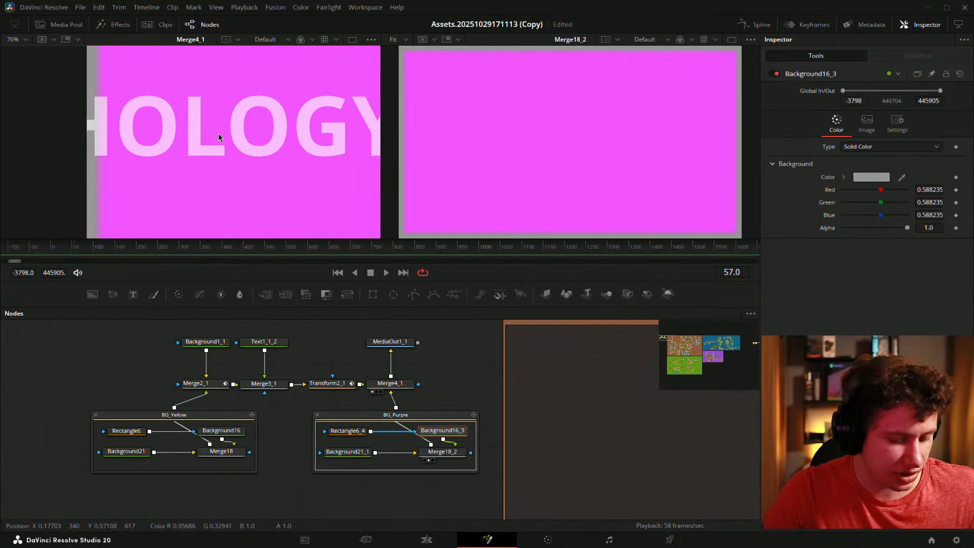
{"action": "key", "text": "ctrl+f"}
- Collapse both groups and place BG_Yellow under Merge2_1, centring the node chain
{"action": "left_click", "coordinate": [249, 423]}
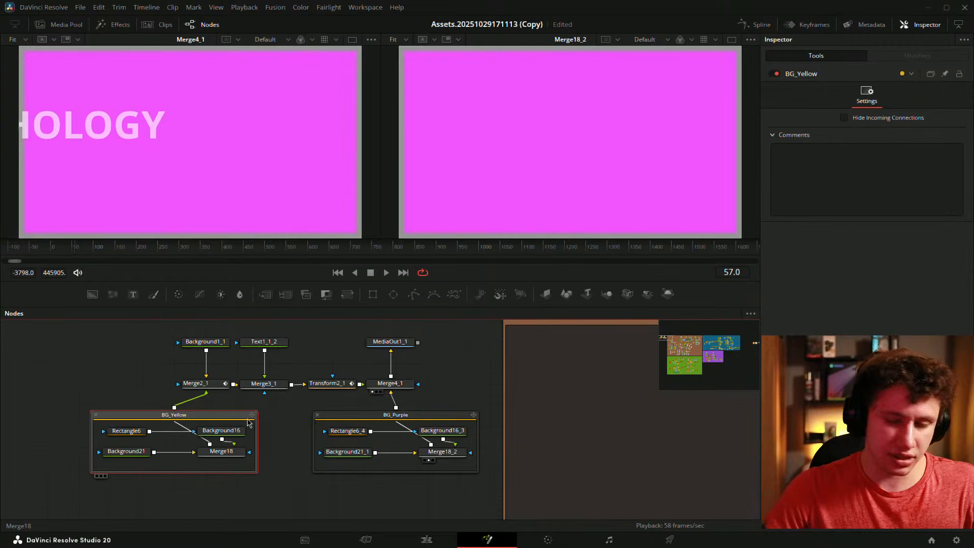
{"action": "key", "text": "ctrl+e"}
{"action": "left_click", "coordinate": [358, 418], "text": "ctrl"}
{"action": "key", "text": "ctrl+e"}
{"action": "left_click", "coordinate": [211, 416]}
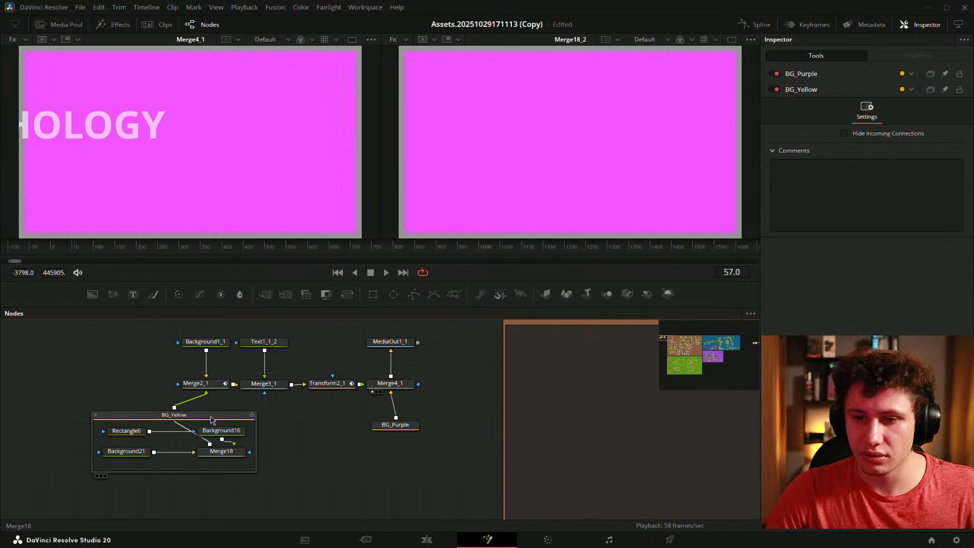
{"action": "left_click", "coordinate": [211, 417]}
{"action": "key", "text": "ctrl+e"}
{"action": "left_click_drag", "start_coordinate": [164, 432], "coordinate": [195, 432]}
{"action": "left_click", "coordinate": [394, 424]}
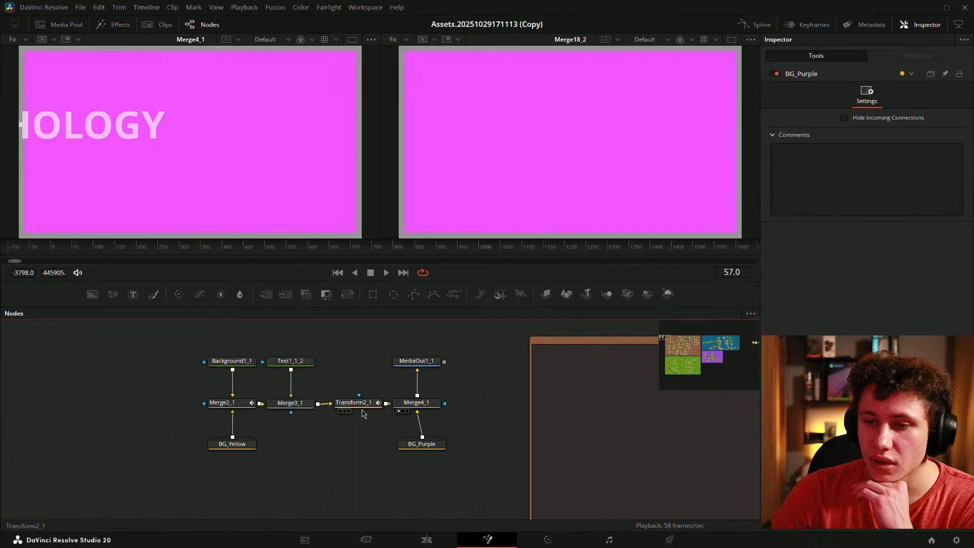
{"action": "left_click_drag", "start_coordinate": [374, 407], "coordinate": [423, 399]}
{"action": "left_click", "coordinate": [51, 252]}
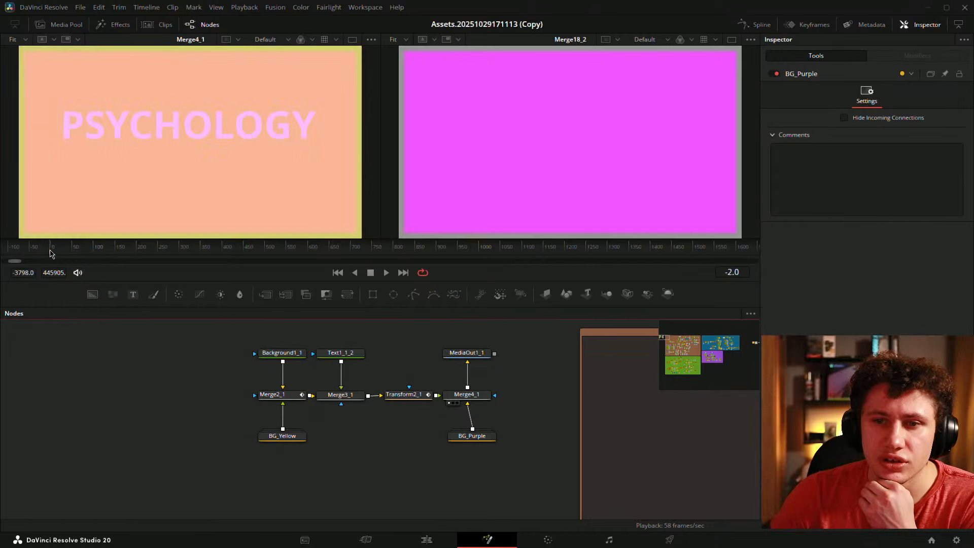
{"action": "mouse_move", "coordinate": [58, 252]}
{"action": "left_mouse_down"}
{"action": "mouse_move", "coordinate": [80, 249]}
{"action": "mouse_move", "coordinate": [68, 249]}
{"action": "left_mouse_up"}
{"action": "left_click", "coordinate": [340, 395]}
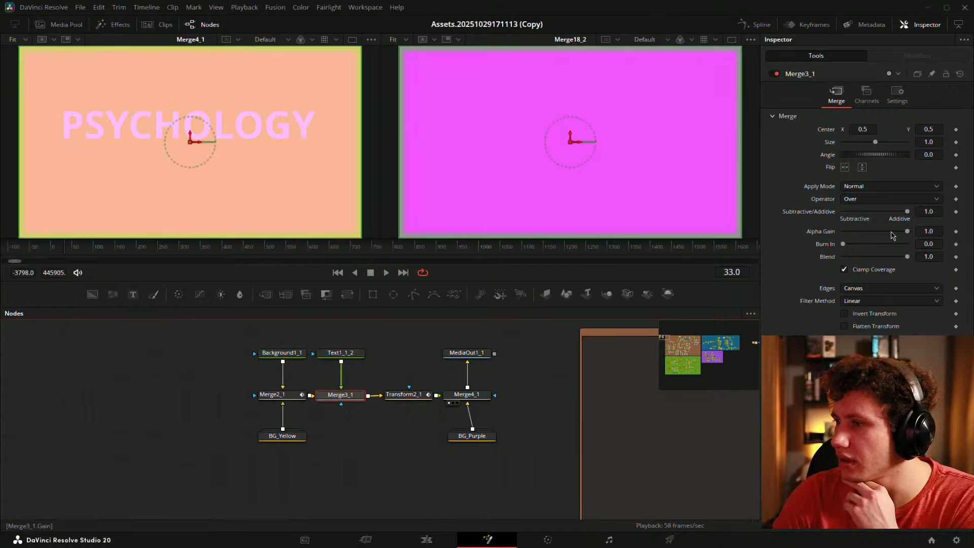
{"action": "left_click_drag", "start_coordinate": [341, 353], "coordinate": [238, 234]}
{"action": "left_click", "coordinate": [382, 384]}
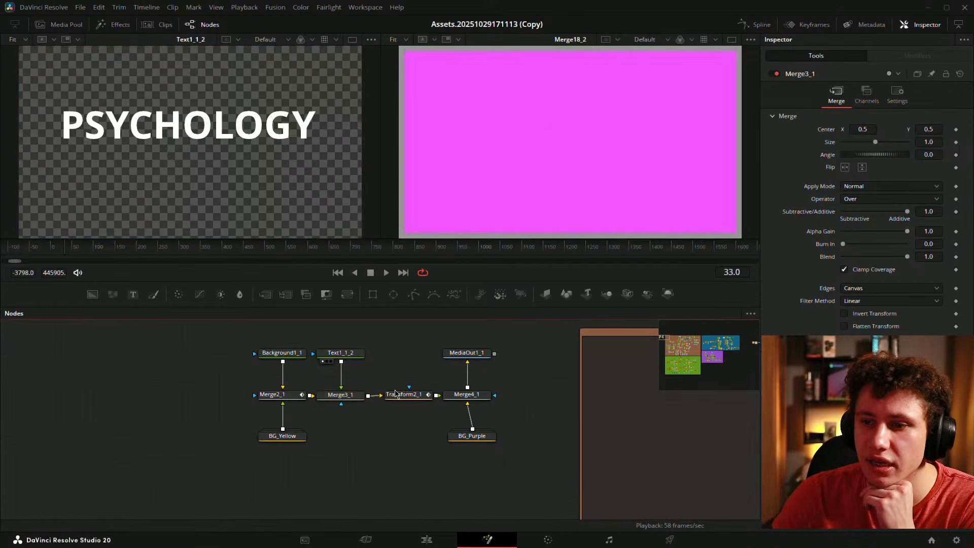
{"action": "left_click_drag", "start_coordinate": [343, 395], "coordinate": [234, 203]}
{"action": "key", "text": "1"}
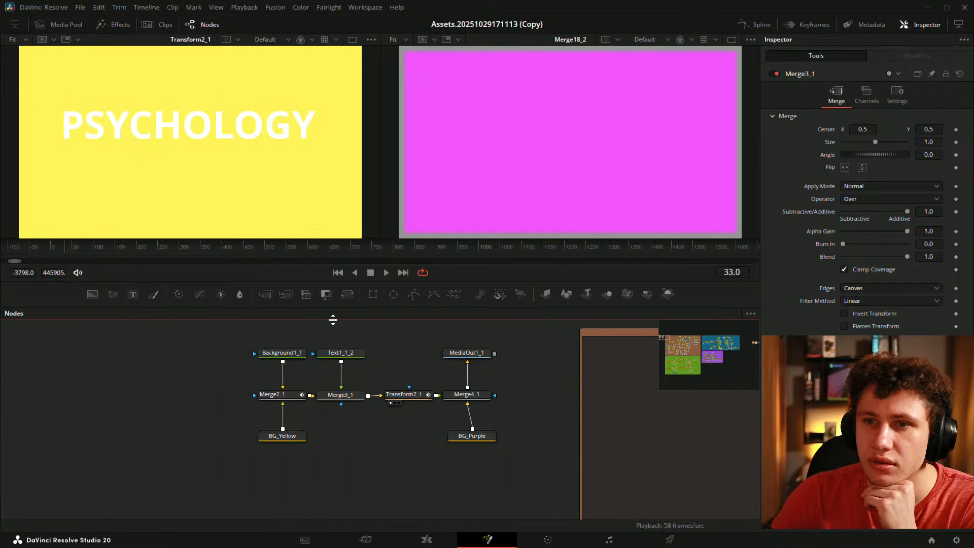
{"action": "left_click", "coordinate": [477, 395]}
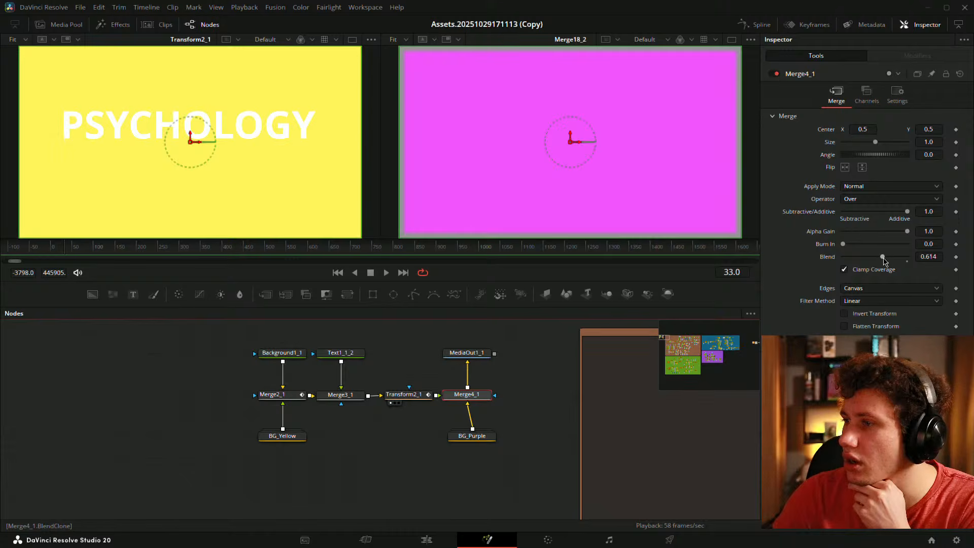
{"action": "left_click_drag", "start_coordinate": [884, 260], "coordinate": [968, 267]}
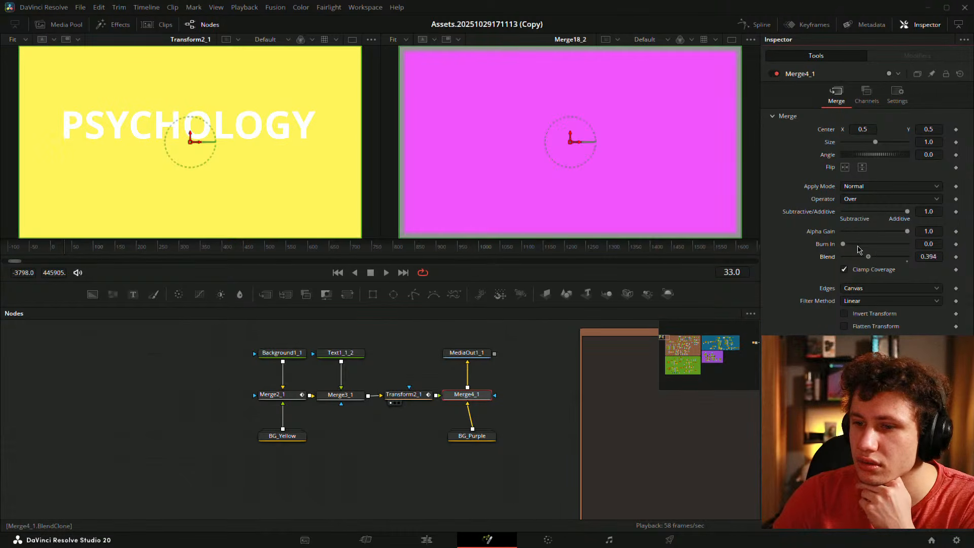
{"action": "key", "text": "ctrl+z"}
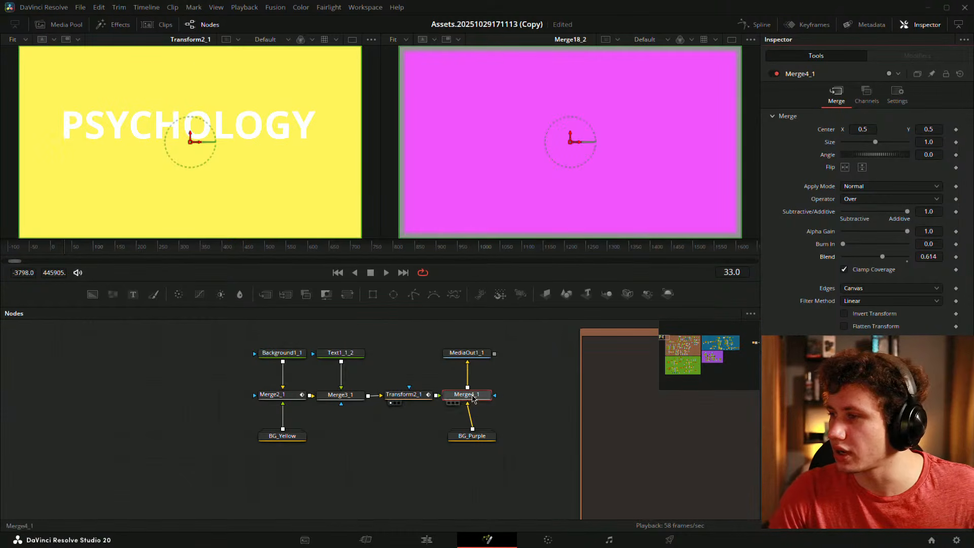
{"action": "left_click_drag", "start_coordinate": [112, 251], "coordinate": [76, 249]}
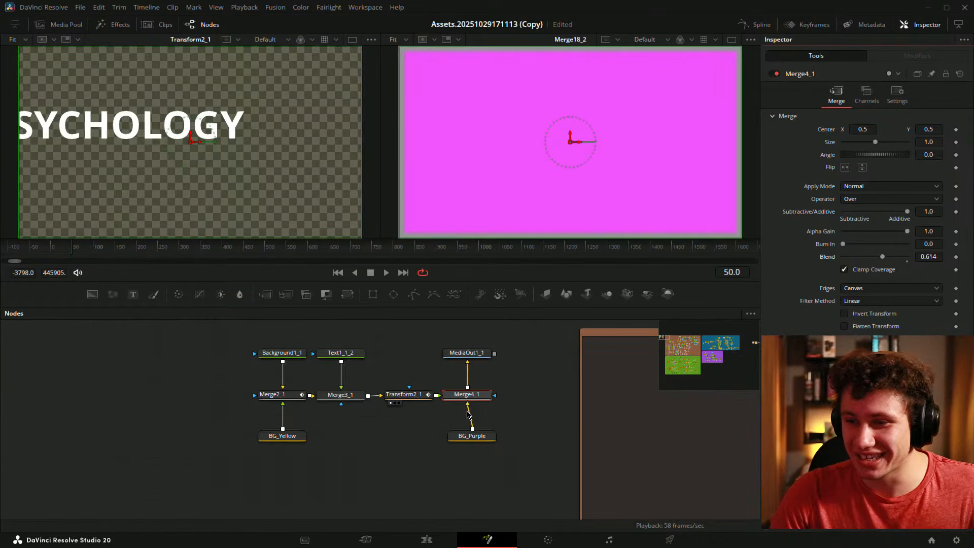
{"action": "left_click_drag", "start_coordinate": [357, 397], "coordinate": [327, 221]}
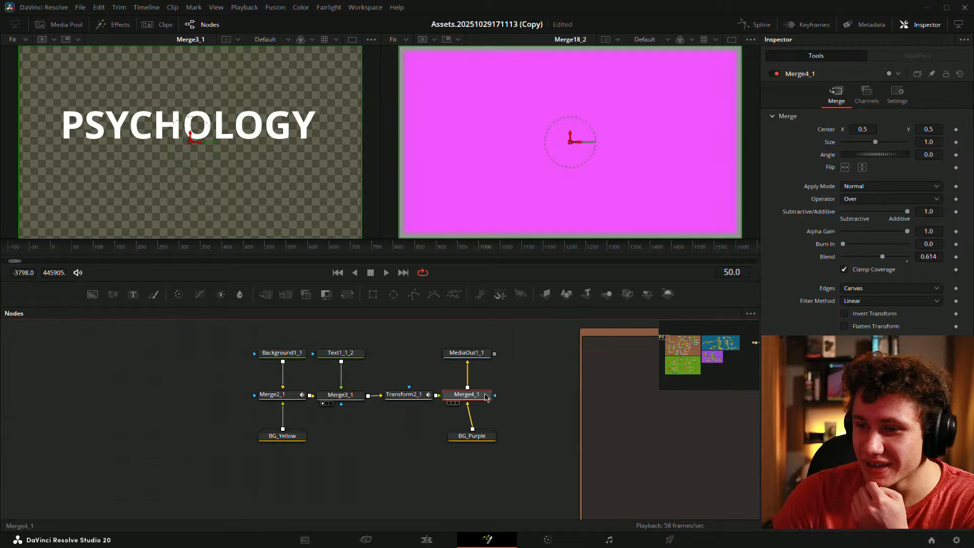
{"action": "left_click_drag", "start_coordinate": [484, 393], "coordinate": [289, 223]}
{"action": "left_click", "coordinate": [93, 366]}
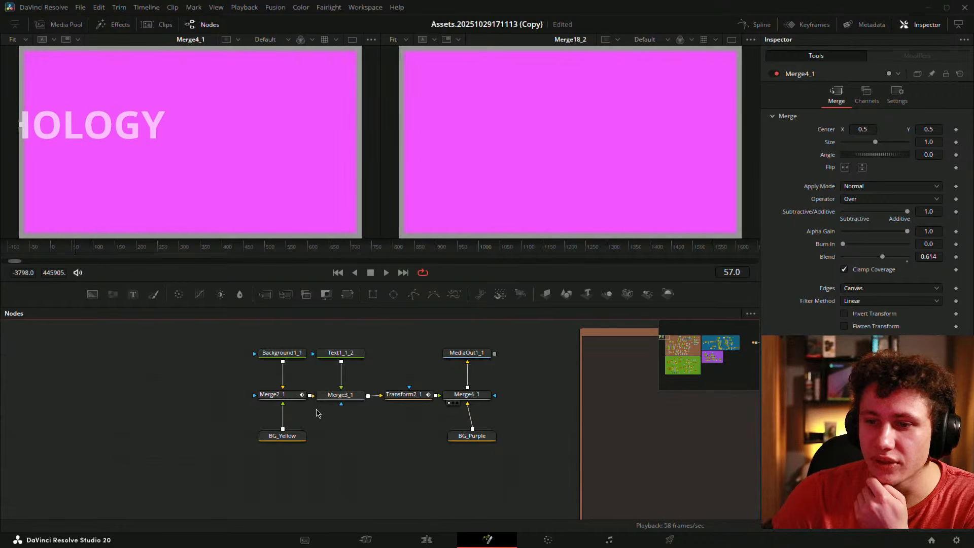
- Check Merge4_1's settings, then shift the six main chain nodes about 62 px left
{"action": "left_click", "coordinate": [344, 400]}
{"action": "left_click", "coordinate": [464, 395]}
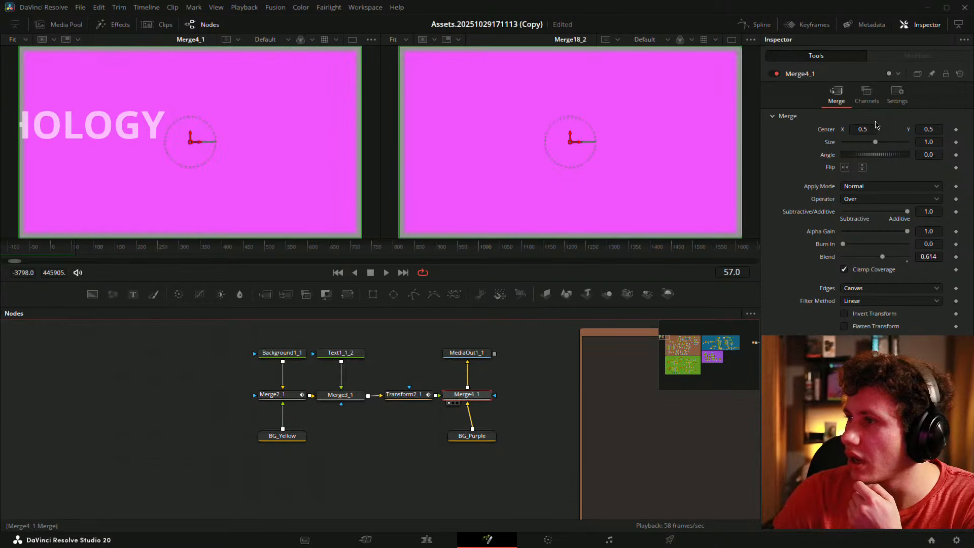
{"action": "left_click", "coordinate": [896, 93]}
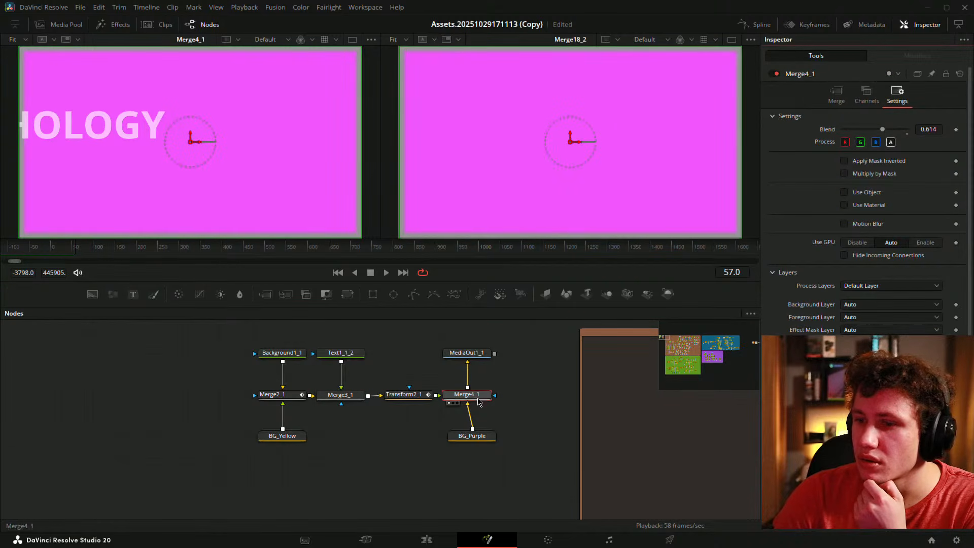
{"action": "left_click_drag", "start_coordinate": [203, 333], "coordinate": [398, 456]}
{"action": "left_click_drag", "start_coordinate": [417, 399], "coordinate": [386, 399]}
{"action": "left_click", "coordinate": [383, 445]}
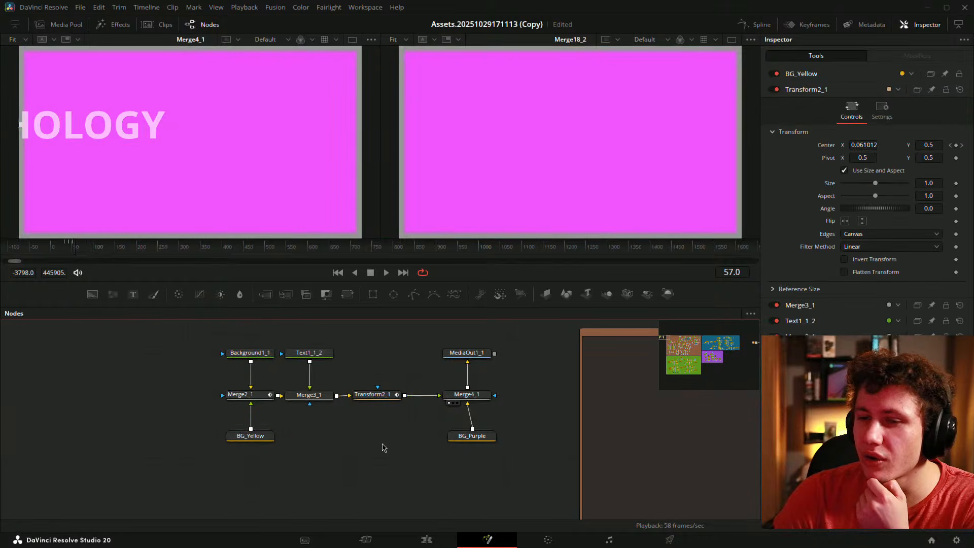
- Scrub from frame 19 to preview the slide and expand BG_Yellow to inspect its nodes
{"action": "left_click", "coordinate": [60, 252]}
{"action": "mouse_move", "coordinate": [65, 253]}
{"action": "left_mouse_down"}
{"action": "mouse_move", "coordinate": [80, 254]}
{"action": "mouse_move", "coordinate": [73, 249]}
{"action": "left_mouse_up"}
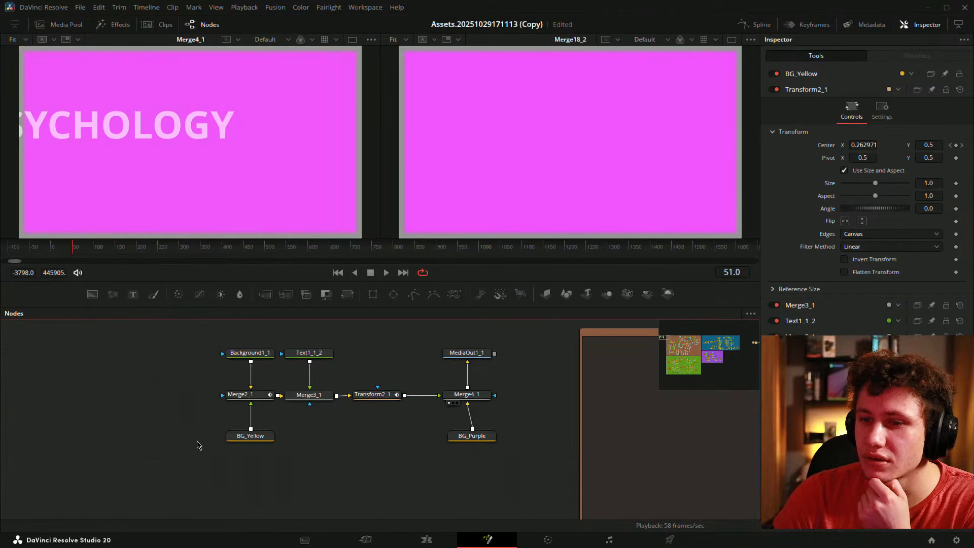
{"action": "double_click", "coordinate": [255, 438]}
{"action": "left_click", "coordinate": [315, 441]}
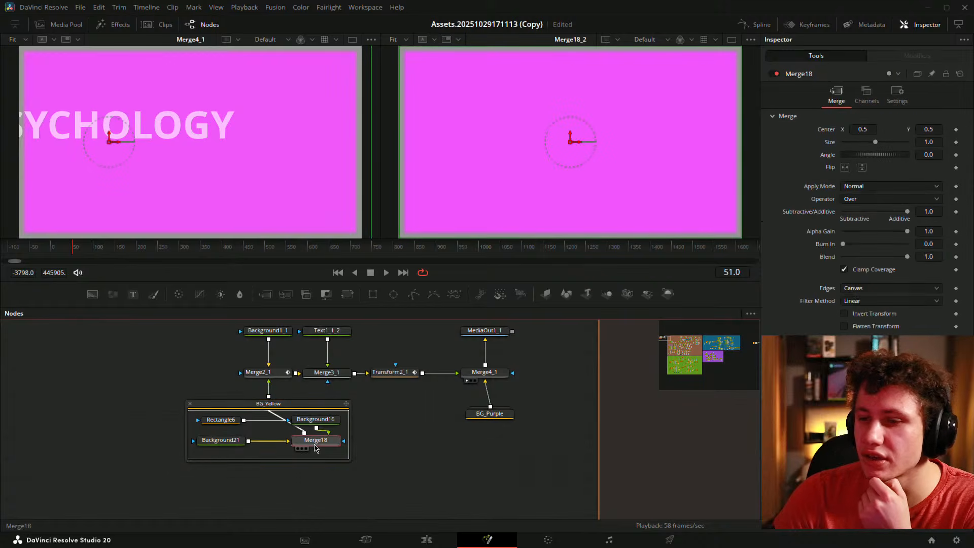
{"action": "left_click", "coordinate": [274, 375]}
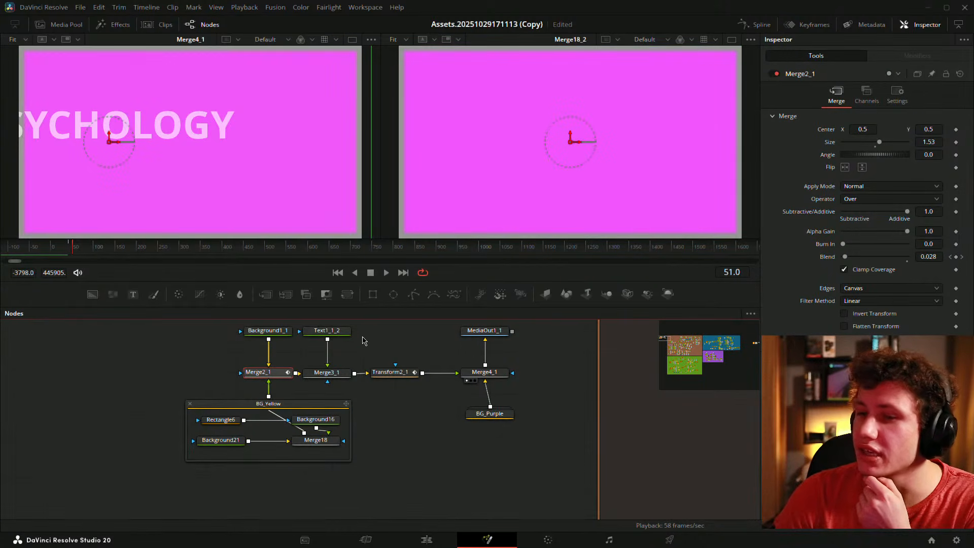
{"action": "left_click", "coordinate": [275, 402]}
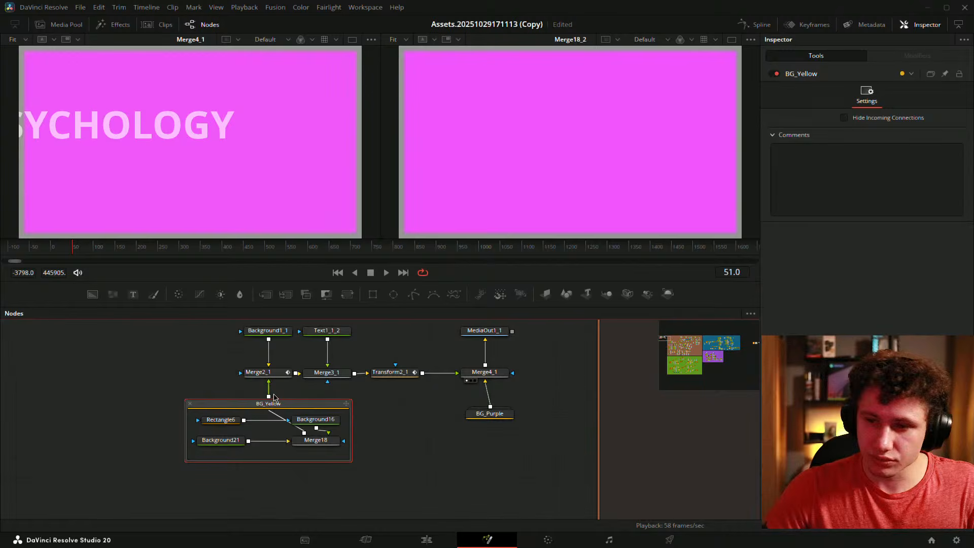
- Collapse BG_Yellow, move it below Merge2_1, and view Merge2_1's output
{"action": "left_click", "coordinate": [346, 403]}
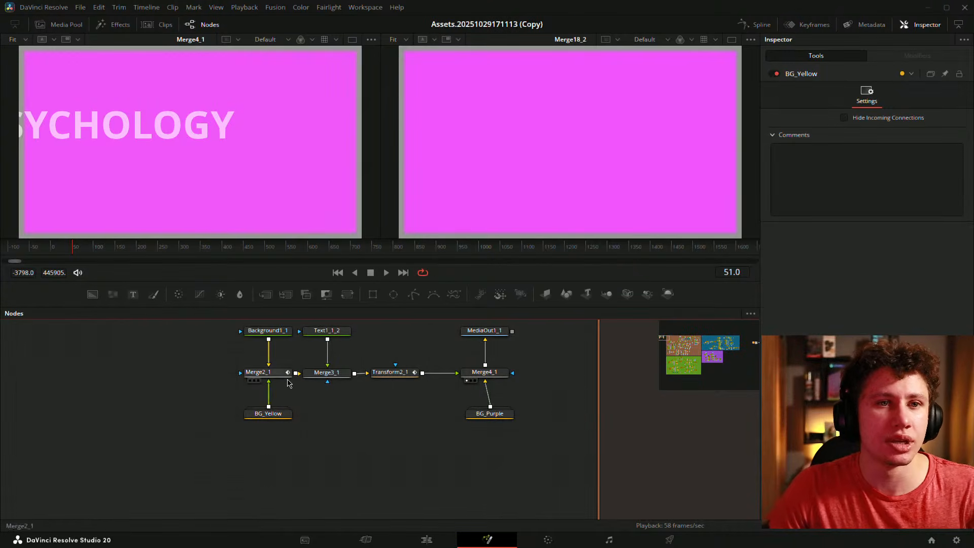
{"action": "left_click_drag", "start_coordinate": [328, 381], "coordinate": [261, 414]}
{"action": "left_click_drag", "start_coordinate": [209, 450], "coordinate": [207, 470]}
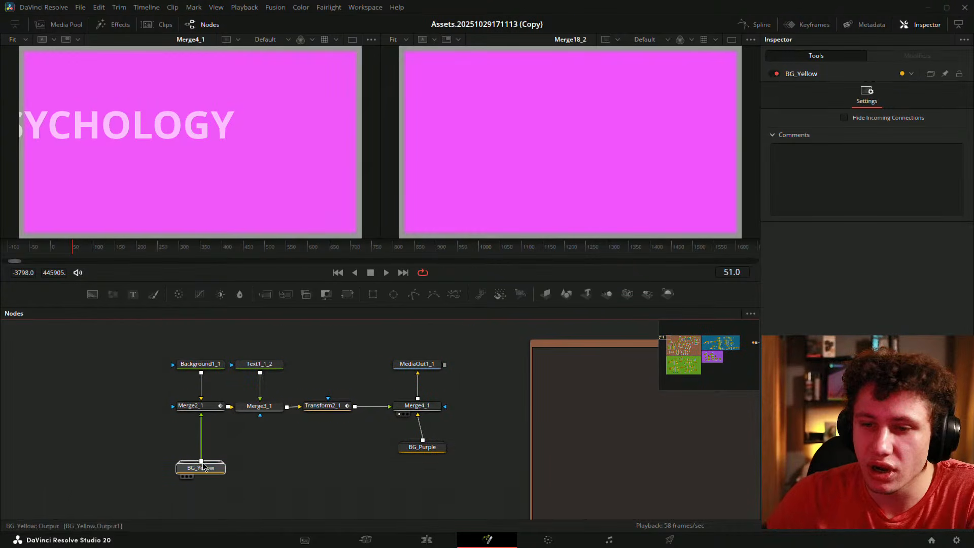
{"action": "left_click_drag", "start_coordinate": [193, 405], "coordinate": [148, 200]}
- Delete Background1_1 and Merge2_1, then wire BG_Yellow directly into Merge3_1
{"action": "left_click", "coordinate": [201, 364]}
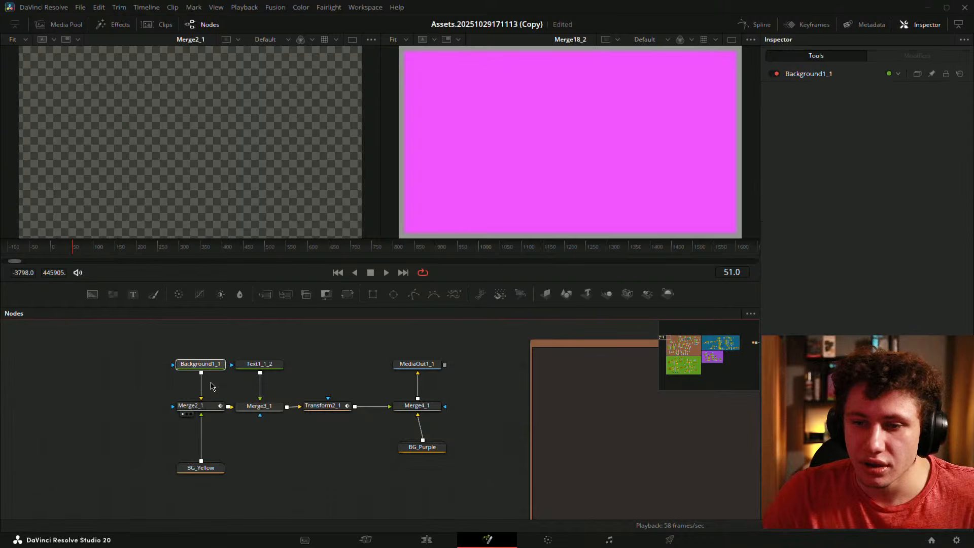
{"action": "key", "text": "Delete"}
{"action": "left_click", "coordinate": [193, 405]}
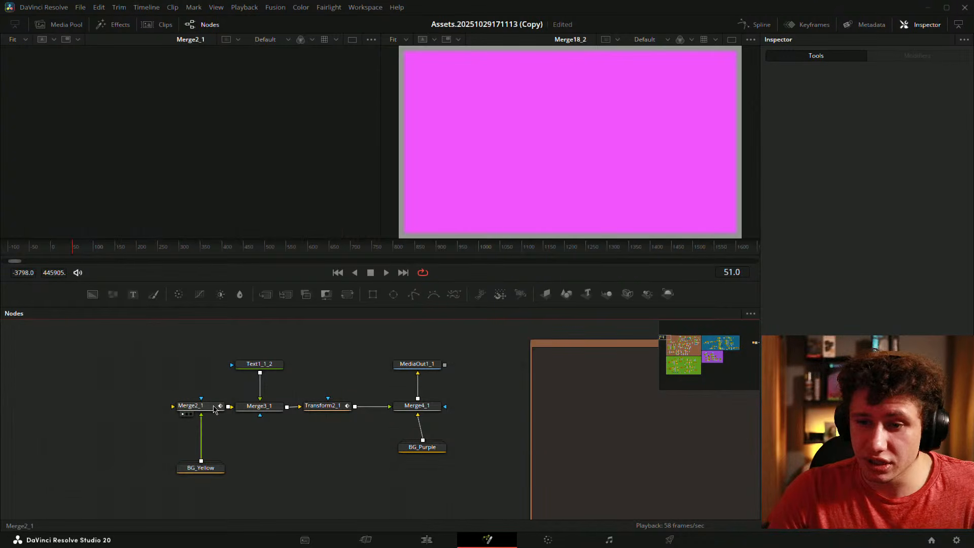
{"action": "key", "text": "Delete"}
{"action": "left_click_drag", "start_coordinate": [201, 468], "coordinate": [257, 412]}
{"action": "left_click", "coordinate": [242, 415]}
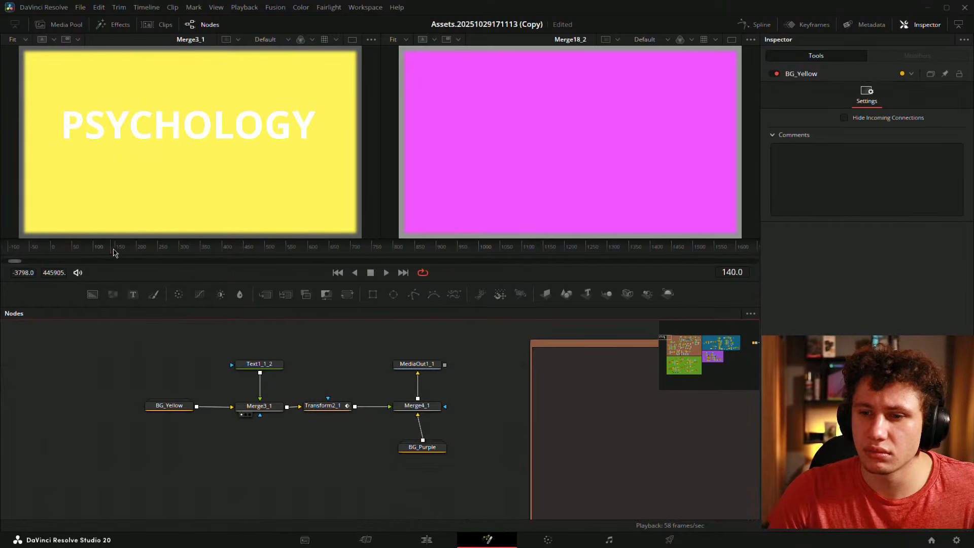
- Play the animation and reset Merge4_1's Blend to 1.0
{"action": "left_click_drag", "start_coordinate": [116, 254], "coordinate": [50, 252]}
{"action": "key", "text": "1"}
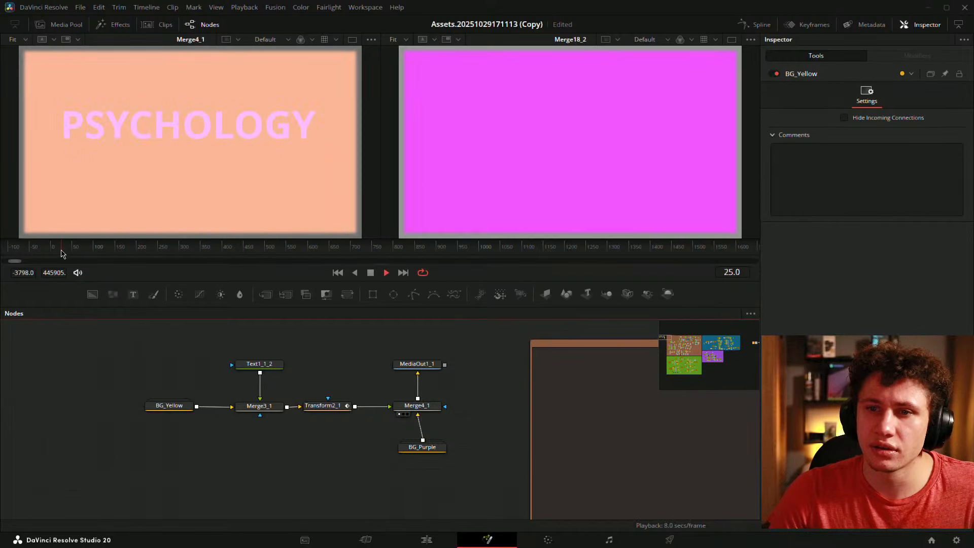
{"action": "key", "text": "space"}
{"action": "left_click", "coordinate": [266, 407]}
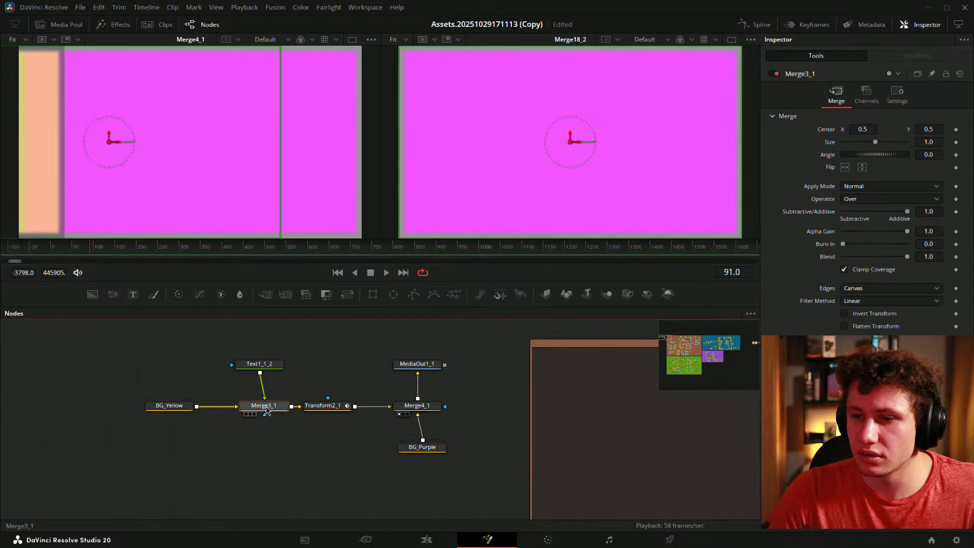
{"action": "left_click", "coordinate": [422, 406]}
{"action": "left_click", "coordinate": [836, 95]}
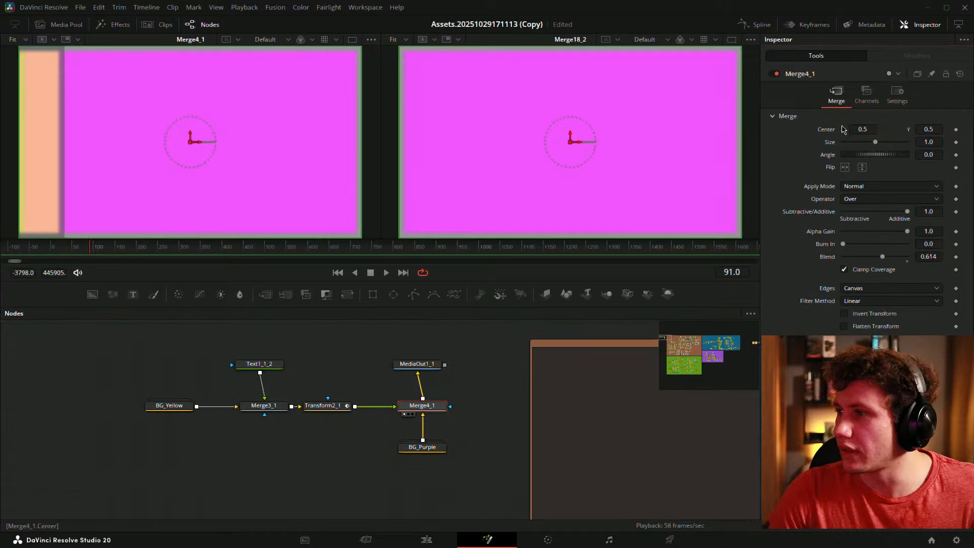
{"action": "double_click", "coordinate": [884, 259]}
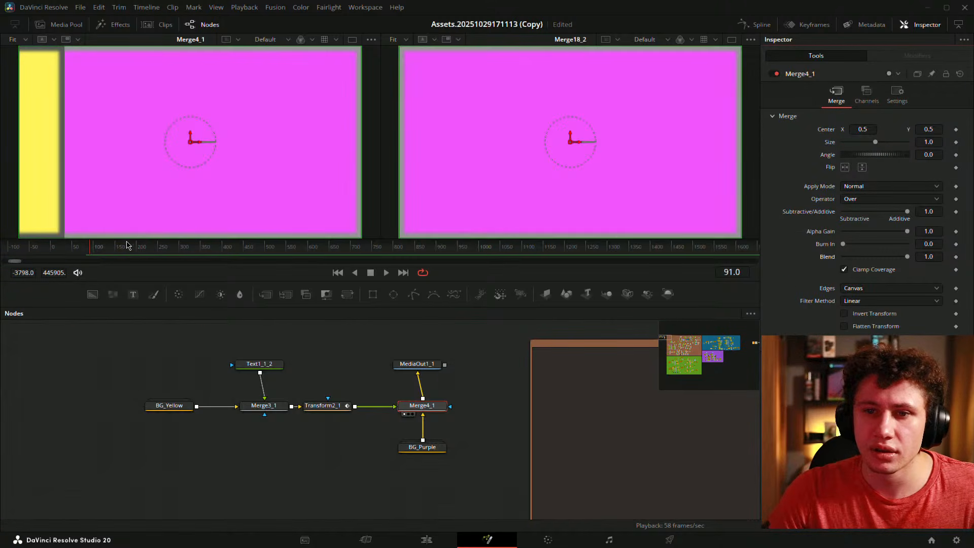
- Replay and scrub the slide-off animation from frame 28 to frame 50
{"action": "left_click_drag", "start_coordinate": [93, 249], "coordinate": [59, 249]}
{"action": "key", "text": "space"}
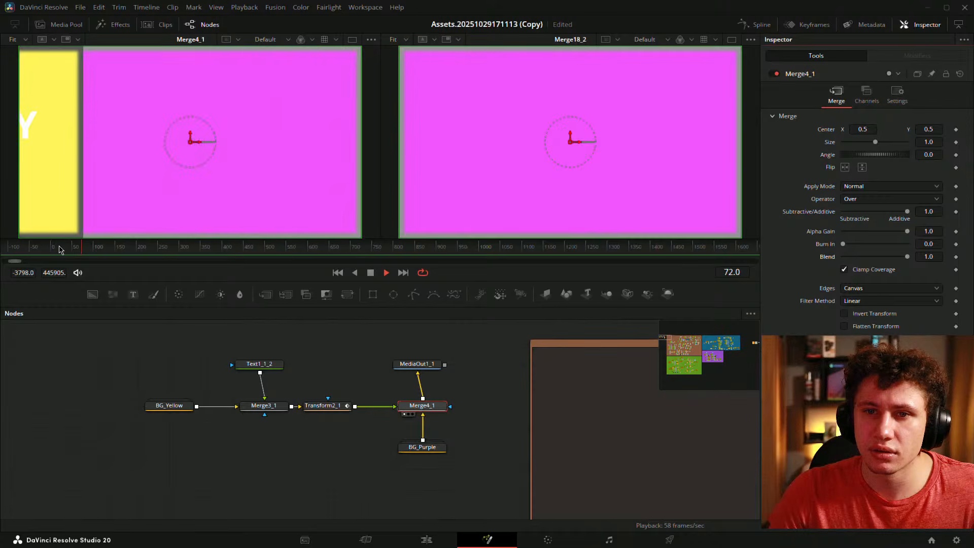
{"action": "key", "text": "space"}
{"action": "left_click", "coordinate": [54, 249]}
{"action": "mouse_move", "coordinate": [60, 250]}
{"action": "left_mouse_down"}
{"action": "mouse_move", "coordinate": [90, 250]}
{"action": "mouse_move", "coordinate": [59, 250]}
{"action": "mouse_move", "coordinate": [76, 250]}
{"action": "left_mouse_up"}
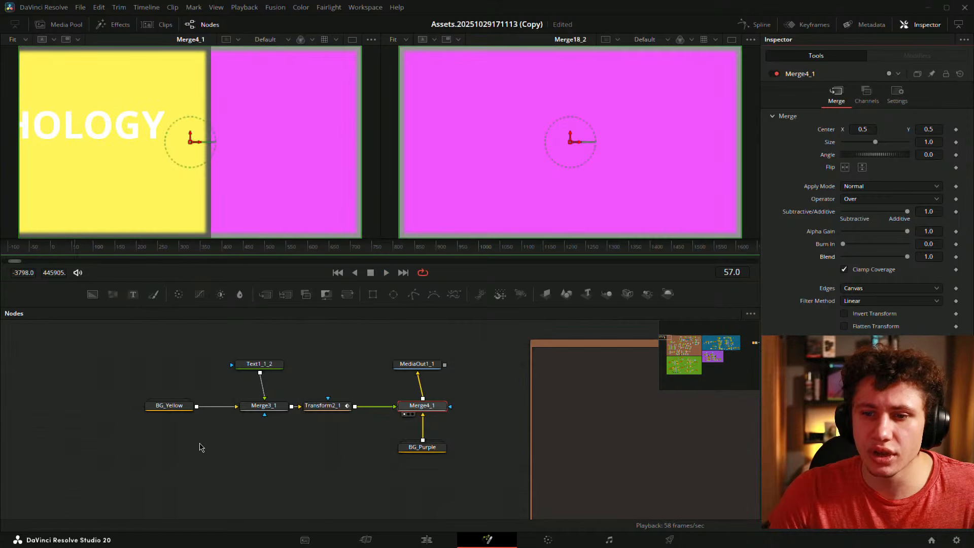
- Expand BG_Yellow, then undo back to restore Merge2_1 between BG_Yellow and Merge3_1
{"action": "double_click", "coordinate": [182, 407]}
{"action": "left_click", "coordinate": [222, 433]}
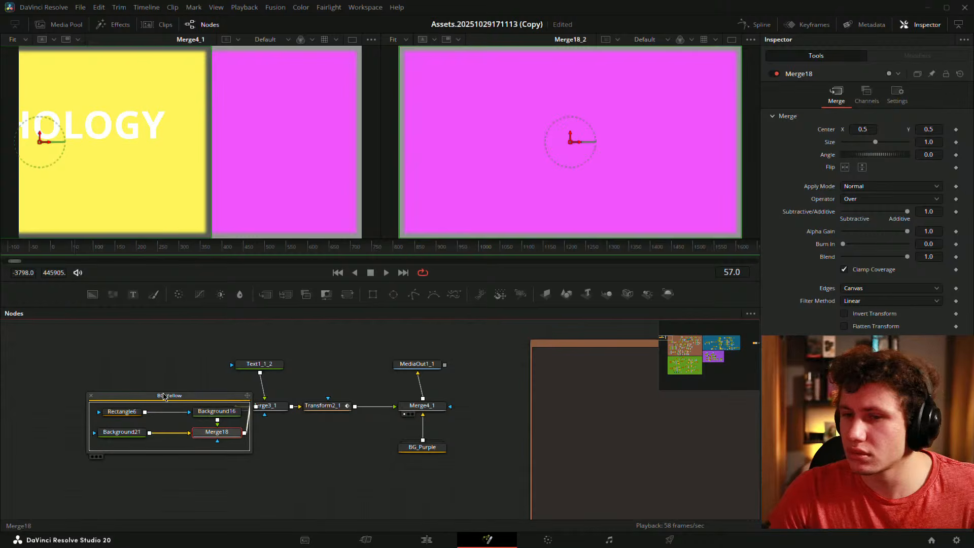
{"action": "left_click_drag", "start_coordinate": [172, 401], "coordinate": [101, 400]}
{"action": "key", "text": "ctrl+z"}
{"action": "key", "text": "ctrl+z"}
{"action": "key", "text": "ctrl+z"}
{"action": "key", "text": "ctrl+z"}
{"action": "key", "text": "ctrl+z"}
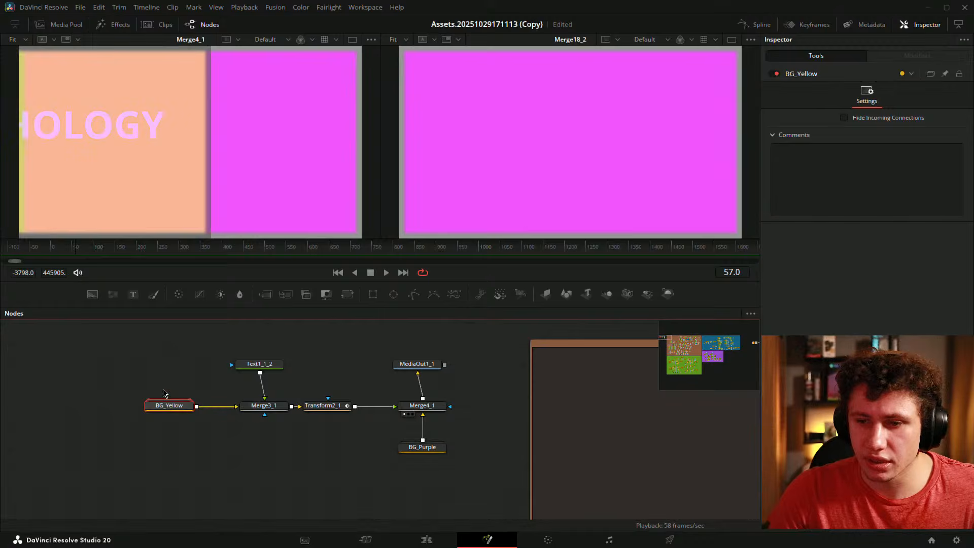
{"action": "key", "text": "ctrl+z"}
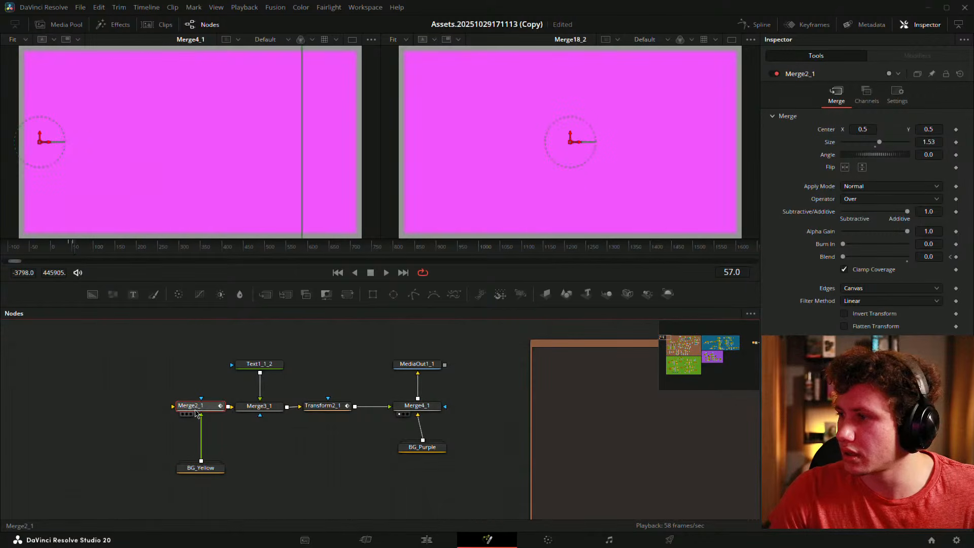
- Cut Merge2_1 out of the chain and paste it back unconnected
{"action": "key", "text": "ctrl+z"}
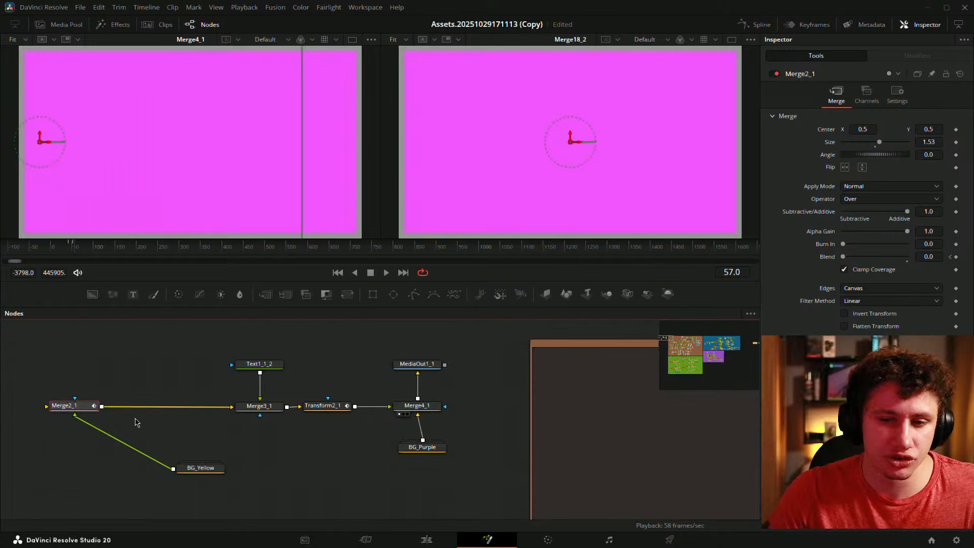
{"action": "left_click_drag", "start_coordinate": [137, 422], "coordinate": [235, 400]}
{"action": "key", "text": "ctrl+x"}
{"action": "left_click", "coordinate": [155, 411]}
{"action": "key", "text": "ctrl+v"}
- Inspect Background21's yellow colour inside BG_Yellow, then collapse the group
{"action": "double_click", "coordinate": [286, 448]}
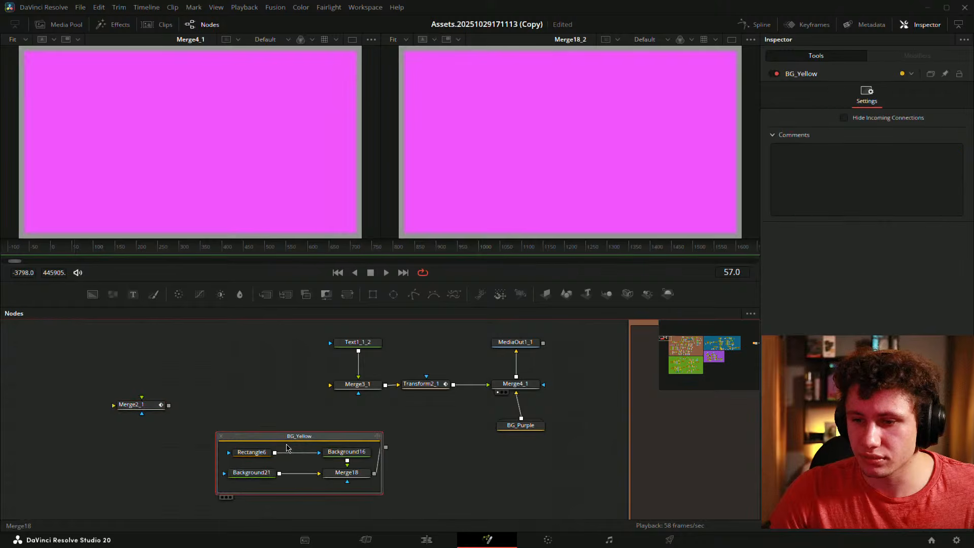
{"action": "left_click", "coordinate": [270, 459]}
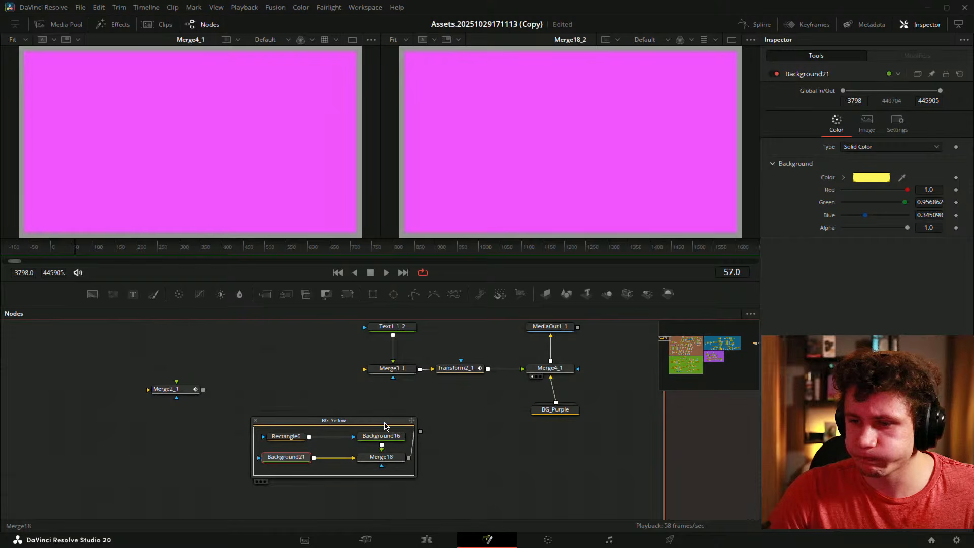
{"action": "left_click", "coordinate": [382, 424]}
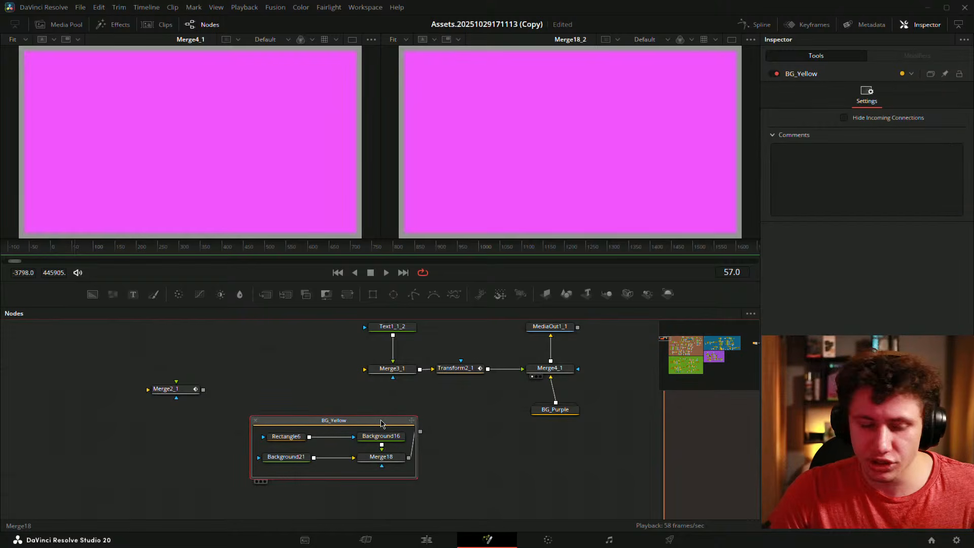
{"action": "key", "text": "ctrl+e"}
- Move BG_Yellow aside and insert Merge2_1 into the link feeding Merge3_1
{"action": "left_click_drag", "start_coordinate": [311, 430], "coordinate": [235, 427]}
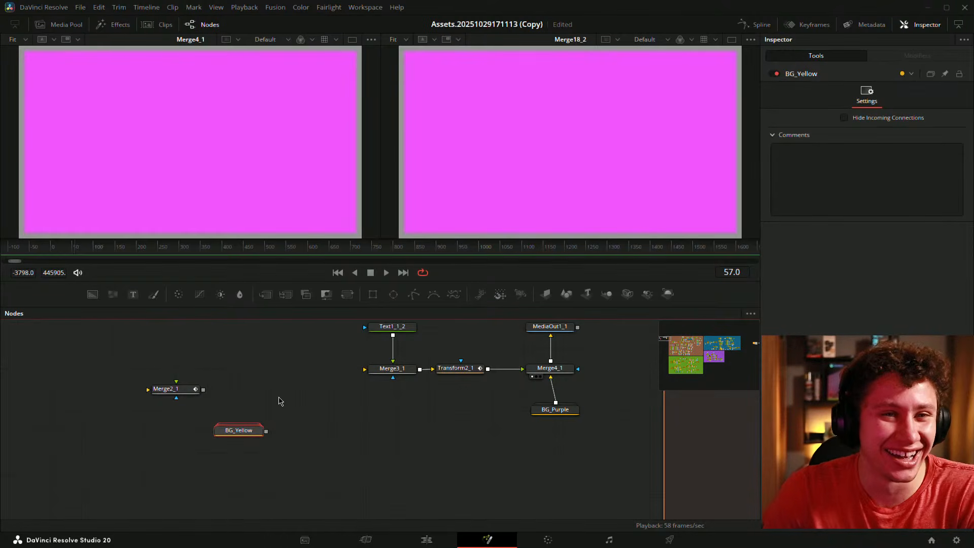
{"action": "left_click_drag", "start_coordinate": [242, 430], "coordinate": [301, 390]}
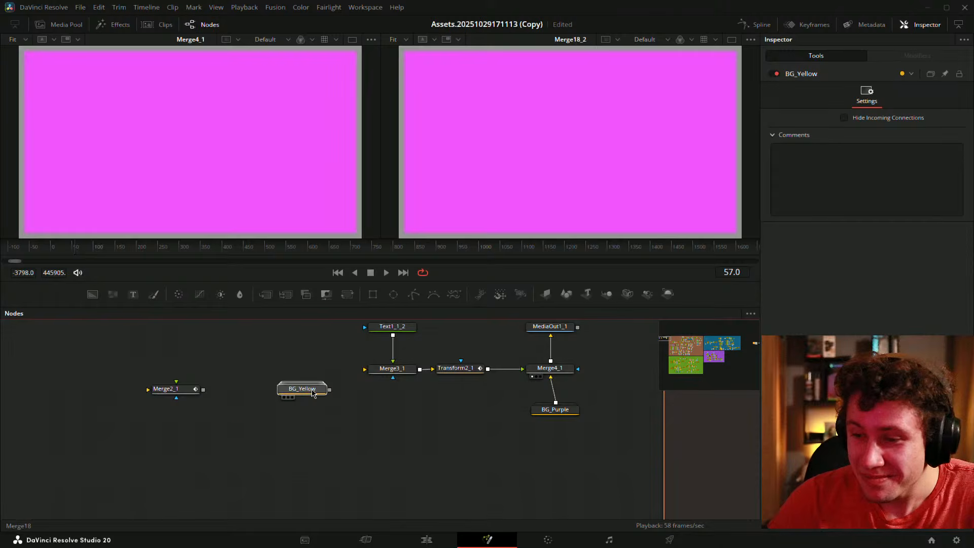
{"action": "left_click_drag", "start_coordinate": [128, 427], "coordinate": [218, 453]}
{"action": "left_click", "coordinate": [279, 408]}
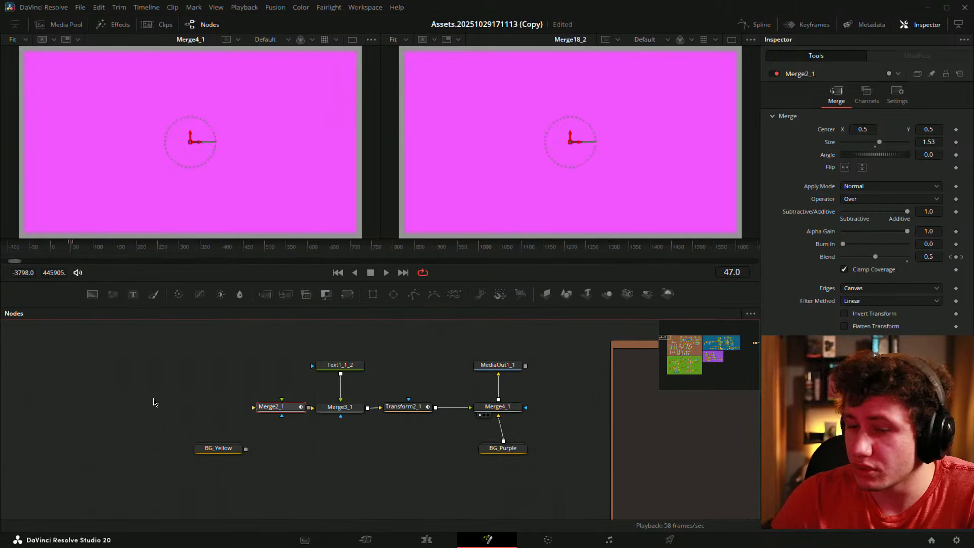
- Add Background22 with Alpha 0 into Merge2_1 and wire BG_Yellow into its foreground
{"action": "left_click_drag", "start_coordinate": [144, 379], "coordinate": [239, 418]}
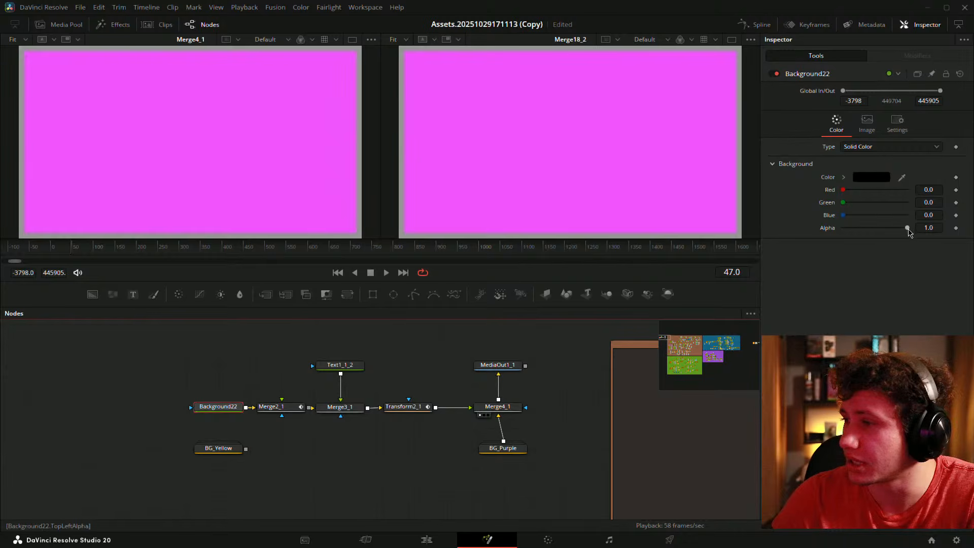
{"action": "left_click_drag", "start_coordinate": [908, 230], "coordinate": [562, 245]}
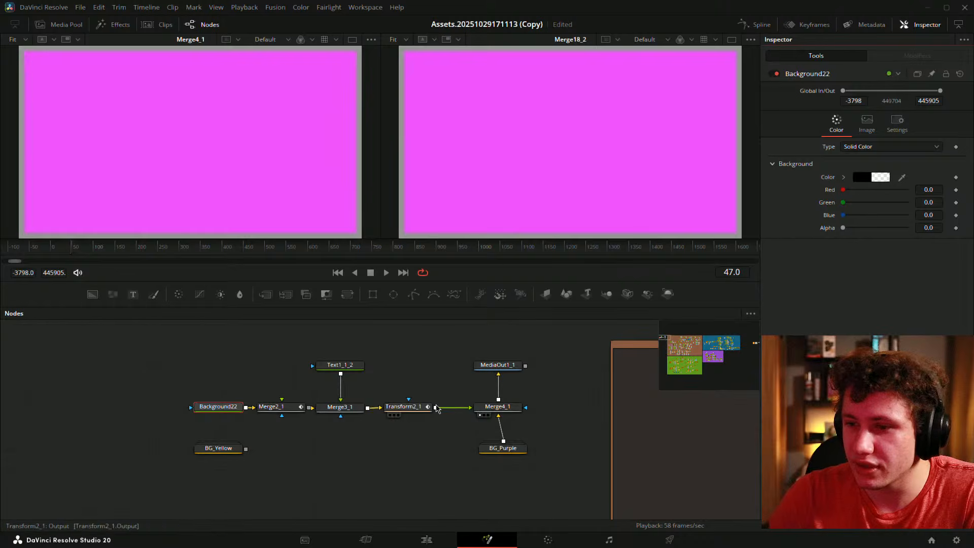
{"action": "left_click", "coordinate": [201, 457]}
{"action": "left_click", "coordinate": [259, 378]}
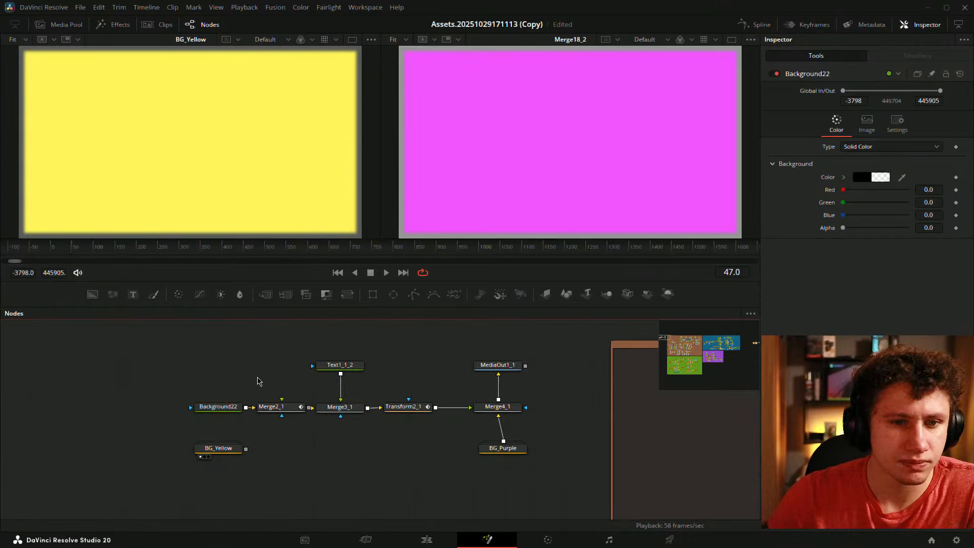
{"action": "left_click_drag", "start_coordinate": [231, 409], "coordinate": [167, 410]}
{"action": "left_click", "coordinate": [236, 459]}
{"action": "left_click_drag", "start_coordinate": [223, 448], "coordinate": [282, 401]}
{"action": "left_click_drag", "start_coordinate": [159, 410], "coordinate": [223, 409]}
- Shift Background22, BG_Yellow and Merge2_1 left and connect Merge2_1 into Merge3_1
{"action": "left_click_drag", "start_coordinate": [334, 419], "coordinate": [313, 430]}
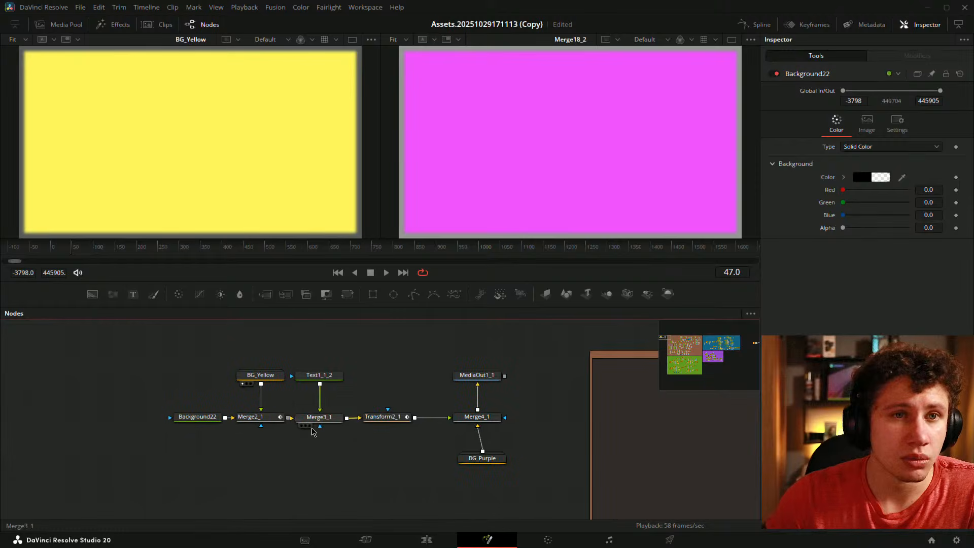
{"action": "left_click_drag", "start_coordinate": [146, 353], "coordinate": [284, 470]}
{"action": "left_click_drag", "start_coordinate": [262, 419], "coordinate": [199, 419]}
{"action": "left_click", "coordinate": [265, 467]}
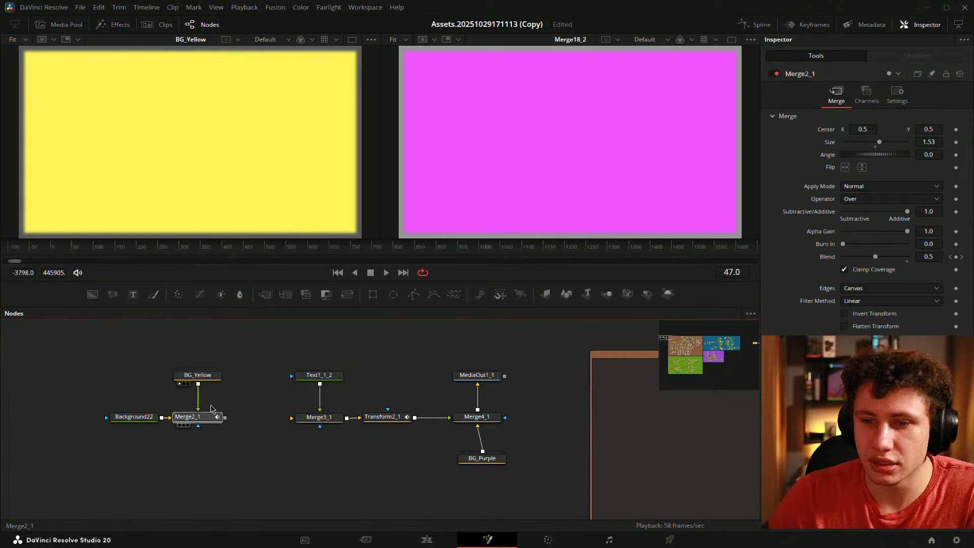
{"action": "key", "text": "1"}
{"action": "left_click_drag", "start_coordinate": [71, 245], "coordinate": [71, 251]}
{"action": "left_click_drag", "start_coordinate": [225, 418], "coordinate": [307, 418]}
- View Merge3_1 and scrub from the start to watch the yellow fade out
{"action": "left_click_drag", "start_coordinate": [316, 418], "coordinate": [218, 198]}
{"action": "left_click", "coordinate": [49, 250]}
{"action": "left_click_drag", "start_coordinate": [50, 250], "coordinate": [74, 249]}
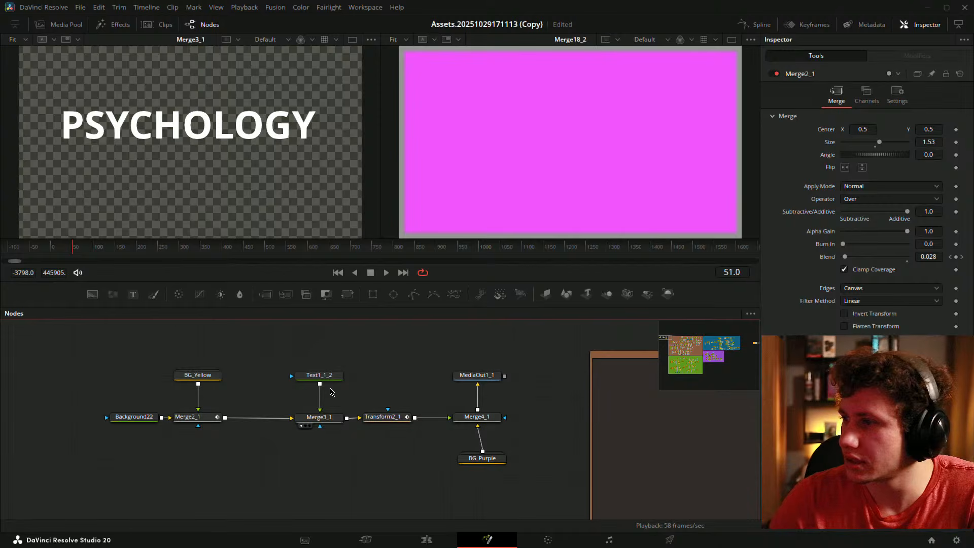
- Move Background22, Merge2_1 and BG_Yellow next to Merge3_1 in the node graph
{"action": "left_click_drag", "start_coordinate": [487, 366], "coordinate": [454, 362]}
{"action": "left_click_drag", "start_coordinate": [77, 376], "coordinate": [151, 415]}
{"action": "left_click_drag", "start_coordinate": [62, 354], "coordinate": [175, 417]}
{"action": "left_click_drag", "start_coordinate": [174, 415], "coordinate": [237, 416]}
{"action": "left_click", "coordinate": [341, 379]}
- View Merge4_1 at frame 42 and inspect Text1_1_2's White Solid Fill shading element
{"action": "left_click", "coordinate": [425, 420]}
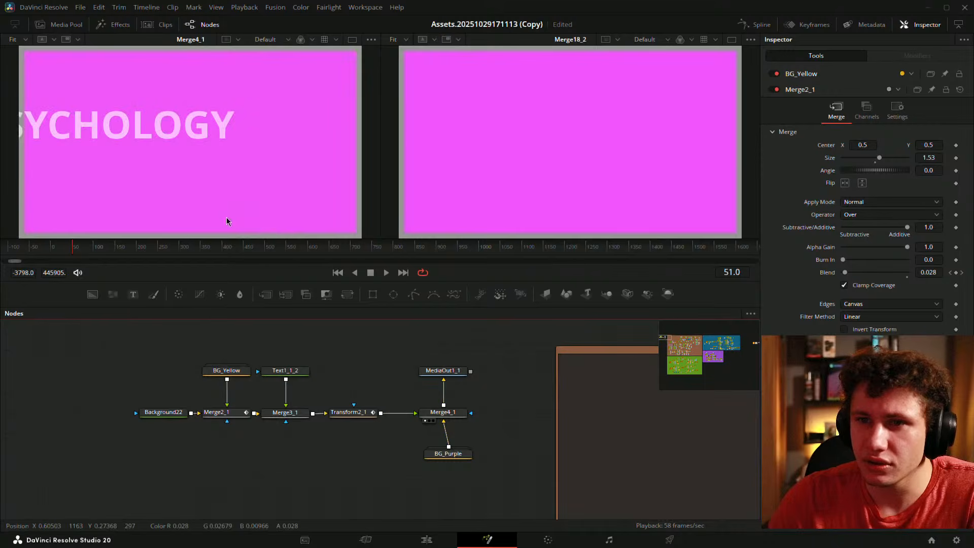
{"action": "left_click_drag", "start_coordinate": [76, 256], "coordinate": [69, 253]}
{"action": "left_click", "coordinate": [292, 375]}
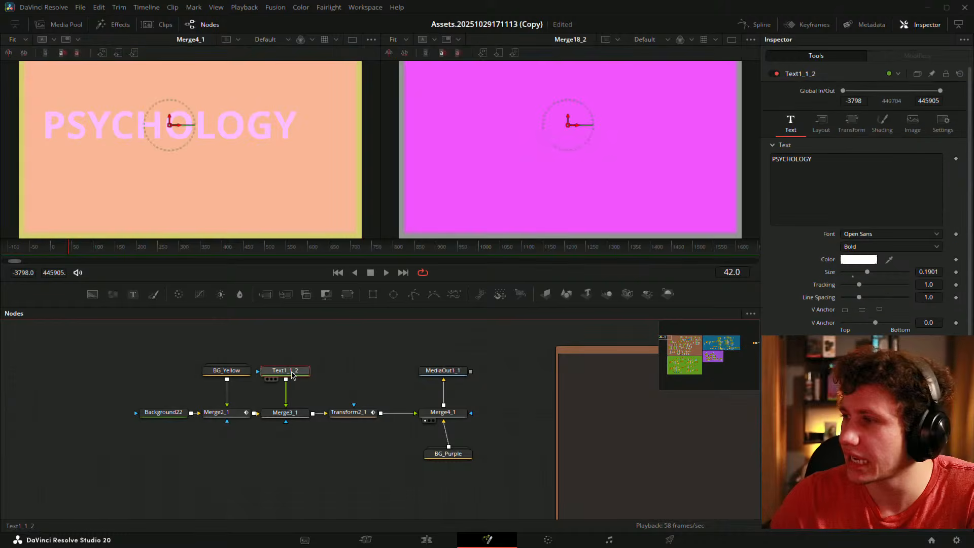
{"action": "left_click", "coordinate": [882, 123]}
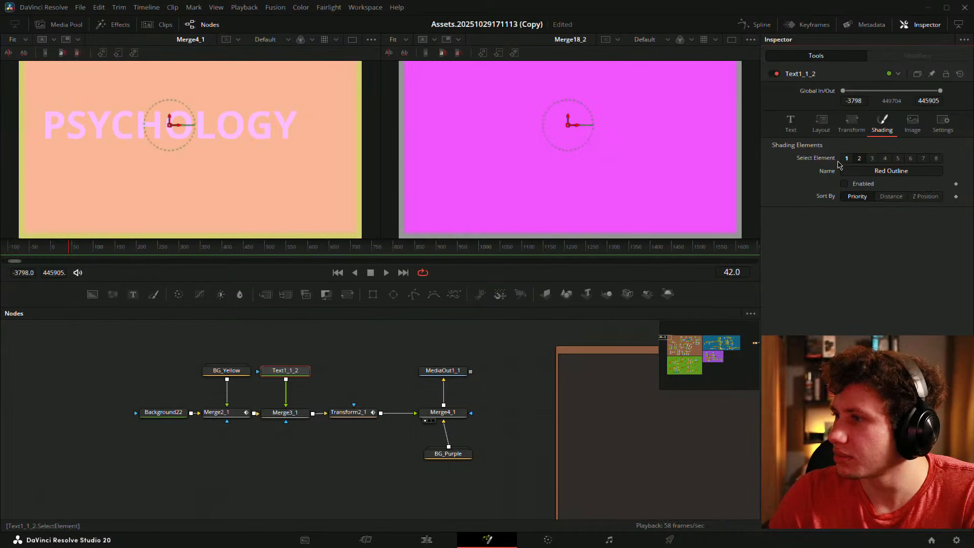
{"action": "left_click", "coordinate": [846, 159]}
- Raise Merge4_1's Blend to 1.0, preview around frame 42, and show Merge2_1 in the viewer
{"action": "left_click", "coordinate": [297, 416]}
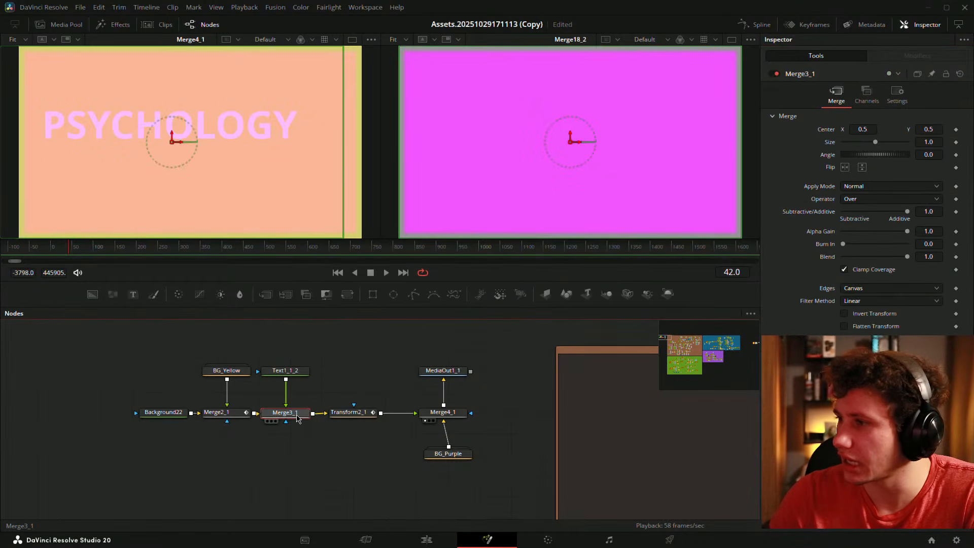
{"action": "left_click", "coordinate": [446, 417]}
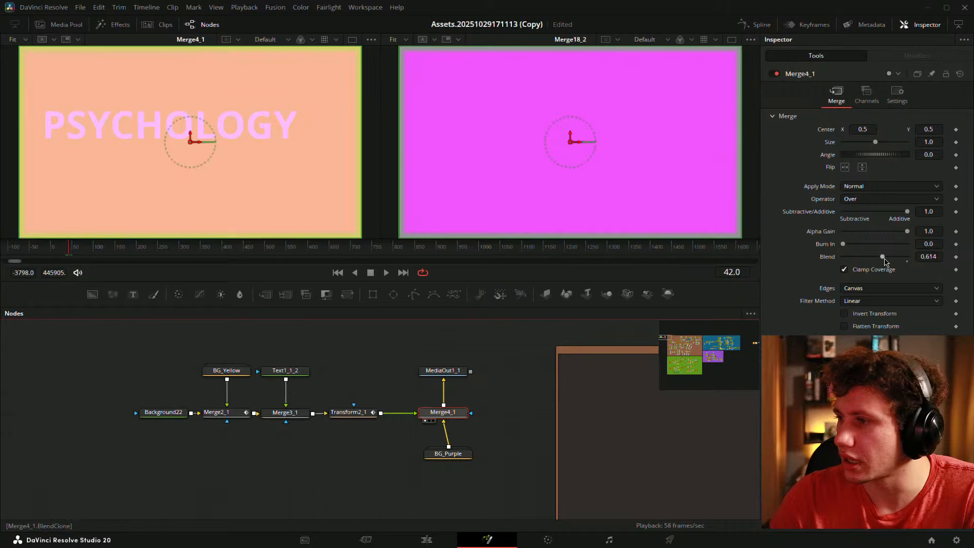
{"action": "left_click_drag", "start_coordinate": [885, 261], "coordinate": [908, 258]}
{"action": "left_click_drag", "start_coordinate": [82, 251], "coordinate": [69, 252]}
{"action": "left_click", "coordinate": [109, 380]}
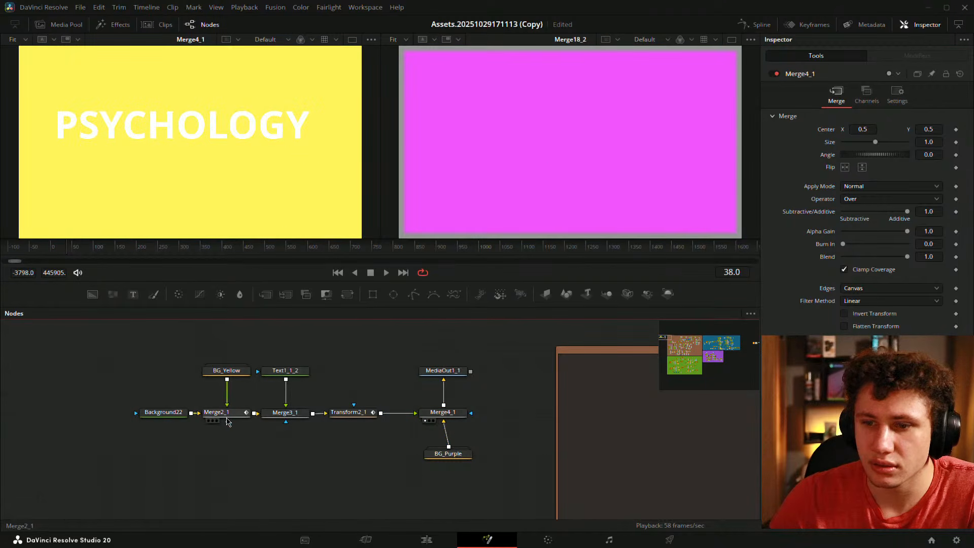
{"action": "left_click_drag", "start_coordinate": [227, 421], "coordinate": [188, 211]}
- Expand the BG_Yellow group and show Merge18 in the left viewer
{"action": "double_click", "coordinate": [227, 371]}
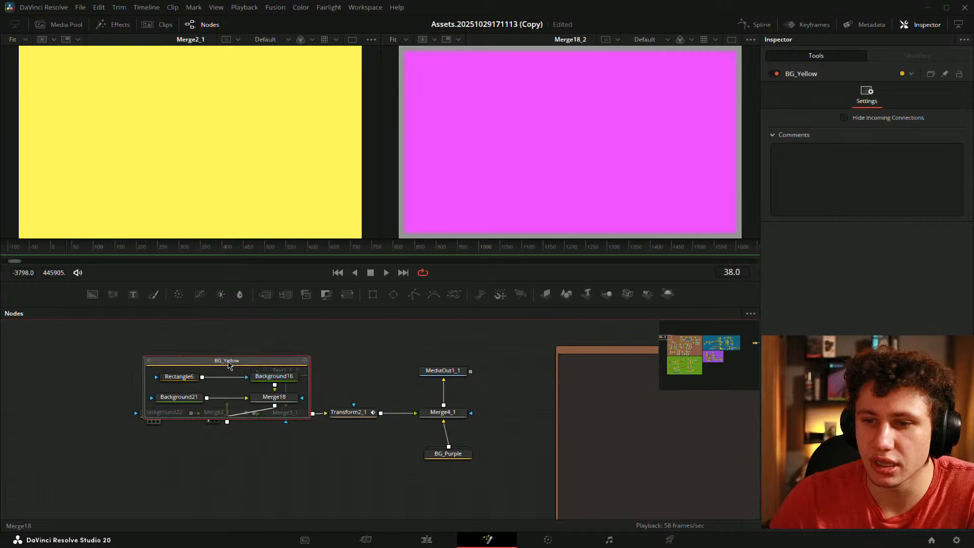
{"action": "left_click_drag", "start_coordinate": [227, 364], "coordinate": [101, 489]}
{"action": "left_click_drag", "start_coordinate": [264, 486], "coordinate": [305, 430]}
{"action": "left_click_drag", "start_coordinate": [192, 465], "coordinate": [196, 211]}
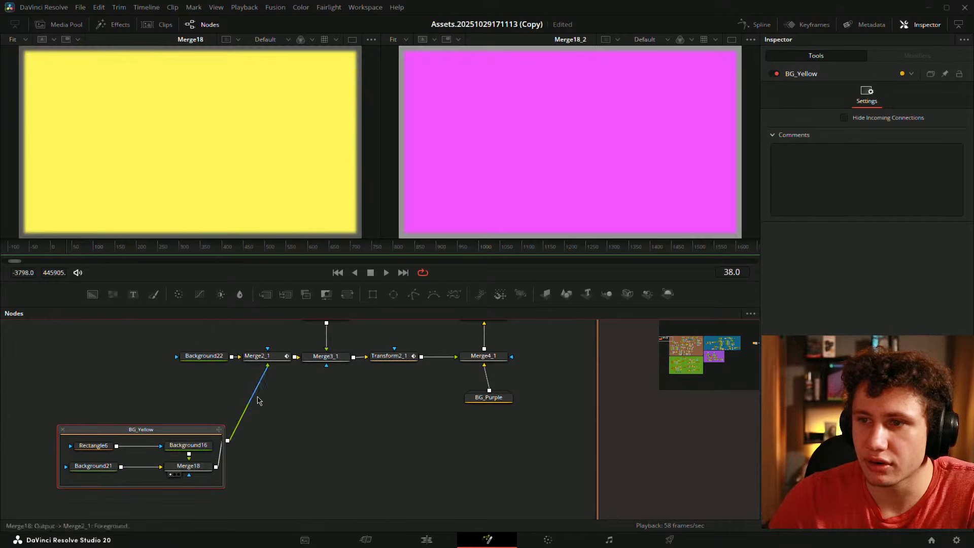
- Reset Merge2_1's Size to 1.0
{"action": "left_click", "coordinate": [261, 356]}
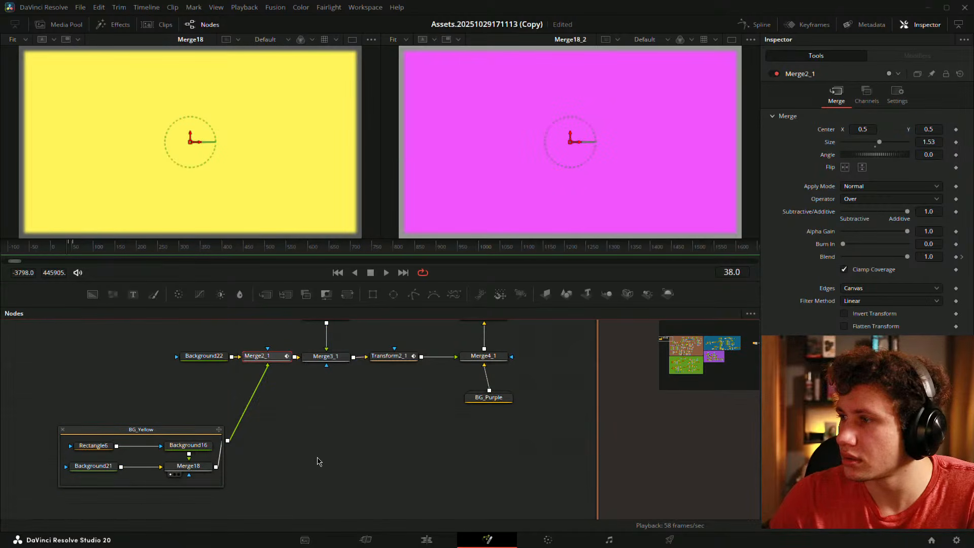
{"action": "left_click_drag", "start_coordinate": [197, 442], "coordinate": [260, 421]}
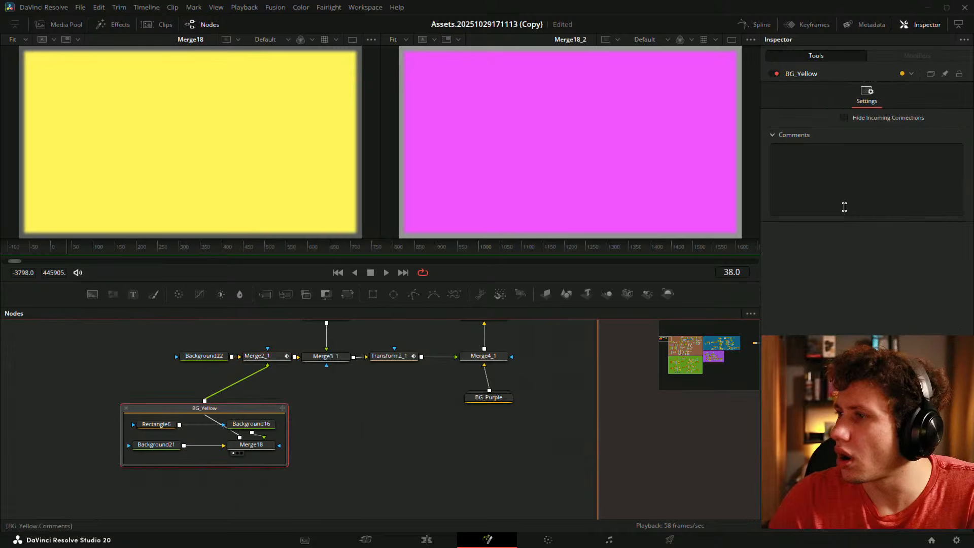
{"action": "left_click", "coordinate": [264, 356]}
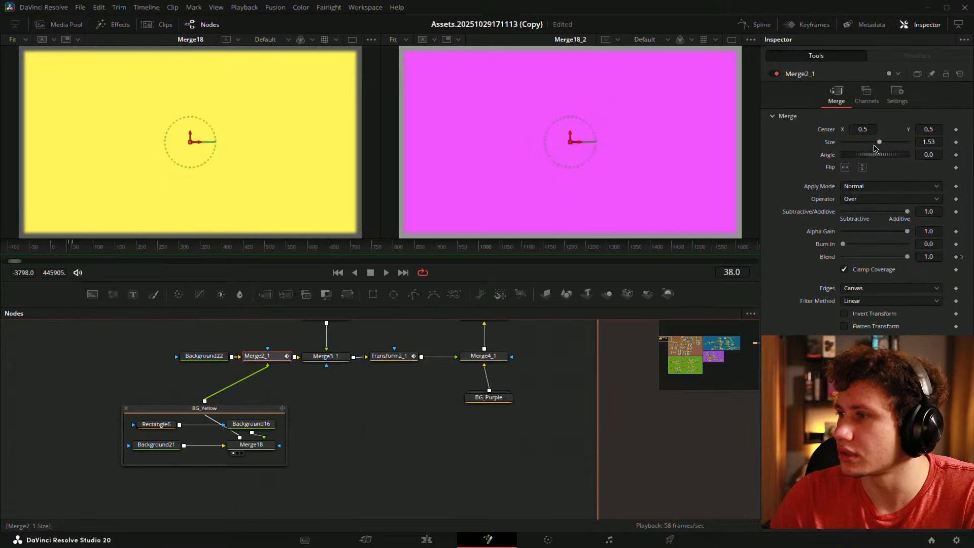
{"action": "left_click", "coordinate": [874, 148]}
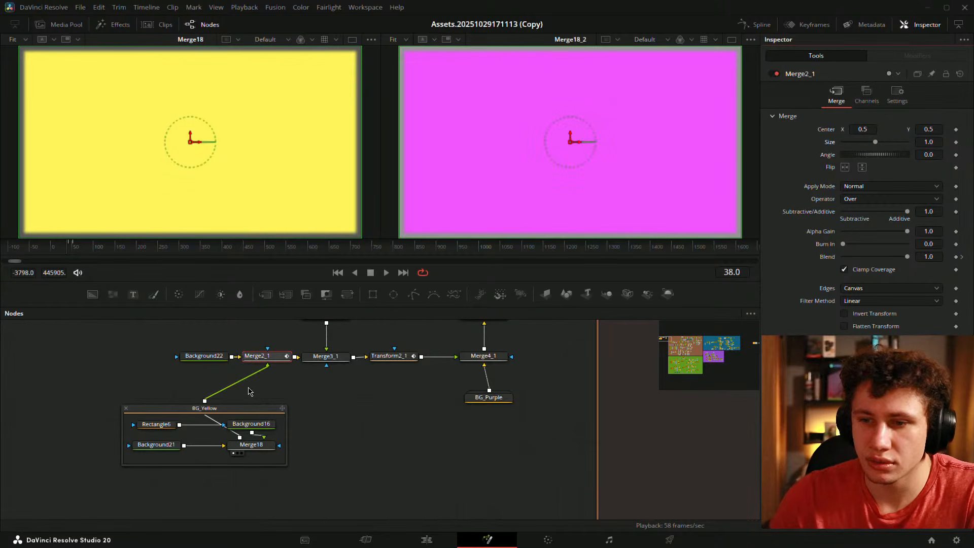
- Collapse BG_Yellow with Ctrl+E and place BG_Yellow and BG_Purple beneath Merge2_1 and Merge4_1
{"action": "left_click", "coordinate": [236, 412]}
{"action": "key", "text": "ctrl+e"}
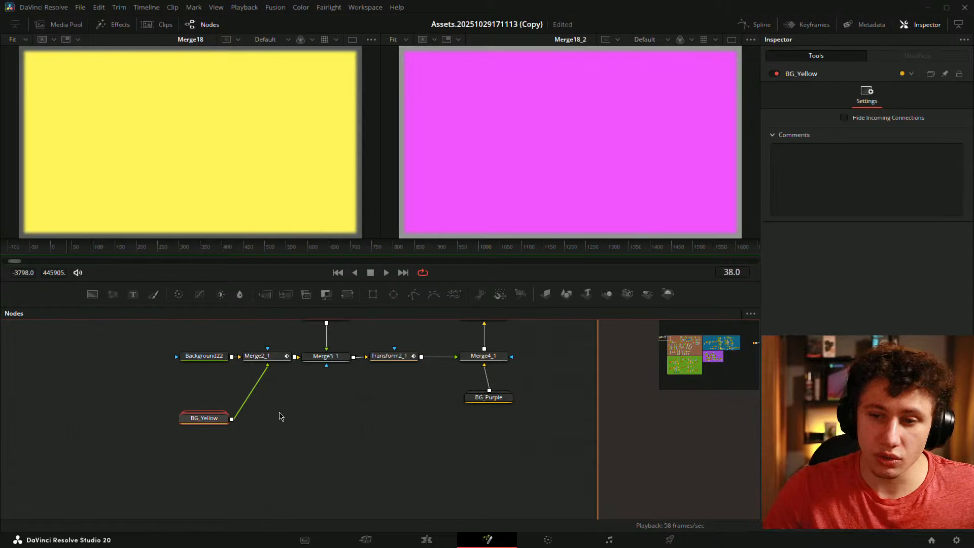
{"action": "left_click_drag", "start_coordinate": [367, 402], "coordinate": [297, 427]}
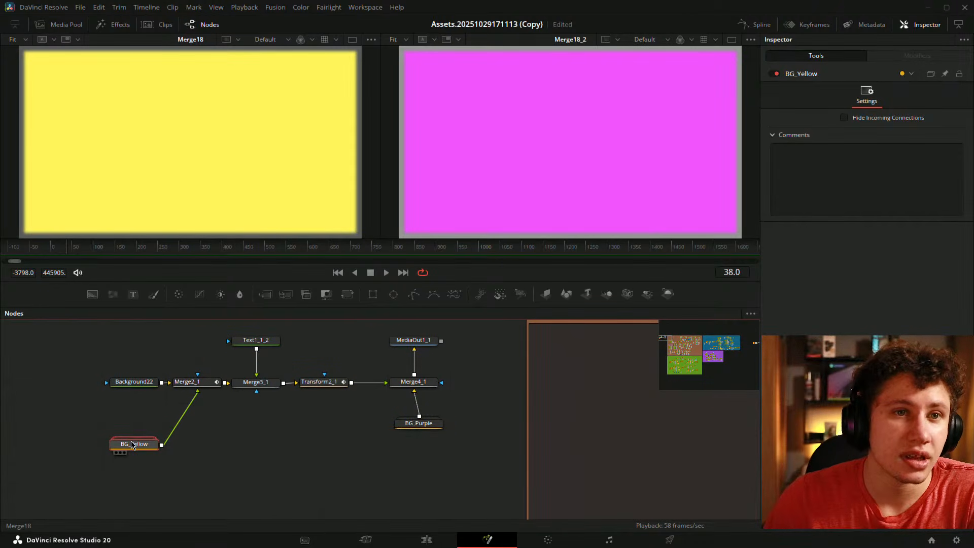
{"action": "left_click_drag", "start_coordinate": [135, 445], "coordinate": [197, 424]}
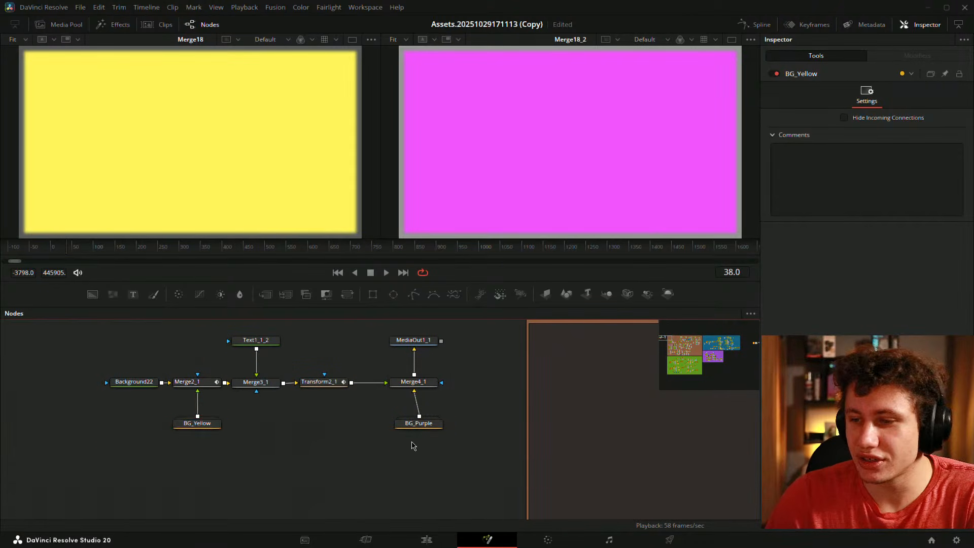
{"action": "mouse_move", "coordinate": [432, 426]}
{"action": "left_mouse_down"}
{"action": "mouse_move", "coordinate": [401, 425]}
{"action": "mouse_move", "coordinate": [432, 425]}
{"action": "left_mouse_up"}
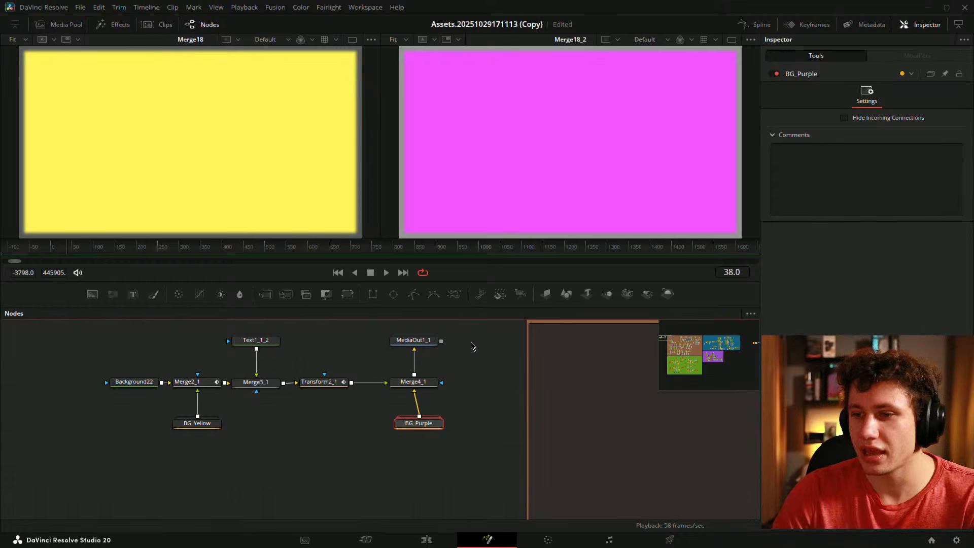
{"action": "left_click_drag", "start_coordinate": [472, 337], "coordinate": [391, 388]}
{"action": "left_click_drag", "start_coordinate": [423, 387], "coordinate": [428, 387]}
{"action": "left_click", "coordinate": [429, 387]}
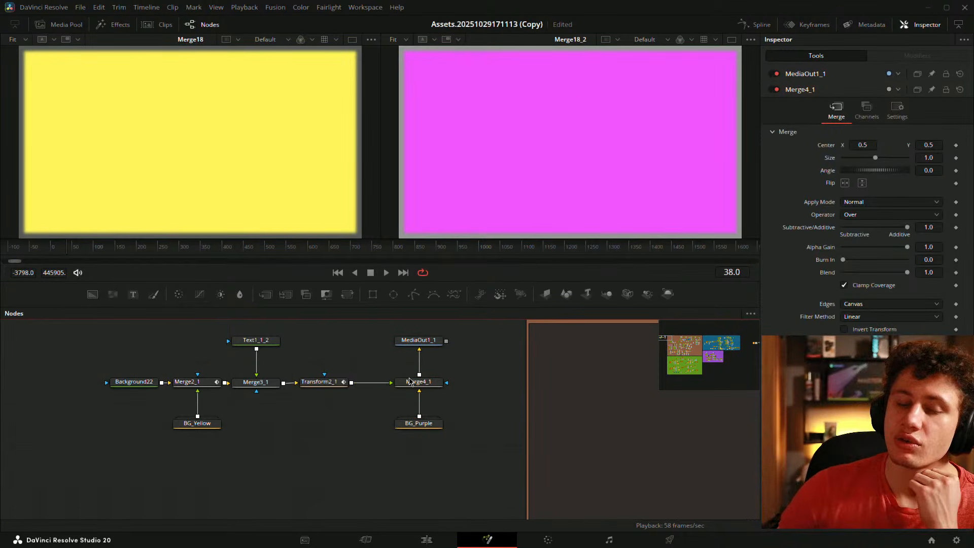
{"action": "scroll", "coordinate": [461, 402], "scroll_direction": "down", "scroll_amount": 6}
{"action": "left_click_drag", "start_coordinate": [510, 431], "coordinate": [159, 311]}
{"action": "left_click_drag", "start_coordinate": [384, 436], "coordinate": [310, 496]}
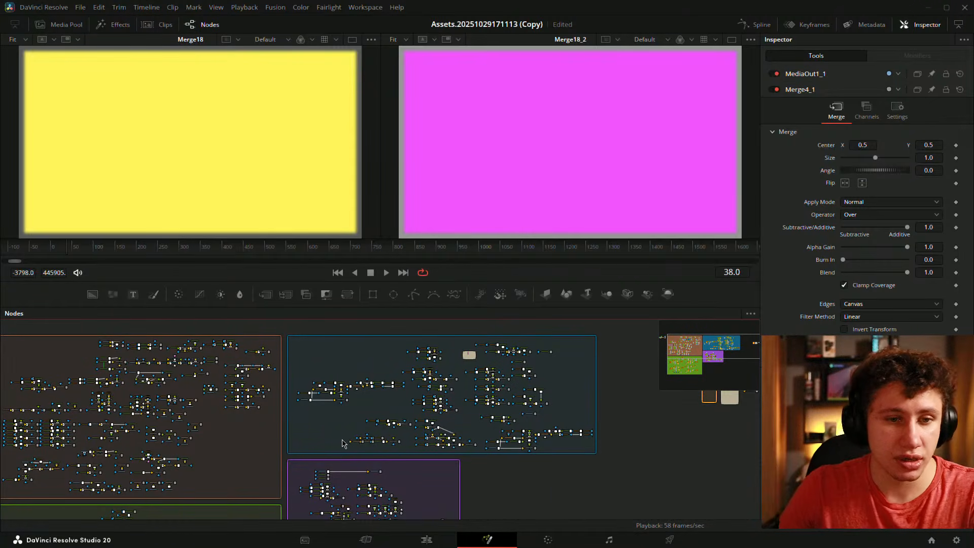
{"action": "left_click_drag", "start_coordinate": [94, 373], "coordinate": [358, 447]}
{"action": "scroll", "coordinate": [230, 388], "scroll_direction": "up", "scroll_amount": 3}
{"action": "scroll", "coordinate": [374, 411], "scroll_direction": "up", "scroll_amount": 1}
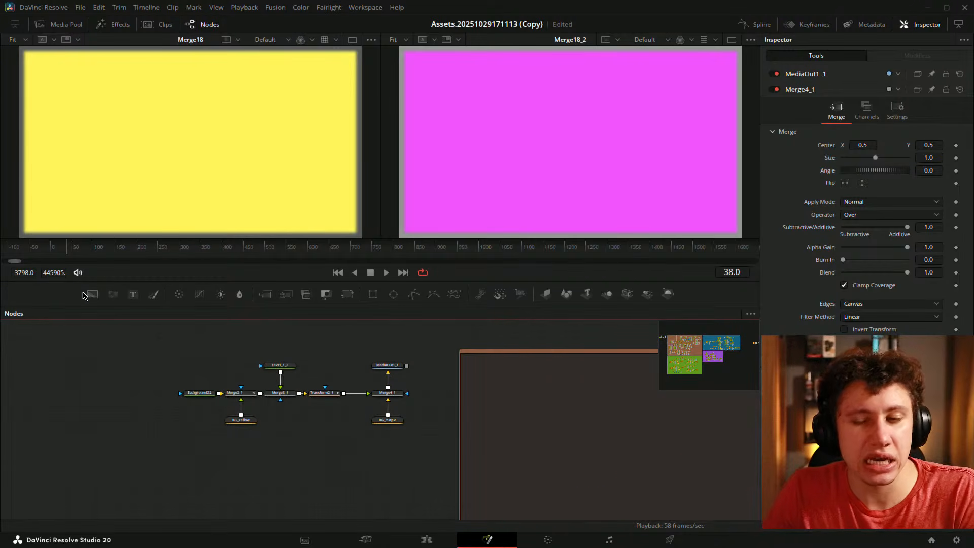
{"action": "scroll", "coordinate": [116, 404], "scroll_direction": "up", "scroll_amount": 2}
{"action": "left_click_drag", "start_coordinate": [167, 403], "coordinate": [65, 370]}
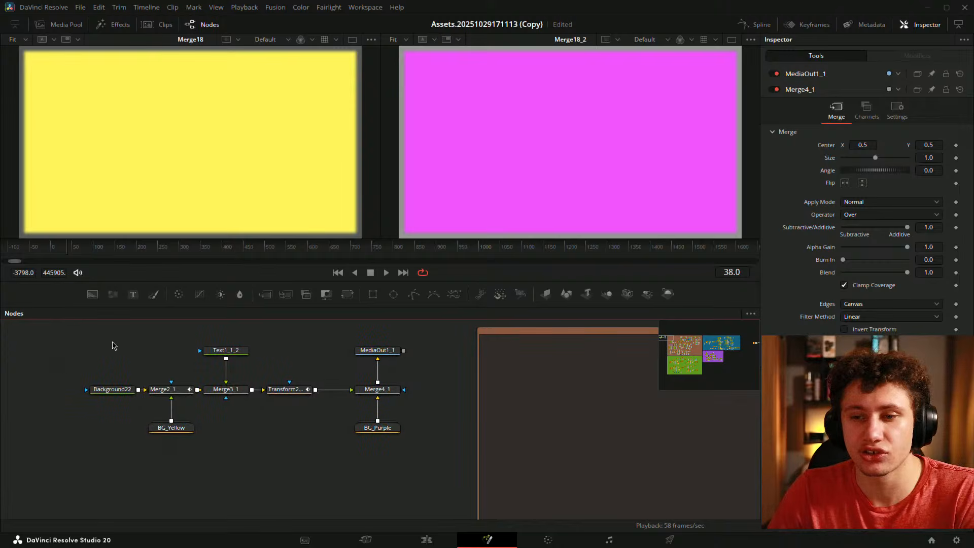
{"action": "left_click_drag", "start_coordinate": [113, 343], "coordinate": [81, 365]}
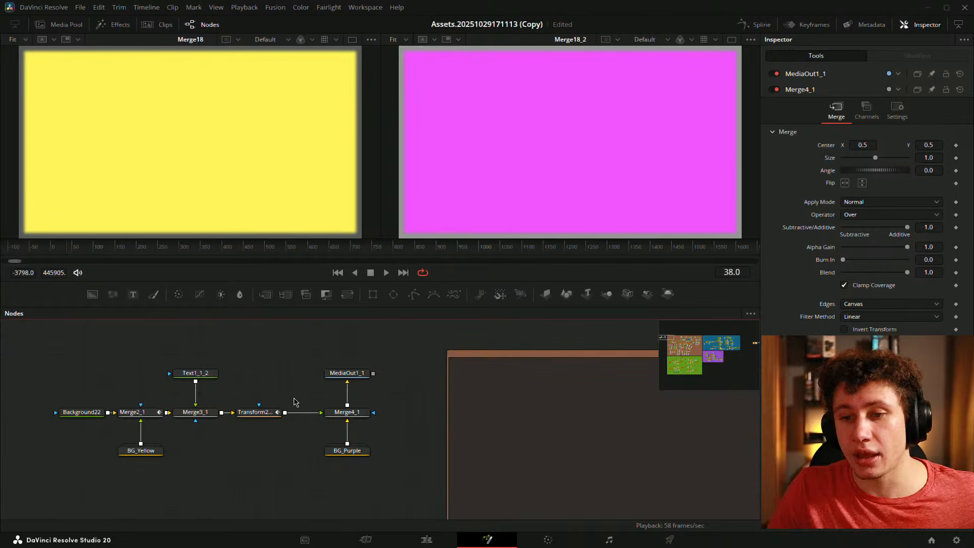
- Show Merge4_1 in the left viewer, then scrub and play the PSYCHOLOGY slide-off animation
{"action": "left_click", "coordinate": [331, 420]}
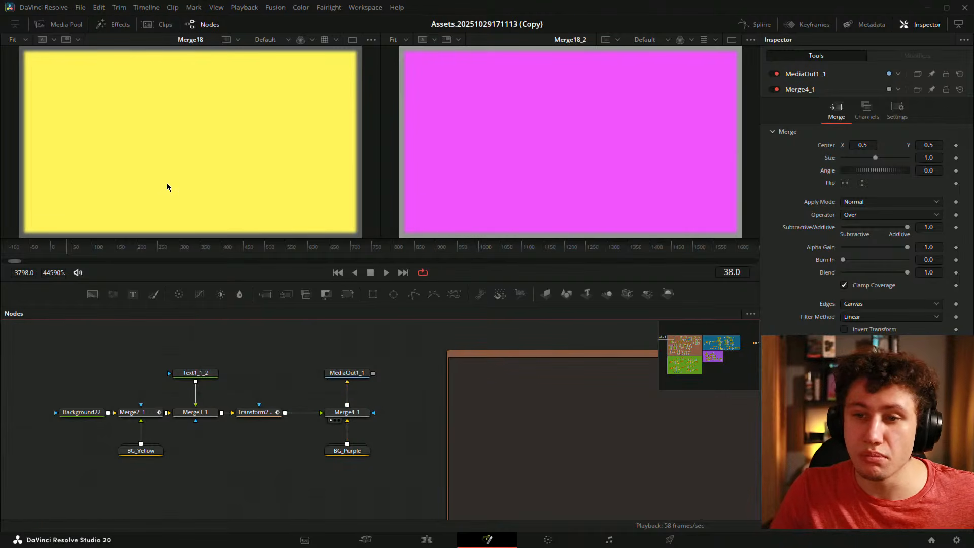
{"action": "mouse_move", "coordinate": [73, 251]}
{"action": "left_mouse_down"}
{"action": "mouse_move", "coordinate": [51, 245]}
{"action": "mouse_move", "coordinate": [78, 244]}
{"action": "mouse_move", "coordinate": [56, 247]}
{"action": "left_mouse_up"}
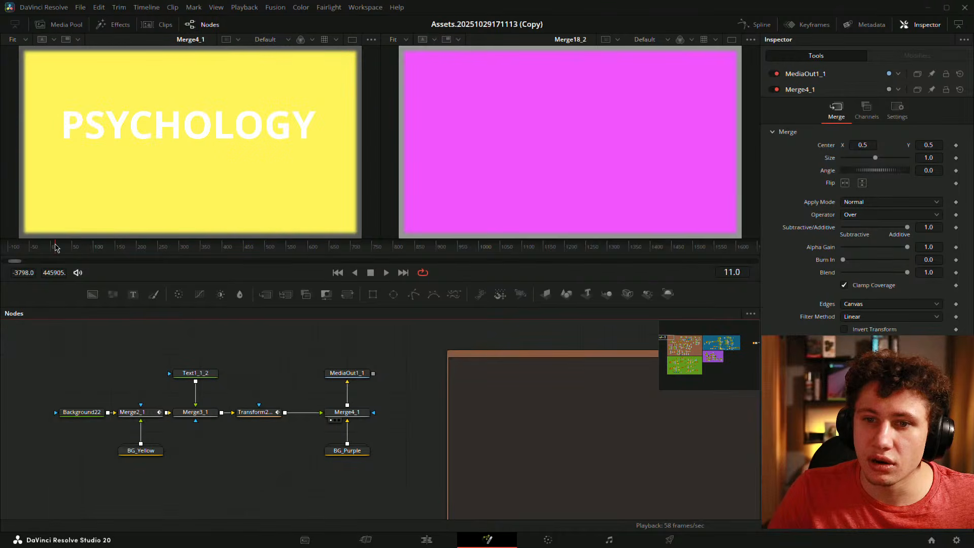
{"action": "left_click", "coordinate": [53, 248]}
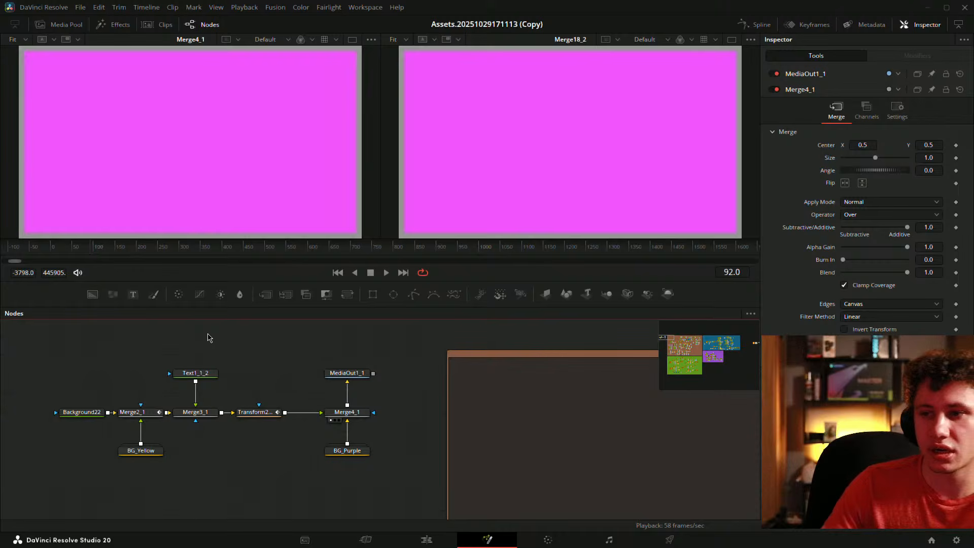
{"action": "left_click", "coordinate": [57, 248]}
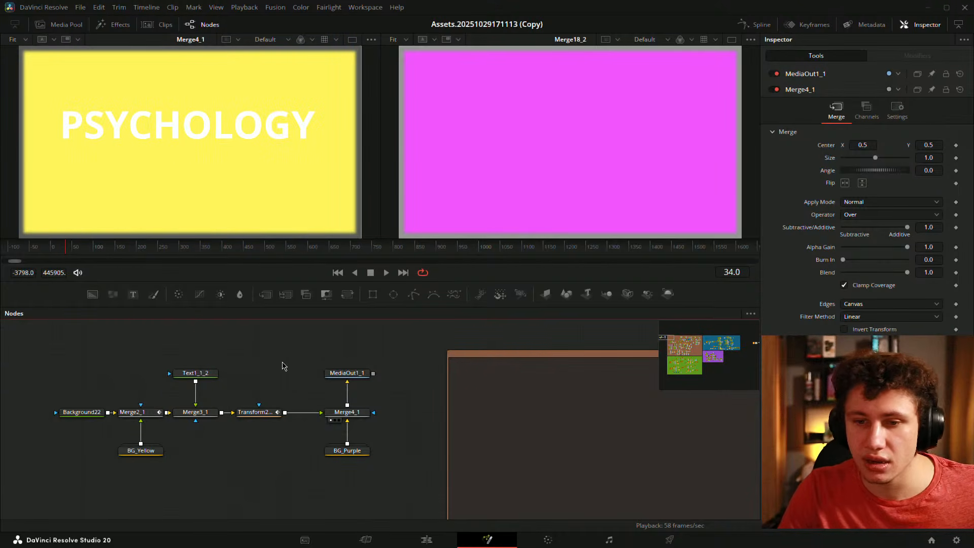
- Add a Dissolve node (Dissolve2) beneath Transform2
{"action": "key", "text": "shift+space"}
{"action": "type", "text": "dis"}
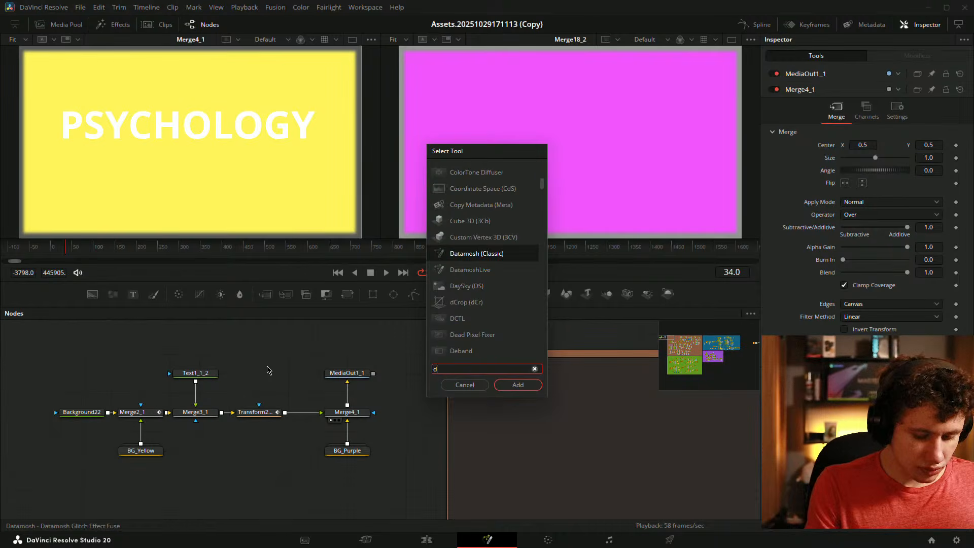
{"action": "type", "text": "s"}
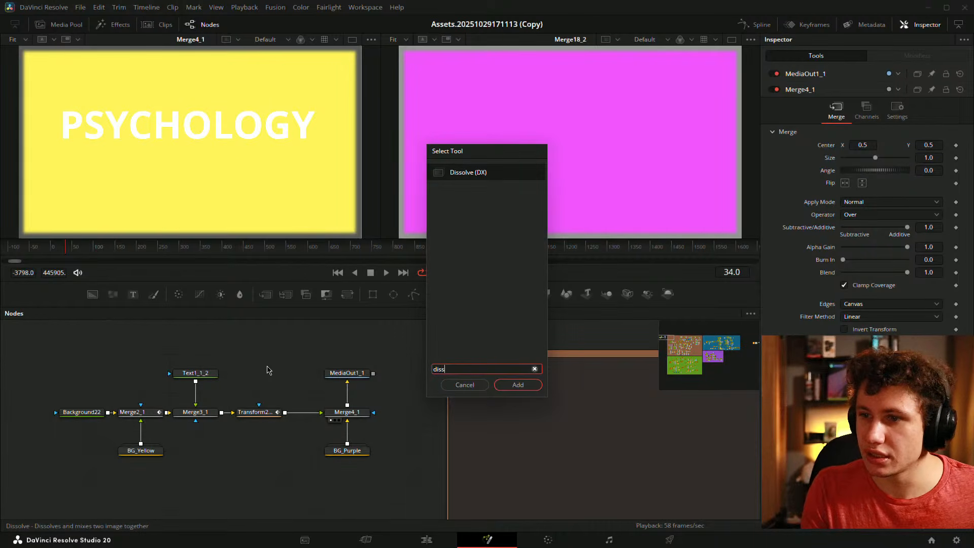
{"action": "key", "text": "Return"}
{"action": "left_click_drag", "start_coordinate": [257, 373], "coordinate": [259, 450]}
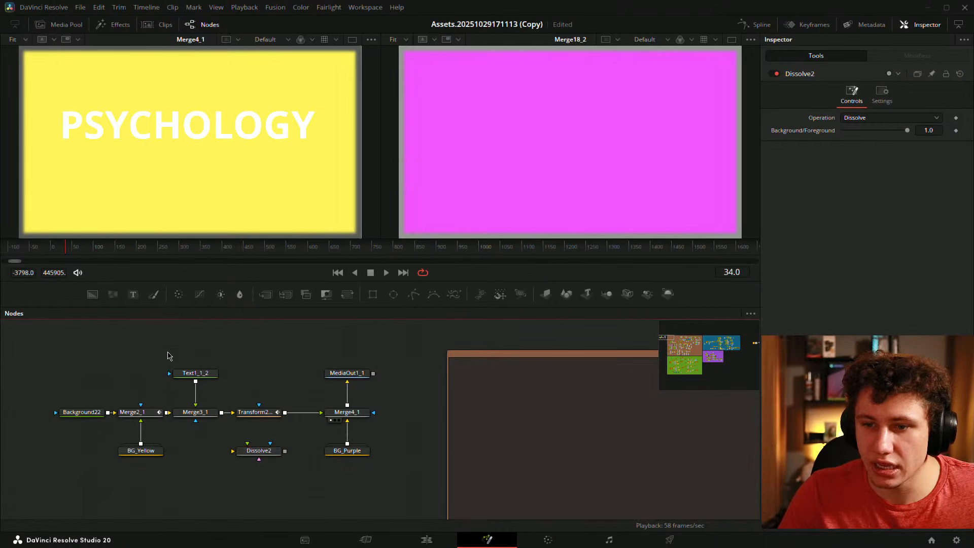
- Pull Text1_1_2 and Merge3_1 out of the chain and move Transform2 further right
{"action": "left_click_drag", "start_coordinate": [168, 339], "coordinate": [220, 425]}
{"action": "left_click_drag", "start_coordinate": [198, 412], "coordinate": [201, 353]}
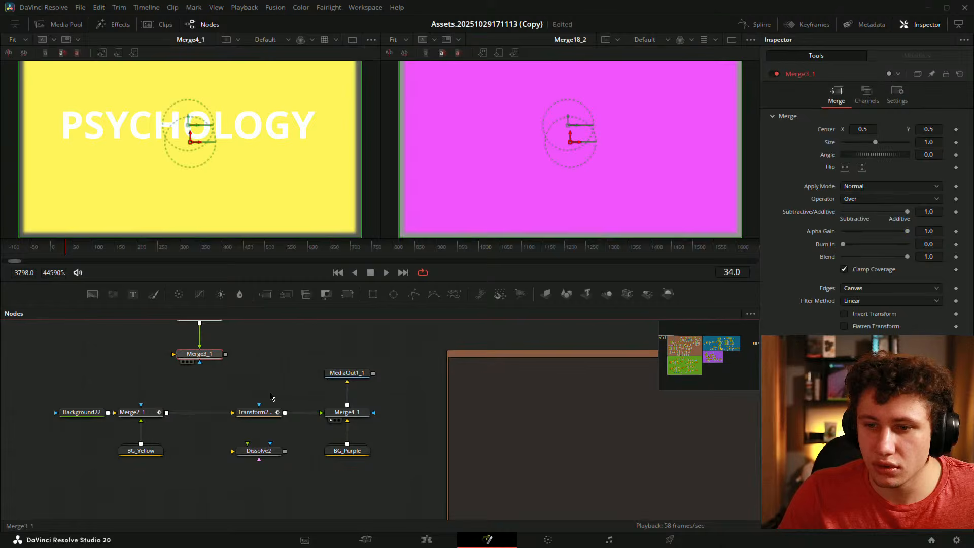
{"action": "left_click", "coordinate": [270, 393]}
{"action": "left_click_drag", "start_coordinate": [266, 379], "coordinate": [283, 381]}
{"action": "left_click_drag", "start_coordinate": [286, 421], "coordinate": [316, 421]}
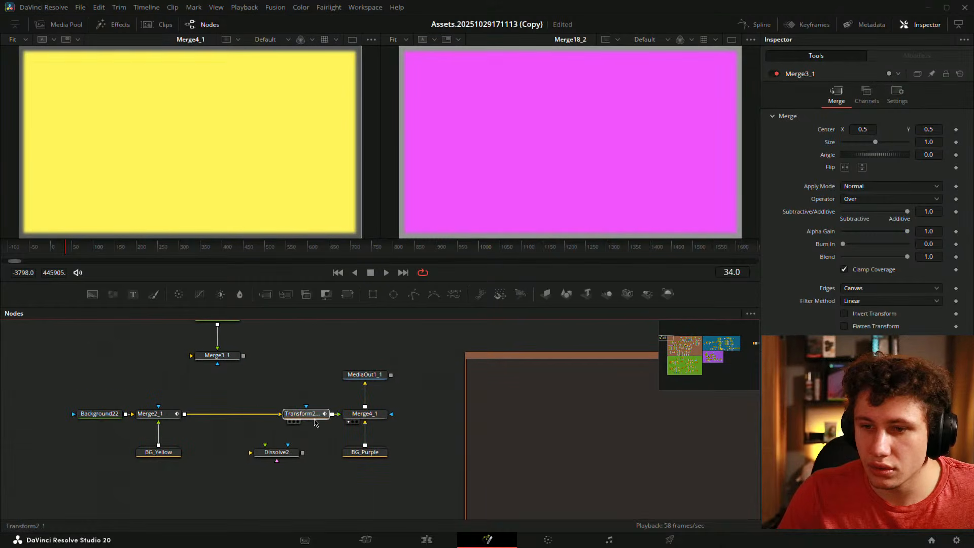
{"action": "left_click", "coordinate": [178, 415]}
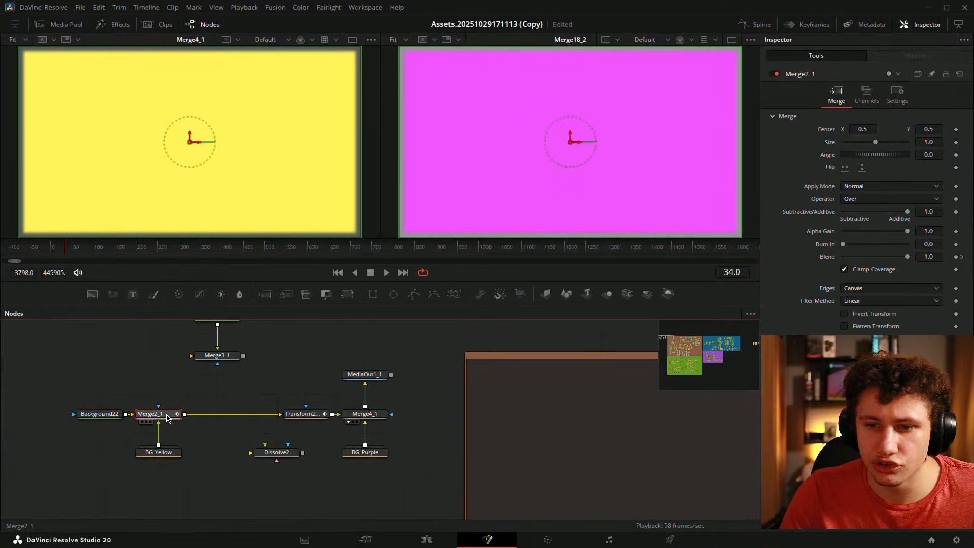
{"action": "left_click_drag", "start_coordinate": [176, 437], "coordinate": [240, 442]}
- Delete Background22 from the chain while keeping Merge2_1
{"action": "left_click_drag", "start_coordinate": [136, 394], "coordinate": [194, 418]}
{"action": "key", "text": "Delete"}
{"action": "left_click_drag", "start_coordinate": [337, 451], "coordinate": [298, 418]}
{"action": "key", "text": "ctrl+z"}
{"action": "key", "text": "ctrl+z"}
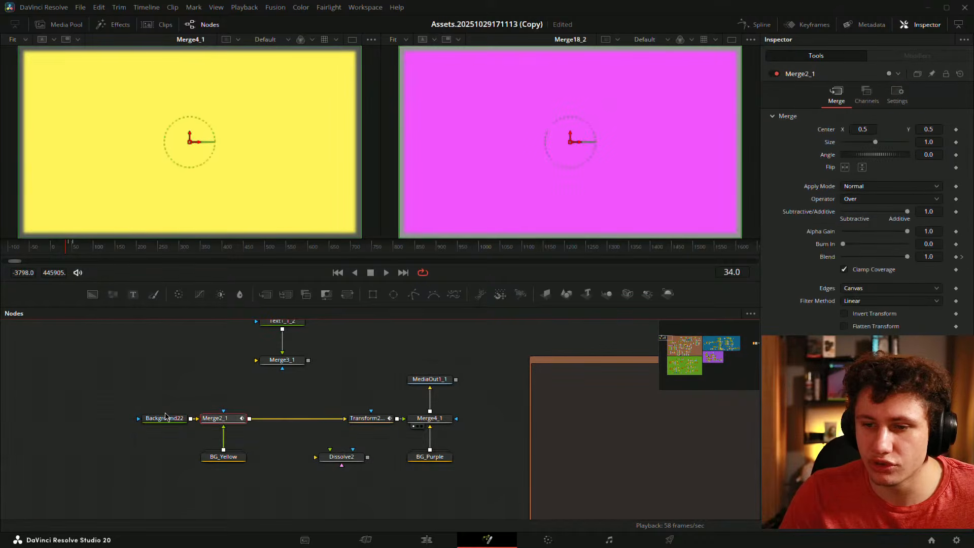
{"action": "left_click", "coordinate": [166, 417]}
{"action": "key", "text": "Delete"}
- Open the Keyframes editor on Merge2_1's Blend animation
{"action": "left_click", "coordinate": [239, 419]}
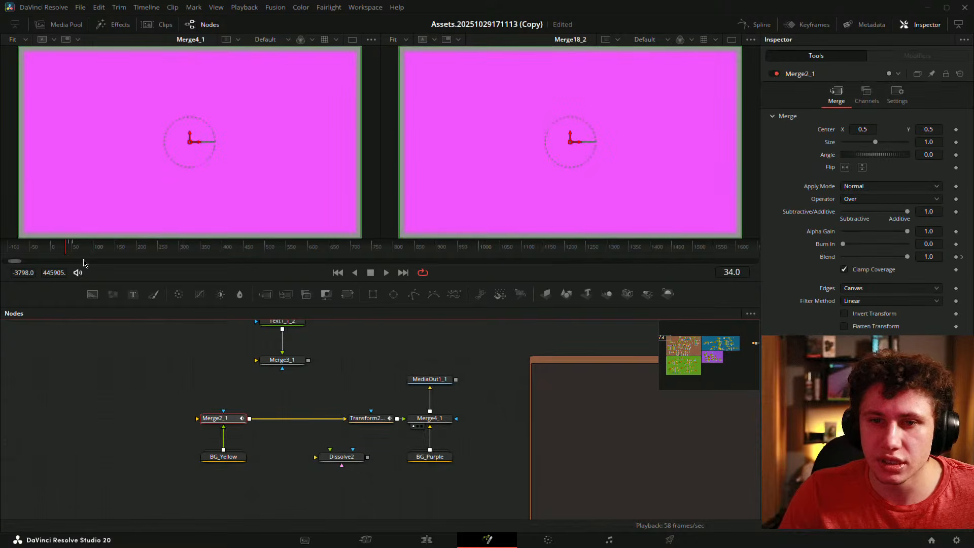
{"action": "scroll", "coordinate": [67, 245], "scroll_direction": "up", "scroll_amount": 3}
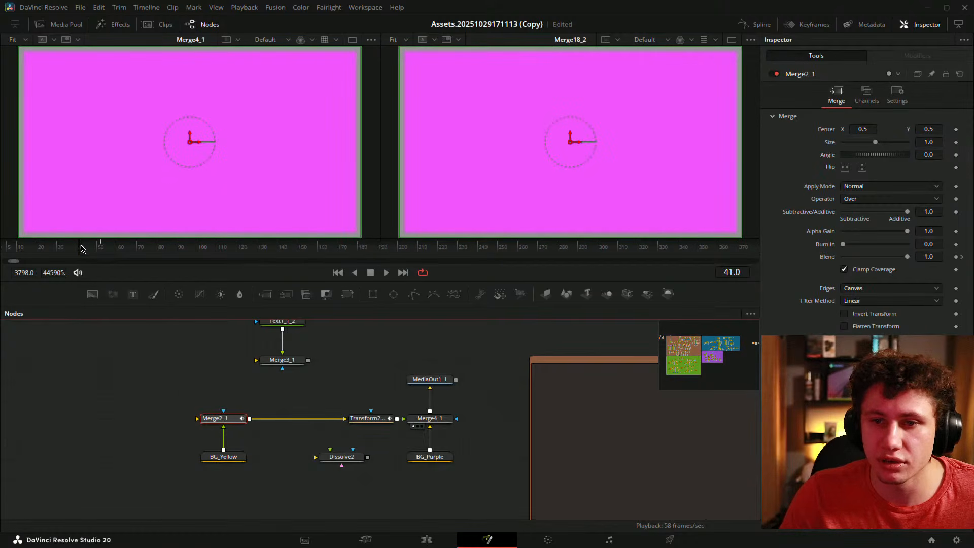
{"action": "scroll", "coordinate": [71, 248], "scroll_direction": "down", "scroll_amount": 2}
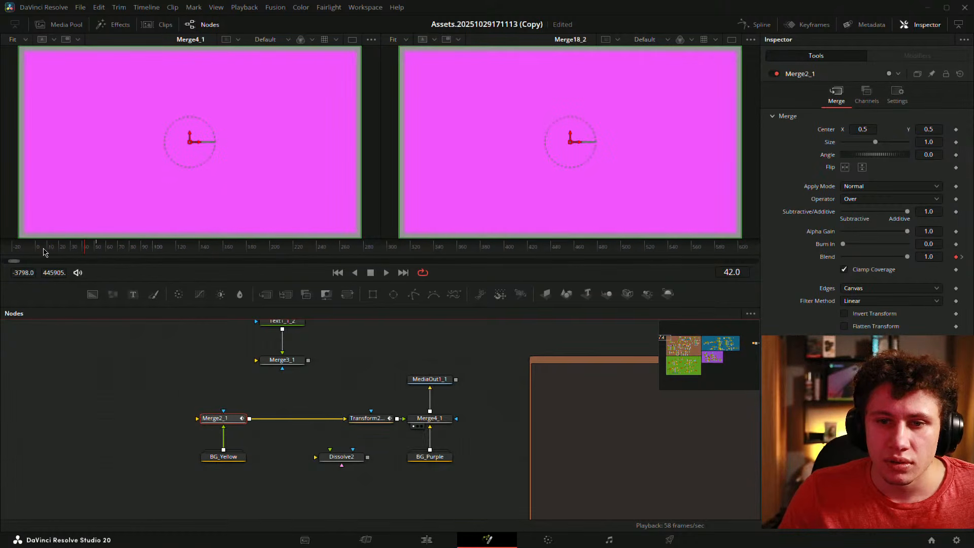
{"action": "scroll", "coordinate": [36, 250], "scroll_direction": "up", "scroll_amount": 3}
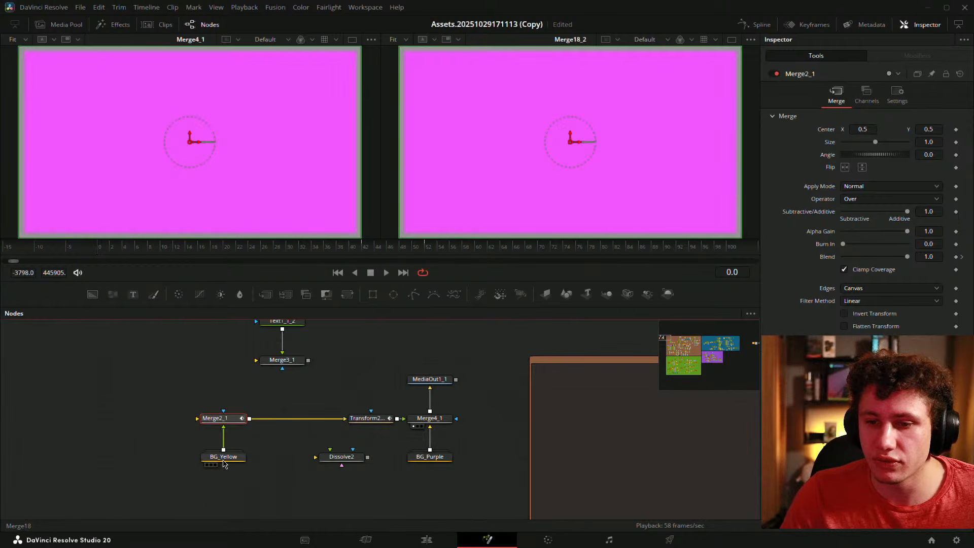
{"action": "left_click", "coordinate": [224, 458]}
{"action": "left_click", "coordinate": [220, 418]}
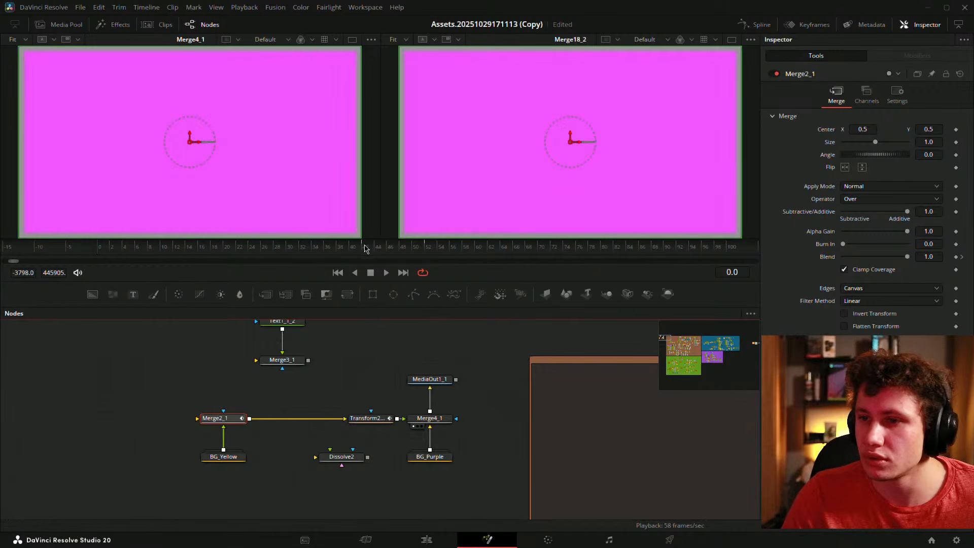
{"action": "left_click", "coordinate": [799, 24]}
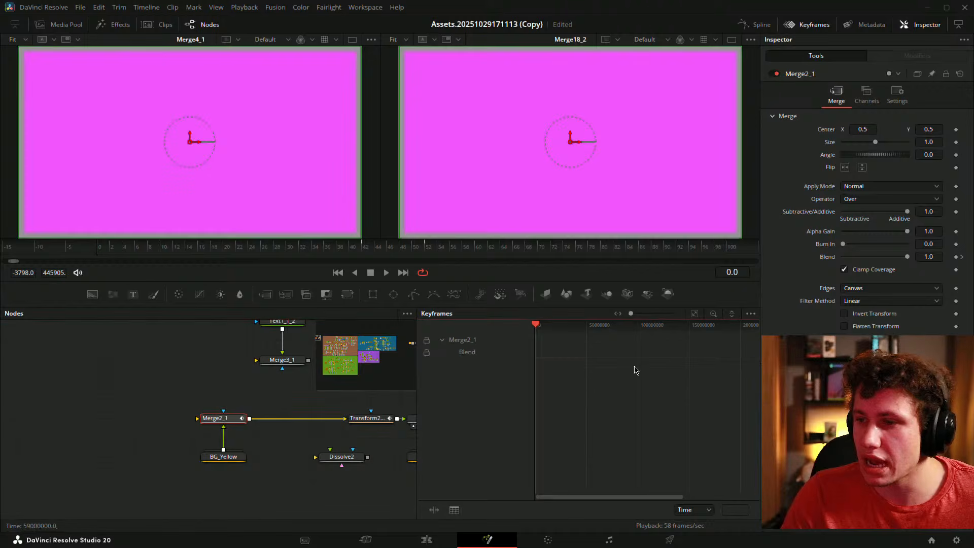
- Drag Merge2_1's frame-52 Blend keyframe earlier, then close the Keyframes editor
{"action": "left_click", "coordinate": [696, 315]}
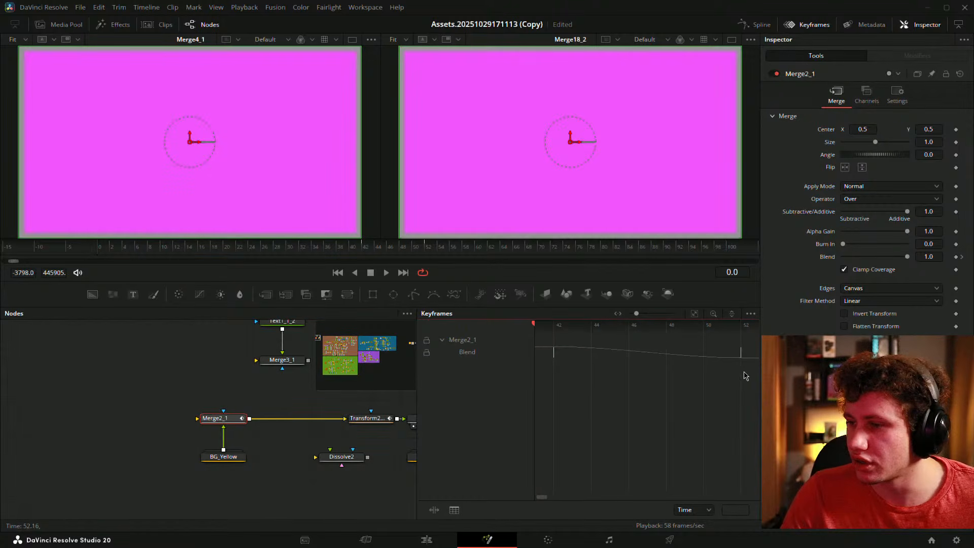
{"action": "left_click", "coordinate": [739, 354]}
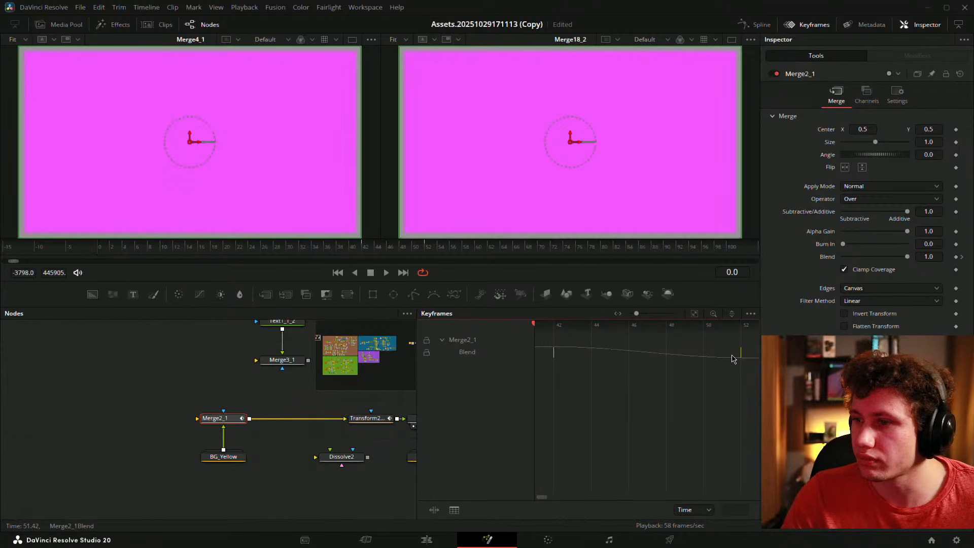
{"action": "left_click_drag", "start_coordinate": [734, 358], "coordinate": [598, 351]}
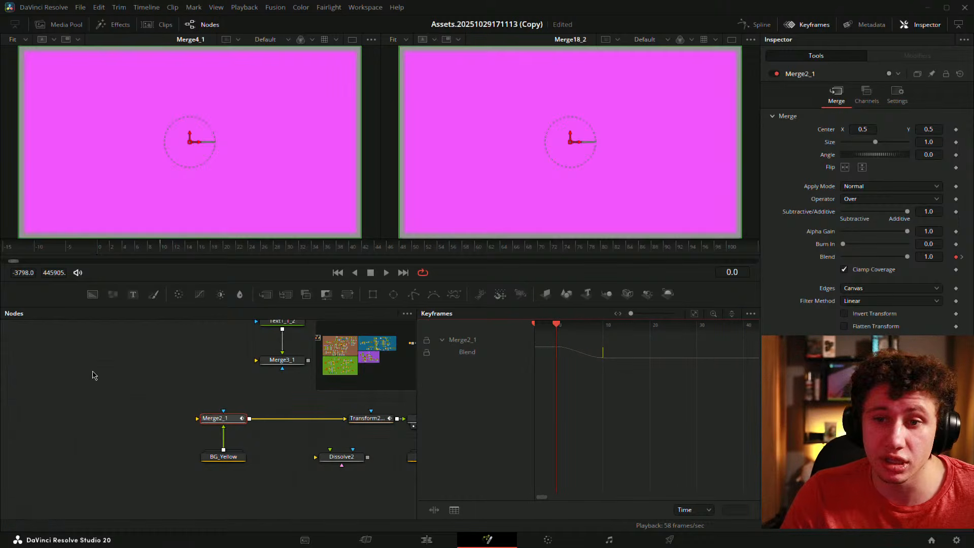
{"action": "left_click", "coordinate": [97, 373]}
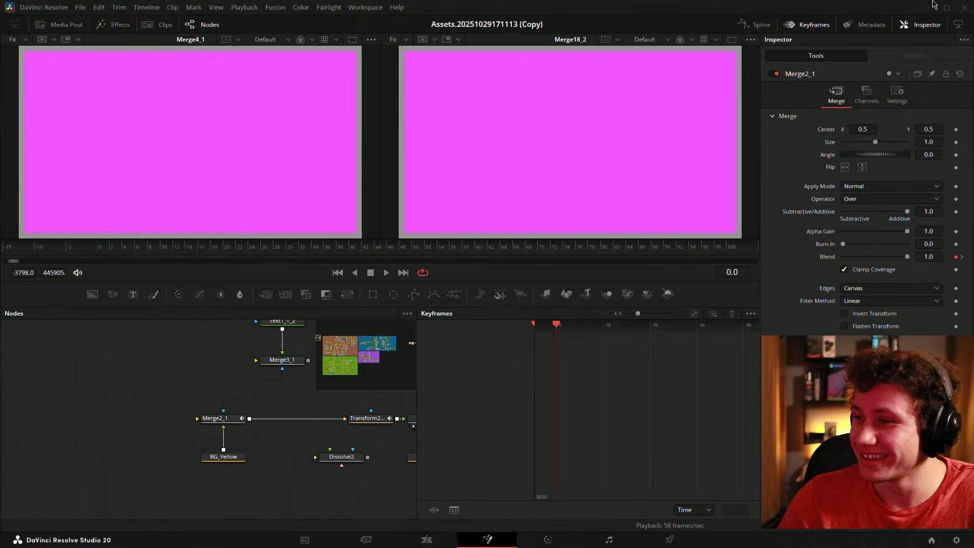
{"action": "left_click", "coordinate": [802, 27]}
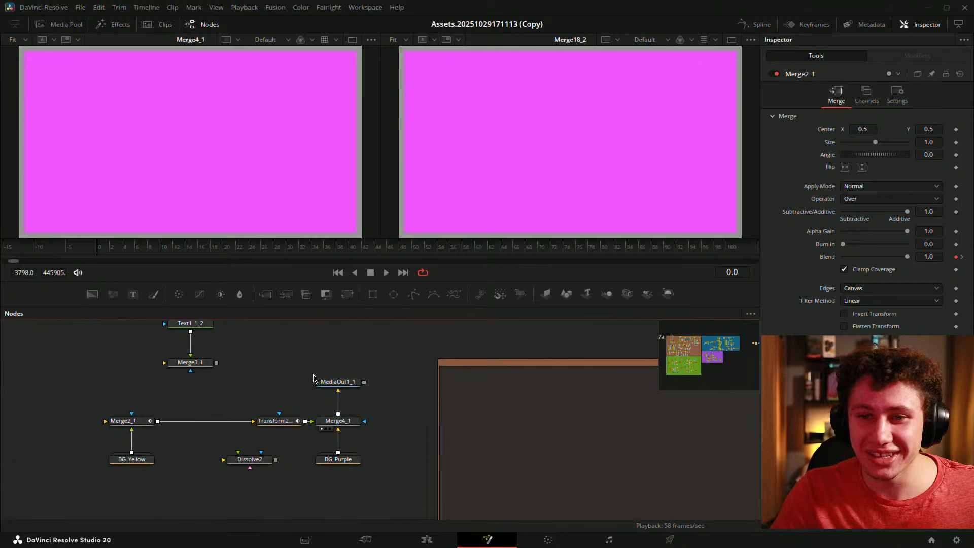
- Check the keyframe options for Merge2_1's Blend
{"action": "left_click", "coordinate": [144, 422]}
{"action": "left_click_drag", "start_coordinate": [146, 401], "coordinate": [157, 394]}
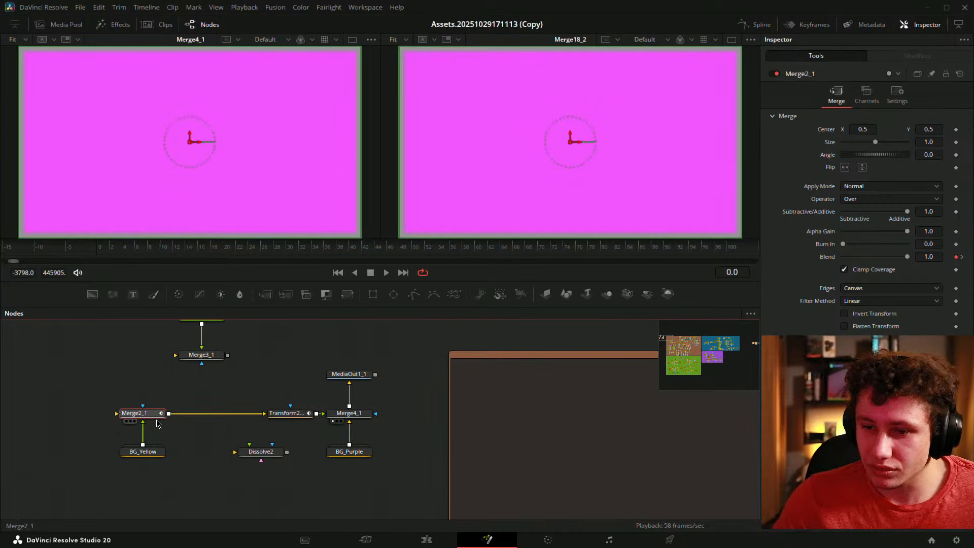
{"action": "right_click", "coordinate": [826, 257]}
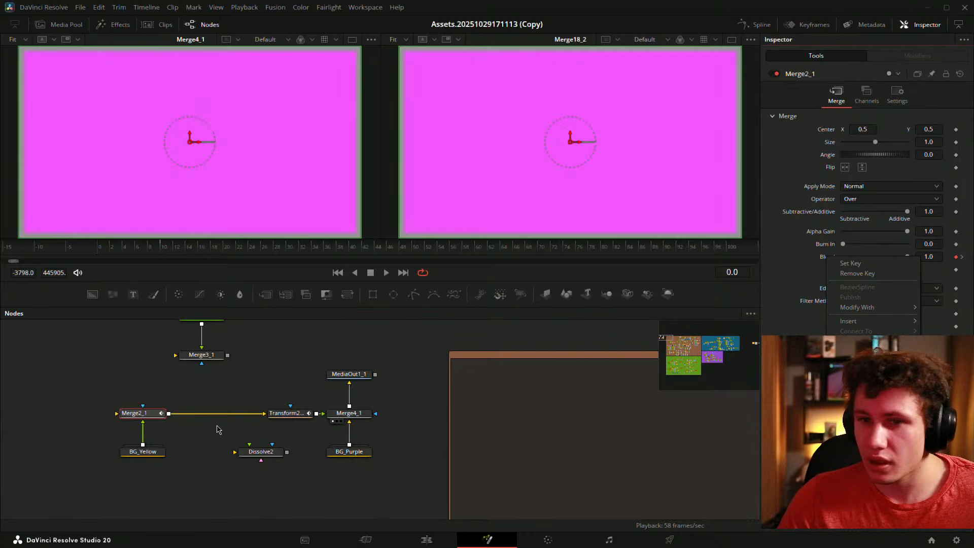
{"action": "left_click", "coordinate": [140, 249]}
- Keyframe Dissolve2's Background/Foreground at 1.0 on frame 0 and 0.0 on frame 10
{"action": "left_click", "coordinate": [261, 452]}
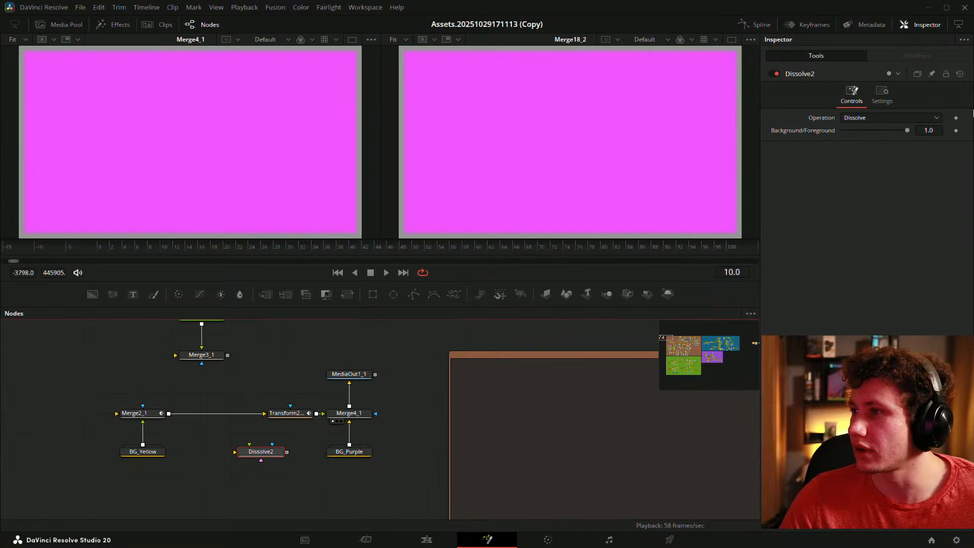
{"action": "left_click", "coordinate": [956, 131]}
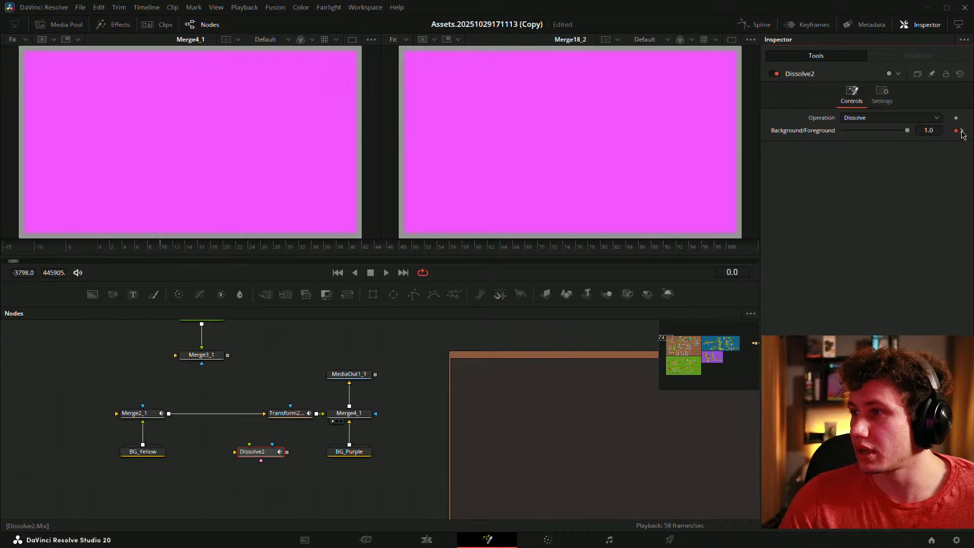
{"action": "left_click", "coordinate": [929, 123]}
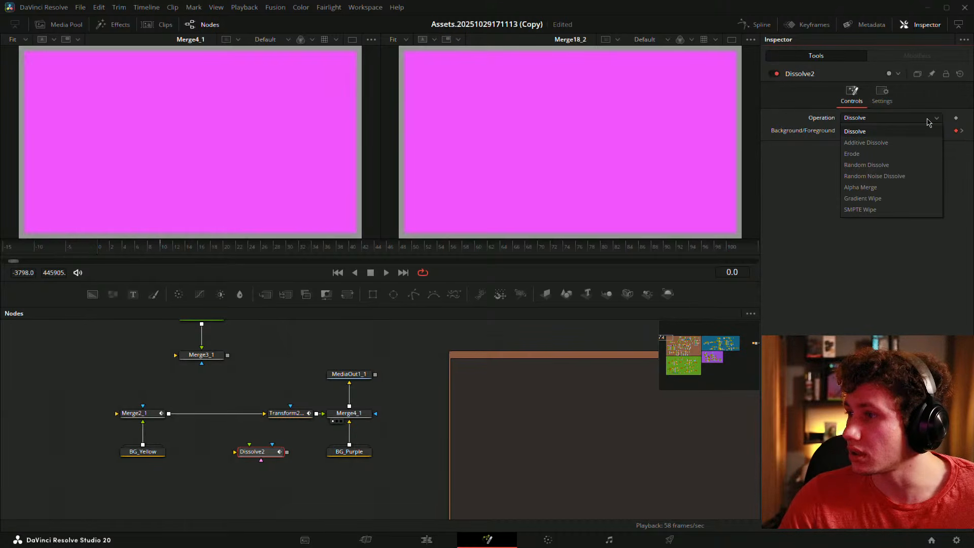
{"action": "left_click", "coordinate": [929, 122]}
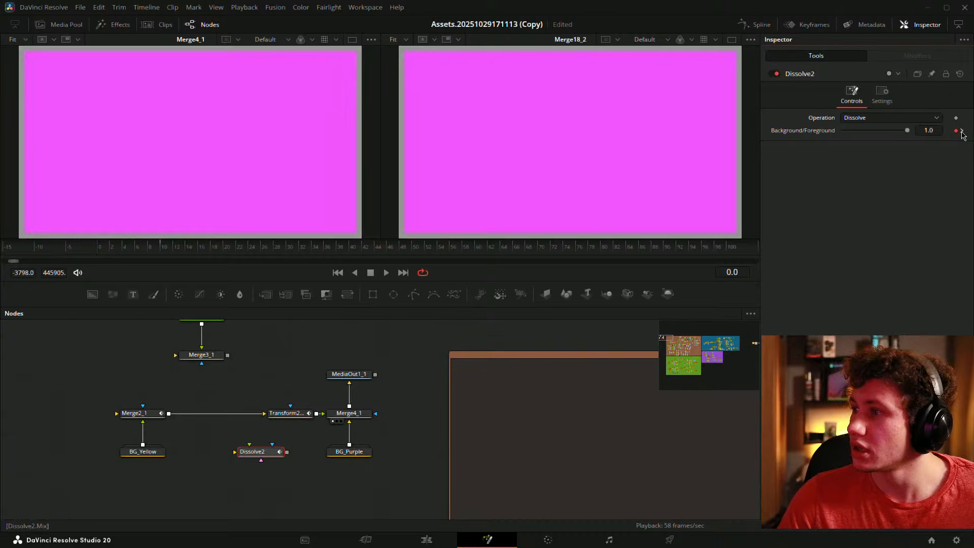
{"action": "left_click", "coordinate": [961, 132]}
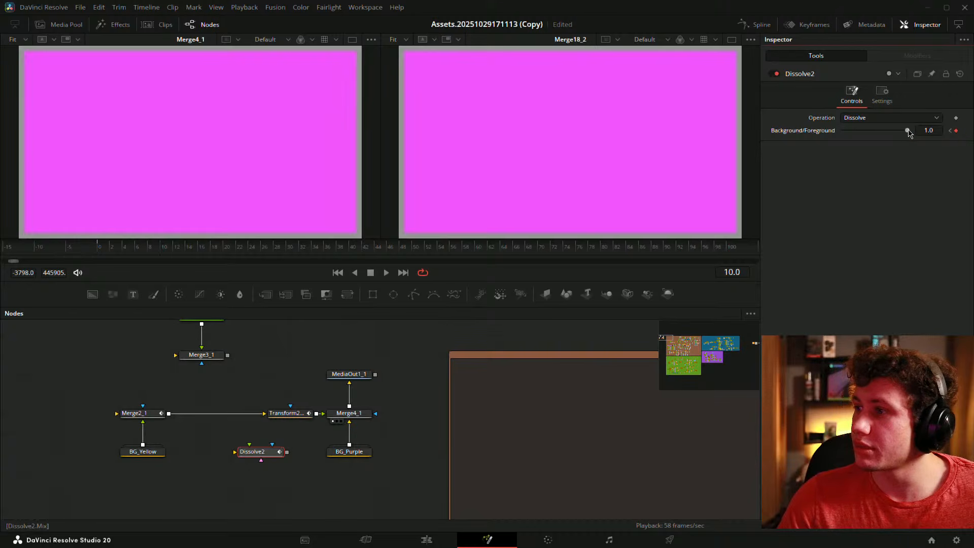
{"action": "left_click_drag", "start_coordinate": [908, 131], "coordinate": [421, 221]}
{"action": "left_click", "coordinate": [136, 374]}
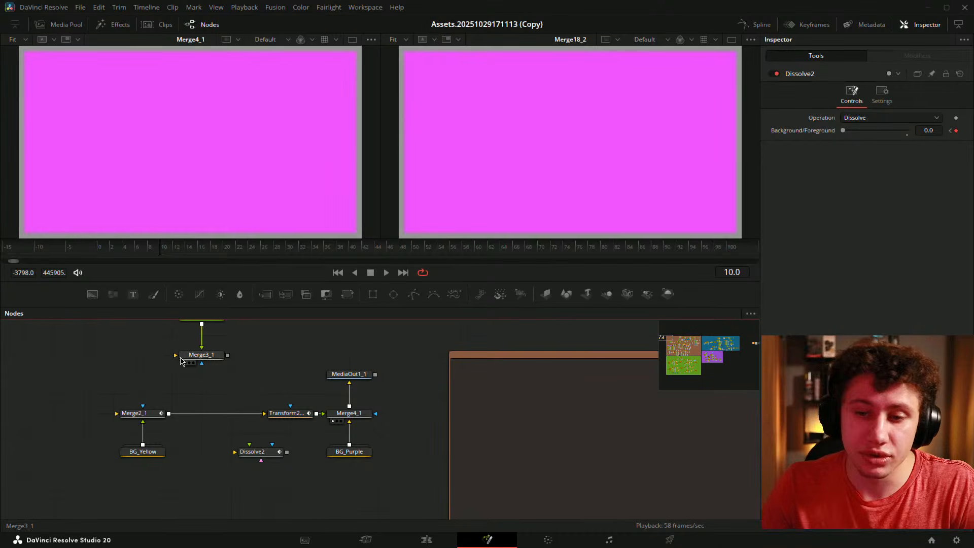
- Delete Merge2_1 and wire BG_Yellow into Dissolve2, and Dissolve2 into Transform2
{"action": "left_click", "coordinate": [156, 417]}
{"action": "key", "text": "Delete"}
{"action": "left_click_drag", "start_coordinate": [261, 452], "coordinate": [201, 413]}
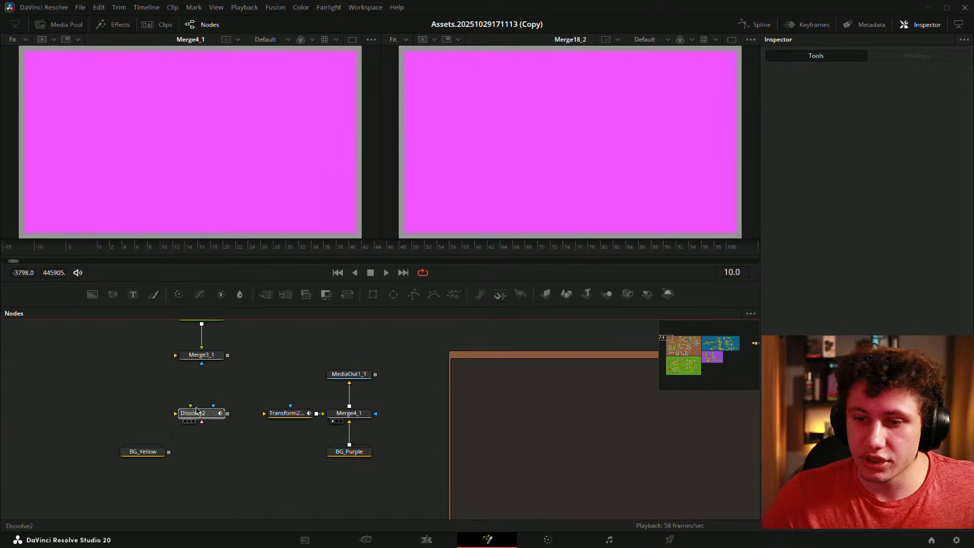
{"action": "left_click_drag", "start_coordinate": [138, 453], "coordinate": [269, 415]}
{"action": "left_click", "coordinate": [178, 429]}
{"action": "scroll", "coordinate": [274, 421], "scroll_direction": "left", "scroll_amount": 2}
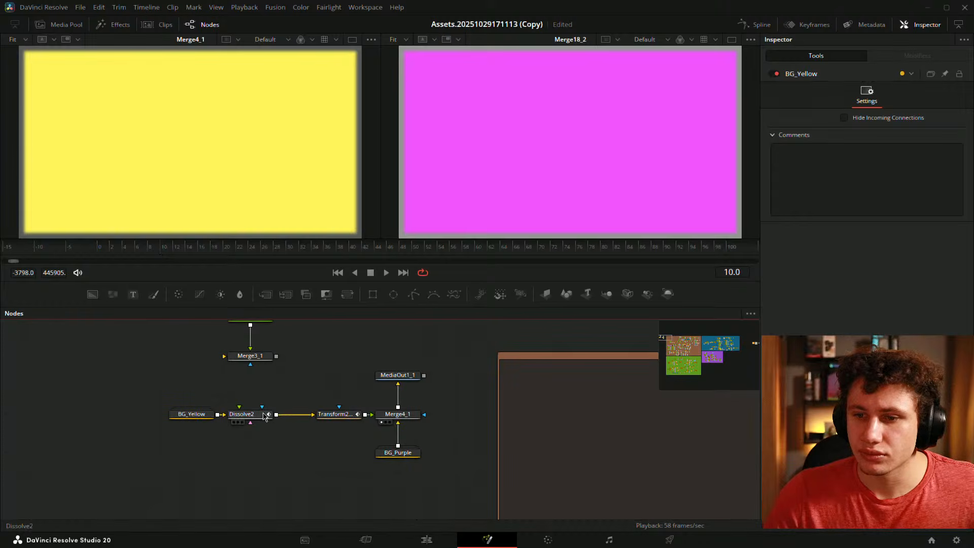
{"action": "left_click", "coordinate": [274, 414]}
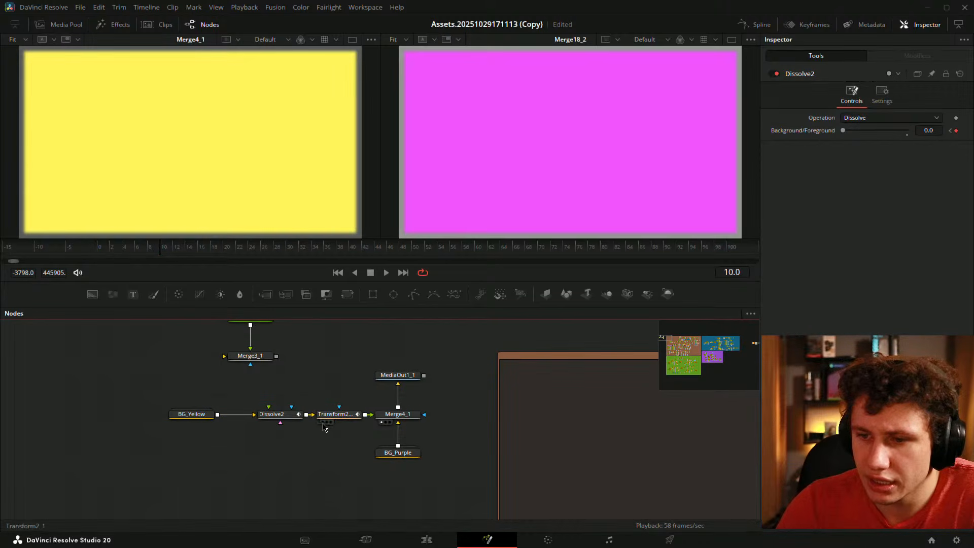
- Move Merge3_1 aside and pull Transform2 out of the chain
{"action": "left_click_drag", "start_coordinate": [313, 380], "coordinate": [346, 416]}
{"action": "left_click_drag", "start_coordinate": [283, 390], "coordinate": [342, 371]}
{"action": "left_click_drag", "start_coordinate": [260, 418], "coordinate": [278, 393]}
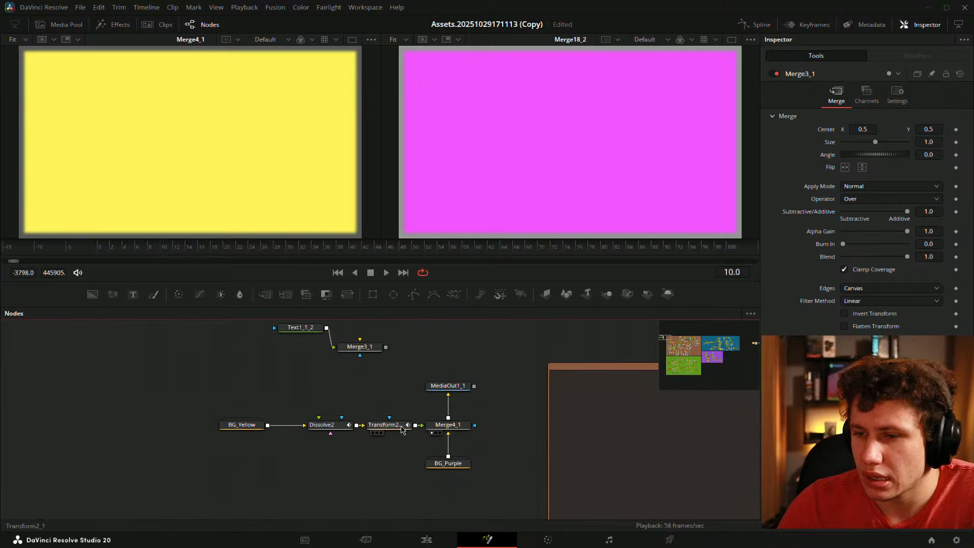
{"action": "left_click", "coordinate": [402, 430]}
{"action": "left_click_drag", "start_coordinate": [402, 430], "coordinate": [348, 409]}
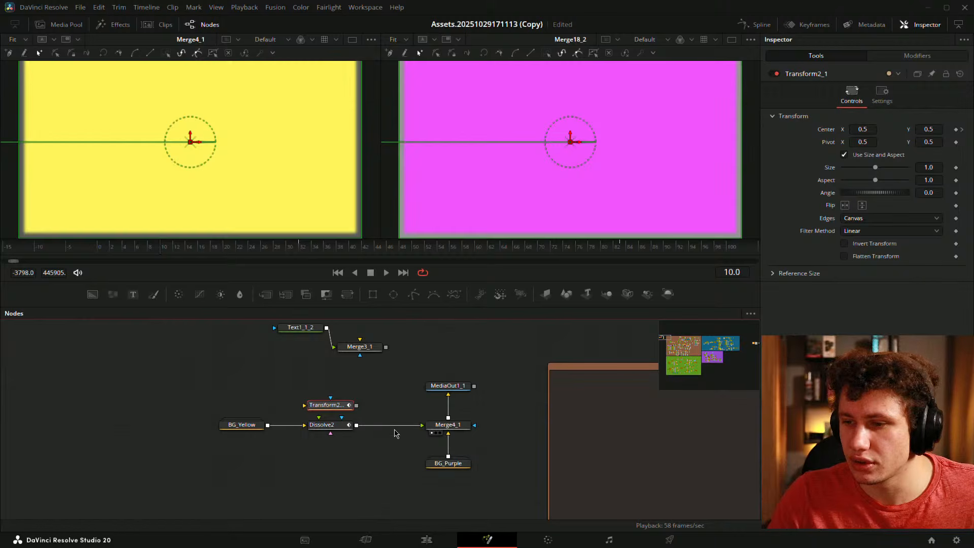
- Check Merge4_1's settings and delete the node
{"action": "left_click", "coordinate": [436, 428]}
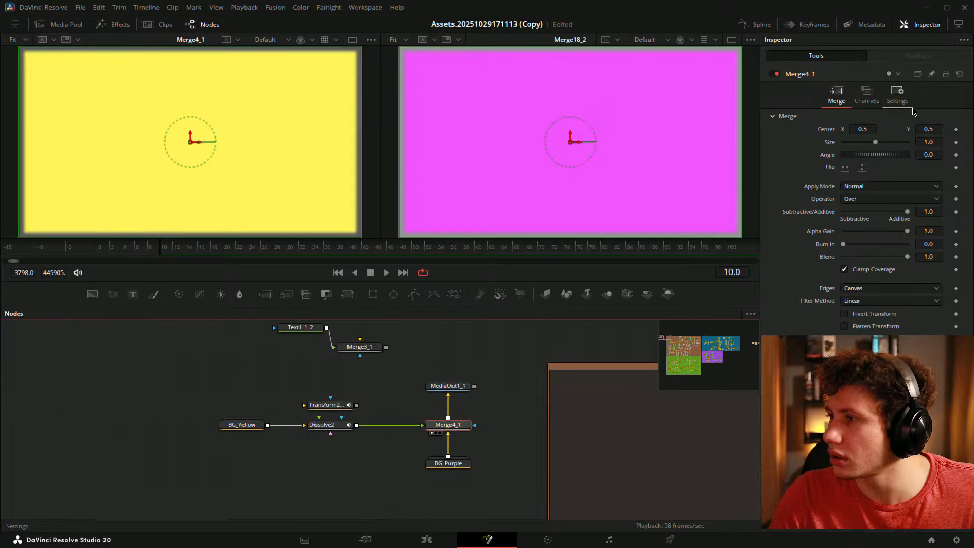
{"action": "left_click", "coordinate": [832, 96]}
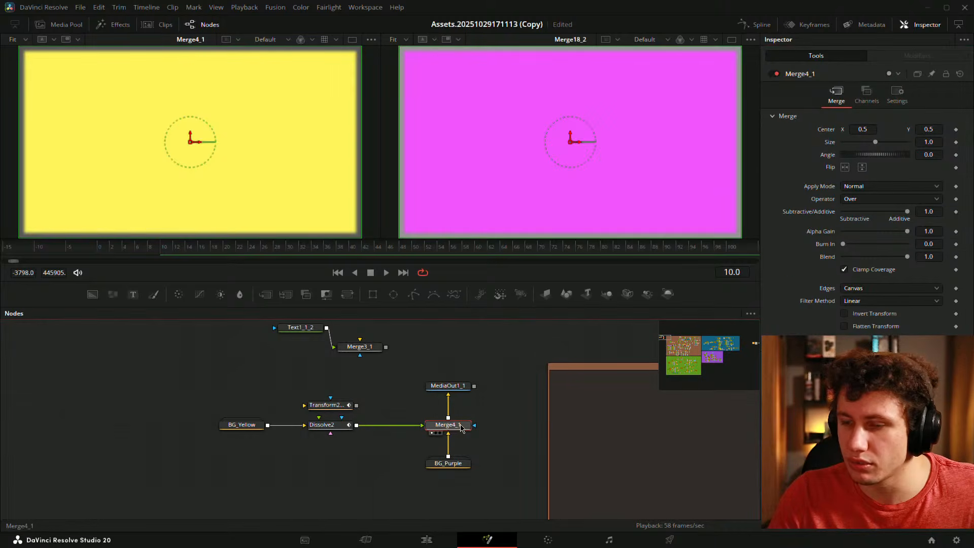
{"action": "key", "text": "Delete"}
- Connect BG_Purple to Dissolve2's background input and place it above Dissolve2
{"action": "left_click_drag", "start_coordinate": [466, 464], "coordinate": [354, 483]}
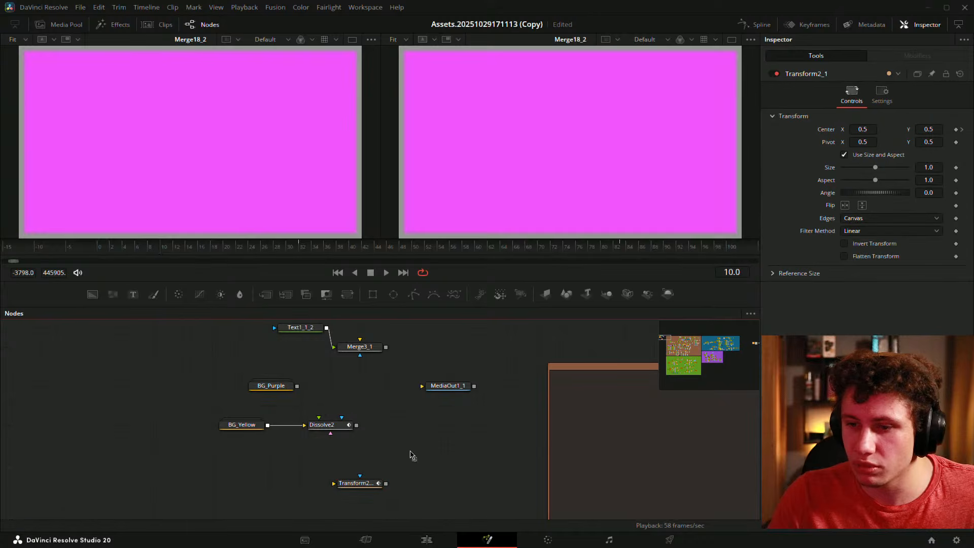
{"action": "left_click_drag", "start_coordinate": [297, 386], "coordinate": [319, 419]}
{"action": "left_click_drag", "start_coordinate": [270, 385], "coordinate": [466, 415]}
{"action": "left_click", "coordinate": [370, 401]}
- Insert Transform2 between BG_Yellow and Dissolve2 and unhook Text1_1_2 from Merge3_1
{"action": "left_click_drag", "start_coordinate": [364, 432], "coordinate": [305, 432]}
{"action": "left_click_drag", "start_coordinate": [469, 493], "coordinate": [384, 435]}
{"action": "left_click", "coordinate": [445, 431]}
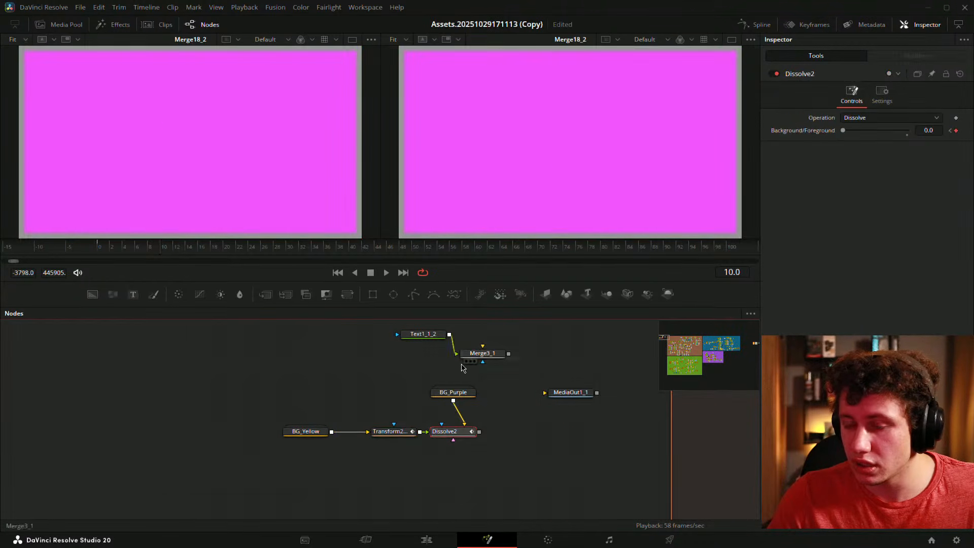
{"action": "left_click_drag", "start_coordinate": [535, 388], "coordinate": [433, 355]}
{"action": "left_click_drag", "start_coordinate": [495, 357], "coordinate": [517, 437]}
{"action": "left_click", "coordinate": [592, 439]}
{"action": "left_click", "coordinate": [478, 428]}
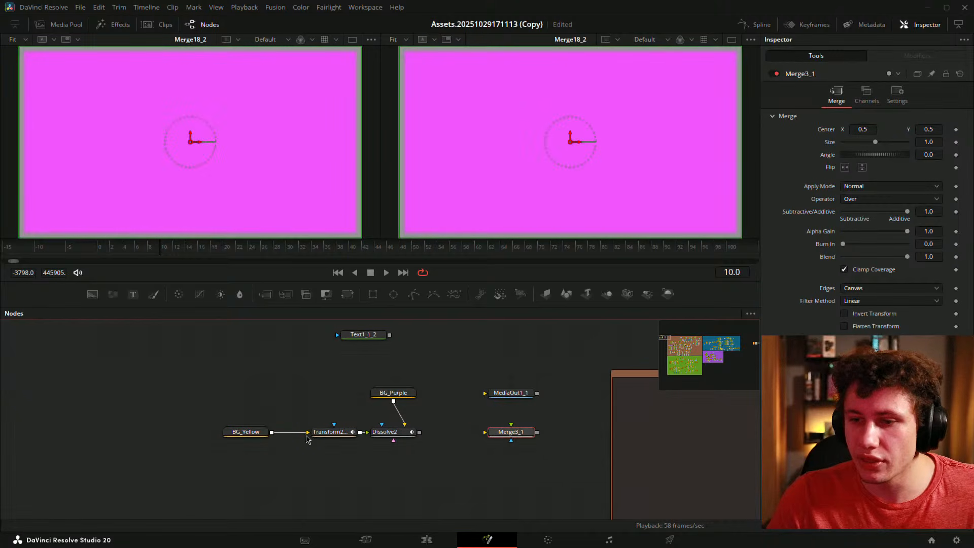
- Merge Text1_1_2 over BG_Yellow as Merge19 and line up Transform2 with Dissolve2
{"action": "left_click_drag", "start_coordinate": [223, 454], "coordinate": [349, 431]}
{"action": "left_click", "coordinate": [300, 412]}
{"action": "left_click_drag", "start_coordinate": [389, 335], "coordinate": [212, 432]}
{"action": "left_click", "coordinate": [322, 418]}
{"action": "left_click_drag", "start_coordinate": [336, 322], "coordinate": [275, 434]}
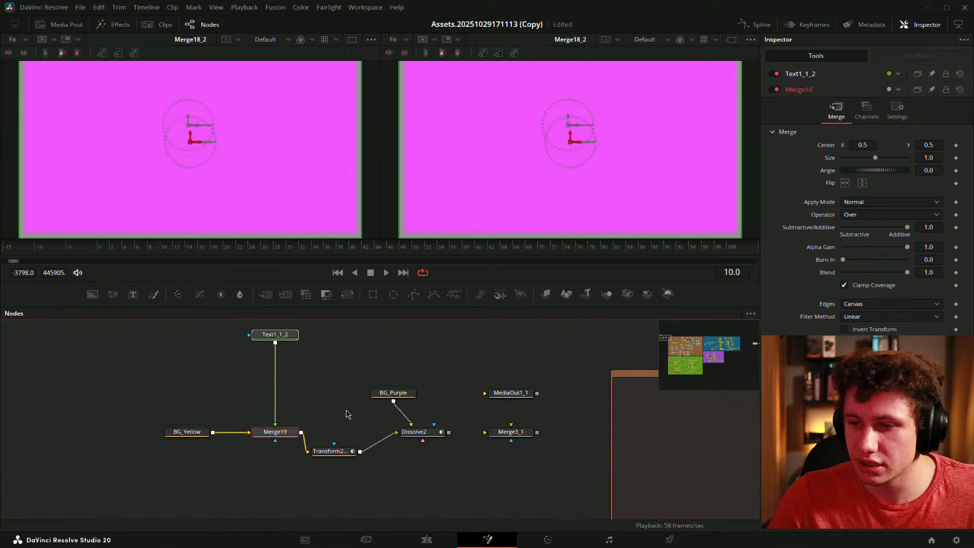
{"action": "left_click", "coordinate": [346, 413]}
{"action": "left_click_drag", "start_coordinate": [340, 438], "coordinate": [338, 430]}
- Delete Merge3_1, connect Dissolve2 to MediaOut1_1, and view Dissolve2's result
{"action": "left_click_drag", "start_coordinate": [438, 435], "coordinate": [408, 434]}
{"action": "left_click", "coordinate": [431, 406]}
{"action": "left_click_drag", "start_coordinate": [446, 362], "coordinate": [463, 413]}
{"action": "left_click_drag", "start_coordinate": [489, 452], "coordinate": [467, 433]}
{"action": "key", "text": "Delete"}
{"action": "left_click", "coordinate": [394, 394]}
{"action": "left_click_drag", "start_coordinate": [286, 335], "coordinate": [287, 394]}
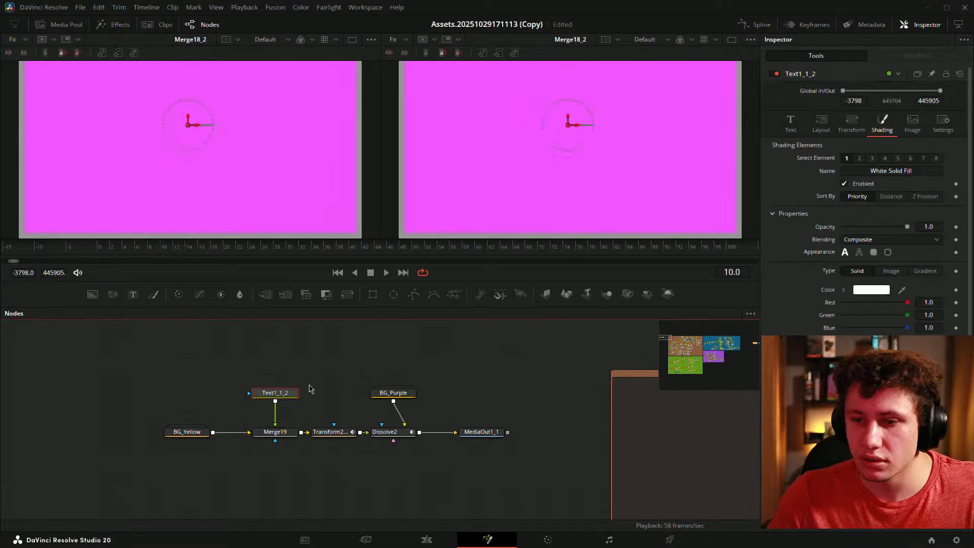
{"action": "left_click", "coordinate": [312, 389]}
{"action": "left_click_drag", "start_coordinate": [394, 406], "coordinate": [456, 429]}
{"action": "left_click", "coordinate": [439, 463]}
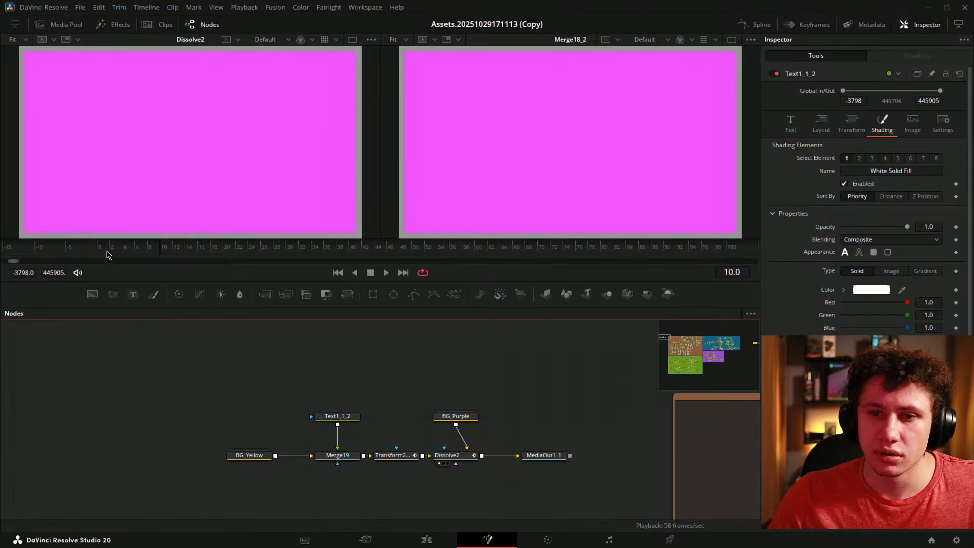
- Check the yellow PSYCHOLOGY card at frame 0, then move to frames 29–32
{"action": "mouse_move", "coordinate": [107, 249]}
{"action": "left_mouse_down"}
{"action": "mouse_move", "coordinate": [98, 247]}
{"action": "mouse_move", "coordinate": [136, 251]}
{"action": "mouse_move", "coordinate": [108, 252]}
{"action": "left_mouse_up"}
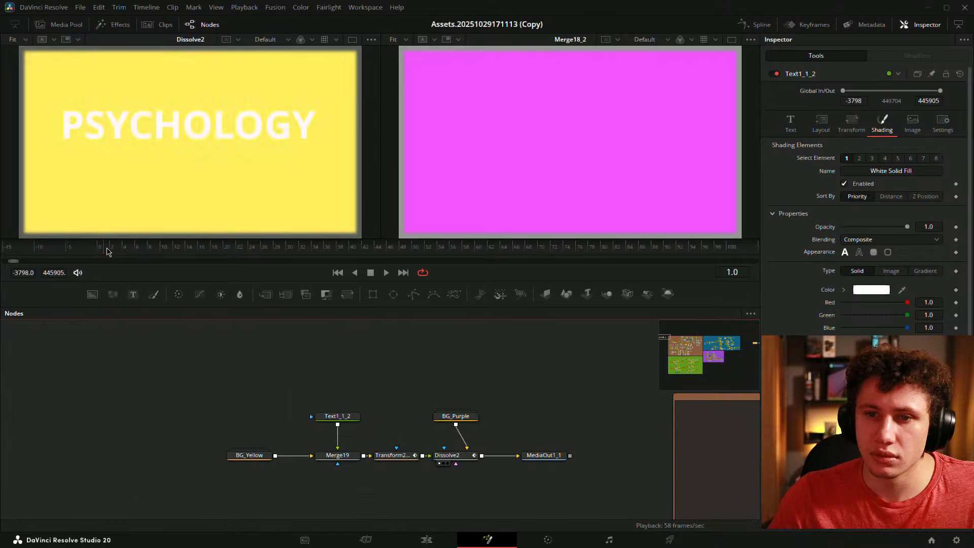
{"action": "left_click", "coordinate": [396, 455]}
{"action": "left_click_drag", "start_coordinate": [417, 435], "coordinate": [488, 413]}
{"action": "left_click_drag", "start_coordinate": [303, 250], "coordinate": [286, 252]}
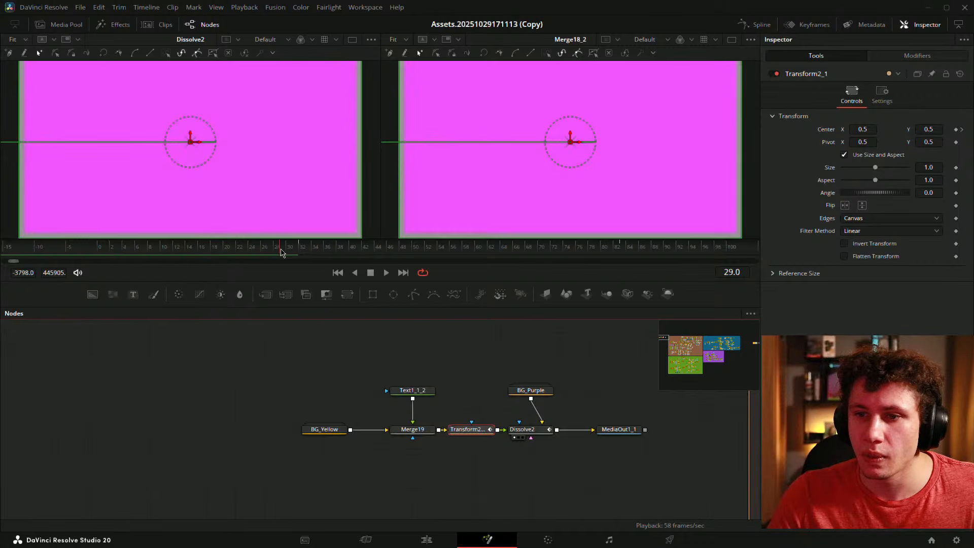
{"action": "mouse_move", "coordinate": [306, 247]}
{"action": "left_mouse_down"}
{"action": "mouse_move", "coordinate": [353, 247]}
{"action": "mouse_move", "coordinate": [300, 249]}
{"action": "left_mouse_up"}
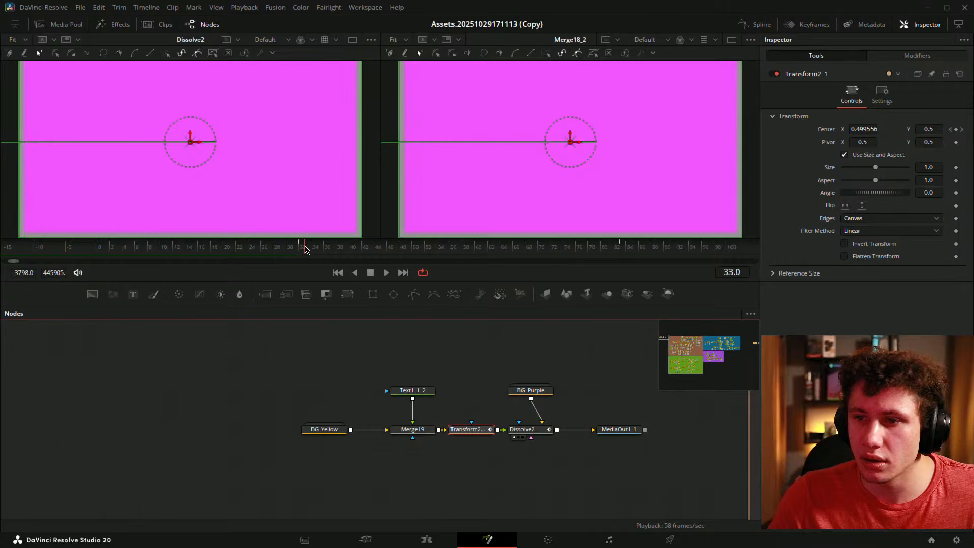
- Play and scrub the slide-off animation starting at frame 32
{"action": "key", "text": "space"}
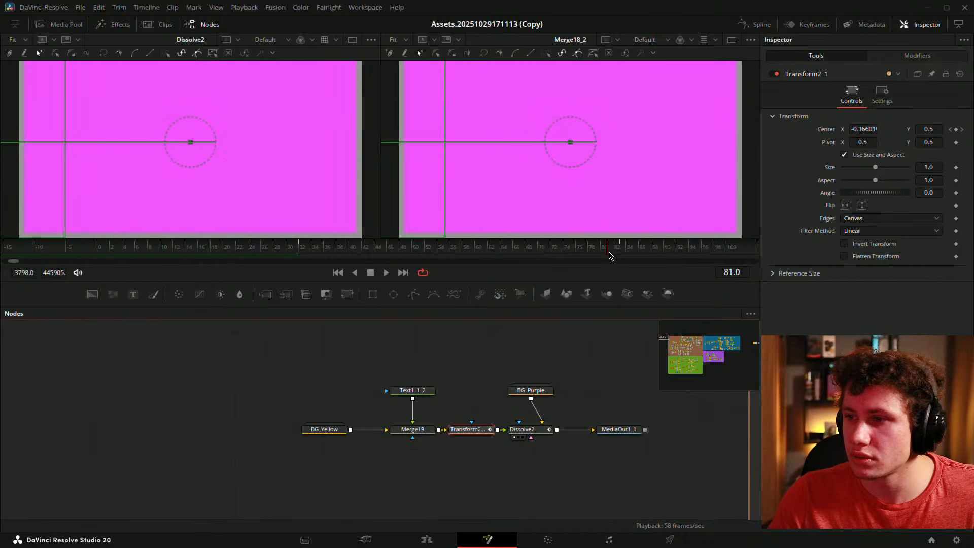
{"action": "left_click", "coordinate": [325, 251]}
{"action": "left_click", "coordinate": [300, 252]}
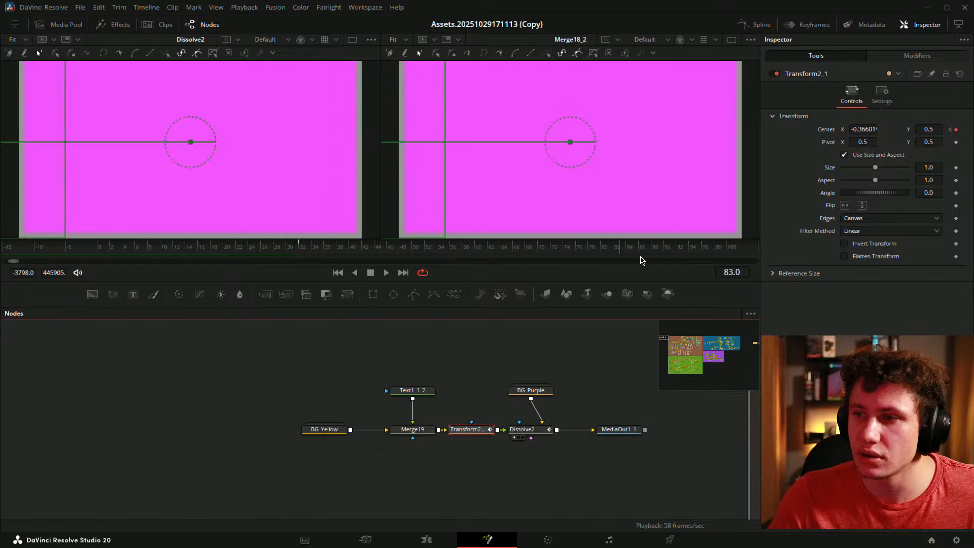
{"action": "left_click_drag", "start_coordinate": [300, 254], "coordinate": [464, 247]}
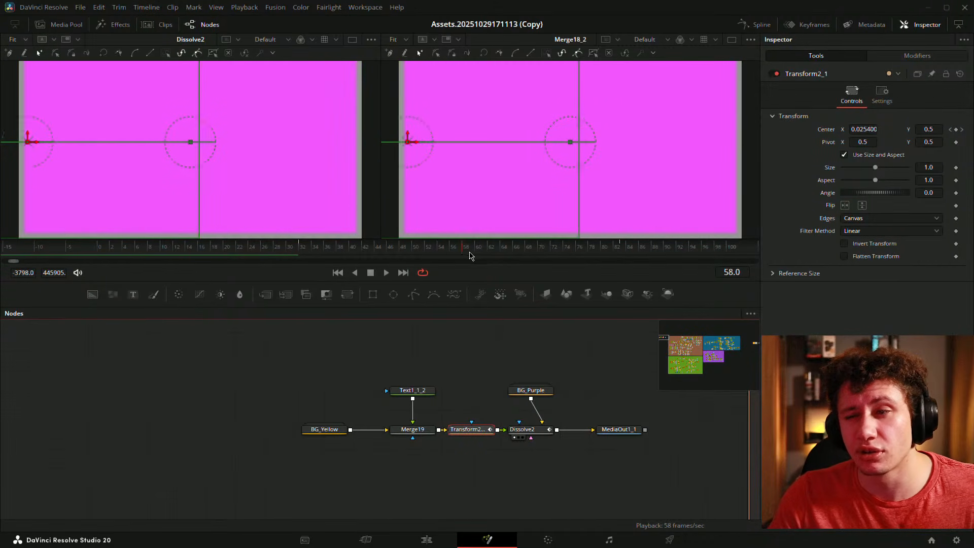
{"action": "left_click", "coordinate": [285, 369]}
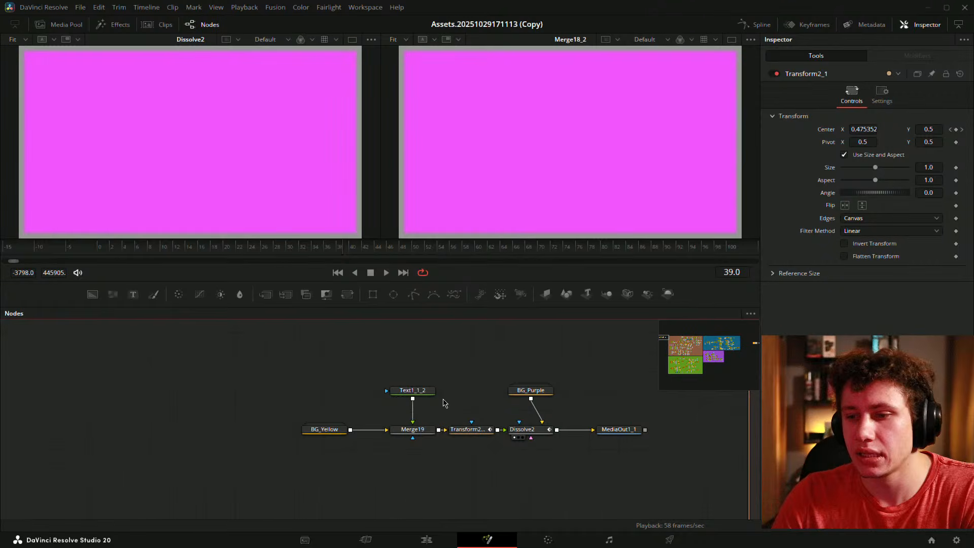
- Inspect Merge19 and Transform2_1, return to frame 0, and box-select all six nodes
{"action": "left_click", "coordinate": [411, 429]}
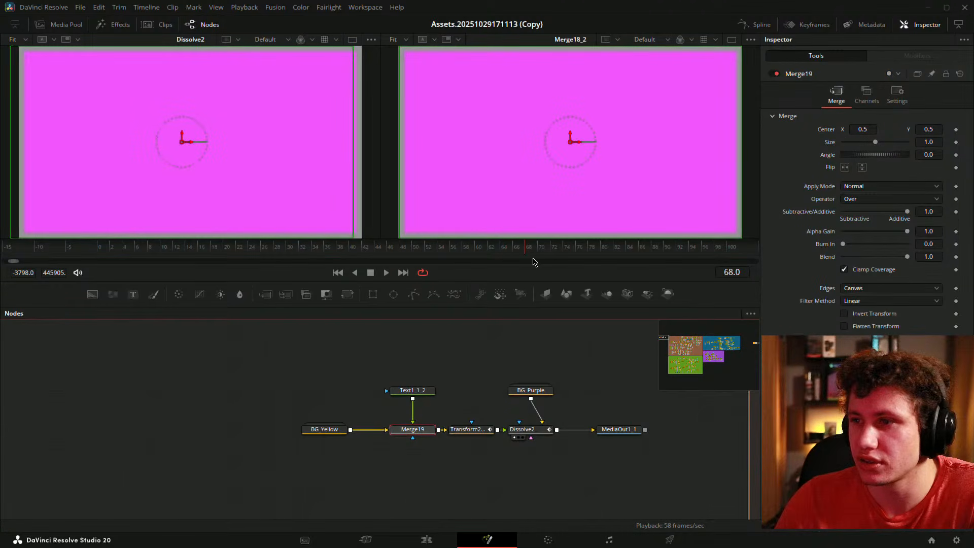
{"action": "left_click", "coordinate": [462, 432]}
{"action": "left_click_drag", "start_coordinate": [298, 252], "coordinate": [355, 250]}
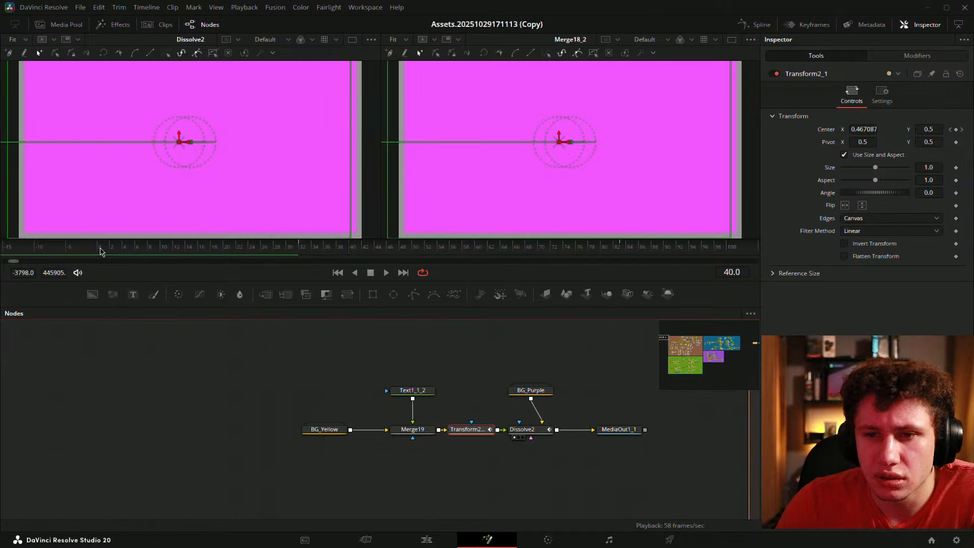
{"action": "left_click", "coordinate": [100, 250]}
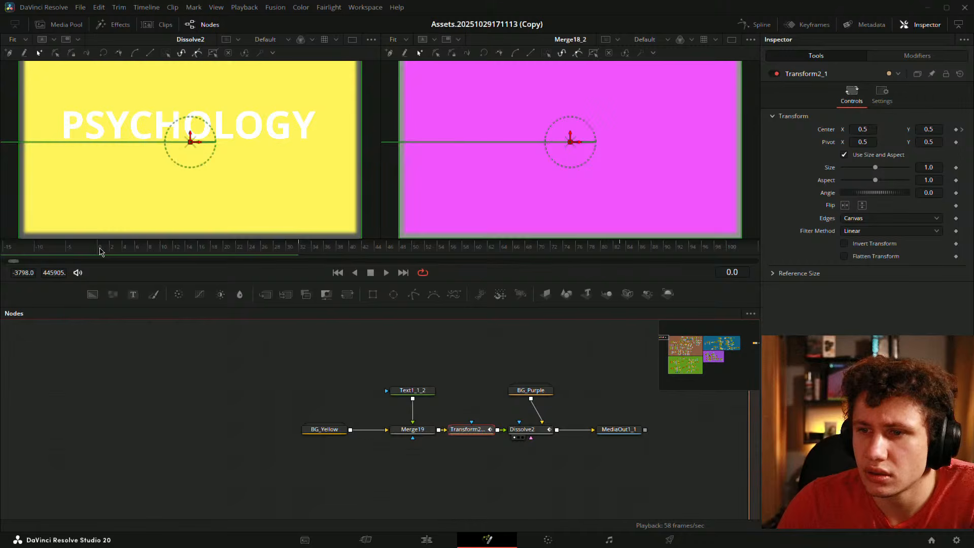
{"action": "left_click_drag", "start_coordinate": [275, 350], "coordinate": [573, 472]}
{"action": "key", "text": "ctrl+z"}
{"action": "key", "text": "ctrl+z"}
{"action": "key", "text": "ctrl+z"}
{"action": "key", "text": "ctrl+z"}
{"action": "key", "text": "ctrl+z"}
{"action": "key", "text": "ctrl+z"}
{"action": "key", "text": "ctrl+z"}
{"action": "key", "text": "ctrl+z"}
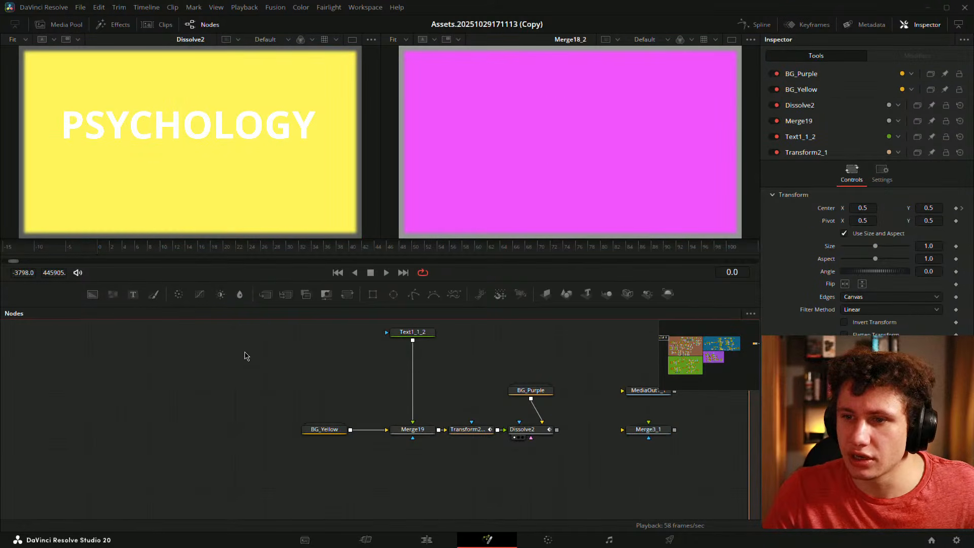
{"action": "key", "text": "ctrl+z"}
{"action": "key", "text": "ctrl+z"}
{"action": "key", "text": "ctrl+z"}
{"action": "key", "text": "ctrl+z"}
{"action": "key", "text": "ctrl+z"}
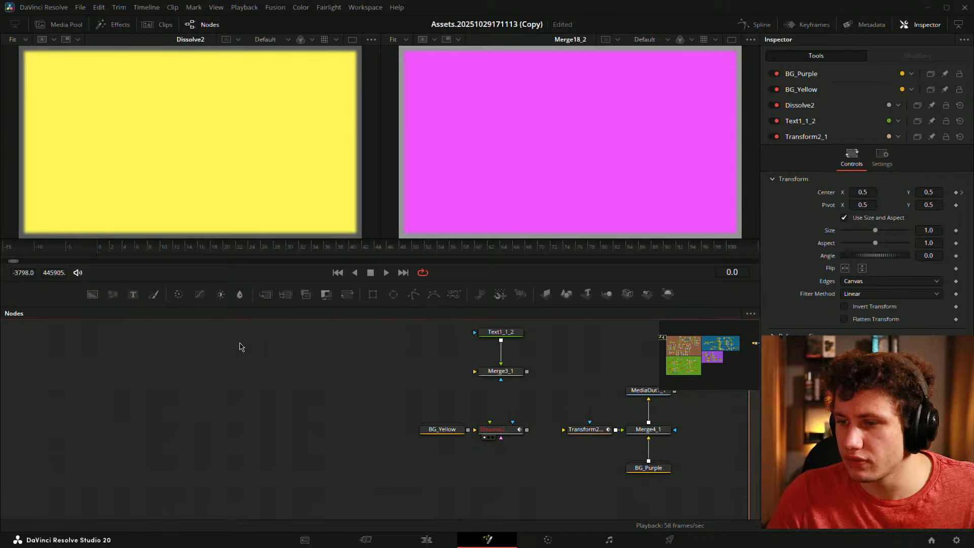
{"action": "left_click", "coordinate": [441, 426]}
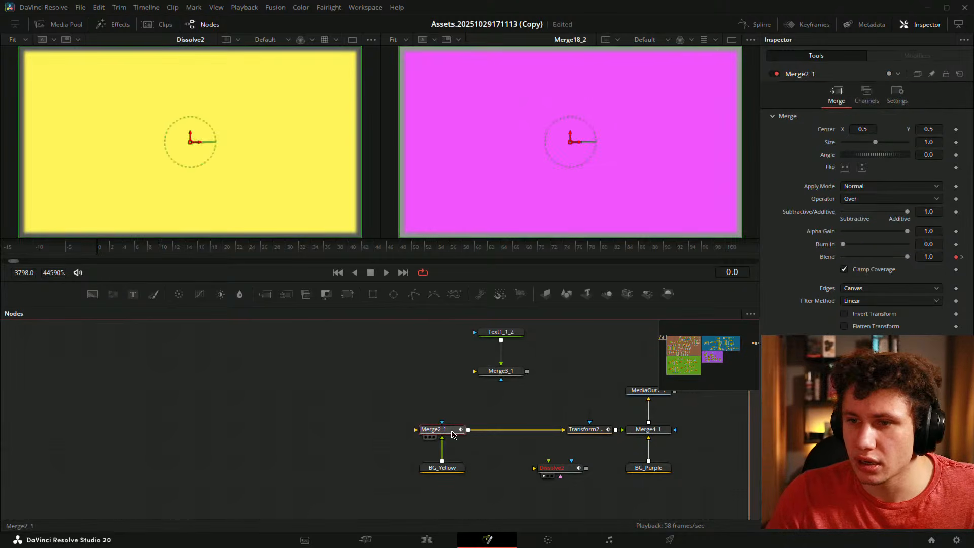
{"action": "key", "text": "ctrl+z"}
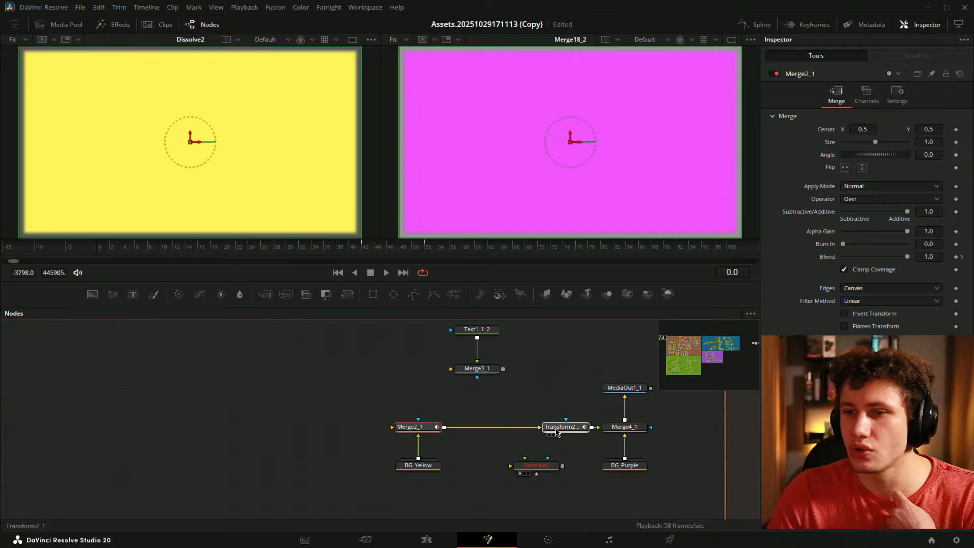
{"action": "left_click", "coordinate": [557, 430]}
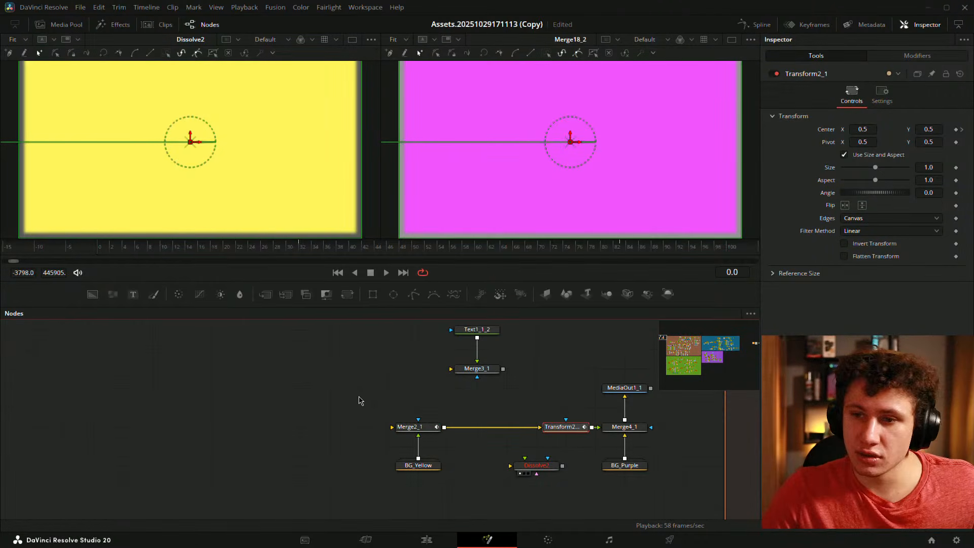
{"action": "key", "text": "ctrl+shift+z"}
{"action": "key", "text": "ctrl+shift+z"}
{"action": "key", "text": "ctrl+shift+z"}
{"action": "key", "text": "ctrl+shift+z"}
{"action": "key", "text": "ctrl+shift+z"}
{"action": "key", "text": "ctrl+shift+z"}
{"action": "key", "text": "ctrl+shift+z"}
{"action": "key", "text": "ctrl+shift+z"}
{"action": "key", "text": "ctrl+shift+z"}
{"action": "key", "text": "ctrl+shift+z"}
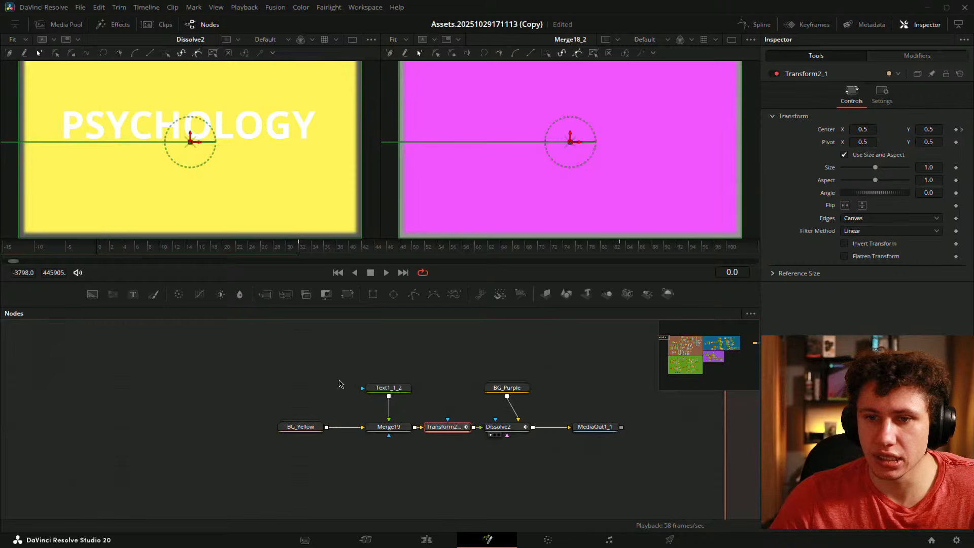
- In the Keyframes editor, shift Dissolve2's two keyframes ten frames later, to frames 10 and 20
{"action": "left_click", "coordinate": [489, 455]}
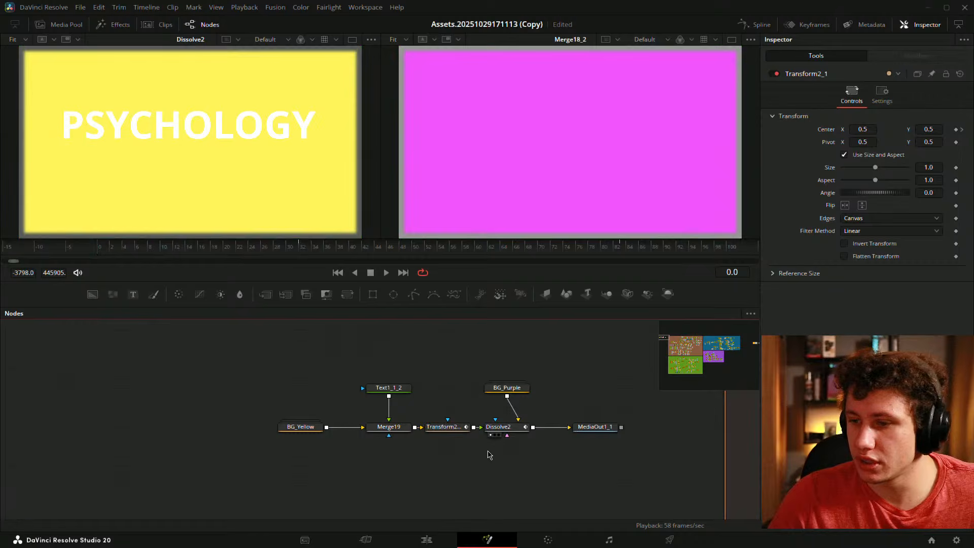
{"action": "left_click", "coordinate": [497, 427]}
{"action": "left_click", "coordinate": [812, 24]}
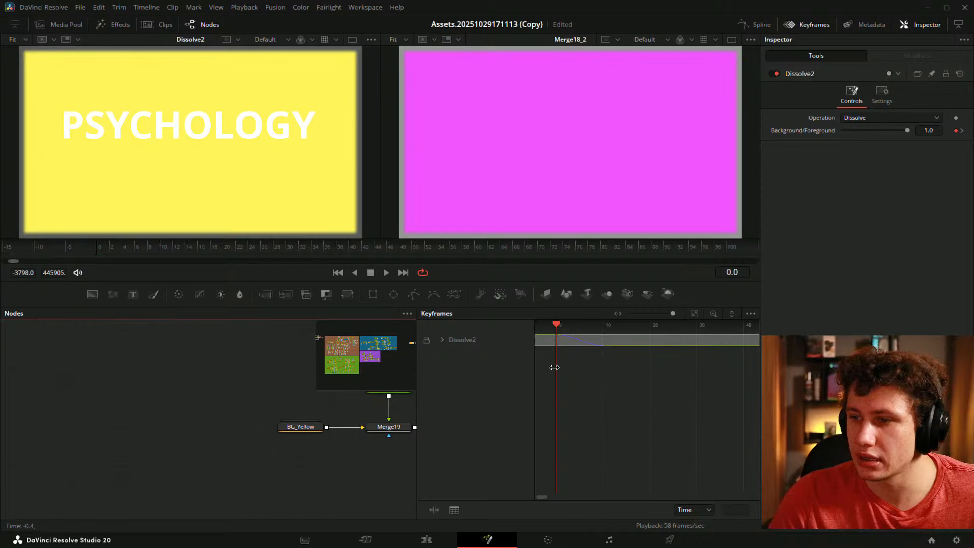
{"action": "left_click", "coordinate": [443, 340]}
{"action": "left_click_drag", "start_coordinate": [654, 399], "coordinate": [602, 353]}
- Move Transform2_1's Path displacement slide keyframe from frame 32 to frame 0
{"action": "left_click_drag", "start_coordinate": [272, 396], "coordinate": [52, 406]}
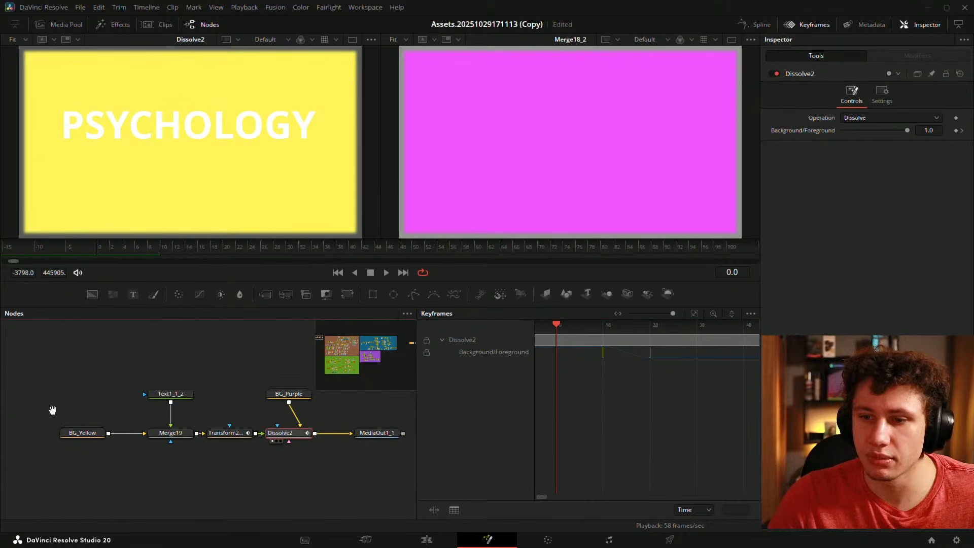
{"action": "left_click", "coordinate": [247, 428]}
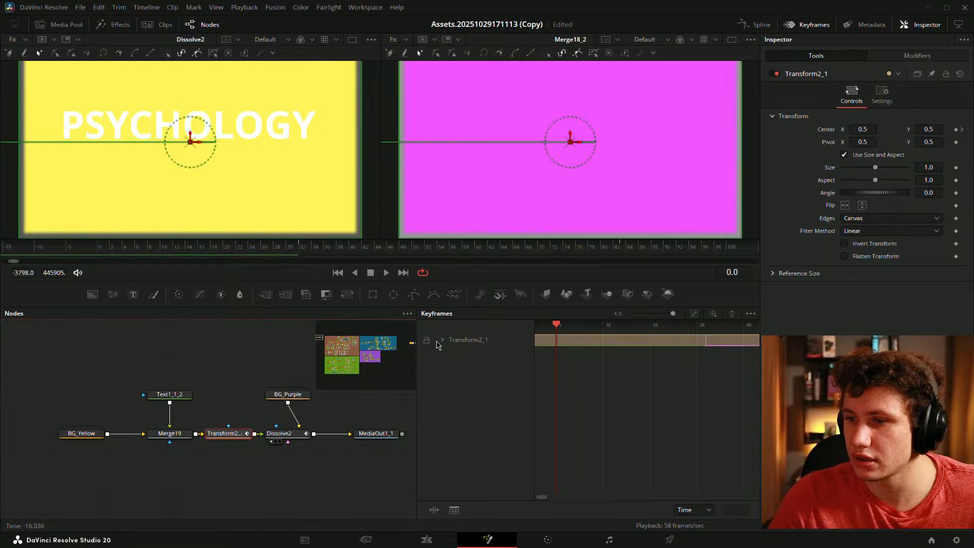
{"action": "left_click", "coordinate": [442, 339]}
{"action": "left_click_drag", "start_coordinate": [723, 375], "coordinate": [527, 349]}
{"action": "left_click_drag", "start_coordinate": [581, 376], "coordinate": [678, 373]}
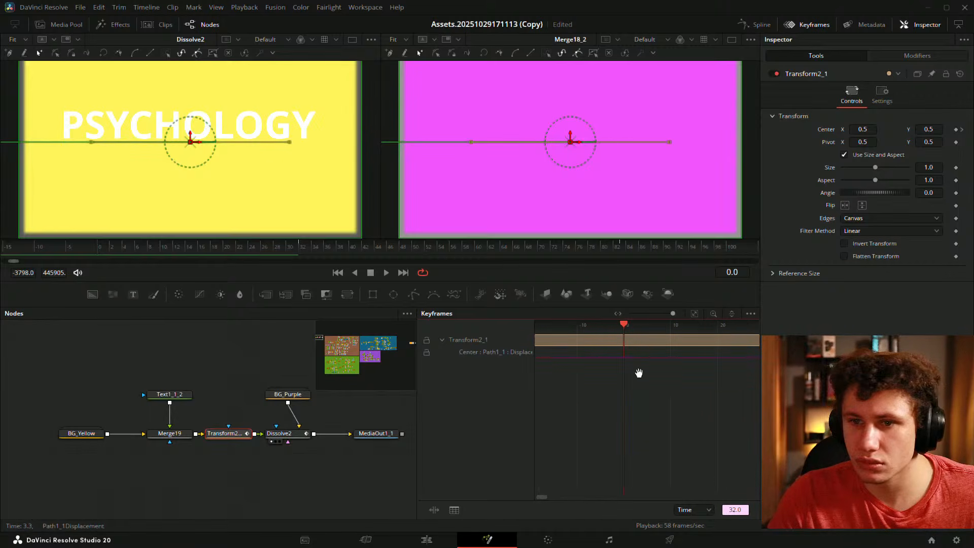
{"action": "left_click", "coordinate": [304, 249]}
{"action": "key", "text": "Left"}
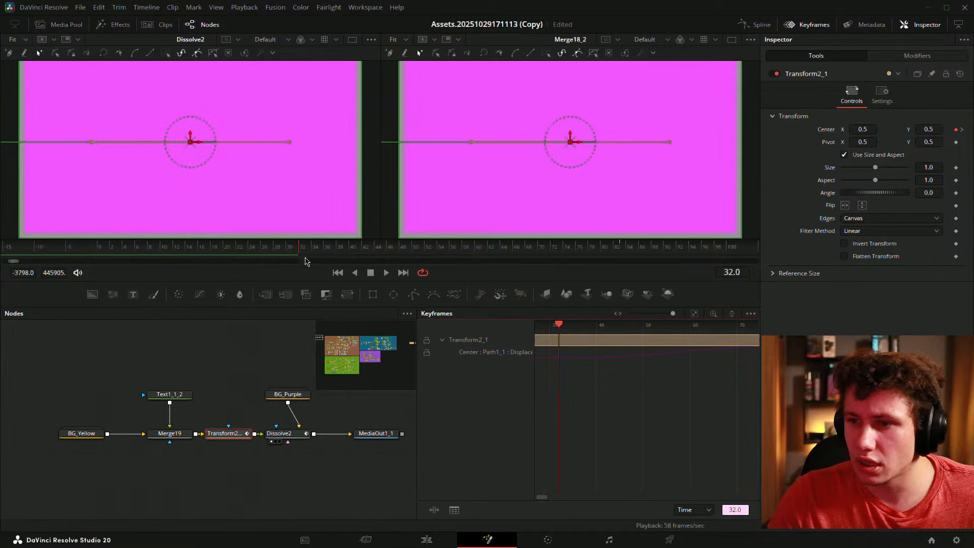
{"action": "left_click_drag", "start_coordinate": [738, 355], "coordinate": [591, 355]}
- Save the project and play back the start of the slide
{"action": "key", "text": "ctrl+s"}
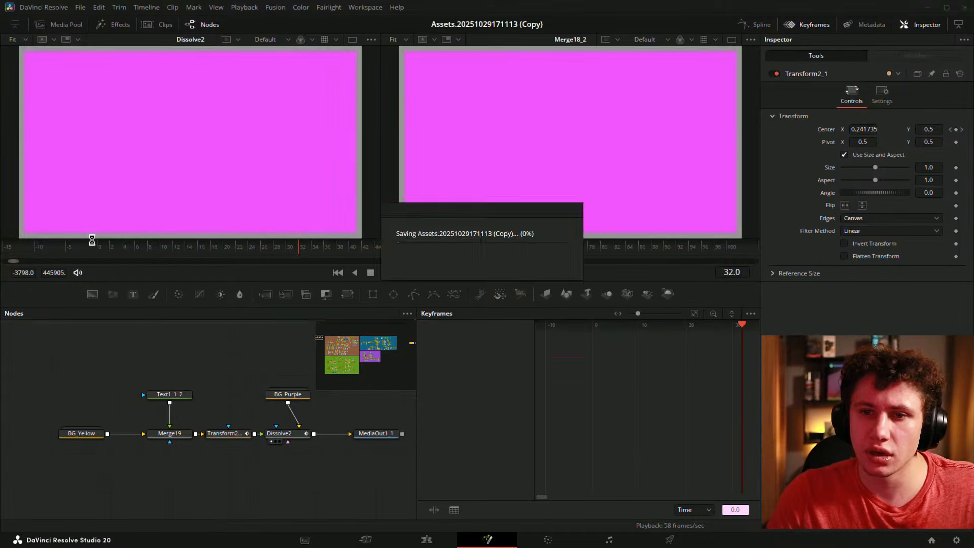
{"action": "left_click", "coordinate": [99, 247]}
{"action": "key", "text": "space"}
{"action": "left_click_drag", "start_coordinate": [100, 248], "coordinate": [150, 252]}
{"action": "key", "text": "space"}
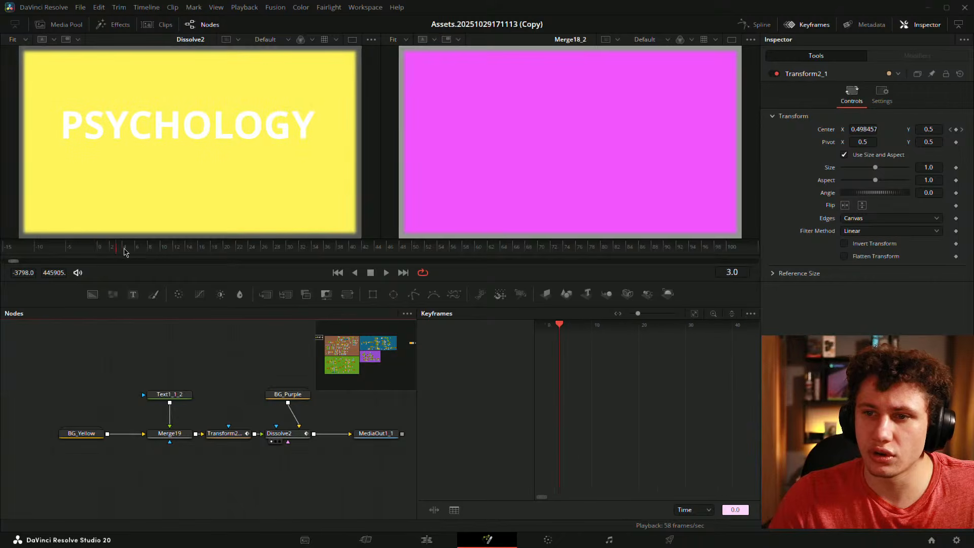
- Undo that move and shift both slide keyframes earlier so they start at frame 0, then replay
{"action": "left_click", "coordinate": [137, 248]}
{"action": "left_click", "coordinate": [226, 433]}
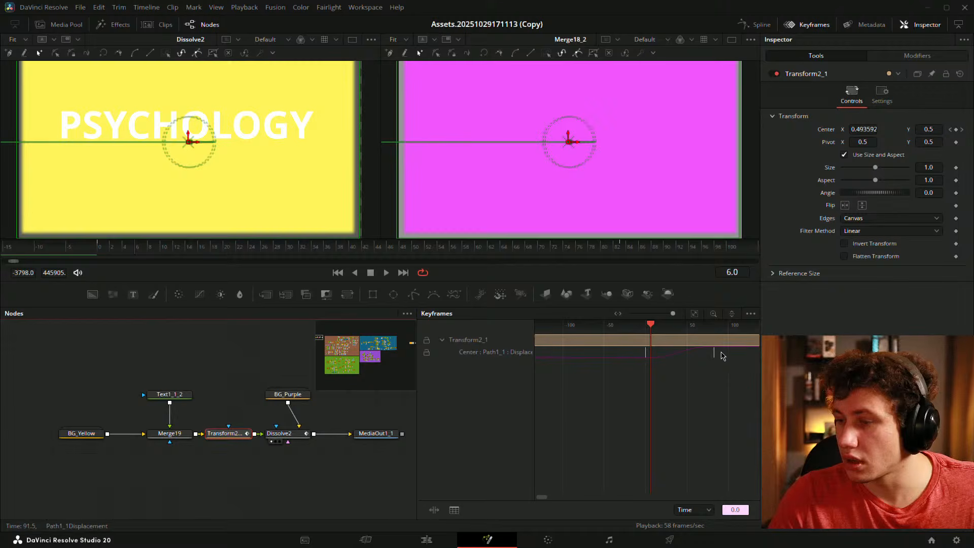
{"action": "key", "text": "ctrl+z"}
{"action": "left_click", "coordinate": [728, 359]}
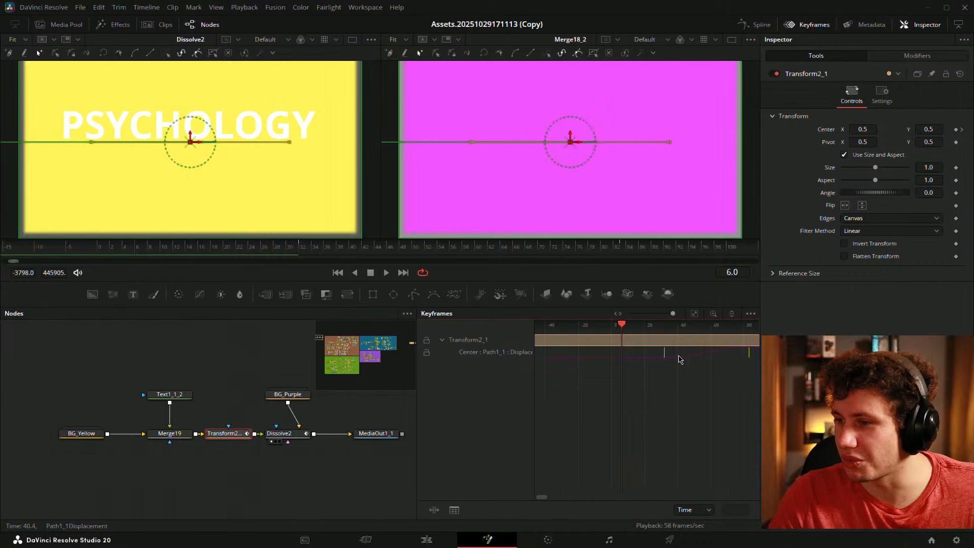
{"action": "left_click_drag", "start_coordinate": [664, 356], "coordinate": [612, 353]}
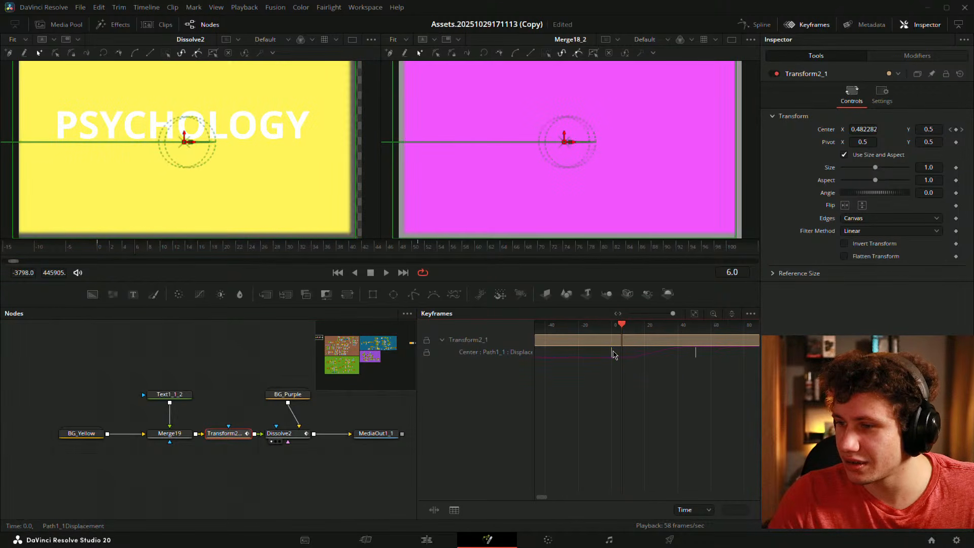
{"action": "left_click", "coordinate": [98, 251]}
{"action": "key", "text": "space"}
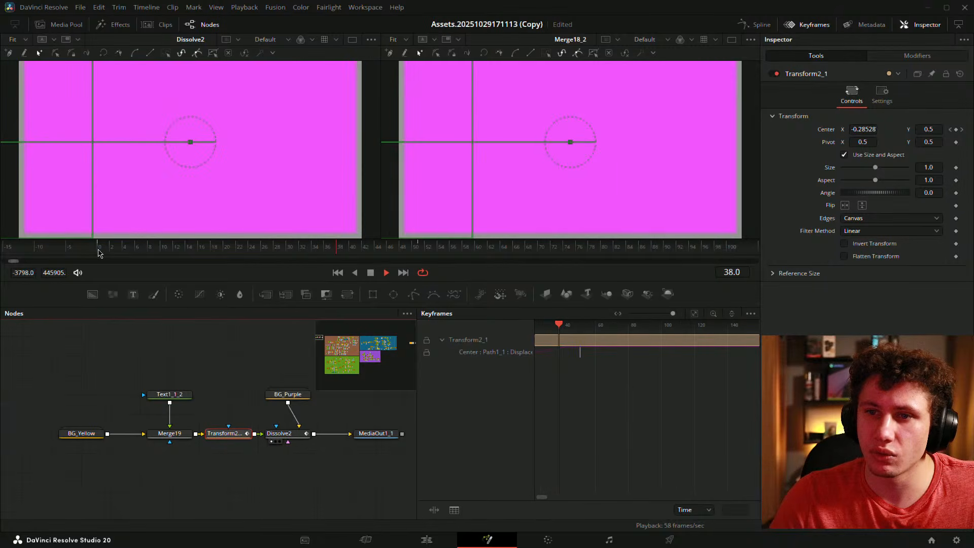
{"action": "key", "text": "space"}
- Bring BG_Yellow back into view in the node graph and close the Keyframes editor
{"action": "left_click", "coordinate": [135, 356]}
{"action": "left_click_drag", "start_coordinate": [218, 387], "coordinate": [128, 395]}
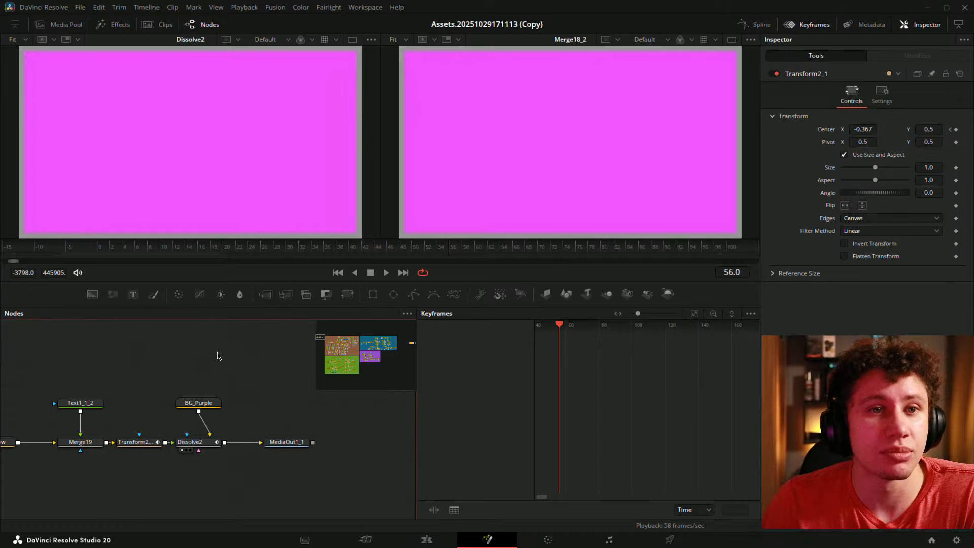
{"action": "left_click_drag", "start_coordinate": [216, 354], "coordinate": [299, 349]}
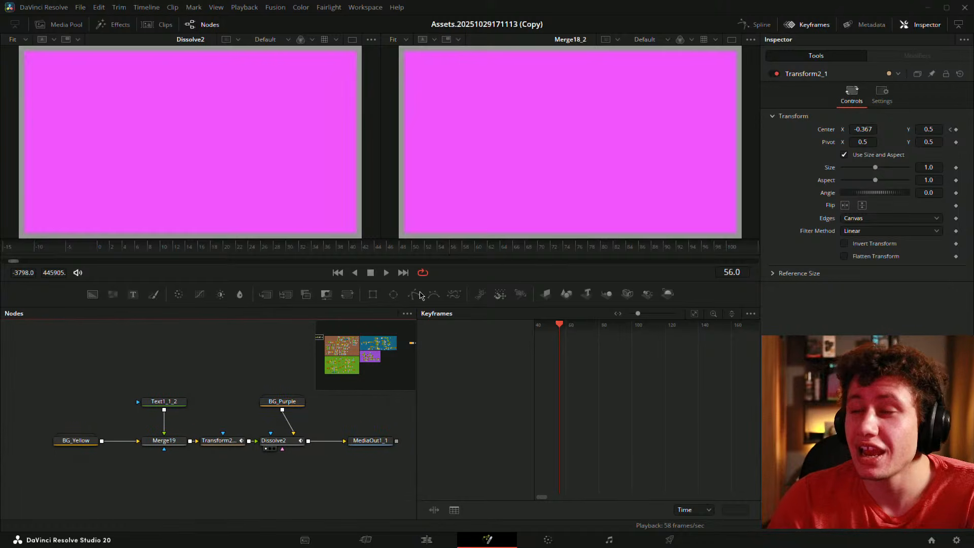
{"action": "left_click", "coordinate": [809, 24]}
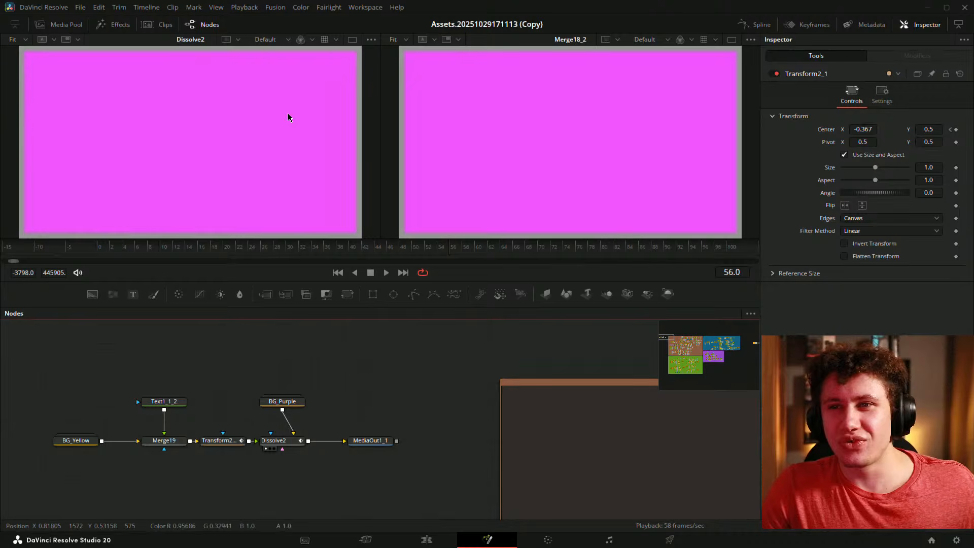
- Show BG_Yellow in the left viewer, enlarge the node chain and select Dissolve2
{"action": "key", "text": "1"}
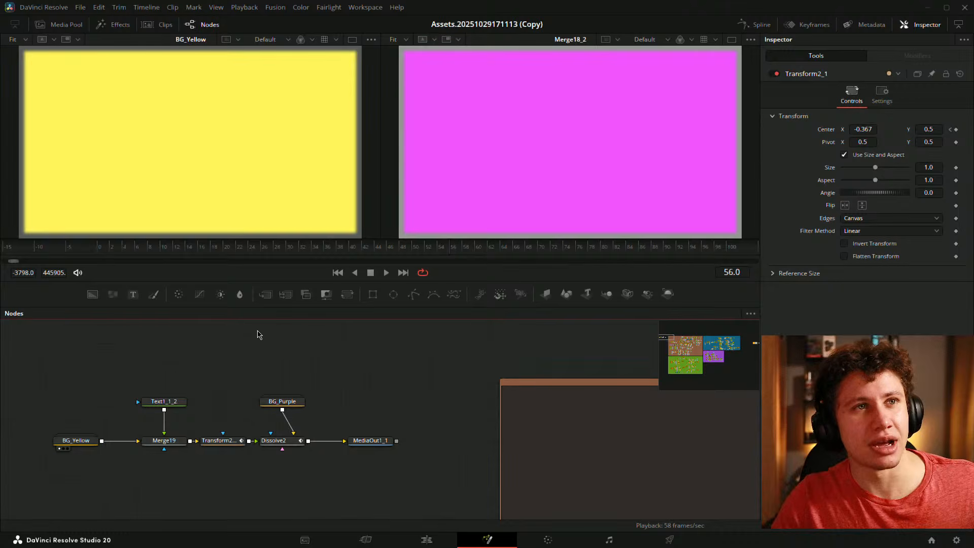
{"action": "scroll", "coordinate": [262, 363], "scroll_direction": "up", "scroll_amount": 1}
{"action": "left_click_drag", "start_coordinate": [252, 362], "coordinate": [384, 307]}
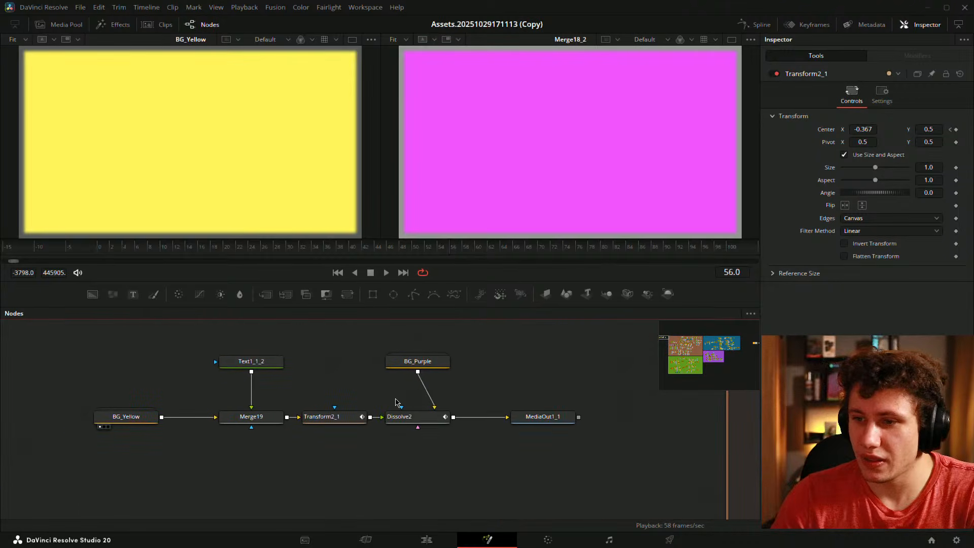
{"action": "left_click", "coordinate": [416, 421]}
{"action": "left_click_drag", "start_coordinate": [540, 380], "coordinate": [547, 366]}
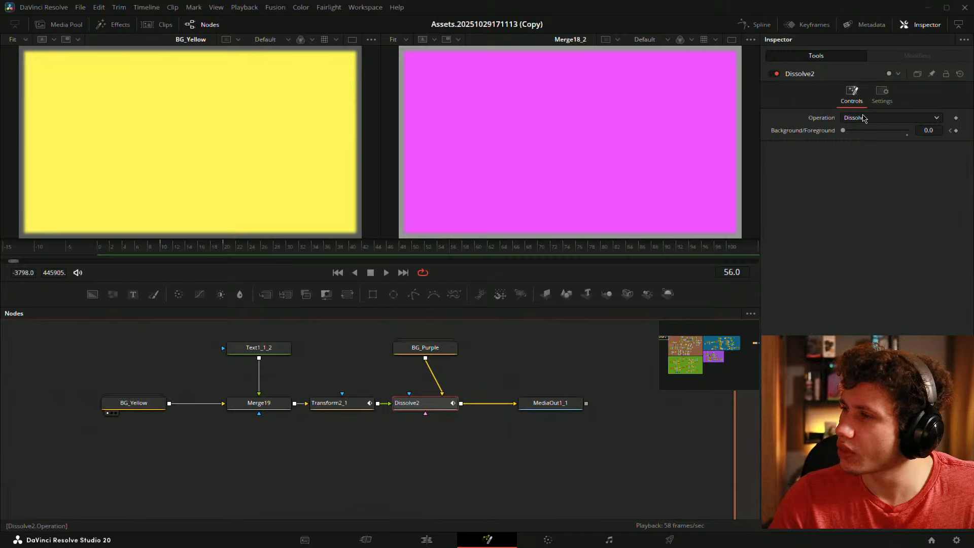
- Try Additive Dissolve as Dissolve2's Operation, then set it back to Dissolve
{"action": "left_click", "coordinate": [863, 118]}
{"action": "left_click", "coordinate": [857, 140]}
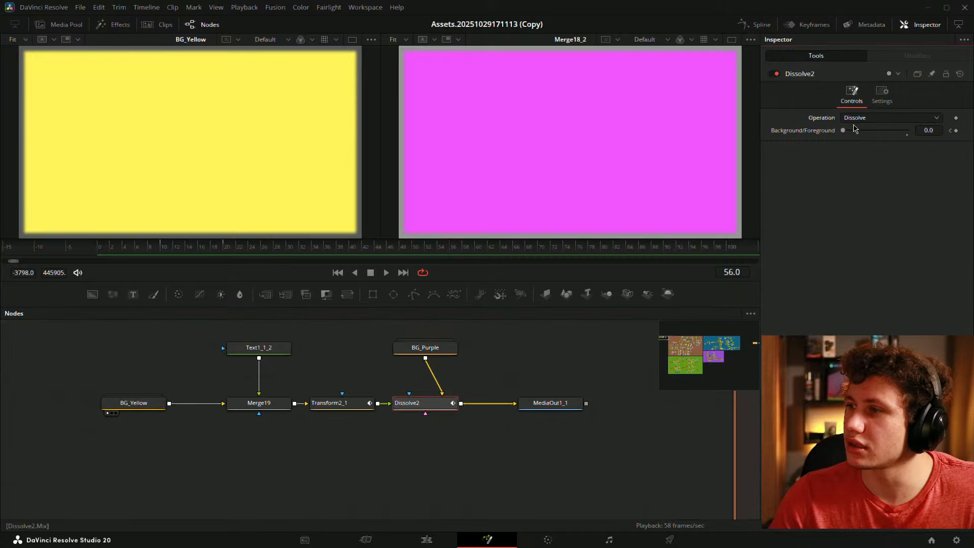
{"action": "left_click", "coordinate": [857, 118]}
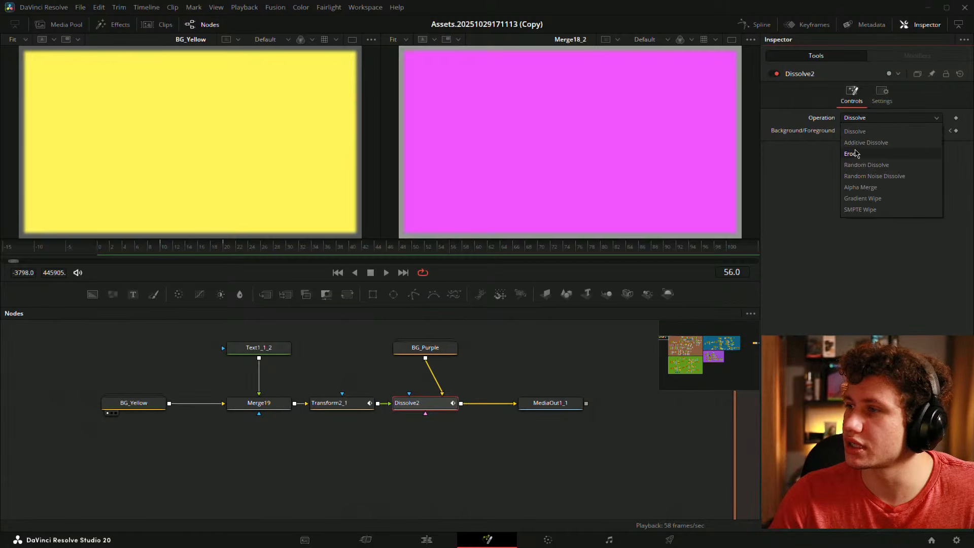
{"action": "left_click", "coordinate": [858, 152]}
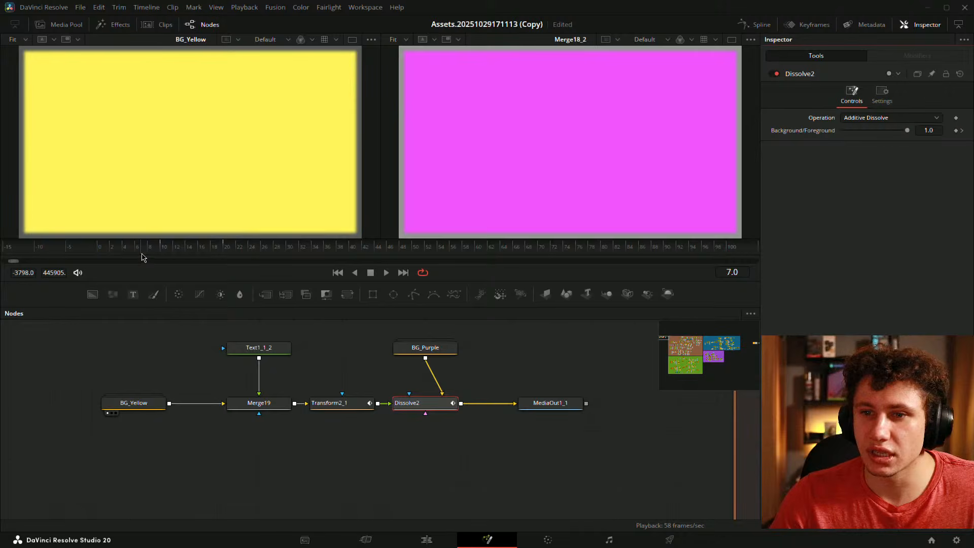
{"action": "left_click", "coordinate": [862, 118]}
{"action": "left_click", "coordinate": [857, 130]}
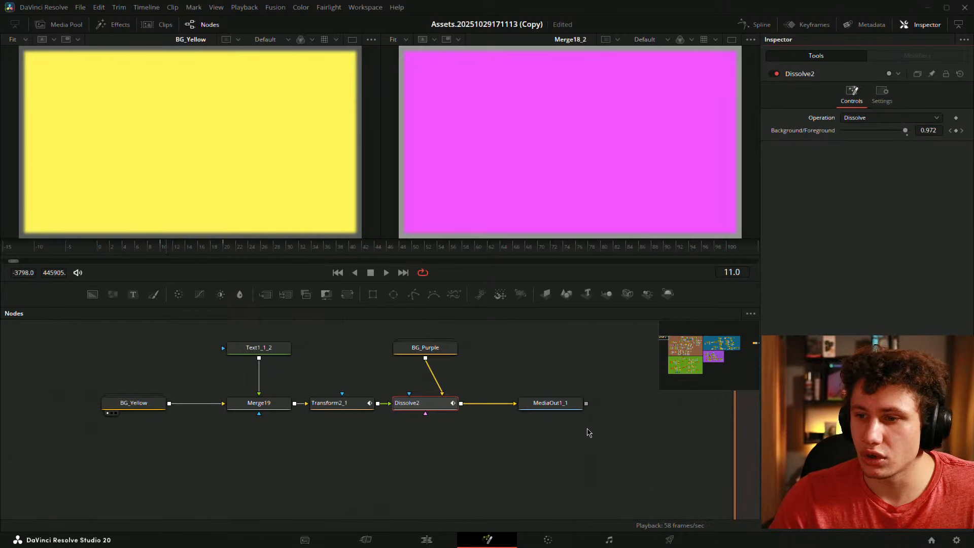
- View Dissolve2 in the left viewer and preview Additive Dissolve across frames 10 to 20
{"action": "key", "text": "1"}
{"action": "left_click", "coordinate": [217, 252]}
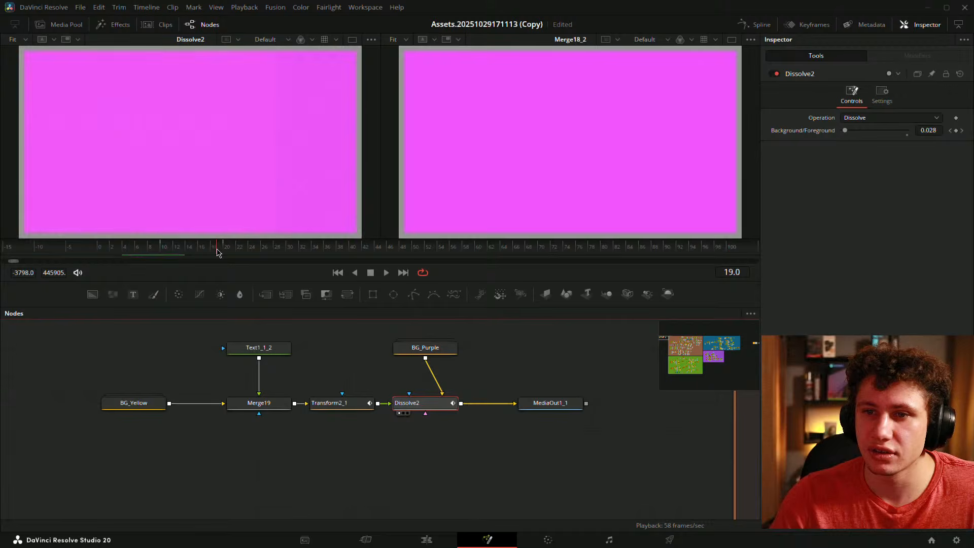
{"action": "left_click_drag", "start_coordinate": [217, 252], "coordinate": [188, 250]}
{"action": "left_click", "coordinate": [897, 115]}
{"action": "left_click", "coordinate": [871, 144]}
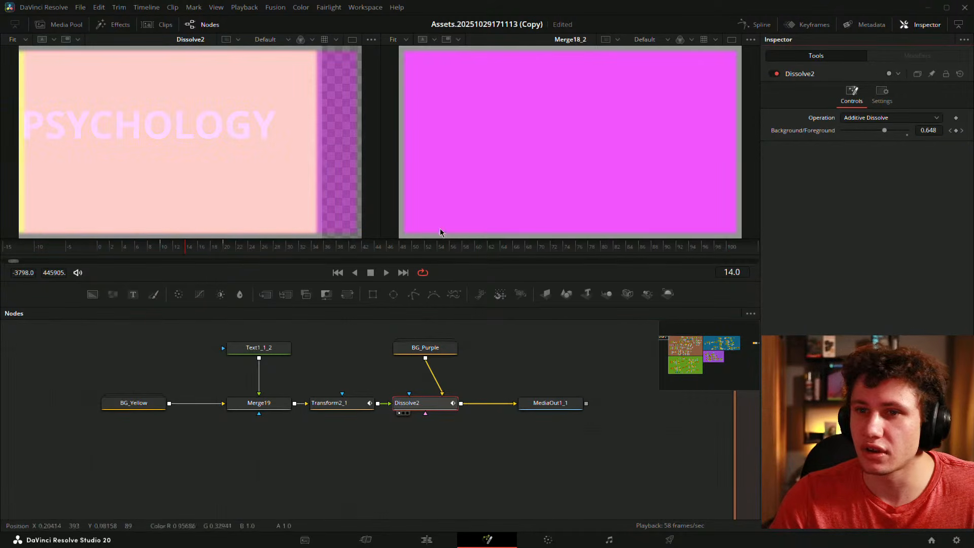
{"action": "left_click", "coordinate": [160, 249]}
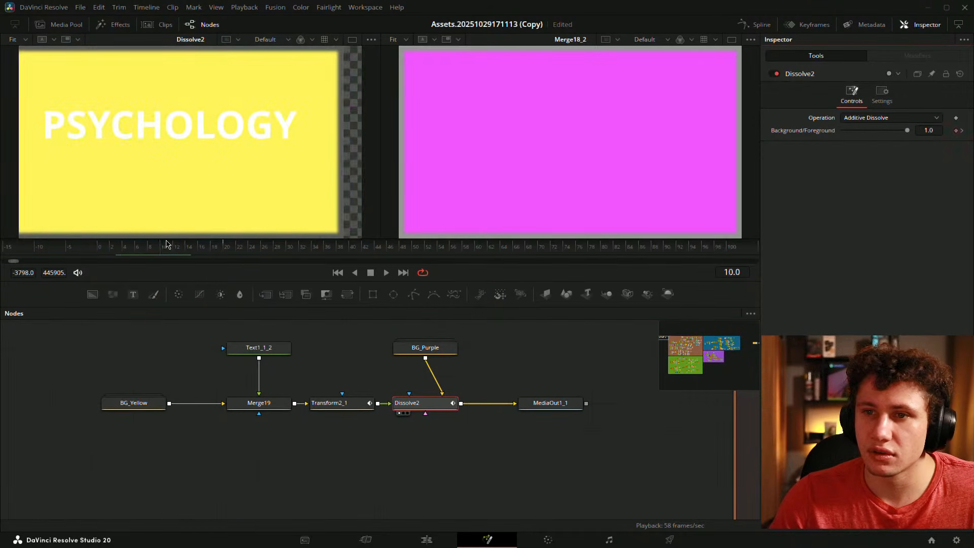
{"action": "left_click_drag", "start_coordinate": [168, 244], "coordinate": [201, 246]}
- Switch Dissolve2's Operation to Erode and preview the transition from frame 10
{"action": "left_click", "coordinate": [871, 119]}
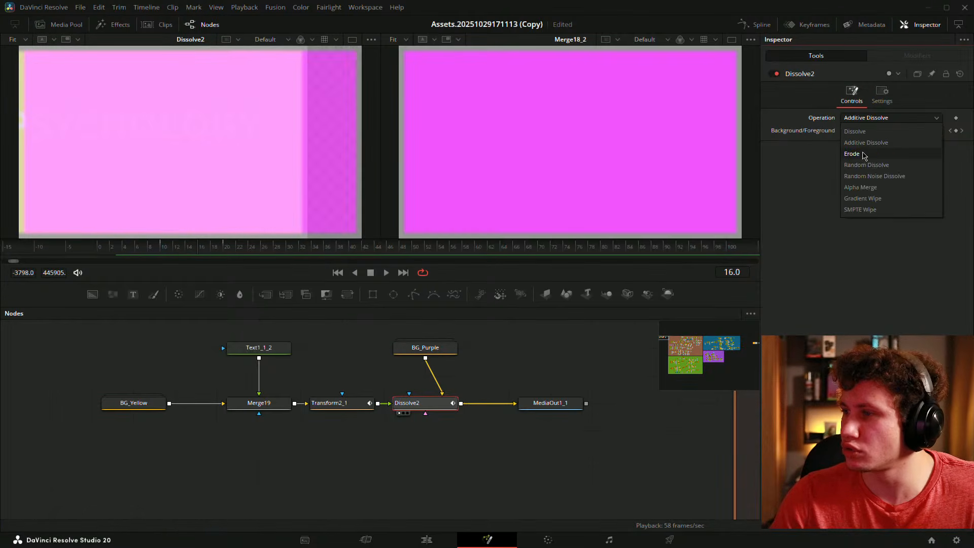
{"action": "left_click", "coordinate": [864, 155]}
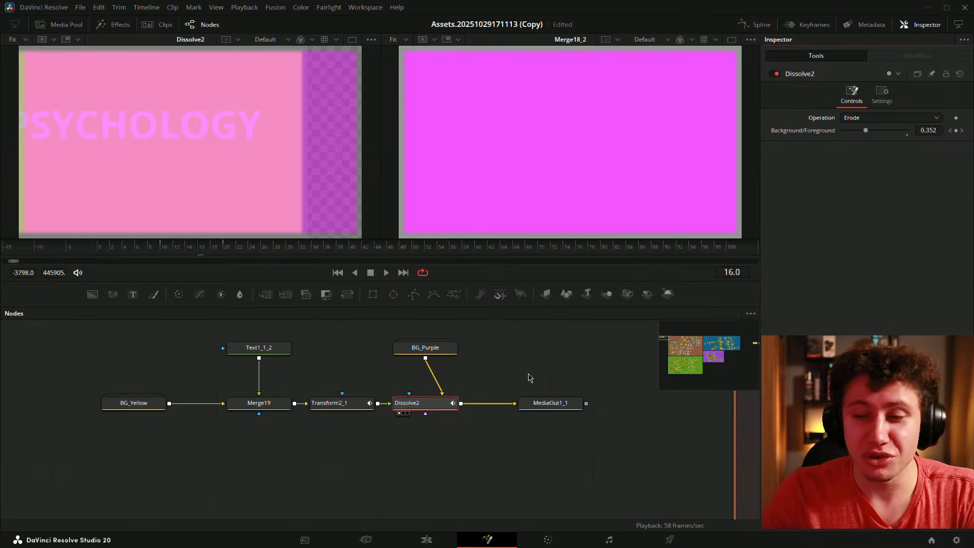
{"action": "left_click_drag", "start_coordinate": [171, 251], "coordinate": [197, 254]}
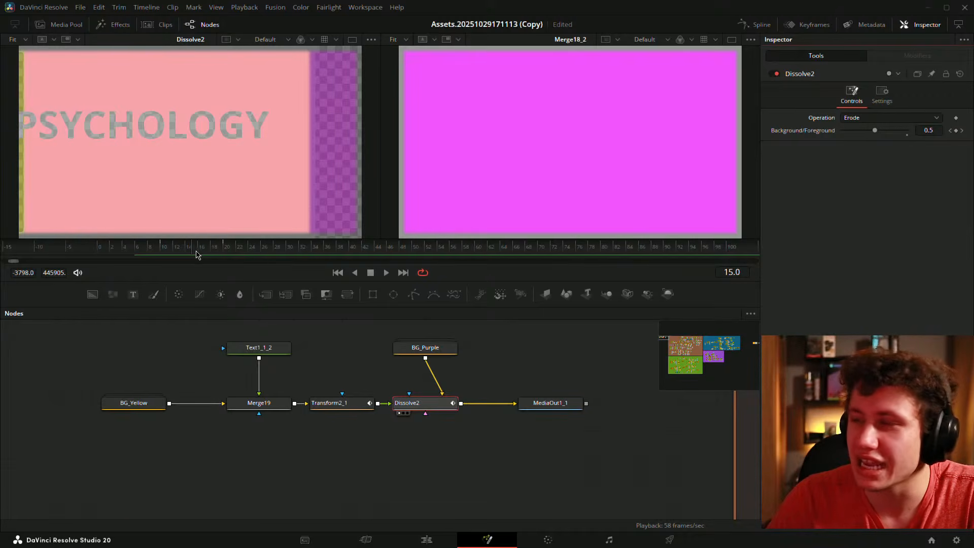
{"action": "left_click", "coordinate": [165, 251]}
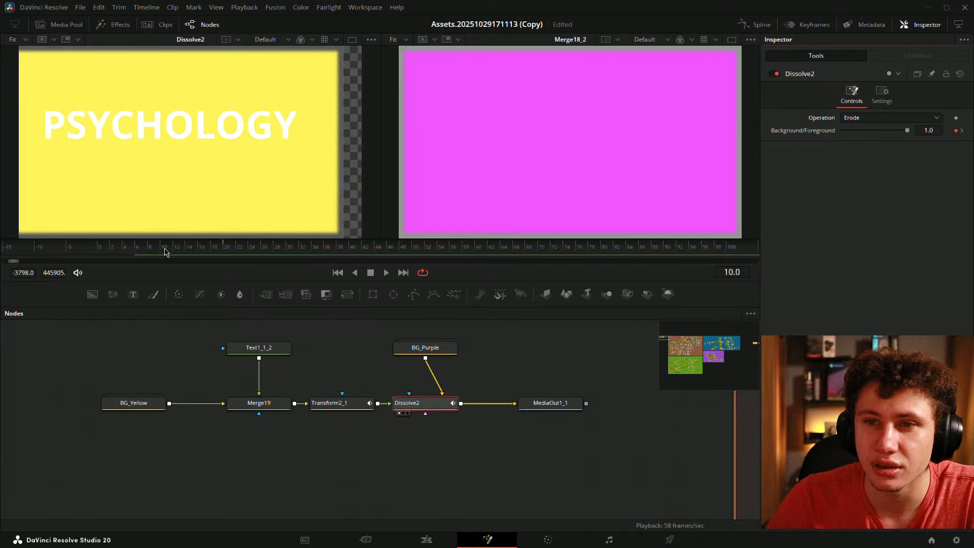
{"action": "mouse_move", "coordinate": [165, 250]}
{"action": "left_mouse_down"}
{"action": "mouse_move", "coordinate": [210, 250]}
{"action": "mouse_move", "coordinate": [155, 250]}
{"action": "left_mouse_up"}
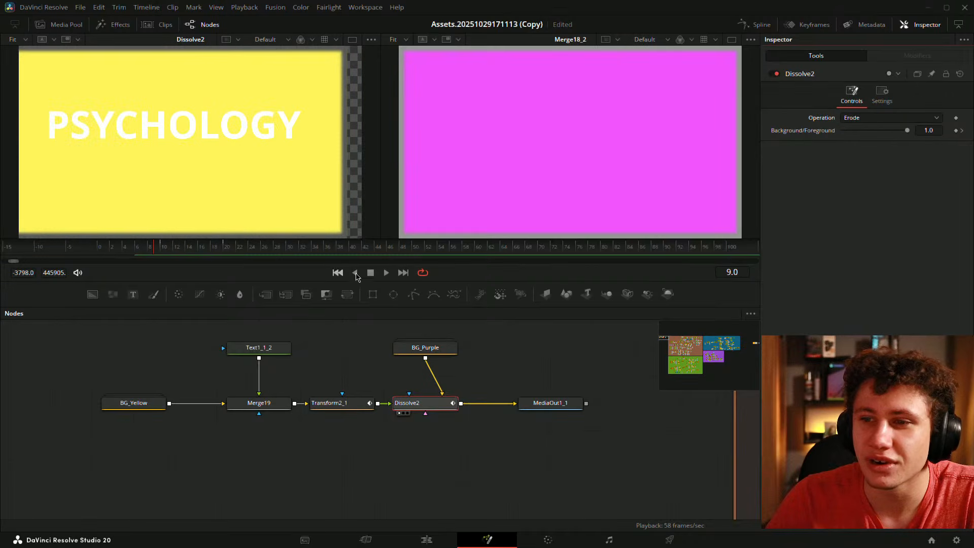
{"action": "left_click", "coordinate": [386, 272]}
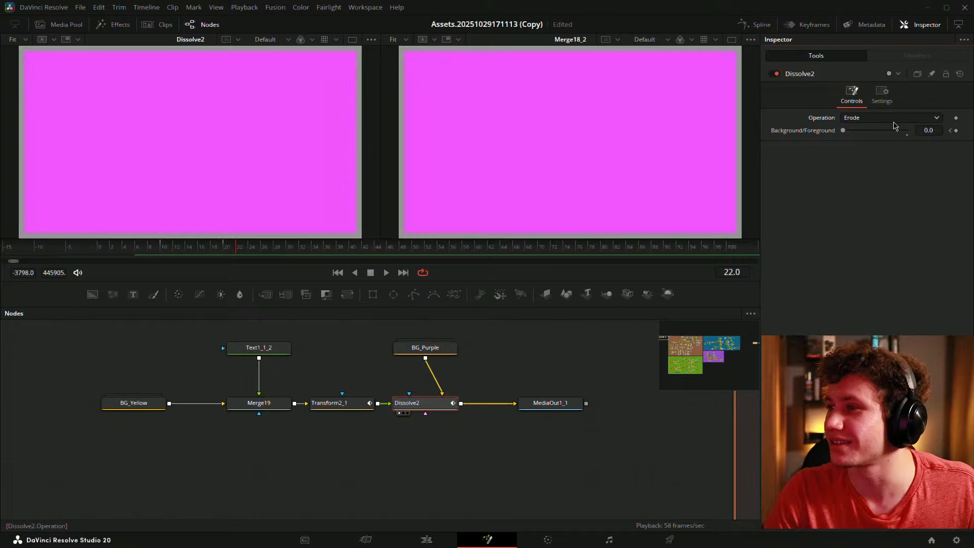
- Set Dissolve2 to Random Dissolve and preview frames 10 to 16
{"action": "left_click", "coordinate": [893, 118]}
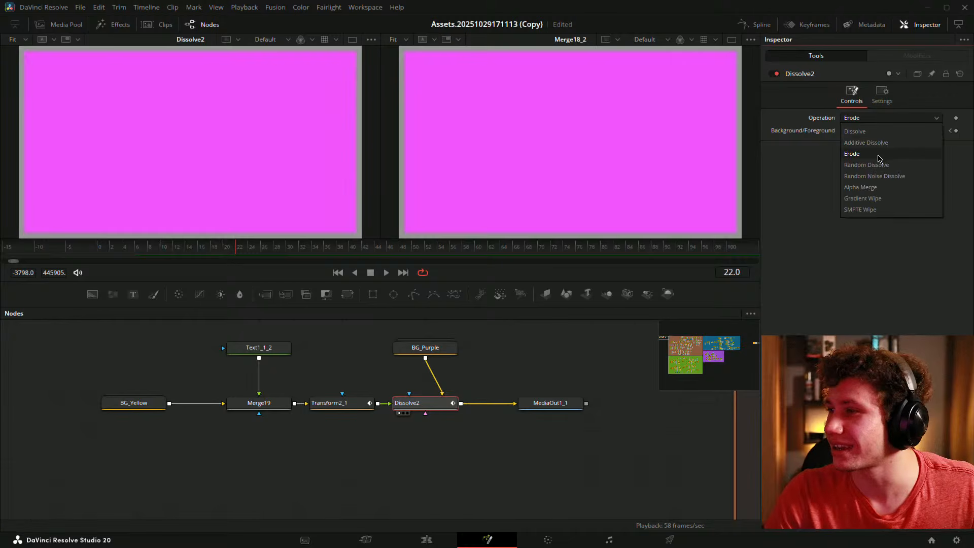
{"action": "left_click", "coordinate": [863, 165]}
{"action": "left_click", "coordinate": [184, 247]}
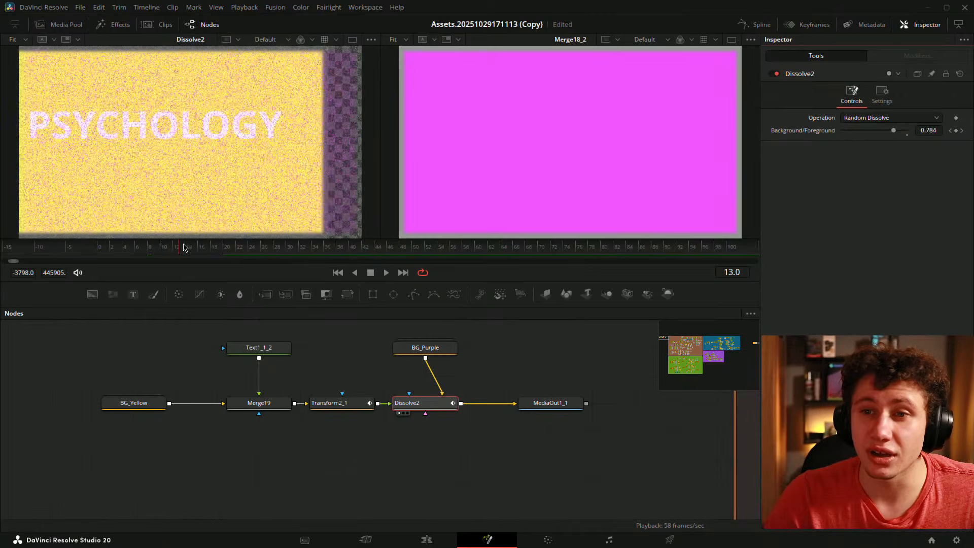
{"action": "key", "text": "space"}
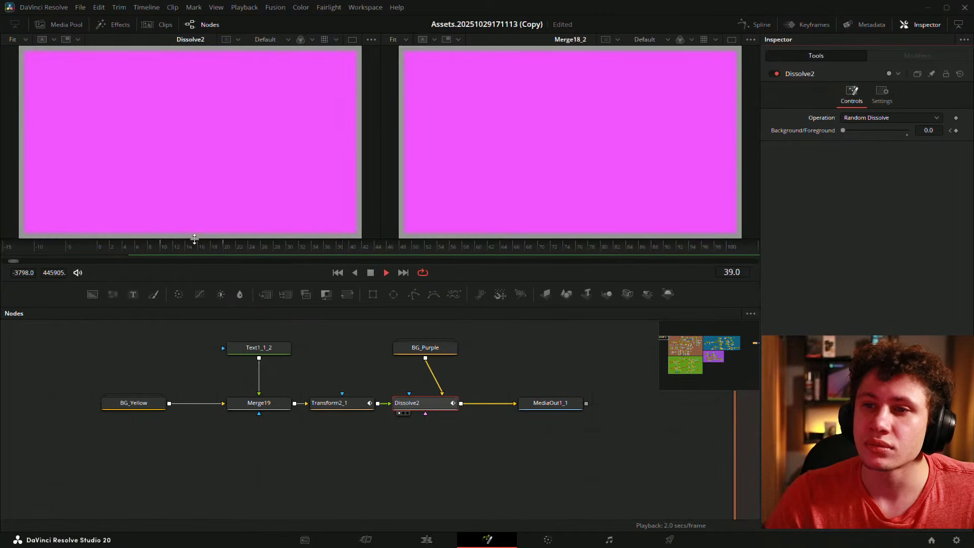
{"action": "mouse_move", "coordinate": [179, 248]}
{"action": "left_mouse_down"}
{"action": "mouse_move", "coordinate": [215, 248]}
{"action": "mouse_move", "coordinate": [146, 243]}
{"action": "mouse_move", "coordinate": [203, 248]}
{"action": "mouse_move", "coordinate": [189, 249]}
{"action": "left_mouse_up"}
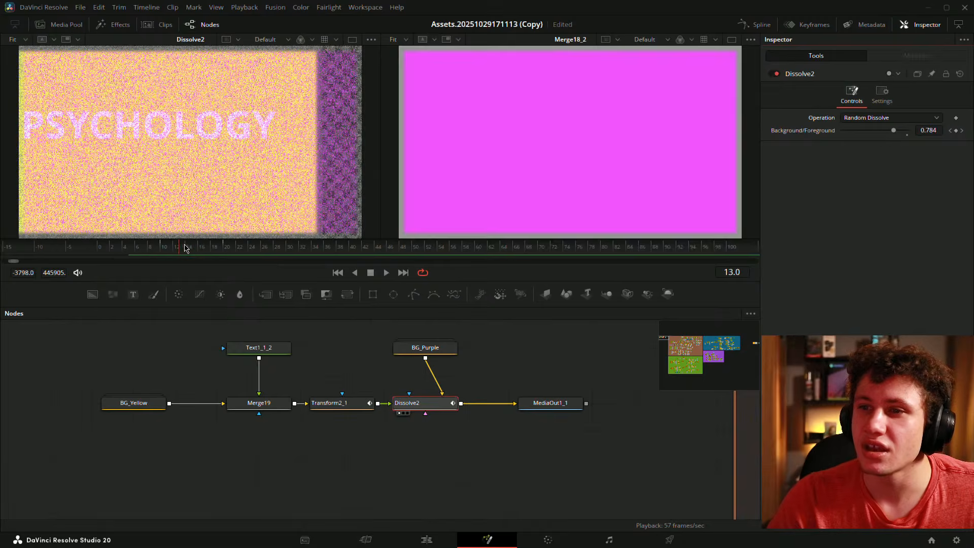
{"action": "scroll", "coordinate": [323, 139], "scroll_direction": "up", "scroll_amount": 3}
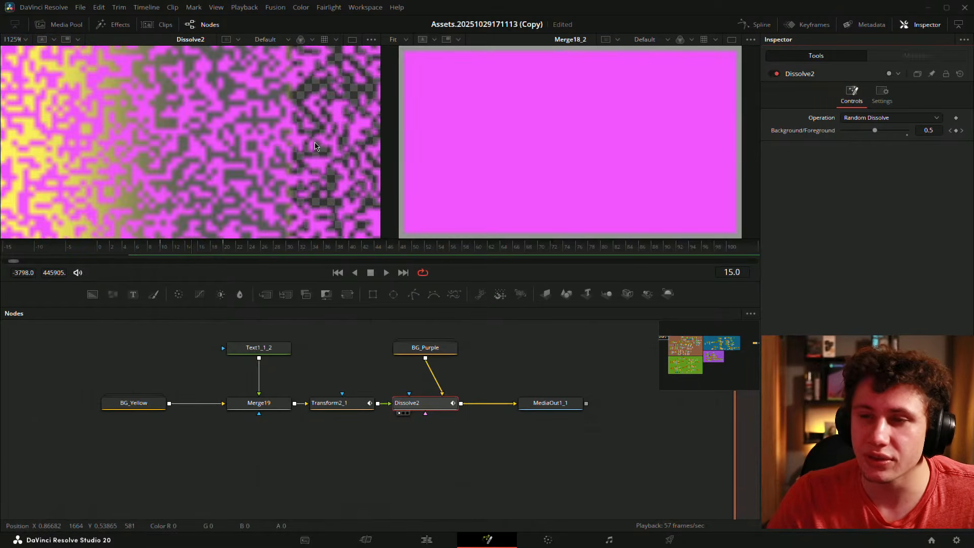
{"action": "scroll", "coordinate": [315, 146], "scroll_direction": "down", "scroll_amount": 3}
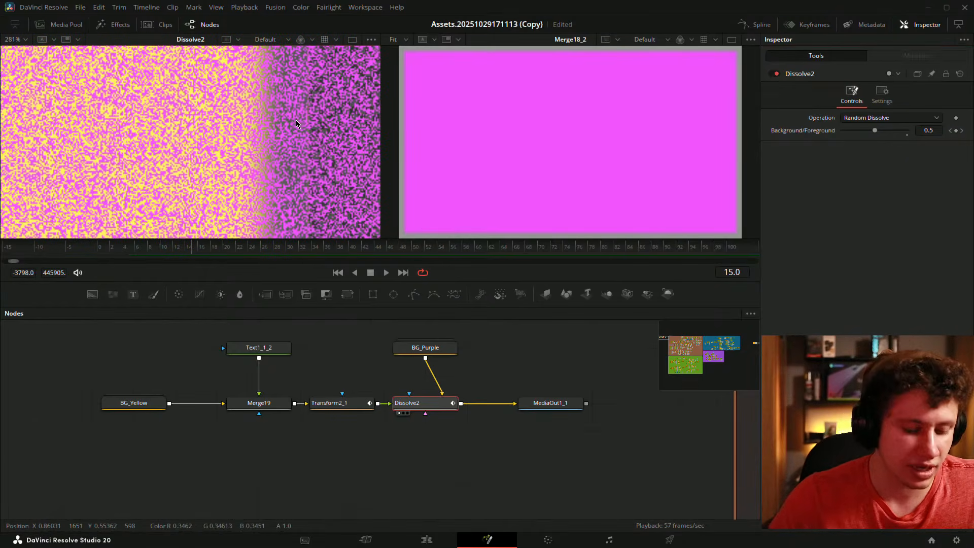
{"action": "key", "text": "ctrl+f"}
{"action": "left_click_drag", "start_coordinate": [222, 244], "coordinate": [198, 247]}
- Preview Random Noise Dissolve, then return Dissolve2 to Random Dissolve
{"action": "left_click", "coordinate": [888, 117]}
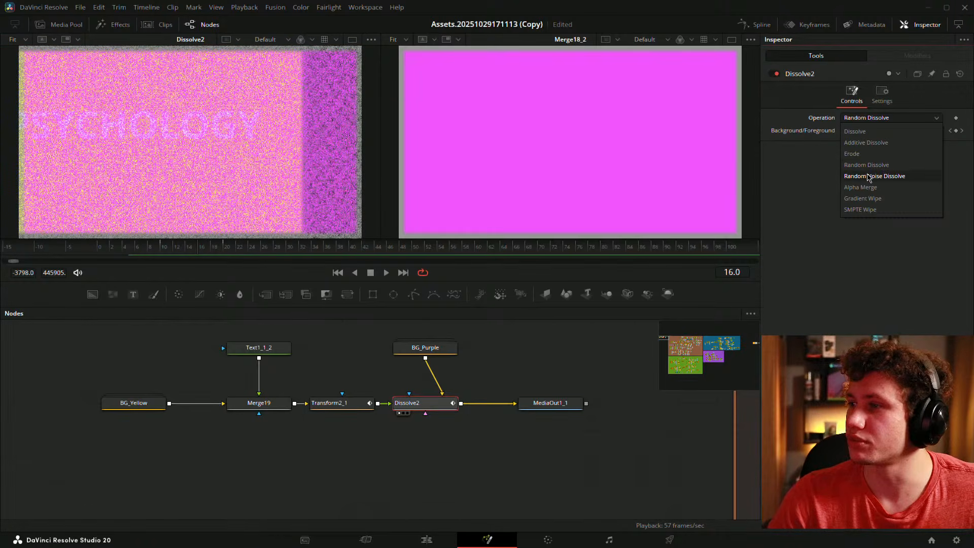
{"action": "left_click", "coordinate": [868, 175]}
{"action": "mouse_move", "coordinate": [201, 246]}
{"action": "left_mouse_down"}
{"action": "mouse_move", "coordinate": [144, 245]}
{"action": "mouse_move", "coordinate": [199, 246]}
{"action": "mouse_move", "coordinate": [190, 250]}
{"action": "left_mouse_up"}
{"action": "left_click", "coordinate": [898, 119]}
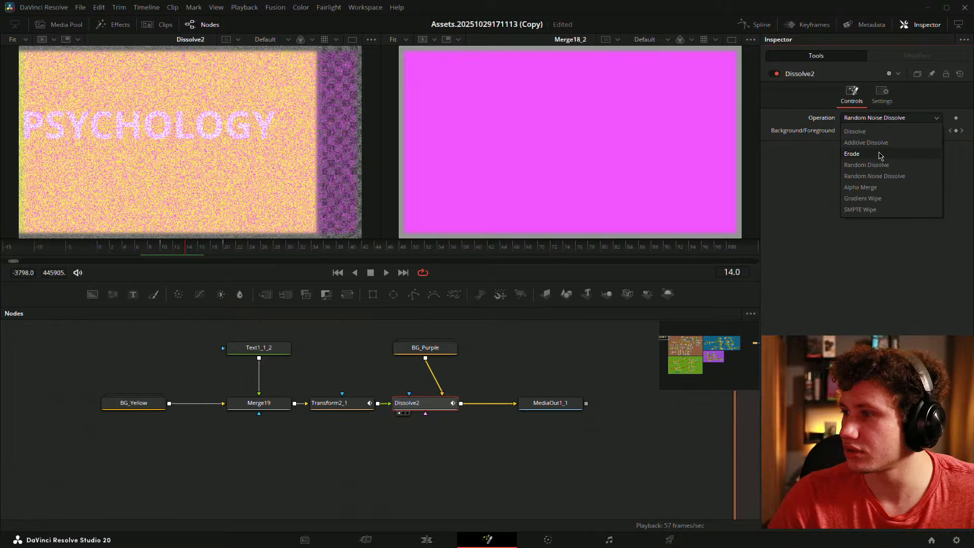
{"action": "left_click", "coordinate": [867, 165]}
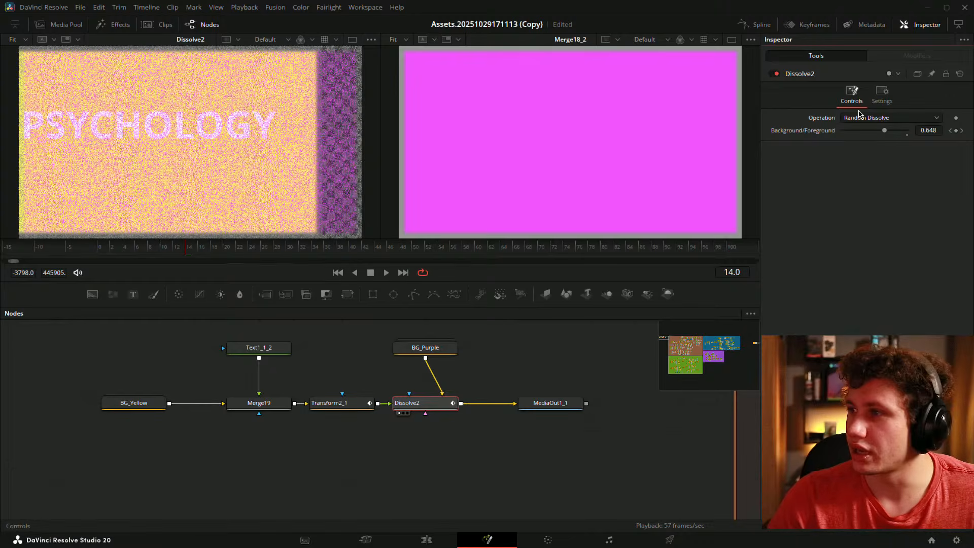
- Switch Dissolve2 to Alpha Merge and preview it from frame 8
{"action": "left_click", "coordinate": [859, 116]}
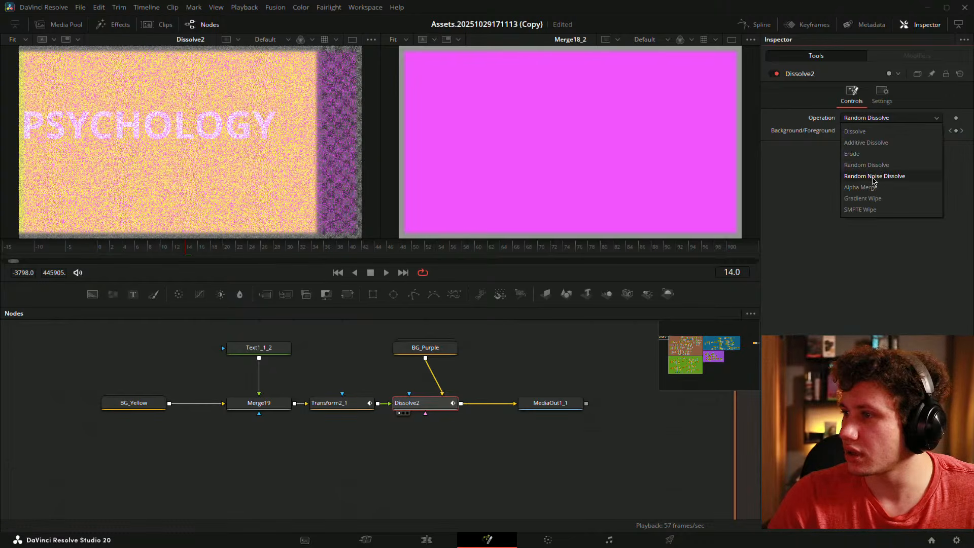
{"action": "left_click", "coordinate": [873, 183]}
{"action": "left_click", "coordinate": [150, 248]}
{"action": "left_click_drag", "start_coordinate": [150, 252], "coordinate": [189, 247]}
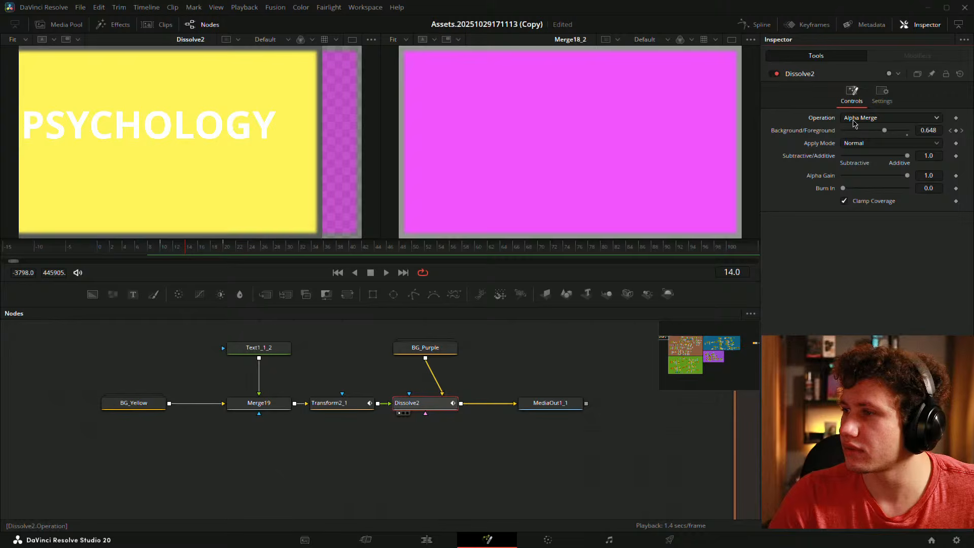
- Try Gradient Wipe with a border on the wipe edge, previewing around frame 14
{"action": "left_click", "coordinate": [866, 118]}
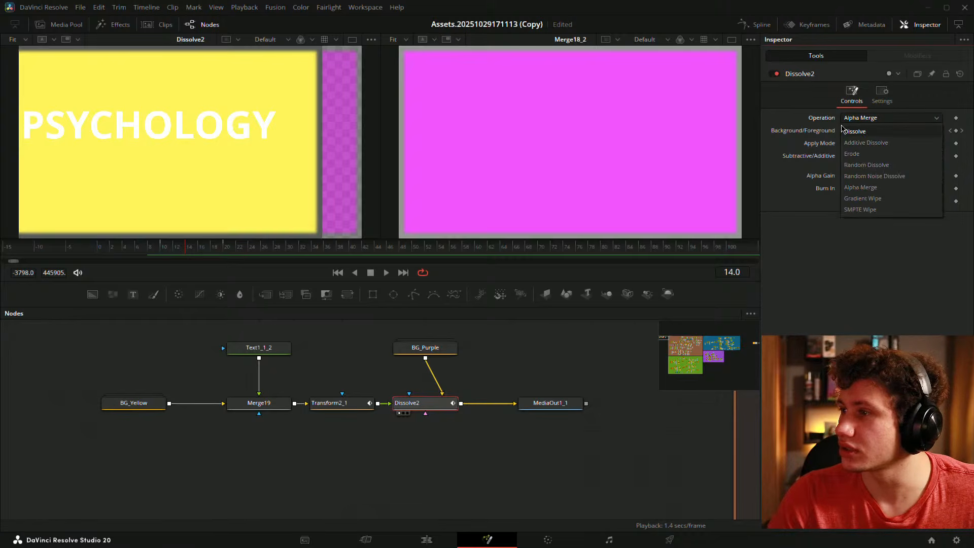
{"action": "left_click", "coordinate": [871, 199]}
{"action": "left_click", "coordinate": [173, 250]}
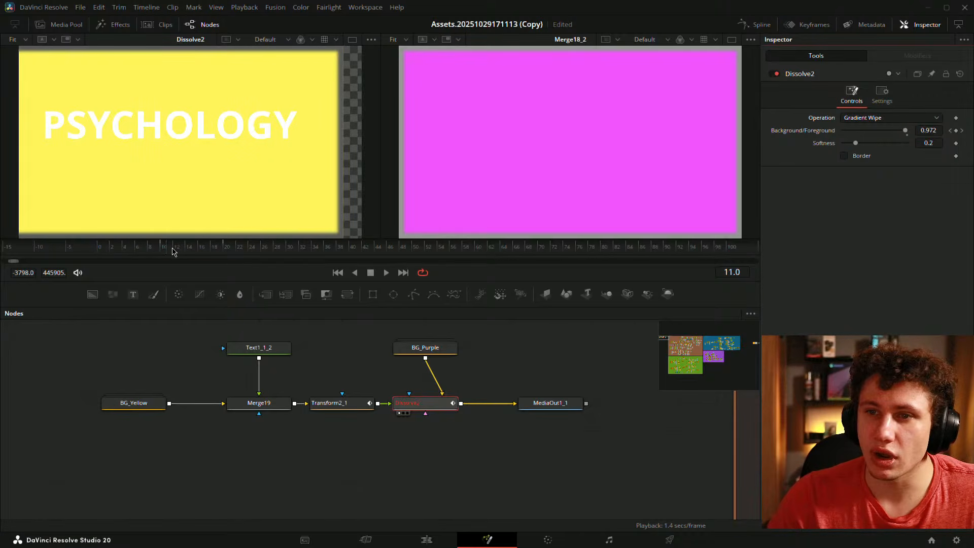
{"action": "key", "text": "space"}
{"action": "key", "text": "space"}
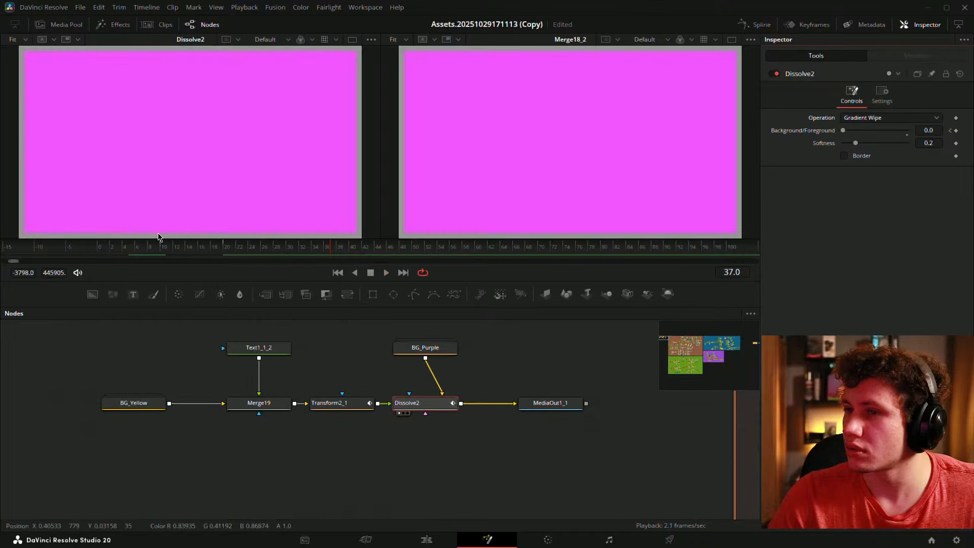
{"action": "left_click_drag", "start_coordinate": [156, 239], "coordinate": [228, 256]}
{"action": "left_click", "coordinate": [180, 252]}
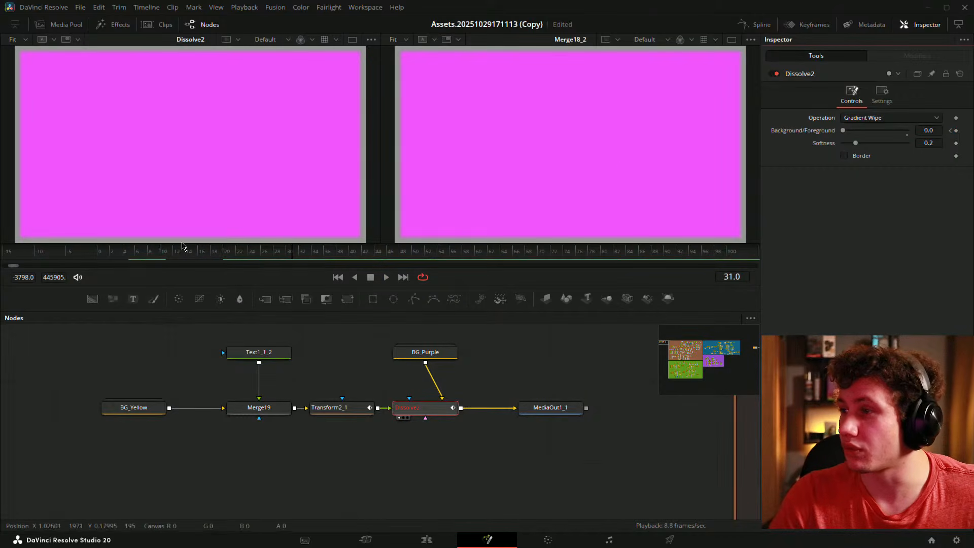
{"action": "left_click", "coordinate": [844, 155]}
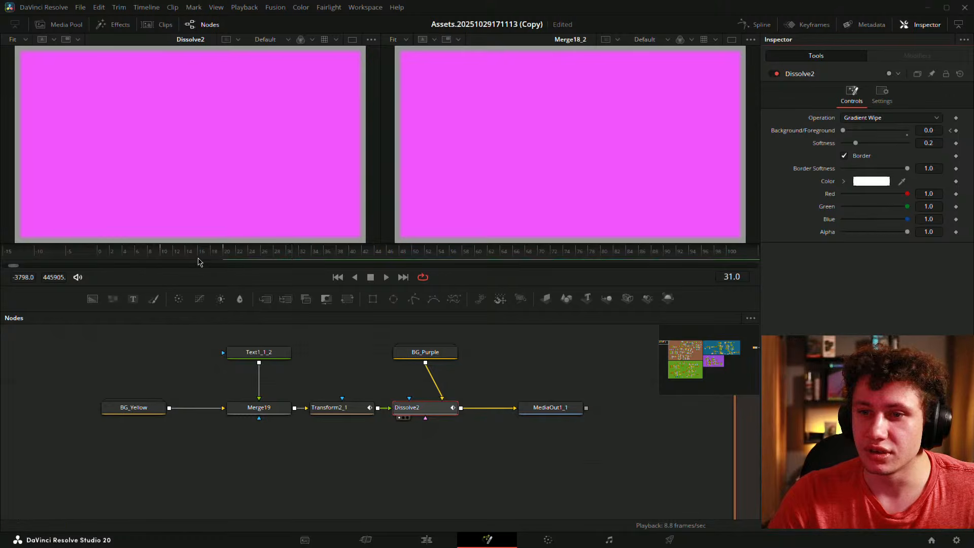
{"action": "mouse_move", "coordinate": [199, 258]}
{"action": "left_mouse_down"}
{"action": "mouse_move", "coordinate": [182, 257]}
{"action": "mouse_move", "coordinate": [192, 260]}
{"action": "left_mouse_up"}
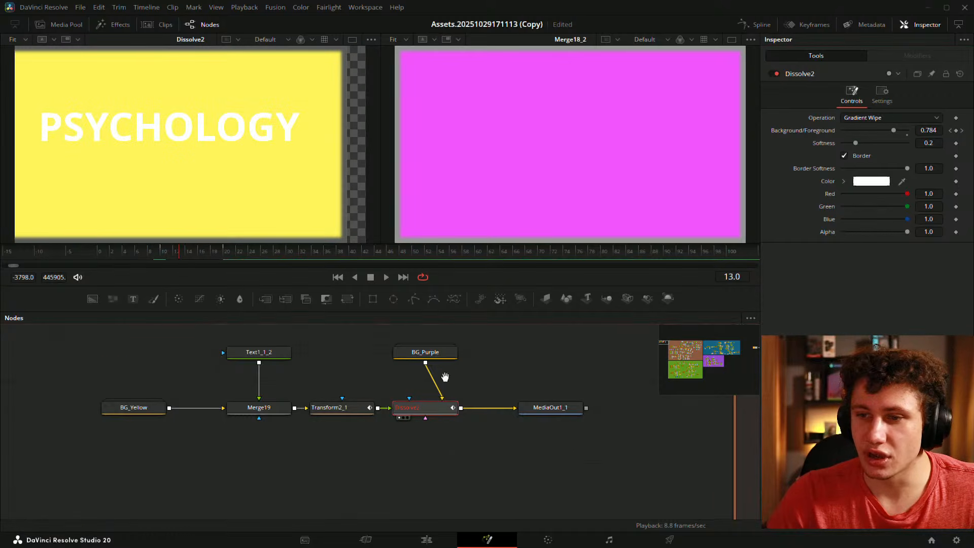
- Wire BG_Purple into Dissolve2's Map input and set the Operation back to plain Dissolve
{"action": "left_click_drag", "start_coordinate": [446, 376], "coordinate": [402, 382]}
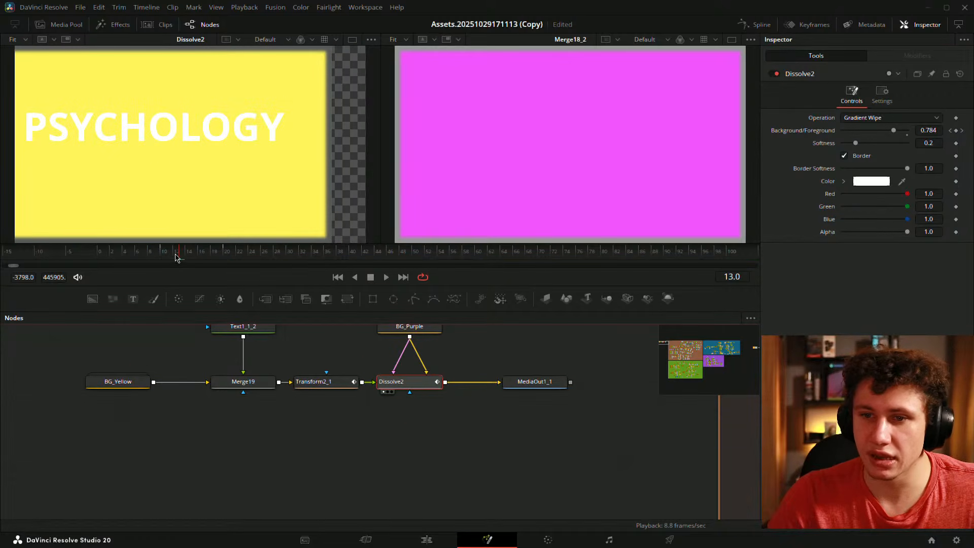
{"action": "mouse_move", "coordinate": [178, 258]}
{"action": "left_mouse_down"}
{"action": "mouse_move", "coordinate": [208, 259]}
{"action": "mouse_move", "coordinate": [193, 259]}
{"action": "left_mouse_up"}
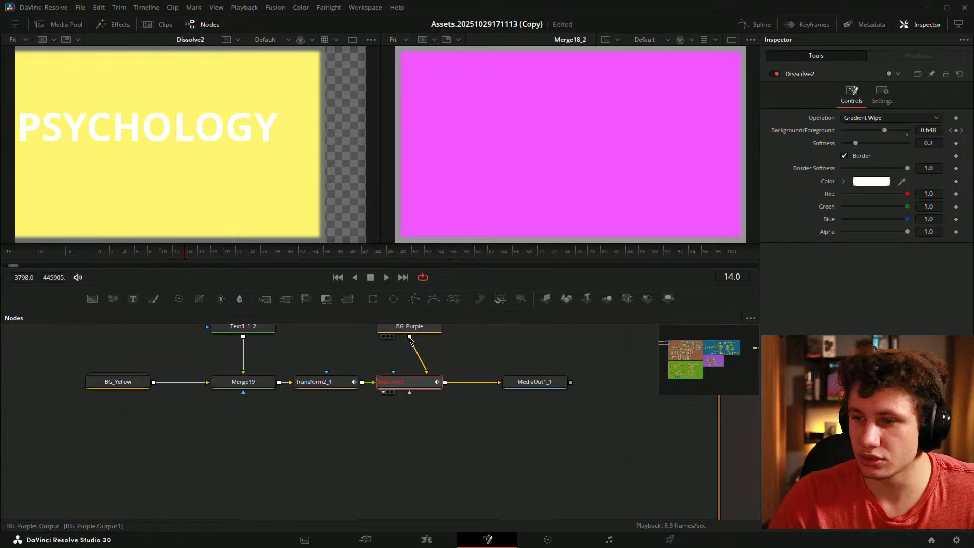
{"action": "left_click_drag", "start_coordinate": [409, 337], "coordinate": [411, 391]}
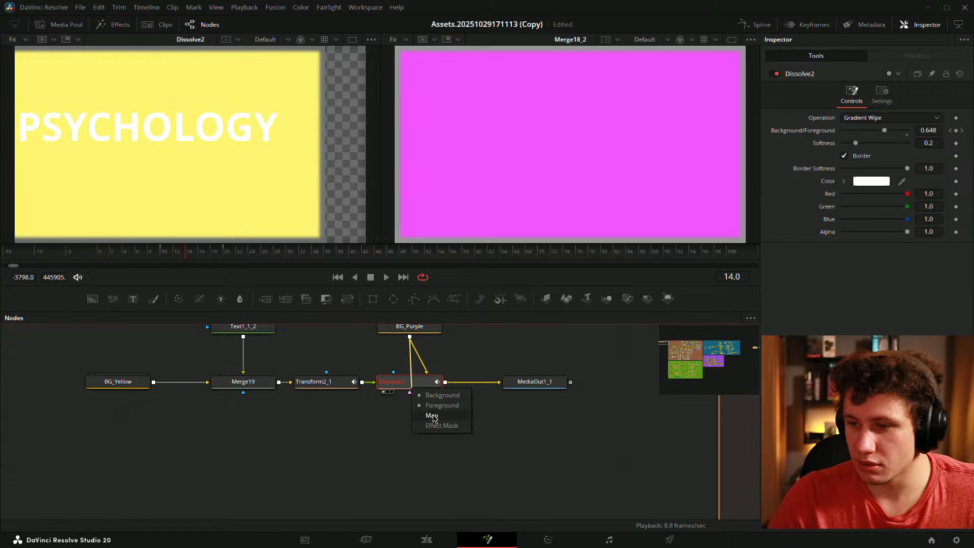
{"action": "left_click", "coordinate": [432, 416]}
{"action": "left_click_drag", "start_coordinate": [478, 360], "coordinate": [498, 384]}
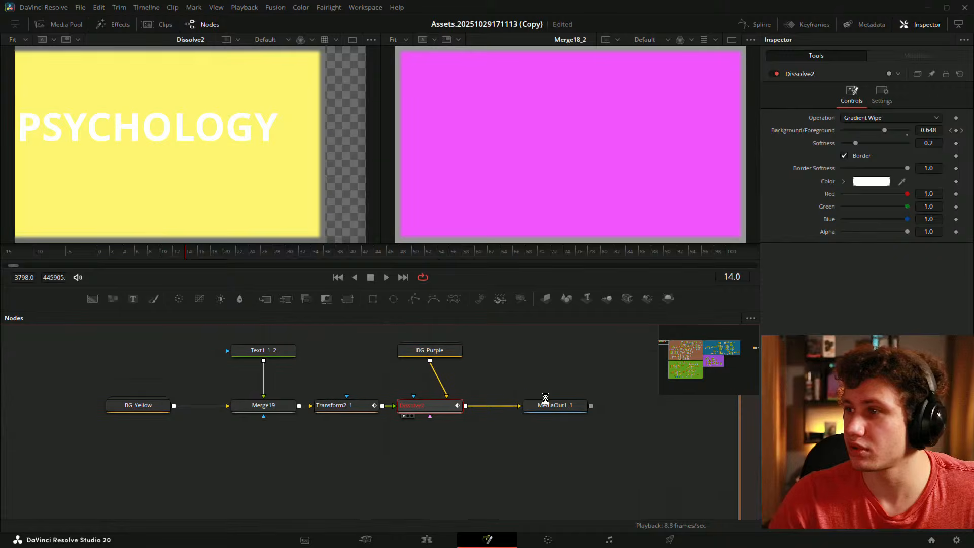
{"action": "left_click", "coordinate": [862, 117]}
{"action": "left_click", "coordinate": [862, 130]}
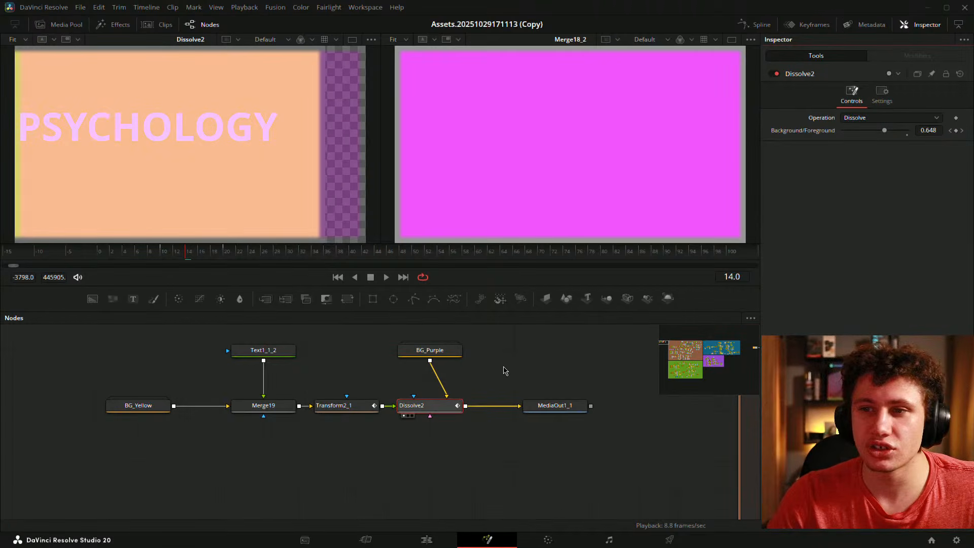
- Play the final dissolve from frame 10 to 21 and show BG_Yellow in the left viewer
{"action": "left_click", "coordinate": [423, 330]}
{"action": "left_click_drag", "start_coordinate": [187, 261], "coordinate": [166, 259]}
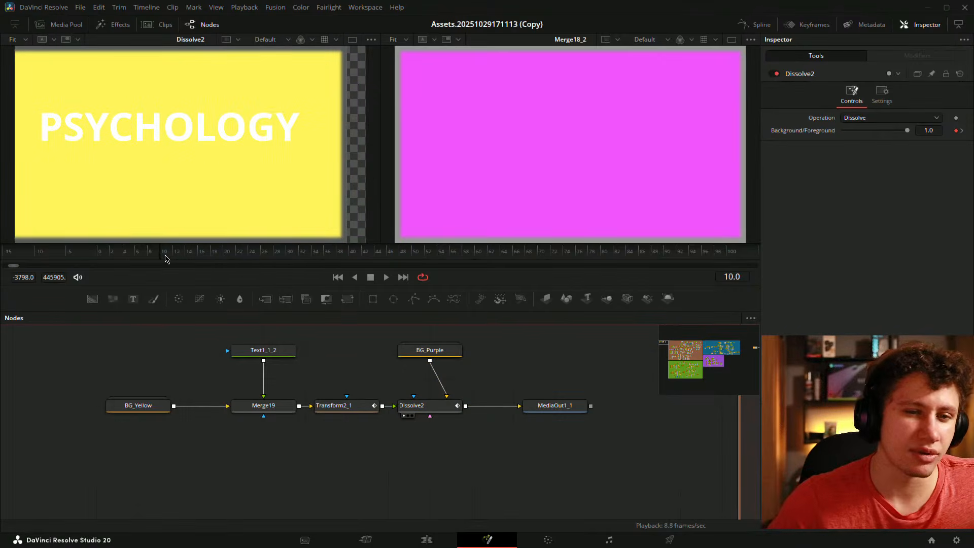
{"action": "key", "text": "space"}
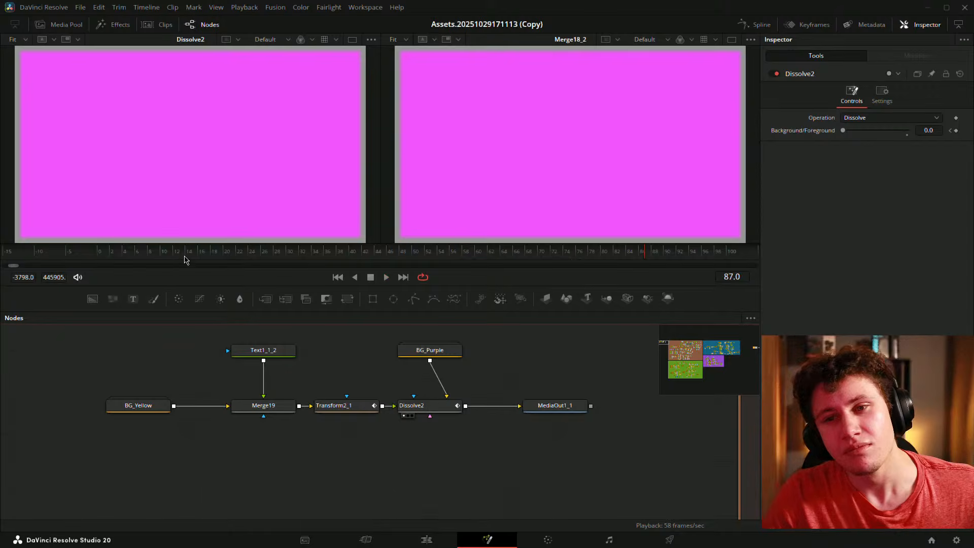
{"action": "left_click_drag", "start_coordinate": [185, 259], "coordinate": [231, 258]}
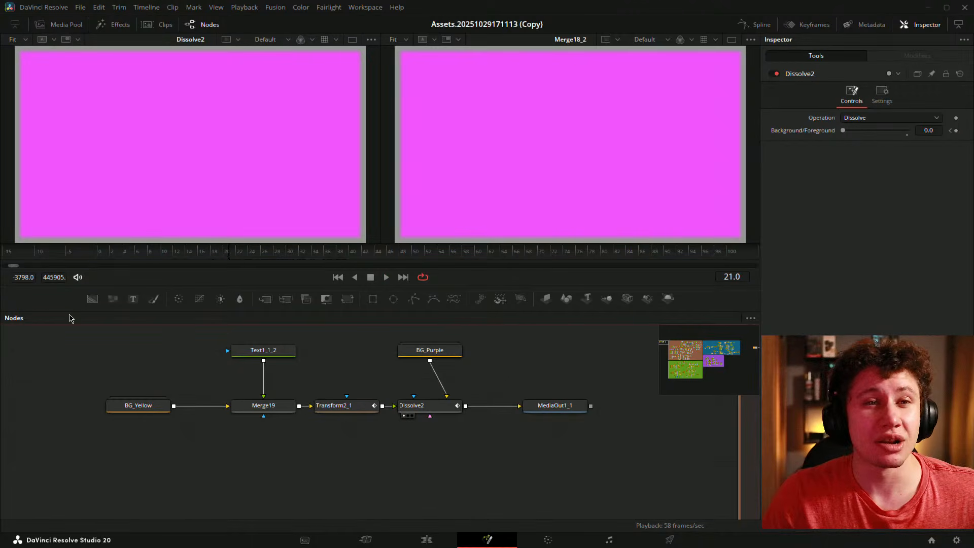
{"action": "left_click_drag", "start_coordinate": [546, 365], "coordinate": [489, 391]}
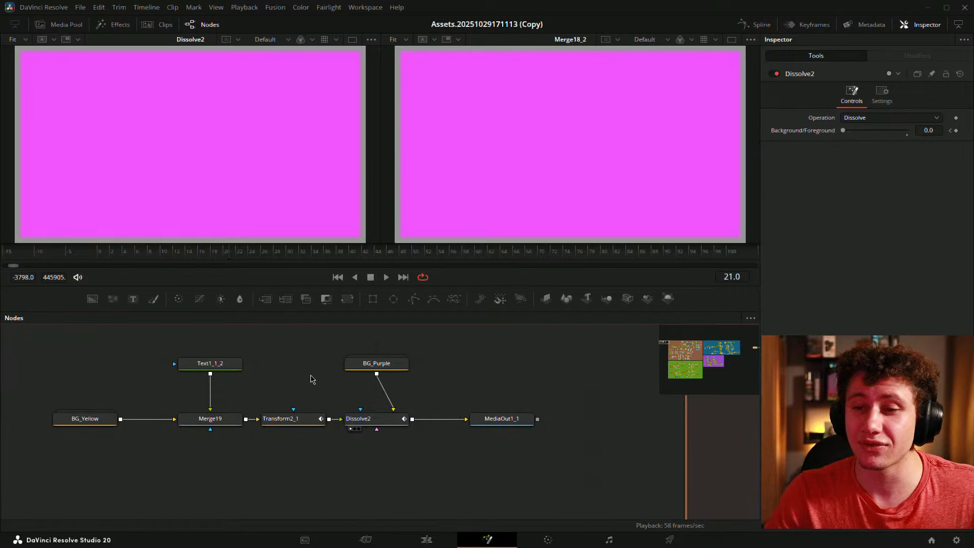
{"action": "key", "text": "1"}
- Load MediaOut1_1 into the viewer, rewind to the comp's start and switch to a single viewer
{"action": "scroll", "coordinate": [522, 414], "scroll_direction": "down", "scroll_amount": 4}
{"action": "left_click_drag", "start_coordinate": [529, 416], "coordinate": [22, 335]}
{"action": "left_click_drag", "start_coordinate": [538, 382], "coordinate": [401, 400]}
{"action": "scroll", "coordinate": [401, 400], "scroll_direction": "down", "scroll_amount": 3}
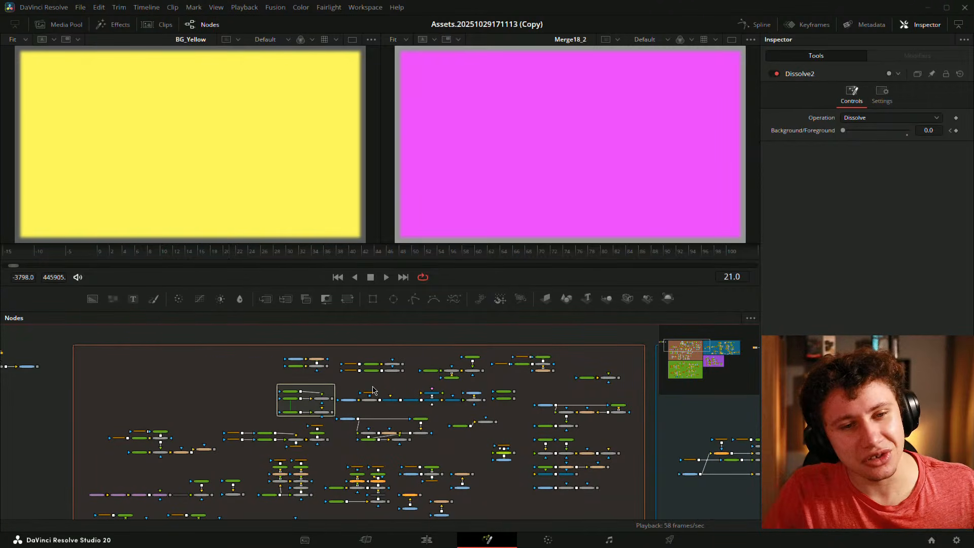
{"action": "left_click_drag", "start_coordinate": [108, 393], "coordinate": [263, 405]}
{"action": "left_click_drag", "start_coordinate": [144, 405], "coordinate": [181, 409]}
{"action": "scroll", "coordinate": [154, 391], "scroll_direction": "up", "scroll_amount": 3}
{"action": "left_click_drag", "start_coordinate": [107, 406], "coordinate": [480, 366]}
{"action": "scroll", "coordinate": [336, 367], "scroll_direction": "up", "scroll_amount": 3}
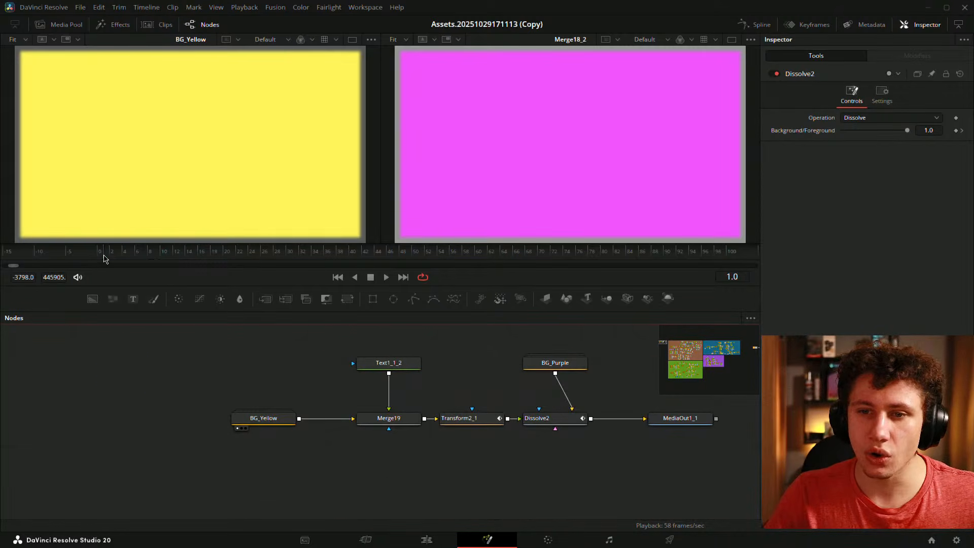
{"action": "left_click_drag", "start_coordinate": [658, 442], "coordinate": [481, 158]}
{"action": "left_click_drag", "start_coordinate": [120, 254], "coordinate": [89, 253]}
{"action": "left_click", "coordinate": [731, 39]}
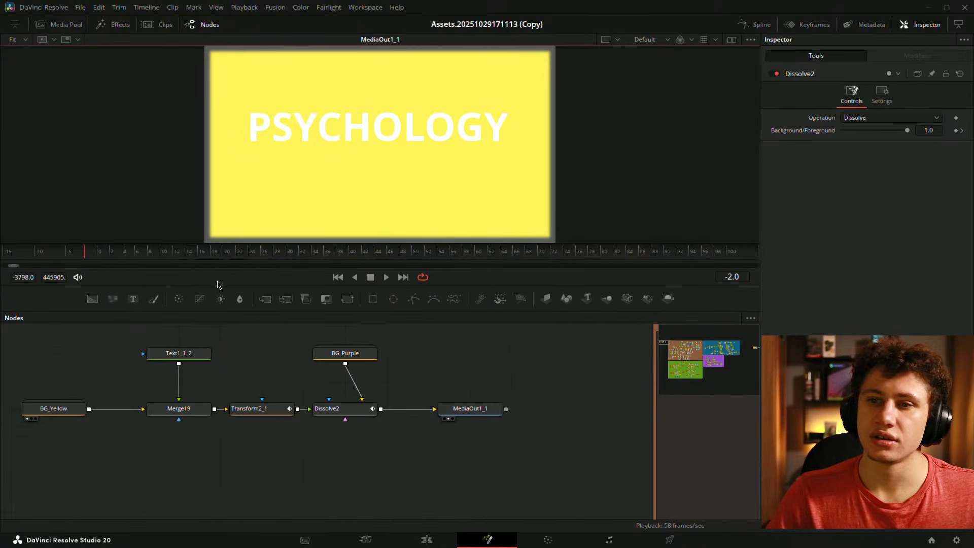
- Play and scrub the slide-and-dissolve transition, checking the card around frame 9 and the purple dissolve
{"action": "key", "text": "space"}
{"action": "left_click", "coordinate": [100, 253]}
{"action": "key", "text": "space"}
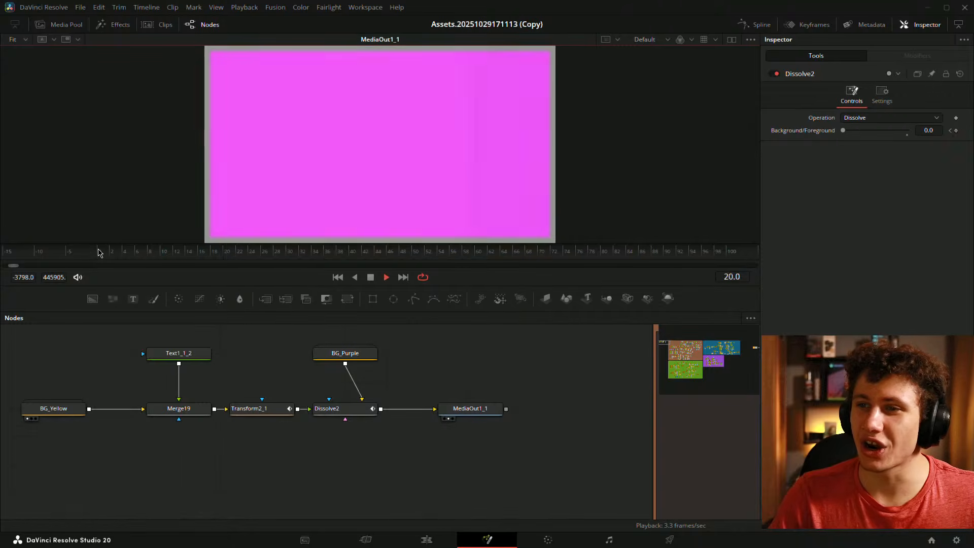
{"action": "mouse_move", "coordinate": [109, 255]}
{"action": "left_mouse_down"}
{"action": "mouse_move", "coordinate": [98, 255]}
{"action": "mouse_move", "coordinate": [250, 257]}
{"action": "mouse_move", "coordinate": [101, 258]}
{"action": "mouse_move", "coordinate": [228, 258]}
{"action": "mouse_move", "coordinate": [113, 262]}
{"action": "mouse_move", "coordinate": [179, 257]}
{"action": "mouse_move", "coordinate": [103, 249]}
{"action": "mouse_move", "coordinate": [178, 239]}
{"action": "mouse_move", "coordinate": [83, 234]}
{"action": "mouse_move", "coordinate": [274, 249]}
{"action": "mouse_move", "coordinate": [94, 244]}
{"action": "left_mouse_up"}
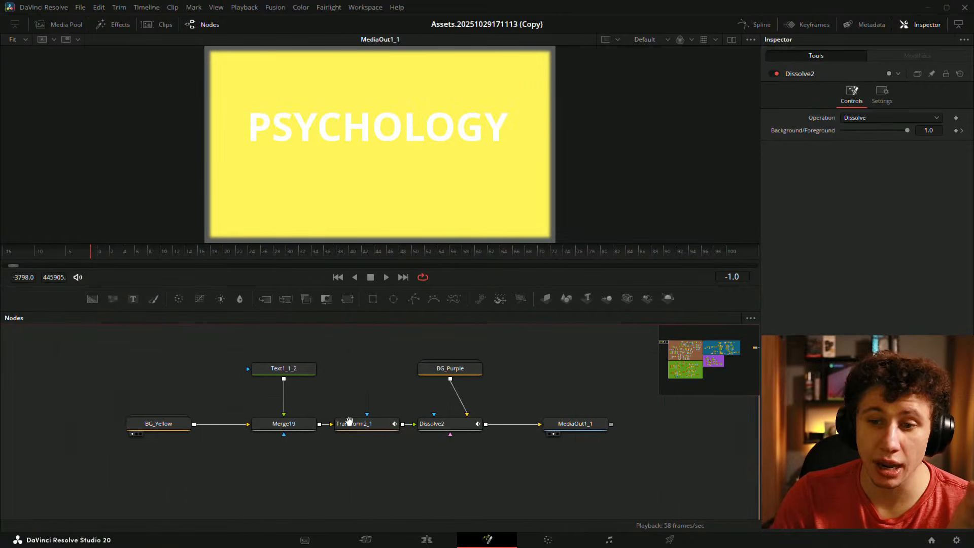
{"action": "left_click_drag", "start_coordinate": [155, 351], "coordinate": [353, 447]}
{"action": "left_click", "coordinate": [434, 415]}
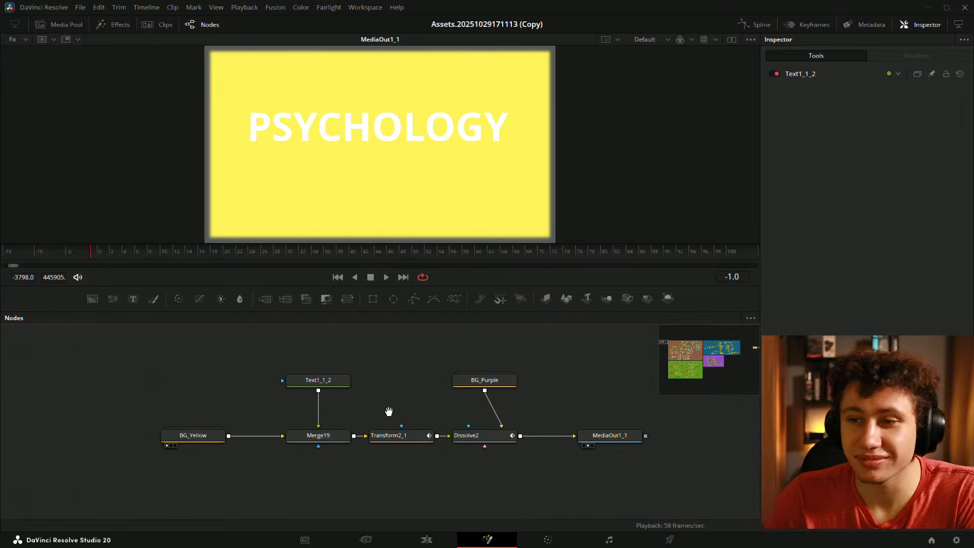
{"action": "left_click_drag", "start_coordinate": [387, 413], "coordinate": [206, 428]}
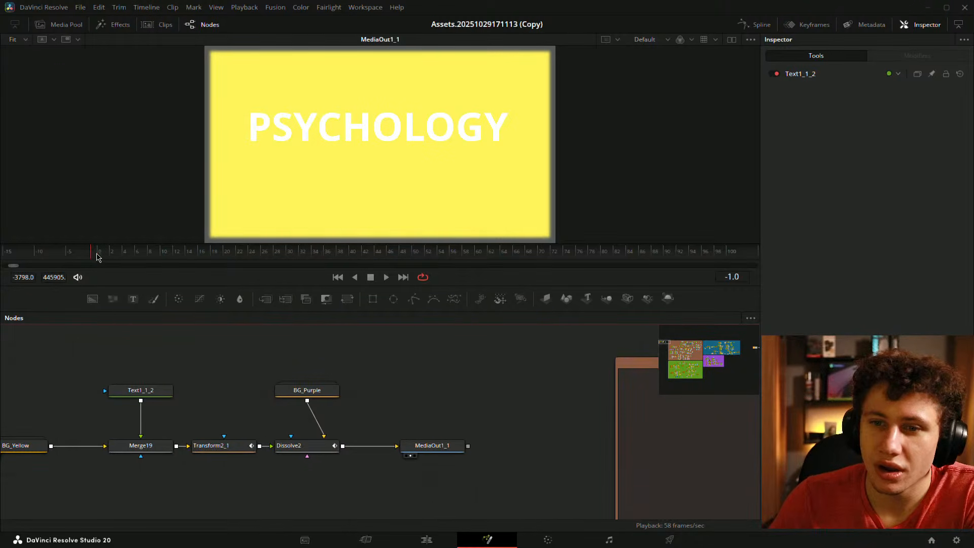
{"action": "left_click", "coordinate": [171, 258]}
{"action": "mouse_move", "coordinate": [171, 259]}
{"action": "left_mouse_down"}
{"action": "mouse_move", "coordinate": [184, 258]}
{"action": "mouse_move", "coordinate": [153, 259]}
{"action": "left_mouse_up"}
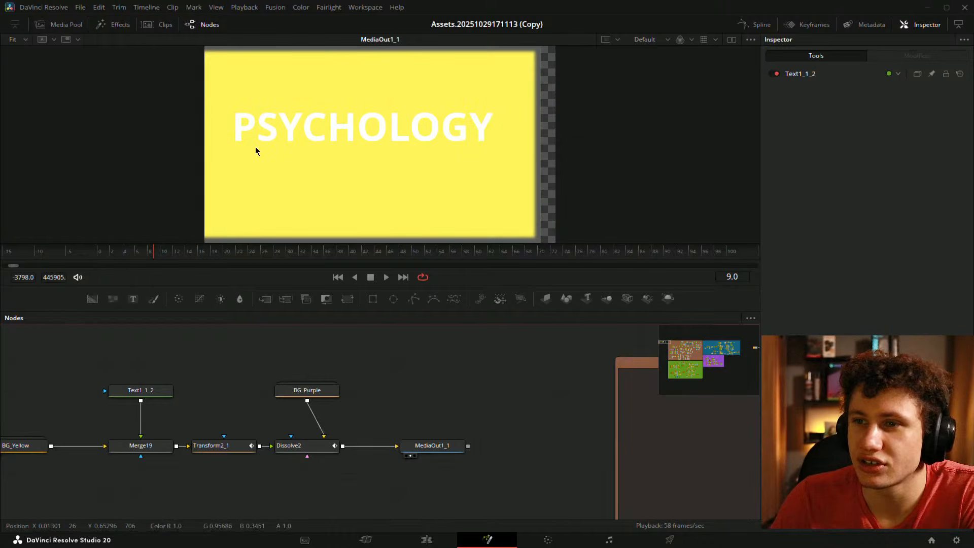
{"action": "left_click_drag", "start_coordinate": [193, 374], "coordinate": [368, 374]}
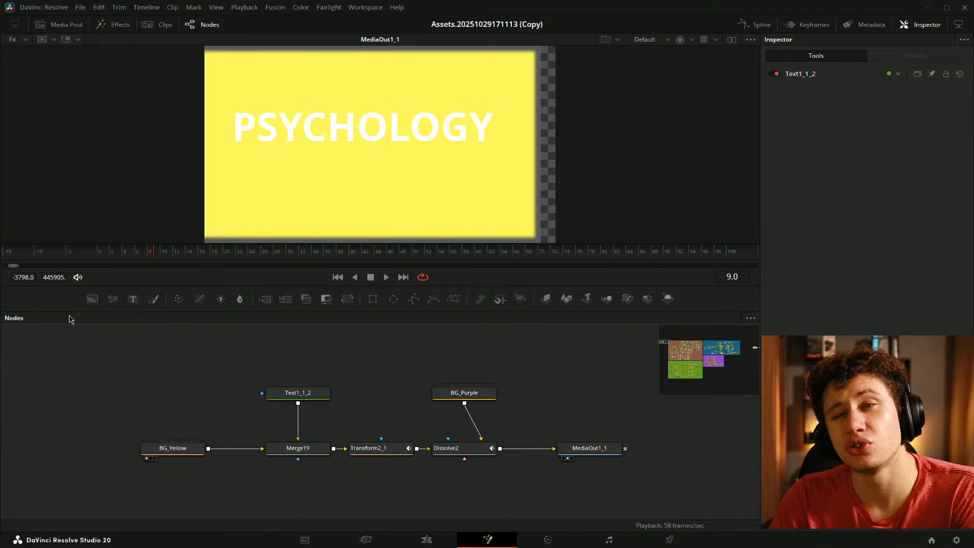
{"action": "mouse_move", "coordinate": [144, 255]}
{"action": "left_mouse_down"}
{"action": "mouse_move", "coordinate": [239, 254]}
{"action": "mouse_move", "coordinate": [157, 258]}
{"action": "left_mouse_up"}
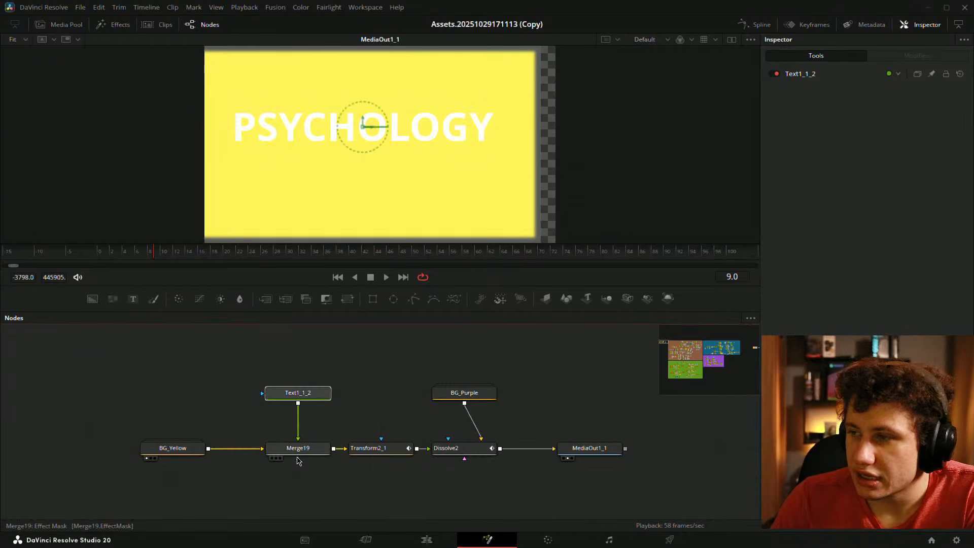
- Pull Text1_1_2 and Merge19 out of the chain and connect BG_Yellow straight into Transform2_1
{"action": "left_click", "coordinate": [298, 449]}
{"action": "left_click_drag", "start_coordinate": [250, 370], "coordinate": [348, 370]}
{"action": "left_click_drag", "start_coordinate": [203, 448], "coordinate": [285, 448]}
{"action": "left_click_drag", "start_coordinate": [359, 411], "coordinate": [189, 422]}
- Check BG_Yellow, Transform2_1 and Dissolve2, then select the detached Text1_1_2 and Merge19 and park them aside
{"action": "left_click", "coordinate": [144, 452]}
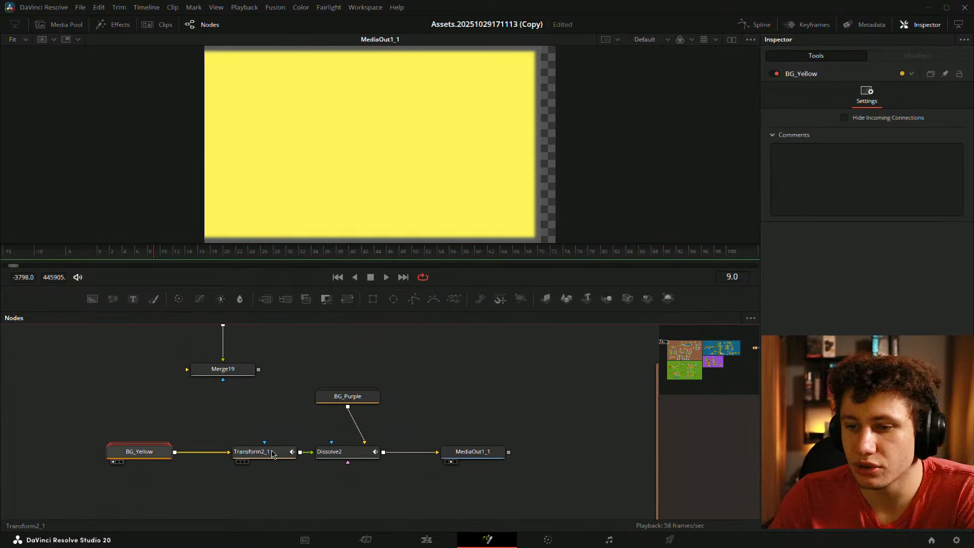
{"action": "left_click", "coordinate": [272, 453]}
{"action": "left_click", "coordinate": [327, 452]}
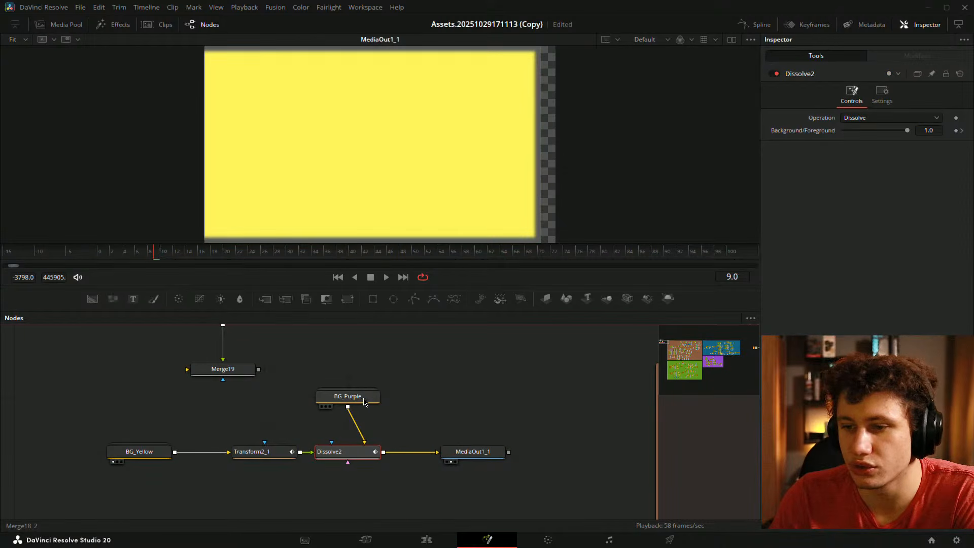
{"action": "left_click_drag", "start_coordinate": [271, 328], "coordinate": [312, 390]}
{"action": "left_click_drag", "start_coordinate": [152, 370], "coordinate": [306, 488]}
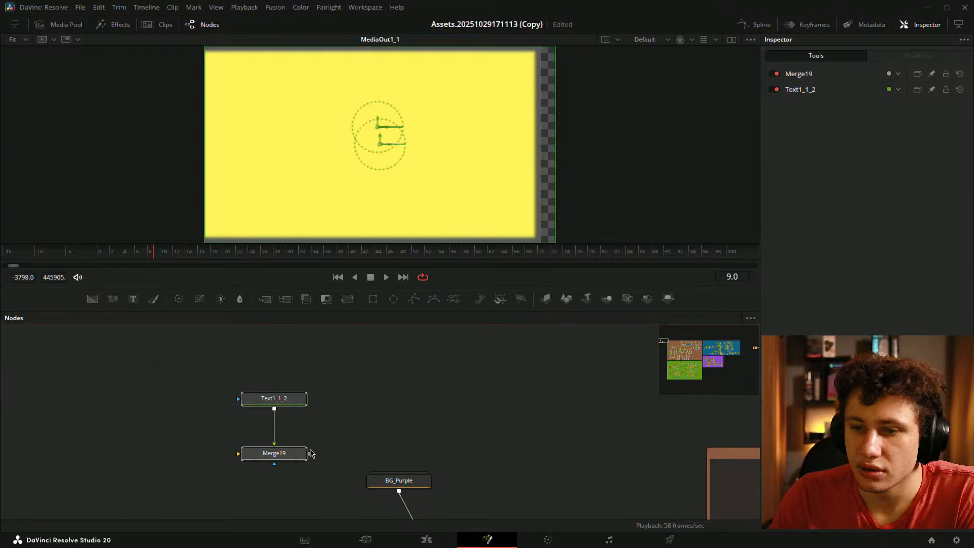
{"action": "left_click_drag", "start_coordinate": [286, 451], "coordinate": [557, 424]}
{"action": "scroll", "coordinate": [390, 382], "scroll_direction": "down", "scroll_amount": 1}
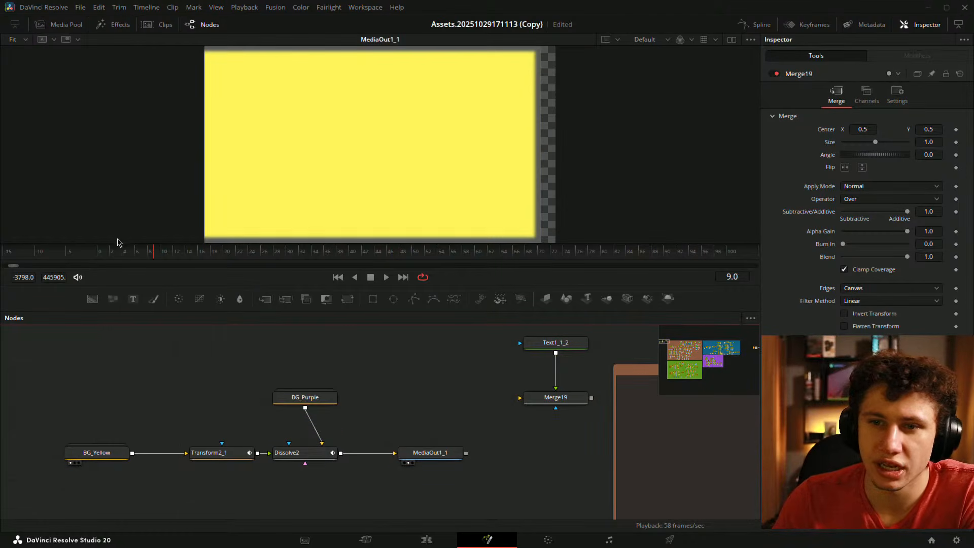
- Play the text-free transition and scrub Dissolve2 to find where it reaches pure purple
{"action": "mouse_move", "coordinate": [98, 254]}
{"action": "left_mouse_down"}
{"action": "mouse_move", "coordinate": [281, 264]}
{"action": "mouse_move", "coordinate": [90, 258]}
{"action": "left_mouse_up"}
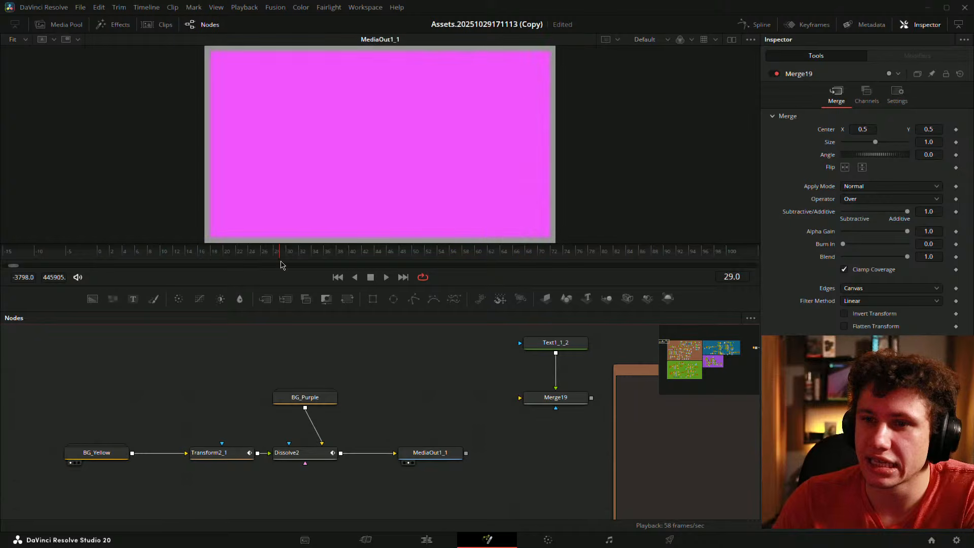
{"action": "left_click", "coordinate": [386, 277]}
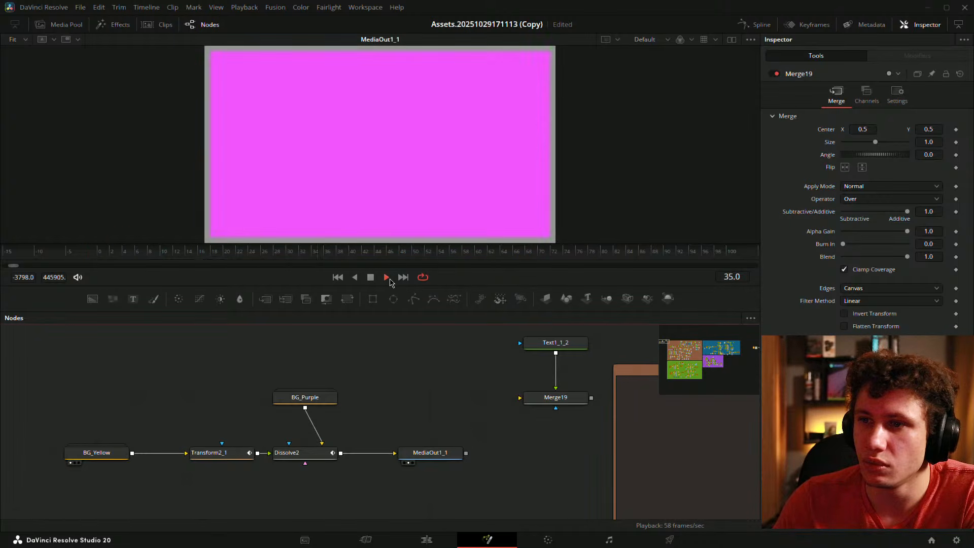
{"action": "left_click_drag", "start_coordinate": [108, 254], "coordinate": [218, 250]}
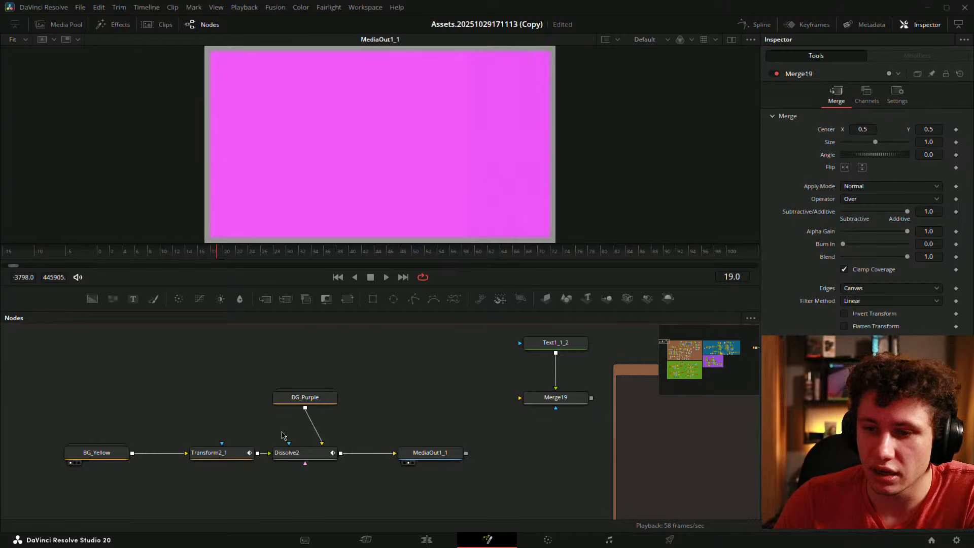
{"action": "left_click", "coordinate": [303, 453]}
{"action": "left_click", "coordinate": [217, 250]}
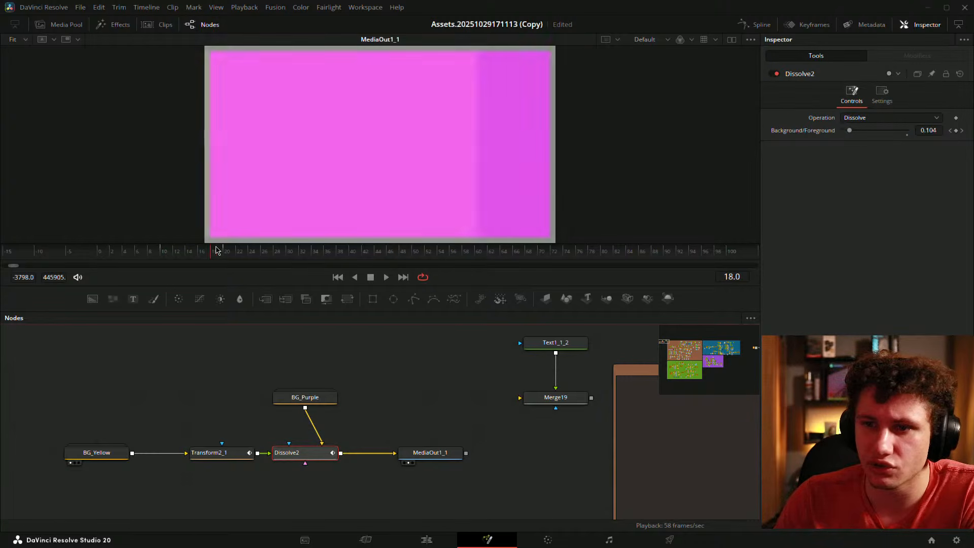
{"action": "left_click_drag", "start_coordinate": [216, 250], "coordinate": [276, 256]}
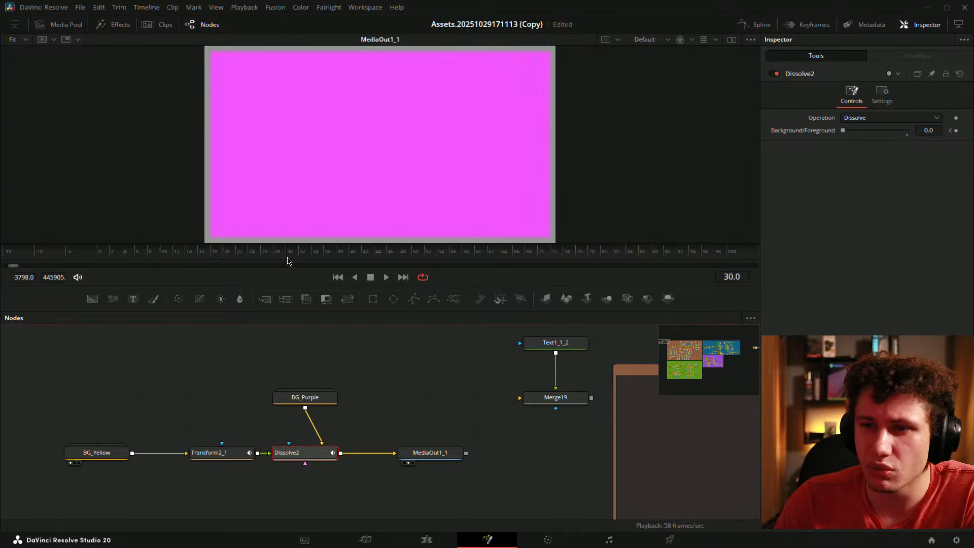
- Open the Keyframes editor, expand Dissolve2's Background/Foreground track, and zoom in on its keyframes
{"action": "left_click", "coordinate": [760, 25]}
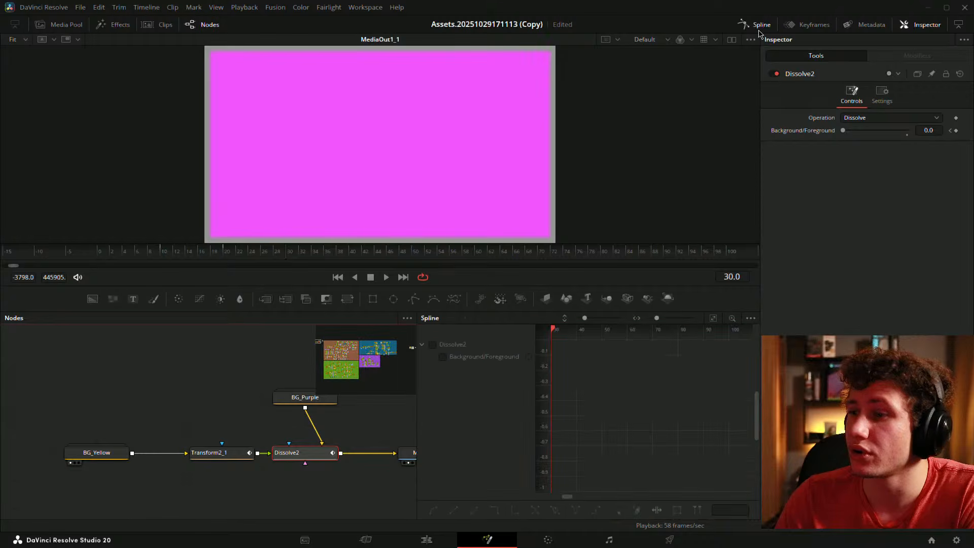
{"action": "left_click", "coordinate": [763, 25]}
{"action": "left_click", "coordinate": [806, 25]}
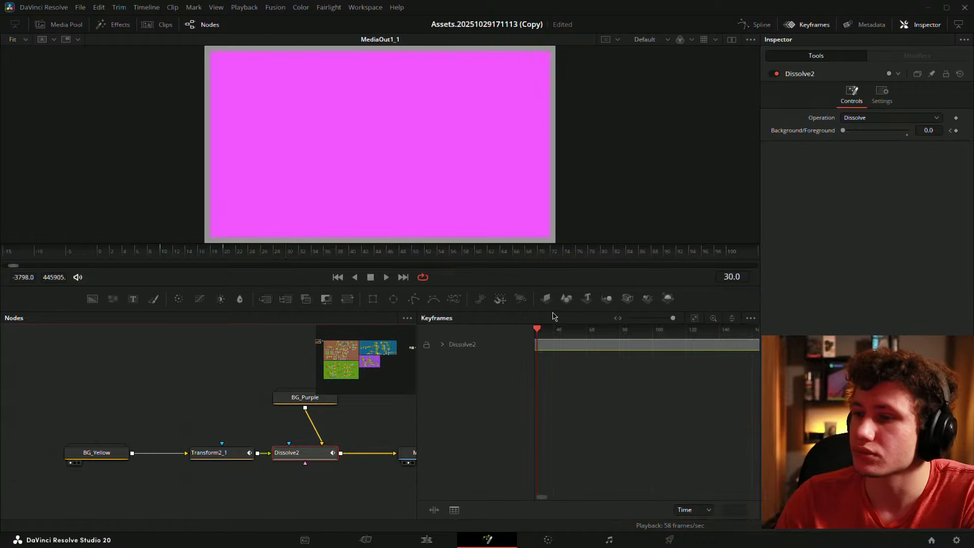
{"action": "left_click", "coordinate": [440, 345]}
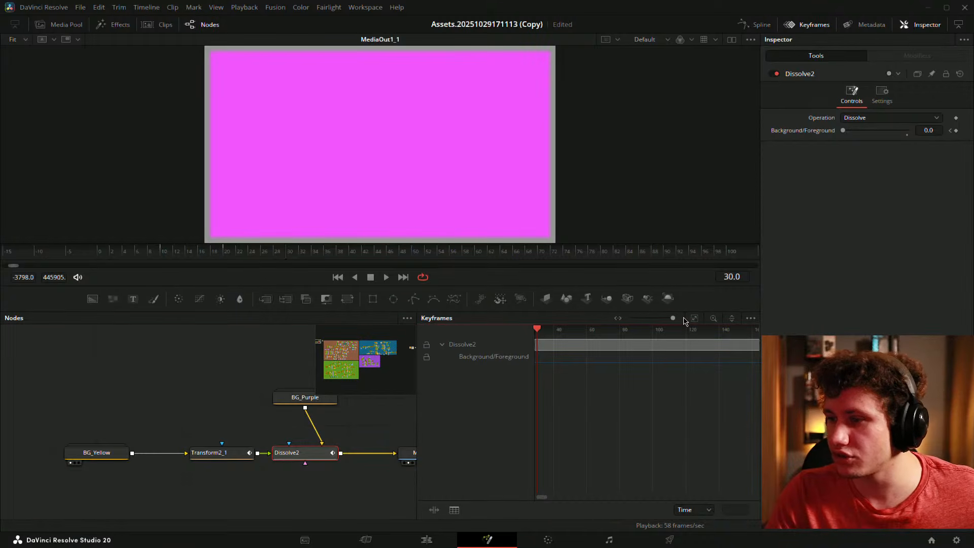
{"action": "left_click", "coordinate": [694, 318]}
{"action": "scroll", "coordinate": [632, 366], "scroll_direction": "up", "scroll_amount": 10}
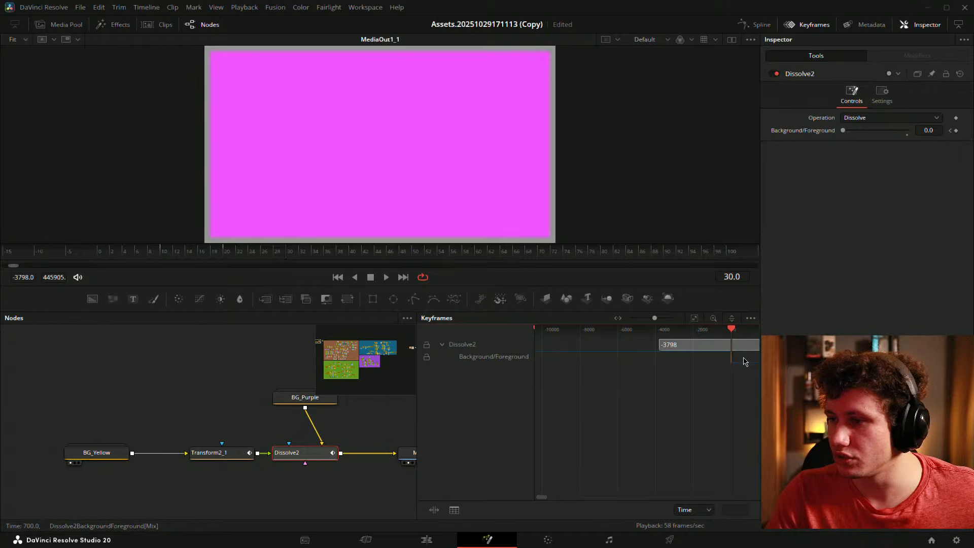
{"action": "scroll", "coordinate": [626, 365], "scroll_direction": "up", "scroll_amount": 6}
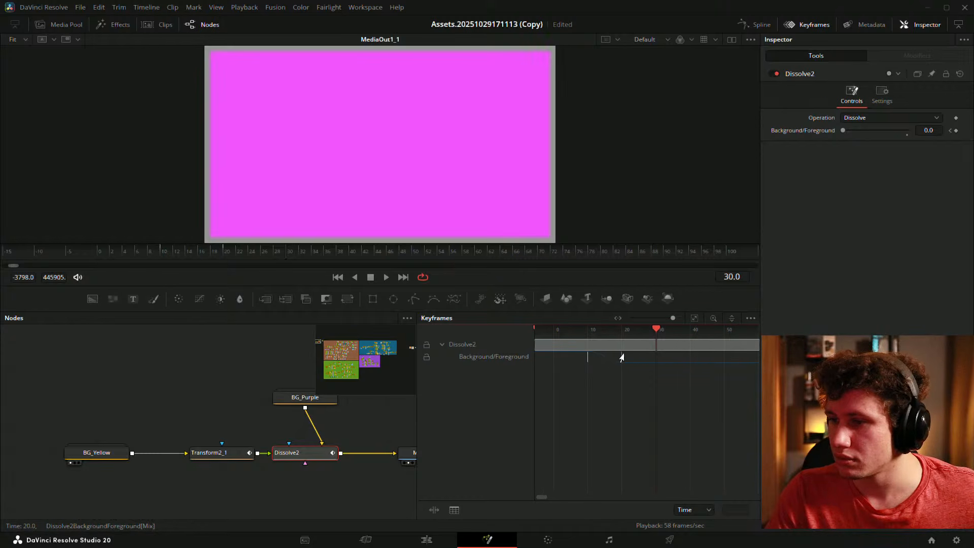
- Select Dissolve2's end keyframe at frame 30 and play back the original transition
{"action": "left_click", "coordinate": [657, 359]}
{"action": "left_click_drag", "start_coordinate": [142, 253], "coordinate": [133, 253]}
{"action": "key", "text": "space"}
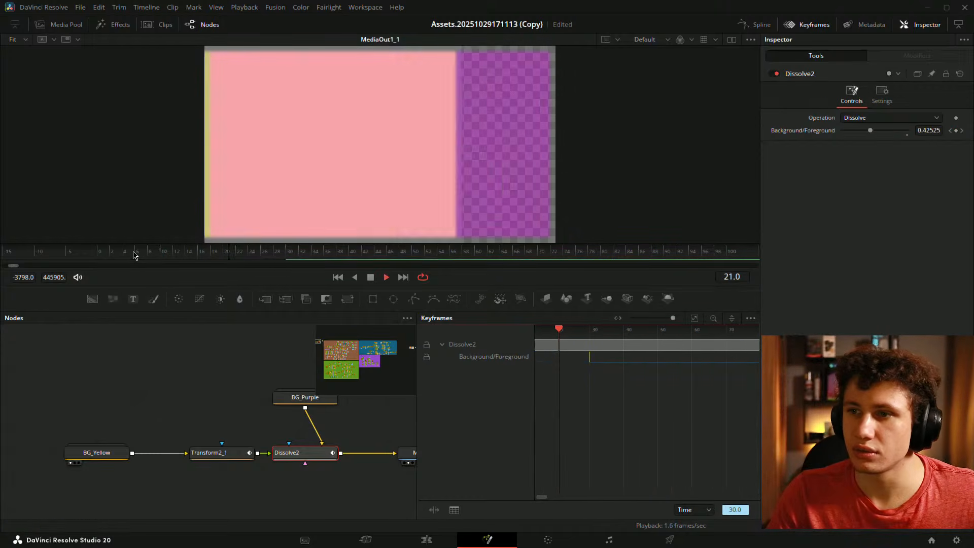
{"action": "key", "text": "space"}
{"action": "left_click", "coordinate": [118, 252]}
{"action": "key", "text": "space"}
- Move the dissolve's end keyframe to frame 25 and play the retimed dissolve from frame 4
{"action": "key", "text": "space"}
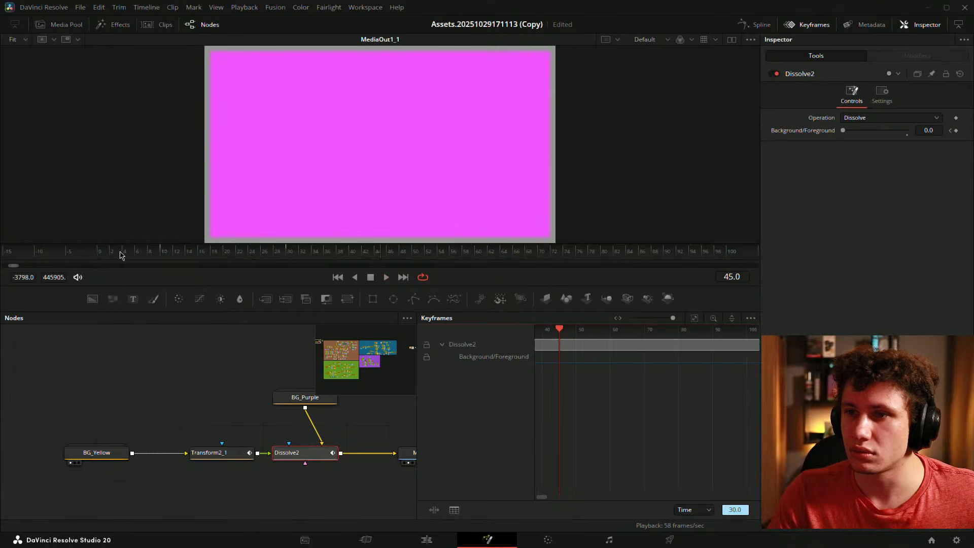
{"action": "left_click_drag", "start_coordinate": [210, 253], "coordinate": [260, 262]}
{"action": "mouse_move", "coordinate": [576, 357]}
{"action": "left_mouse_down"}
{"action": "mouse_move", "coordinate": [587, 360]}
{"action": "mouse_move", "coordinate": [559, 358]}
{"action": "left_mouse_up"}
{"action": "left_click", "coordinate": [124, 255]}
{"action": "key", "text": "space"}
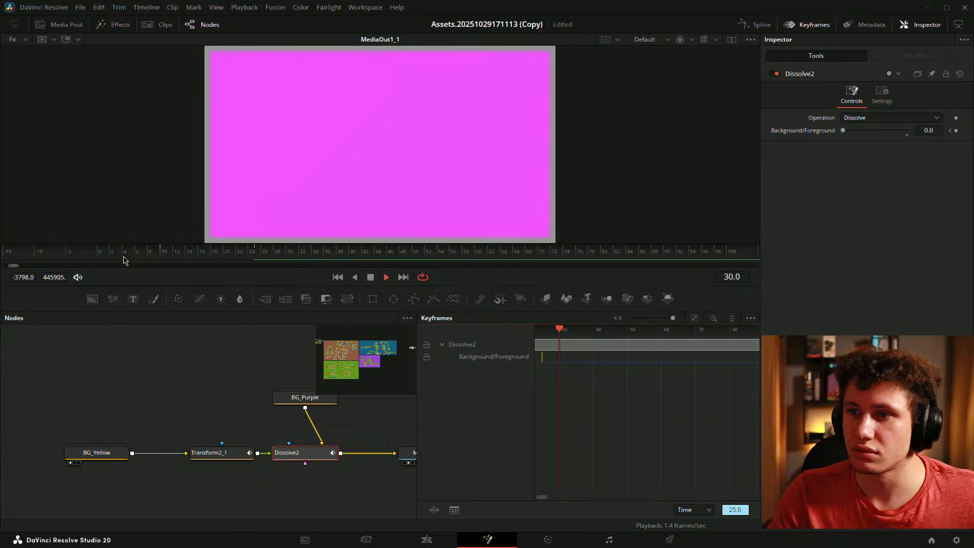
{"action": "key", "text": "space"}
{"action": "left_click_drag", "start_coordinate": [164, 255], "coordinate": [142, 255]}
{"action": "key", "text": "space"}
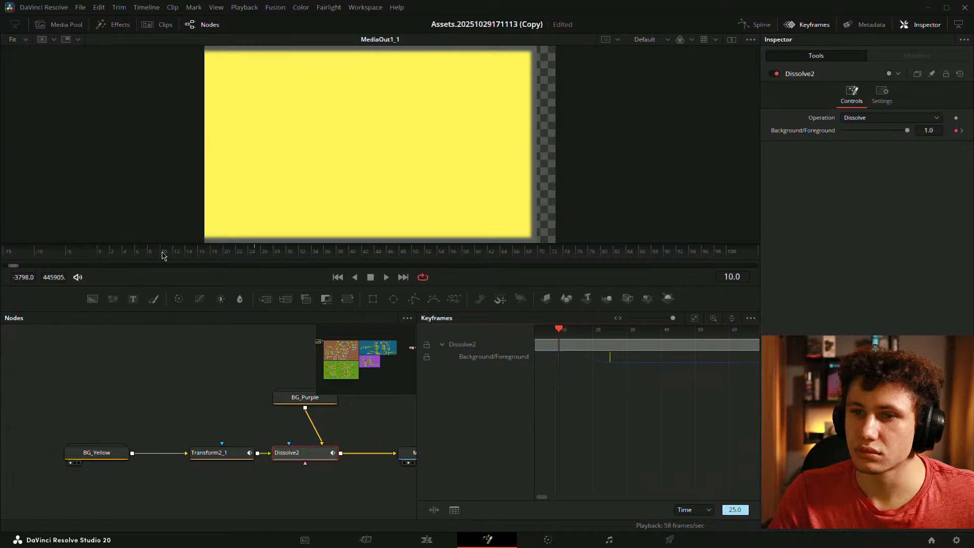
- Replay the retimed transition from the start of the comp twice
{"action": "left_click_drag", "start_coordinate": [165, 253], "coordinate": [87, 256]}
{"action": "key", "text": "space"}
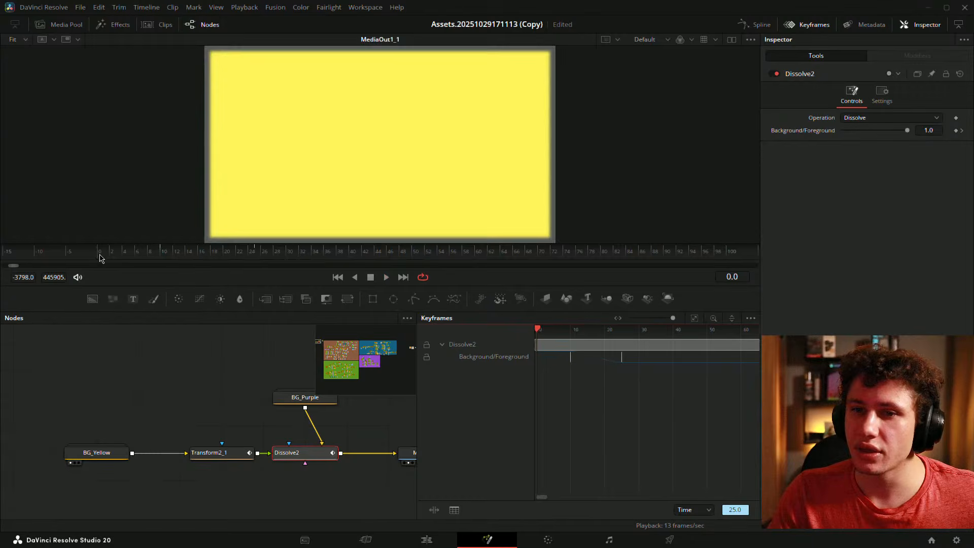
{"action": "key", "text": "space"}
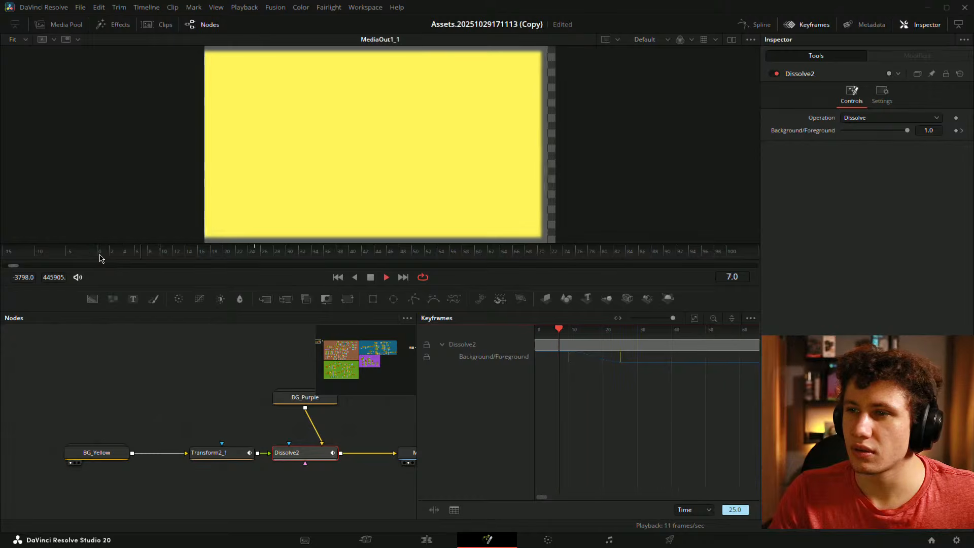
{"action": "key", "text": "space"}
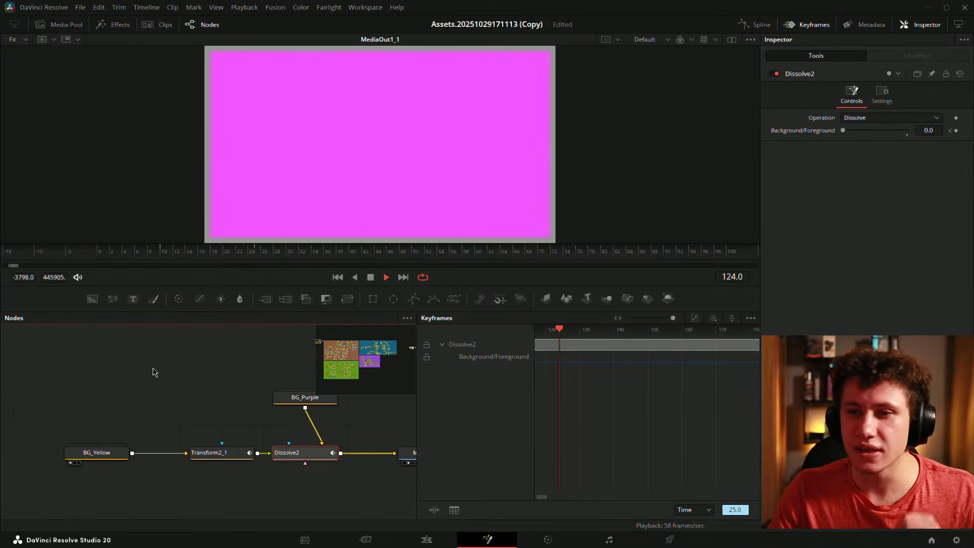
{"action": "key", "text": "space"}
- With the playhead at frame 19, move the dissolve's end keyframe to frame 20
{"action": "left_click_drag", "start_coordinate": [562, 382], "coordinate": [735, 388]}
{"action": "scroll", "coordinate": [637, 370], "scroll_direction": "down", "scroll_amount": 5}
{"action": "left_click_drag", "start_coordinate": [604, 369], "coordinate": [637, 361]}
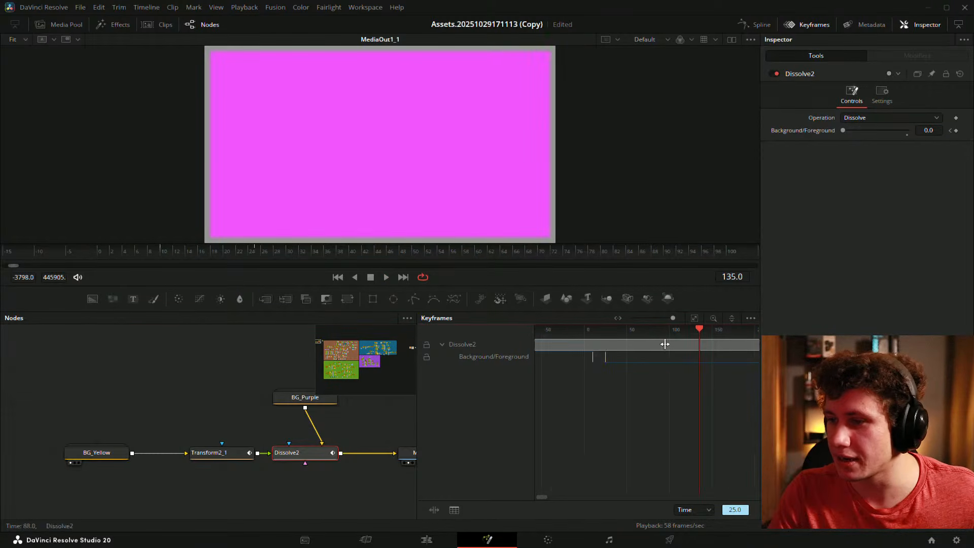
{"action": "left_click_drag", "start_coordinate": [700, 332], "coordinate": [756, 370]}
{"action": "scroll", "coordinate": [597, 343], "scroll_direction": "up", "scroll_amount": 5}
{"action": "scroll", "coordinate": [660, 365], "scroll_direction": "up", "scroll_amount": 3}
{"action": "left_click_drag", "start_coordinate": [639, 357], "coordinate": [592, 357]}
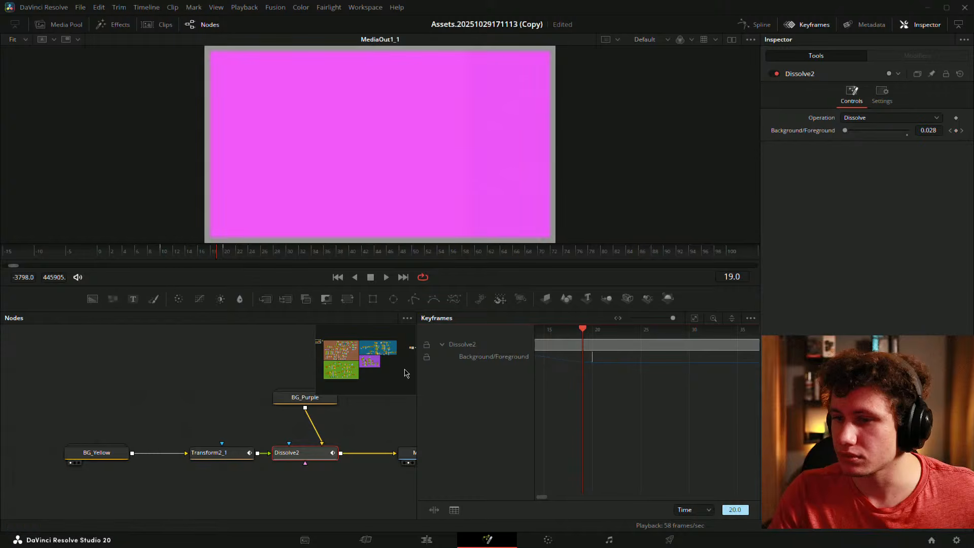
- Deselect Dissolve2 and pan the node graph to show MediaOut1_1 and the detached Merge19
{"action": "left_click", "coordinate": [173, 374]}
{"action": "left_click_drag", "start_coordinate": [174, 371], "coordinate": [83, 382]}
{"action": "left_click_drag", "start_coordinate": [237, 407], "coordinate": [178, 413]}
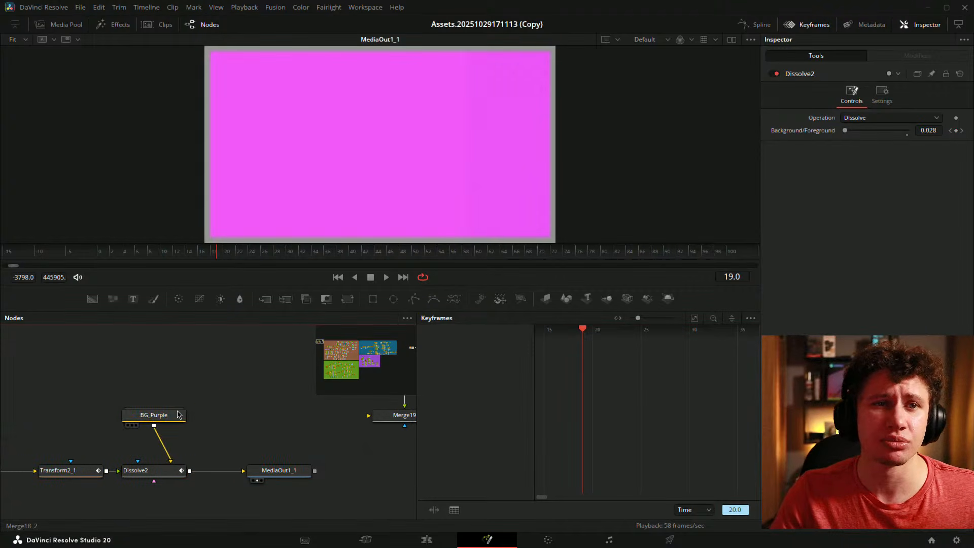
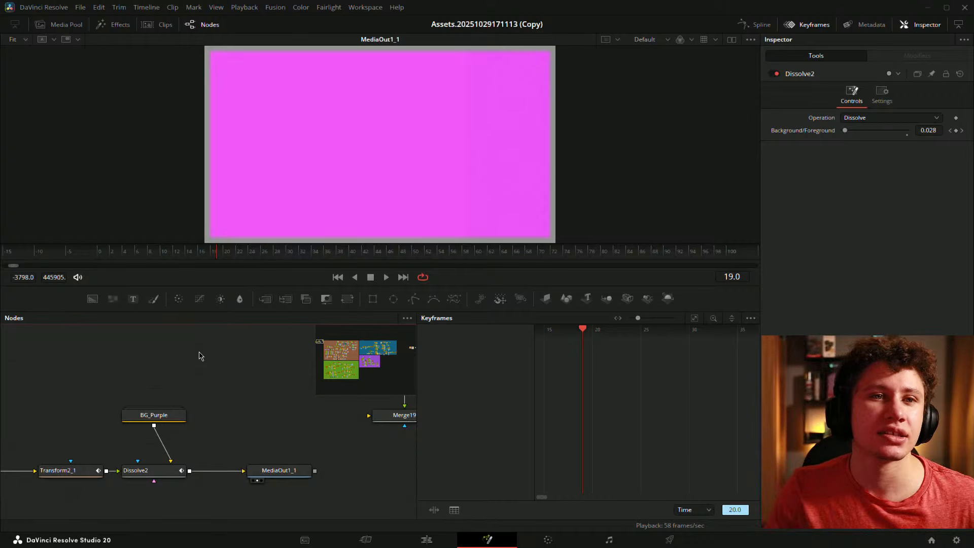
- Pan the node graph to BG_Yellow and select Transform2_1
{"action": "left_click_drag", "start_coordinate": [204, 385], "coordinate": [228, 367]}
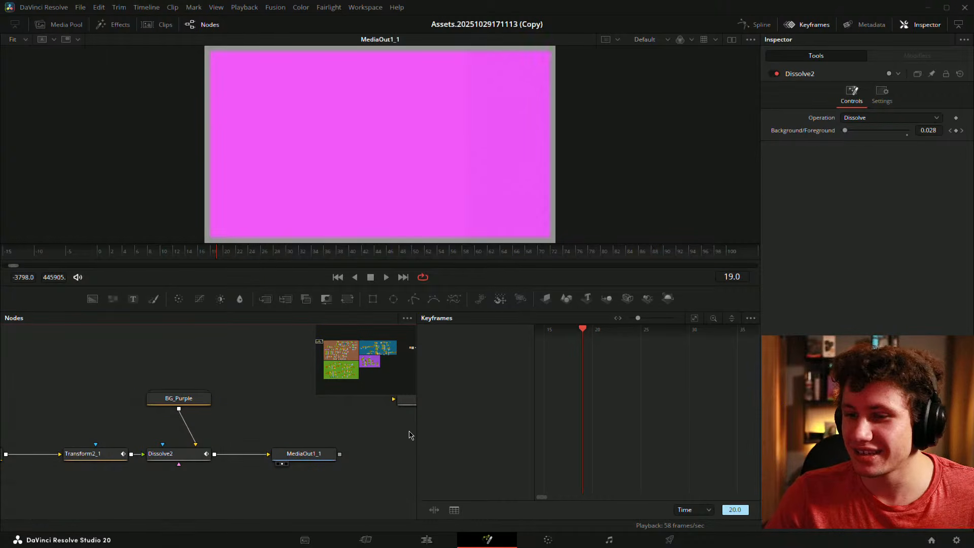
{"action": "left_click_drag", "start_coordinate": [358, 435], "coordinate": [459, 416]}
{"action": "left_click_drag", "start_coordinate": [310, 414], "coordinate": [303, 440]}
{"action": "left_click", "coordinate": [191, 462]}
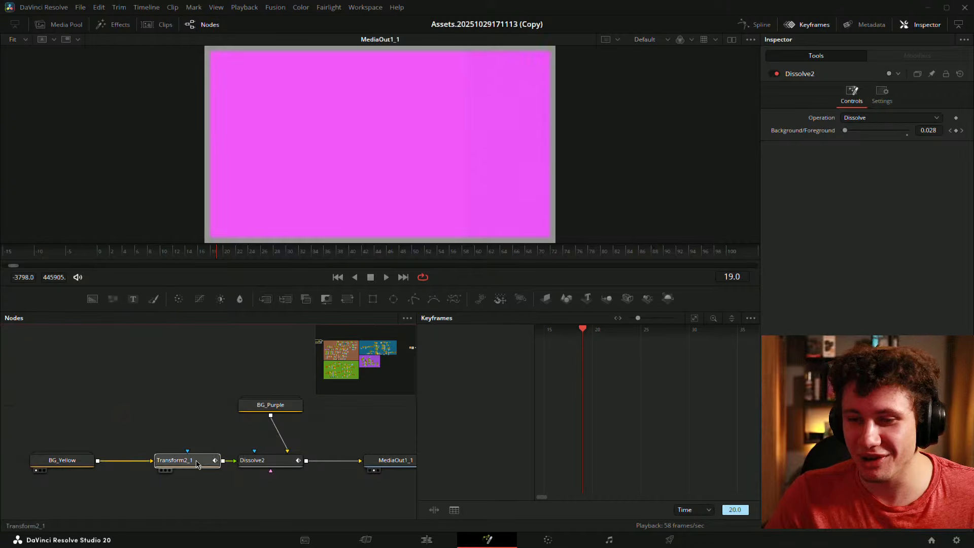
- Show Transform2_1's Center displacement curve in the Spline editor instead of Keyframes
{"action": "left_click", "coordinate": [694, 319]}
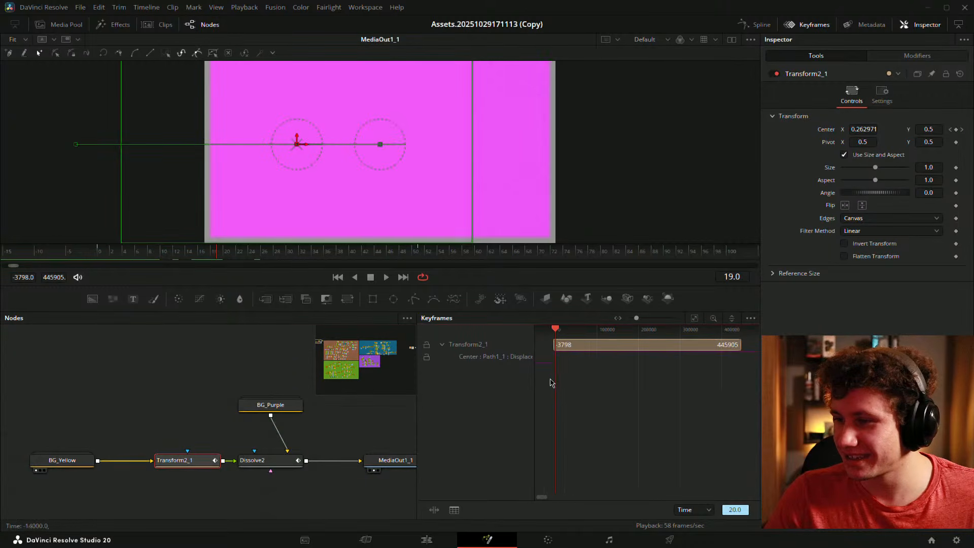
{"action": "scroll", "coordinate": [555, 361], "scroll_direction": "up", "scroll_amount": 5}
{"action": "scroll", "coordinate": [555, 358], "scroll_direction": "up", "scroll_amount": 5}
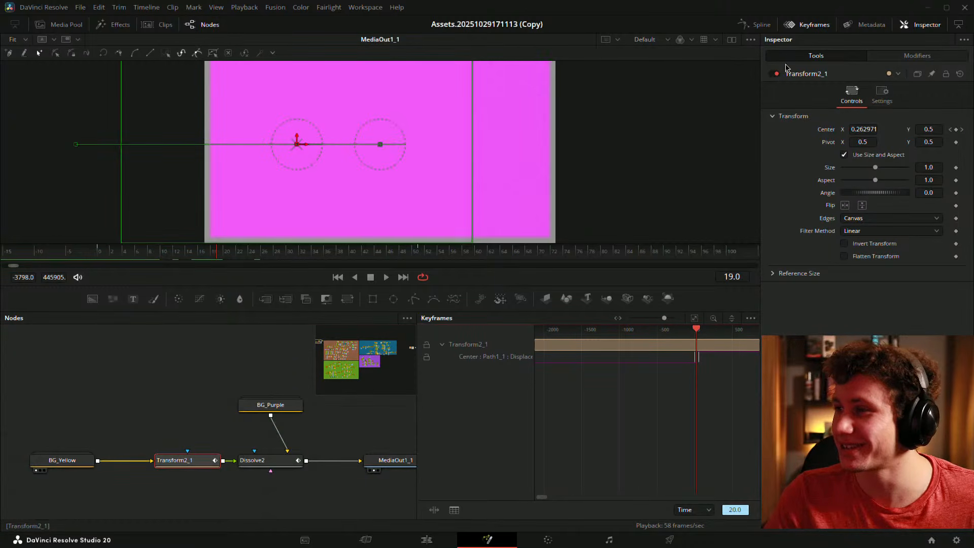
{"action": "left_click", "coordinate": [807, 24]}
{"action": "left_click", "coordinate": [756, 25]}
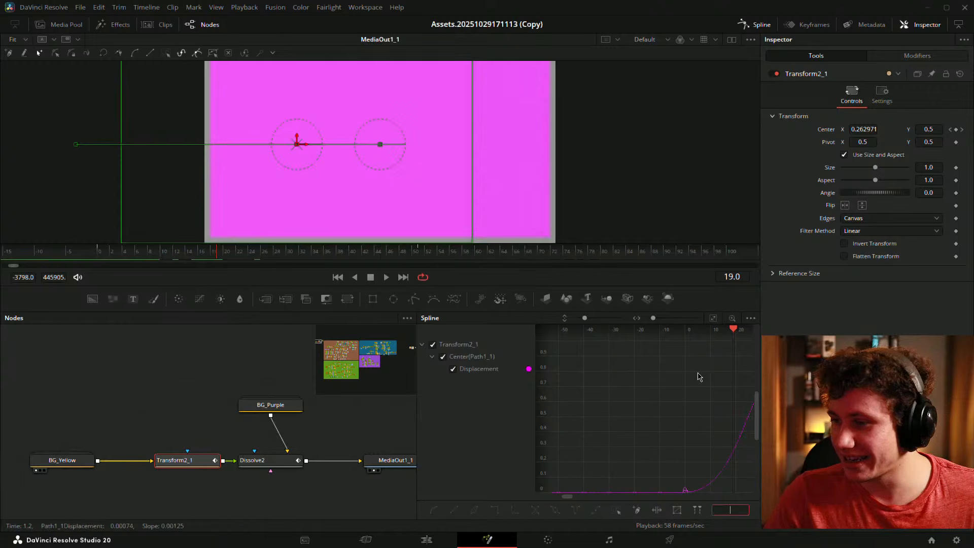
- Drag the end keyframe's bezier handle left to steepen the displacement curve
{"action": "left_click_drag", "start_coordinate": [675, 376], "coordinate": [677, 399]}
{"action": "scroll", "coordinate": [688, 390], "scroll_direction": "down", "scroll_amount": 2}
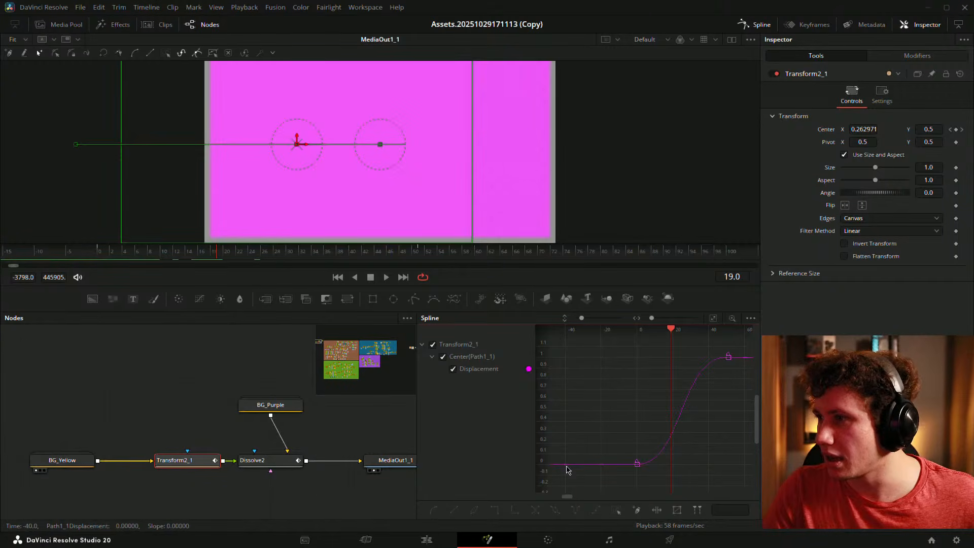
{"action": "left_click", "coordinate": [637, 463]}
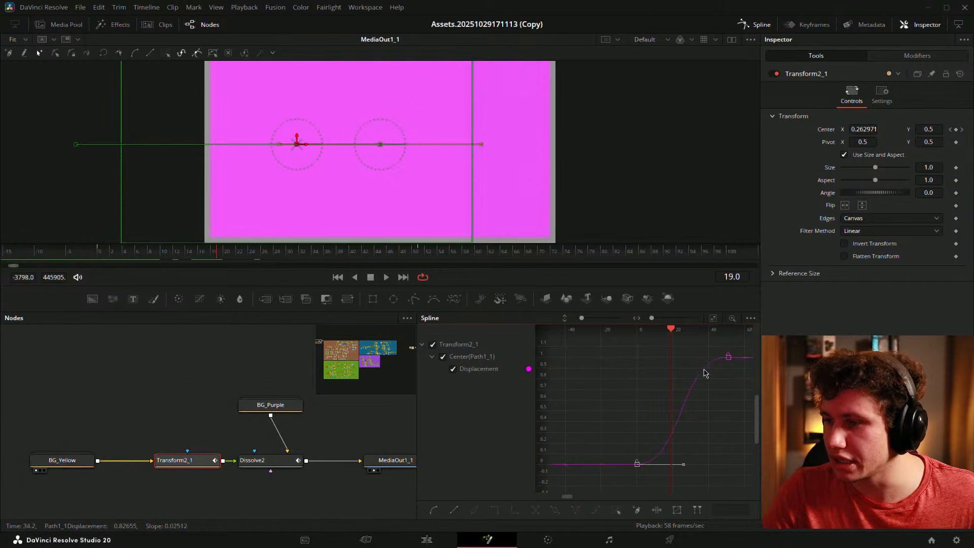
{"action": "left_click", "coordinate": [728, 357]}
{"action": "left_click_drag", "start_coordinate": [675, 361], "coordinate": [645, 358]}
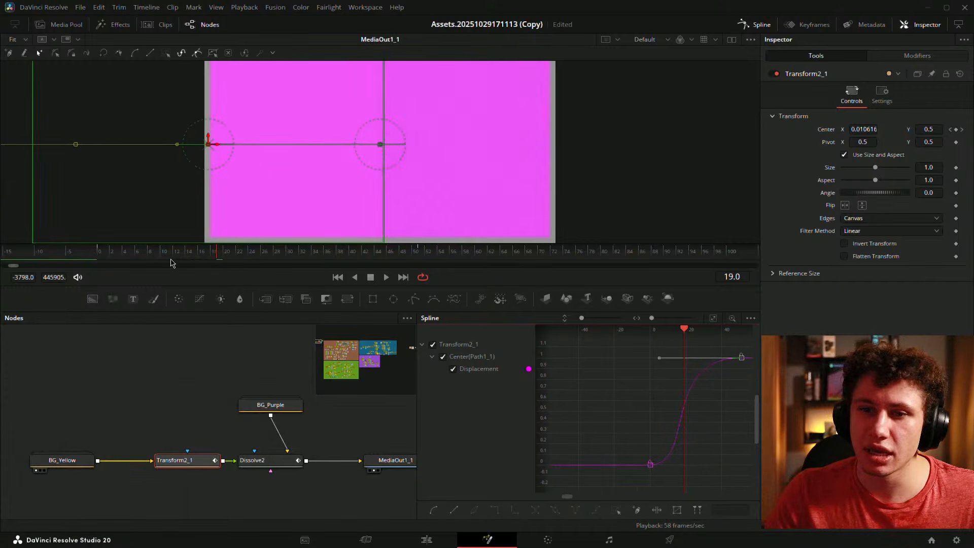
- Replay the yellow-to-magenta slide from frame 0 several times
{"action": "left_click", "coordinate": [102, 260]}
{"action": "key", "text": "space"}
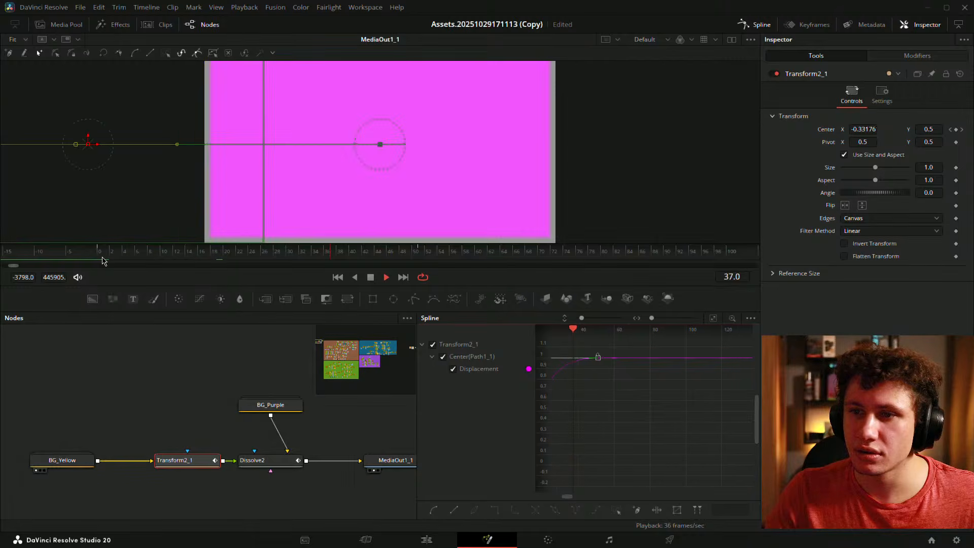
{"action": "key", "text": "space"}
{"action": "left_click", "coordinate": [222, 359]}
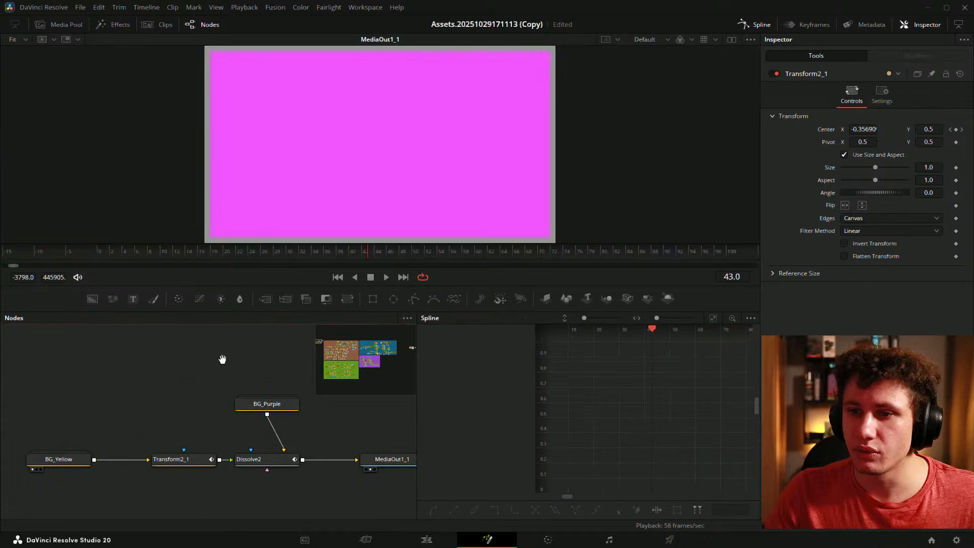
{"action": "left_click_drag", "start_coordinate": [222, 359], "coordinate": [139, 356]}
{"action": "left_click", "coordinate": [100, 257]}
{"action": "key", "text": "space"}
{"action": "left_click", "coordinate": [100, 259]}
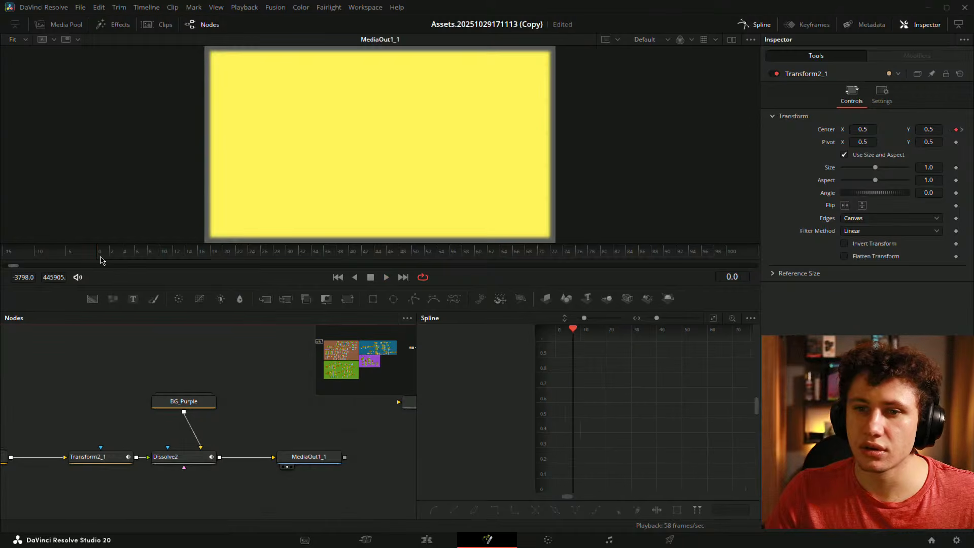
{"action": "key", "text": "space"}
{"action": "left_click", "coordinate": [100, 257]}
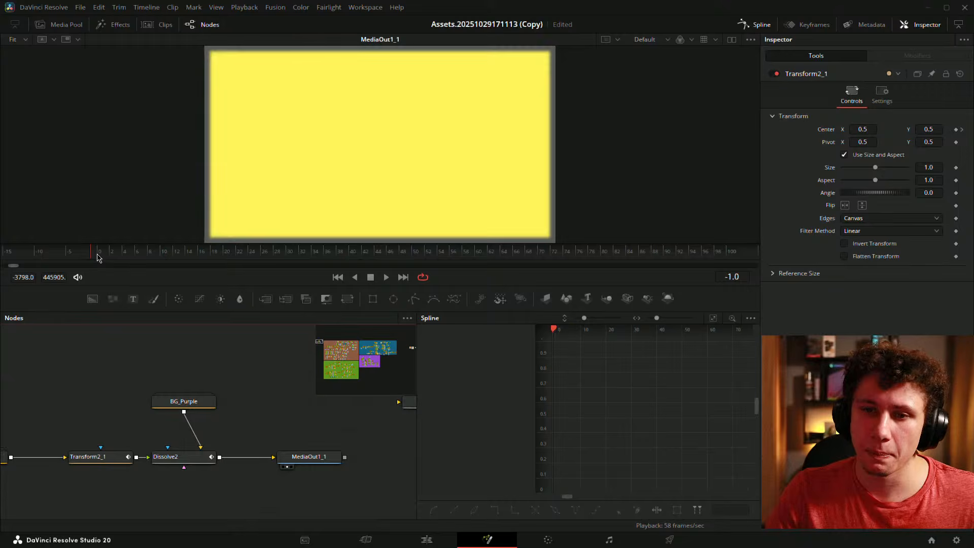
{"action": "left_click", "coordinate": [102, 256]}
{"action": "key", "text": "space"}
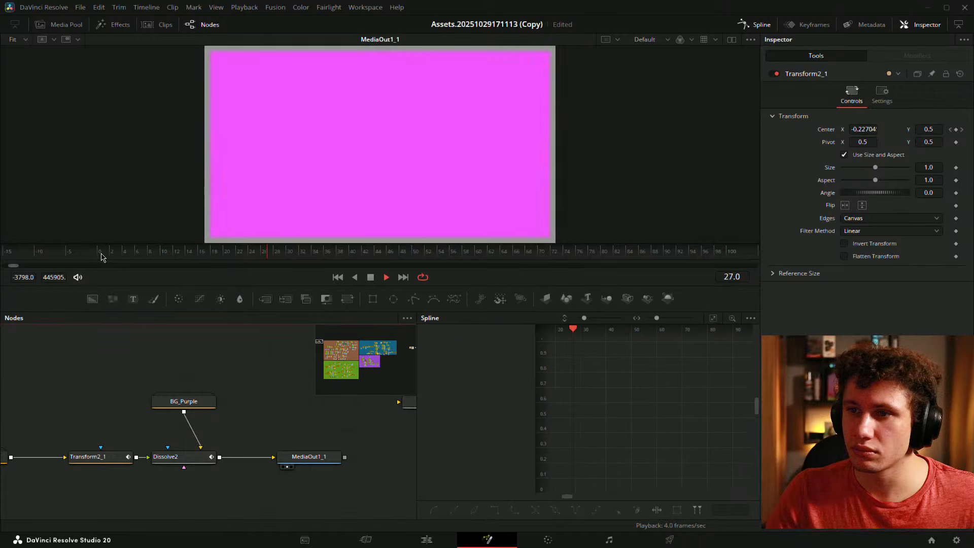
- Select Transform2_1 and pan the node graph to show the whole chain
{"action": "left_click", "coordinate": [96, 456]}
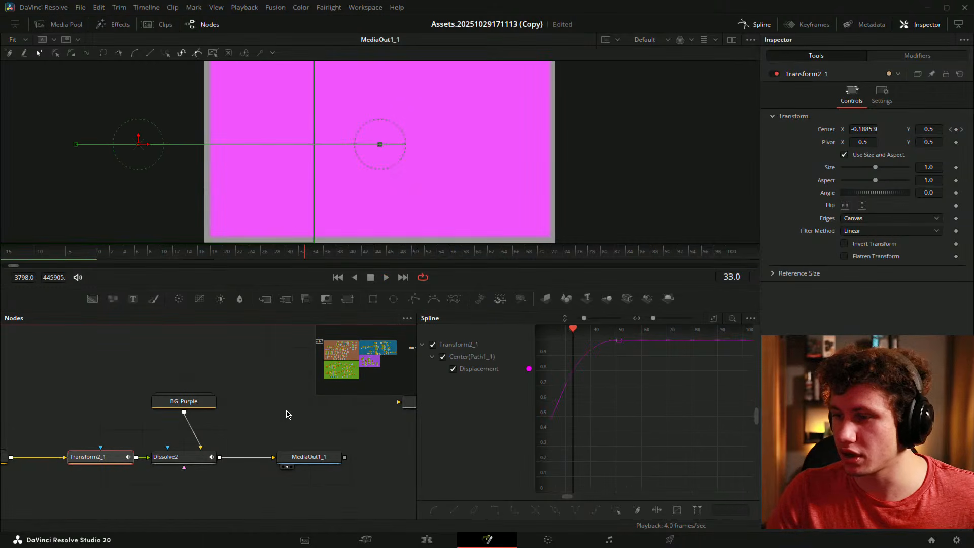
{"action": "left_click_drag", "start_coordinate": [192, 417], "coordinate": [219, 417]}
{"action": "scroll", "coordinate": [223, 413], "scroll_direction": "down", "scroll_amount": 3}
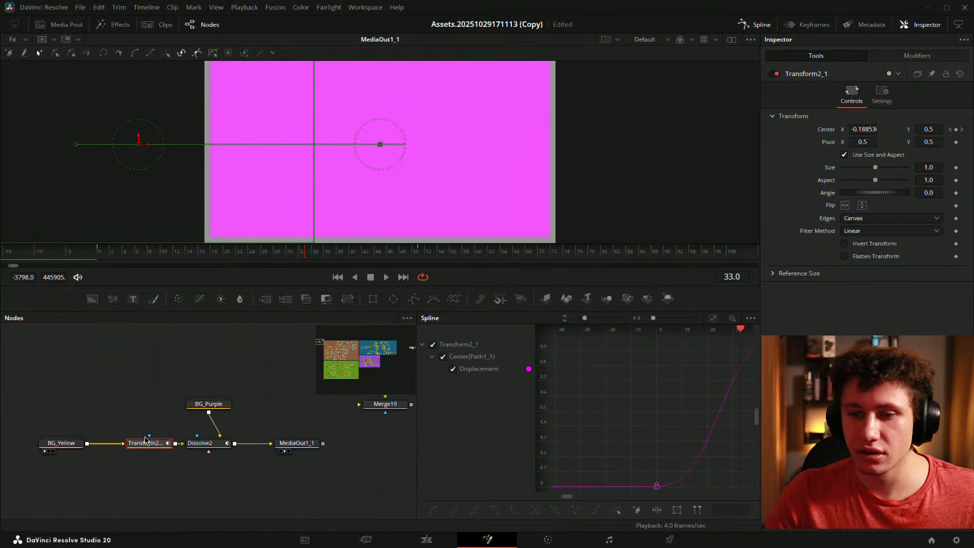
- Paste a Transform2_1 copy as Transform2_1_1 and reset its Center to 0.5, 0.5
{"action": "left_click", "coordinate": [147, 429]}
{"action": "key", "text": "ctrl+v"}
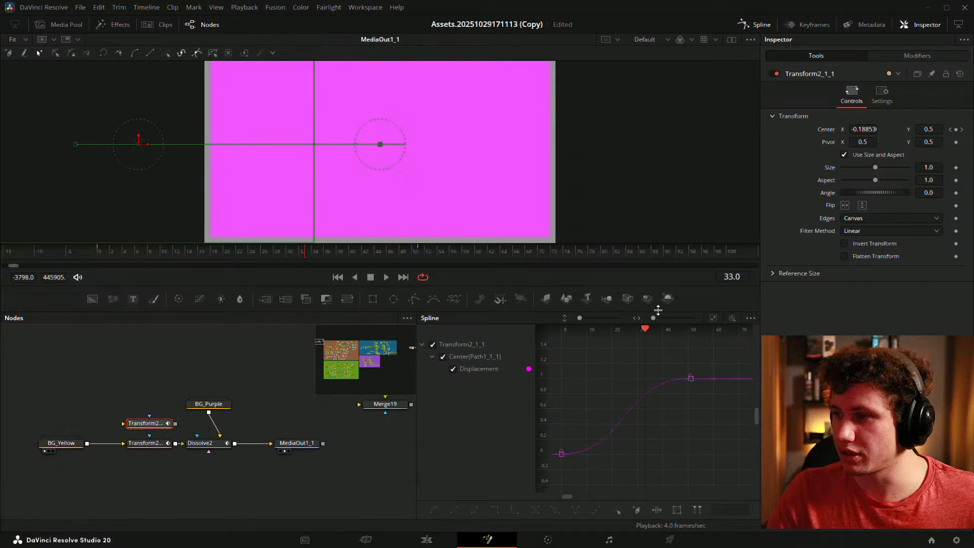
{"action": "left_click", "coordinate": [917, 55]}
{"action": "left_click", "coordinate": [829, 57]}
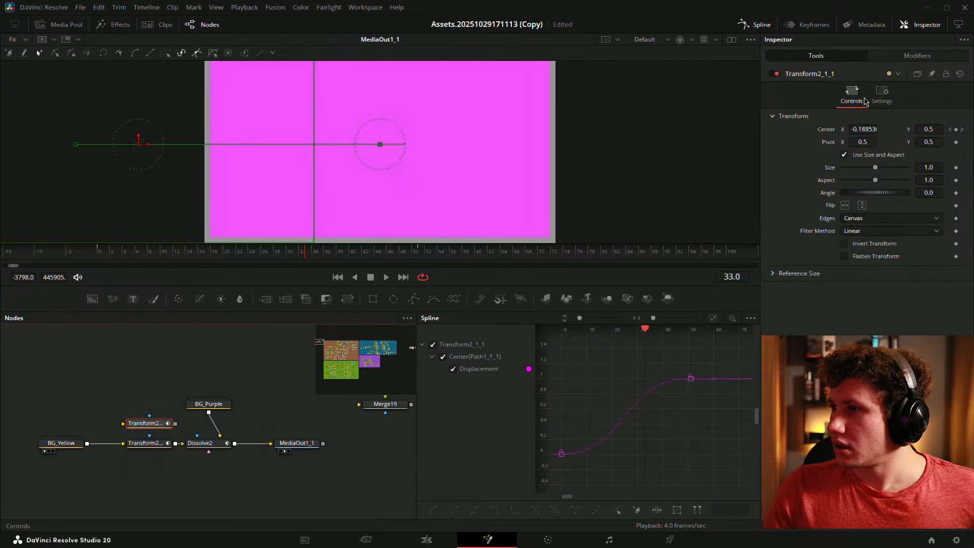
{"action": "double_click", "coordinate": [829, 133]}
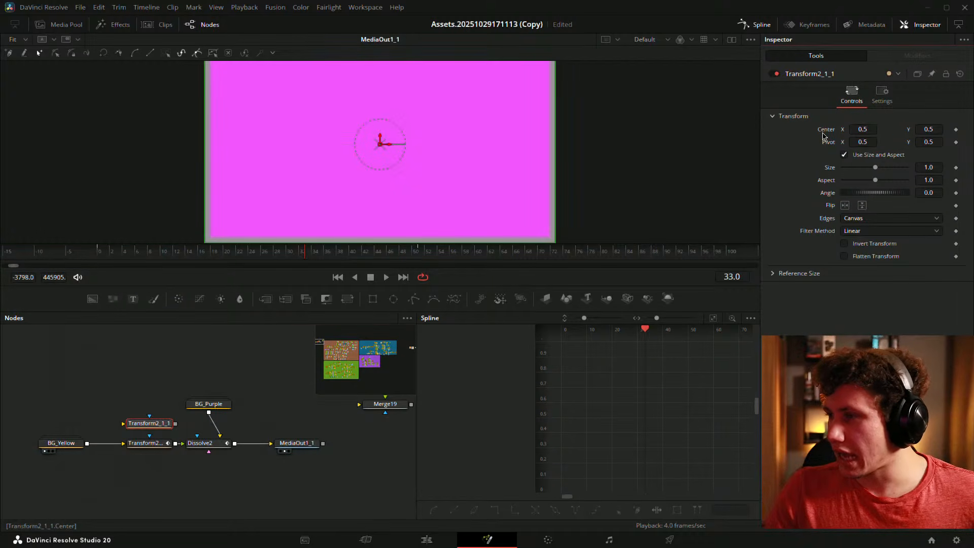
{"action": "right_click", "coordinate": [825, 135]}
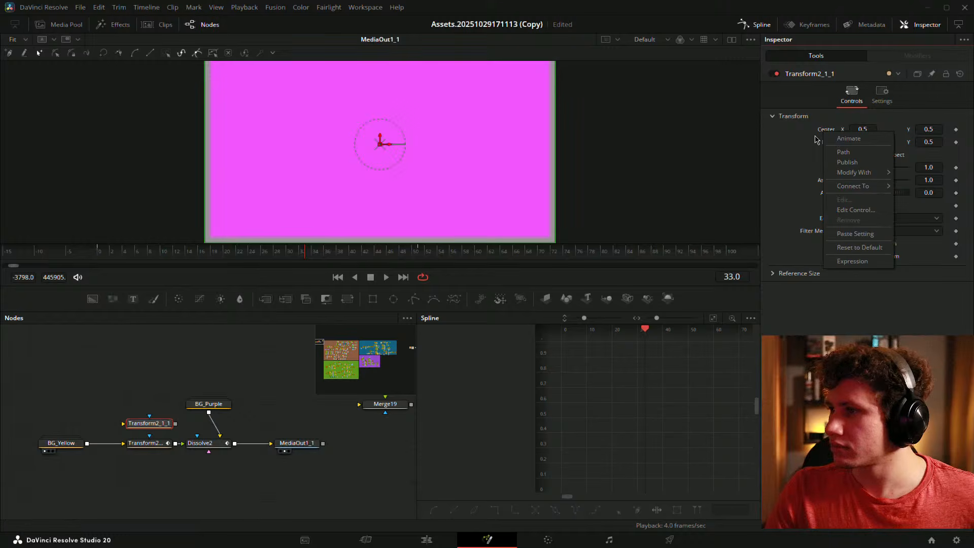
{"action": "left_click", "coordinate": [803, 163]}
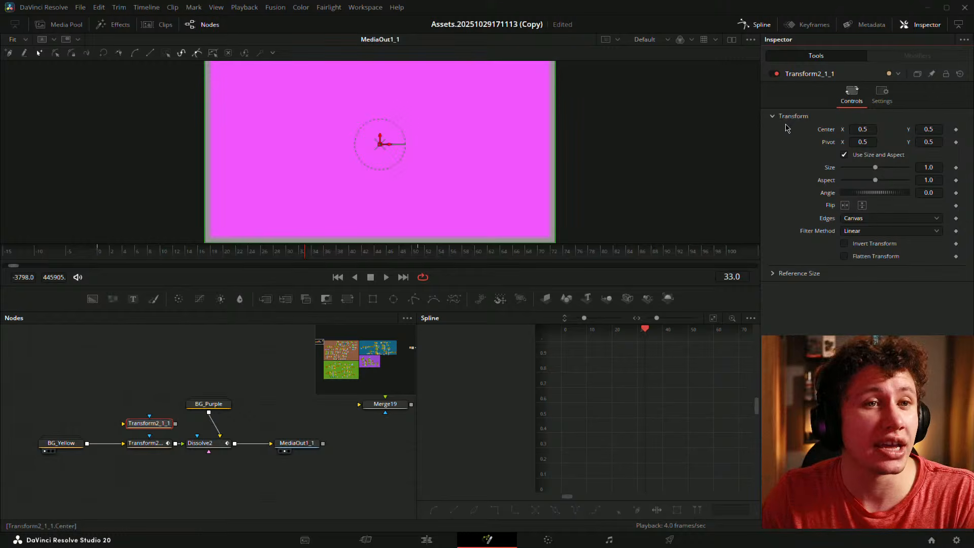
- Modify Transform2_1_1's Center with an XY Path and remove its X and Y keyframes
{"action": "right_click", "coordinate": [830, 132]}
{"action": "mouse_move", "coordinate": [858, 171]}
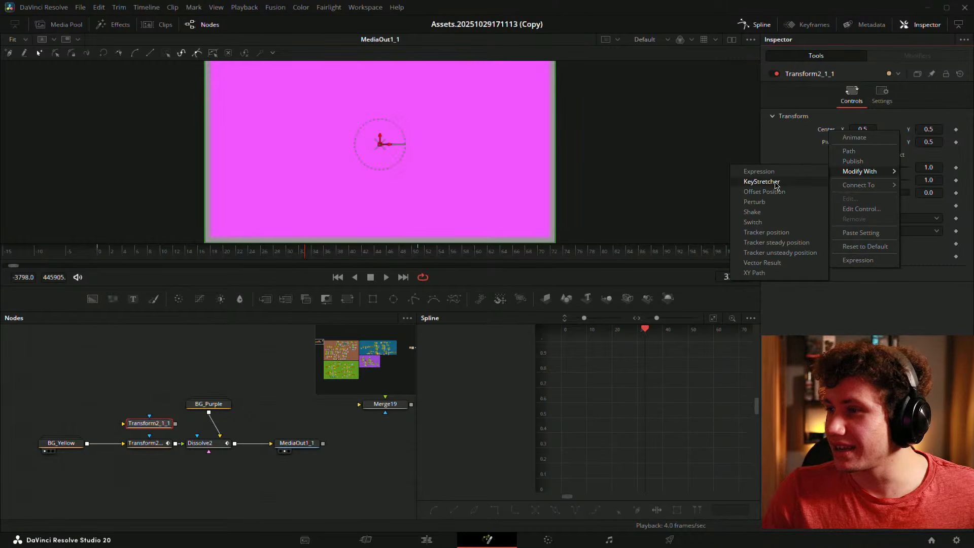
{"action": "left_click", "coordinate": [761, 272]}
{"action": "left_click", "coordinate": [919, 62]}
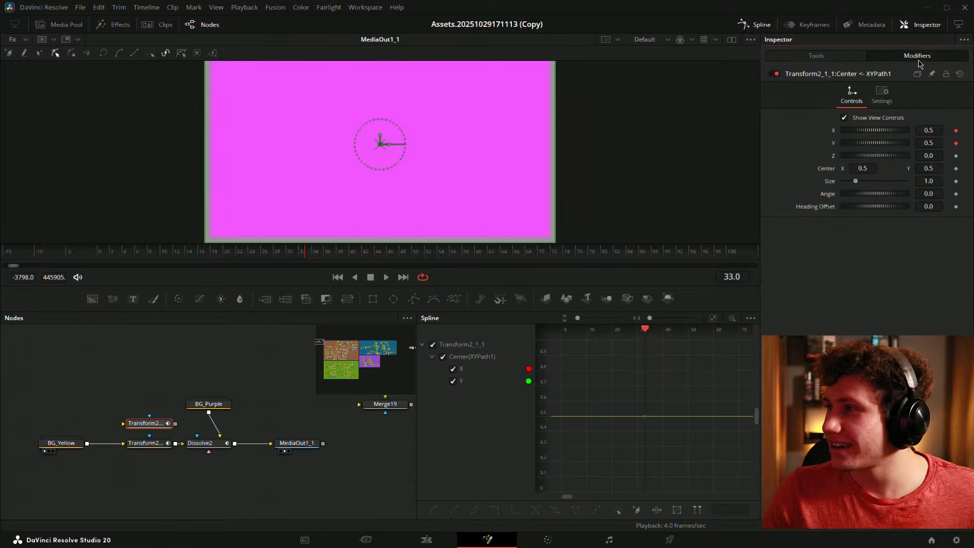
{"action": "right_click", "coordinate": [834, 131]}
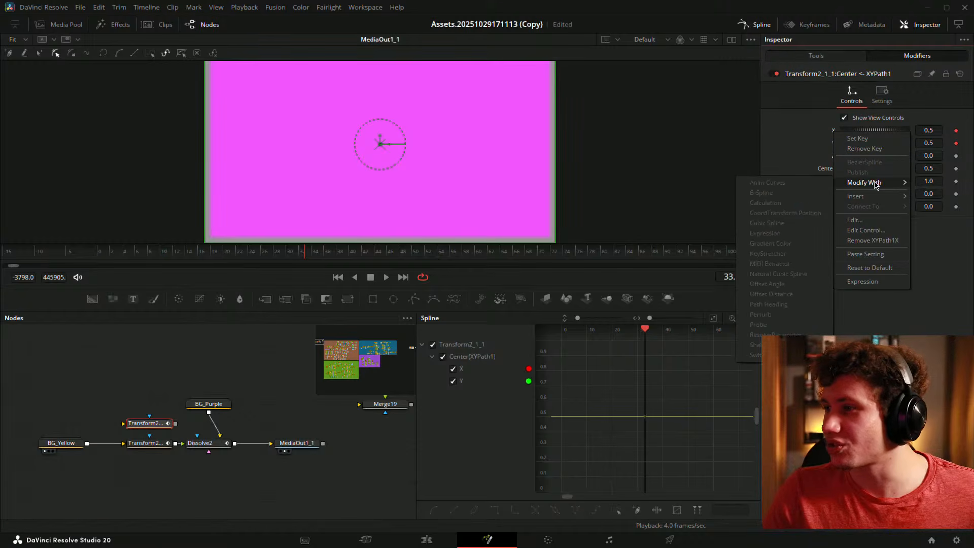
{"action": "left_click", "coordinate": [789, 144]}
{"action": "left_click", "coordinate": [955, 143]}
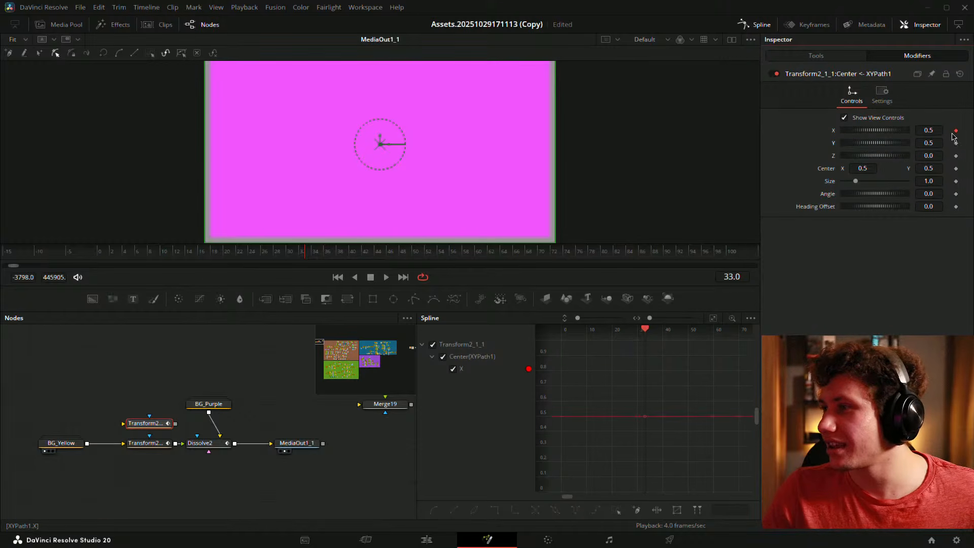
{"action": "left_click", "coordinate": [956, 130]}
- Drive the XY Path's X with Anim Curves, Source Custom and Curve Easing
{"action": "right_click", "coordinate": [834, 136]}
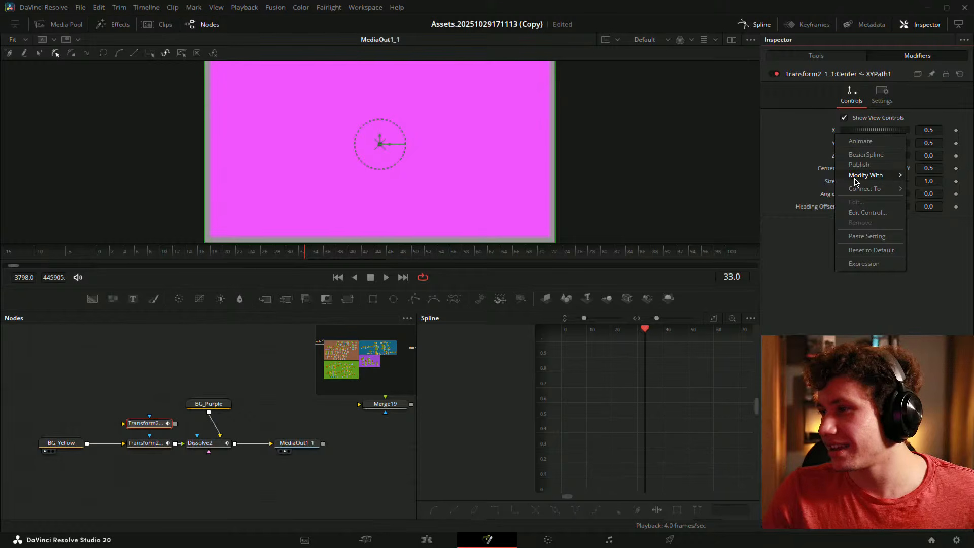
{"action": "mouse_move", "coordinate": [844, 174]}
{"action": "left_click", "coordinate": [763, 175]}
{"action": "left_click", "coordinate": [870, 145]}
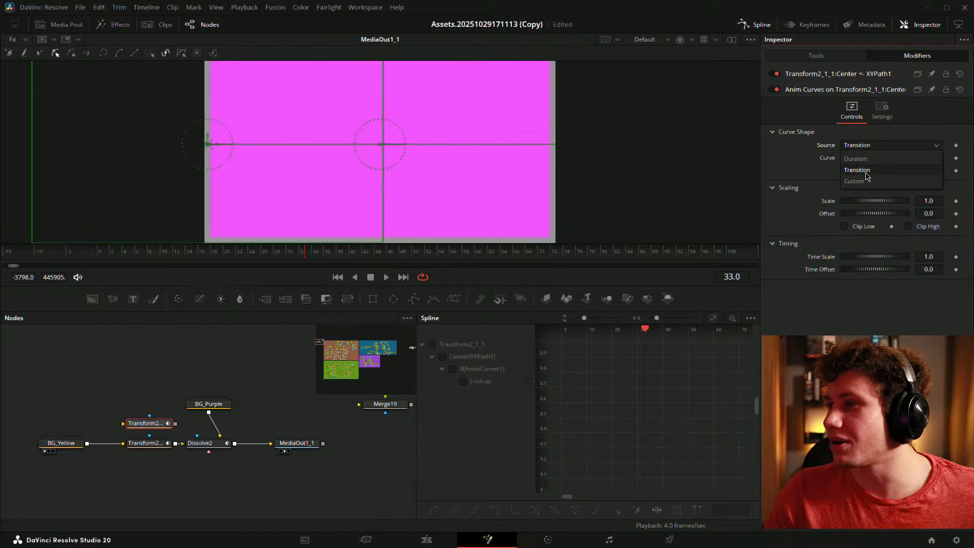
{"action": "left_click", "coordinate": [861, 172]}
{"action": "left_click", "coordinate": [862, 145]}
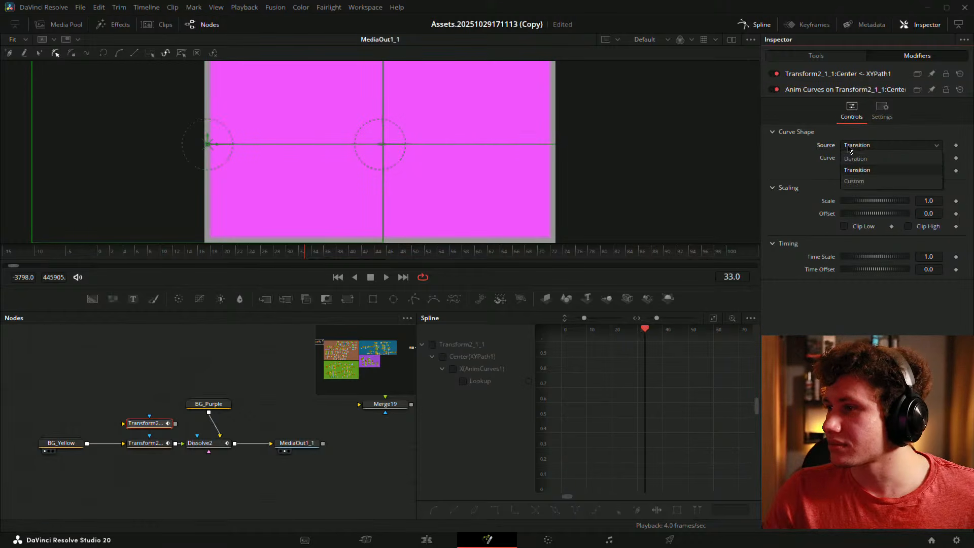
{"action": "left_click", "coordinate": [852, 181]}
{"action": "left_click", "coordinate": [874, 172]}
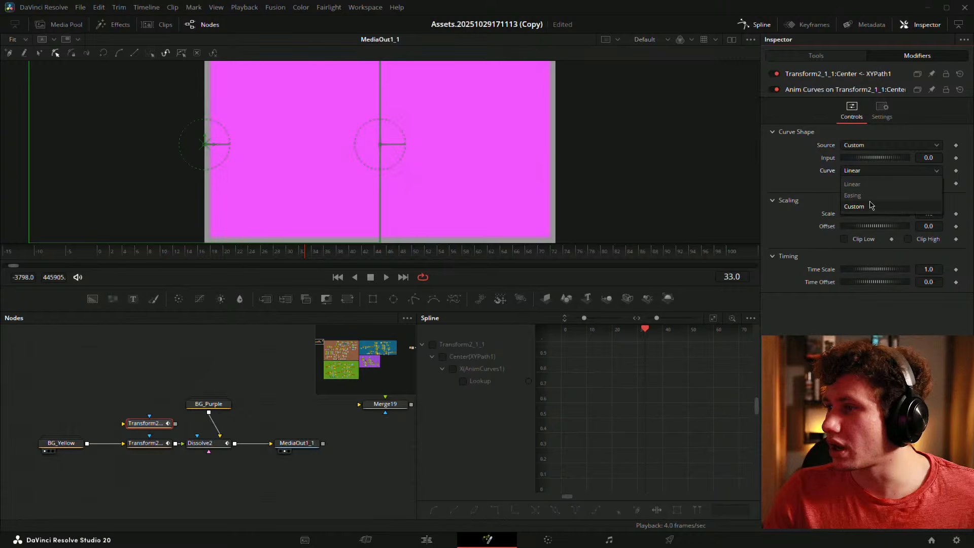
{"action": "left_click", "coordinate": [865, 197]}
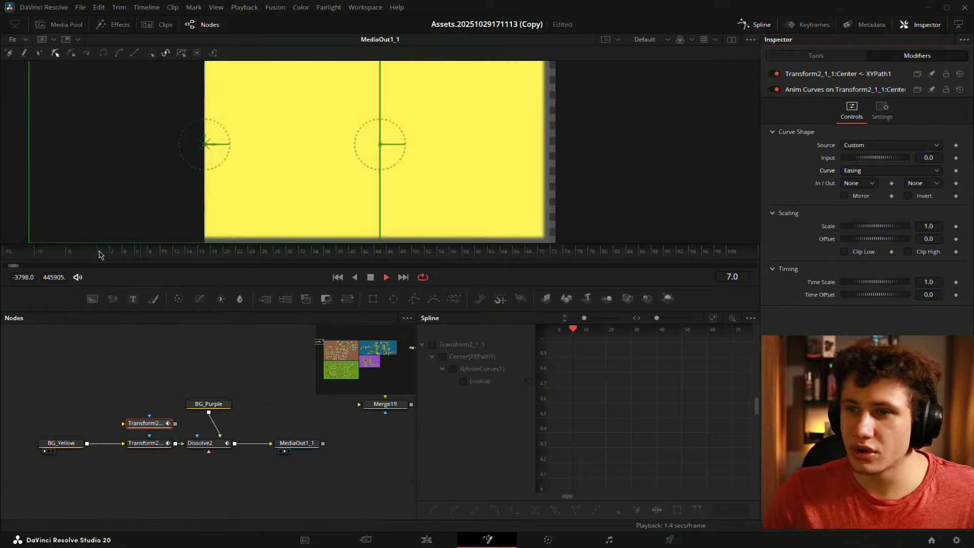
- Connect BG_Yellow into the upper Transform node and check the lower node at frame 51
{"action": "left_click_drag", "start_coordinate": [87, 443], "coordinate": [138, 428]}
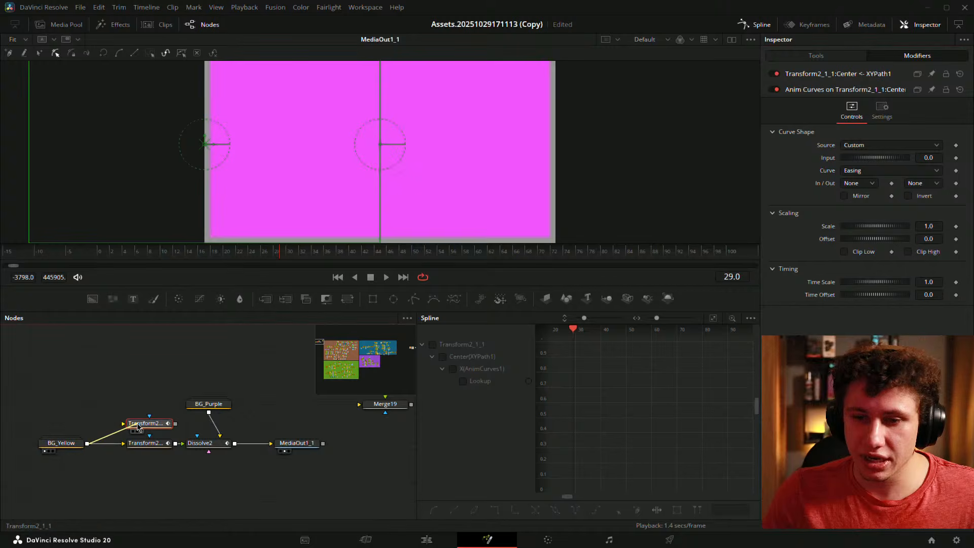
{"action": "left_click", "coordinate": [145, 442]}
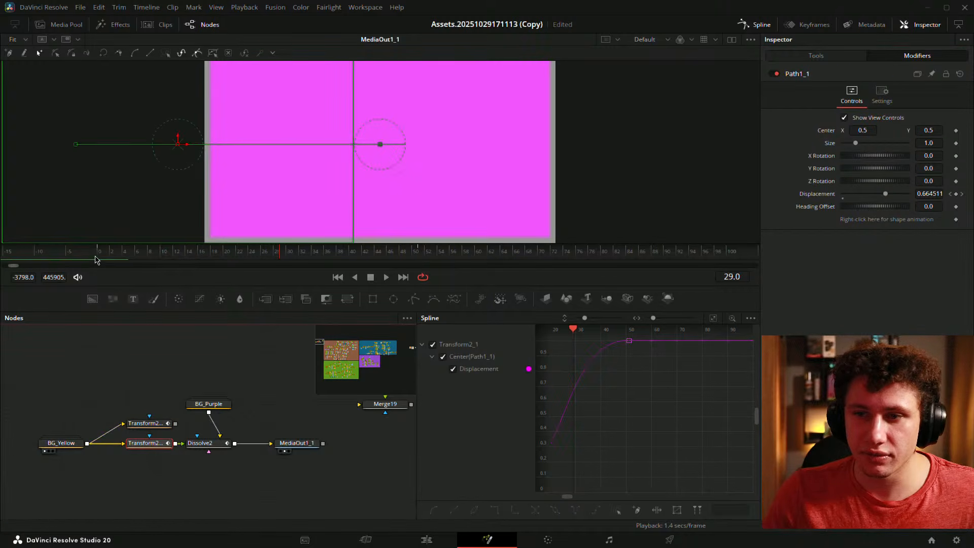
{"action": "left_click", "coordinate": [421, 255]}
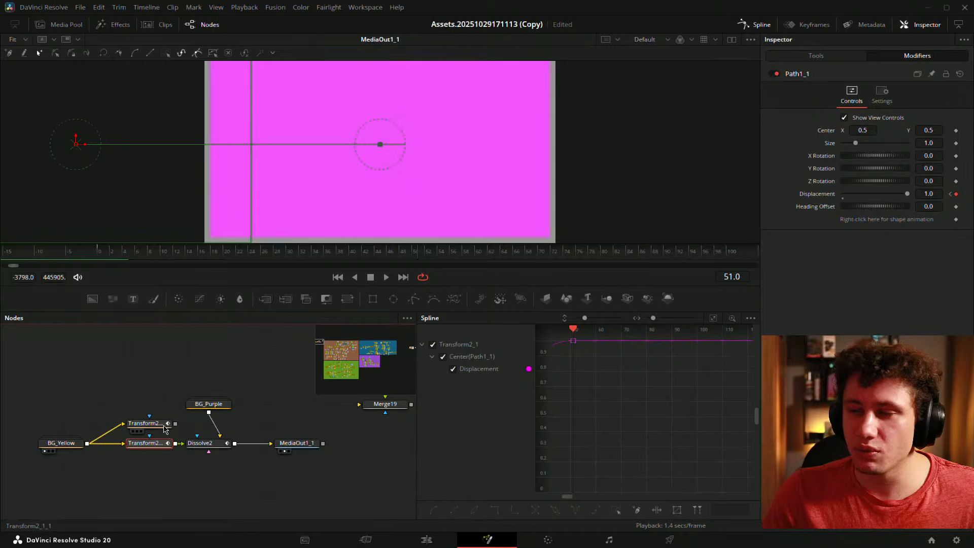
- Keyframe the Anim Curves Input at 0.5 on frame 0 and 0.0 on frame 51
{"action": "left_click", "coordinate": [150, 423]}
{"action": "left_click", "coordinate": [955, 142]}
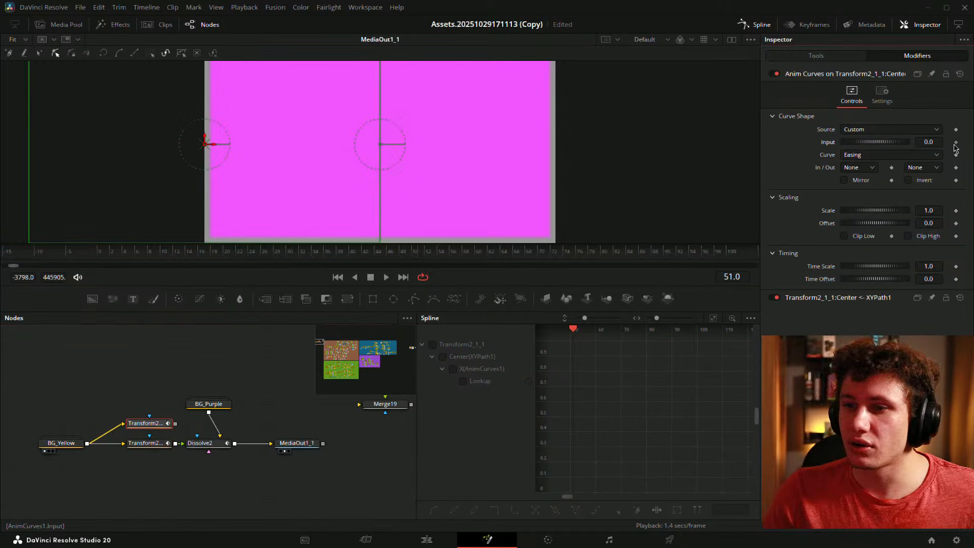
{"action": "left_click", "coordinate": [100, 252]}
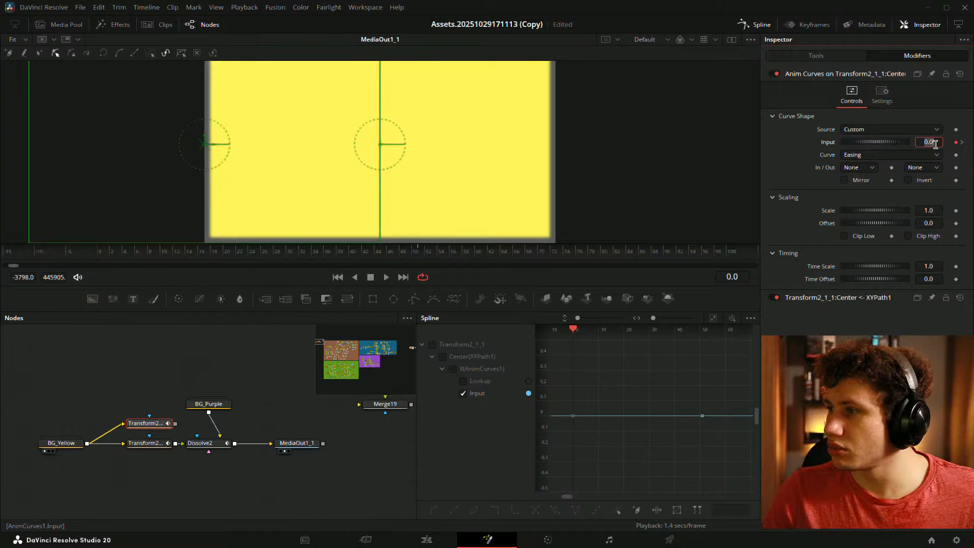
{"action": "type", "text": "0.5"}
{"action": "key", "text": "Tab"}
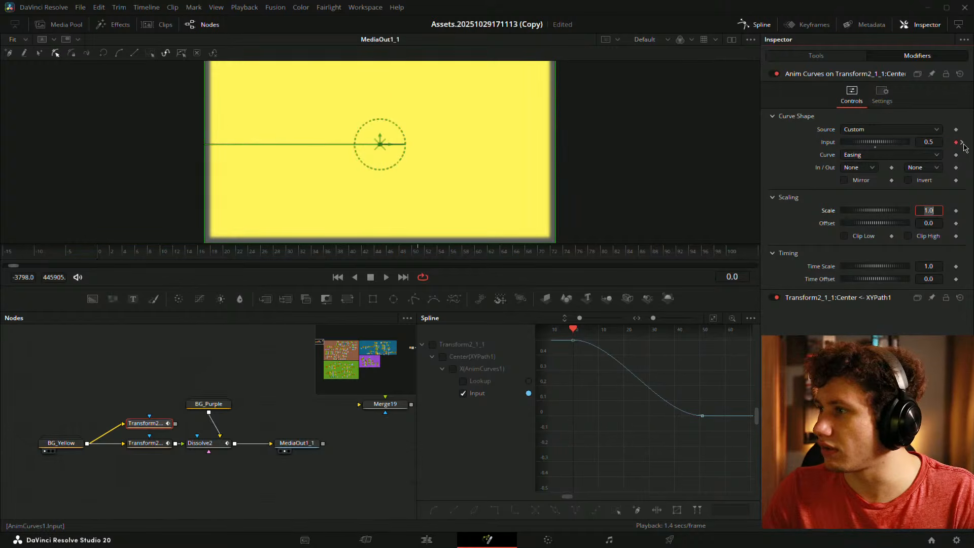
{"action": "left_click", "coordinate": [962, 143]}
{"action": "left_click", "coordinate": [146, 443]}
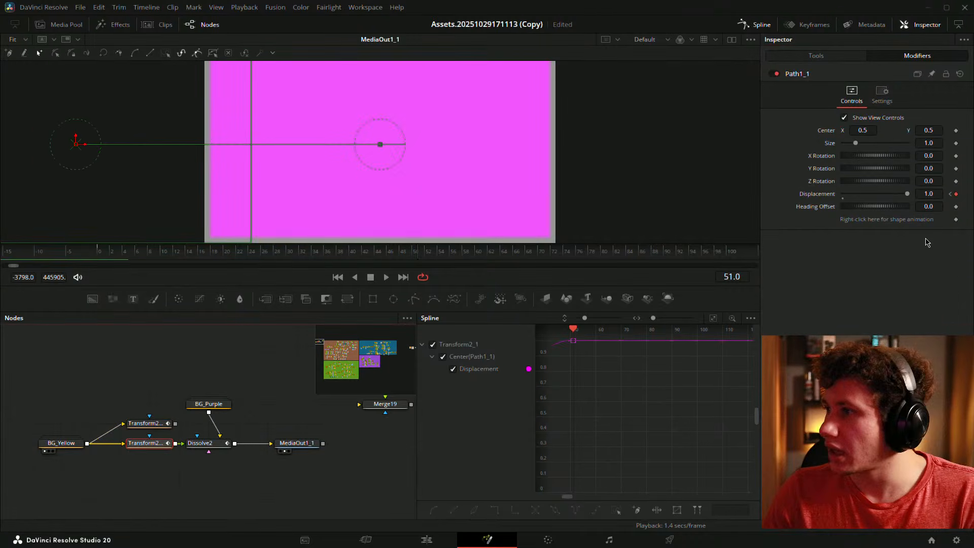
- Set the upper Transform's Anim Curves Input to -0.367 at frame 51
{"action": "left_click", "coordinate": [812, 55]}
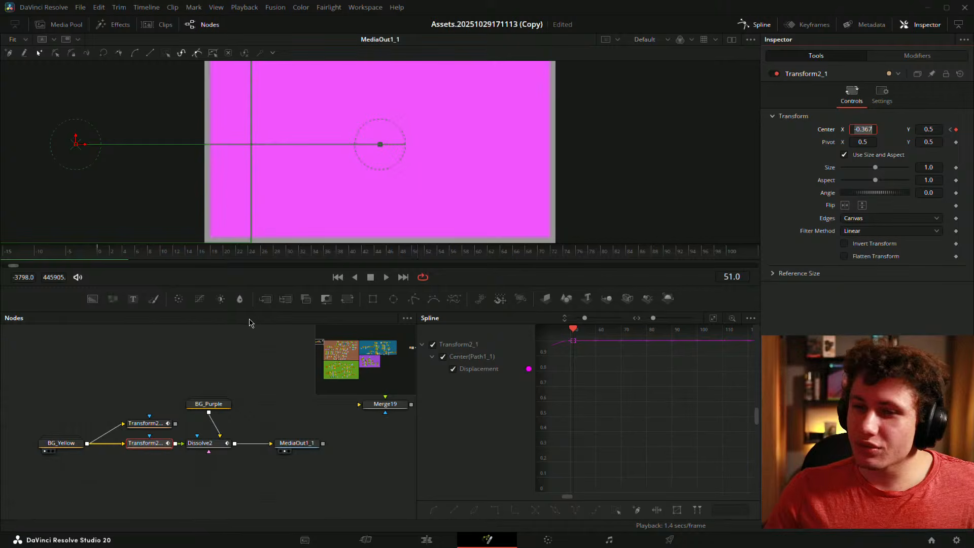
{"action": "left_click", "coordinate": [146, 423]}
{"action": "left_click", "coordinate": [917, 55]}
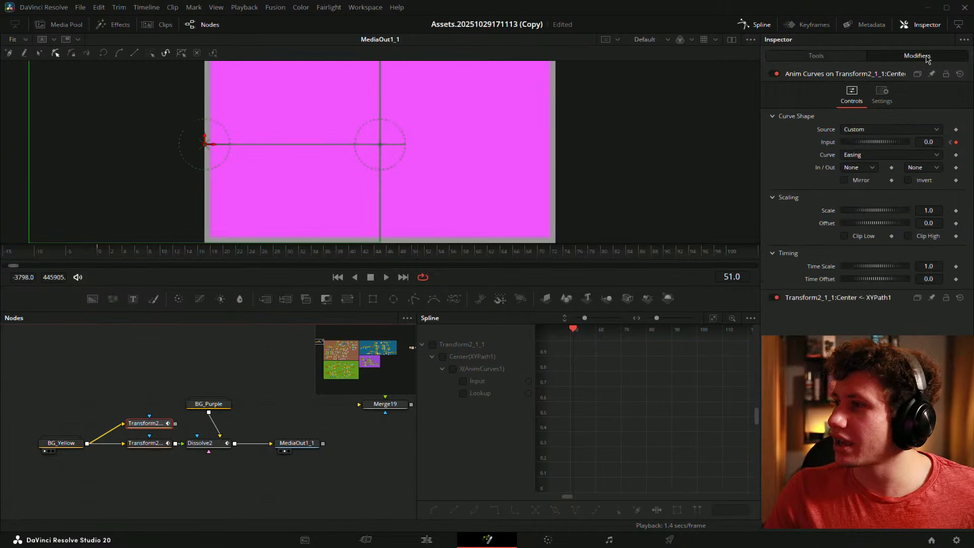
{"action": "left_click", "coordinate": [938, 142]}
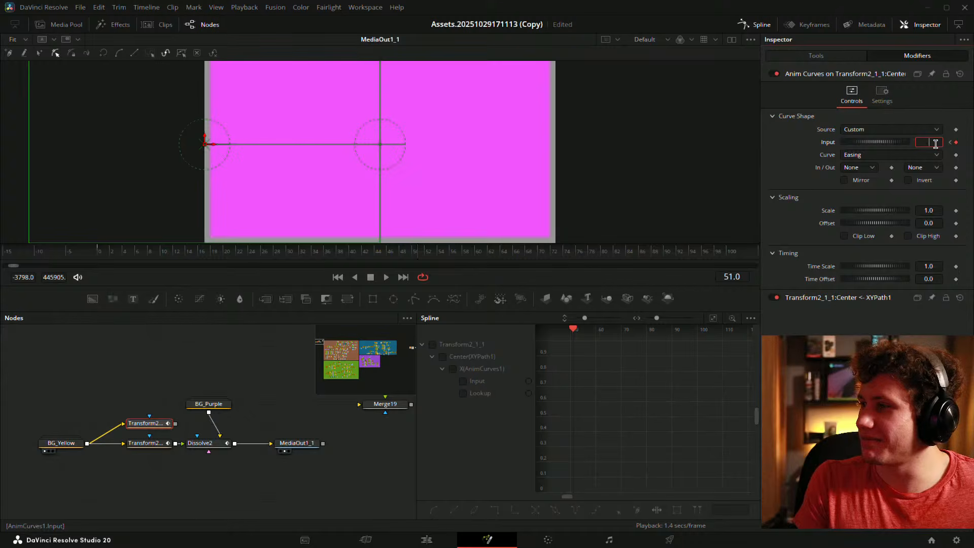
{"action": "key", "text": "Tab"}
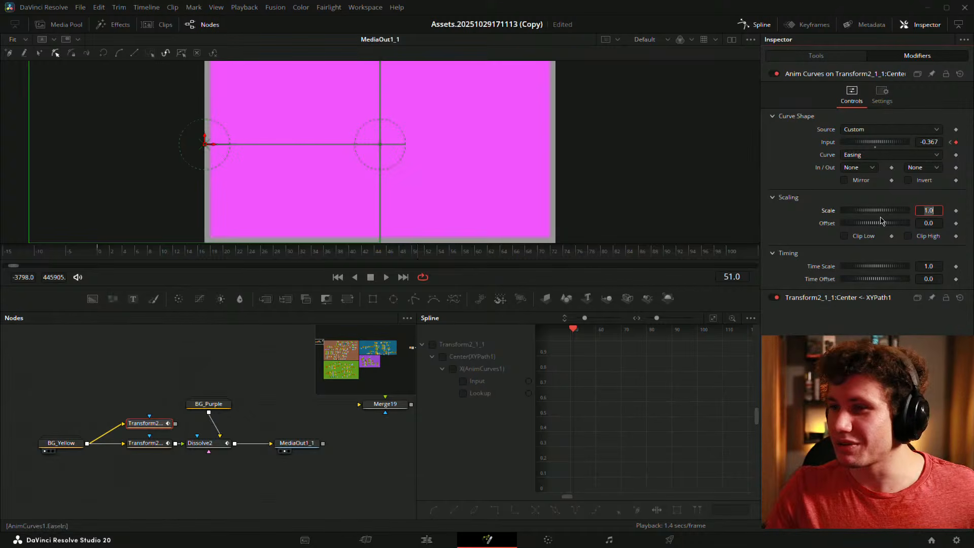
{"action": "left_click", "coordinate": [862, 355]}
- Scrub the timeline to preview the yellow slide with the new Input end value
{"action": "left_click", "coordinate": [155, 420]}
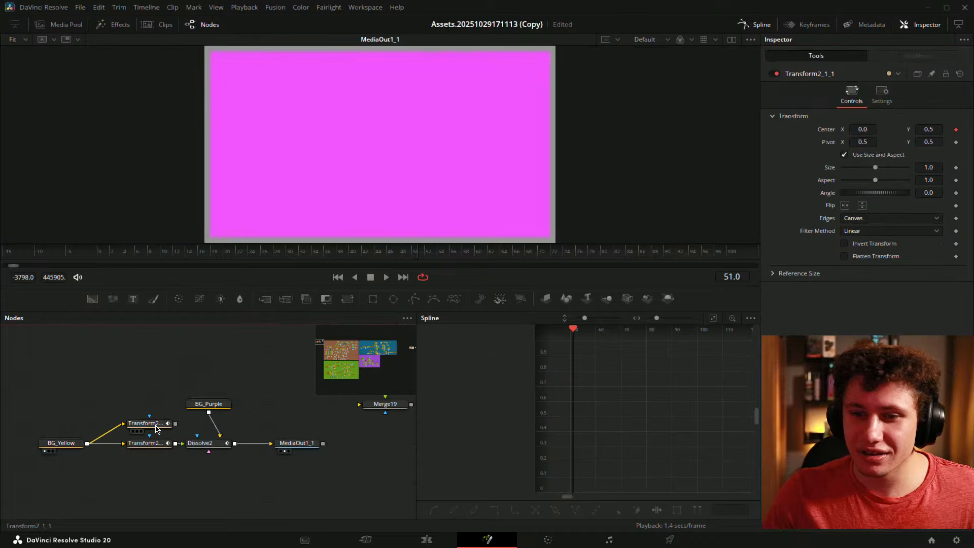
{"action": "left_click", "coordinate": [158, 446]}
{"action": "left_click", "coordinate": [161, 423]}
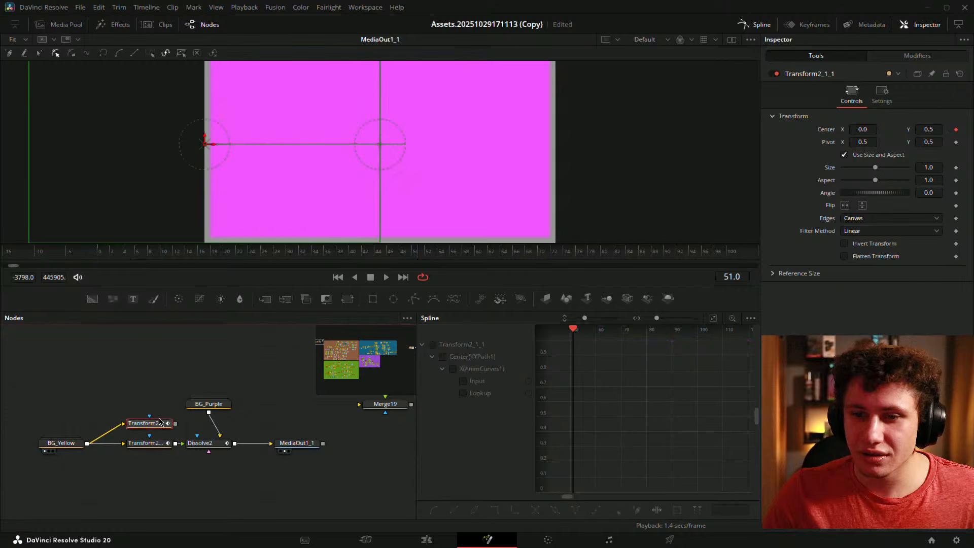
{"action": "left_click_drag", "start_coordinate": [328, 253], "coordinate": [417, 253]}
{"action": "left_click", "coordinate": [917, 56]}
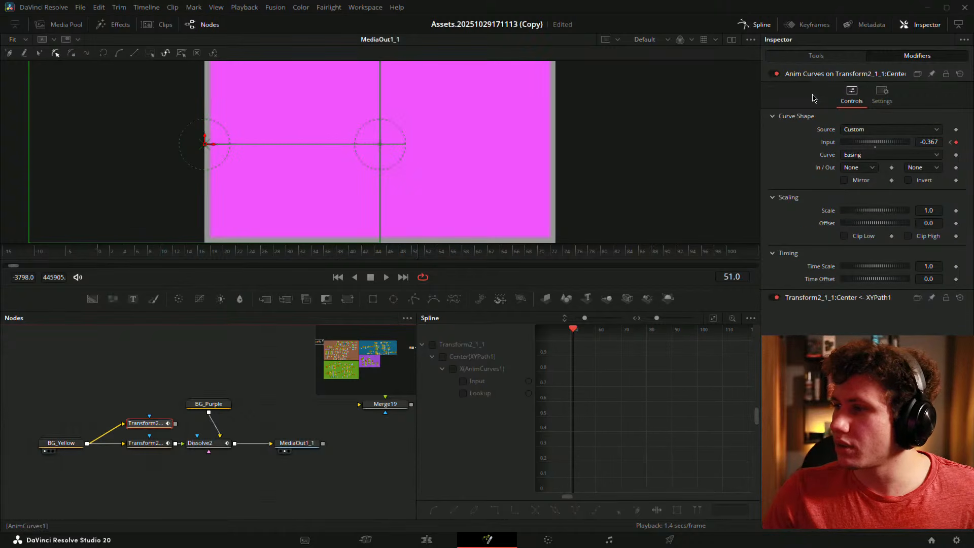
{"action": "left_click", "coordinate": [816, 56]}
{"action": "left_click", "coordinate": [917, 56]}
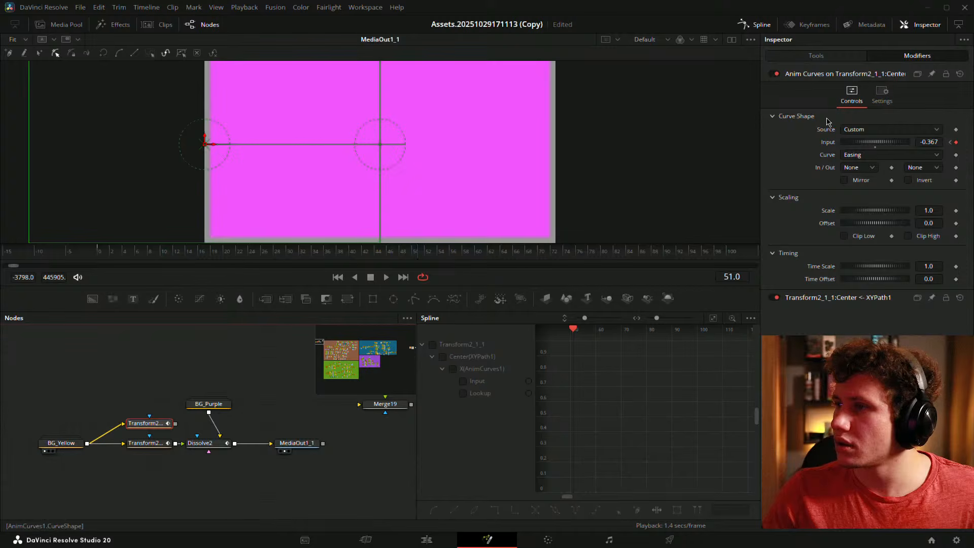
{"action": "left_click_drag", "start_coordinate": [355, 259], "coordinate": [365, 259]}
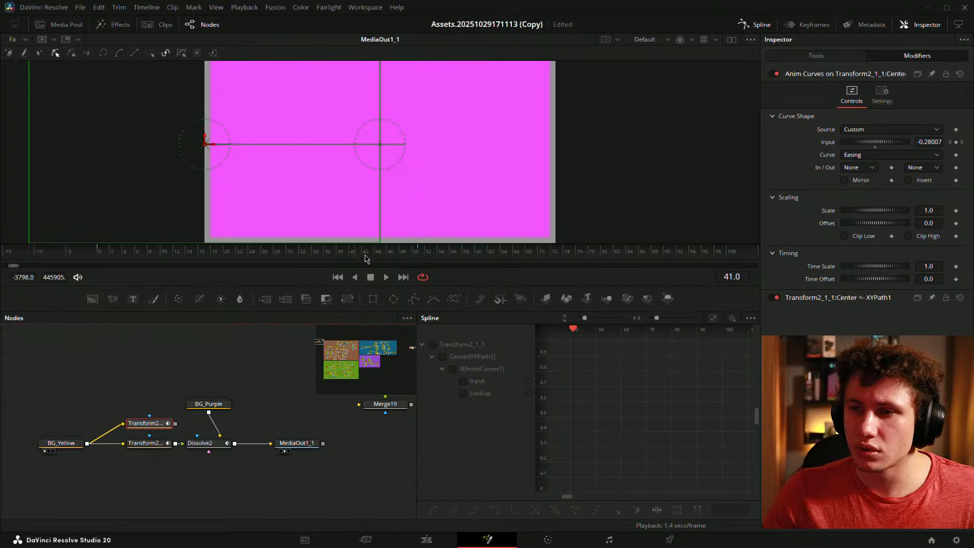
{"action": "left_click_drag", "start_coordinate": [425, 258], "coordinate": [260, 257]}
- Keyframe Input at -0.90475 on frame 25, test Scale and Offset tweaks, and replay
{"action": "mouse_move", "coordinate": [922, 140]}
{"action": "left_mouse_down"}
{"action": "mouse_move", "coordinate": [905, 140]}
{"action": "mouse_move", "coordinate": [934, 142]}
{"action": "left_mouse_up"}
{"action": "key", "text": "ctrl+z"}
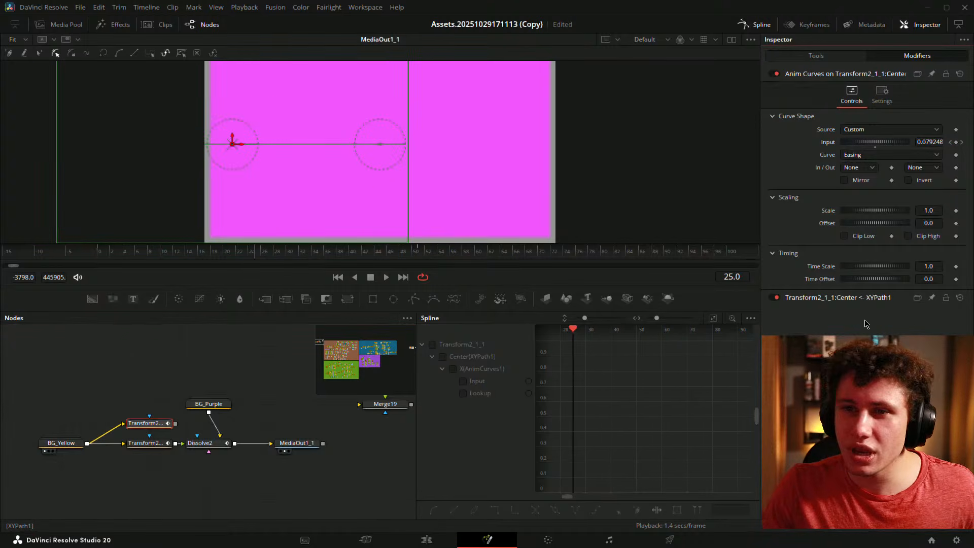
{"action": "key", "text": "ctrl+shift+z"}
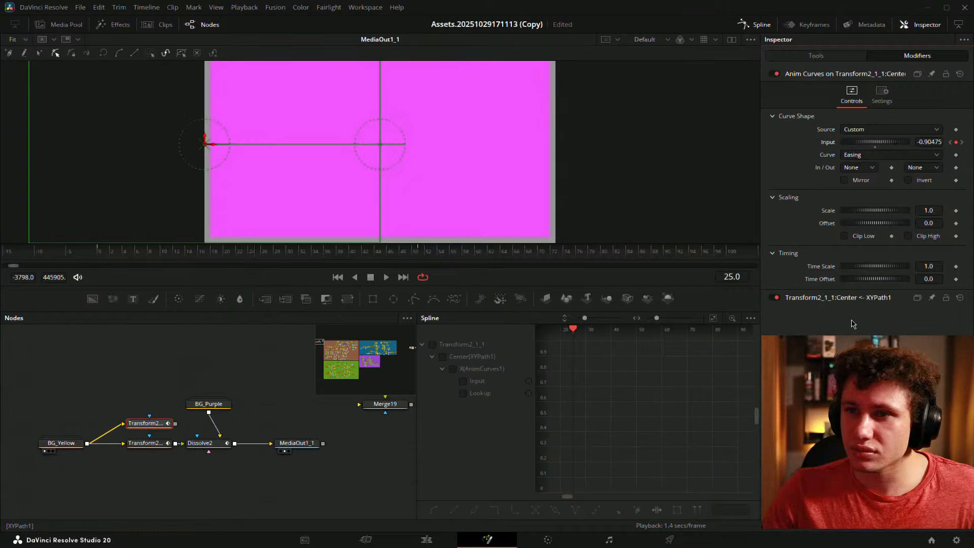
{"action": "left_click_drag", "start_coordinate": [934, 211], "coordinate": [943, 210]}
{"action": "left_click_drag", "start_coordinate": [96, 256], "coordinate": [166, 258]}
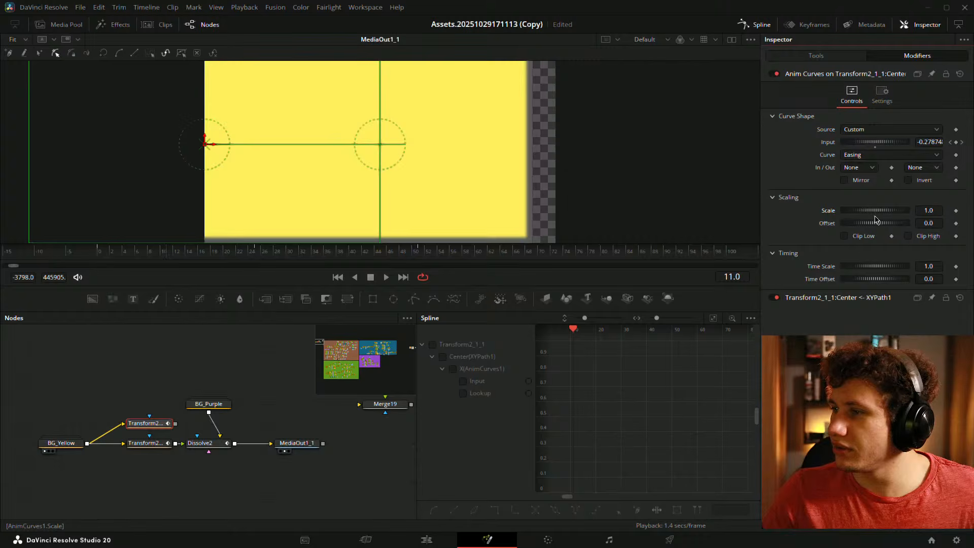
{"action": "left_click_drag", "start_coordinate": [926, 223], "coordinate": [798, 223]}
{"action": "left_click", "coordinate": [875, 229]}
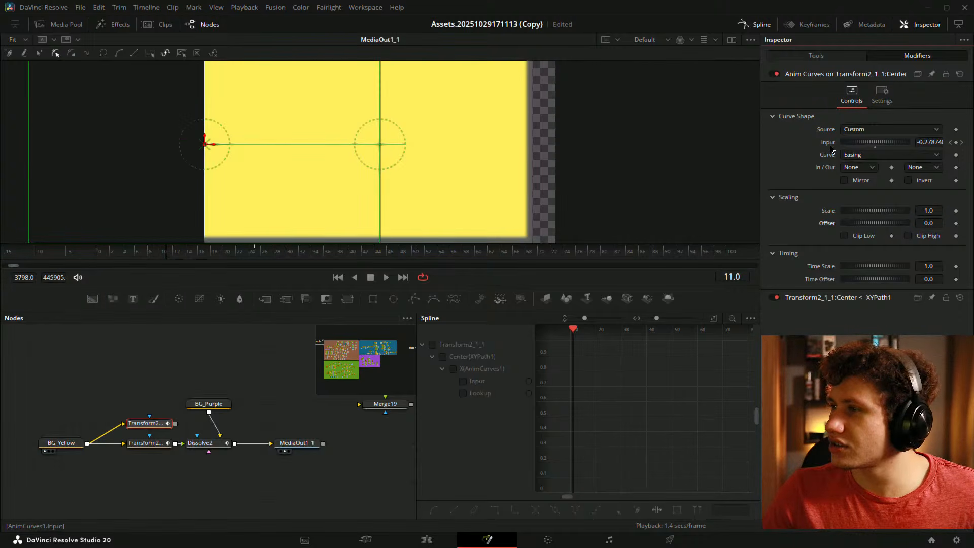
{"action": "key", "text": "space"}
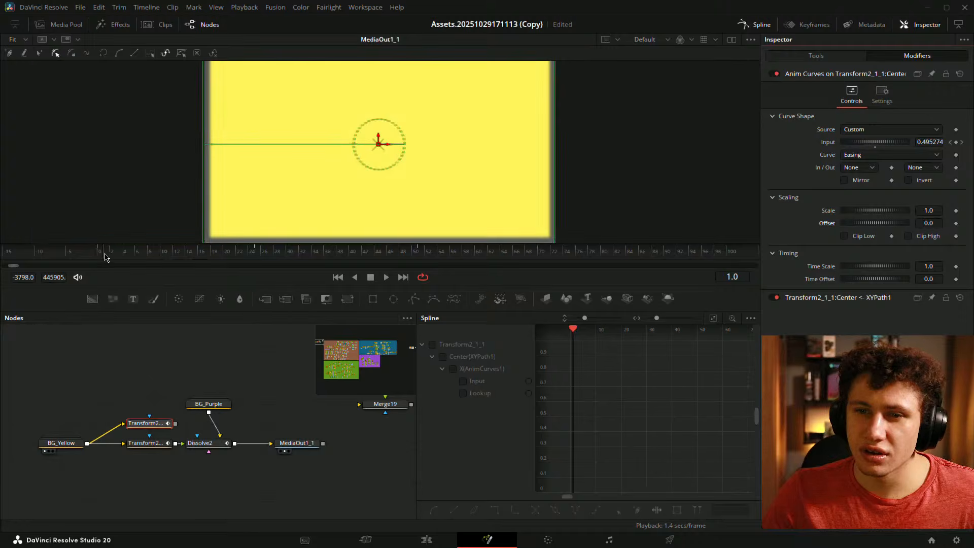
{"action": "left_click_drag", "start_coordinate": [106, 252], "coordinate": [230, 256]}
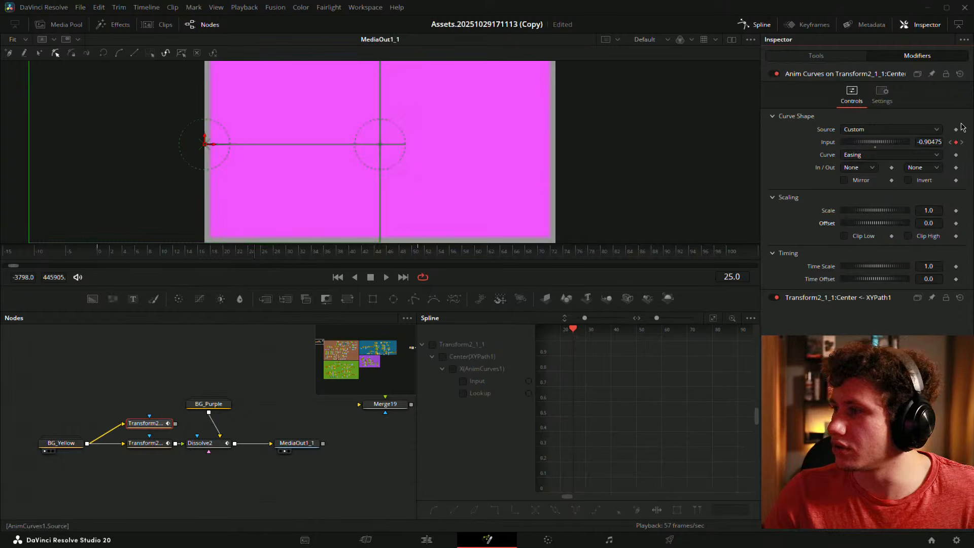
{"action": "left_click", "coordinate": [956, 142]}
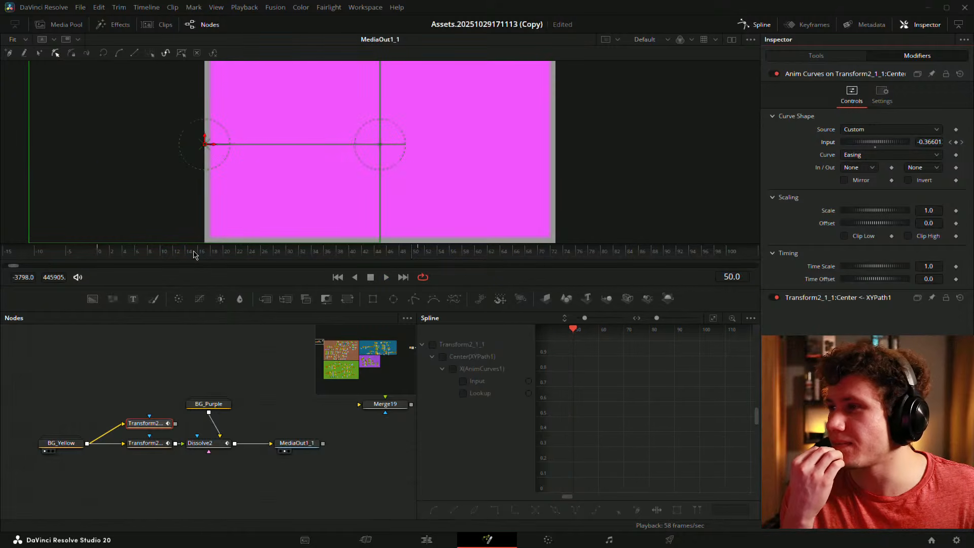
- Try a Custom curve, then Easing with Sine in and Cubic out, and play it
{"action": "left_click", "coordinate": [873, 156]}
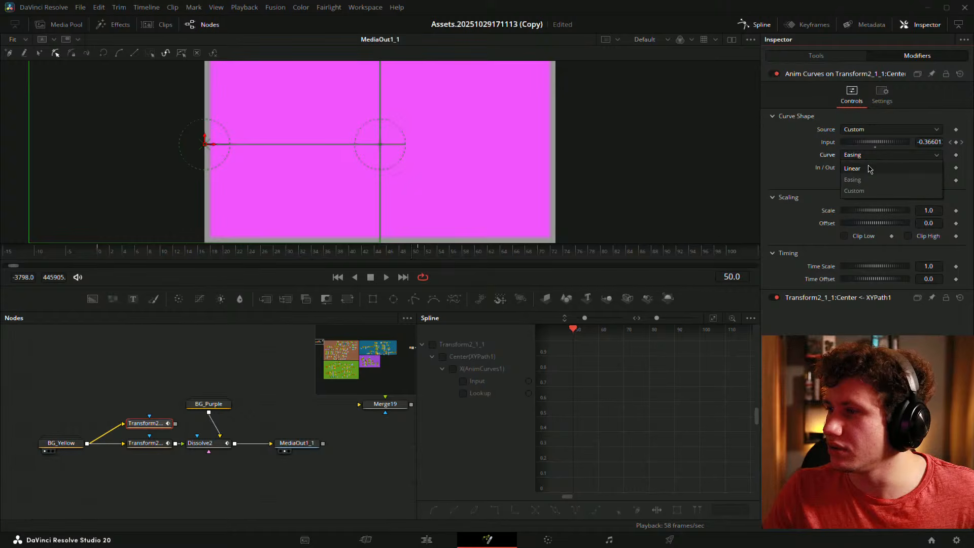
{"action": "left_click", "coordinate": [866, 192]}
{"action": "left_click_drag", "start_coordinate": [183, 261], "coordinate": [439, 262]}
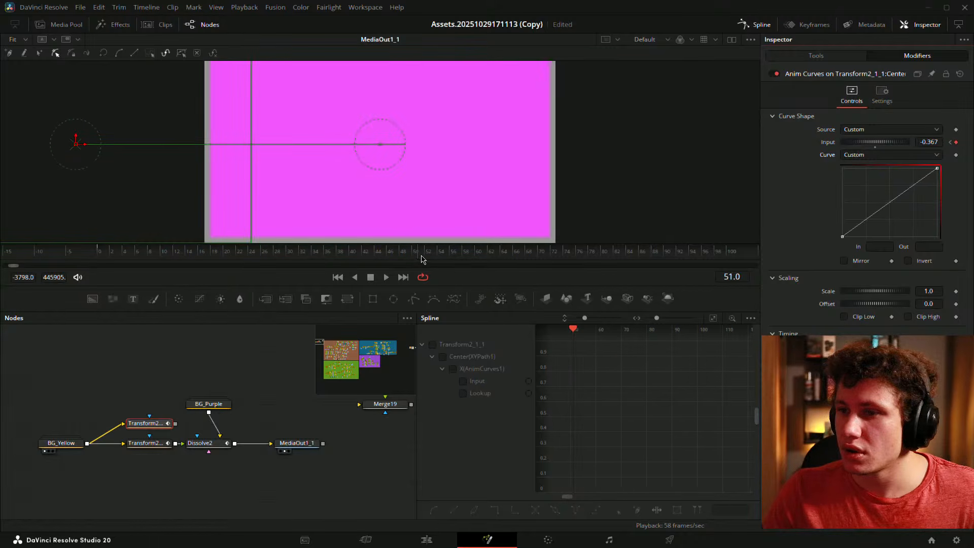
{"action": "left_click", "coordinate": [852, 160]}
{"action": "left_click", "coordinate": [865, 180]}
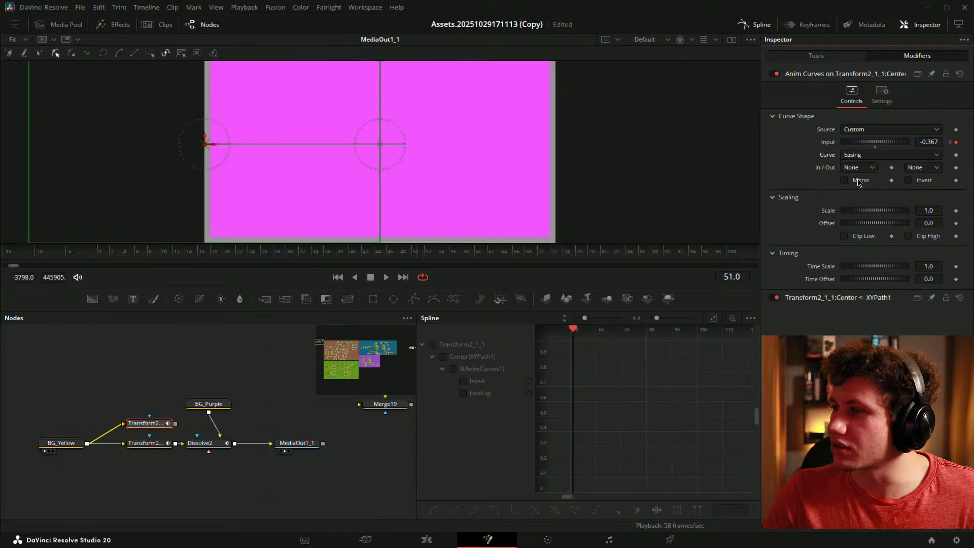
{"action": "left_click", "coordinate": [868, 168]}
{"action": "left_click", "coordinate": [862, 193]}
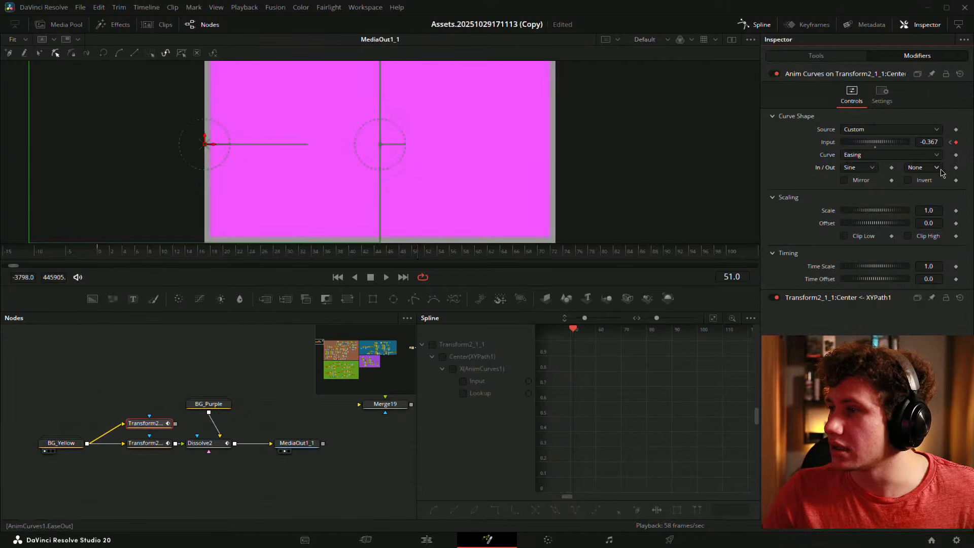
{"action": "left_click", "coordinate": [922, 167]}
{"action": "left_click", "coordinate": [919, 216]}
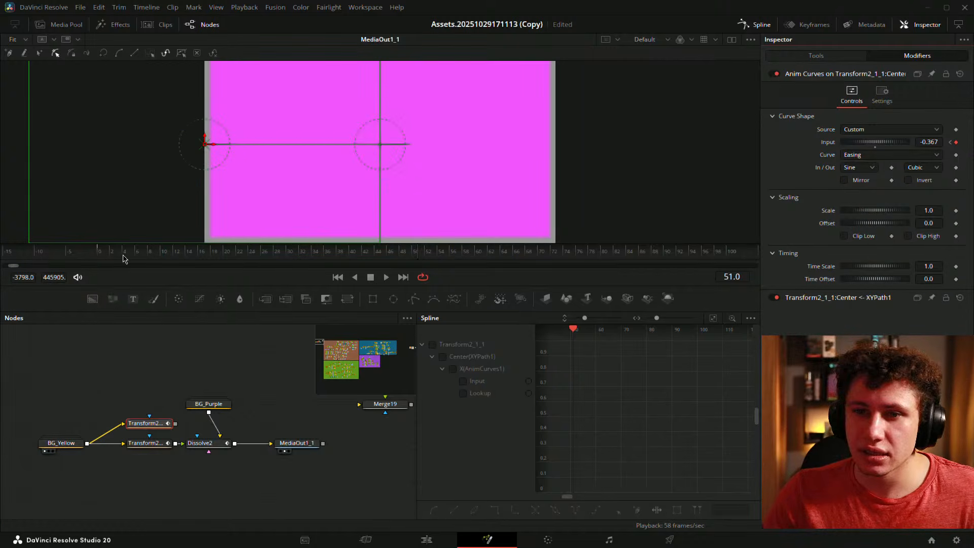
{"action": "key", "text": "space"}
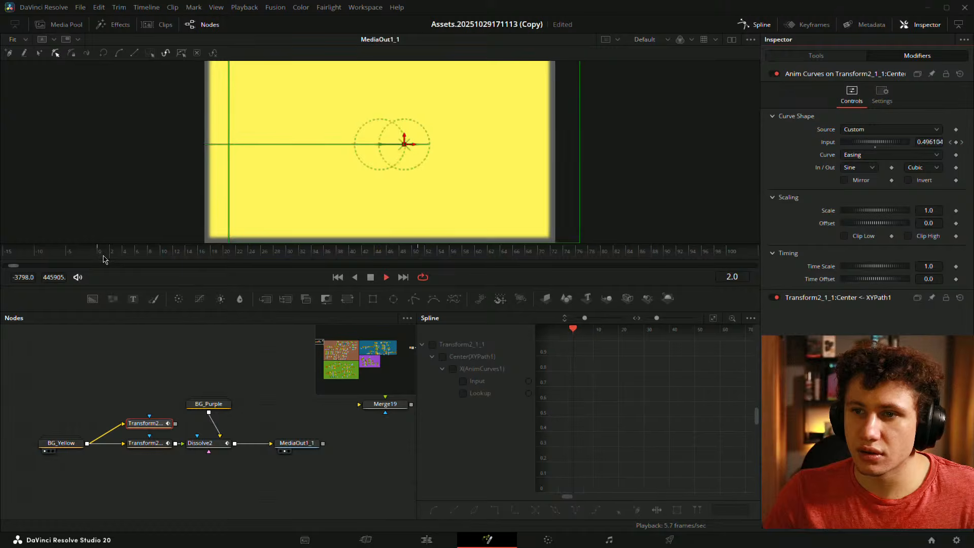
{"action": "key", "text": "space"}
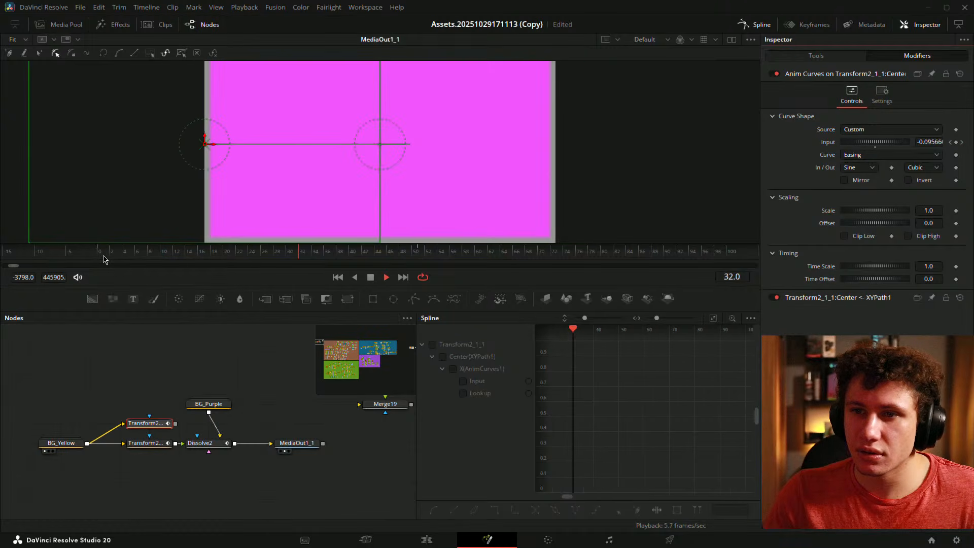
- Set both easing in and out to Quad, display the Lookup curve, and replay from frame 0
{"action": "left_click", "coordinate": [871, 167]}
{"action": "left_click", "coordinate": [853, 204]}
{"action": "left_click", "coordinate": [931, 167]}
{"action": "left_click", "coordinate": [918, 204]}
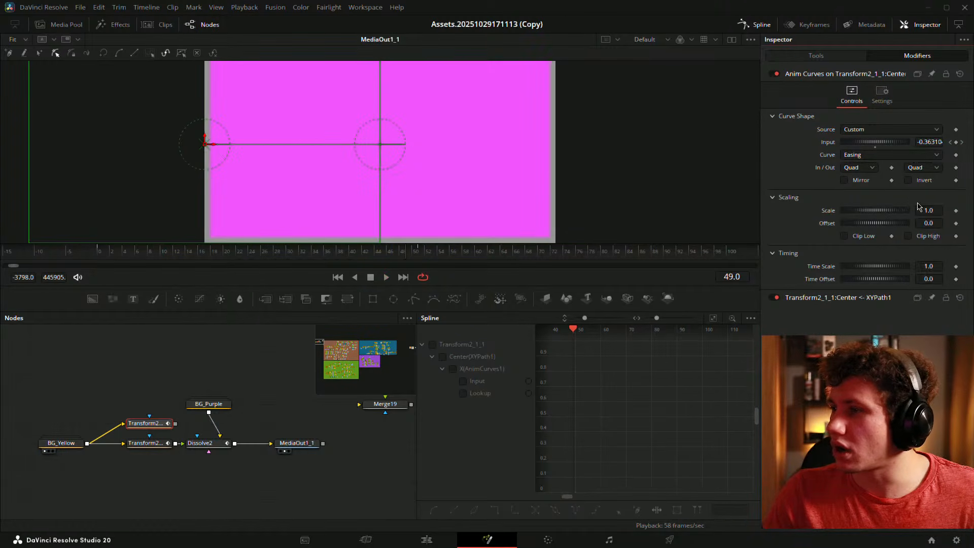
{"action": "left_click", "coordinate": [463, 393]}
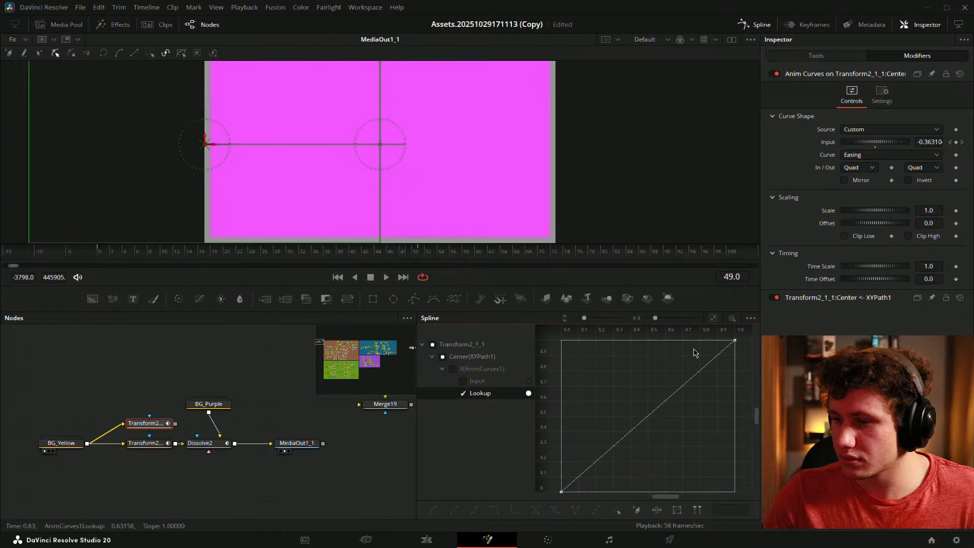
{"action": "left_click", "coordinate": [713, 318]}
{"action": "left_click_drag", "start_coordinate": [112, 251], "coordinate": [100, 253]}
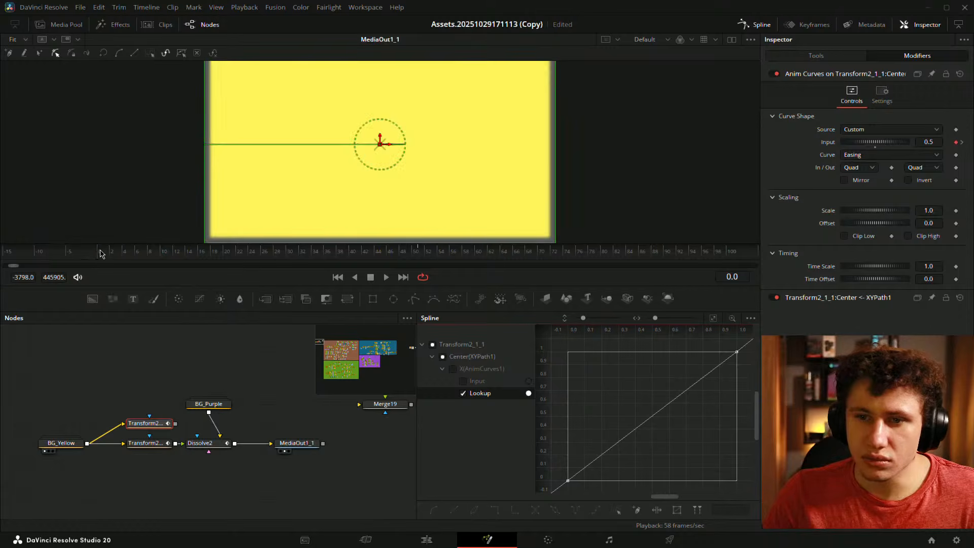
{"action": "key", "text": "space"}
{"action": "key", "text": "space"}
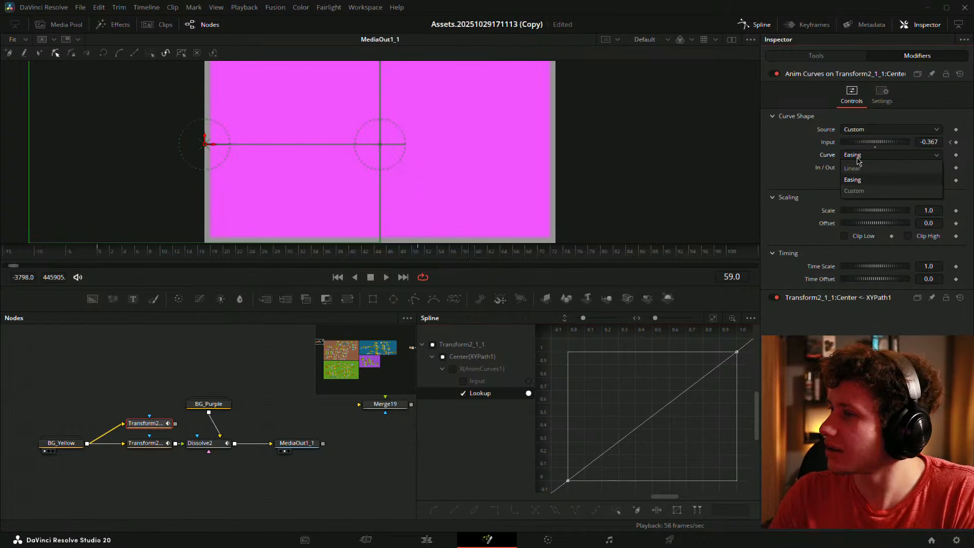
- Delete the upper Transform node and save the project
{"action": "scroll", "coordinate": [861, 162], "scroll_direction": "up", "scroll_amount": 1}
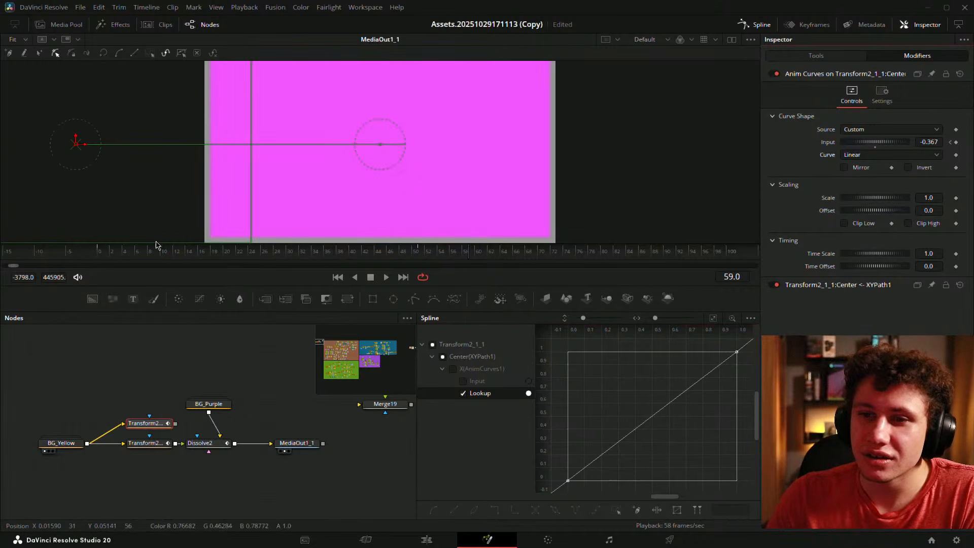
{"action": "left_click_drag", "start_coordinate": [100, 247], "coordinate": [379, 244]}
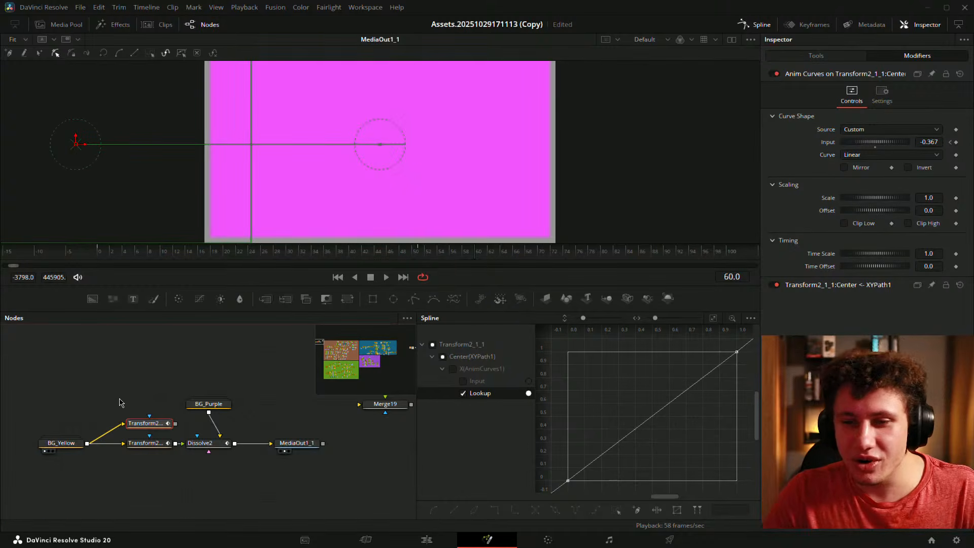
{"action": "left_click_drag", "start_coordinate": [120, 398], "coordinate": [168, 430]}
{"action": "key", "text": "Delete"}
{"action": "key", "text": "ctrl+s"}
- Fit the remaining Transform's displacement S-curve, return to frame 0, and shift BG_Yellow right
{"action": "left_click", "coordinate": [159, 443]}
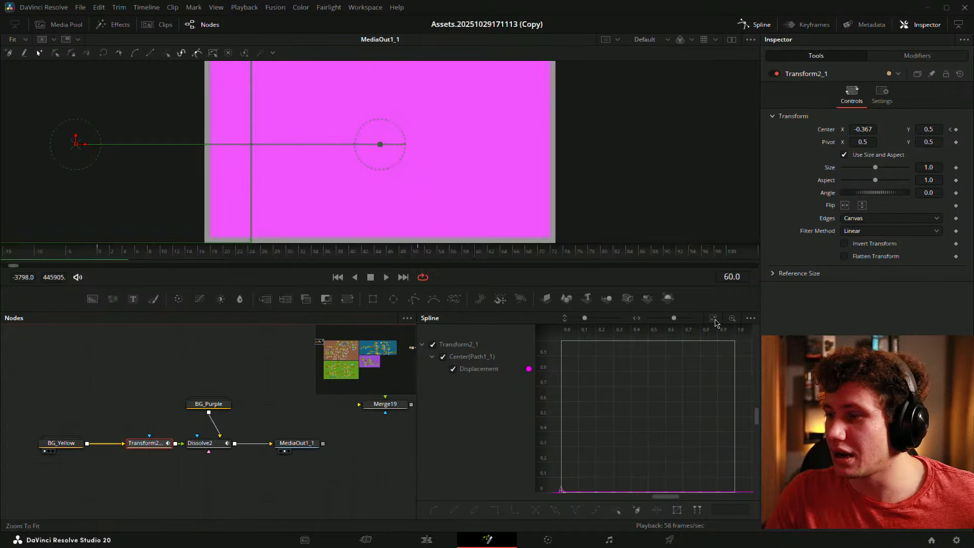
{"action": "left_click", "coordinate": [113, 399]}
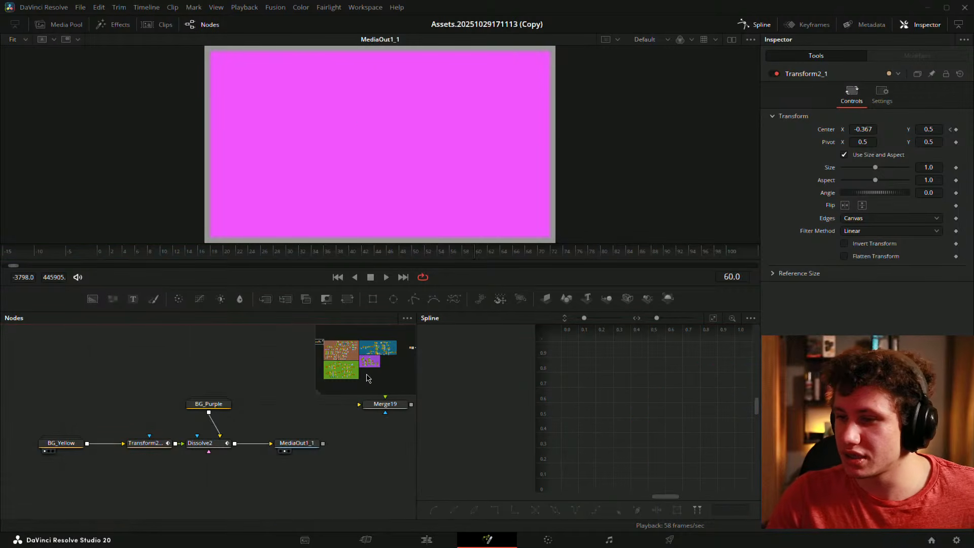
{"action": "left_click", "coordinate": [154, 445]}
{"action": "key", "text": "ctrl+f"}
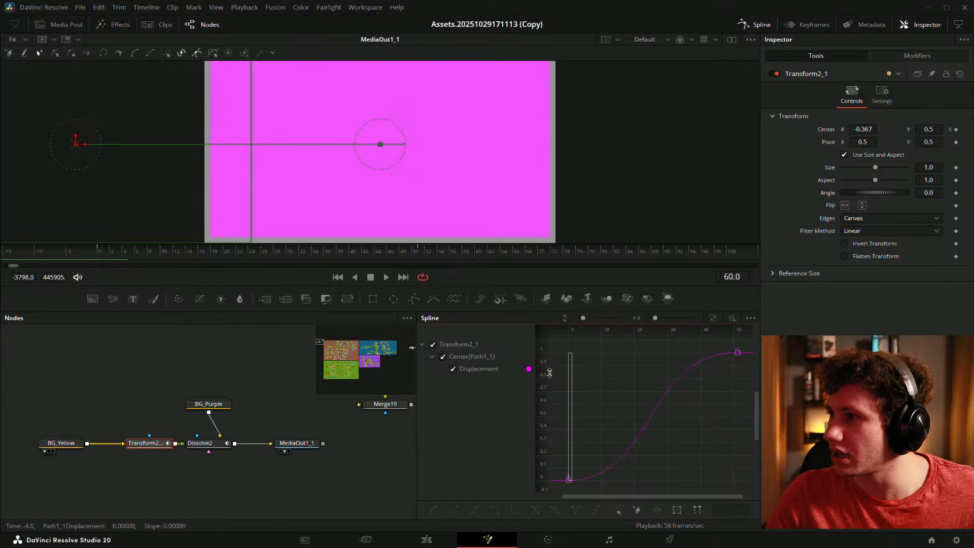
{"action": "scroll", "coordinate": [565, 382], "scroll_direction": "up", "scroll_amount": 2}
{"action": "key", "text": "ctrl+f"}
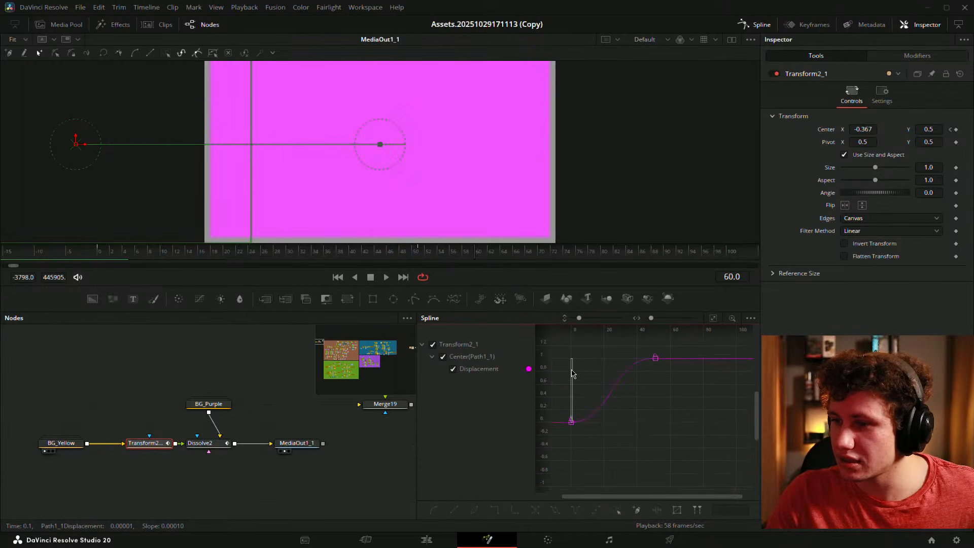
{"action": "left_click", "coordinate": [99, 253]}
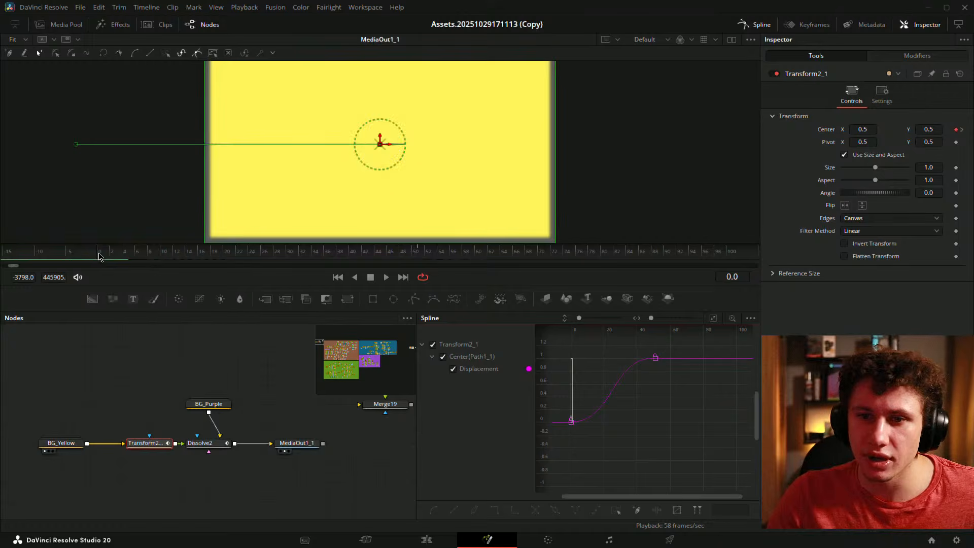
{"action": "left_click_drag", "start_coordinate": [55, 446], "coordinate": [84, 445]}
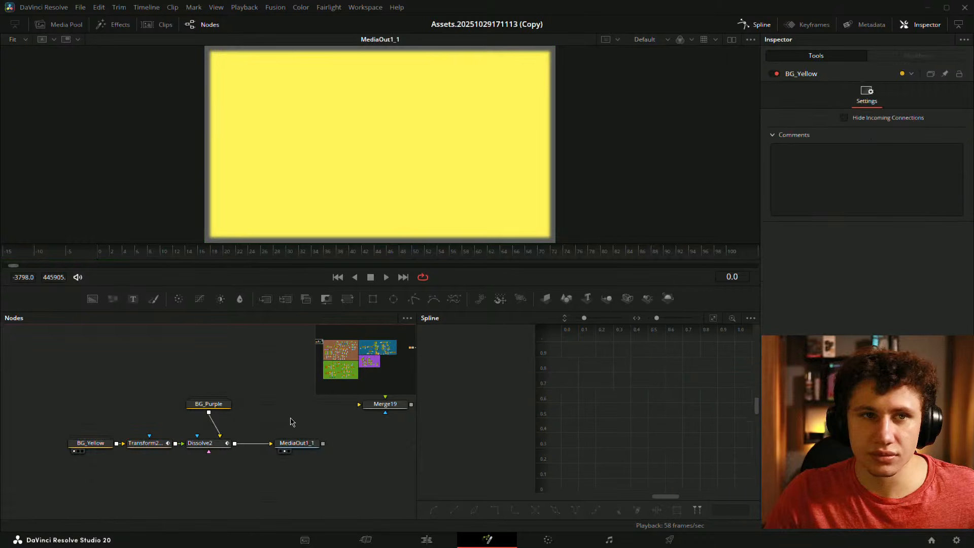
- Save, then view Dissolve2's output in the viewer and play the transition
{"action": "key", "text": "ctrl+s"}
{"action": "left_click_drag", "start_coordinate": [319, 415], "coordinate": [227, 434]}
{"action": "left_click_drag", "start_coordinate": [163, 446], "coordinate": [323, 168]}
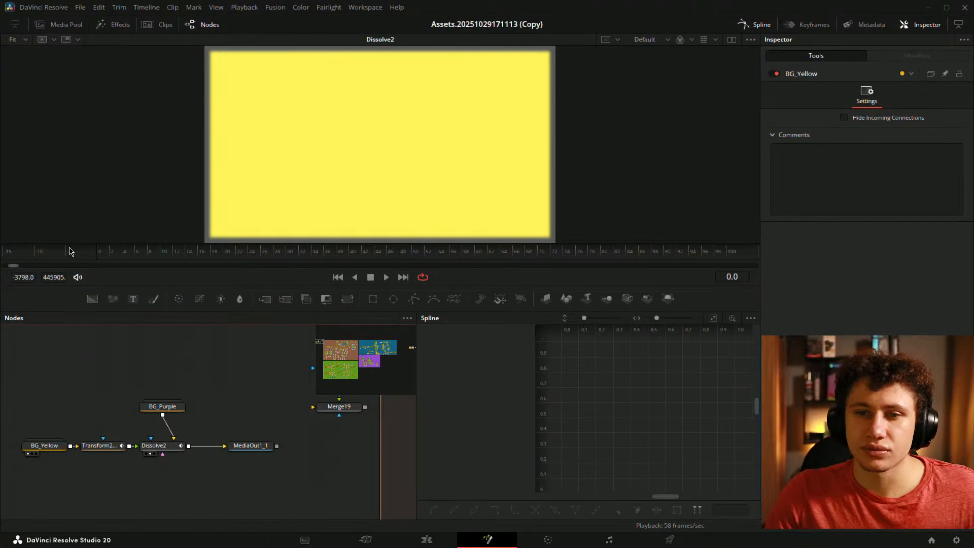
{"action": "key", "text": "space"}
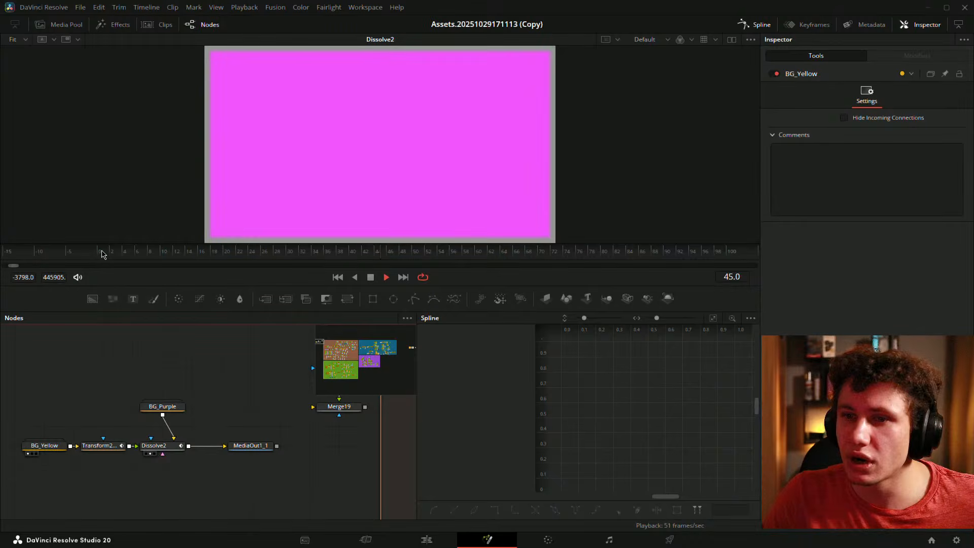
{"action": "left_click", "coordinate": [100, 255]}
- Play and scrub the transition with Transform2_1, then Dissolve2, selected
{"action": "left_click", "coordinate": [101, 446]}
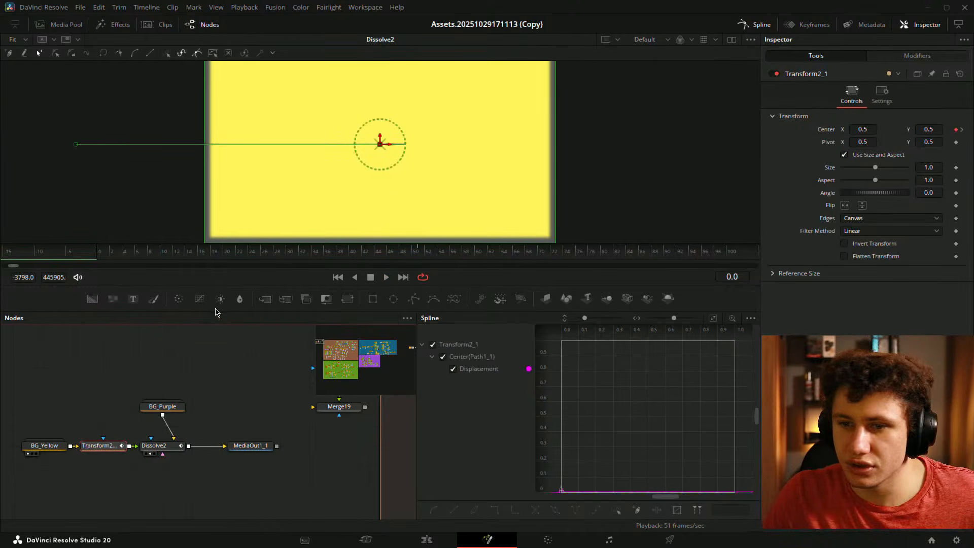
{"action": "key", "text": "space"}
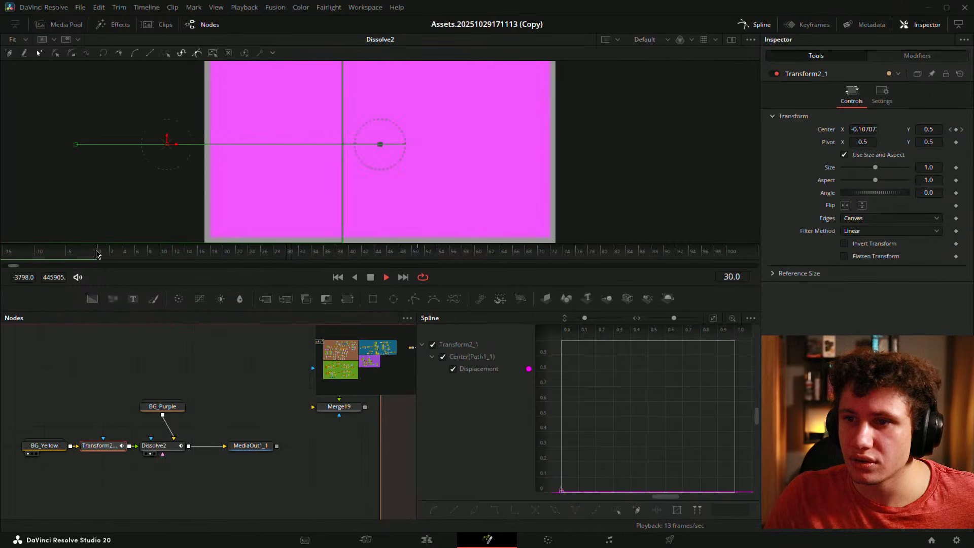
{"action": "key", "text": "space"}
{"action": "left_click", "coordinate": [223, 395]}
{"action": "left_click", "coordinate": [165, 449]}
{"action": "mouse_move", "coordinate": [167, 253]}
{"action": "left_mouse_down"}
{"action": "mouse_move", "coordinate": [185, 257]}
{"action": "mouse_move", "coordinate": [98, 256]}
{"action": "mouse_move", "coordinate": [236, 255]}
{"action": "mouse_move", "coordinate": [178, 256]}
{"action": "left_mouse_up"}
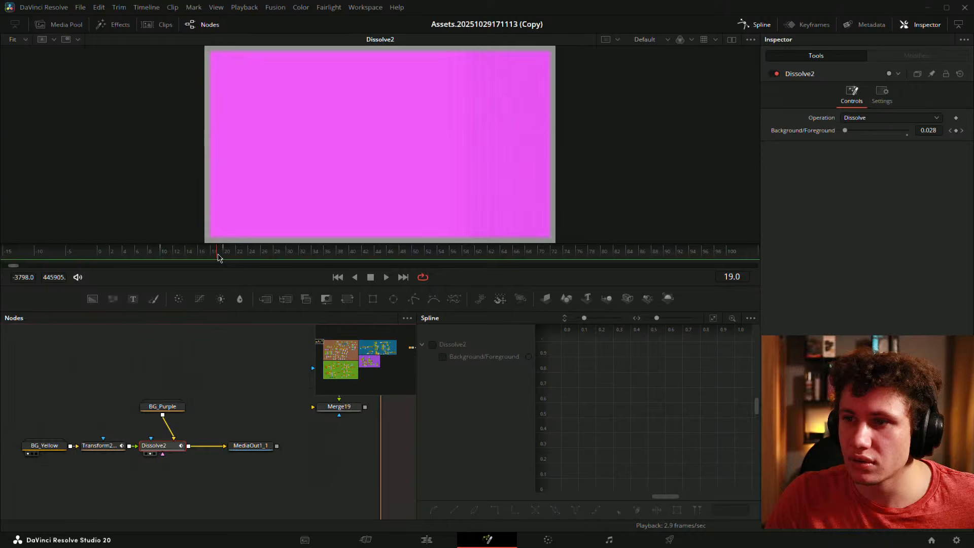
- Fit the Transform's displacement curve and replay the transition's early frames from frame 0
{"action": "left_click", "coordinate": [101, 445]}
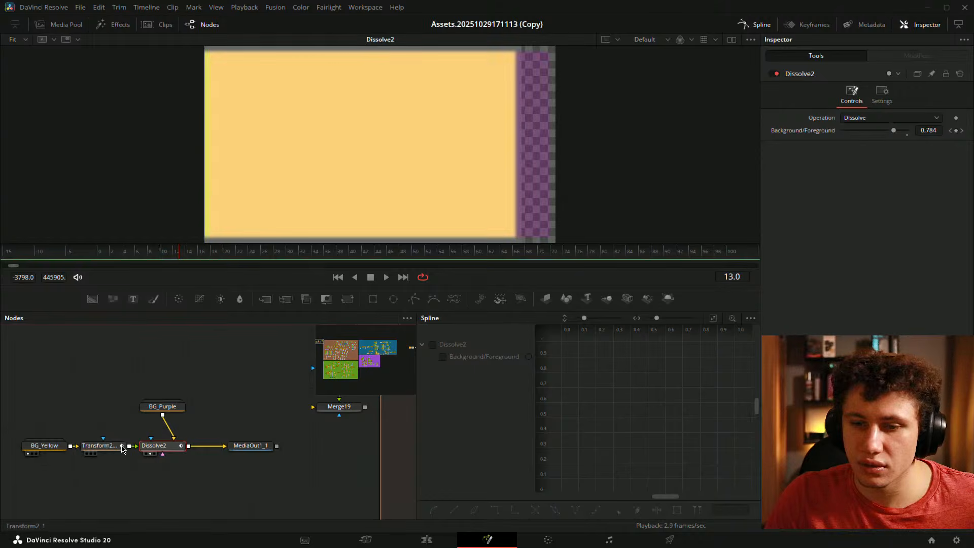
{"action": "left_click", "coordinate": [713, 318]}
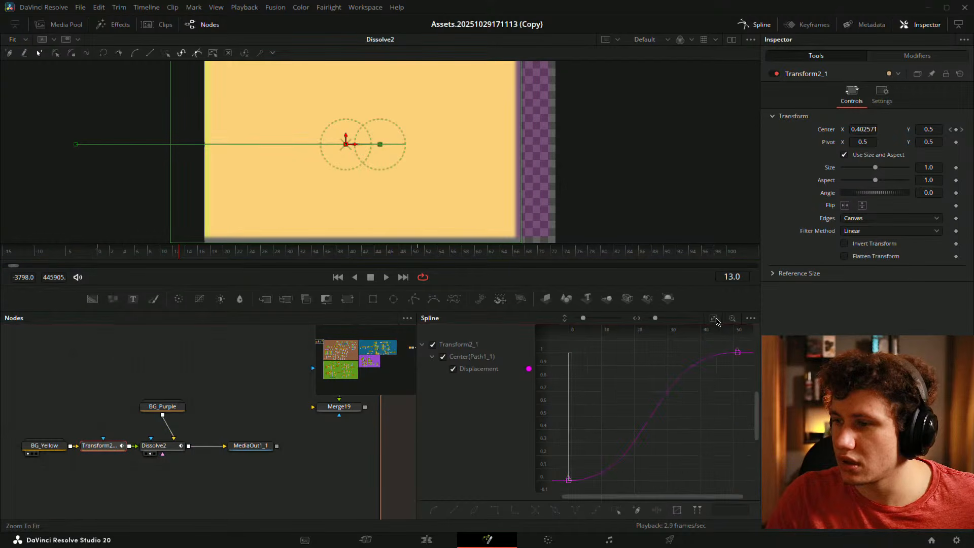
{"action": "left_click", "coordinate": [101, 255]}
{"action": "left_click", "coordinate": [260, 369]}
{"action": "key", "text": "space"}
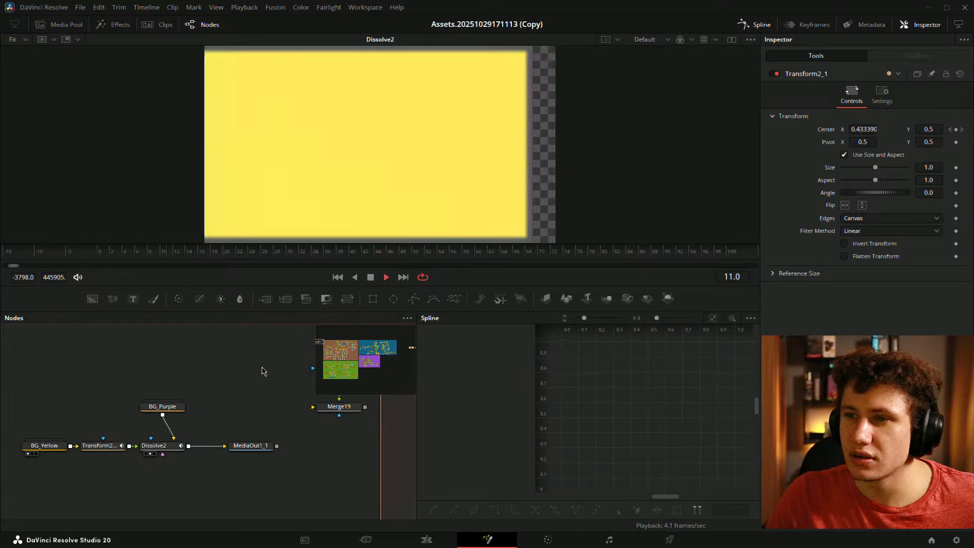
{"action": "left_click", "coordinate": [112, 252]}
{"action": "key", "text": "space"}
{"action": "key", "text": "space"}
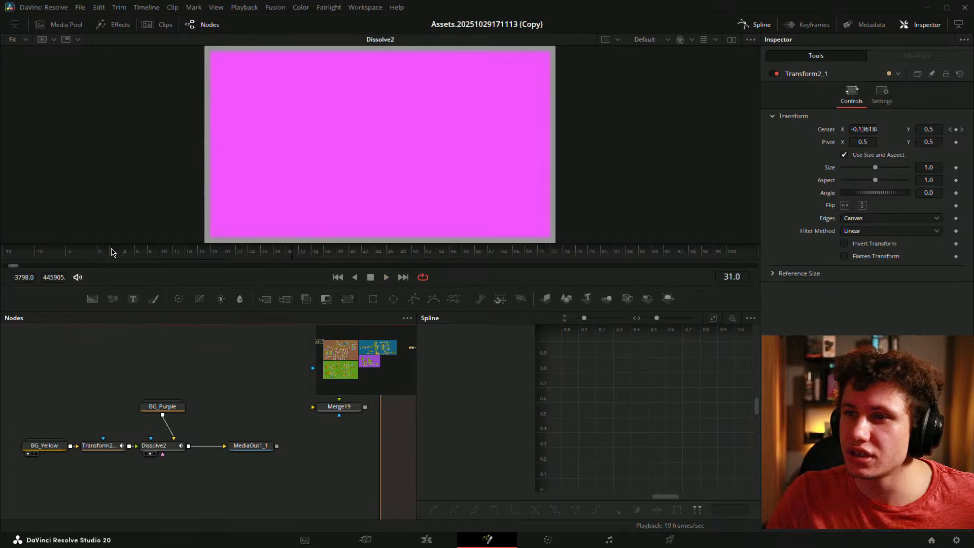
{"action": "left_click_drag", "start_coordinate": [112, 252], "coordinate": [86, 267]}
{"action": "left_click_drag", "start_coordinate": [278, 391], "coordinate": [332, 352]}
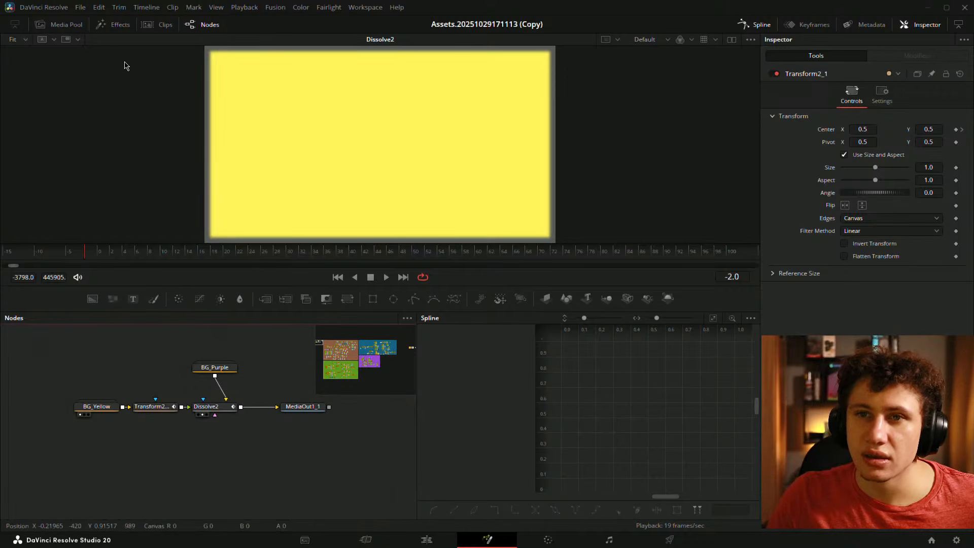
- Add the Material_albedo image as MediaIn1 and merge it over a new Background22 in Merge20
{"action": "left_click", "coordinate": [61, 26]}
{"action": "mouse_move", "coordinate": [112, 281]}
{"action": "left_mouse_down"}
{"action": "mouse_move", "coordinate": [233, 375]}
{"action": "mouse_move", "coordinate": [97, 275]}
{"action": "left_mouse_up"}
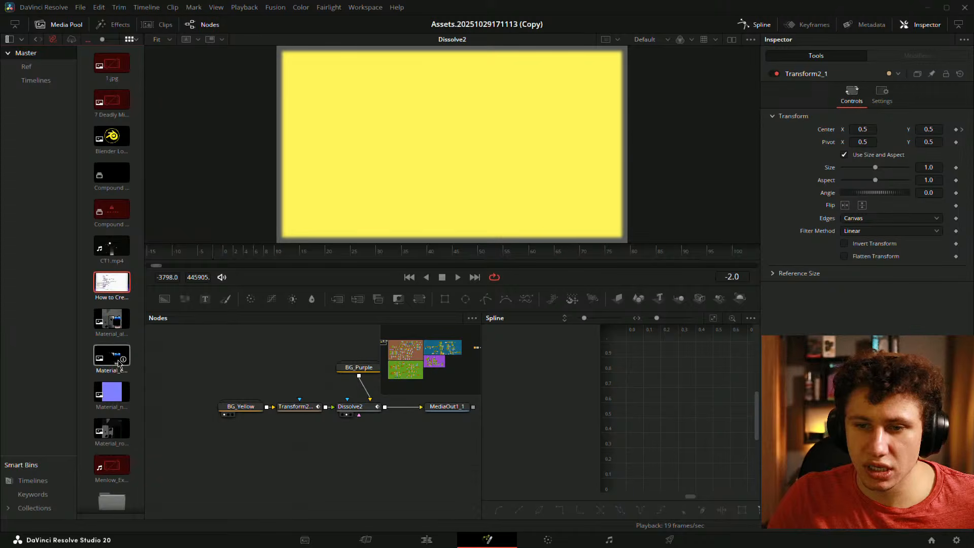
{"action": "left_click_drag", "start_coordinate": [112, 319], "coordinate": [263, 418]}
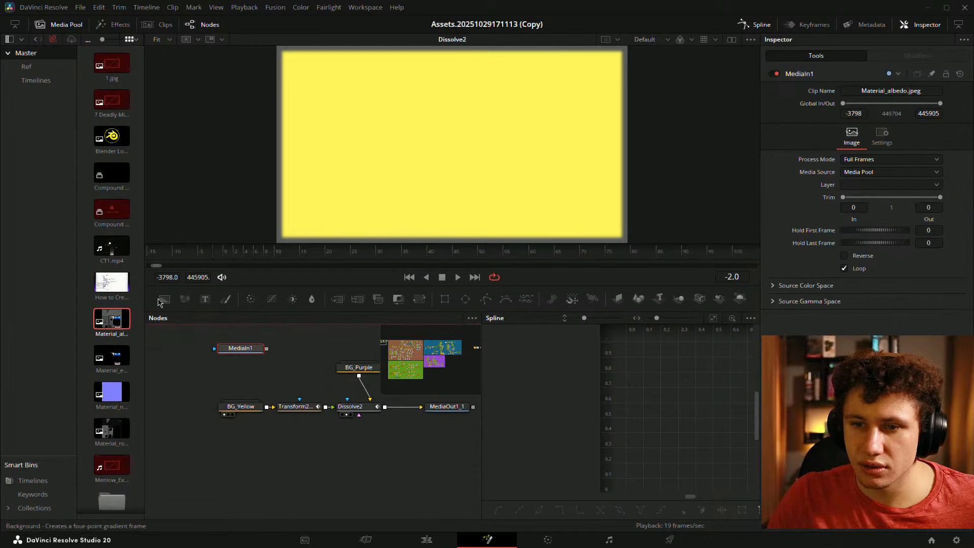
{"action": "left_click", "coordinate": [165, 298]}
{"action": "left_click_drag", "start_coordinate": [267, 348], "coordinate": [267, 370]}
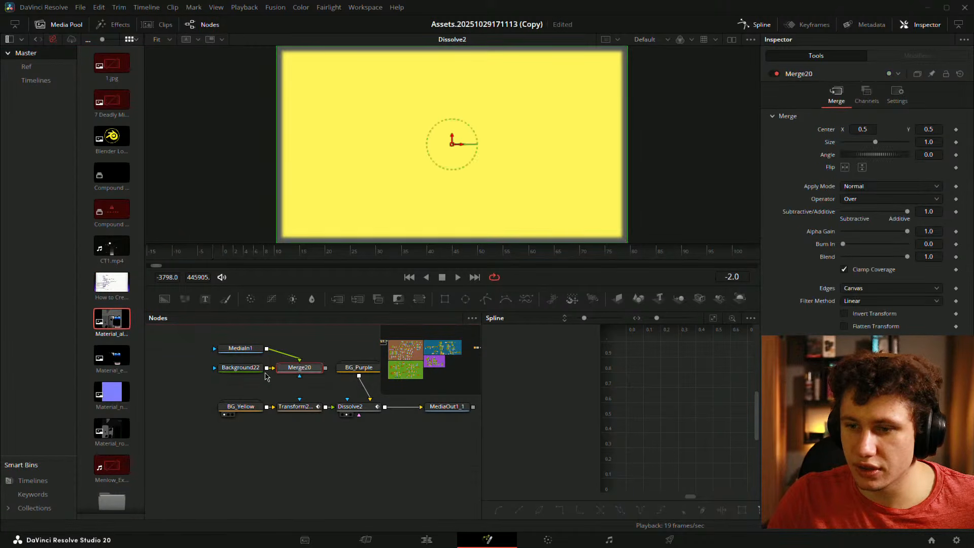
- Feed Merge20 into the Transform node in place of BG_Yellow and preview the composite
{"action": "left_click_drag", "start_coordinate": [327, 370], "coordinate": [292, 406]}
{"action": "left_click_drag", "start_coordinate": [238, 408], "coordinate": [146, 410]}
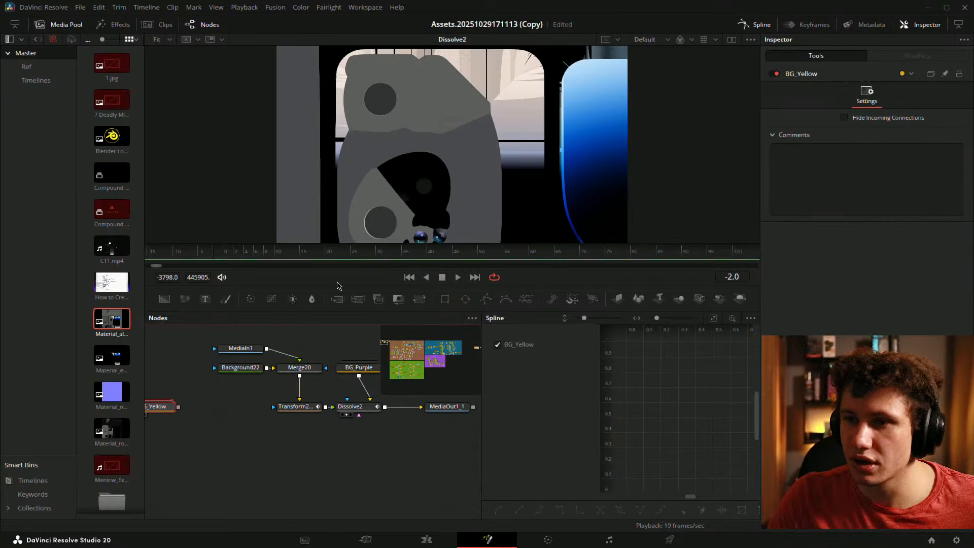
{"action": "key", "text": "space"}
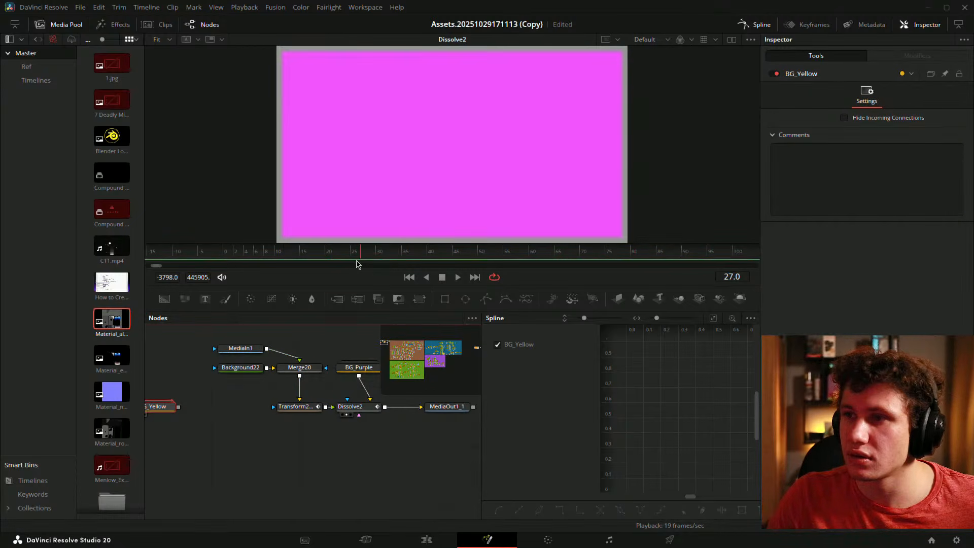
{"action": "left_click_drag", "start_coordinate": [227, 257], "coordinate": [333, 262]}
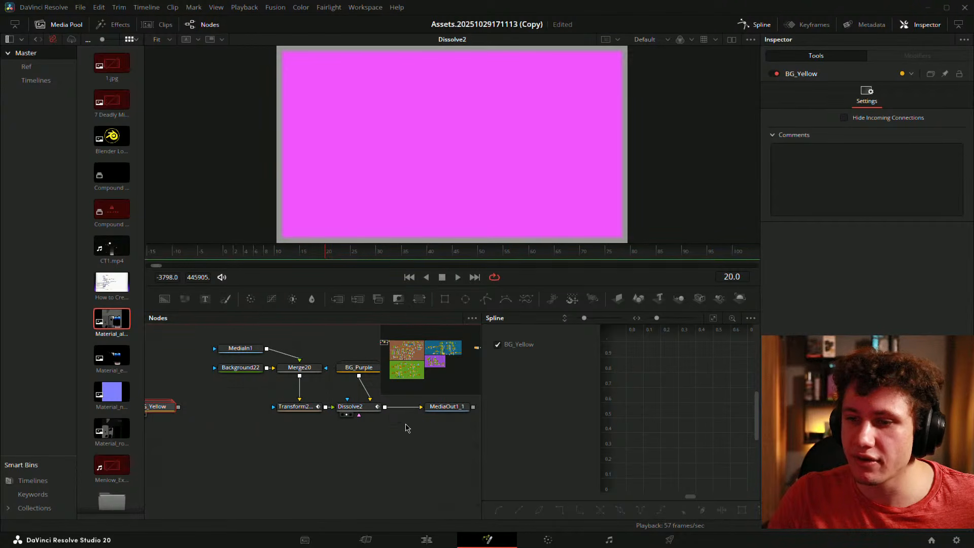
- Inspect Dissolve2's Background/Foreground curve in the Spline editor, then settle the playhead near frame 20
{"action": "left_click_drag", "start_coordinate": [405, 427], "coordinate": [315, 437]}
{"action": "left_click", "coordinate": [285, 417]}
{"action": "left_click_drag", "start_coordinate": [328, 255], "coordinate": [316, 256]}
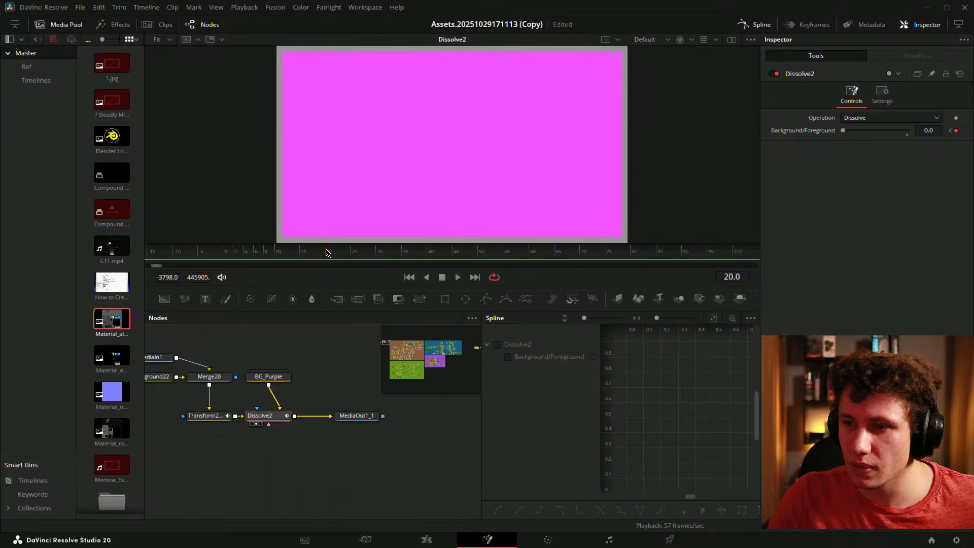
{"action": "left_click", "coordinate": [507, 345]}
{"action": "left_click", "coordinate": [713, 318]}
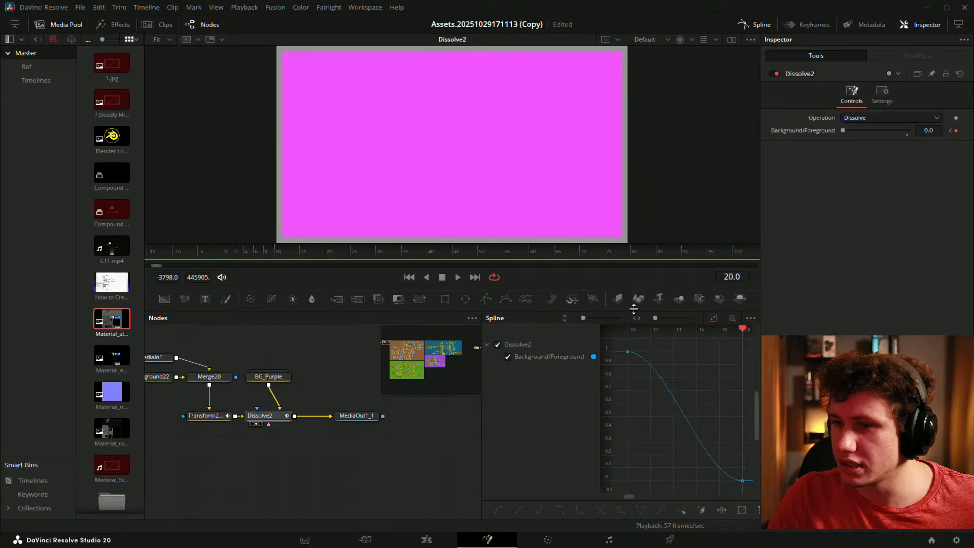
{"action": "left_click", "coordinate": [756, 24]}
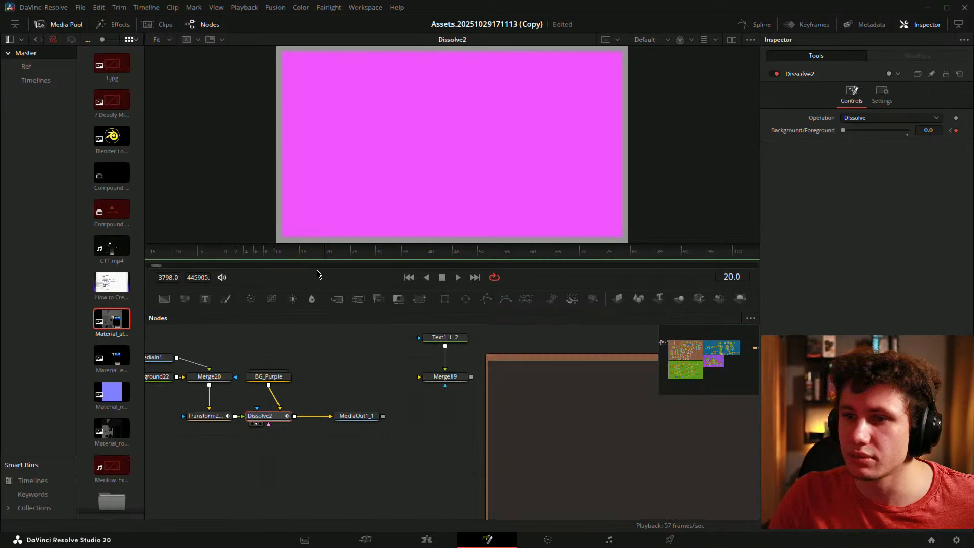
{"action": "mouse_move", "coordinate": [318, 257]}
{"action": "left_mouse_down"}
{"action": "mouse_move", "coordinate": [293, 257]}
{"action": "mouse_move", "coordinate": [331, 259]}
{"action": "mouse_move", "coordinate": [311, 259]}
{"action": "left_mouse_up"}
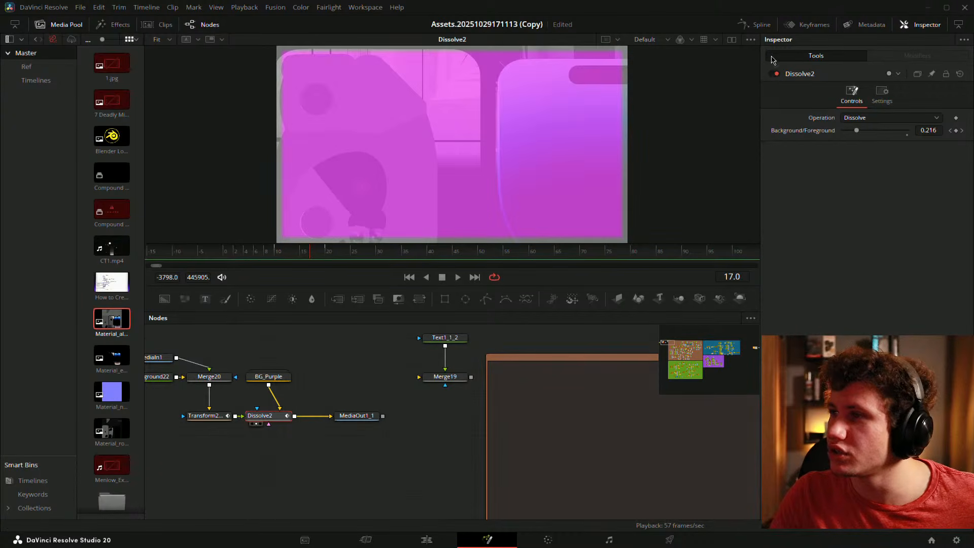
- In the Keyframes editor, move Dissolve2's Background/Foreground keyframe from frame 30 to 34
{"action": "left_click", "coordinate": [761, 25]}
{"action": "left_click", "coordinate": [809, 24]}
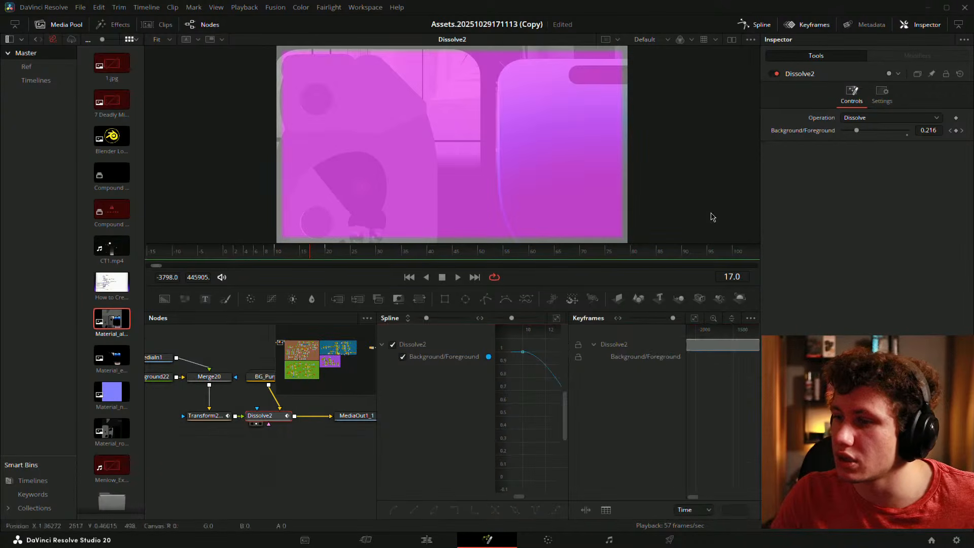
{"action": "left_click", "coordinate": [751, 24]}
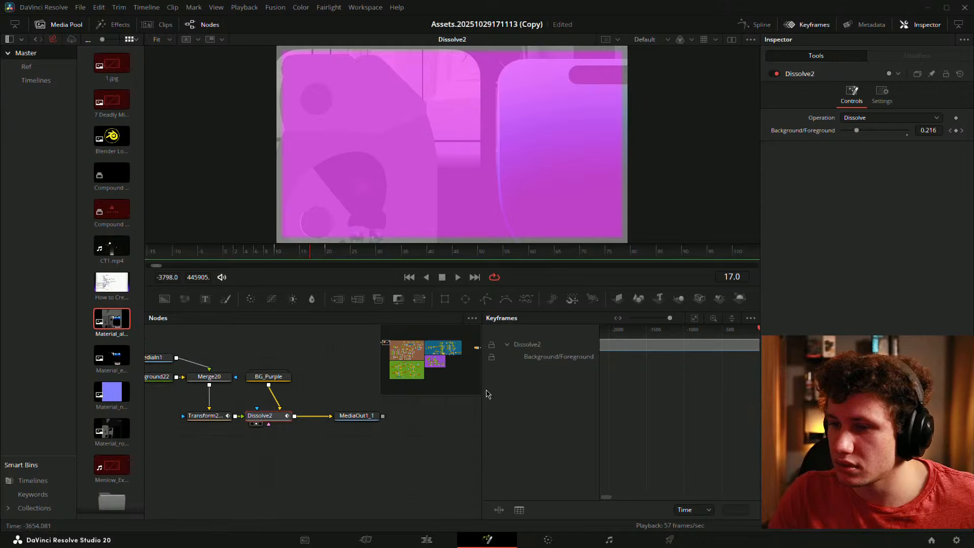
{"action": "left_click_drag", "start_coordinate": [479, 400], "coordinate": [321, 406]}
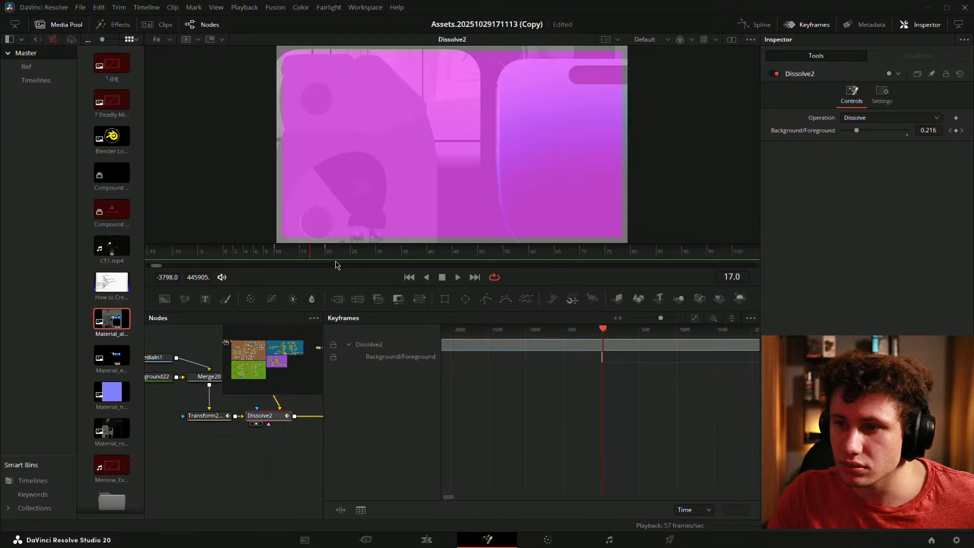
{"action": "scroll", "coordinate": [604, 358], "scroll_direction": "up", "scroll_amount": 5}
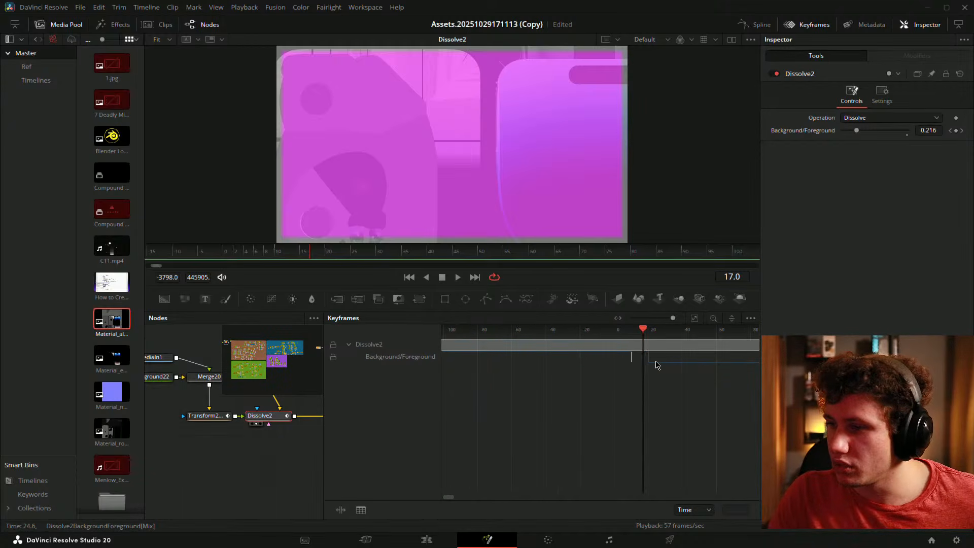
{"action": "left_click_drag", "start_coordinate": [647, 361], "coordinate": [674, 359]}
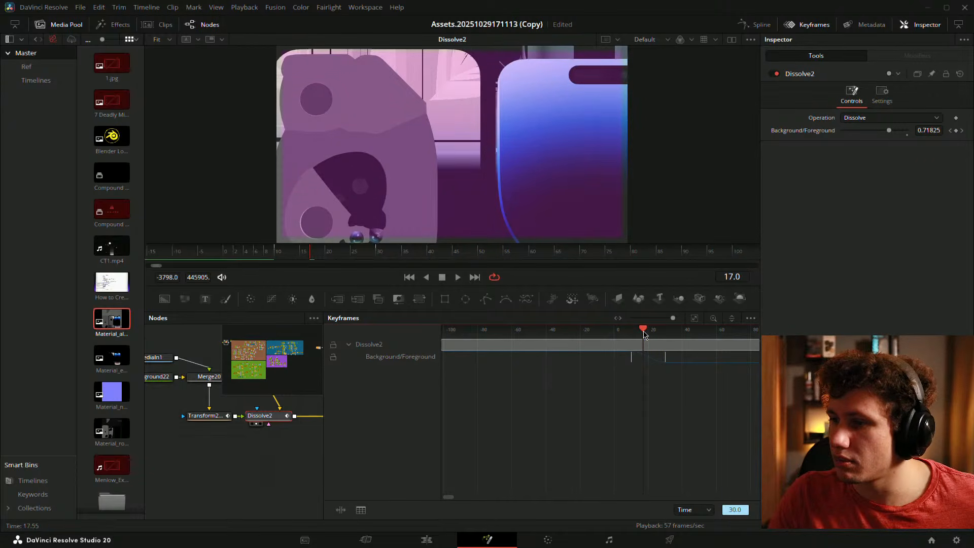
{"action": "left_click_drag", "start_coordinate": [643, 330], "coordinate": [672, 333]}
{"action": "scroll", "coordinate": [663, 356], "scroll_direction": "right", "scroll_amount": 3}
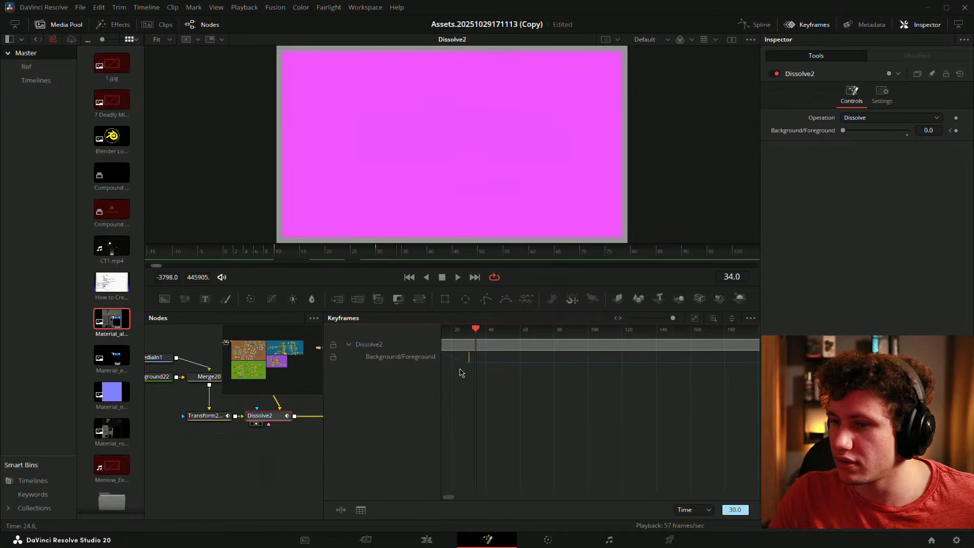
{"action": "left_click_drag", "start_coordinate": [469, 358], "coordinate": [475, 358]}
- Scrub and play through the dissolve to check the later fade
{"action": "left_click_drag", "start_coordinate": [267, 253], "coordinate": [378, 260]}
{"action": "key", "text": "space"}
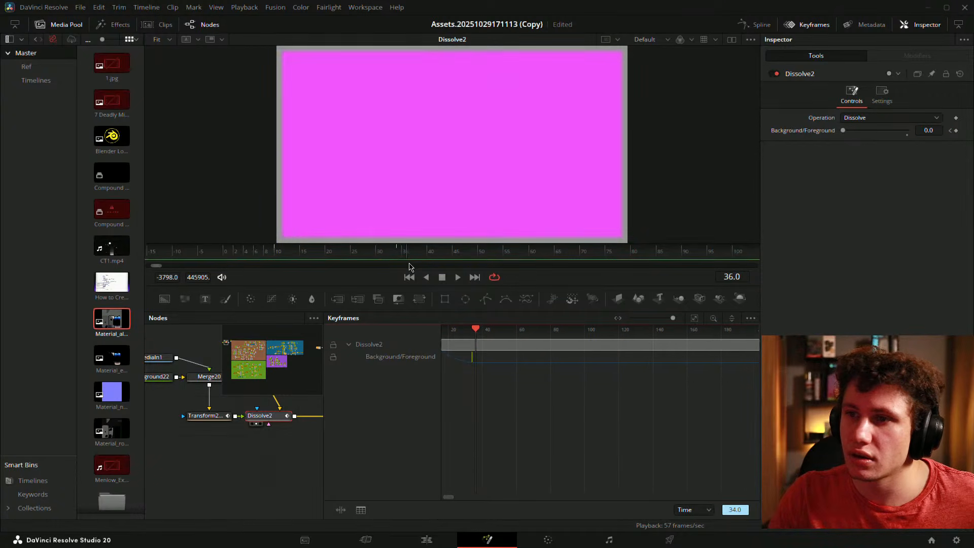
{"action": "left_click_drag", "start_coordinate": [313, 258], "coordinate": [387, 257]}
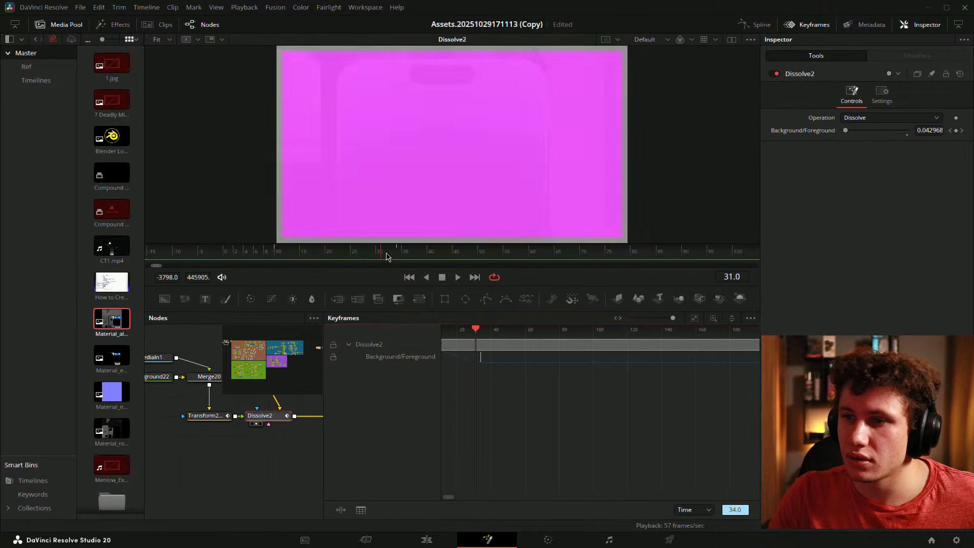
{"action": "left_click", "coordinate": [456, 257]}
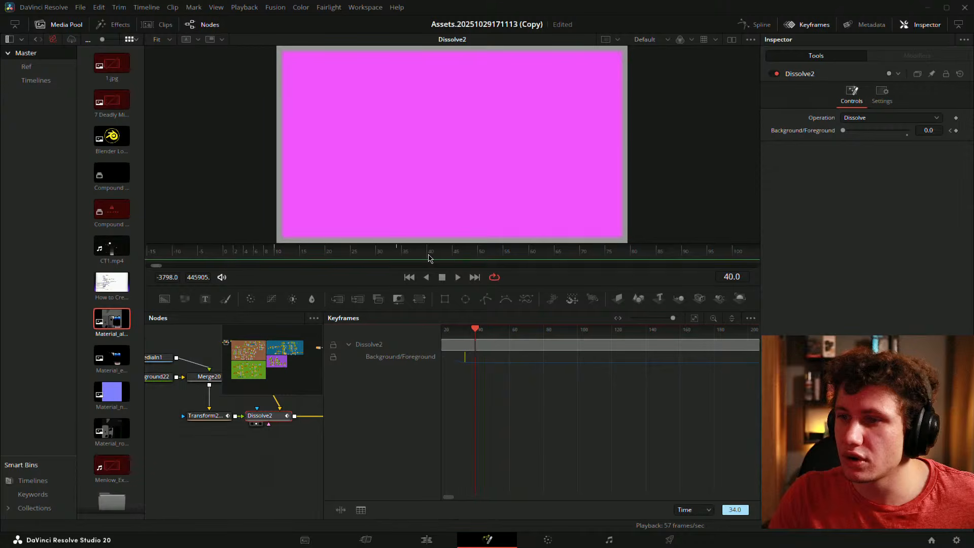
- Check Transform2_1's Displacement curve in the Spline editor to review the sphere's motion
{"action": "left_click_drag", "start_coordinate": [564, 399], "coordinate": [651, 404]}
{"action": "left_click", "coordinate": [803, 26]}
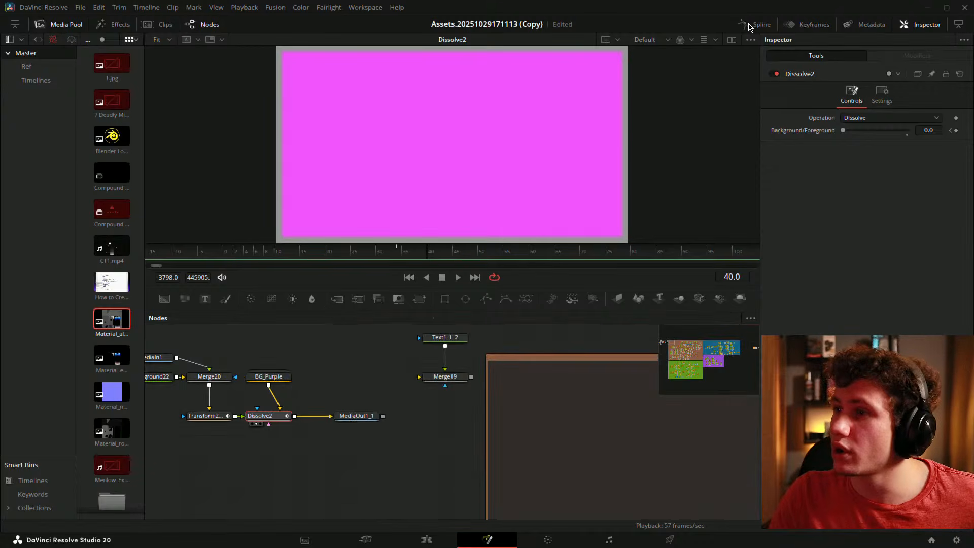
{"action": "left_click", "coordinate": [750, 23]}
{"action": "left_click", "coordinate": [194, 442]}
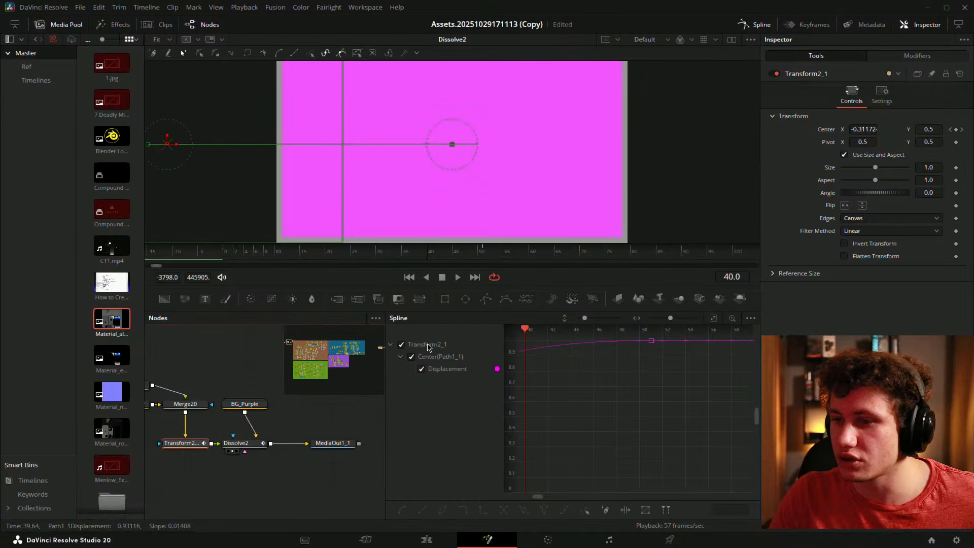
{"action": "left_click", "coordinate": [713, 318]}
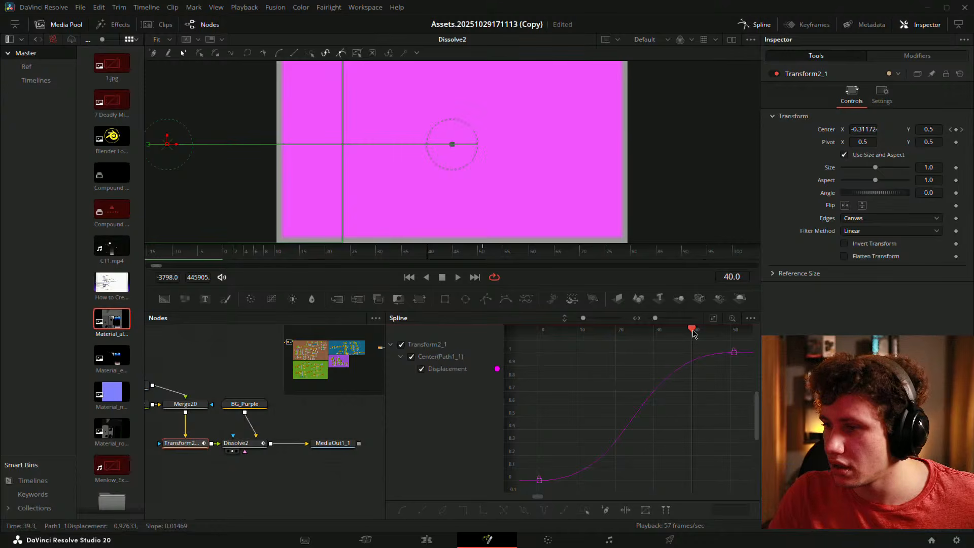
{"action": "left_click_drag", "start_coordinate": [693, 333], "coordinate": [665, 332]}
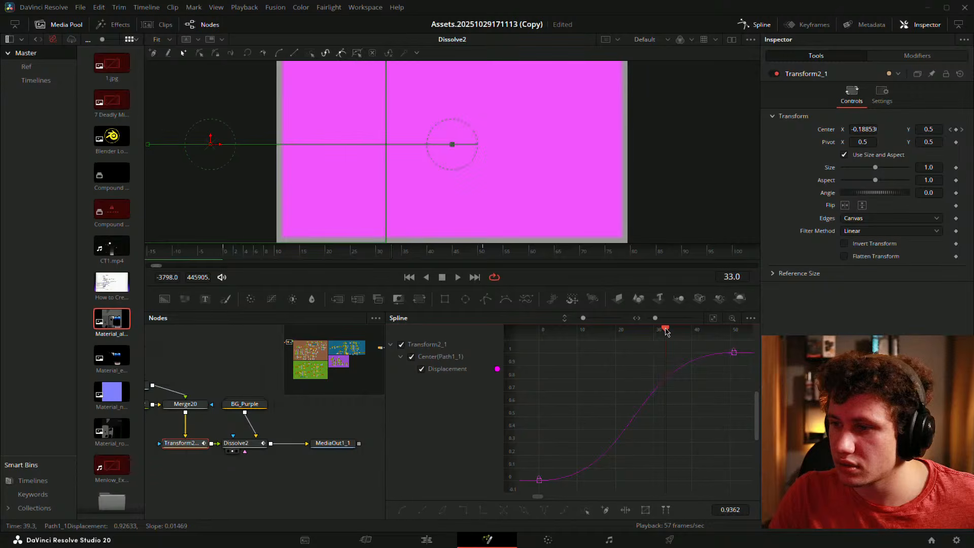
{"action": "scroll", "coordinate": [304, 446], "scroll_direction": "left", "scroll_amount": 3}
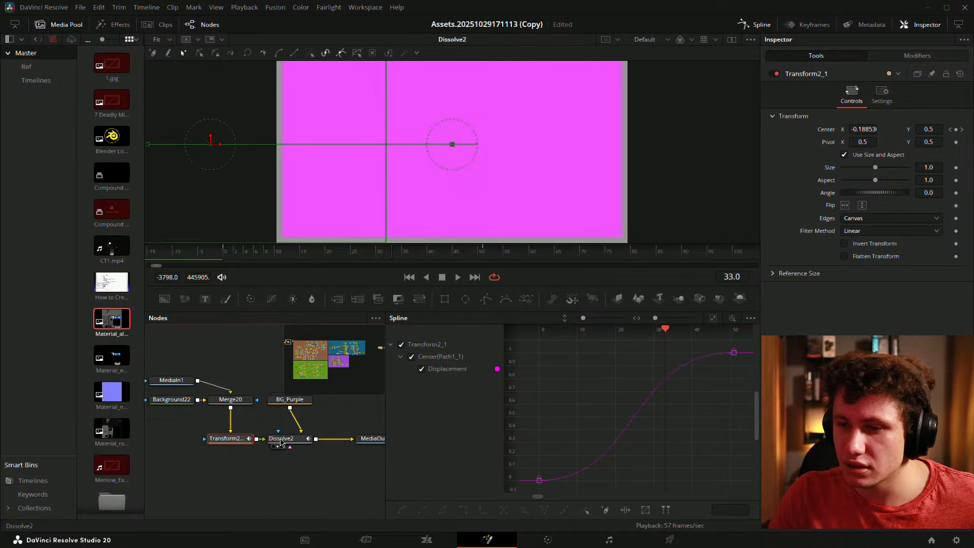
- Move Dissolve2's Background/Foreground keyframe further to frame 38
{"action": "left_click", "coordinate": [282, 441]}
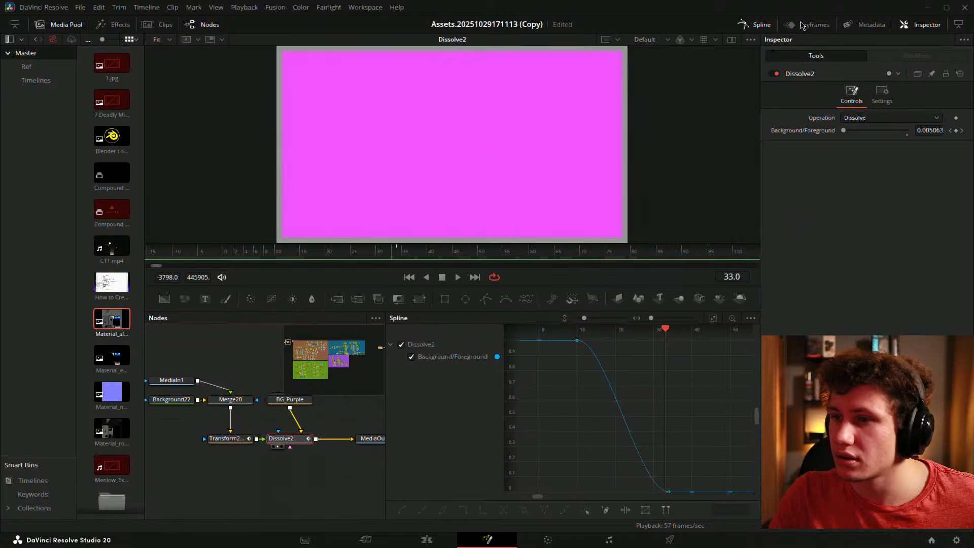
{"action": "left_click", "coordinate": [802, 26]}
{"action": "scroll", "coordinate": [689, 361], "scroll_direction": "up", "scroll_amount": 3}
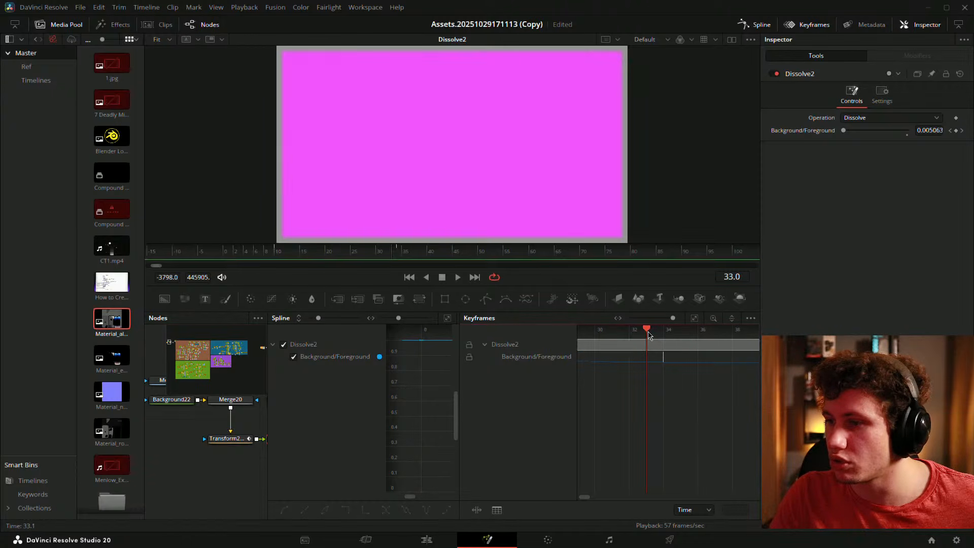
{"action": "left_click_drag", "start_coordinate": [648, 334], "coordinate": [686, 335]}
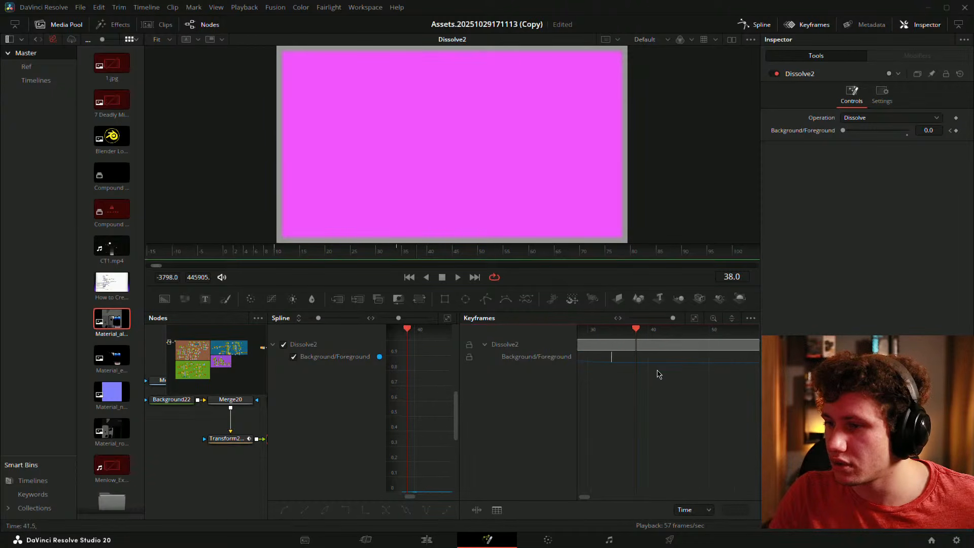
{"action": "left_click_drag", "start_coordinate": [612, 356], "coordinate": [637, 356]}
- Close the curve and Keyframes editors and set the playhead near the start
{"action": "left_click", "coordinate": [746, 25]}
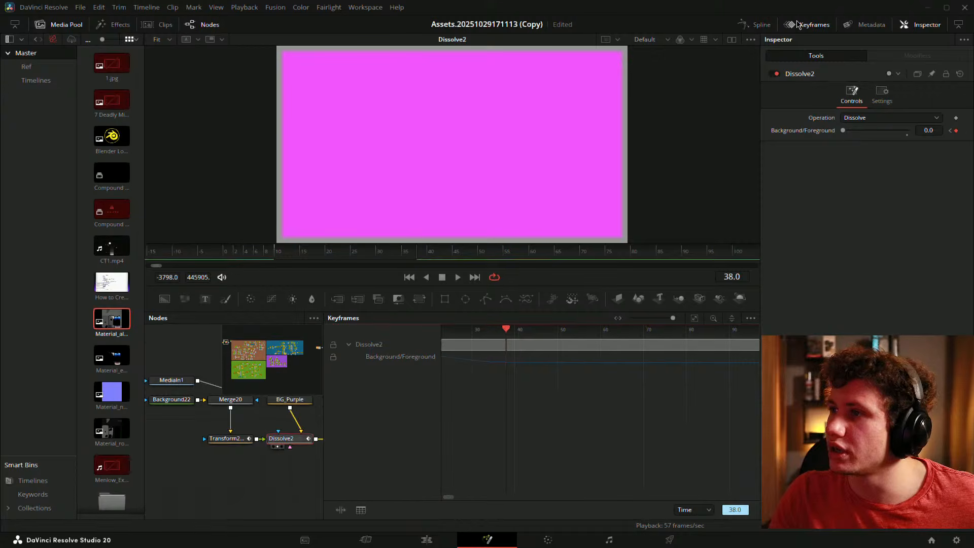
{"action": "left_click", "coordinate": [797, 25]}
{"action": "left_click", "coordinate": [266, 254]}
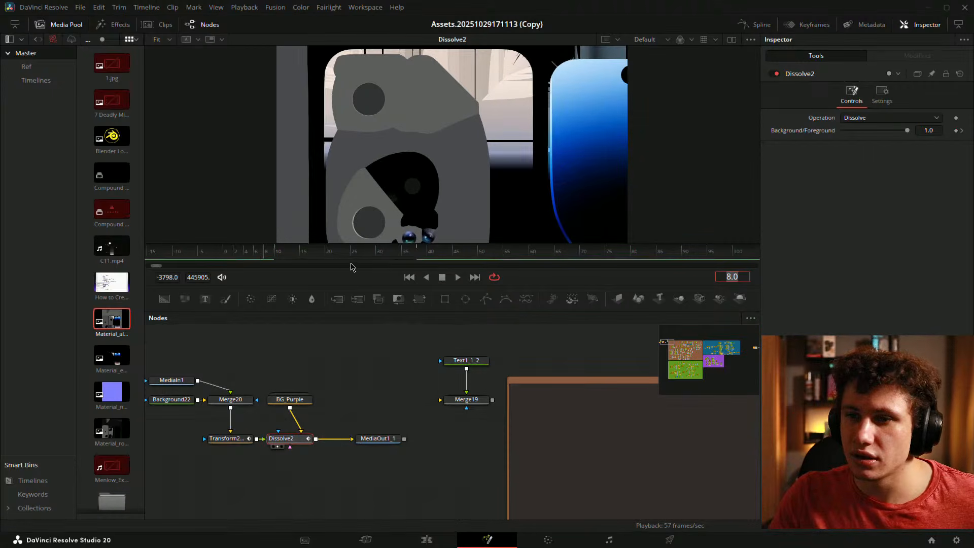
{"action": "scroll", "coordinate": [308, 256], "scroll_direction": "down", "scroll_amount": 2}
{"action": "left_click", "coordinate": [306, 253]}
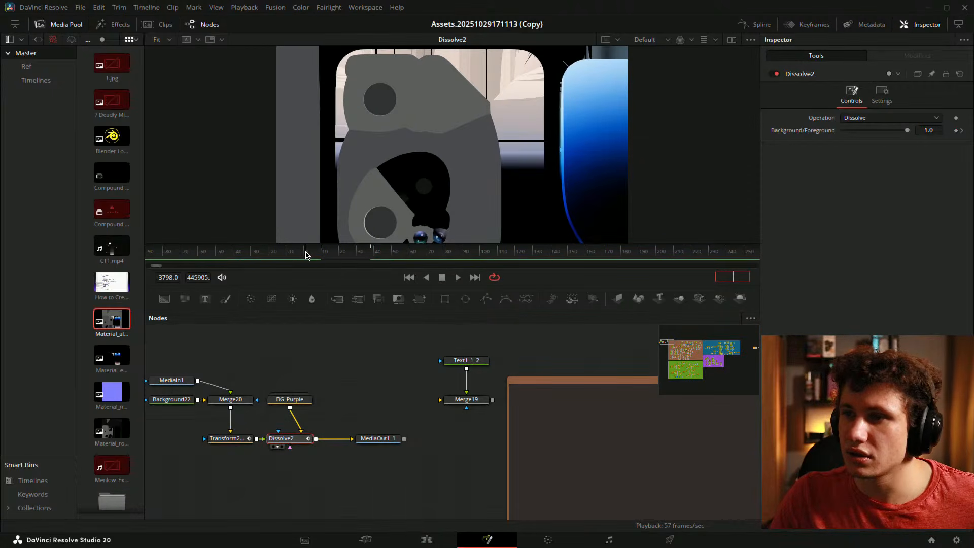
- Play the retimed dissolve from frame 10, stopping around frame 46
{"action": "left_click", "coordinate": [350, 370]}
{"action": "key", "text": "space"}
{"action": "left_click", "coordinate": [323, 254]}
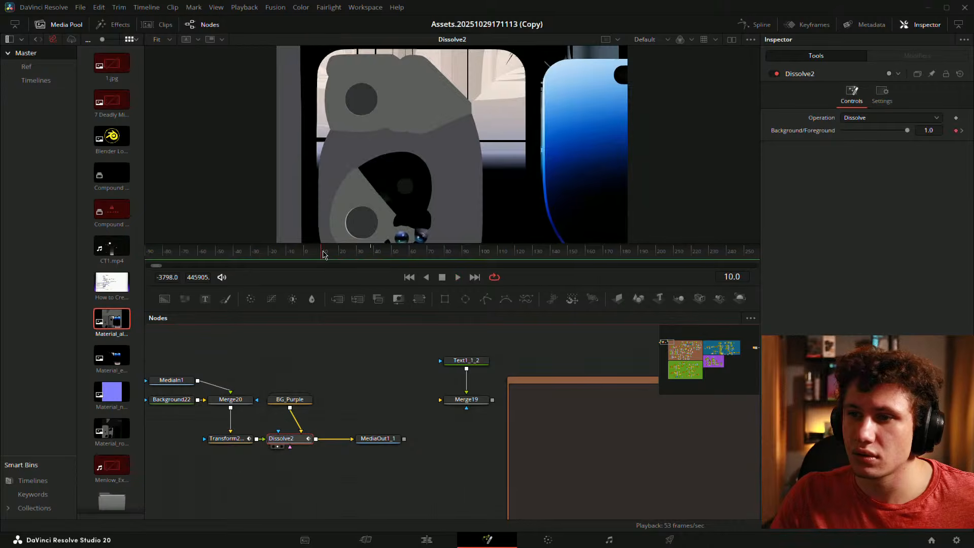
{"action": "key", "text": "space"}
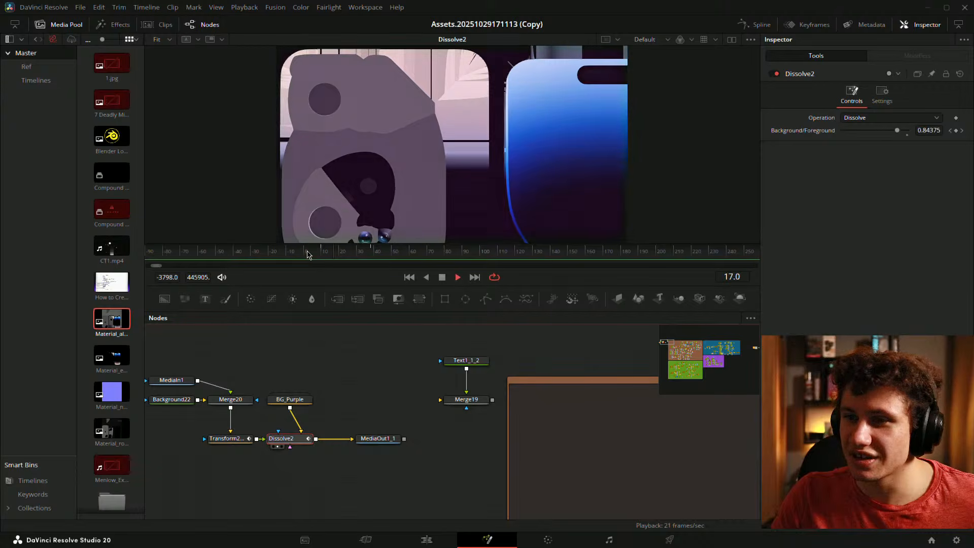
{"action": "key", "text": "space"}
{"action": "key", "text": "space"}
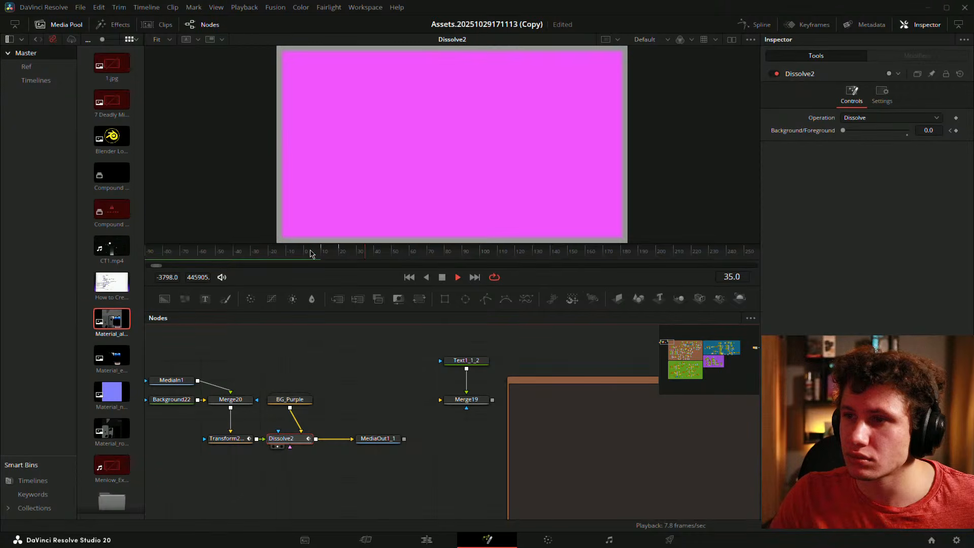
{"action": "key", "text": "space"}
- Hide the Media Pool and show Transform2_1's Displacement curve fitted in the Spline editor
{"action": "left_click", "coordinate": [60, 25]}
{"action": "left_click_drag", "start_coordinate": [298, 363], "coordinate": [426, 355]}
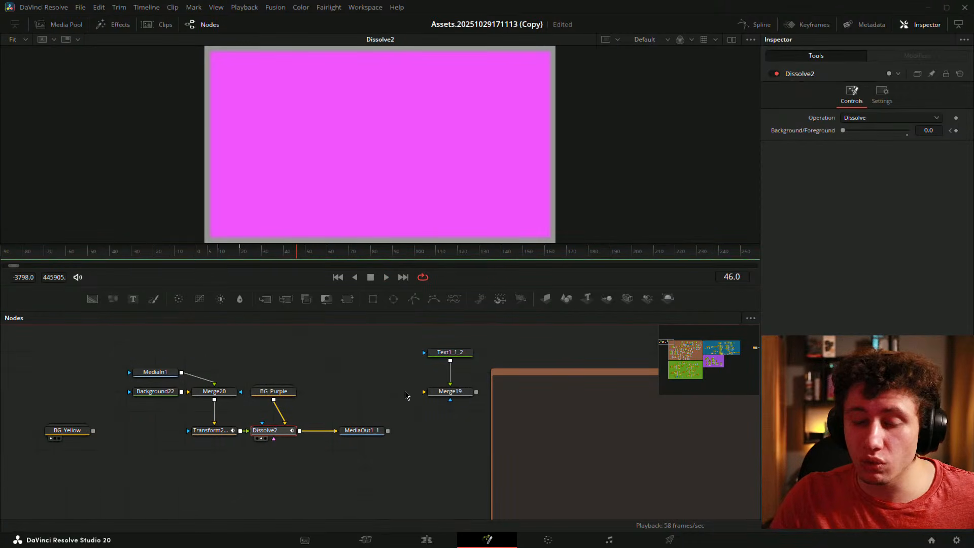
{"action": "left_click", "coordinate": [222, 434]}
{"action": "left_click", "coordinate": [756, 25]}
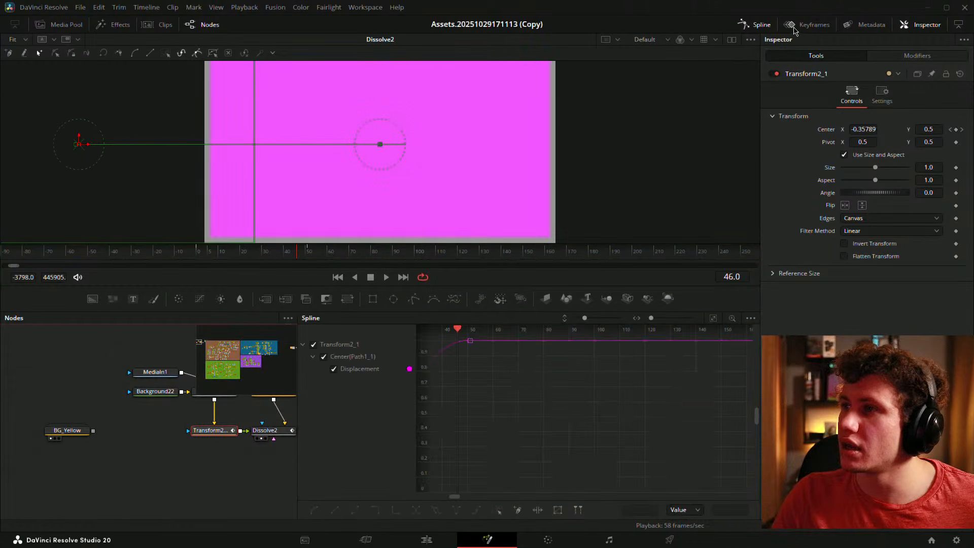
{"action": "left_click", "coordinate": [713, 319]}
{"action": "left_click", "coordinate": [714, 322]}
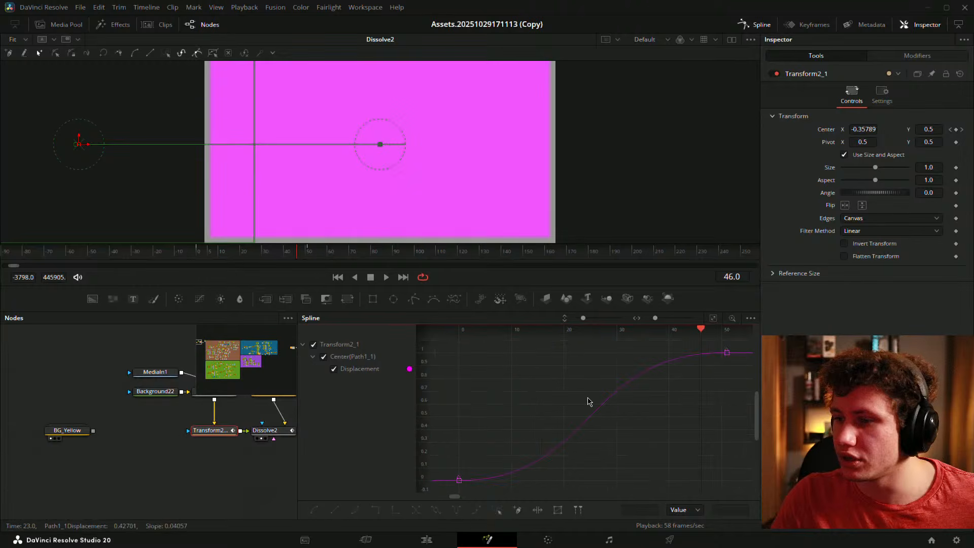
{"action": "left_click_drag", "start_coordinate": [587, 396], "coordinate": [724, 409]}
- Soften the ease into the frame-51 end keyframe, preview it, and save the project
{"action": "left_click", "coordinate": [705, 363]}
{"action": "left_click_drag", "start_coordinate": [702, 374], "coordinate": [559, 370]}
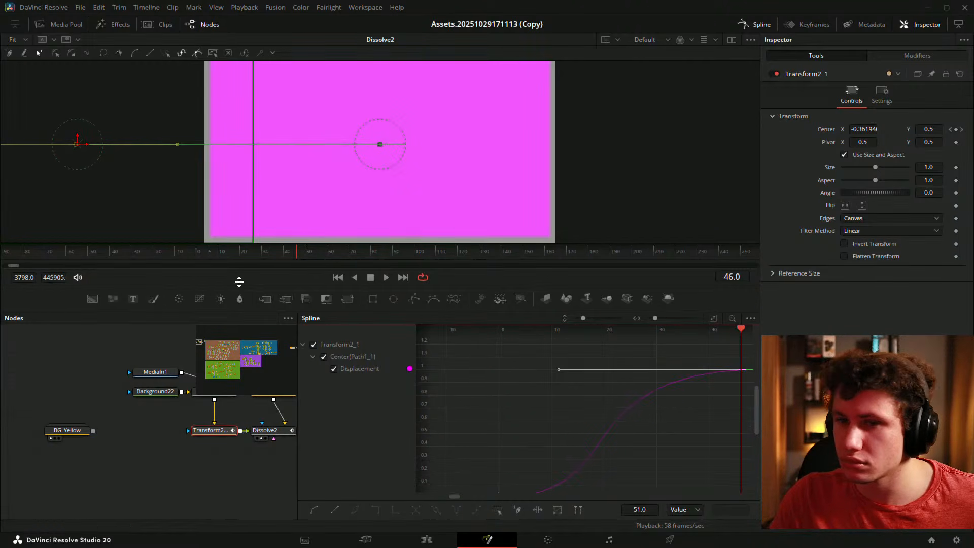
{"action": "left_click", "coordinate": [170, 252]}
{"action": "key", "text": "space"}
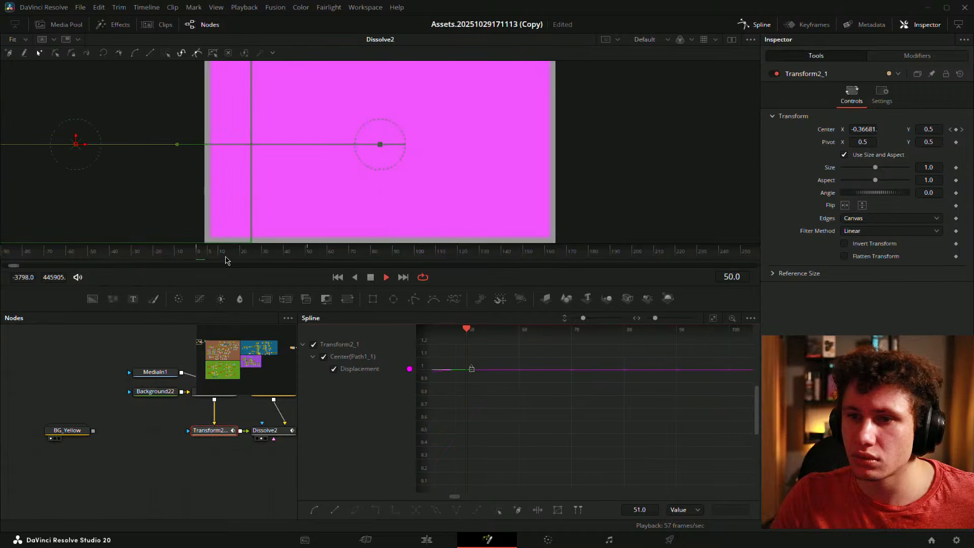
{"action": "key", "text": "space"}
{"action": "left_click", "coordinate": [180, 494]}
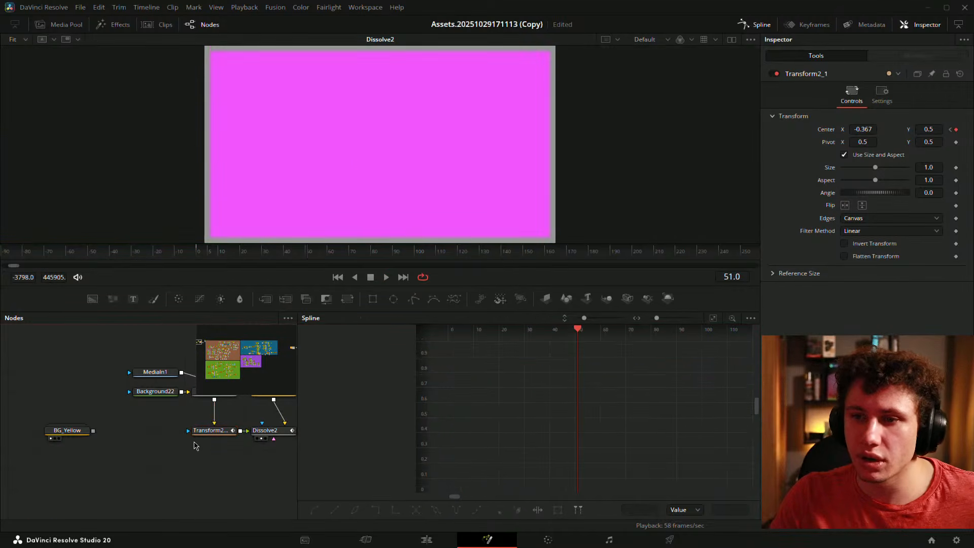
{"action": "key", "text": "ctrl+s"}
- Move MediaIn1 and Background22 aside and connect BG_Yellow into Merge20 instead
{"action": "left_click", "coordinate": [755, 25]}
{"action": "left_click_drag", "start_coordinate": [333, 371], "coordinate": [606, 359]}
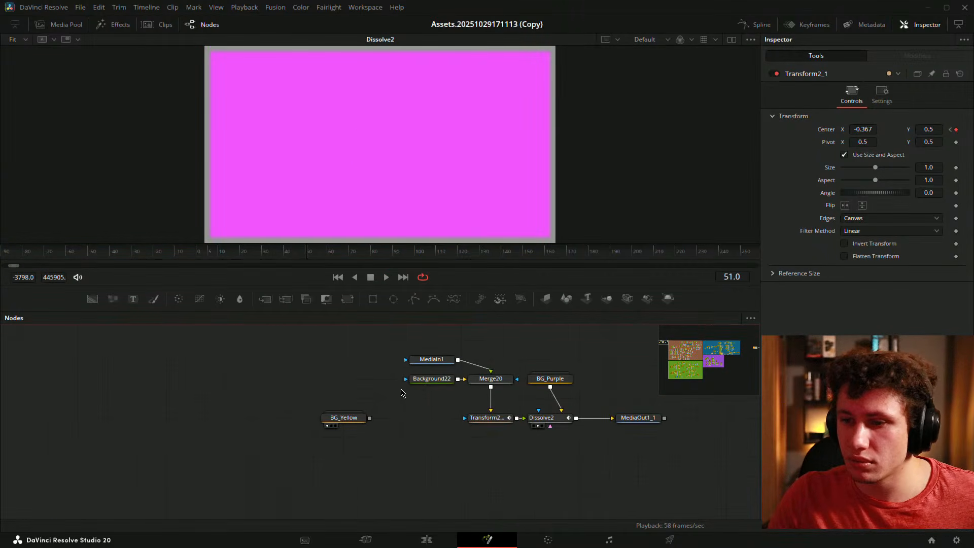
{"action": "left_click_drag", "start_coordinate": [402, 419], "coordinate": [283, 433]}
{"action": "left_click_drag", "start_coordinate": [334, 347], "coordinate": [224, 395]}
{"action": "left_click_drag", "start_coordinate": [338, 395], "coordinate": [330, 400]}
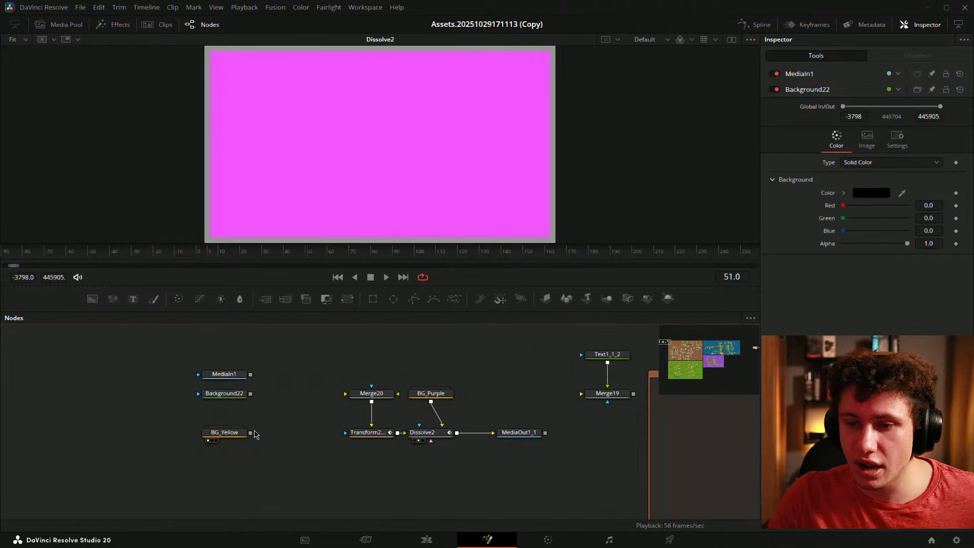
{"action": "left_click_drag", "start_coordinate": [250, 433], "coordinate": [346, 393]}
{"action": "mouse_move", "coordinate": [225, 428]}
{"action": "left_mouse_down"}
{"action": "mouse_move", "coordinate": [313, 428]}
{"action": "mouse_move", "coordinate": [224, 432]}
{"action": "left_mouse_up"}
- Delete Merge20, MediaIn1 and Background22 so BG_Yellow feeds Transform2_1 directly
{"action": "left_click", "coordinate": [371, 393]}
{"action": "key", "text": "Delete"}
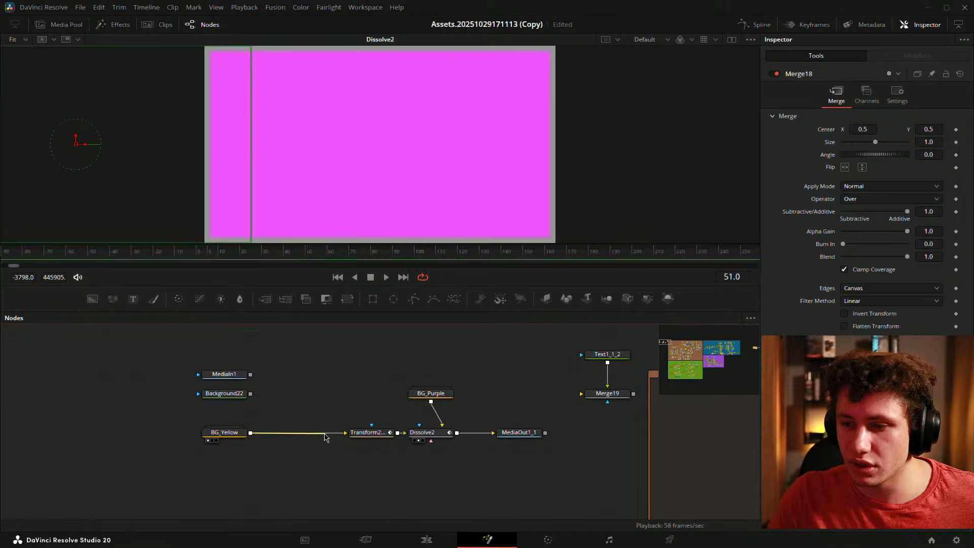
{"action": "left_click_drag", "start_coordinate": [262, 348], "coordinate": [279, 432]}
{"action": "key", "text": "Delete"}
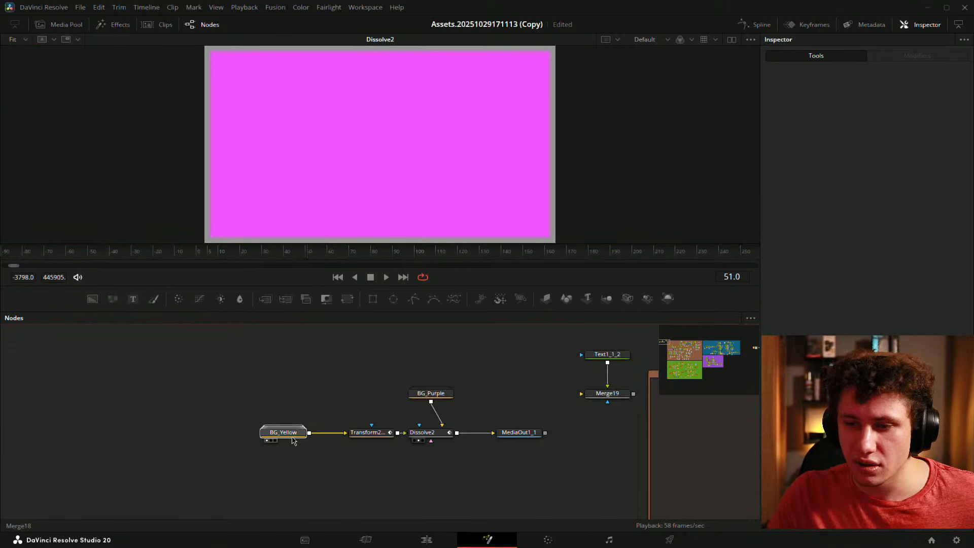
{"action": "left_click_drag", "start_coordinate": [365, 383], "coordinate": [288, 376]}
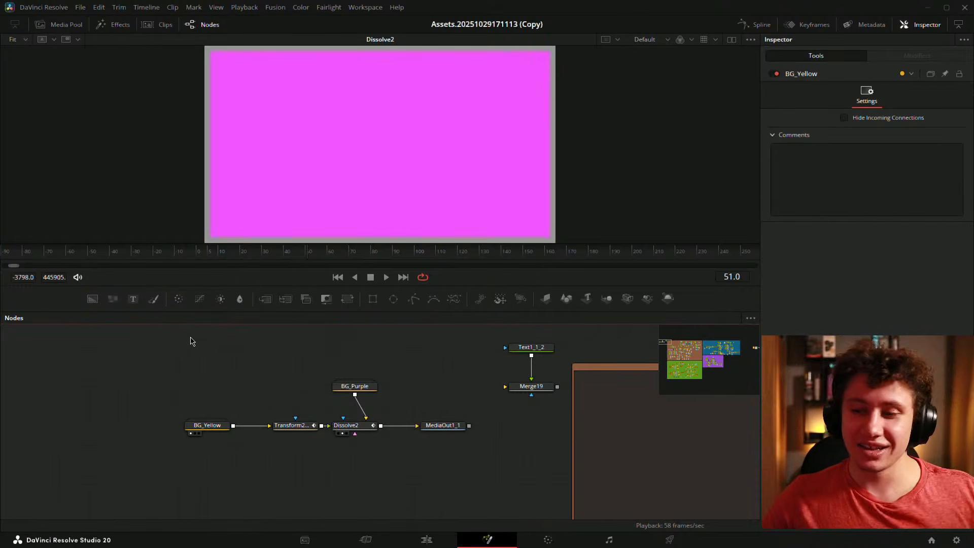
- Tidy the chain, placing BG_Yellow beside Transform2_1 and MediaOut1_1 beside Dissolve2
{"action": "left_click_drag", "start_coordinate": [268, 387], "coordinate": [162, 380]}
{"action": "left_click_drag", "start_coordinate": [114, 419], "coordinate": [144, 419]}
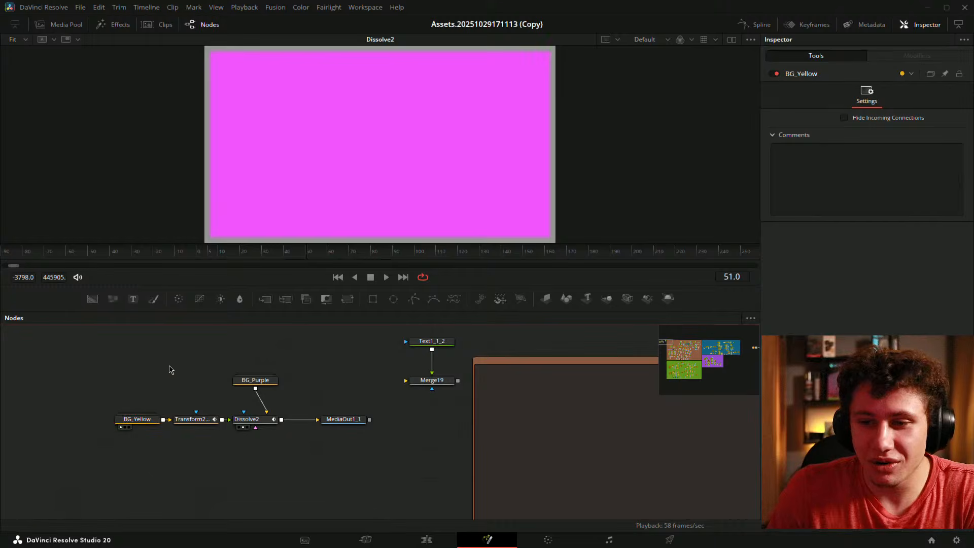
{"action": "left_click_drag", "start_coordinate": [351, 427], "coordinate": [322, 427]}
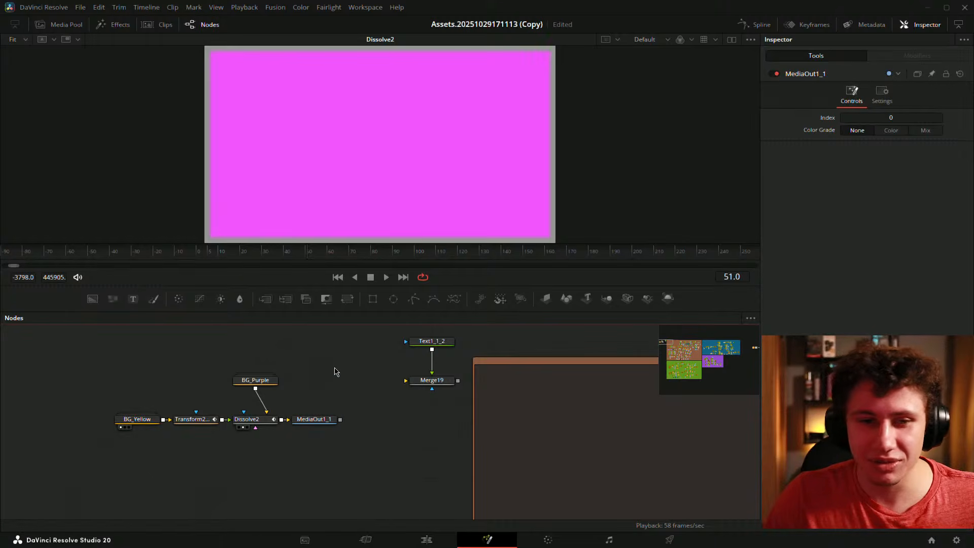
{"action": "mouse_move", "coordinate": [307, 391]}
{"action": "left_mouse_down"}
{"action": "mouse_move", "coordinate": [239, 393]}
{"action": "mouse_move", "coordinate": [385, 392]}
{"action": "mouse_move", "coordinate": [318, 384]}
{"action": "left_mouse_up"}
{"action": "scroll", "coordinate": [287, 392], "scroll_direction": "down", "scroll_amount": 2}
{"action": "scroll", "coordinate": [286, 406], "scroll_direction": "up", "scroll_amount": 2}
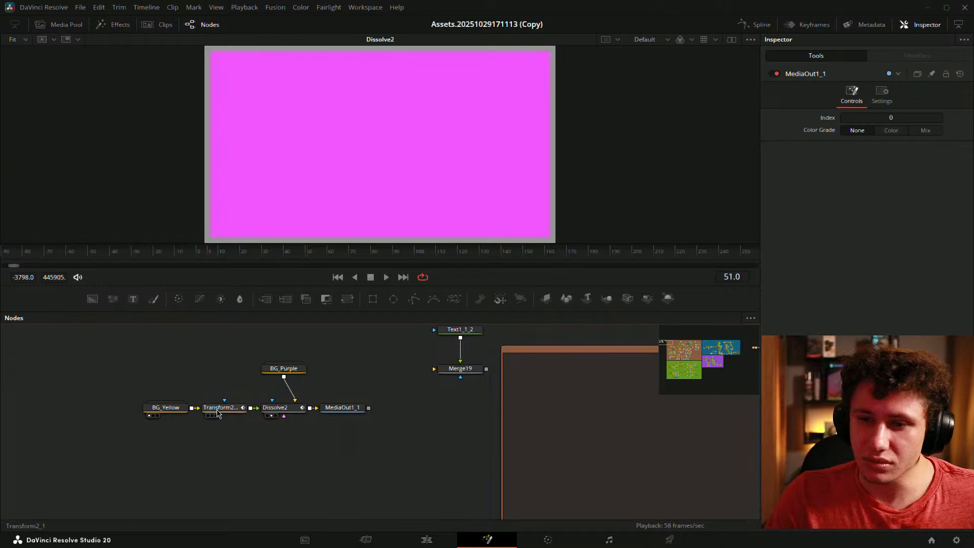
- Check Transform2_1's path animation, then go to the Edit page
{"action": "left_click", "coordinate": [218, 414]}
{"action": "left_click", "coordinate": [893, 57]}
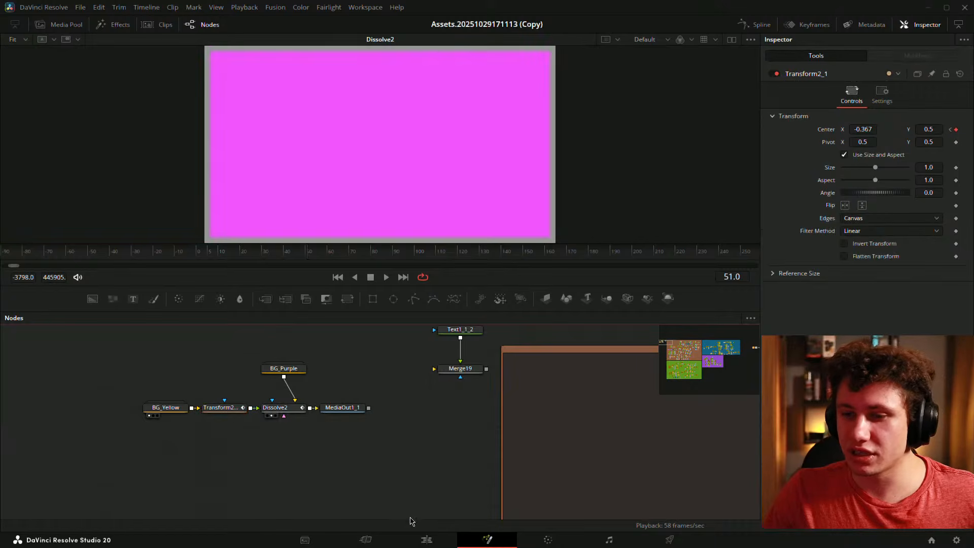
{"action": "left_click", "coordinate": [427, 539]}
- Place the Blender Logo image from the Media Pool onto track V5 at the playhead
{"action": "scroll", "coordinate": [381, 414], "scroll_direction": "down", "scroll_amount": 3}
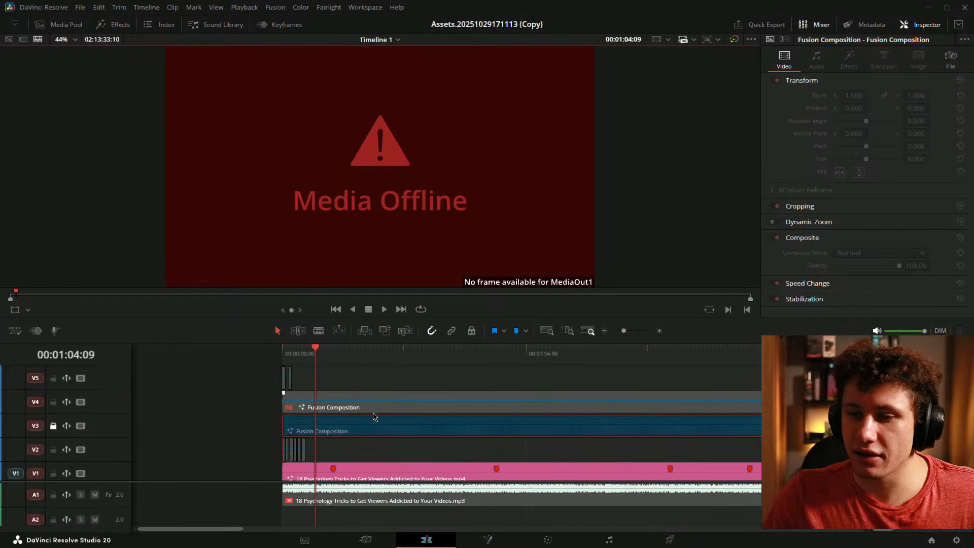
{"action": "left_click", "coordinate": [63, 25]}
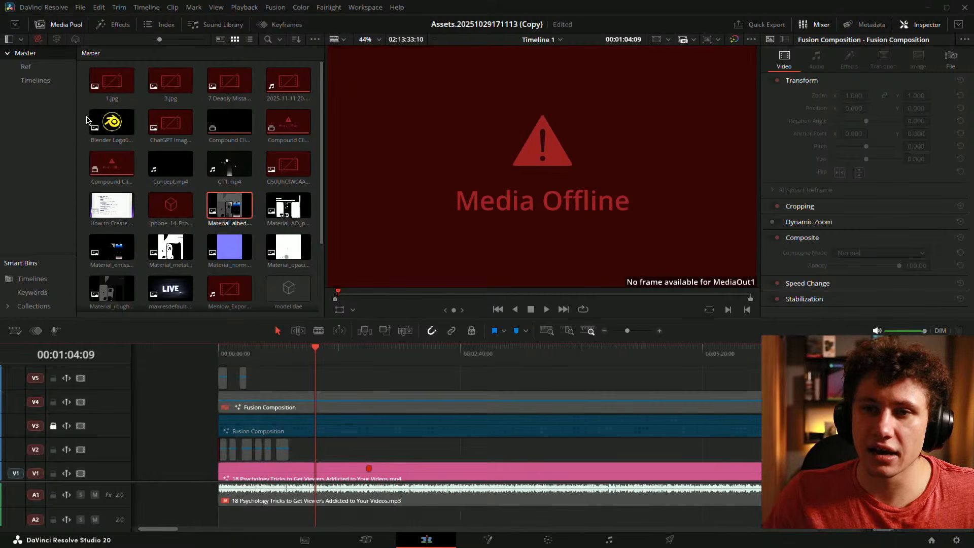
{"action": "left_click_drag", "start_coordinate": [111, 122], "coordinate": [362, 334]}
{"action": "left_click_drag", "start_coordinate": [316, 381], "coordinate": [316, 381]}
{"action": "scroll", "coordinate": [316, 380], "scroll_direction": "up", "scroll_amount": 3}
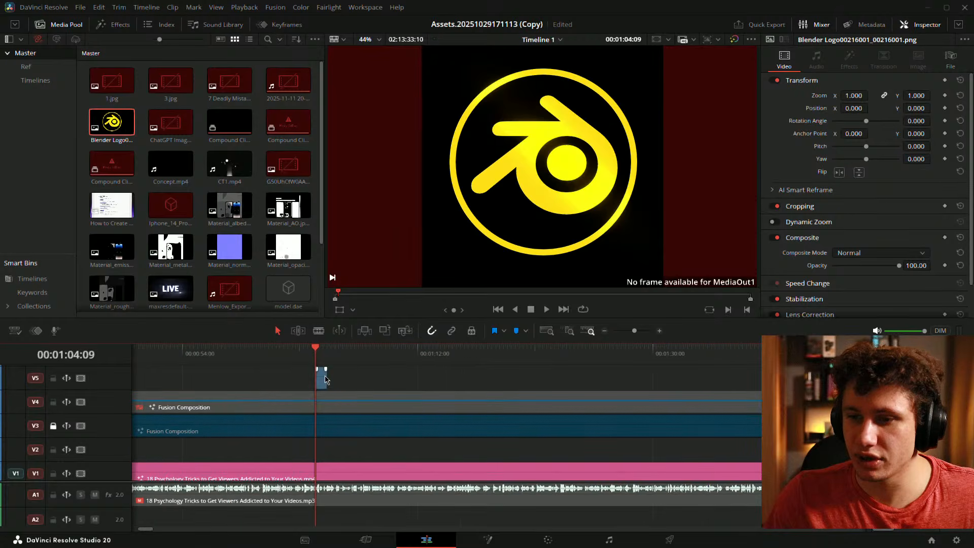
{"action": "left_click", "coordinate": [64, 25]}
- Search the effects for 'mo' and apply Isaiah Grade H Move to the Blender Logo clip
{"action": "left_click", "coordinate": [119, 24]}
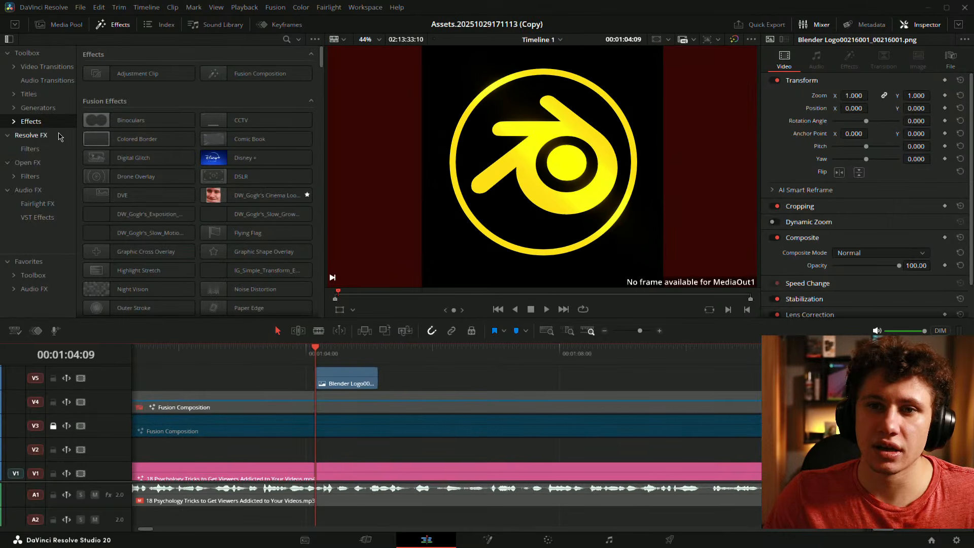
{"action": "left_click", "coordinate": [286, 40]}
{"action": "type", "text": "mo"}
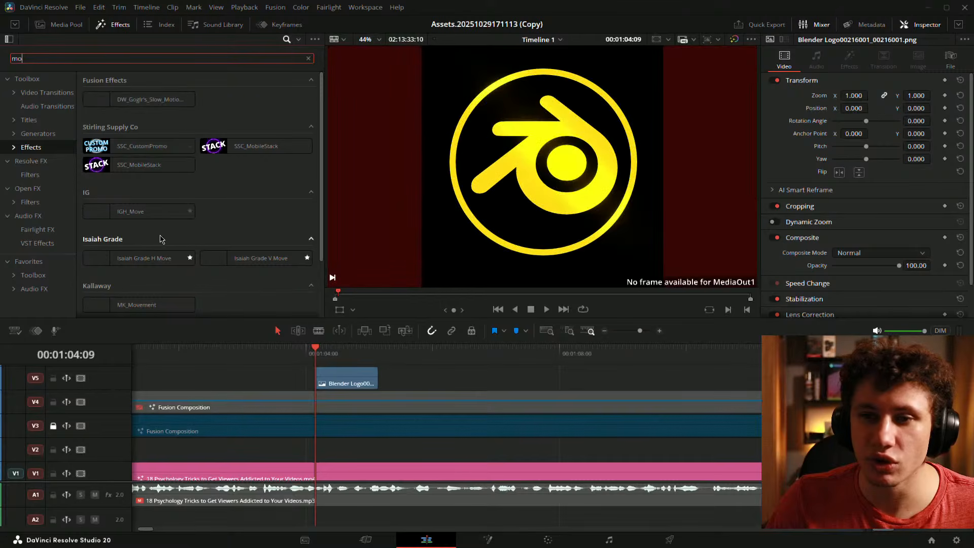
{"action": "left_click_drag", "start_coordinate": [144, 258], "coordinate": [341, 382]}
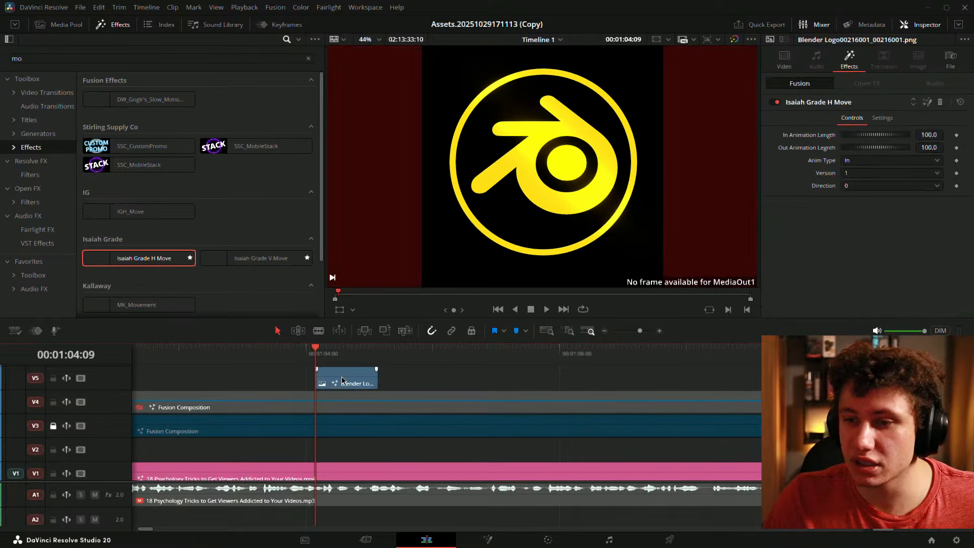
- Play the Blender Logo clip to preview the Isaiah Grade H Move animation
{"action": "key", "text": "space"}
{"action": "scroll", "coordinate": [357, 377], "scroll_direction": "left", "scroll_amount": 3}
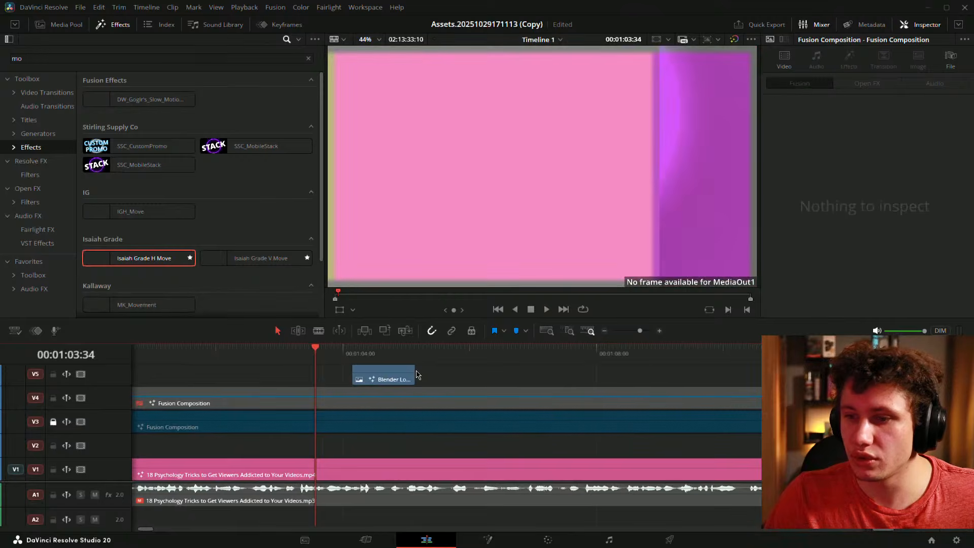
{"action": "scroll", "coordinate": [412, 376], "scroll_direction": "up", "scroll_amount": 3}
{"action": "key", "text": "space"}
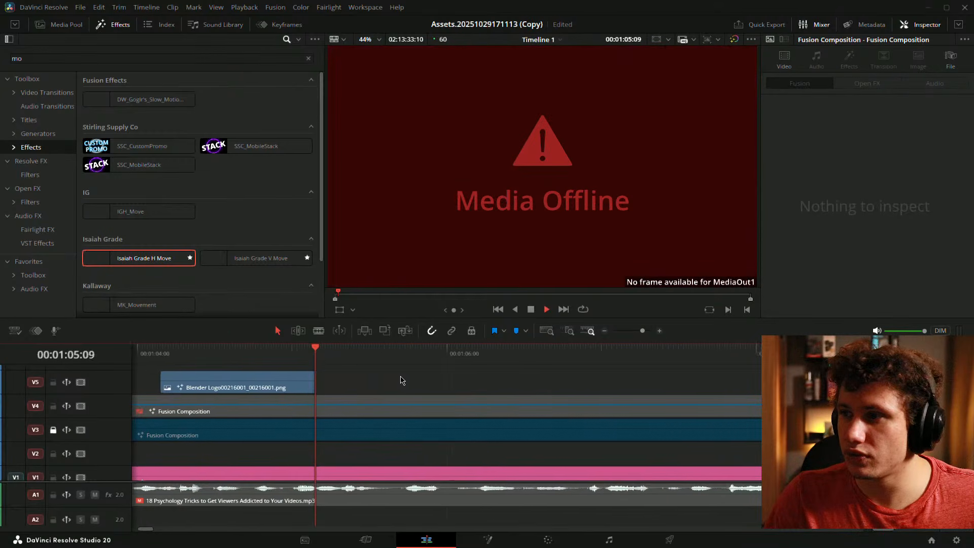
{"action": "key", "text": "space"}
{"action": "left_click", "coordinate": [259, 383]}
{"action": "left_click_drag", "start_coordinate": [311, 384], "coordinate": [488, 388]}
{"action": "key", "text": "space"}
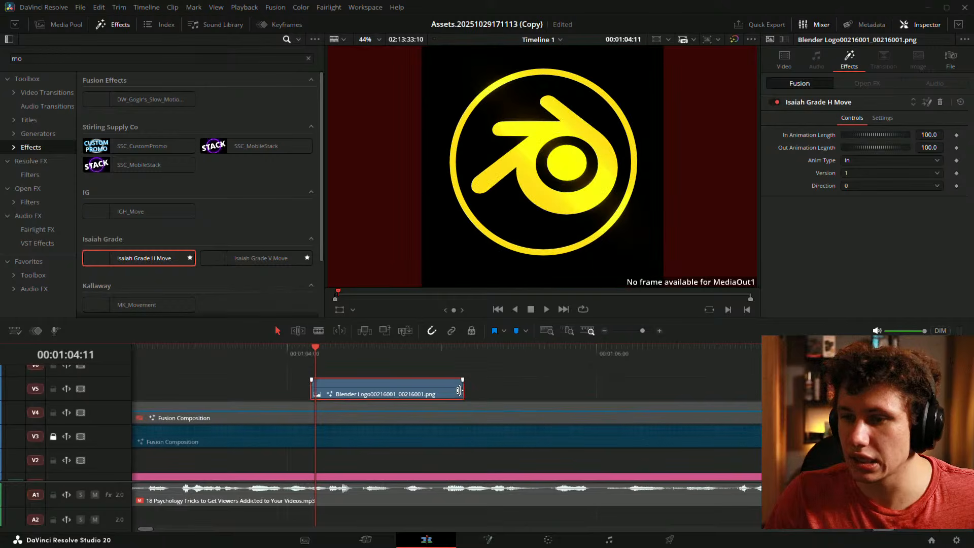
{"action": "key", "text": "space"}
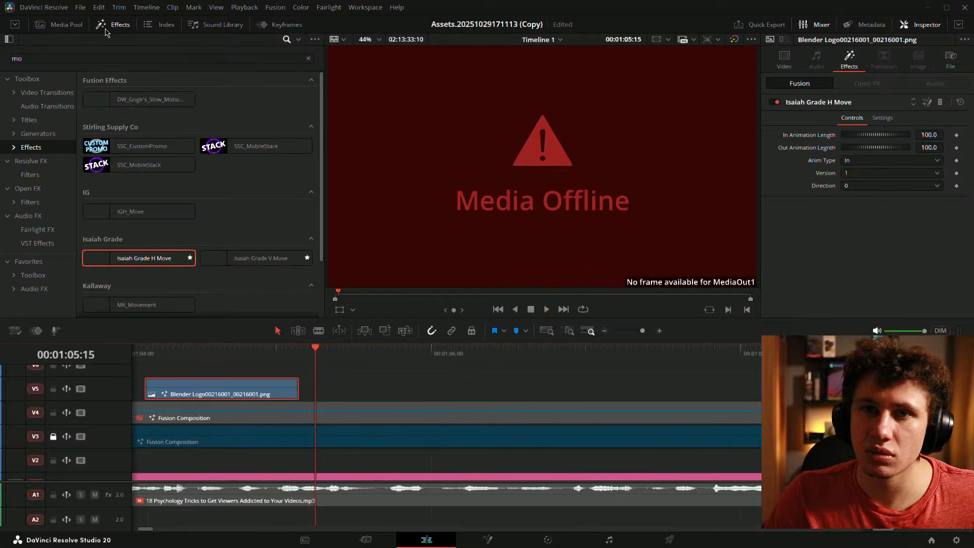
- Replay the clip's animation from its start several times, then clear the selection
{"action": "key", "text": "Up"}
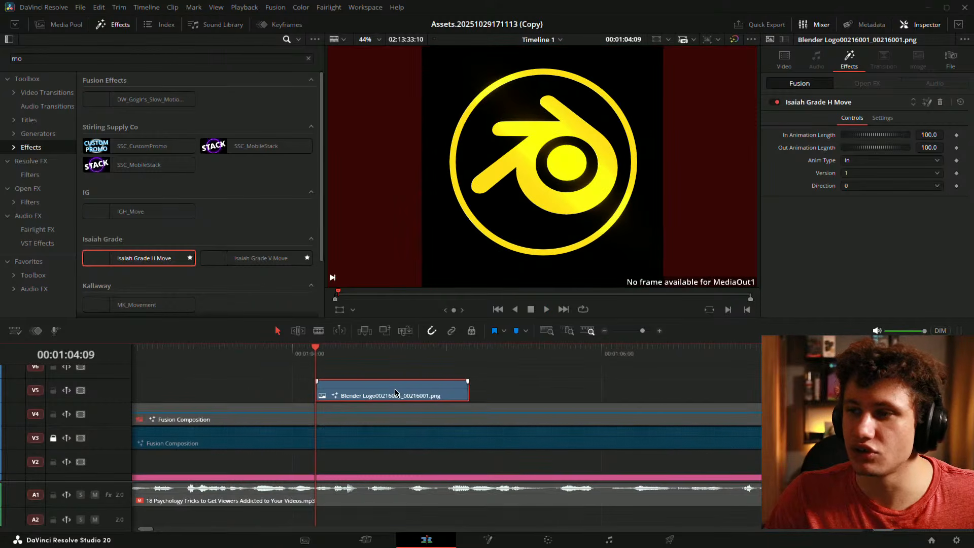
{"action": "key", "text": "space"}
{"action": "key", "text": "space"}
{"action": "left_click_drag", "start_coordinate": [306, 401], "coordinate": [455, 412]}
{"action": "key", "text": "space"}
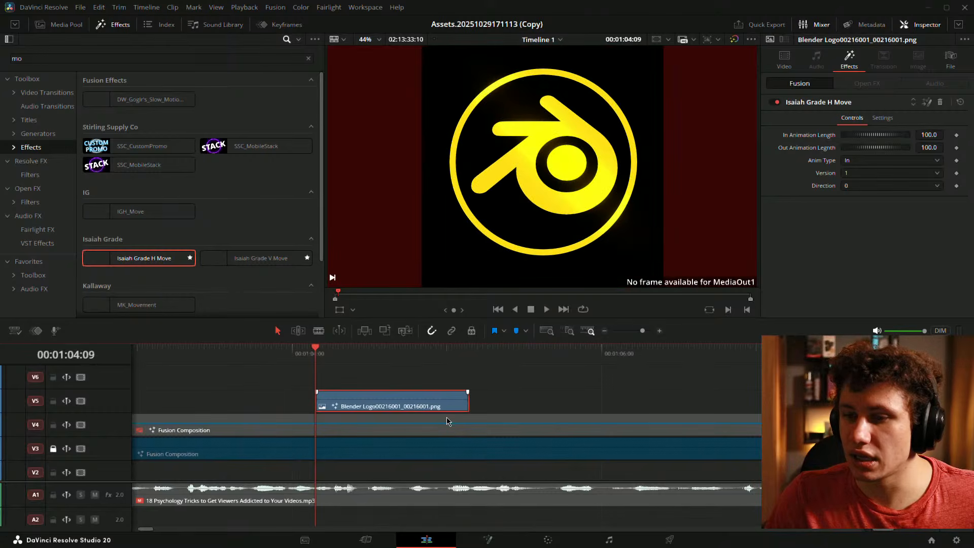
{"action": "key", "text": "space"}
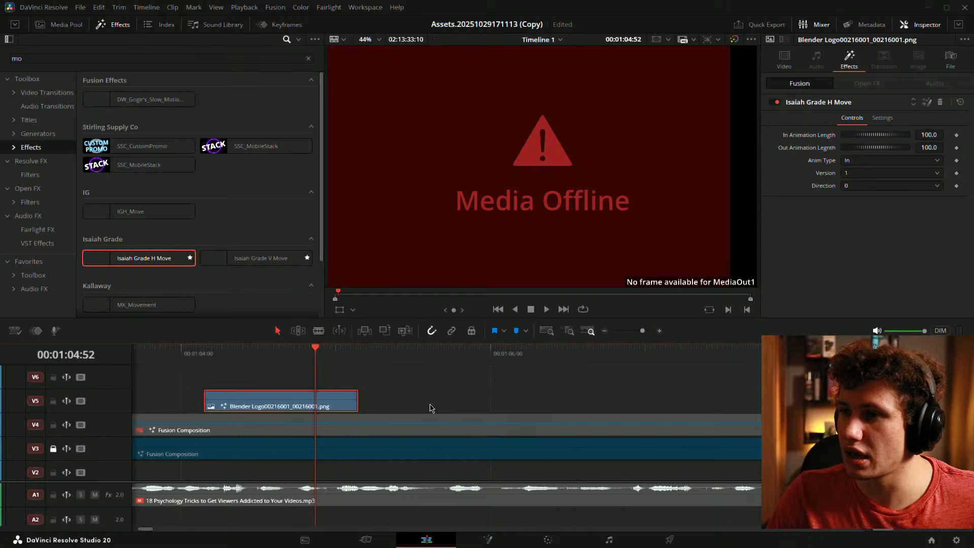
{"action": "left_click_drag", "start_coordinate": [388, 404], "coordinate": [500, 421]}
{"action": "key", "text": "space"}
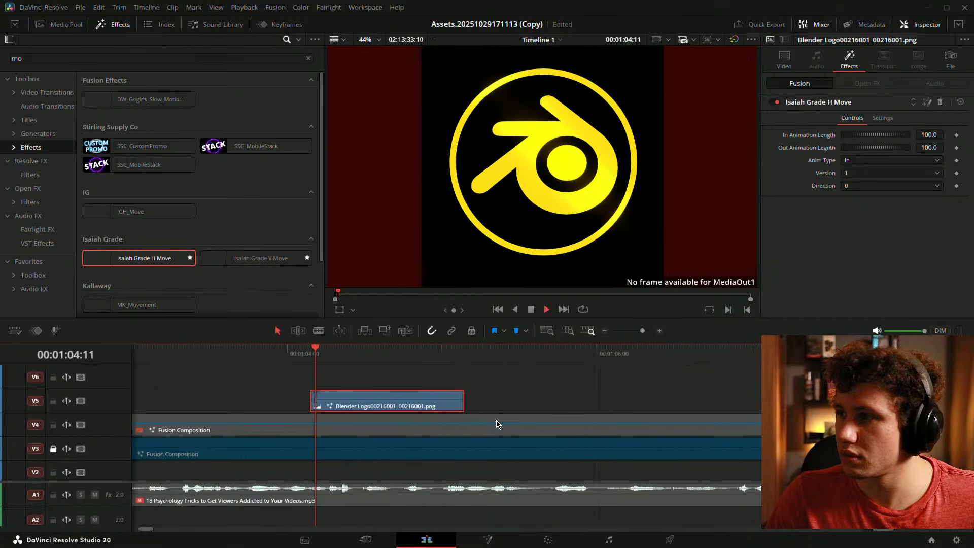
{"action": "key", "text": "space"}
{"action": "left_click", "coordinate": [381, 403]}
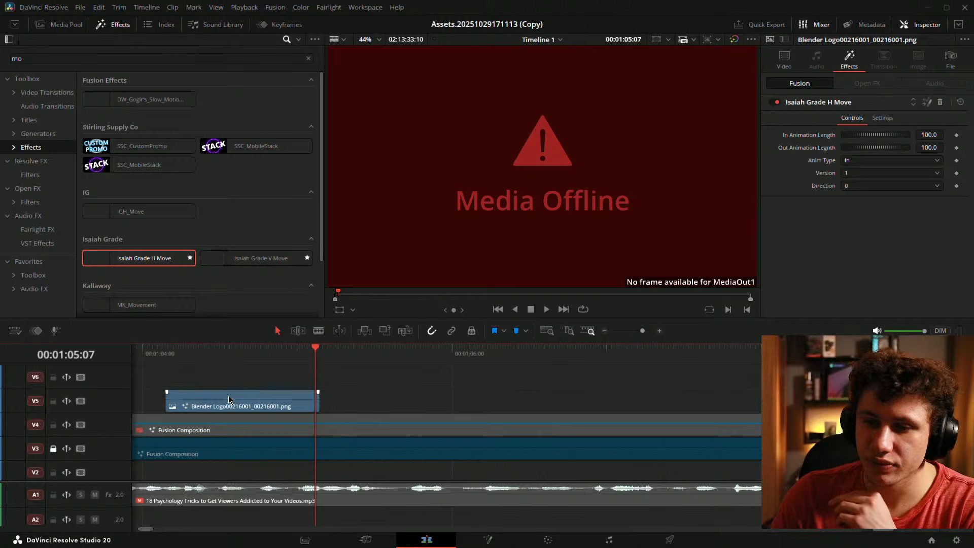
{"action": "left_click_drag", "start_coordinate": [229, 401], "coordinate": [436, 408]}
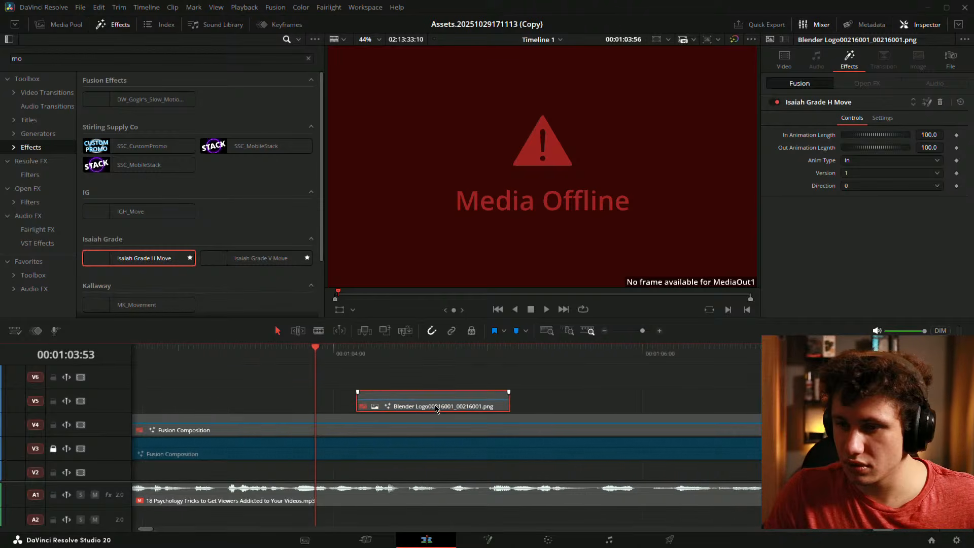
{"action": "left_click", "coordinate": [550, 402]}
- Return to the Fusion page and locate the Text1_1_2 node in the graph
{"action": "left_click", "coordinate": [489, 540]}
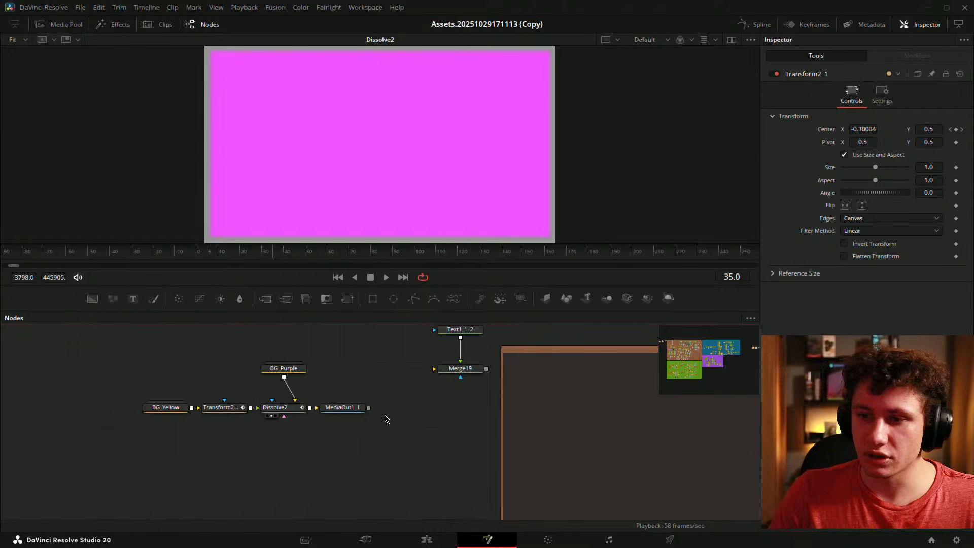
{"action": "scroll", "coordinate": [416, 405], "scroll_direction": "down", "scroll_amount": 3}
{"action": "left_click_drag", "start_coordinate": [466, 399], "coordinate": [422, 401]}
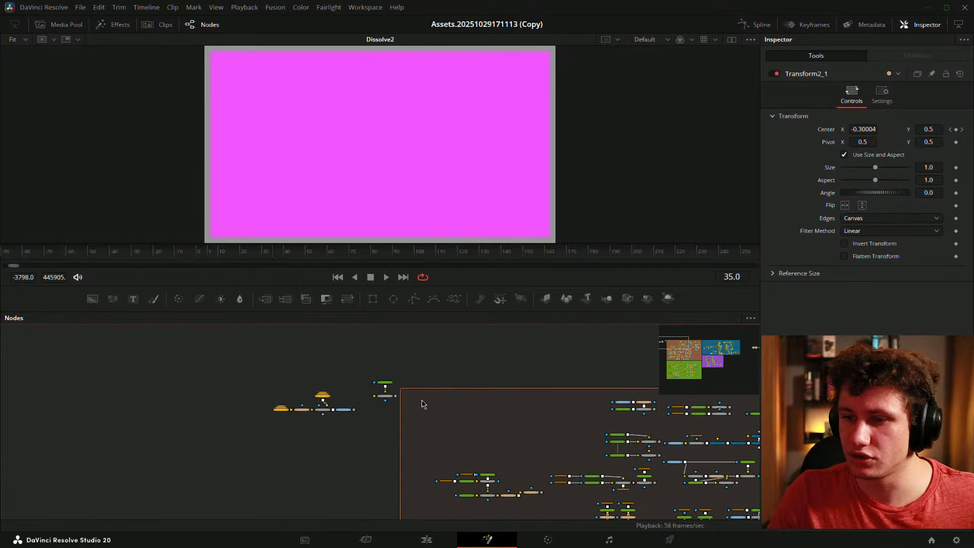
{"action": "scroll", "coordinate": [410, 395], "scroll_direction": "up", "scroll_amount": 4}
{"action": "left_click", "coordinate": [324, 349]}
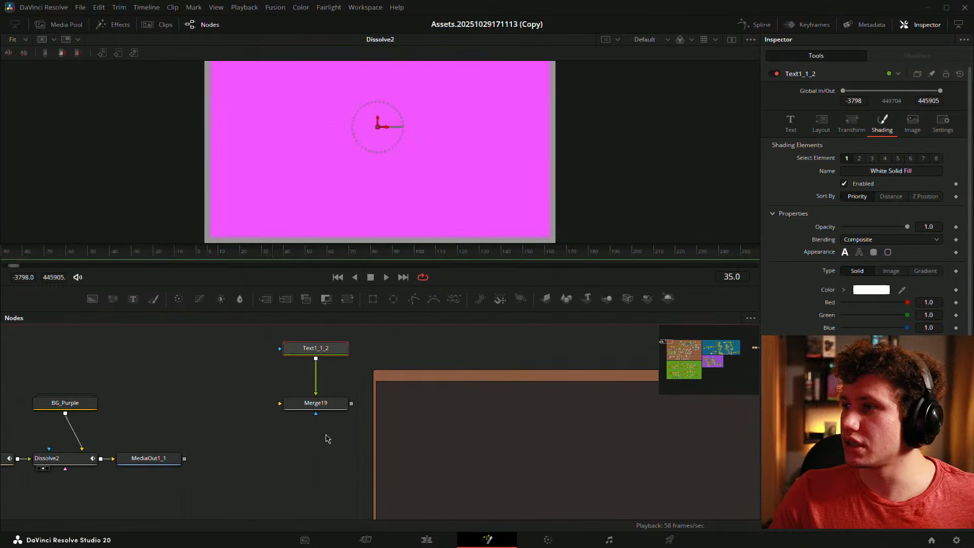
{"action": "scroll", "coordinate": [327, 438], "scroll_direction": "down", "scroll_amount": 2}
{"action": "scroll", "coordinate": [374, 408], "scroll_direction": "up", "scroll_amount": 1}
{"action": "scroll", "coordinate": [374, 409], "scroll_direction": "down", "scroll_amount": 1}
{"action": "left_click_drag", "start_coordinate": [391, 441], "coordinate": [345, 408]}
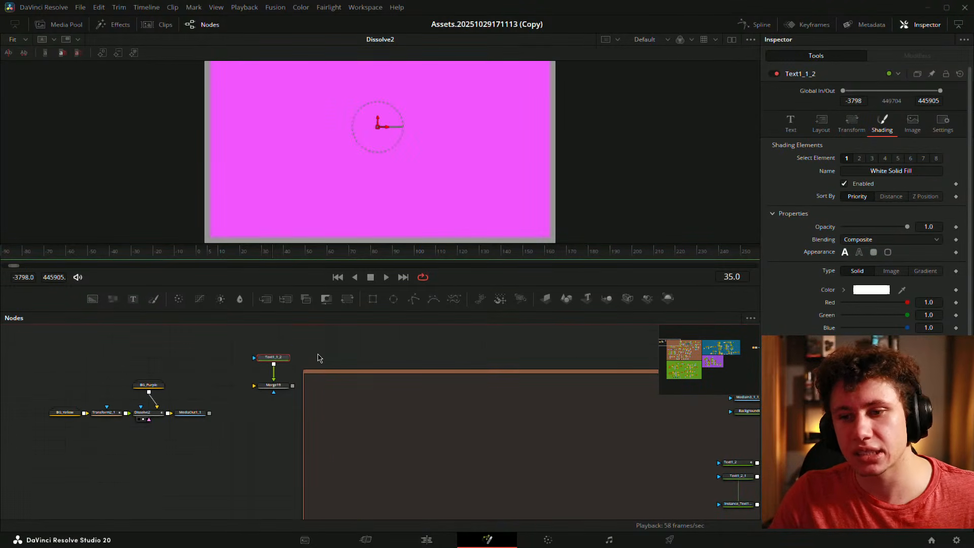
{"action": "left_click", "coordinate": [318, 354]}
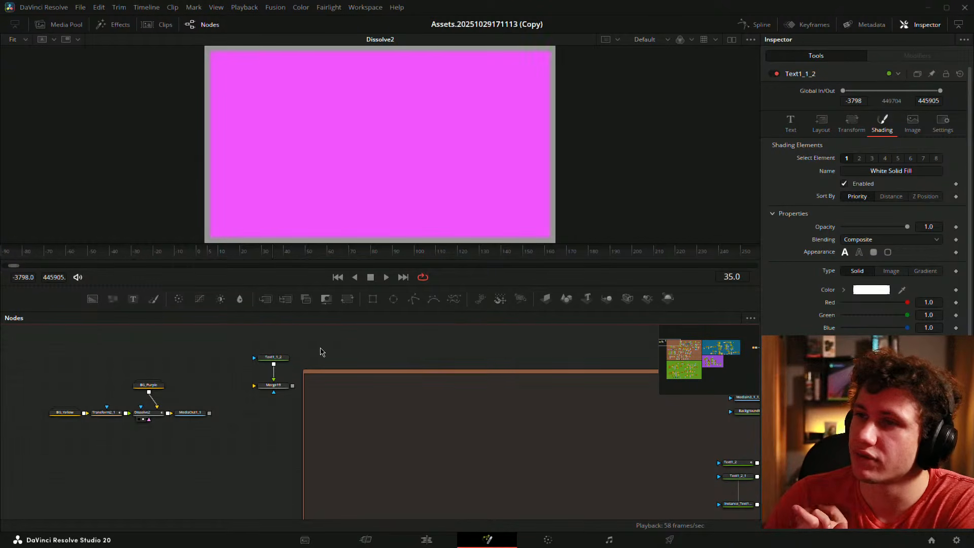
- Show the Text1_1_2 PSYCHOLOGY title in the viewer
{"action": "scroll", "coordinate": [243, 384], "scroll_direction": "up", "scroll_amount": 1}
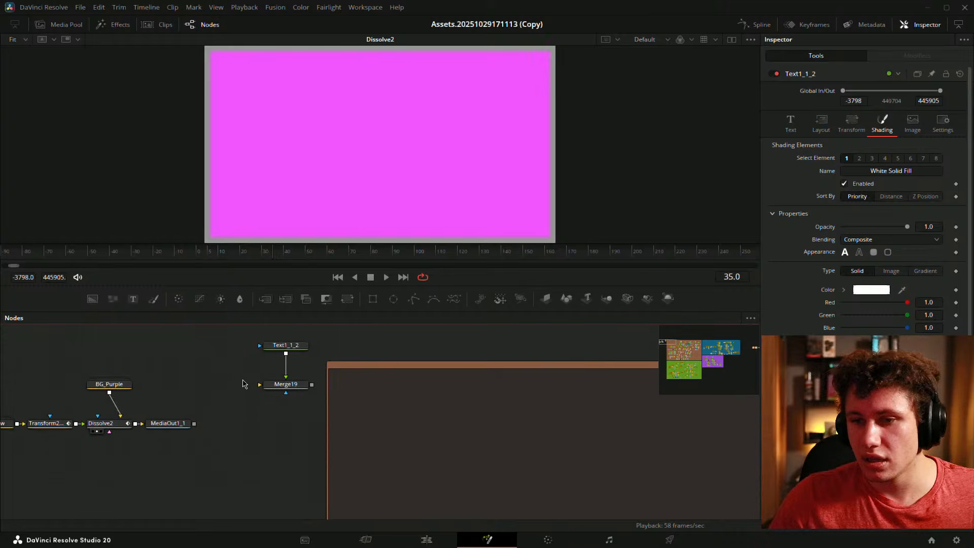
{"action": "left_click_drag", "start_coordinate": [243, 384], "coordinate": [310, 368]}
{"action": "left_click_drag", "start_coordinate": [417, 372], "coordinate": [421, 398]}
{"action": "left_click_drag", "start_coordinate": [346, 356], "coordinate": [330, 224]}
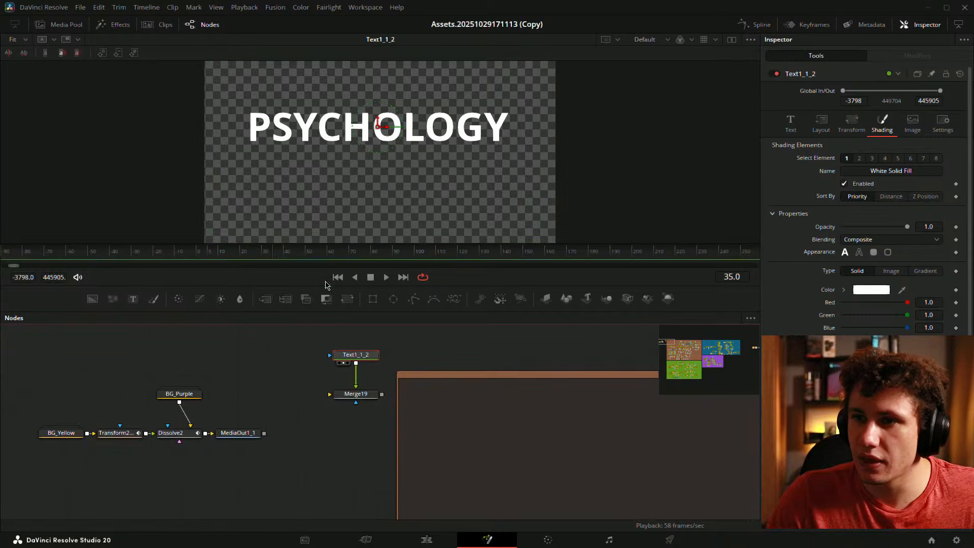
- Detach Text1_1_2 from Merge19, park it below BG_Yellow, and split the viewer in two
{"action": "left_click_drag", "start_coordinate": [420, 369], "coordinate": [492, 358]}
{"action": "left_click_drag", "start_coordinate": [417, 345], "coordinate": [122, 482]}
{"action": "left_click_drag", "start_coordinate": [246, 479], "coordinate": [342, 442]}
{"action": "left_click", "coordinate": [254, 459]}
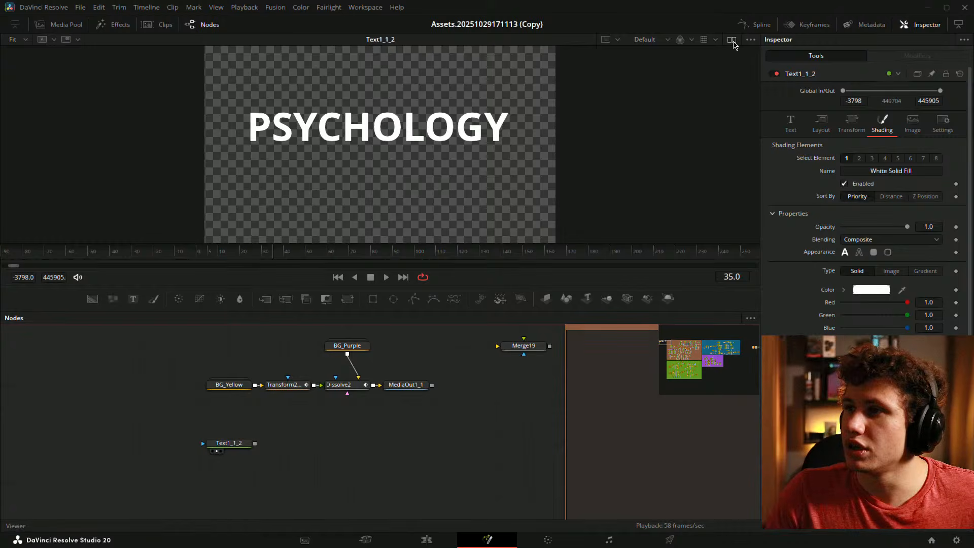
{"action": "left_click", "coordinate": [732, 42]}
- Duplicate Text1_1_2 as Text1_1_2_1 and show the original and copy in side-by-side viewers
{"action": "left_click_drag", "start_coordinate": [256, 426], "coordinate": [273, 410]}
{"action": "left_click", "coordinate": [244, 429]}
{"action": "left_click_drag", "start_coordinate": [317, 433], "coordinate": [340, 409]}
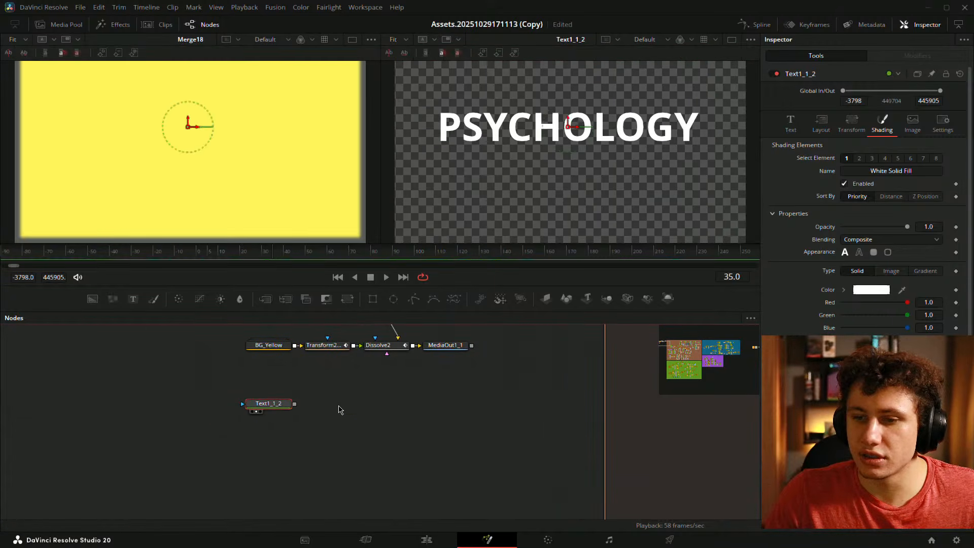
{"action": "key", "text": "ctrl+c"}
{"action": "key", "text": "ctrl+v"}
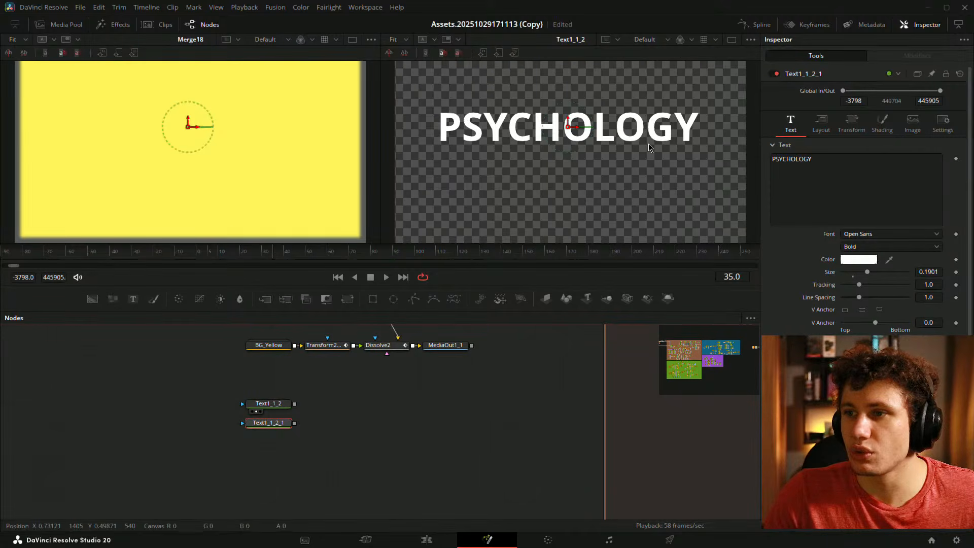
{"action": "left_click", "coordinate": [333, 420]}
{"action": "left_click_drag", "start_coordinate": [274, 423], "coordinate": [177, 178]}
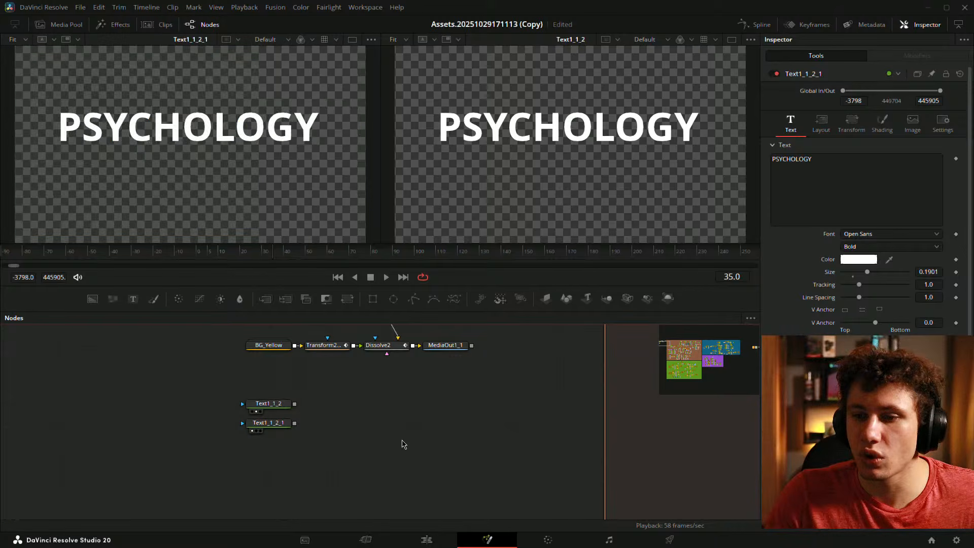
{"action": "left_click_drag", "start_coordinate": [279, 404], "coordinate": [209, 206]}
{"action": "left_click_drag", "start_coordinate": [265, 423], "coordinate": [446, 208]}
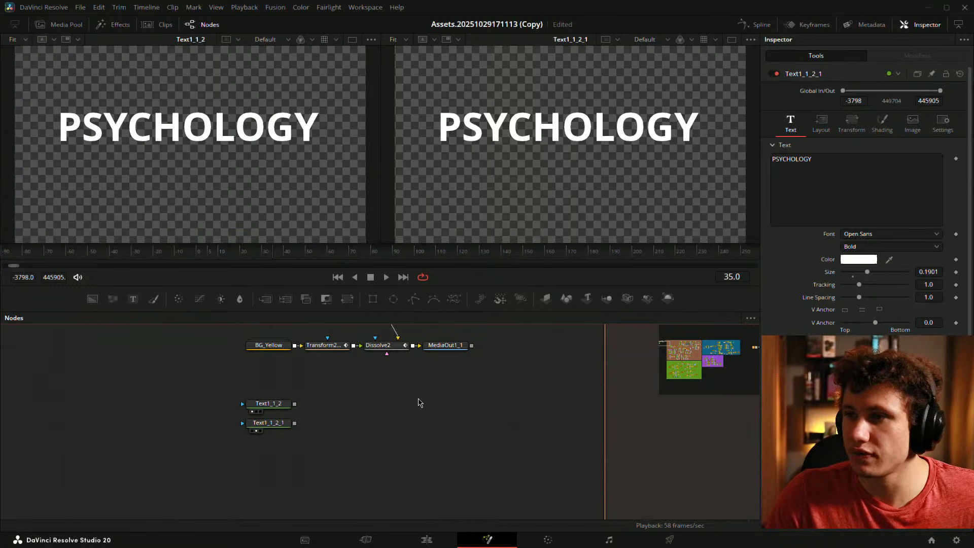
- On the copy, enable the Red Outline with more green and disable the White Solid Fill
{"action": "left_click", "coordinate": [289, 423]}
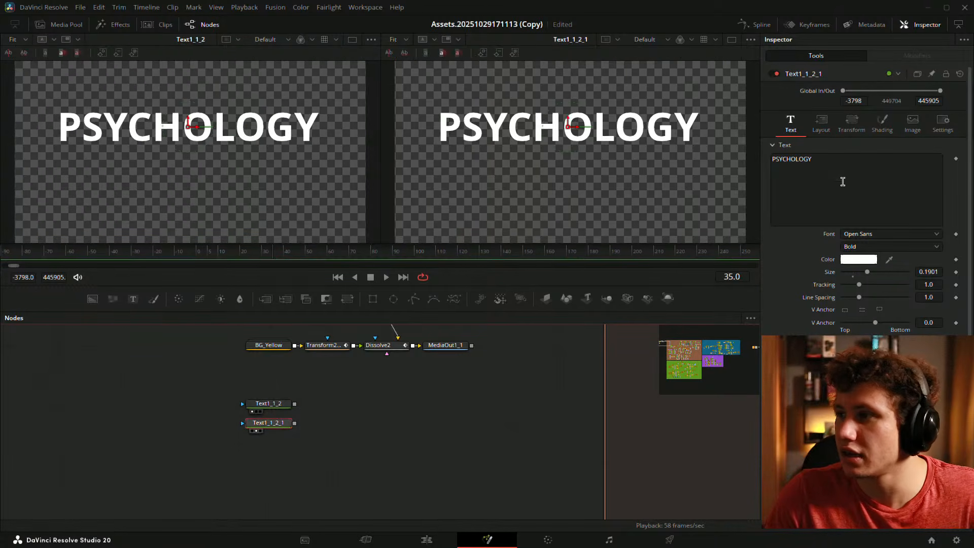
{"action": "left_click", "coordinate": [882, 123]}
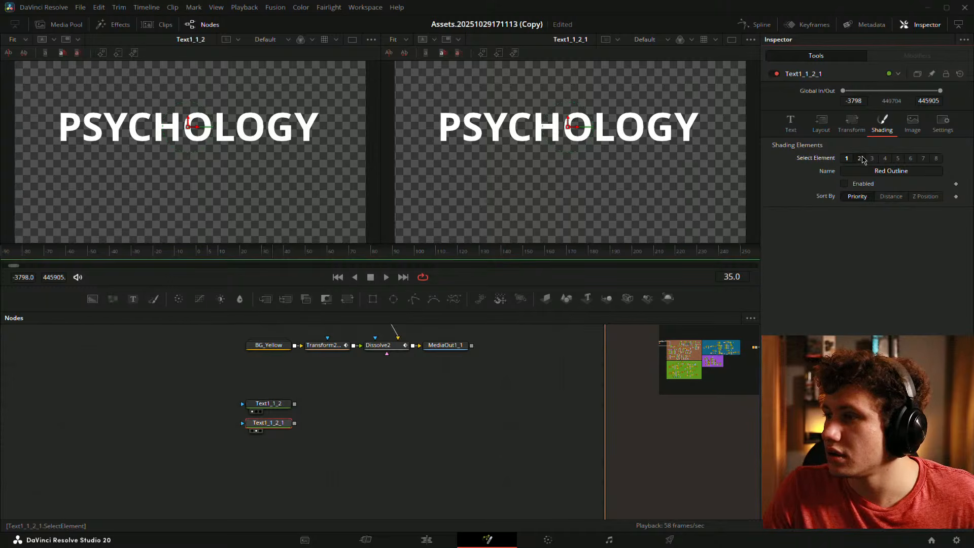
{"action": "left_click", "coordinate": [859, 158]}
{"action": "left_click", "coordinate": [844, 183]}
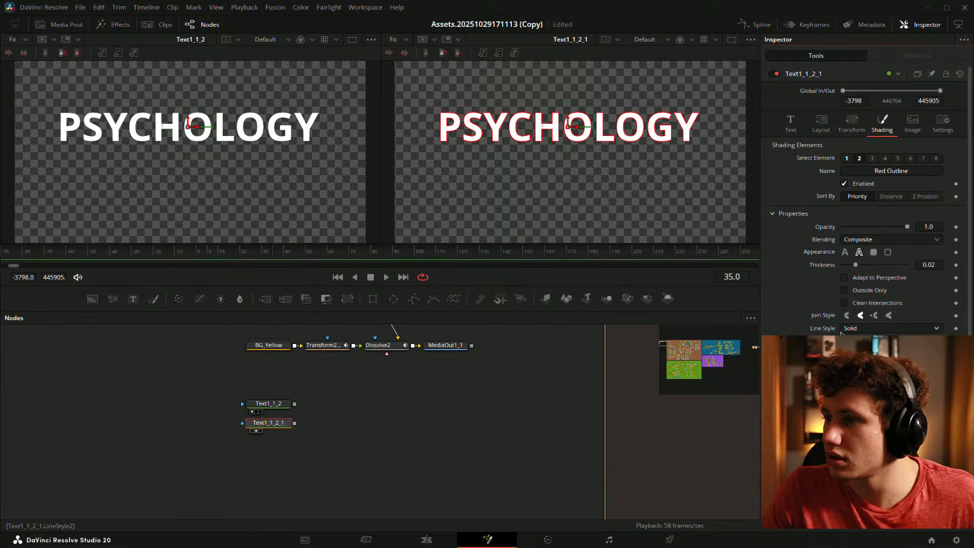
{"action": "left_click_drag", "start_coordinate": [843, 391], "coordinate": [907, 391]}
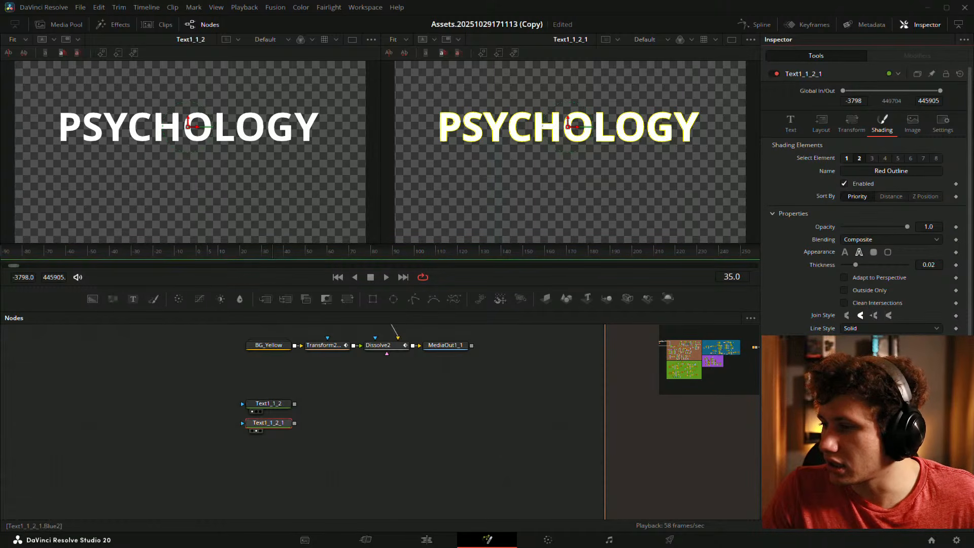
{"action": "left_click", "coordinate": [847, 159]}
{"action": "left_click", "coordinate": [844, 184]}
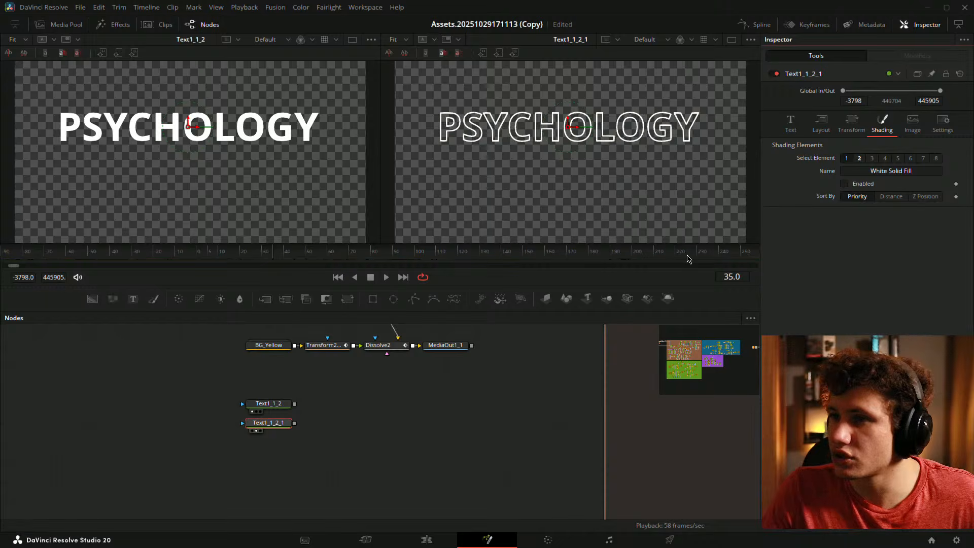
{"action": "left_click", "coordinate": [432, 402]}
{"action": "left_click_drag", "start_coordinate": [400, 391], "coordinate": [329, 409]}
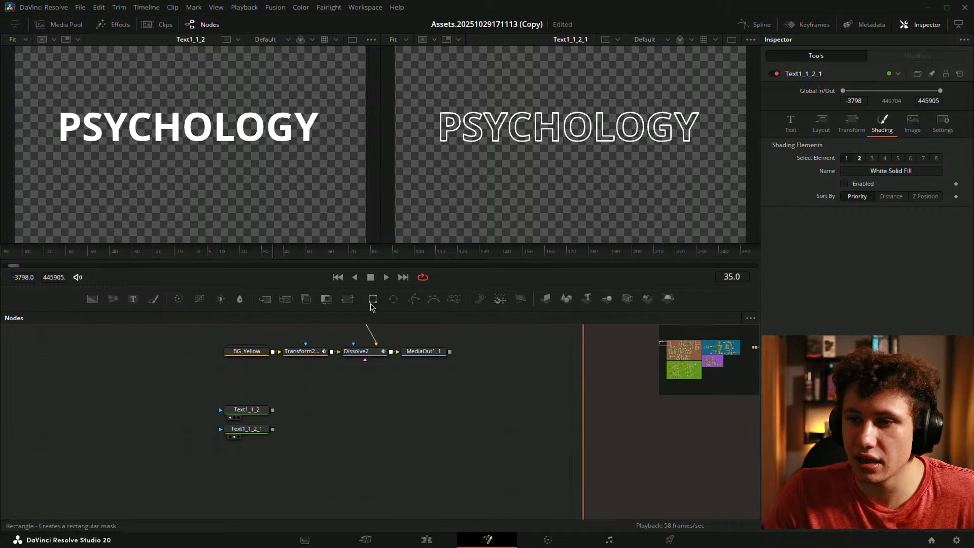
- Add Rectangle10, merge Text1_1_2_1 onto Text1_1_2 as Merge20, and wire the rectangle as its mask
{"action": "left_click_drag", "start_coordinate": [371, 303], "coordinate": [355, 391]}
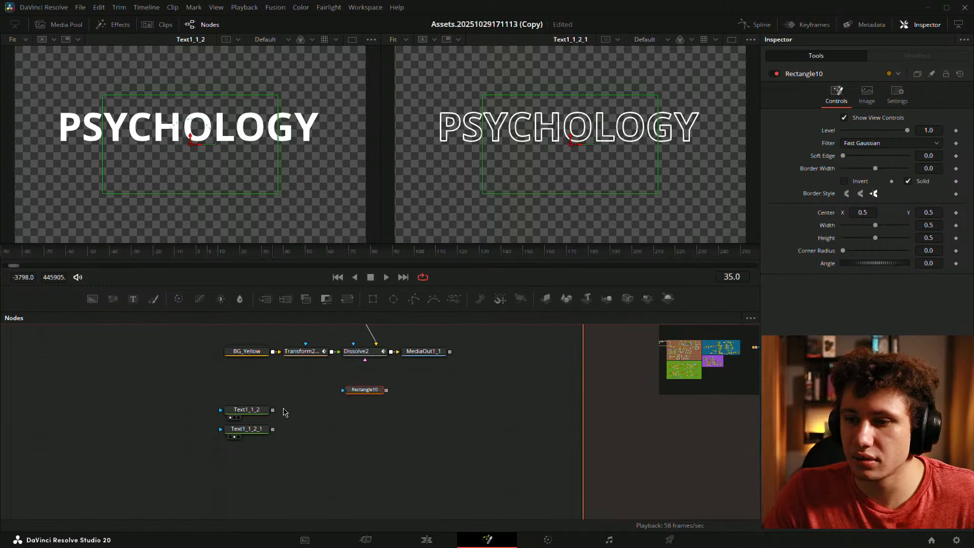
{"action": "mouse_move", "coordinate": [253, 409]}
{"action": "left_mouse_down"}
{"action": "mouse_move", "coordinate": [340, 448]}
{"action": "mouse_move", "coordinate": [312, 449]}
{"action": "left_mouse_up"}
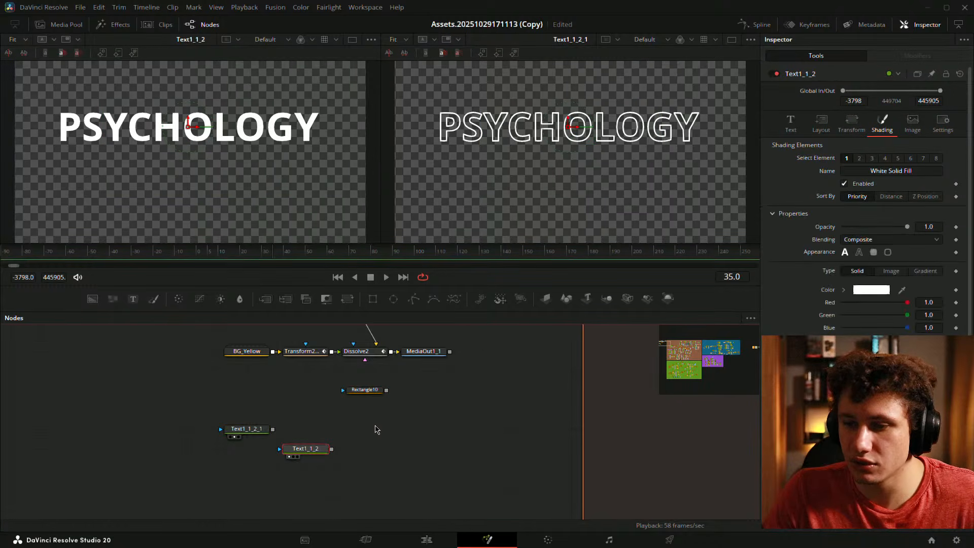
{"action": "left_click_drag", "start_coordinate": [257, 432], "coordinate": [460, 431]}
{"action": "left_click", "coordinate": [452, 431]}
{"action": "mouse_move", "coordinate": [325, 451]}
{"action": "left_mouse_down"}
{"action": "mouse_move", "coordinate": [317, 423]}
{"action": "mouse_move", "coordinate": [405, 433]}
{"action": "mouse_move", "coordinate": [366, 442]}
{"action": "mouse_move", "coordinate": [345, 426]}
{"action": "mouse_move", "coordinate": [316, 439]}
{"action": "mouse_move", "coordinate": [338, 449]}
{"action": "left_mouse_up"}
{"action": "left_click_drag", "start_coordinate": [386, 390], "coordinate": [287, 454]}
{"action": "key", "text": "2"}
- Narrow and reposition the Rectangle10 mask, then save the project
{"action": "left_click", "coordinate": [511, 402]}
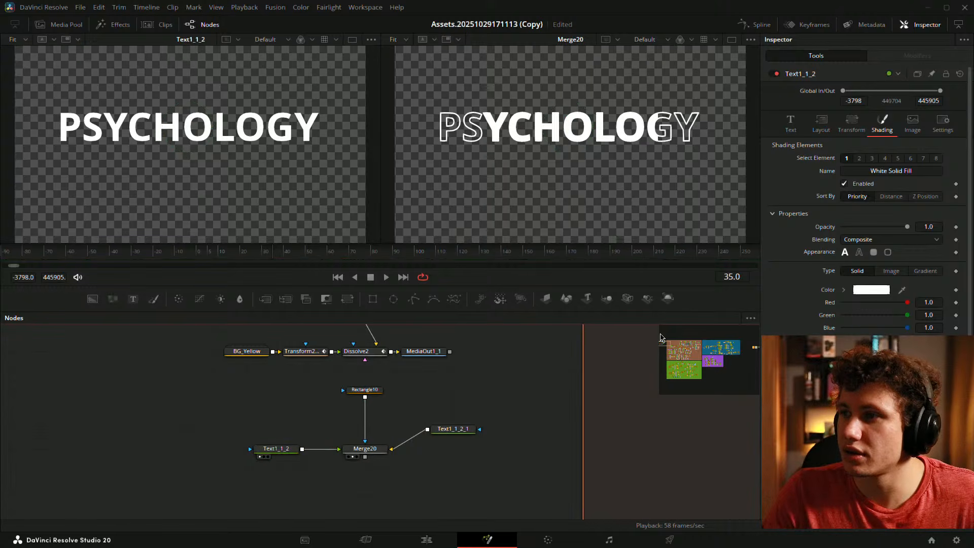
{"action": "left_click", "coordinate": [381, 392]}
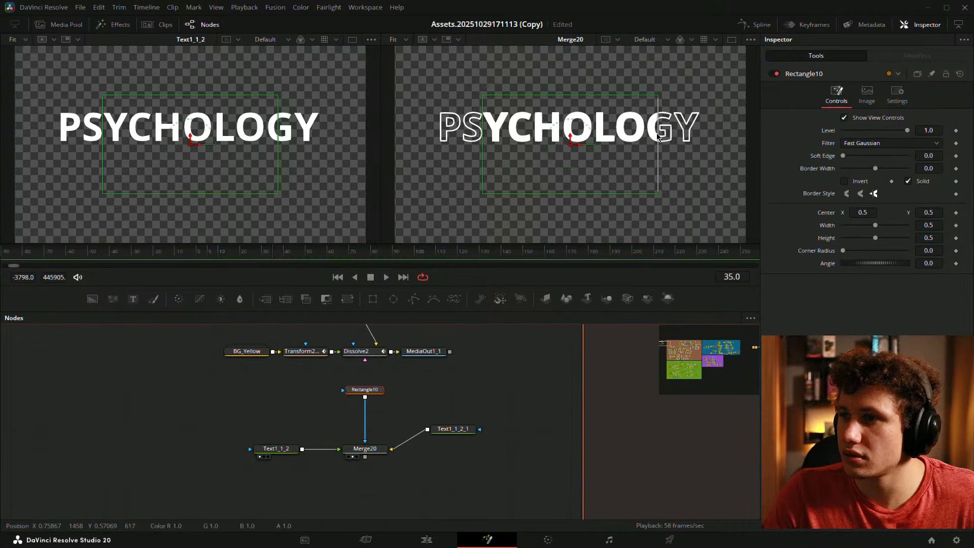
{"action": "left_click_drag", "start_coordinate": [658, 148], "coordinate": [648, 150]}
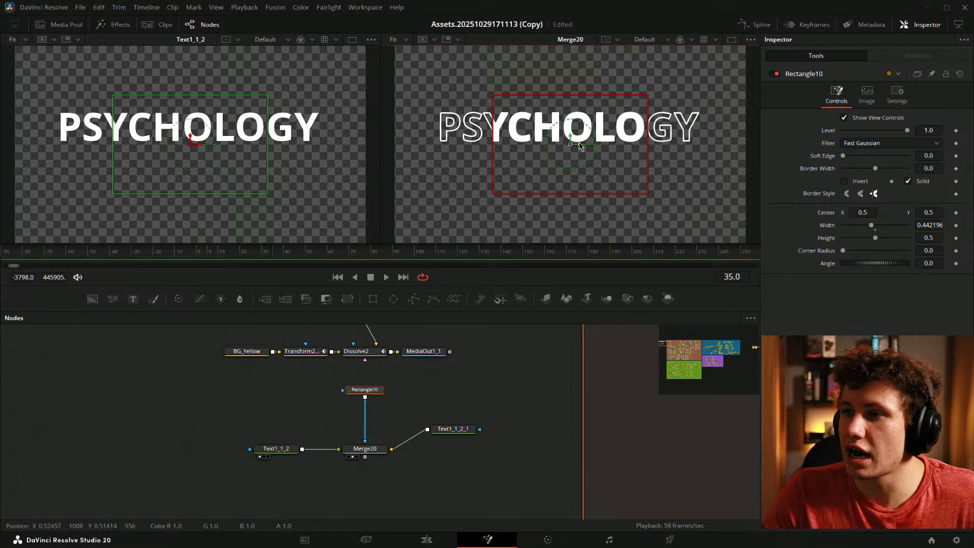
{"action": "left_click_drag", "start_coordinate": [581, 146], "coordinate": [674, 138]}
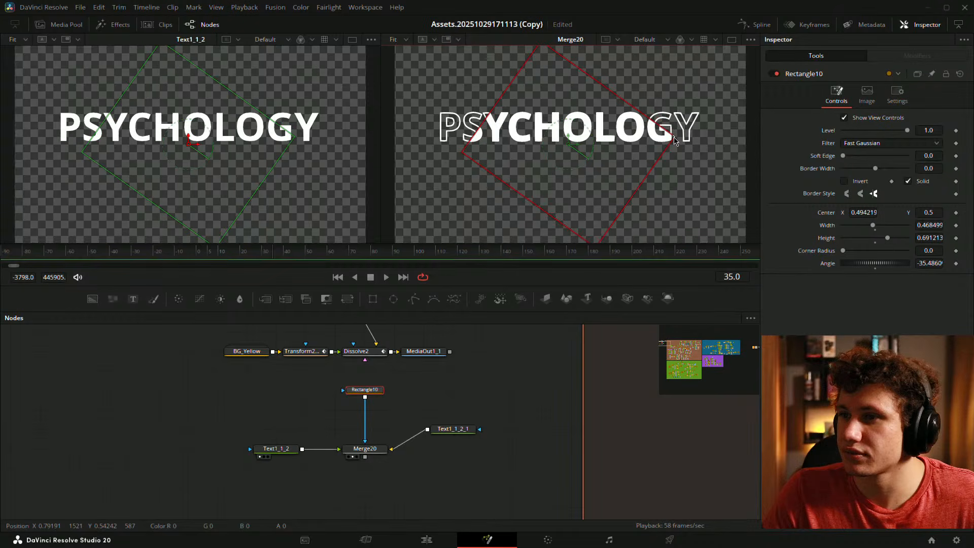
{"action": "left_click", "coordinate": [486, 407]}
{"action": "left_click_drag", "start_coordinate": [497, 381], "coordinate": [566, 368]}
{"action": "key", "text": "ctrl+s"}
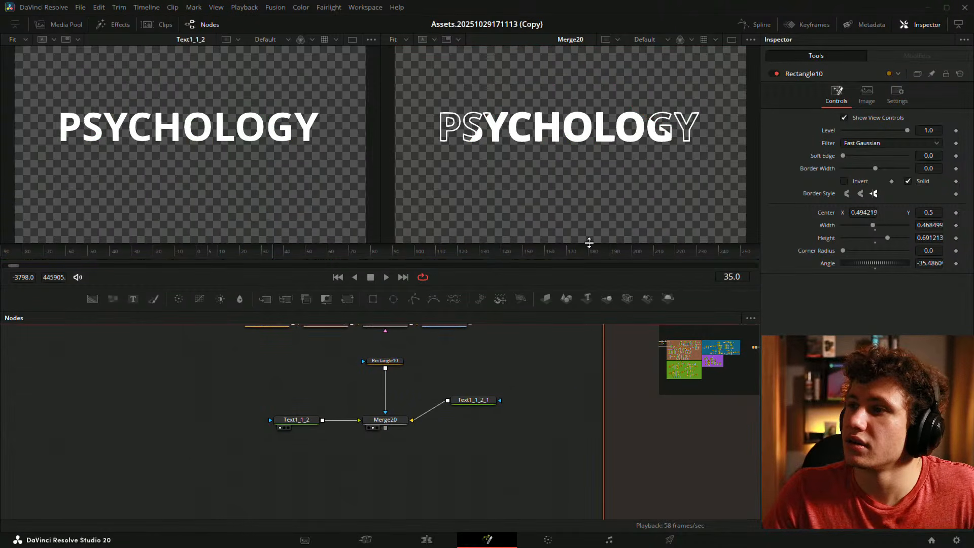
- Move the four mask and text nodes left together and invert the Rectangle10 mask
{"action": "left_click_drag", "start_coordinate": [246, 353], "coordinate": [494, 453]}
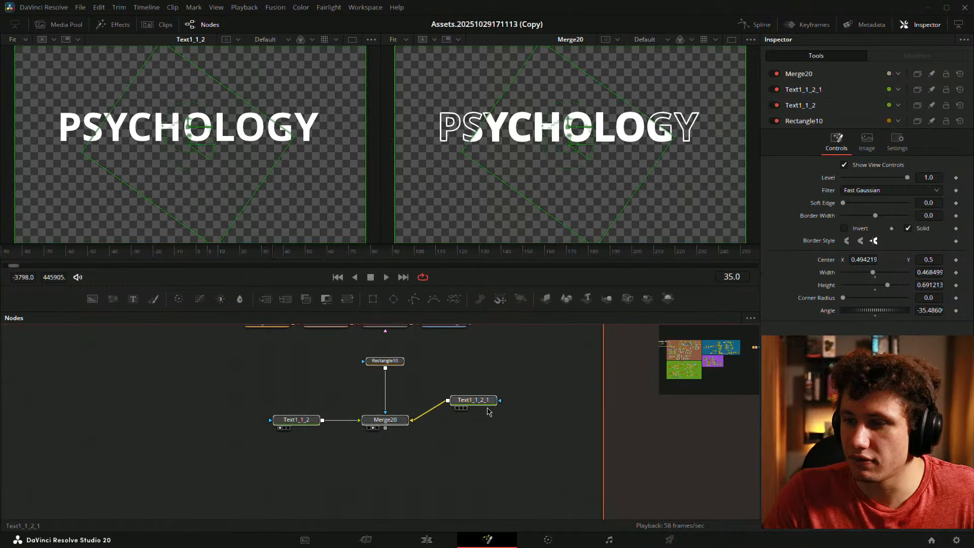
{"action": "left_click_drag", "start_coordinate": [488, 403], "coordinate": [387, 422]}
{"action": "left_click", "coordinate": [425, 451]}
{"action": "left_click", "coordinate": [461, 399]}
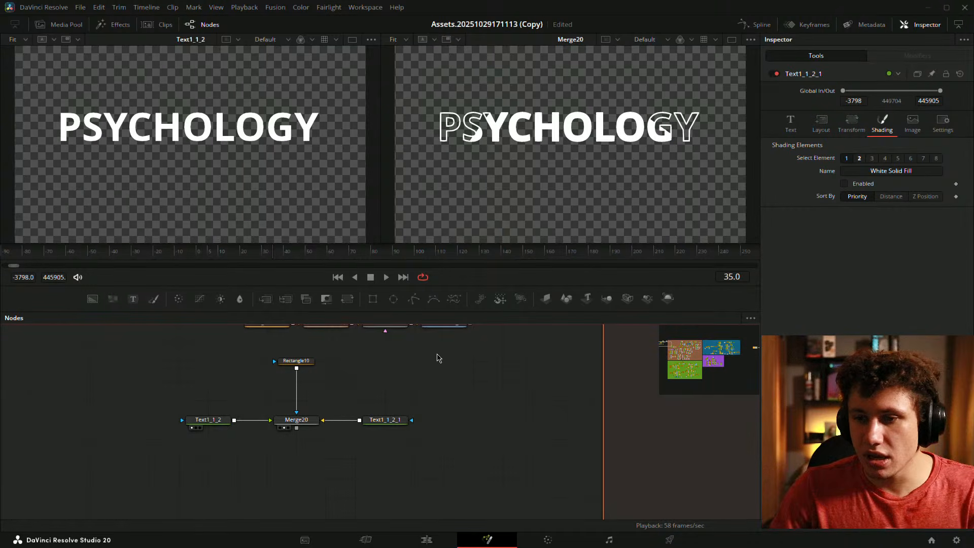
{"action": "left_click", "coordinate": [307, 361]}
{"action": "left_click", "coordinate": [852, 181]}
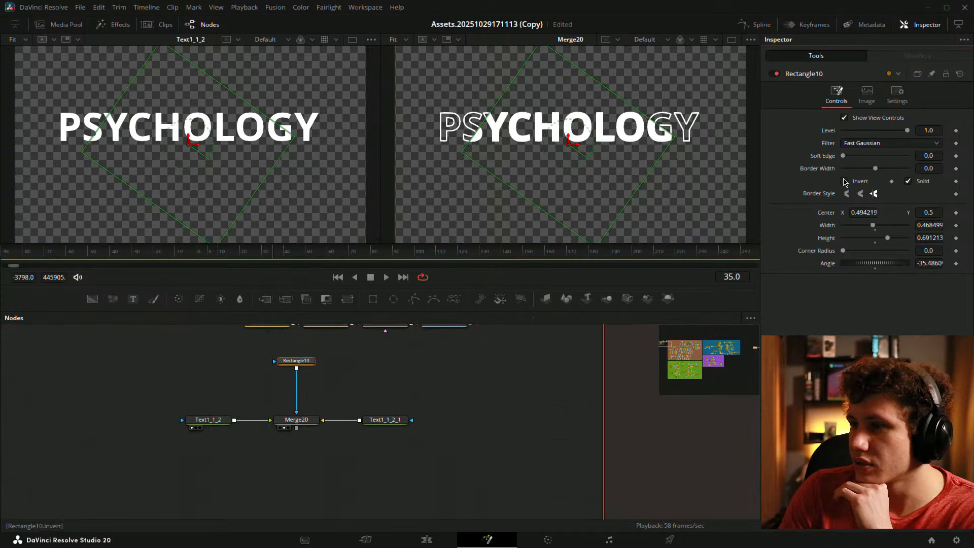
{"action": "left_click", "coordinate": [487, 380]}
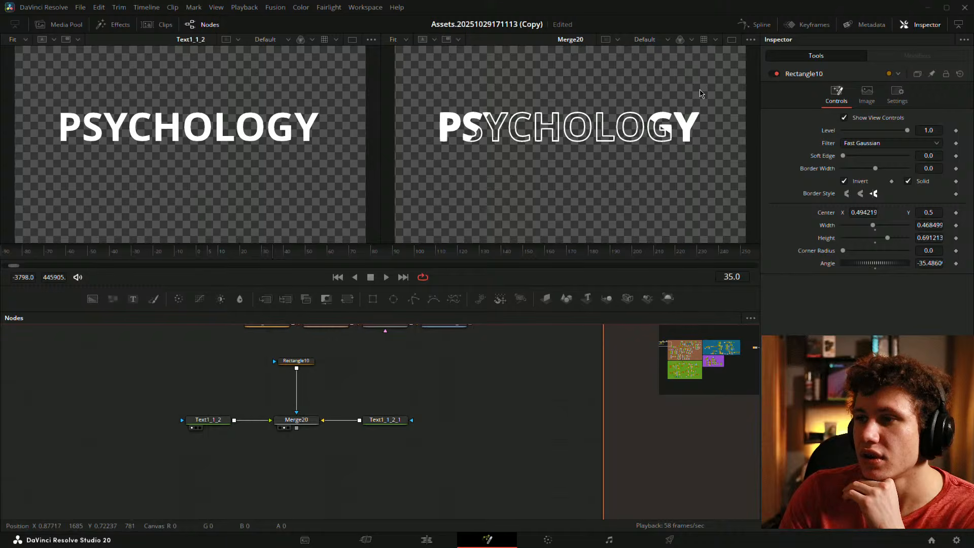
{"action": "mouse_move", "coordinate": [699, 94]}
{"action": "left_mouse_down"}
{"action": "mouse_move", "coordinate": [680, 100]}
{"action": "mouse_move", "coordinate": [699, 96]}
{"action": "left_mouse_up"}
{"action": "scroll", "coordinate": [510, 152], "scroll_direction": "down", "scroll_amount": 1}
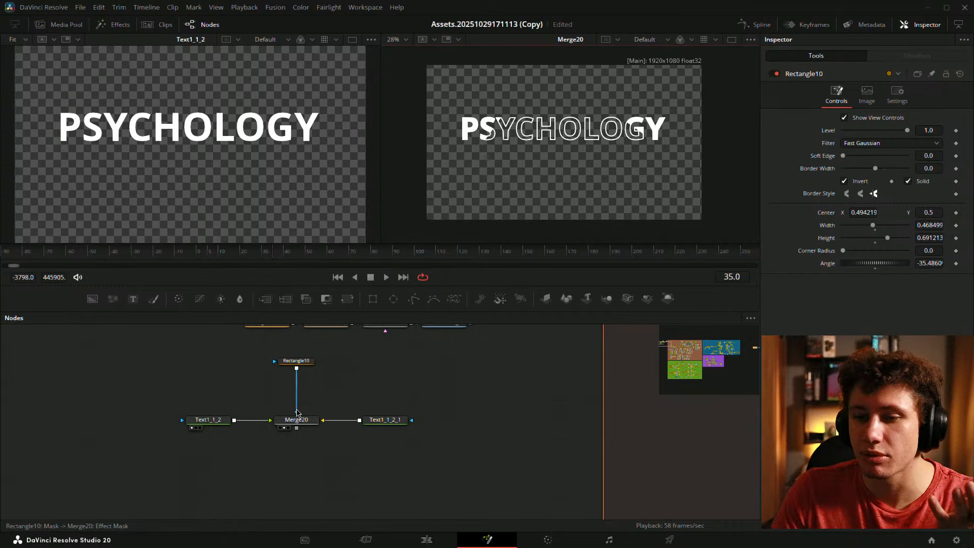
- Make the Red Outline on Text1_1_2_1 thinner
{"action": "left_click", "coordinate": [213, 420]}
{"action": "left_click", "coordinate": [382, 420]}
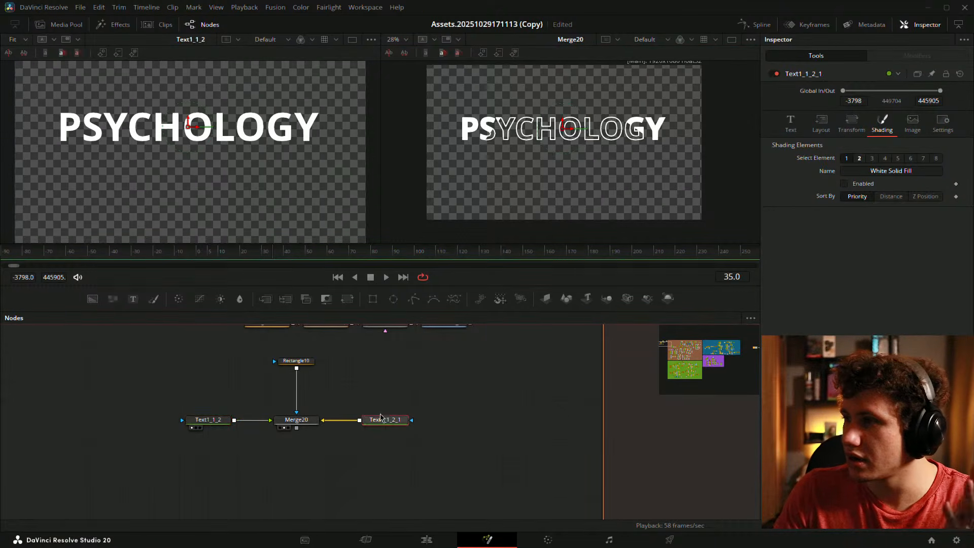
{"action": "left_click", "coordinate": [860, 158]}
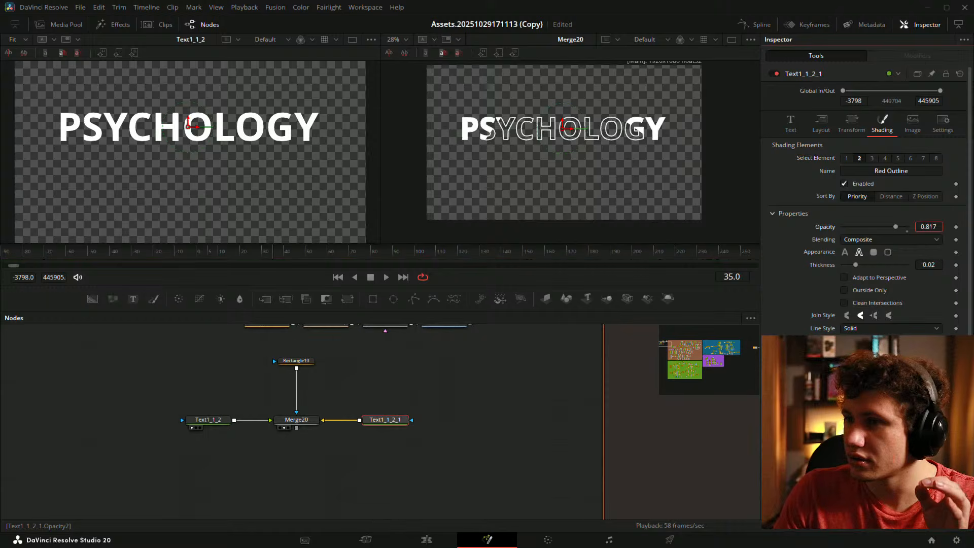
{"action": "left_click_drag", "start_coordinate": [919, 264], "coordinate": [898, 264]}
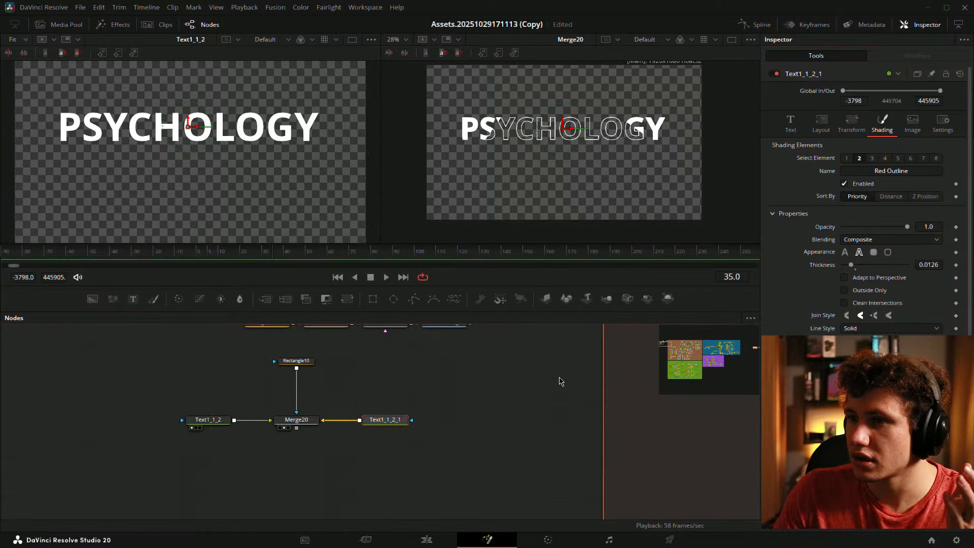
{"action": "left_click", "coordinate": [560, 379]}
{"action": "scroll", "coordinate": [550, 140], "scroll_direction": "up", "scroll_amount": 4}
{"action": "scroll", "coordinate": [637, 218], "scroll_direction": "down", "scroll_amount": 4}
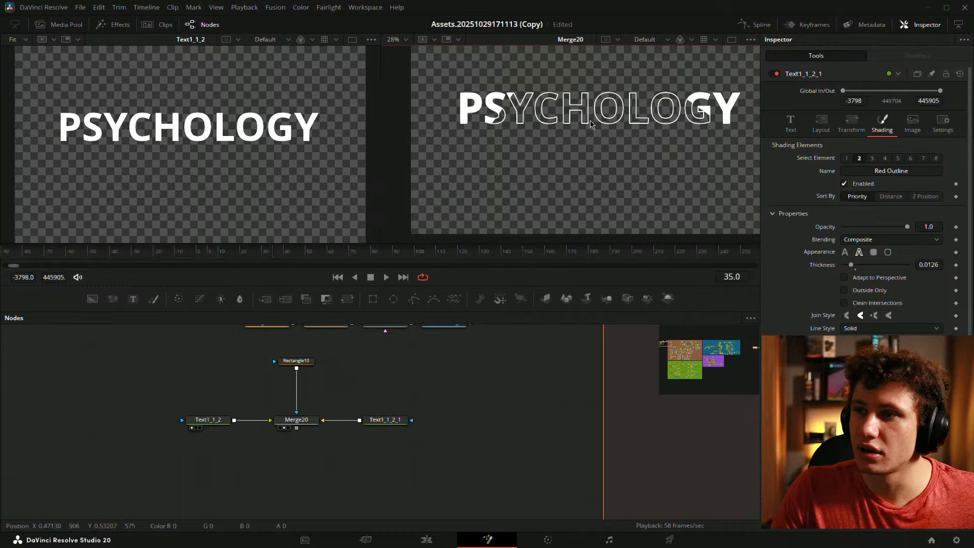
- Enable the copy's Black Shadow element, recolour it white and set its offset to 0
{"action": "left_click", "coordinate": [871, 158]}
{"action": "left_click", "coordinate": [844, 183]}
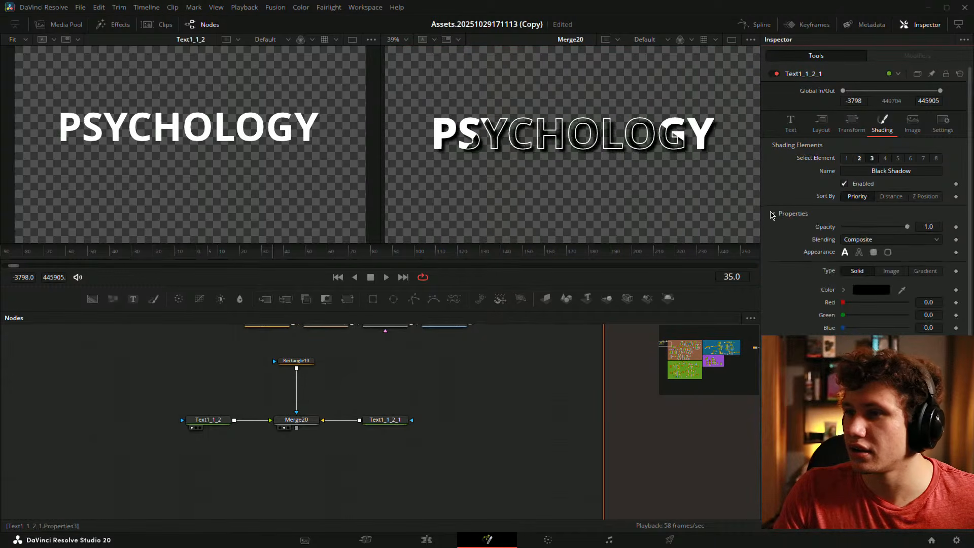
{"action": "left_click", "coordinate": [864, 292]}
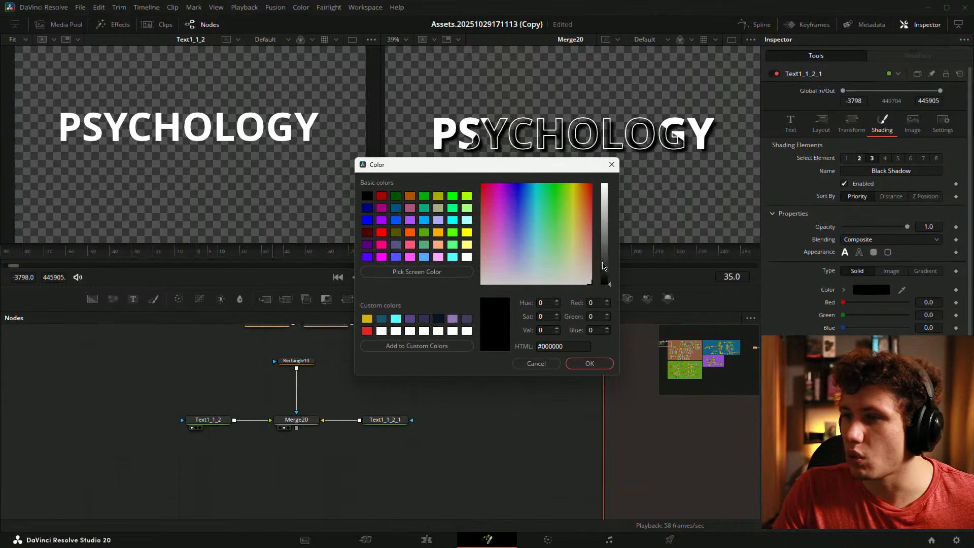
{"action": "left_click_drag", "start_coordinate": [605, 265], "coordinate": [601, 165]}
{"action": "left_click", "coordinate": [589, 363]}
{"action": "scroll", "coordinate": [873, 355], "scroll_direction": "down", "scroll_amount": 1}
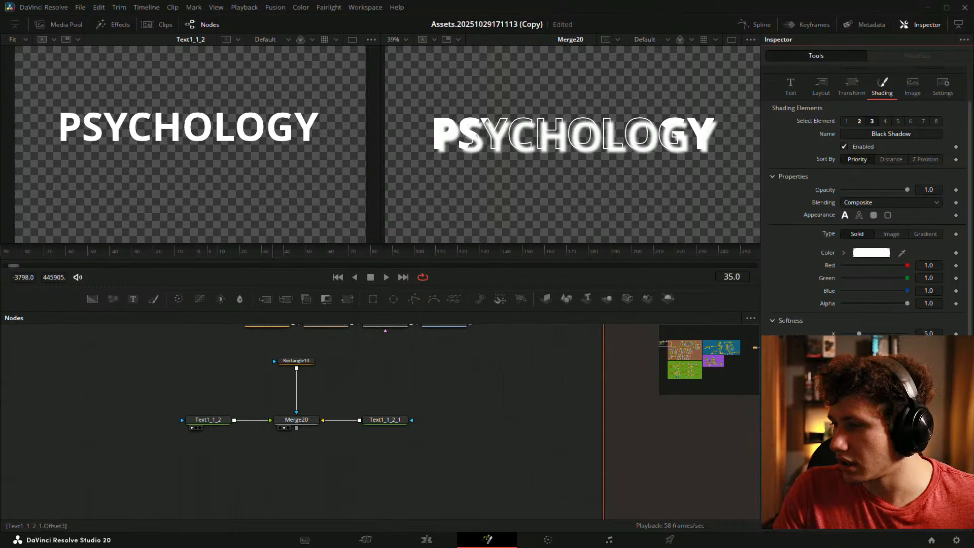
{"action": "type", "text": "0"}
{"action": "key", "text": "Tab"}
{"action": "type", "text": "0"}
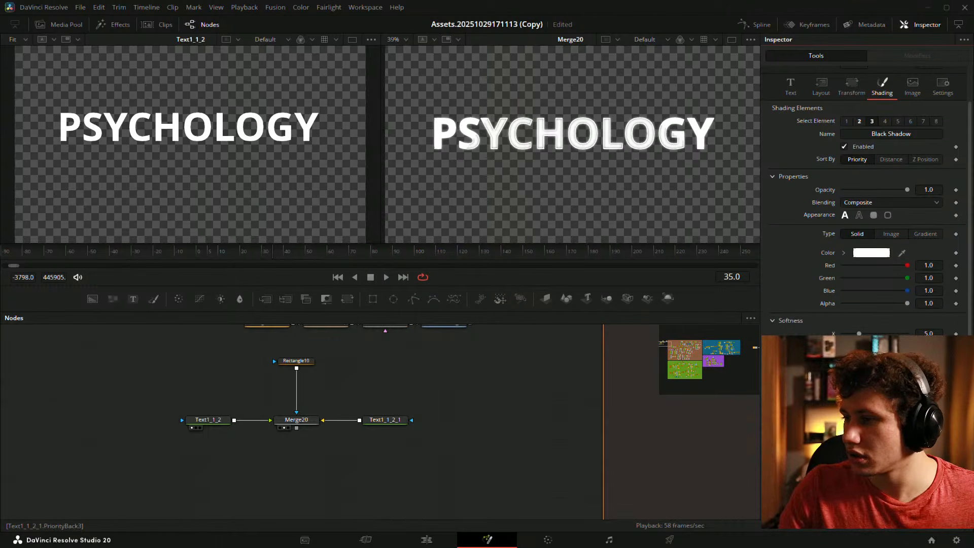
- Set the shadow softness to 20 and opacity to 0.362, then save
{"action": "left_click_drag", "start_coordinate": [859, 334], "coordinate": [891, 332]}
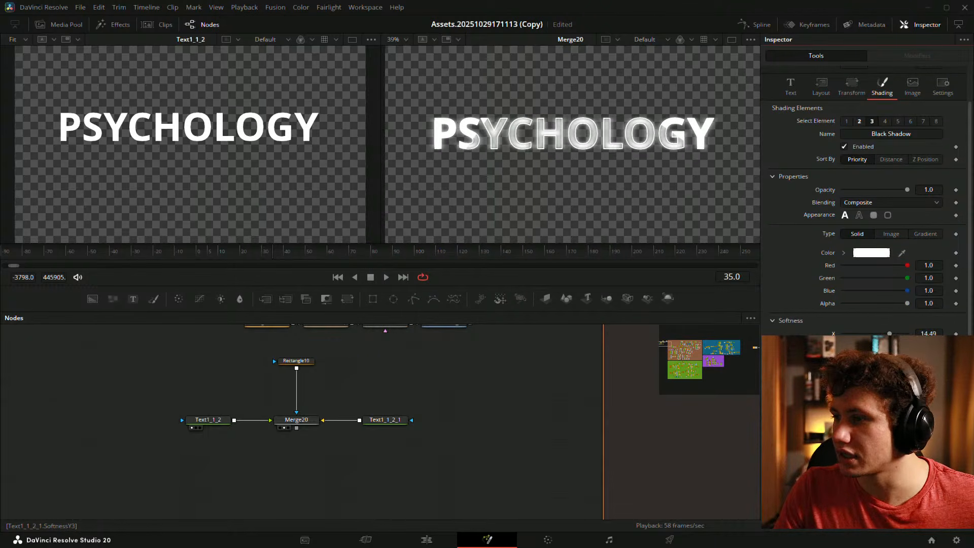
{"action": "left_click", "coordinate": [885, 335]}
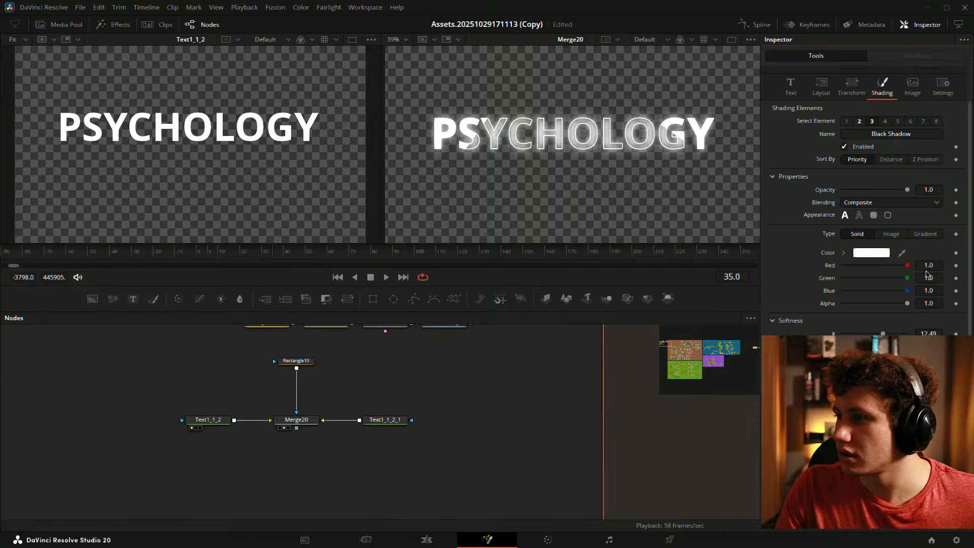
{"action": "left_click_drag", "start_coordinate": [904, 333], "coordinate": [911, 333]}
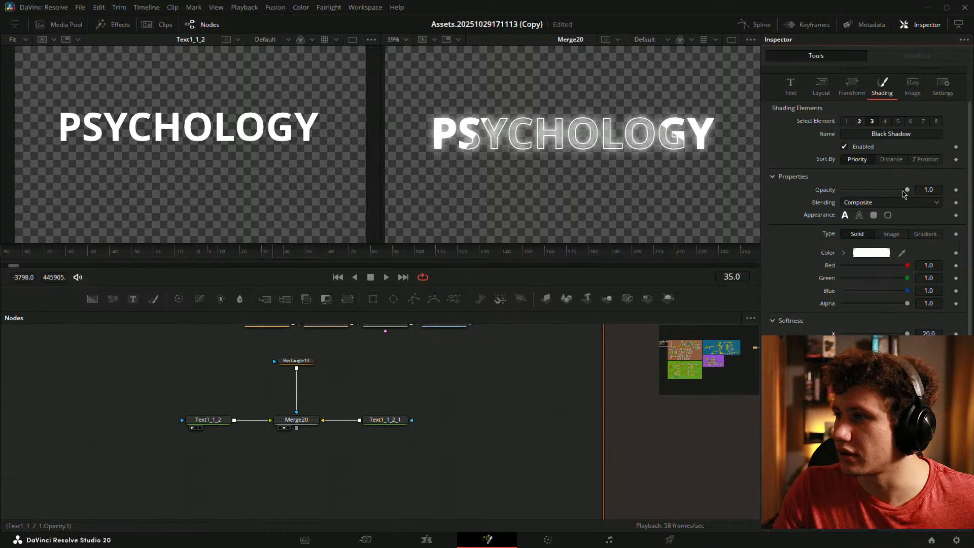
{"action": "left_click_drag", "start_coordinate": [907, 190], "coordinate": [867, 191]}
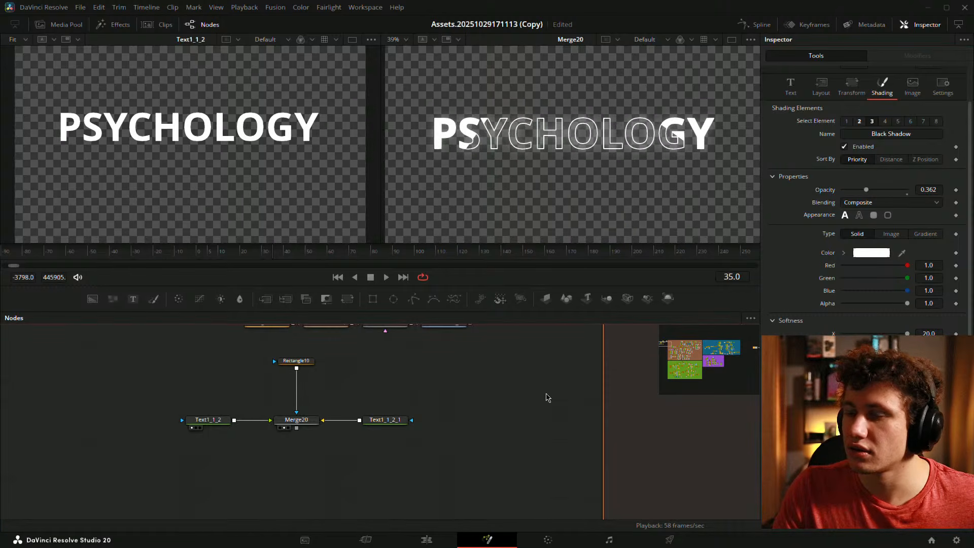
{"action": "key", "text": "ctrl+s"}
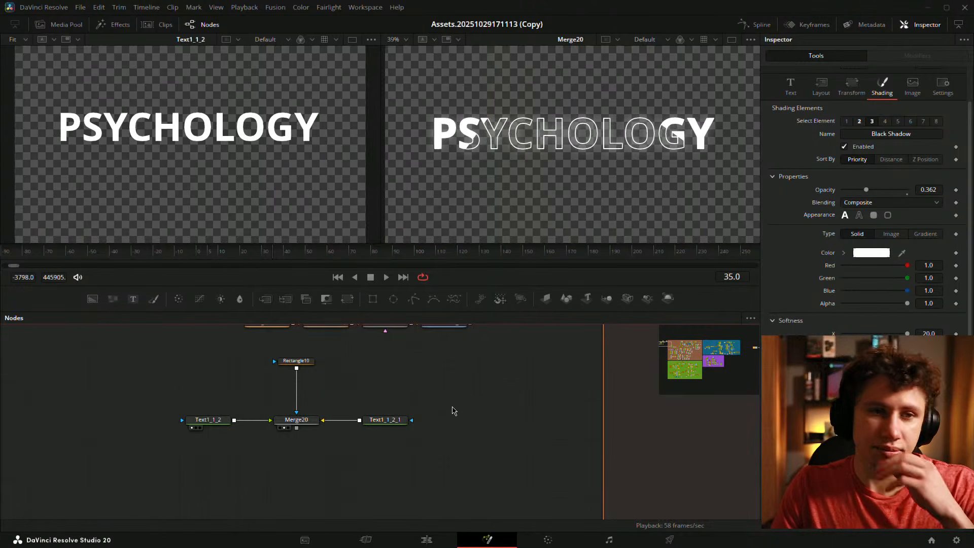
- Place Text1_1_2_1 below Merge20 and Rectangle10 closer above it
{"action": "left_click_drag", "start_coordinate": [495, 403], "coordinate": [488, 405]}
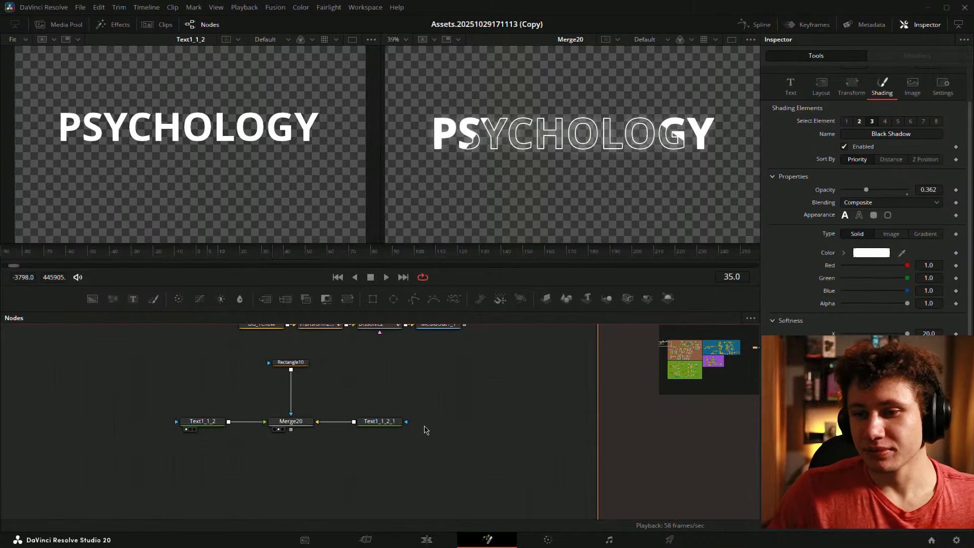
{"action": "left_click_drag", "start_coordinate": [387, 427], "coordinate": [299, 466]}
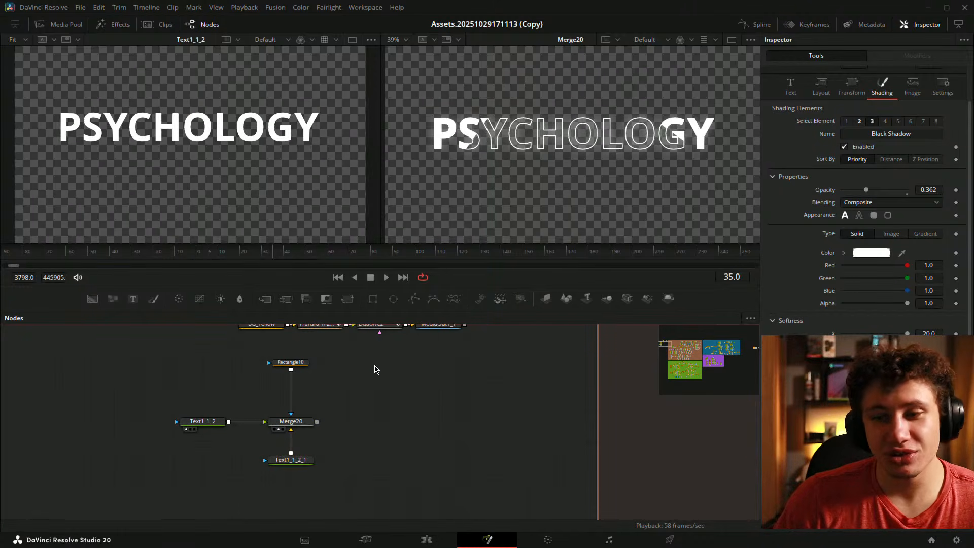
{"action": "left_click_drag", "start_coordinate": [300, 363], "coordinate": [308, 393]}
{"action": "left_click", "coordinate": [201, 421]}
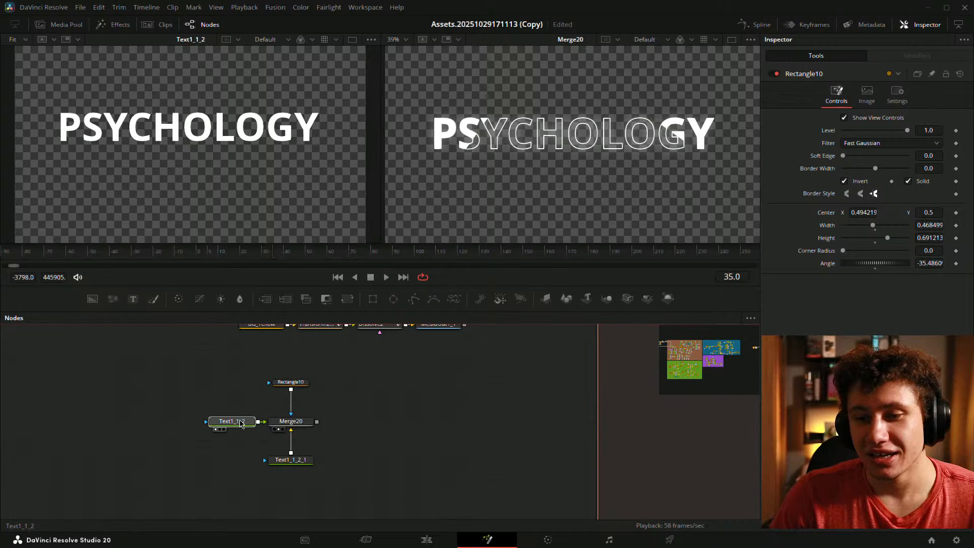
- Search the tool list for 'diss', cancel without adding a node, and reselect Text1_1_2
{"action": "left_click_drag", "start_coordinate": [410, 409], "coordinate": [389, 406]}
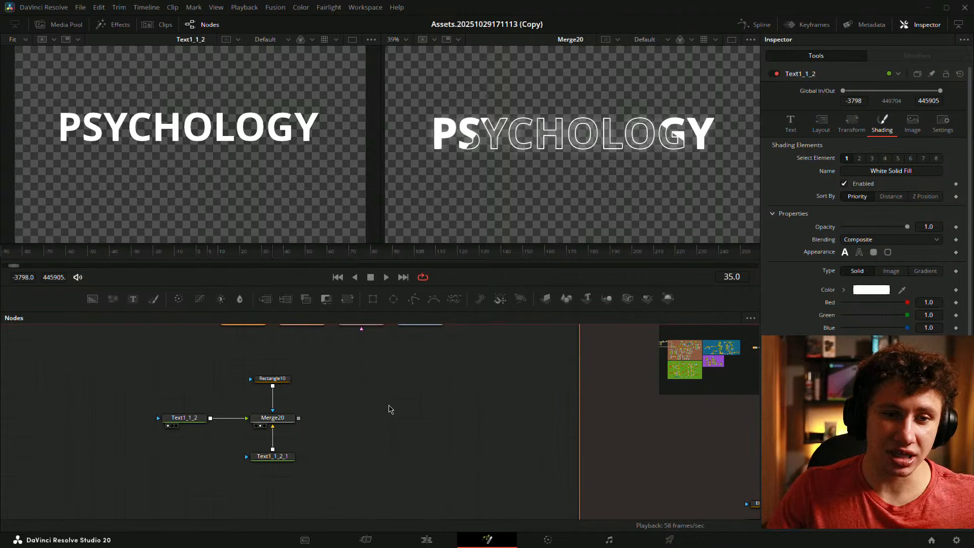
{"action": "left_click_drag", "start_coordinate": [381, 398], "coordinate": [400, 374]}
{"action": "scroll", "coordinate": [294, 405], "scroll_direction": "down", "scroll_amount": 2}
{"action": "scroll", "coordinate": [367, 407], "scroll_direction": "up", "scroll_amount": 2}
{"action": "key", "text": "shift+space"}
{"action": "type", "text": "diss"}
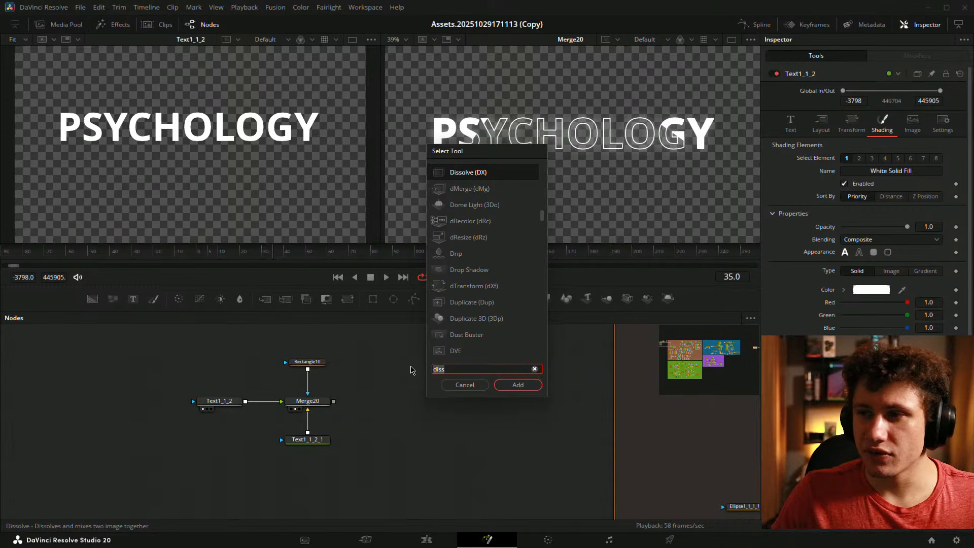
{"action": "left_click", "coordinate": [464, 384]}
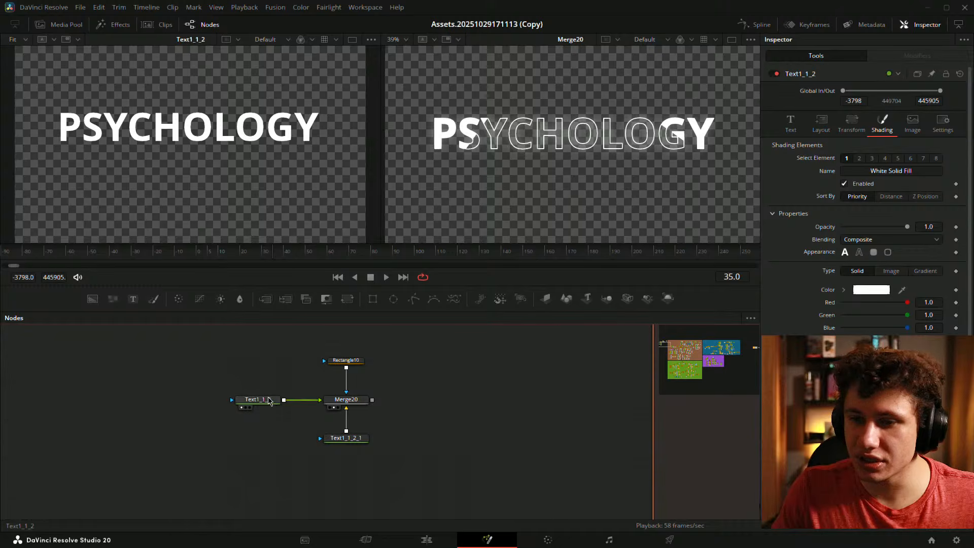
{"action": "left_click", "coordinate": [251, 401]}
{"action": "left_click_drag", "start_coordinate": [251, 400], "coordinate": [313, 379]}
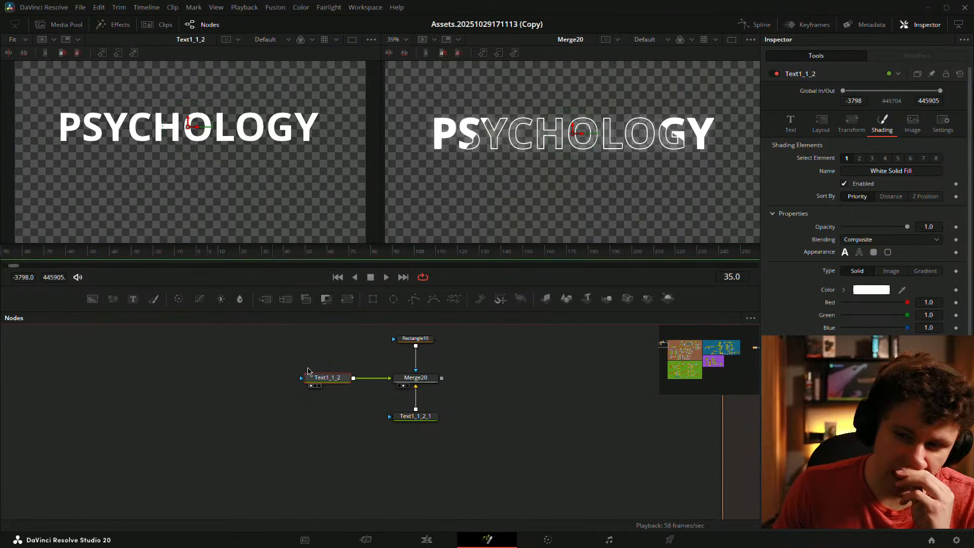
- Add a Flicker Addition node between Text1_1_2 and Merge20 and show it in the left viewer
{"action": "key", "text": "shift+space"}
{"action": "type", "text": "flicker"}
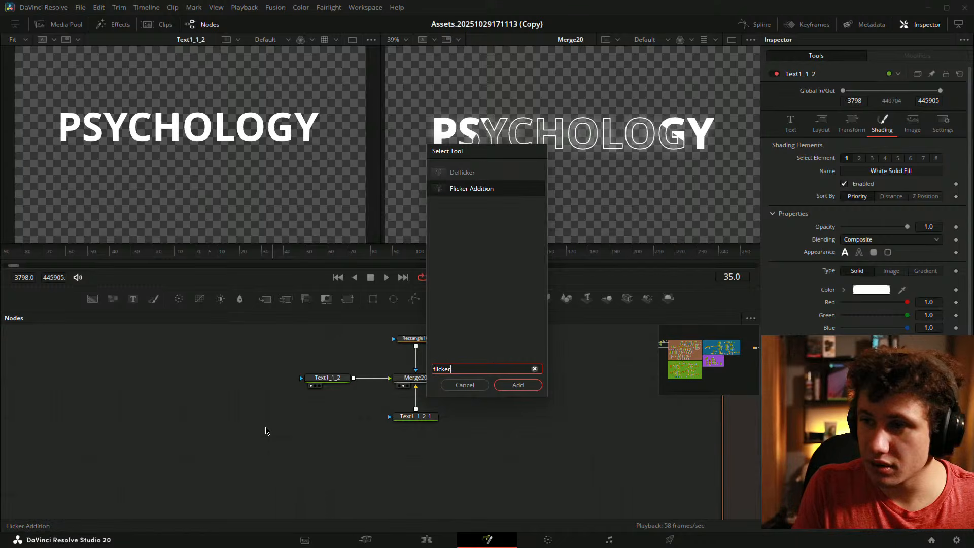
{"action": "key", "text": "Up"}
{"action": "key", "text": "Down"}
{"action": "key", "text": "Return"}
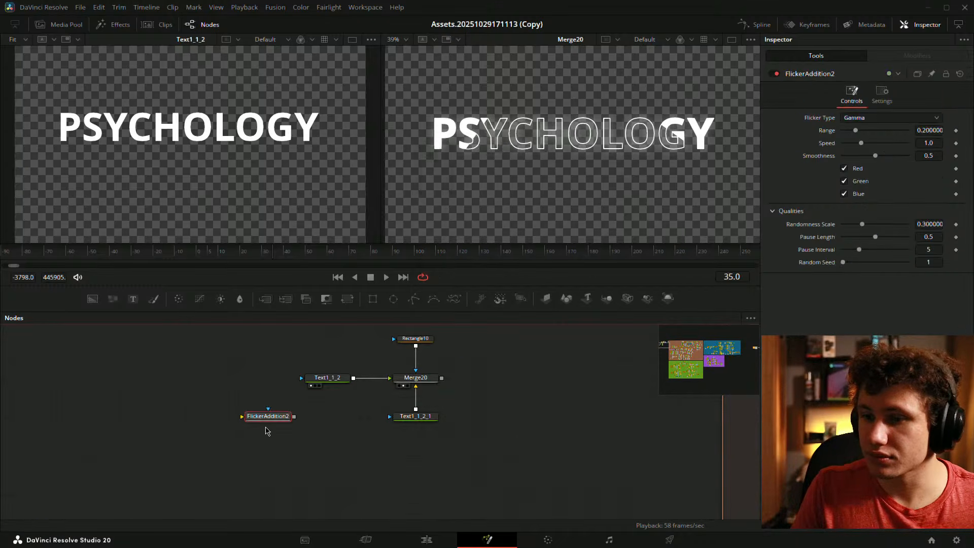
{"action": "left_click_drag", "start_coordinate": [327, 377], "coordinate": [150, 397]}
{"action": "left_click_drag", "start_coordinate": [277, 419], "coordinate": [309, 388]}
{"action": "key", "text": "1"}
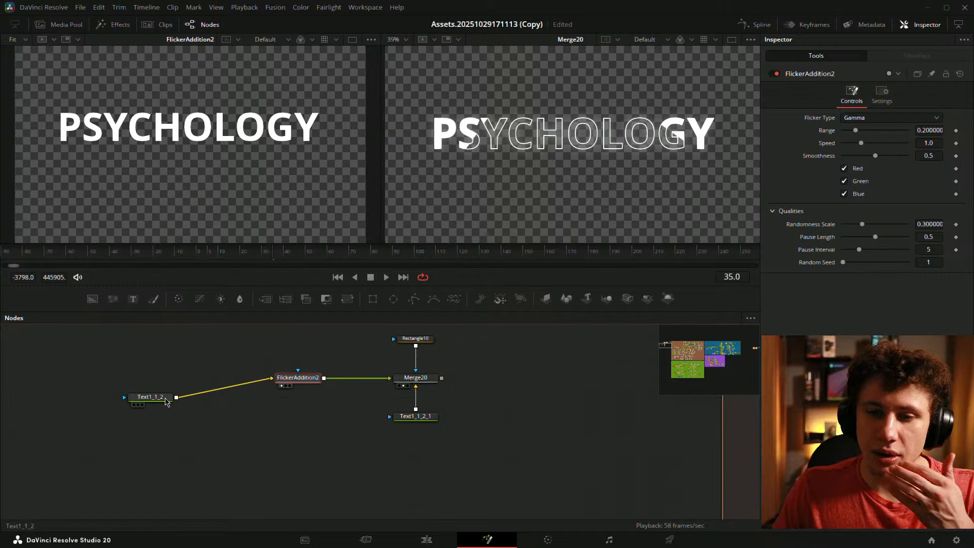
{"action": "left_click_drag", "start_coordinate": [171, 397], "coordinate": [256, 378]}
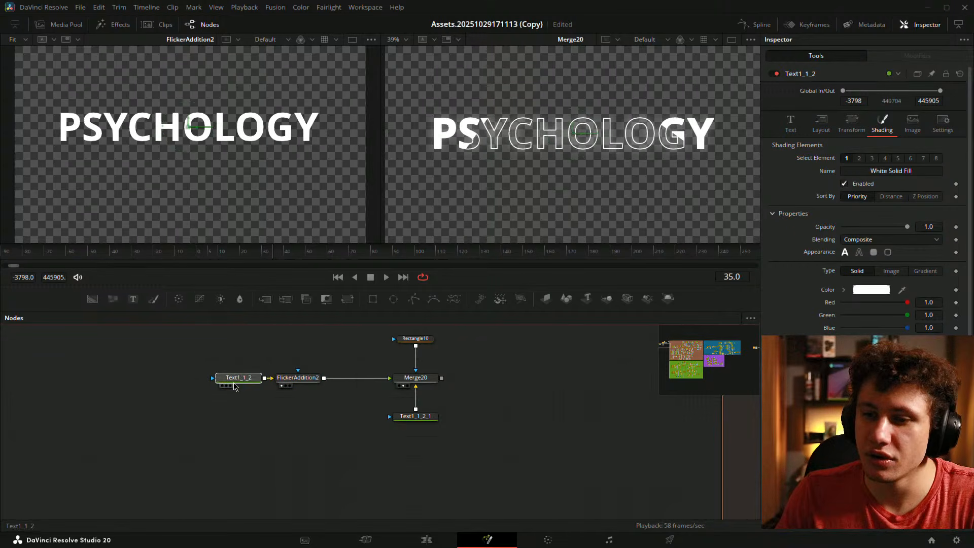
- Set the flicker Smoothness to 0 and preview the Lift flicker type
{"action": "left_click", "coordinate": [303, 380]}
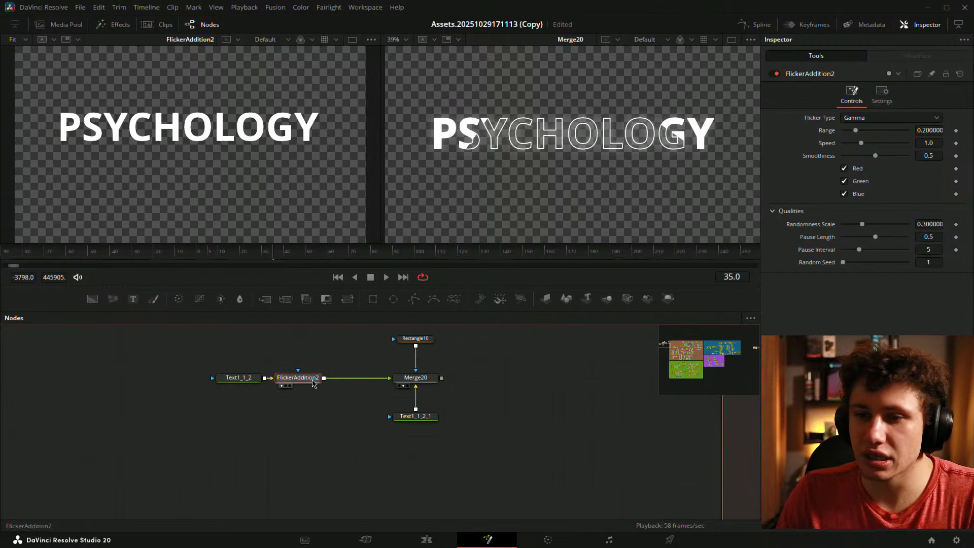
{"action": "left_click_drag", "start_coordinate": [875, 155], "coordinate": [840, 131]}
{"action": "left_click", "coordinate": [538, 430]}
{"action": "key", "text": "space"}
{"action": "key", "text": "space"}
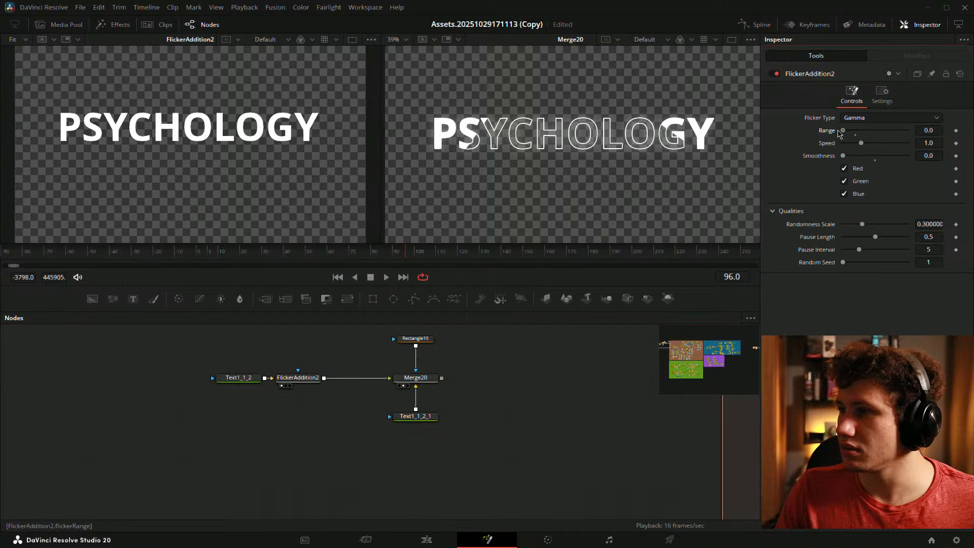
{"action": "key", "text": "space"}
{"action": "key", "text": "space"}
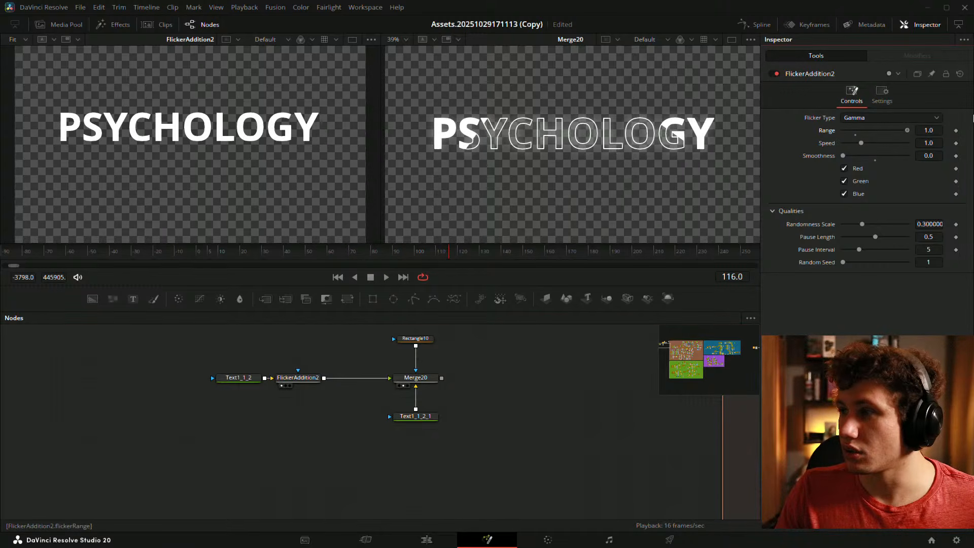
{"action": "key", "text": "space"}
{"action": "left_click", "coordinate": [867, 118]}
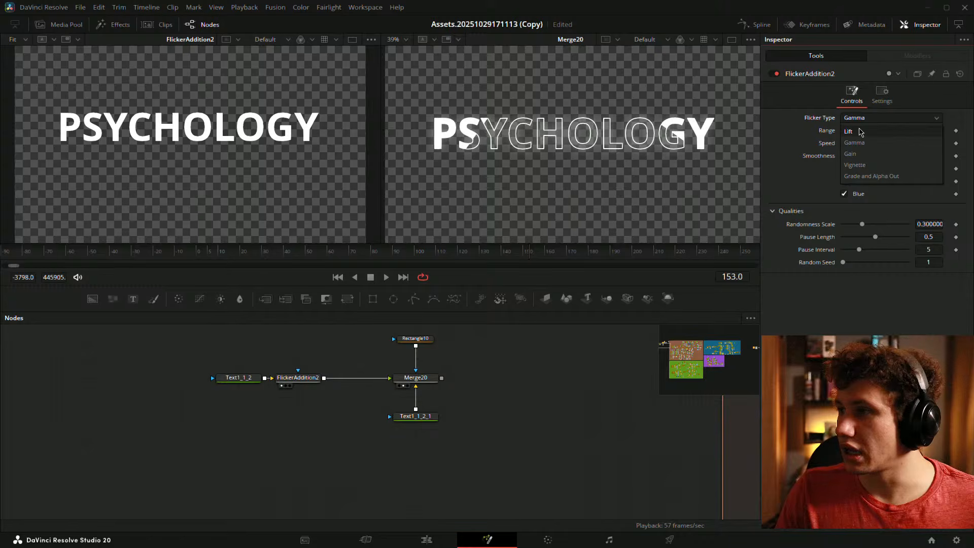
{"action": "left_click", "coordinate": [860, 132]}
{"action": "key", "text": "space"}
{"action": "key", "text": "space"}
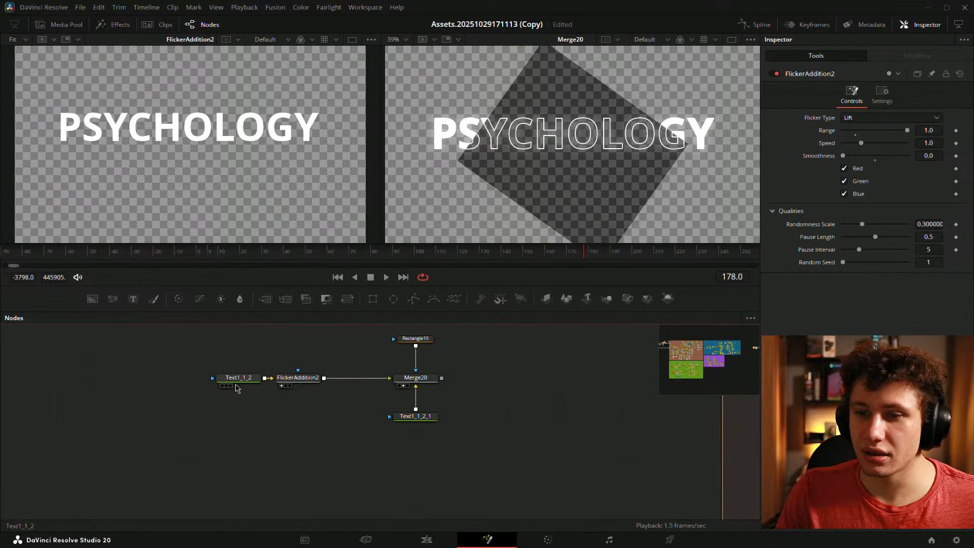
{"action": "left_click_drag", "start_coordinate": [582, 251], "coordinate": [572, 254]}
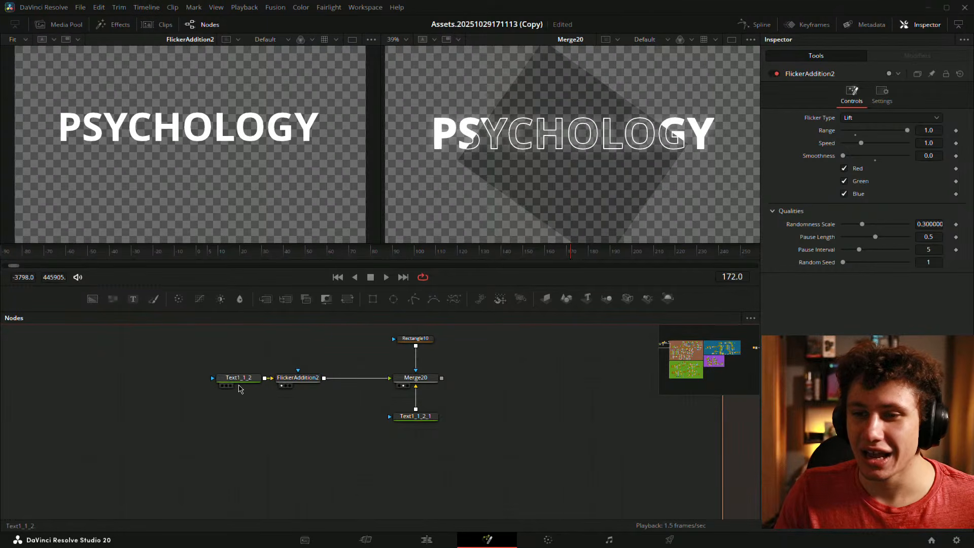
- Reconnect Text1_1_2, settle on the Gain flicker type after trying Vignette, and remove the mask link
{"action": "mouse_move", "coordinate": [269, 377]}
{"action": "left_mouse_down"}
{"action": "mouse_move", "coordinate": [292, 375]}
{"action": "mouse_move", "coordinate": [180, 377]}
{"action": "left_mouse_up"}
{"action": "key", "text": "space"}
{"action": "left_click", "coordinate": [298, 382]}
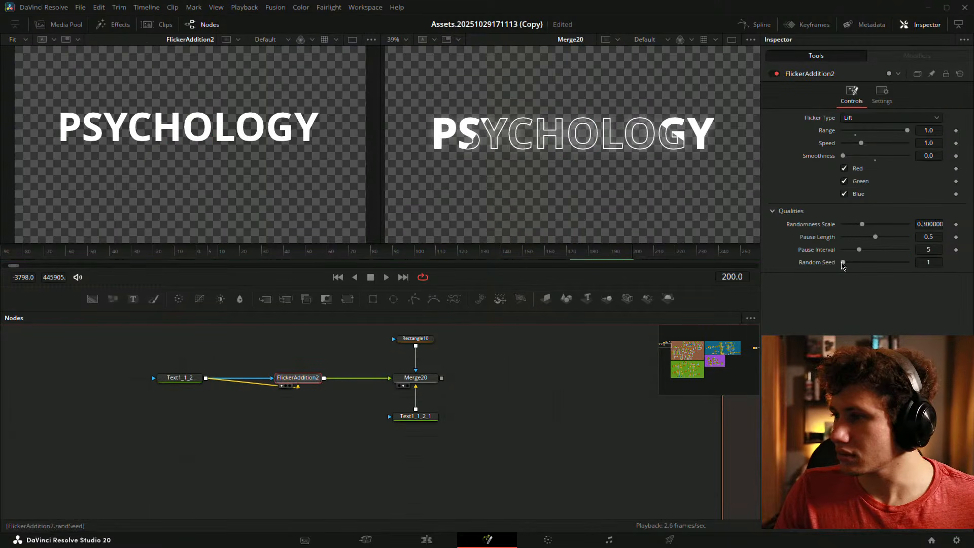
{"action": "left_click", "coordinate": [864, 119]}
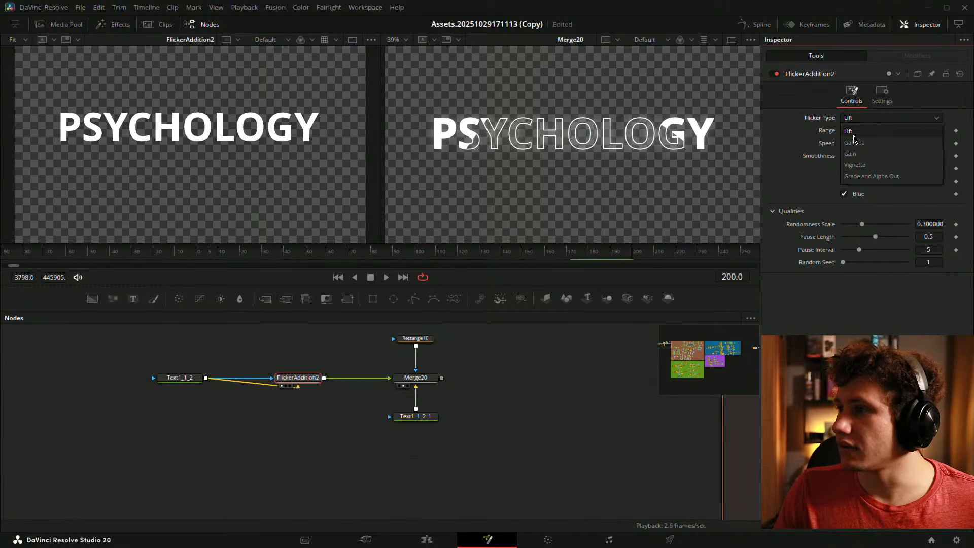
{"action": "left_click", "coordinate": [859, 165]}
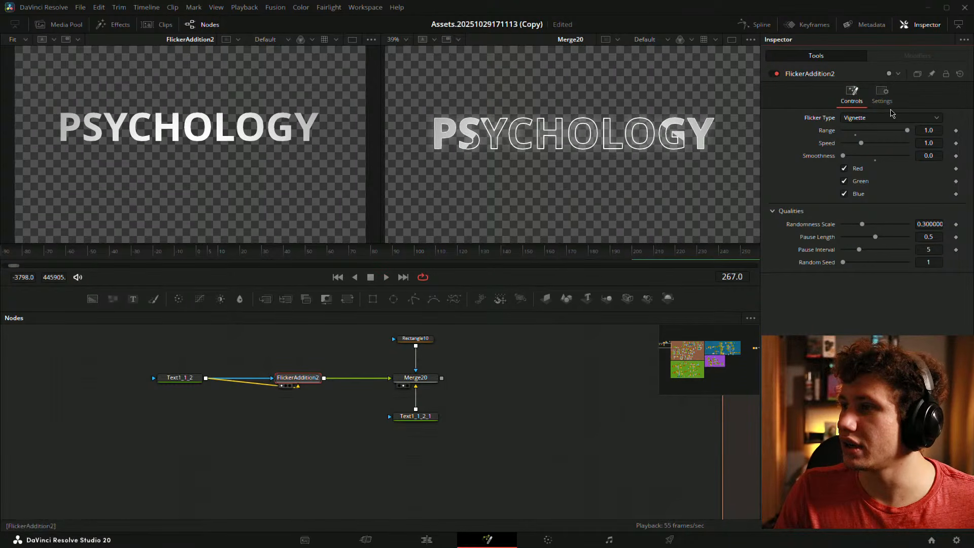
{"action": "left_click", "coordinate": [893, 118]}
{"action": "left_click", "coordinate": [852, 153]}
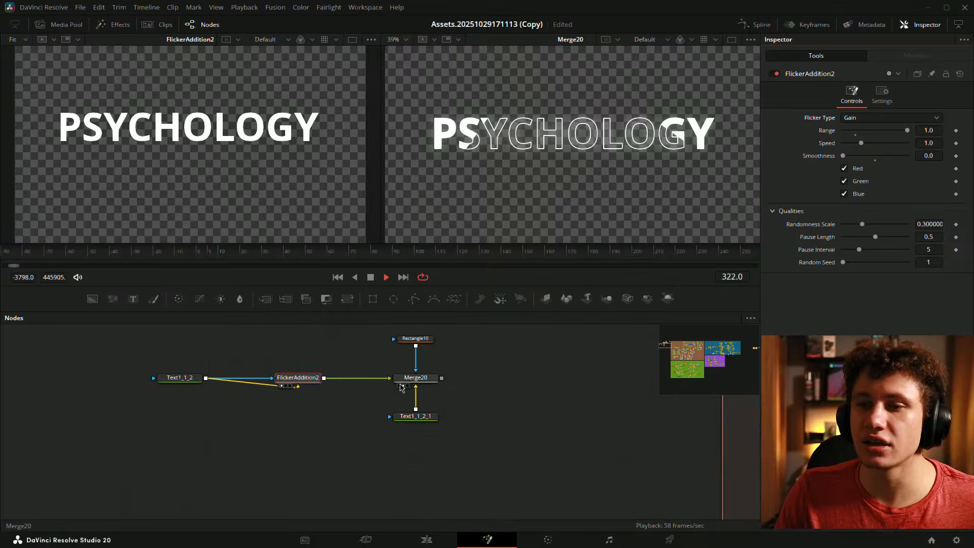
{"action": "key", "text": "space"}
{"action": "left_click", "coordinate": [260, 380]}
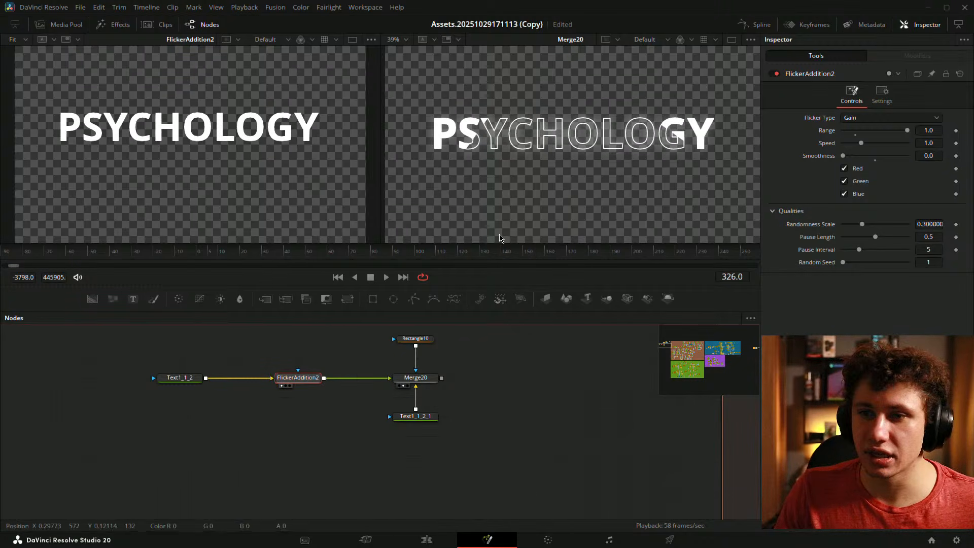
{"action": "key", "text": "space"}
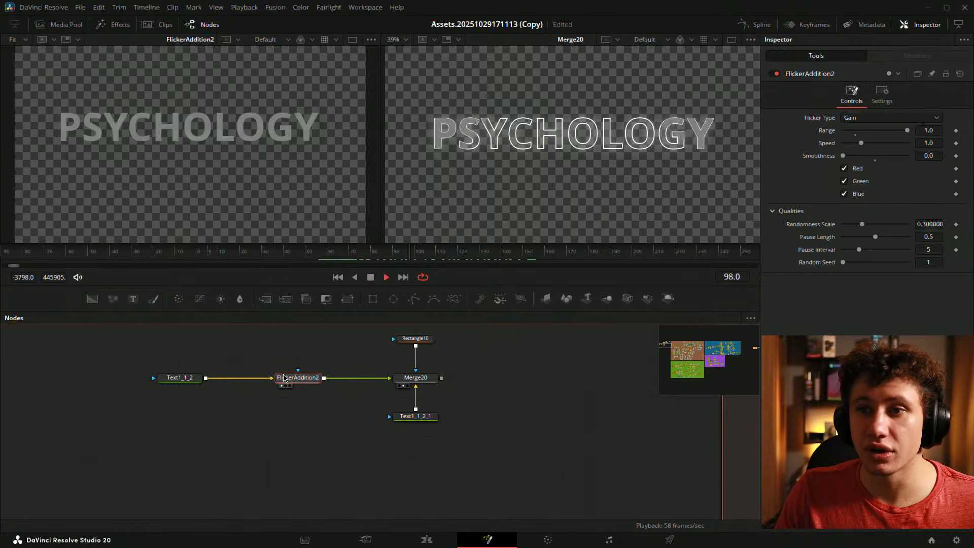
- Stop playback at frame 153 and reposition the Text1_1_2 node
{"action": "left_click", "coordinate": [259, 416]}
{"action": "key", "text": "space"}
{"action": "left_click_drag", "start_coordinate": [193, 378], "coordinate": [222, 378]}
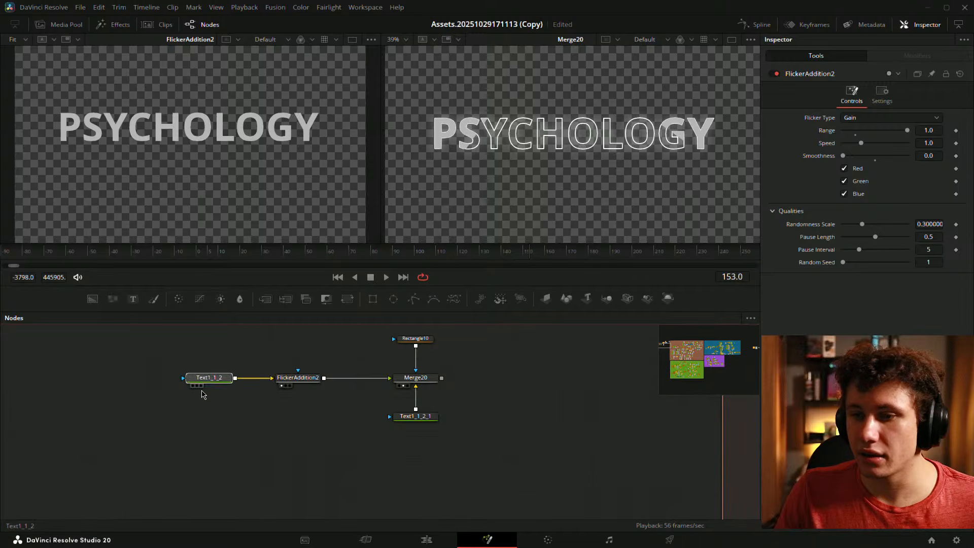
{"action": "left_click", "coordinate": [254, 415]}
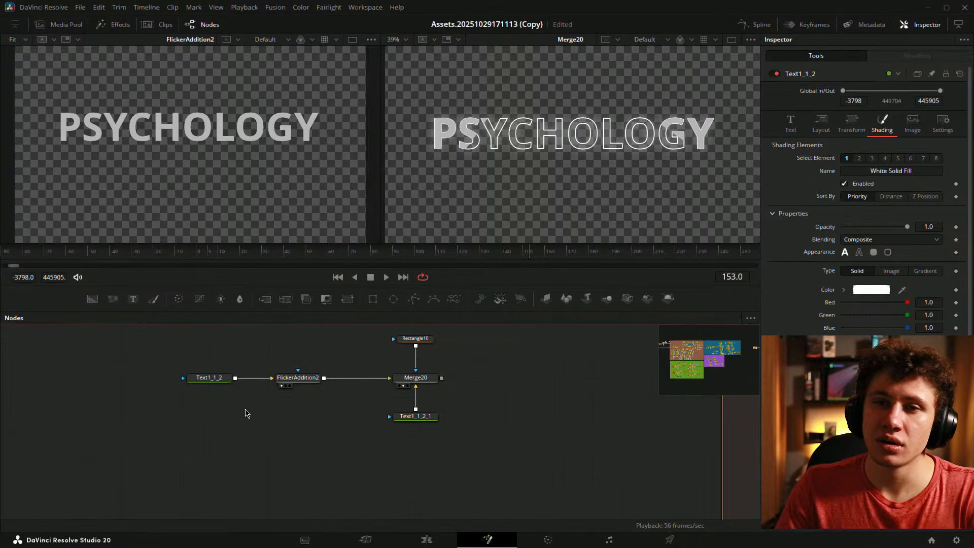
{"action": "left_click", "coordinate": [206, 377]}
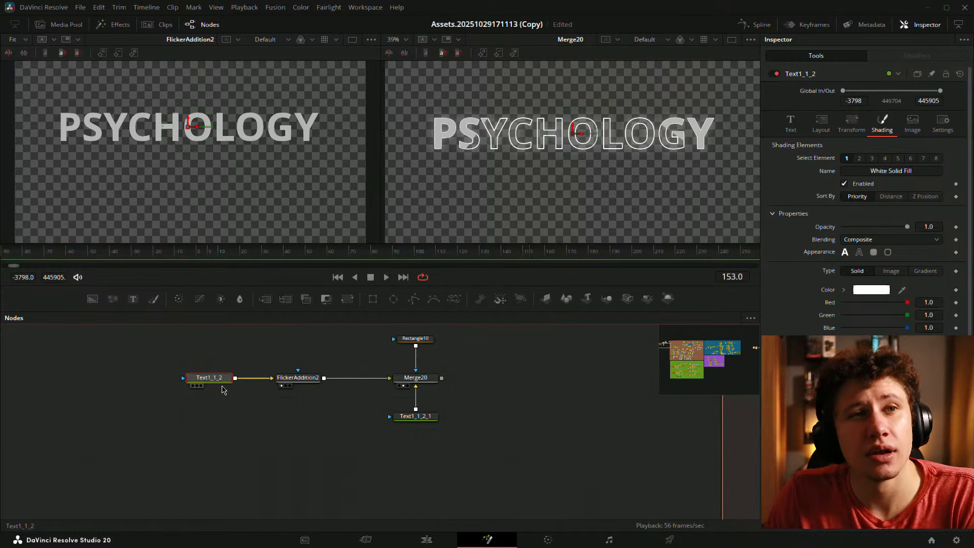
{"action": "left_click_drag", "start_coordinate": [219, 389], "coordinate": [161, 389]}
{"action": "left_click", "coordinate": [172, 356]}
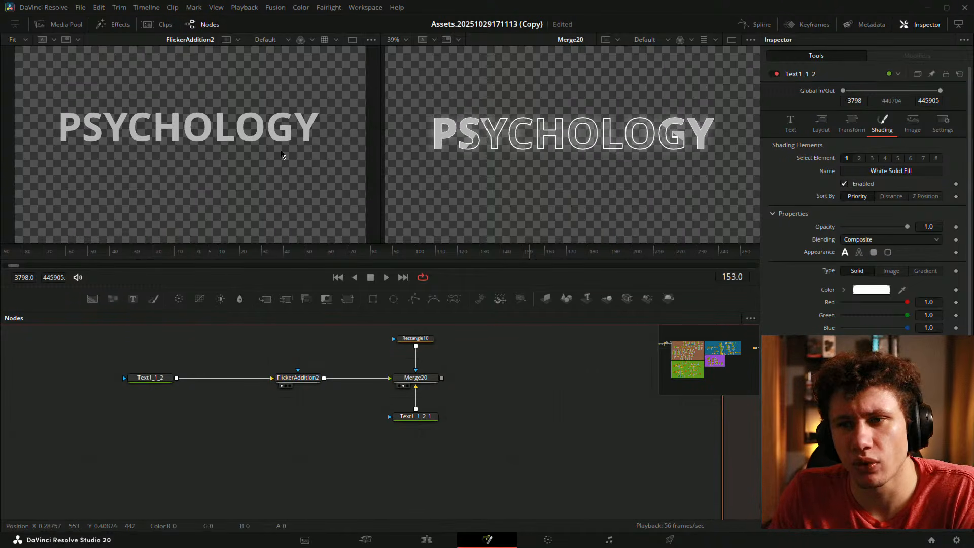
- Preview the flicker, then line up Text1_1_2 and FlickerAddition2 in a row feeding Merge20
{"action": "left_click_drag", "start_coordinate": [480, 250], "coordinate": [391, 276]}
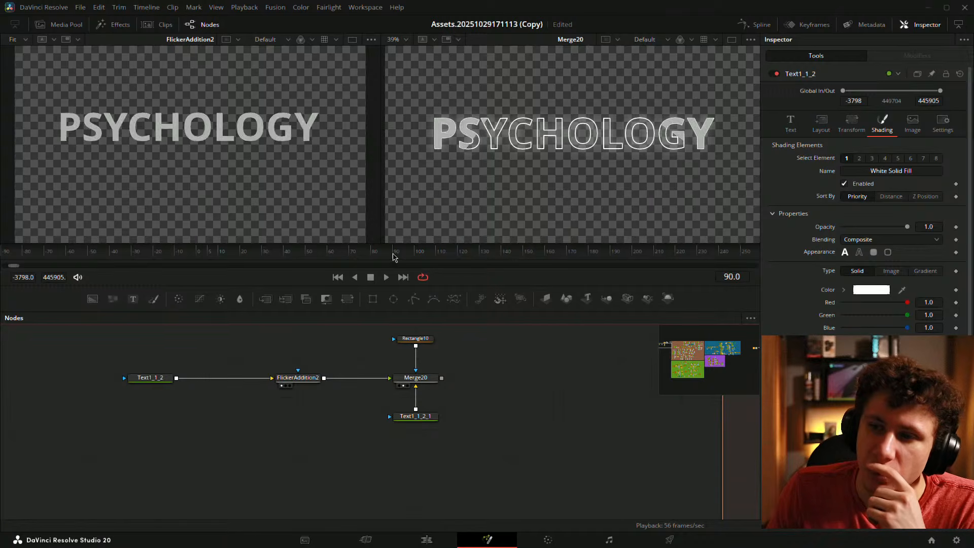
{"action": "left_click", "coordinate": [386, 277]}
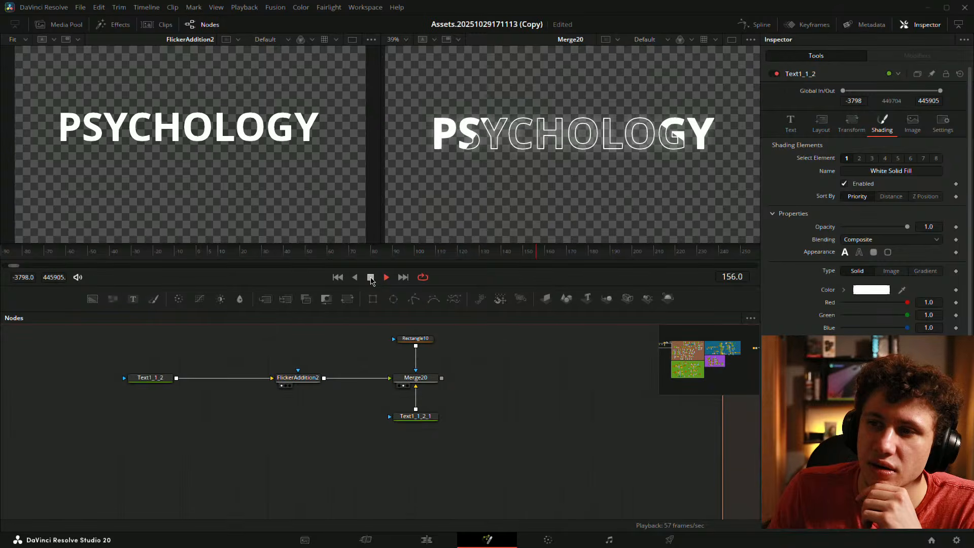
{"action": "left_click", "coordinate": [371, 277]}
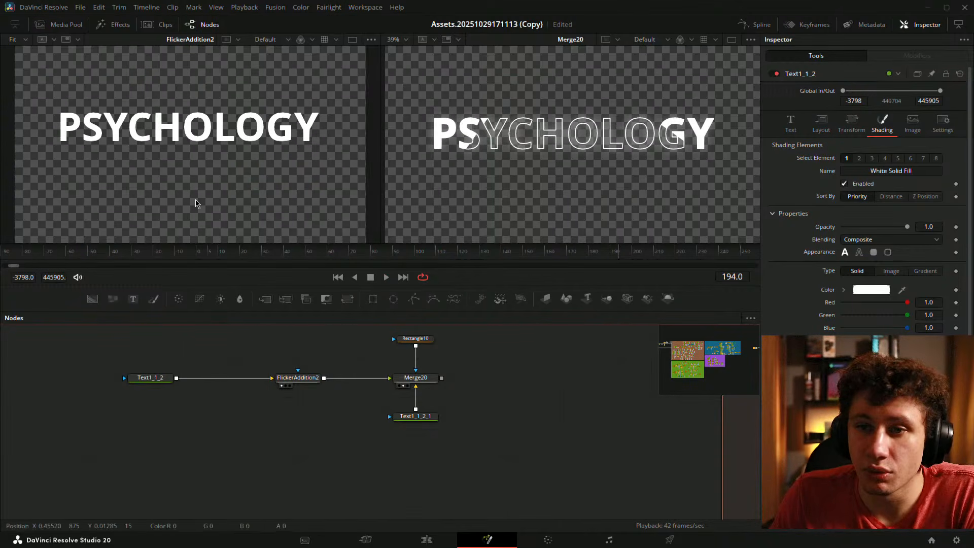
{"action": "left_click_drag", "start_coordinate": [297, 378], "coordinate": [327, 377]}
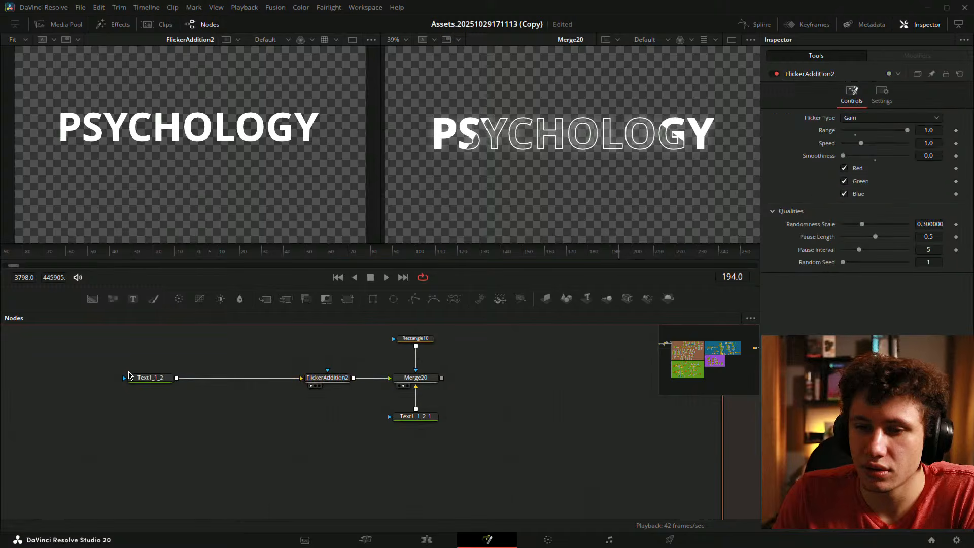
{"action": "left_click_drag", "start_coordinate": [129, 377], "coordinate": [247, 378]}
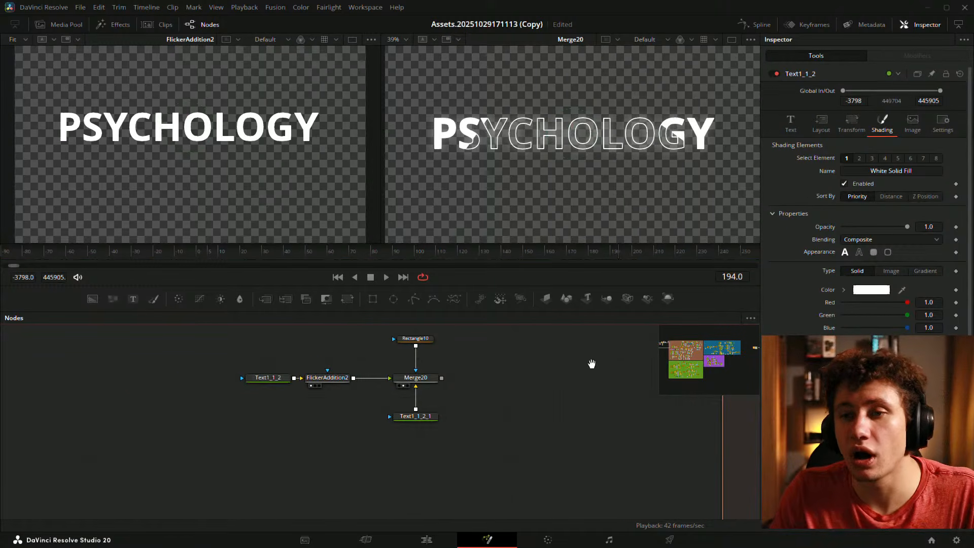
{"action": "left_click_drag", "start_coordinate": [591, 364], "coordinate": [485, 393]}
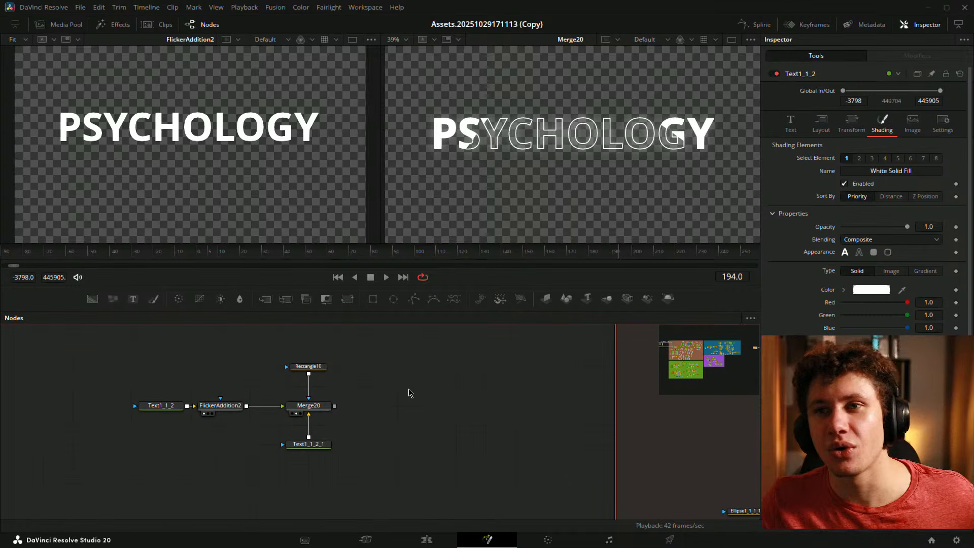
- Pull Rectangle10, Text1_1_2_1, Text1_1_2 and FlickerAddition2 in close around Merge20
{"action": "left_click_drag", "start_coordinate": [309, 366], "coordinate": [308, 385]}
{"action": "left_click", "coordinate": [308, 444]}
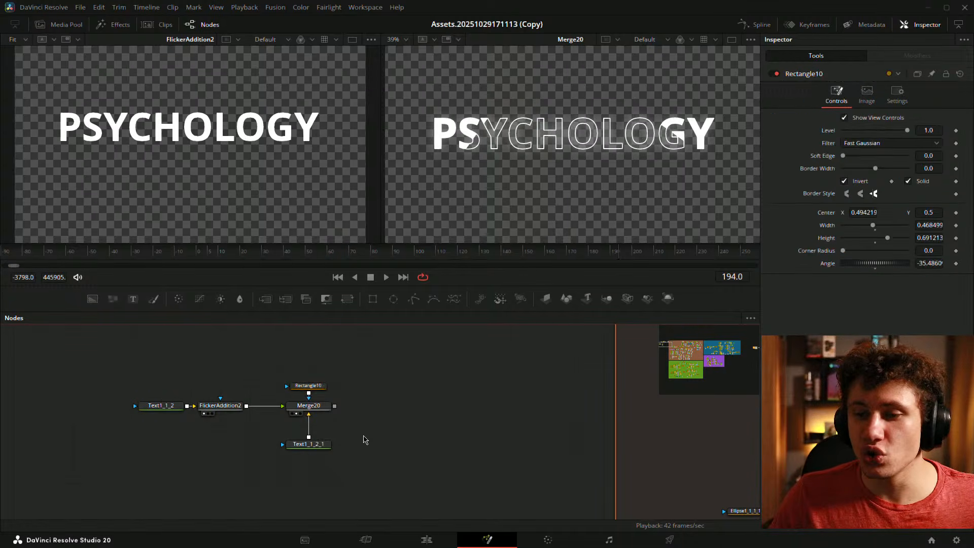
{"action": "left_click_drag", "start_coordinate": [309, 443], "coordinate": [309, 425]}
{"action": "left_click_drag", "start_coordinate": [112, 369], "coordinate": [232, 429]}
{"action": "left_click_drag", "start_coordinate": [222, 406], "coordinate": [252, 406]}
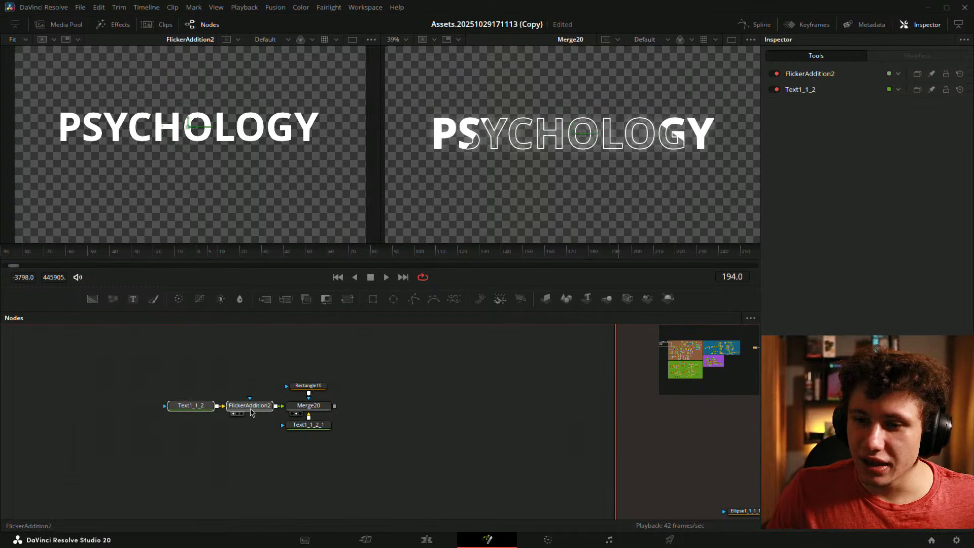
- Move the whole text-and-merge cluster below the BG_Yellow chain and save
{"action": "left_click_drag", "start_coordinate": [416, 378], "coordinate": [367, 378]}
{"action": "left_click_drag", "start_coordinate": [113, 364], "coordinate": [123, 379]}
{"action": "left_click_drag", "start_coordinate": [332, 415], "coordinate": [295, 479]}
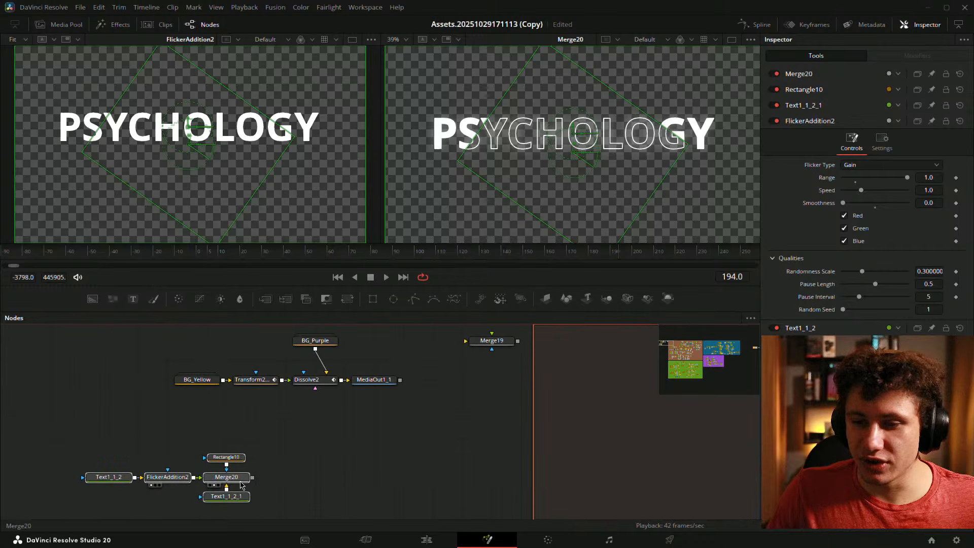
{"action": "left_click_drag", "start_coordinate": [228, 478], "coordinate": [376, 438]}
{"action": "left_click", "coordinate": [439, 437]}
{"action": "left_click_drag", "start_coordinate": [442, 420], "coordinate": [489, 385]}
{"action": "key", "text": "ctrl+s"}
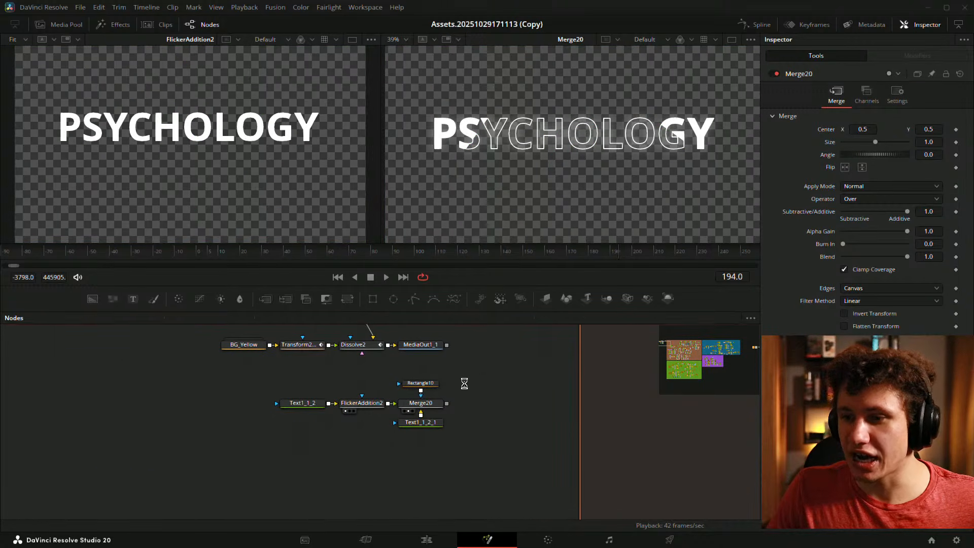
- Fine-tune the cluster's spacing, then bring the Background_grow node group into view
{"action": "left_click_drag", "start_coordinate": [286, 382], "coordinate": [361, 409]}
{"action": "left_click_drag", "start_coordinate": [362, 404], "coordinate": [333, 404]}
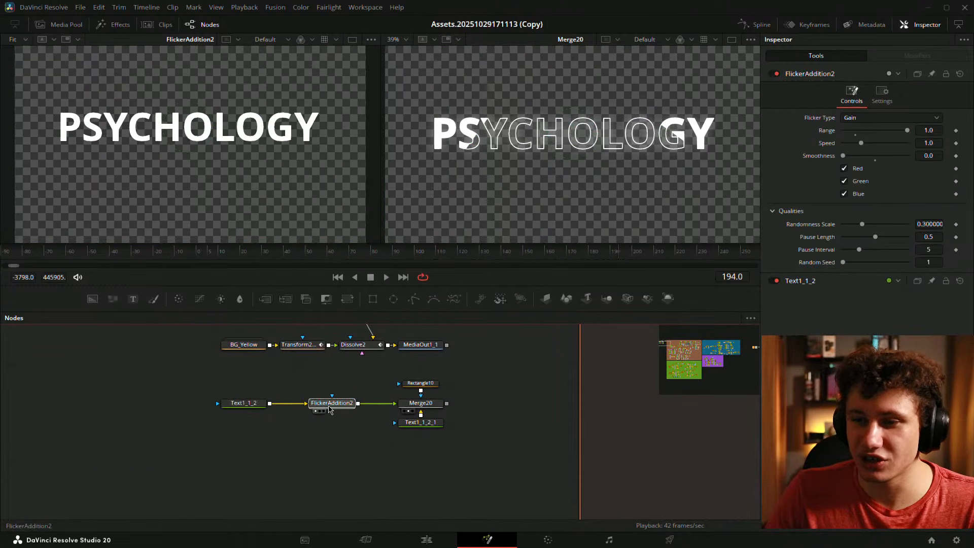
{"action": "left_click_drag", "start_coordinate": [422, 422], "coordinate": [422, 442]}
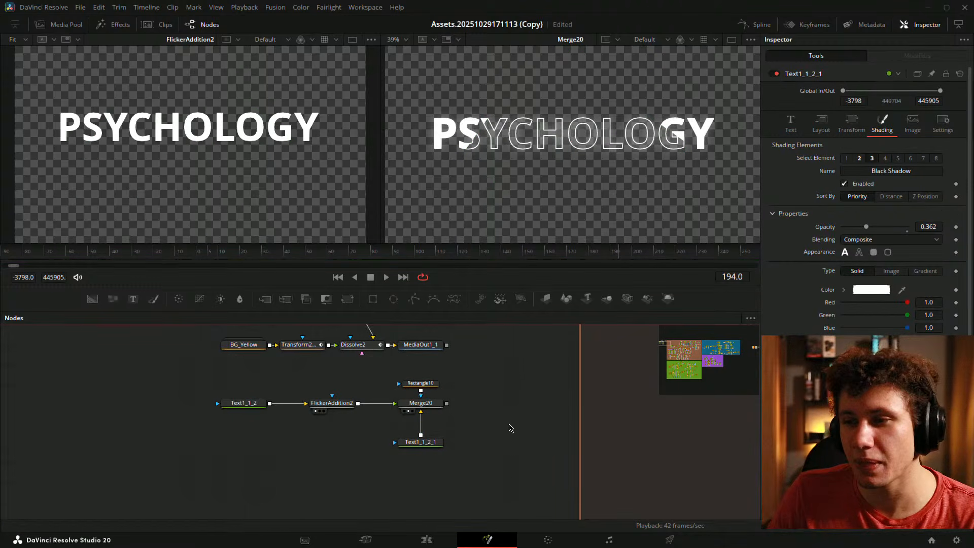
{"action": "scroll", "coordinate": [326, 471], "scroll_direction": "down", "scroll_amount": 3}
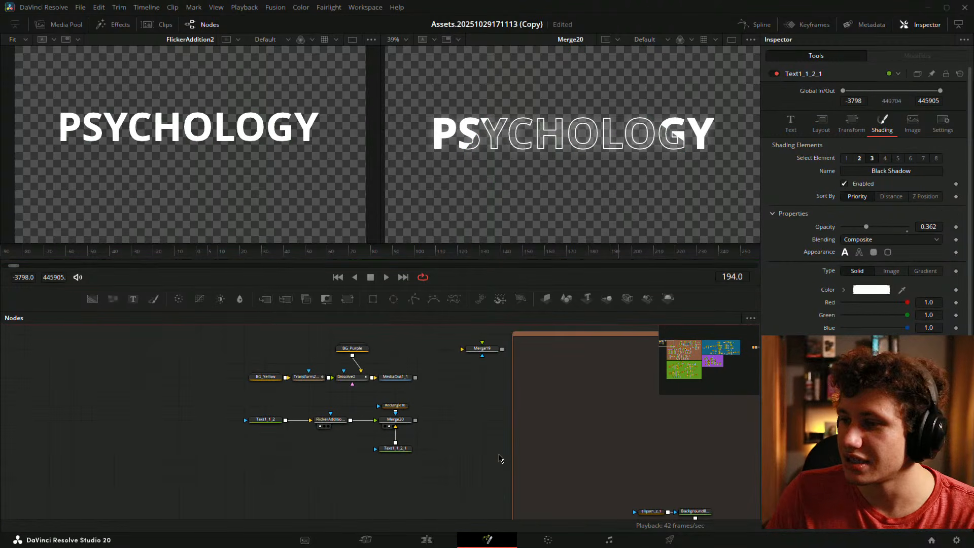
{"action": "left_click_drag", "start_coordinate": [530, 453], "coordinate": [312, 343]}
{"action": "scroll", "coordinate": [400, 382], "scroll_direction": "up", "scroll_amount": 3}
{"action": "left_click_drag", "start_coordinate": [507, 393], "coordinate": [330, 347]}
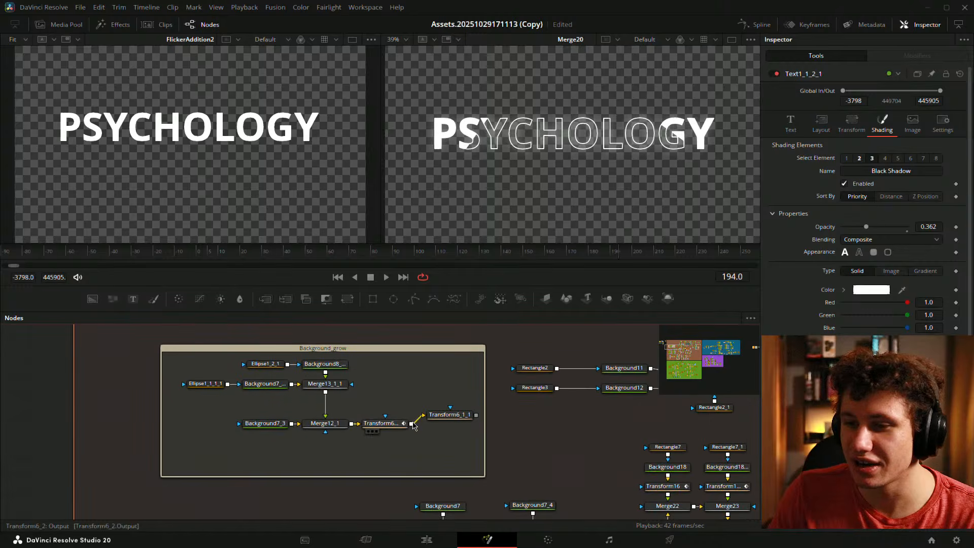
- Show Transform6_1_1 in the left viewer and reveal Transform6_2's Size keyframes in the Keyframes panel
{"action": "left_click_drag", "start_coordinate": [448, 415], "coordinate": [142, 210]}
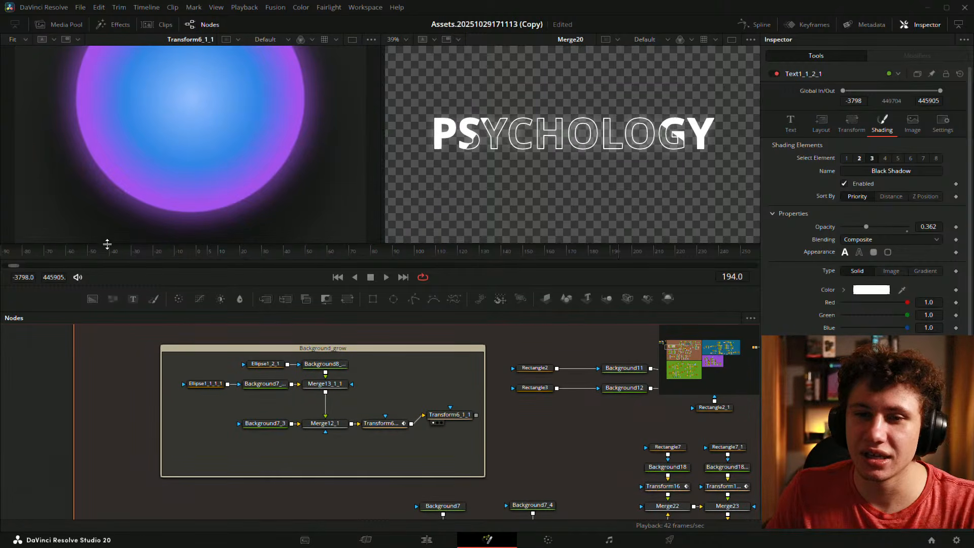
{"action": "left_click_drag", "start_coordinate": [152, 252], "coordinate": [308, 254]}
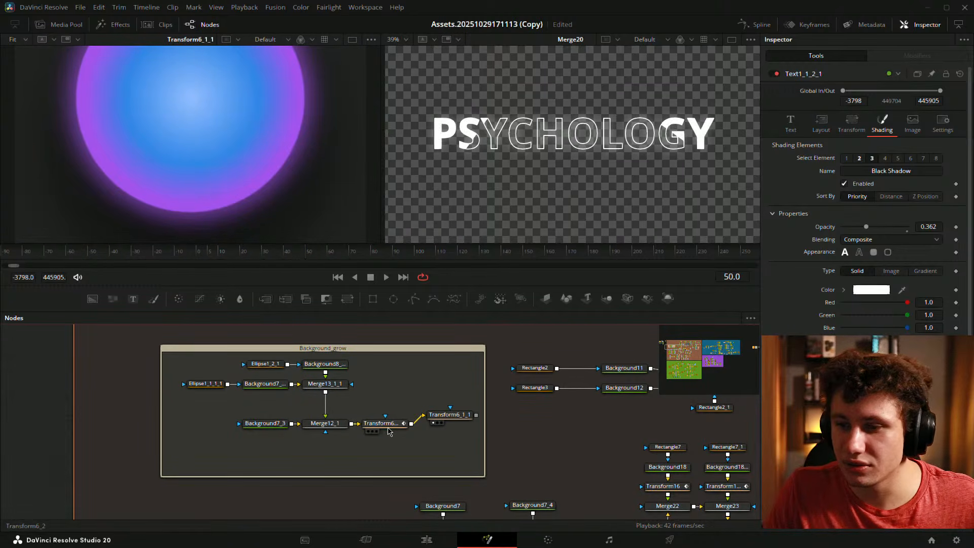
{"action": "left_click", "coordinate": [381, 423]}
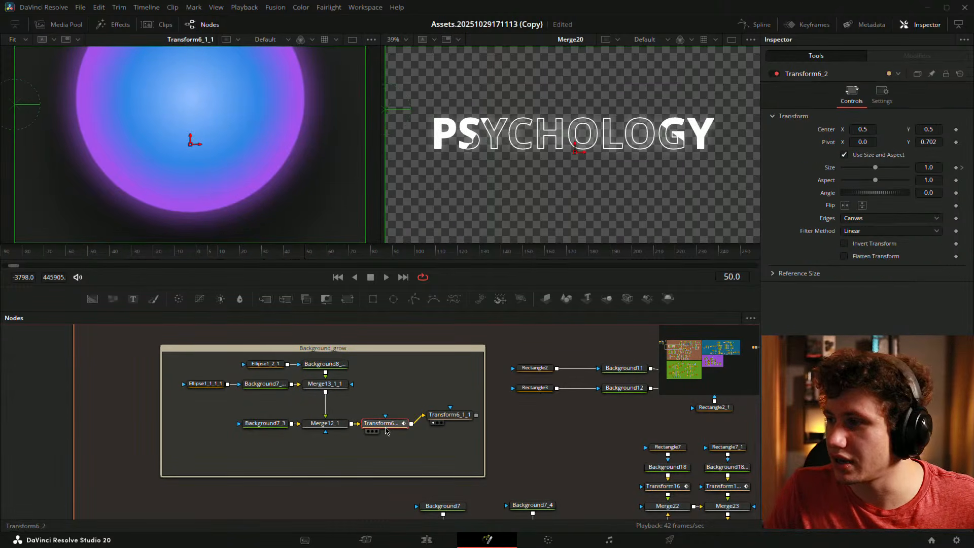
{"action": "left_click", "coordinate": [808, 24]}
{"action": "left_click", "coordinate": [694, 318]}
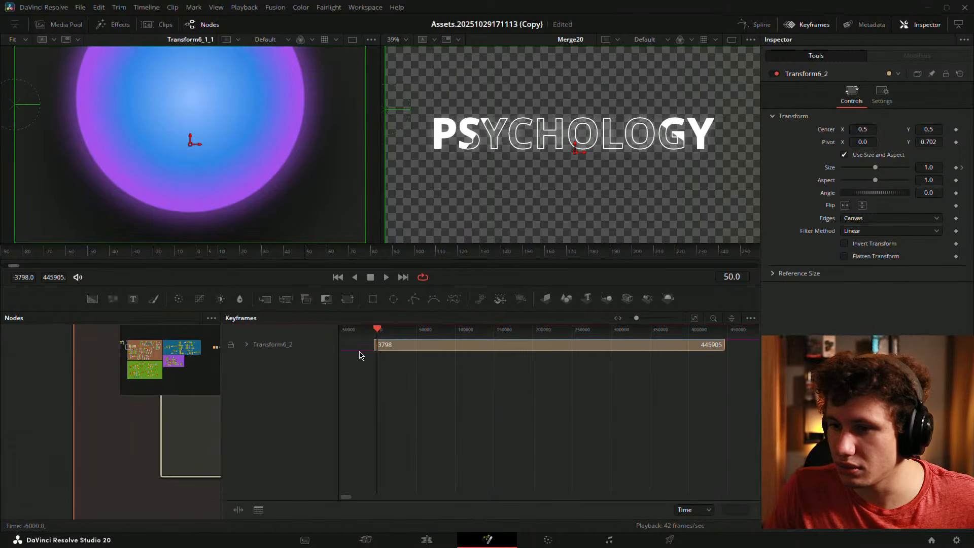
{"action": "left_click", "coordinate": [246, 345]}
{"action": "scroll", "coordinate": [375, 362], "scroll_direction": "up", "scroll_amount": 12}
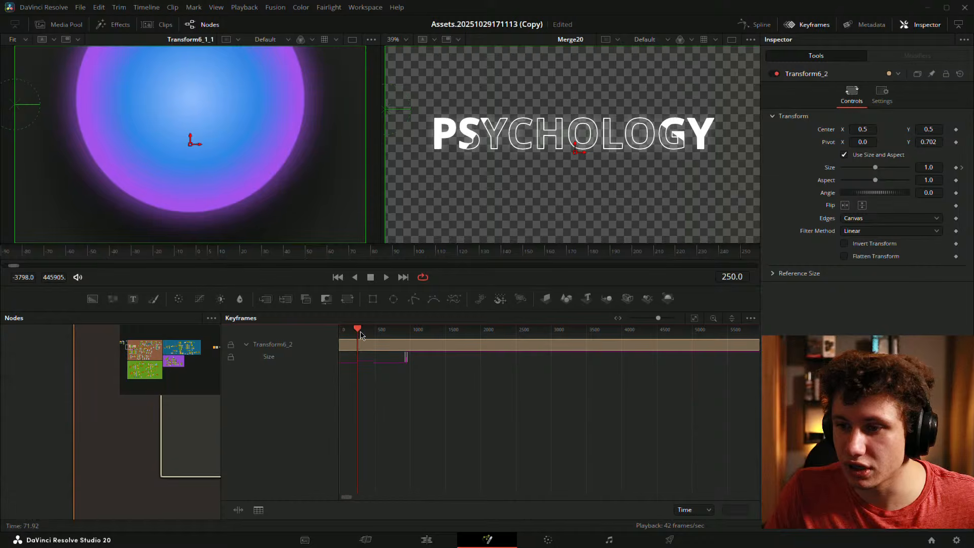
- Play the sphere's size animation from around frame 928 to watch it grow
{"action": "left_click_drag", "start_coordinate": [361, 333], "coordinate": [400, 334]}
{"action": "scroll", "coordinate": [399, 337], "scroll_direction": "down", "scroll_amount": 1}
{"action": "scroll", "coordinate": [389, 350], "scroll_direction": "up", "scroll_amount": 12}
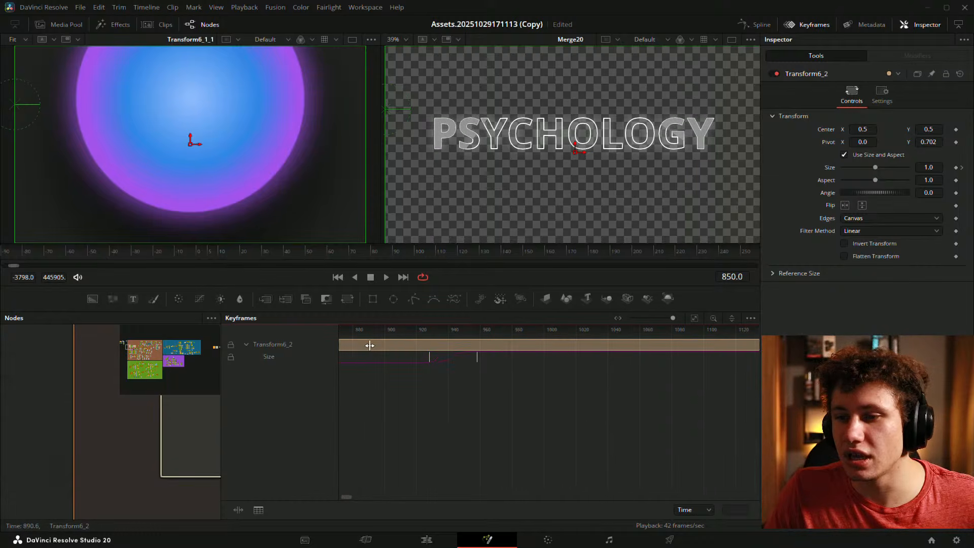
{"action": "scroll", "coordinate": [370, 345], "scroll_direction": "down", "scroll_amount": 3}
{"action": "key", "text": "space"}
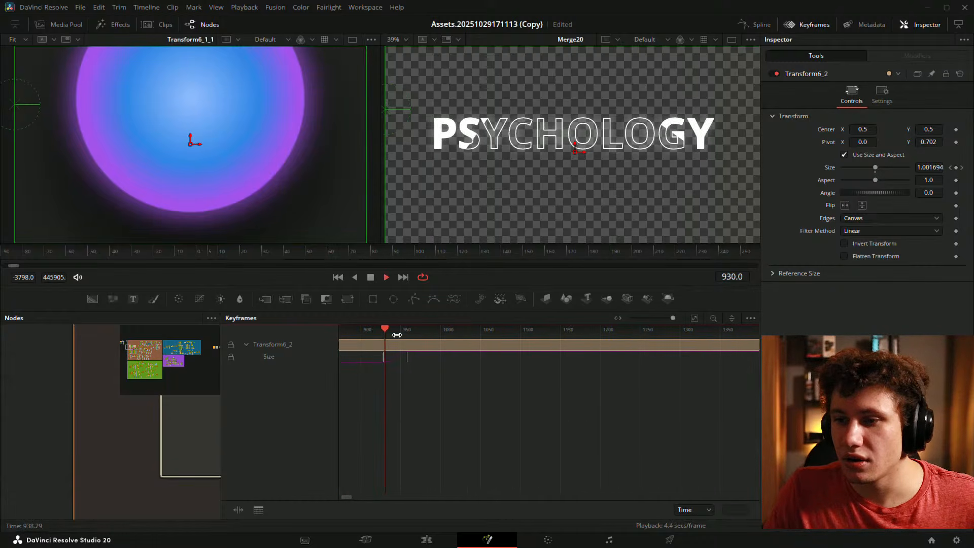
{"action": "key", "text": "space"}
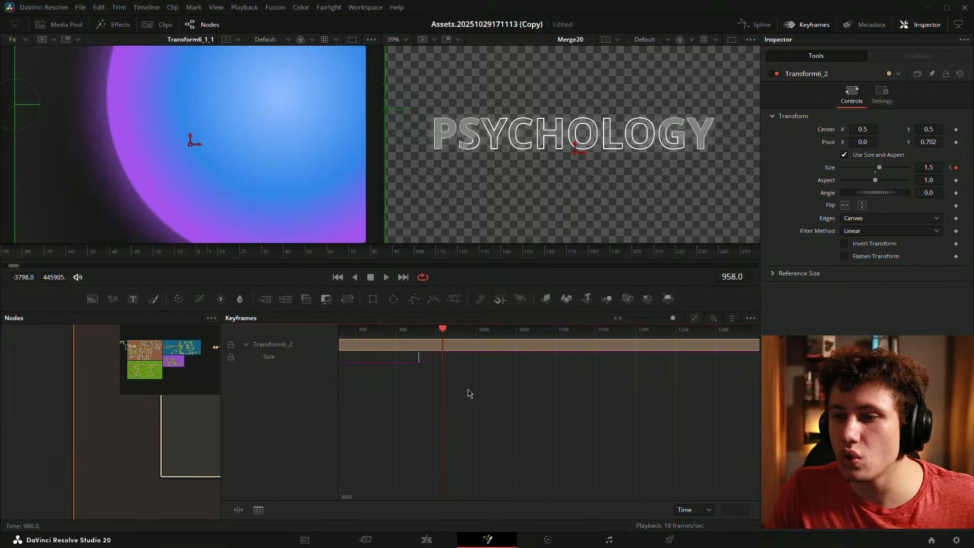
{"action": "scroll", "coordinate": [467, 354], "scroll_direction": "up", "scroll_amount": 6}
{"action": "left_click_drag", "start_coordinate": [548, 326], "coordinate": [678, 392]}
{"action": "key", "text": "space"}
{"action": "key", "text": "space"}
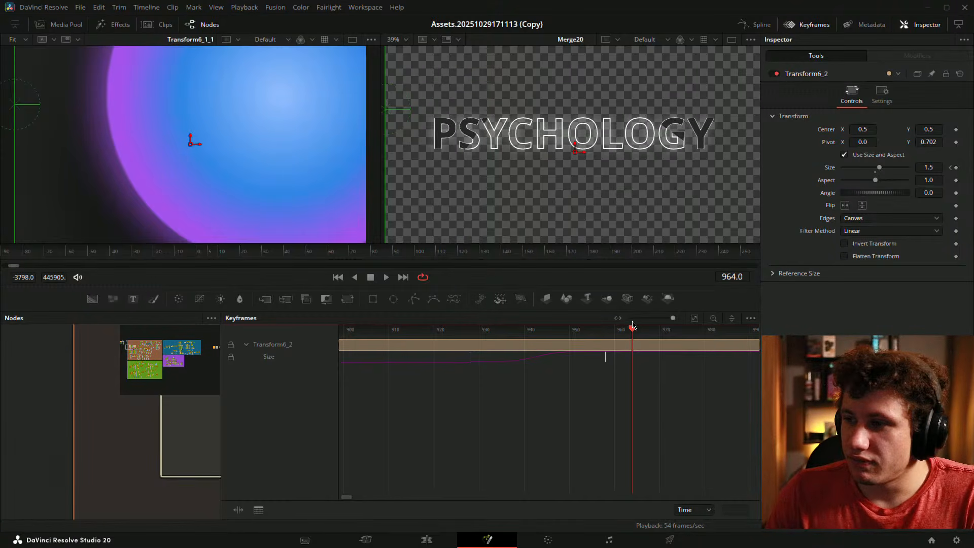
- Scrub over the Size keyframes to check the size at frame 940, then widen the node graph
{"action": "left_click_drag", "start_coordinate": [618, 334], "coordinate": [471, 335]}
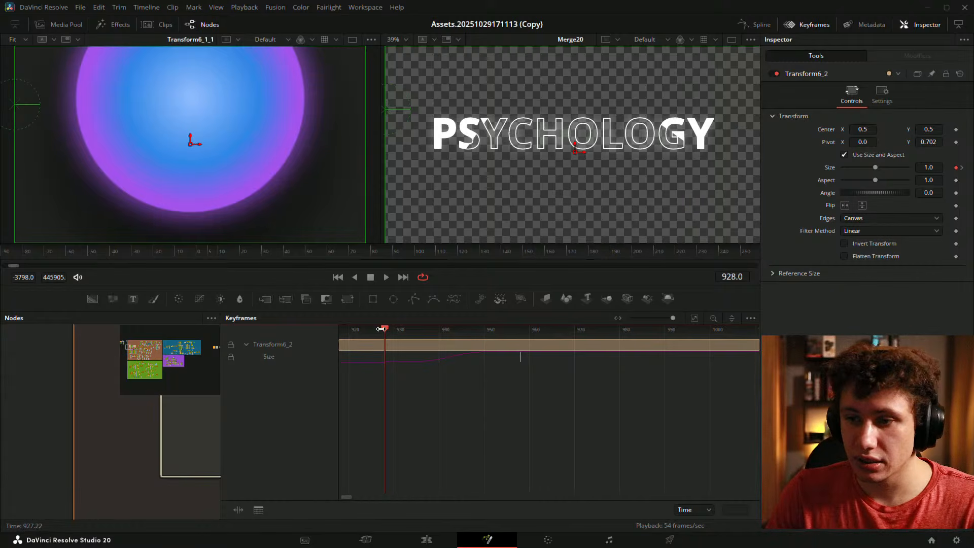
{"action": "left_click_drag", "start_coordinate": [398, 337], "coordinate": [375, 357]}
{"action": "key", "text": "space"}
{"action": "key", "text": "space"}
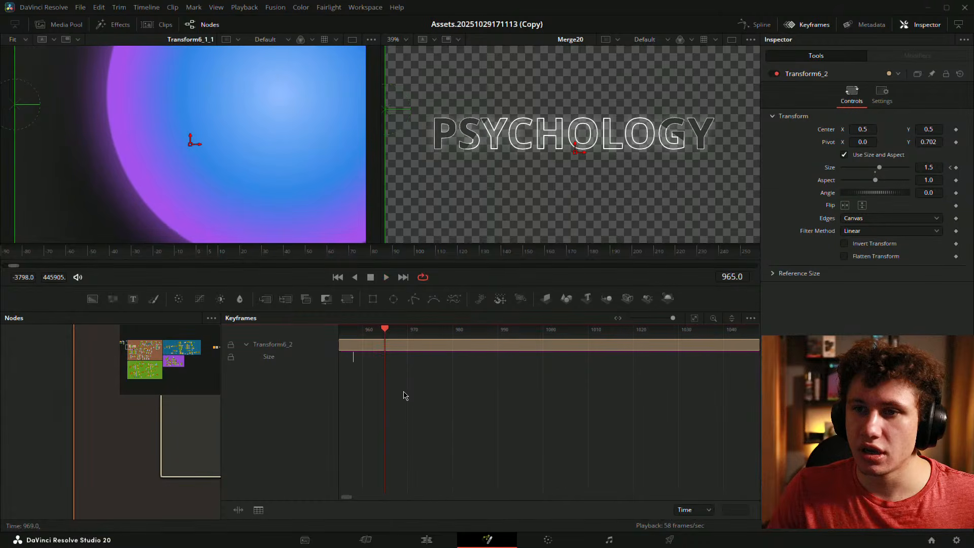
{"action": "left_click_drag", "start_coordinate": [419, 395], "coordinate": [600, 404]}
{"action": "scroll", "coordinate": [551, 384], "scroll_direction": "down", "scroll_amount": 5}
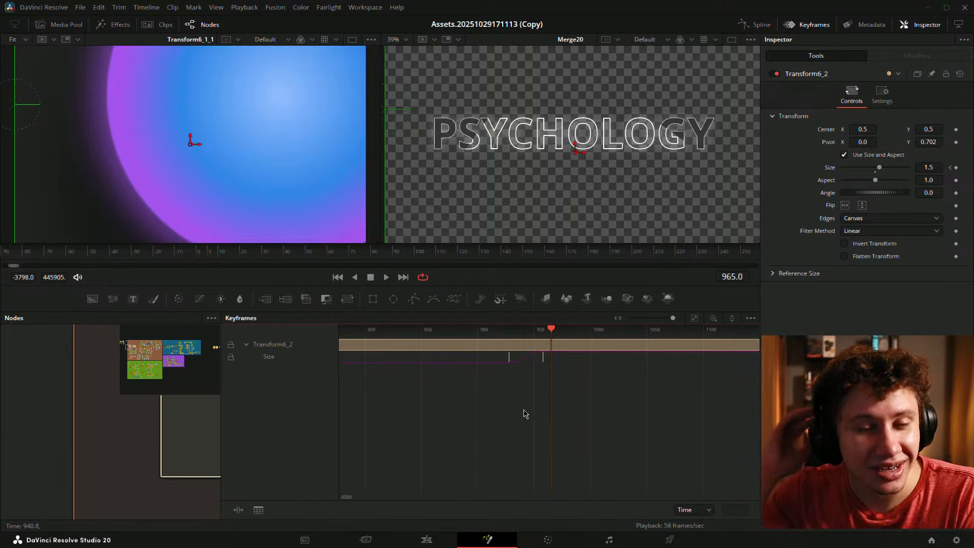
{"action": "left_click_drag", "start_coordinate": [552, 331], "coordinate": [510, 328]}
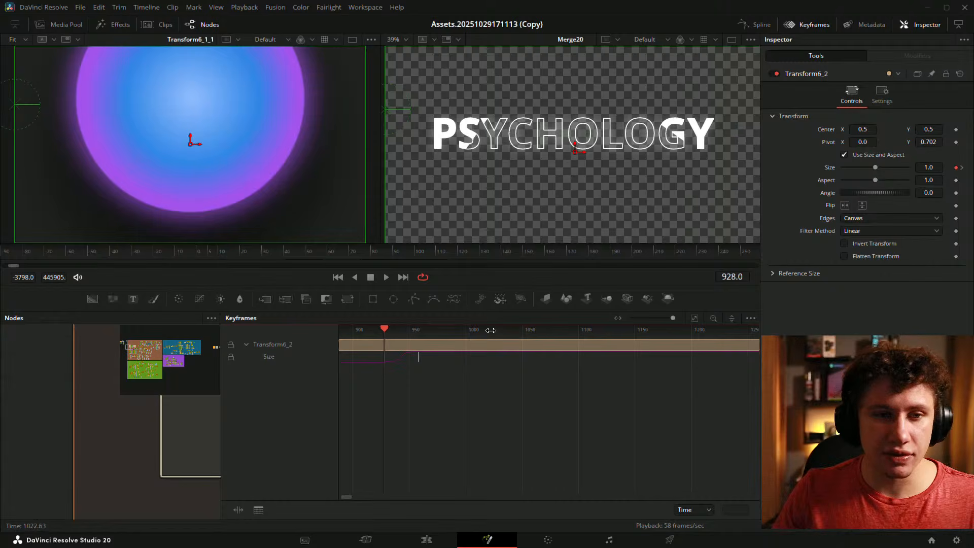
{"action": "left_click_drag", "start_coordinate": [455, 371], "coordinate": [492, 371]}
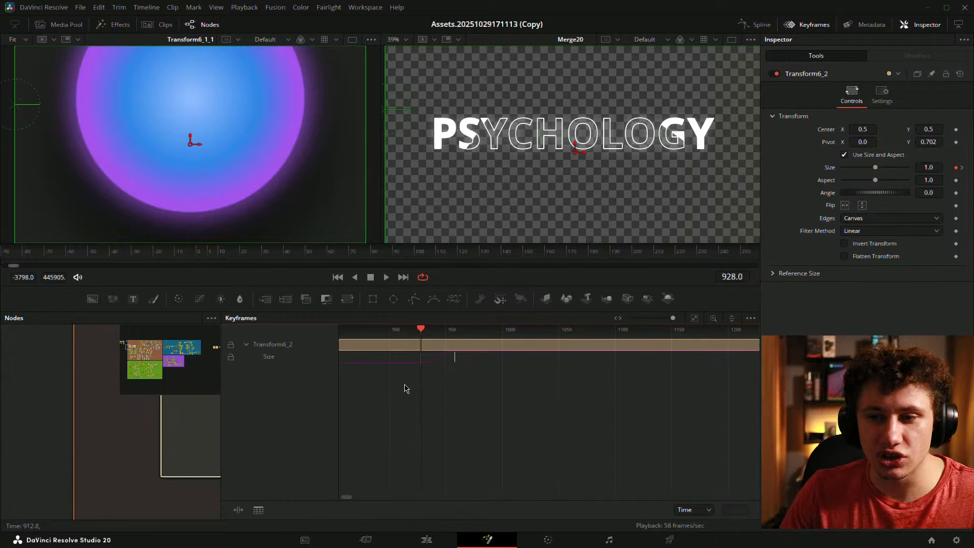
{"action": "scroll", "coordinate": [445, 378], "scroll_direction": "up", "scroll_amount": 5}
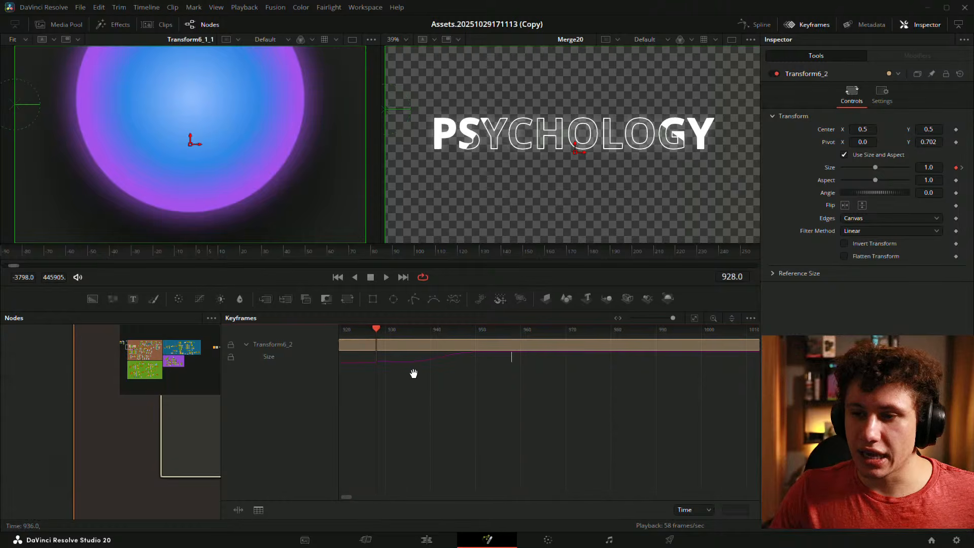
{"action": "mouse_move", "coordinate": [386, 329]}
{"action": "left_mouse_down"}
{"action": "mouse_move", "coordinate": [483, 339]}
{"action": "mouse_move", "coordinate": [383, 336]}
{"action": "left_mouse_up"}
{"action": "scroll", "coordinate": [412, 355], "scroll_direction": "down", "scroll_amount": 8}
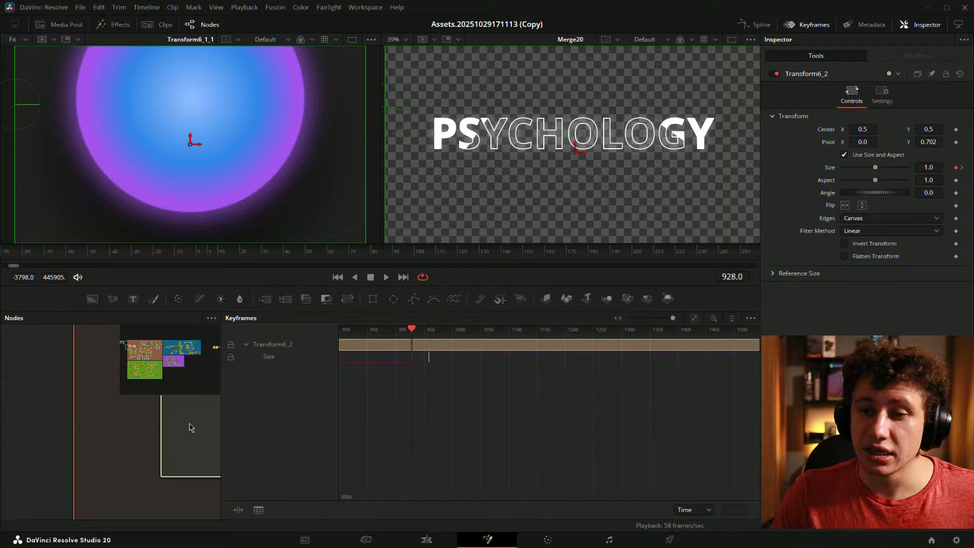
{"action": "left_click_drag", "start_coordinate": [222, 422], "coordinate": [578, 406]}
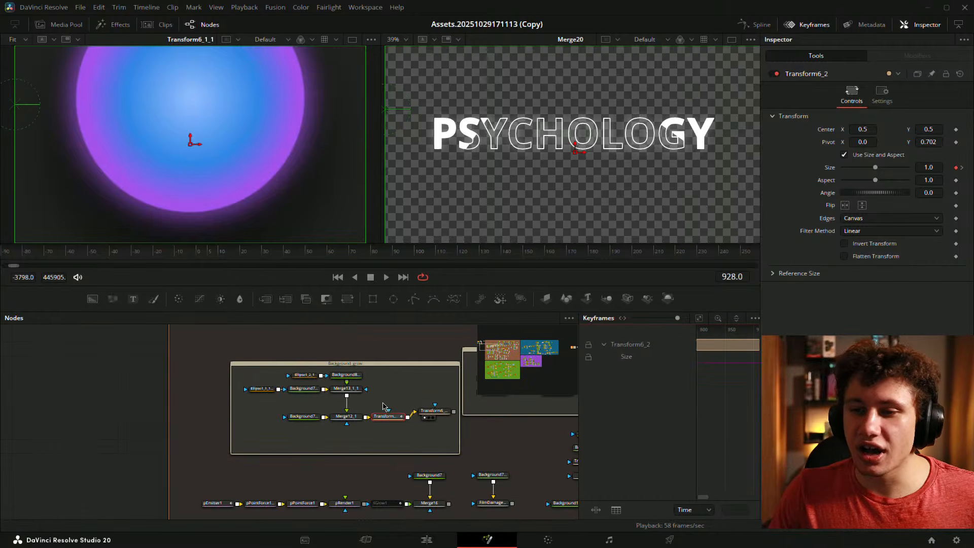
- Give the node graph more room and pan to the Background_grow group
{"action": "left_click_drag", "start_coordinate": [396, 370], "coordinate": [346, 384]}
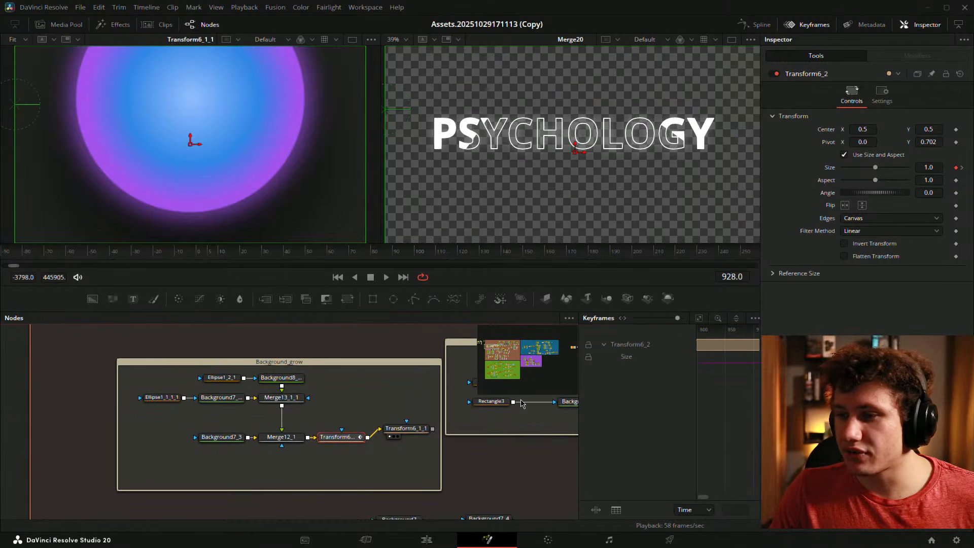
{"action": "left_click_drag", "start_coordinate": [577, 408], "coordinate": [435, 415]}
{"action": "left_click_drag", "start_coordinate": [326, 413], "coordinate": [148, 423]}
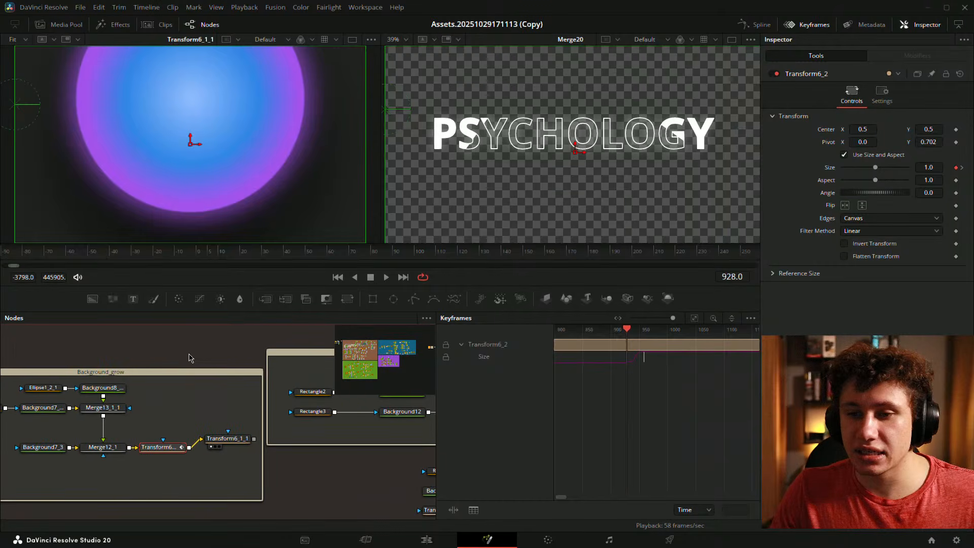
{"action": "left_click", "coordinate": [189, 354]}
{"action": "scroll", "coordinate": [197, 354], "scroll_direction": "down", "scroll_amount": 3}
{"action": "left_click_drag", "start_coordinate": [172, 357], "coordinate": [227, 376]}
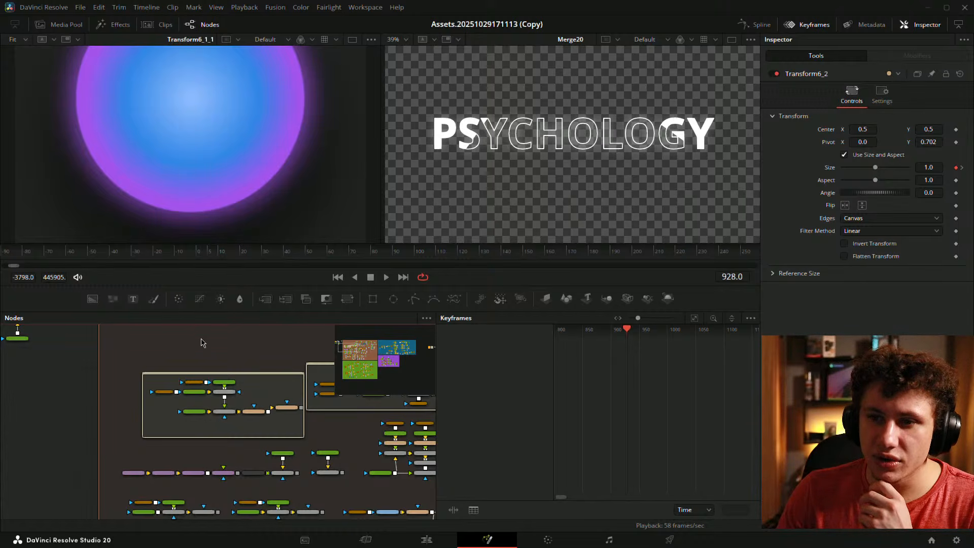
- Set the playhead to frame 13 and close the Keyframes panel so nodes fill the width
{"action": "mouse_move", "coordinate": [224, 255]}
{"action": "left_mouse_down"}
{"action": "mouse_move", "coordinate": [435, 248]}
{"action": "mouse_move", "coordinate": [219, 251]}
{"action": "left_mouse_up"}
{"action": "left_click_drag", "start_coordinate": [257, 373], "coordinate": [239, 377]}
{"action": "left_click_drag", "start_coordinate": [194, 252], "coordinate": [224, 254]}
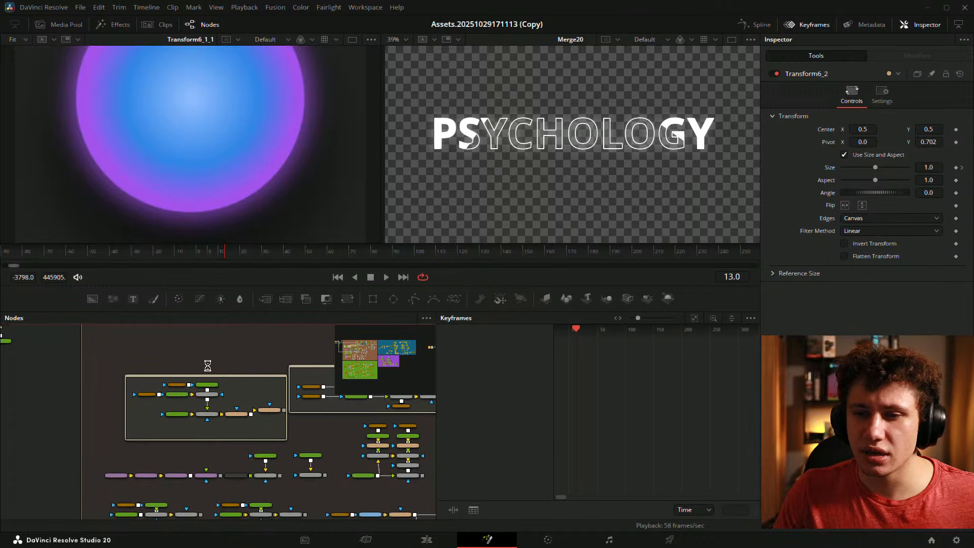
{"action": "left_click_drag", "start_coordinate": [103, 381], "coordinate": [512, 378]}
{"action": "left_click", "coordinate": [792, 25]}
- Pan back to the Background_grow nodes and nudge Transform6_1_1 down slightly
{"action": "scroll", "coordinate": [332, 397], "scroll_direction": "up", "scroll_amount": 5}
{"action": "scroll", "coordinate": [296, 405], "scroll_direction": "down", "scroll_amount": 5}
{"action": "scroll", "coordinate": [269, 409], "scroll_direction": "up", "scroll_amount": 2}
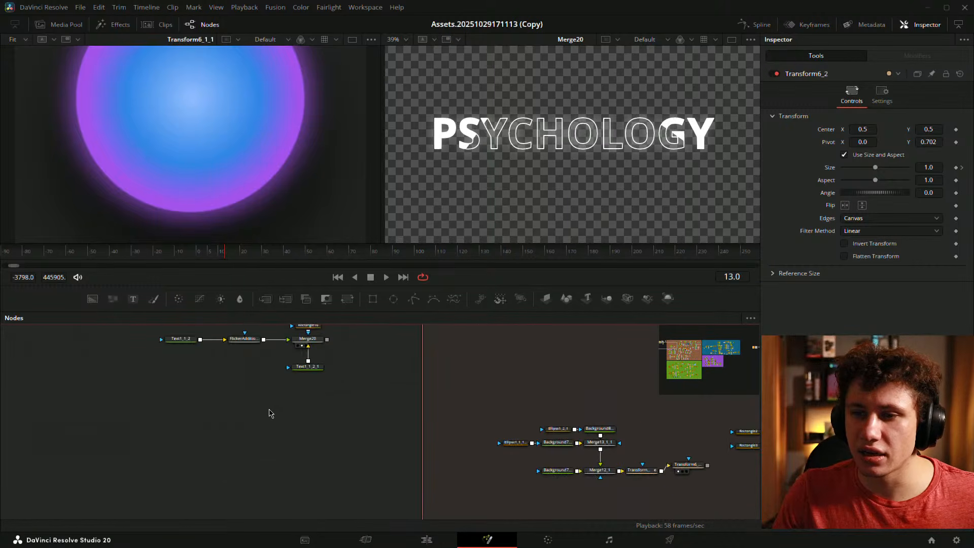
{"action": "left_click_drag", "start_coordinate": [263, 411], "coordinate": [308, 437]}
{"action": "left_click_drag", "start_coordinate": [726, 448], "coordinate": [406, 530]}
{"action": "left_click_drag", "start_coordinate": [445, 353], "coordinate": [169, 265]}
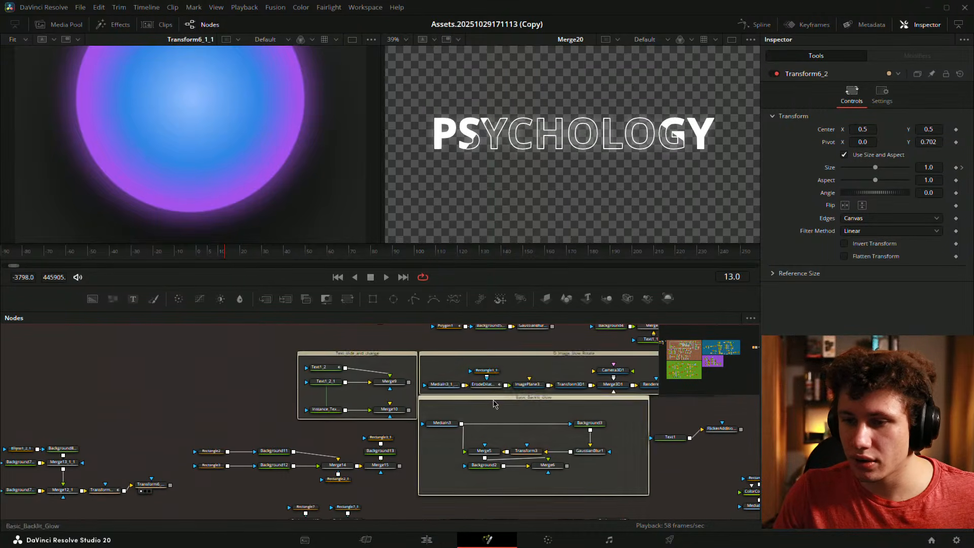
{"action": "left_click_drag", "start_coordinate": [525, 381], "coordinate": [681, 325]}
{"action": "scroll", "coordinate": [269, 404], "scroll_direction": "up", "scroll_amount": 2}
{"action": "left_click_drag", "start_coordinate": [269, 404], "coordinate": [386, 385]}
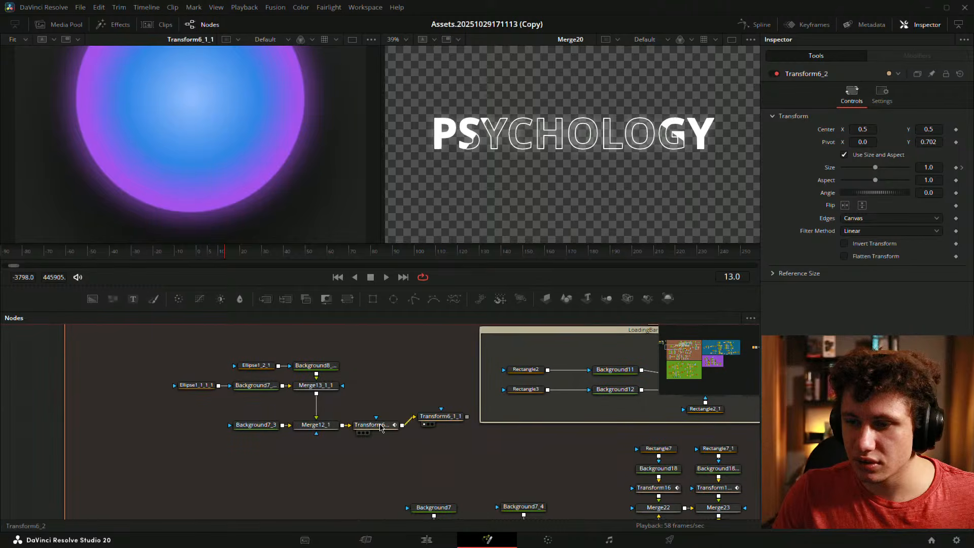
{"action": "left_click_drag", "start_coordinate": [446, 417], "coordinate": [446, 436]}
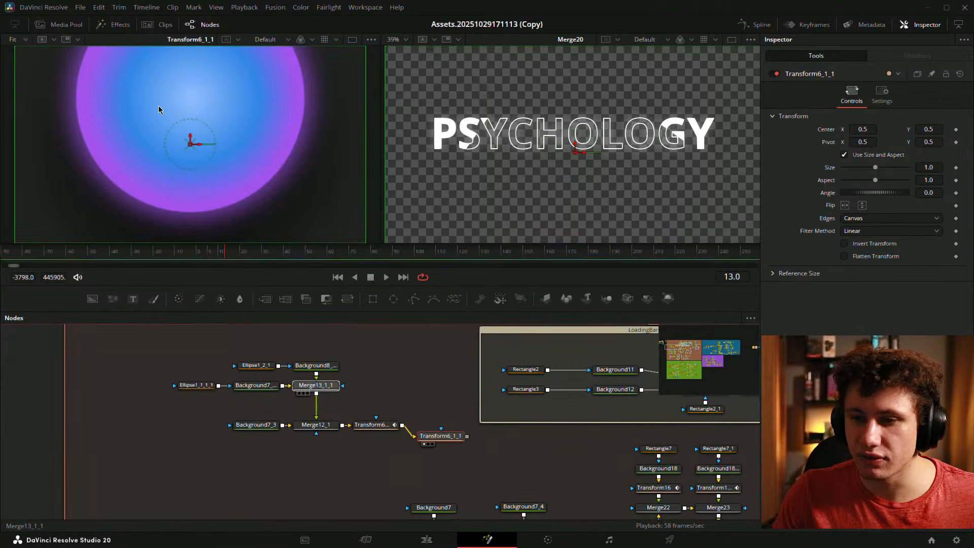
- Load Merge12_1's blue-purple sphere into the left viewer
{"action": "left_click_drag", "start_coordinate": [159, 106], "coordinate": [160, 108]}
{"action": "left_click_drag", "start_coordinate": [308, 428], "coordinate": [203, 193]}
{"action": "left_click_drag", "start_coordinate": [175, 368], "coordinate": [381, 473]}
- Paste a copy of the seven Background_grow nodes and move Background7_3_2 and Merge12_1_2 down
{"action": "scroll", "coordinate": [201, 431], "scroll_direction": "down", "scroll_amount": 2}
{"action": "left_click_drag", "start_coordinate": [100, 418], "coordinate": [505, 403]}
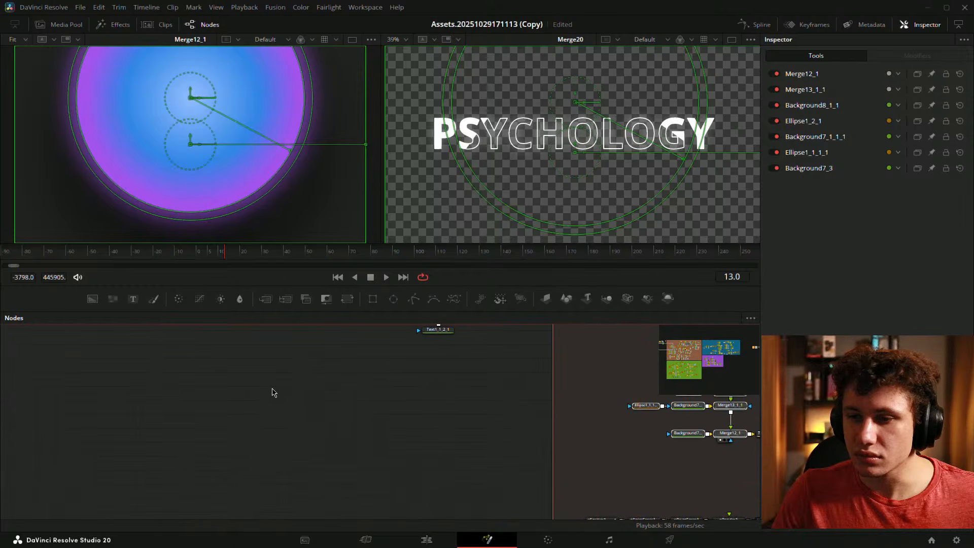
{"action": "key", "text": "ctrl+v"}
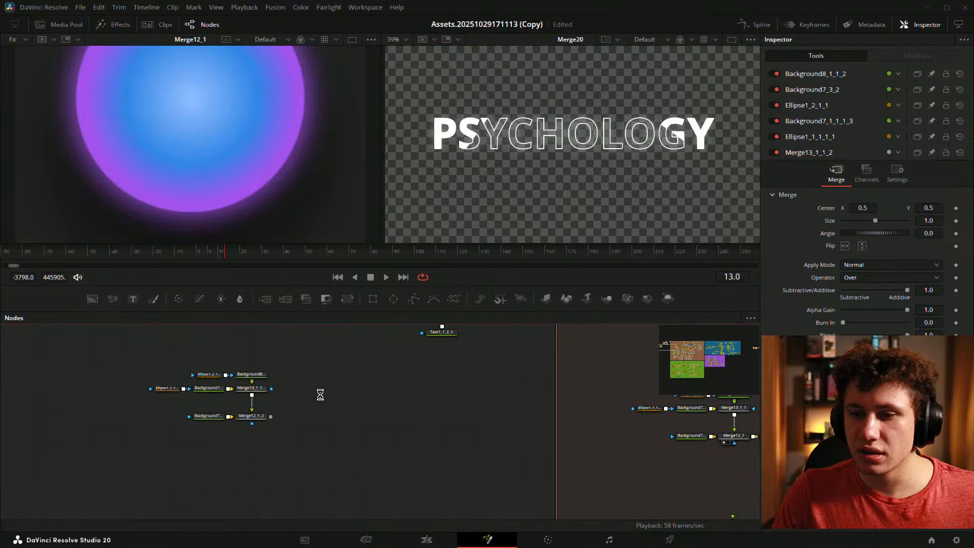
{"action": "scroll", "coordinate": [320, 395], "scroll_direction": "up", "scroll_amount": 2}
{"action": "left_click_drag", "start_coordinate": [328, 402], "coordinate": [394, 386]}
{"action": "left_click_drag", "start_coordinate": [337, 455], "coordinate": [198, 410]}
{"action": "left_click_drag", "start_coordinate": [311, 412], "coordinate": [325, 432]}
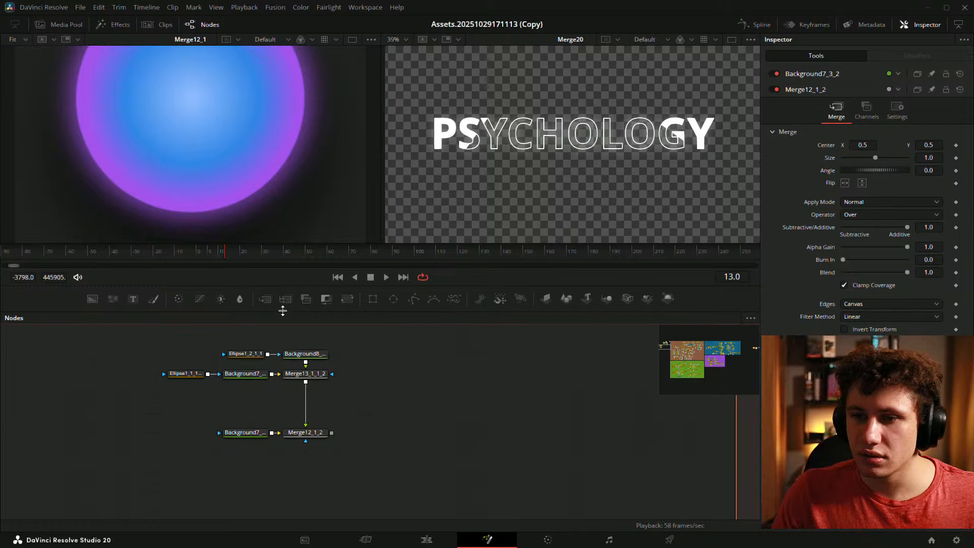
- Add a new Transform6 node at full size and preview its output in the left viewer
{"action": "left_click_drag", "start_coordinate": [347, 300], "coordinate": [371, 415]}
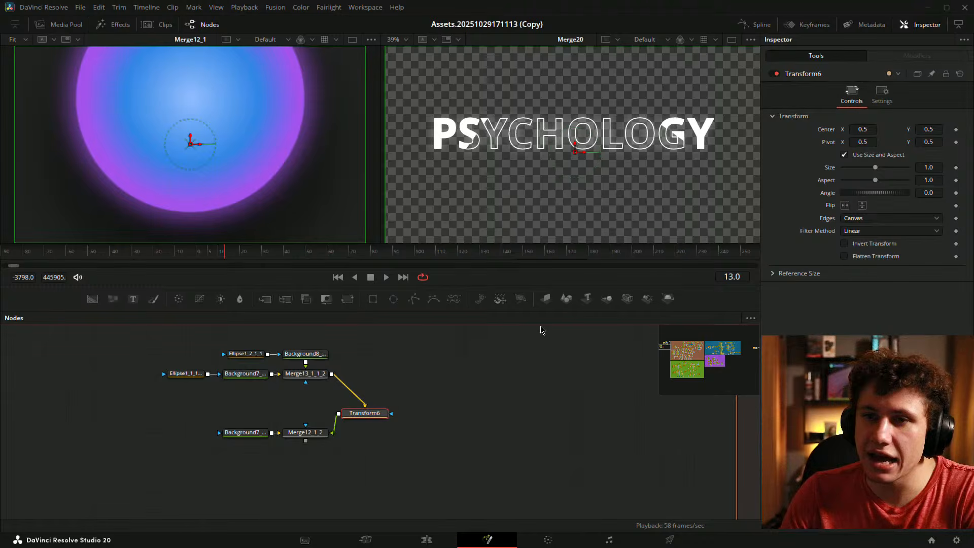
{"action": "left_click_drag", "start_coordinate": [172, 418], "coordinate": [245, 436]}
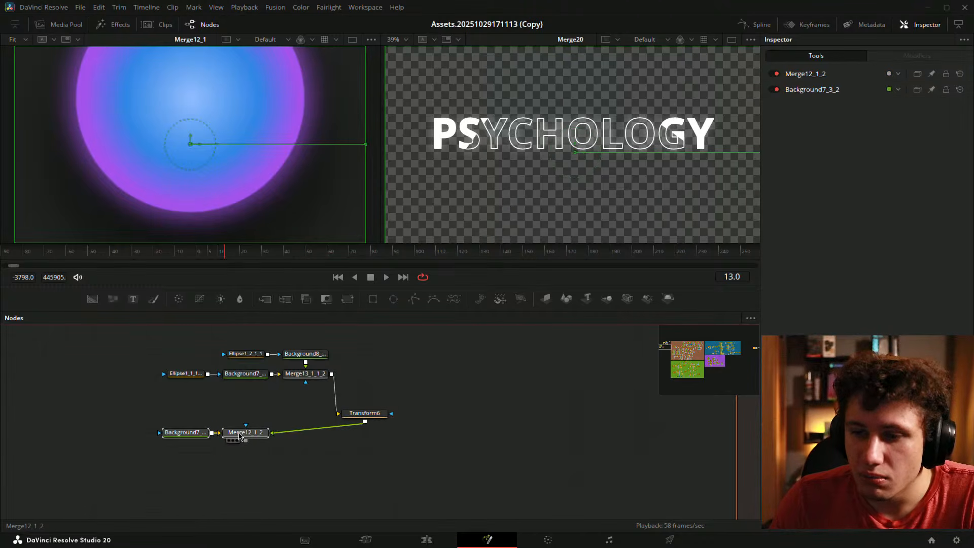
{"action": "left_click", "coordinate": [365, 413]}
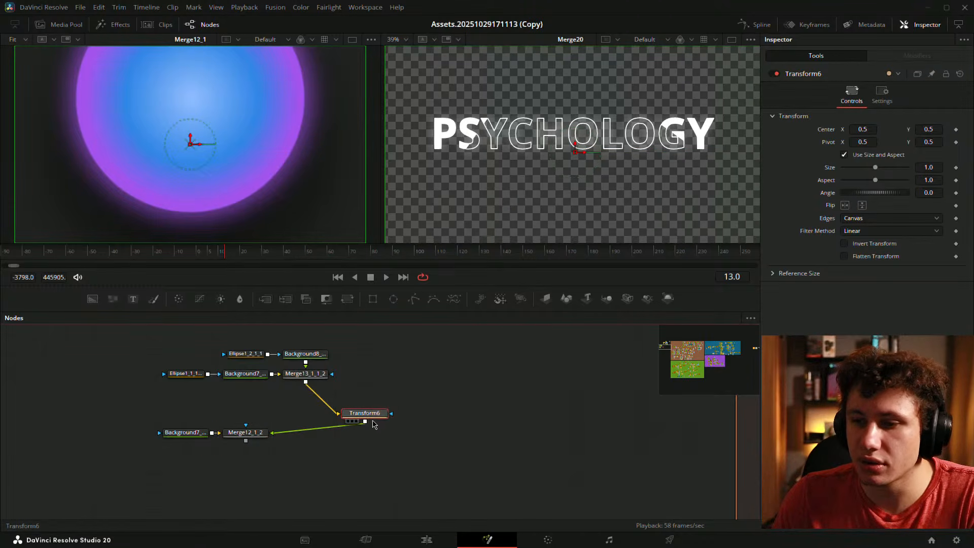
{"action": "left_click_drag", "start_coordinate": [370, 418], "coordinate": [150, 203]}
{"action": "left_click_drag", "start_coordinate": [875, 167], "coordinate": [866, 172]}
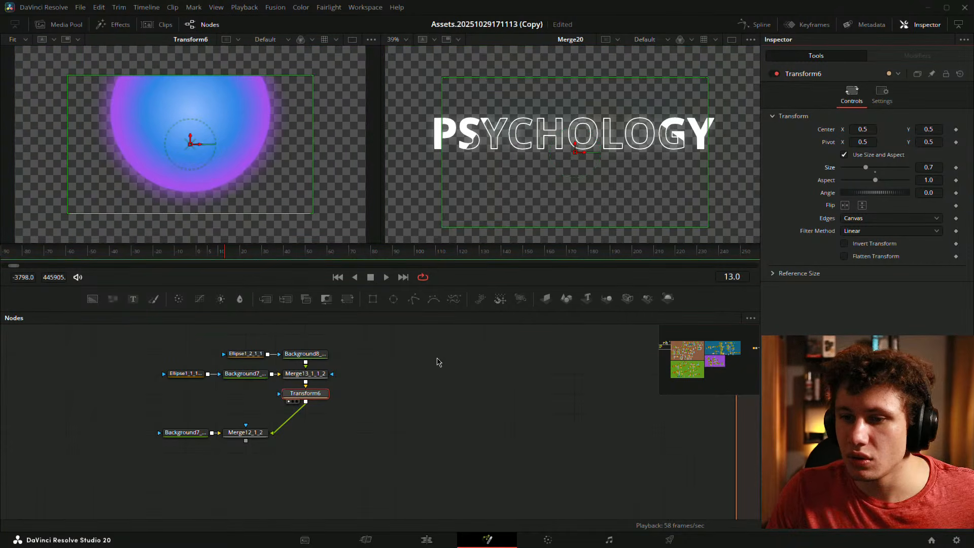
{"action": "key", "text": "ctrl+z"}
- Place Background7 and Merge12_1_2 below Transform6
{"action": "left_click", "coordinate": [388, 357]}
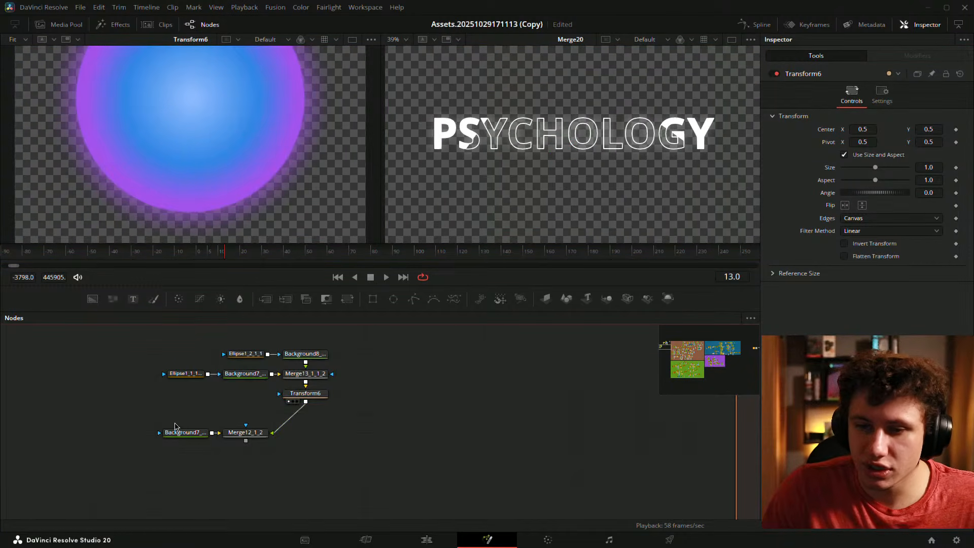
{"action": "left_click_drag", "start_coordinate": [174, 423], "coordinate": [312, 454]}
{"action": "left_click", "coordinate": [364, 413]}
{"action": "left_click_drag", "start_coordinate": [366, 414], "coordinate": [409, 416]}
{"action": "scroll", "coordinate": [411, 417], "scroll_direction": "down", "scroll_amount": 2}
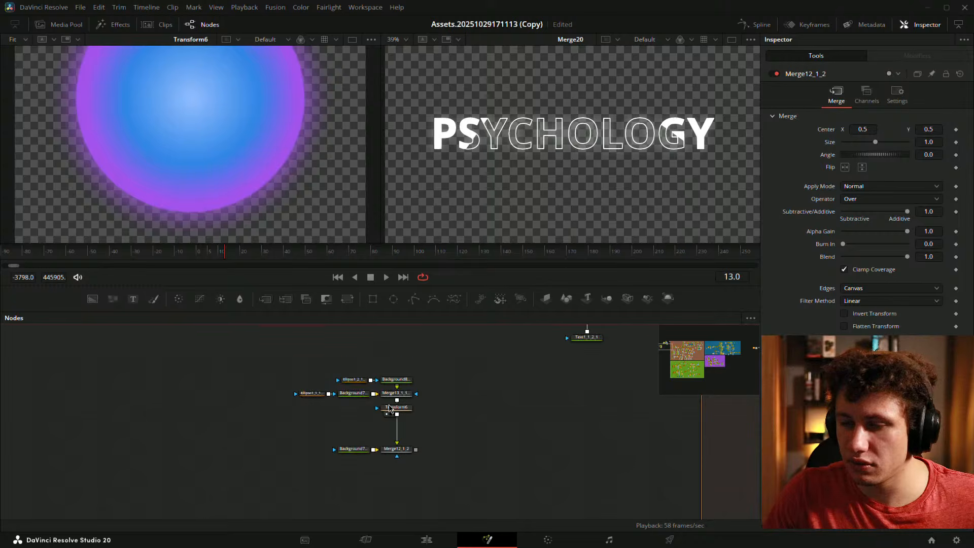
- Copy-paste the five upper sphere nodes, then paste a copy of Transform6 as Transform6_3
{"action": "left_click_drag", "start_coordinate": [294, 369], "coordinate": [406, 401]}
{"action": "key", "text": "ctrl+c"}
{"action": "left_click", "coordinate": [226, 424]}
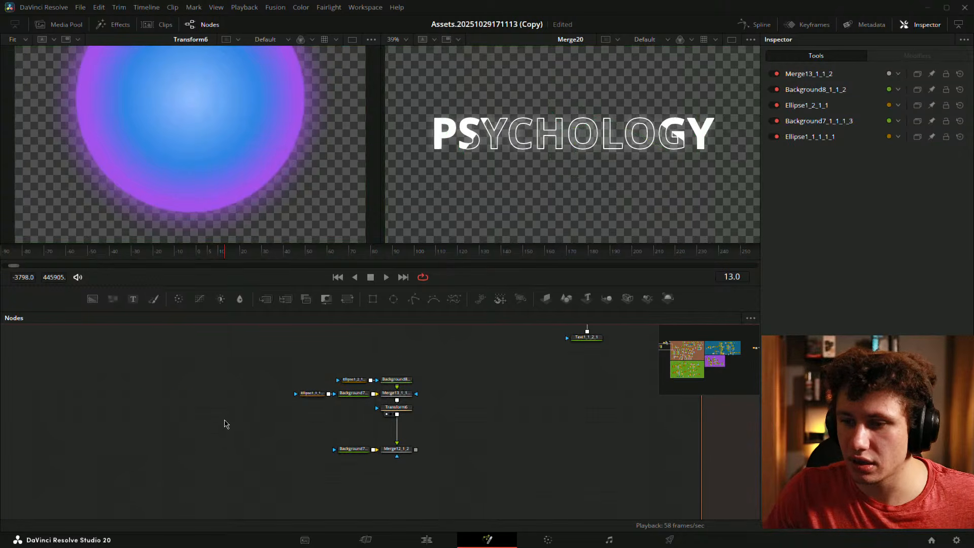
{"action": "key", "text": "ctrl+v"}
{"action": "left_click", "coordinate": [397, 410]}
{"action": "key", "text": "ctrl+c"}
{"action": "left_click", "coordinate": [229, 413]}
{"action": "key", "text": "ctrl+v"}
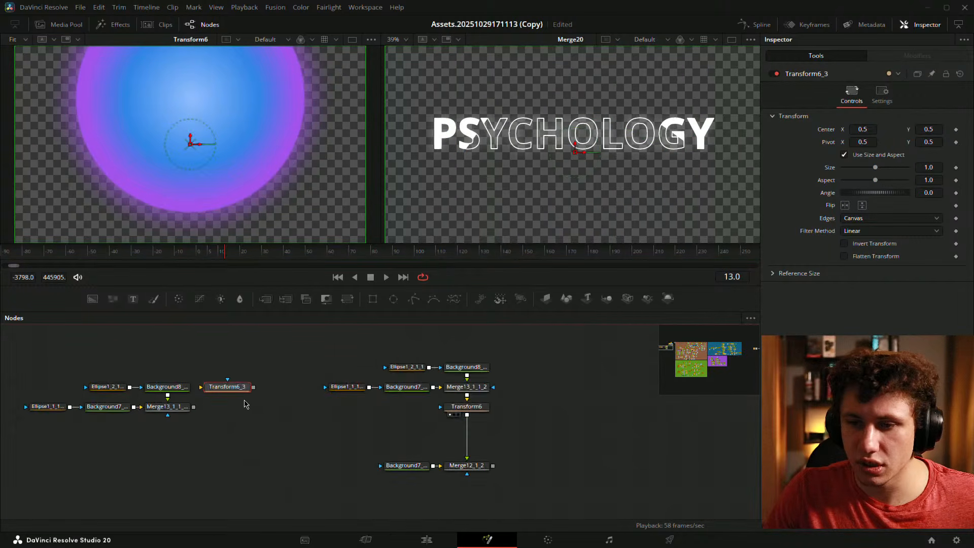
- Move Transform6_3 onto the Merge13_1_1 row and reset both copied ellipses' centre Y to 0.5
{"action": "left_click_drag", "start_coordinate": [244, 400], "coordinate": [265, 414]}
{"action": "scroll", "coordinate": [345, 346], "scroll_direction": "up", "scroll_amount": 2}
{"action": "left_click", "coordinate": [232, 379]}
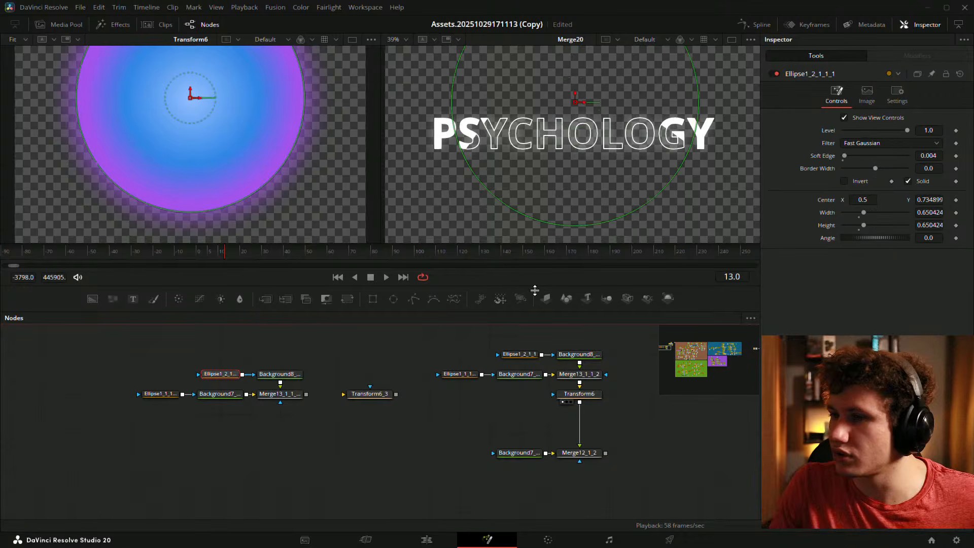
{"action": "left_click", "coordinate": [284, 372]}
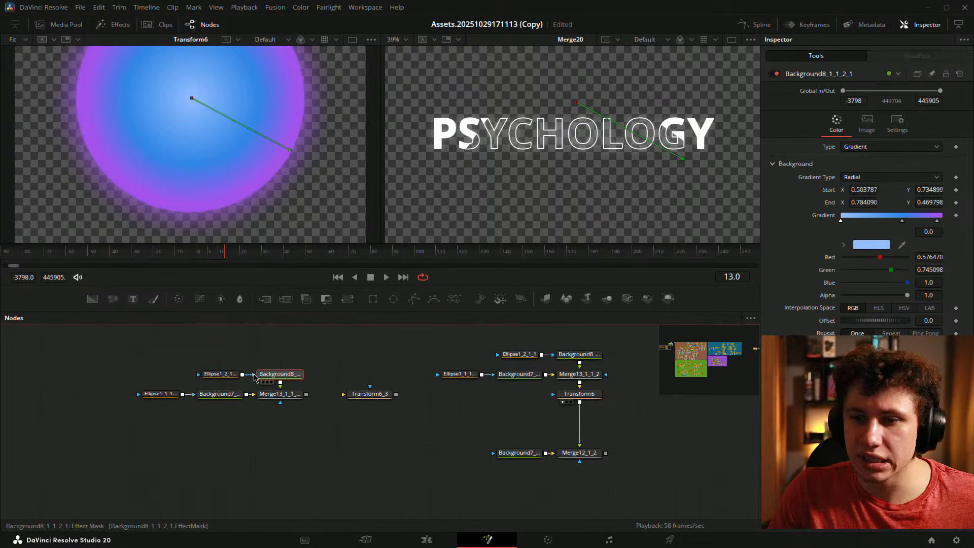
{"action": "left_click", "coordinate": [220, 374]}
{"action": "scroll", "coordinate": [231, 131], "scroll_direction": "down", "scroll_amount": 1}
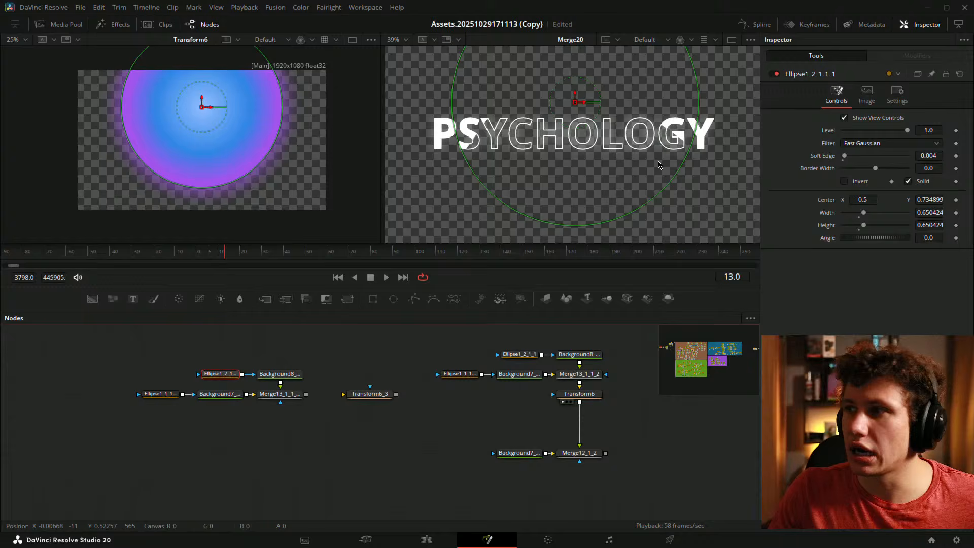
{"action": "double_click", "coordinate": [827, 203]}
{"action": "left_click", "coordinate": [160, 394]}
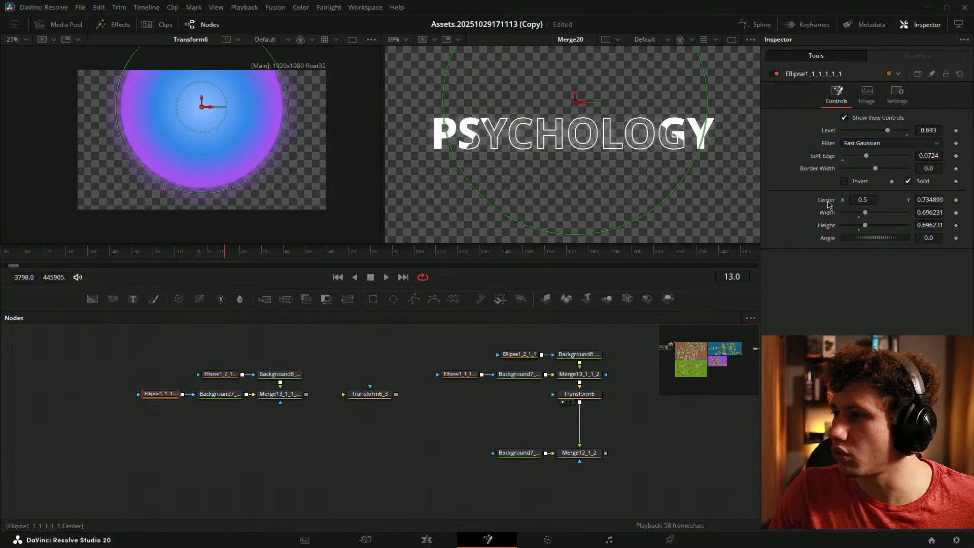
{"action": "double_click", "coordinate": [828, 203]}
{"action": "left_click", "coordinate": [206, 436]}
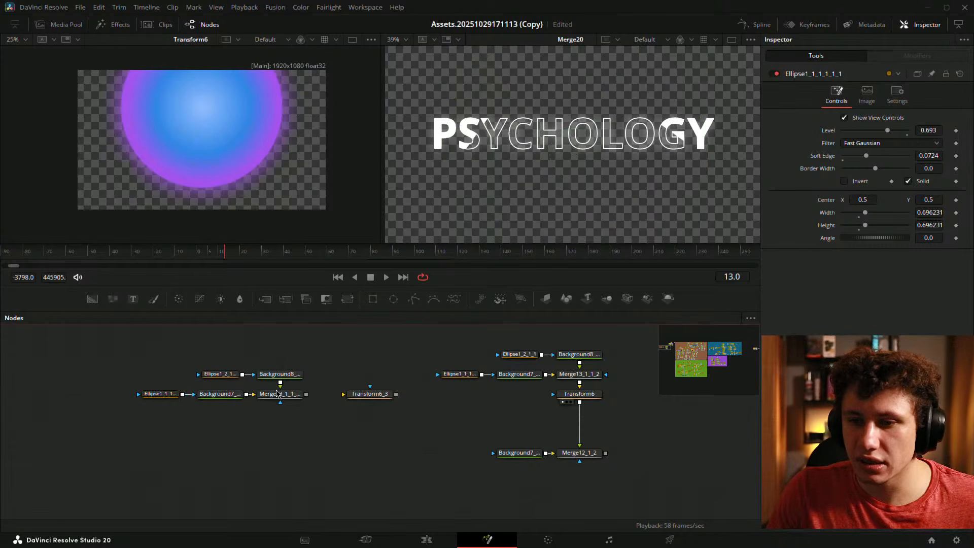
- View Merge13_1_1_2_1 fitted in the left viewer and set Background8's gradient Start Y to 0.5
{"action": "left_click_drag", "start_coordinate": [278, 394], "coordinate": [188, 211]}
{"action": "key", "text": "ctrl+f"}
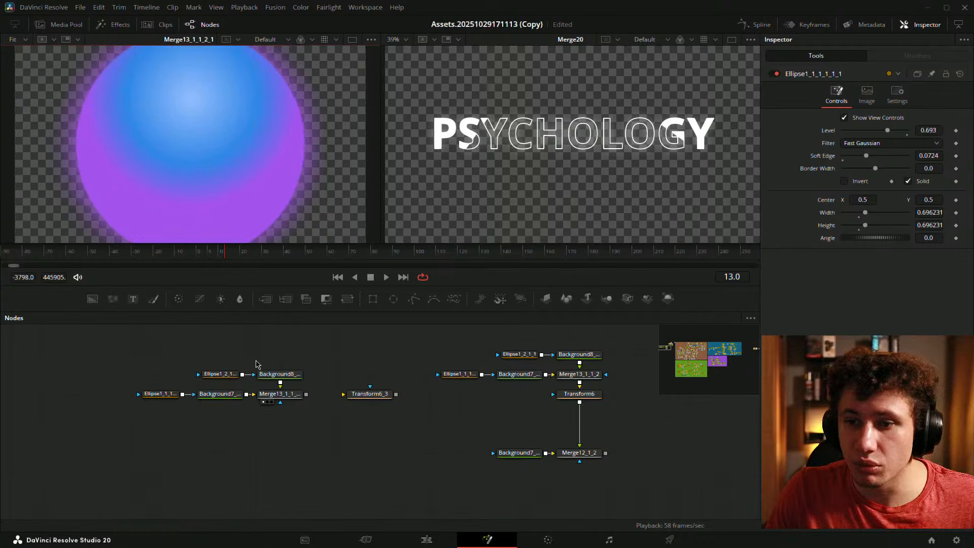
{"action": "left_click", "coordinate": [282, 375]}
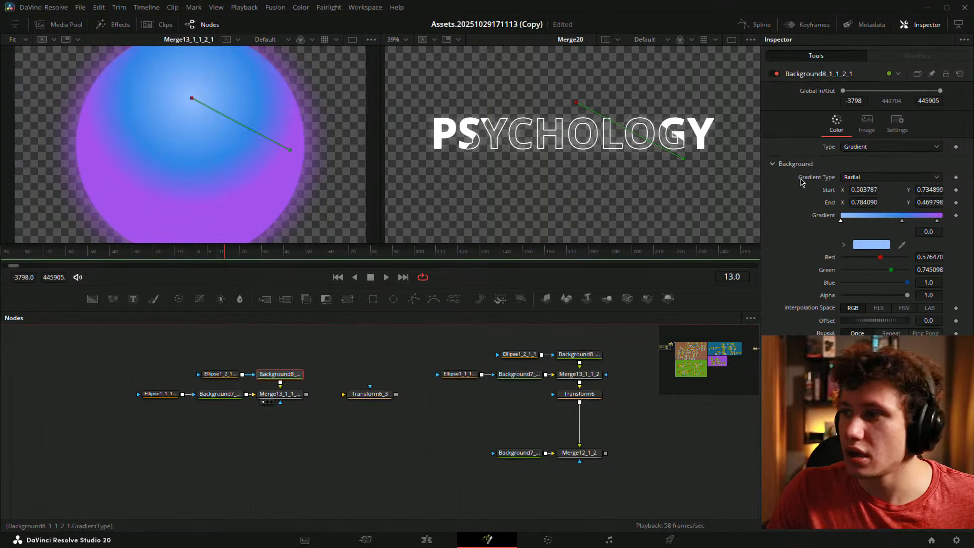
{"action": "left_click", "coordinate": [931, 190]}
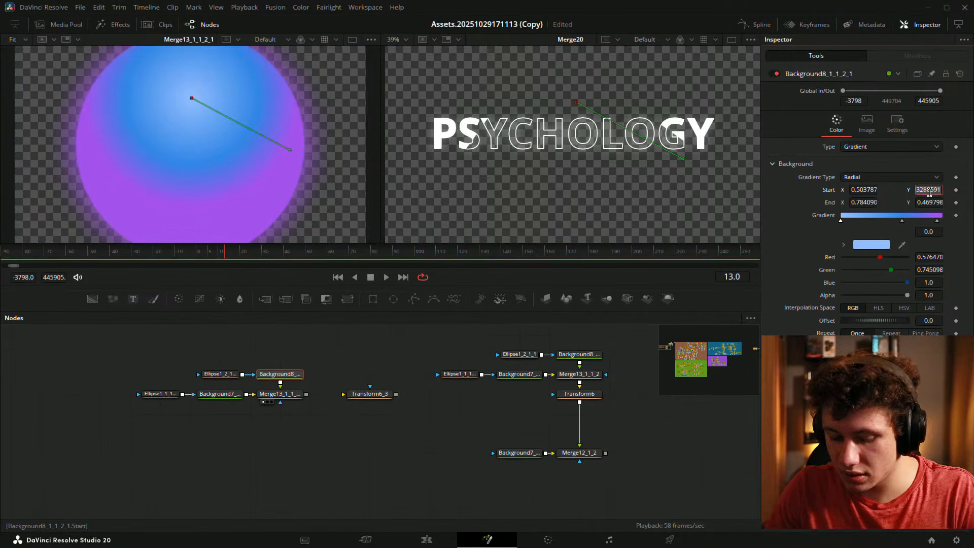
{"action": "type", "text": "0.5"}
{"action": "key", "text": "Tab"}
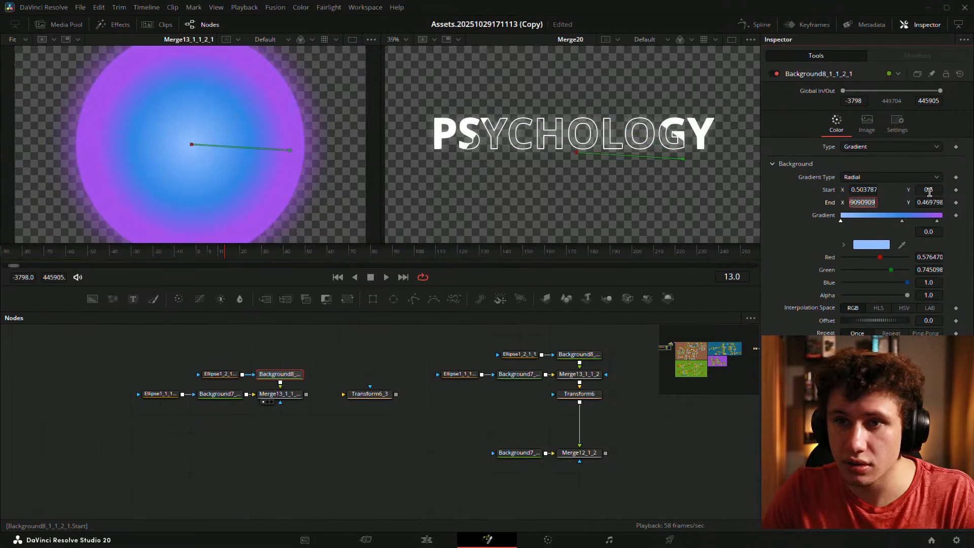
- Check Background7's image and colour settings, then stretch Background8's gradient end slightly outward
{"action": "left_click", "coordinate": [222, 395]}
{"action": "left_click", "coordinate": [866, 121]}
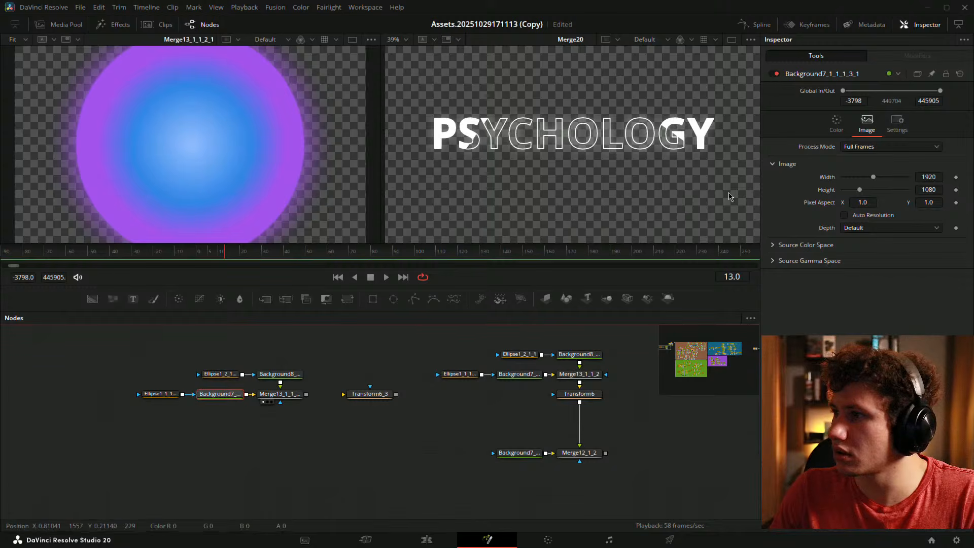
{"action": "left_click", "coordinate": [836, 122]}
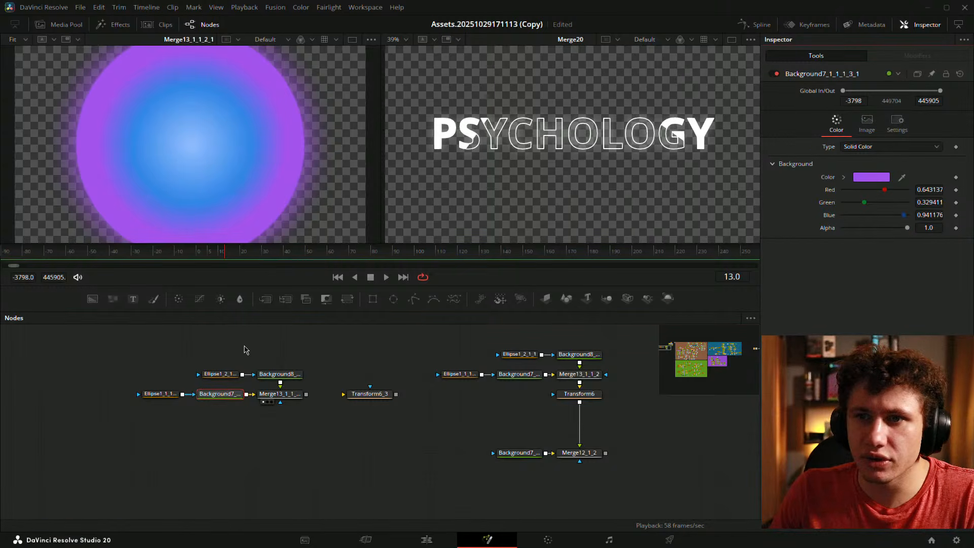
{"action": "left_click", "coordinate": [278, 374]}
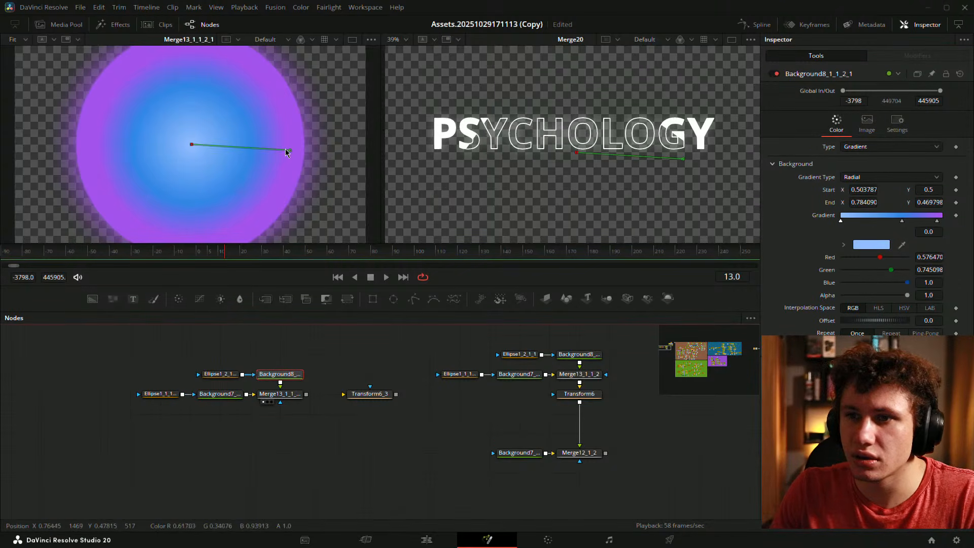
{"action": "left_click_drag", "start_coordinate": [288, 152], "coordinate": [303, 163]}
{"action": "left_click", "coordinate": [243, 422]}
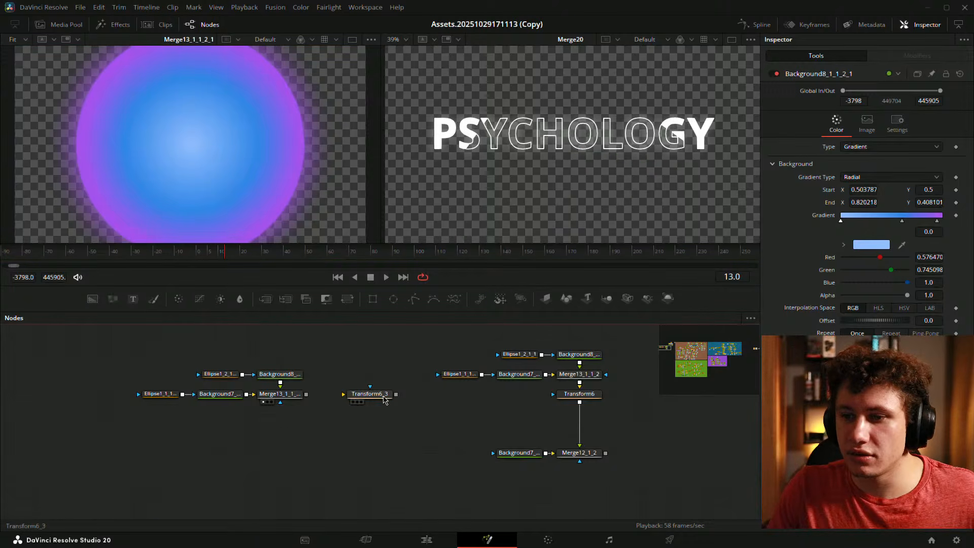
- Shift the five sphere nodes left and drag Background8's gradient end back inward
{"action": "left_click_drag", "start_coordinate": [84, 361], "coordinate": [249, 401]}
{"action": "left_click_drag", "start_coordinate": [124, 365], "coordinate": [297, 405]}
{"action": "left_click_drag", "start_coordinate": [288, 395], "coordinate": [198, 396]}
{"action": "left_click", "coordinate": [201, 410]}
{"action": "left_click", "coordinate": [141, 384]}
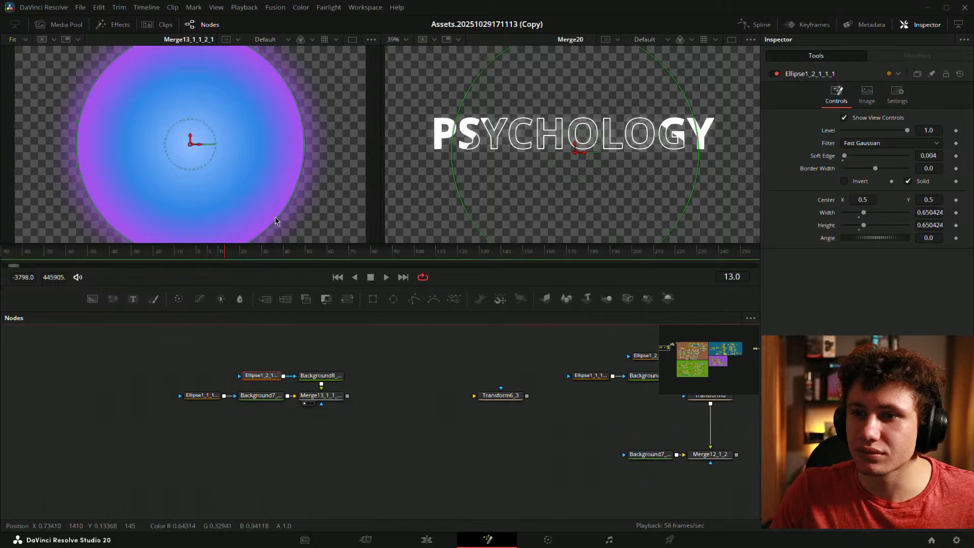
{"action": "left_click", "coordinate": [429, 345]}
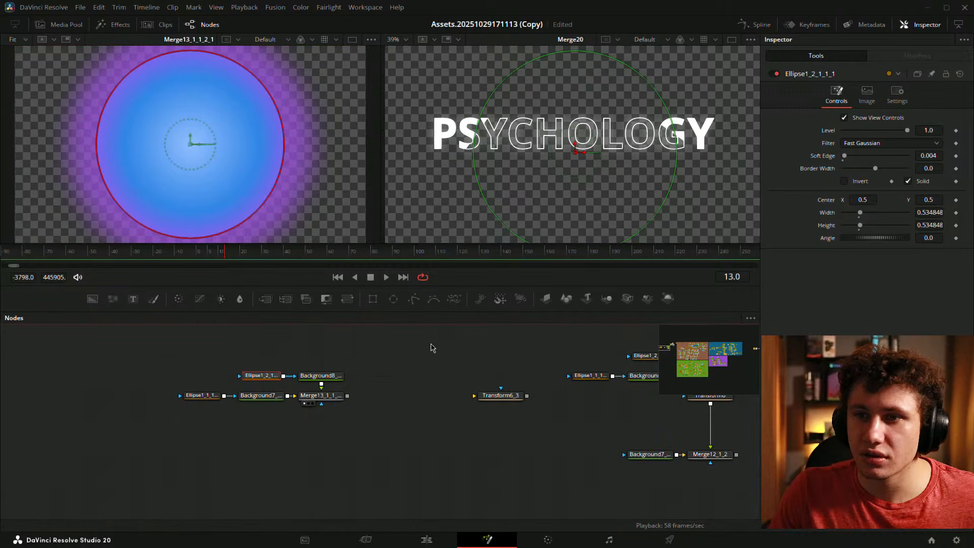
{"action": "left_click", "coordinate": [319, 375]}
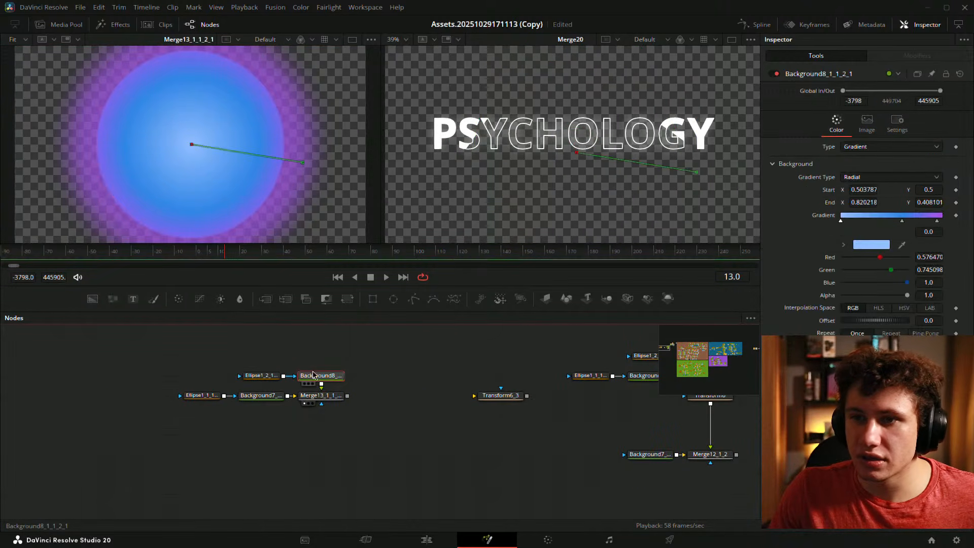
{"action": "left_click_drag", "start_coordinate": [310, 167], "coordinate": [282, 161]}
- Set the inner ellipse's Width and Height to 0.5
{"action": "left_click", "coordinate": [201, 395]}
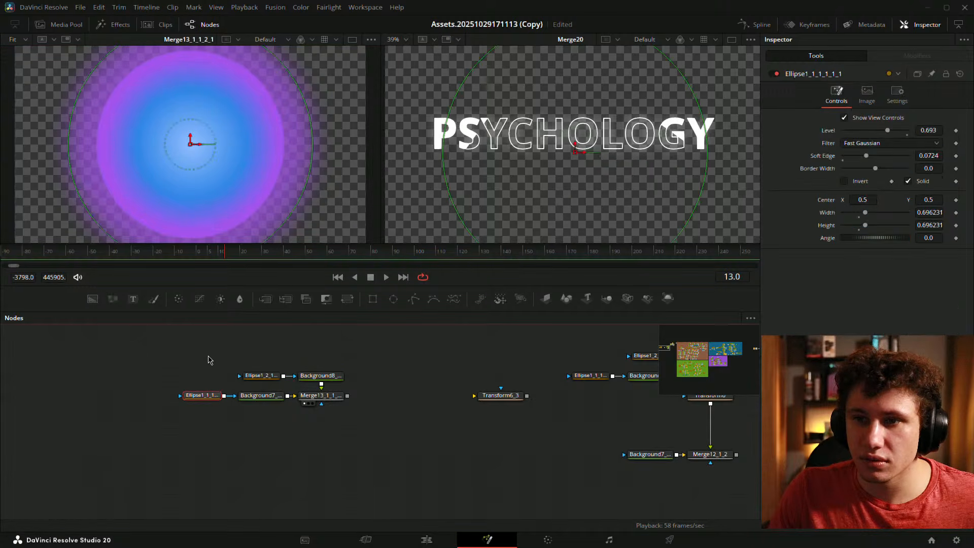
{"action": "left_click_drag", "start_coordinate": [266, 211], "coordinate": [262, 210]}
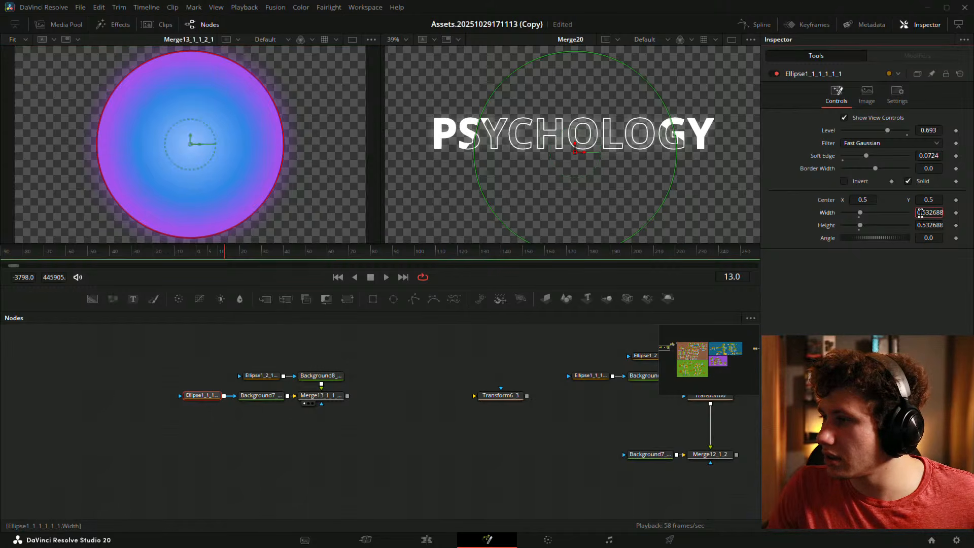
{"action": "double_click", "coordinate": [920, 213]}
{"action": "type", "text": ".5"}
{"action": "key", "text": "Tab"}
{"action": "type", "text": ".5"}
{"action": "key", "text": "Return"}
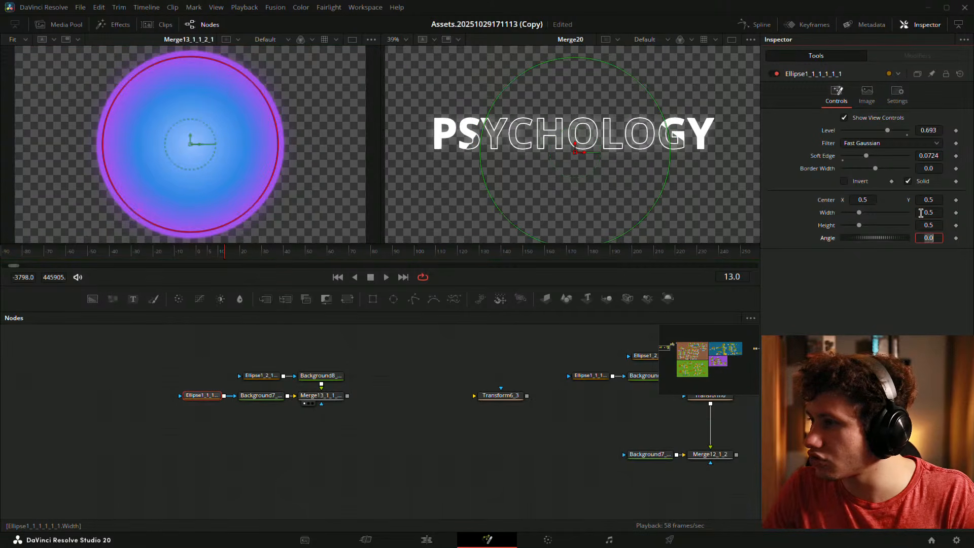
- Set the outer ellipse's Width and Height to 0.5
{"action": "left_click", "coordinate": [261, 375]}
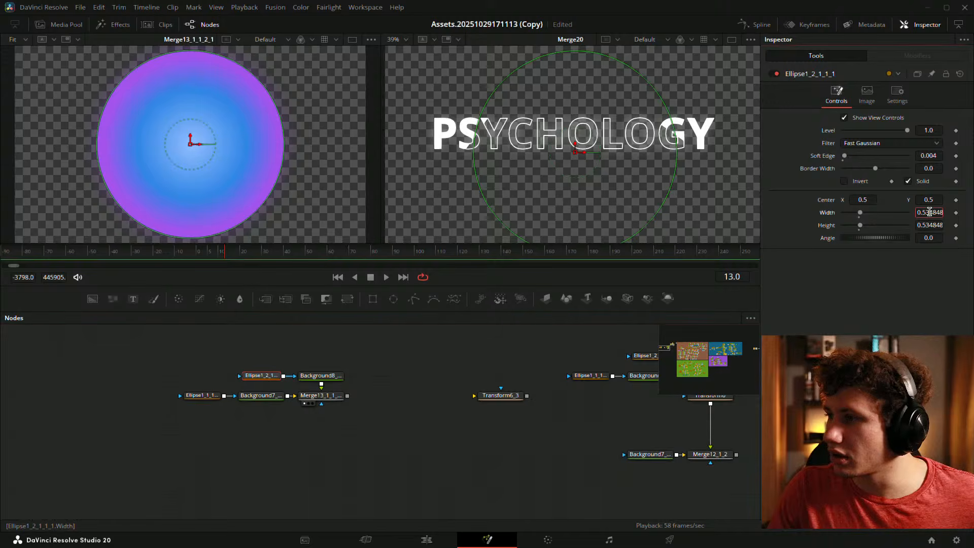
{"action": "double_click", "coordinate": [929, 212]}
{"action": "type", "text": ".5"}
{"action": "key", "text": "Tab"}
{"action": "type", "text": ".5"}
{"action": "key", "text": "Return"}
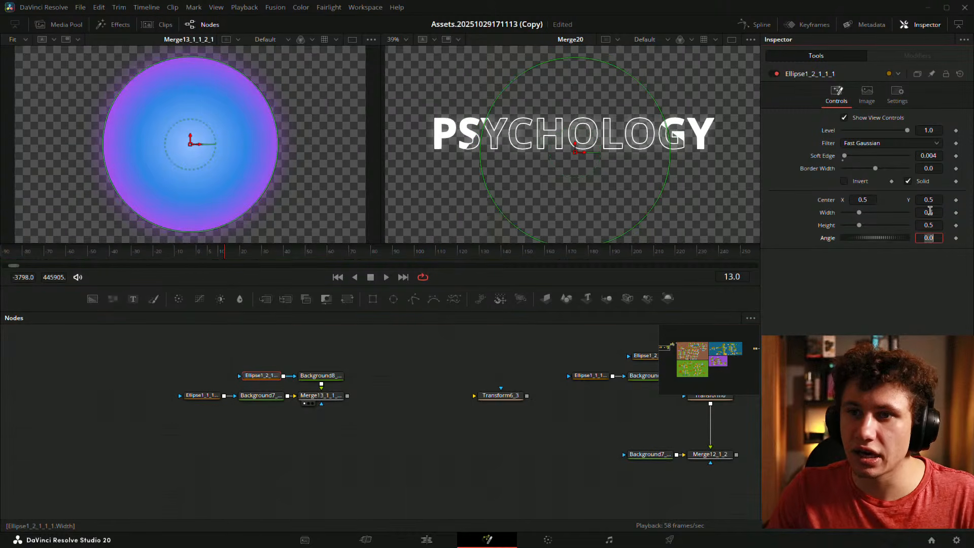
- Pull Background8's gradient end slightly inward and fit the whole sphere in the viewer
{"action": "left_click", "coordinate": [285, 450]}
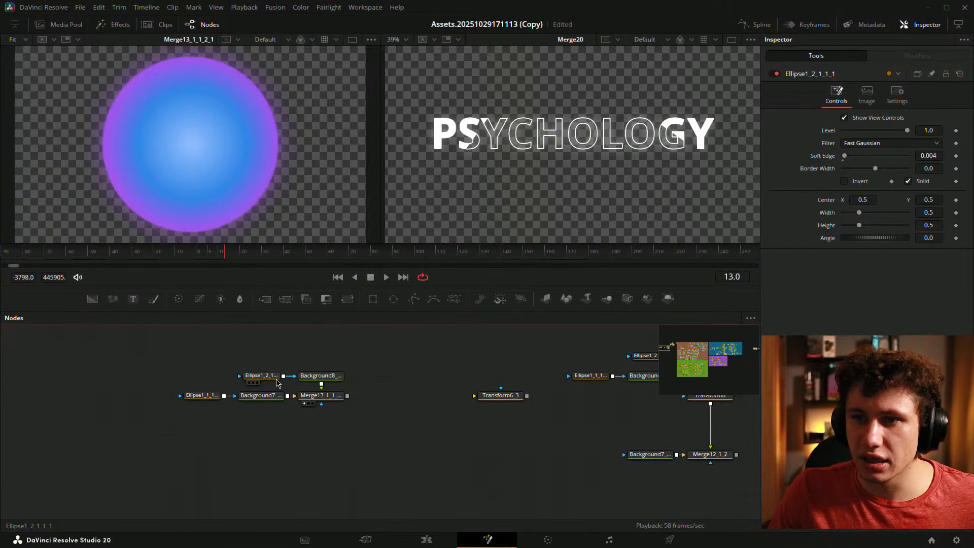
{"action": "left_click", "coordinate": [319, 375]}
{"action": "scroll", "coordinate": [282, 167], "scroll_direction": "up", "scroll_amount": 5}
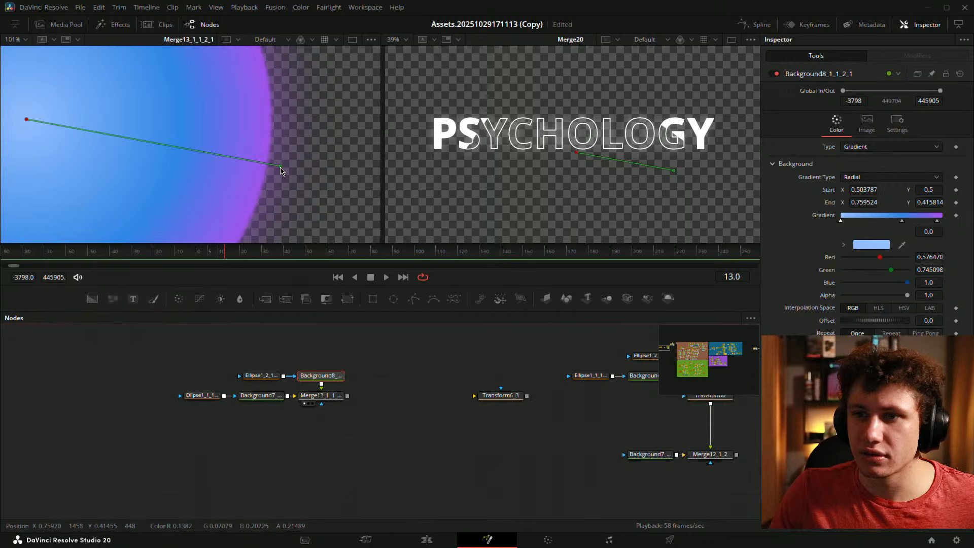
{"action": "left_click_drag", "start_coordinate": [281, 167], "coordinate": [266, 167]}
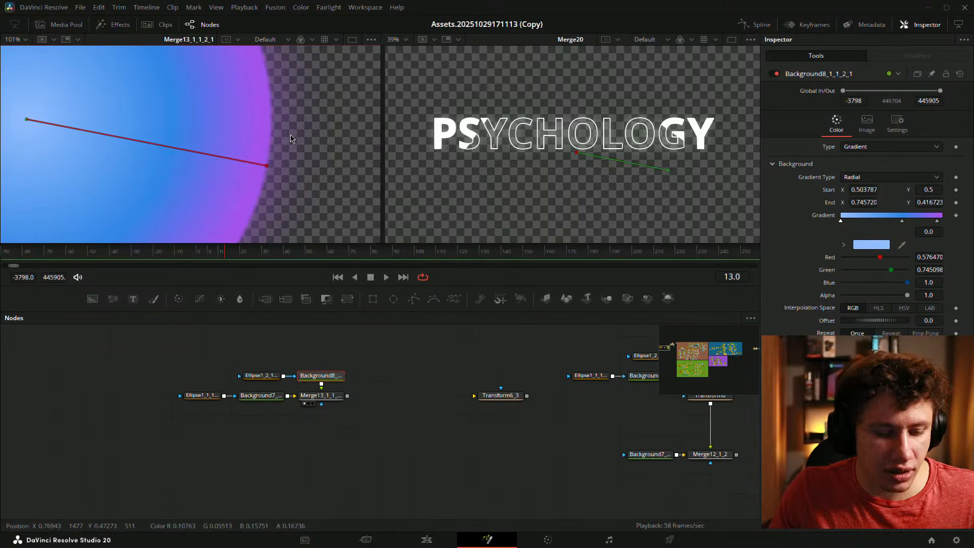
{"action": "key", "text": "ctrl+f"}
- Move the sphere nodes further left with Transform6_3 beside Merge13
{"action": "left_click_drag", "start_coordinate": [499, 404], "coordinate": [410, 405]}
{"action": "left_click_drag", "start_coordinate": [161, 354], "coordinate": [280, 398]}
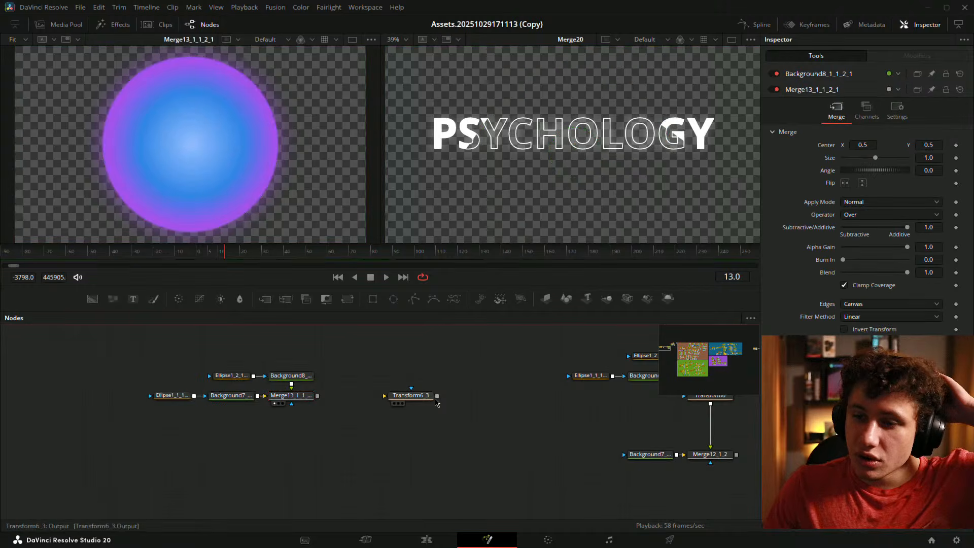
{"action": "left_click_drag", "start_coordinate": [428, 398], "coordinate": [379, 400]}
{"action": "left_click", "coordinate": [379, 424]}
{"action": "left_click", "coordinate": [349, 398]}
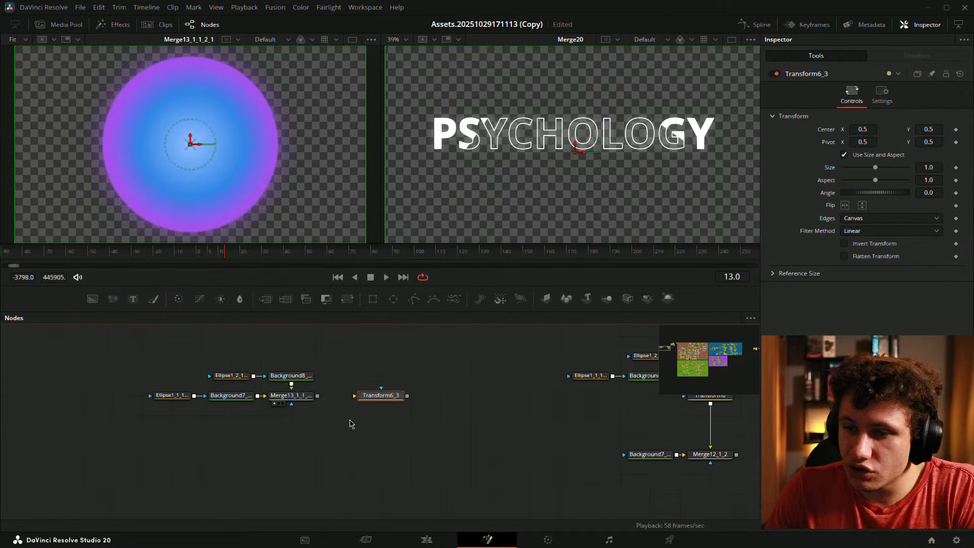
{"action": "left_click", "coordinate": [350, 420]}
- Wire Merge13's output into Transform6_3 and add a Custom Tool node via the 'custom' search
{"action": "left_click_drag", "start_coordinate": [318, 396], "coordinate": [334, 425]}
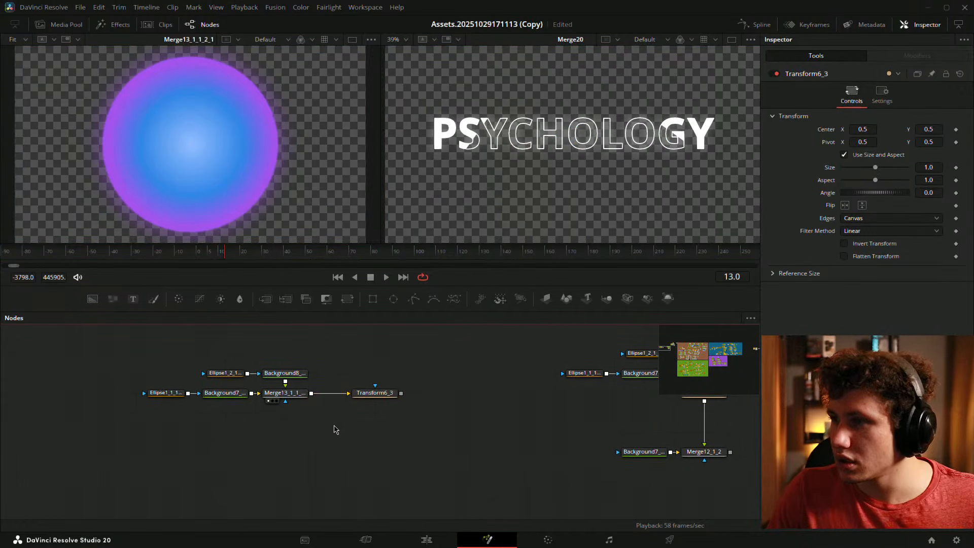
{"action": "key", "text": "shift+space"}
{"action": "type", "text": "c"}
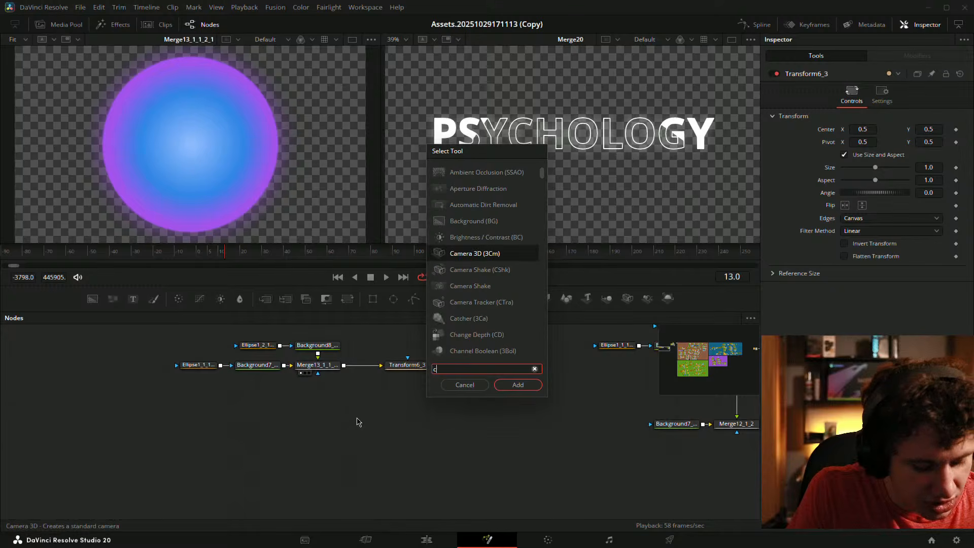
{"action": "type", "text": "ustom"}
{"action": "key", "text": "Down"}
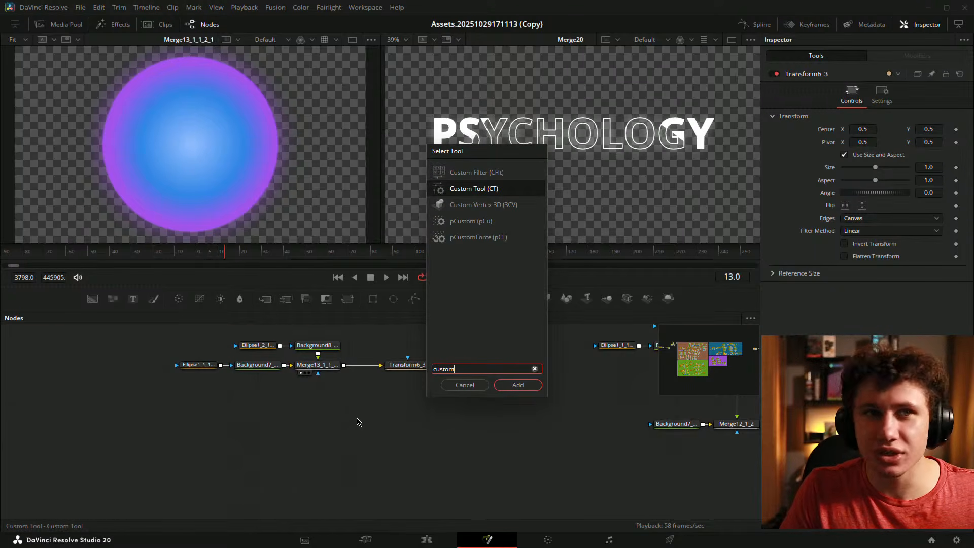
{"action": "key", "text": "Return"}
- Place CustomTool1 beneath Transform6_3 and reframe the node graph
{"action": "left_click_drag", "start_coordinate": [388, 425], "coordinate": [418, 384]}
{"action": "left_click", "coordinate": [452, 404]}
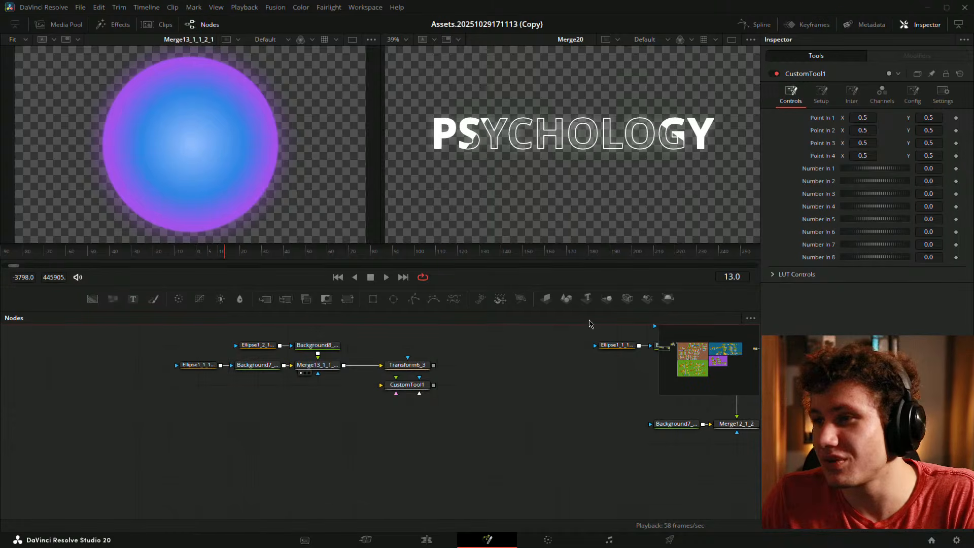
{"action": "left_click_drag", "start_coordinate": [583, 339], "coordinate": [531, 398]}
{"action": "left_click_drag", "start_coordinate": [450, 426], "coordinate": [457, 385]}
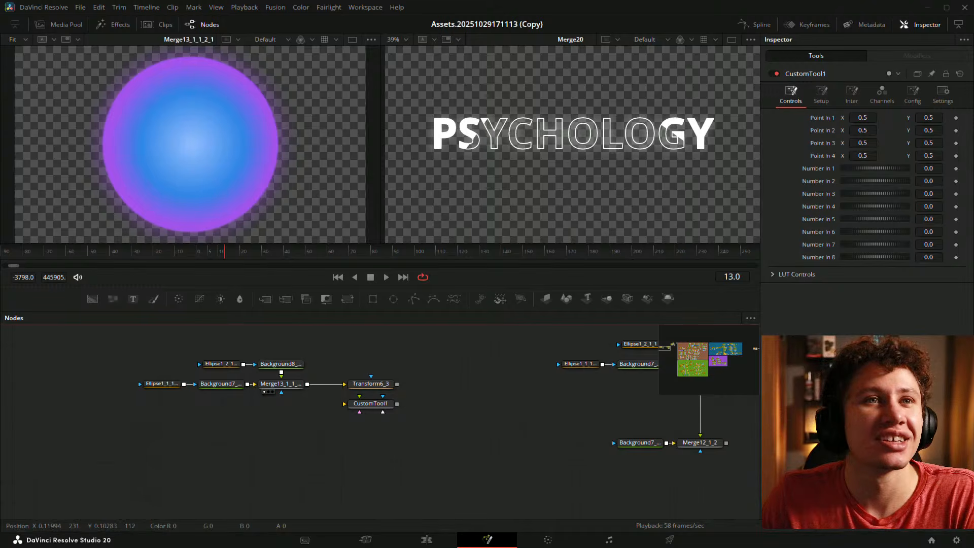
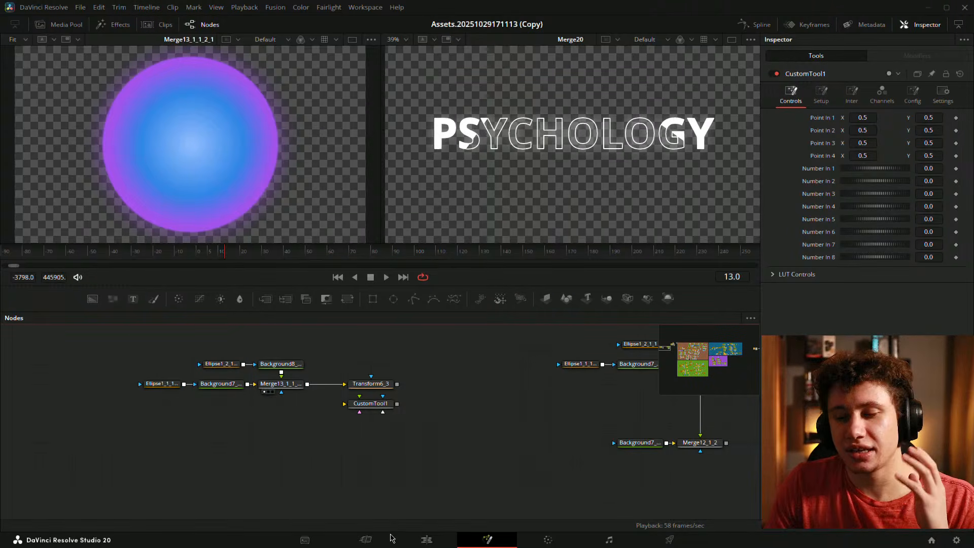
- Leave the Fusion node graph for the Edit page showing Timeline 1
{"action": "left_click", "coordinate": [426, 540]}
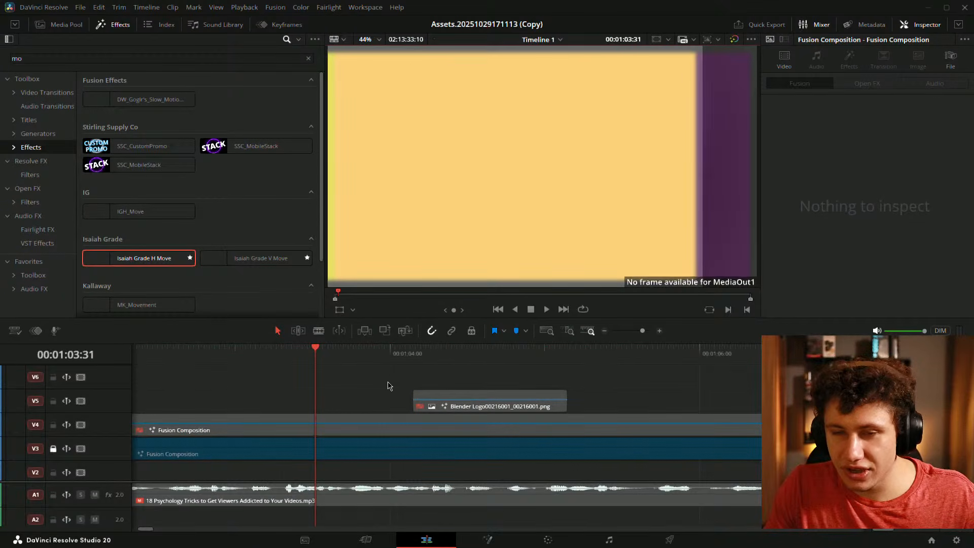
- Move the V5 Blender Logo clip left to start at the playhead and preview it
{"action": "scroll", "coordinate": [388, 385], "scroll_direction": "down", "scroll_amount": 2}
{"action": "left_click", "coordinate": [384, 404]}
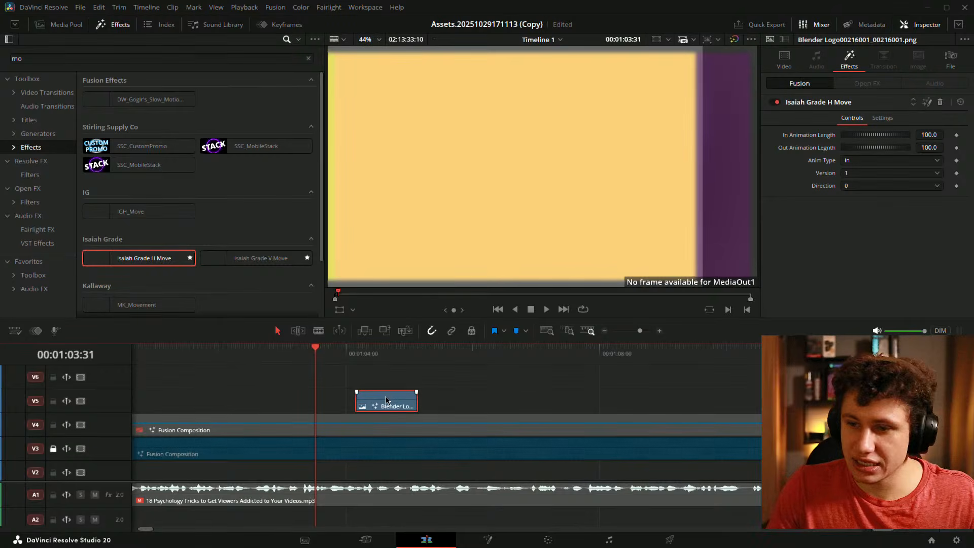
{"action": "left_click_drag", "start_coordinate": [385, 397], "coordinate": [347, 396]}
{"action": "key", "text": "space"}
{"action": "key", "text": "space"}
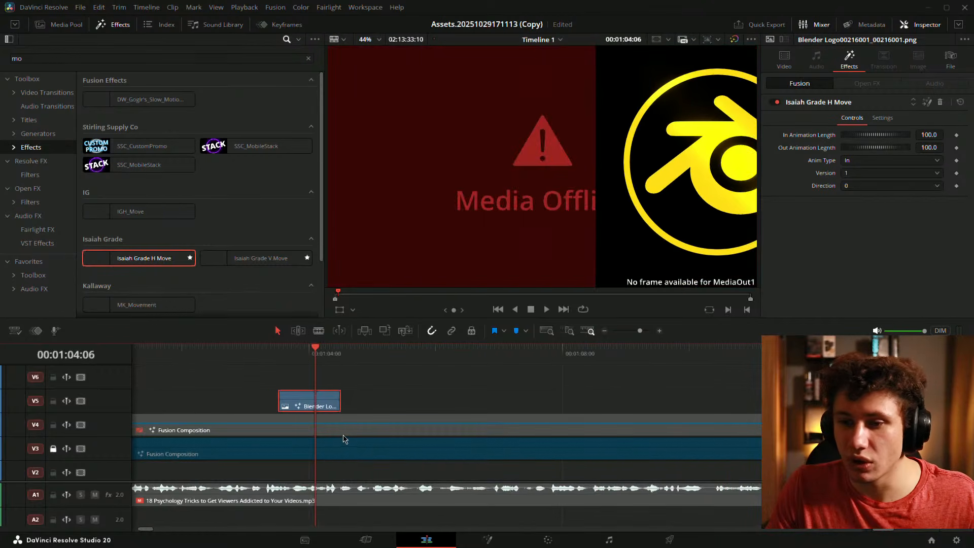
- Turn off track V3 and disable the V1 clip, then play back the timeline
{"action": "left_click", "coordinate": [330, 456]}
{"action": "left_click", "coordinate": [81, 448]}
{"action": "key", "text": "Up"}
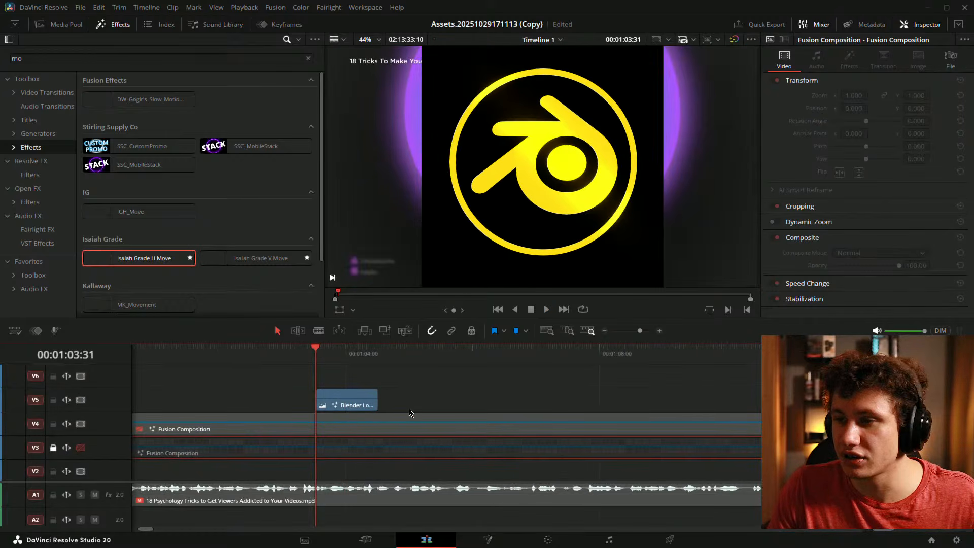
{"action": "scroll", "coordinate": [380, 431], "scroll_direction": "down", "scroll_amount": 1}
{"action": "left_click", "coordinate": [357, 463]}
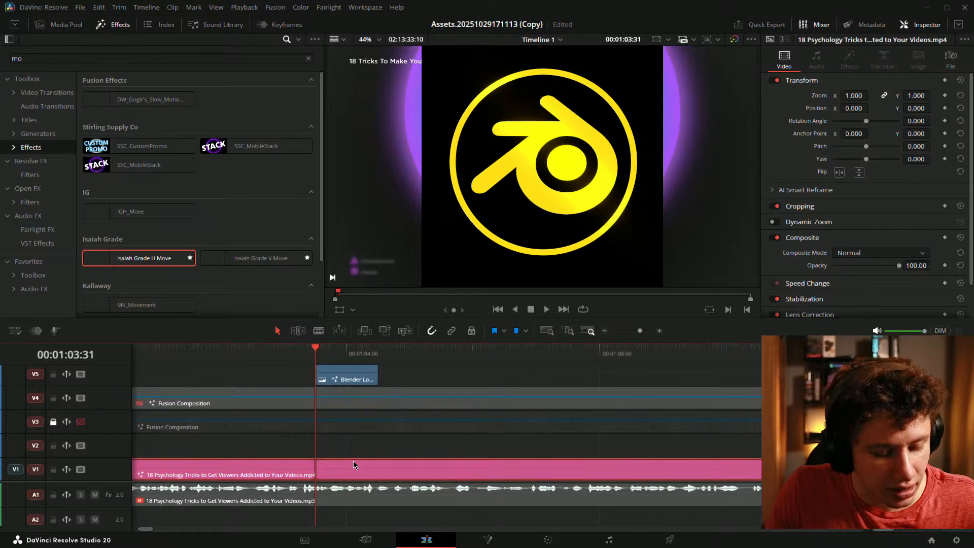
{"action": "key", "text": "d"}
{"action": "scroll", "coordinate": [359, 443], "scroll_direction": "up", "scroll_amount": 1}
{"action": "key", "text": "space"}
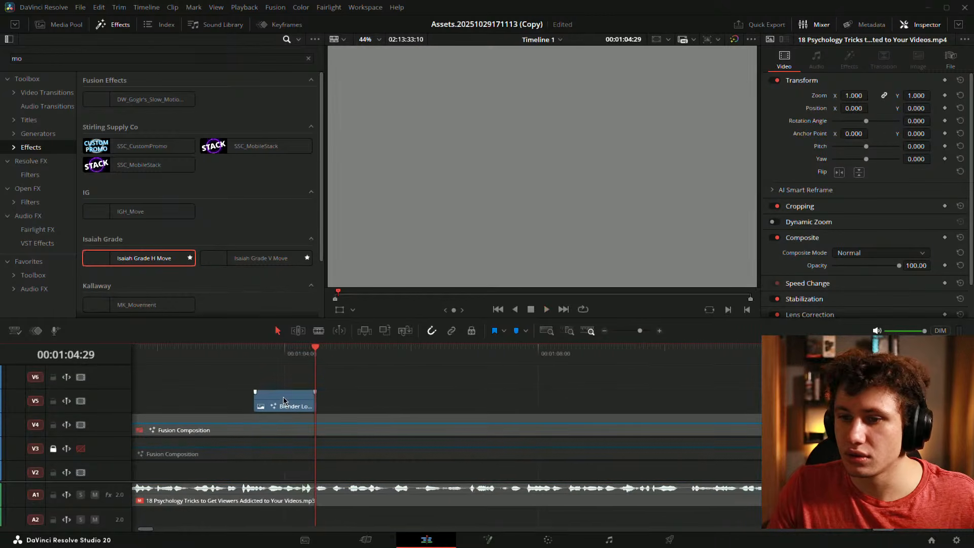
- Lengthen the Blender Logo clip and set Isaiah Grade H Move to Anim Type Full, length 50
{"action": "left_click", "coordinate": [283, 400]}
{"action": "left_click_drag", "start_coordinate": [314, 401], "coordinate": [515, 405]}
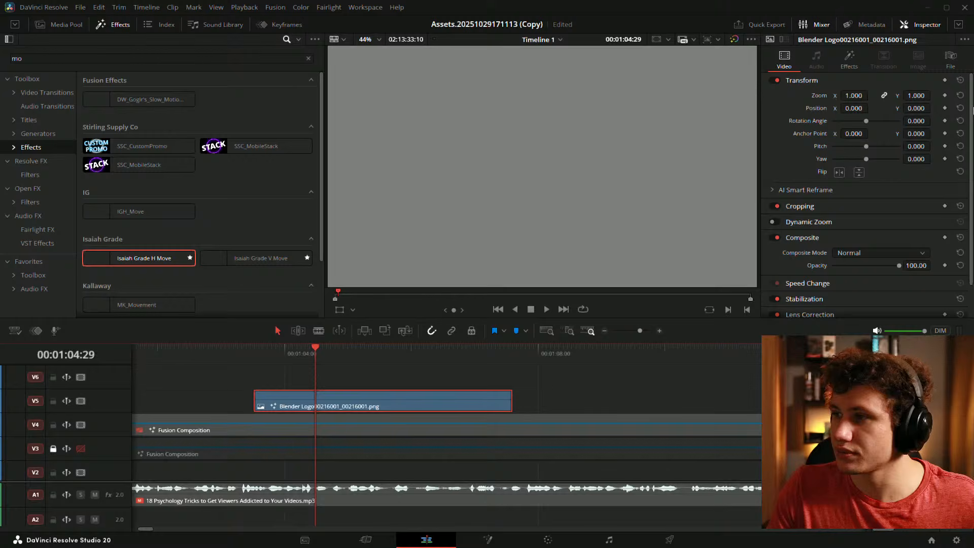
{"action": "left_click", "coordinate": [848, 60]}
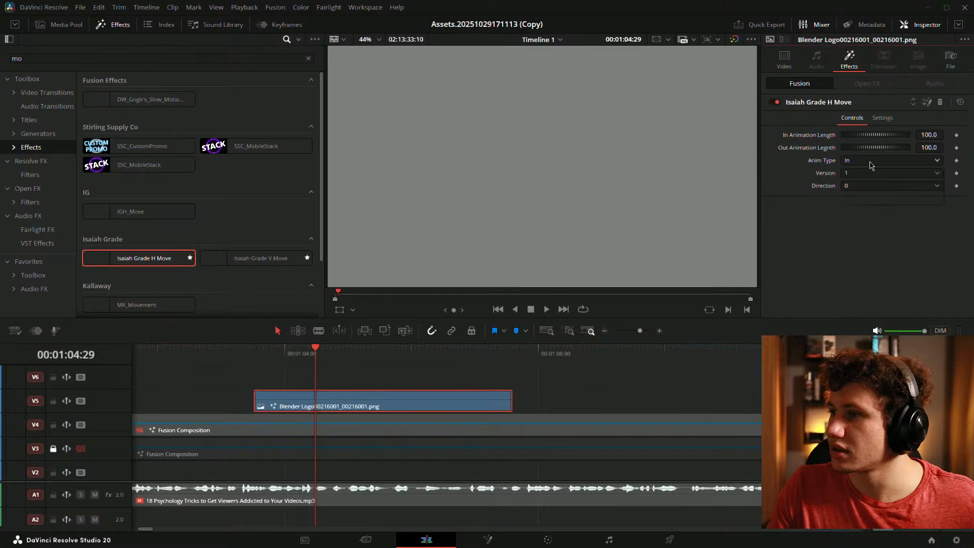
{"action": "left_click", "coordinate": [871, 166]}
{"action": "left_click", "coordinate": [870, 191]}
{"action": "left_click", "coordinate": [930, 133]}
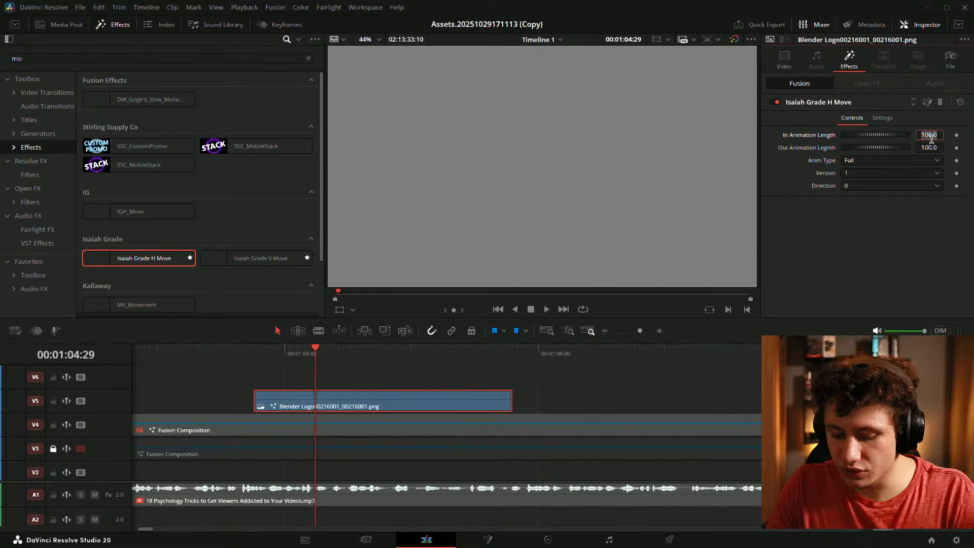
{"action": "type", "text": "50"}
{"action": "key", "text": "Return"}
{"action": "left_click", "coordinate": [613, 384]}
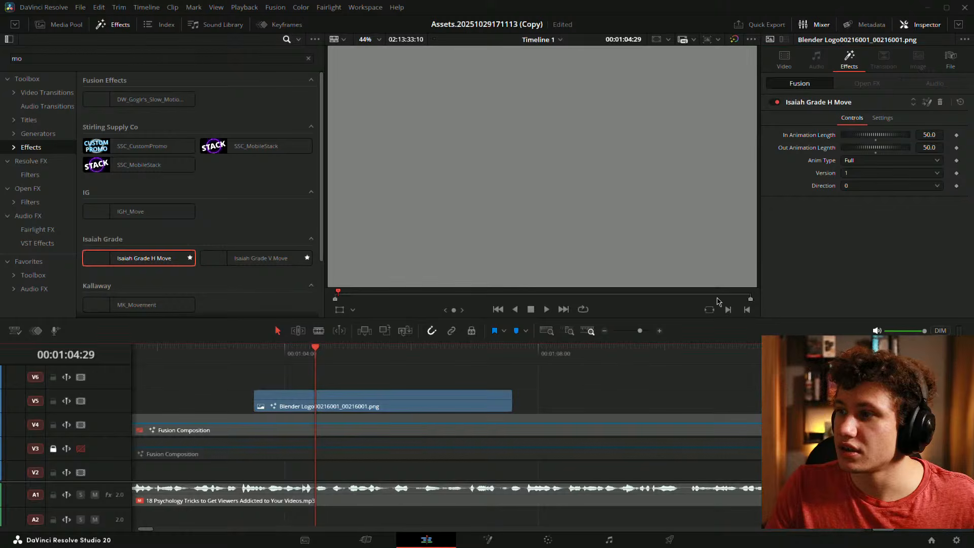
- Set the effect's Version to 5 and preview the animation
{"action": "left_click", "coordinate": [863, 173]}
{"action": "left_click", "coordinate": [863, 234]}
{"action": "scroll", "coordinate": [459, 393], "scroll_direction": "up", "scroll_amount": 5}
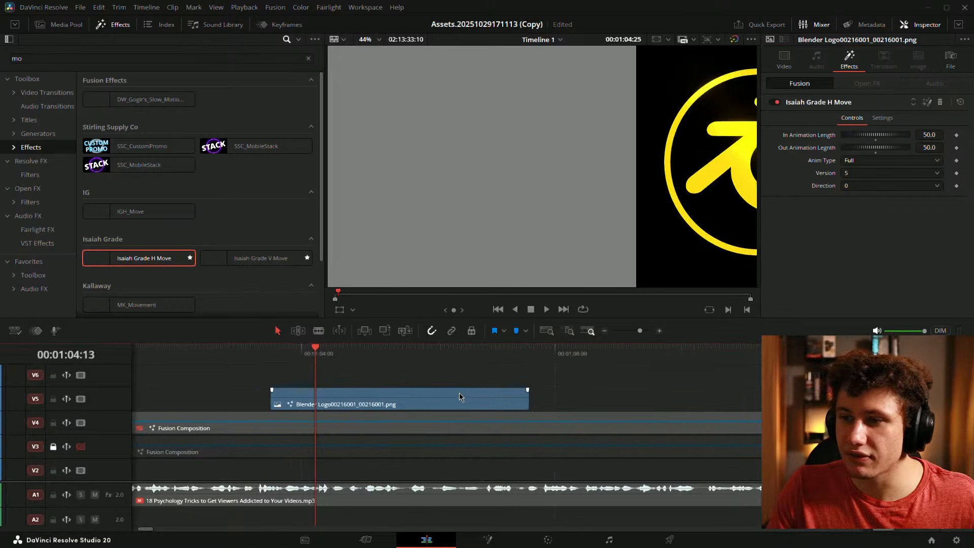
{"action": "key", "text": "space"}
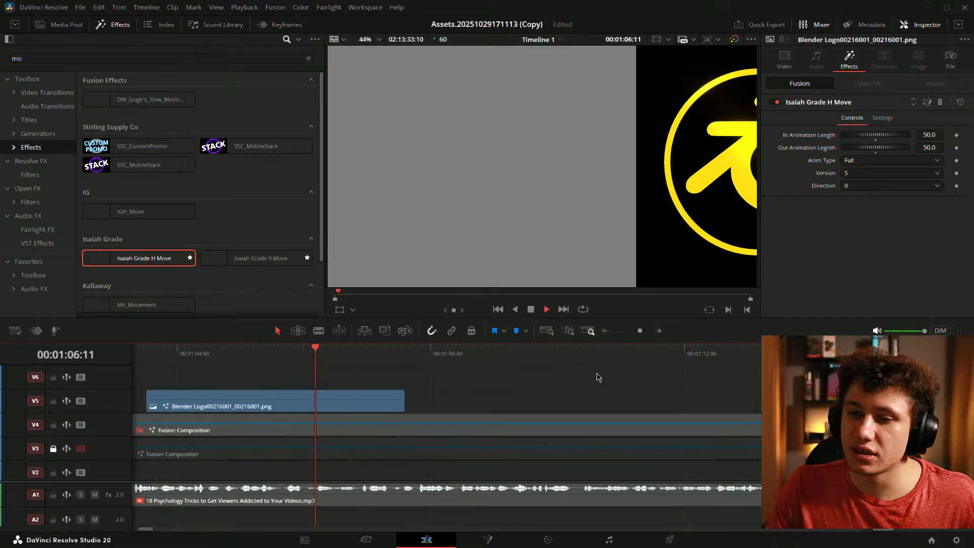
{"action": "key", "text": "space"}
{"action": "left_click_drag", "start_coordinate": [419, 390], "coordinate": [634, 401]}
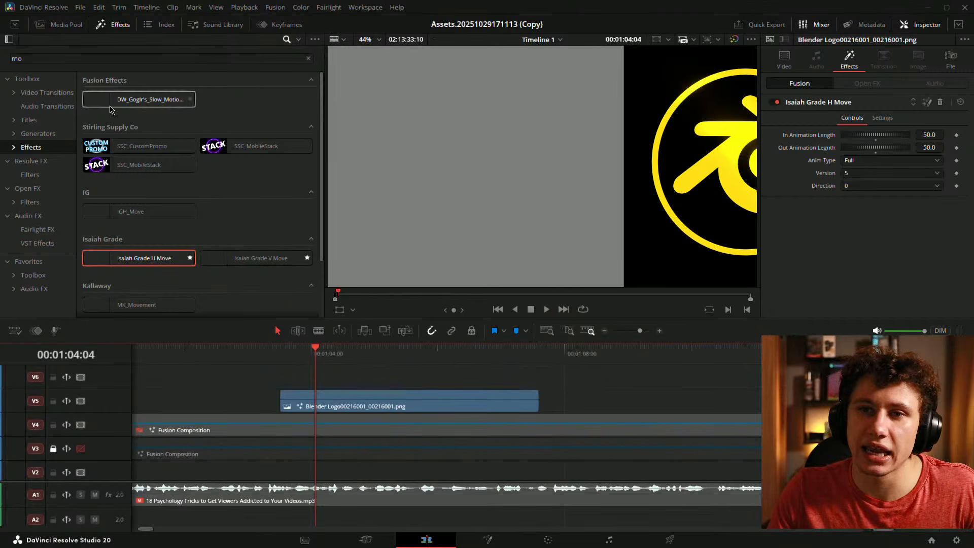
- Apply DW_Goglr's_Slow_Motion_Effect to the Blender Logo clip and preview it
{"action": "left_click_drag", "start_coordinate": [100, 107], "coordinate": [371, 400]}
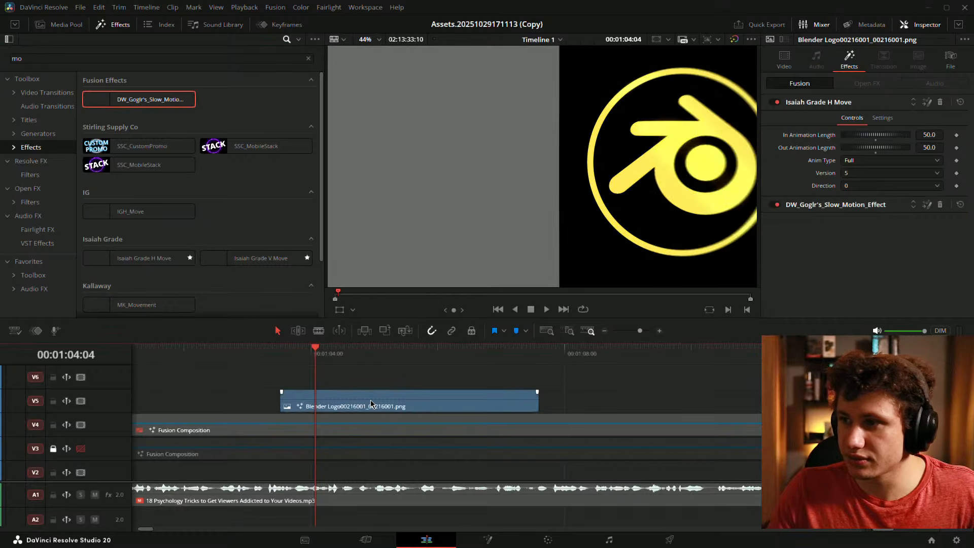
{"action": "left_click", "coordinate": [847, 204]}
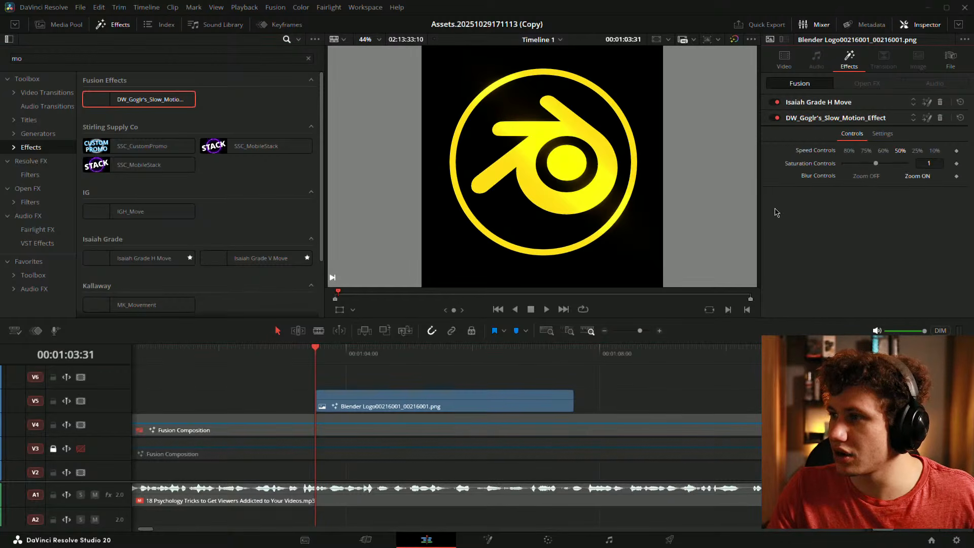
{"action": "key", "text": "space"}
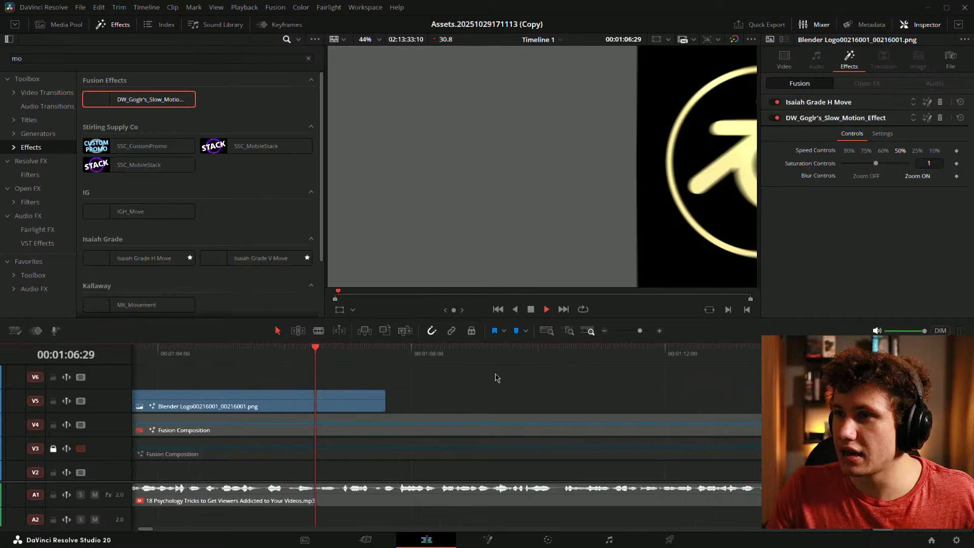
{"action": "key", "text": "space"}
{"action": "key", "text": "space"}
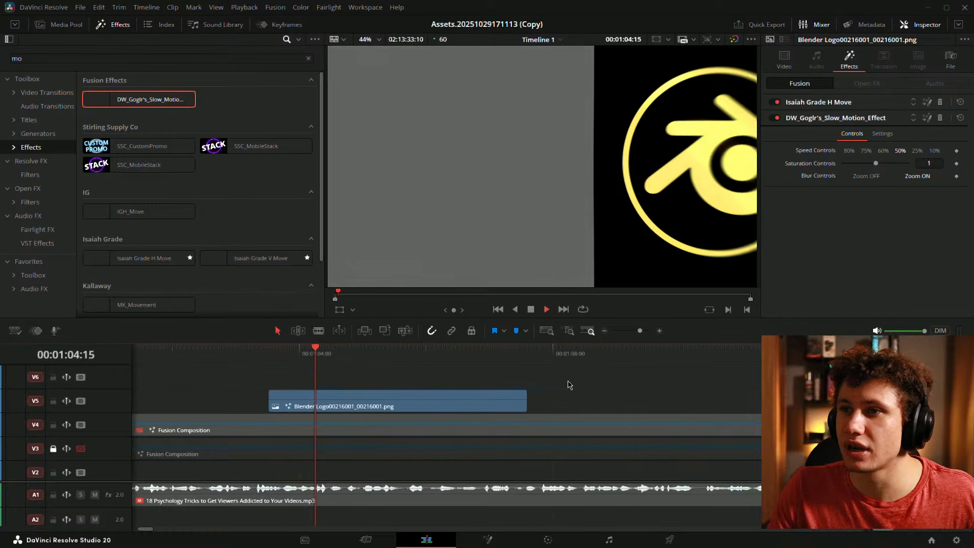
{"action": "key", "text": "space"}
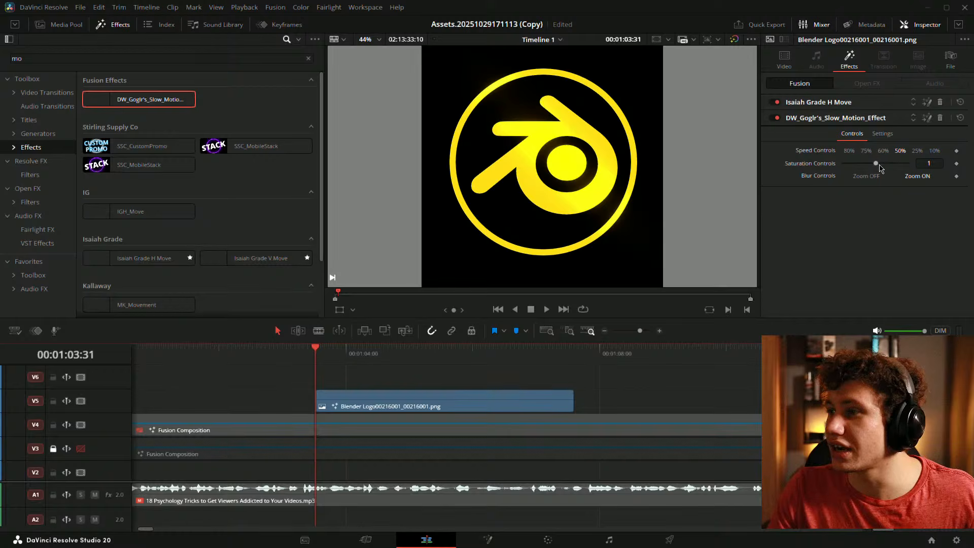
- Set the slow-motion Saturation to 0, turn Zoom OFF, save, and play back
{"action": "left_click_drag", "start_coordinate": [876, 164], "coordinate": [811, 170]}
{"action": "left_click", "coordinate": [864, 177]}
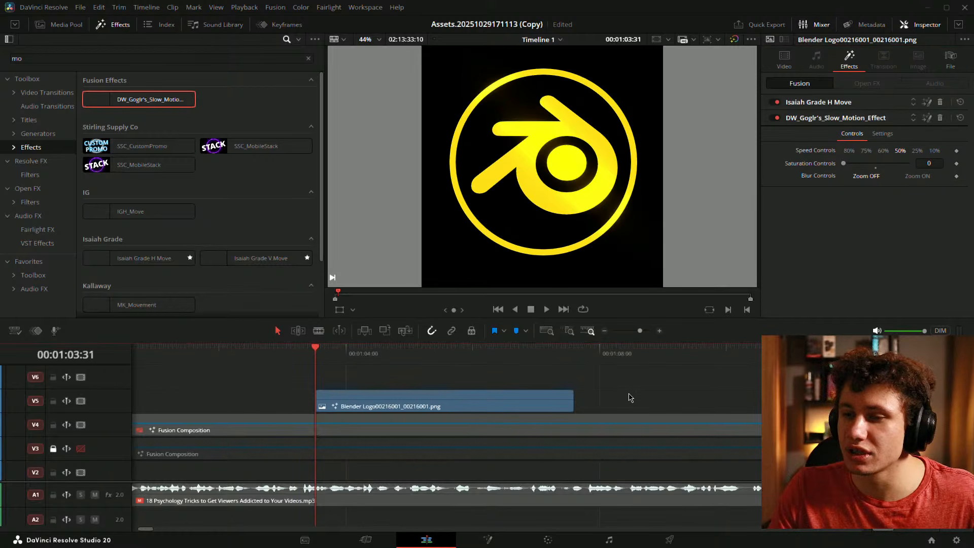
{"action": "key", "text": "ctrl+s"}
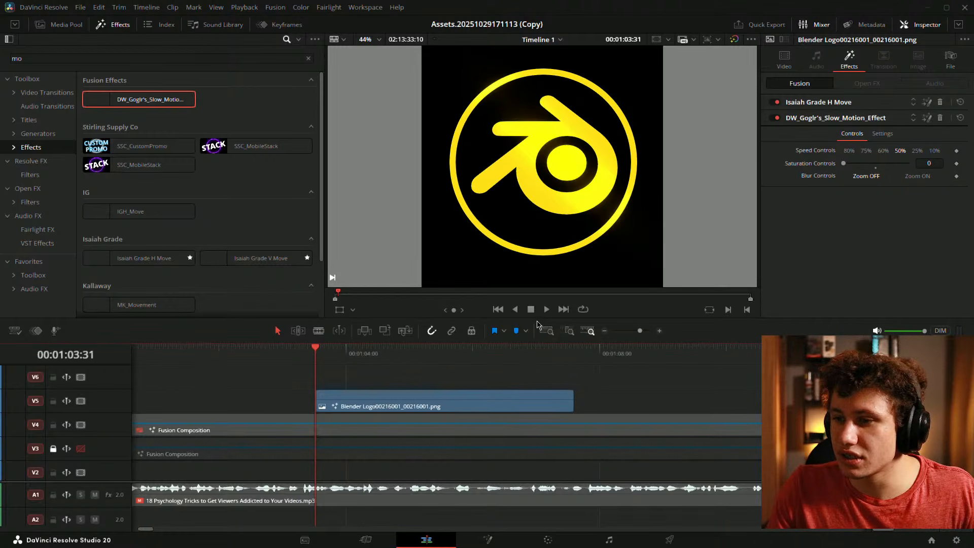
{"action": "key", "text": "space"}
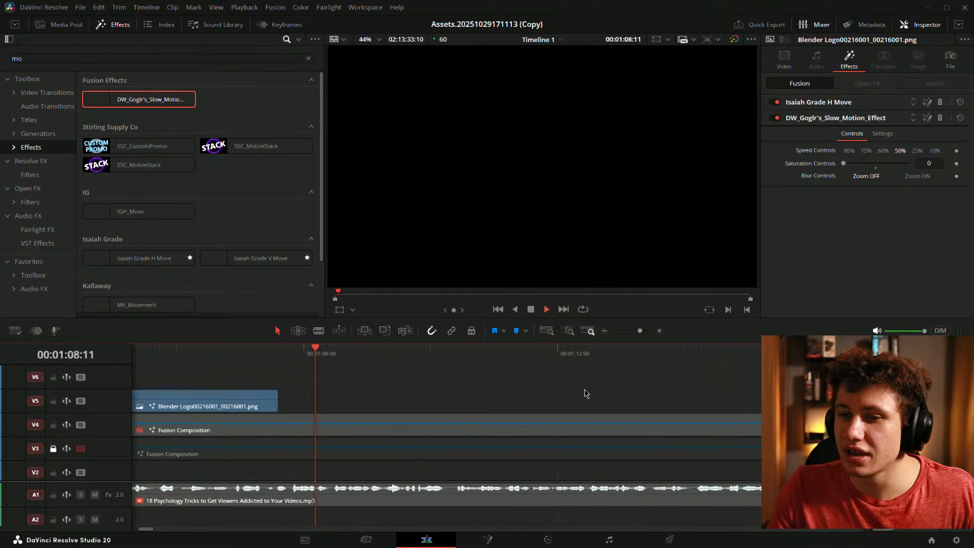
{"action": "key", "text": "space"}
{"action": "scroll", "coordinate": [467, 393], "scroll_direction": "left", "scroll_amount": 6}
{"action": "scroll", "coordinate": [466, 395], "scroll_direction": "right", "scroll_amount": 2}
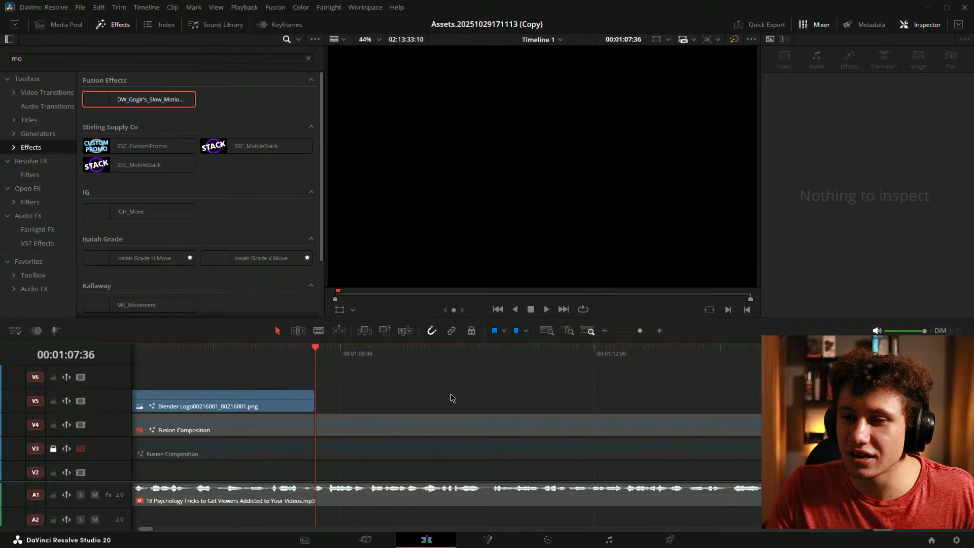
{"action": "left_click", "coordinate": [199, 404]}
- Extend the Blender Logo clip's end further and play it from the start
{"action": "scroll", "coordinate": [362, 387], "scroll_direction": "left", "scroll_amount": 8}
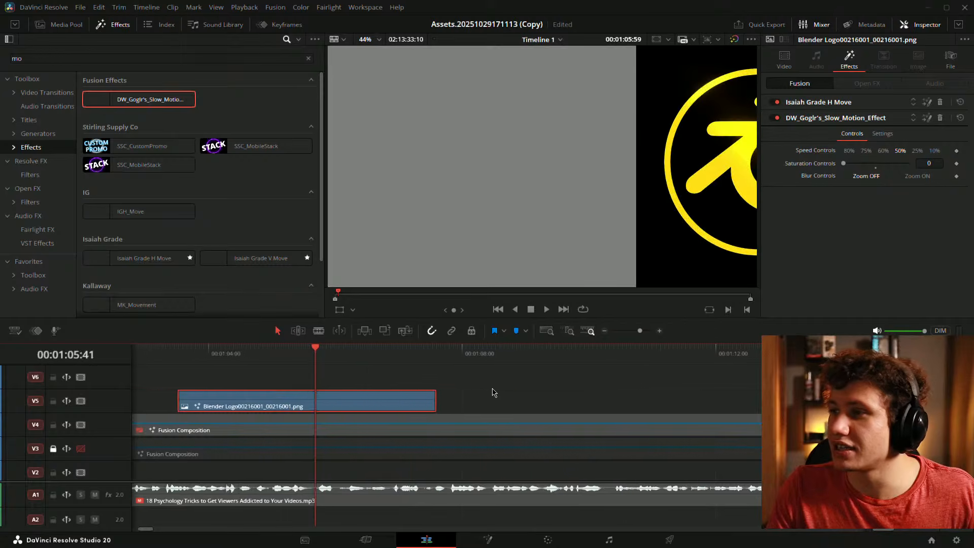
{"action": "scroll", "coordinate": [558, 392], "scroll_direction": "left", "scroll_amount": 6}
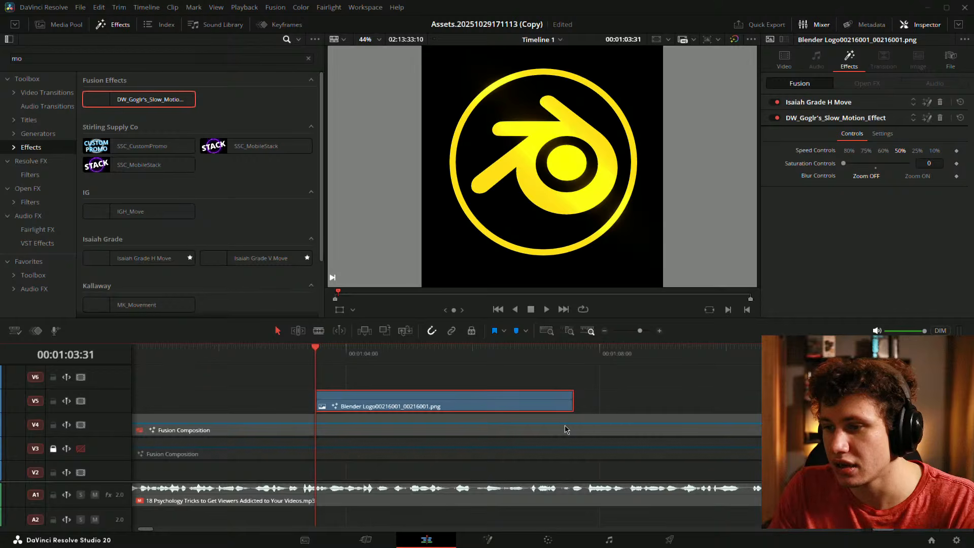
{"action": "left_click_drag", "start_coordinate": [572, 403], "coordinate": [778, 403]}
{"action": "left_click", "coordinate": [648, 396]}
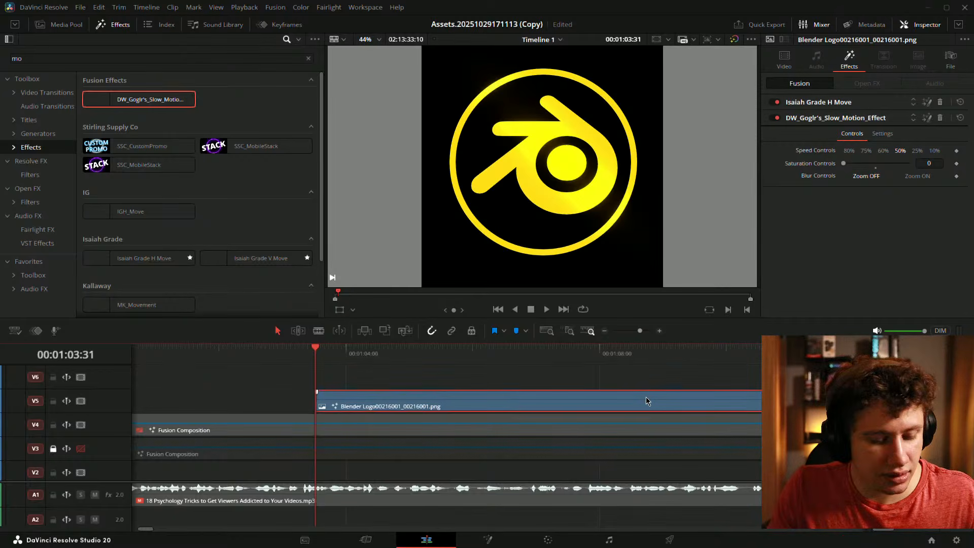
{"action": "key", "text": "space"}
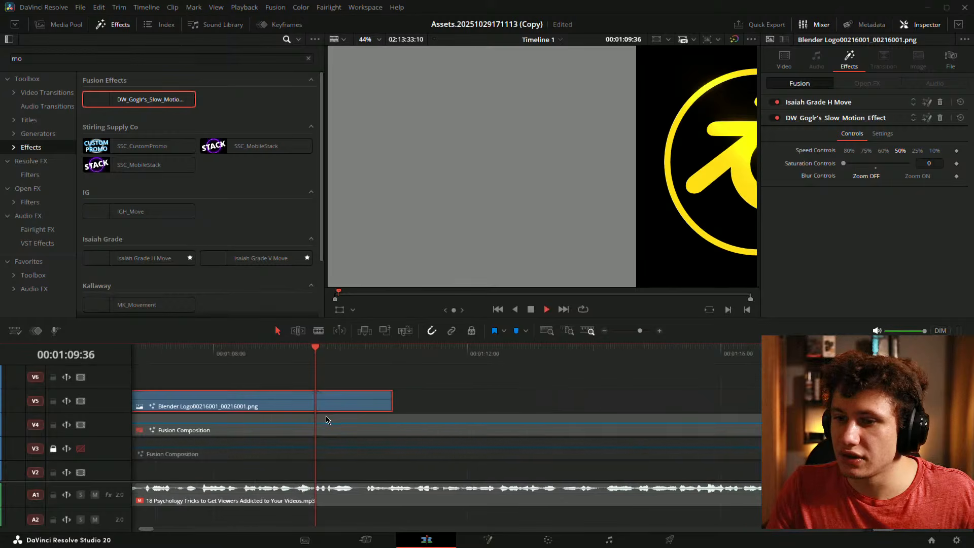
{"action": "key", "text": "space"}
{"action": "key", "text": "Up"}
{"action": "key", "text": "Up"}
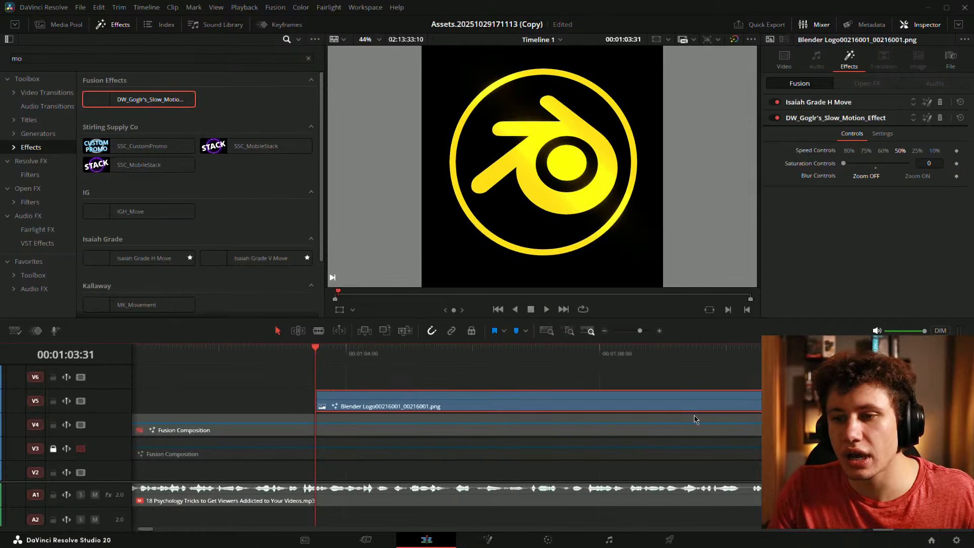
- Trim the clip back and delete DW_Goglr's_Slow_Motion_Effect from it
{"action": "left_click", "coordinate": [807, 399]}
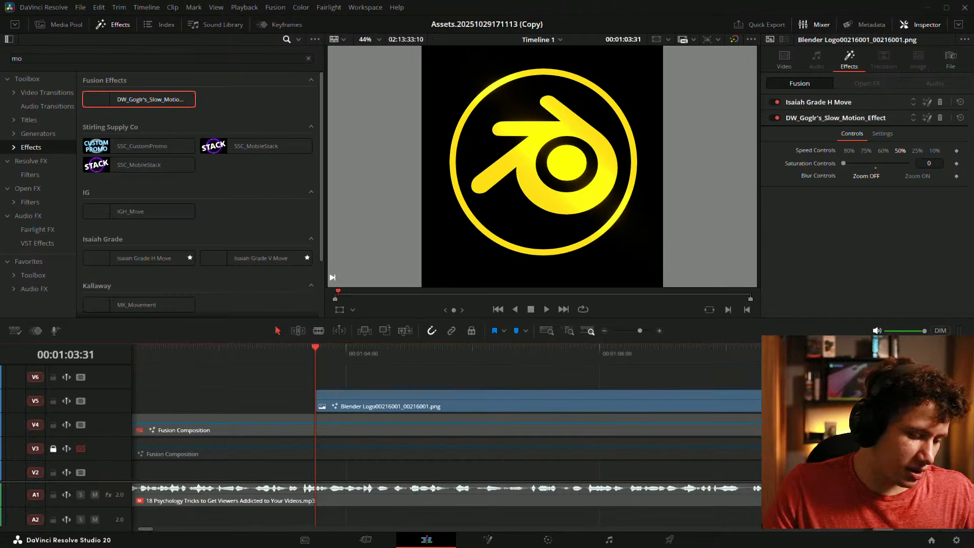
{"action": "left_click_drag", "start_coordinate": [762, 379], "coordinate": [573, 398]}
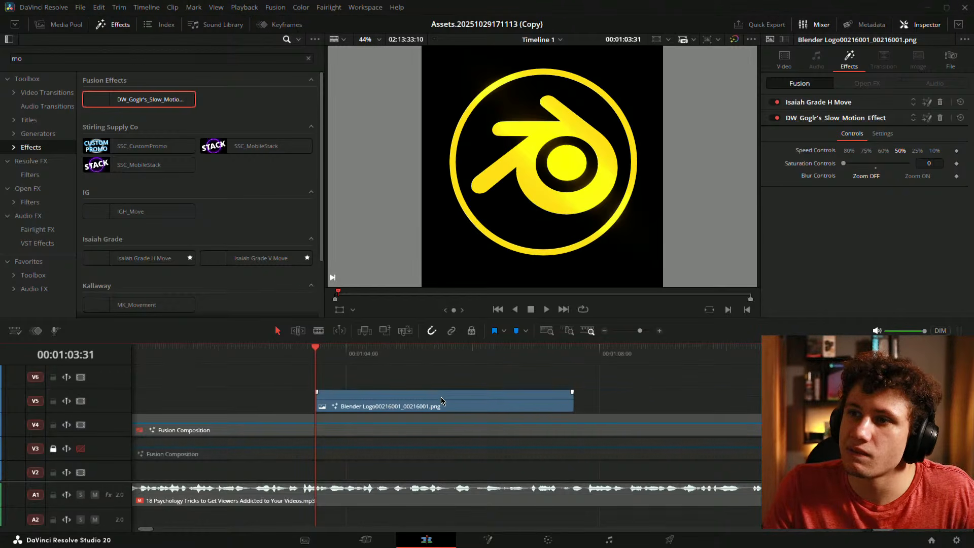
{"action": "left_click", "coordinate": [939, 118]}
{"action": "left_click", "coordinate": [413, 401]}
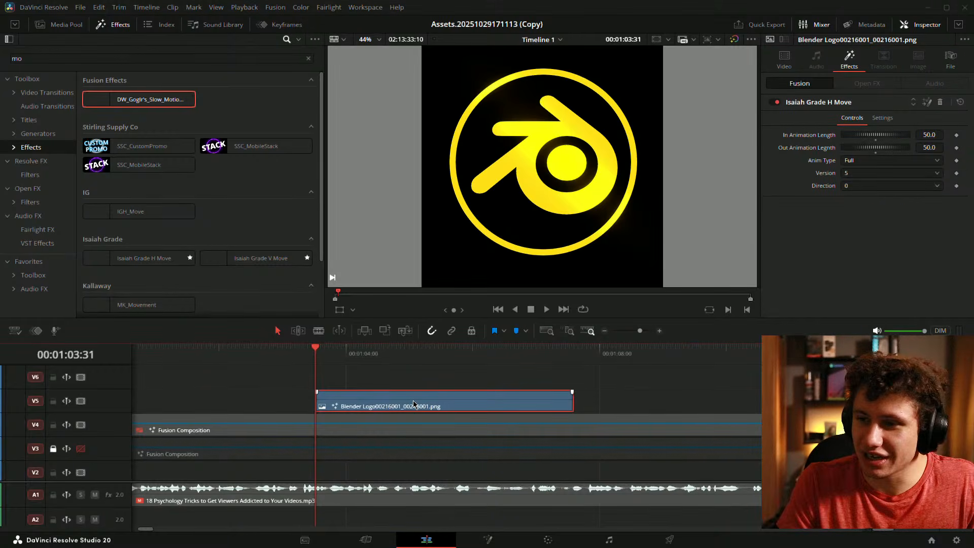
- Make the logo clip Compound Clip 4 and apply DW_Goglr's_Slow_Motion_Effect to it
{"action": "key", "text": "alt+c"}
{"action": "left_click_drag", "start_coordinate": [121, 100], "coordinate": [405, 395]}
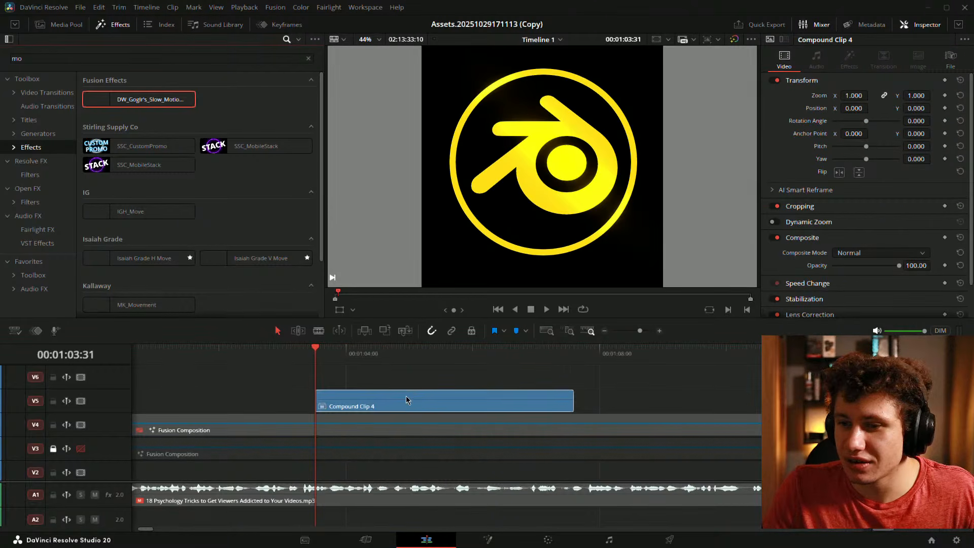
{"action": "key", "text": "space"}
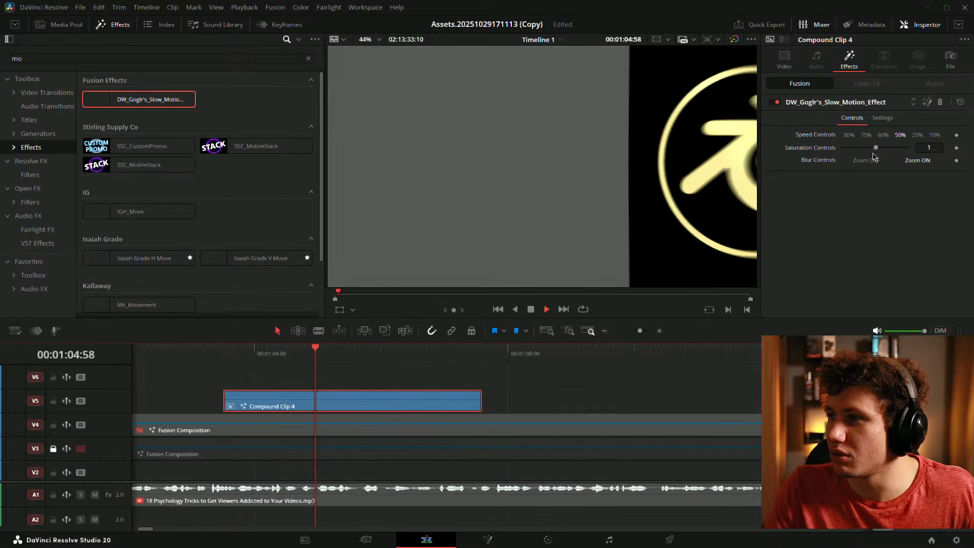
{"action": "key", "text": "space"}
- Try the effect's saturation at 2, then return it to 1
{"action": "left_click_drag", "start_coordinate": [875, 147], "coordinate": [949, 152]}
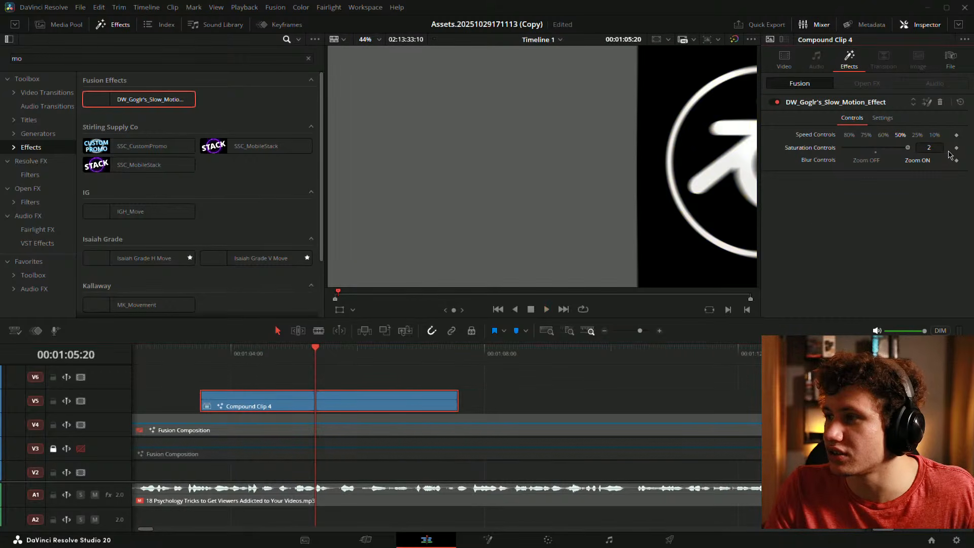
{"action": "left_click_drag", "start_coordinate": [309, 396], "coordinate": [435, 393]}
{"action": "key", "text": "space"}
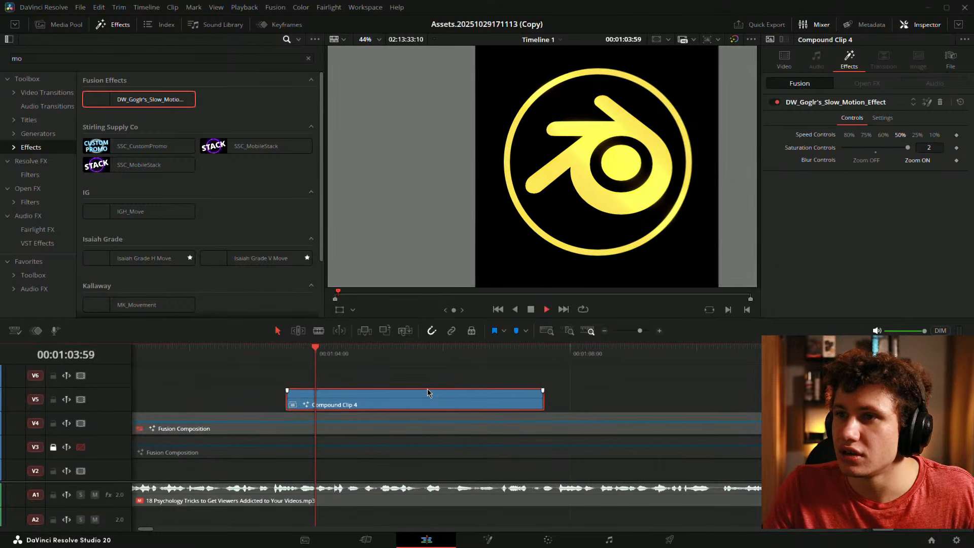
{"action": "left_click", "coordinate": [876, 149]}
{"action": "left_click_drag", "start_coordinate": [392, 399], "coordinate": [461, 402]}
- Expand Lens Correction and Retime and Scaling in the video inspector, then show the Mixer
{"action": "left_click", "coordinate": [784, 58]}
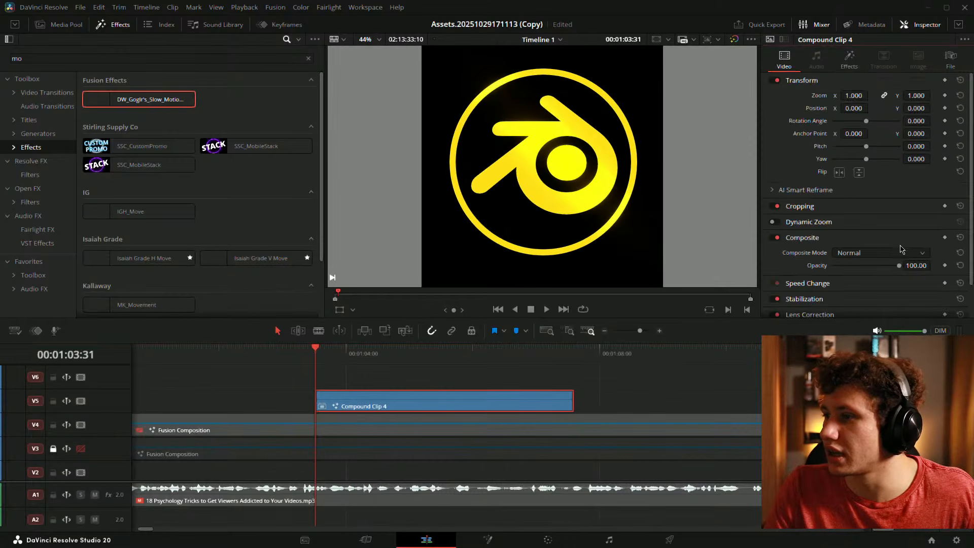
{"action": "scroll", "coordinate": [822, 295], "scroll_direction": "down", "scroll_amount": 2}
{"action": "left_click", "coordinate": [831, 279]}
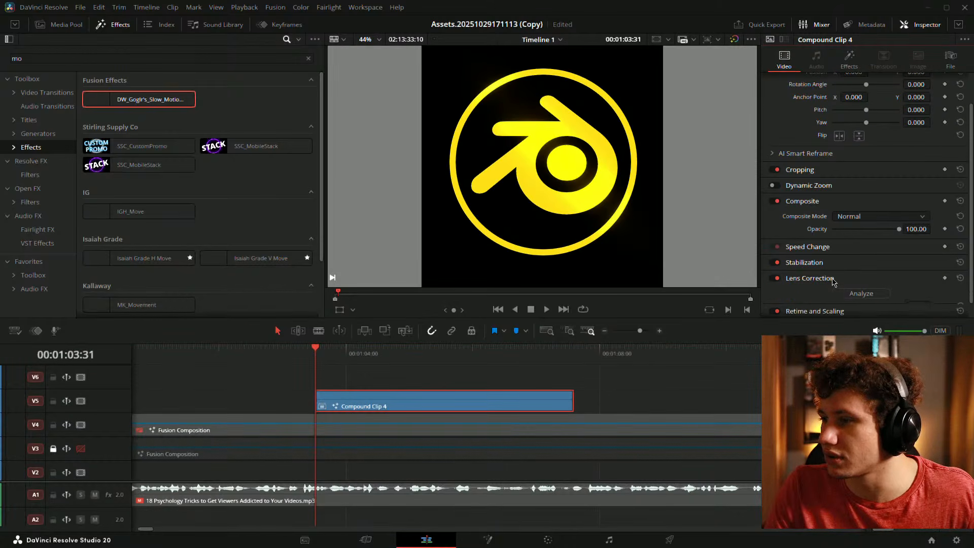
{"action": "scroll", "coordinate": [827, 269], "scroll_direction": "down", "scroll_amount": 2}
{"action": "left_click", "coordinate": [818, 295]}
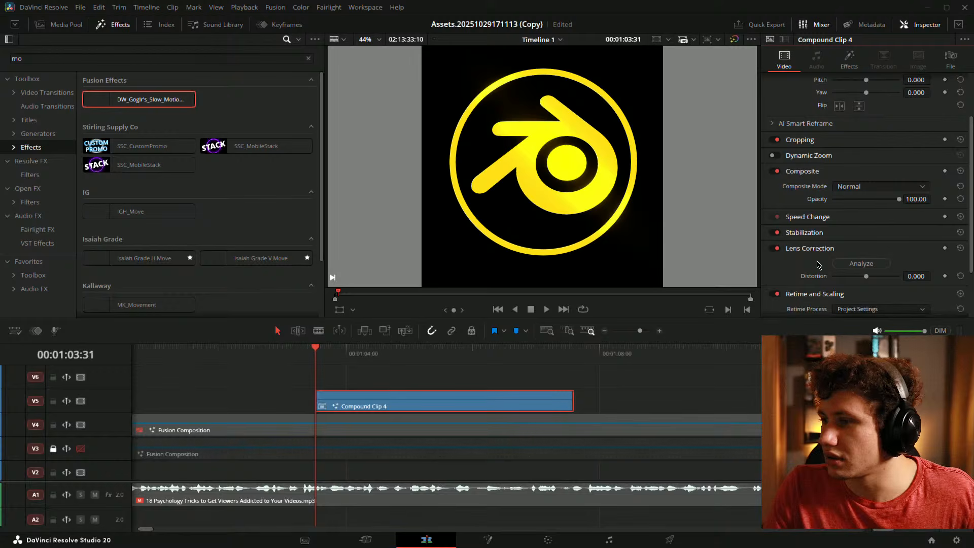
{"action": "scroll", "coordinate": [817, 295], "scroll_direction": "down", "scroll_amount": 2}
{"action": "left_click", "coordinate": [958, 24]}
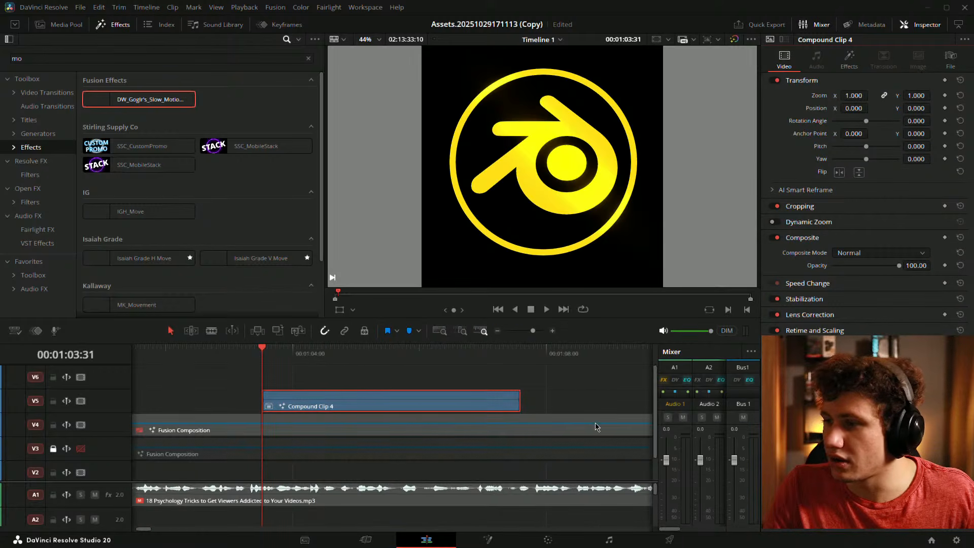
- Play Compound Clip 4 and trim its end
{"action": "left_click", "coordinate": [517, 399]}
{"action": "key", "text": "space"}
{"action": "left_click", "coordinate": [559, 396]}
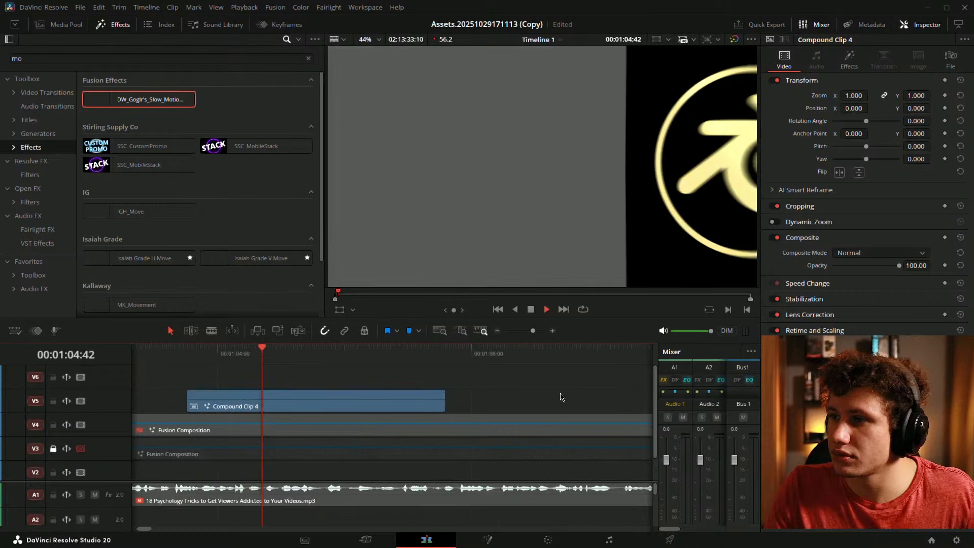
{"action": "left_click_drag", "start_coordinate": [359, 395], "coordinate": [508, 397]}
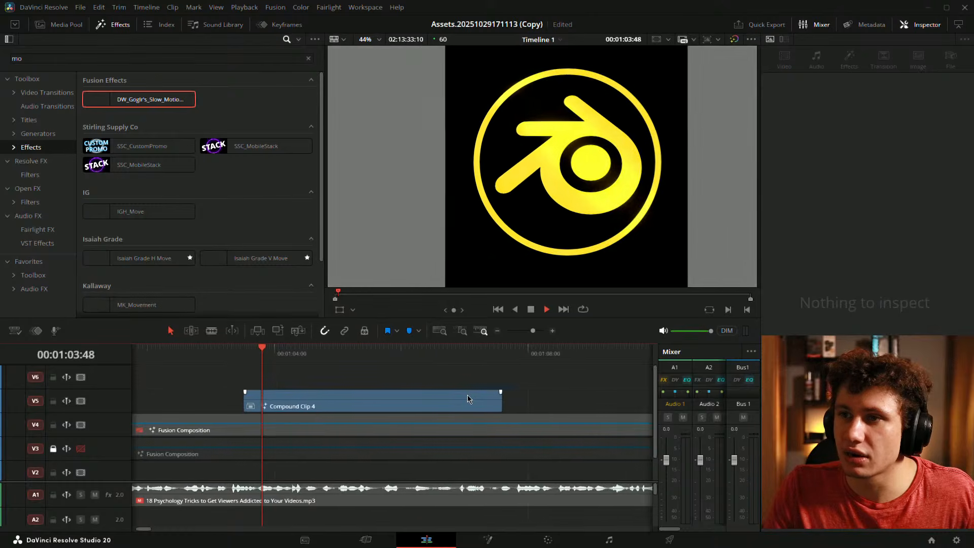
{"action": "left_click", "coordinate": [388, 404]}
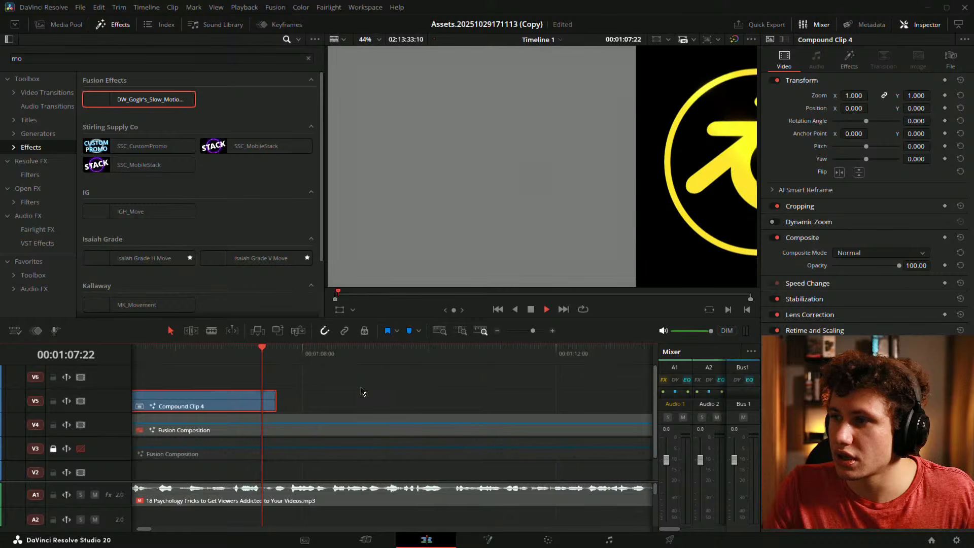
{"action": "key", "text": "space"}
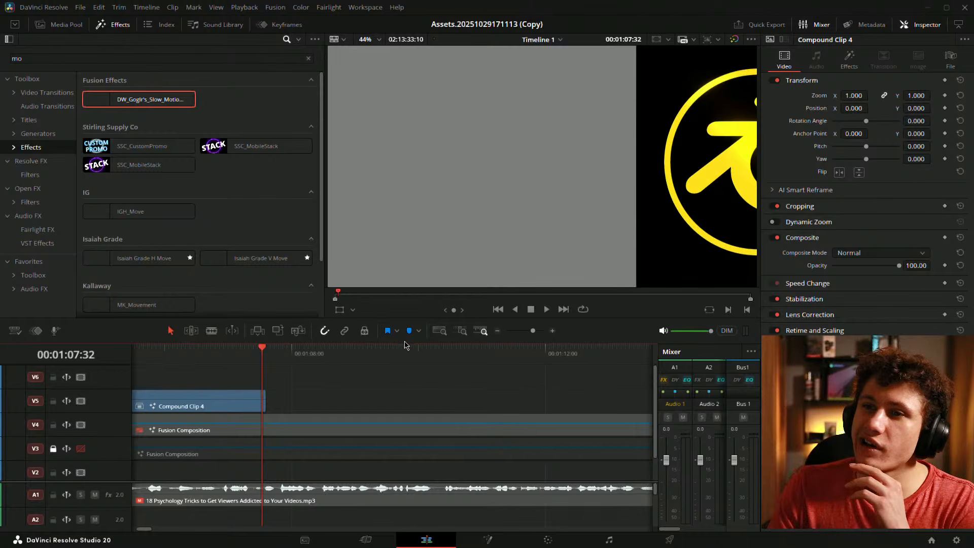
{"action": "left_click_drag", "start_coordinate": [264, 401], "coordinate": [428, 387]}
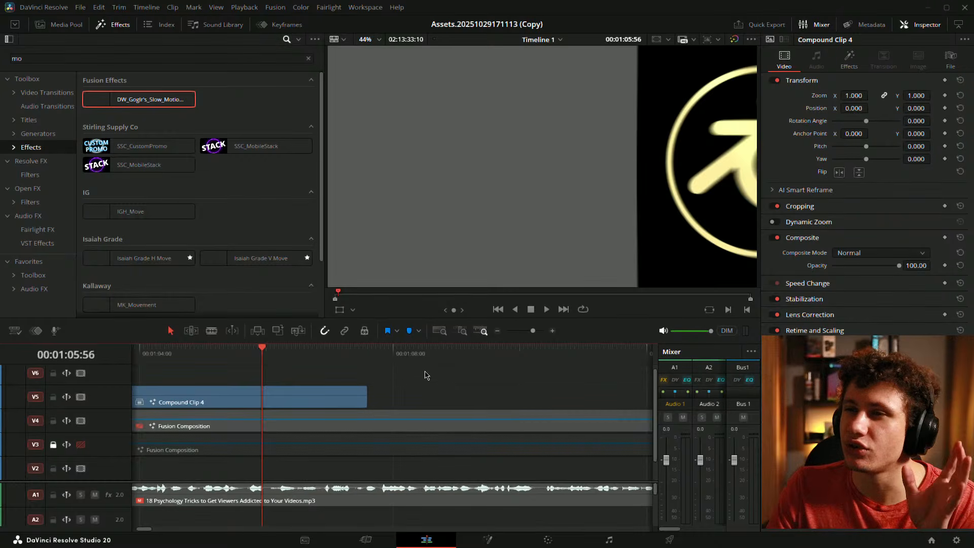
{"action": "left_click", "coordinate": [320, 405]}
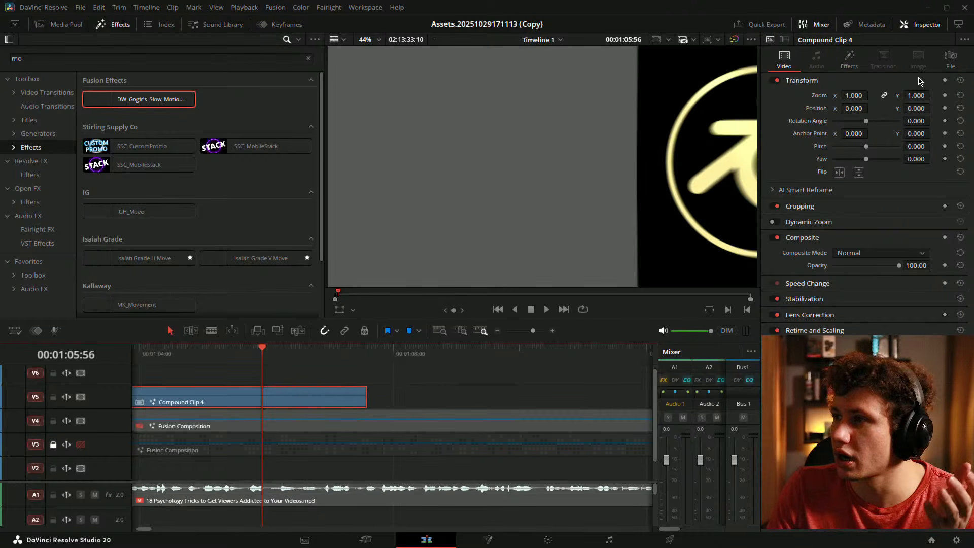
- Set the slow-motion effect to Zoom OFF and Saturation 0
{"action": "left_click", "coordinate": [849, 60]}
{"action": "left_click", "coordinate": [867, 160]}
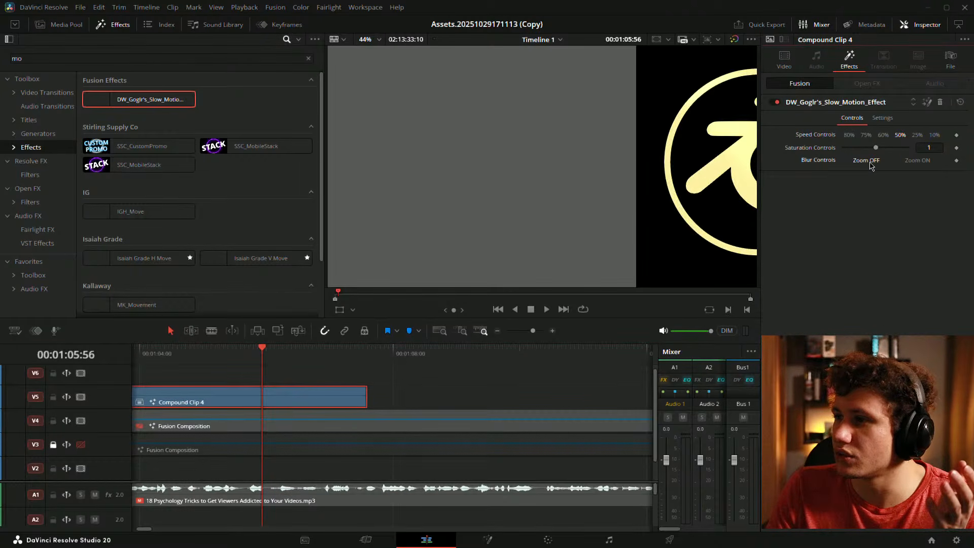
{"action": "left_click_drag", "start_coordinate": [880, 147], "coordinate": [843, 148]}
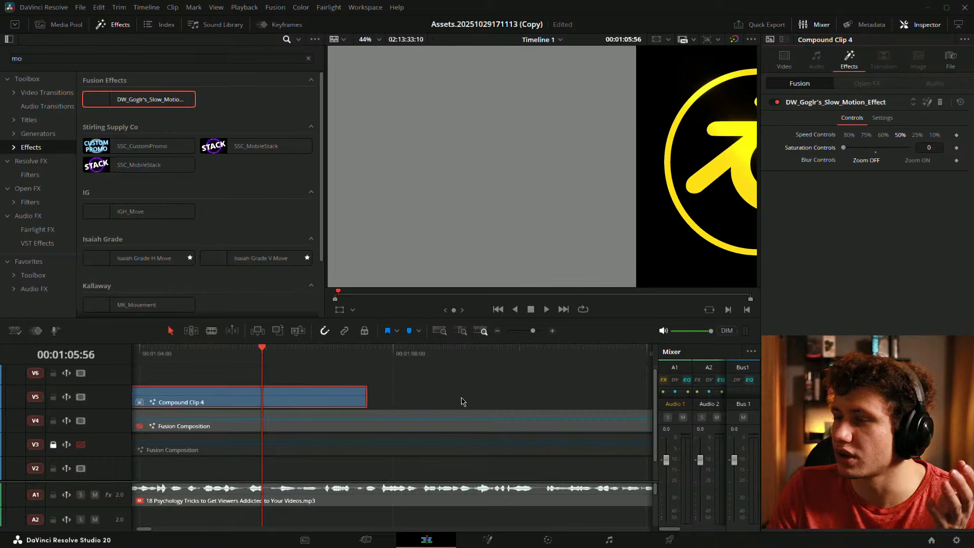
{"action": "left_click", "coordinate": [410, 391]}
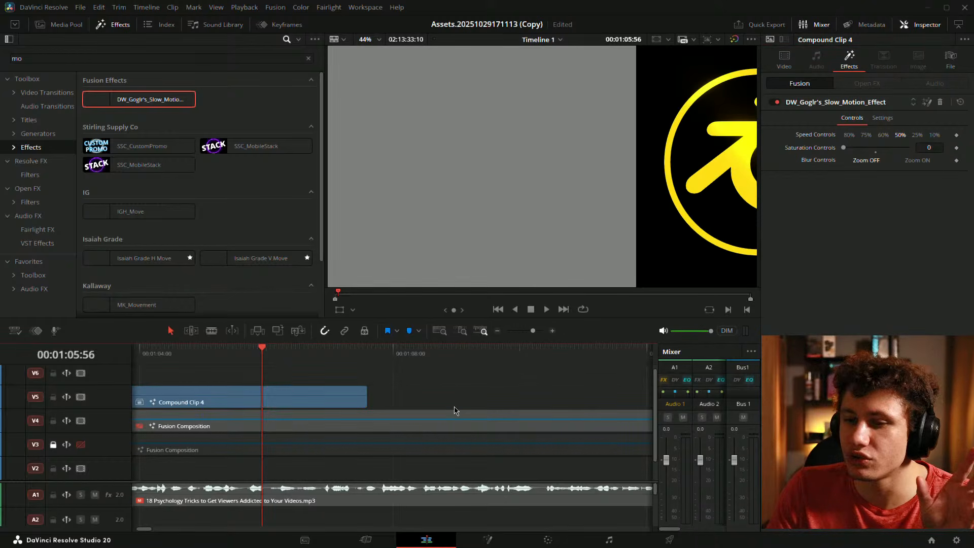
- Duplicate Compound Clip 4 onto V6, strip its effect, compare, and disable the copy
{"action": "left_click_drag", "start_coordinate": [456, 409], "coordinate": [586, 415]}
{"action": "left_click_drag", "start_coordinate": [391, 408], "coordinate": [391, 384]}
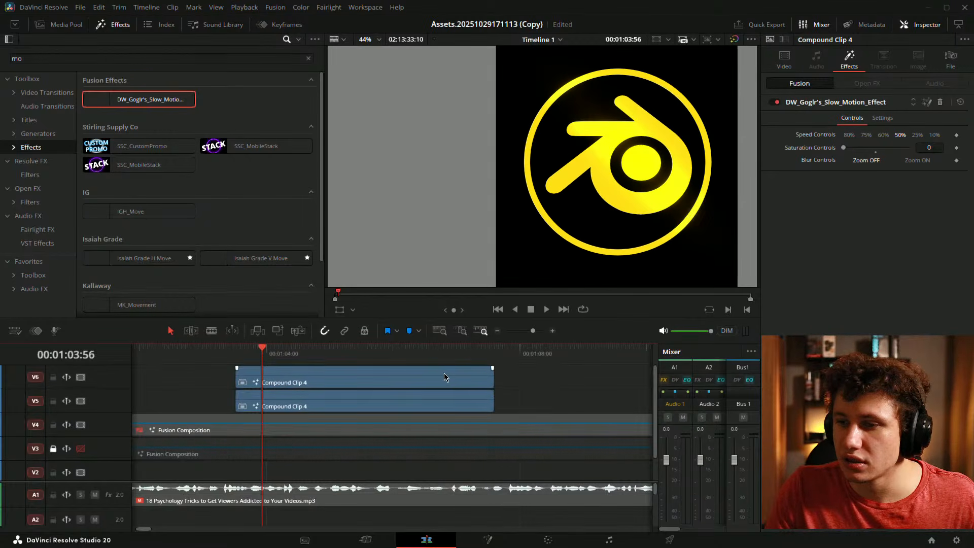
{"action": "left_click", "coordinate": [940, 102]}
{"action": "left_click_drag", "start_coordinate": [332, 392], "coordinate": [360, 395]}
{"action": "key", "text": "space"}
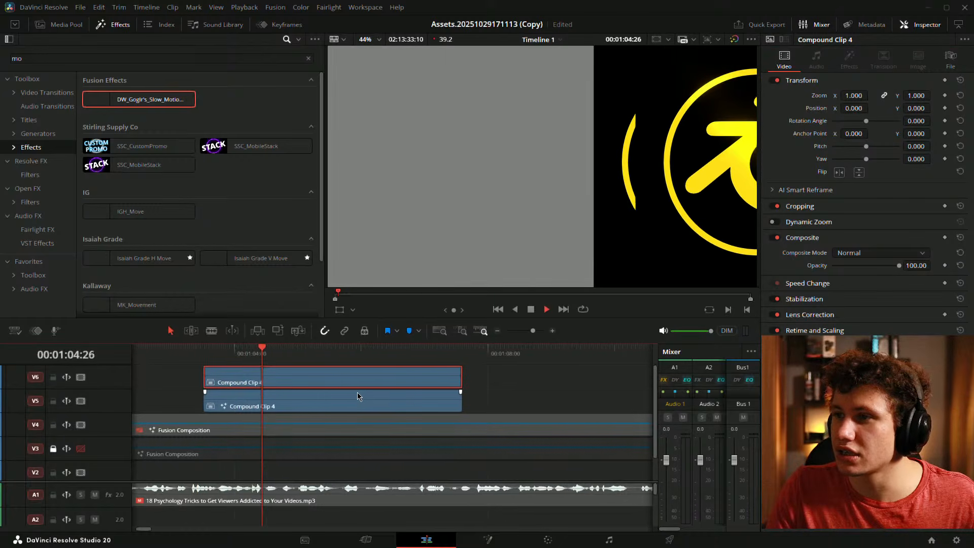
{"action": "left_click_drag", "start_coordinate": [357, 389], "coordinate": [442, 398]}
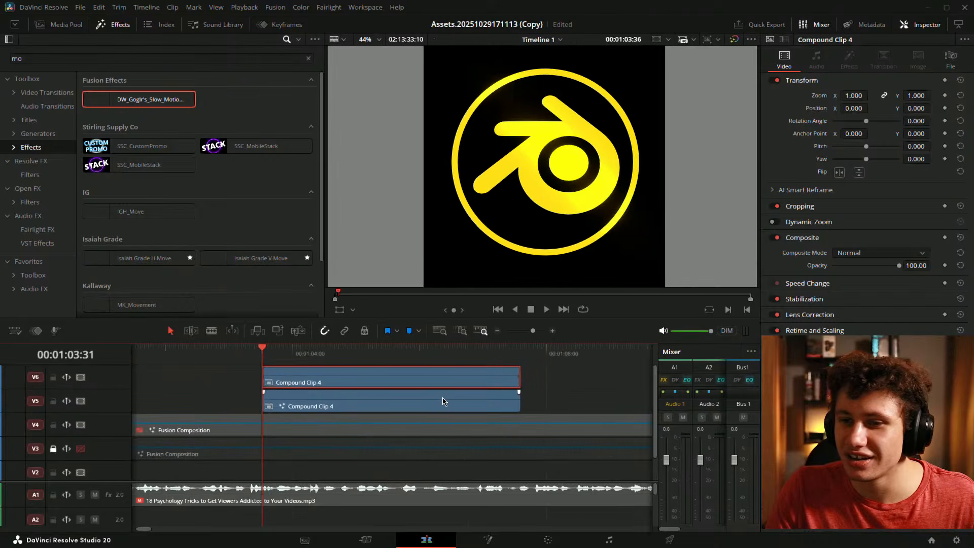
{"action": "key", "text": "space"}
{"action": "key", "text": "space"}
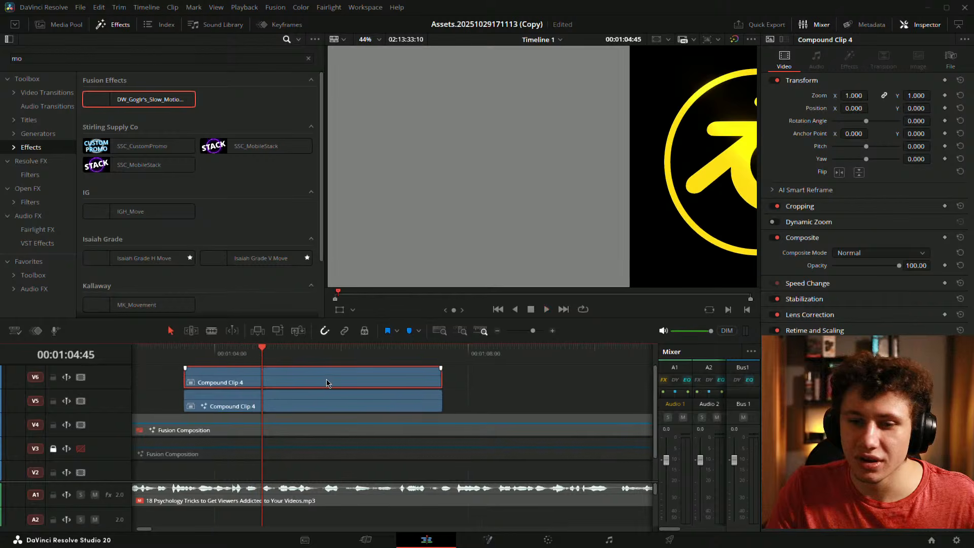
{"action": "key", "text": "d"}
- Preview the V5 clip's slow-motion Speed Controls at 80%, then at 25%
{"action": "left_click", "coordinate": [316, 393]}
{"action": "left_click", "coordinate": [848, 58]}
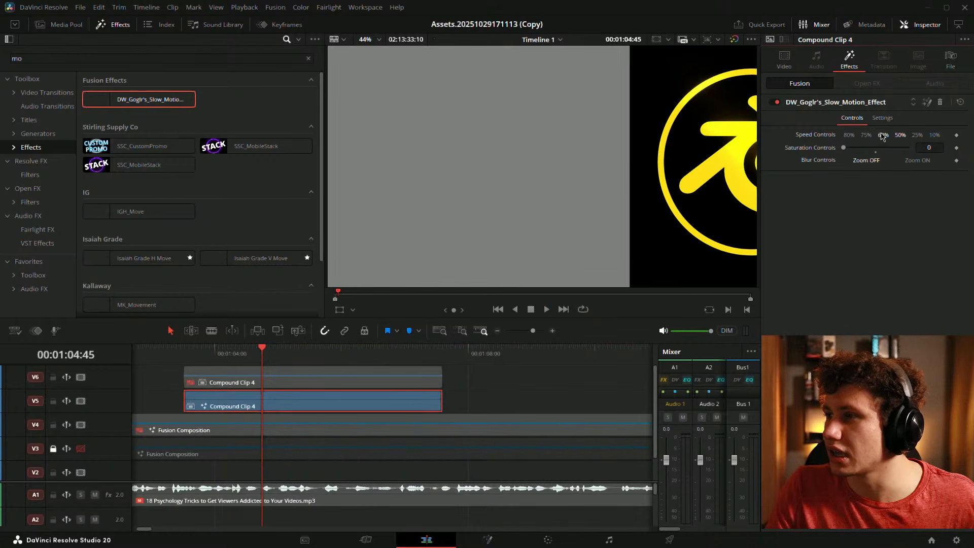
{"action": "left_click", "coordinate": [849, 135]}
{"action": "key", "text": "j"}
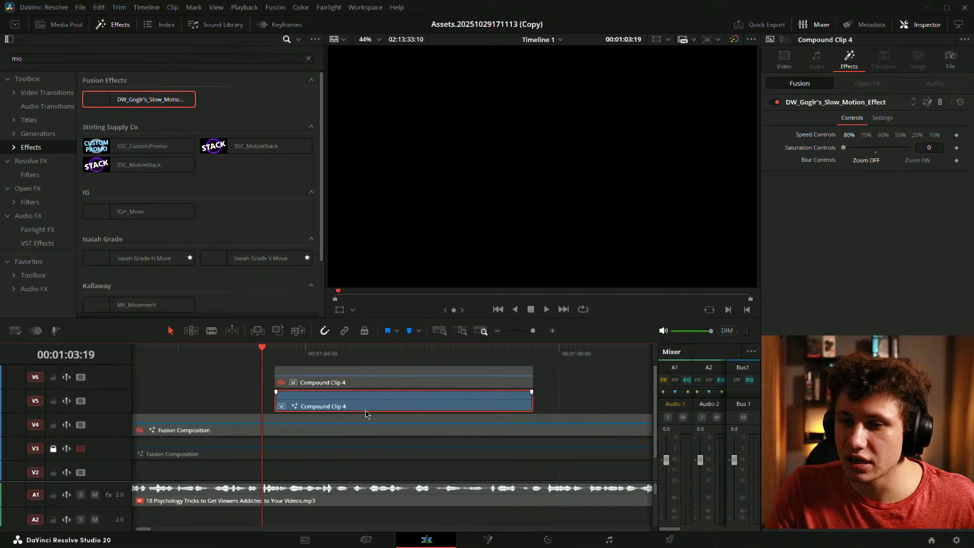
{"action": "key", "text": "space"}
{"action": "key", "text": "space"}
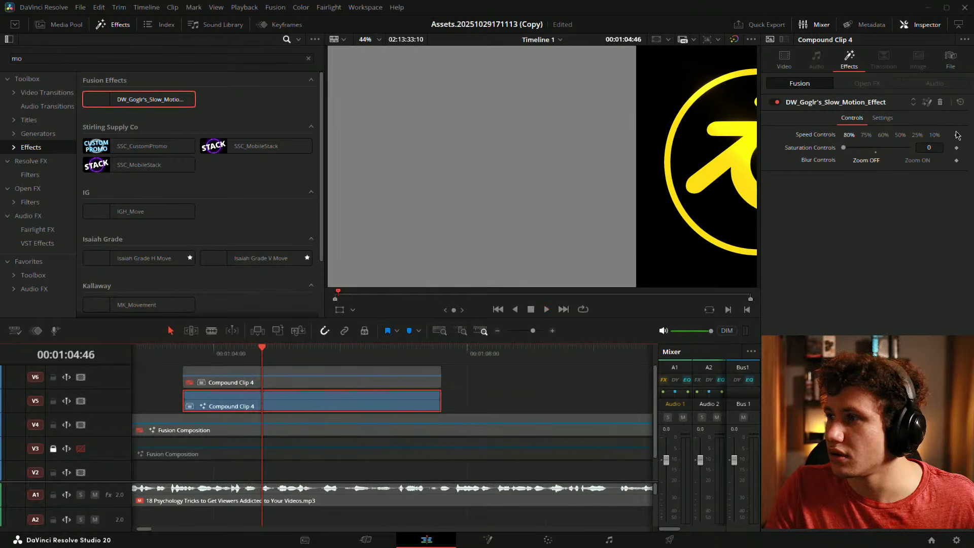
{"action": "left_click", "coordinate": [917, 135]}
{"action": "key", "text": "j"}
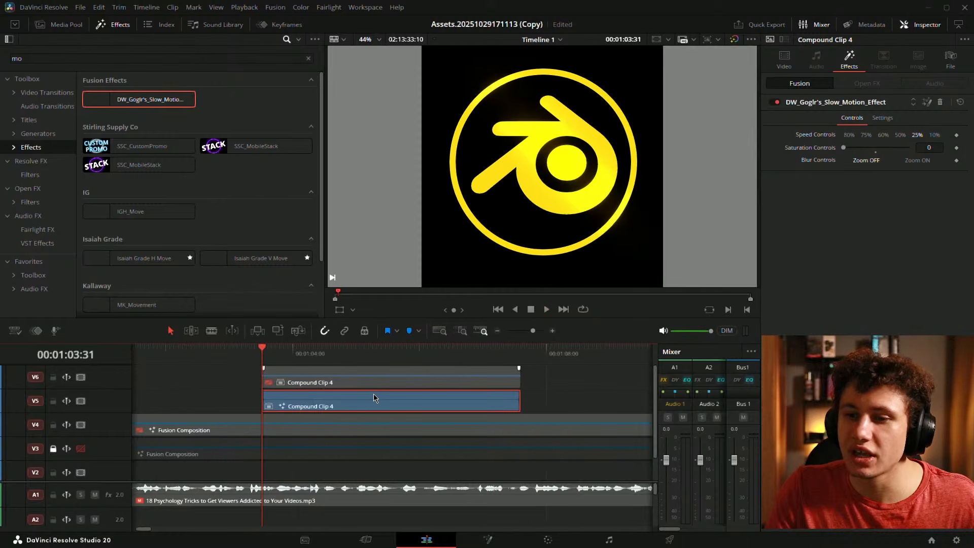
{"action": "key", "text": "l"}
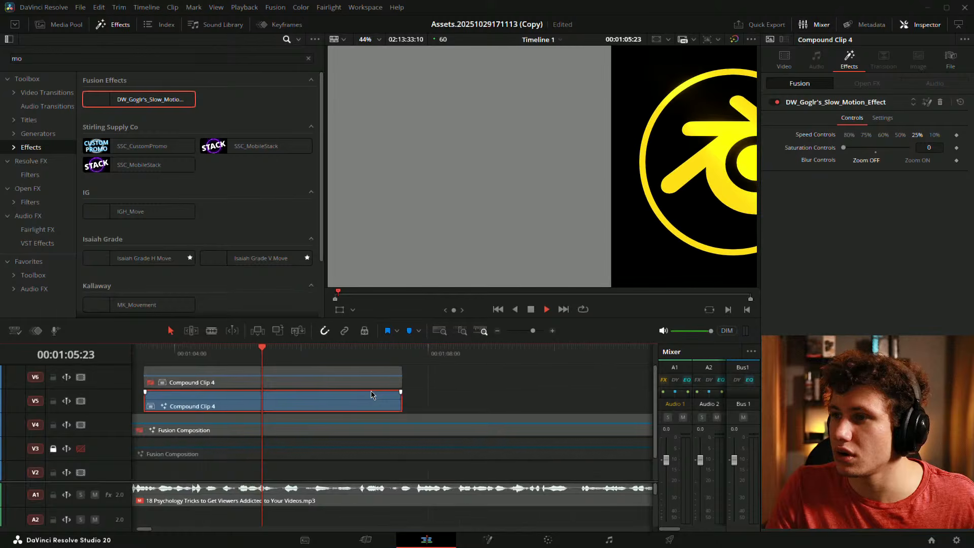
{"action": "key", "text": "space"}
{"action": "left_click_drag", "start_coordinate": [254, 410], "coordinate": [363, 408]}
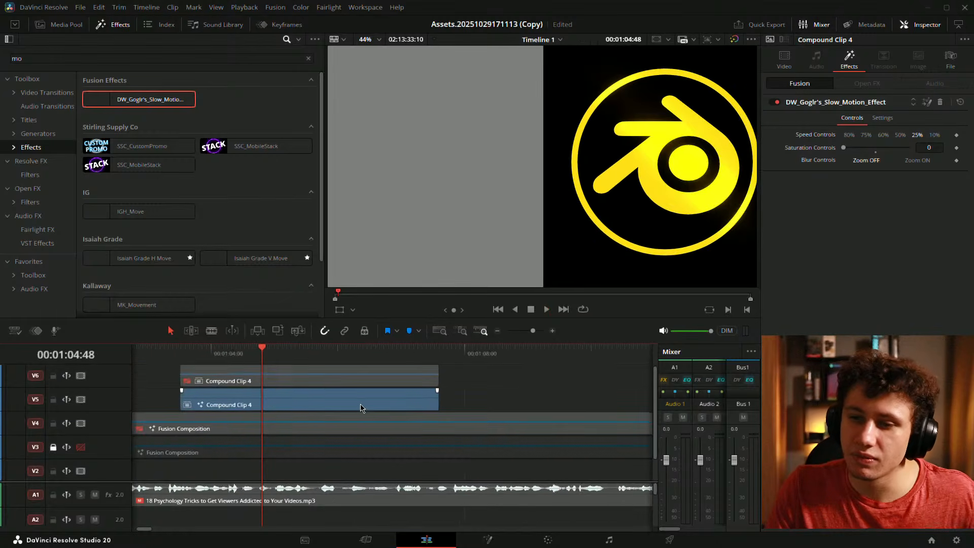
- Remove the slow-motion effect from the V5 clip and disable it
{"action": "left_click", "coordinate": [940, 102]}
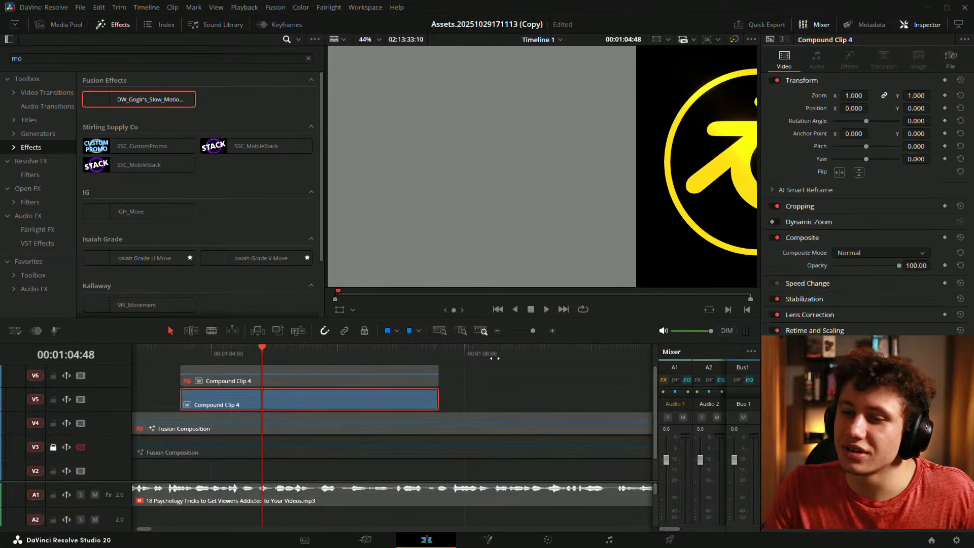
{"action": "left_click", "coordinate": [372, 406]}
{"action": "key", "text": "d"}
{"action": "left_click", "coordinate": [457, 407]}
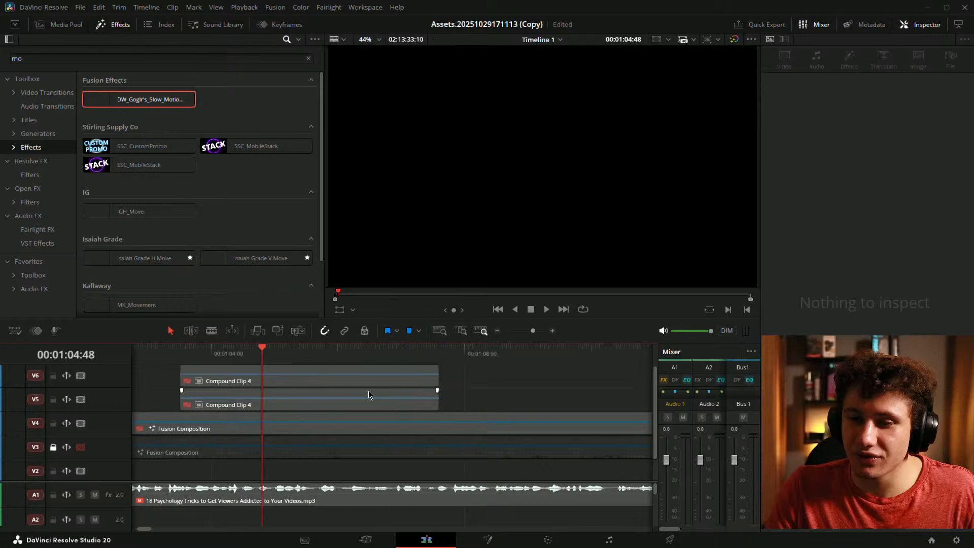
- Re-enable the V4 Fusion Composition and browse its node graph on the Fusion page
{"action": "left_click", "coordinate": [169, 428]}
{"action": "key", "text": "d"}
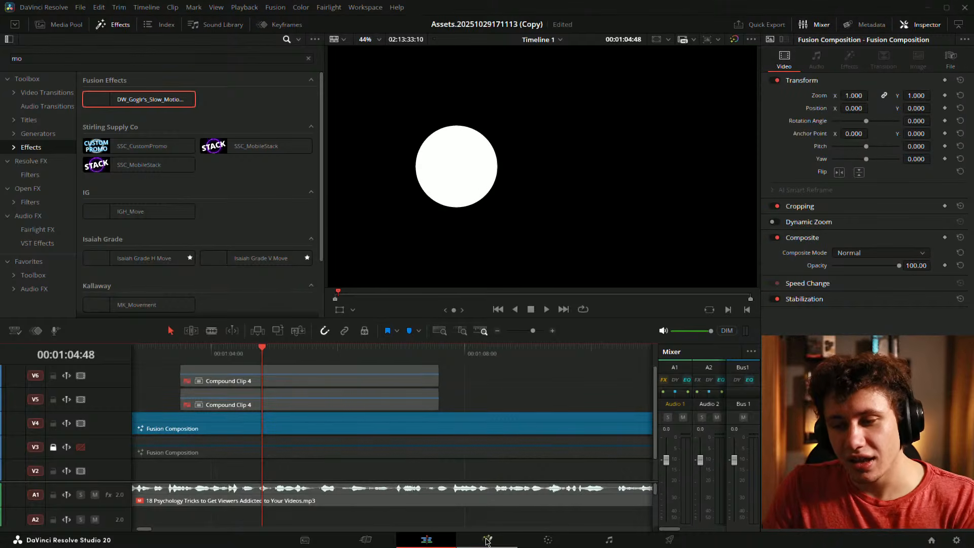
{"action": "left_click", "coordinate": [486, 541]}
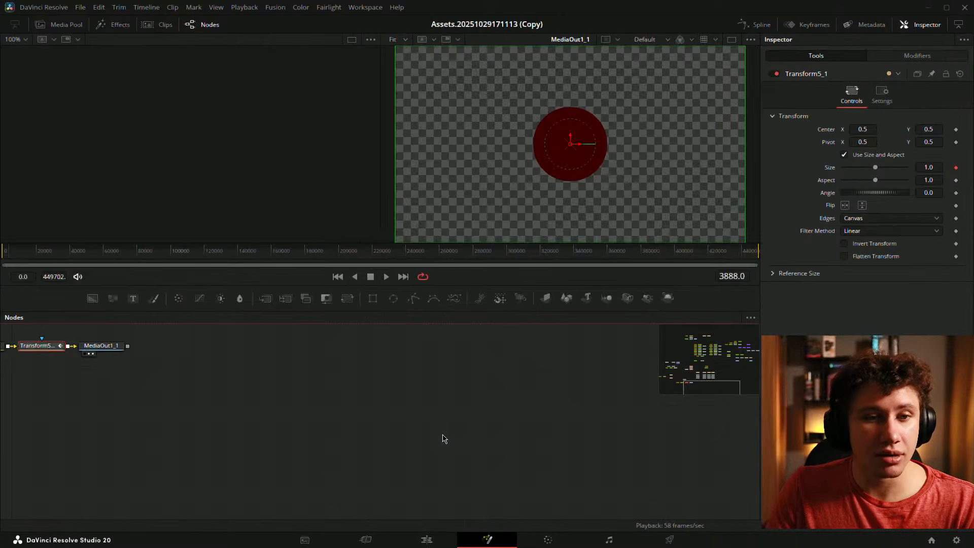
{"action": "left_click_drag", "start_coordinate": [316, 430], "coordinate": [557, 453]}
{"action": "left_click_drag", "start_coordinate": [455, 377], "coordinate": [561, 457]}
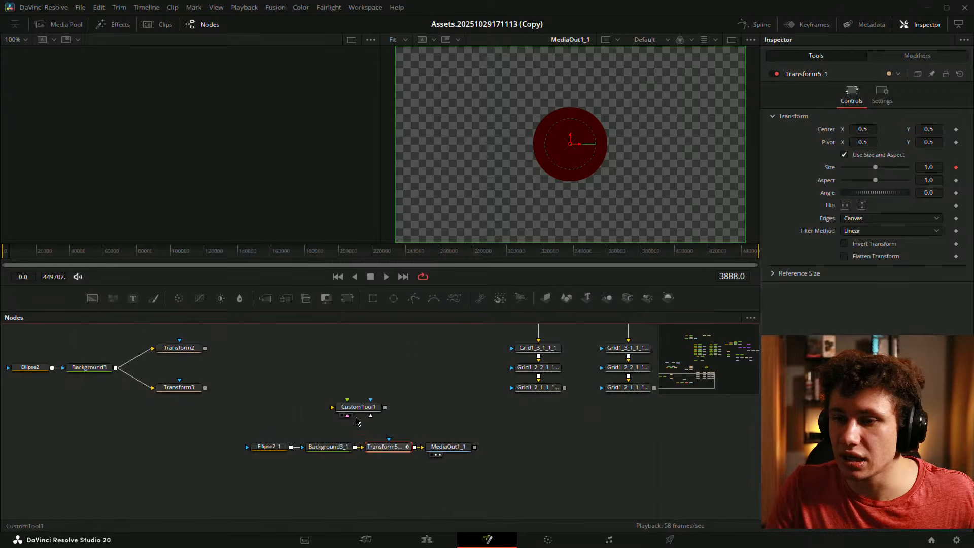
{"action": "scroll", "coordinate": [369, 454], "scroll_direction": "down", "scroll_amount": 3}
{"action": "scroll", "coordinate": [369, 454], "scroll_direction": "up", "scroll_amount": 5}
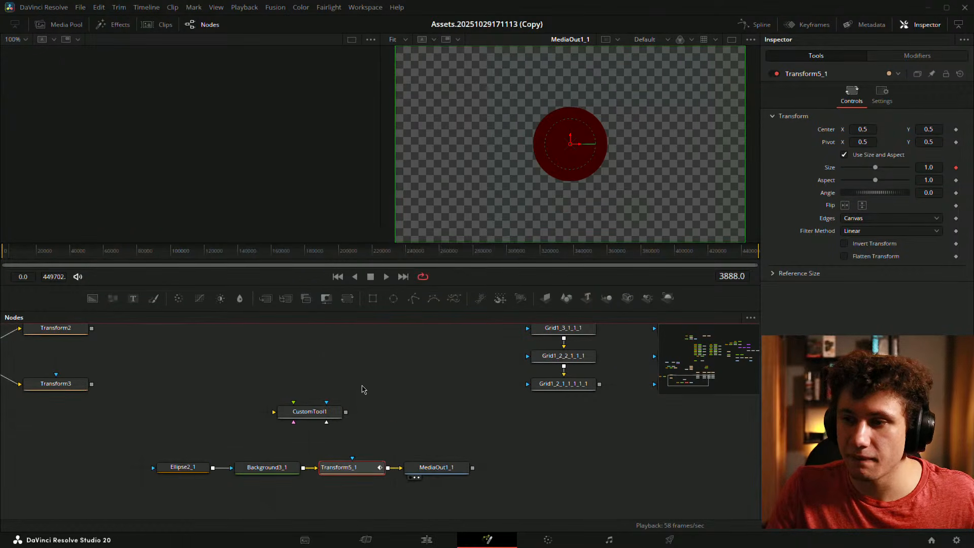
{"action": "scroll", "coordinate": [383, 371], "scroll_direction": "down", "scroll_amount": 5}
{"action": "left_click_drag", "start_coordinate": [365, 387], "coordinate": [366, 500]}
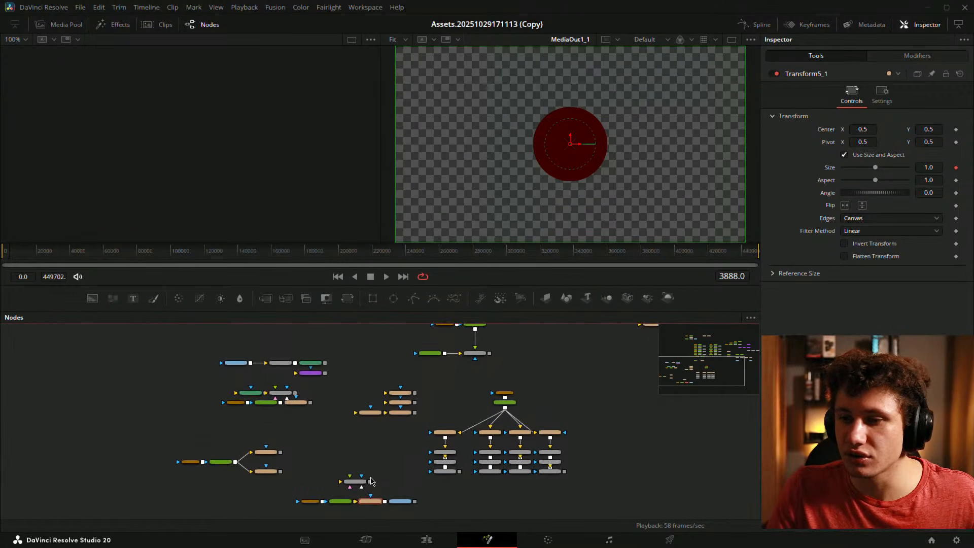
{"action": "scroll", "coordinate": [393, 464], "scroll_direction": "up", "scroll_amount": 2}
{"action": "left_click_drag", "start_coordinate": [393, 465], "coordinate": [381, 411]}
- Disable the V4 Fusion Composition, enable track V3, and open it in Fusion
{"action": "left_click", "coordinate": [428, 540]}
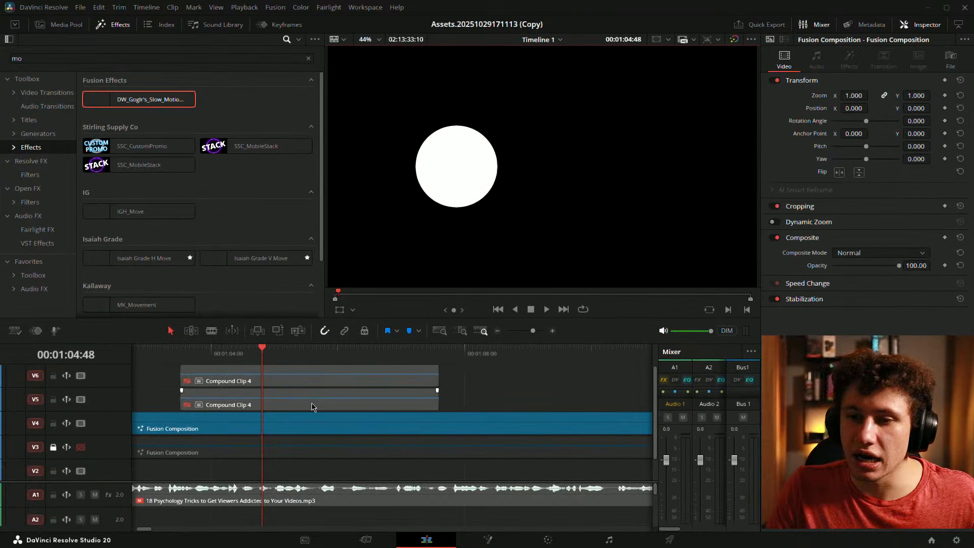
{"action": "left_click", "coordinate": [294, 421]}
{"action": "key", "text": "d"}
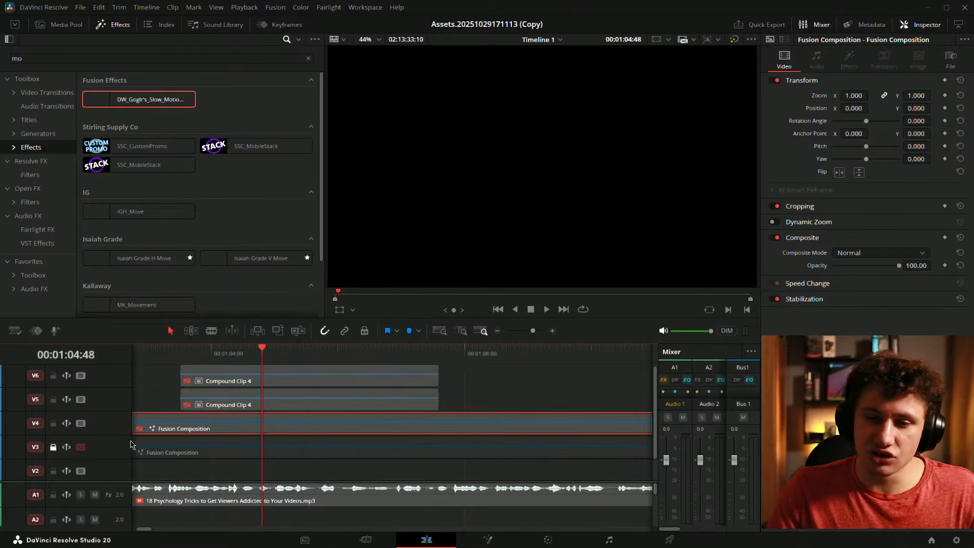
{"action": "left_click", "coordinate": [81, 447]}
{"action": "left_click", "coordinate": [487, 539]}
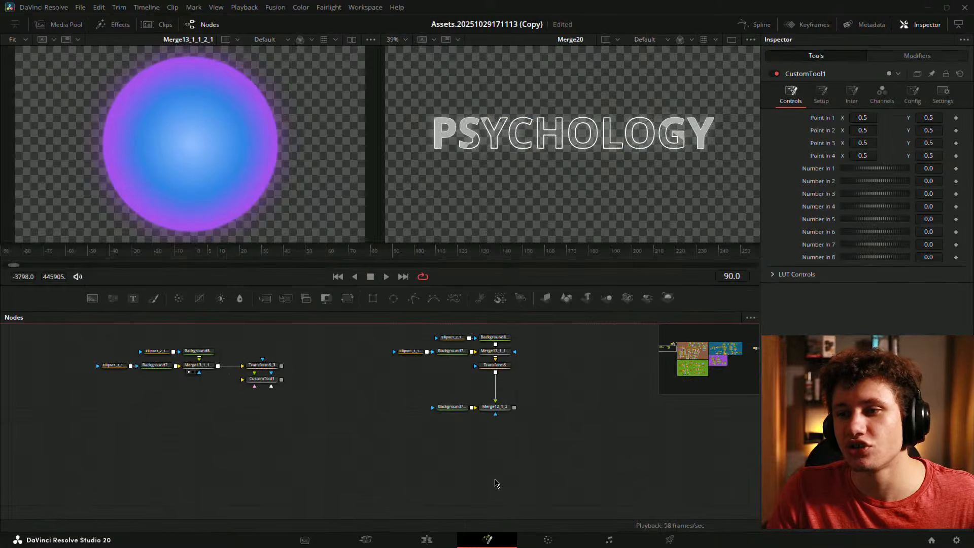
- Bring the orb nodes into view and load Transform6_3 into the left viewer
{"action": "left_click_drag", "start_coordinate": [281, 429], "coordinate": [427, 507]}
{"action": "left_click_drag", "start_coordinate": [422, 431], "coordinate": [400, 401]}
{"action": "scroll", "coordinate": [399, 401], "scroll_direction": "up", "scroll_amount": 4}
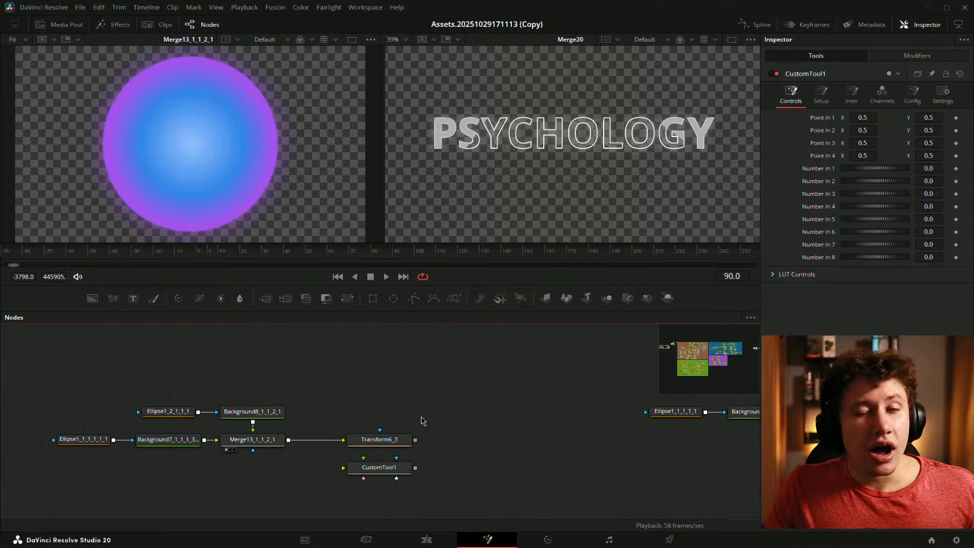
{"action": "left_click_drag", "start_coordinate": [481, 404], "coordinate": [514, 402]}
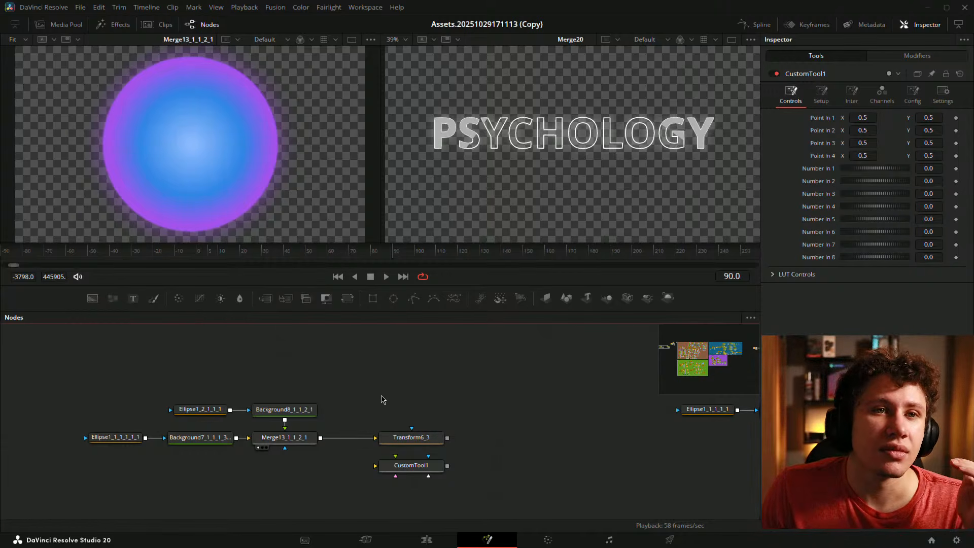
{"action": "left_click_drag", "start_coordinate": [420, 431], "coordinate": [203, 167]}
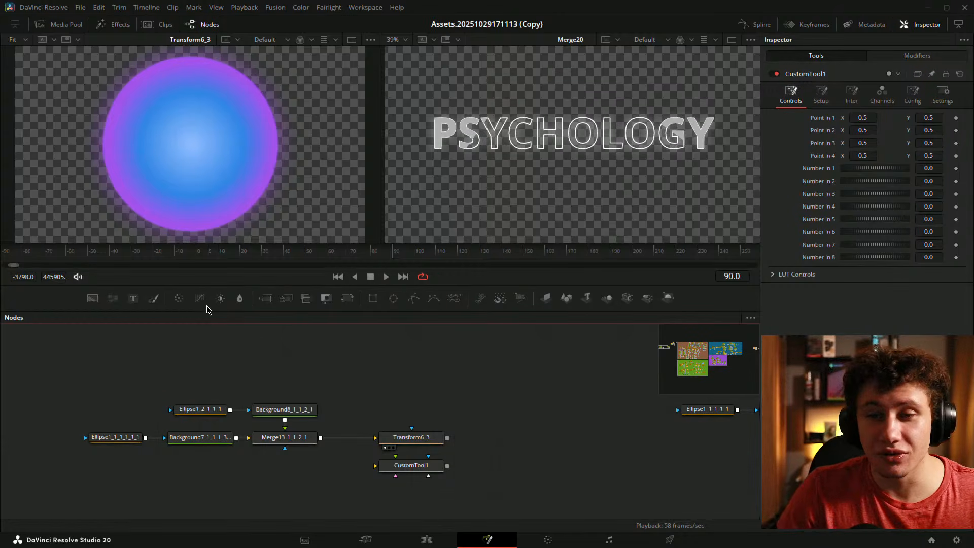
- Scrub and play the PSYCHOLOGY animation from frame 0, stopping at frame 22
{"action": "left_click_drag", "start_coordinate": [366, 256], "coordinate": [205, 255]}
{"action": "key", "text": "space"}
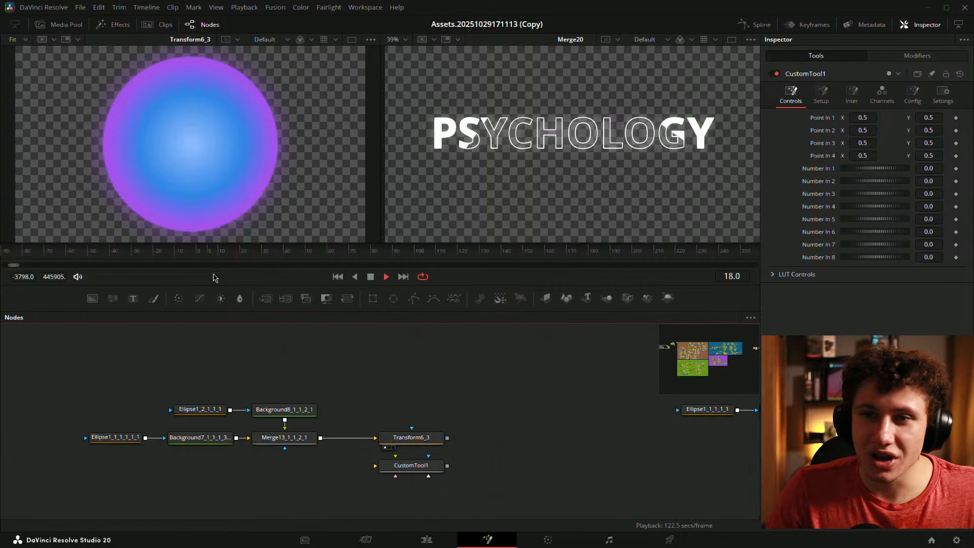
{"action": "key", "text": "space"}
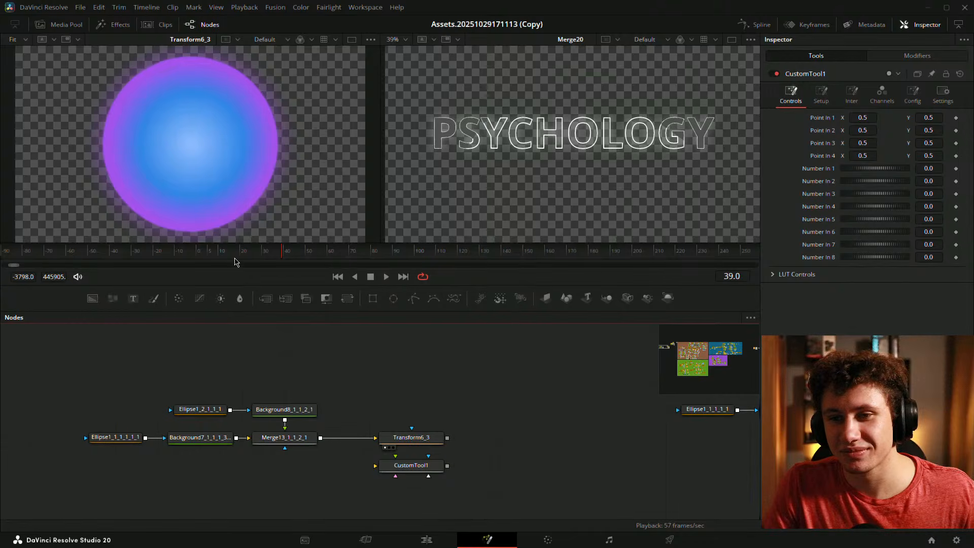
{"action": "left_click_drag", "start_coordinate": [221, 256], "coordinate": [197, 255]}
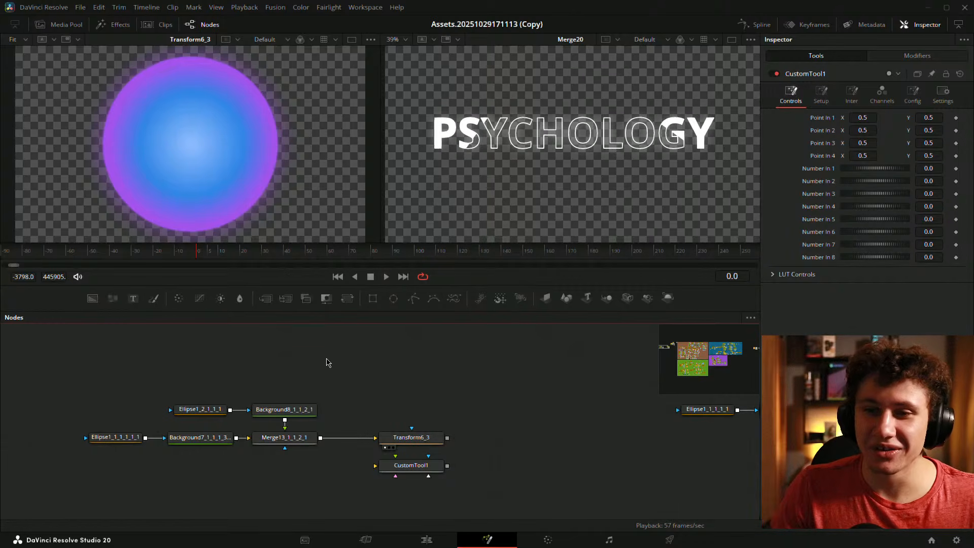
{"action": "key", "text": "space"}
{"action": "key", "text": "space"}
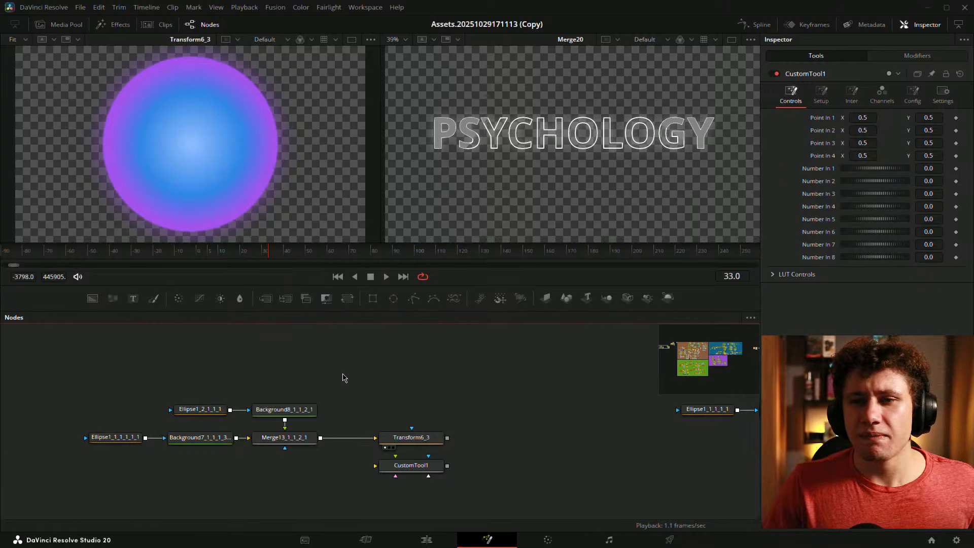
{"action": "left_click_drag", "start_coordinate": [221, 256], "coordinate": [248, 254]}
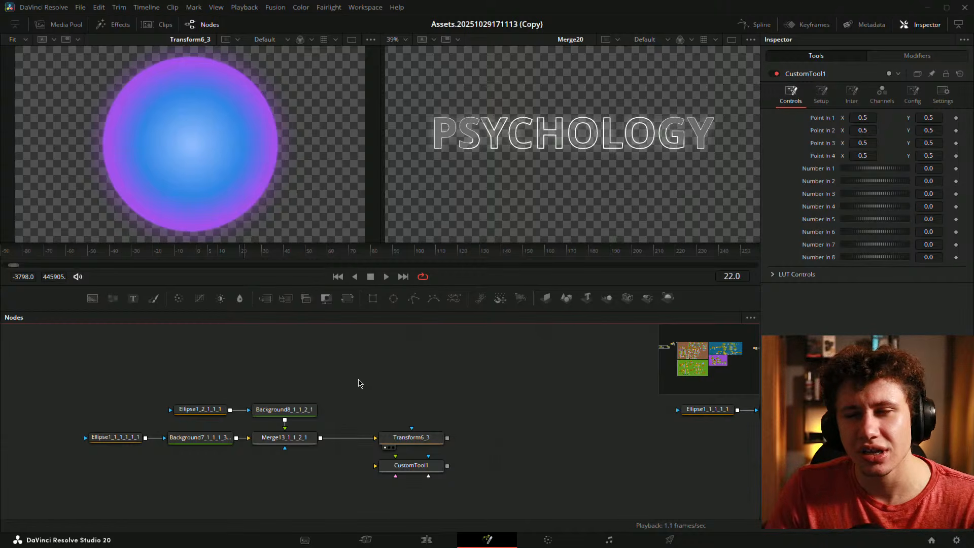
- Shift Transform6_3 and CustomTool1 slightly left, save, and return to the Edit page
{"action": "left_click_drag", "start_coordinate": [265, 376], "coordinate": [302, 355]}
{"action": "left_click_drag", "start_coordinate": [130, 376], "coordinate": [347, 434]}
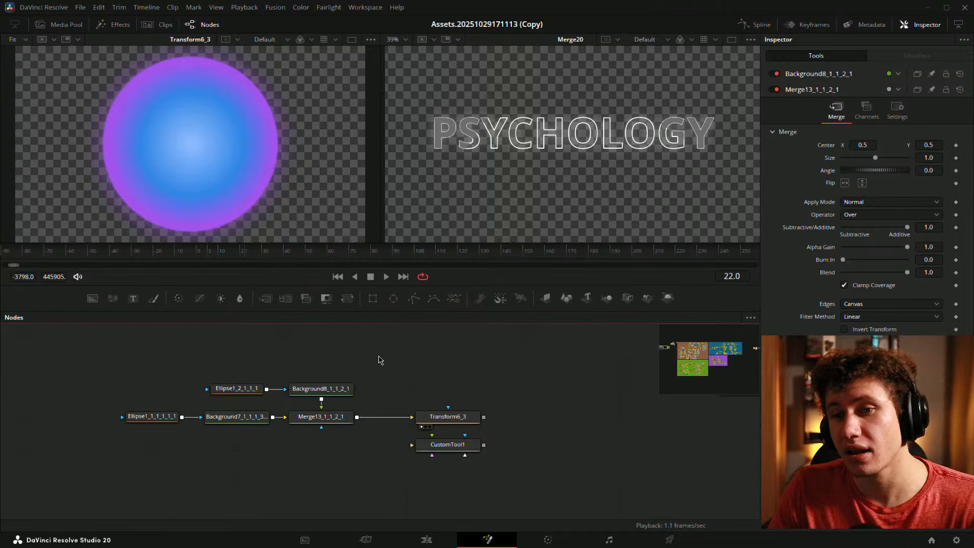
{"action": "left_click_drag", "start_coordinate": [191, 260], "coordinate": [210, 264]}
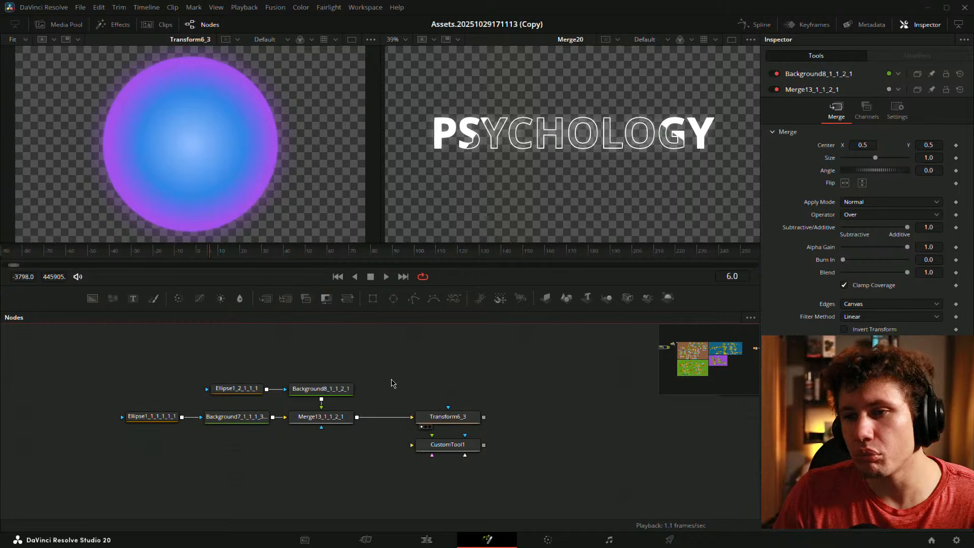
{"action": "left_click_drag", "start_coordinate": [391, 383], "coordinate": [517, 475]}
{"action": "left_click_drag", "start_coordinate": [459, 428], "coordinate": [417, 428]}
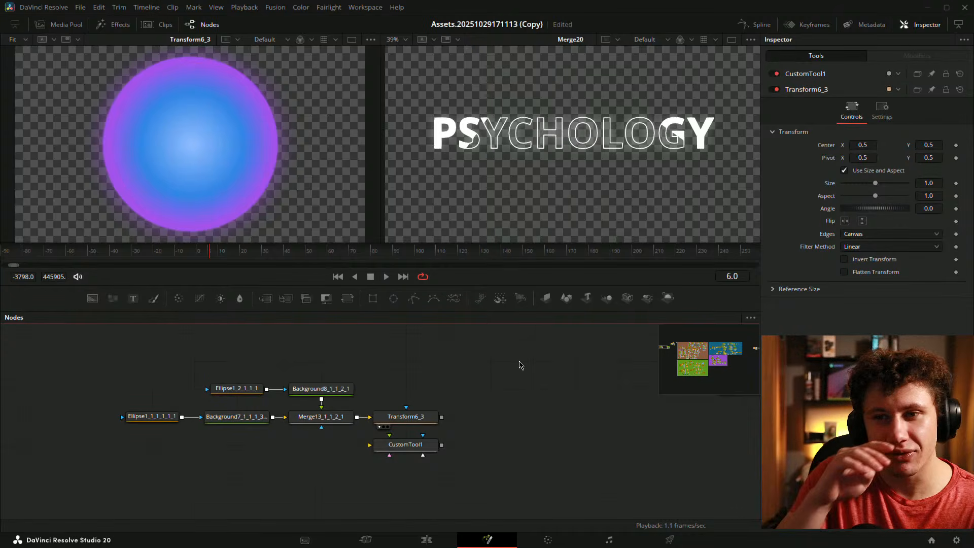
{"action": "key", "text": "ctrl+s"}
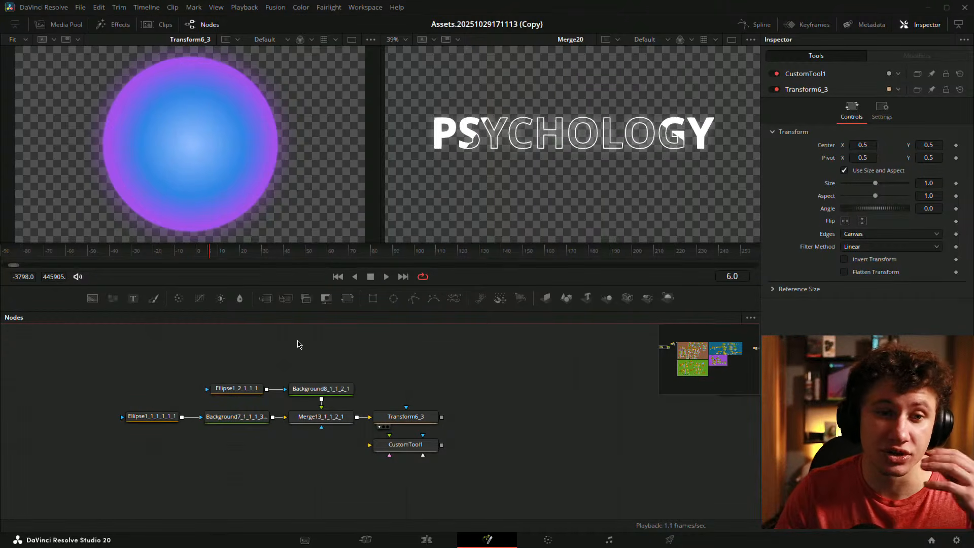
{"action": "left_click_drag", "start_coordinate": [354, 346], "coordinate": [372, 352]}
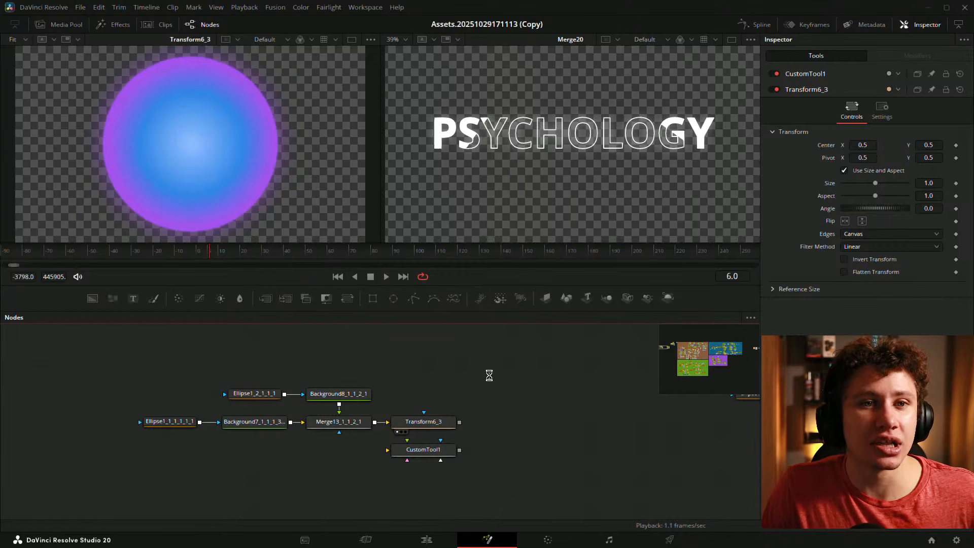
{"action": "left_click", "coordinate": [426, 538]}
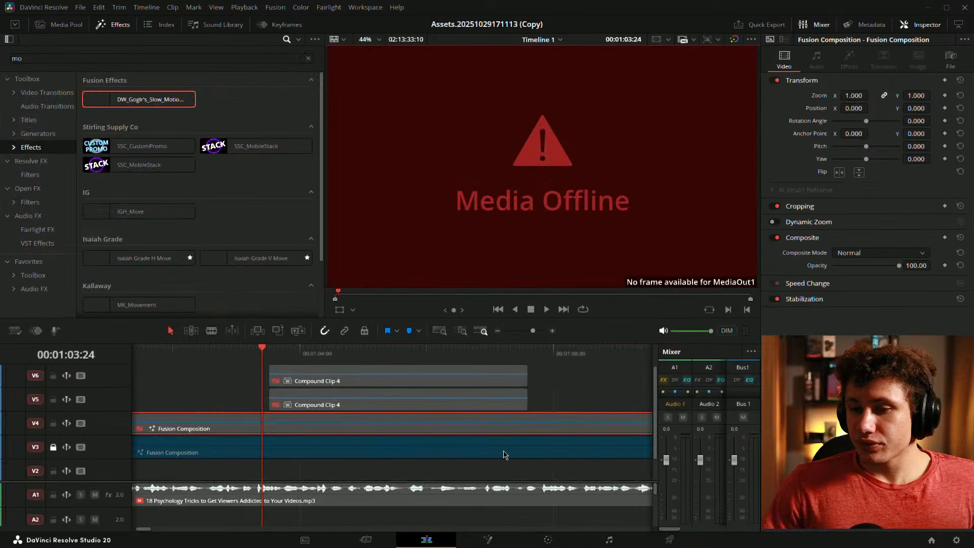
- Enable V6 Compound Clip 4 and play and scrub the timeline to preview it
{"action": "left_click", "coordinate": [376, 387]}
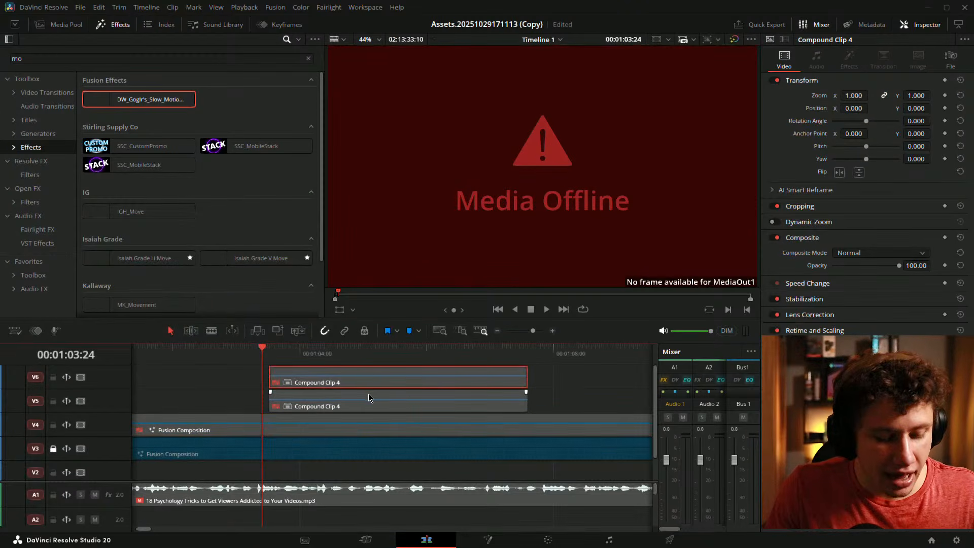
{"action": "key", "text": "d"}
{"action": "key", "text": "space"}
{"action": "left_click_drag", "start_coordinate": [313, 401], "coordinate": [242, 400]}
{"action": "left_click_drag", "start_coordinate": [342, 401], "coordinate": [292, 383]}
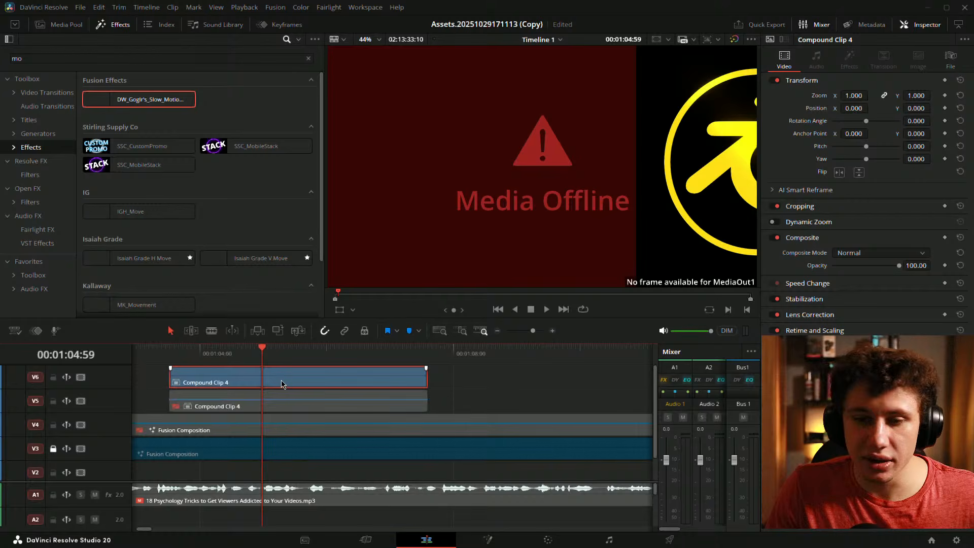
{"action": "key", "text": "d"}
{"action": "key", "text": "d"}
{"action": "left_click_drag", "start_coordinate": [310, 392], "coordinate": [336, 437]}
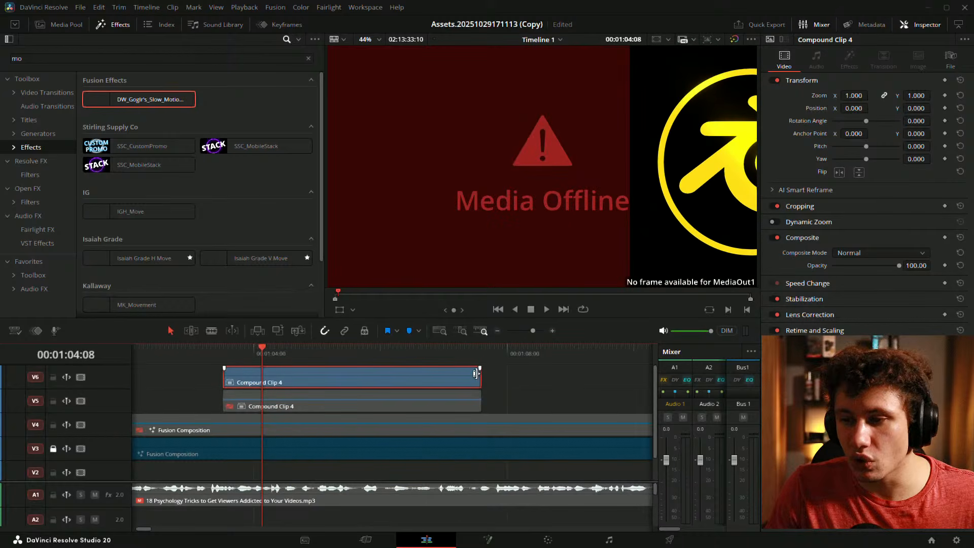
- Trim the end of the V6 compound clip, disable it again and return to the Fusion page
{"action": "left_click_drag", "start_coordinate": [479, 376], "coordinate": [595, 394]}
{"action": "left_click", "coordinate": [412, 377]}
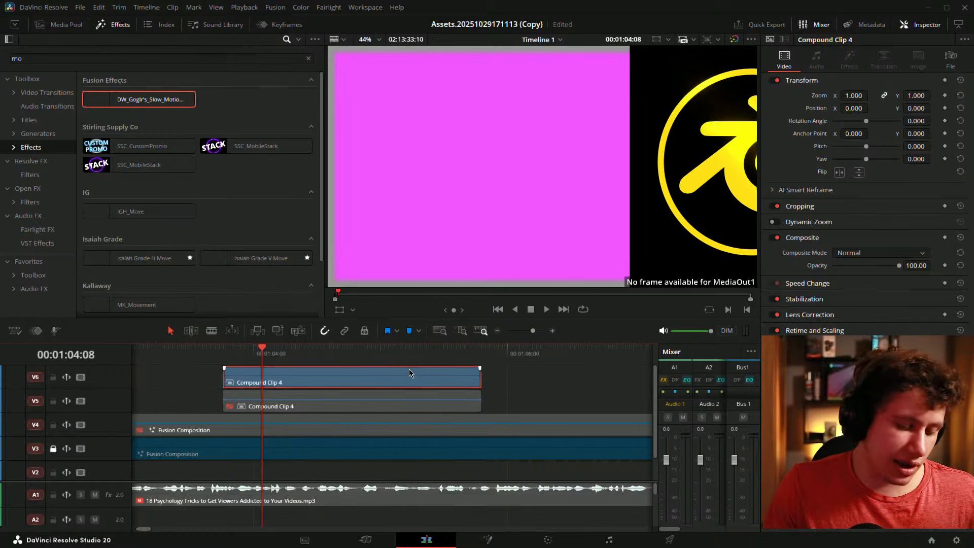
{"action": "key", "text": "d"}
{"action": "left_click", "coordinate": [522, 385]}
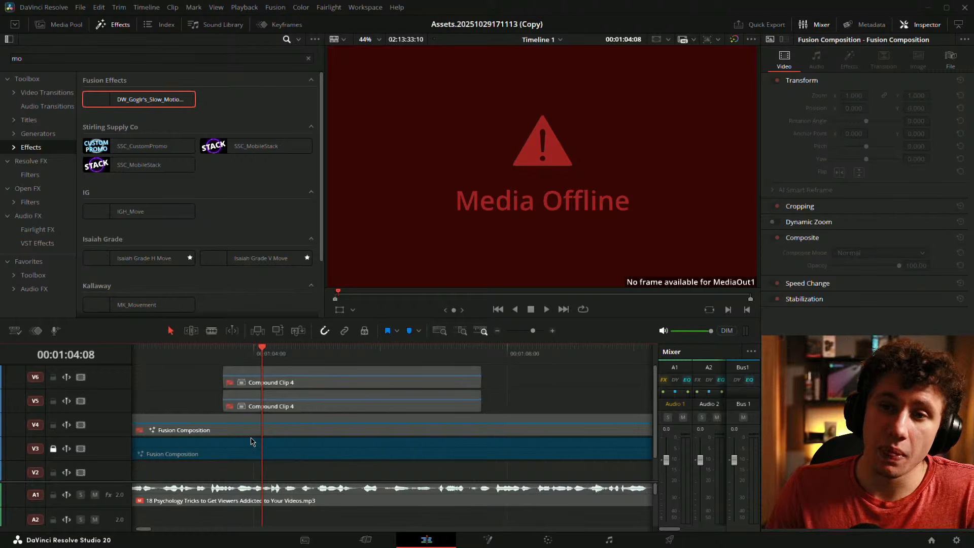
{"action": "left_click", "coordinate": [478, 545]}
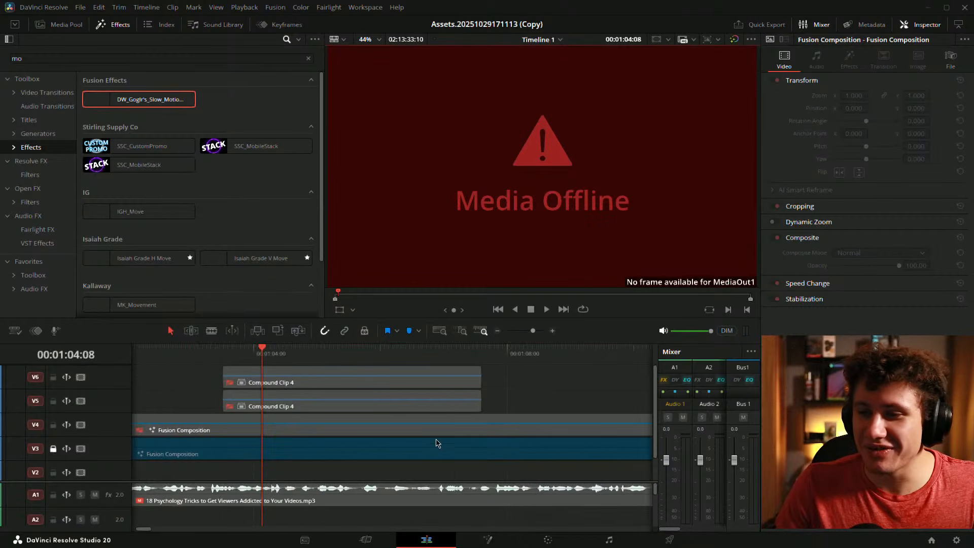
{"action": "left_click", "coordinate": [426, 538]}
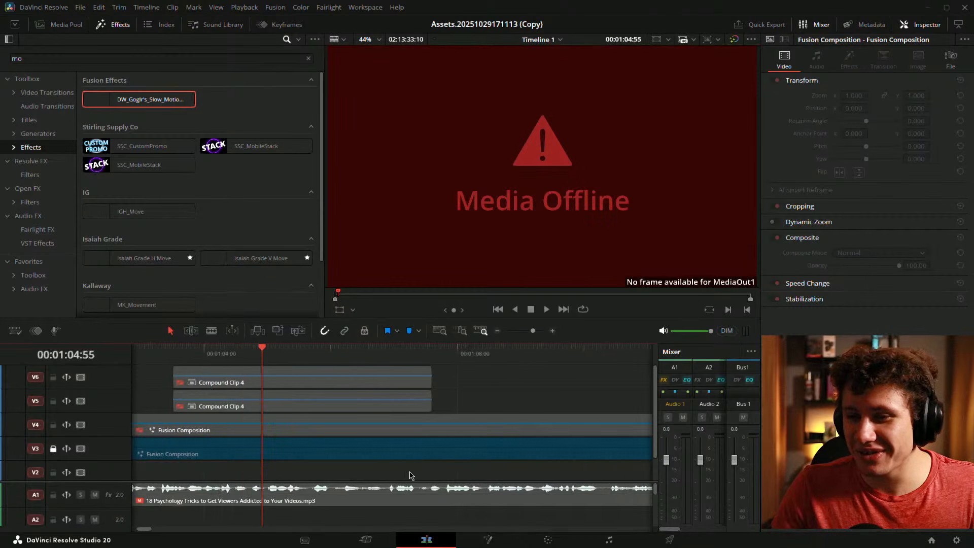
{"action": "left_click", "coordinate": [487, 539]}
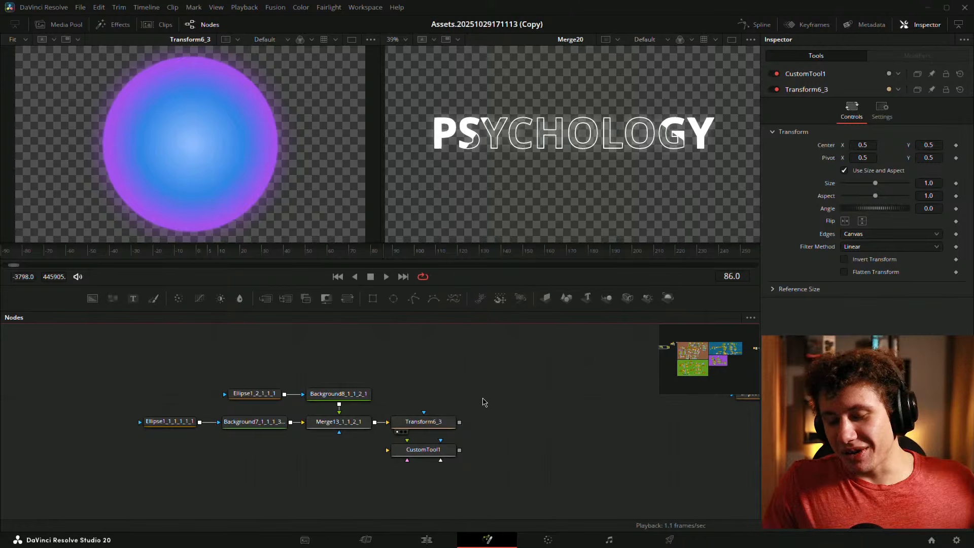
{"action": "left_click_drag", "start_coordinate": [519, 399], "coordinate": [553, 404]}
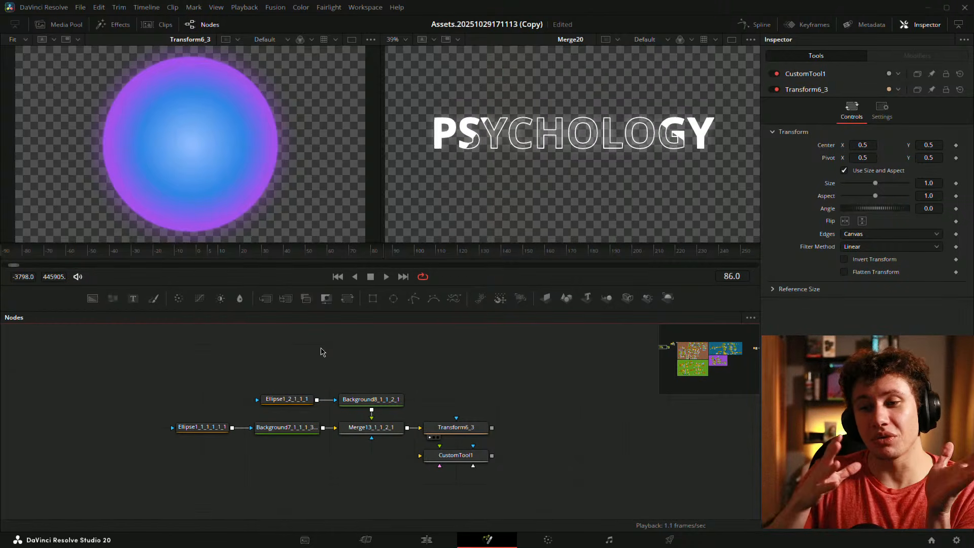
- On the Edit page, split Compound Clip 4 on V6 with Ctrl+B, then undo the split
{"action": "key", "text": "shift+4"}
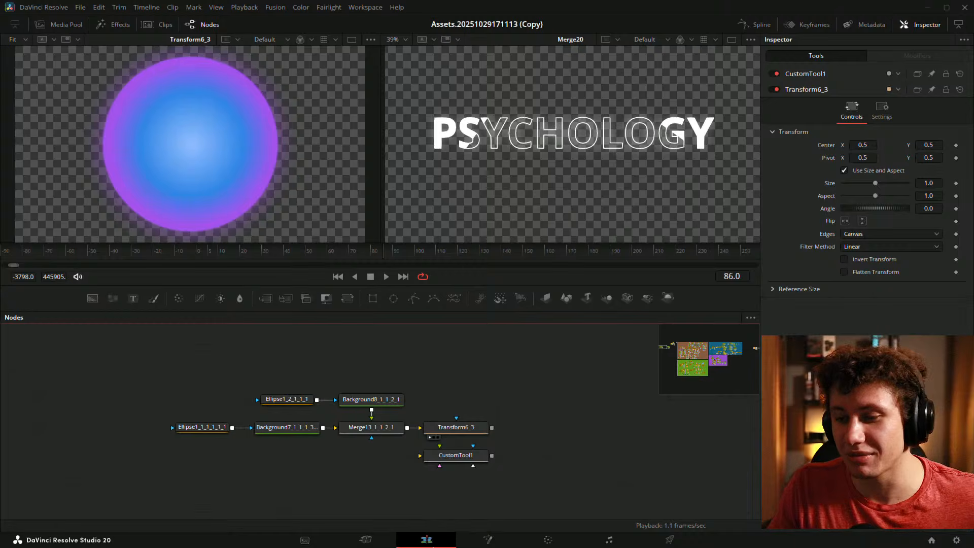
{"action": "left_click_drag", "start_coordinate": [274, 427], "coordinate": [292, 446]}
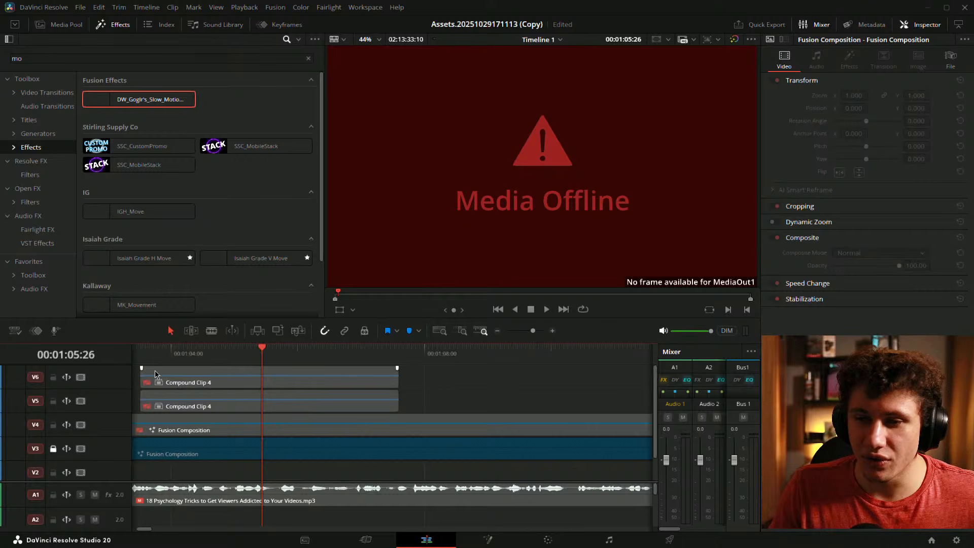
{"action": "left_click", "coordinate": [215, 380]}
{"action": "key", "text": "ctrl+b"}
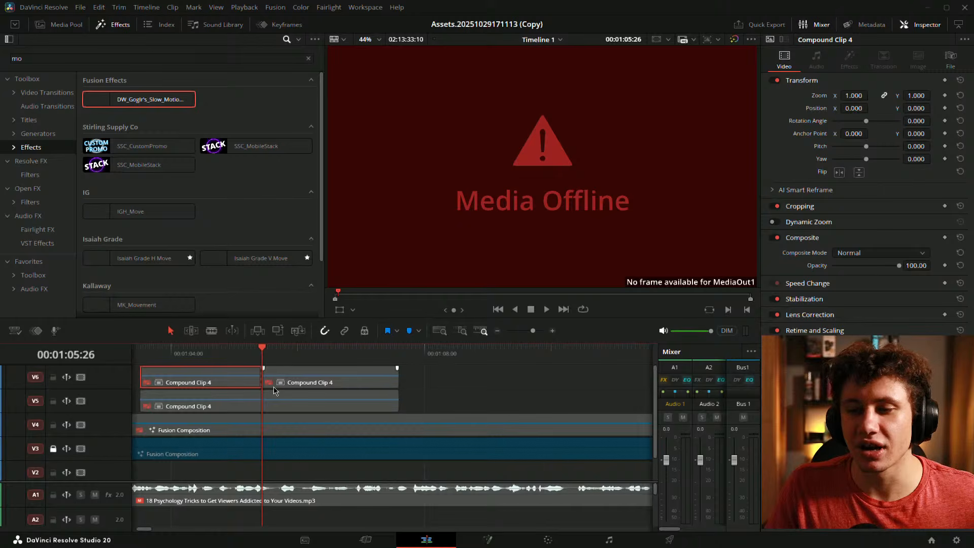
{"action": "key", "text": "ctrl+z"}
{"action": "left_click", "coordinate": [555, 370]}
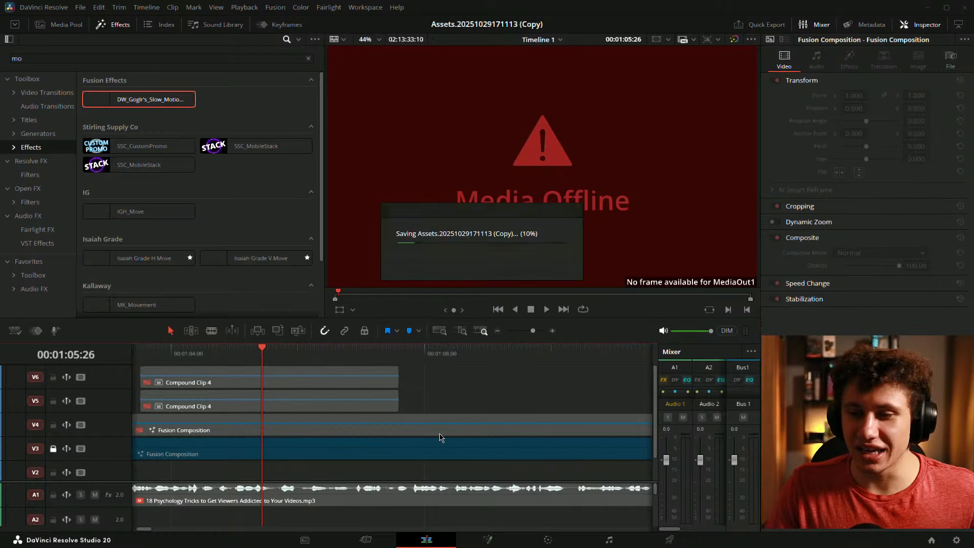
- Place CustomTool1 just below the Merge node, move Transform6_3 further right, and save the project
{"action": "left_click", "coordinate": [460, 529]}
{"action": "left_click", "coordinate": [485, 539]}
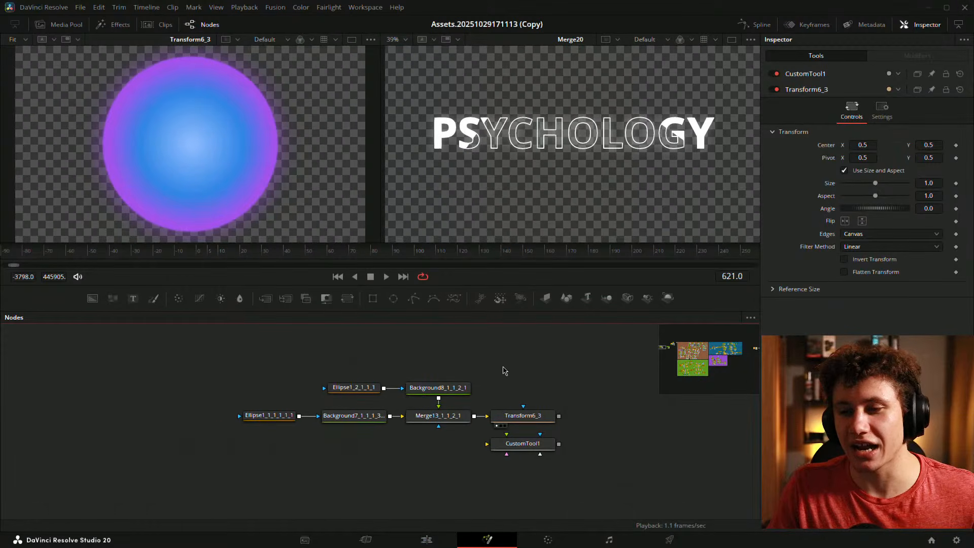
{"action": "left_click_drag", "start_coordinate": [501, 398], "coordinate": [297, 430]}
{"action": "left_click_drag", "start_coordinate": [378, 416], "coordinate": [408, 405]}
{"action": "left_click", "coordinate": [354, 441]}
{"action": "left_click_drag", "start_coordinate": [350, 465], "coordinate": [264, 493]}
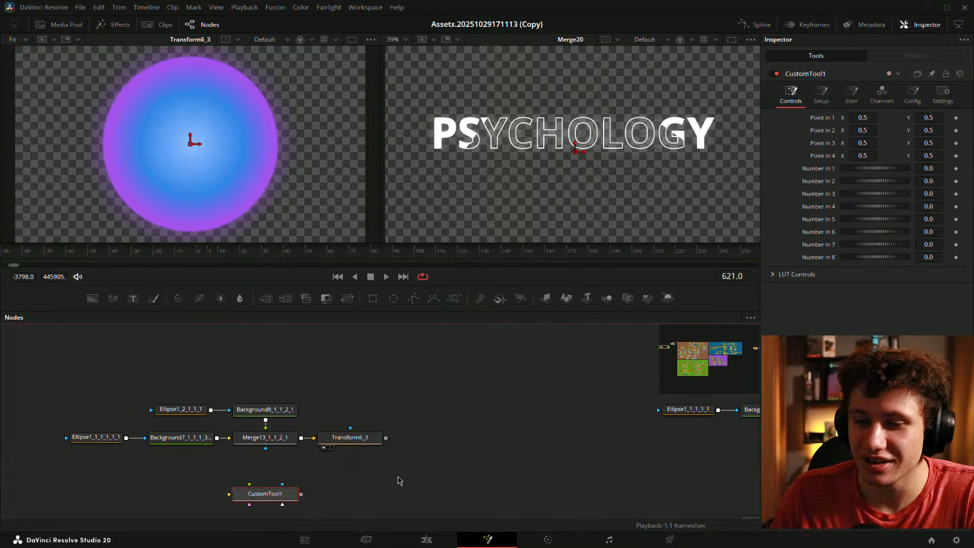
{"action": "left_click", "coordinate": [350, 437]}
{"action": "left_click_drag", "start_coordinate": [378, 439], "coordinate": [420, 439]}
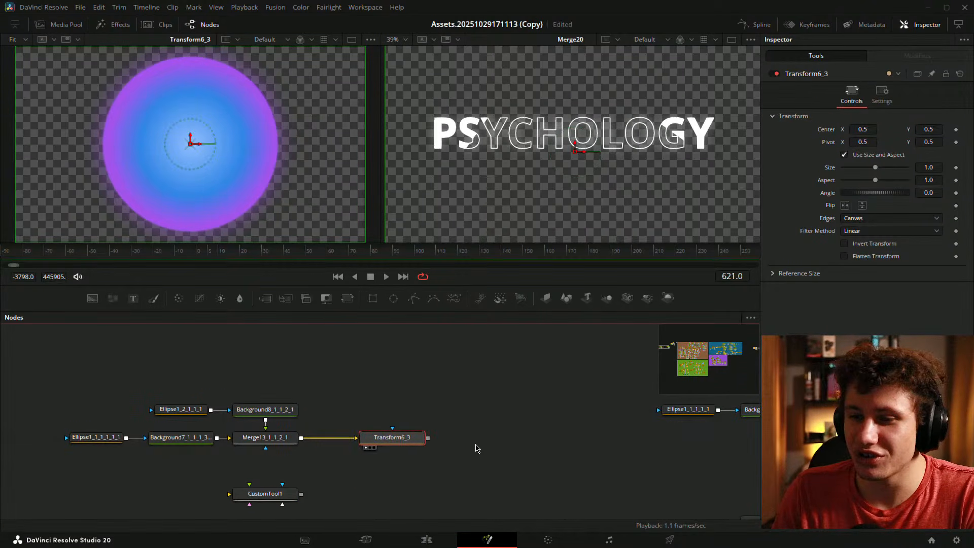
{"action": "left_click", "coordinate": [457, 450]}
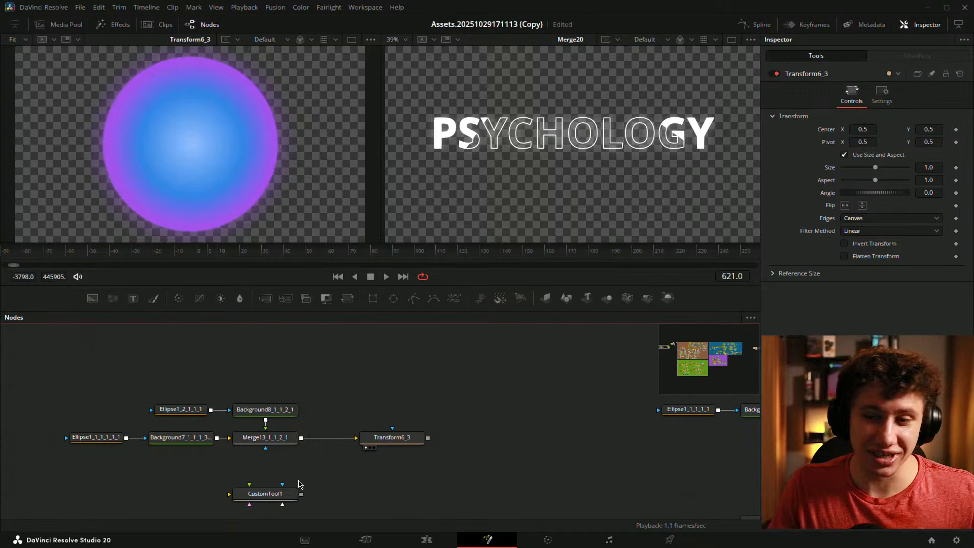
{"action": "left_click_drag", "start_coordinate": [274, 493], "coordinate": [274, 465]}
{"action": "left_click", "coordinate": [380, 438]}
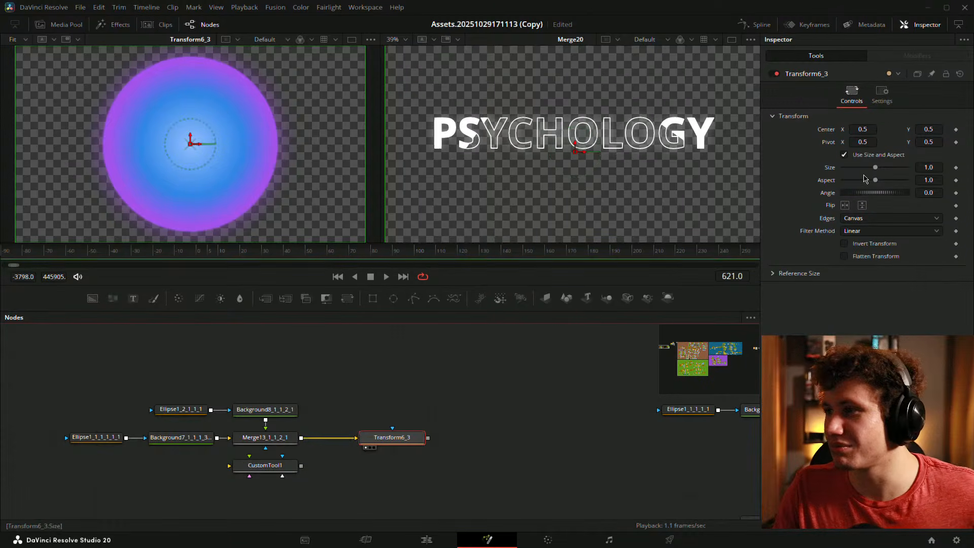
{"action": "key", "text": "ctrl+s"}
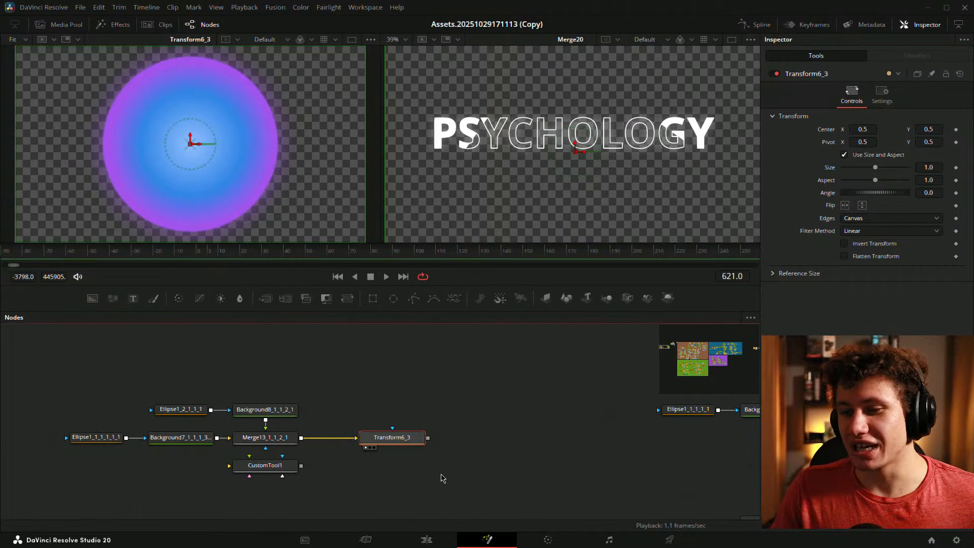
- Switch to the Edit page and back to Fusion, reselecting Transform6_3 to check its controls
{"action": "left_click", "coordinate": [426, 539]}
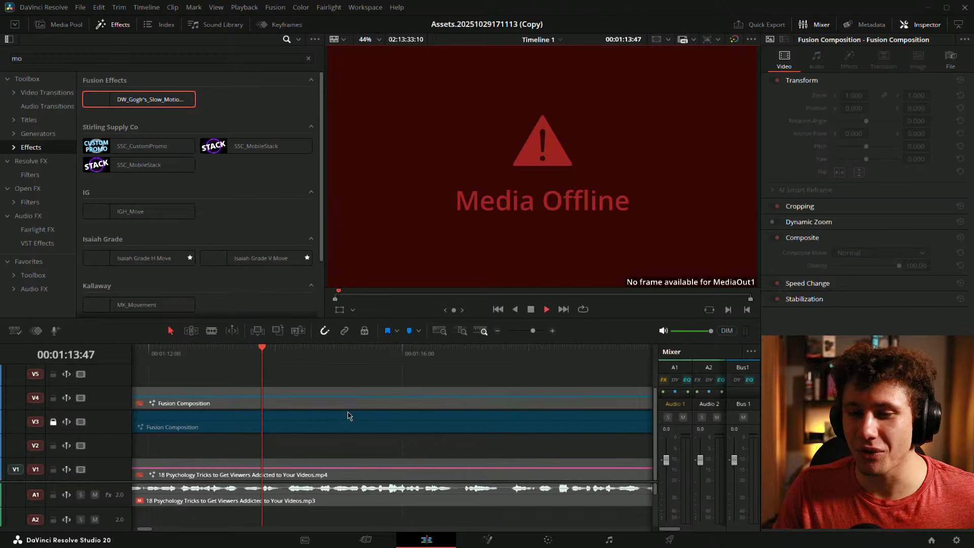
{"action": "left_click", "coordinate": [487, 539]}
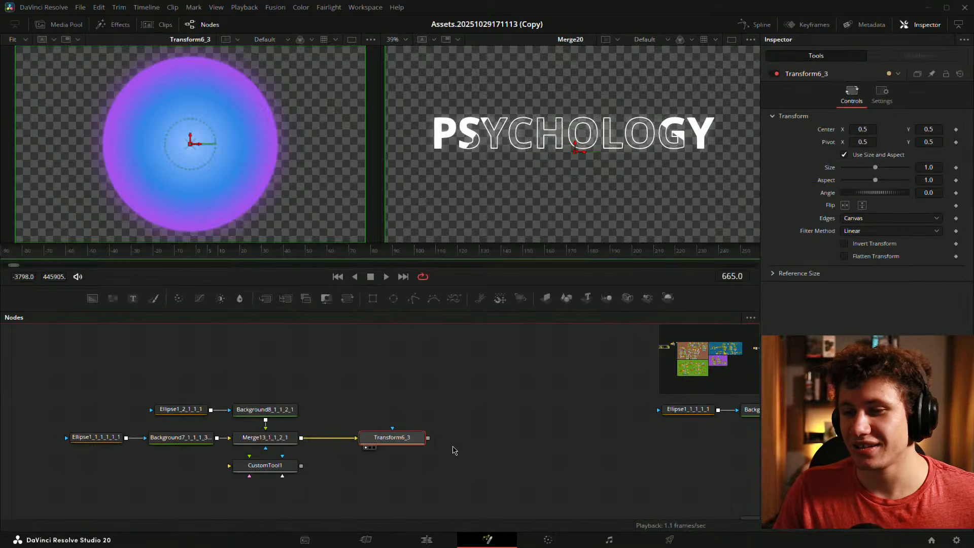
{"action": "left_click", "coordinate": [495, 406]}
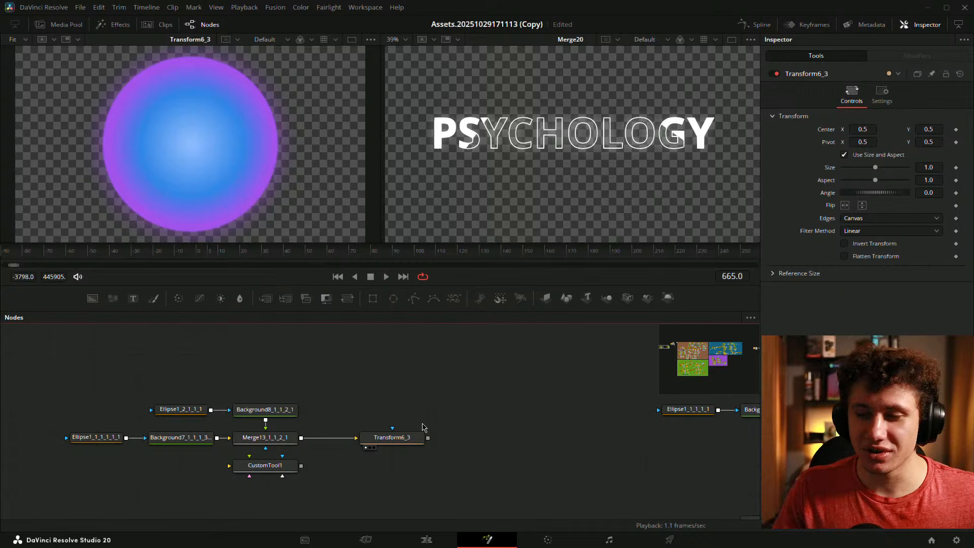
{"action": "left_click", "coordinate": [397, 439]}
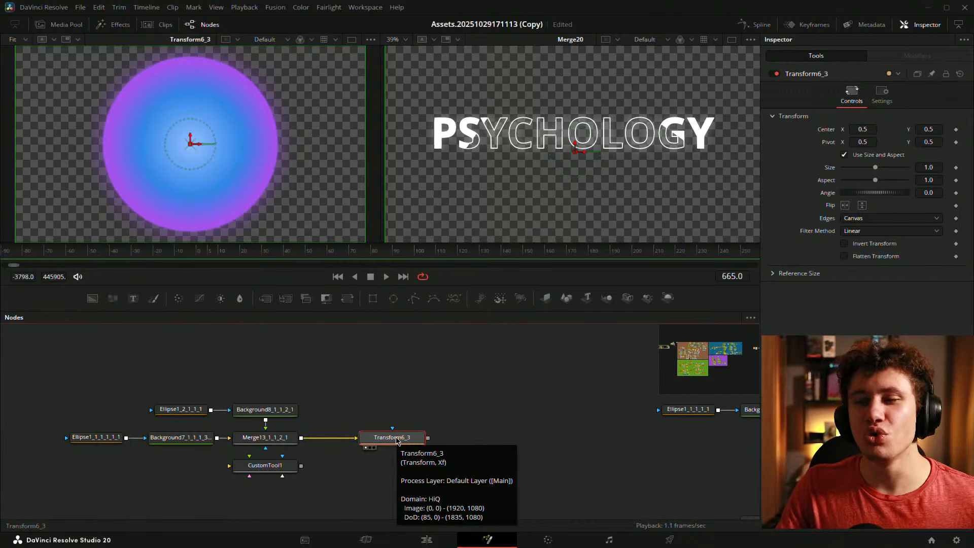
{"action": "left_click", "coordinate": [458, 388]}
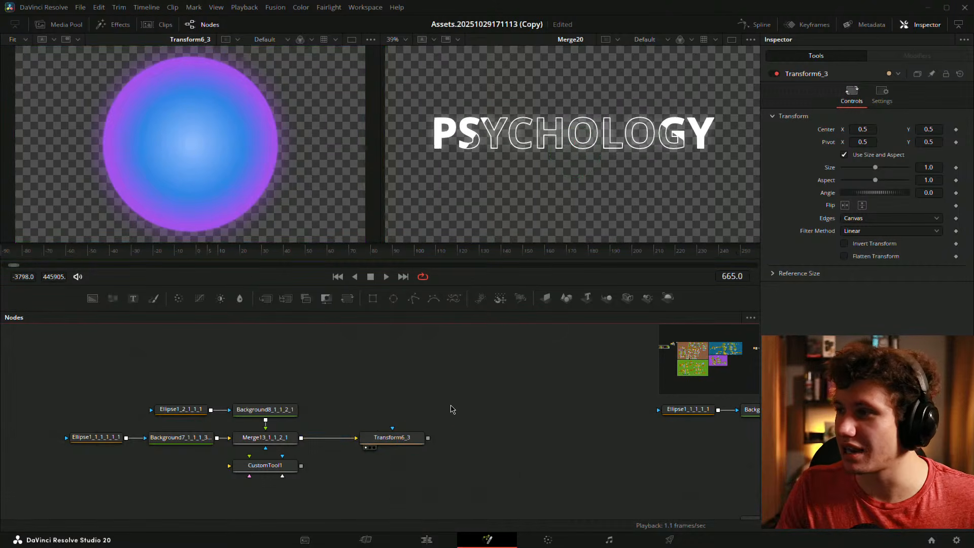
- Drive Transform6_3's Size with an Anim Curves modifier and return to frame 0
{"action": "right_click", "coordinate": [846, 187]}
{"action": "mouse_move", "coordinate": [865, 224]}
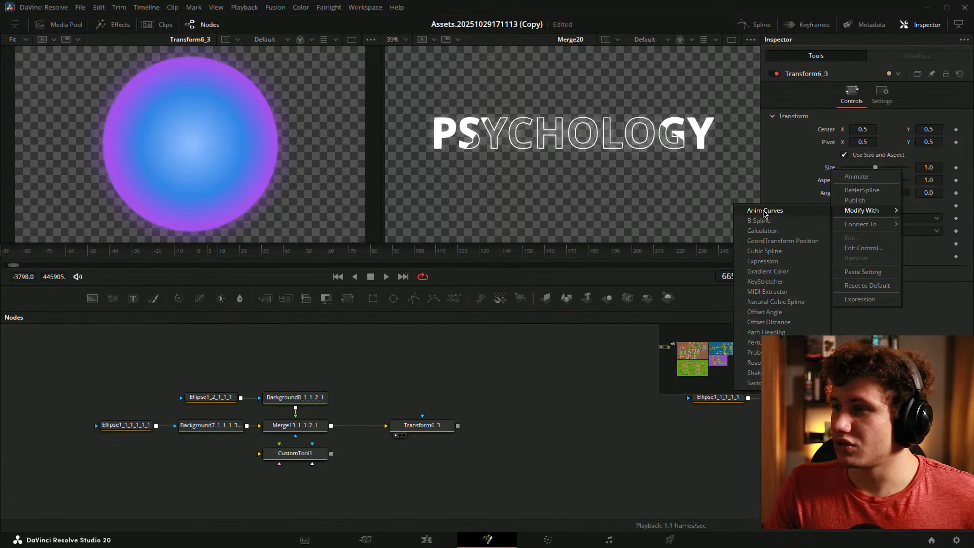
{"action": "left_click", "coordinate": [764, 211]}
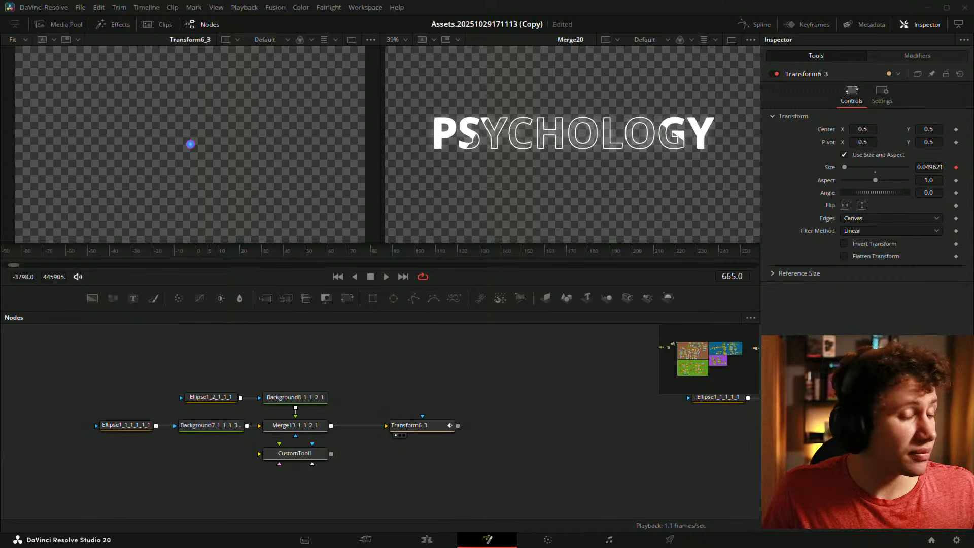
{"action": "left_click", "coordinate": [409, 425]}
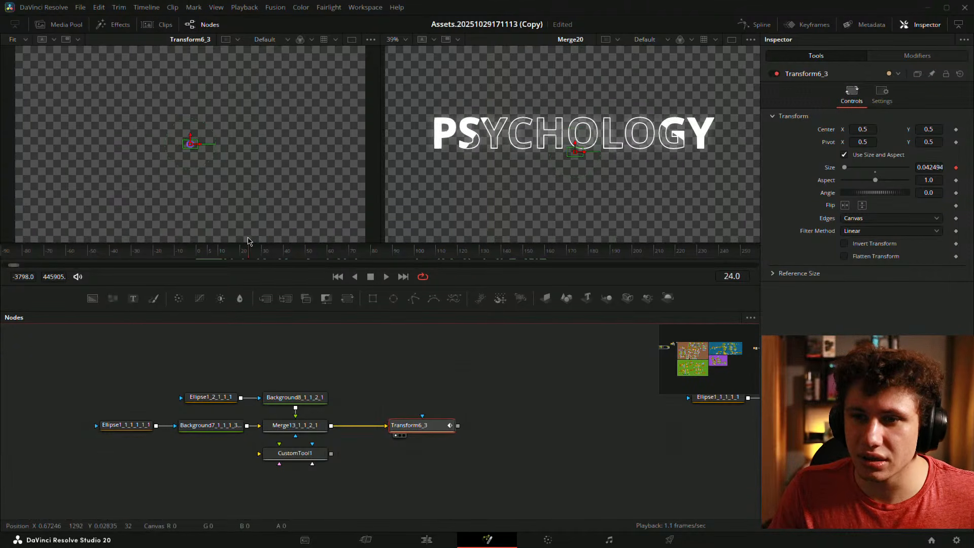
{"action": "left_click", "coordinate": [198, 249]}
- Set the Anim Curves Source to Custom, give Input an expression, and reset Scale to 1.0
{"action": "left_click", "coordinate": [916, 56]}
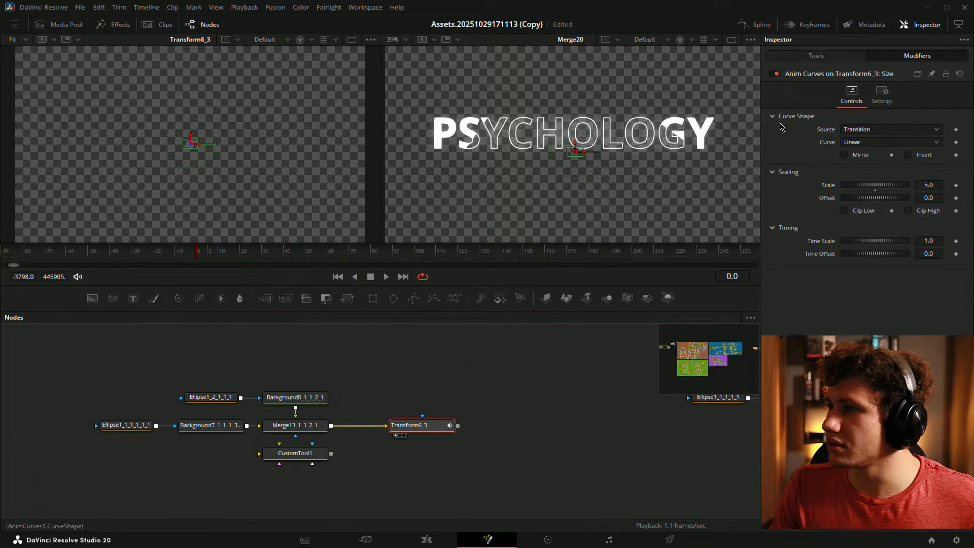
{"action": "left_click", "coordinate": [869, 130]}
{"action": "left_click", "coordinate": [863, 167]}
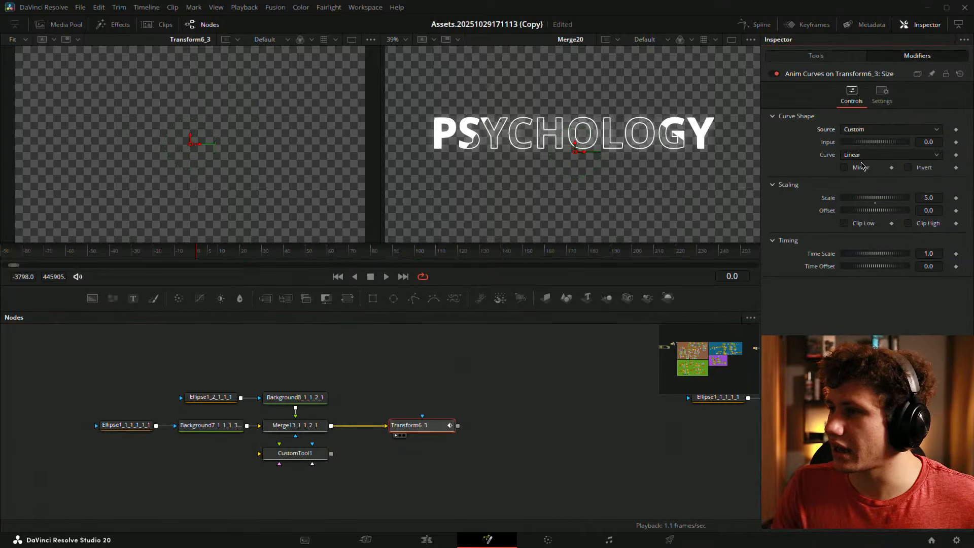
{"action": "left_click", "coordinate": [851, 156]}
{"action": "left_click", "coordinate": [860, 192]}
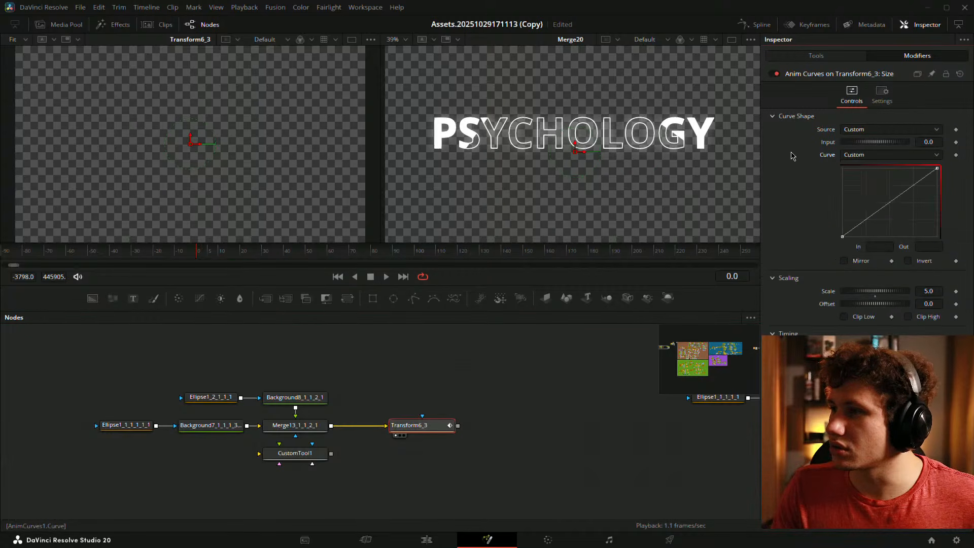
{"action": "key", "text": "ctrl+z"}
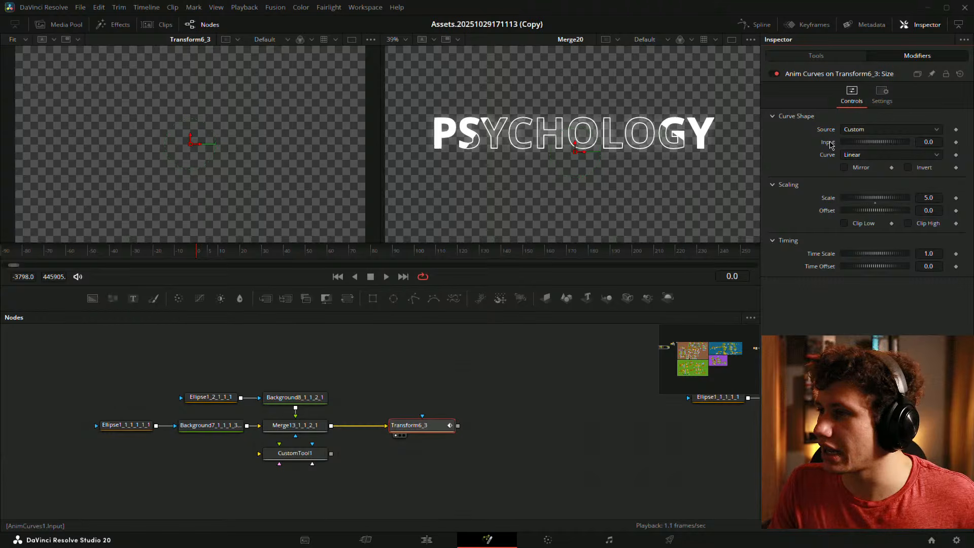
{"action": "right_click", "coordinate": [831, 143]}
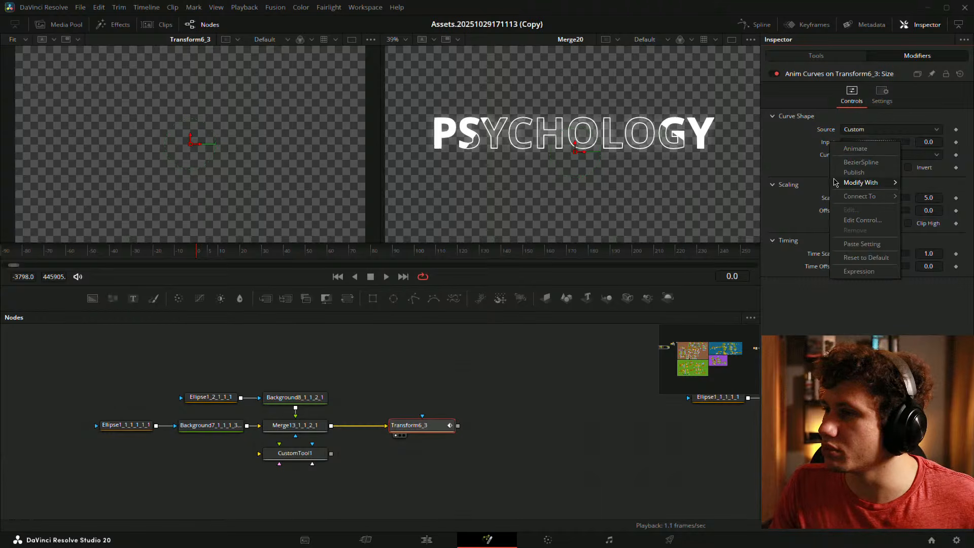
{"action": "left_click", "coordinate": [859, 271]}
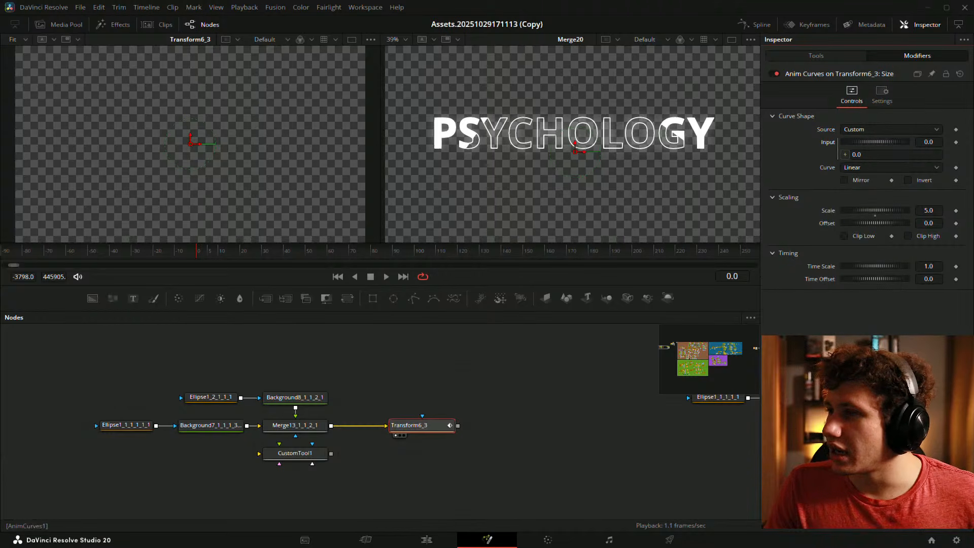
{"action": "double_click", "coordinate": [875, 212]}
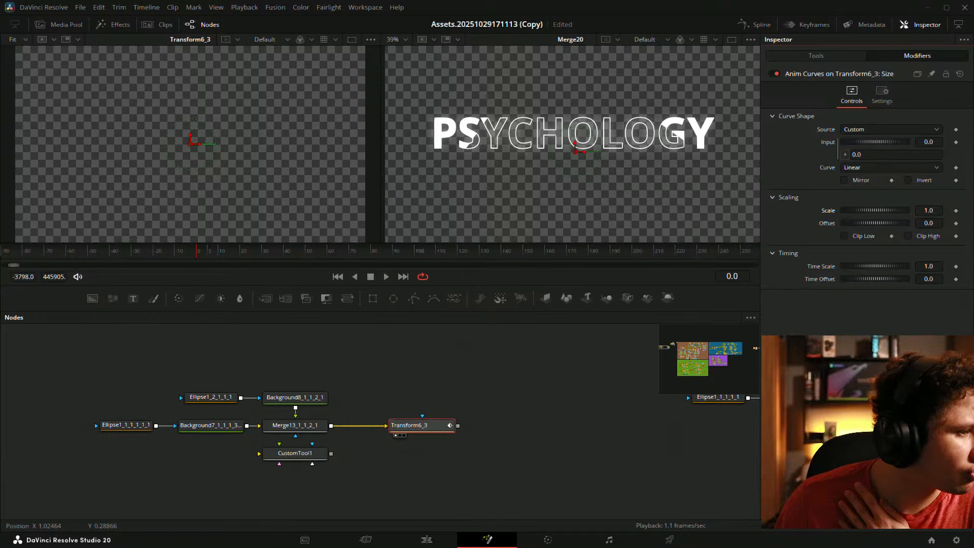
- Switch to the Edit page and select the Fusion Composition clip on V4
{"action": "left_click", "coordinate": [426, 539]}
{"action": "left_click_drag", "start_coordinate": [368, 442], "coordinate": [303, 396]}
{"action": "left_click", "coordinate": [303, 399]}
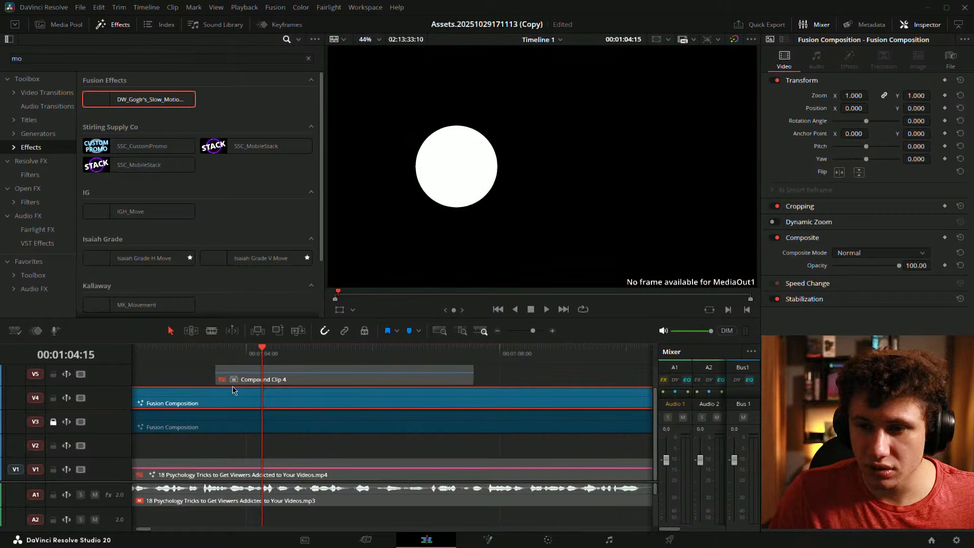
- Inspect Transform5_1's Anim Curves modifier and read its full Input expression
{"action": "left_click", "coordinate": [488, 539]}
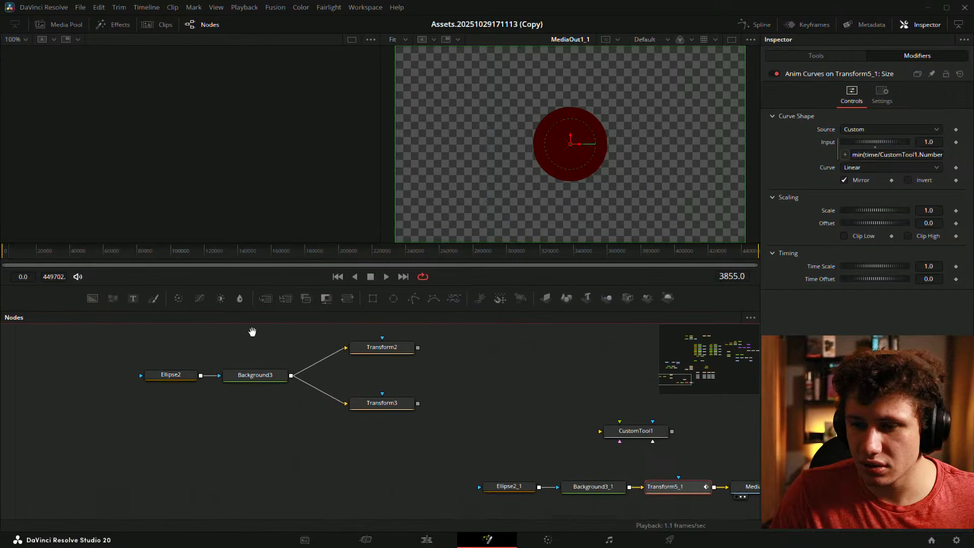
{"action": "left_click", "coordinate": [362, 367]}
{"action": "left_click_drag", "start_coordinate": [620, 448], "coordinate": [284, 393]}
{"action": "left_click", "coordinate": [334, 446]}
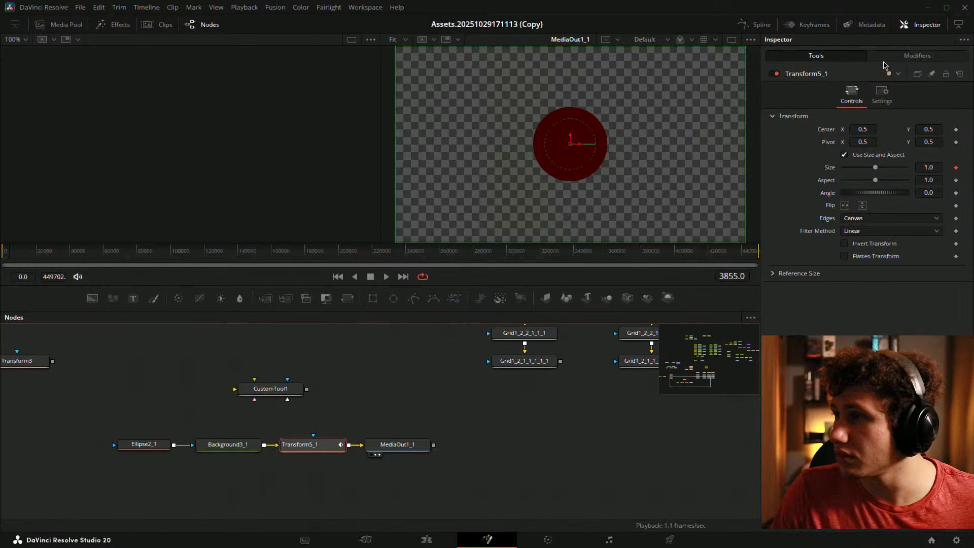
{"action": "left_click", "coordinate": [890, 59]}
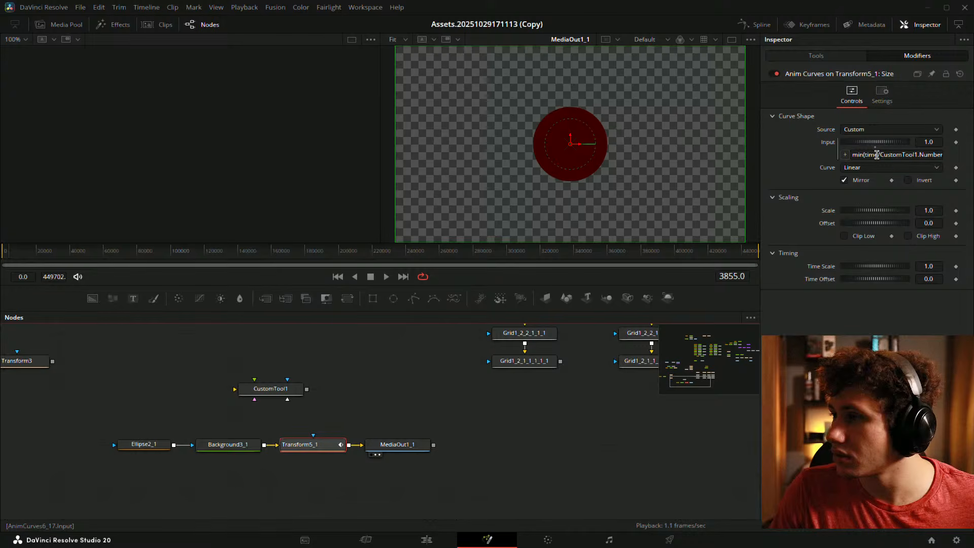
{"action": "left_click", "coordinate": [875, 153]}
- On the Edit page, disable the V4 Fusion Composition clip with D
{"action": "left_click", "coordinate": [427, 540]}
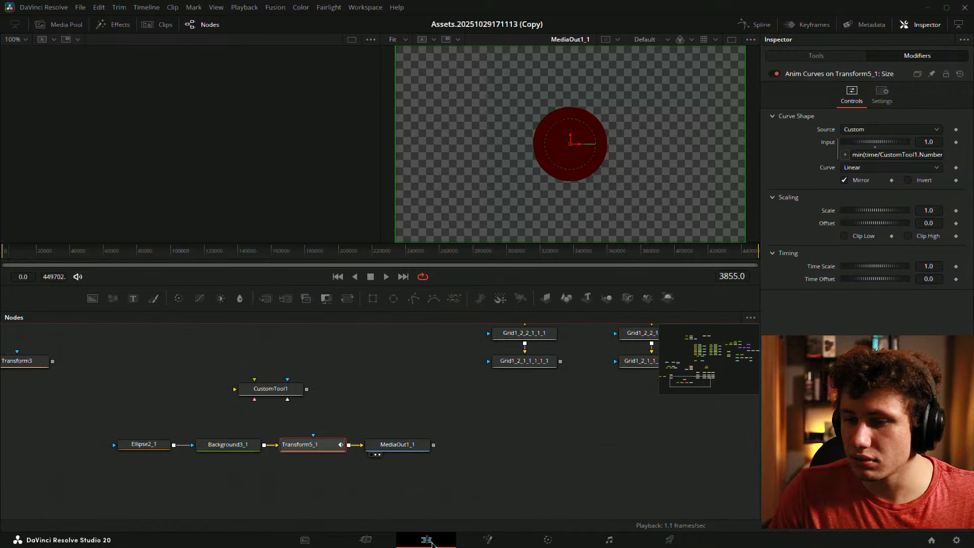
{"action": "left_click", "coordinate": [323, 377]}
{"action": "scroll", "coordinate": [327, 381], "scroll_direction": "up", "scroll_amount": 1}
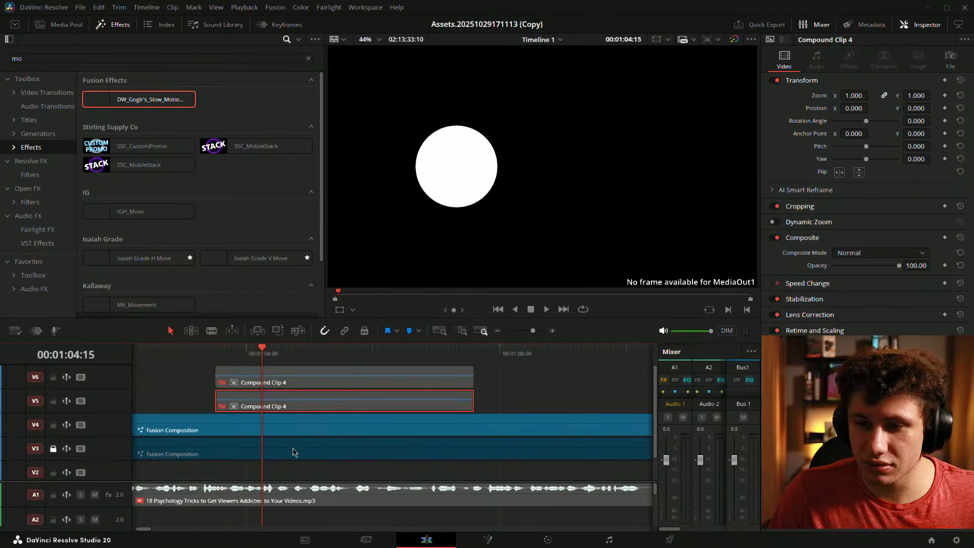
{"action": "left_click", "coordinate": [284, 432]}
{"action": "left_click", "coordinate": [81, 425]}
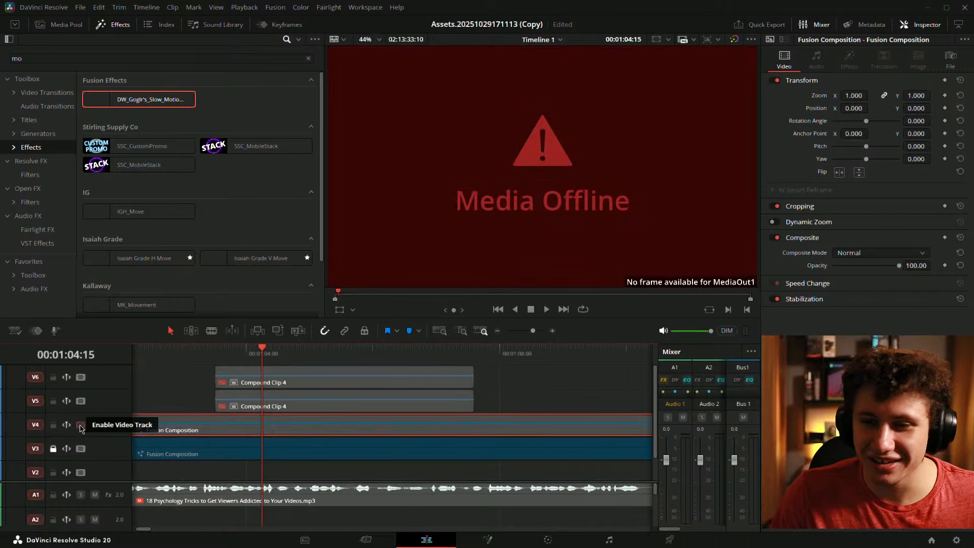
{"action": "left_click", "coordinate": [82, 425]}
{"action": "key", "text": "d"}
{"action": "left_click", "coordinate": [179, 397]}
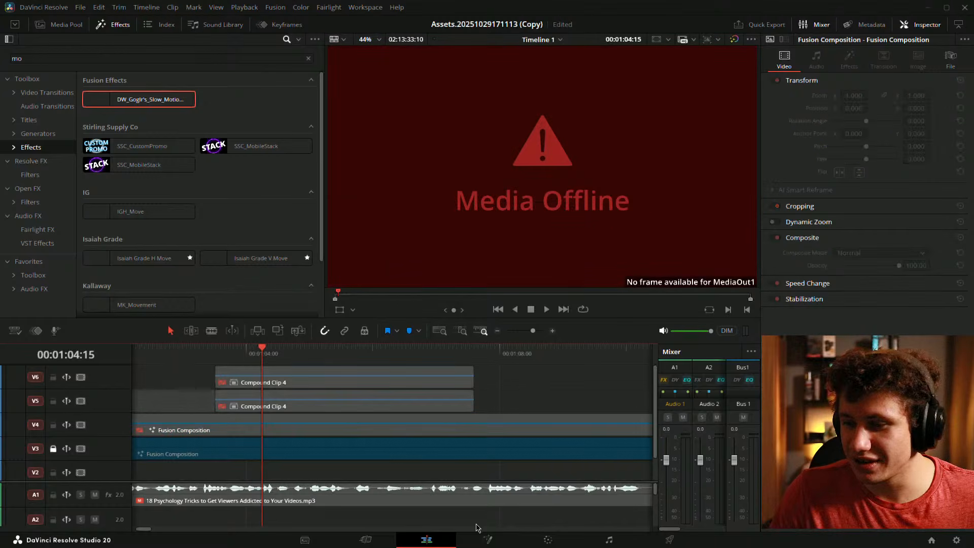
- Open the PSYCHOLOGY composition in Fusion and select Transform6_3
{"action": "left_click", "coordinate": [487, 540]}
{"action": "left_click_drag", "start_coordinate": [590, 382], "coordinate": [431, 290]}
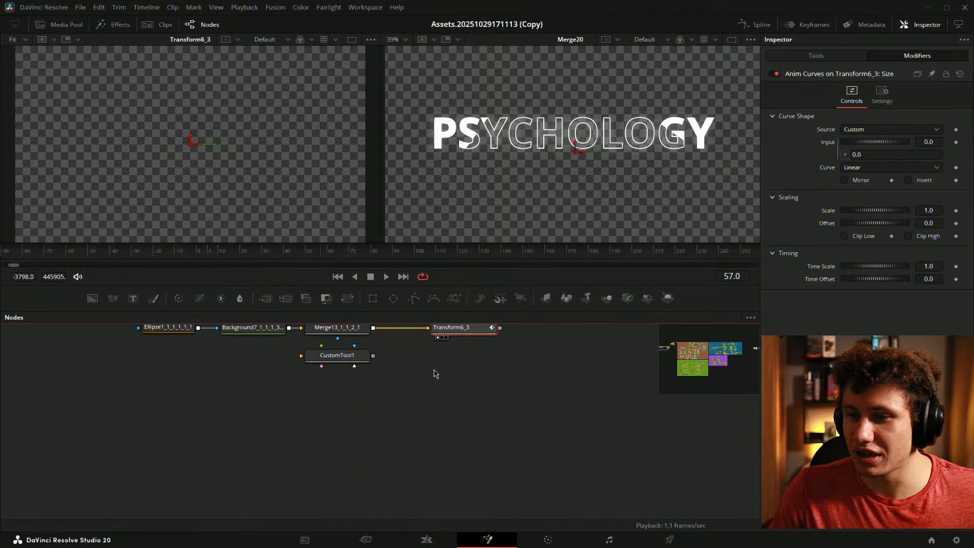
{"action": "left_click", "coordinate": [435, 372]}
{"action": "left_click_drag", "start_coordinate": [434, 335], "coordinate": [434, 392]}
{"action": "left_click", "coordinate": [451, 388]}
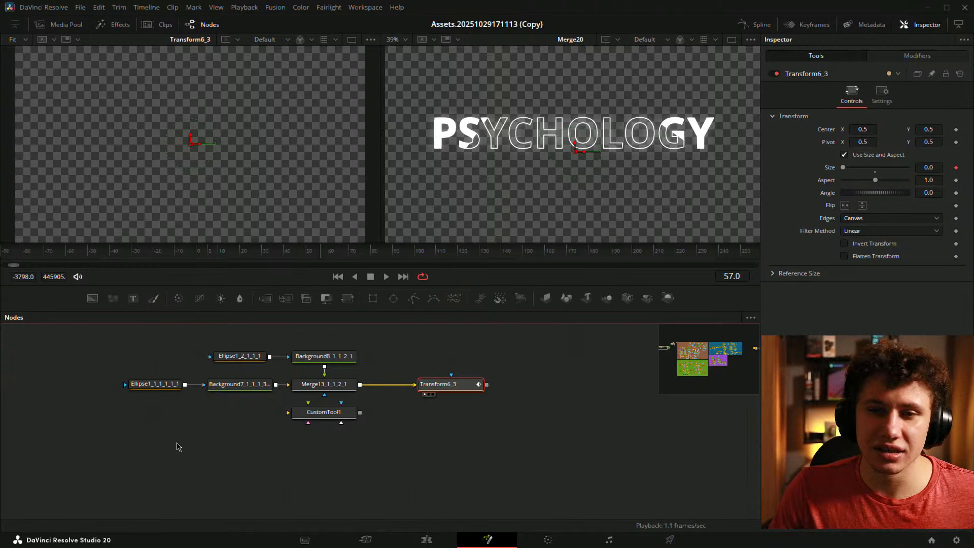
- Add a sticky note, Note2, to the node graph, deleting an accidentally added CustomFilter1 node
{"action": "left_click", "coordinate": [485, 428]}
{"action": "key", "text": "shift+space"}
{"action": "type", "text": "custom"}
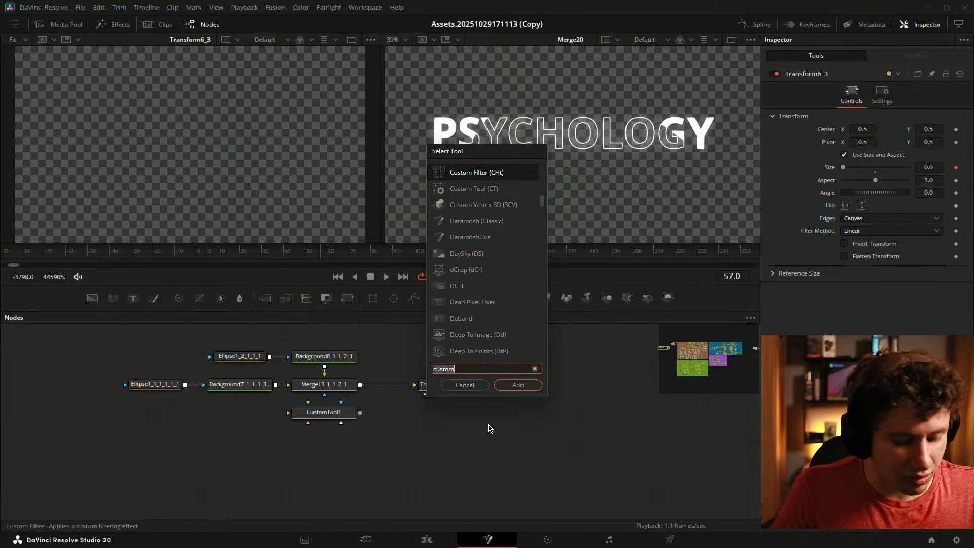
{"action": "key", "text": "Return"}
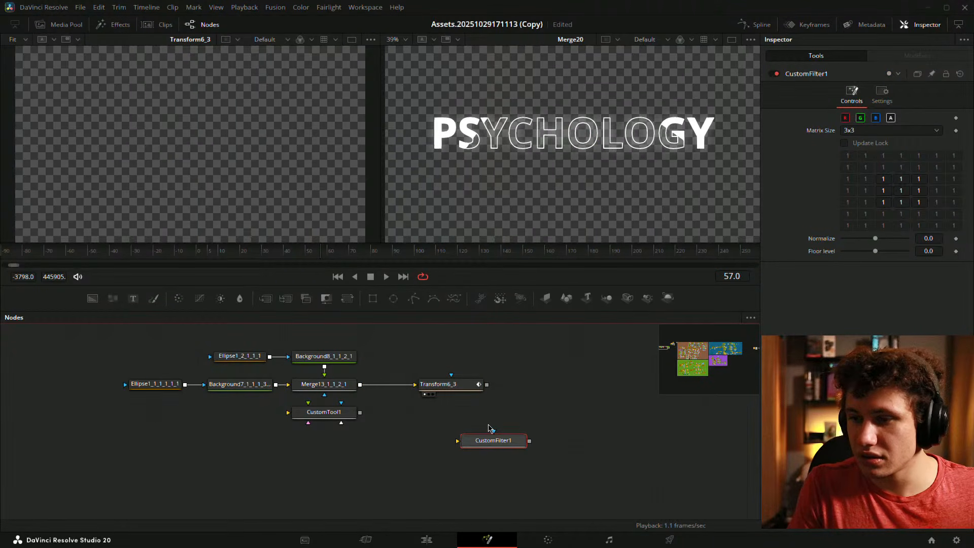
{"action": "key", "text": "shift+space"}
{"action": "type", "text": "stick"}
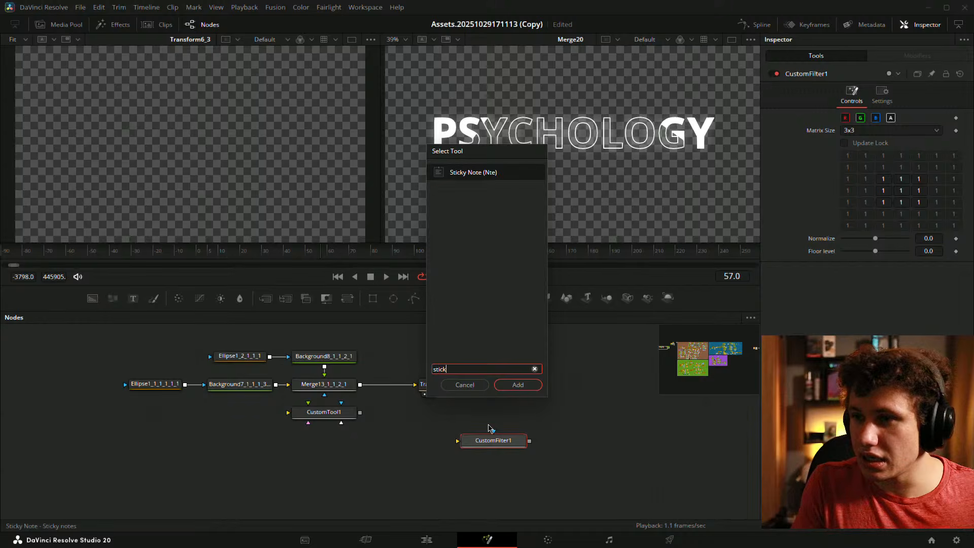
{"action": "key", "text": "Return"}
{"action": "left_click", "coordinate": [503, 453]}
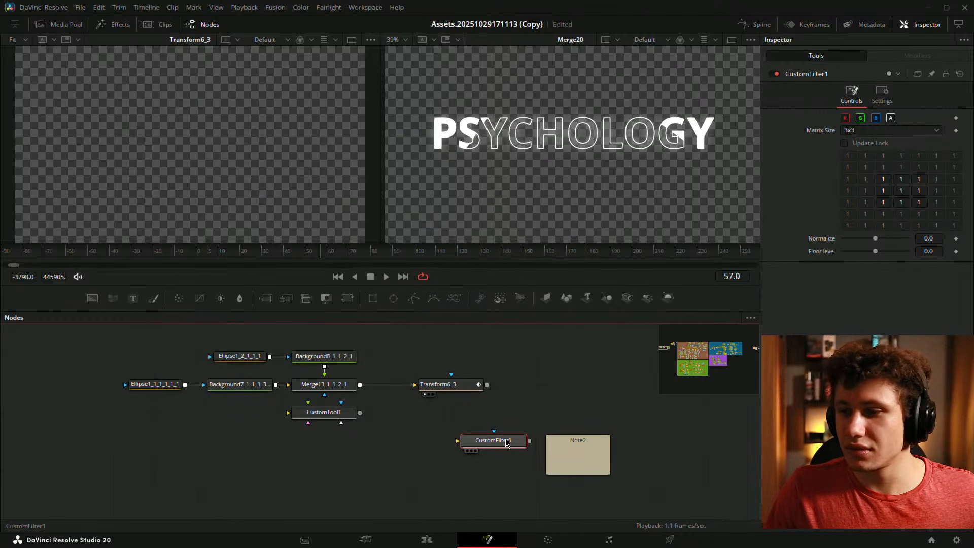
{"action": "key", "text": "Delete"}
{"action": "left_click_drag", "start_coordinate": [572, 443], "coordinate": [487, 446]}
{"action": "left_click_drag", "start_coordinate": [561, 424], "coordinate": [366, 403]}
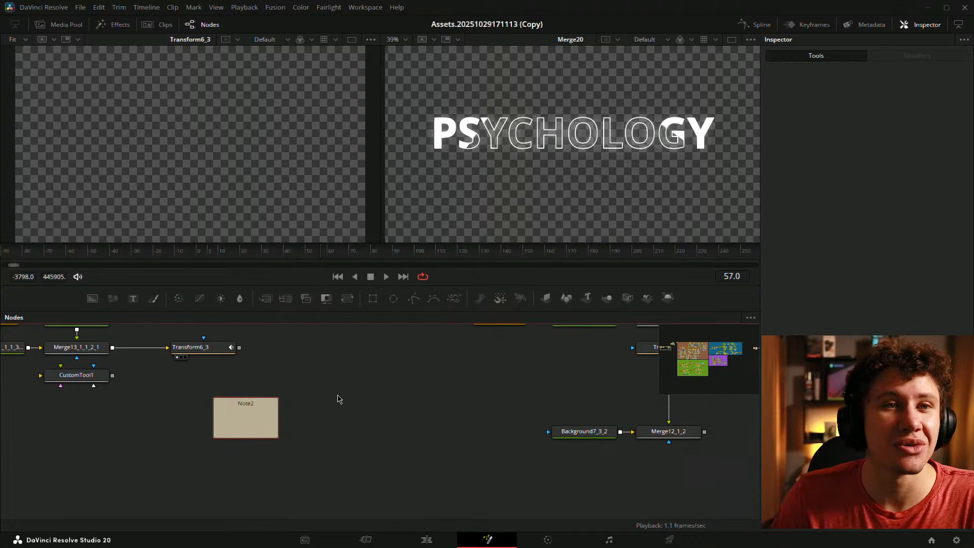
- Paste and fix the min(time/CustomTool1.NumberIn1, 1) expression in Note2, placed beside CustomTool1
{"action": "double_click", "coordinate": [227, 410]}
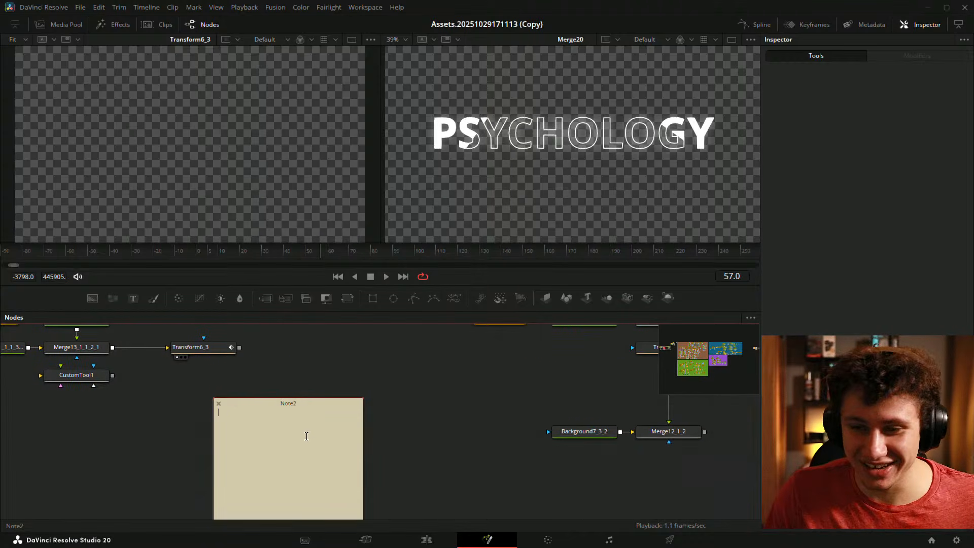
{"action": "type", "text": "min(time/CustomTool1.NumberIn1/2, 1)"}
{"action": "scroll", "coordinate": [355, 502], "scroll_direction": "down", "scroll_amount": 3}
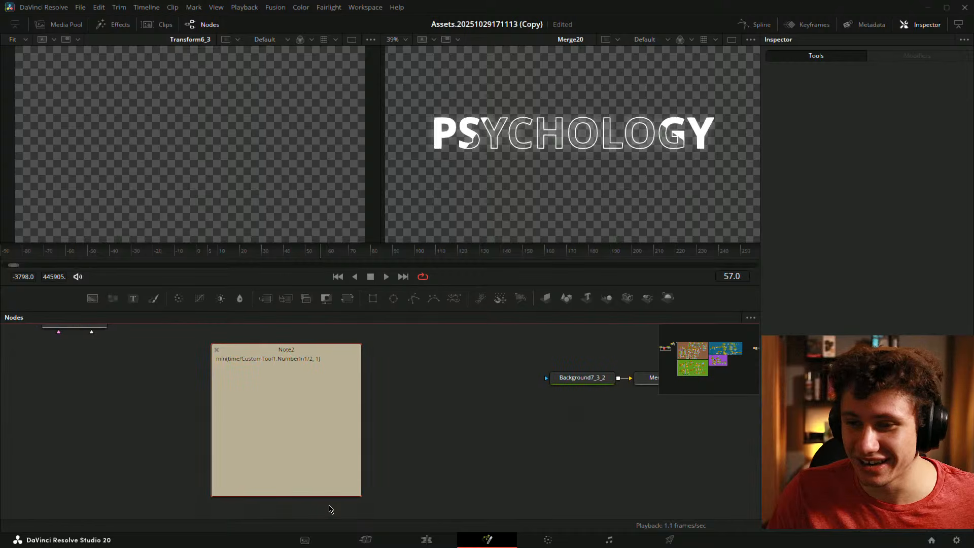
{"action": "left_click_drag", "start_coordinate": [333, 496], "coordinate": [539, 437]}
{"action": "left_click_drag", "start_coordinate": [480, 430], "coordinate": [395, 401]}
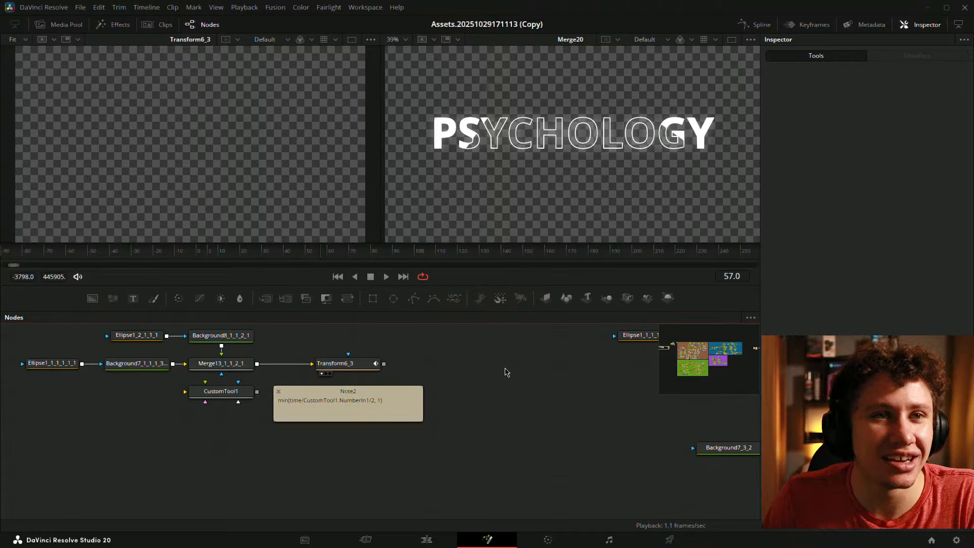
{"action": "left_click", "coordinate": [402, 405]}
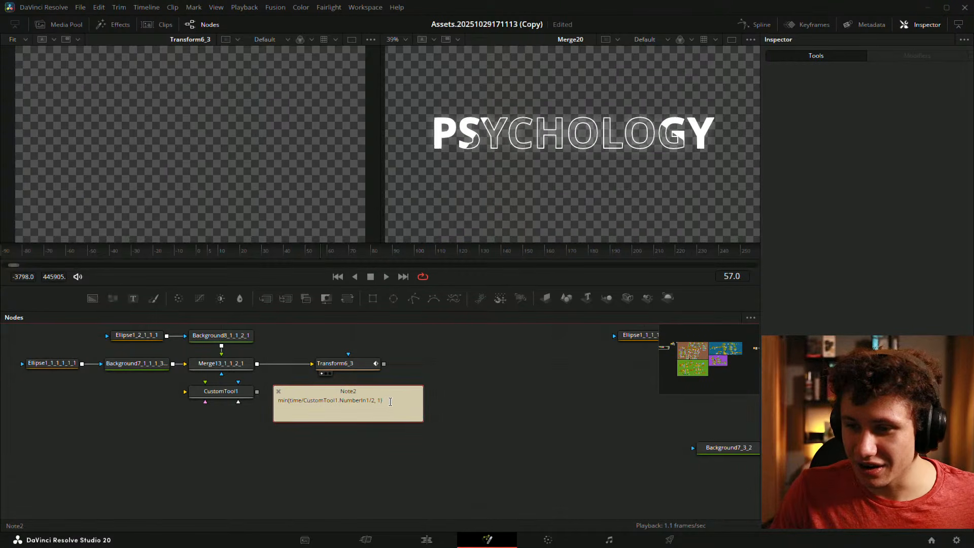
{"action": "scroll", "coordinate": [392, 407], "scroll_direction": "up", "scroll_amount": 2}
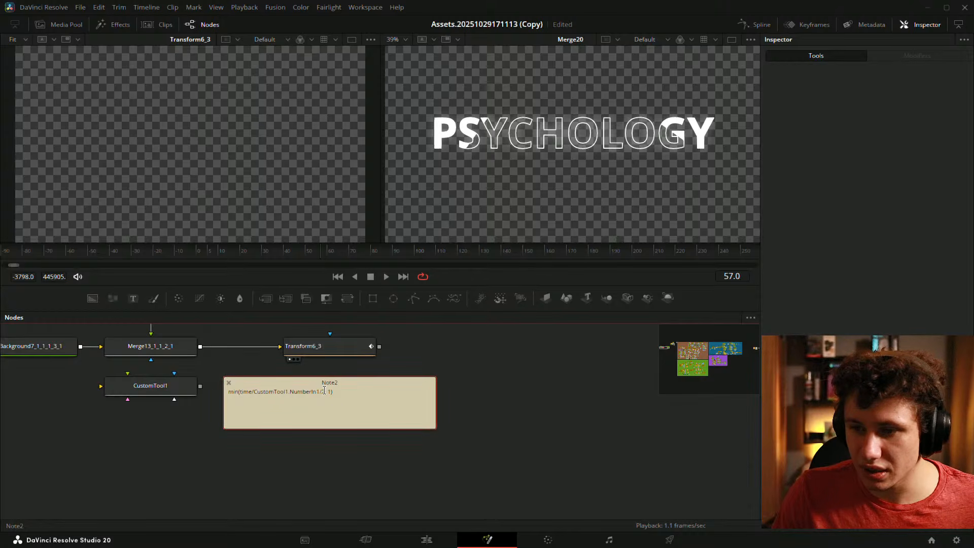
{"action": "left_click", "coordinate": [497, 382]}
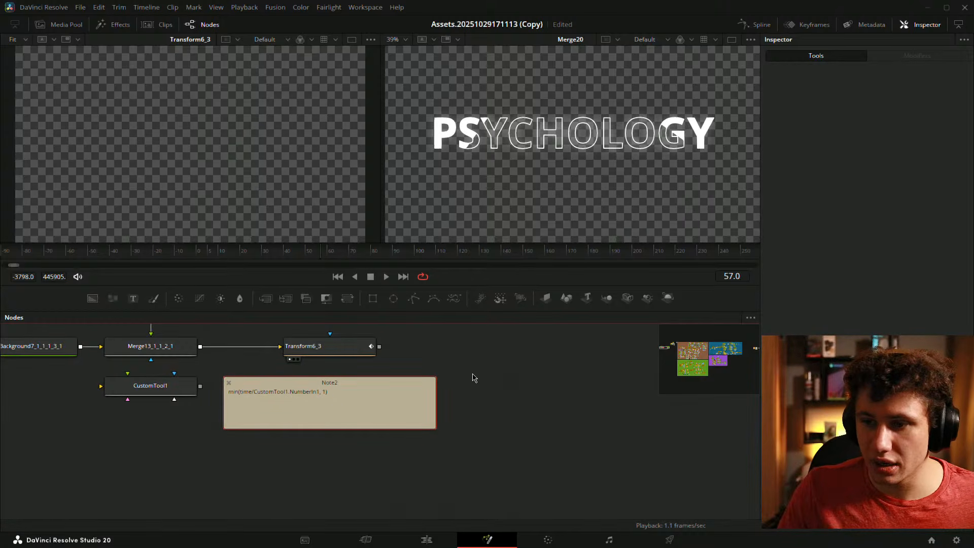
{"action": "left_click", "coordinate": [352, 401]}
{"action": "left_click_drag", "start_coordinate": [340, 398], "coordinate": [198, 394]}
{"action": "key", "text": "ctrl+c"}
{"action": "left_click", "coordinate": [608, 426]}
{"action": "left_click_drag", "start_coordinate": [273, 396], "coordinate": [369, 429]}
{"action": "scroll", "coordinate": [390, 407], "scroll_direction": "down", "scroll_amount": 1}
{"action": "scroll", "coordinate": [482, 406], "scroll_direction": "up", "scroll_amount": 1}
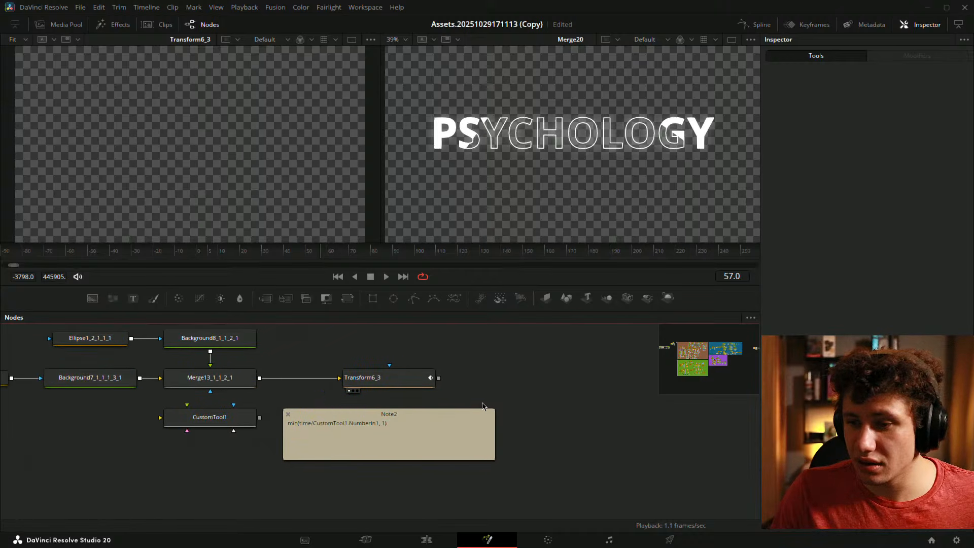
- Paste the expression into Transform6_3's Anim Curves Input and preview an earlier frame
{"action": "left_click", "coordinate": [386, 379]}
{"action": "left_click", "coordinate": [917, 56]}
{"action": "left_click", "coordinate": [886, 155]}
{"action": "key", "text": "ctrl+v"}
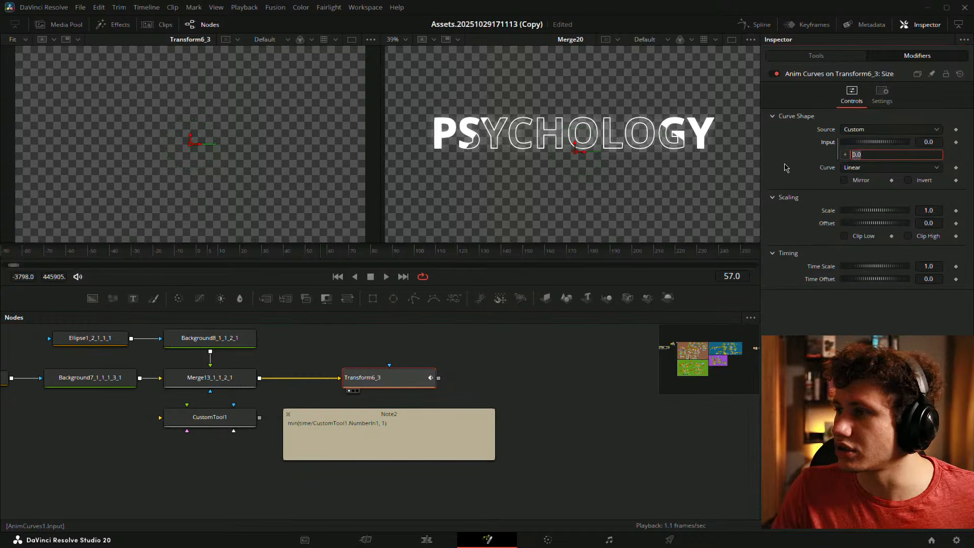
{"action": "key", "text": "Return"}
{"action": "left_click", "coordinate": [293, 259]}
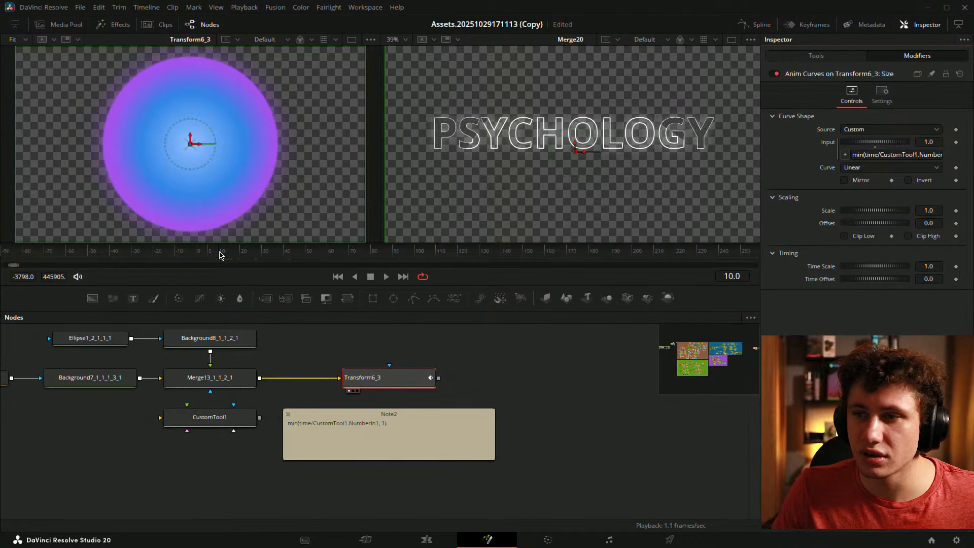
{"action": "left_click", "coordinate": [224, 417]}
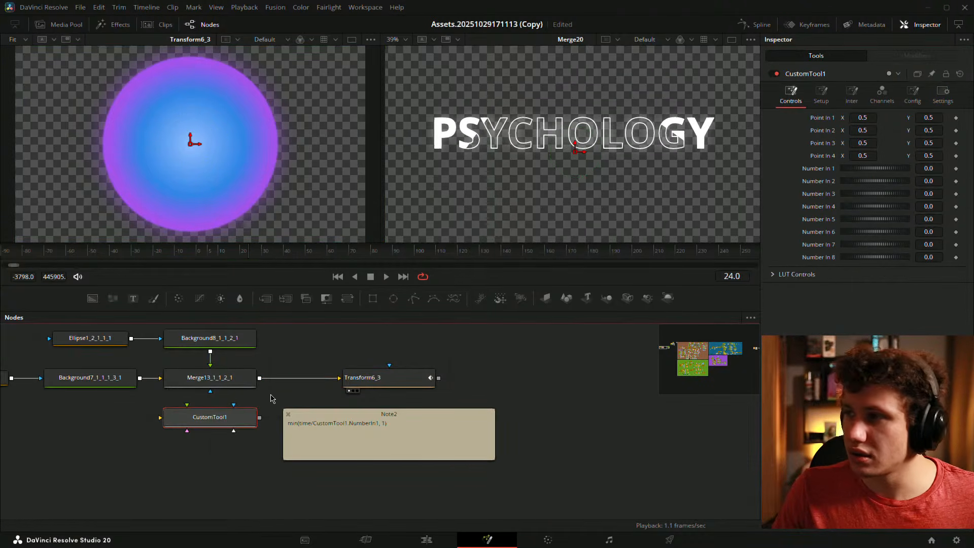
- Browse CustomTool1's Config sections: Number, Point and LUT Controls
{"action": "left_click", "coordinate": [912, 94]}
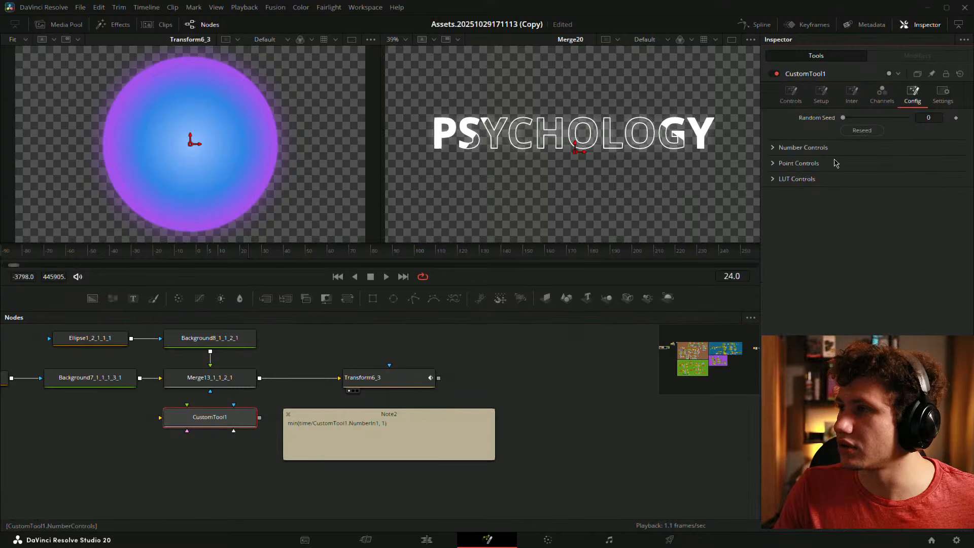
{"action": "left_click", "coordinate": [773, 148]}
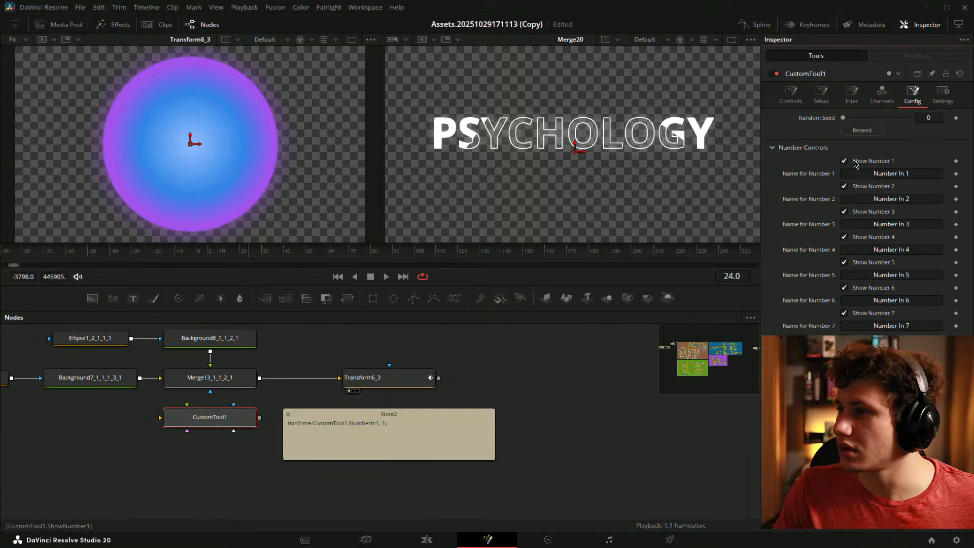
{"action": "left_click", "coordinate": [773, 148]}
{"action": "left_click", "coordinate": [773, 164]}
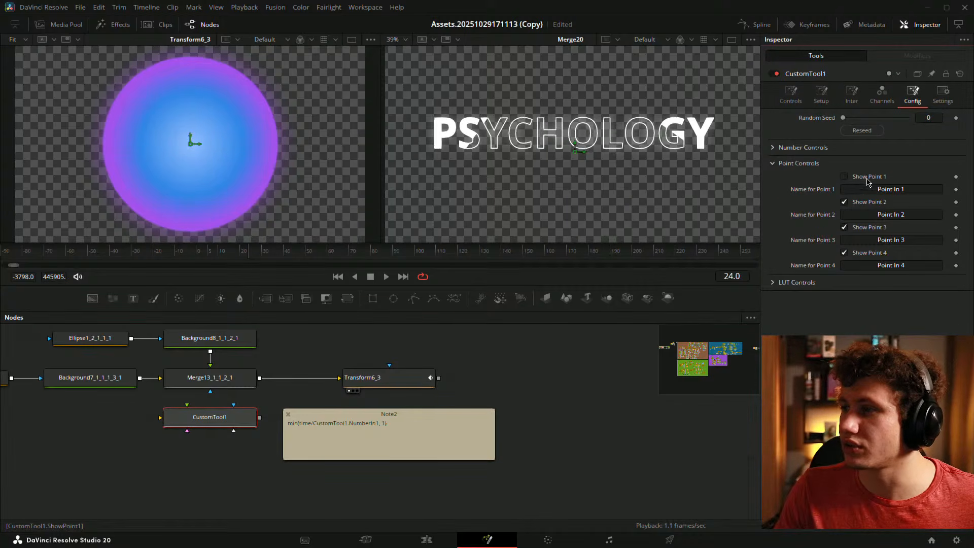
{"action": "left_click", "coordinate": [775, 163]}
{"action": "left_click", "coordinate": [774, 179]}
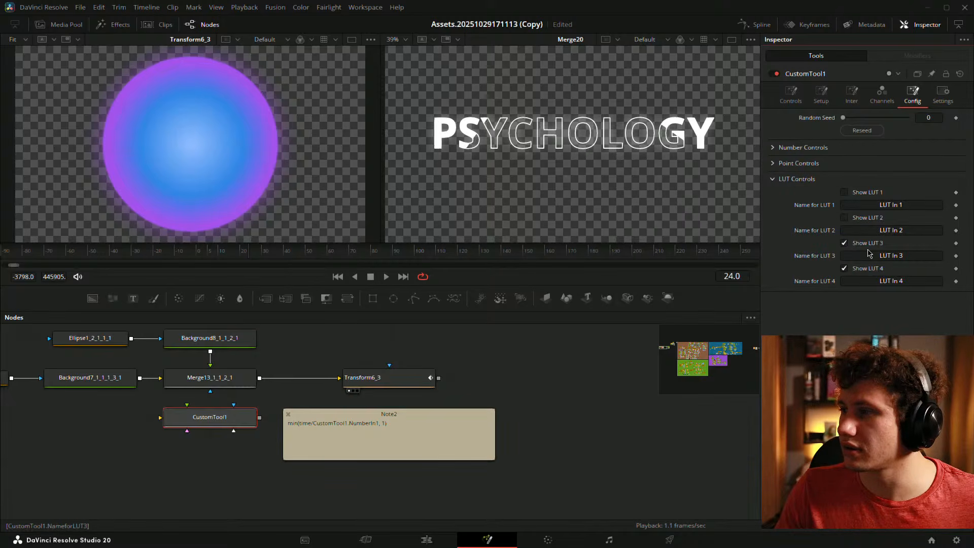
{"action": "left_click", "coordinate": [773, 180]}
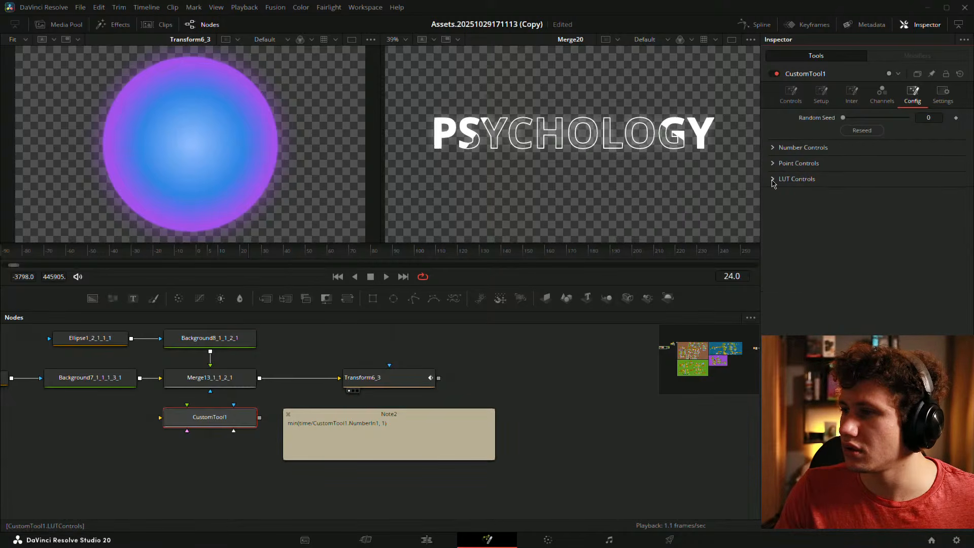
{"action": "left_click", "coordinate": [773, 147]}
- Set CustomTool1's Number In 1 to 100 and play the animation from frame 0
{"action": "left_click", "coordinate": [790, 94]}
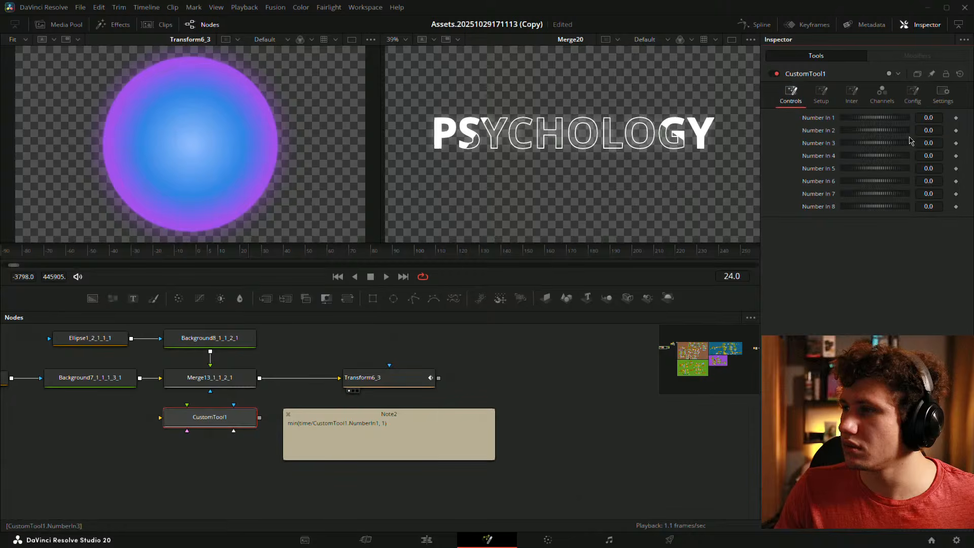
{"action": "type", "text": "100"}
{"action": "key", "text": "Tab"}
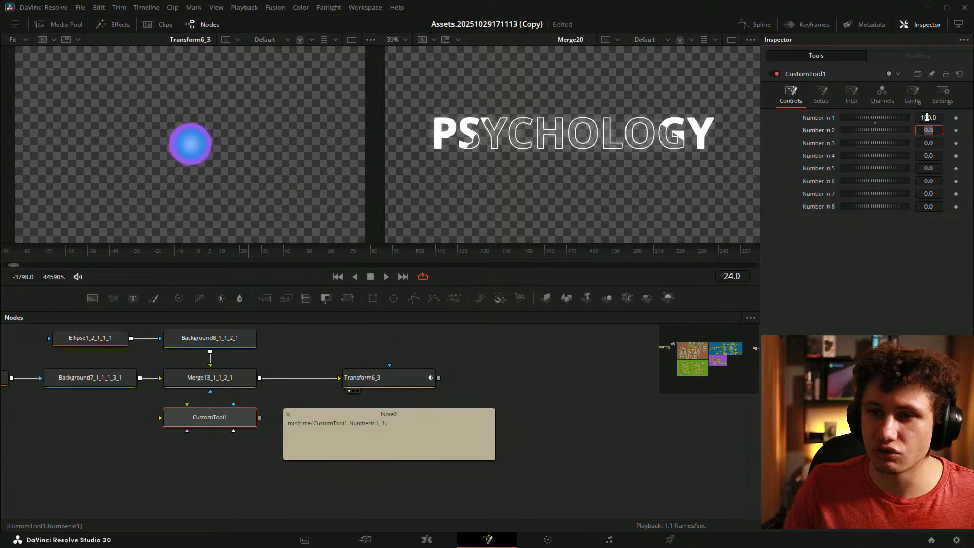
{"action": "left_click", "coordinate": [198, 255]}
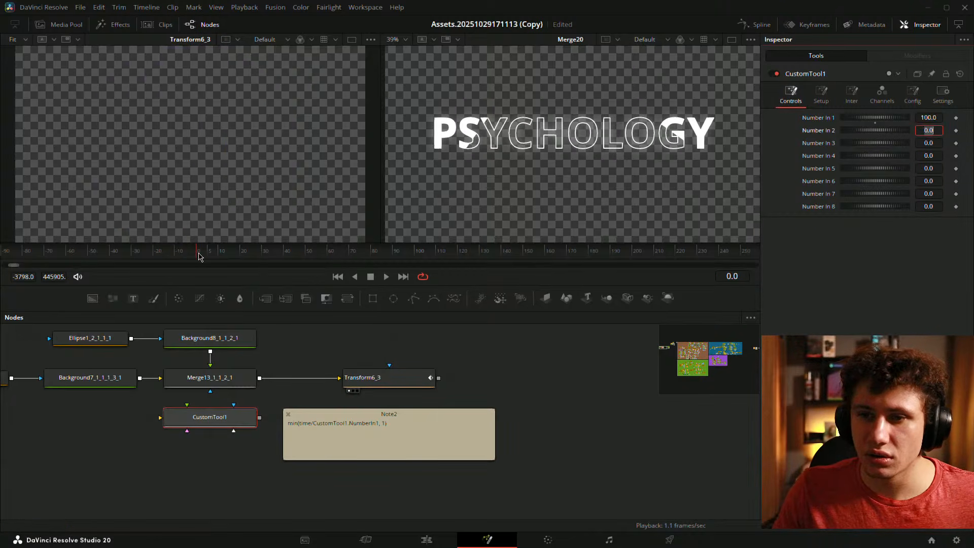
{"action": "left_click", "coordinate": [567, 338]}
{"action": "key", "text": "space"}
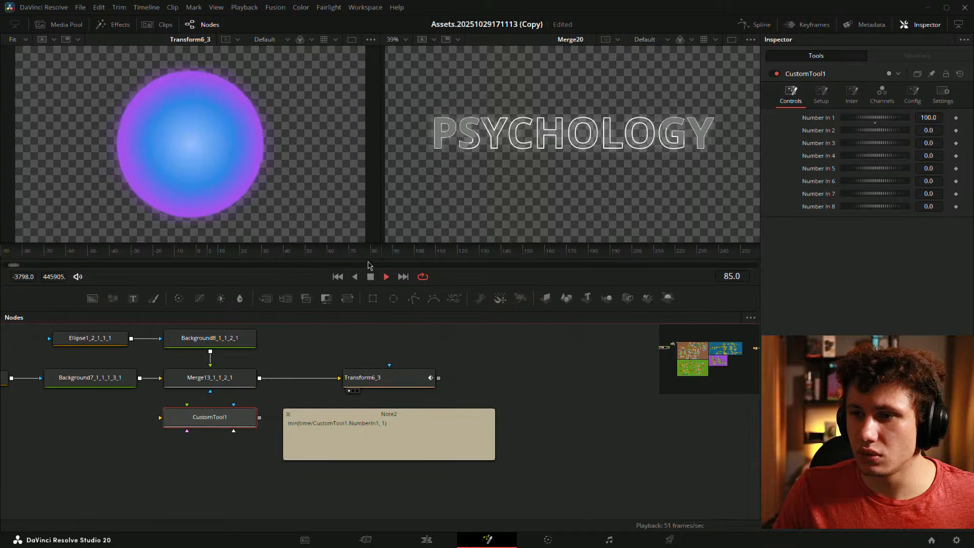
{"action": "key", "text": "space"}
{"action": "scroll", "coordinate": [557, 415], "scroll_direction": "down", "scroll_amount": 10}
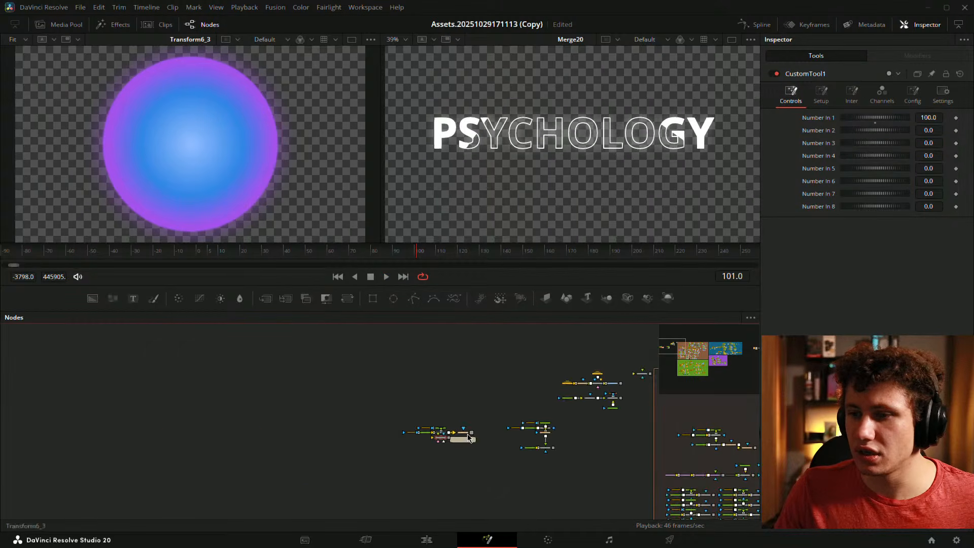
- Find the FlickerAddition2 node on the PSYCHOLOGY text and disable it with Ctrl+P
{"action": "left_click_drag", "start_coordinate": [357, 400], "coordinate": [345, 430]}
{"action": "scroll", "coordinate": [427, 429], "scroll_direction": "up", "scroll_amount": 7}
{"action": "left_click_drag", "start_coordinate": [427, 429], "coordinate": [1, 342]}
{"action": "left_click_drag", "start_coordinate": [264, 401], "coordinate": [312, 433]}
{"action": "scroll", "coordinate": [312, 433], "scroll_direction": "down", "scroll_amount": 2}
{"action": "left_click_drag", "start_coordinate": [474, 380], "coordinate": [408, 458]}
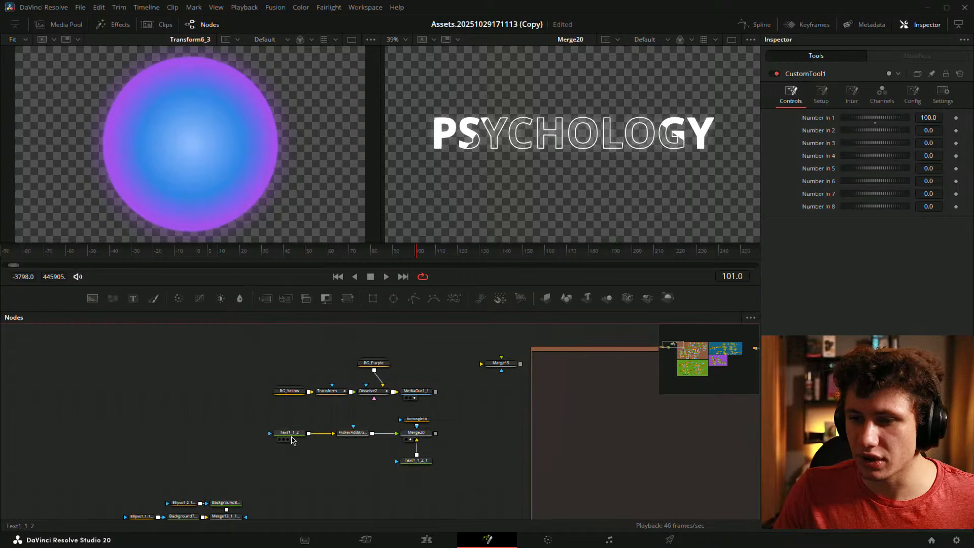
{"action": "left_click_drag", "start_coordinate": [291, 435], "coordinate": [464, 216]}
{"action": "left_click_drag", "start_coordinate": [169, 446], "coordinate": [606, 365]}
{"action": "left_click_drag", "start_coordinate": [519, 360], "coordinate": [157, 404]}
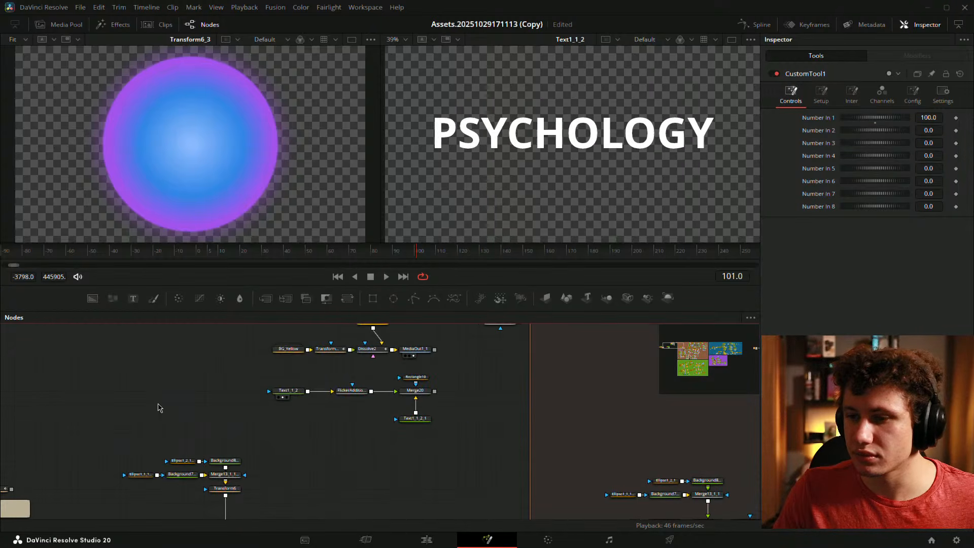
{"action": "left_click", "coordinate": [351, 391]}
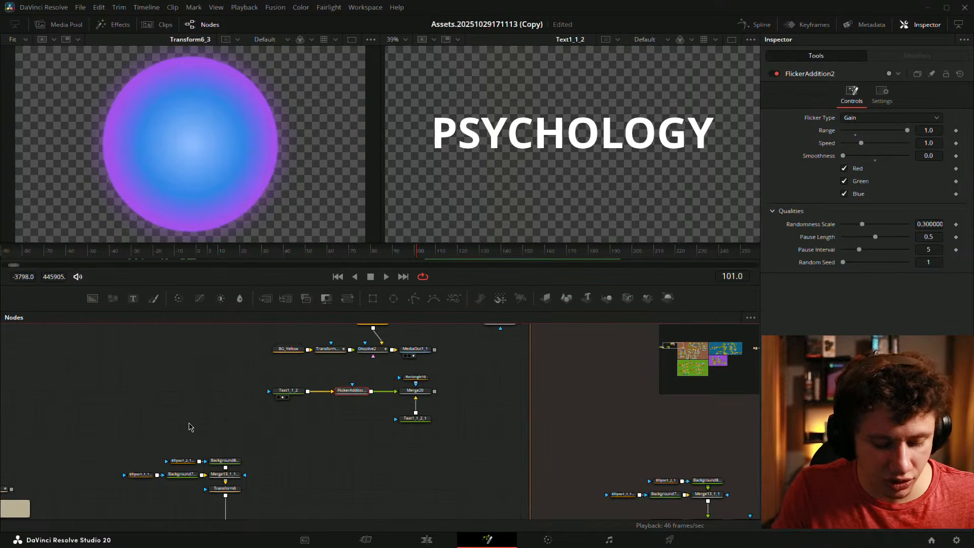
{"action": "key", "text": "ctrl+p"}
- Select the orb's Transform6 node and review its Anim Curves input expression, leaving it unchanged
{"action": "left_click", "coordinate": [409, 397]}
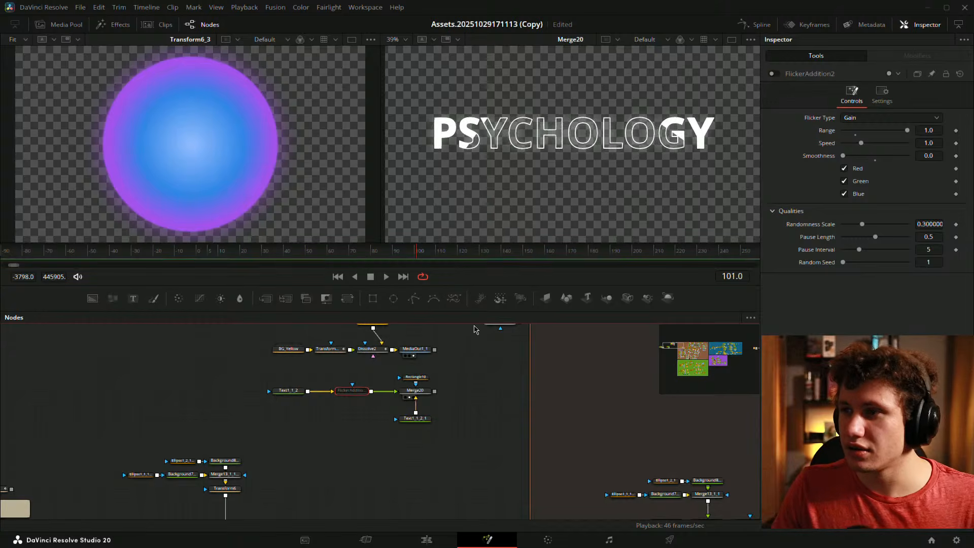
{"action": "left_click_drag", "start_coordinate": [289, 387], "coordinate": [573, 318]}
{"action": "left_click_drag", "start_coordinate": [352, 377], "coordinate": [441, 370]}
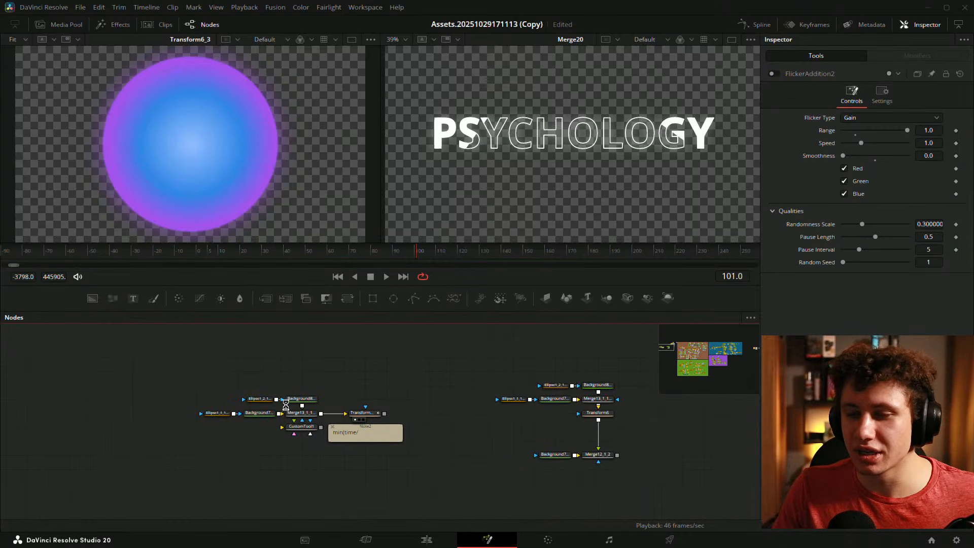
{"action": "scroll", "coordinate": [193, 432], "scroll_direction": "up", "scroll_amount": 3}
{"action": "left_click", "coordinate": [199, 254]}
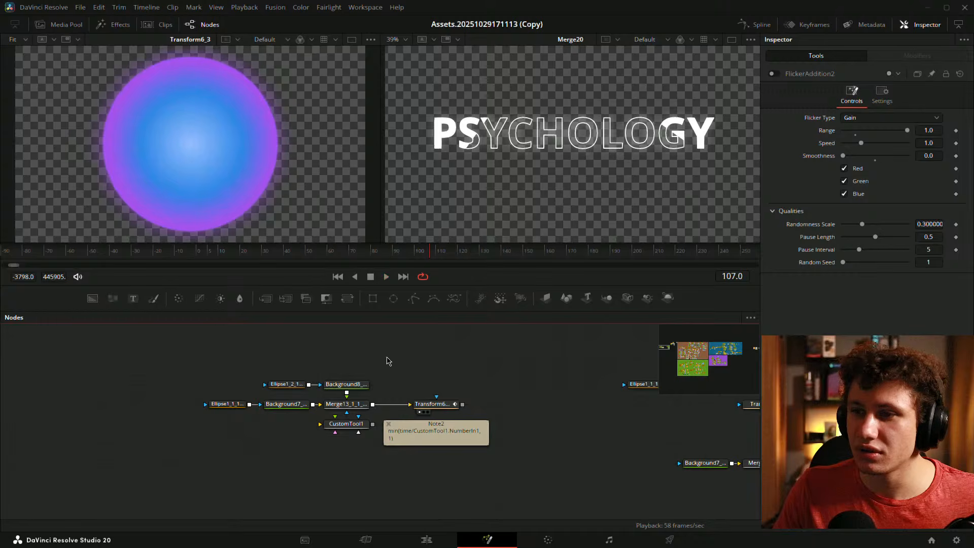
{"action": "left_click", "coordinate": [432, 404]}
{"action": "left_click", "coordinate": [917, 56]}
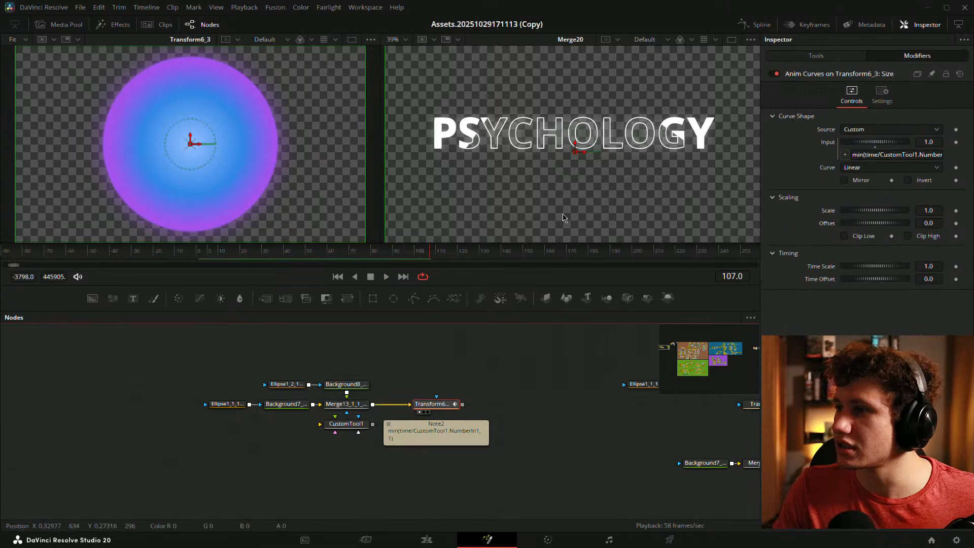
{"action": "left_click", "coordinate": [859, 156]}
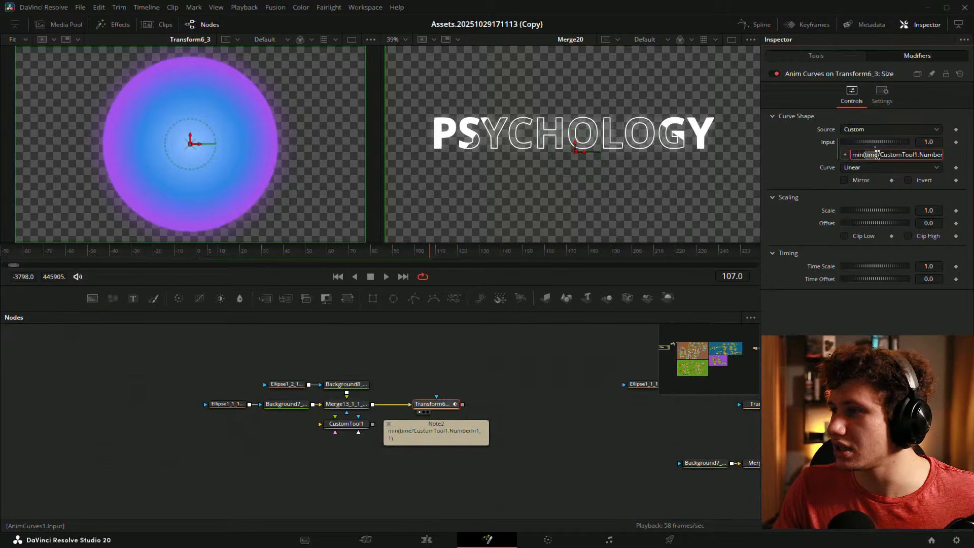
{"action": "left_click_drag", "start_coordinate": [932, 159], "coordinate": [946, 156]}
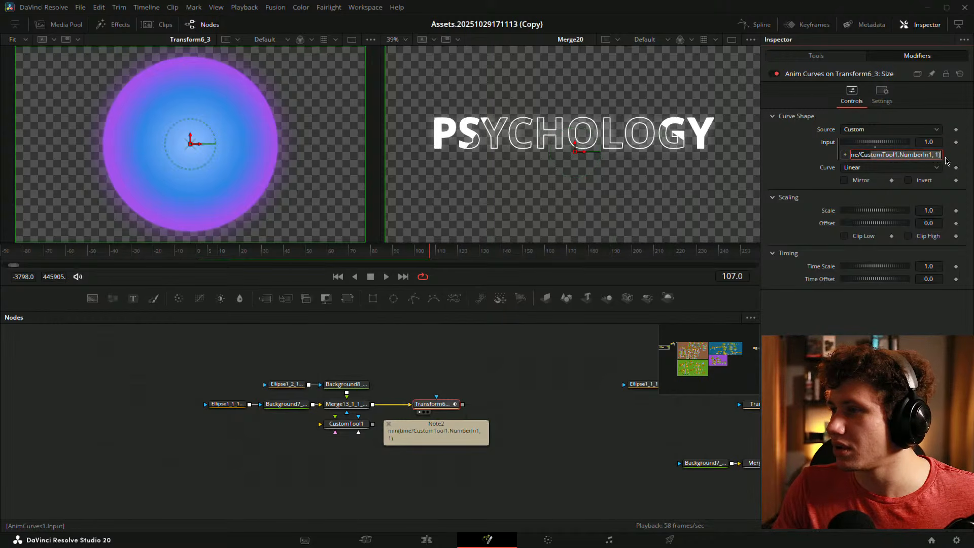
{"action": "key", "text": "Return"}
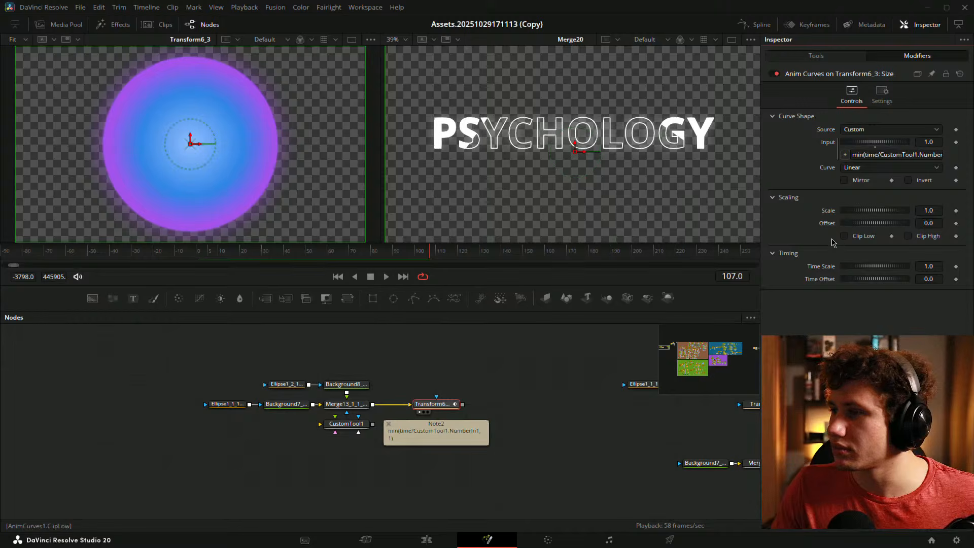
- Reselect Transform6_3 and bring up its Anim Curves modifier settings
{"action": "left_click_drag", "start_coordinate": [534, 346], "coordinate": [474, 347]}
{"action": "left_click", "coordinate": [474, 352]}
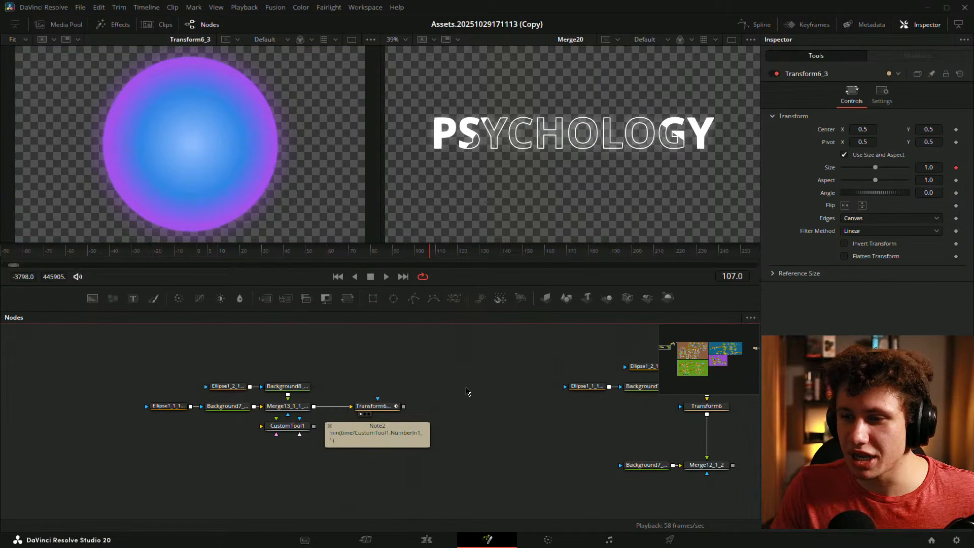
{"action": "left_click_drag", "start_coordinate": [467, 391], "coordinate": [368, 394]}
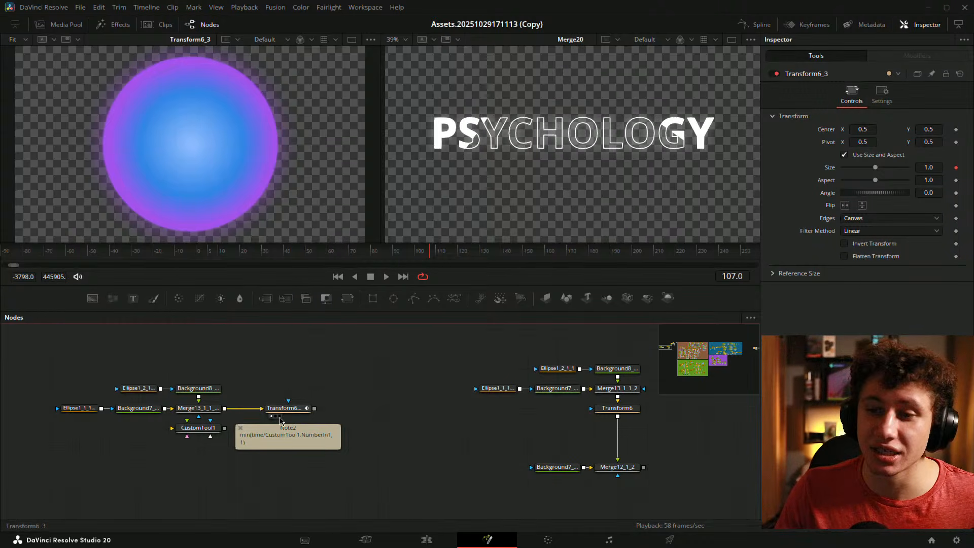
{"action": "left_click", "coordinate": [294, 410]}
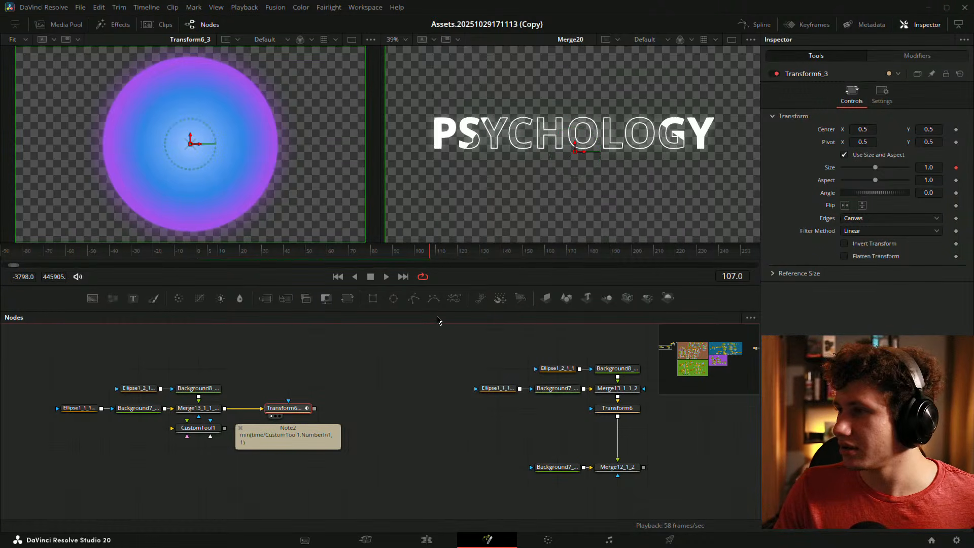
{"action": "left_click_drag", "start_coordinate": [349, 391], "coordinate": [404, 365]}
{"action": "left_click", "coordinate": [917, 56]}
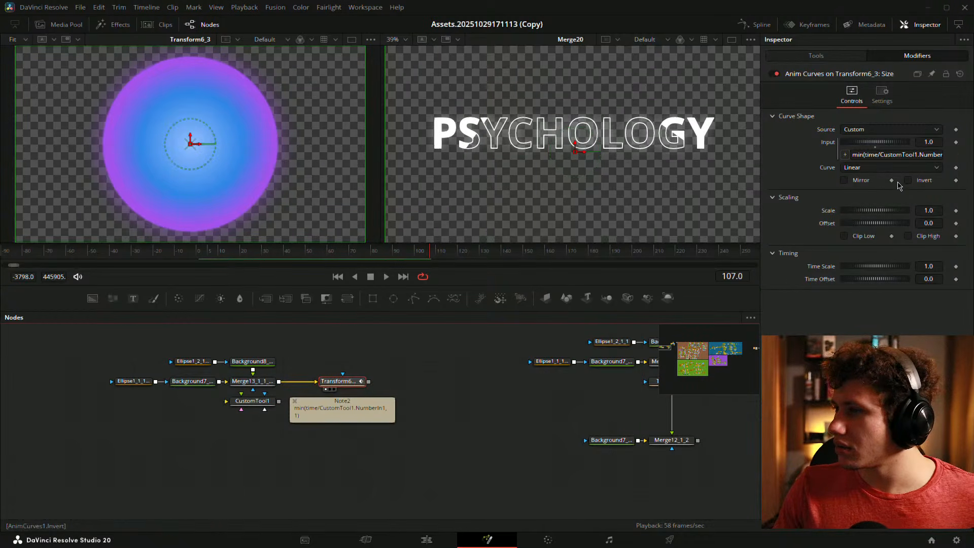
- Switch the Anim Curves shape to Custom and drag the end tangents into an S-curve
{"action": "left_click", "coordinate": [890, 168]}
{"action": "left_click", "coordinate": [859, 204]}
{"action": "left_click", "coordinate": [842, 249]}
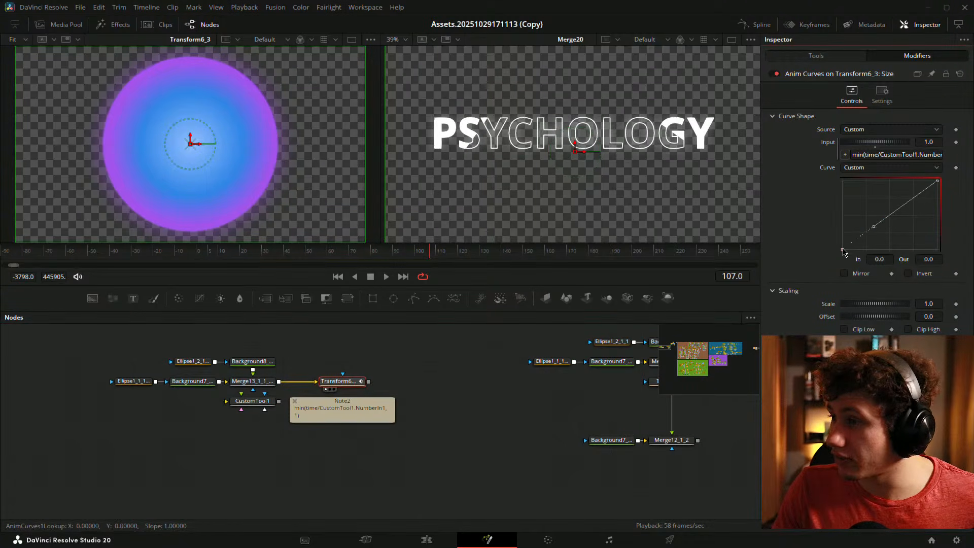
{"action": "left_click_drag", "start_coordinate": [873, 227], "coordinate": [892, 251]}
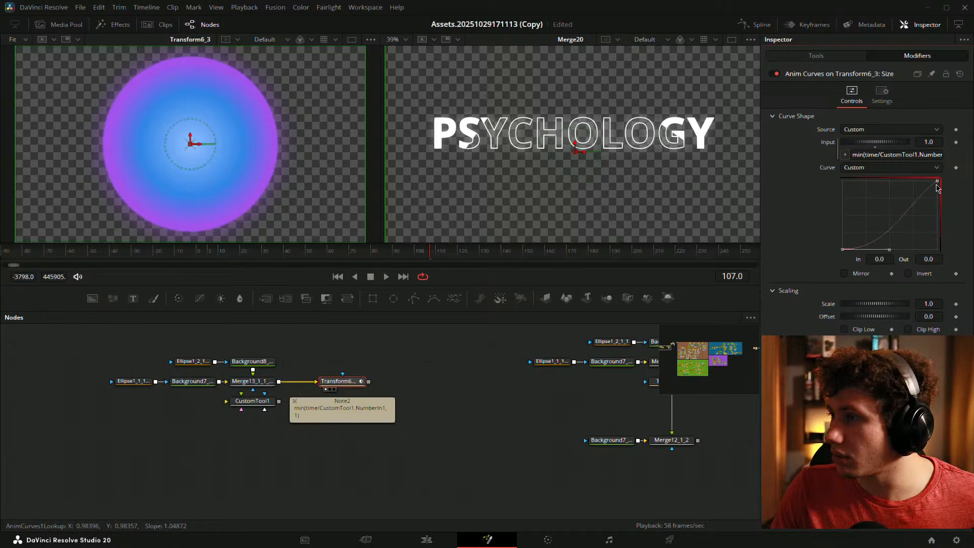
{"action": "left_click", "coordinate": [937, 181]}
{"action": "left_click_drag", "start_coordinate": [906, 203], "coordinate": [892, 186]}
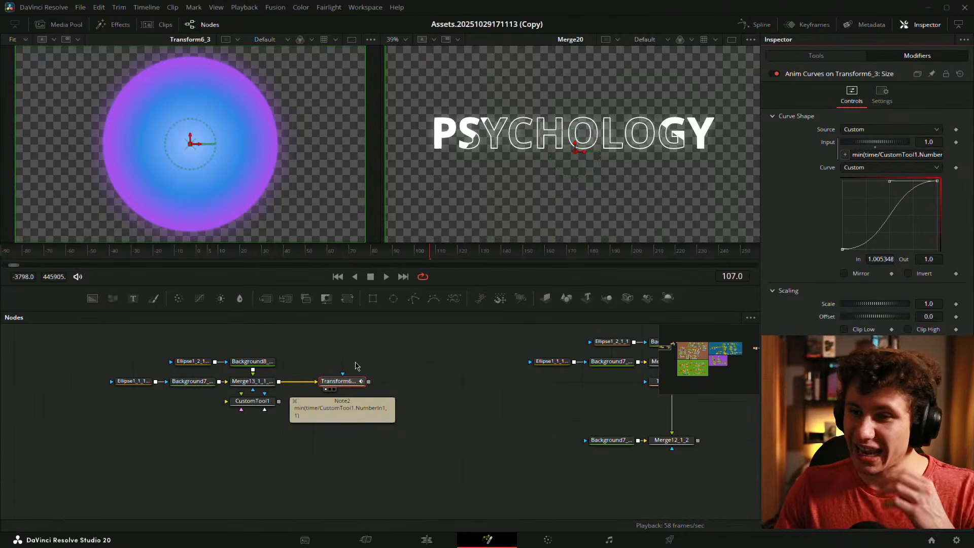
- Play the orb's growth from the start to check the new easing
{"action": "left_click_drag", "start_coordinate": [366, 254], "coordinate": [343, 252]}
{"action": "key", "text": "space"}
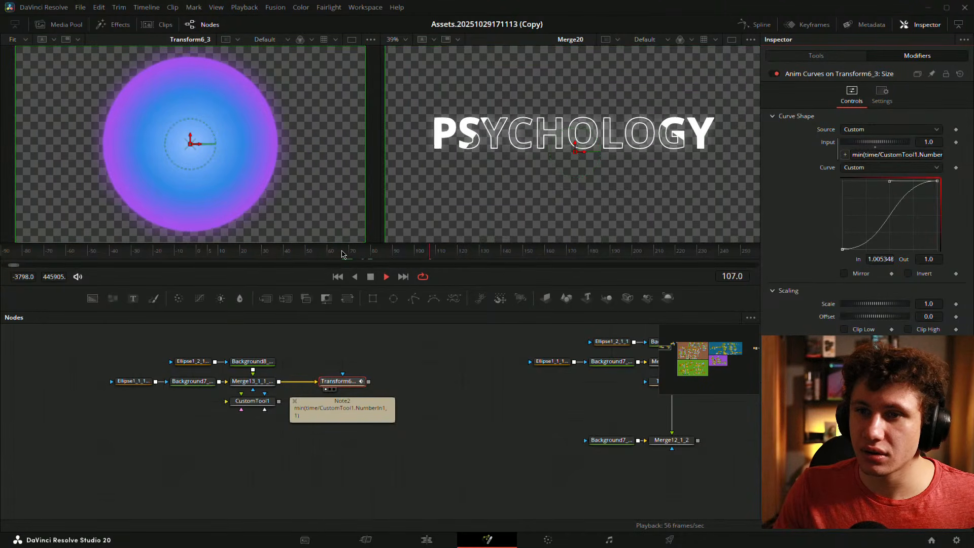
{"action": "left_click", "coordinate": [198, 254]}
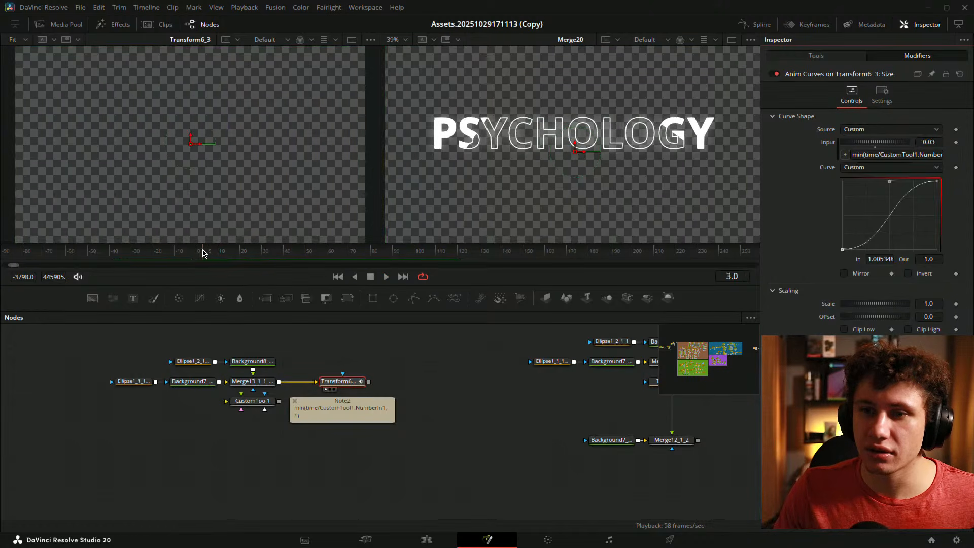
{"action": "key", "text": "space"}
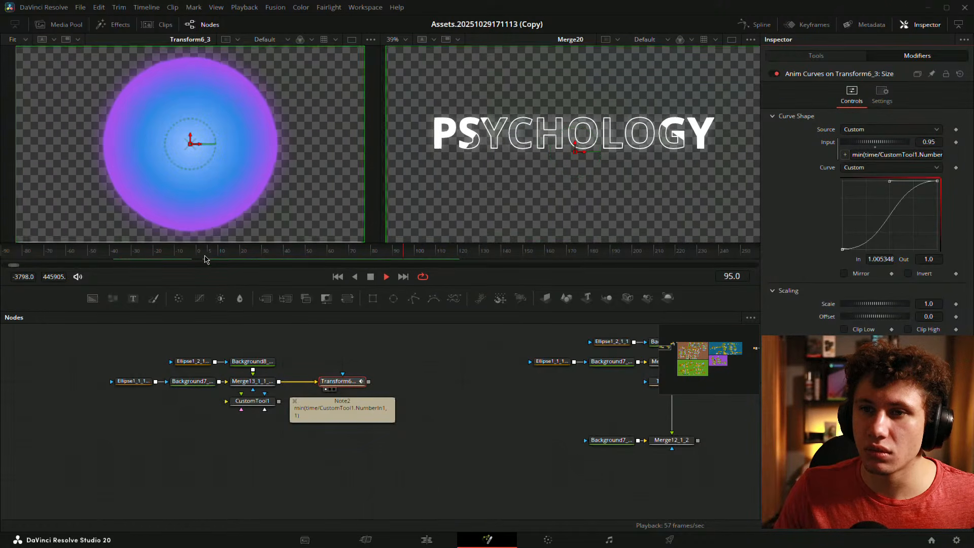
{"action": "key", "text": "space"}
- Stretch the bottom start tangent to steepen the S-curve and preview from frame 55
{"action": "left_click", "coordinate": [341, 384]}
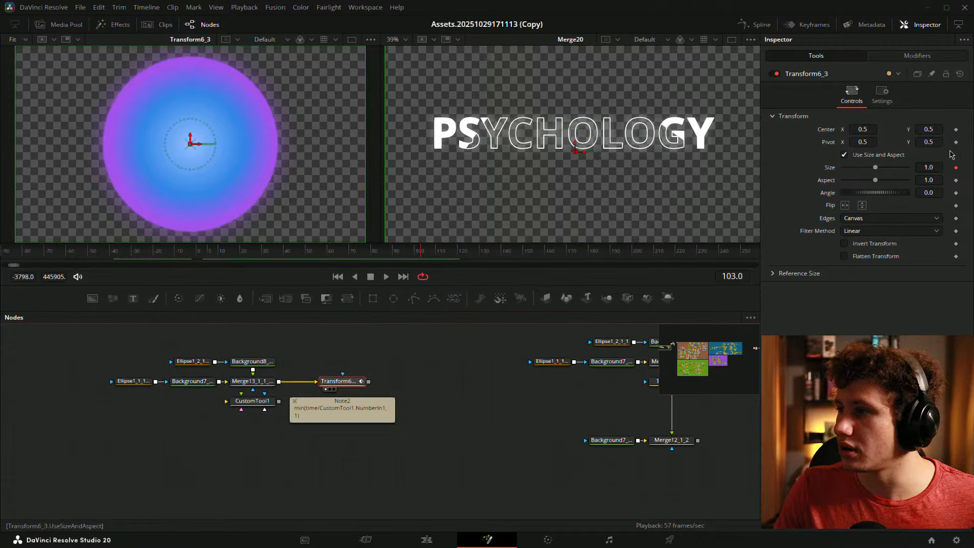
{"action": "left_click", "coordinate": [932, 55]}
{"action": "left_click", "coordinate": [842, 249]}
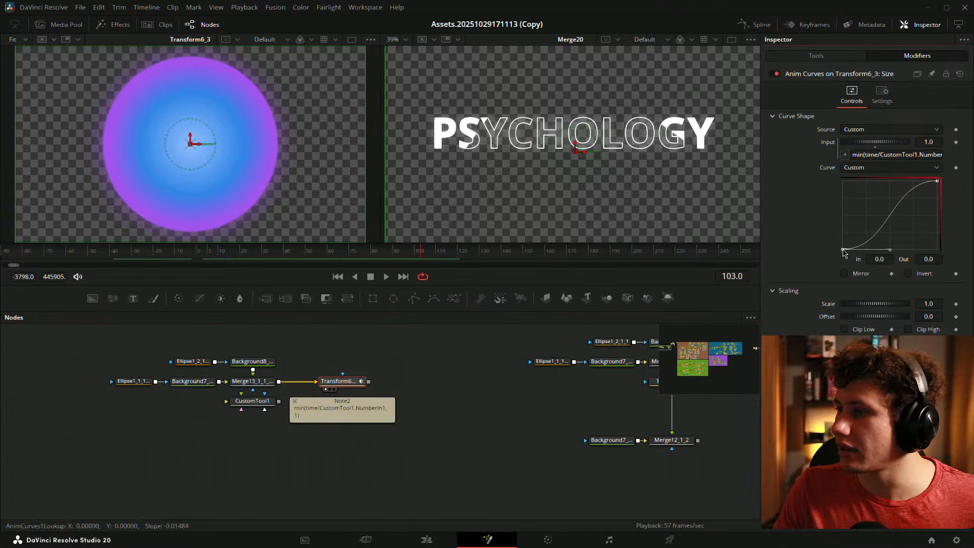
{"action": "left_click_drag", "start_coordinate": [893, 252], "coordinate": [919, 253]}
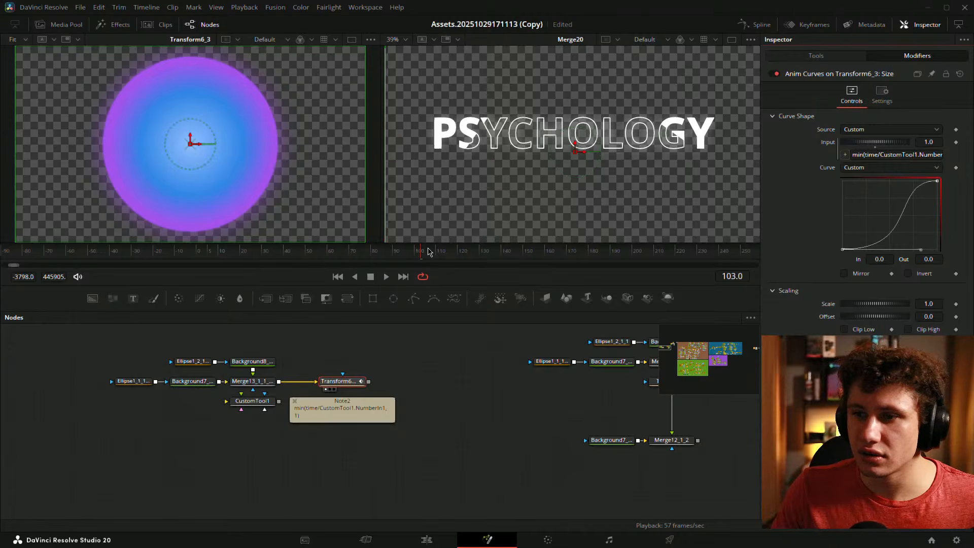
{"action": "left_click_drag", "start_coordinate": [429, 252], "coordinate": [318, 258]}
{"action": "key", "text": "space"}
{"action": "left_click_drag", "start_coordinate": [410, 256], "coordinate": [385, 255]}
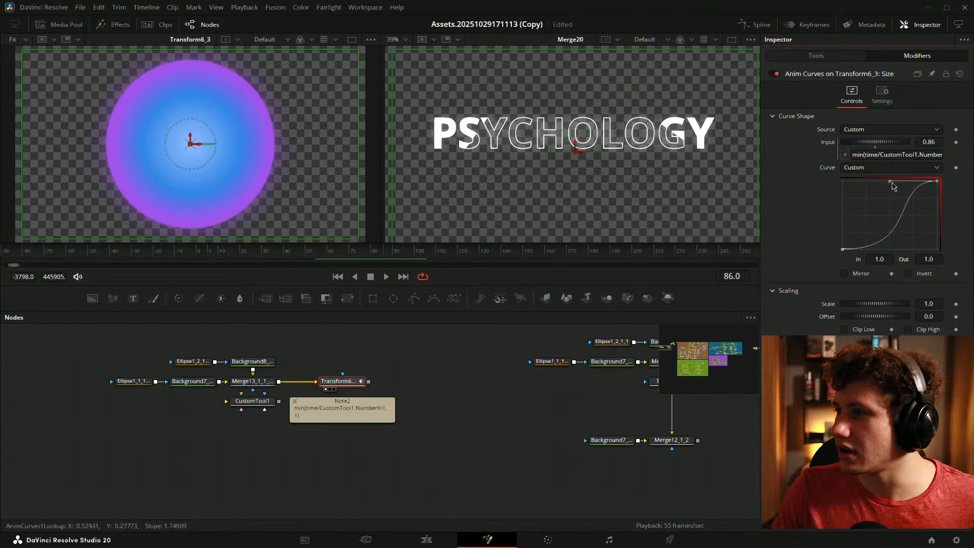
- Pull the top tangent for a sharper ease-out and replay the orb's growth
{"action": "left_click_drag", "start_coordinate": [890, 181], "coordinate": [860, 181]}
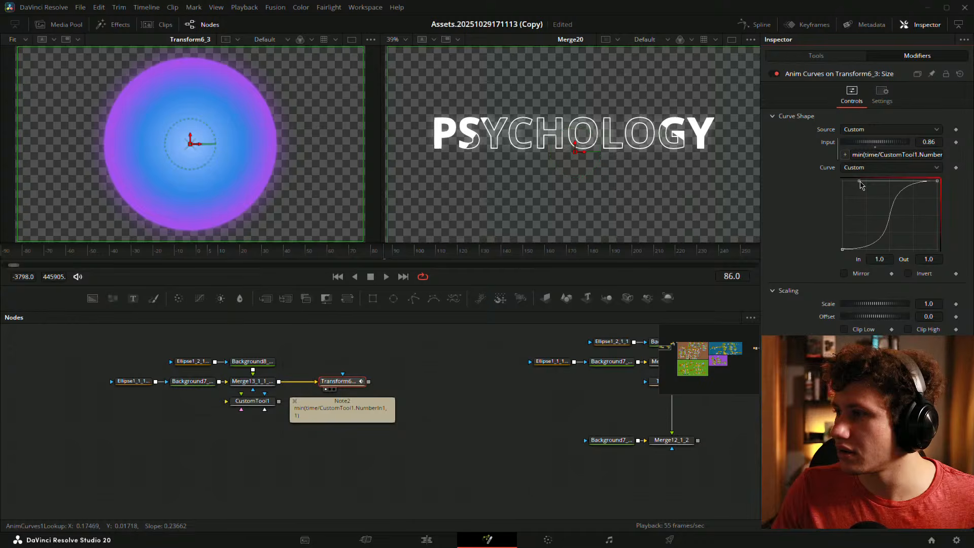
{"action": "left_click", "coordinate": [206, 253]}
{"action": "key", "text": "space"}
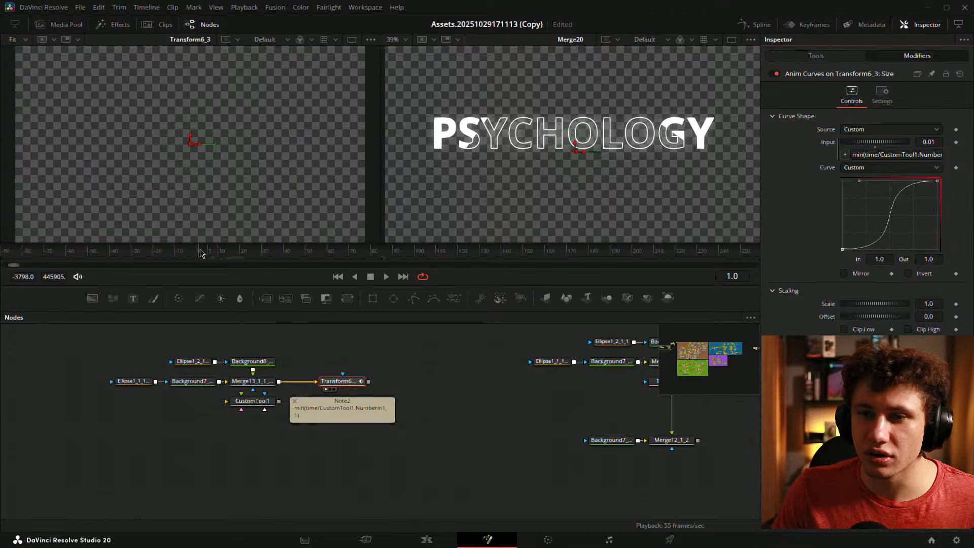
{"action": "key", "text": "space"}
{"action": "left_click", "coordinate": [395, 358]}
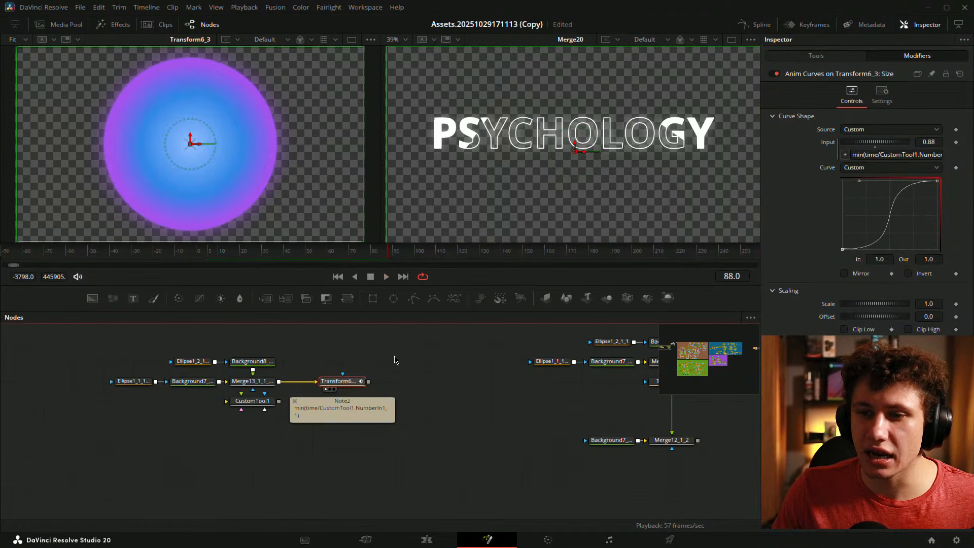
- Set CustomTool1's Number In 1 to 24
{"action": "left_click", "coordinate": [253, 400]}
{"action": "left_click", "coordinate": [923, 118]}
{"action": "type", "text": "2"}
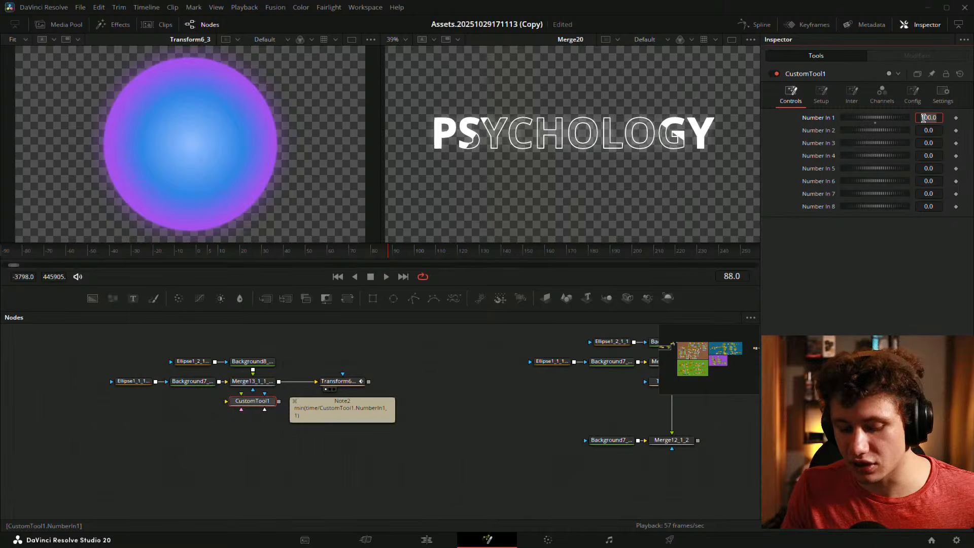
{"action": "type", "text": "00"}
{"action": "key", "text": "Return"}
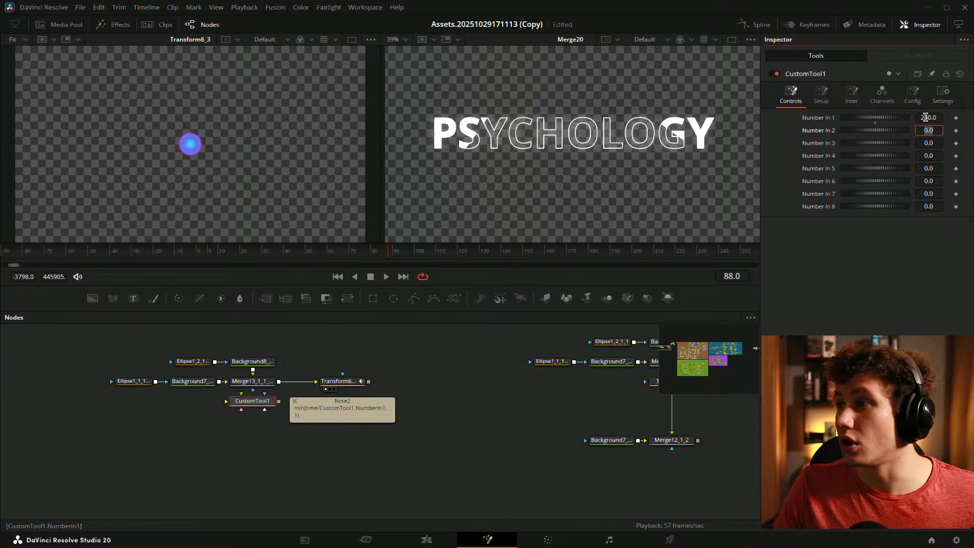
{"action": "type", "text": "24"}
{"action": "key", "text": "Return"}
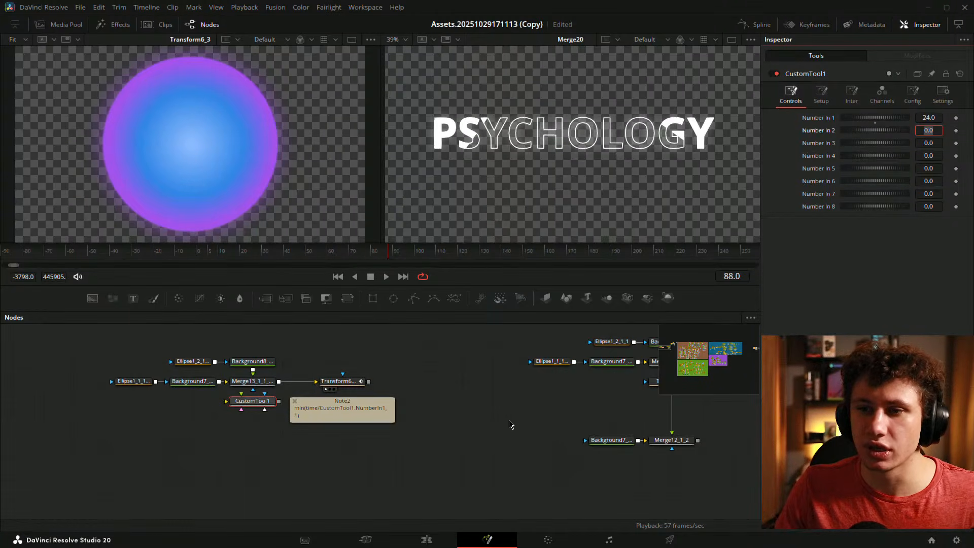
{"action": "left_click", "coordinate": [497, 426]}
- Play the comp from the start to preview the orb growing
{"action": "left_click", "coordinate": [201, 251]}
{"action": "key", "text": "space"}
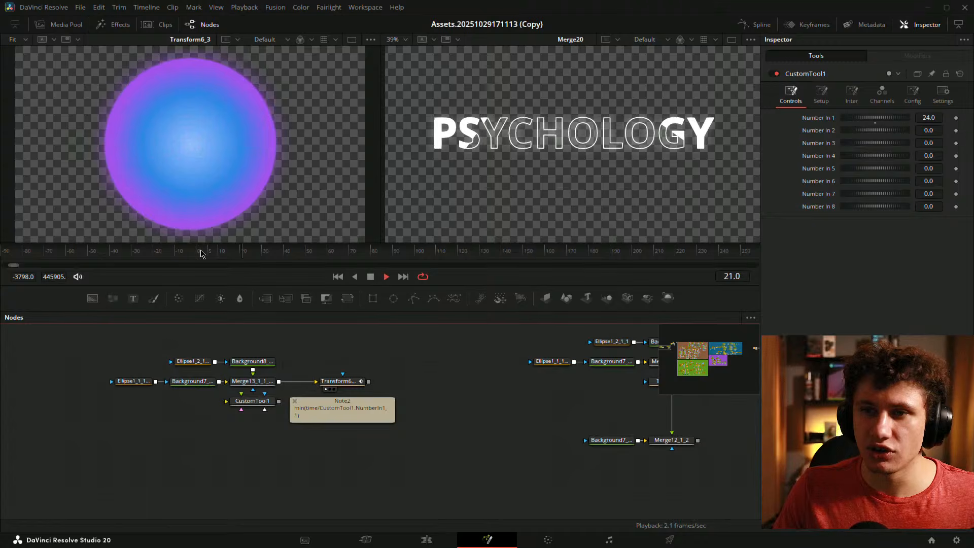
{"action": "left_click", "coordinate": [201, 250]}
{"action": "key", "text": "space"}
{"action": "left_click", "coordinate": [198, 254]}
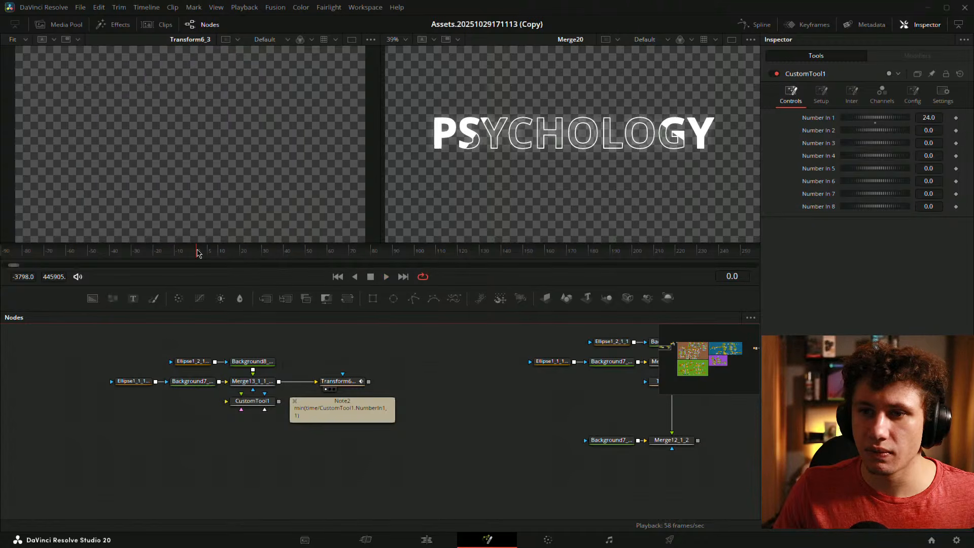
{"action": "key", "text": "space"}
{"action": "key", "text": "space"}
- Stretch the Anim Curves start tangent so the curve rises earlier, then preview it
{"action": "left_click", "coordinate": [320, 379]}
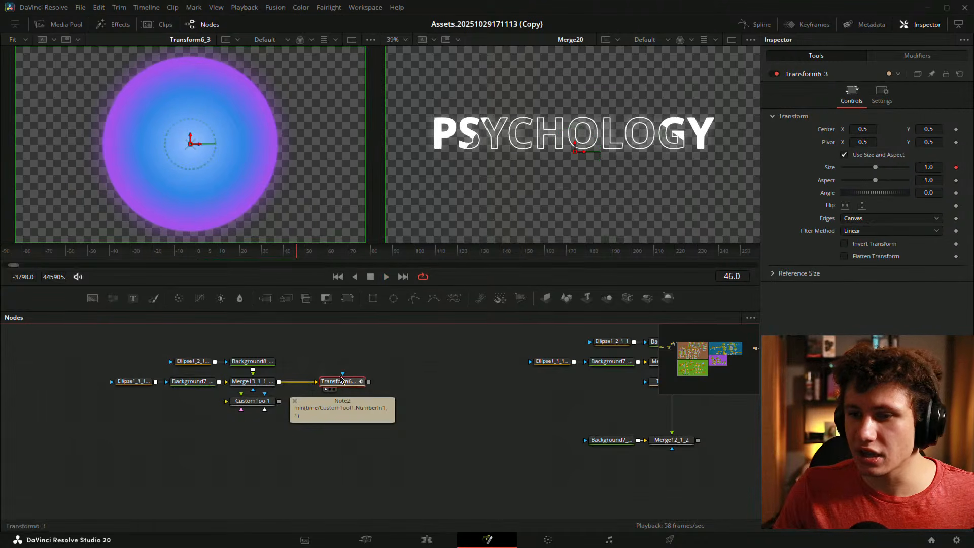
{"action": "left_click", "coordinate": [917, 55]}
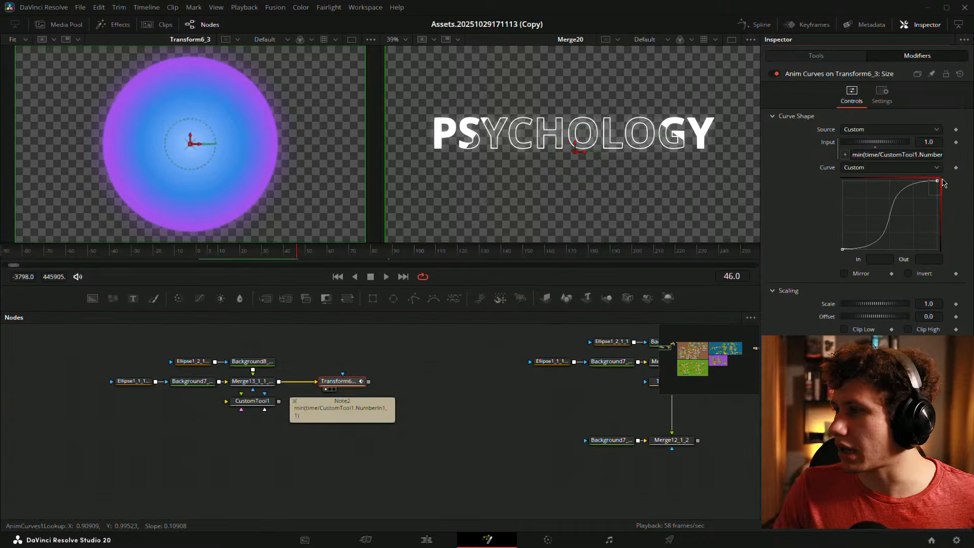
{"action": "left_click", "coordinate": [937, 181]}
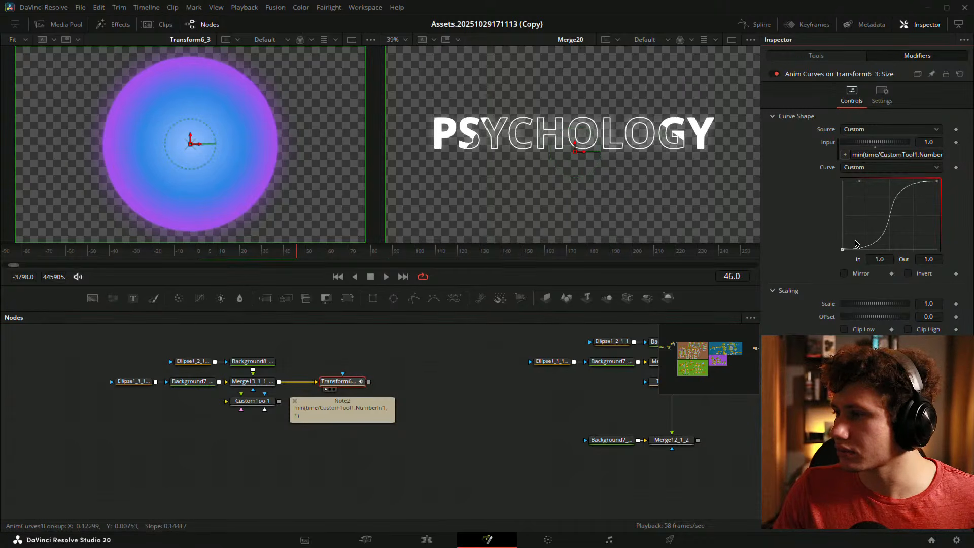
{"action": "left_click", "coordinate": [842, 249]}
{"action": "left_click_drag", "start_coordinate": [921, 251], "coordinate": [891, 252]}
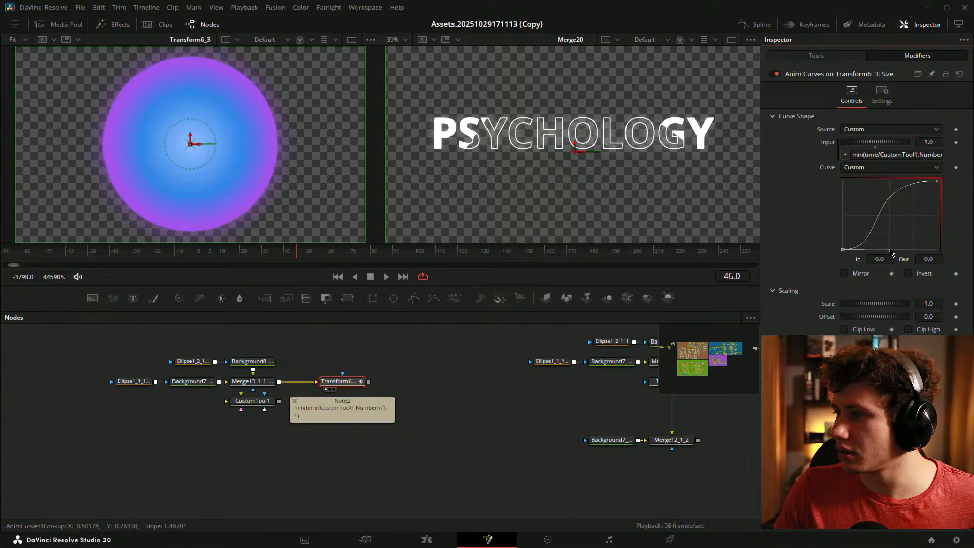
{"action": "left_click", "coordinate": [496, 402]}
{"action": "left_click_drag", "start_coordinate": [241, 255], "coordinate": [199, 245]}
{"action": "key", "text": "space"}
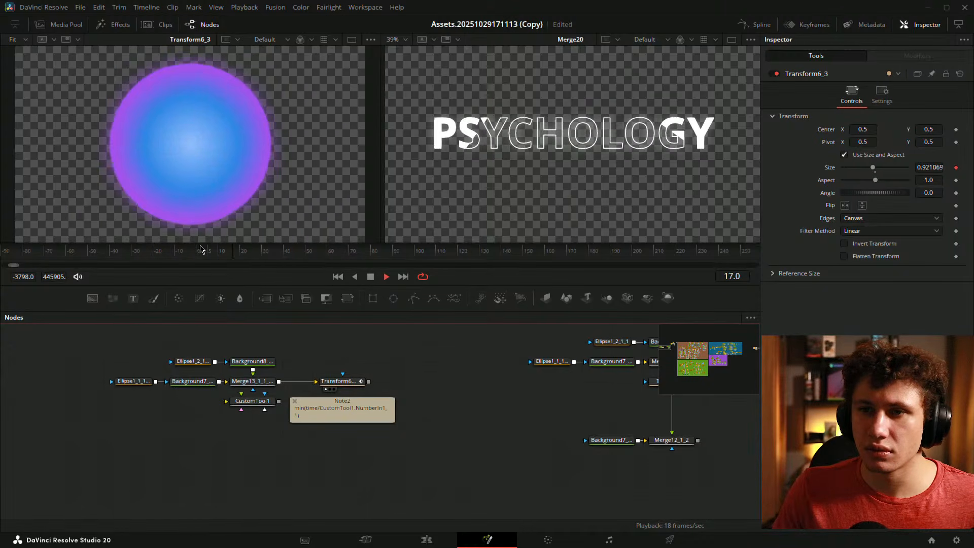
{"action": "key", "text": "space"}
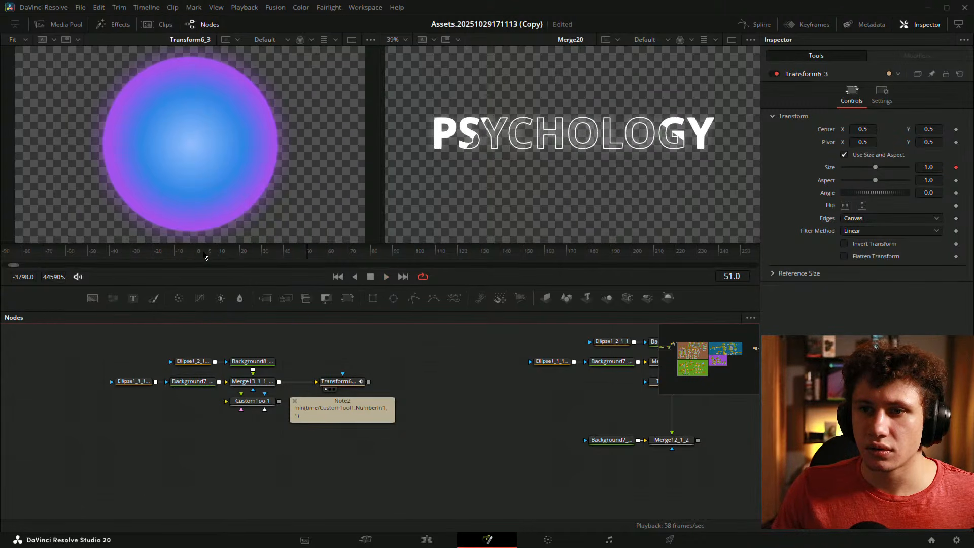
- Lengthen the curve's end tangent to soften the finish and replay the easing
{"action": "left_click", "coordinate": [350, 383]}
{"action": "left_click", "coordinate": [897, 57]}
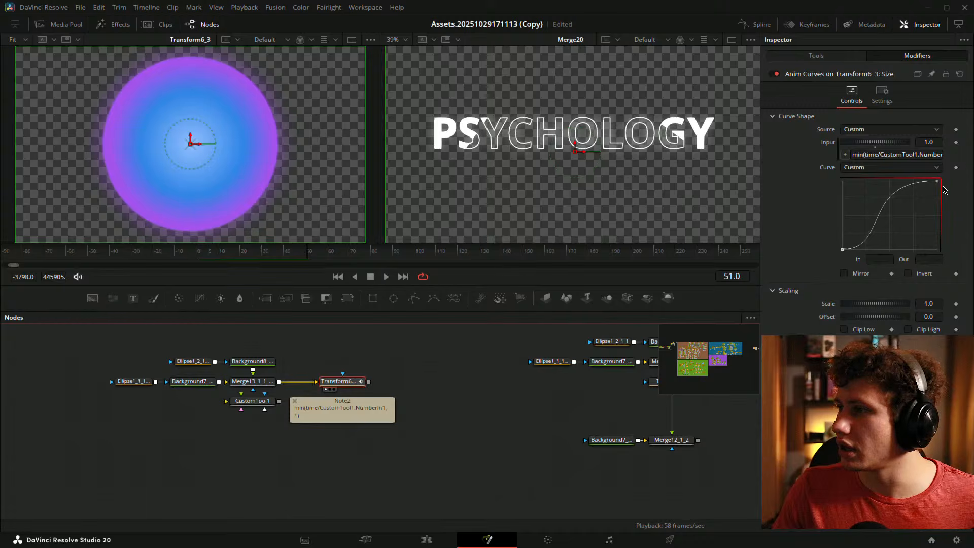
{"action": "left_click", "coordinate": [936, 181]}
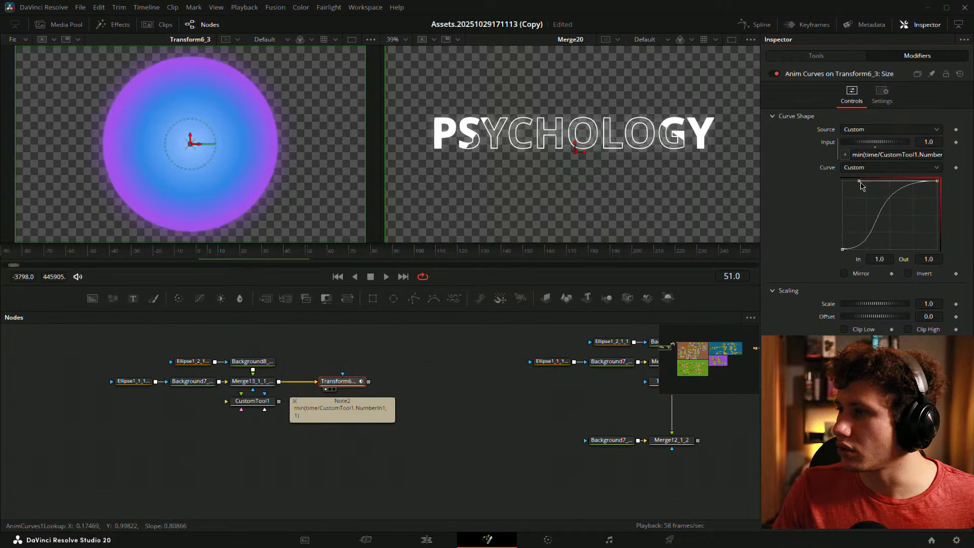
{"action": "left_click_drag", "start_coordinate": [860, 187], "coordinate": [869, 185]}
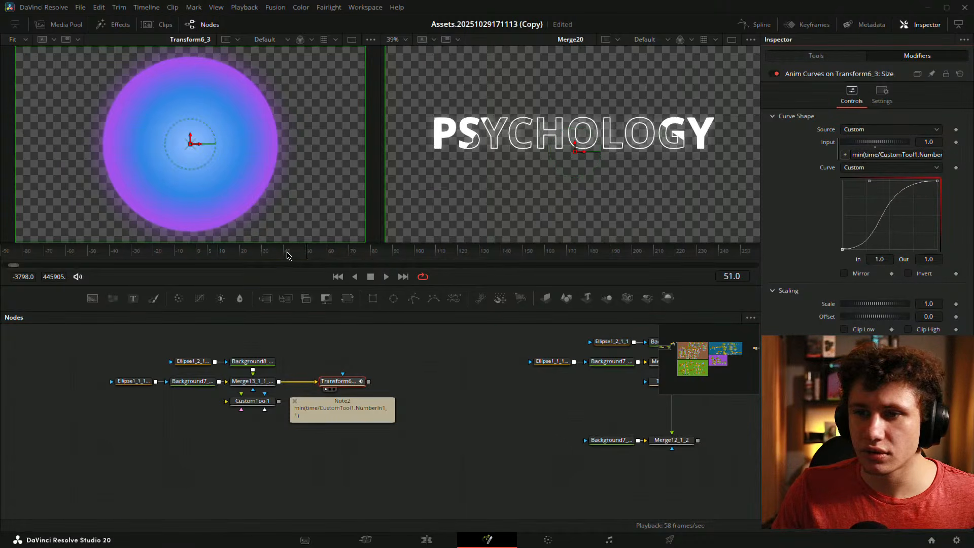
{"action": "left_click_drag", "start_coordinate": [257, 252], "coordinate": [199, 242]}
{"action": "key", "text": "space"}
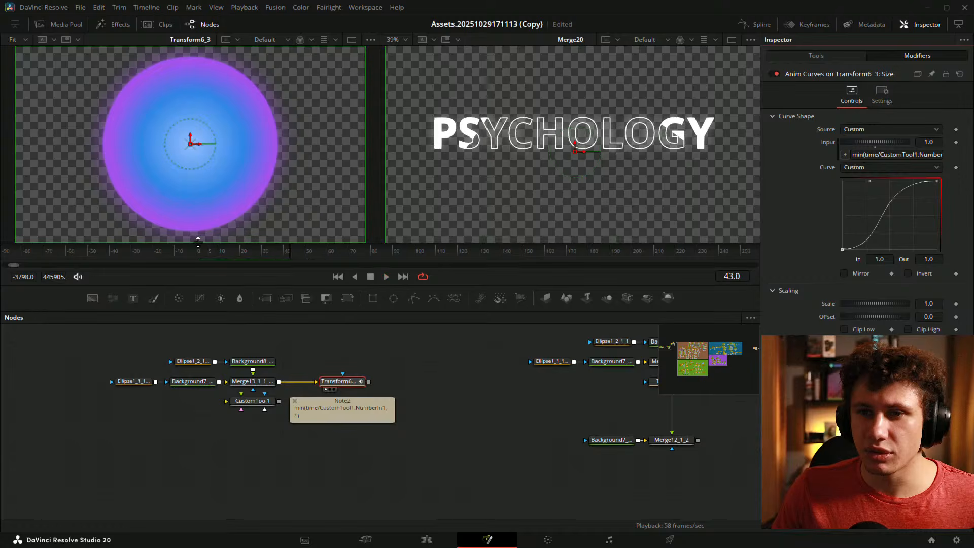
{"action": "left_click", "coordinate": [197, 252]}
{"action": "key", "text": "space"}
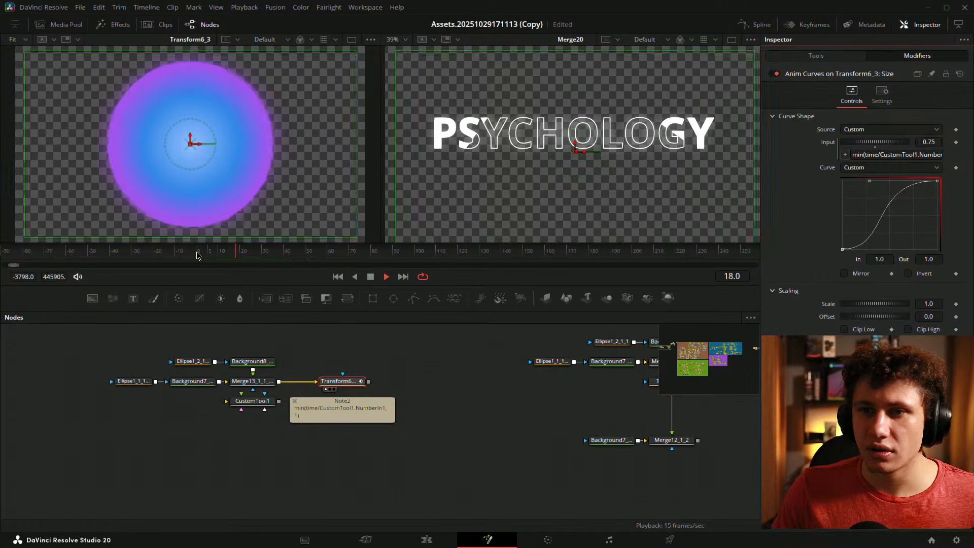
{"action": "left_click", "coordinate": [198, 253]}
{"action": "key", "text": "space"}
{"action": "key", "text": "space"}
{"action": "left_click", "coordinate": [463, 400]}
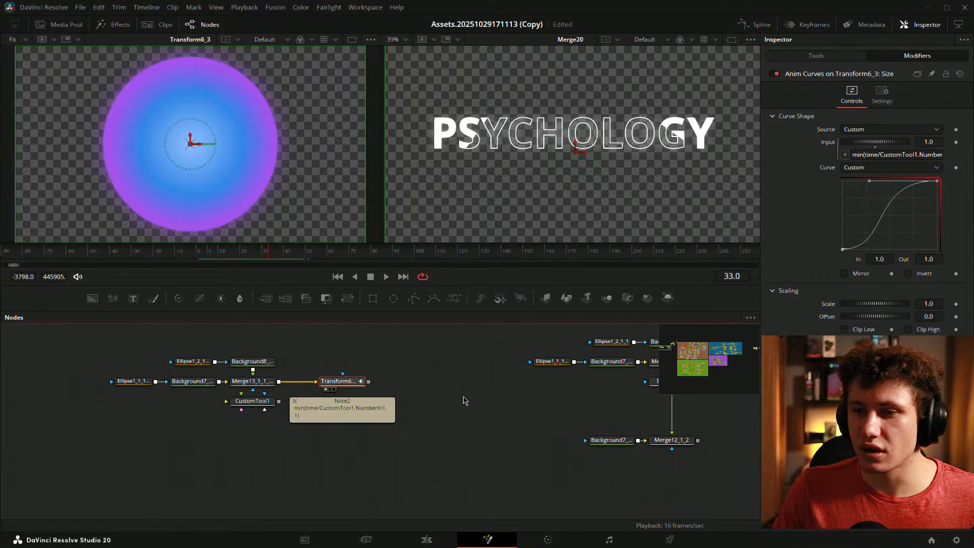
{"action": "key", "text": "ctrl+s"}
- Move the Note2 sticky note lower, below CustomTool1, and enlarge it
{"action": "left_click_drag", "start_coordinate": [358, 396], "coordinate": [406, 450]}
{"action": "left_click", "coordinate": [555, 401]}
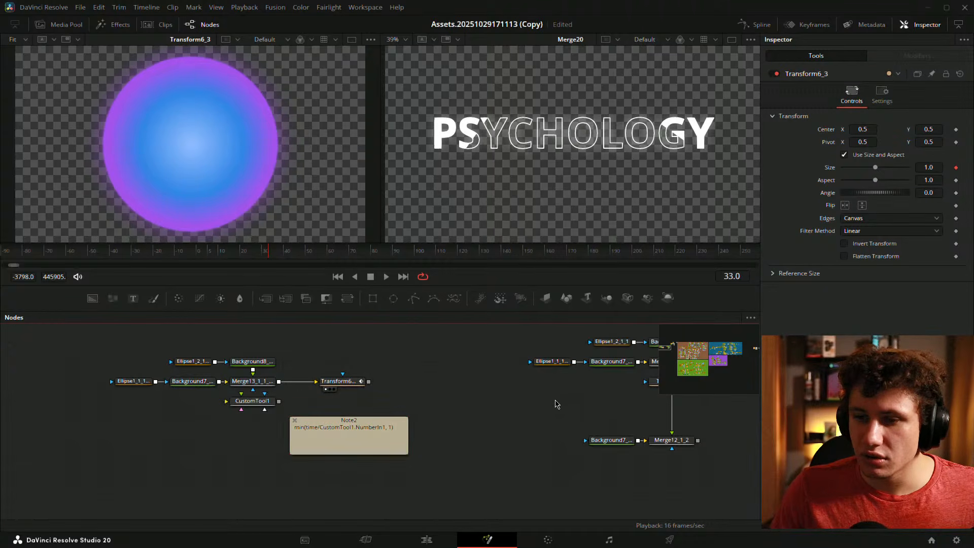
{"action": "left_click_drag", "start_coordinate": [436, 370], "coordinate": [480, 383]}
- Shift Transform6_3's Pivot X to 0.199 and go to frame 1
{"action": "left_click", "coordinate": [403, 394]}
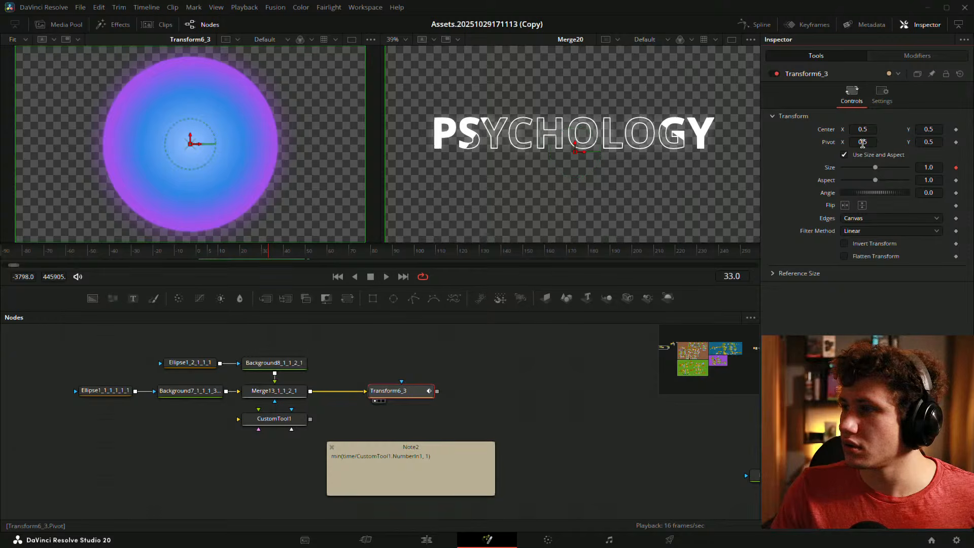
{"action": "left_click_drag", "start_coordinate": [863, 143], "coordinate": [711, 142]}
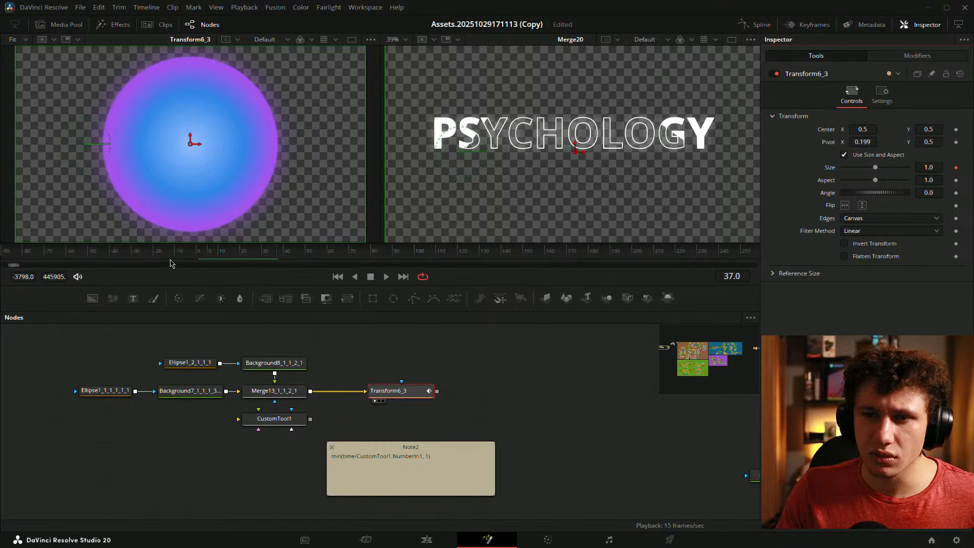
{"action": "left_click_drag", "start_coordinate": [195, 258], "coordinate": [198, 258]}
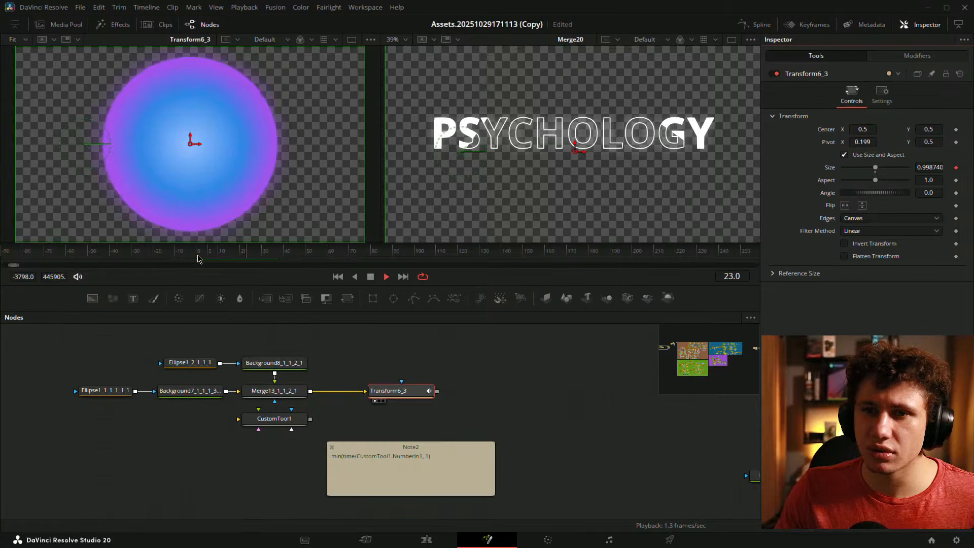
- Set the Anim Curves Scaling Offset to 1 and play to preview the orb
{"action": "left_click", "coordinate": [897, 60]}
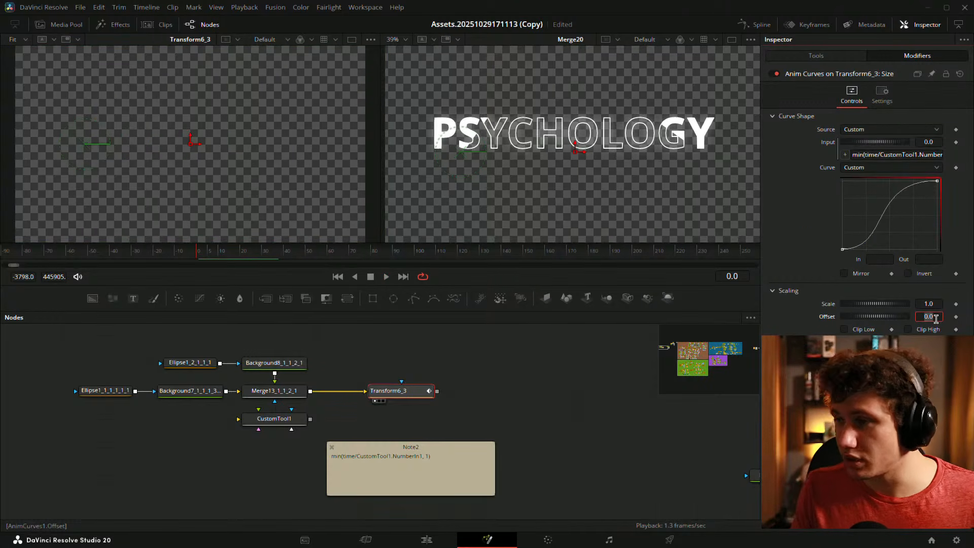
{"action": "type", "text": "1"}
{"action": "key", "text": "Return"}
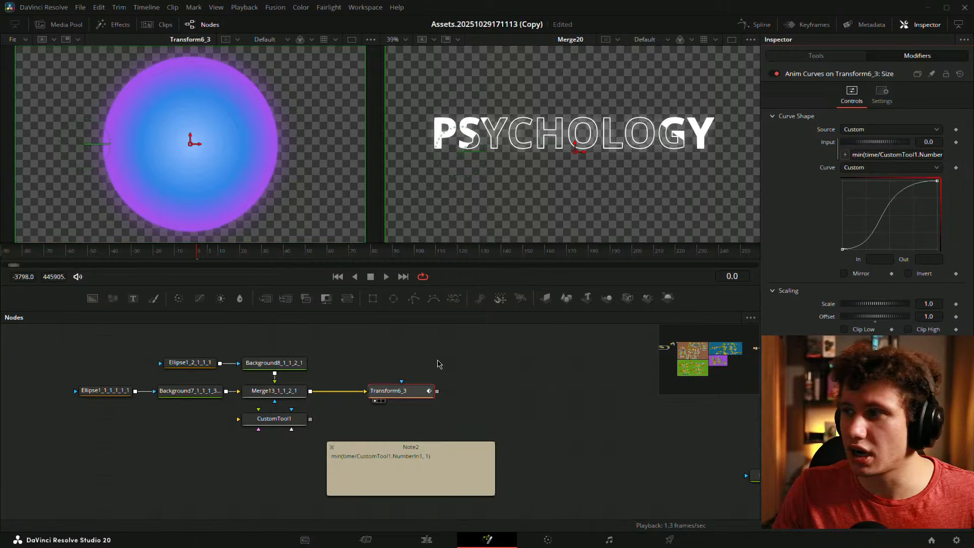
{"action": "left_click", "coordinate": [497, 372]}
{"action": "left_click", "coordinate": [199, 253]}
{"action": "key", "text": "space"}
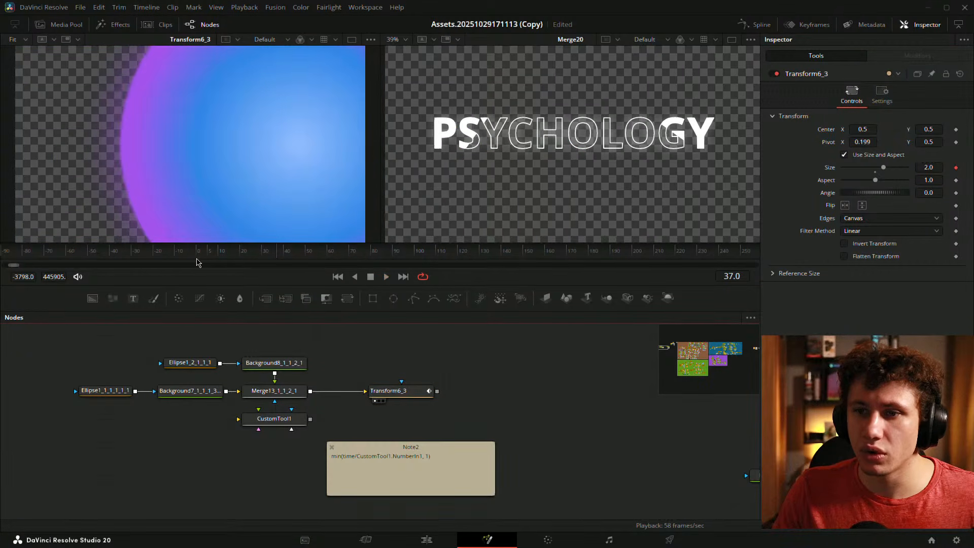
{"action": "key", "text": "space"}
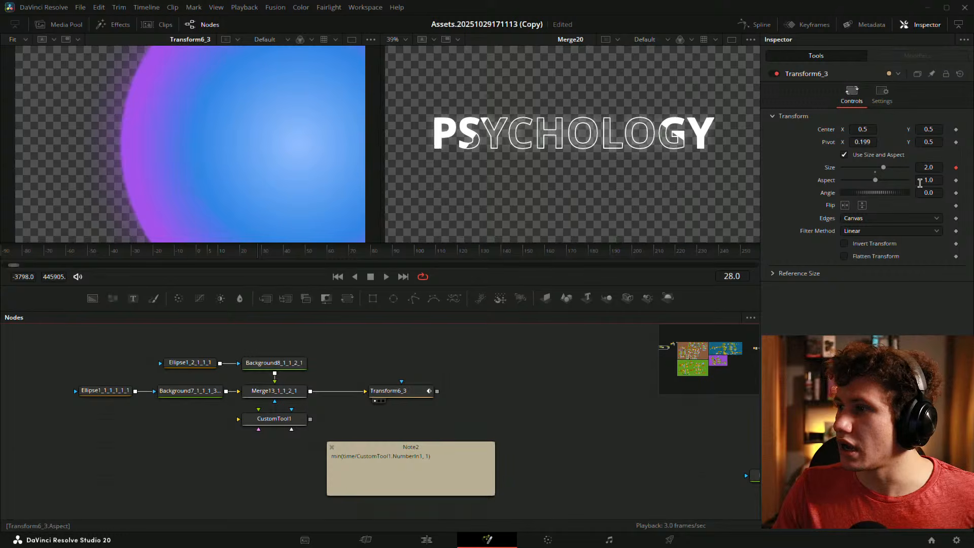
- Reopen Transform6_3's Anim Curves controls and return to frame 0
{"action": "left_click", "coordinate": [392, 390]}
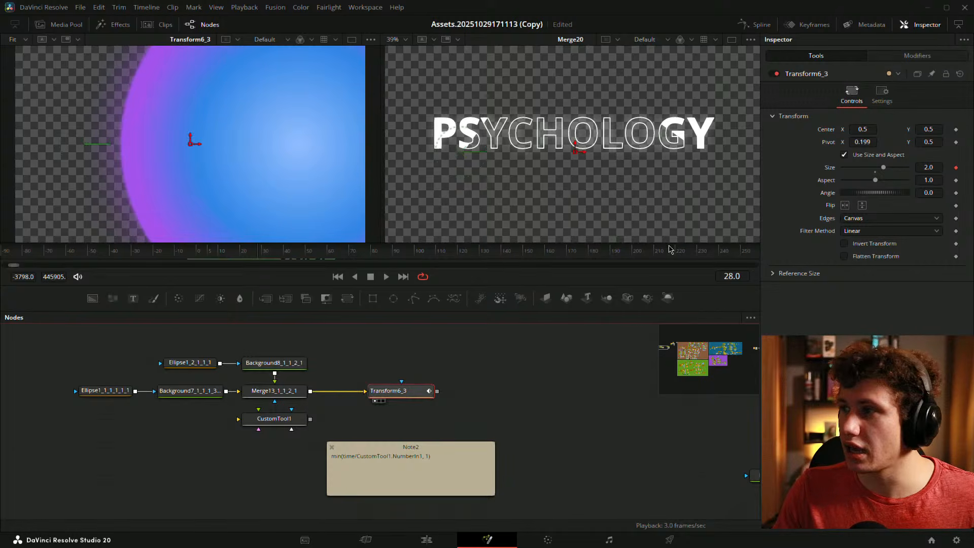
{"action": "left_click", "coordinate": [933, 55]}
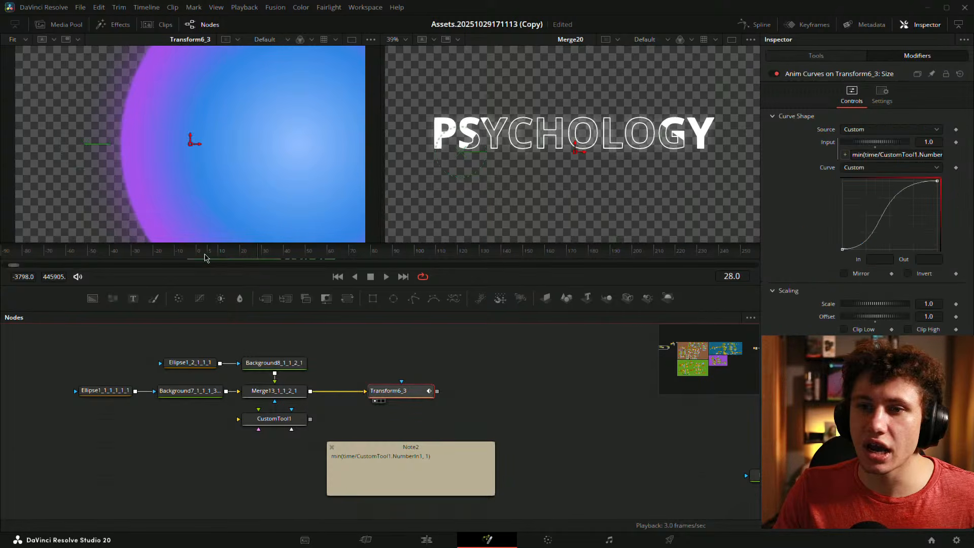
{"action": "left_click", "coordinate": [219, 255]}
{"action": "left_click", "coordinate": [199, 251]}
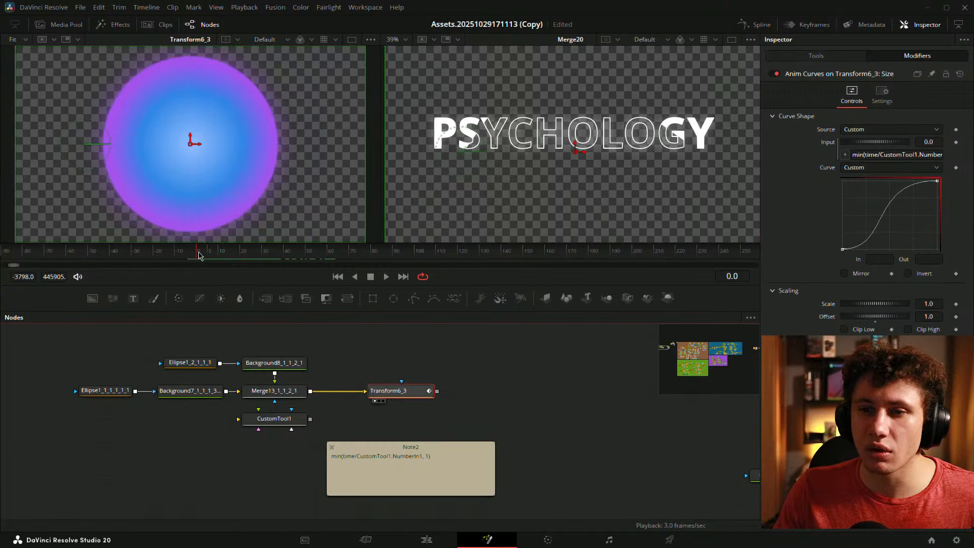
- Move Transform6_3's pivot to X 0.602 with Y lower, then preview the growth
{"action": "left_click", "coordinate": [816, 55]}
{"action": "left_click_drag", "start_coordinate": [865, 142], "coordinate": [961, 141]}
{"action": "mouse_move", "coordinate": [187, 254]}
{"action": "left_mouse_down"}
{"action": "mouse_move", "coordinate": [257, 252]}
{"action": "mouse_move", "coordinate": [198, 252]}
{"action": "left_mouse_up"}
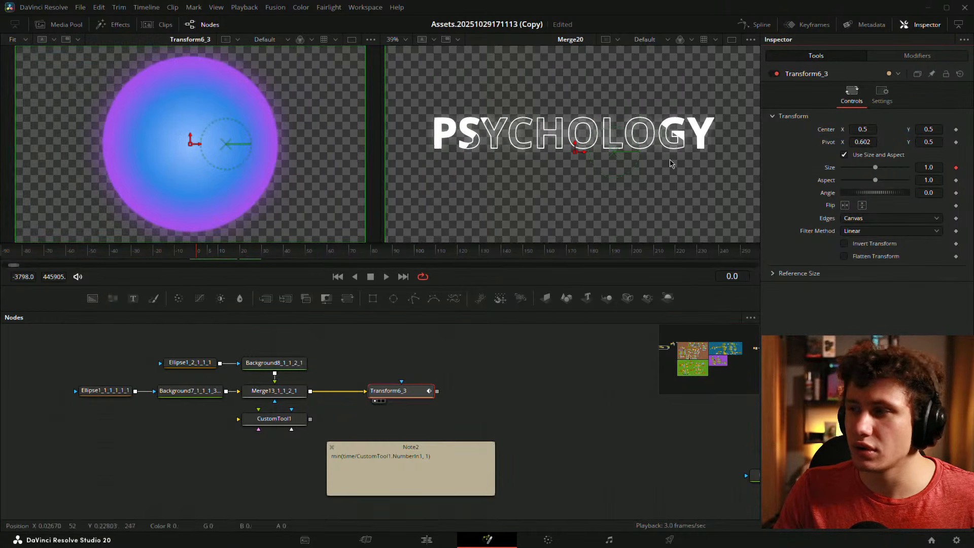
{"action": "left_click_drag", "start_coordinate": [928, 142], "coordinate": [877, 144]}
{"action": "key", "text": "space"}
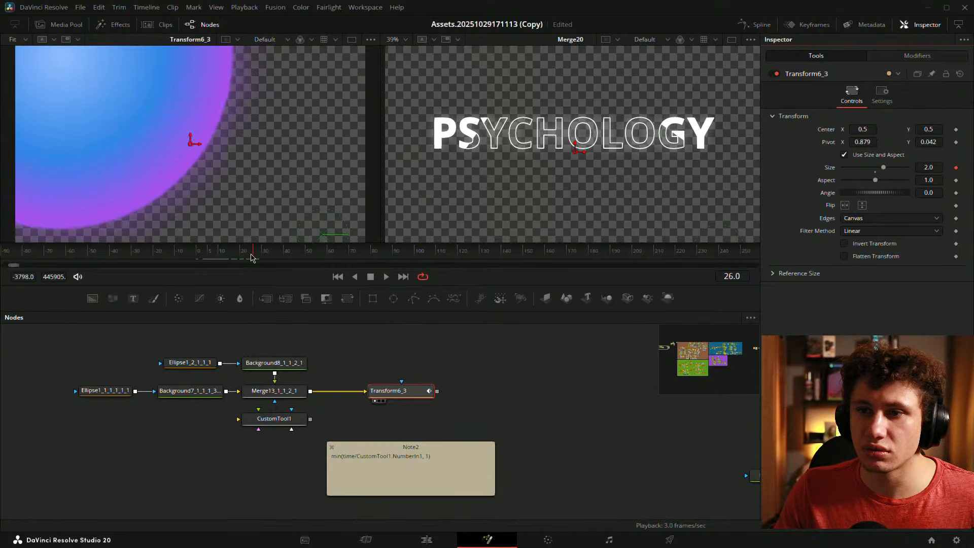
{"action": "left_click", "coordinate": [198, 254]}
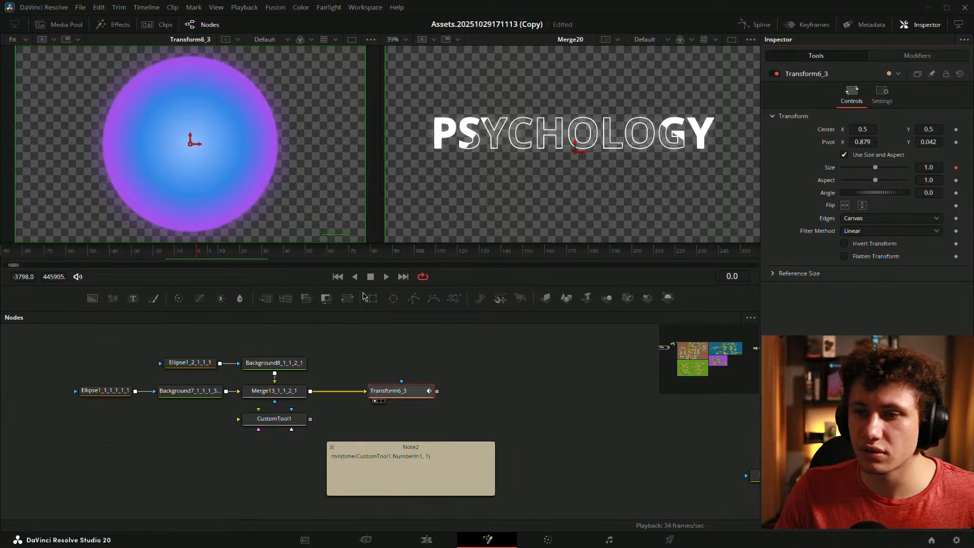
- Lengthen the curve's lower handle to ease the start, play back, and reselect Transform6_3
{"action": "left_click", "coordinate": [941, 55]}
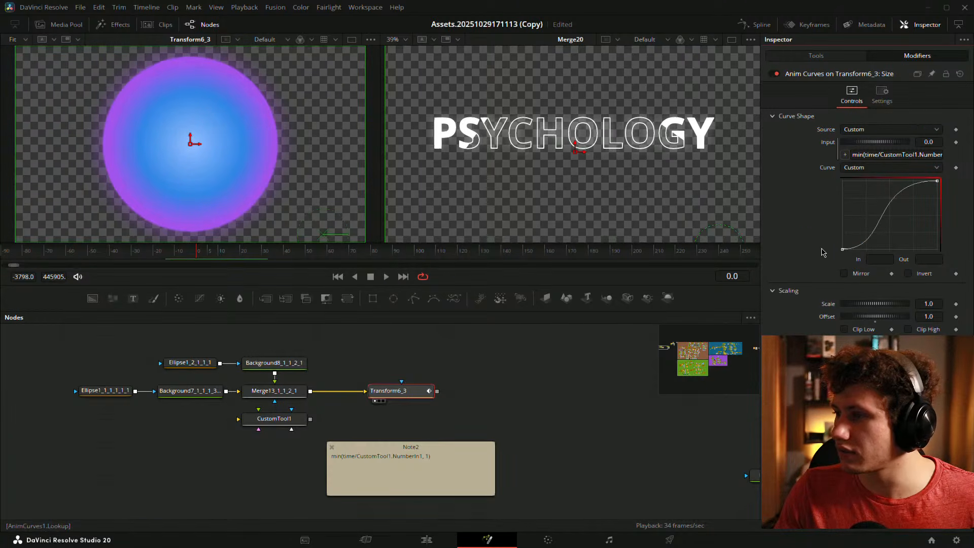
{"action": "left_click_drag", "start_coordinate": [892, 250], "coordinate": [903, 250]}
{"action": "key", "text": "space"}
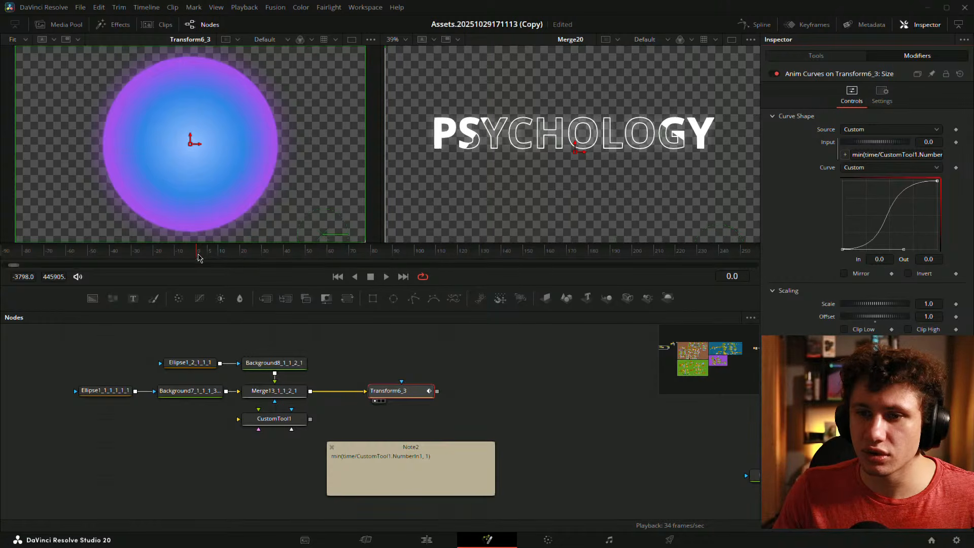
{"action": "mouse_move", "coordinate": [198, 254]}
{"action": "left_mouse_down"}
{"action": "mouse_move", "coordinate": [145, 256]}
{"action": "mouse_move", "coordinate": [221, 256]}
{"action": "mouse_move", "coordinate": [180, 255]}
{"action": "left_mouse_up"}
{"action": "key", "text": "space"}
{"action": "key", "text": "space"}
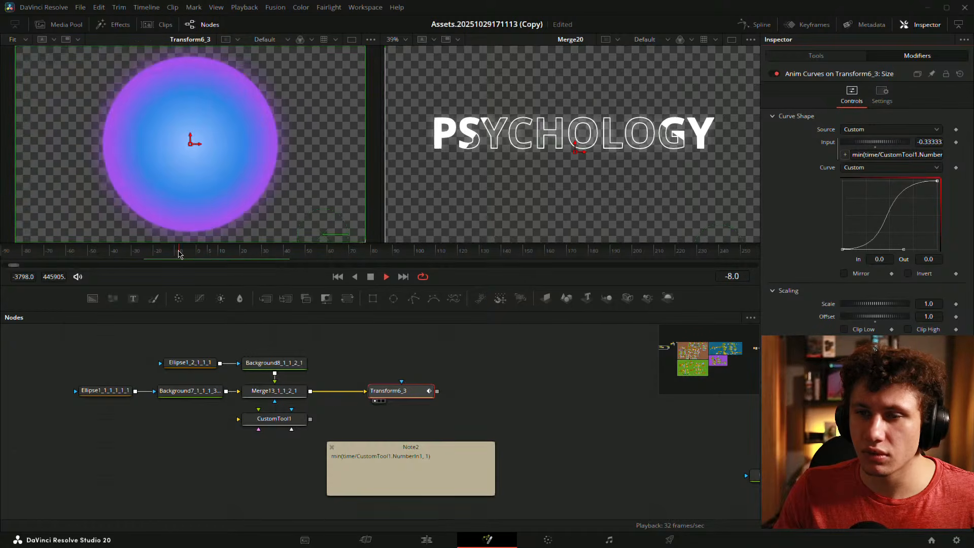
{"action": "key", "text": "space"}
{"action": "key", "text": "space"}
{"action": "left_click", "coordinate": [480, 364]}
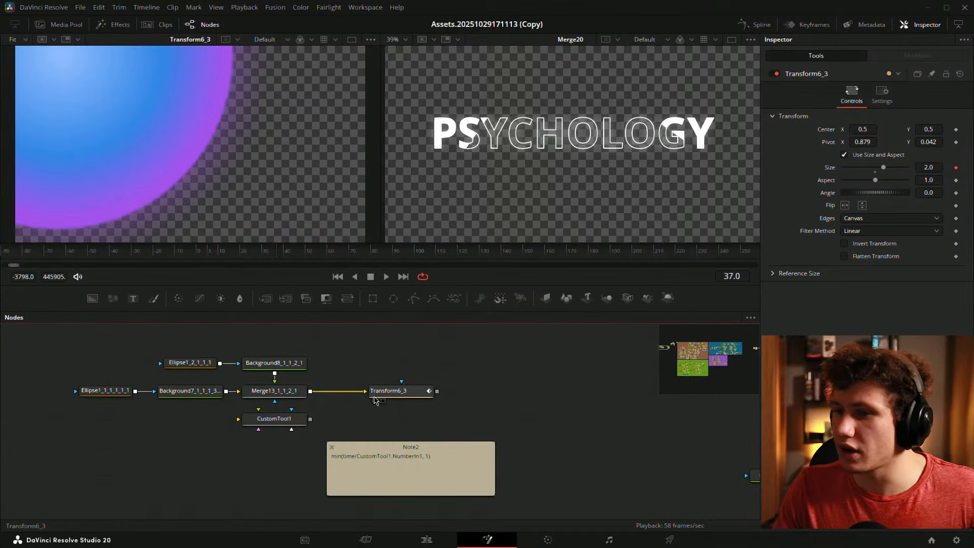
{"action": "left_click", "coordinate": [377, 395]}
- Show the Anim Curves modifier on Transform6_3: Size in the Inspector's Modifiers tab
{"action": "left_click", "coordinate": [917, 56]}
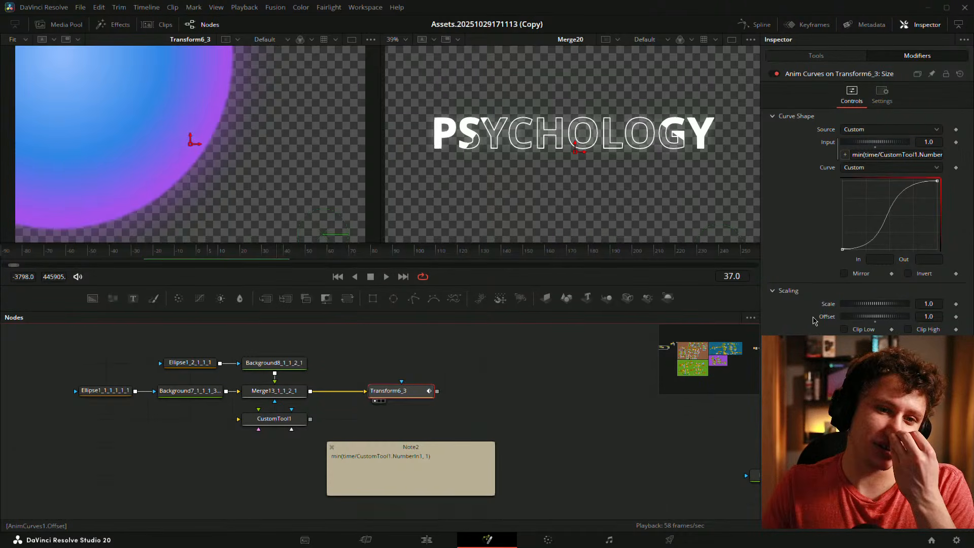
{"action": "left_click_drag", "start_coordinate": [923, 307], "coordinate": [750, 305]}
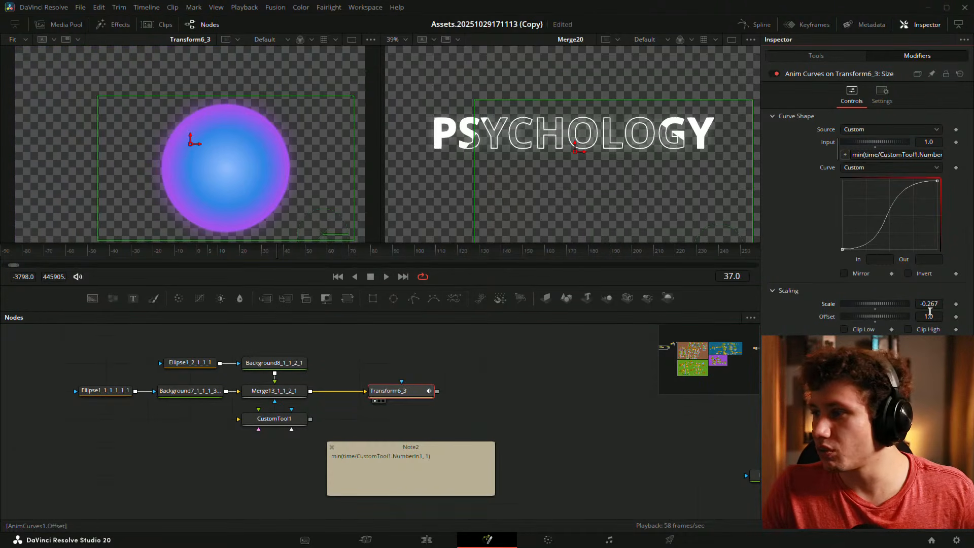
{"action": "double_click", "coordinate": [877, 308]}
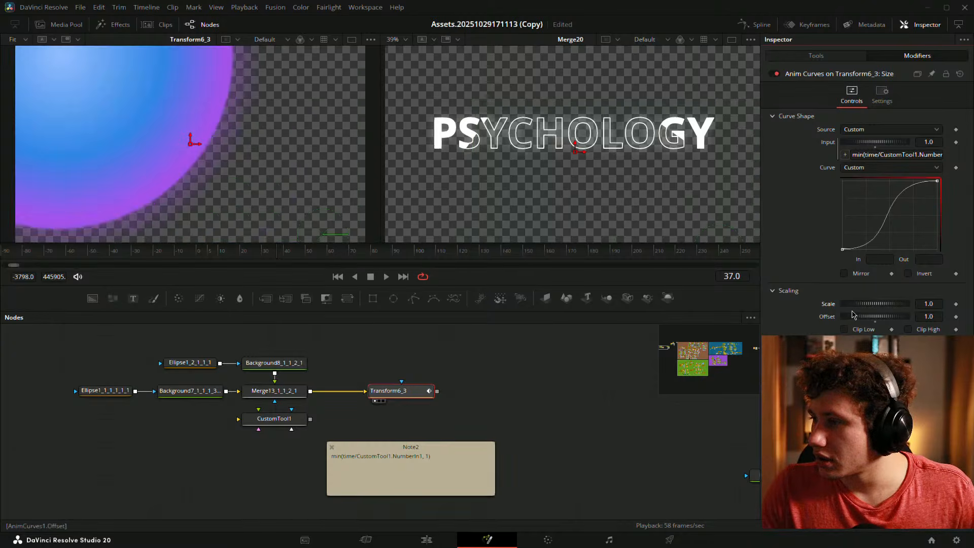
{"action": "left_click", "coordinate": [937, 304]}
{"action": "type", "text": "0.5"}
{"action": "key", "text": "Tab"}
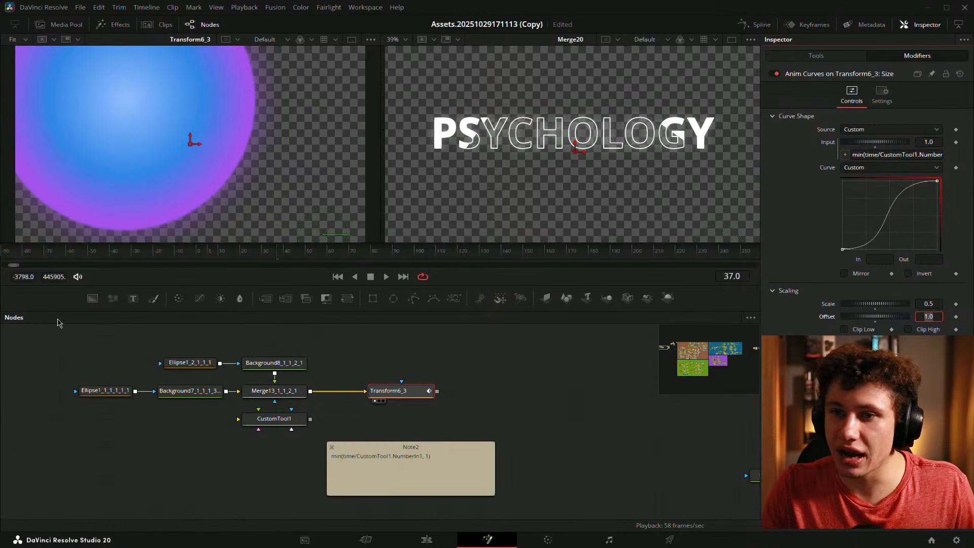
{"action": "left_click_drag", "start_coordinate": [264, 258], "coordinate": [198, 257]}
{"action": "left_click_drag", "start_coordinate": [919, 304], "coordinate": [909, 304]}
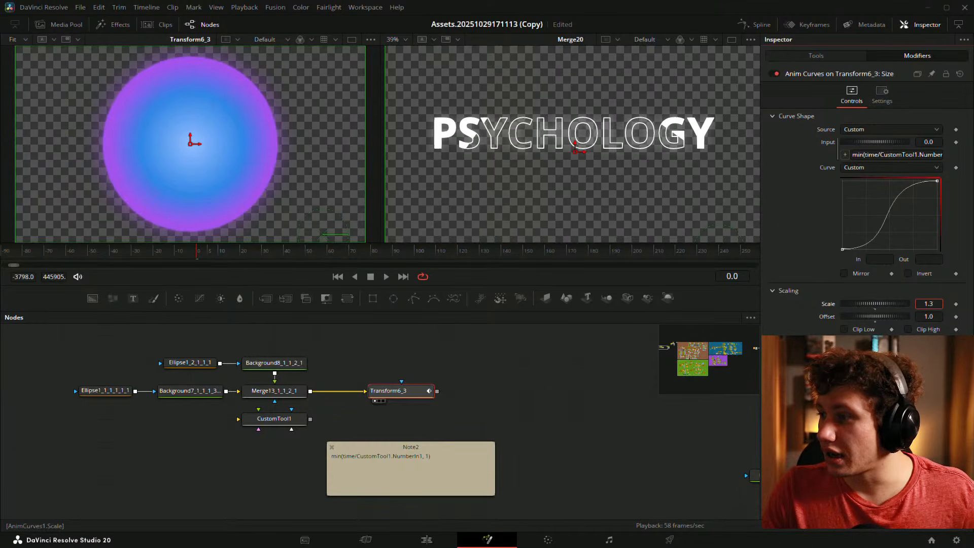
{"action": "left_click_drag", "start_coordinate": [911, 305], "coordinate": [933, 305]}
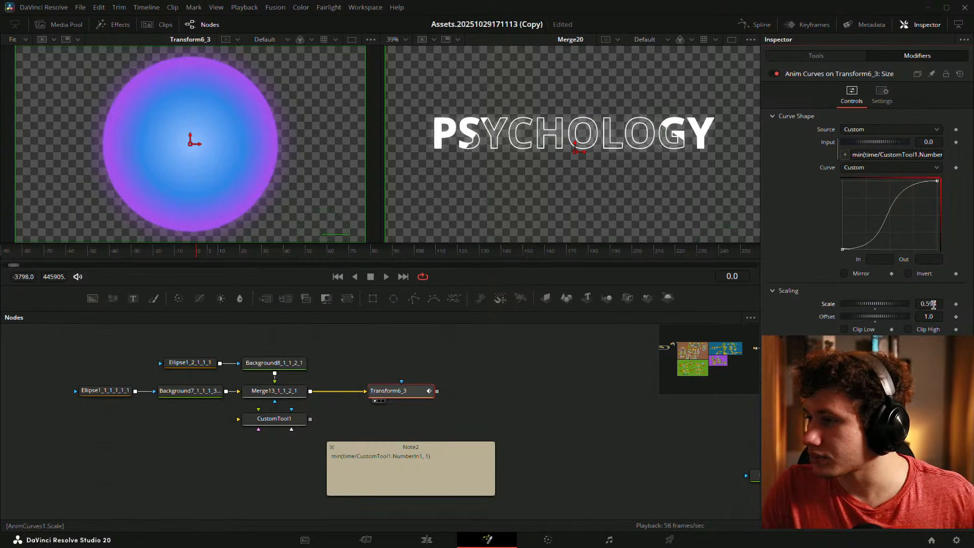
{"action": "left_click", "coordinate": [554, 391]}
{"action": "key", "text": "space"}
{"action": "left_click", "coordinate": [196, 253]}
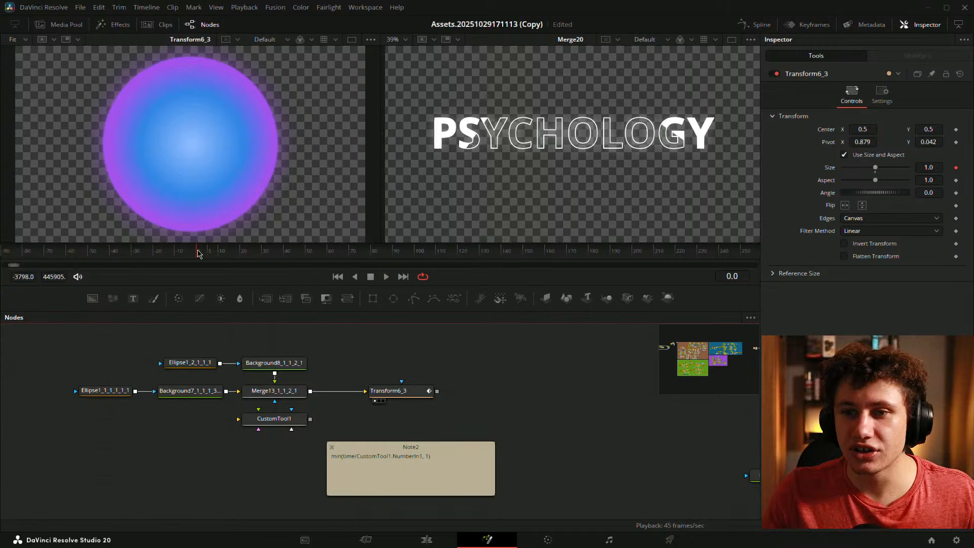
{"action": "key", "text": "space"}
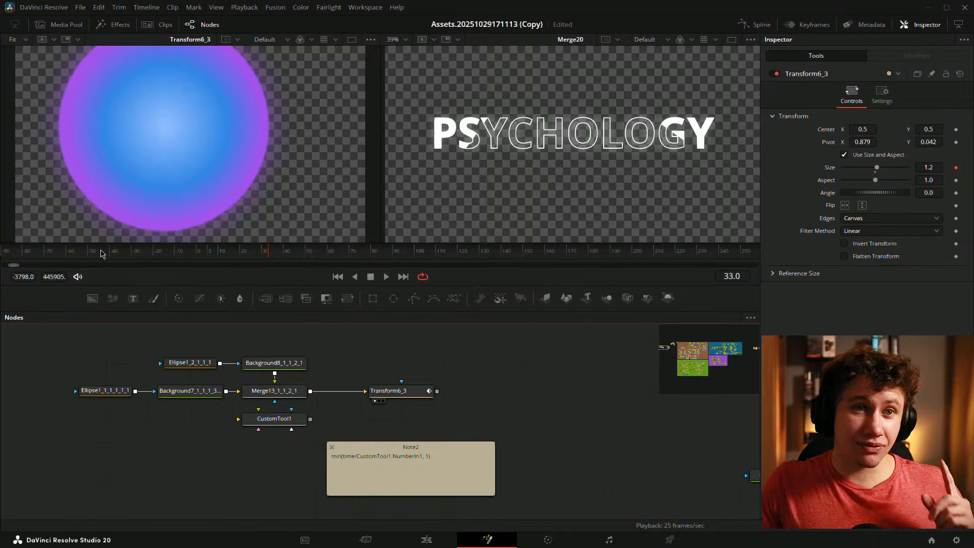
{"action": "left_click", "coordinate": [398, 391]}
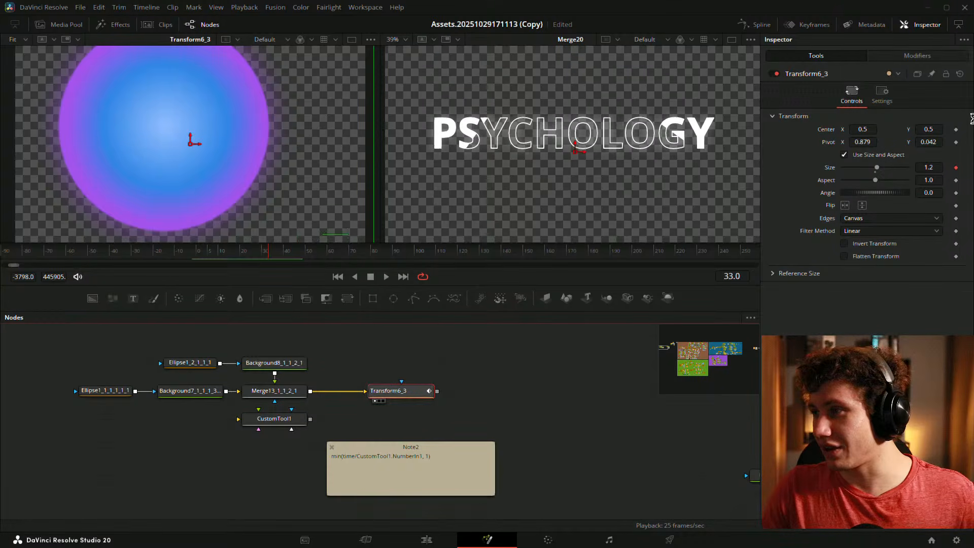
{"action": "left_click", "coordinate": [917, 55]}
{"action": "left_click", "coordinate": [875, 309]}
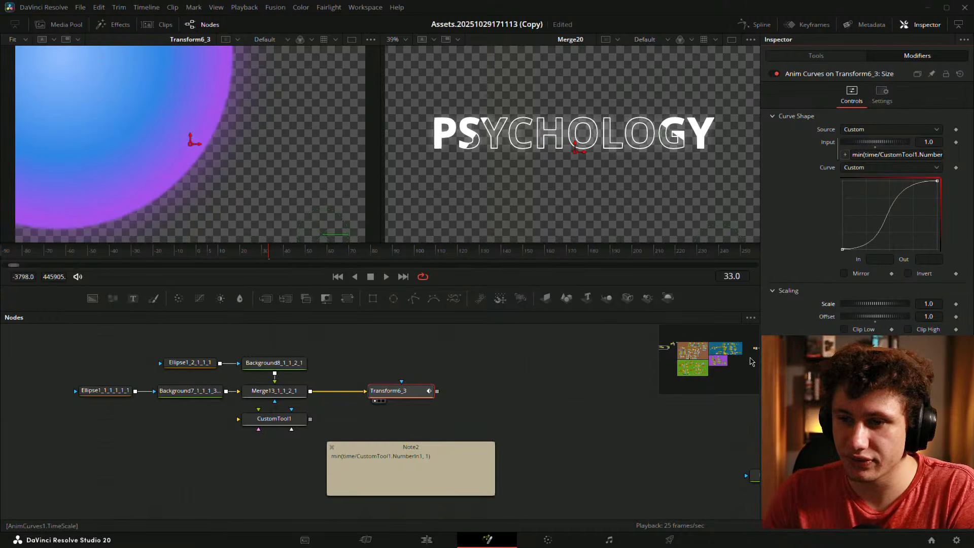
- Turn on Mirror for the Anim Curves and play back the mirrored animation
{"action": "left_click_drag", "start_coordinate": [267, 251], "coordinate": [206, 259]}
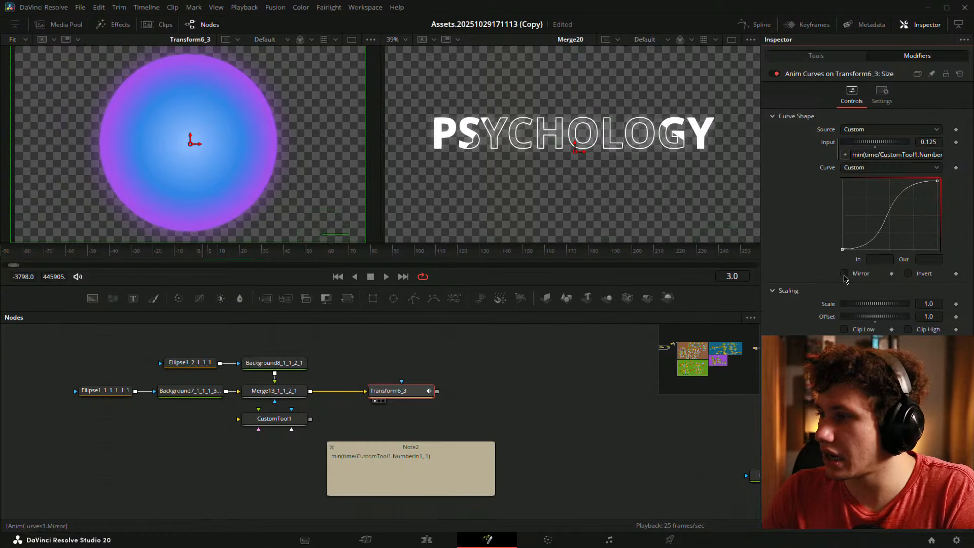
{"action": "left_click", "coordinate": [844, 274]}
{"action": "key", "text": "space"}
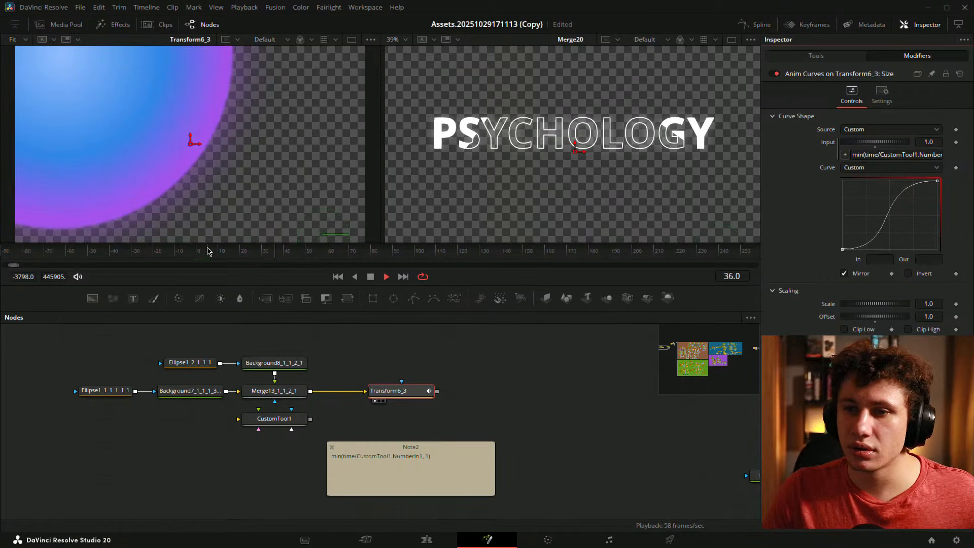
{"action": "left_click_drag", "start_coordinate": [207, 250], "coordinate": [251, 254]}
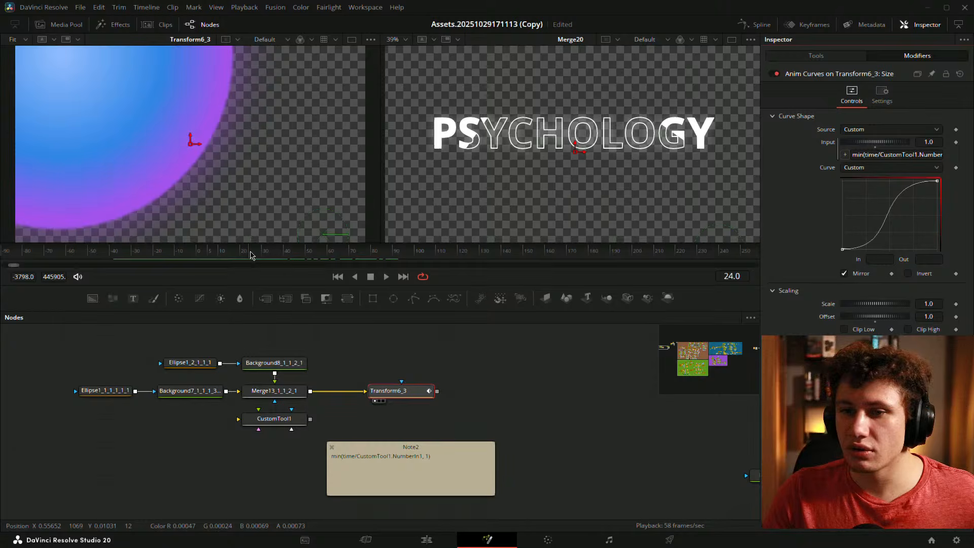
- Try Invert on the curve, turn it back off, and reselect Transform6_3
{"action": "left_click", "coordinate": [908, 273]}
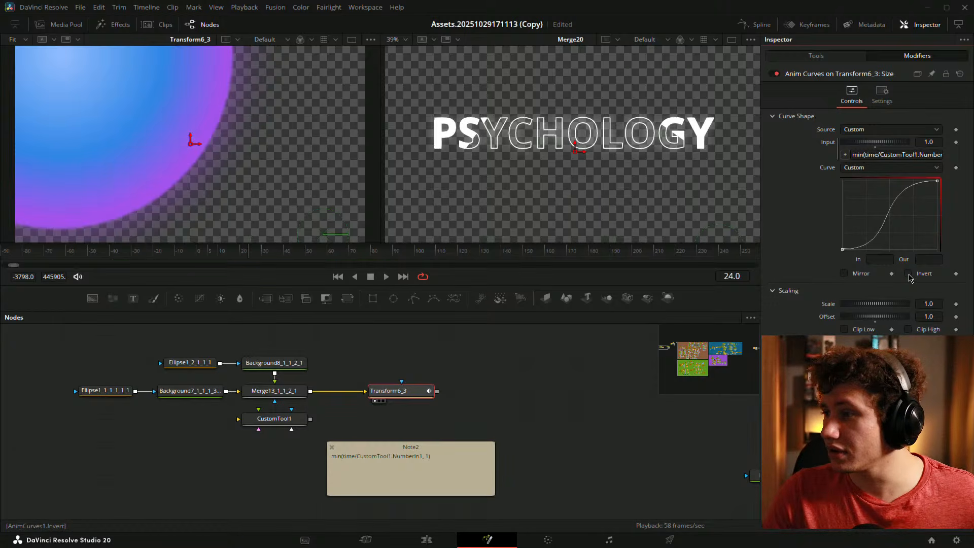
{"action": "key", "text": "space"}
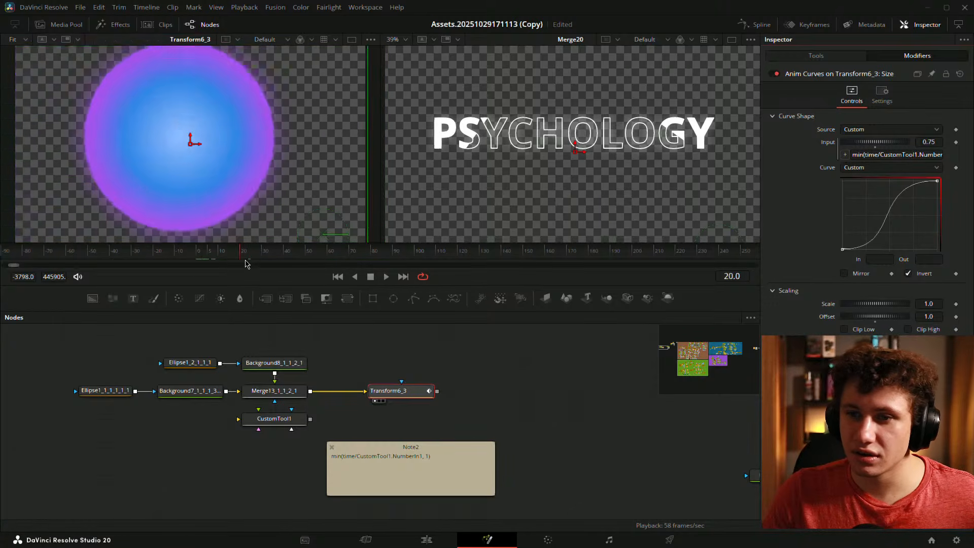
{"action": "key", "text": "space"}
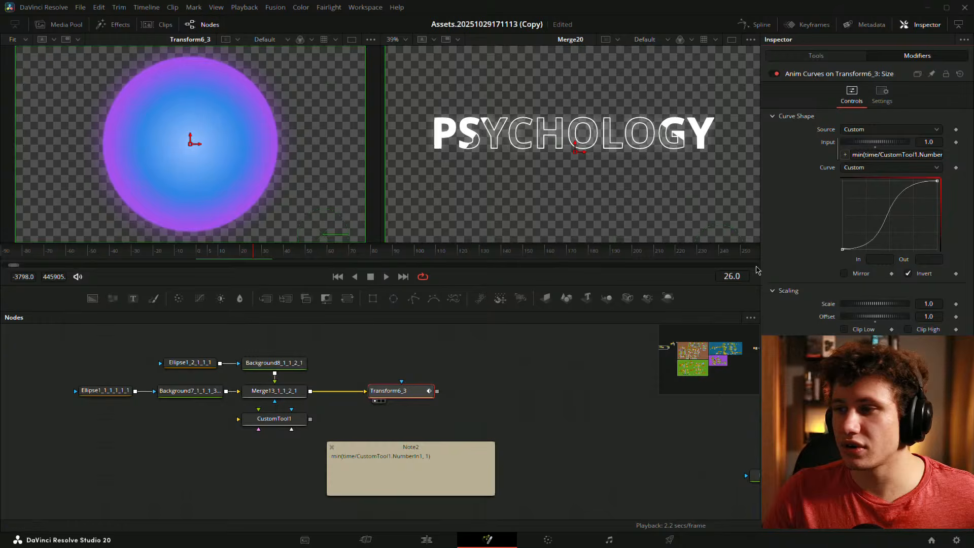
{"action": "left_click", "coordinate": [909, 274]}
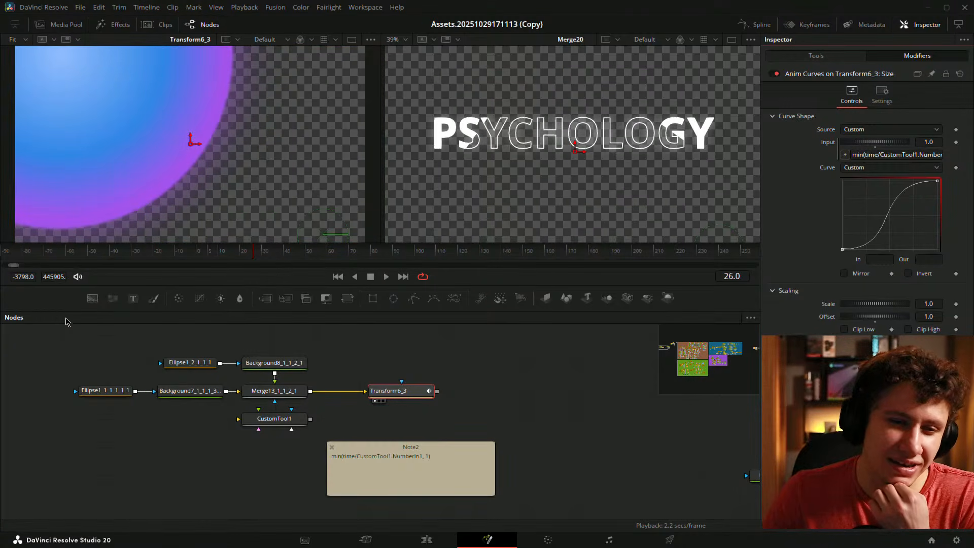
{"action": "left_click_drag", "start_coordinate": [227, 262], "coordinate": [200, 252]}
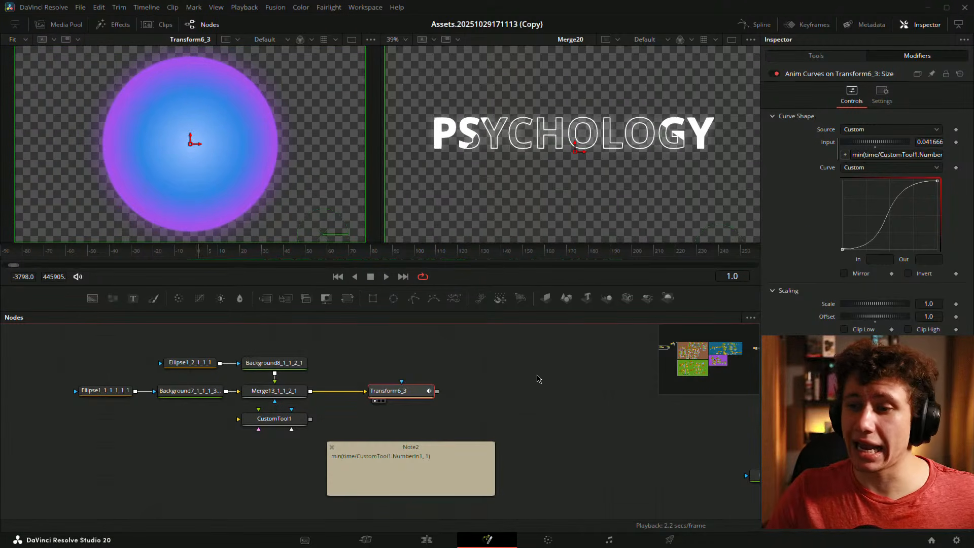
{"action": "left_click", "coordinate": [473, 370]}
{"action": "left_click", "coordinate": [405, 396]}
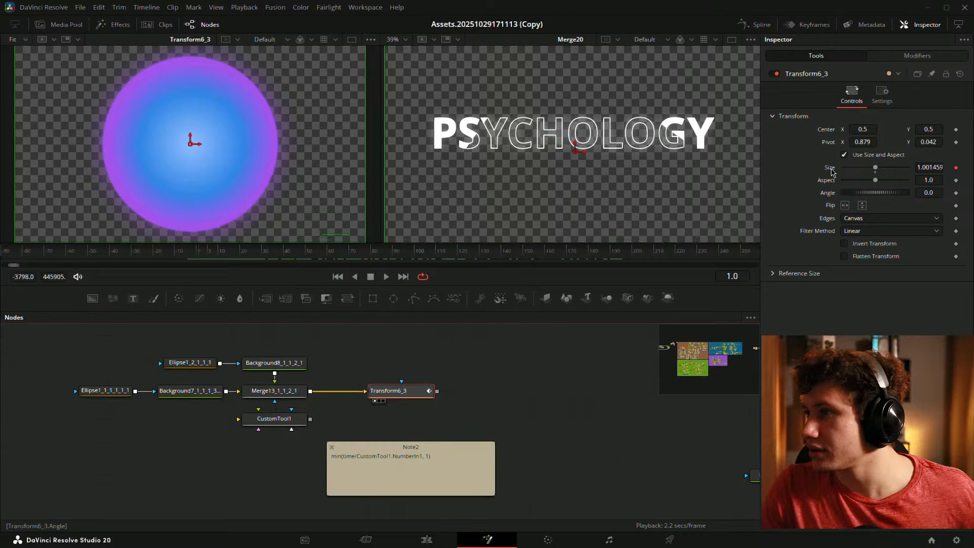
{"action": "left_click", "coordinate": [908, 57]}
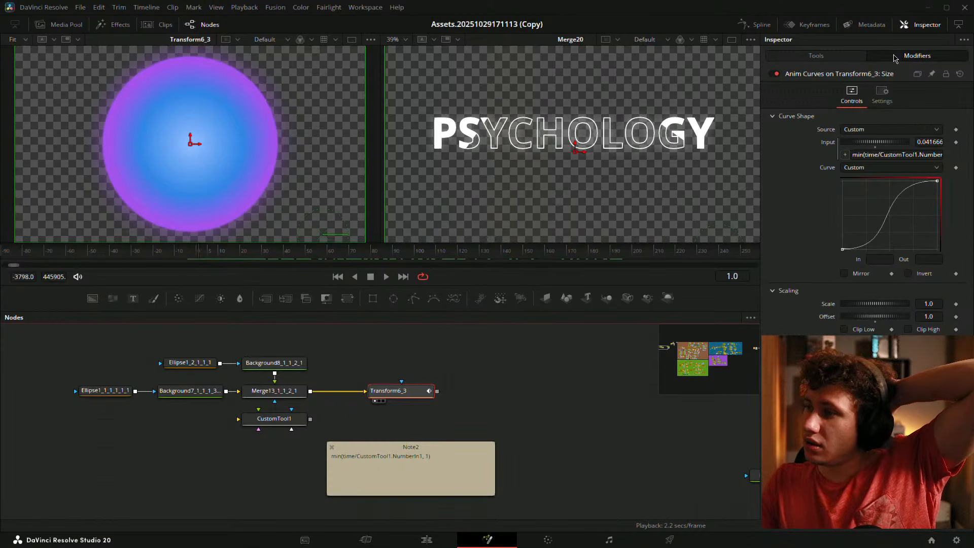
{"action": "left_click", "coordinate": [844, 59]}
{"action": "right_click", "coordinate": [826, 146]}
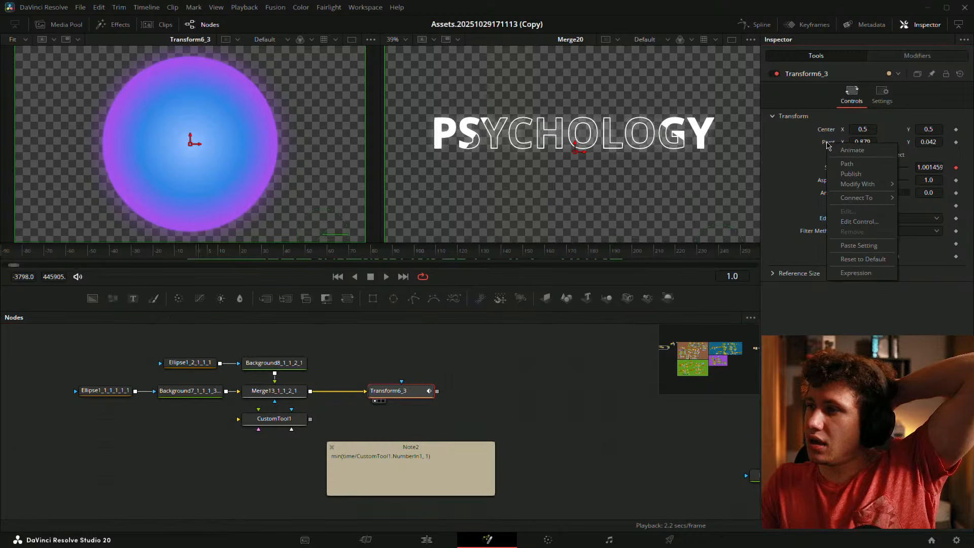
{"action": "mouse_move", "coordinate": [852, 183]}
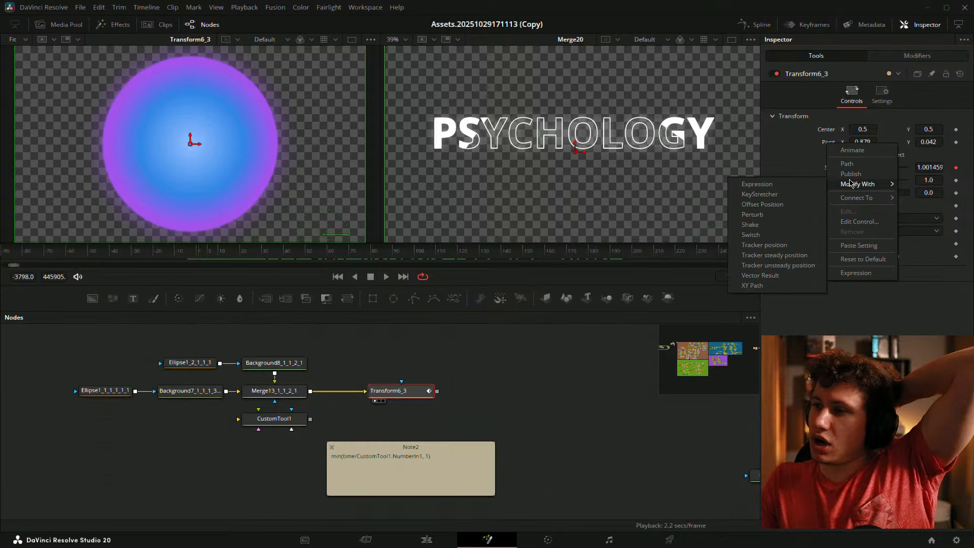
{"action": "left_click", "coordinate": [807, 331]}
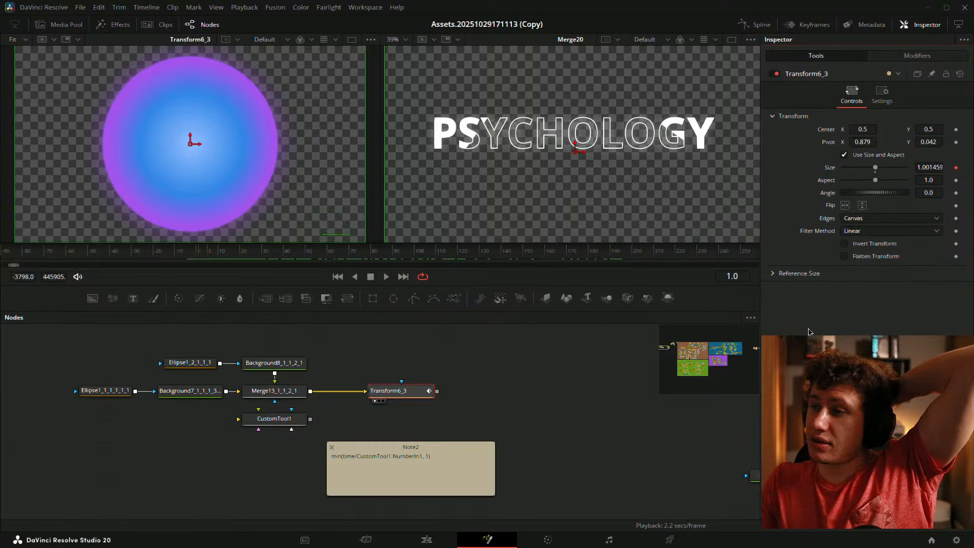
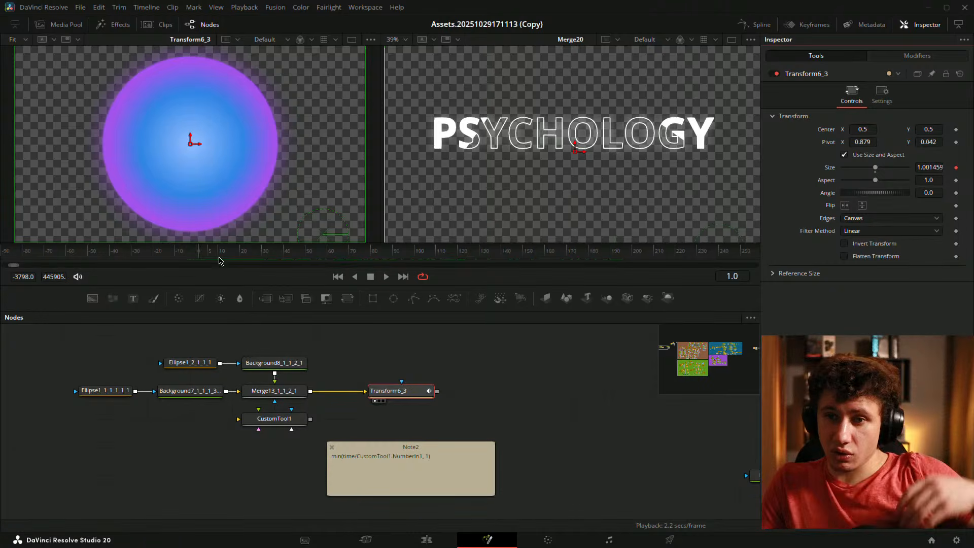
- Scrub the circle's growth and raise Transform6_3's Pivot Y to 1.591, checking it at frame 17
{"action": "left_click_drag", "start_coordinate": [223, 261], "coordinate": [200, 255]}
{"action": "mouse_move", "coordinate": [202, 254]}
{"action": "left_mouse_down"}
{"action": "mouse_move", "coordinate": [224, 258]}
{"action": "mouse_move", "coordinate": [198, 258]}
{"action": "left_mouse_up"}
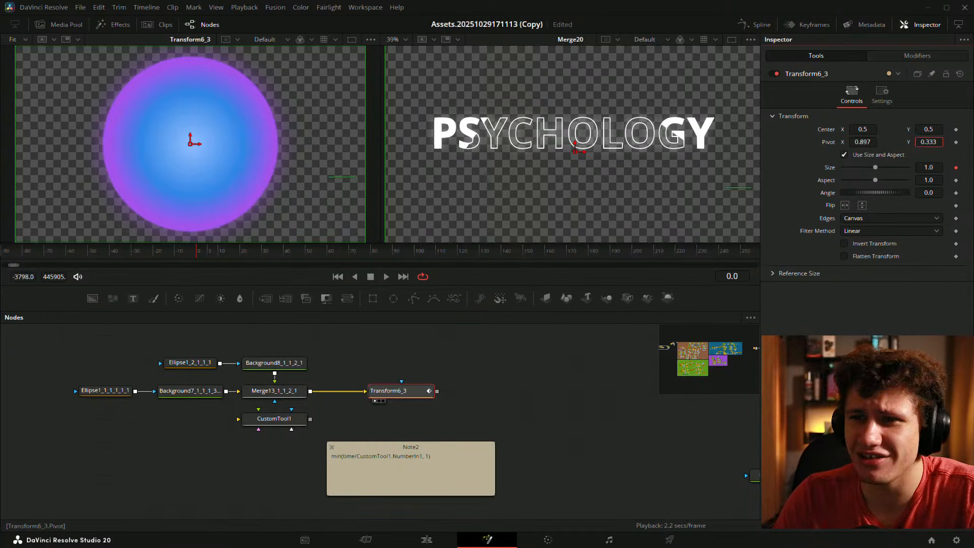
{"action": "left_click_drag", "start_coordinate": [928, 142], "coordinate": [928, 142]}
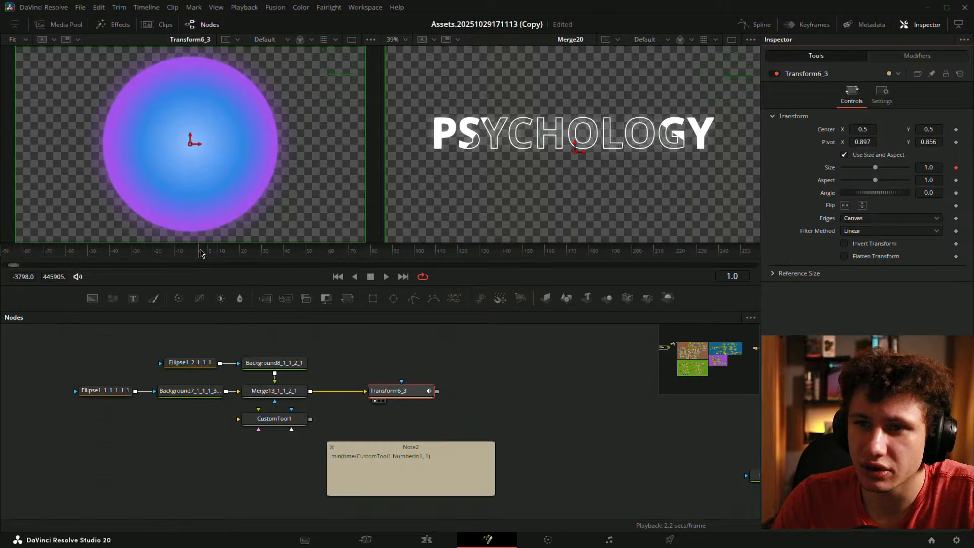
{"action": "left_click_drag", "start_coordinate": [199, 253], "coordinate": [237, 252]}
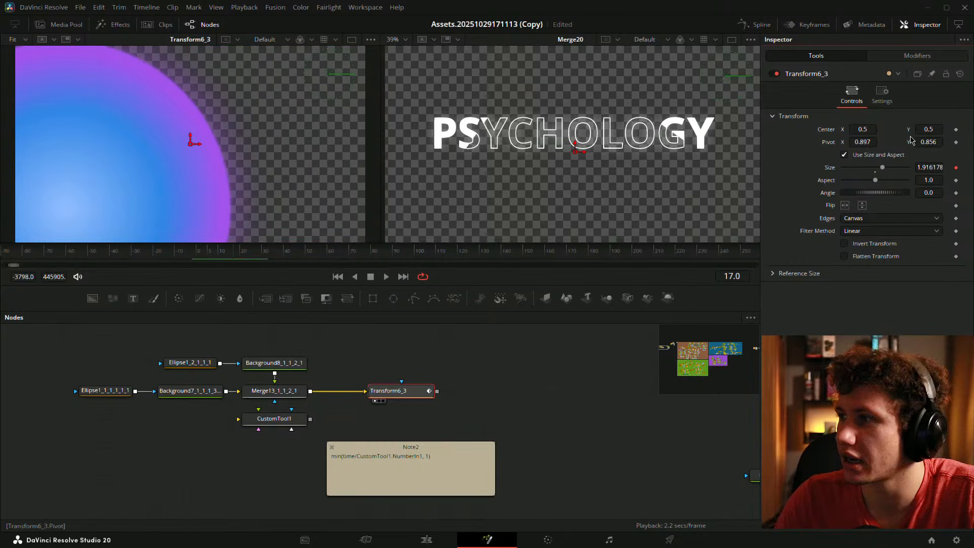
{"action": "left_click_drag", "start_coordinate": [911, 141], "coordinate": [963, 141]}
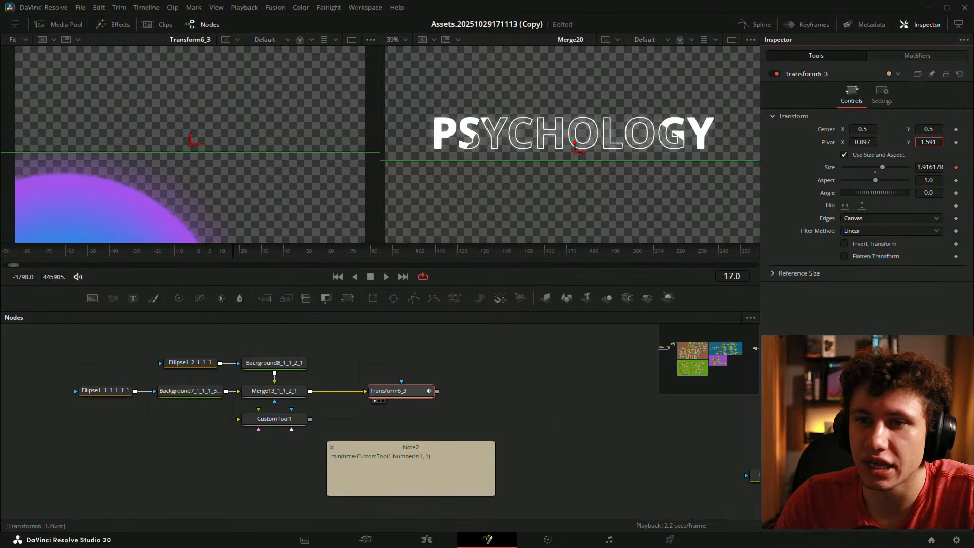
- Set CustomTool1's Number In 1 to 60
{"action": "left_click", "coordinate": [298, 420]}
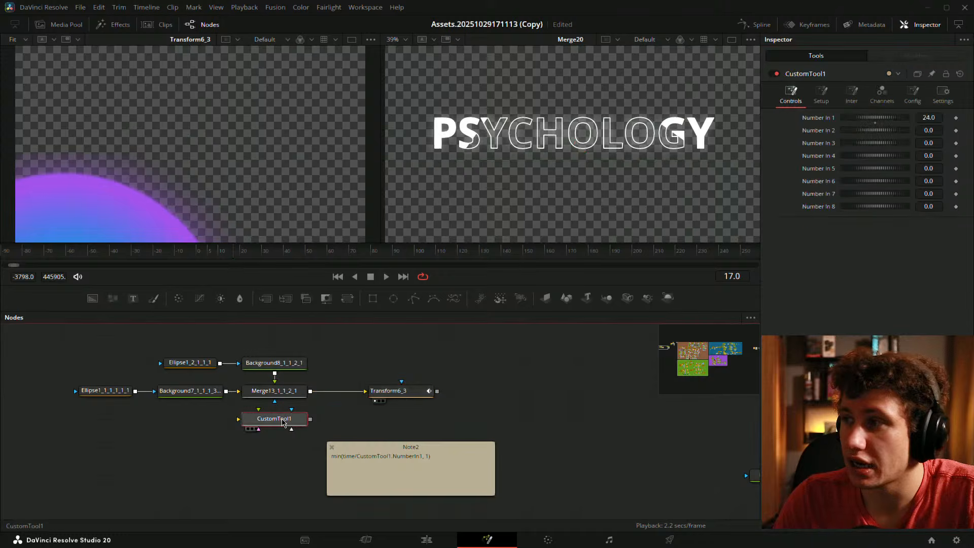
{"action": "left_click", "coordinate": [926, 116]}
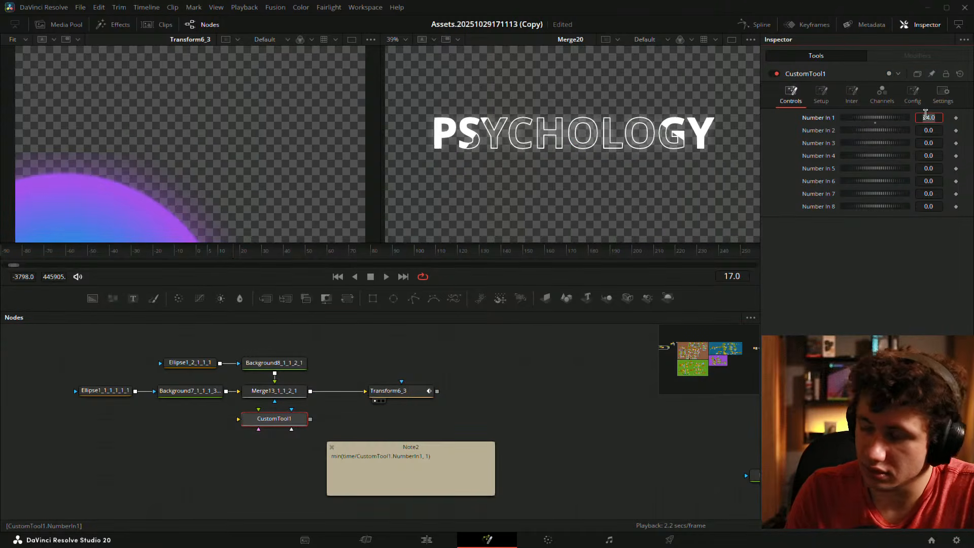
{"action": "type", "text": "60"}
{"action": "key", "text": "Tab"}
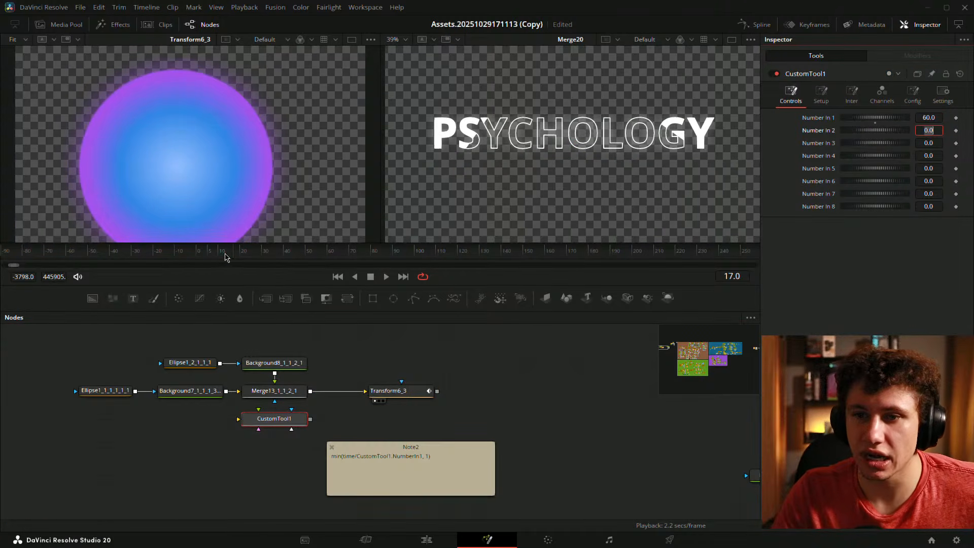
- Play the 60-frame circle growth back from frame 0
{"action": "left_click", "coordinate": [199, 254]}
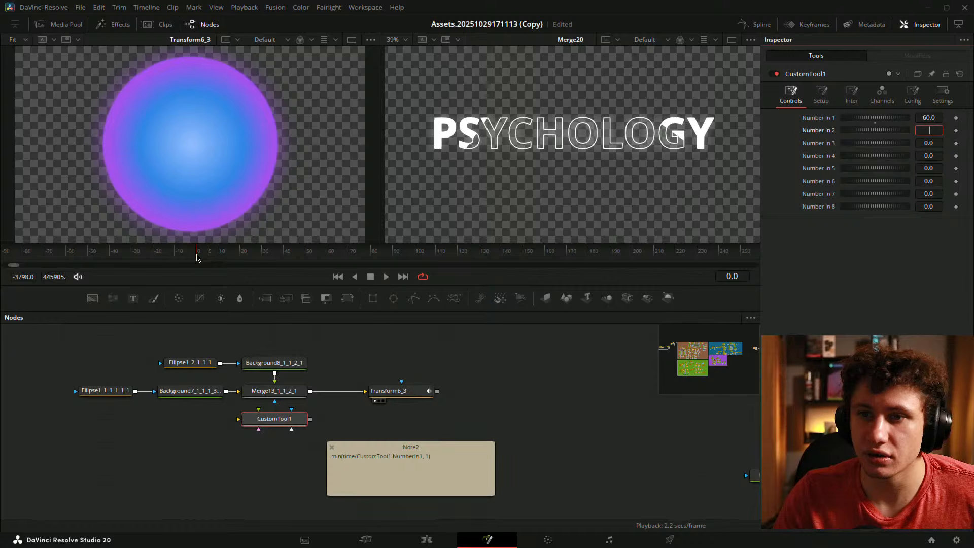
{"action": "left_click", "coordinate": [523, 398]}
{"action": "key", "text": "space"}
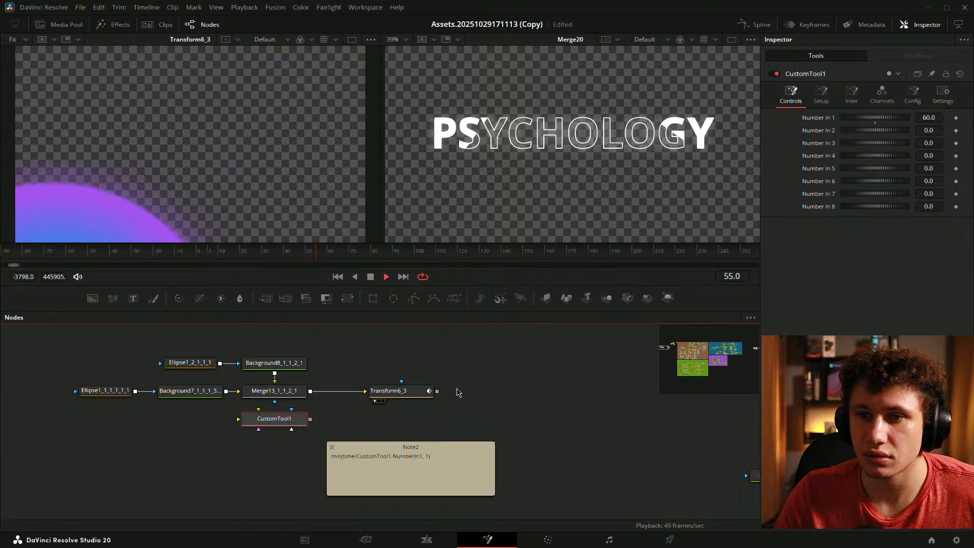
{"action": "left_click", "coordinate": [420, 364]}
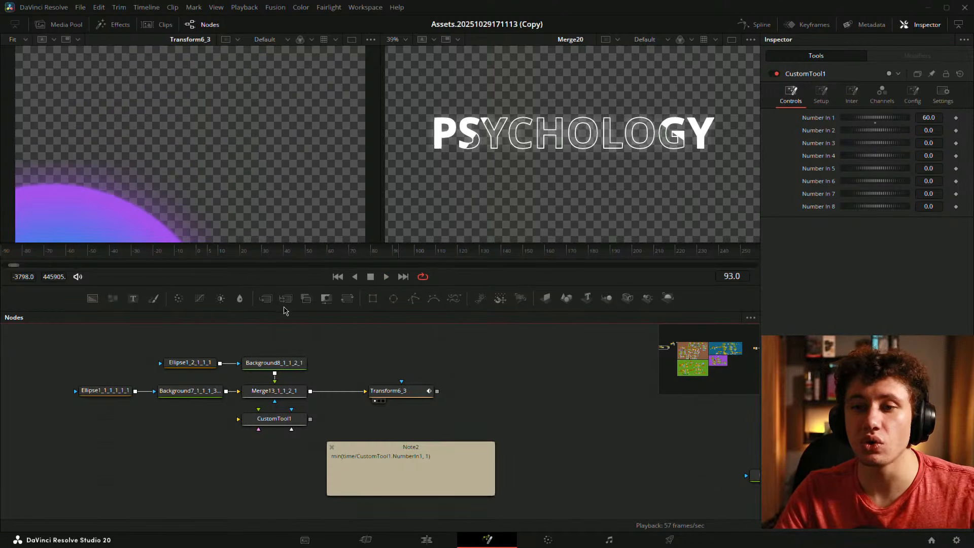
{"action": "left_click", "coordinate": [198, 252]}
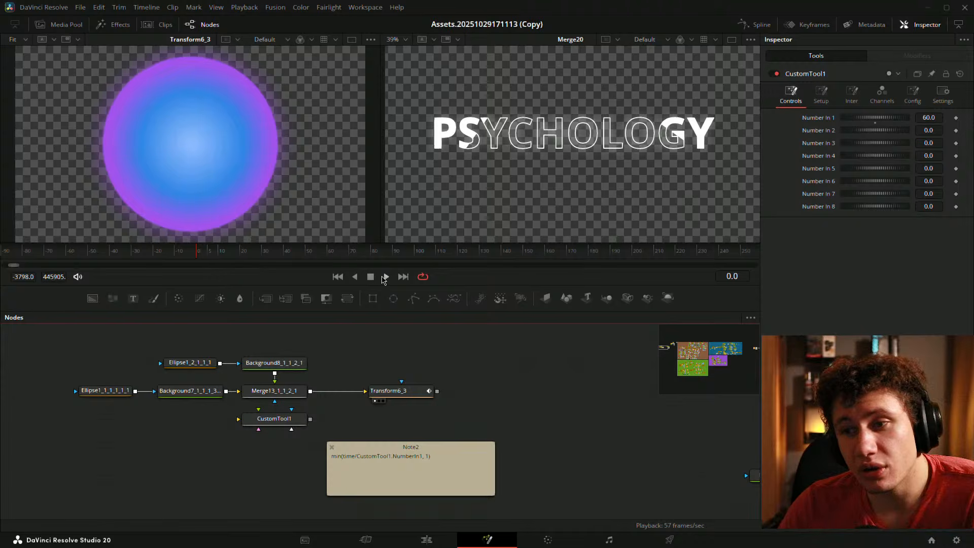
{"action": "left_click", "coordinate": [385, 277]}
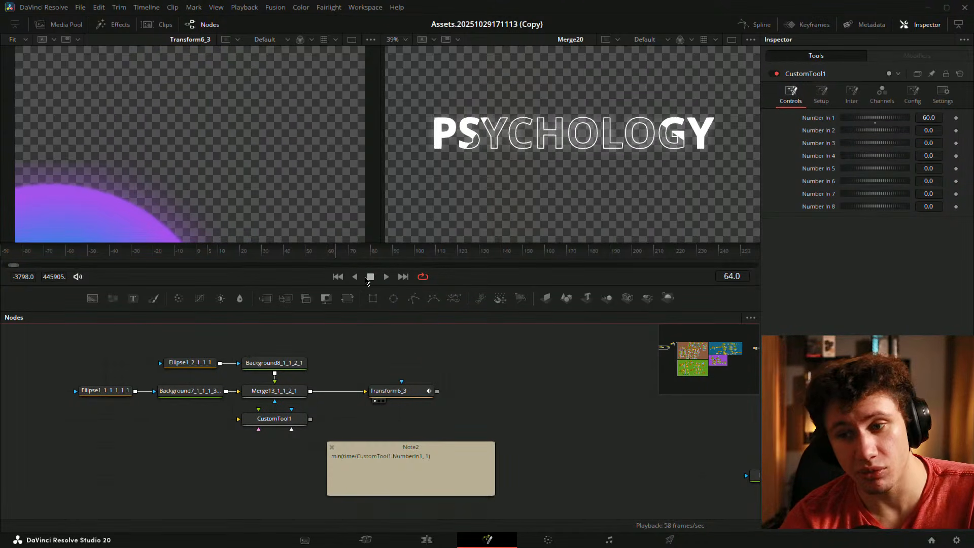
- Copy the five gradient circle nodes and paste the copy below the original chain
{"action": "left_click_drag", "start_coordinate": [100, 337], "coordinate": [321, 359]}
{"action": "key", "text": "ctrl+c"}
{"action": "left_click", "coordinate": [174, 445]}
{"action": "key", "text": "ctrl+v"}
{"action": "left_click_drag", "start_coordinate": [370, 458], "coordinate": [363, 440]}
{"action": "left_click_drag", "start_coordinate": [232, 461], "coordinate": [317, 460]}
{"action": "left_click", "coordinate": [367, 463]}
{"action": "left_click_drag", "start_coordinate": [427, 418], "coordinate": [375, 463]}
- Move Note2 up beside CustomTool1
{"action": "left_click_drag", "start_coordinate": [372, 426], "coordinate": [373, 397]}
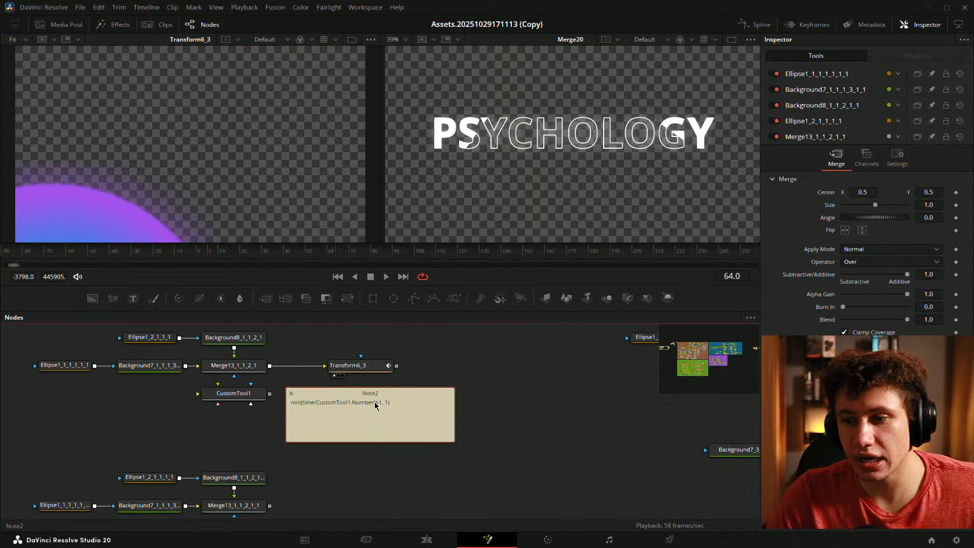
{"action": "left_click", "coordinate": [465, 395]}
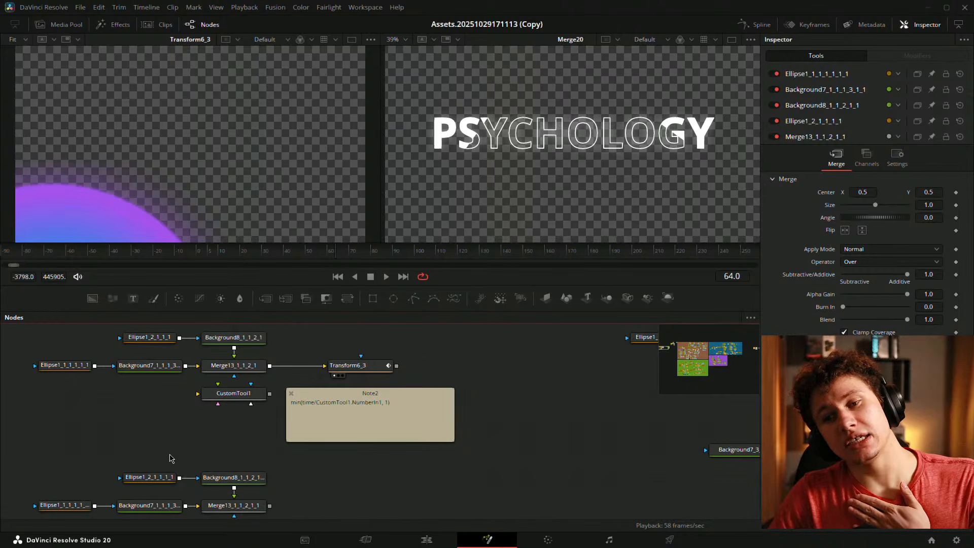
{"action": "left_click_drag", "start_coordinate": [186, 449], "coordinate": [161, 373]}
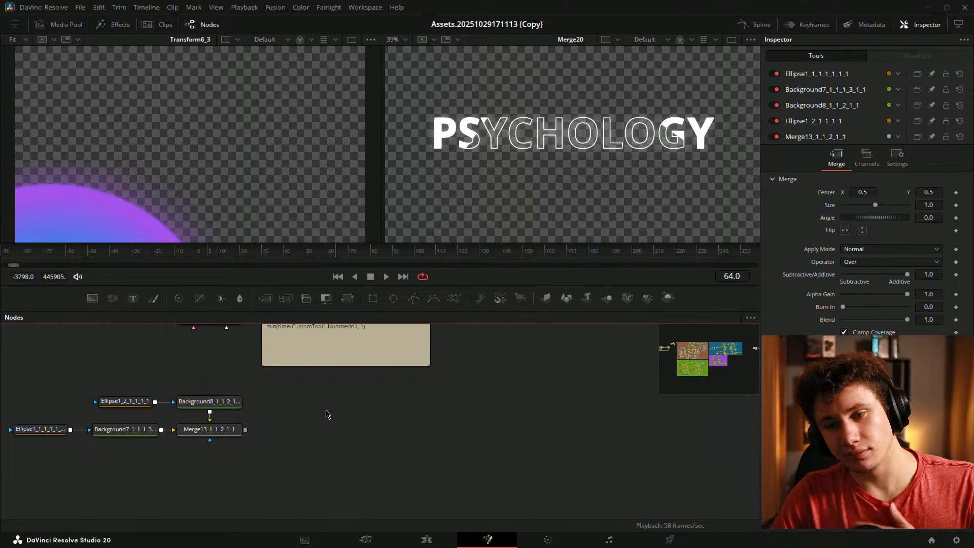
- Search the Select Tool dialog for Image Plane 3D
{"action": "key", "text": "shift+space"}
{"action": "type", "text": "stick"}
{"action": "key", "text": "BackSpace"}
{"action": "key", "text": "BackSpace"}
{"action": "key", "text": "BackSpace"}
{"action": "key", "text": "BackSpace"}
{"action": "key", "text": "BackSpace"}
{"action": "type", "text": "imgae"}
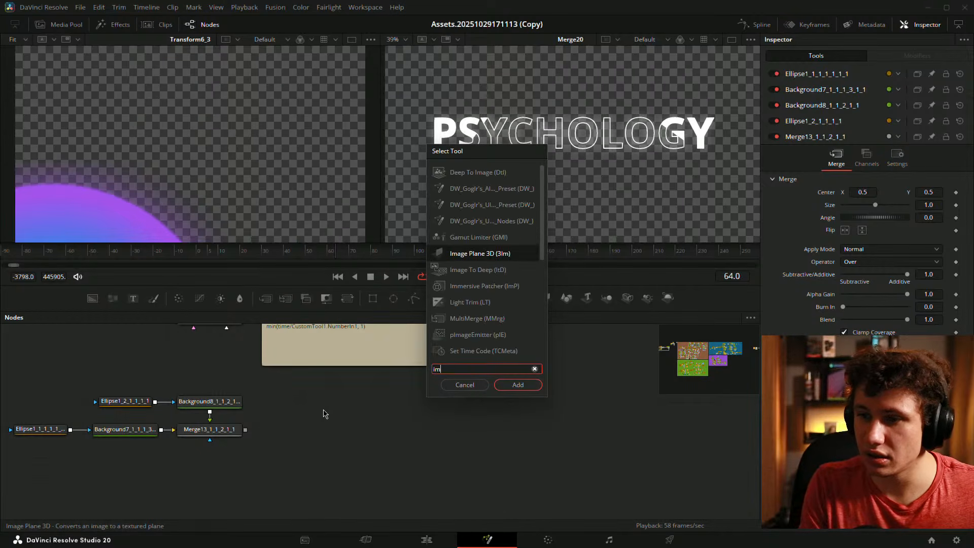
- Feed the copied Merge13 into a new Image Plane 3D and merge it with a Camera 3D in Merge3D2
{"action": "key", "text": "Return"}
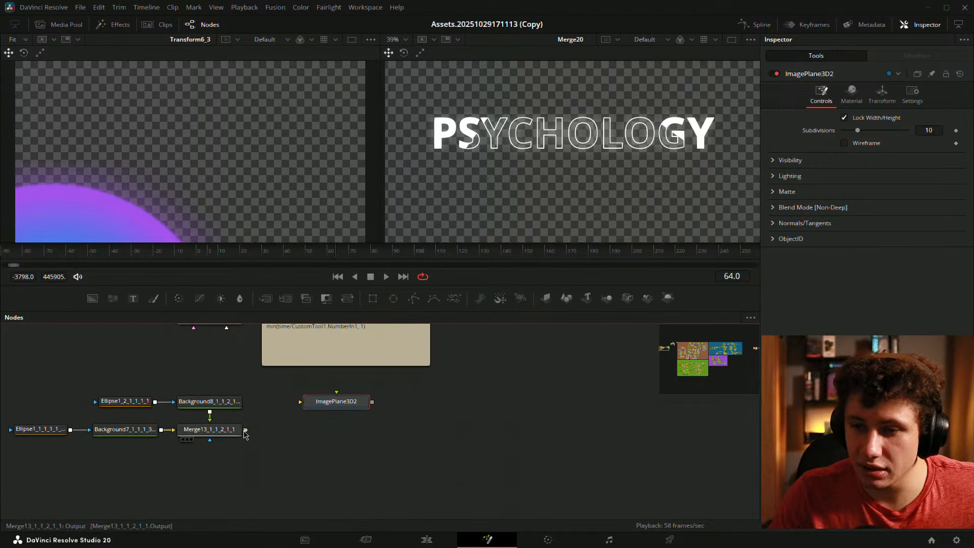
{"action": "left_click_drag", "start_coordinate": [245, 430], "coordinate": [337, 430]}
{"action": "key", "text": "shift+space"}
{"action": "type", "text": "ima"}
{"action": "key", "text": "BackSpace"}
{"action": "key", "text": "BackSpace"}
{"action": "key", "text": "BackSpace"}
{"action": "type", "text": "camera"}
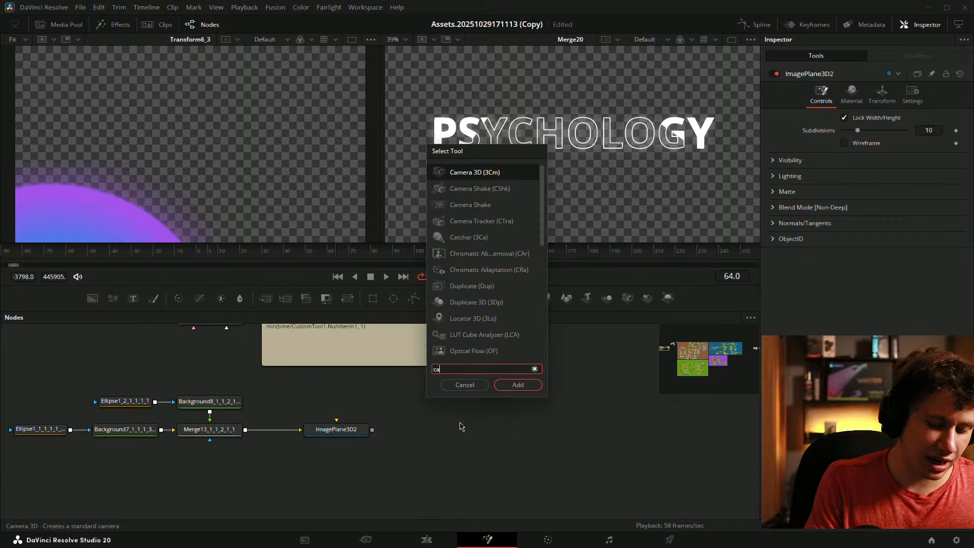
{"action": "key", "text": "Return"}
{"action": "left_click_drag", "start_coordinate": [440, 420], "coordinate": [398, 392]}
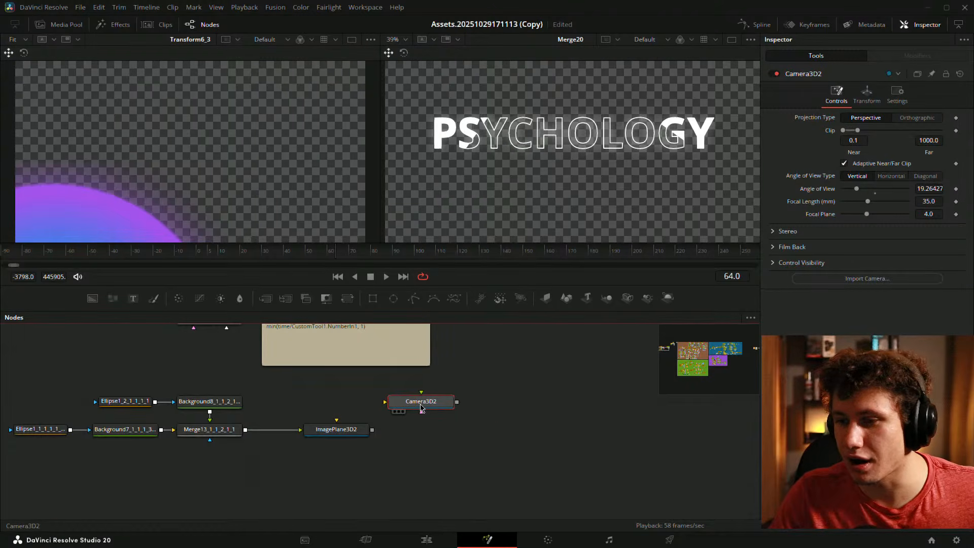
{"action": "left_click_drag", "start_coordinate": [455, 402], "coordinate": [372, 430]}
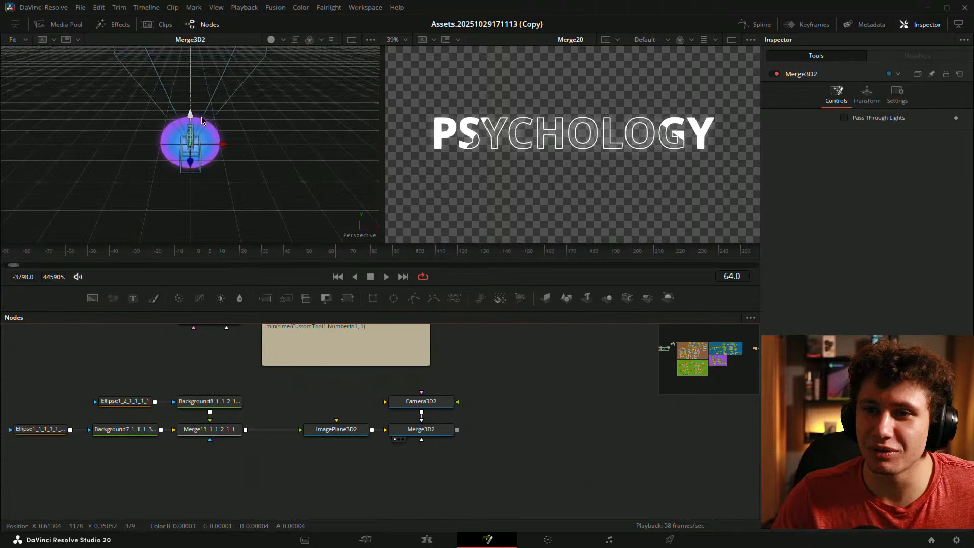
- Add Renderer3D3 after Merge3D2 and view its output in the left viewer
{"action": "left_click_drag", "start_coordinate": [202, 117], "coordinate": [198, 193]}
{"action": "scroll", "coordinate": [198, 193], "scroll_direction": "up", "scroll_amount": 3}
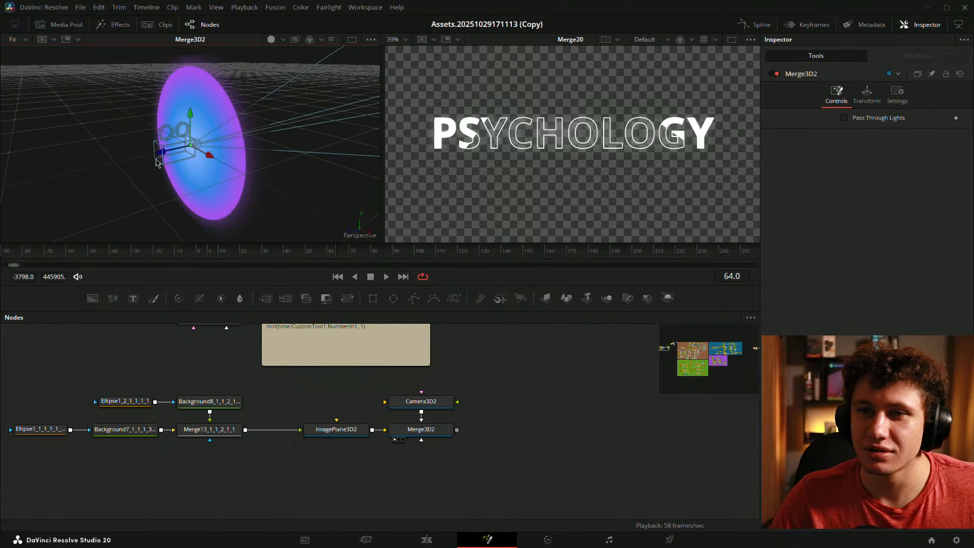
{"action": "left_click", "coordinate": [405, 398]}
{"action": "key", "text": "shift+space"}
{"action": "type", "text": "rend"}
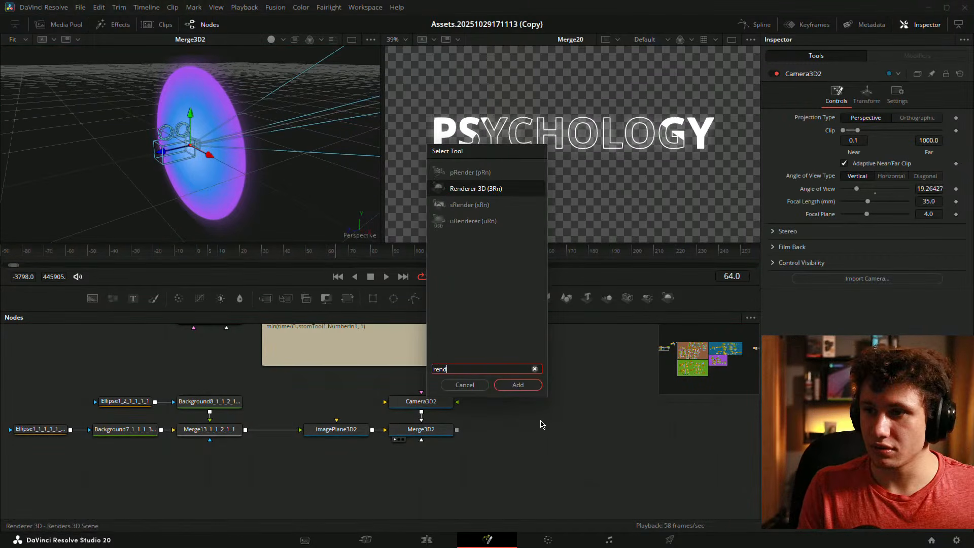
{"action": "key", "text": "Return"}
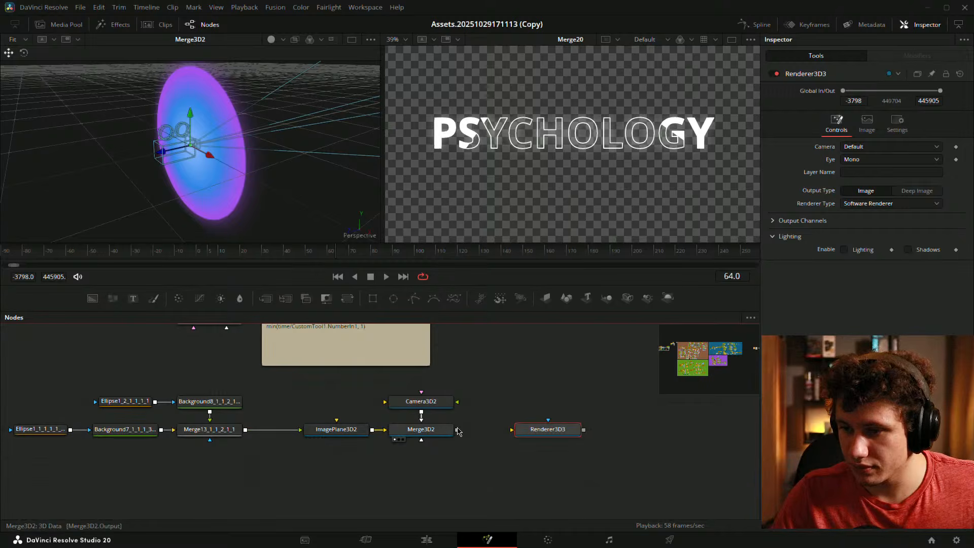
{"action": "left_click_drag", "start_coordinate": [458, 432], "coordinate": [546, 437]}
{"action": "key", "text": "1"}
{"action": "left_click", "coordinate": [410, 402]}
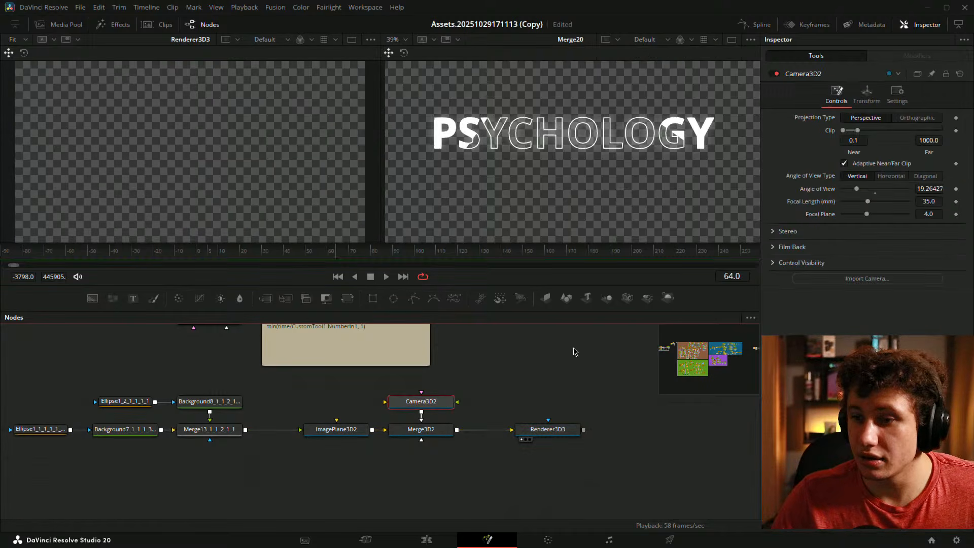
- Set Camera3D2's Translation Z to 1.94 so the full circle renders
{"action": "left_click", "coordinate": [873, 99]}
{"action": "left_click_drag", "start_coordinate": [930, 155], "coordinate": [970, 155]}
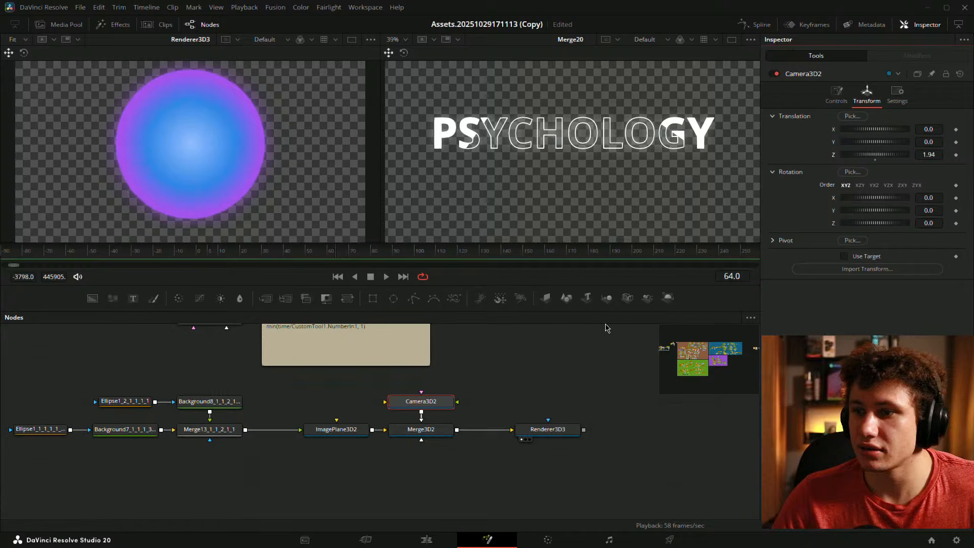
{"action": "left_click", "coordinate": [488, 396]}
{"action": "left_click", "coordinate": [421, 402]}
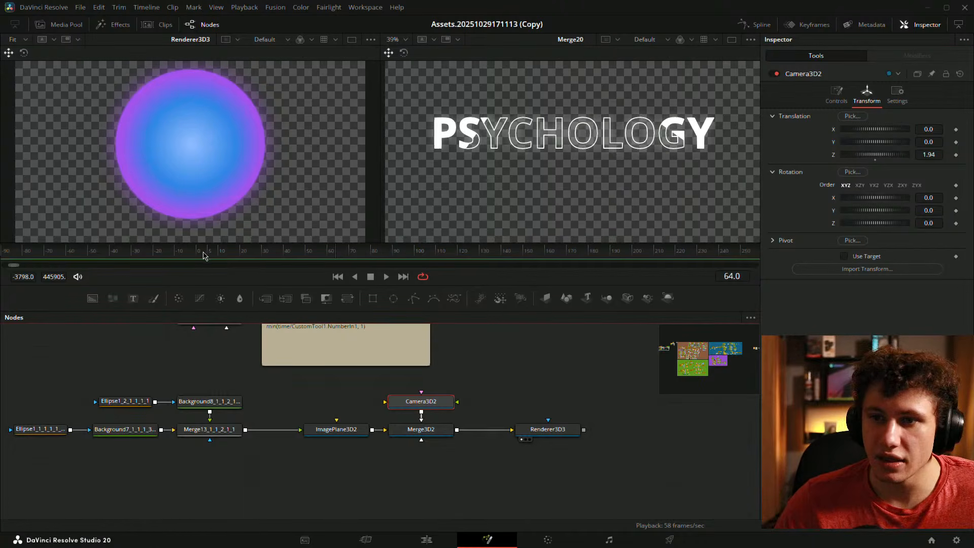
- Show Transform6_3 in the right viewer and return the playhead to frame 0
{"action": "left_click_drag", "start_coordinate": [223, 418], "coordinate": [210, 483]}
{"action": "left_click_drag", "start_coordinate": [325, 353], "coordinate": [530, 167]}
{"action": "left_click_drag", "start_coordinate": [484, 395], "coordinate": [445, 338]}
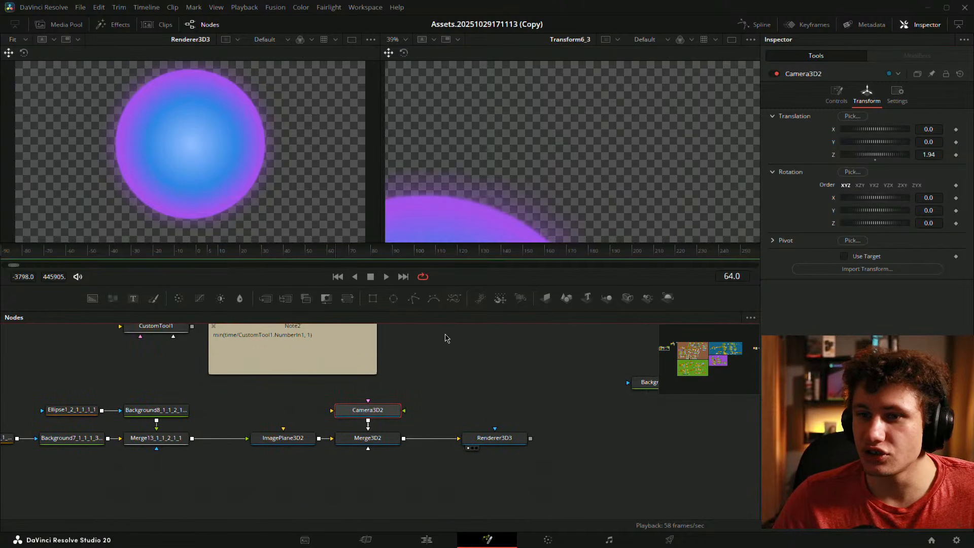
{"action": "left_click_drag", "start_coordinate": [218, 261], "coordinate": [198, 259]}
{"action": "left_click_drag", "start_coordinate": [141, 381], "coordinate": [208, 462]}
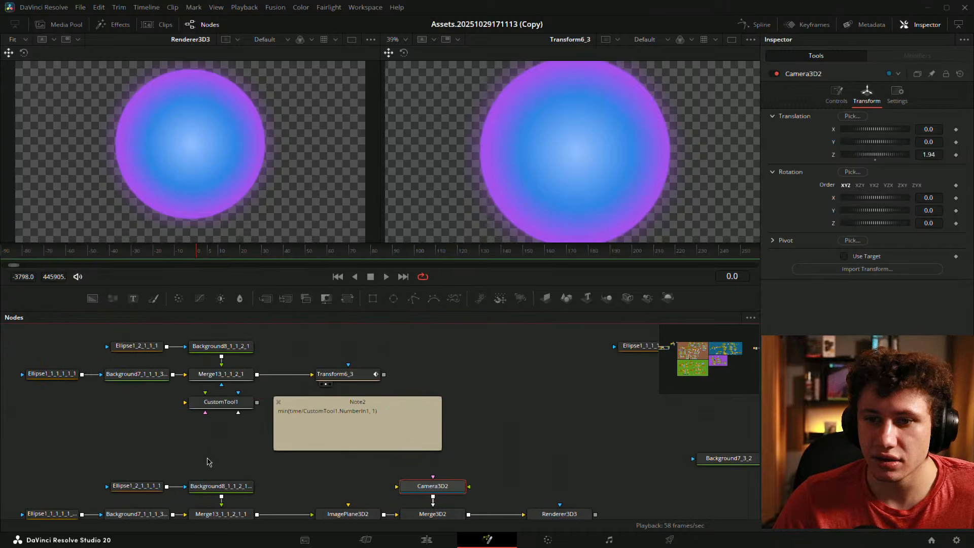
{"action": "left_click", "coordinate": [221, 404]}
- Set Transform6_3's pivot to X 0.5, Y 1.0 and play back the Size growth to 2.0
{"action": "left_click", "coordinate": [335, 374]}
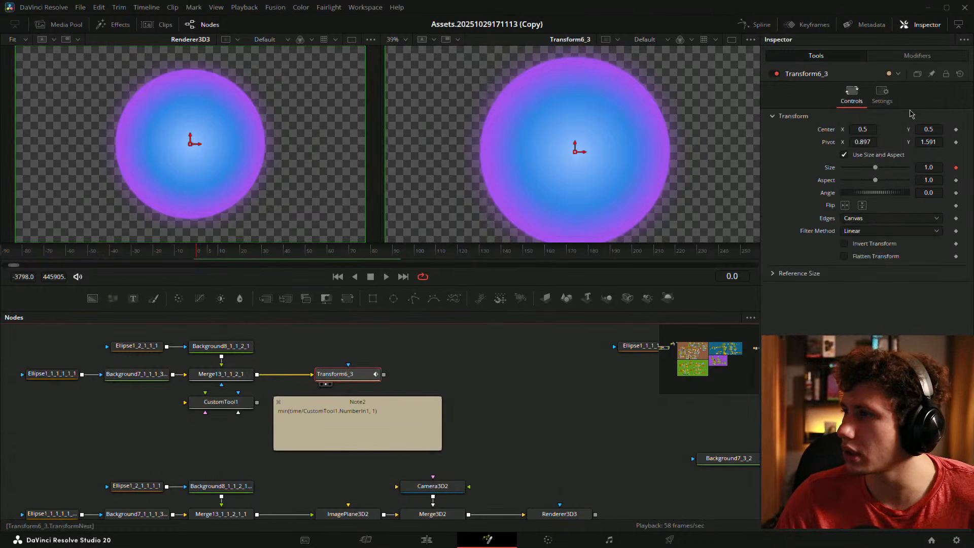
{"action": "left_click", "coordinate": [862, 141]}
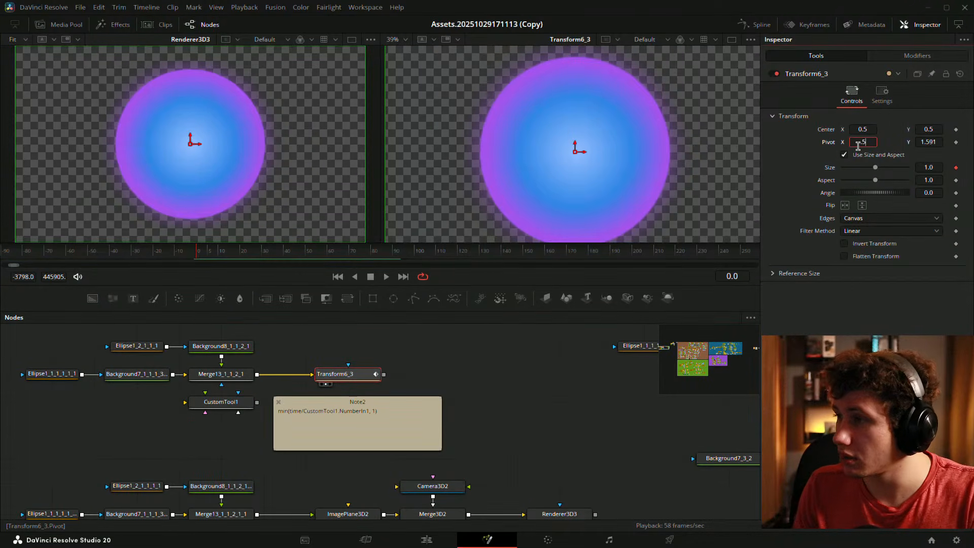
{"action": "key", "text": "Tab"}
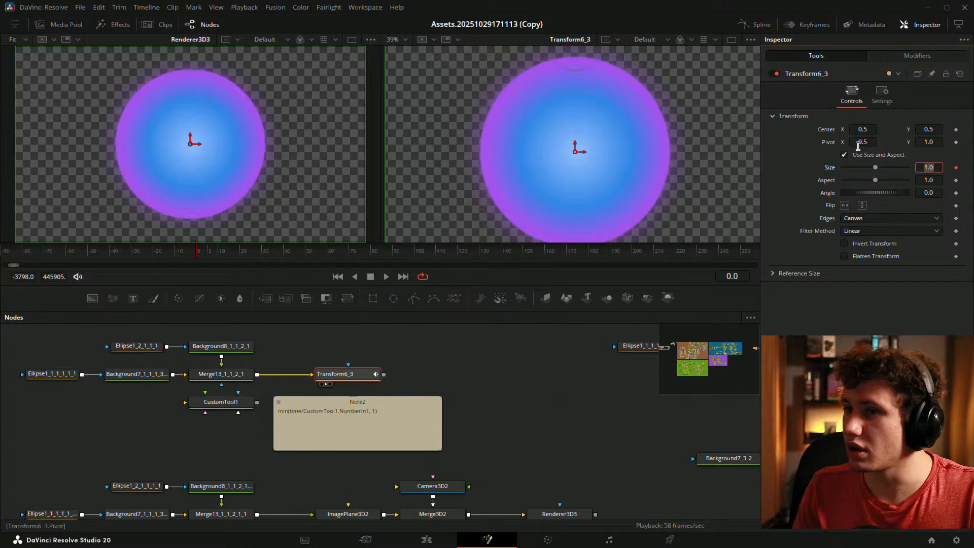
{"action": "mouse_move", "coordinate": [196, 254]}
{"action": "left_mouse_down"}
{"action": "mouse_move", "coordinate": [305, 255]}
{"action": "mouse_move", "coordinate": [198, 255]}
{"action": "left_mouse_up"}
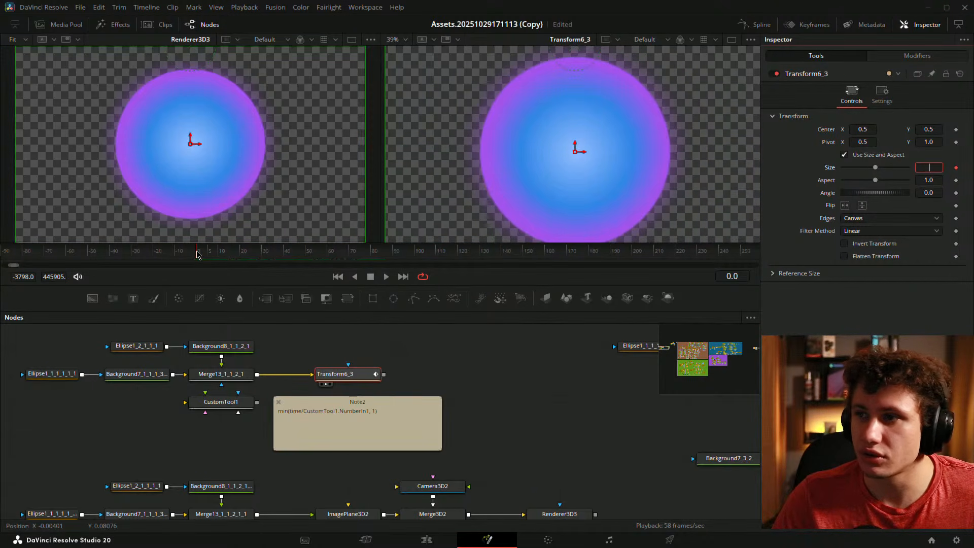
{"action": "key", "text": "space"}
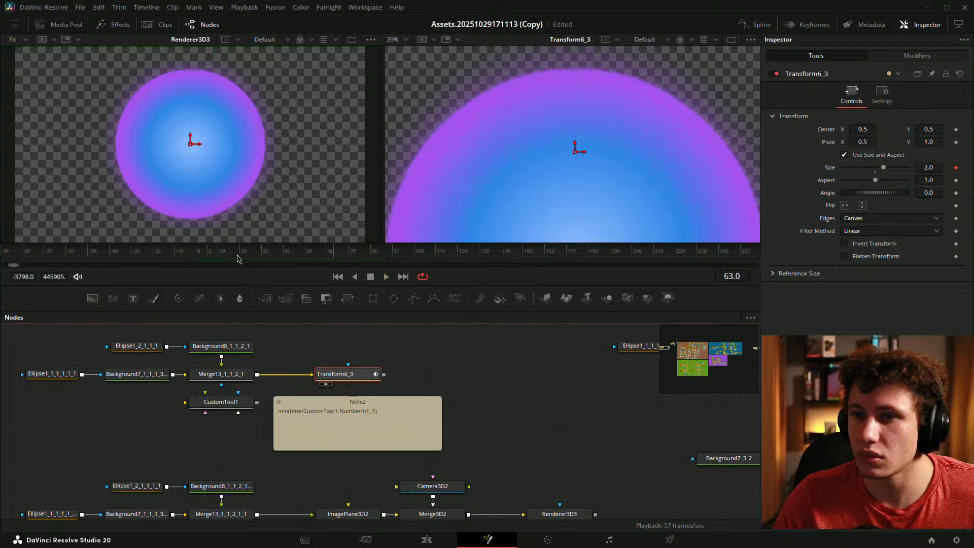
{"action": "left_click", "coordinate": [197, 253]}
{"action": "left_click_drag", "start_coordinate": [475, 448], "coordinate": [377, 408]}
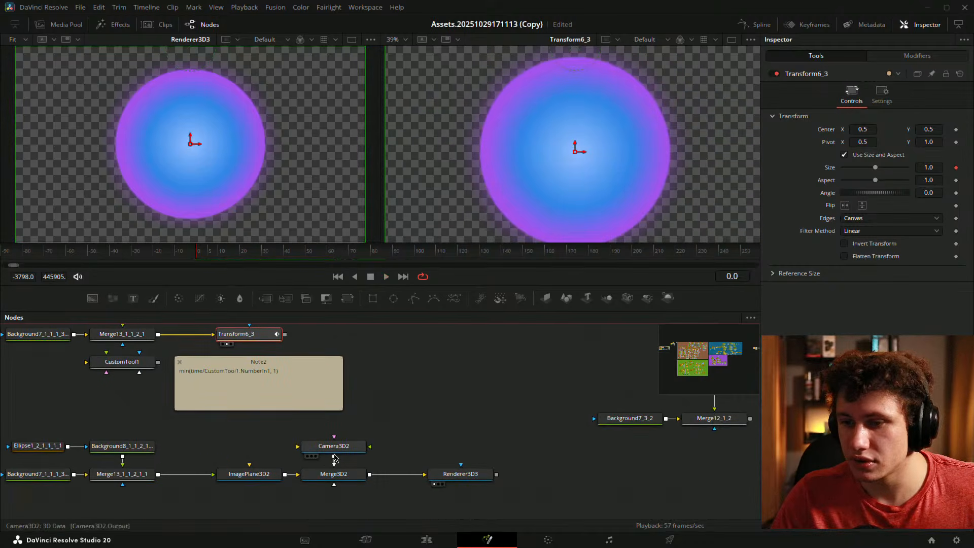
- Keyframe Camera3D2's Translation Y and Z at their starting values (Y 0, Z 1.94)
{"action": "left_click", "coordinate": [338, 449]}
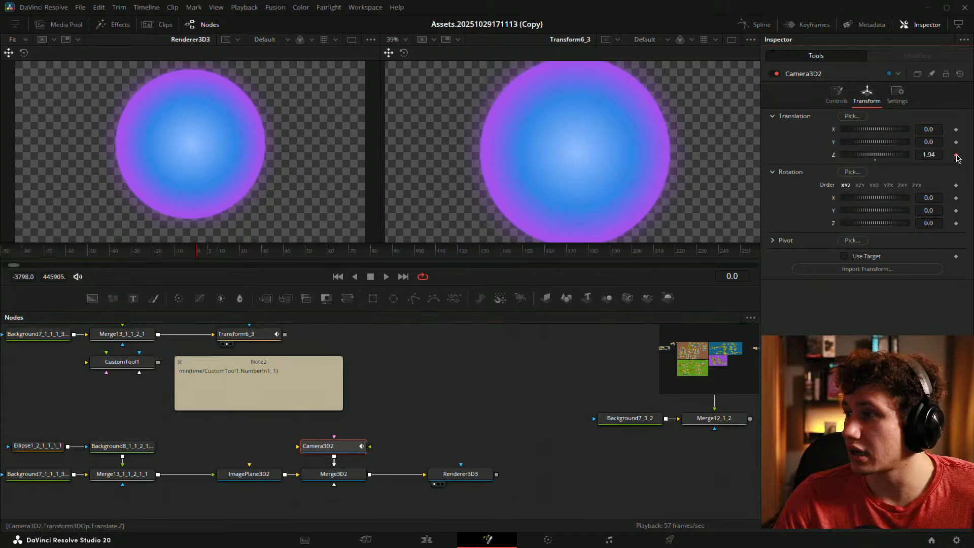
{"action": "left_click", "coordinate": [956, 154]}
{"action": "left_click", "coordinate": [956, 142]}
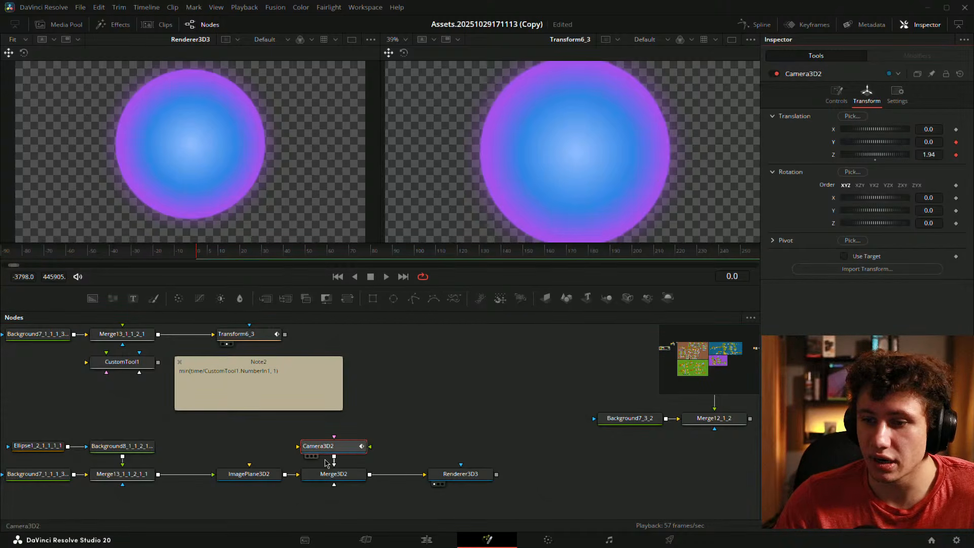
{"action": "left_click", "coordinate": [248, 474]}
{"action": "left_click", "coordinate": [335, 256]}
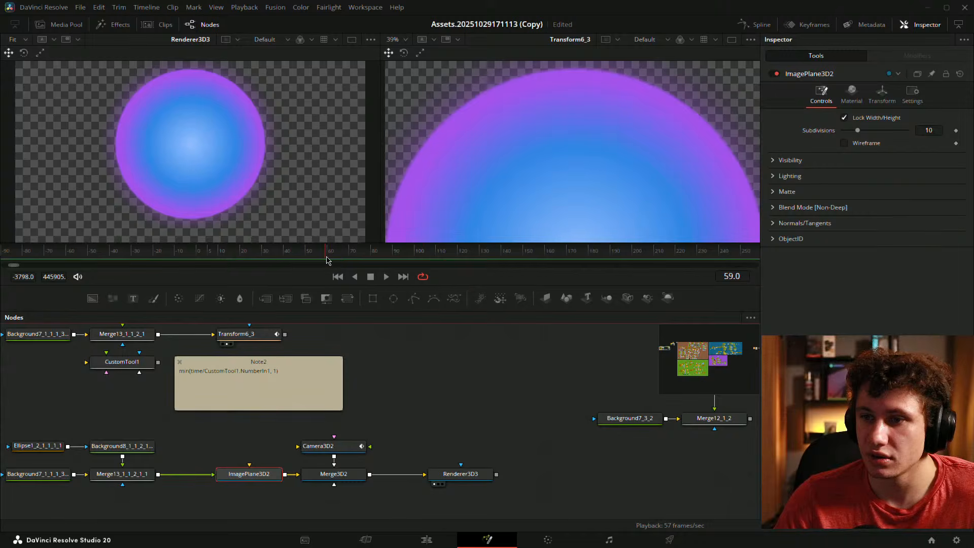
{"action": "left_click", "coordinate": [317, 447]}
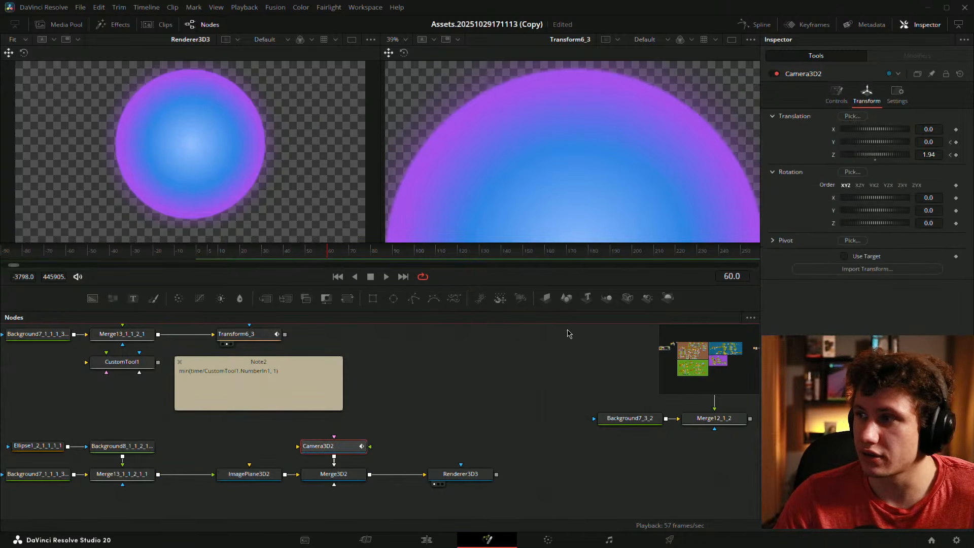
{"action": "left_click", "coordinate": [955, 155]}
{"action": "left_click", "coordinate": [956, 142]}
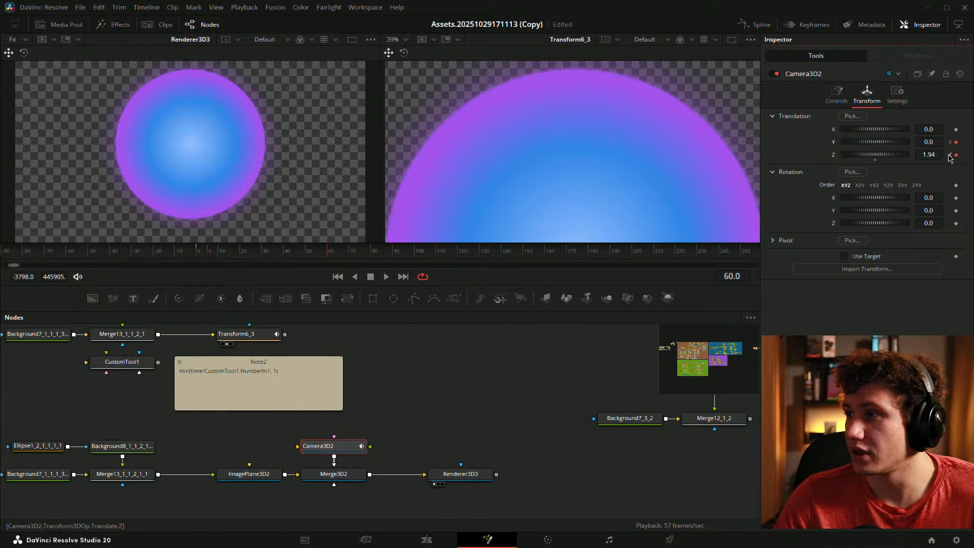
{"action": "left_click", "coordinate": [446, 400]}
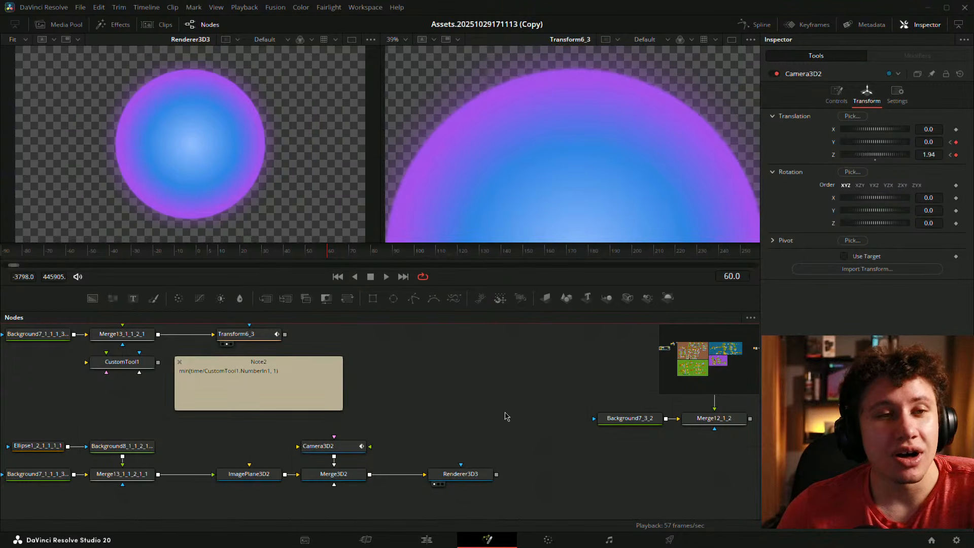
- Near the animation's end, move Camera3D2 to Z 0.83 and Y 0.141
{"action": "left_click", "coordinate": [329, 447]}
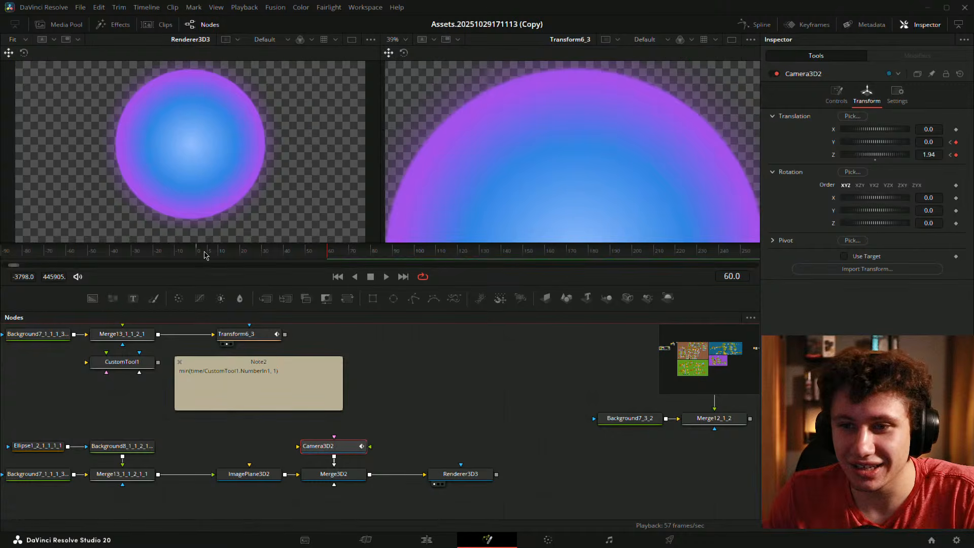
{"action": "left_click", "coordinate": [222, 254]}
{"action": "left_click_drag", "start_coordinate": [222, 254], "coordinate": [323, 261]}
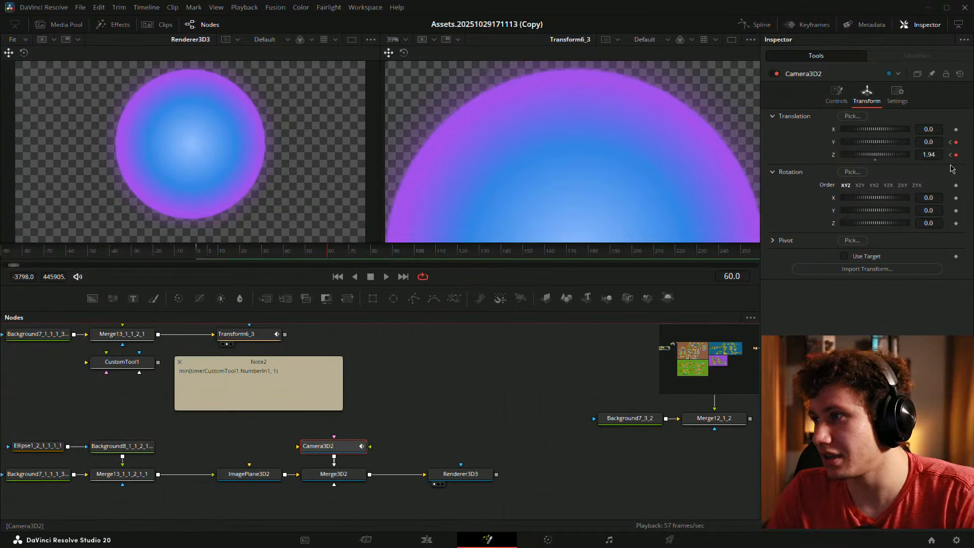
{"action": "left_click_drag", "start_coordinate": [932, 155], "coordinate": [876, 156]}
{"action": "mouse_move", "coordinate": [931, 143]}
{"action": "left_mouse_down"}
{"action": "mouse_move", "coordinate": [970, 142]}
{"action": "mouse_move", "coordinate": [942, 142]}
{"action": "left_mouse_up"}
- Play the camera push-in from the start, then show Camera3D2's curves in the Spline editor
{"action": "left_click", "coordinate": [498, 414]}
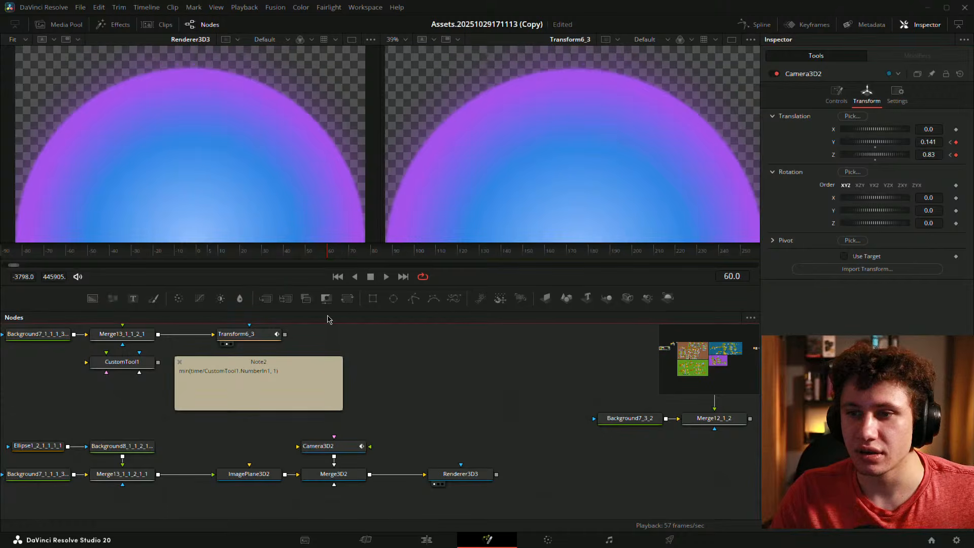
{"action": "left_click", "coordinate": [198, 257]}
{"action": "key", "text": "space"}
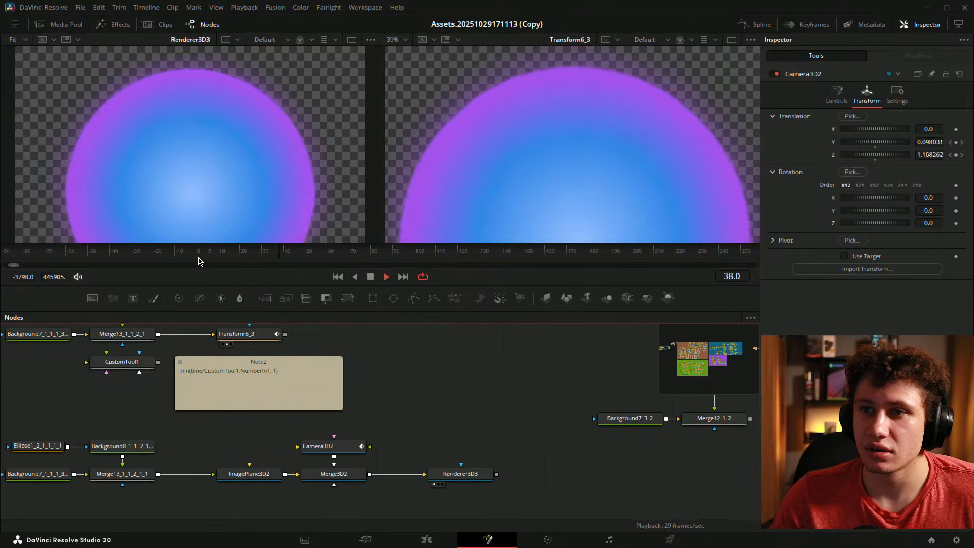
{"action": "left_click", "coordinate": [195, 255]}
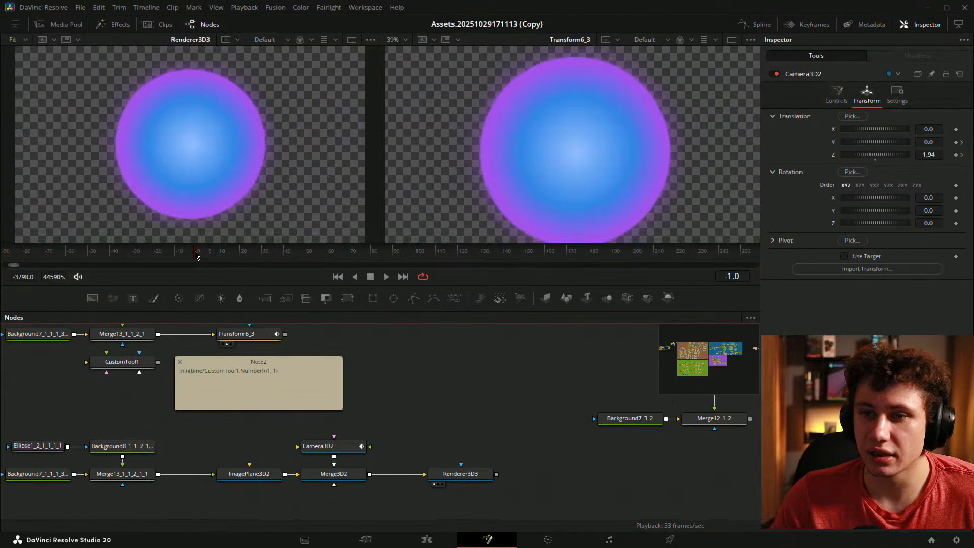
{"action": "left_click", "coordinate": [346, 451]}
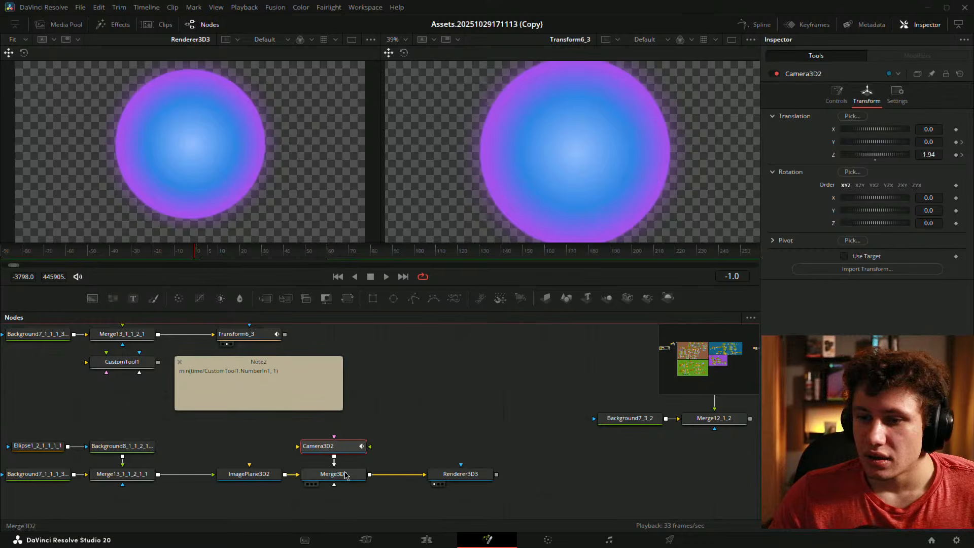
{"action": "left_click", "coordinate": [763, 24]}
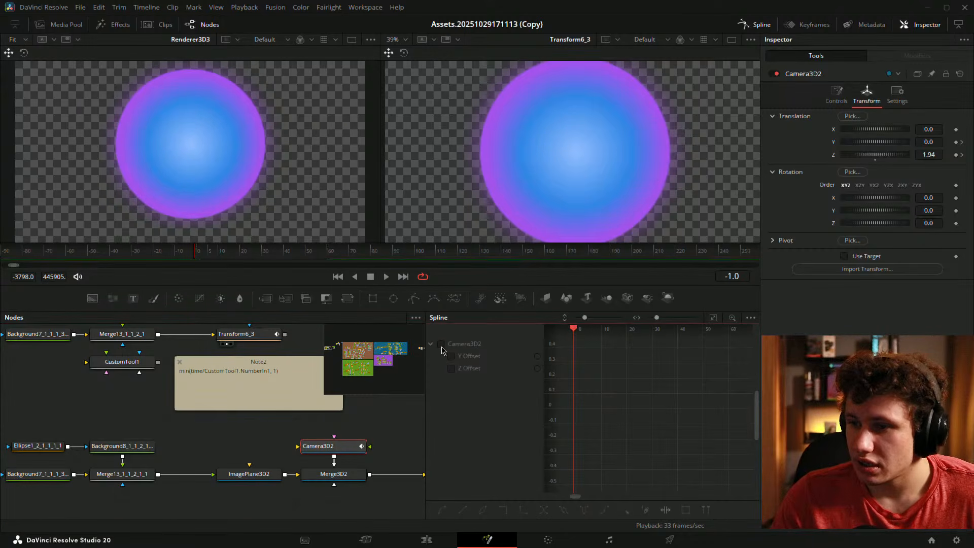
- Zoom the Spline editor to fit and inspect the Y and Z Offset end keyframes
{"action": "left_click", "coordinate": [713, 320]}
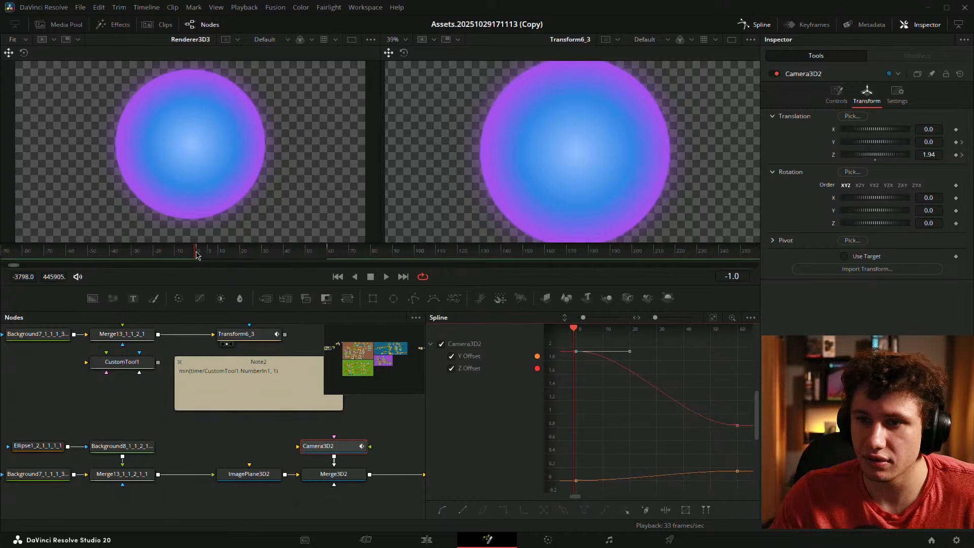
{"action": "left_click_drag", "start_coordinate": [197, 254], "coordinate": [263, 254]}
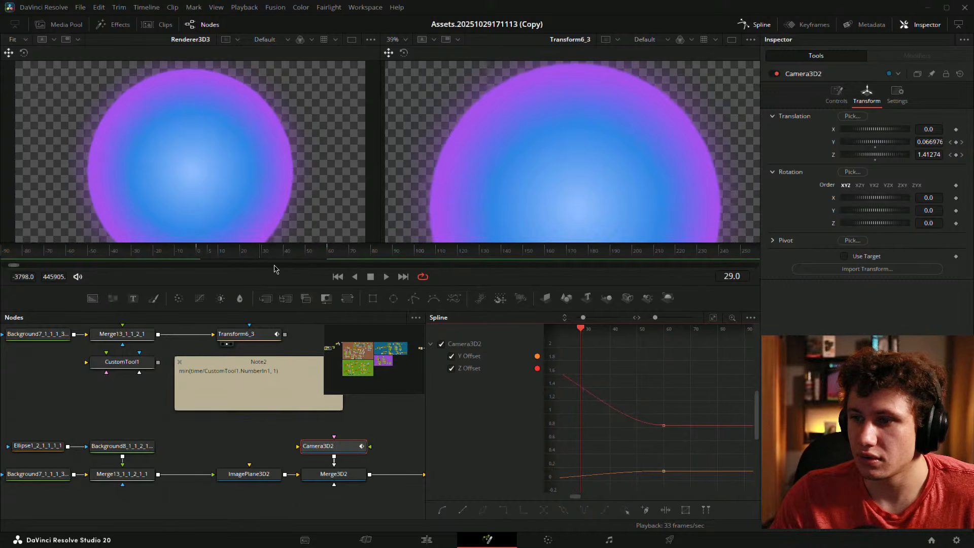
{"action": "left_click_drag", "start_coordinate": [653, 370], "coordinate": [693, 374]}
{"action": "left_click", "coordinate": [704, 427]}
{"action": "left_click_drag", "start_coordinate": [690, 440], "coordinate": [608, 379]}
{"action": "left_click", "coordinate": [676, 413]}
{"action": "left_click_drag", "start_coordinate": [669, 424], "coordinate": [734, 434]}
{"action": "right_click", "coordinate": [609, 422]}
{"action": "left_click", "coordinate": [652, 462]}
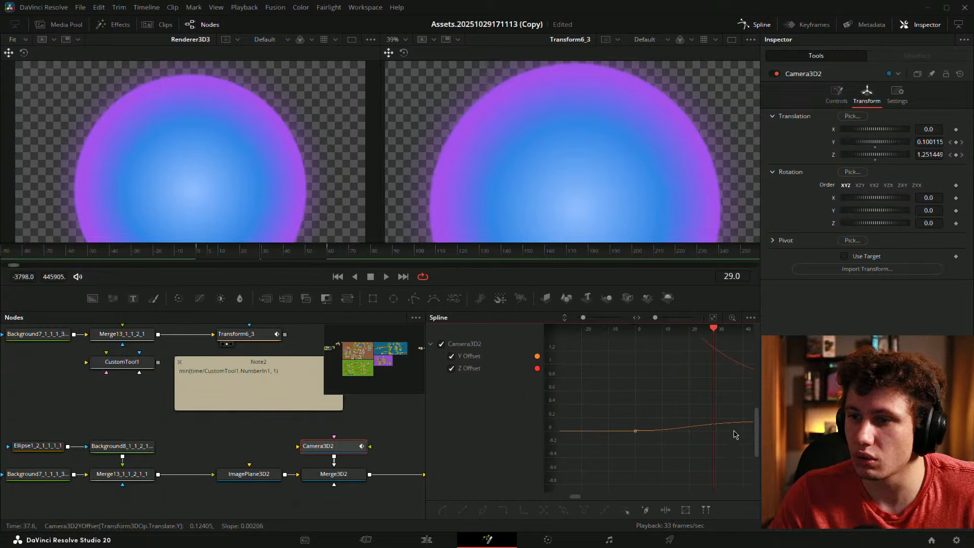
- Play the camera animation from the start and bring the upper node row into view
{"action": "left_click", "coordinate": [198, 253]}
{"action": "key", "text": "space"}
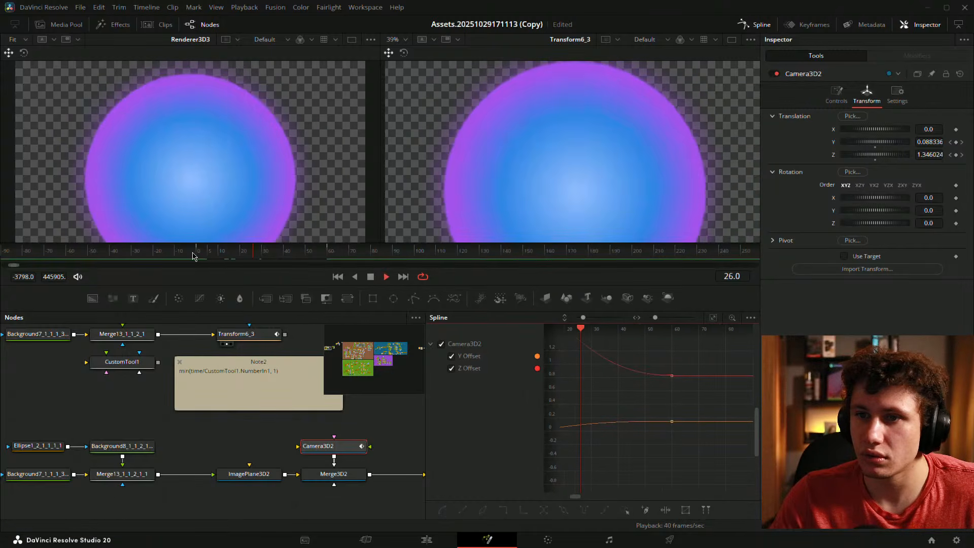
{"action": "left_click", "coordinate": [196, 256]}
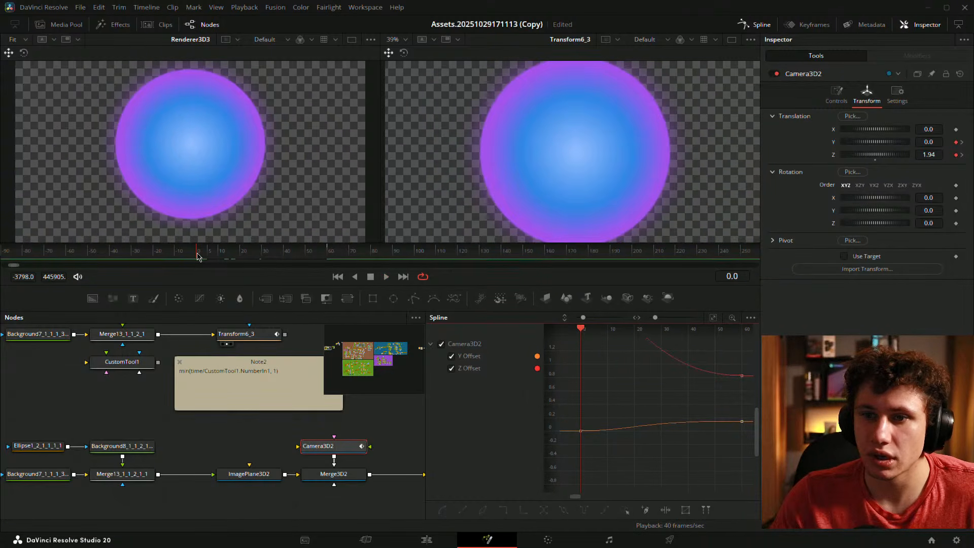
{"action": "scroll", "coordinate": [226, 147], "scroll_direction": "down", "scroll_amount": 3}
{"action": "scroll", "coordinate": [226, 148], "scroll_direction": "up", "scroll_amount": 3}
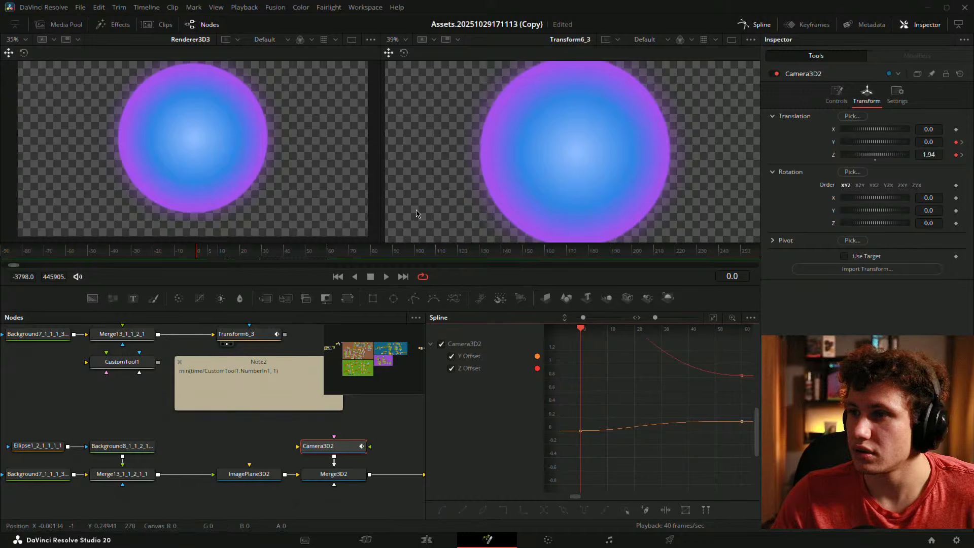
{"action": "scroll", "coordinate": [428, 211], "scroll_direction": "down", "scroll_amount": 2}
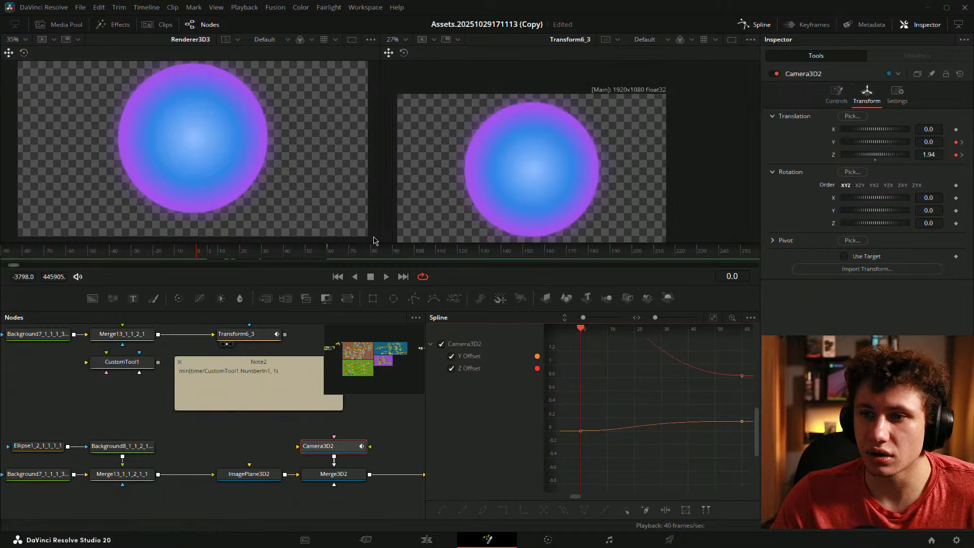
{"action": "left_click", "coordinate": [196, 255]}
{"action": "left_click_drag", "start_coordinate": [151, 447], "coordinate": [136, 504]}
{"action": "left_click_drag", "start_coordinate": [51, 389], "coordinate": [451, 208]}
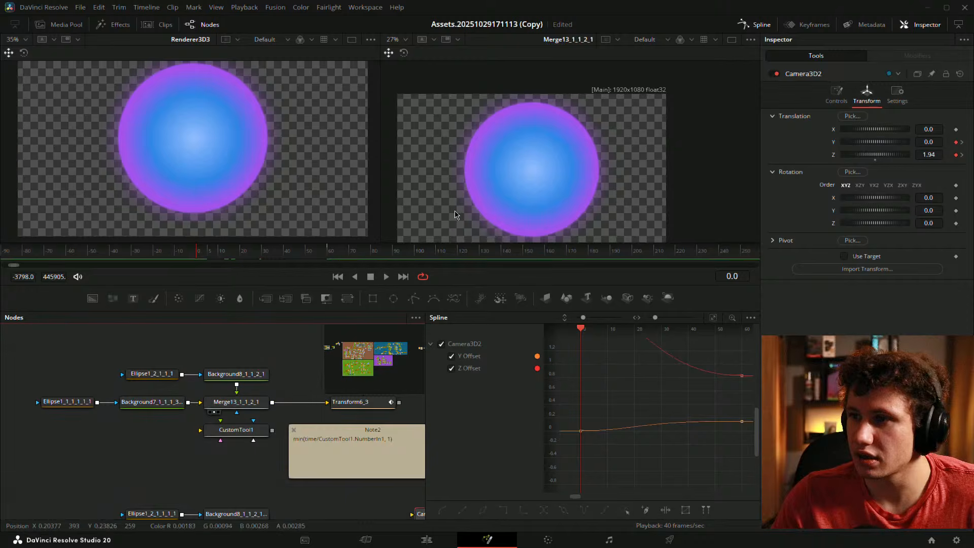
{"action": "left_click", "coordinate": [441, 202]}
{"action": "key", "text": "ctrl+f"}
{"action": "left_click", "coordinate": [264, 183]}
{"action": "key", "text": "ctrl+f"}
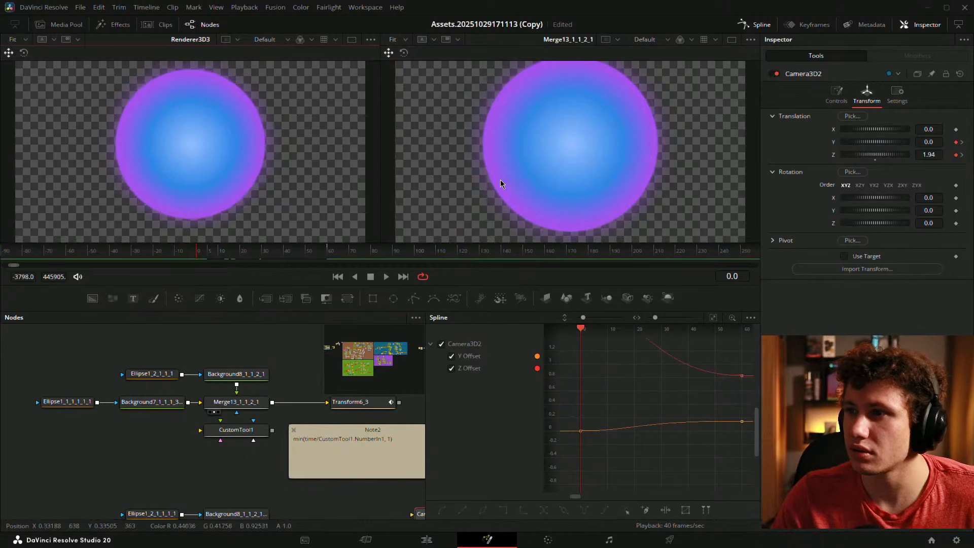
{"action": "left_click", "coordinate": [529, 153]}
{"action": "key", "text": "ctrl+f"}
{"action": "scroll", "coordinate": [281, 171], "scroll_direction": "down", "scroll_amount": 3}
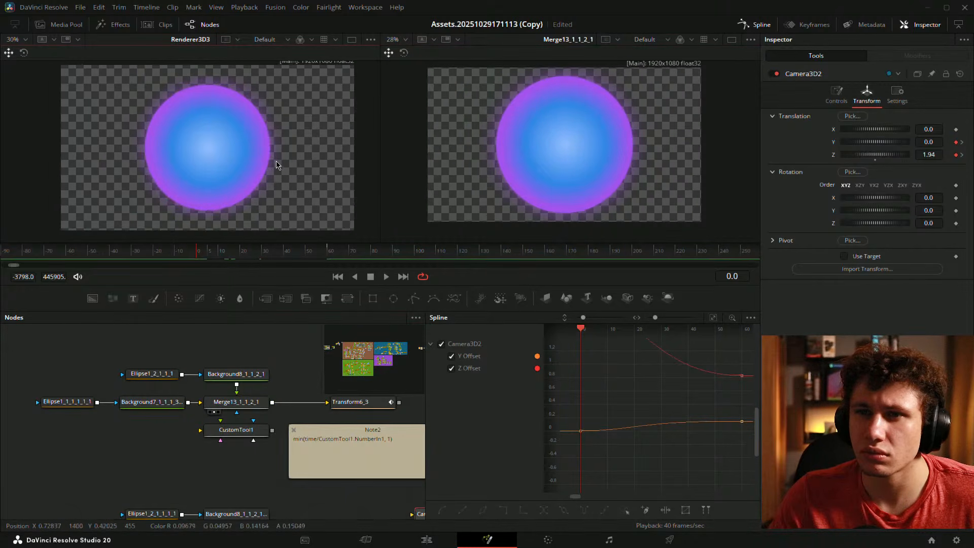
{"action": "left_click_drag", "start_coordinate": [292, 163], "coordinate": [286, 170]}
{"action": "left_click_drag", "start_coordinate": [272, 391], "coordinate": [186, 355]}
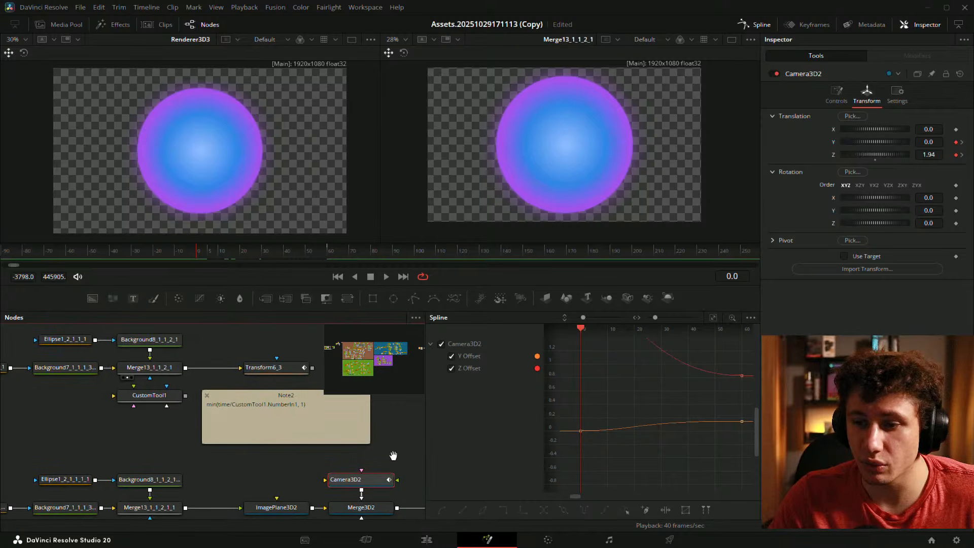
{"action": "left_click_drag", "start_coordinate": [381, 455], "coordinate": [264, 416]}
{"action": "left_click_drag", "start_coordinate": [930, 154], "coordinate": [915, 154]}
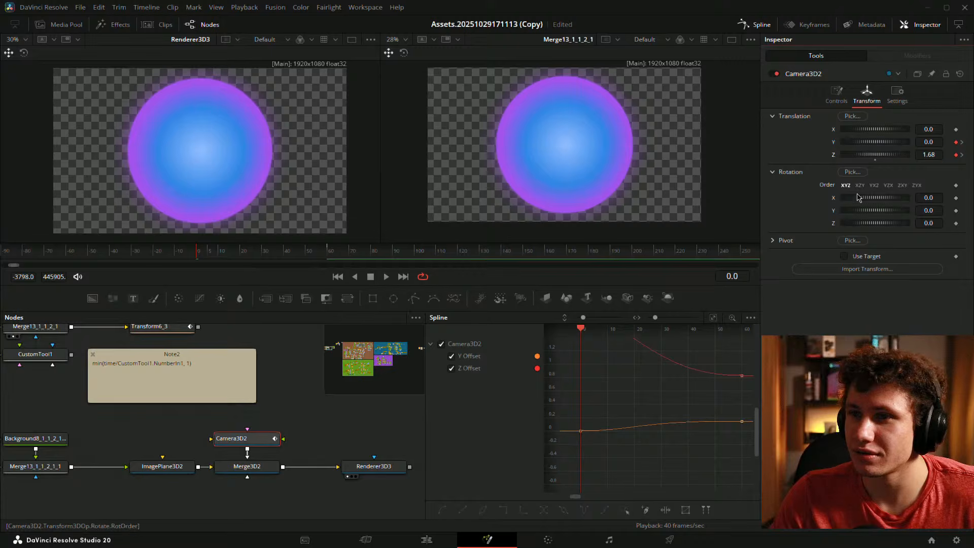
{"action": "key", "text": "ctrl+f"}
{"action": "key", "text": "ctrl+f"}
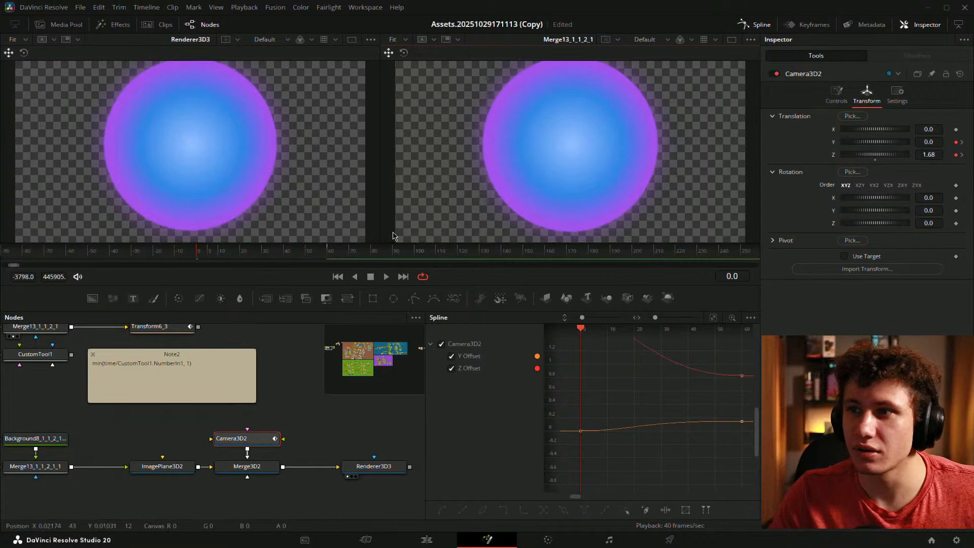
{"action": "scroll", "coordinate": [284, 218], "scroll_direction": "down", "scroll_amount": 1}
{"action": "scroll", "coordinate": [530, 183], "scroll_direction": "down", "scroll_amount": 1}
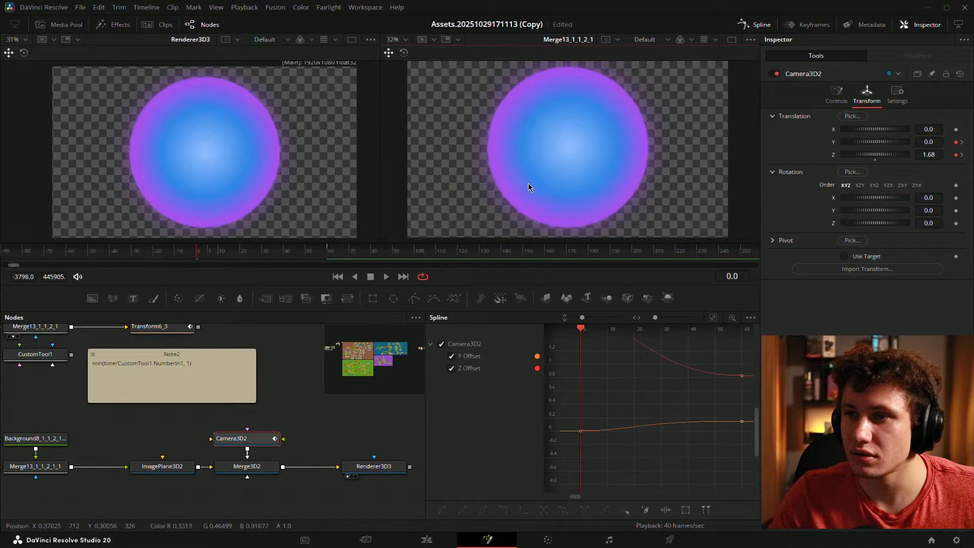
{"action": "left_click_drag", "start_coordinate": [528, 184], "coordinate": [498, 186]}
{"action": "scroll", "coordinate": [501, 191], "scroll_direction": "down", "scroll_amount": 1}
{"action": "scroll", "coordinate": [488, 191], "scroll_direction": "down", "scroll_amount": 1}
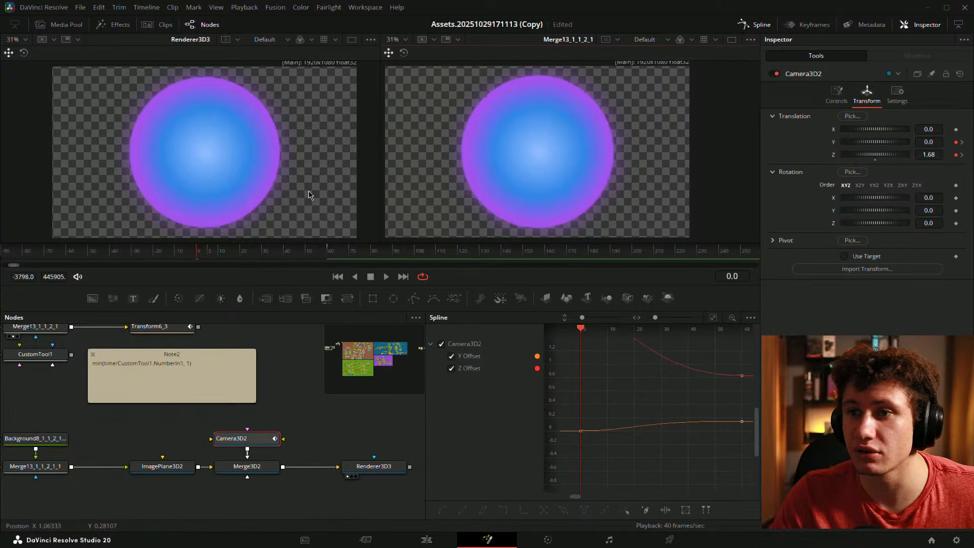
{"action": "left_click_drag", "start_coordinate": [296, 192], "coordinate": [315, 194]}
{"action": "left_click", "coordinate": [297, 396]}
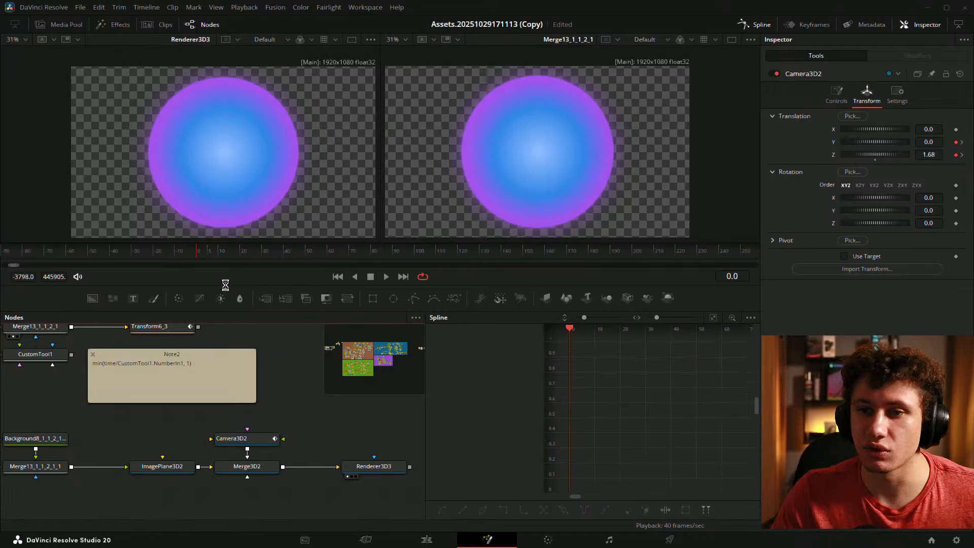
- Show Transform6_3 in the left viewer and Renderer3D3 in the right, and compare them during playback
{"action": "key", "text": "space"}
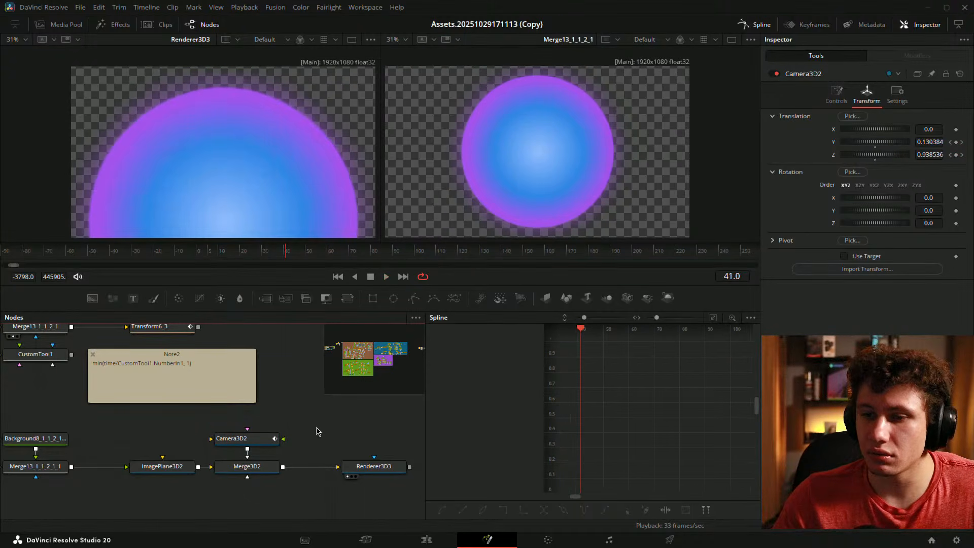
{"action": "left_click", "coordinate": [244, 438]}
{"action": "left_click_drag", "start_coordinate": [387, 465], "coordinate": [457, 213]}
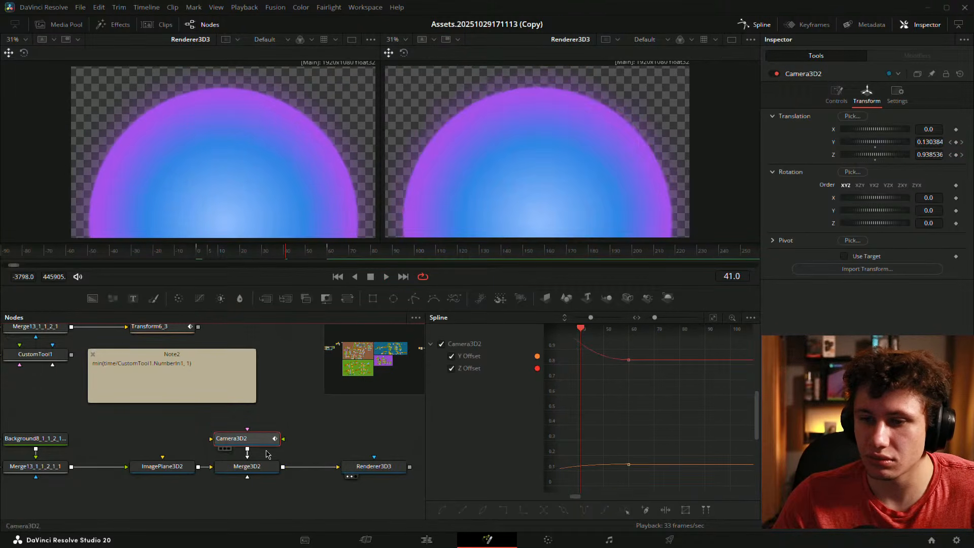
{"action": "left_click_drag", "start_coordinate": [234, 366], "coordinate": [265, 455]}
{"action": "key", "text": "2"}
{"action": "left_click_drag", "start_coordinate": [318, 492], "coordinate": [273, 404]}
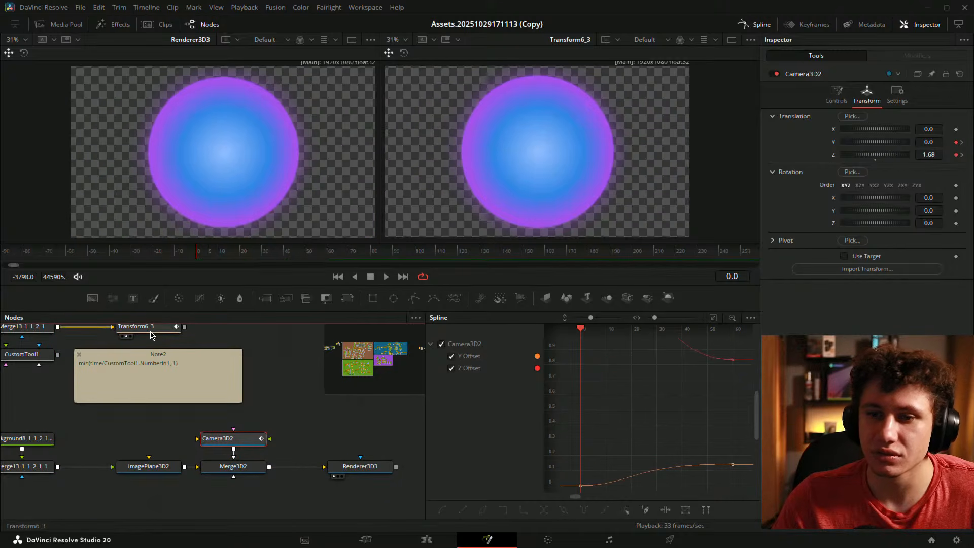
{"action": "left_click_drag", "start_coordinate": [150, 335], "coordinate": [159, 163]}
{"action": "left_click_drag", "start_coordinate": [360, 467], "coordinate": [514, 103]}
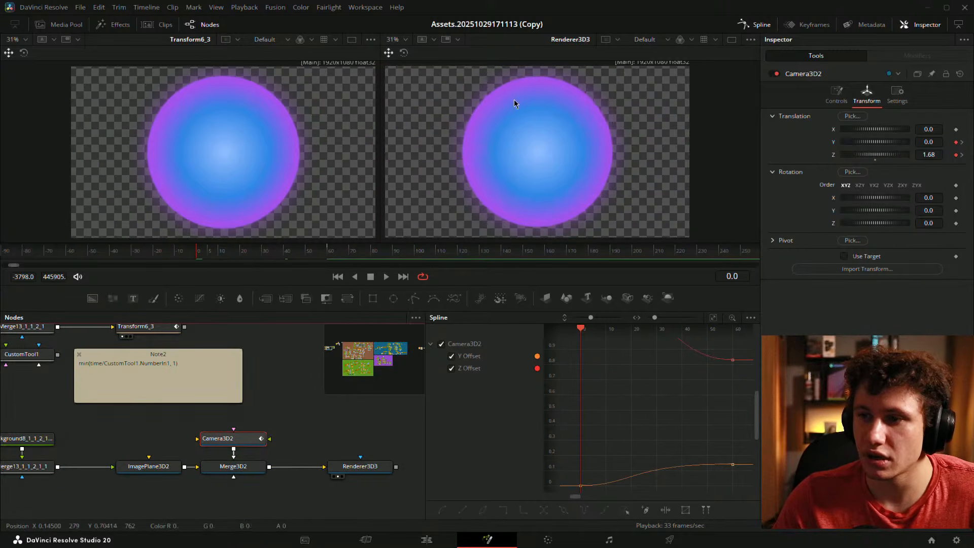
{"action": "left_click", "coordinate": [281, 359]}
{"action": "key", "text": "space"}
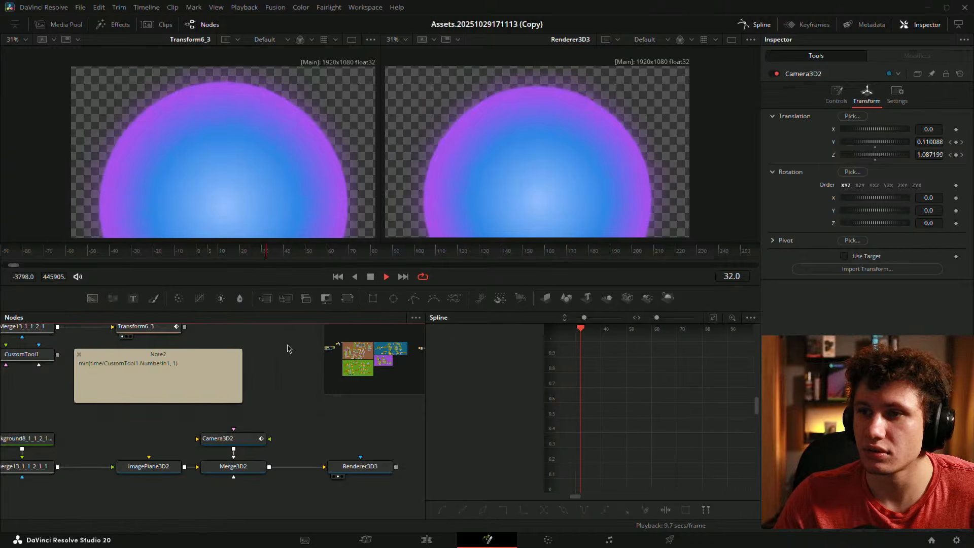
{"action": "left_click", "coordinate": [208, 252]}
{"action": "key", "text": "space"}
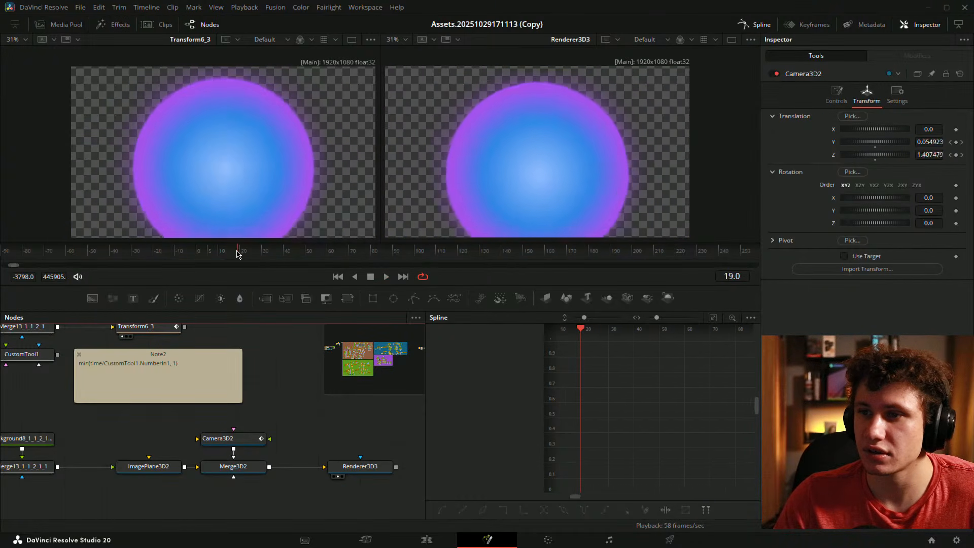
{"action": "key", "text": "space"}
- Lengthen the easing handles on Camera3D2's Y and Z Offset end keyframes
{"action": "left_click", "coordinate": [238, 438]}
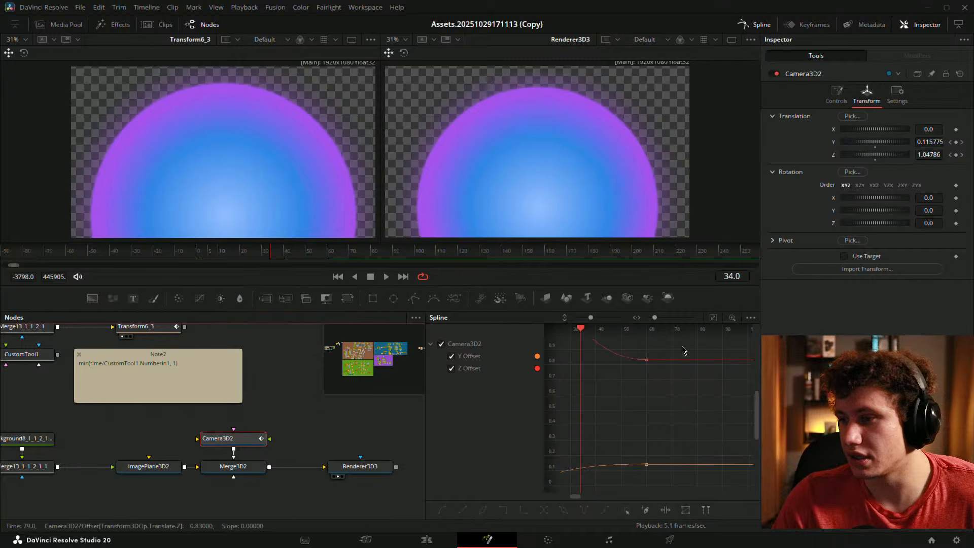
{"action": "left_click", "coordinate": [713, 318]}
{"action": "left_click_drag", "start_coordinate": [670, 412], "coordinate": [647, 362]}
{"action": "left_click_drag", "start_coordinate": [657, 367], "coordinate": [719, 481]}
{"action": "left_click_drag", "start_coordinate": [672, 449], "coordinate": [741, 439]}
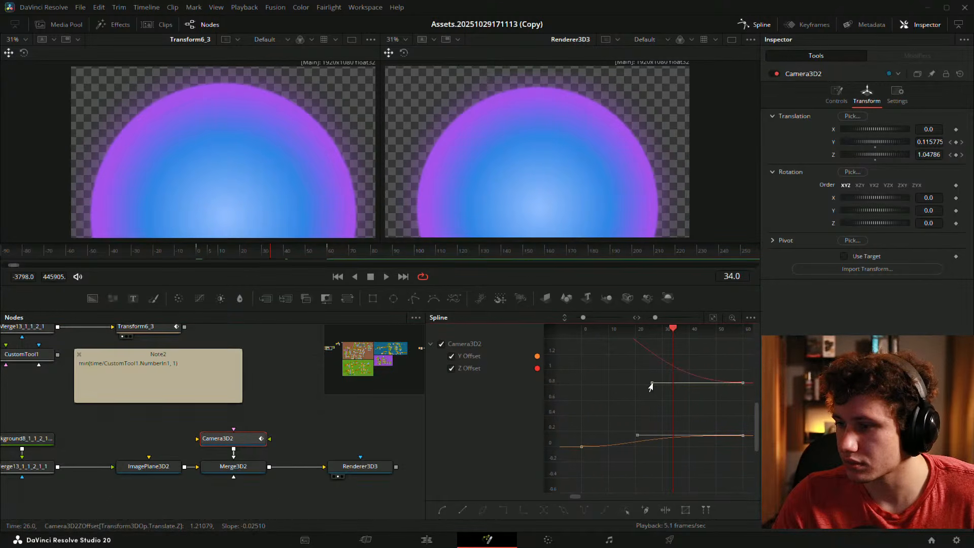
{"action": "left_click_drag", "start_coordinate": [647, 387], "coordinate": [624, 389]}
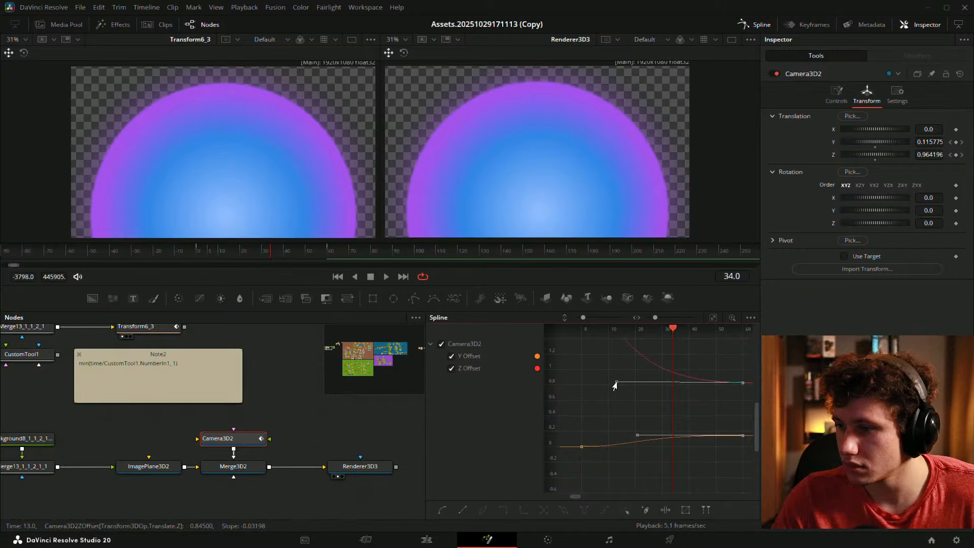
{"action": "left_click_drag", "start_coordinate": [637, 440], "coordinate": [614, 439]}
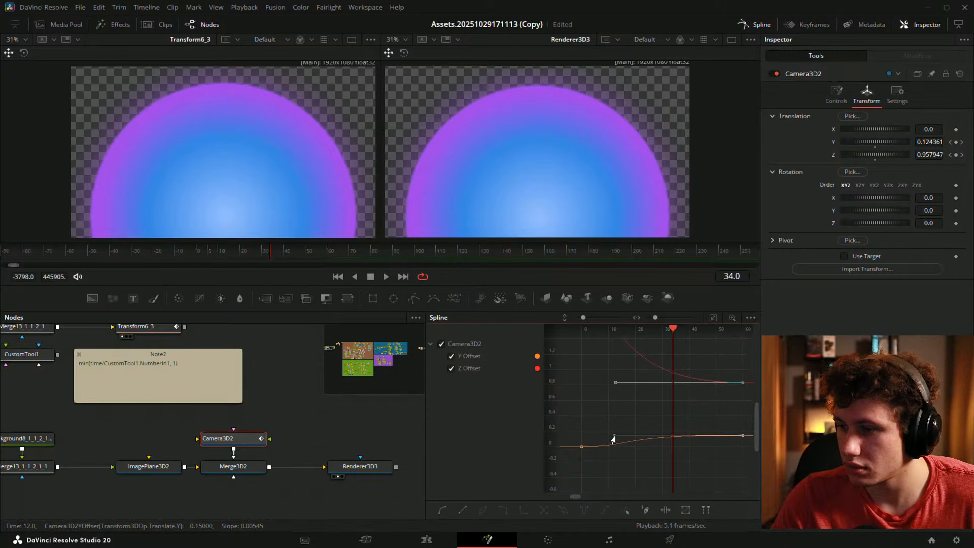
- Play back the camera move to check the new easing against Transform6_3
{"action": "left_click", "coordinate": [199, 255]}
{"action": "key", "text": "space"}
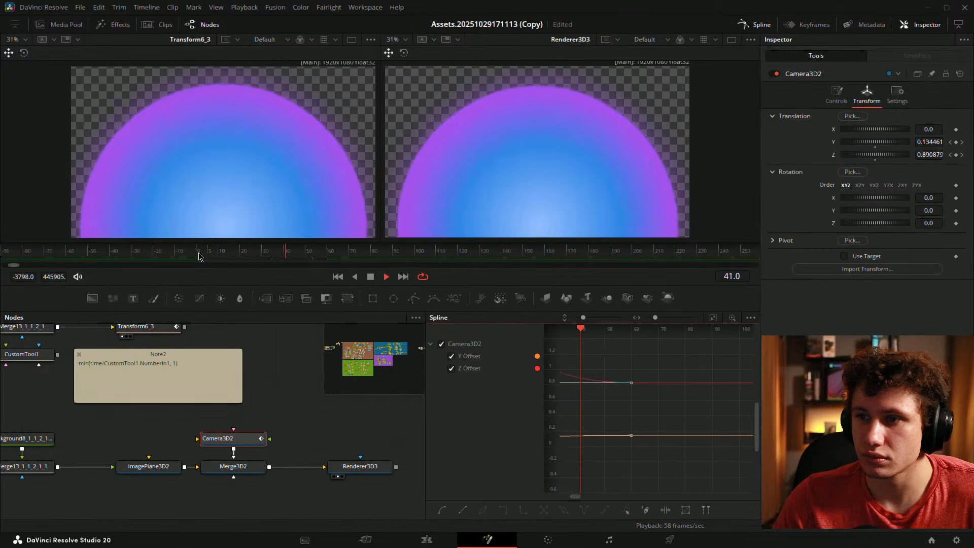
{"action": "key", "text": "space"}
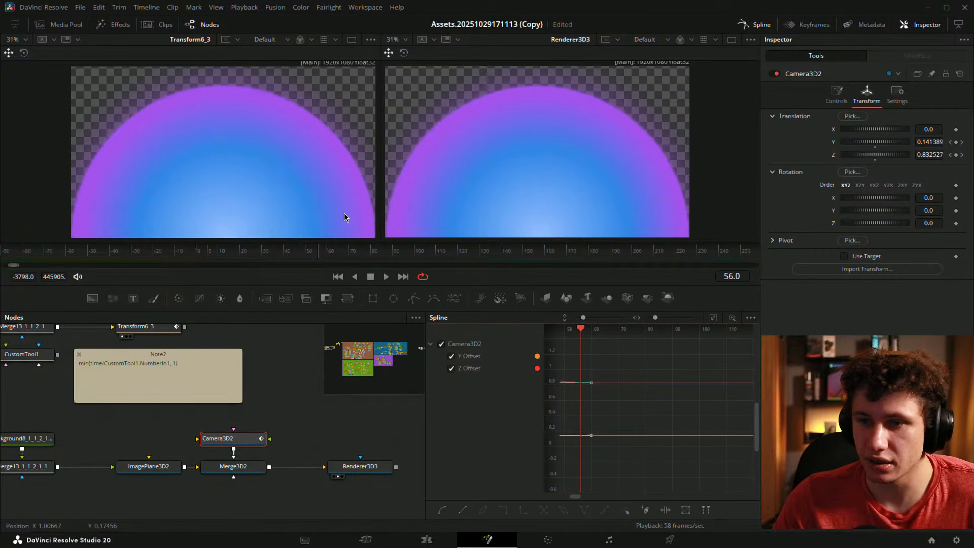
{"action": "key", "text": "space"}
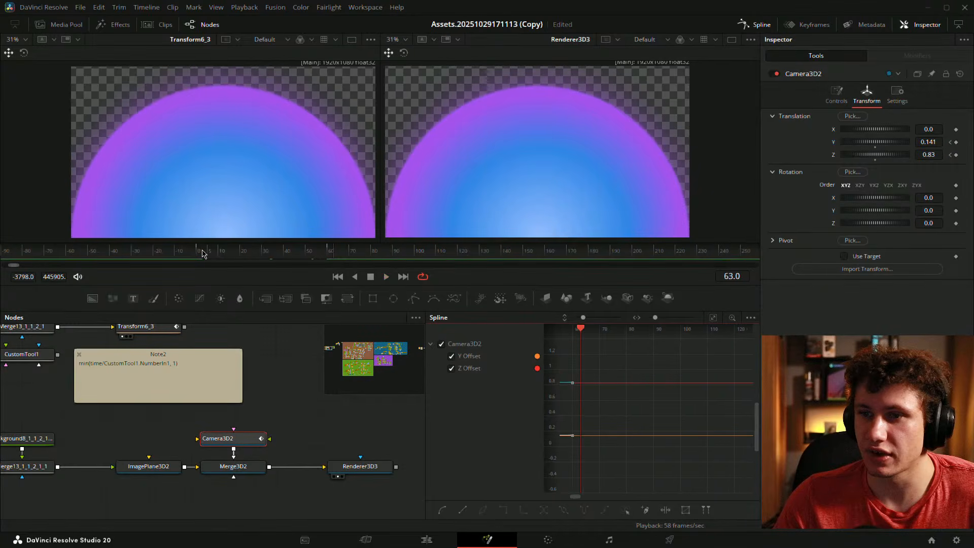
{"action": "key", "text": "space"}
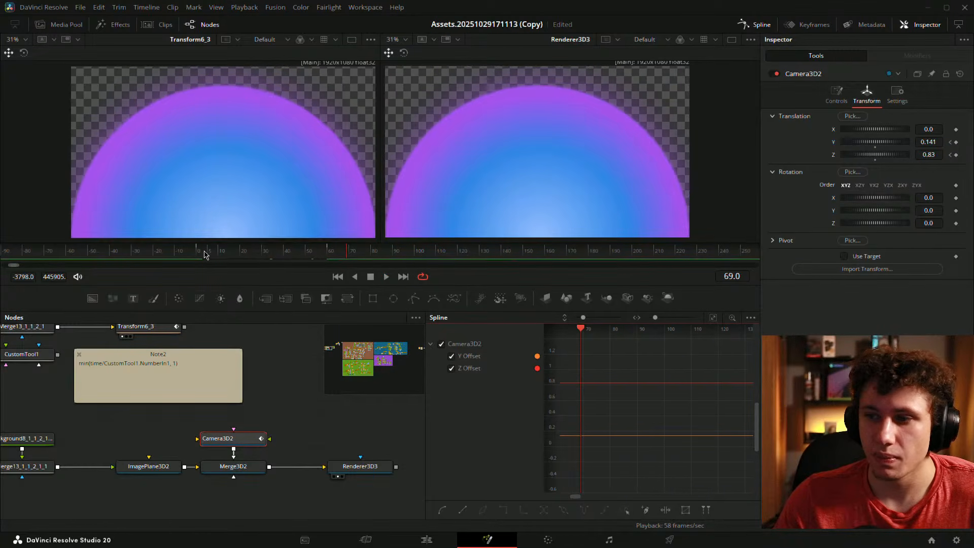
{"action": "left_click", "coordinate": [199, 253]}
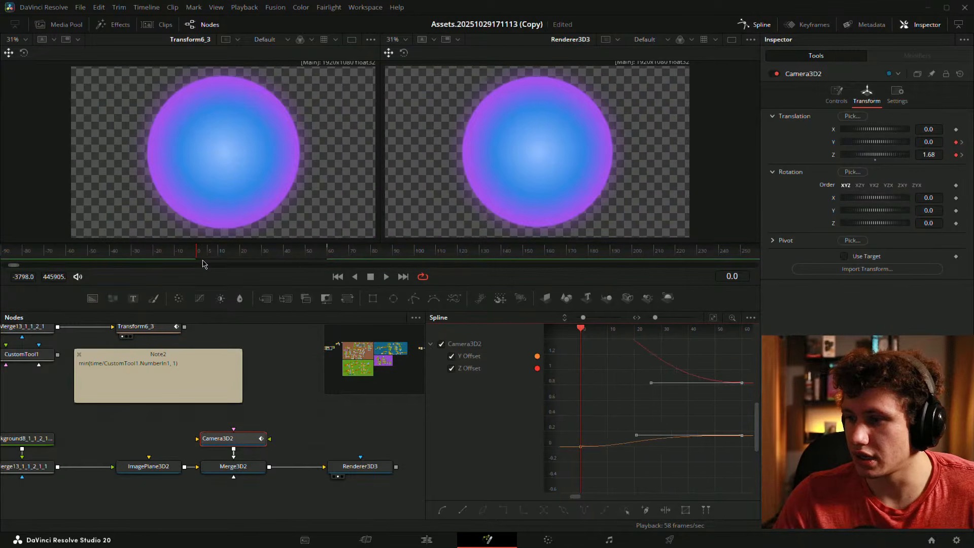
{"action": "key", "text": "space"}
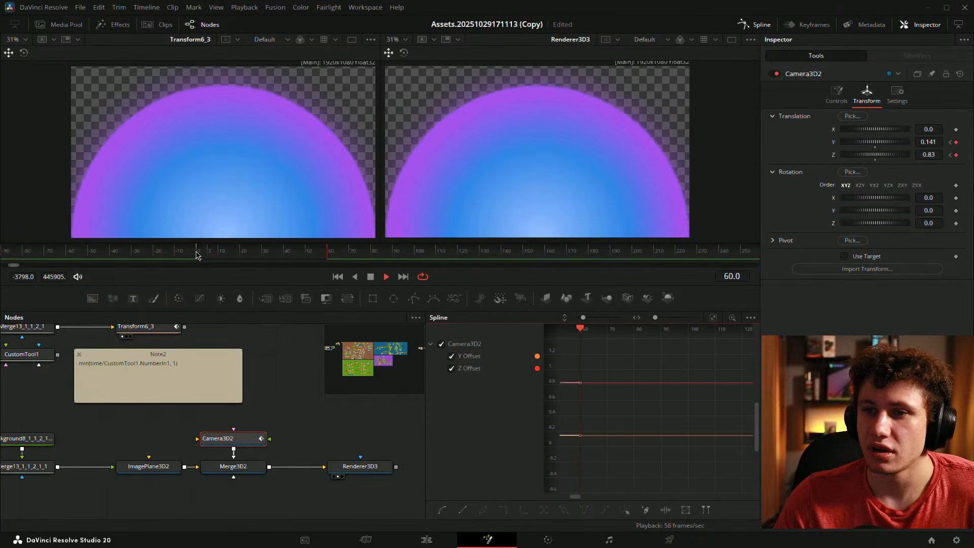
{"action": "left_click", "coordinate": [210, 254]}
{"action": "left_click_drag", "start_coordinate": [211, 253], "coordinate": [243, 253]}
{"action": "left_click", "coordinate": [333, 430]}
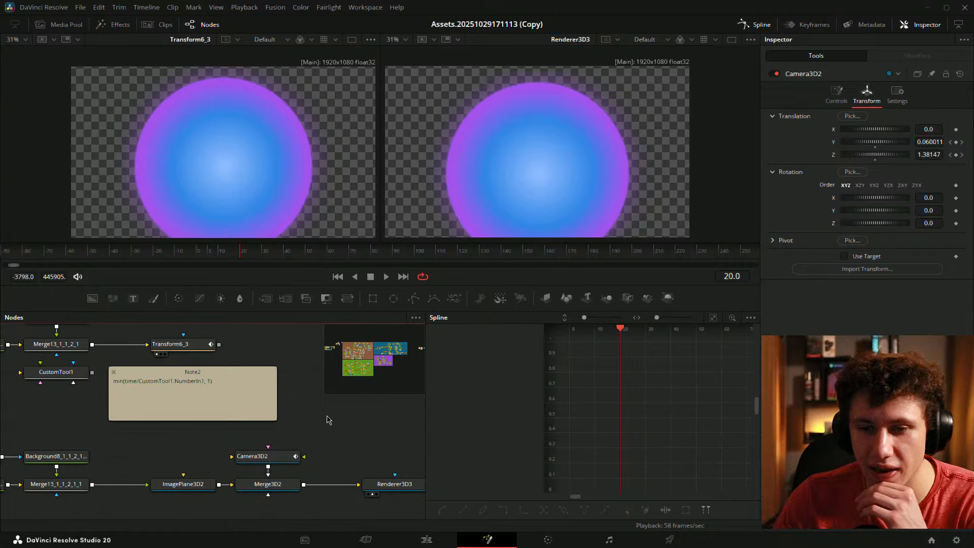
- Close the Spline curve editor and move Note2 to the upper right of the node graph
{"action": "left_click_drag", "start_coordinate": [329, 420], "coordinate": [218, 399]}
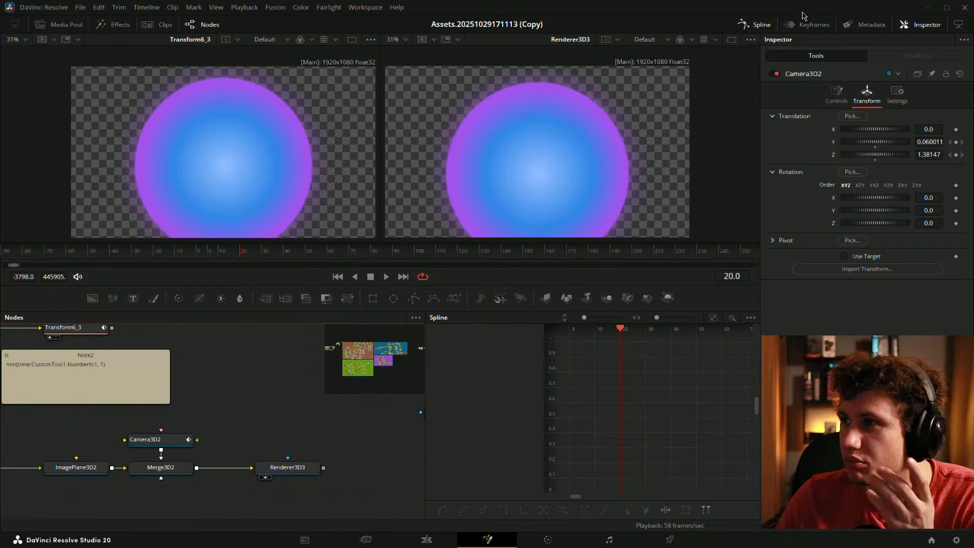
{"action": "left_click", "coordinate": [750, 27]}
{"action": "left_click_drag", "start_coordinate": [331, 459], "coordinate": [516, 475]}
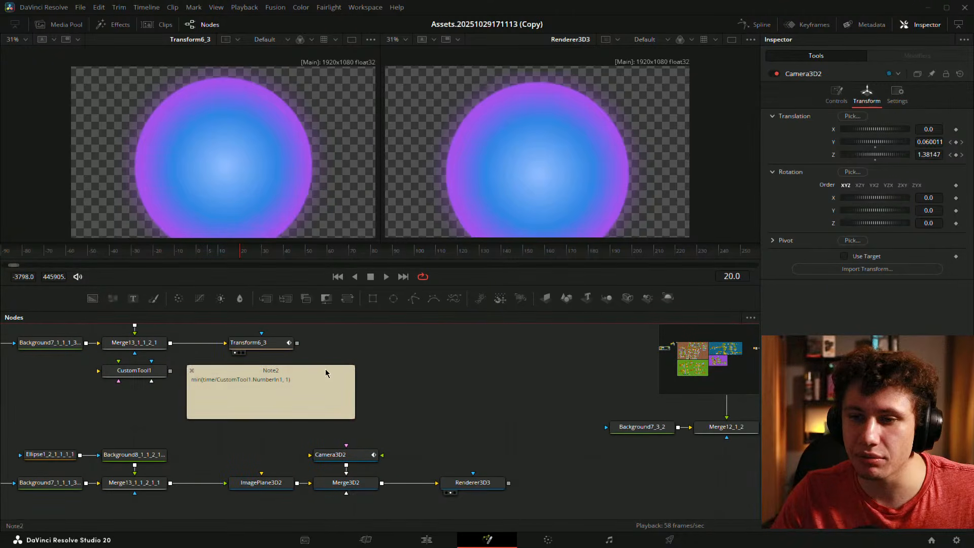
{"action": "left_click_drag", "start_coordinate": [310, 371], "coordinate": [533, 333]}
- Shift the lower node row to the left in the node graph
{"action": "left_click_drag", "start_coordinate": [447, 375], "coordinate": [514, 378]}
{"action": "scroll", "coordinate": [514, 378], "scroll_direction": "down", "scroll_amount": 3}
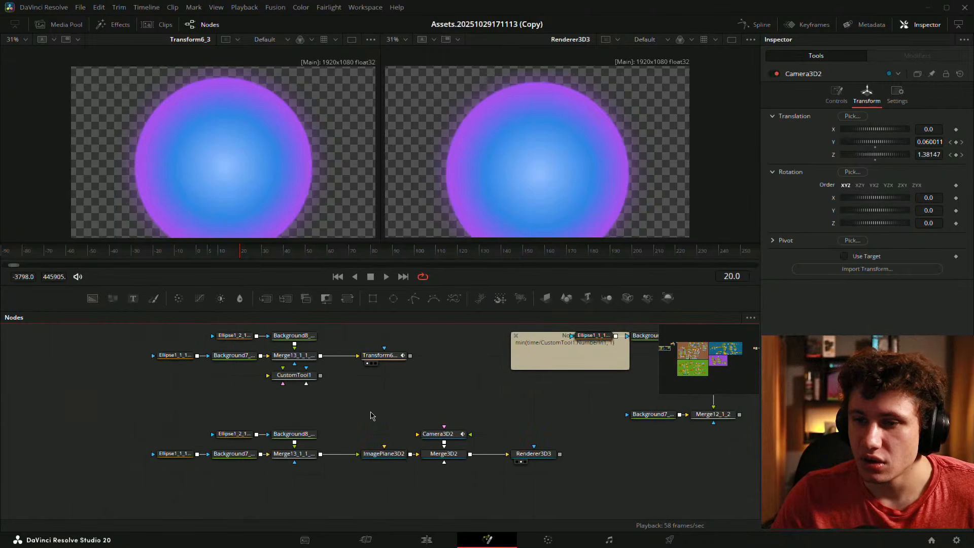
{"action": "left_click_drag", "start_coordinate": [370, 415], "coordinate": [455, 407]}
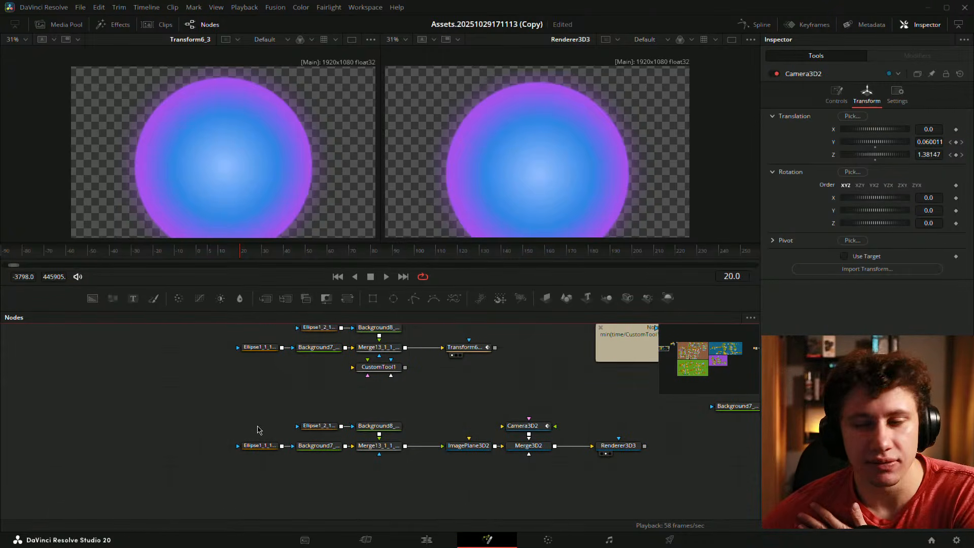
{"action": "left_click_drag", "start_coordinate": [247, 413], "coordinate": [528, 446]}
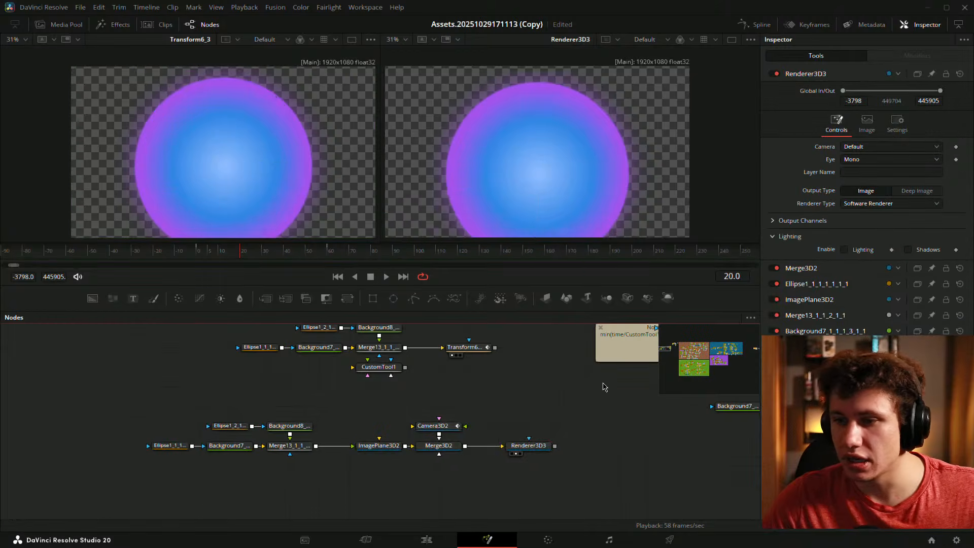
- Add a Tilt-Shift Blur node using the tool search
{"action": "key", "text": "shift+space"}
{"action": "type", "text": "rend"}
{"action": "key", "text": "BackSpace"}
{"action": "key", "text": "BackSpace"}
{"action": "key", "text": "BackSpace"}
{"action": "key", "text": "BackSpace"}
{"action": "type", "text": "til"}
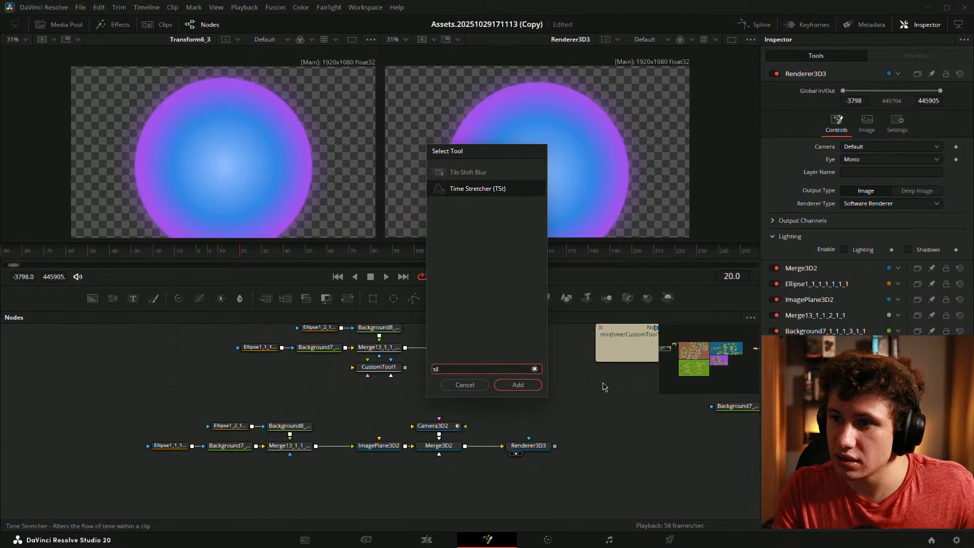
{"action": "key", "text": "Up"}
{"action": "key", "text": "Return"}
- Place Transform6_3 beside the merge node and TiltShiftBlur1 level with it
{"action": "left_click_drag", "start_coordinate": [577, 392], "coordinate": [466, 409]}
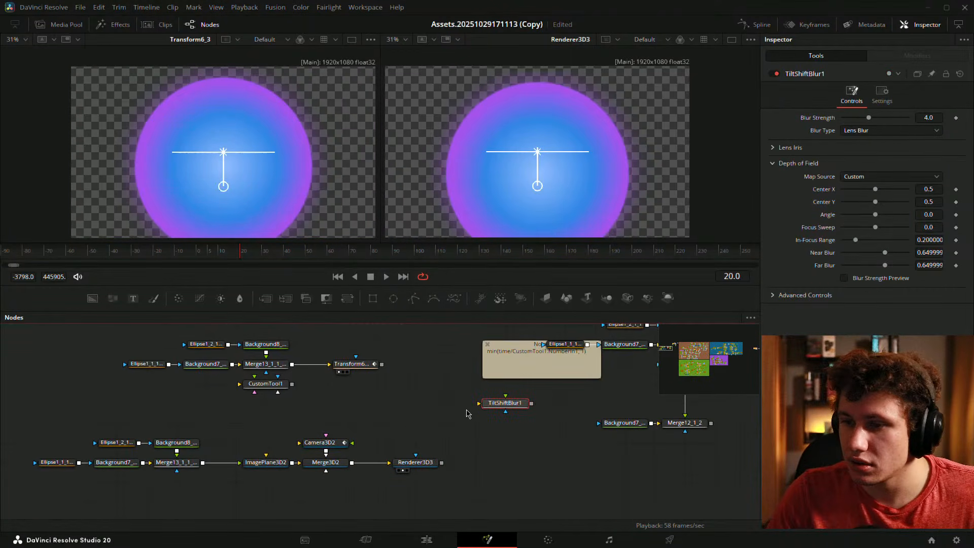
{"action": "left_click_drag", "start_coordinate": [350, 364], "coordinate": [321, 365]}
{"action": "left_click_drag", "start_coordinate": [524, 400], "coordinate": [434, 377]}
{"action": "left_click", "coordinate": [455, 387]}
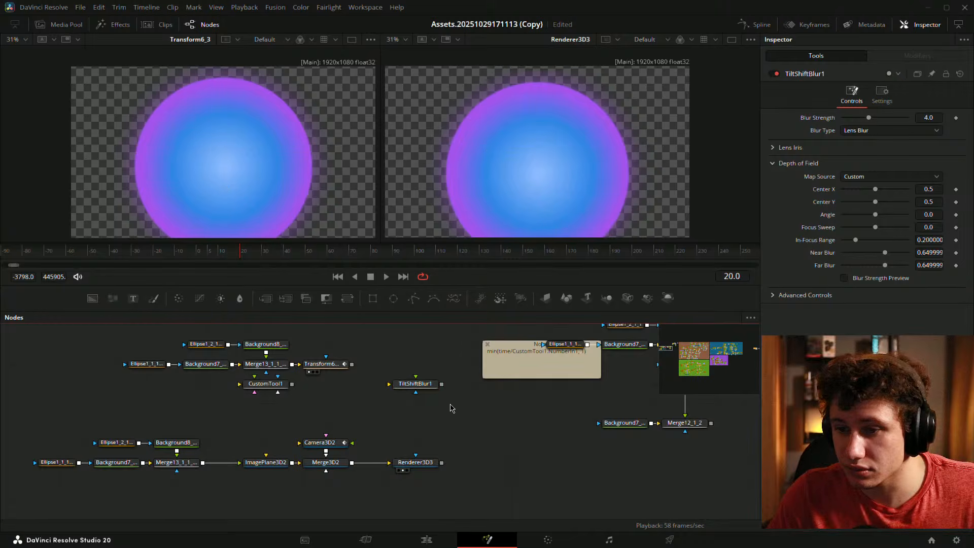
{"action": "left_click_drag", "start_coordinate": [445, 419], "coordinate": [461, 454]}
{"action": "left_click_drag", "start_coordinate": [435, 420], "coordinate": [435, 401]}
- Wire Transform6's output into TiltShiftBlur1 and show TiltShiftBlur1 in the left viewer
{"action": "left_click", "coordinate": [435, 441]}
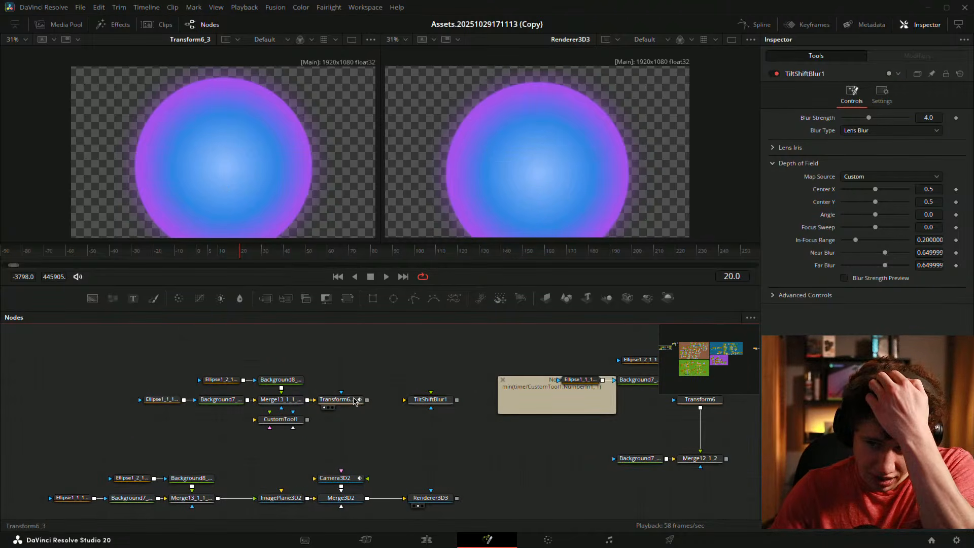
{"action": "left_click_drag", "start_coordinate": [367, 399], "coordinate": [173, 172]}
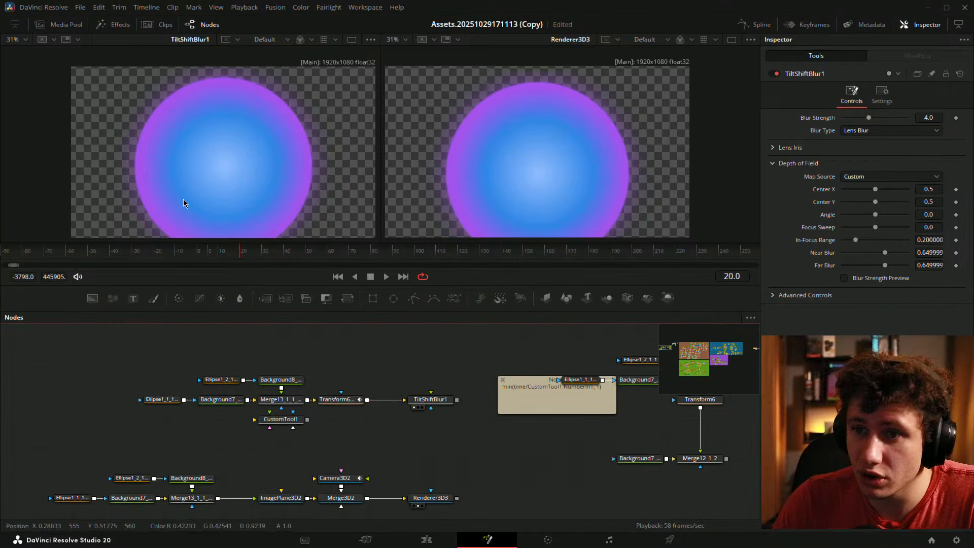
{"action": "left_click_drag", "start_coordinate": [423, 371], "coordinate": [322, 390]}
{"action": "left_click", "coordinate": [371, 353]}
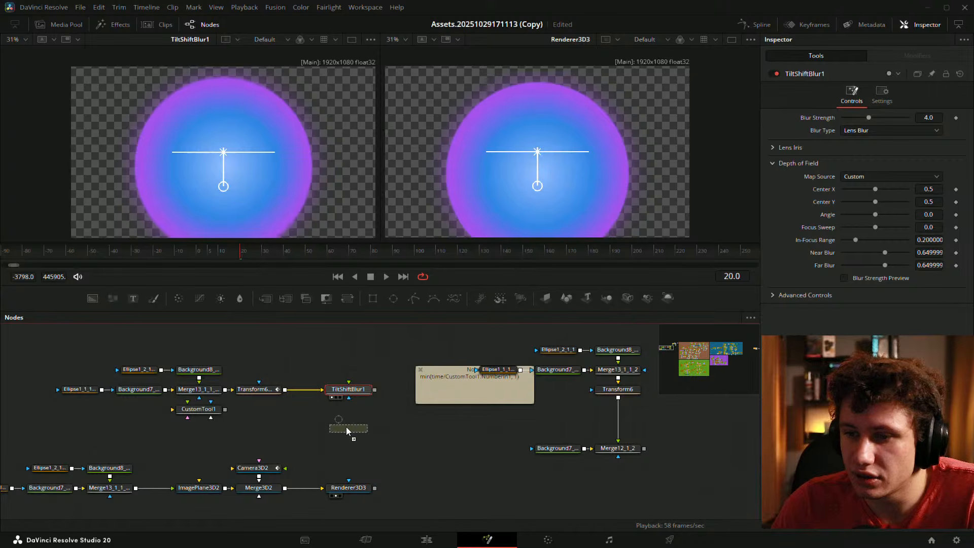
- Add an Ellipse3 mask above TiltShiftBlur1 and enlarge it slightly in the viewer
{"action": "left_click_drag", "start_coordinate": [346, 427], "coordinate": [347, 428]}
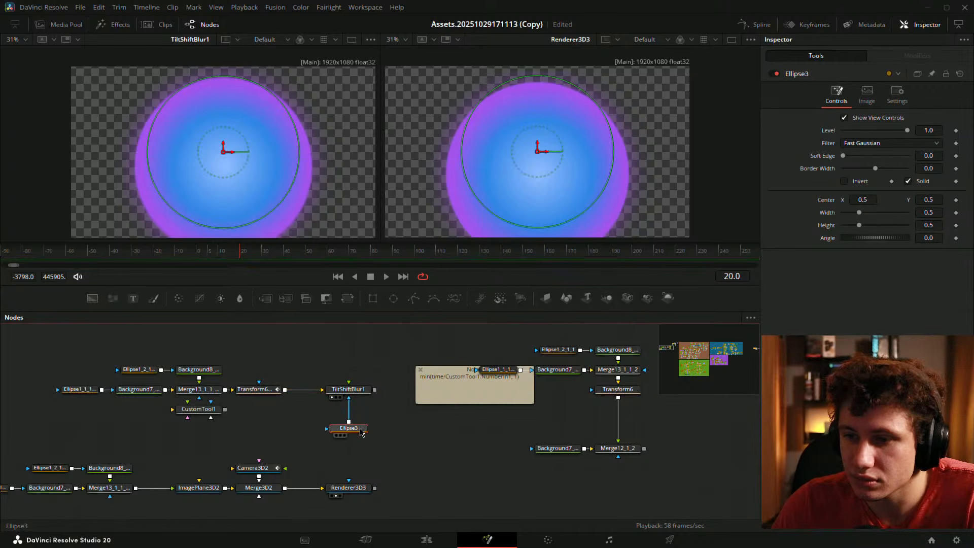
{"action": "left_click_drag", "start_coordinate": [353, 430], "coordinate": [354, 353]}
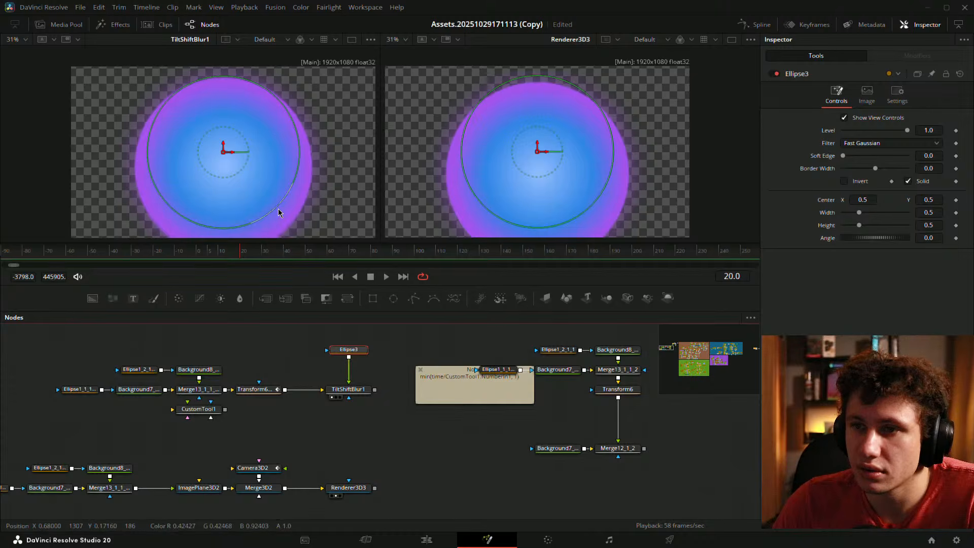
{"action": "left_click_drag", "start_coordinate": [276, 214], "coordinate": [277, 214]}
{"action": "key", "text": "1"}
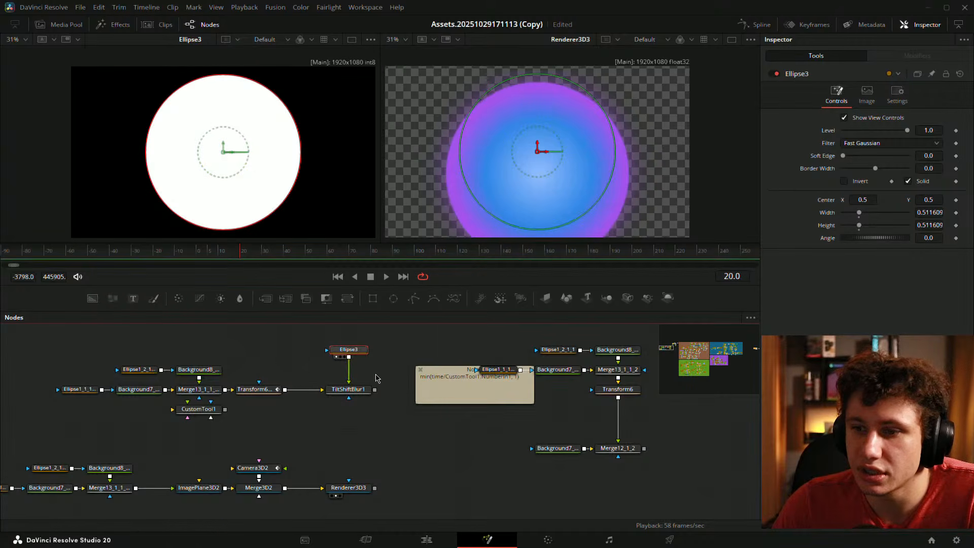
{"action": "left_click", "coordinate": [349, 390]}
{"action": "key", "text": "1"}
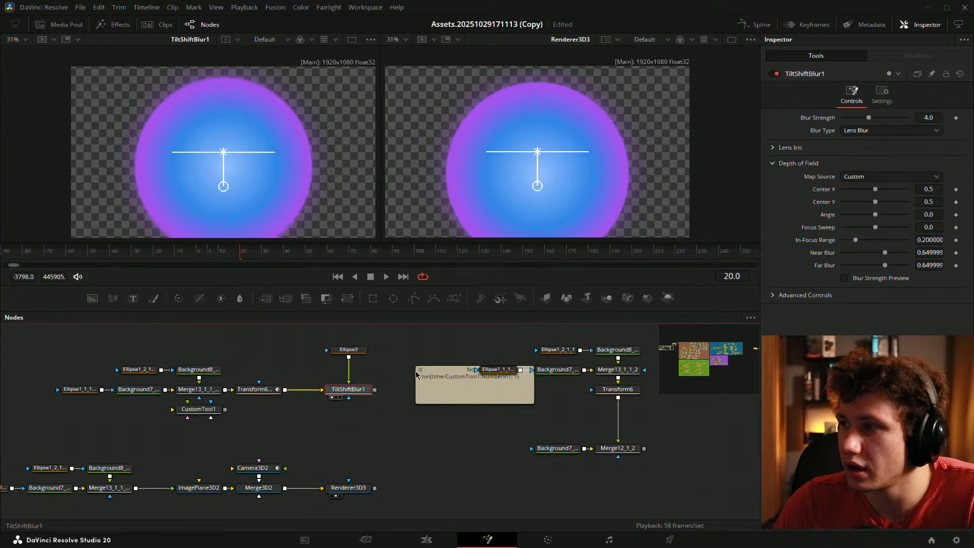
- Expand Lens Iris, keep Lens Blur, set Blur Strength 10.0 and Focus Sweep -1.0
{"action": "left_click", "coordinate": [783, 148]}
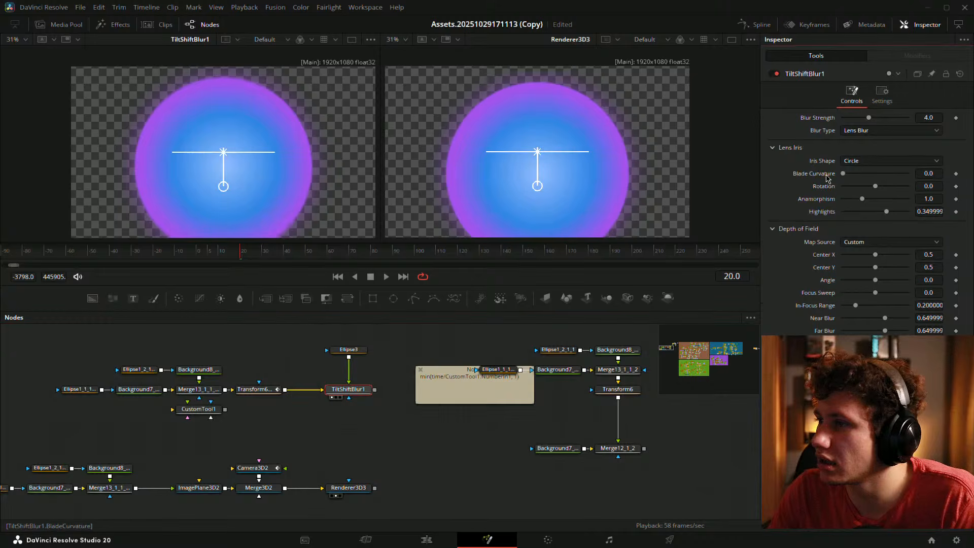
{"action": "left_click", "coordinate": [857, 131]}
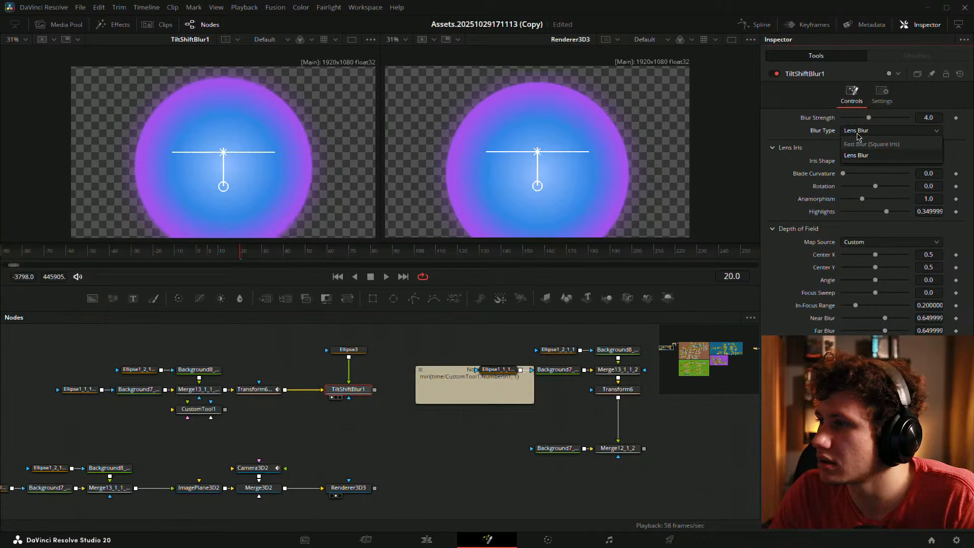
{"action": "left_click", "coordinate": [858, 132]}
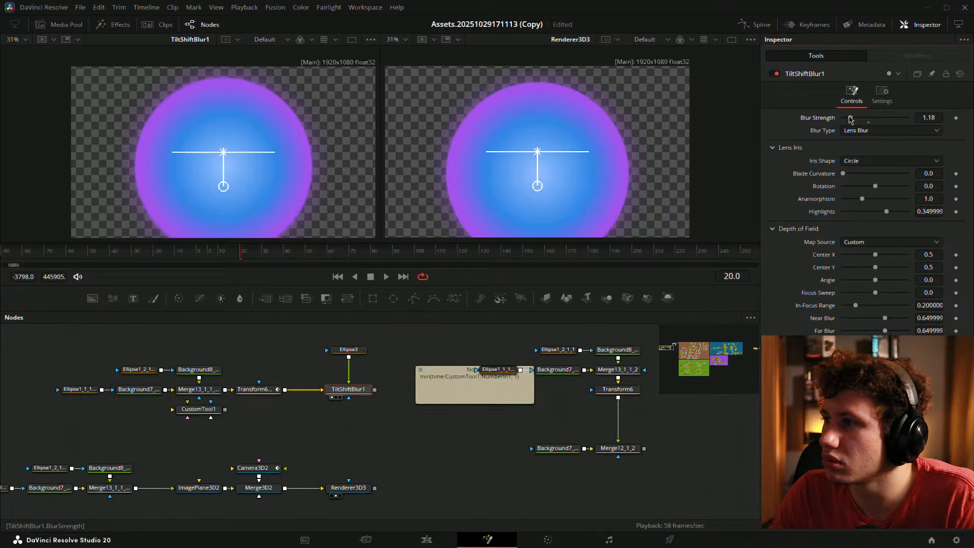
{"action": "left_click_drag", "start_coordinate": [850, 119], "coordinate": [912, 123]}
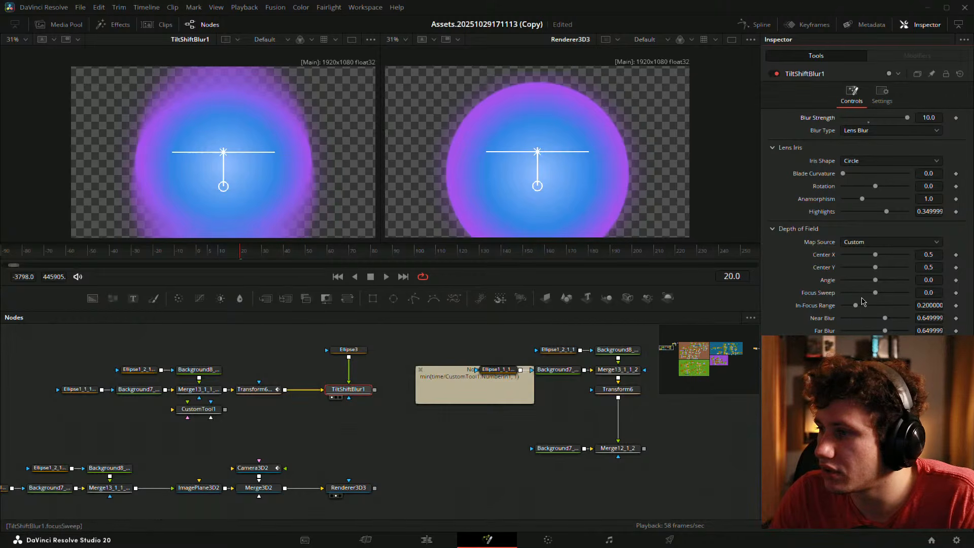
{"action": "left_click_drag", "start_coordinate": [876, 297], "coordinate": [845, 298]}
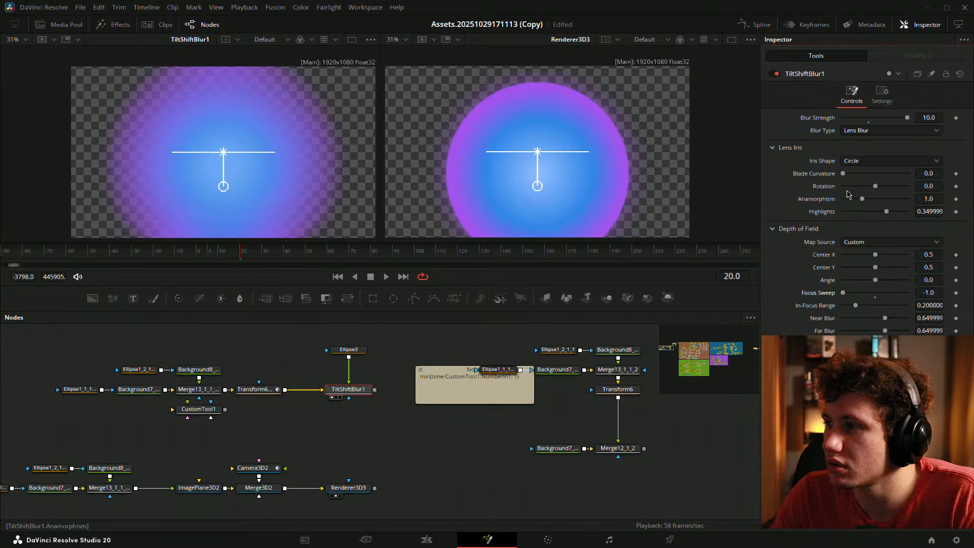
- Invert Ellipse3, connect it as TiltShiftBlur1's mask, and enlarge it around the dome
{"action": "left_click", "coordinate": [348, 350]}
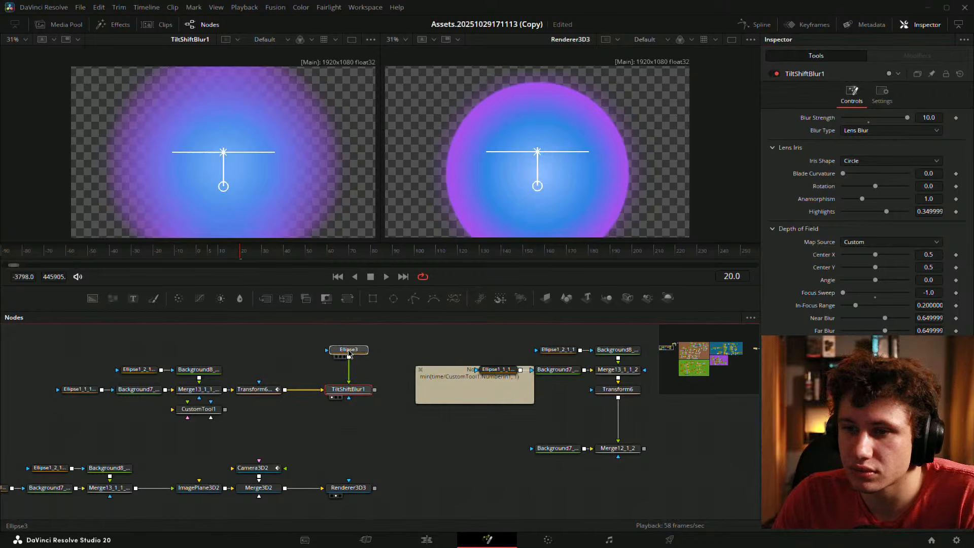
{"action": "left_click", "coordinate": [844, 183]}
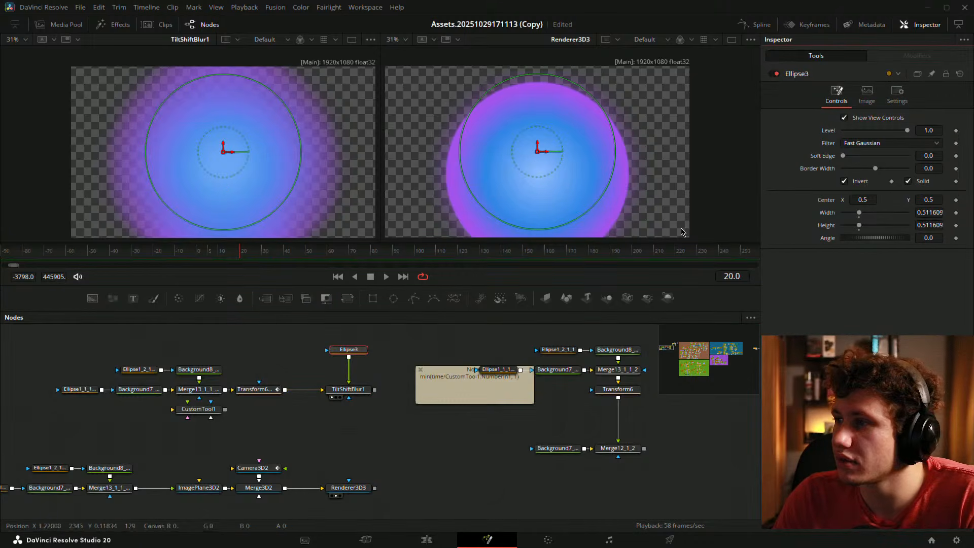
{"action": "mouse_move", "coordinate": [269, 216]}
{"action": "left_mouse_down"}
{"action": "mouse_move", "coordinate": [252, 193]}
{"action": "mouse_move", "coordinate": [306, 195]}
{"action": "mouse_move", "coordinate": [285, 227]}
{"action": "mouse_move", "coordinate": [270, 201]}
{"action": "left_mouse_up"}
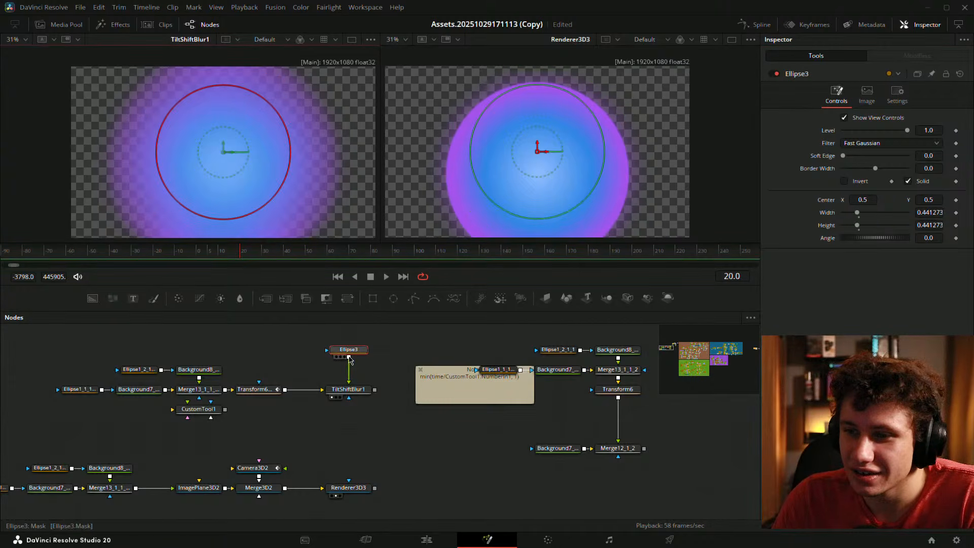
{"action": "left_click_drag", "start_coordinate": [349, 360], "coordinate": [349, 400]}
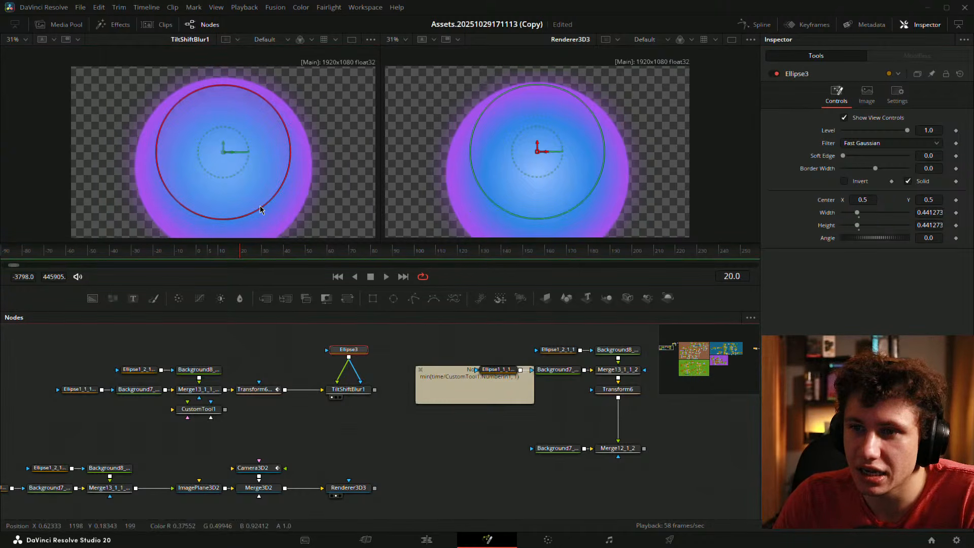
{"action": "mouse_move", "coordinate": [261, 208]}
{"action": "left_mouse_down"}
{"action": "mouse_move", "coordinate": [327, 282]}
{"action": "mouse_move", "coordinate": [273, 212]}
{"action": "left_mouse_up"}
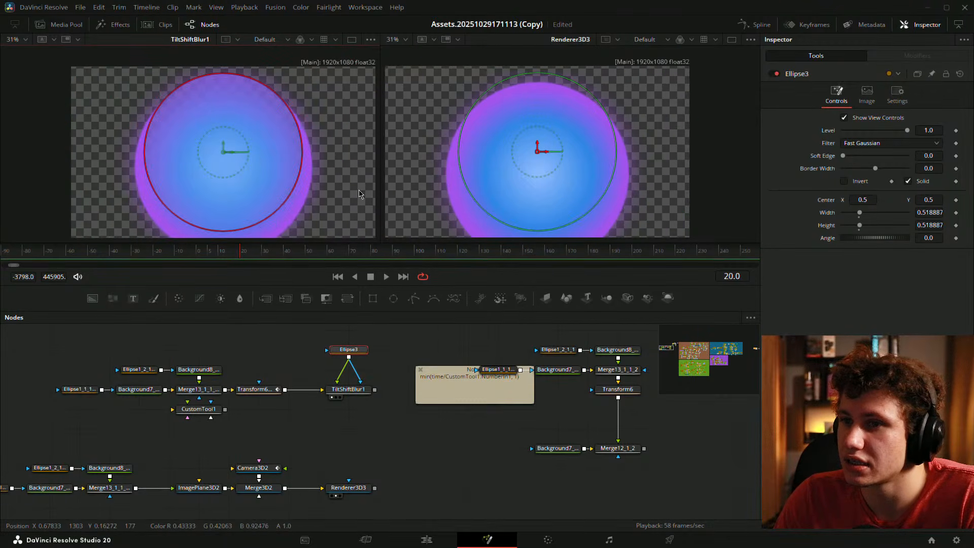
- Move Ellipse3 below TiltShiftBlur1 and check its Invert option
{"action": "left_click", "coordinate": [358, 392]}
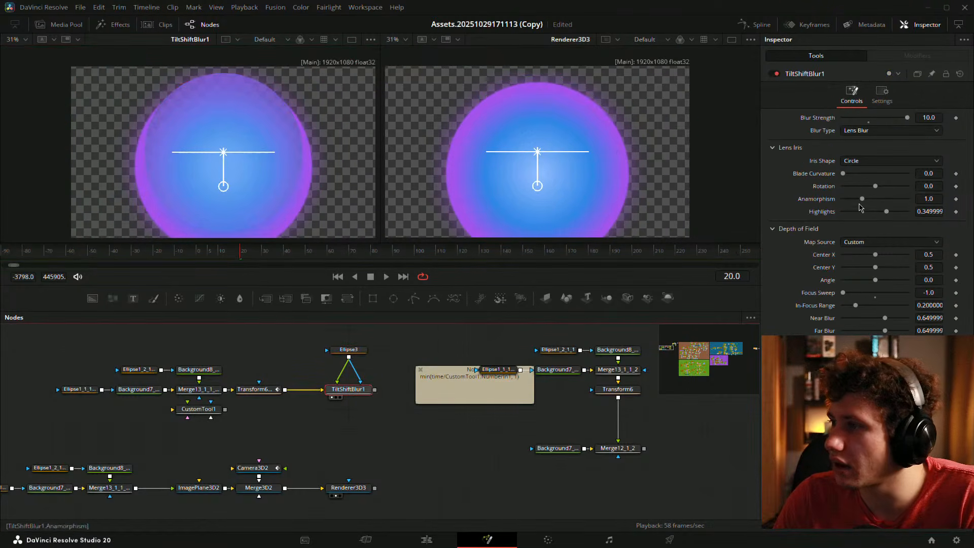
{"action": "left_click_drag", "start_coordinate": [358, 350], "coordinate": [357, 429]}
{"action": "left_click", "coordinate": [355, 396]}
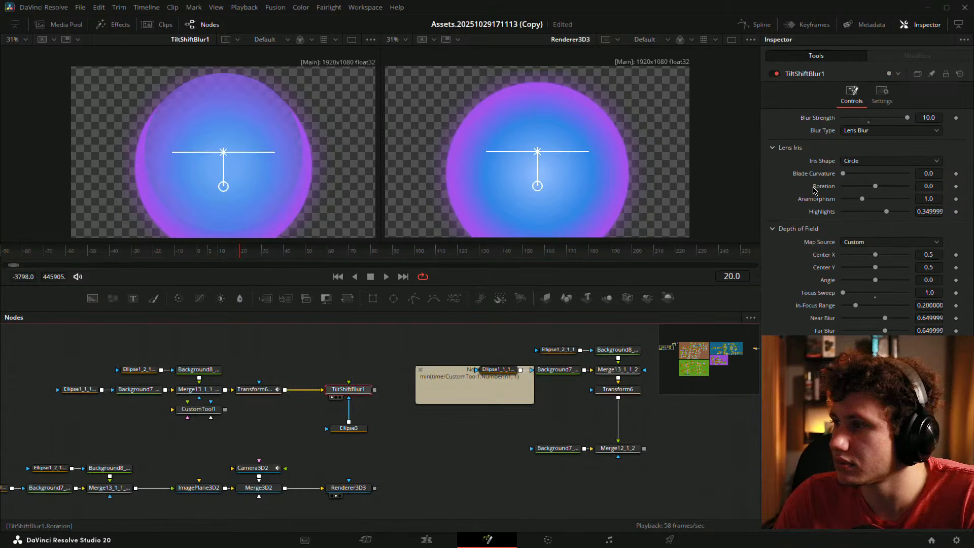
{"action": "left_click", "coordinate": [357, 431]}
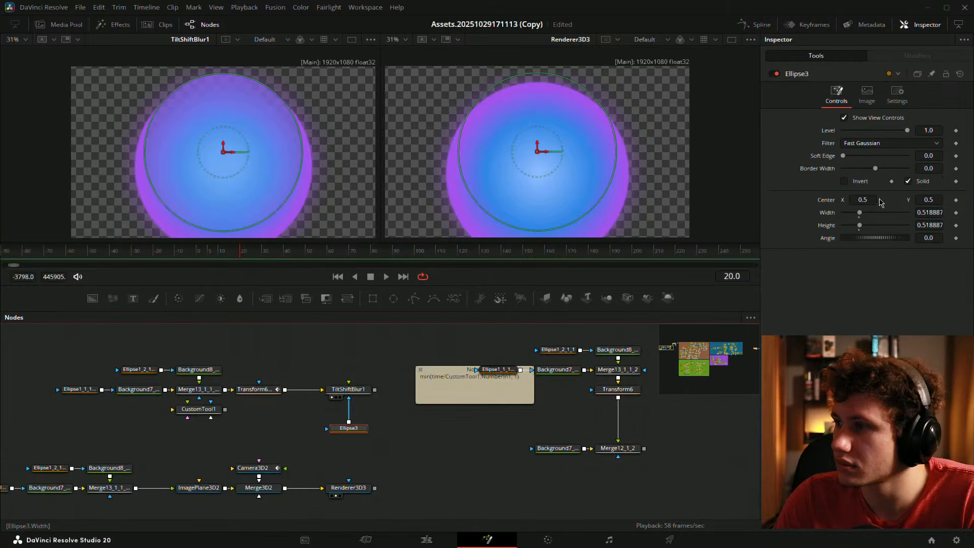
{"action": "left_click", "coordinate": [845, 181]}
{"action": "left_click", "coordinate": [413, 452]}
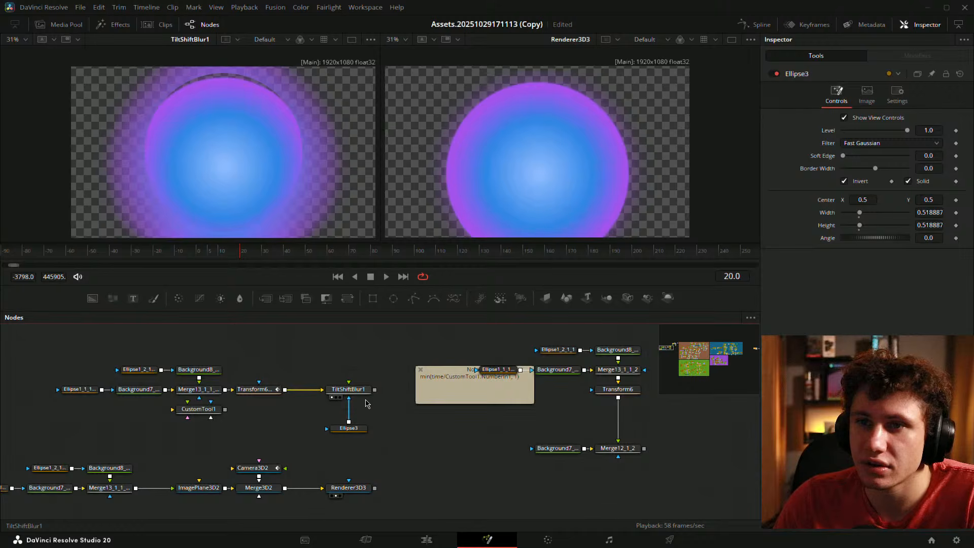
- Set Ellipse3's Soft Edge to 0.1213 and bring the mask back over the dome
{"action": "left_click", "coordinate": [355, 427]}
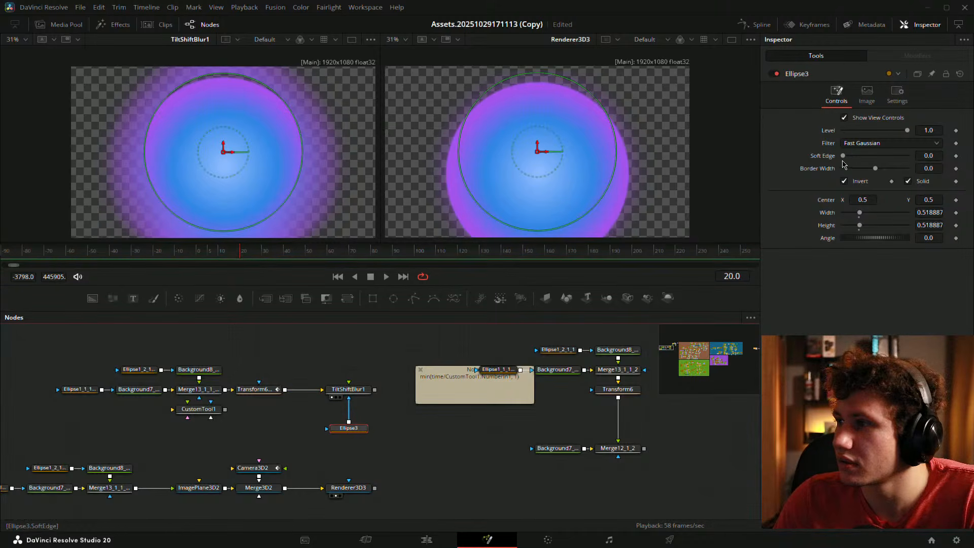
{"action": "left_click_drag", "start_coordinate": [843, 157], "coordinate": [882, 156]}
{"action": "left_click_drag", "start_coordinate": [223, 153], "coordinate": [546, 154]}
{"action": "left_click_drag", "start_coordinate": [463, 152], "coordinate": [226, 165]}
- Lower Blur Strength to 4.0 and centre the ellipse at X 0.498333, Y 0.505917
{"action": "left_click", "coordinate": [348, 389]}
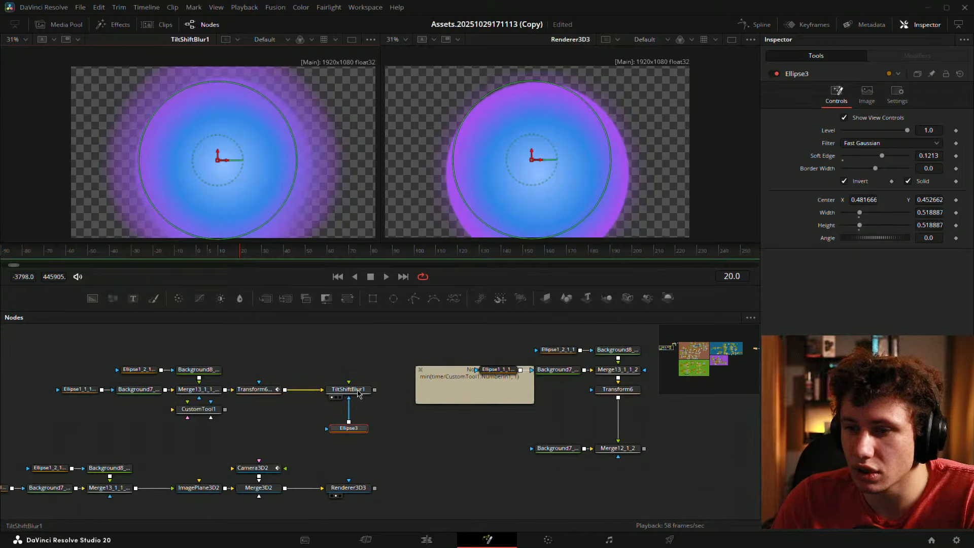
{"action": "left_click", "coordinate": [869, 121]}
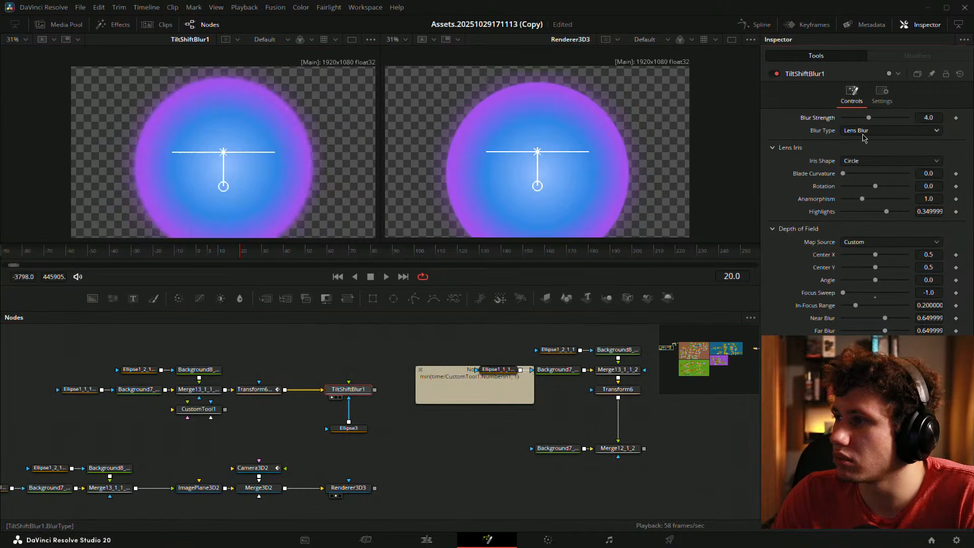
{"action": "left_click", "coordinate": [361, 430]}
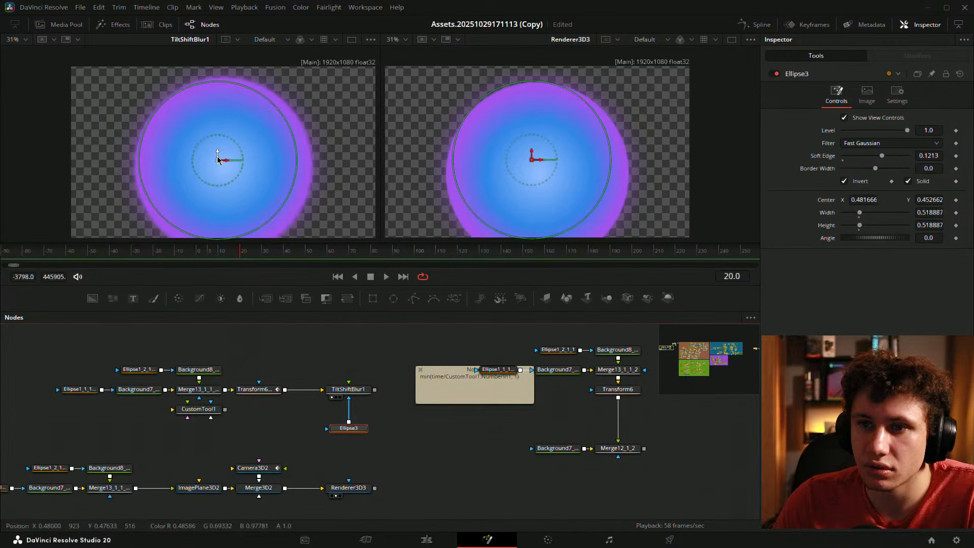
{"action": "mouse_move", "coordinate": [218, 160]}
{"action": "left_mouse_down"}
{"action": "mouse_move", "coordinate": [284, 159]}
{"action": "mouse_move", "coordinate": [203, 203]}
{"action": "mouse_move", "coordinate": [127, 163]}
{"action": "mouse_move", "coordinate": [274, 126]}
{"action": "mouse_move", "coordinate": [163, 162]}
{"action": "mouse_move", "coordinate": [223, 162]}
{"action": "left_mouse_up"}
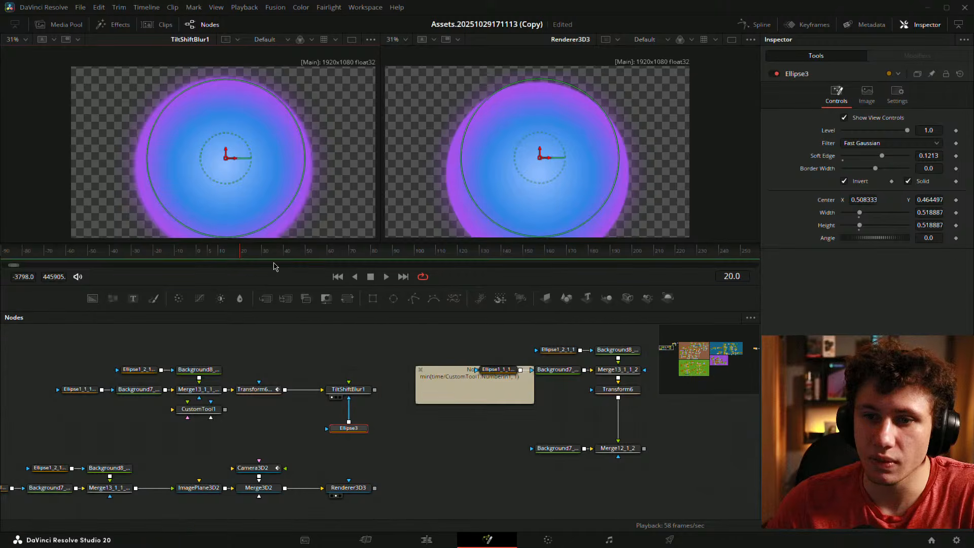
{"action": "left_click_drag", "start_coordinate": [242, 255], "coordinate": [198, 255]}
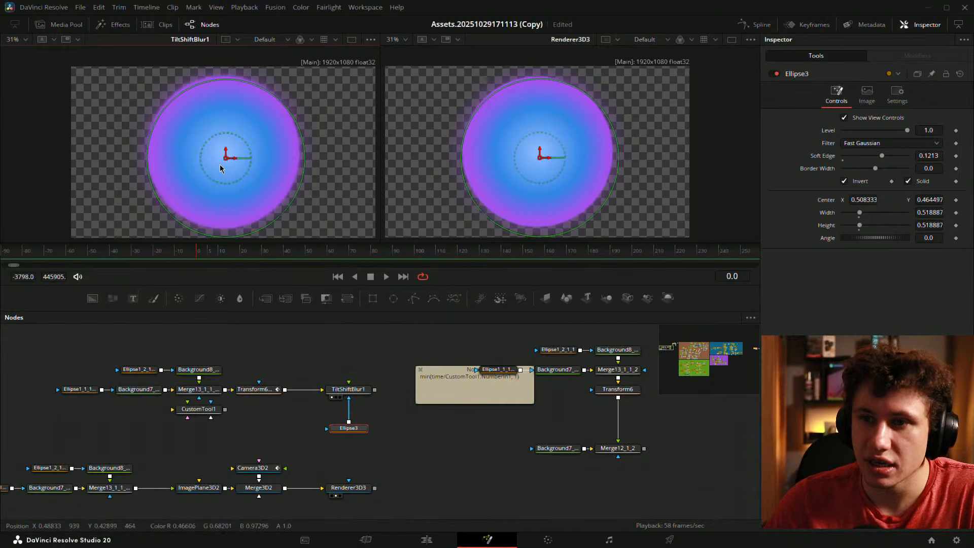
{"action": "left_click_drag", "start_coordinate": [226, 161], "coordinate": [223, 155]}
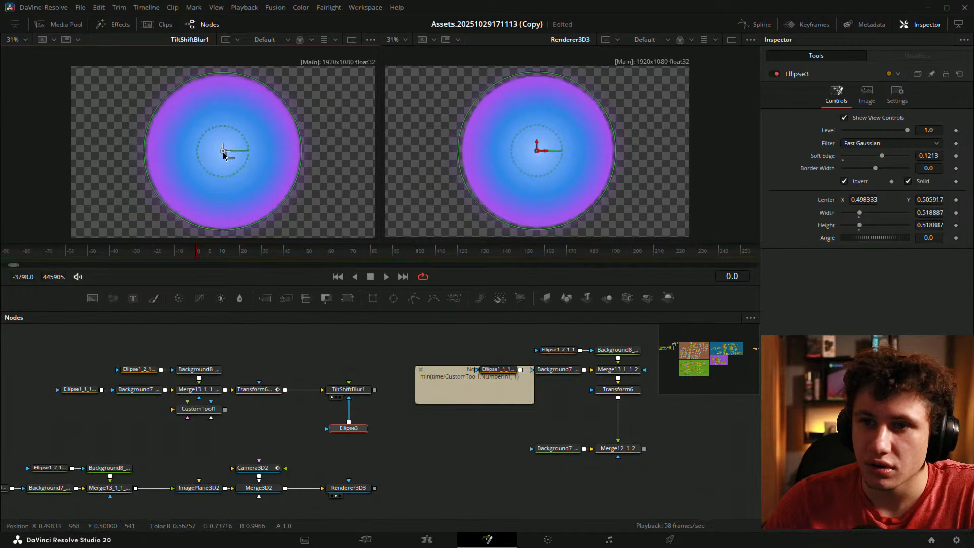
{"action": "left_click", "coordinate": [302, 364]}
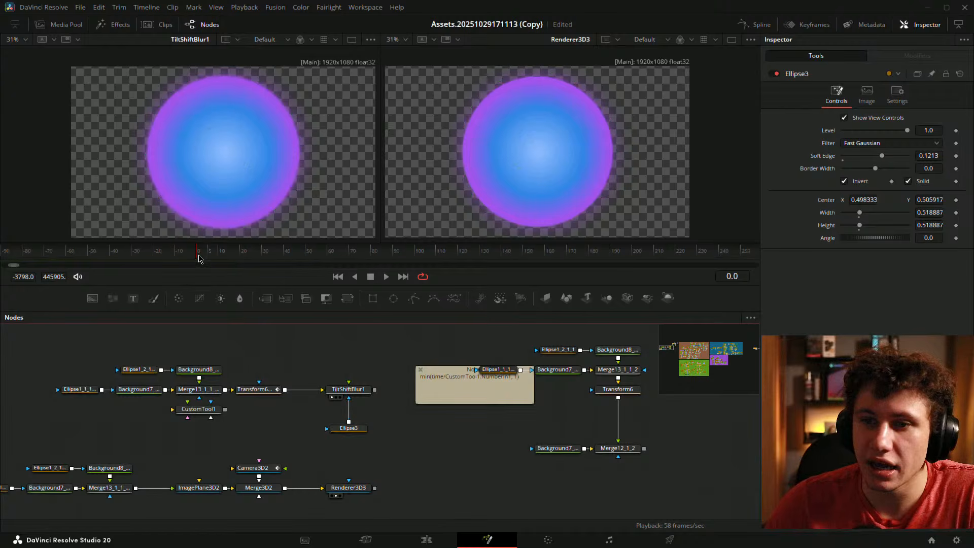
- Preview frames 17–69, showing Transform6_3 left and TiltShiftBlur1 right in the viewers
{"action": "left_click", "coordinate": [236, 255]}
{"action": "left_click_drag", "start_coordinate": [235, 255], "coordinate": [331, 244]}
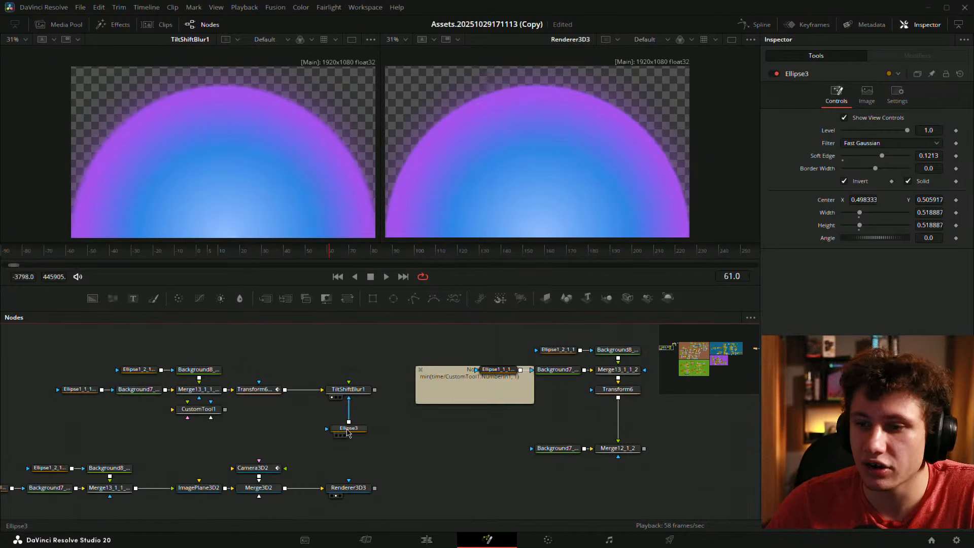
{"action": "left_click", "coordinate": [347, 431]}
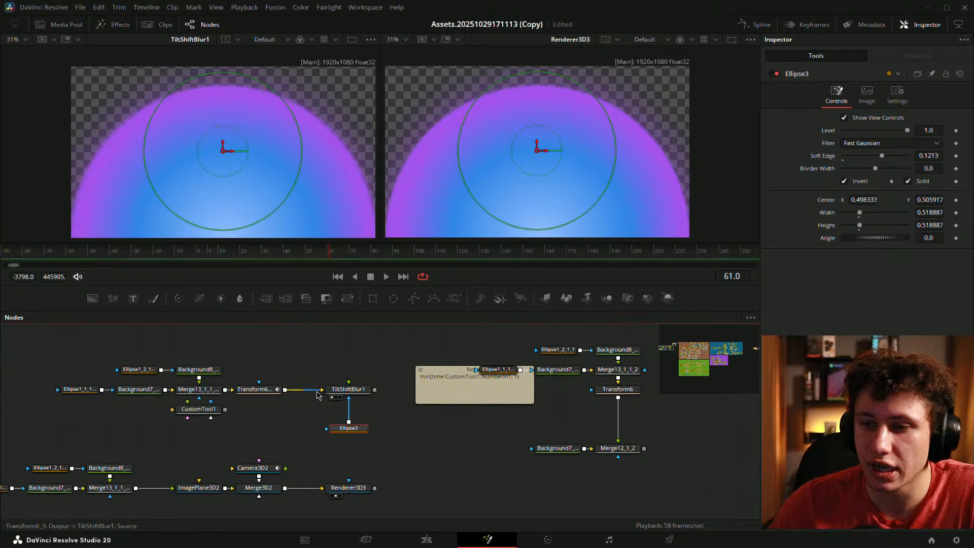
{"action": "left_click_drag", "start_coordinate": [263, 391], "coordinate": [188, 208]}
{"action": "left_click", "coordinate": [307, 353]}
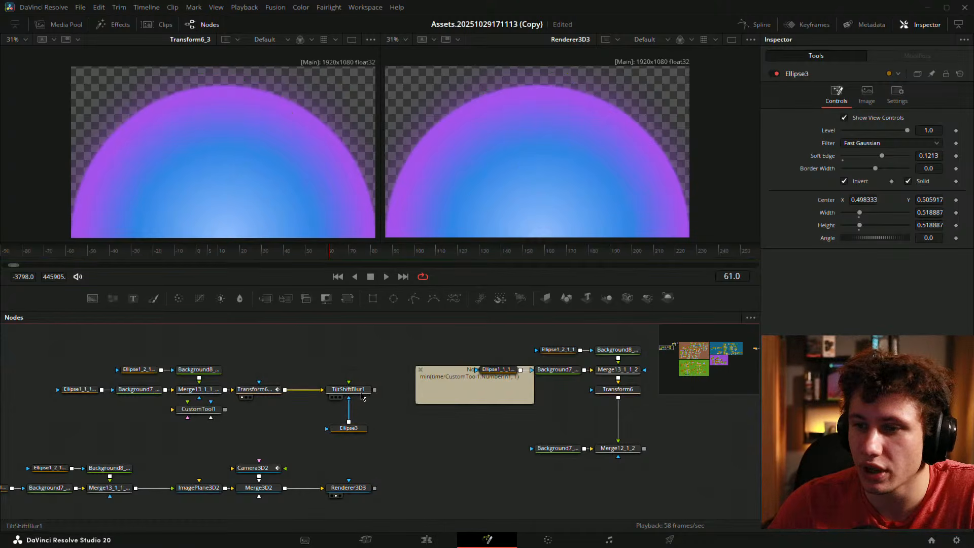
{"action": "left_click_drag", "start_coordinate": [361, 394], "coordinate": [467, 213]}
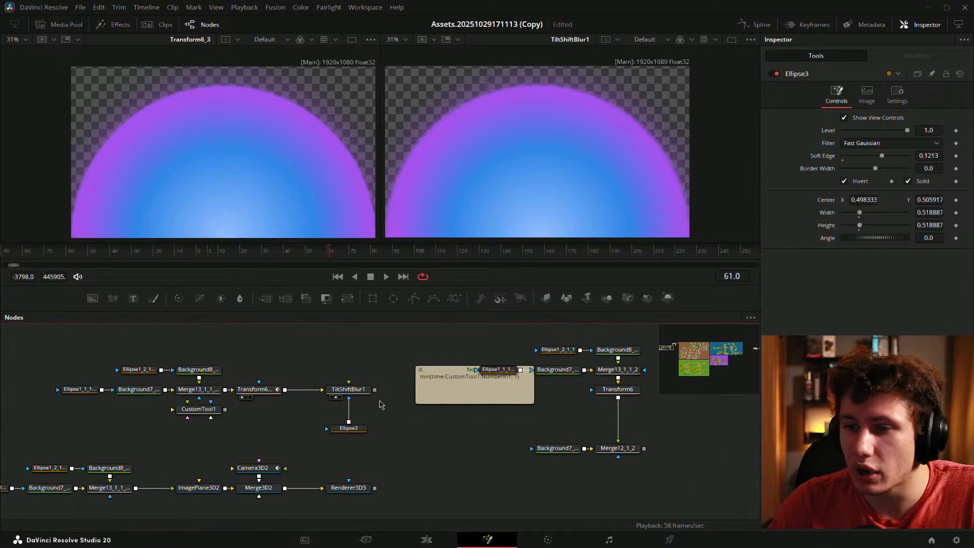
- Raise TiltShiftBlur1's Blur Strength and set Ellipse3's Soft Edge to 0.2
{"action": "left_click", "coordinate": [350, 389]}
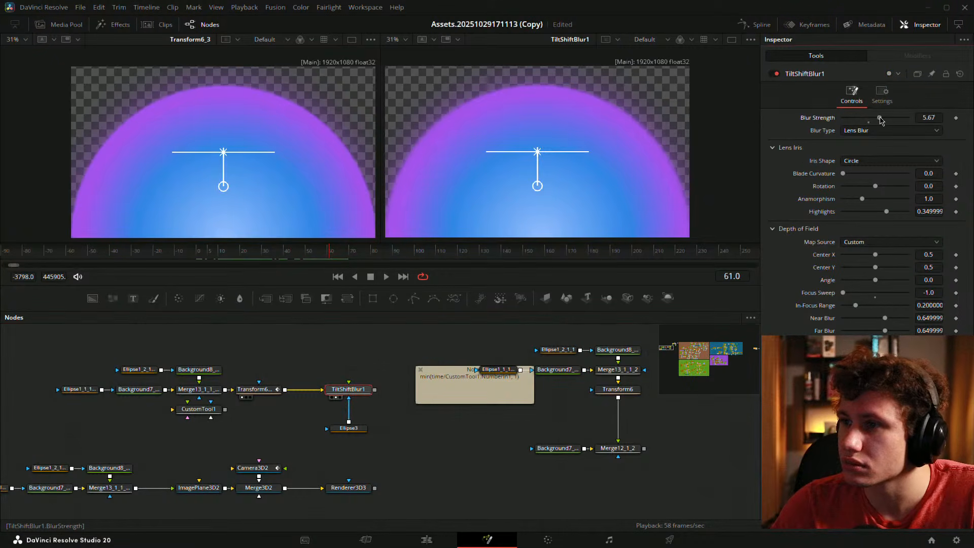
{"action": "left_click_drag", "start_coordinate": [869, 118], "coordinate": [888, 118]}
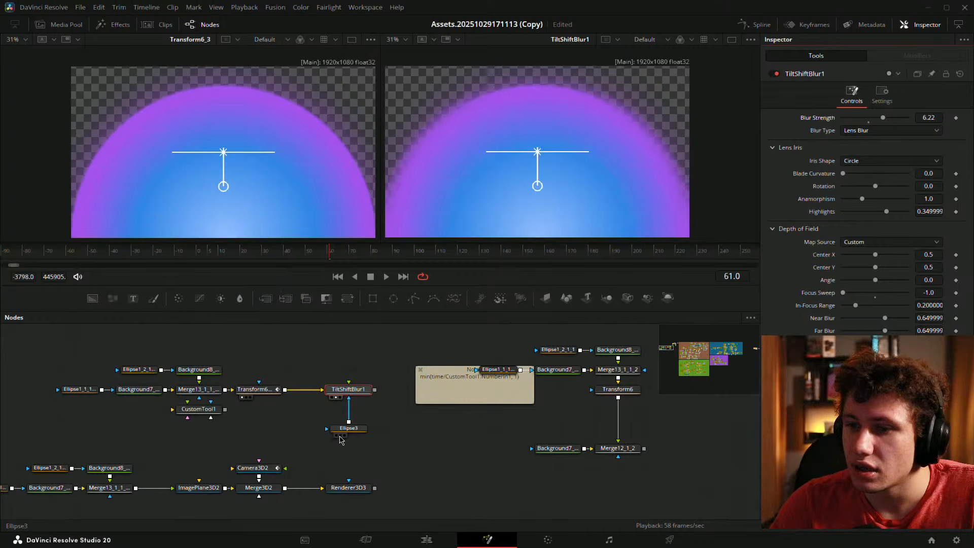
{"action": "left_click", "coordinate": [345, 429]}
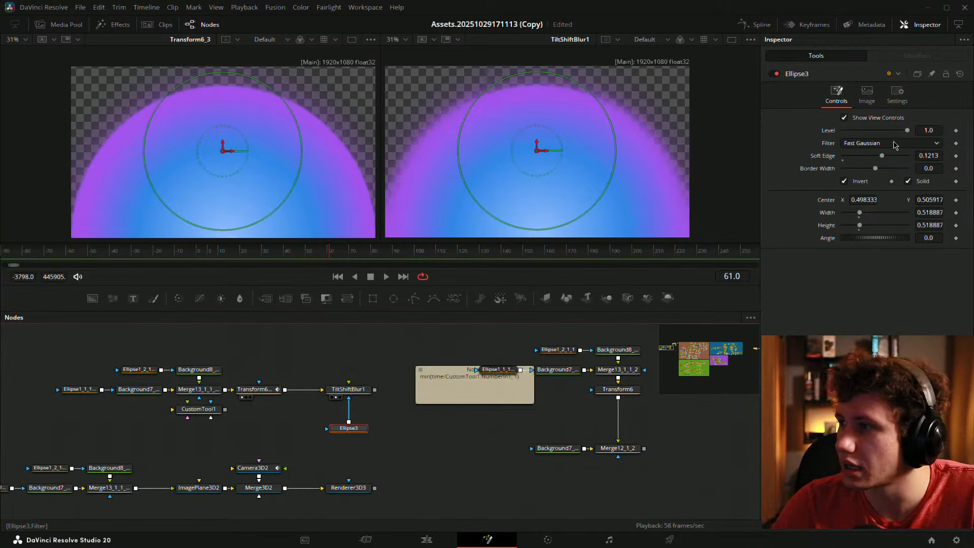
{"action": "left_click_drag", "start_coordinate": [881, 158], "coordinate": [973, 176]}
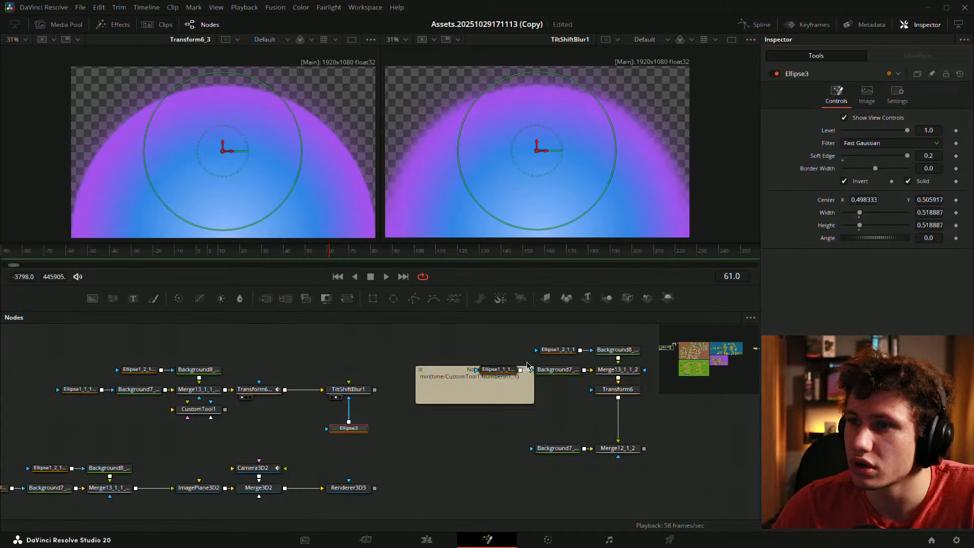
{"action": "left_click", "coordinate": [374, 355]}
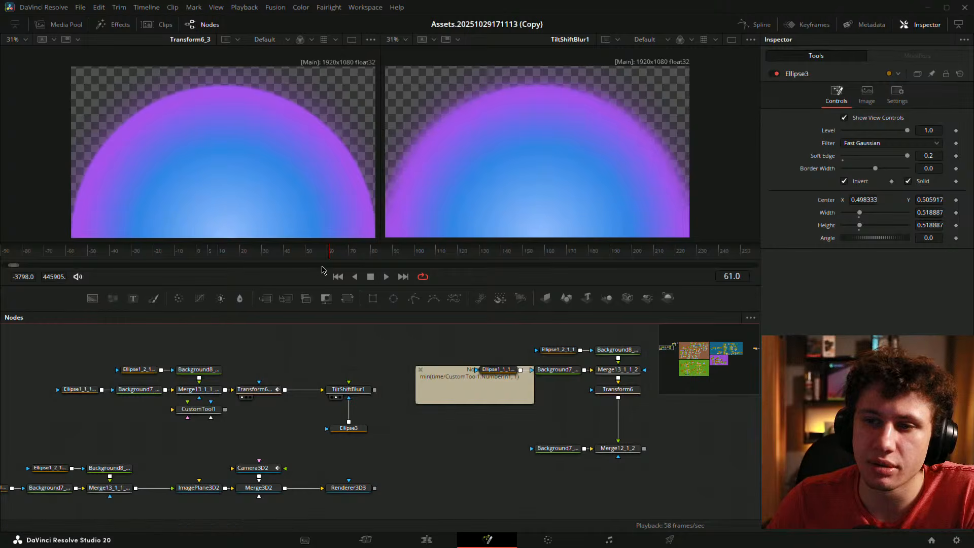
- Disconnect Transform6_3 from TiltShiftBlur1 and show Renderer3D3 in the right viewer
{"action": "left_click_drag", "start_coordinate": [329, 252], "coordinate": [292, 254]}
{"action": "left_click", "coordinate": [317, 390]}
{"action": "left_click_drag", "start_coordinate": [340, 419], "coordinate": [336, 403]}
{"action": "left_click_drag", "start_coordinate": [348, 472], "coordinate": [465, 241]}
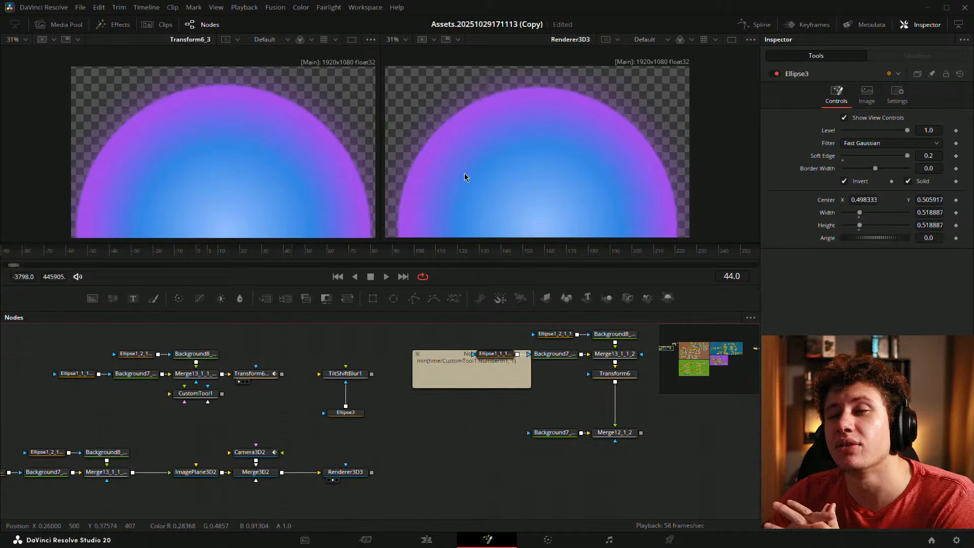
- Switch Renderer3D3's Renderer Type to Hardware Renderer, briefly checking Accumulation Effects
{"action": "left_click", "coordinate": [354, 472]}
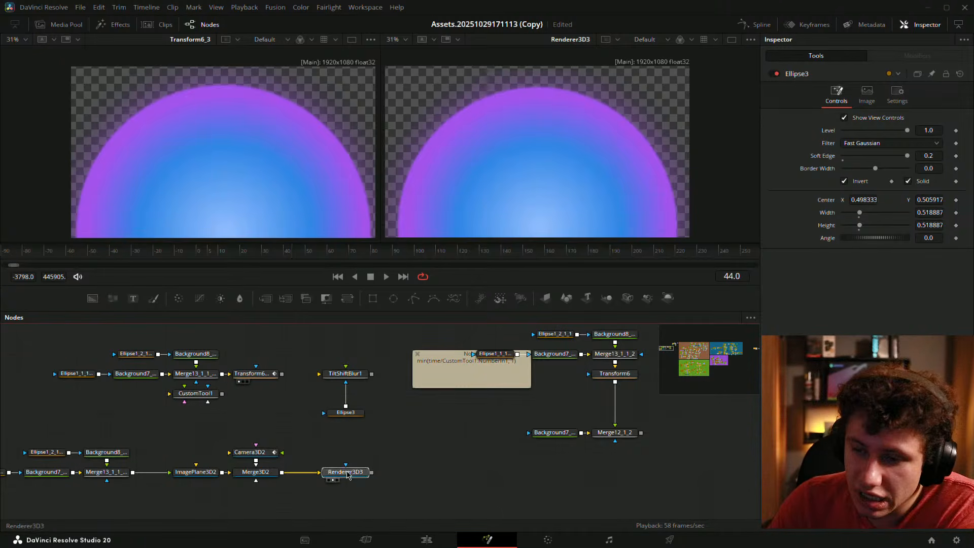
{"action": "left_click", "coordinate": [851, 203]}
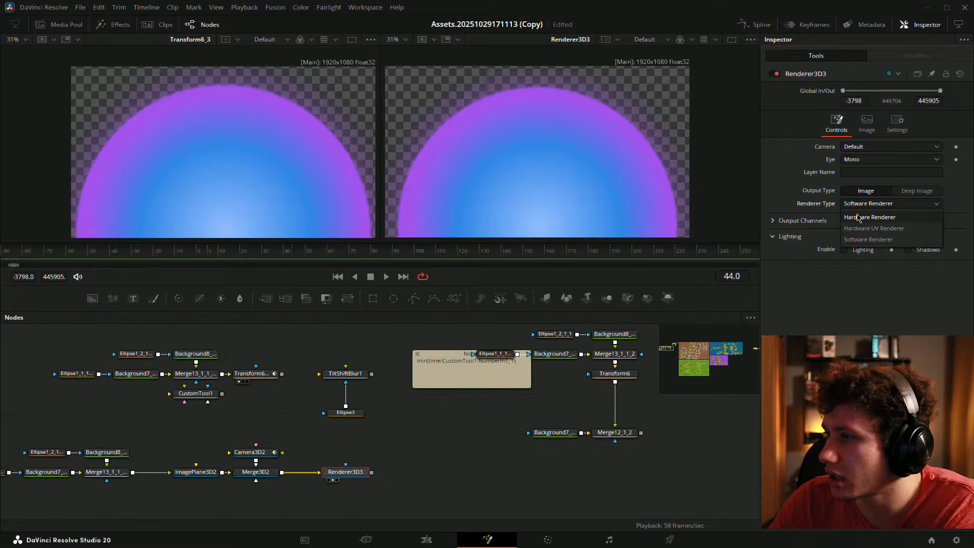
{"action": "left_click", "coordinate": [860, 219]}
{"action": "left_click", "coordinate": [773, 252]}
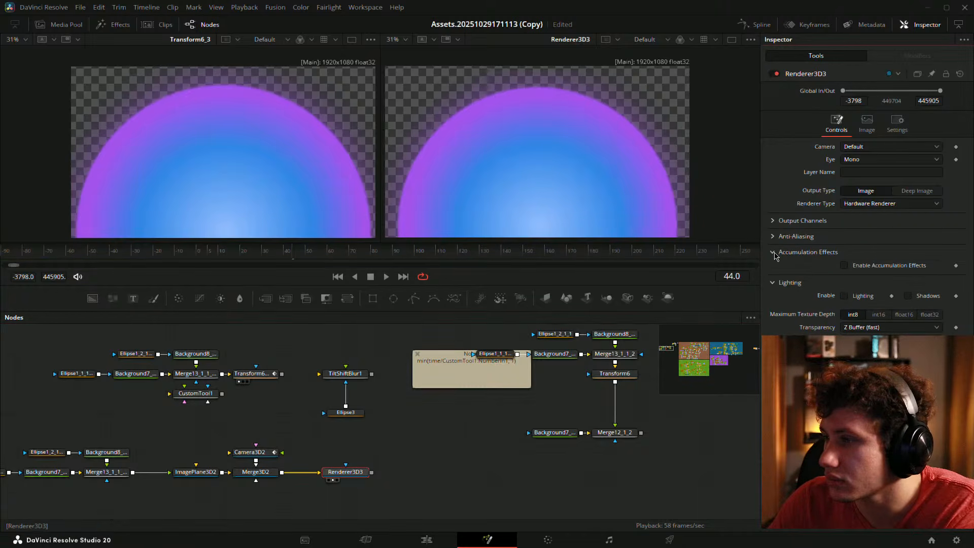
{"action": "left_click", "coordinate": [773, 252]}
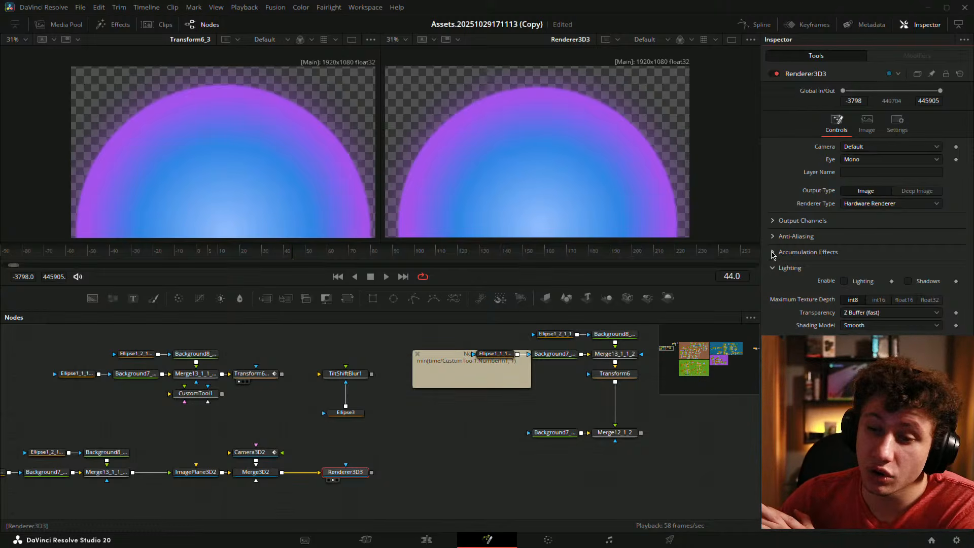
{"action": "left_click", "coordinate": [583, 480]}
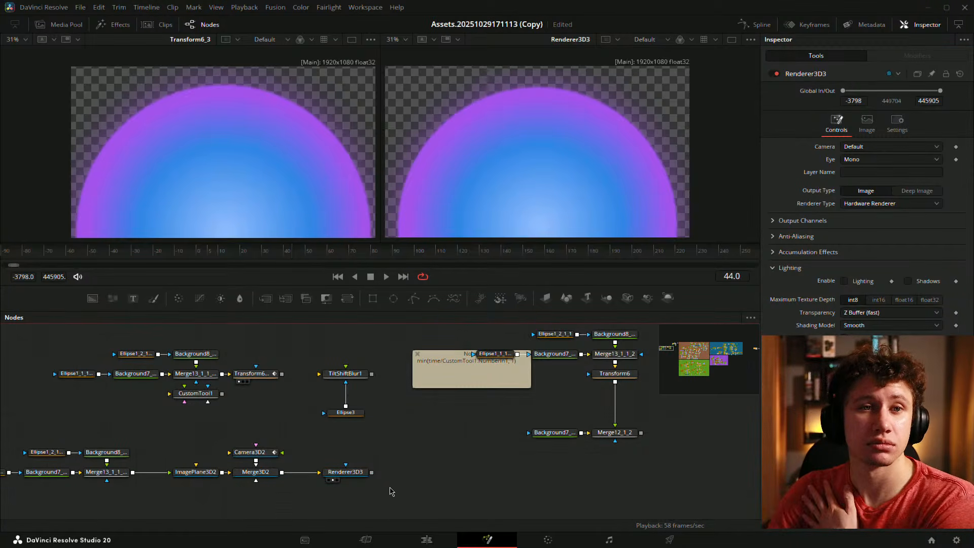
{"action": "left_click_drag", "start_coordinate": [397, 472], "coordinate": [459, 457]}
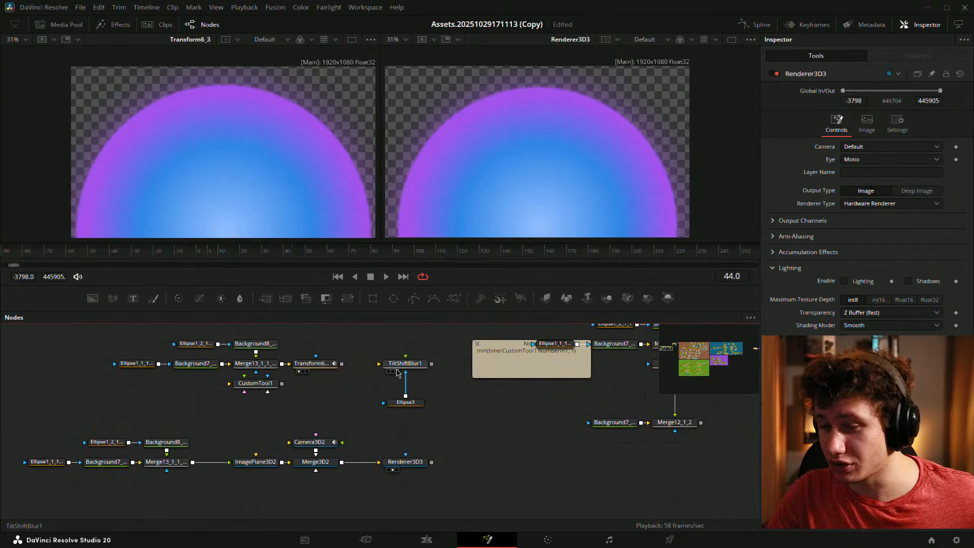
- Move Ellipse3 closer to TiltShiftBlur1 and group the four 3D nodes further left
{"action": "left_click_drag", "start_coordinate": [418, 404], "coordinate": [468, 411]}
{"action": "left_click", "coordinate": [440, 409]}
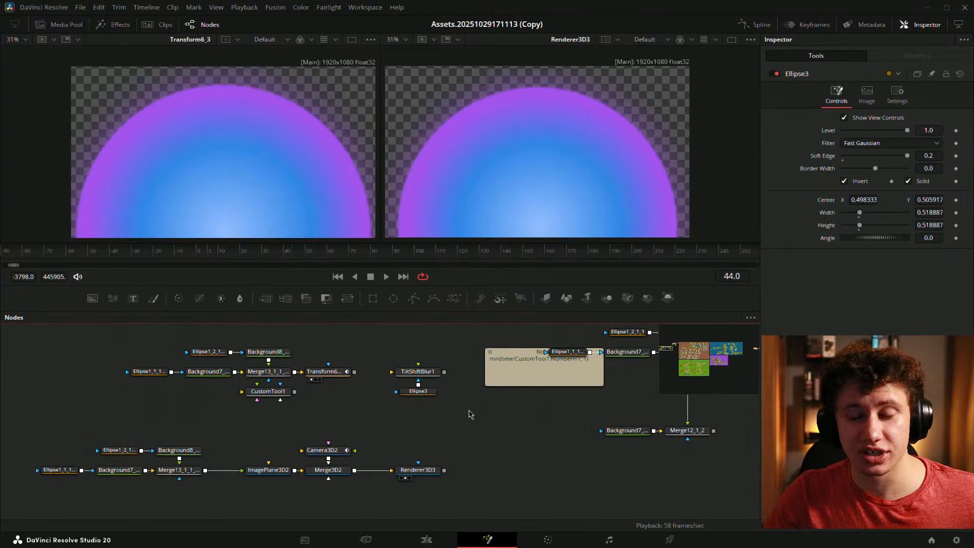
{"action": "left_click_drag", "start_coordinate": [368, 406], "coordinate": [422, 390]}
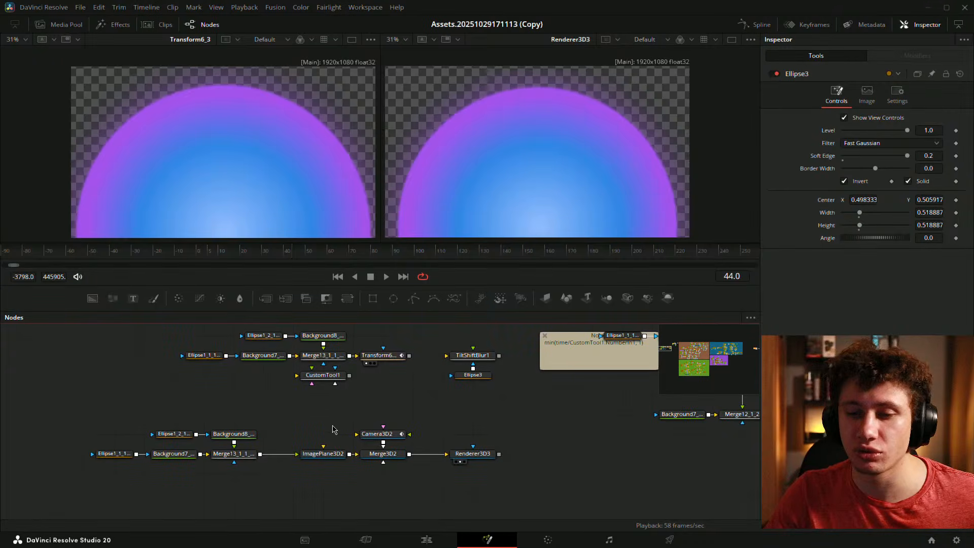
{"action": "left_click_drag", "start_coordinate": [306, 423], "coordinate": [473, 481]}
{"action": "left_click_drag", "start_coordinate": [477, 454], "coordinate": [525, 428]}
{"action": "left_click", "coordinate": [452, 471]}
{"action": "left_click", "coordinate": [442, 424]}
- Shift the nine lower-row nodes to the right
{"action": "left_click_drag", "start_coordinate": [155, 429], "coordinate": [568, 500]}
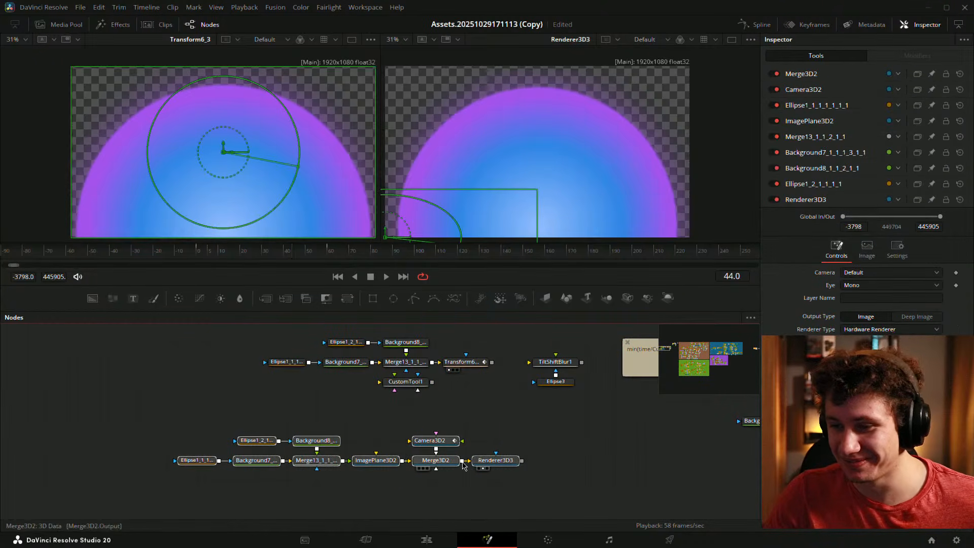
{"action": "left_click_drag", "start_coordinate": [489, 459], "coordinate": [558, 459]}
{"action": "left_click", "coordinate": [599, 431]}
{"action": "left_click_drag", "start_coordinate": [591, 416], "coordinate": [582, 447]}
{"action": "left_click_drag", "start_coordinate": [336, 405], "coordinate": [363, 379]}
{"action": "left_click_drag", "start_coordinate": [244, 429], "coordinate": [637, 531]}
{"action": "left_click_drag", "start_coordinate": [285, 462], "coordinate": [314, 462]}
{"action": "left_click", "coordinate": [363, 421]}
{"action": "left_click_drag", "start_coordinate": [363, 421], "coordinate": [322, 448]}
- Move the seven upper-row nodes up and left, then zoom in on the Transform6_3 chain
{"action": "left_click_drag", "start_coordinate": [212, 354], "coordinate": [469, 449]}
{"action": "left_click_drag", "start_coordinate": [221, 347], "coordinate": [431, 438]}
{"action": "left_click_drag", "start_coordinate": [449, 397], "coordinate": [329, 357]}
{"action": "left_click", "coordinate": [413, 408]}
{"action": "left_click_drag", "start_coordinate": [415, 409], "coordinate": [464, 454]}
{"action": "scroll", "coordinate": [419, 406], "scroll_direction": "up", "scroll_amount": 2}
{"action": "left_click_drag", "start_coordinate": [420, 394], "coordinate": [462, 396]}
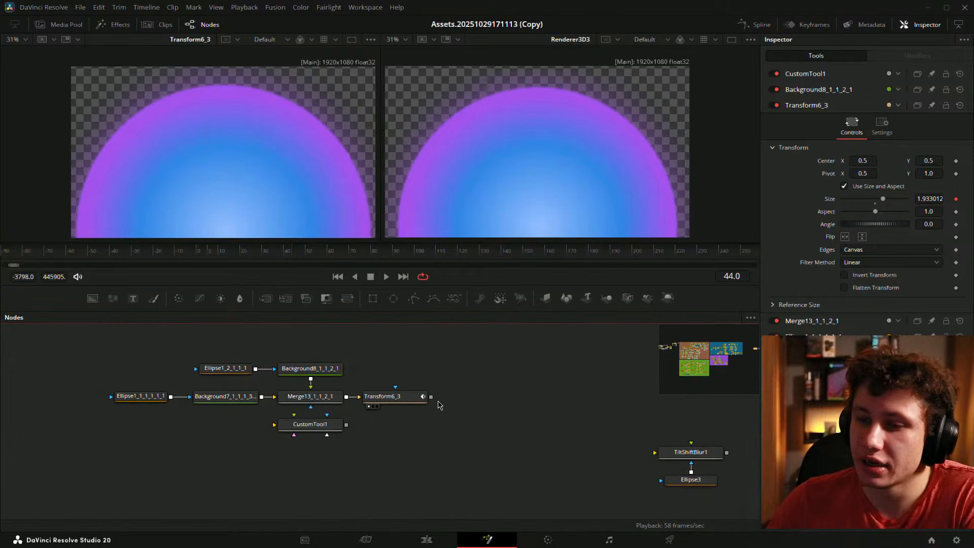
- Switch to a single fitted viewer of Transform6_3 and play the animation from frame 0
{"action": "left_click", "coordinate": [416, 402]}
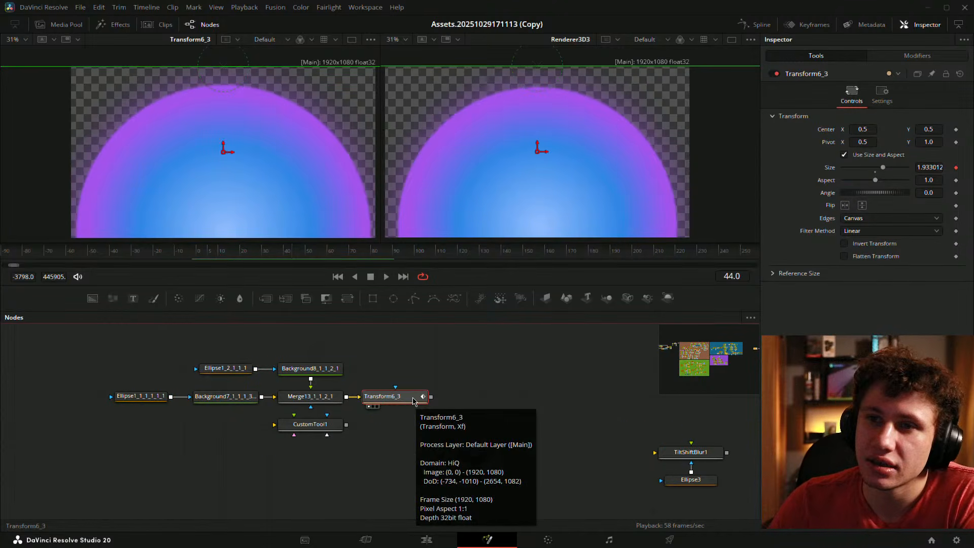
{"action": "left_click", "coordinate": [481, 368]}
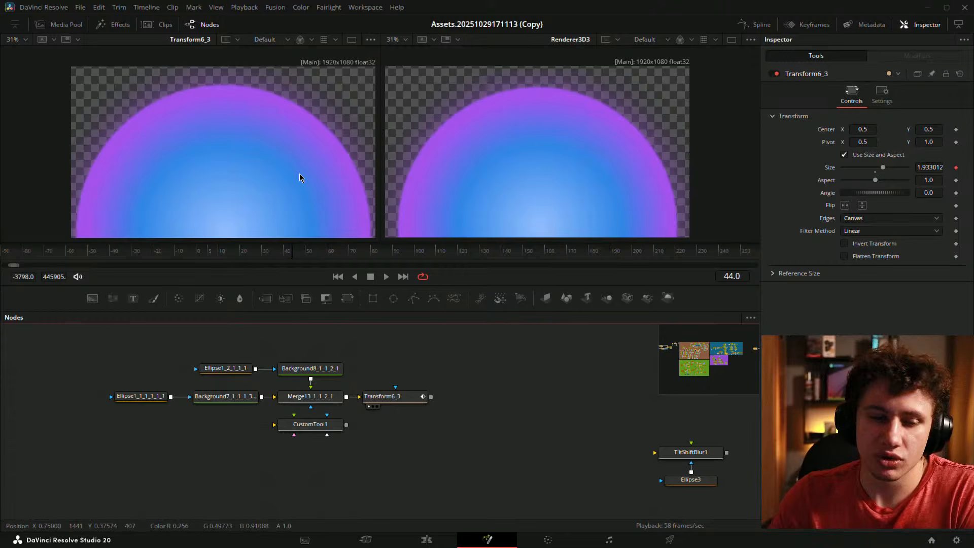
{"action": "key", "text": "ctrl+f"}
{"action": "left_click", "coordinate": [731, 39]}
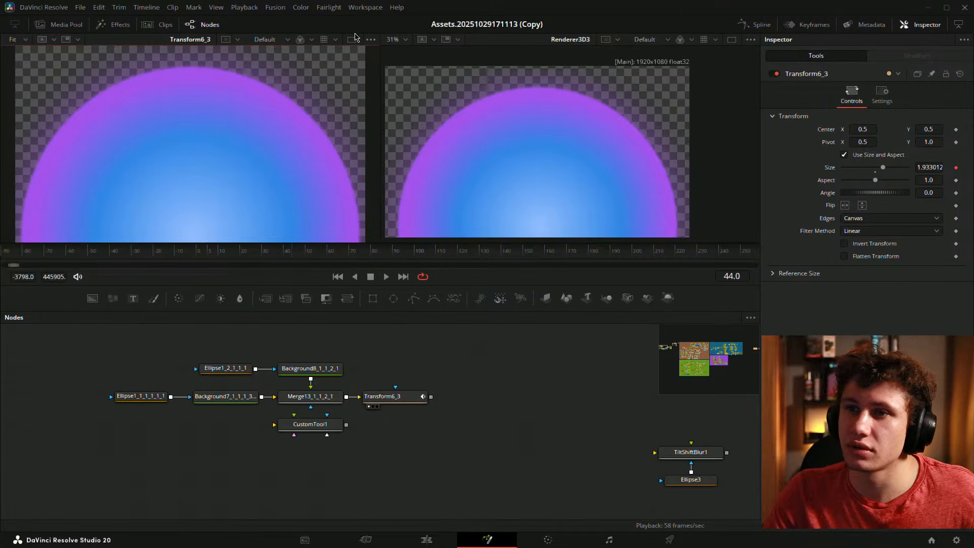
{"action": "left_click_drag", "start_coordinate": [276, 251], "coordinate": [198, 251]}
{"action": "key", "text": "space"}
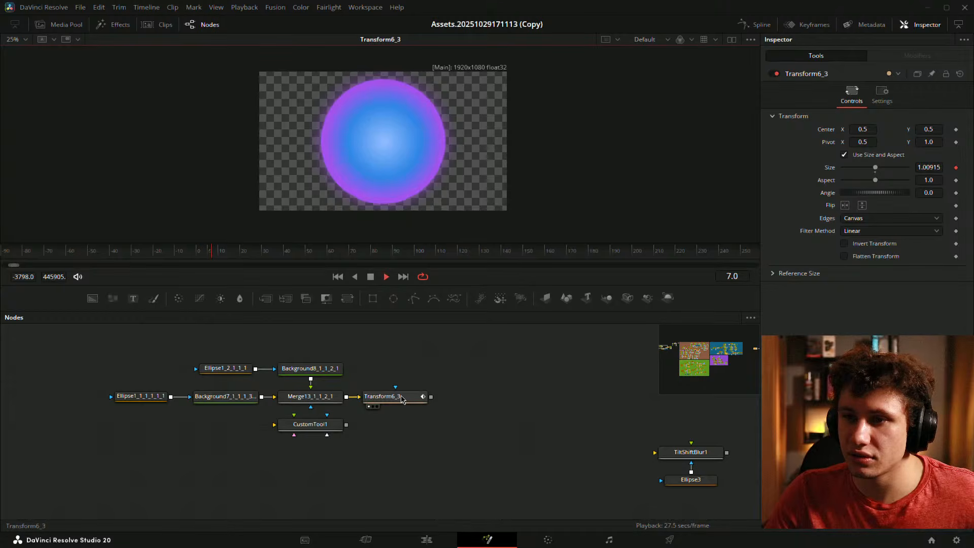
{"action": "key", "text": "space"}
- Delete the Merge3D2 and Renderer3D3 nodes
{"action": "left_click", "coordinate": [402, 398]}
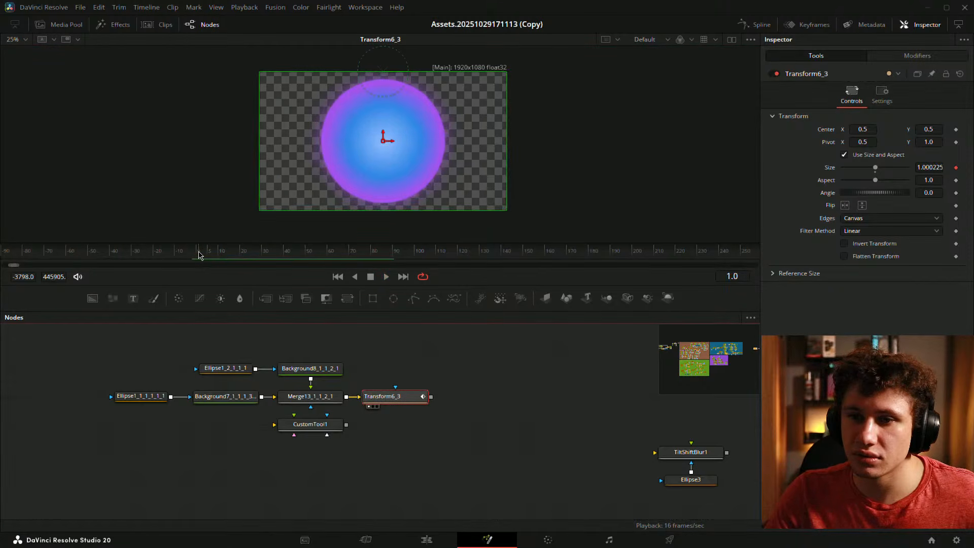
{"action": "scroll", "coordinate": [533, 426], "scroll_direction": "down", "scroll_amount": 2}
{"action": "left_click_drag", "start_coordinate": [548, 451], "coordinate": [408, 377]}
{"action": "left_click", "coordinate": [536, 465]}
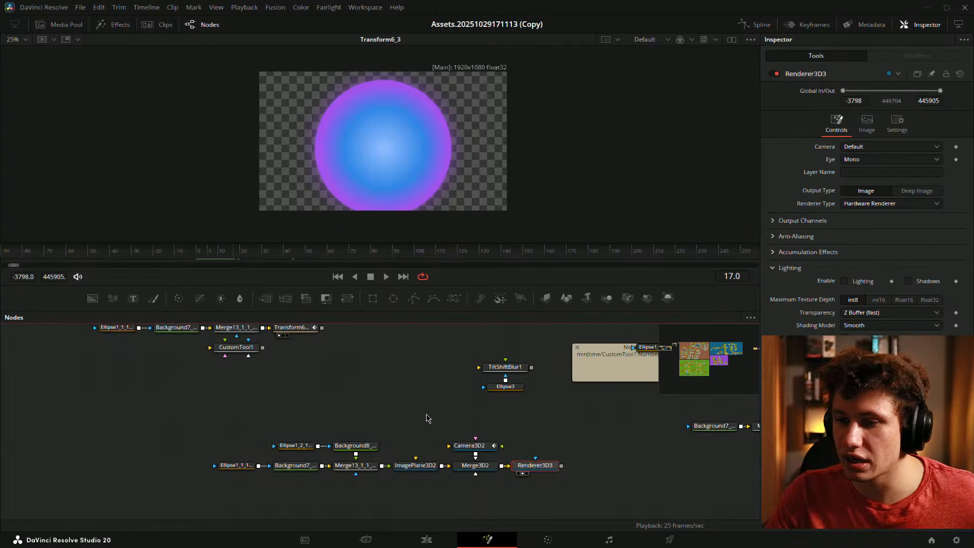
{"action": "left_click_drag", "start_coordinate": [401, 435], "coordinate": [456, 463]}
{"action": "key", "text": "Delete"}
{"action": "left_click_drag", "start_coordinate": [404, 401], "coordinate": [481, 448]}
{"action": "key", "text": "space"}
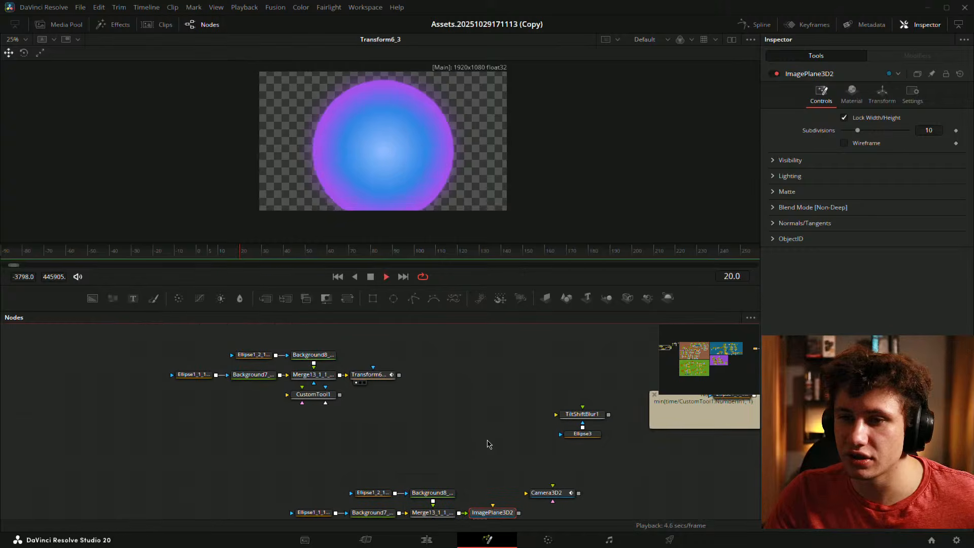
- Fit the dome to the viewer, enlarge the viewer area, and replay from the start
{"action": "left_click", "coordinate": [199, 250]}
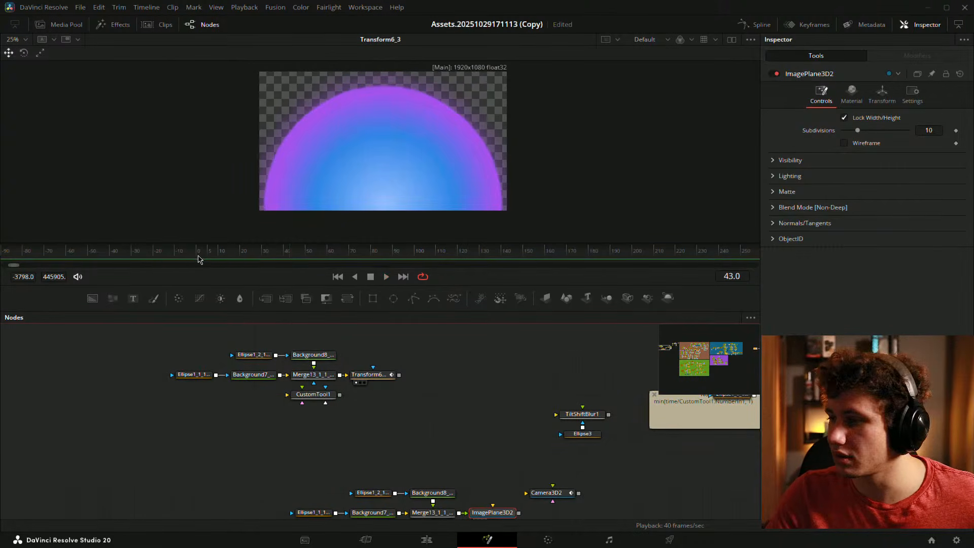
{"action": "left_click", "coordinate": [198, 255]}
{"action": "left_click", "coordinate": [198, 256]}
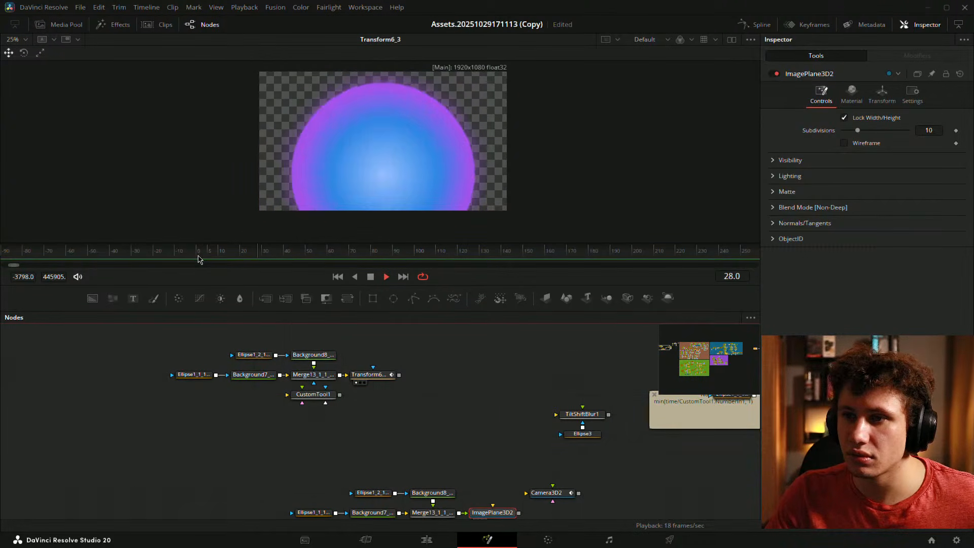
{"action": "key", "text": "space"}
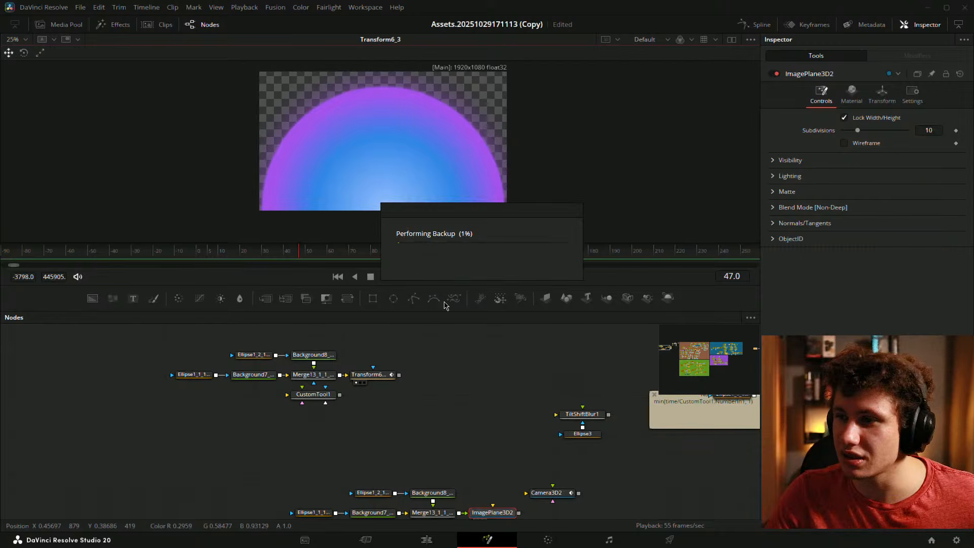
{"action": "key", "text": "ctrl+f"}
{"action": "left_click_drag", "start_coordinate": [432, 311], "coordinate": [440, 379]}
{"action": "left_click_drag", "start_coordinate": [406, 423], "coordinate": [456, 434]}
{"action": "left_click_drag", "start_coordinate": [300, 316], "coordinate": [197, 319]}
{"action": "key", "text": "space"}
{"action": "key", "text": "space"}
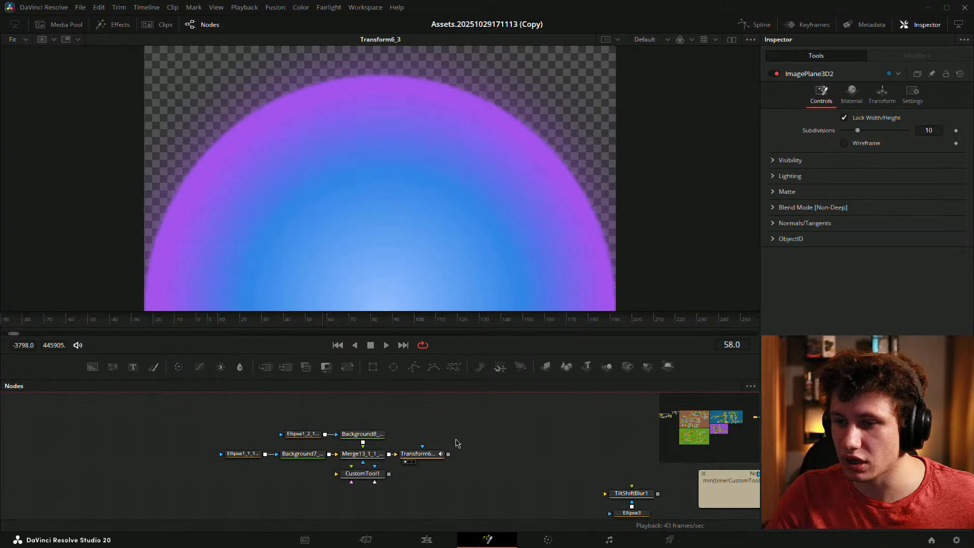
{"action": "left_click", "coordinate": [417, 454]}
{"action": "scroll", "coordinate": [459, 454], "scroll_direction": "down", "scroll_amount": 1}
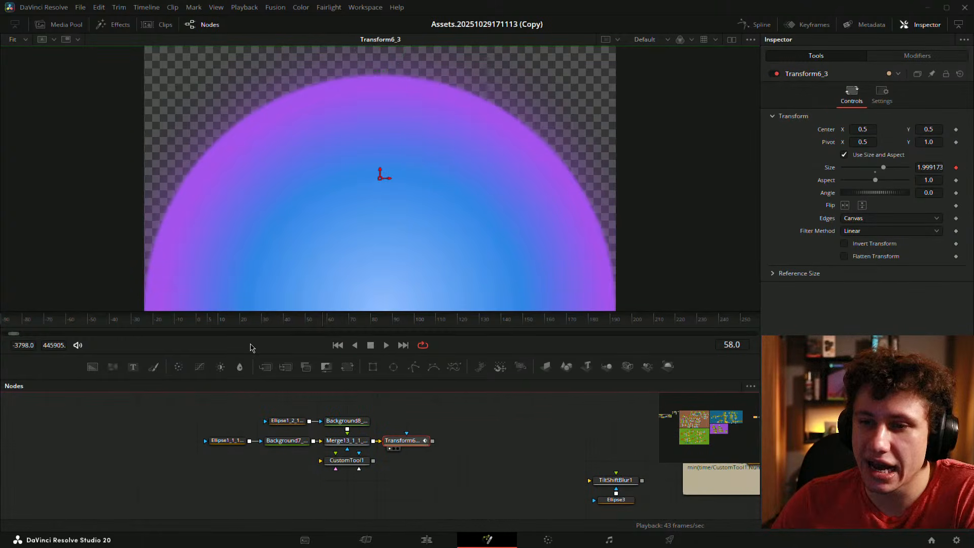
{"action": "left_click_drag", "start_coordinate": [219, 323], "coordinate": [332, 335]}
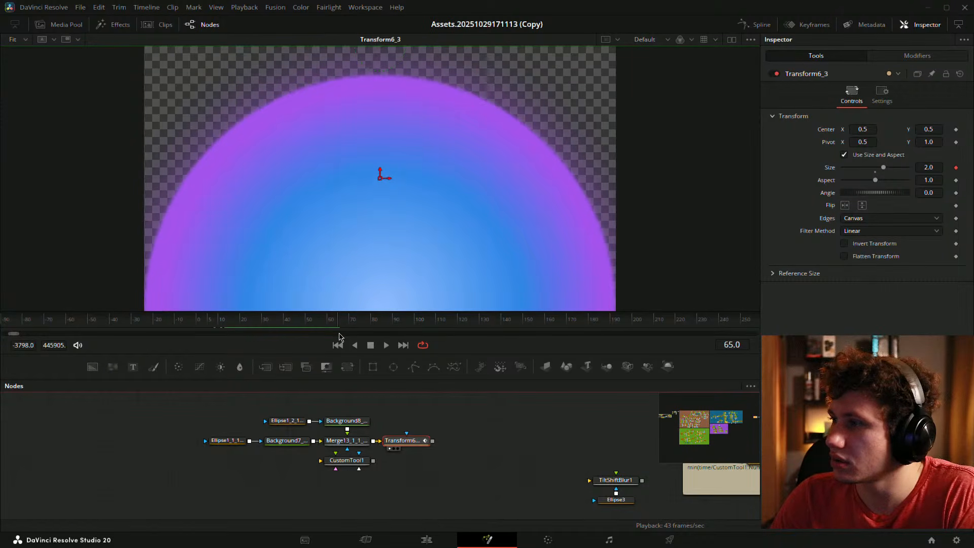
{"action": "key", "text": "space"}
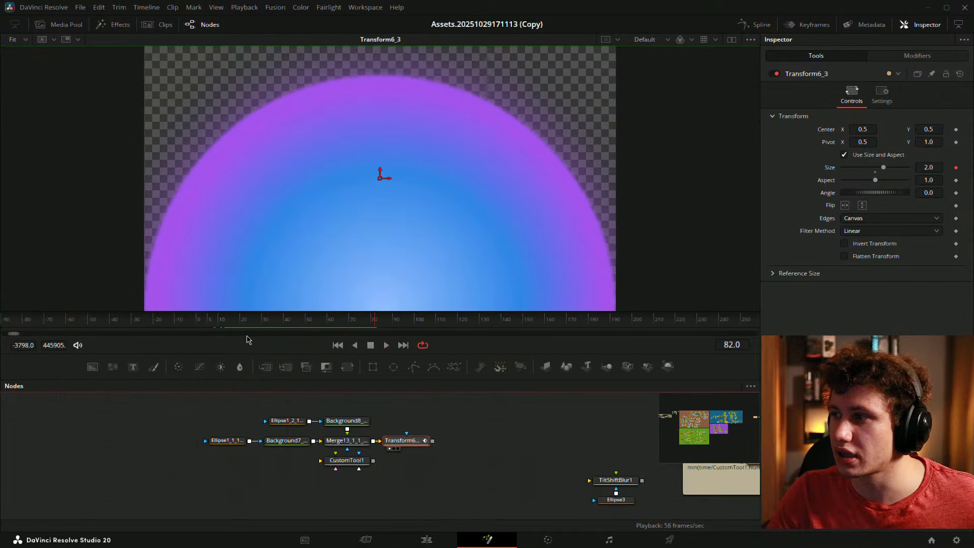
{"action": "left_click_drag", "start_coordinate": [283, 322], "coordinate": [331, 324]}
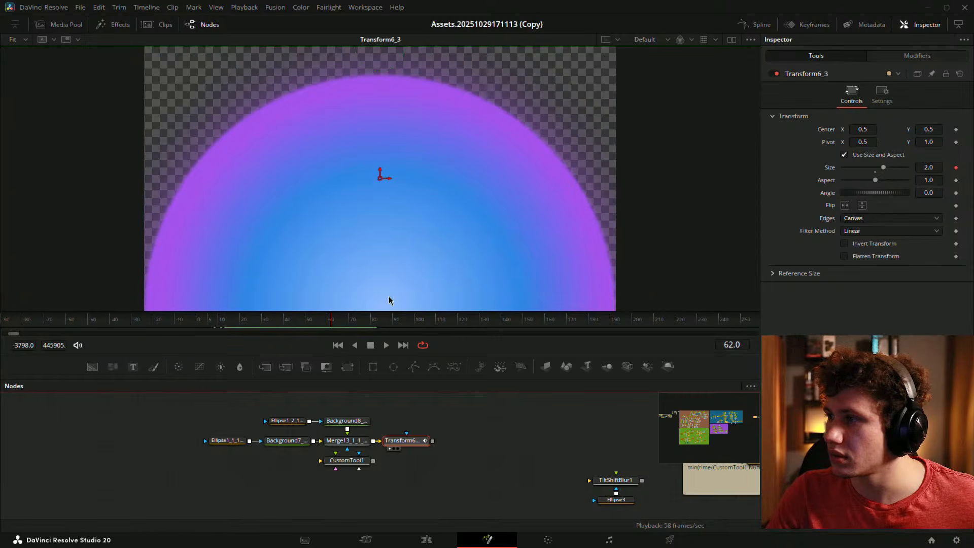
{"action": "left_click", "coordinate": [924, 57]}
{"action": "left_click_drag", "start_coordinate": [334, 322], "coordinate": [328, 321]}
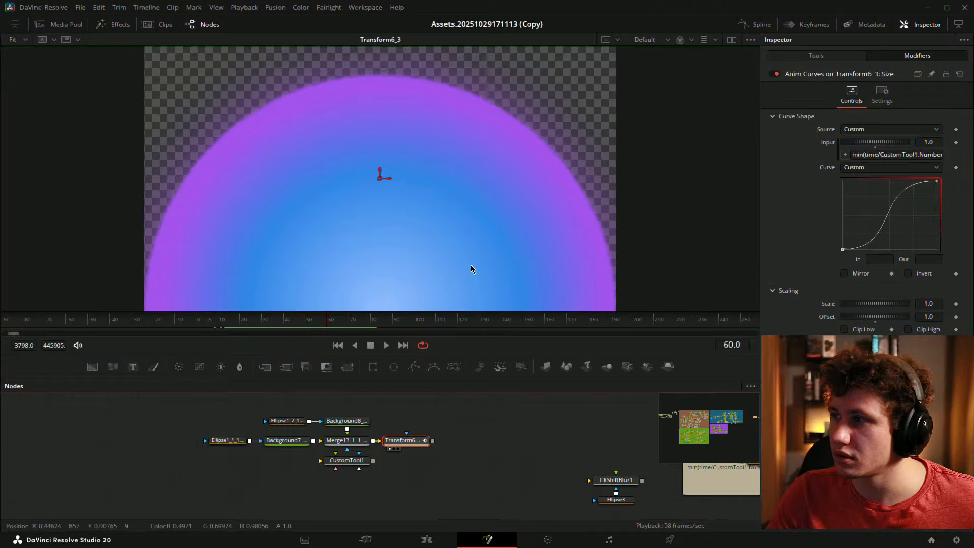
{"action": "left_click", "coordinate": [824, 58]}
{"action": "left_click", "coordinate": [878, 56]}
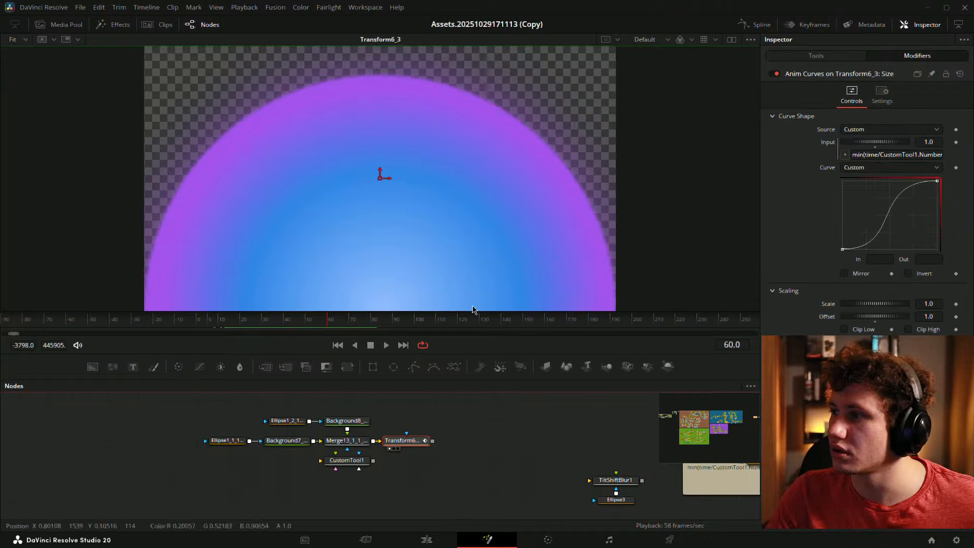
{"action": "left_click_drag", "start_coordinate": [328, 322], "coordinate": [328, 321]}
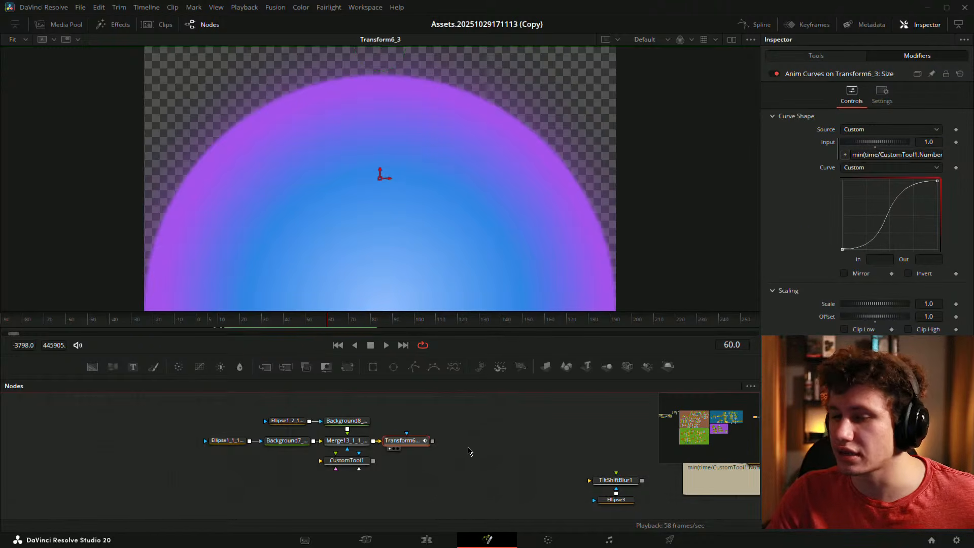
{"action": "left_click", "coordinate": [490, 436]}
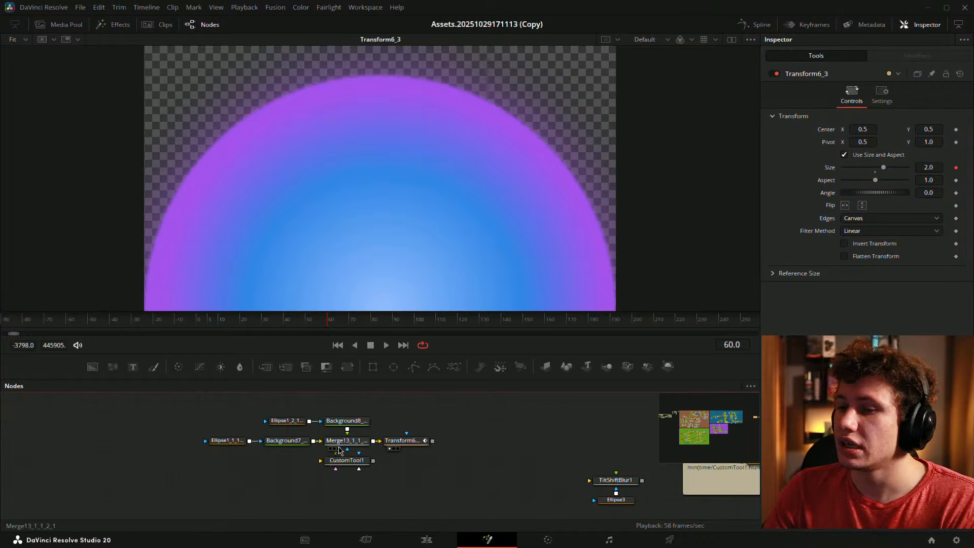
{"action": "left_click", "coordinate": [400, 440]}
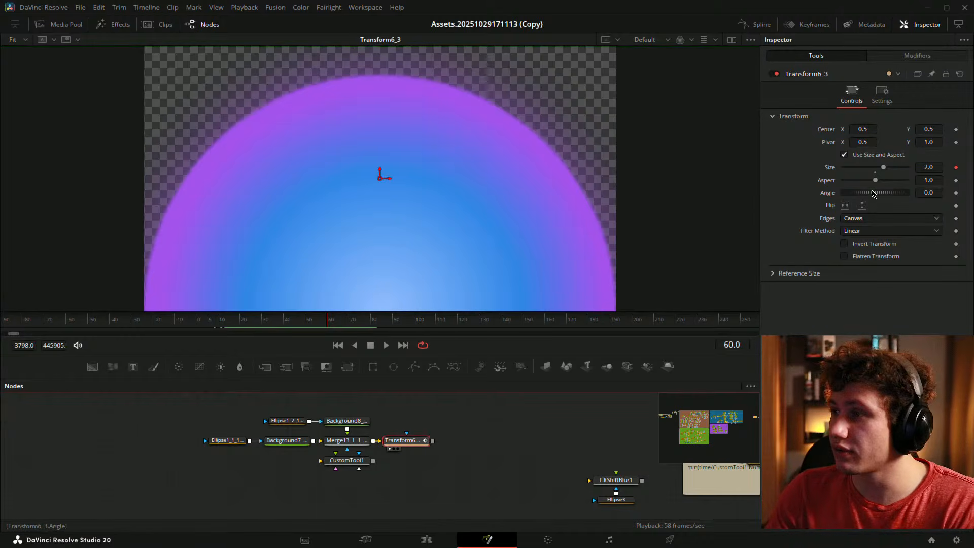
- Scrub between frames 26 and 61 while comparing the Size curve with the Transform controls
{"action": "left_click", "coordinate": [917, 56]}
{"action": "left_click_drag", "start_coordinate": [339, 323], "coordinate": [284, 323]}
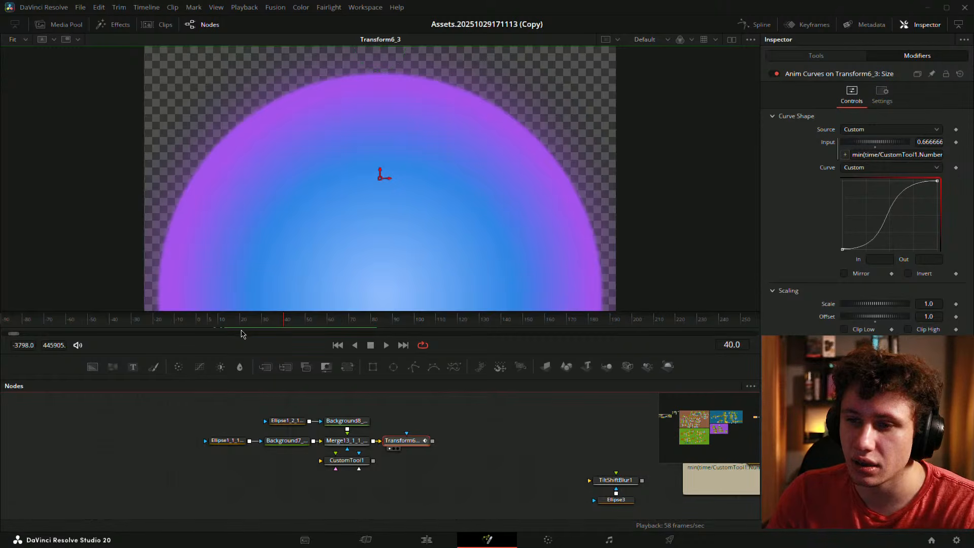
{"action": "left_click", "coordinate": [816, 56]}
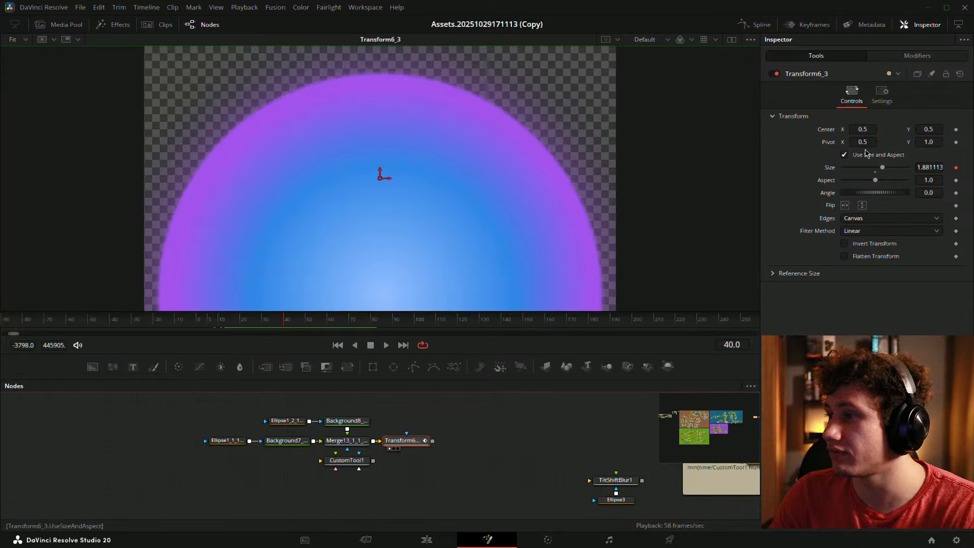
{"action": "left_click_drag", "start_coordinate": [264, 331], "coordinate": [330, 326]}
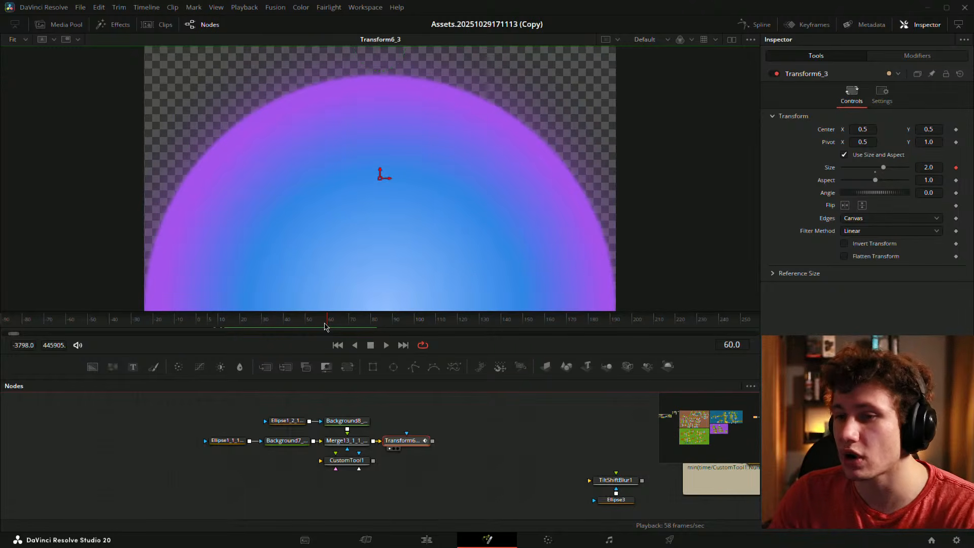
{"action": "left_click", "coordinate": [919, 57]}
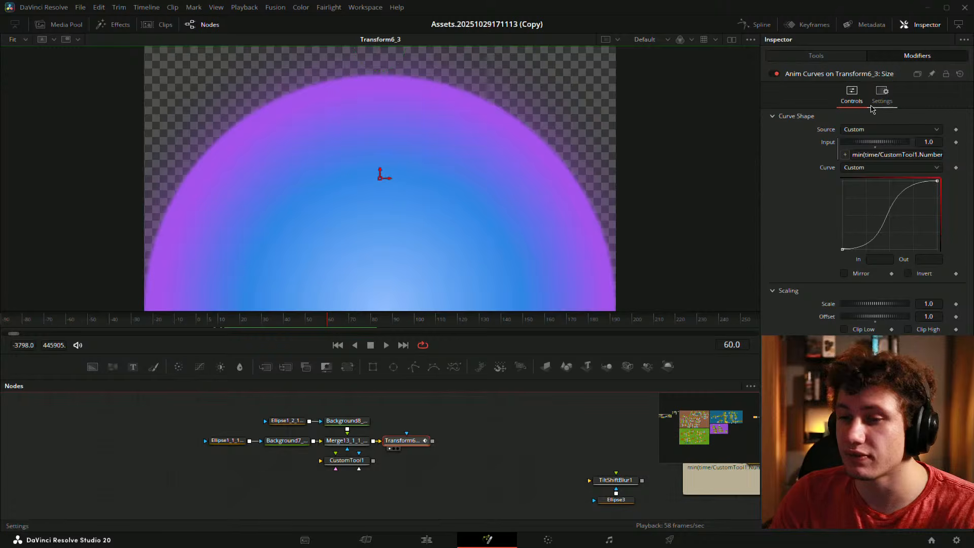
{"action": "left_click", "coordinate": [830, 57]}
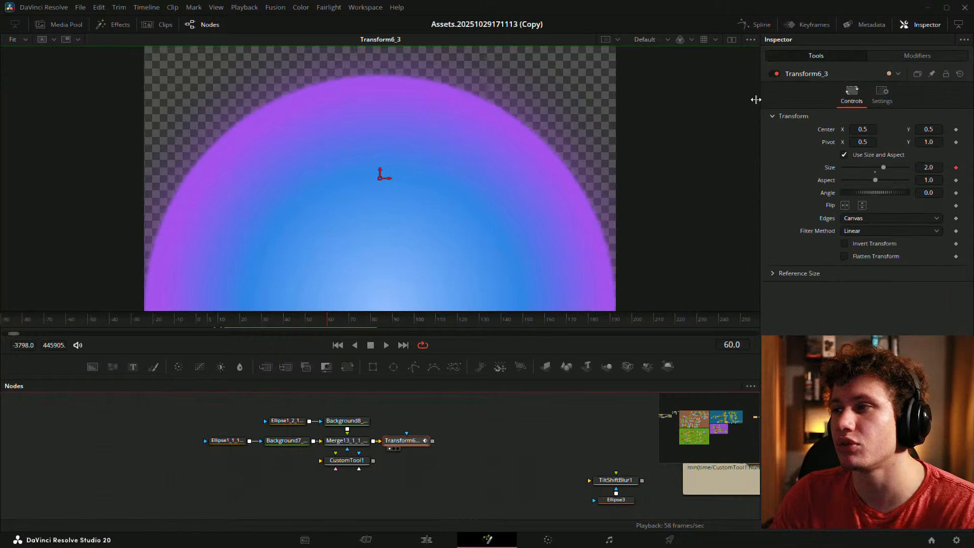
- Scrub back to frame 40, squash the dome with Aspect, then revert Aspect to 1.0
{"action": "left_click", "coordinate": [512, 453]}
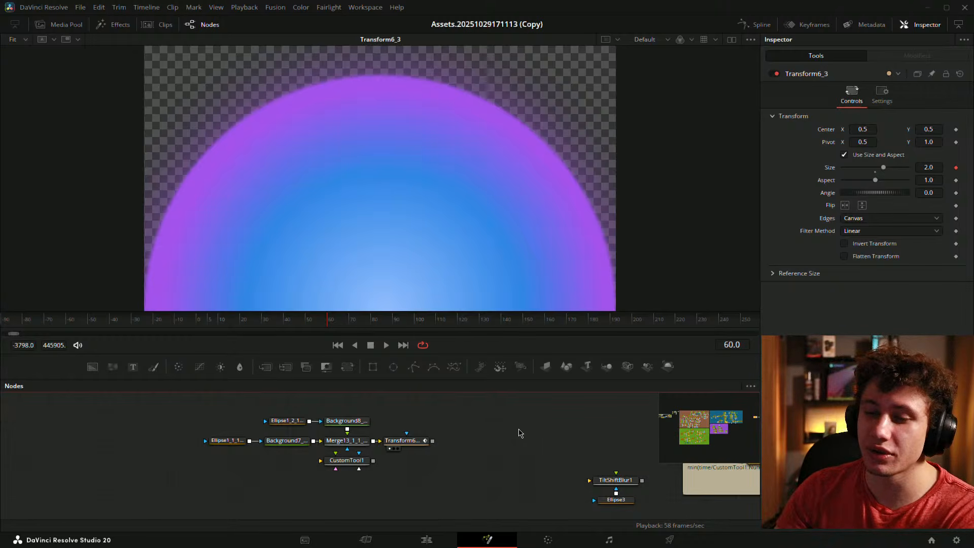
{"action": "left_click", "coordinate": [409, 443]}
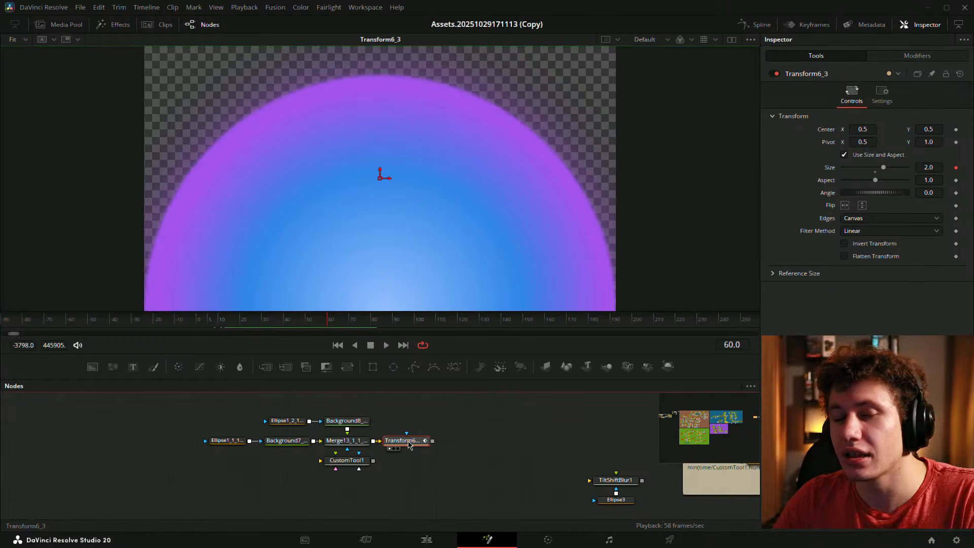
{"action": "left_click", "coordinate": [435, 429]}
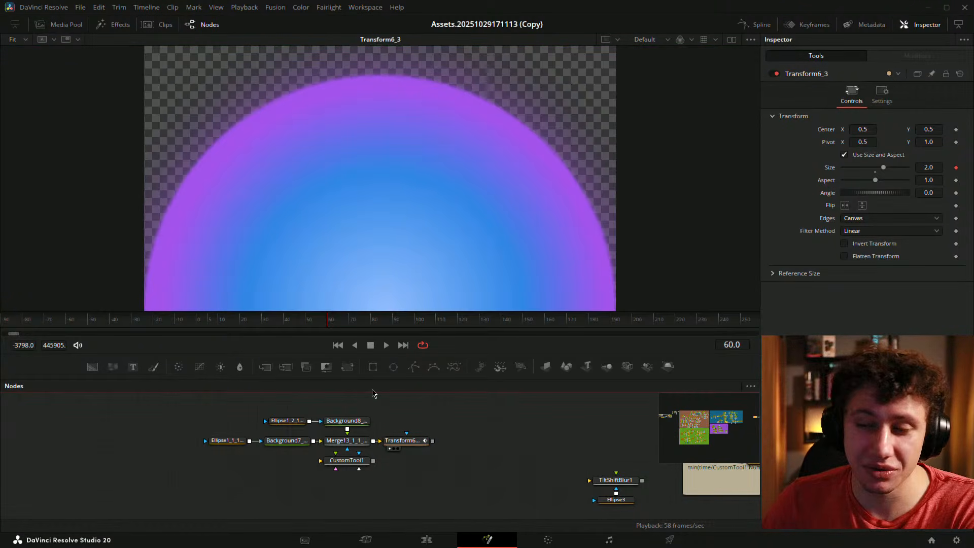
{"action": "left_click_drag", "start_coordinate": [440, 439], "coordinate": [402, 430]}
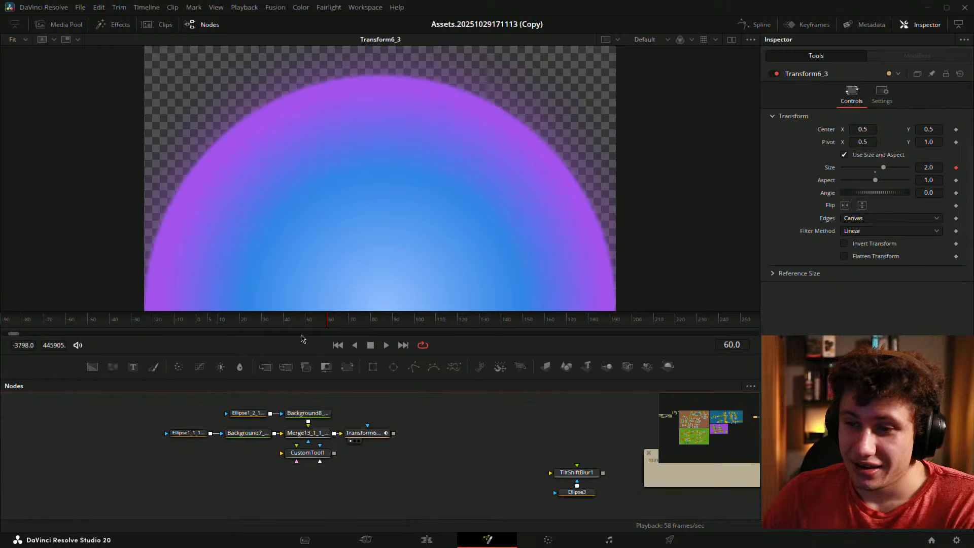
{"action": "left_click_drag", "start_coordinate": [276, 325], "coordinate": [332, 312]}
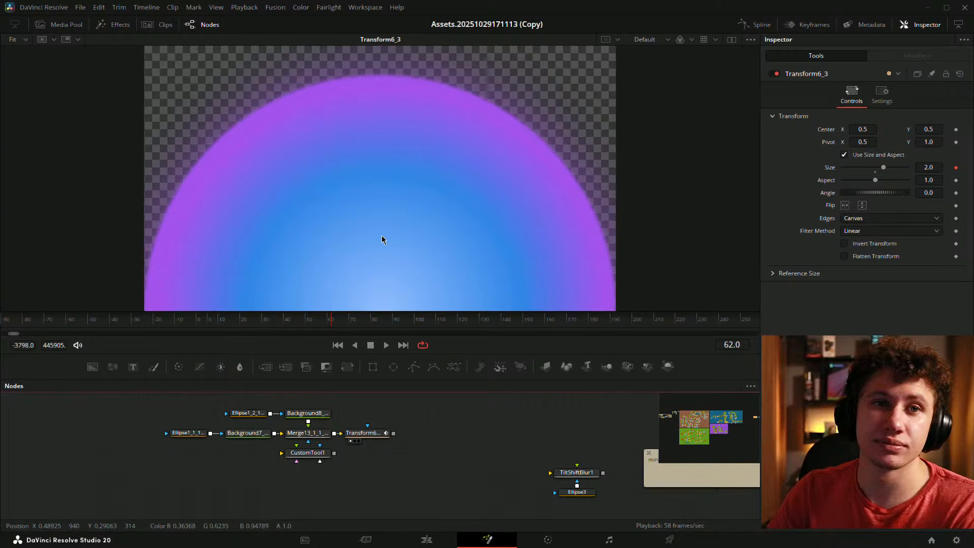
{"action": "mouse_move", "coordinate": [875, 180]}
{"action": "left_mouse_down"}
{"action": "mouse_move", "coordinate": [862, 179]}
{"action": "mouse_move", "coordinate": [887, 175]}
{"action": "mouse_move", "coordinate": [853, 175]}
{"action": "mouse_move", "coordinate": [873, 191]}
{"action": "mouse_move", "coordinate": [826, 182]}
{"action": "mouse_move", "coordinate": [868, 199]}
{"action": "mouse_move", "coordinate": [879, 189]}
{"action": "left_mouse_up"}
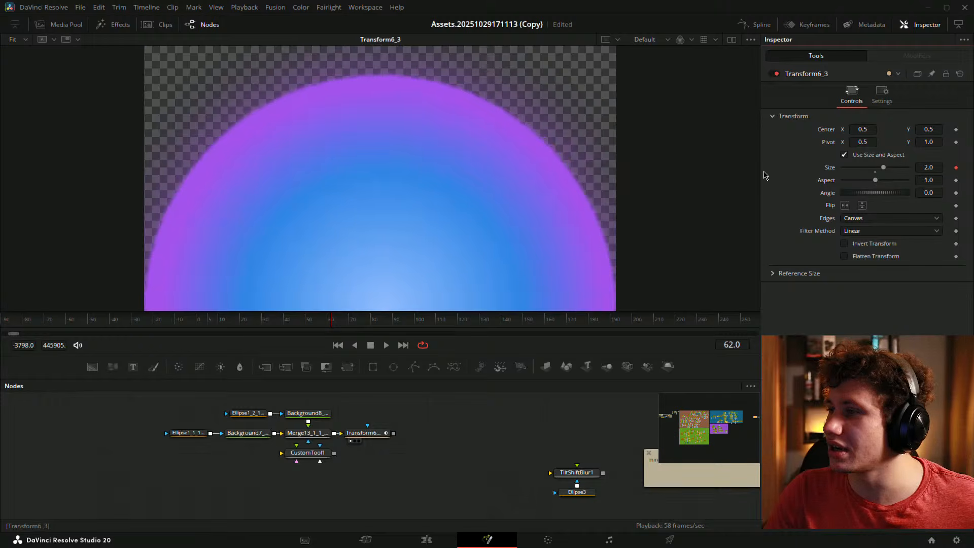
{"action": "key", "text": "ctrl+s"}
- Enlarge the node area below a smaller viewer and move all seven nodes left
{"action": "left_click", "coordinate": [378, 439]}
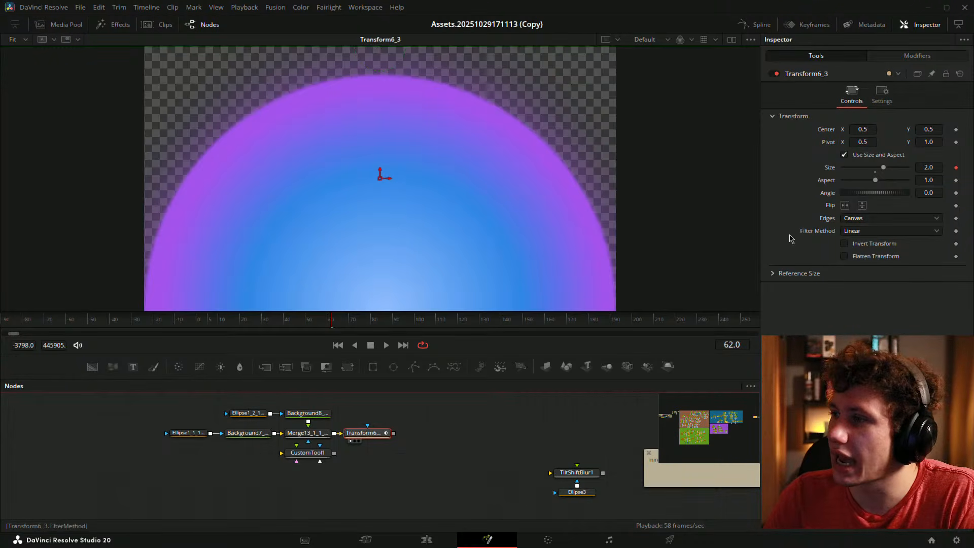
{"action": "left_click_drag", "start_coordinate": [473, 447], "coordinate": [452, 449]}
{"action": "left_click_drag", "start_coordinate": [480, 379], "coordinate": [479, 316]}
{"action": "left_click_drag", "start_coordinate": [388, 387], "coordinate": [536, 427]}
{"action": "left_click_drag", "start_coordinate": [260, 354], "coordinate": [488, 481]}
{"action": "left_click_drag", "start_coordinate": [492, 415], "coordinate": [326, 412]}
{"action": "left_click", "coordinate": [279, 402]}
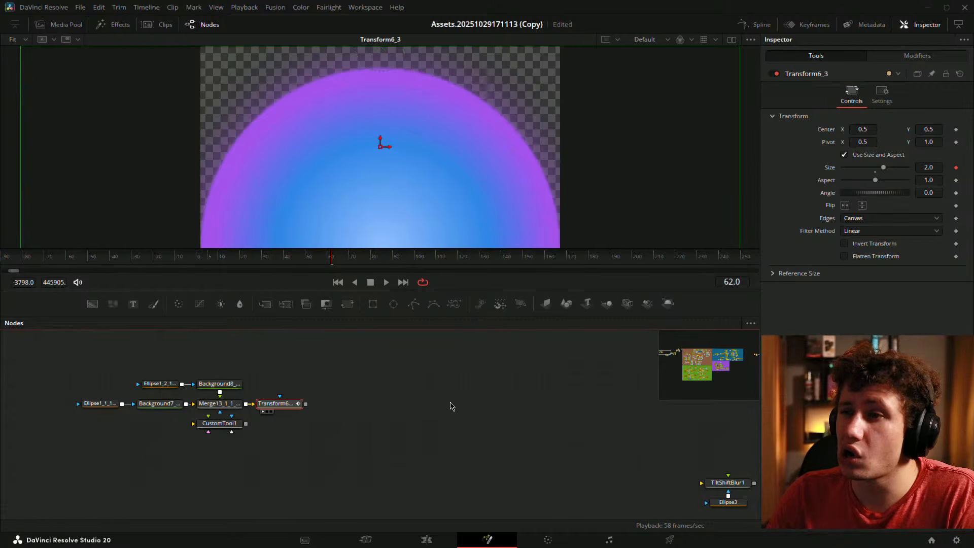
{"action": "left_click_drag", "start_coordinate": [371, 397], "coordinate": [448, 409]}
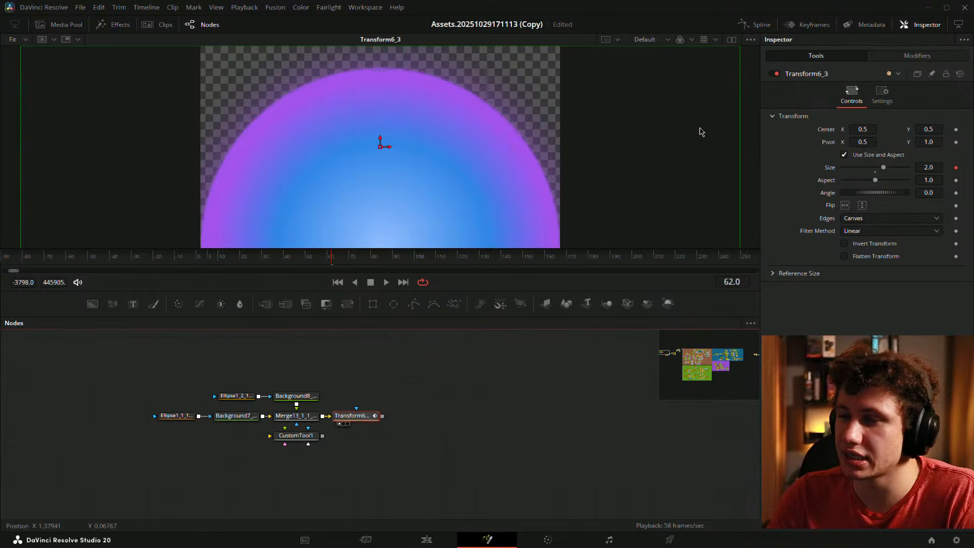
- Reselect Transform6 and recheck the Size curve against the Transform6_3 controls
{"action": "left_click", "coordinate": [916, 57]}
{"action": "left_click", "coordinate": [863, 59]}
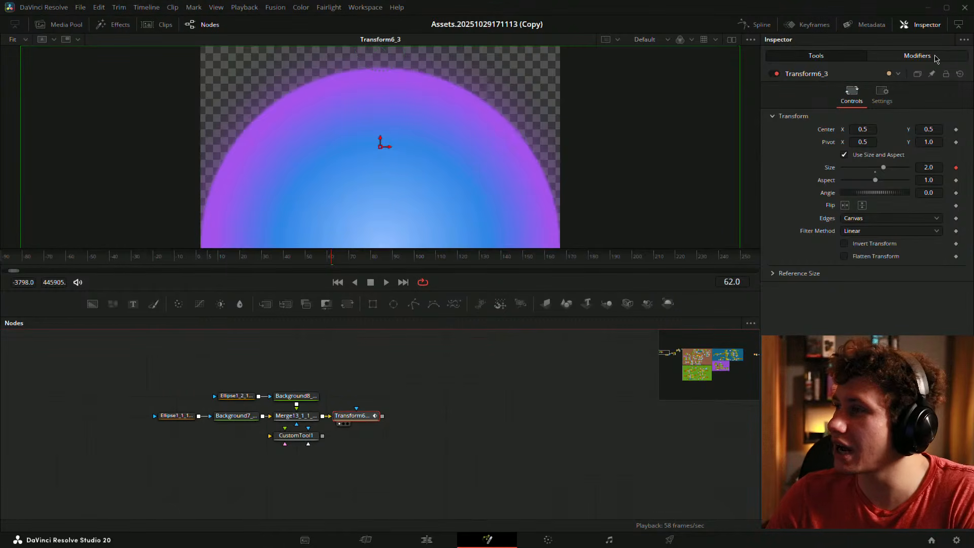
{"action": "left_click", "coordinate": [917, 55]}
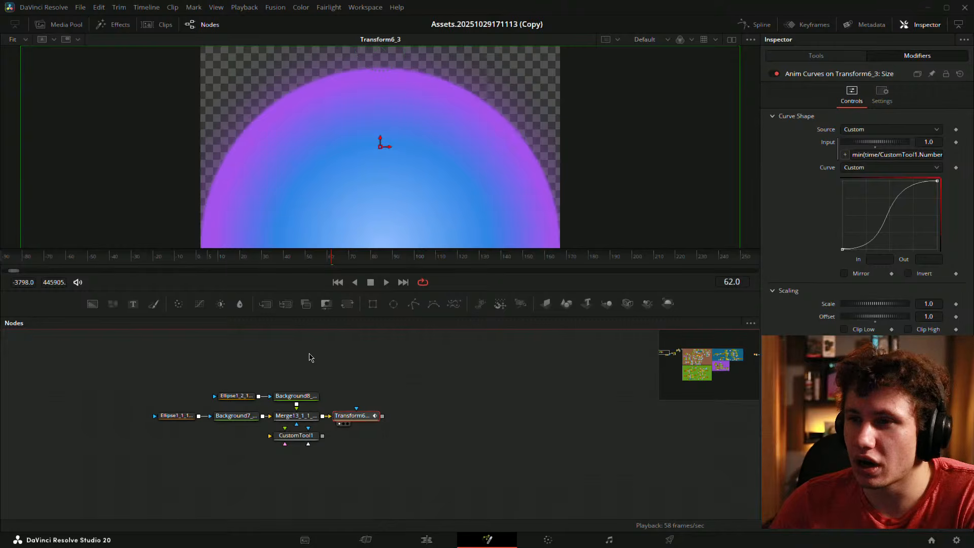
{"action": "left_click", "coordinate": [483, 391]}
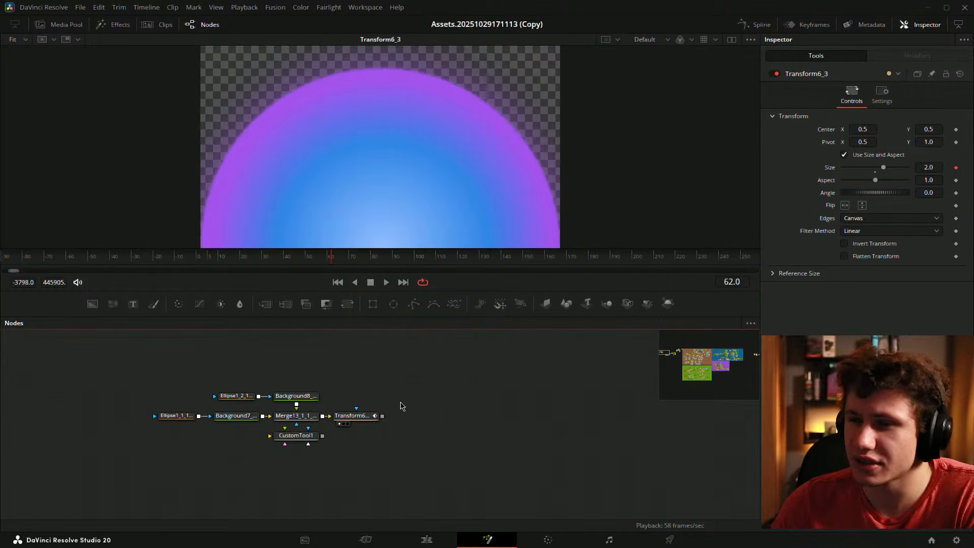
{"action": "left_click", "coordinate": [355, 416]}
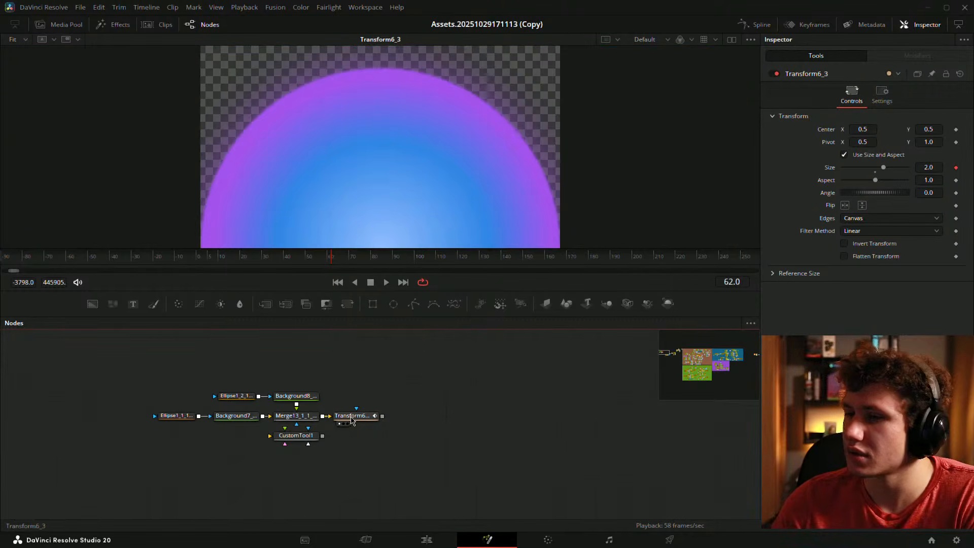
{"action": "left_click", "coordinate": [917, 56]}
{"action": "left_click", "coordinate": [816, 56]}
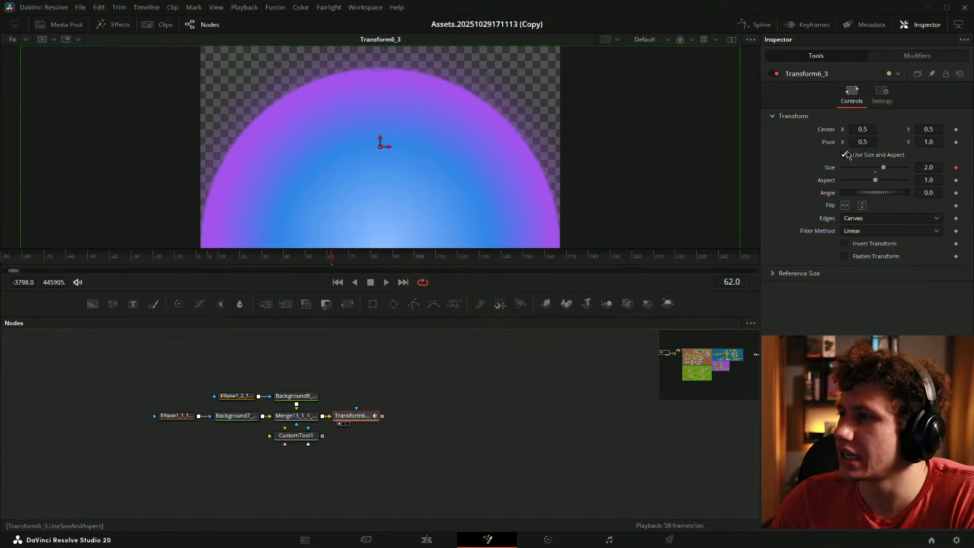
- Try sliding Center X, then reset it to 0.5
{"action": "right_click", "coordinate": [825, 146]}
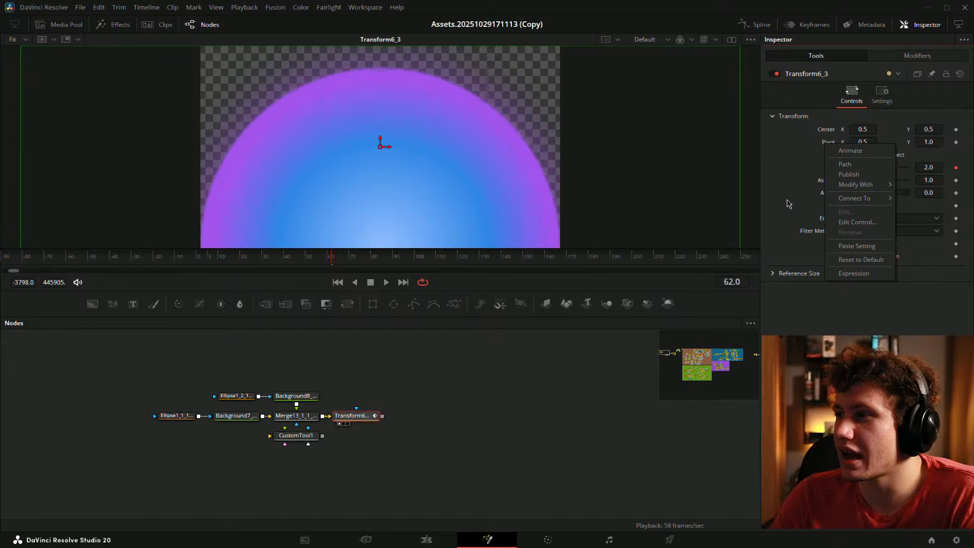
{"action": "left_click", "coordinate": [803, 154]}
{"action": "left_click_drag", "start_coordinate": [866, 128], "coordinate": [895, 147]}
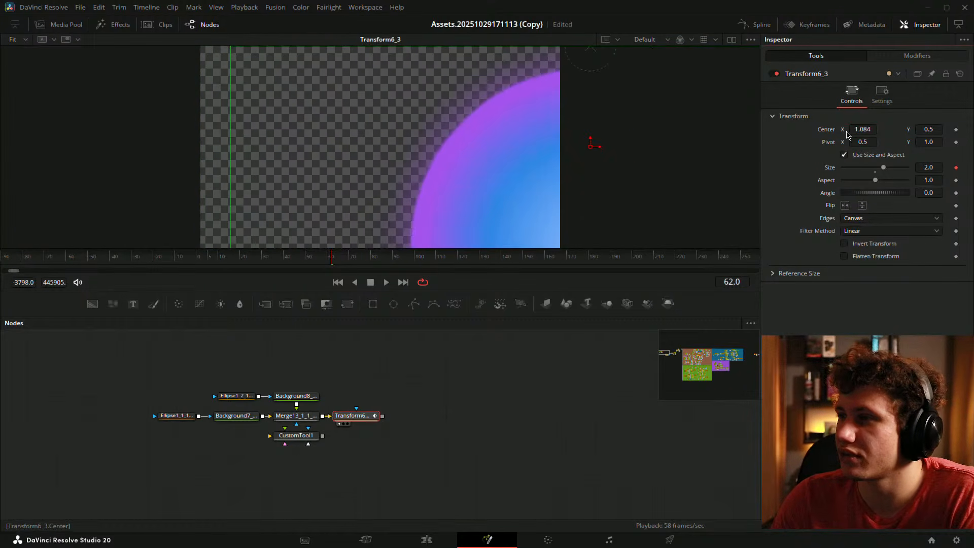
{"action": "double_click", "coordinate": [828, 133]}
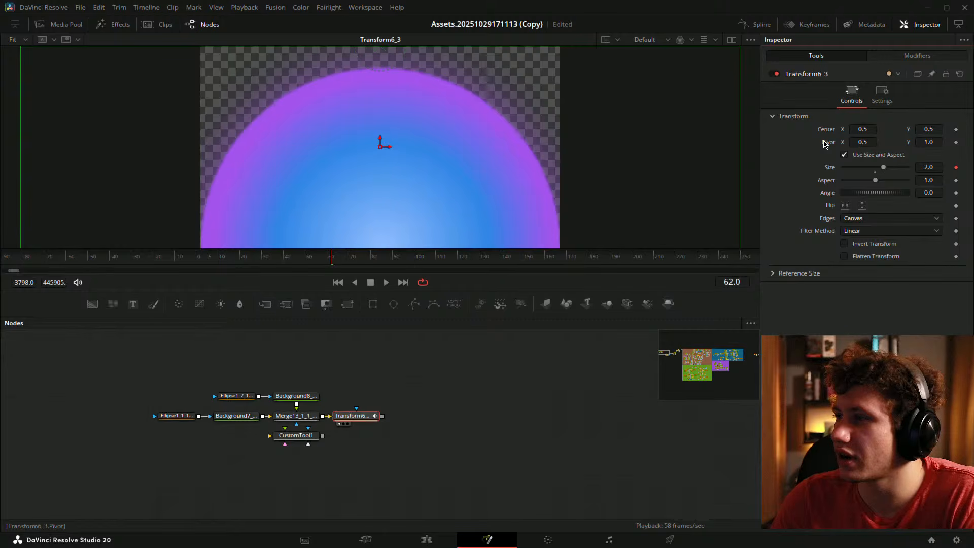
- Attach a Switch modifier to the Pivot and set its Source to Input0
{"action": "right_click", "coordinate": [825, 145]}
{"action": "mouse_move", "coordinate": [862, 181]}
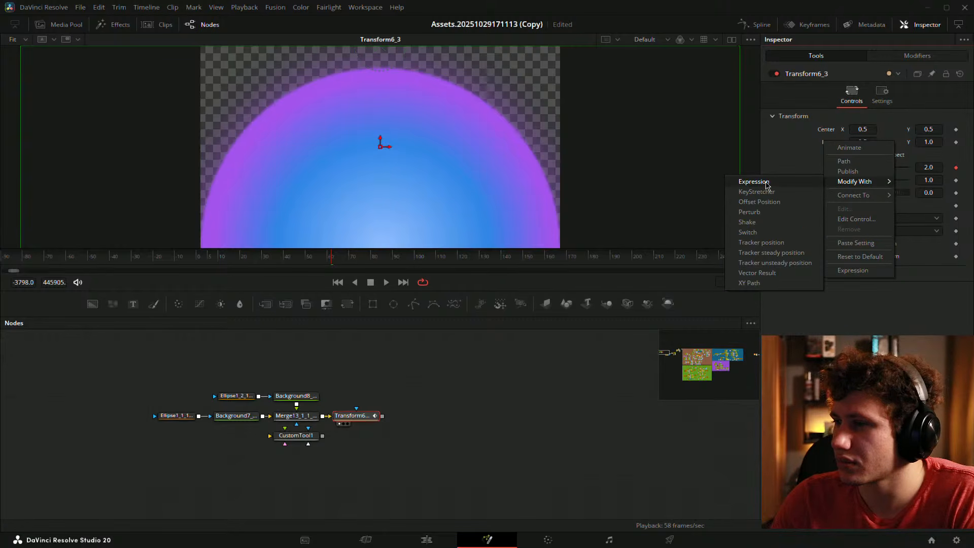
{"action": "left_click", "coordinate": [759, 223]}
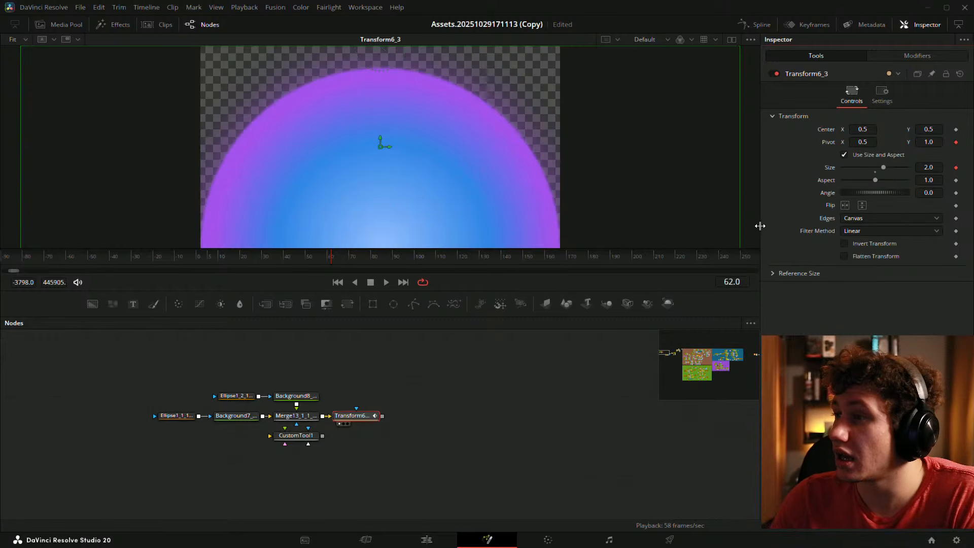
{"action": "left_click", "coordinate": [918, 58]}
{"action": "left_click", "coordinate": [917, 134]}
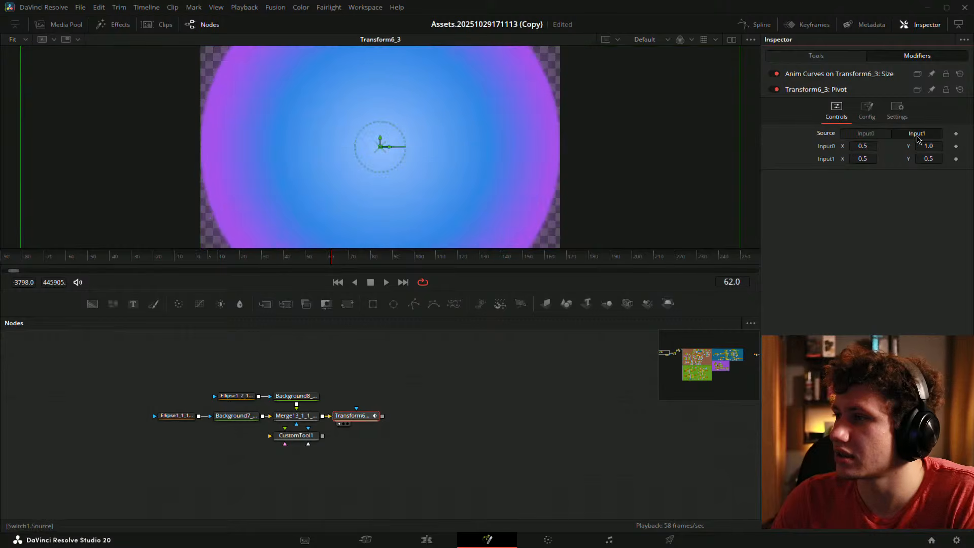
{"action": "left_click", "coordinate": [870, 136]}
{"action": "left_click", "coordinate": [909, 136]}
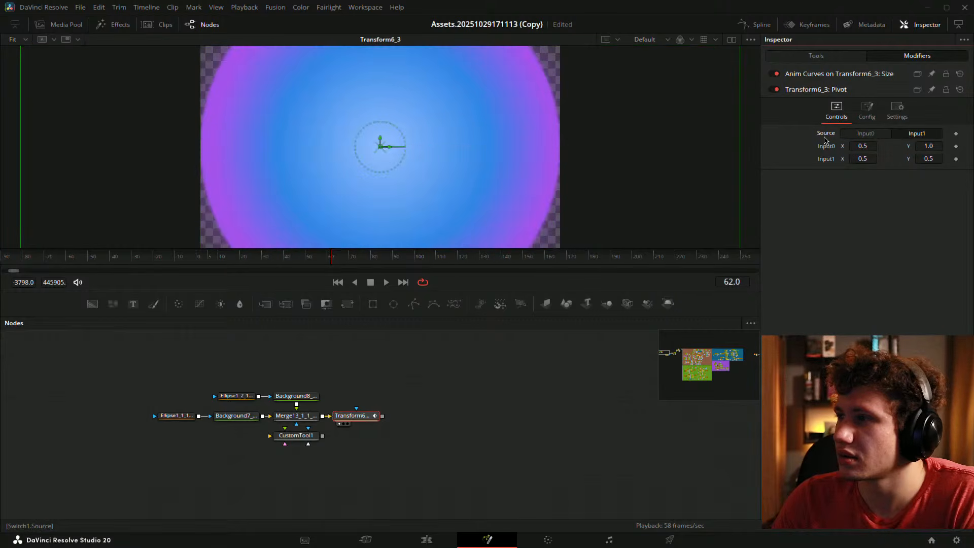
{"action": "left_click", "coordinate": [865, 134]}
- Set the Switch's Number of Inputs to 8 in its Config settings
{"action": "left_click", "coordinate": [866, 109]}
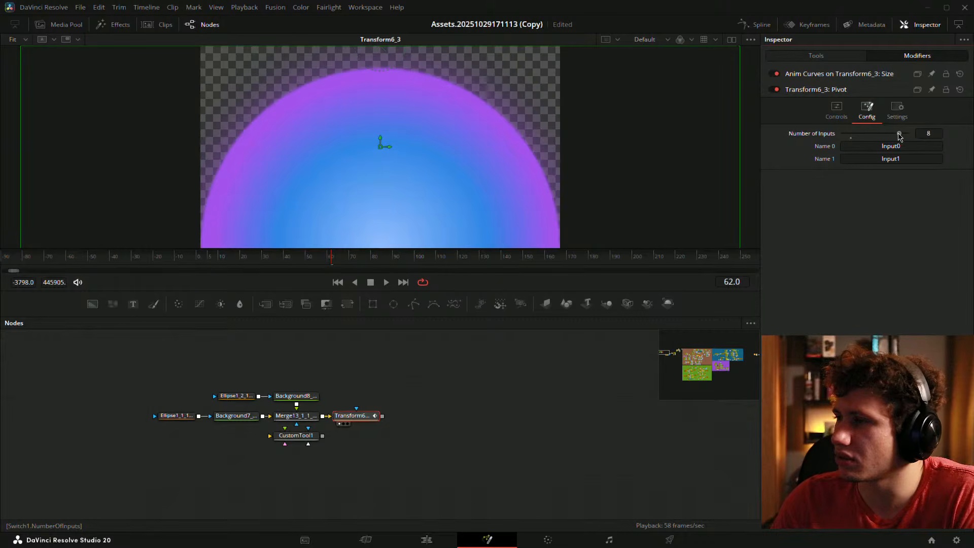
{"action": "left_click_drag", "start_coordinate": [896, 134], "coordinate": [895, 136]}
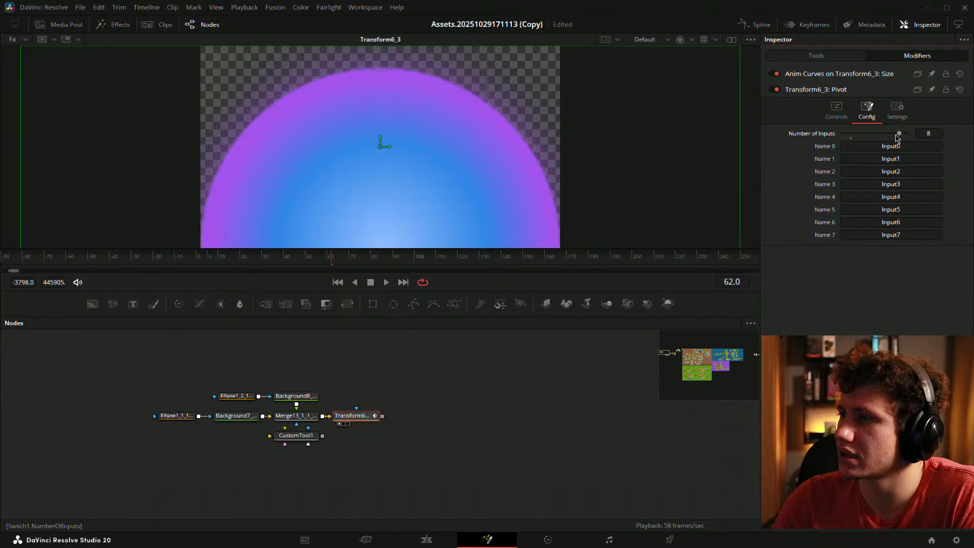
{"action": "left_click", "coordinate": [836, 110]}
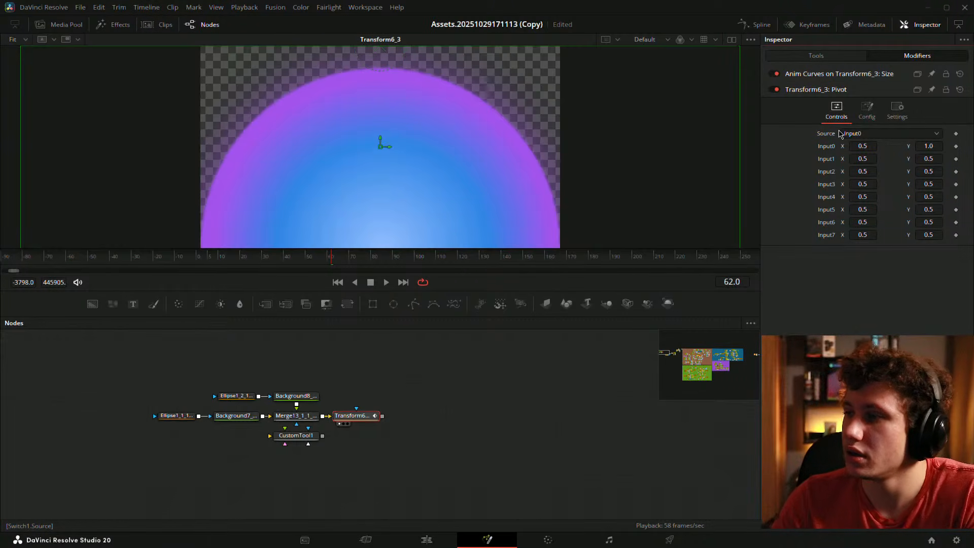
{"action": "left_click", "coordinate": [868, 113]}
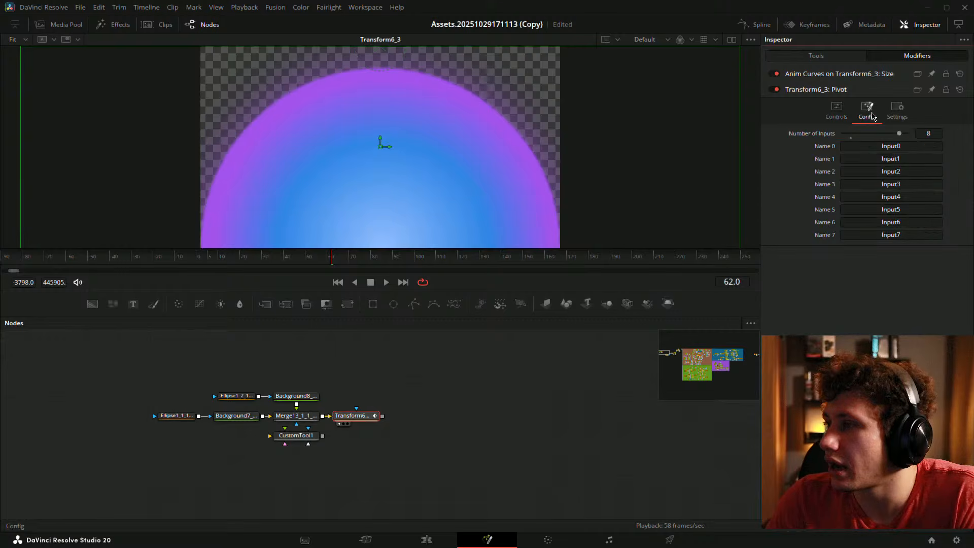
{"action": "left_click", "coordinate": [837, 114]}
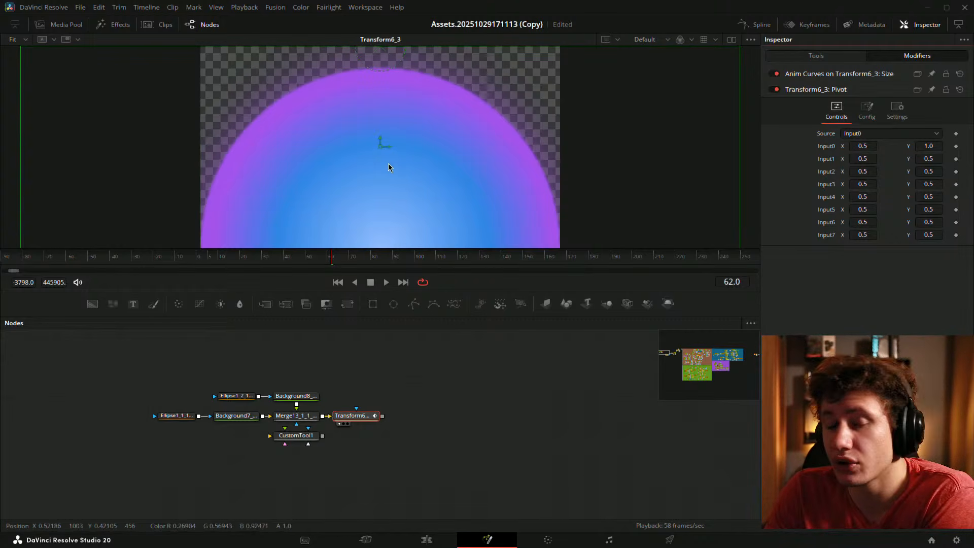
- Add a Grid node via the 'grid' search, deleting the mistaken Grid Warp first
{"action": "left_click", "coordinate": [421, 409]}
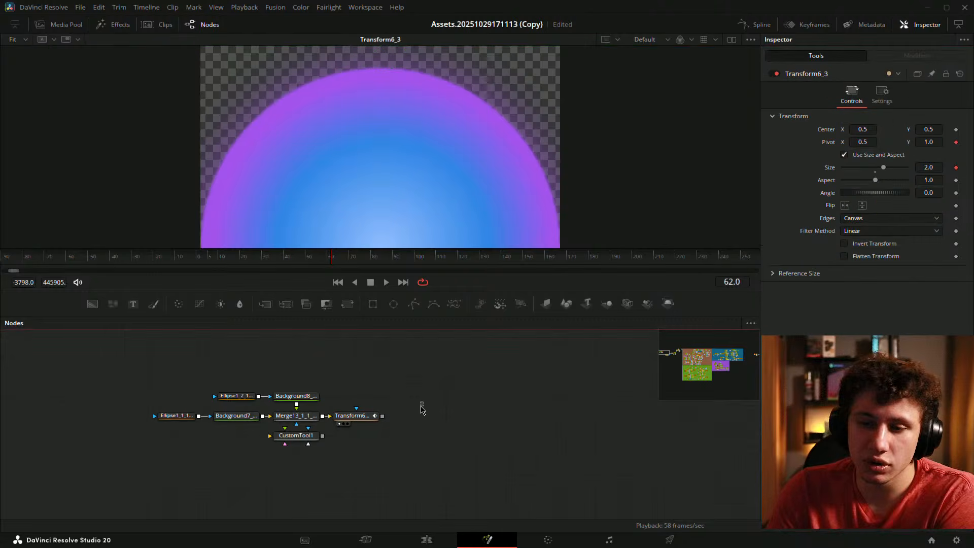
{"action": "key", "text": "shift+space"}
{"action": "type", "text": "grid"}
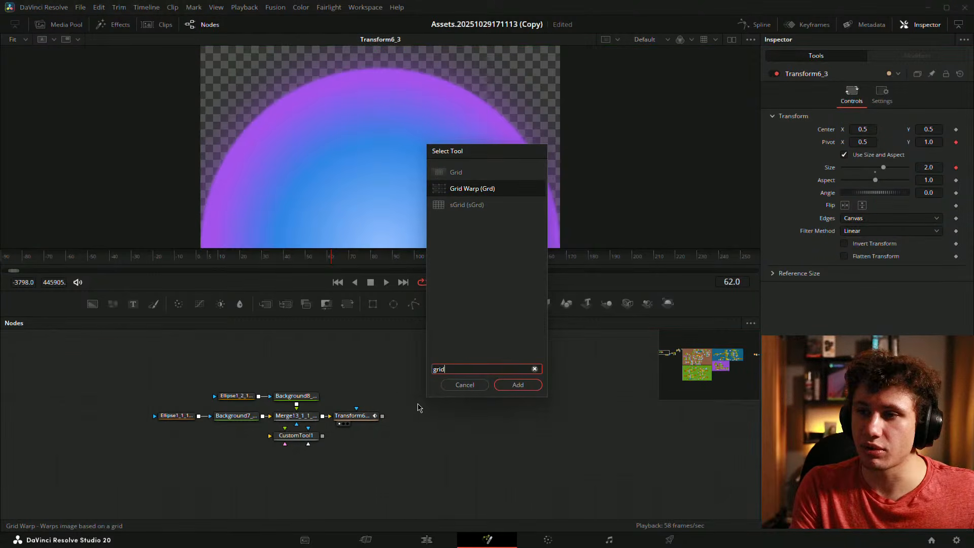
{"action": "key", "text": "Return"}
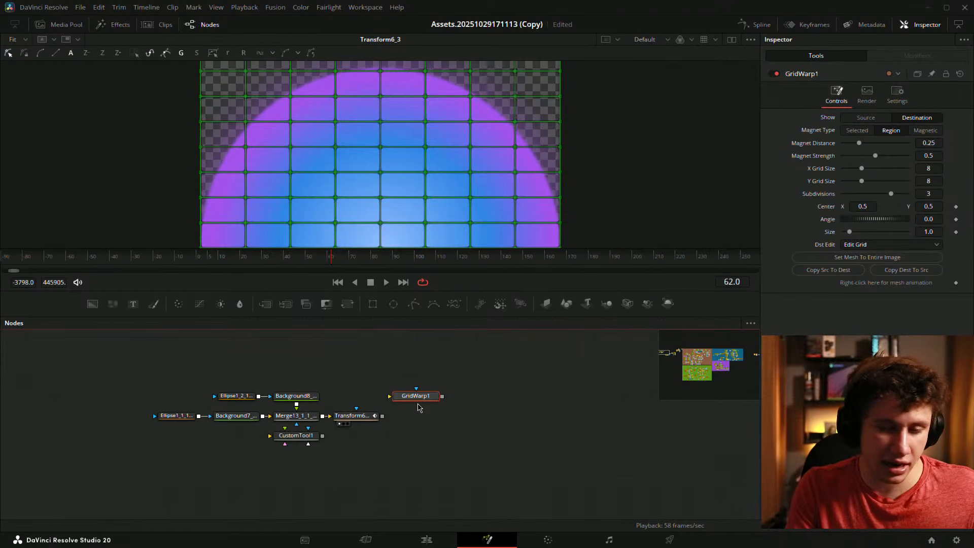
{"action": "key", "text": "Delete"}
{"action": "key", "text": "shift+space"}
{"action": "type", "text": "grid"}
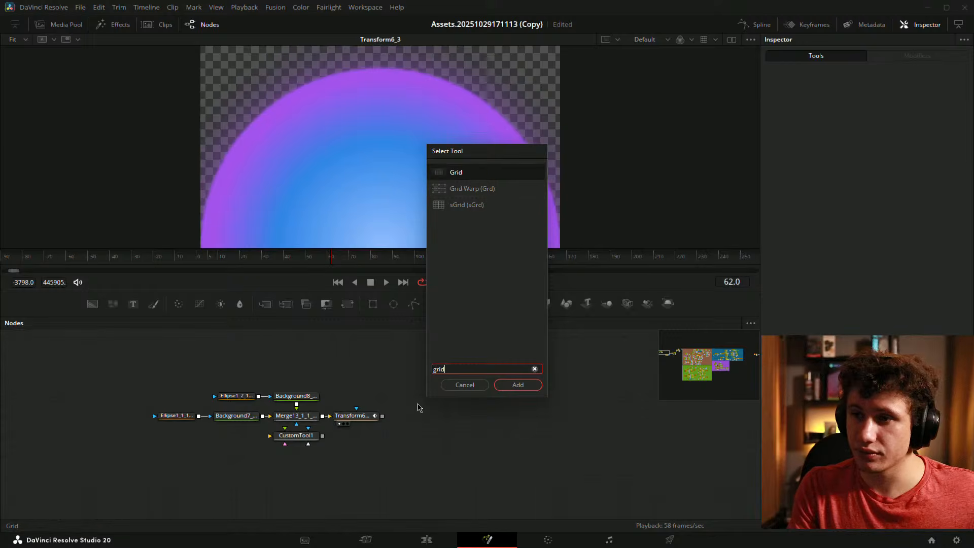
{"action": "key", "text": "Return"}
- Wire Transform6_3 into Grid3, view it, and set 3 rows and 3 columns
{"action": "mouse_move", "coordinate": [365, 417]}
{"action": "left_mouse_down"}
{"action": "mouse_move", "coordinate": [396, 417]}
{"action": "mouse_move", "coordinate": [367, 416]}
{"action": "left_mouse_up"}
{"action": "left_click_drag", "start_coordinate": [409, 397], "coordinate": [434, 419]}
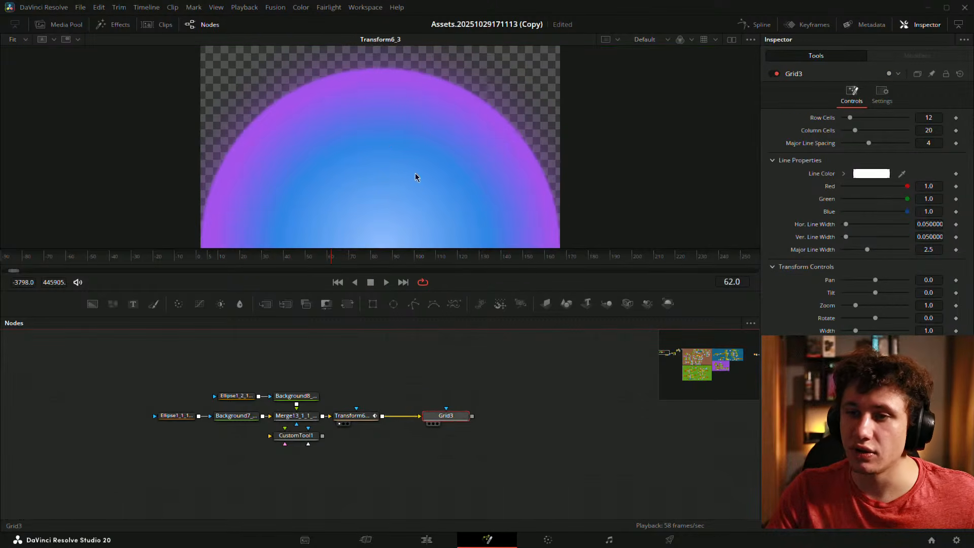
{"action": "key", "text": "1"}
{"action": "left_click", "coordinate": [931, 118]}
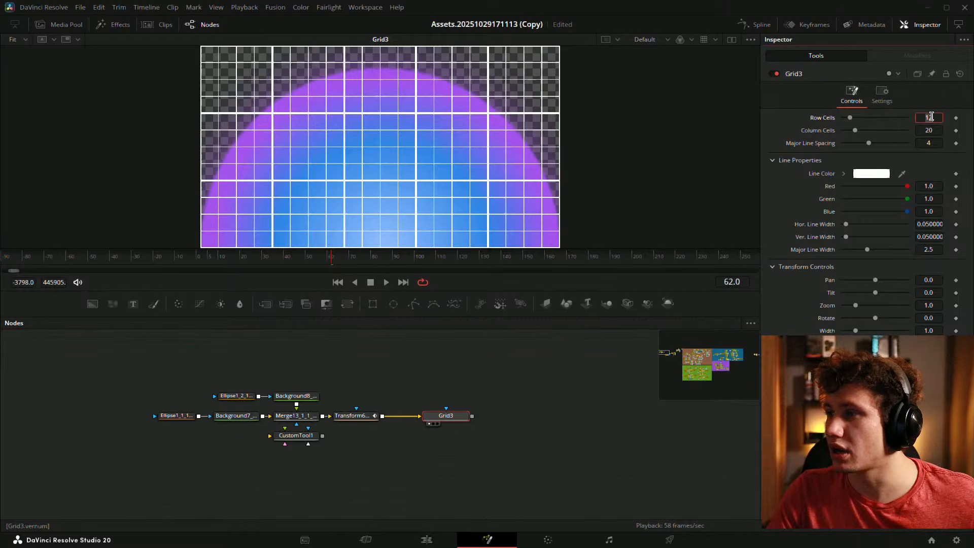
{"action": "type", "text": "3"}
{"action": "key", "text": "Tab"}
{"action": "type", "text": "3"}
{"action": "key", "text": "Tab"}
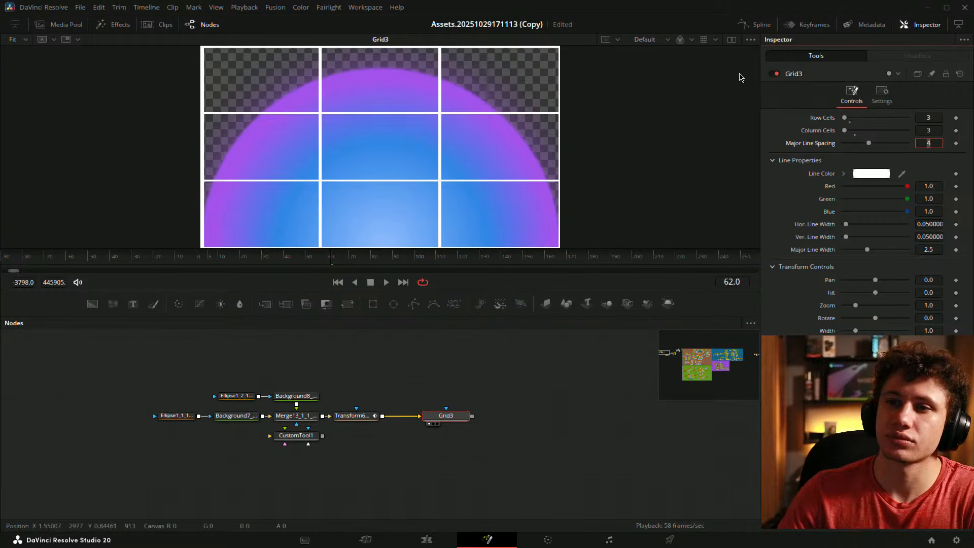
- Pan and zoom the viewer so the whole gridded dome shows
{"action": "mouse_move", "coordinate": [310, 65]}
{"action": "left_mouse_down"}
{"action": "mouse_move", "coordinate": [298, 74]}
{"action": "mouse_move", "coordinate": [306, 62]}
{"action": "left_mouse_up"}
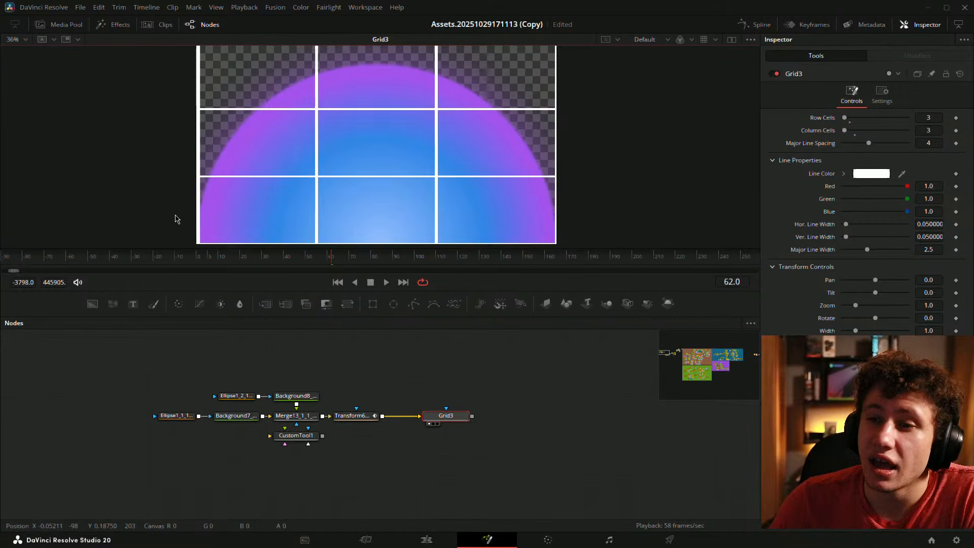
{"action": "left_click_drag", "start_coordinate": [230, 66], "coordinate": [228, 107]}
{"action": "left_click_drag", "start_coordinate": [501, 131], "coordinate": [493, 117]}
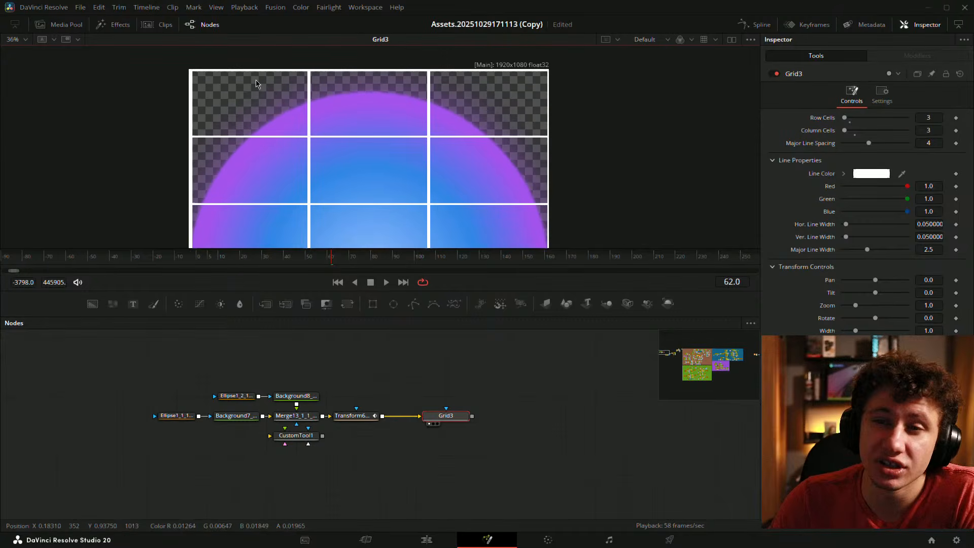
{"action": "scroll", "coordinate": [386, 104], "scroll_direction": "down", "scroll_amount": 3}
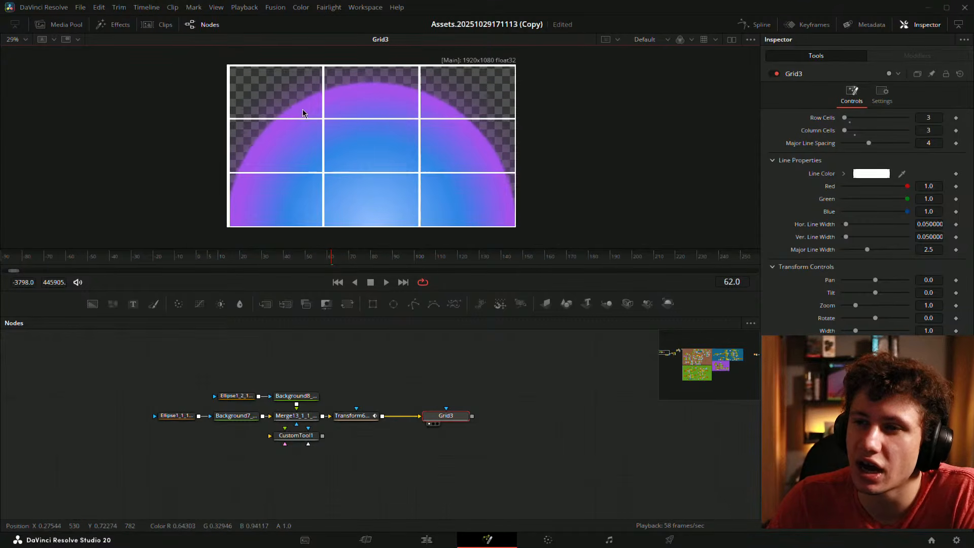
{"action": "left_click_drag", "start_coordinate": [374, 95], "coordinate": [380, 117]}
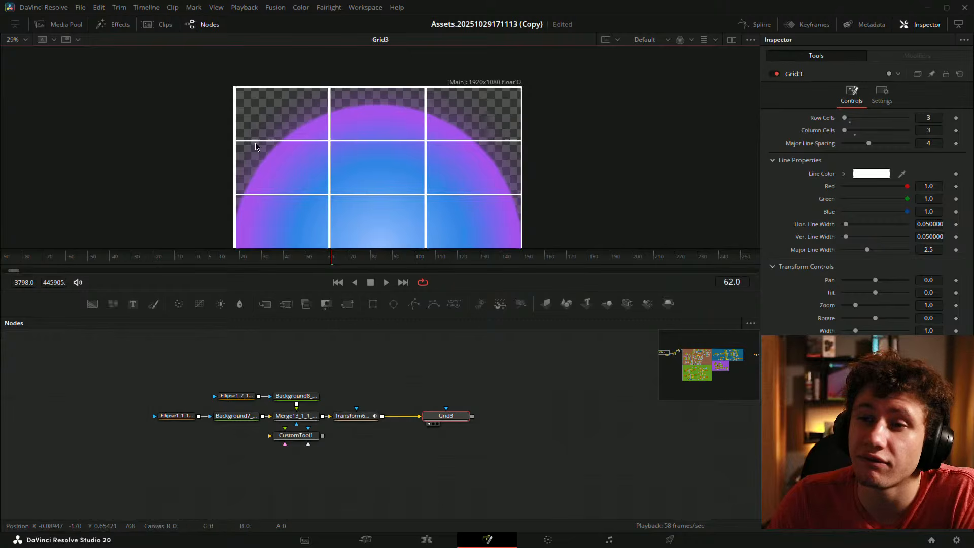
{"action": "left_click_drag", "start_coordinate": [427, 139], "coordinate": [428, 111]}
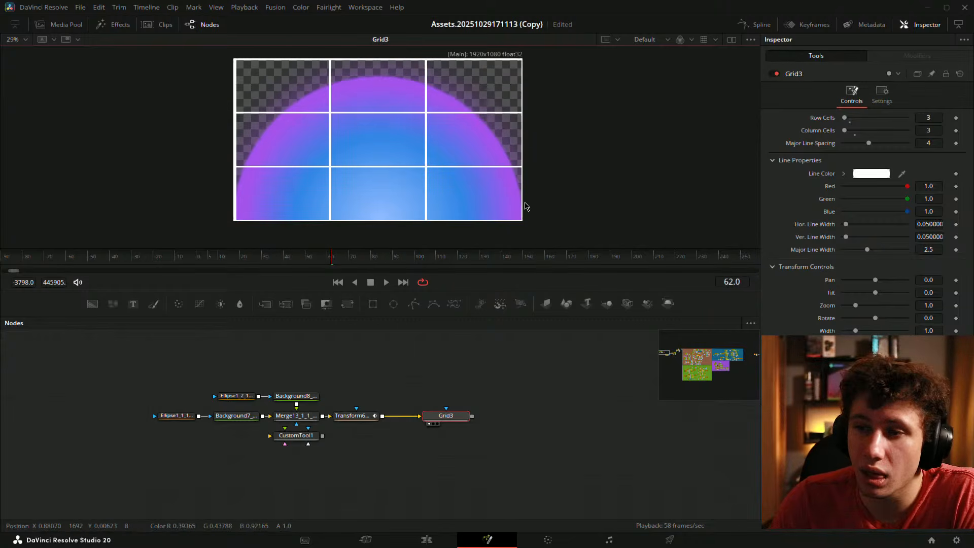
- Delete the Switch modifier from Transform6_3's Pivot
{"action": "left_click", "coordinate": [353, 416]}
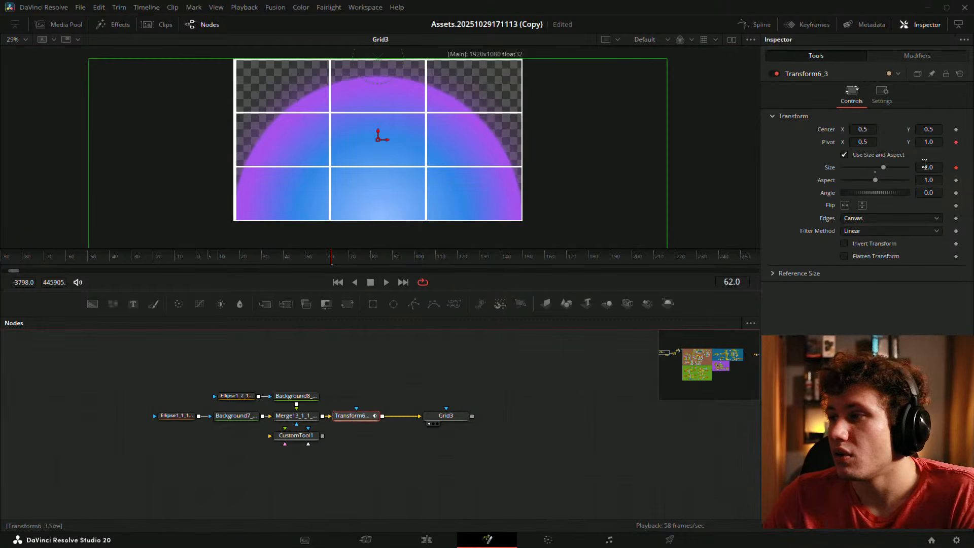
{"action": "left_click", "coordinate": [917, 56]}
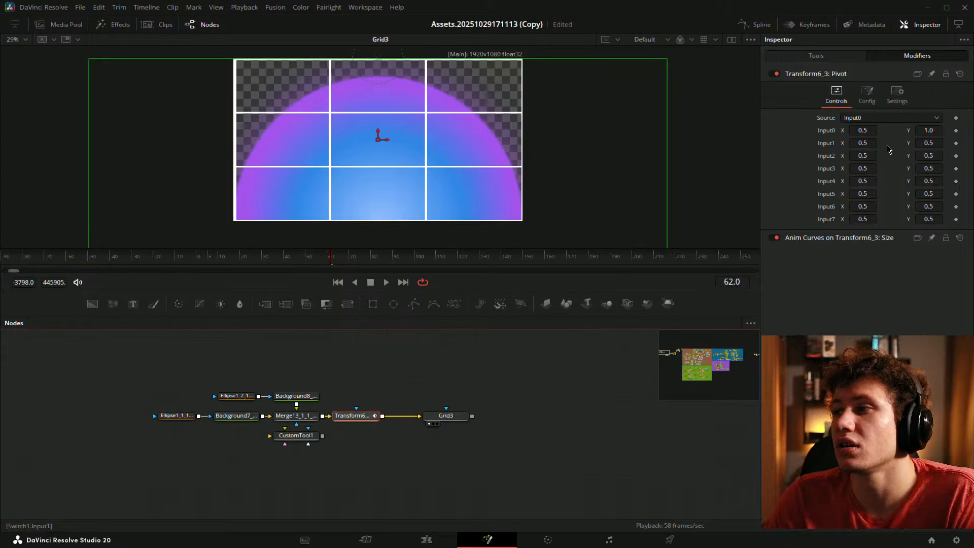
{"action": "left_click", "coordinate": [867, 96]}
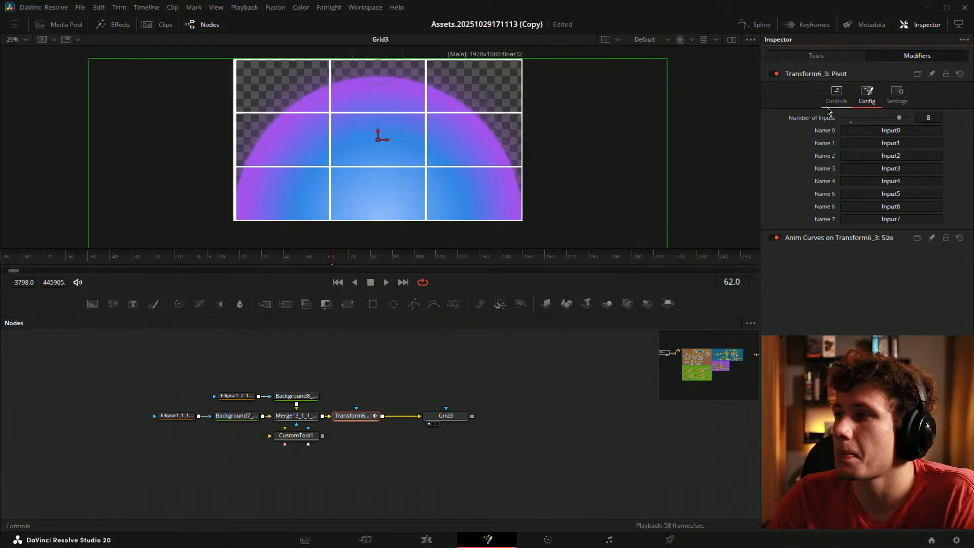
{"action": "left_click", "coordinate": [836, 94]}
{"action": "right_click", "coordinate": [825, 81]}
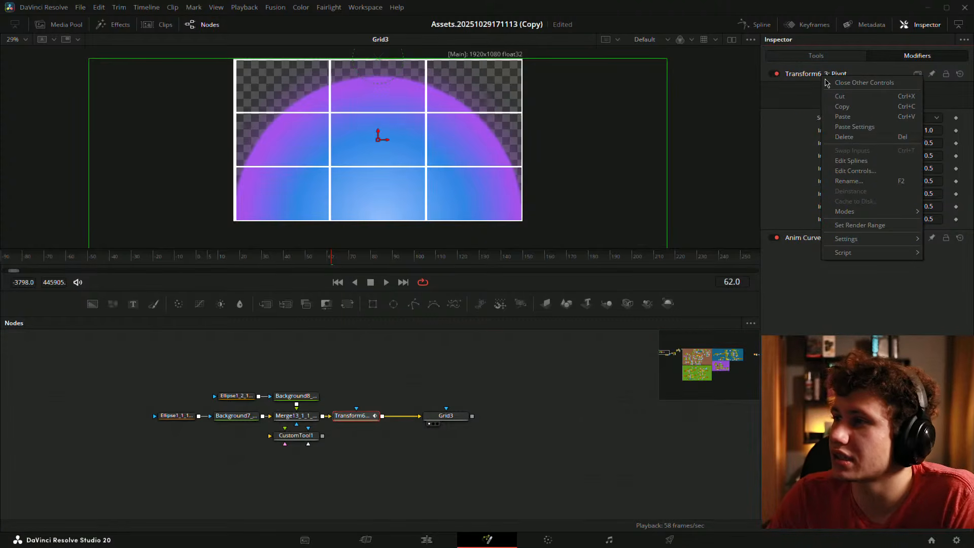
{"action": "left_click", "coordinate": [843, 136]}
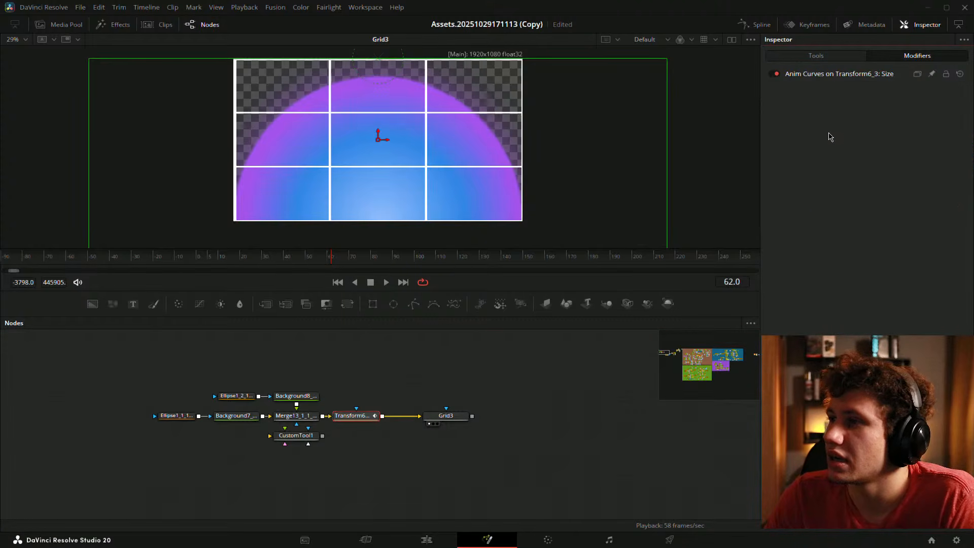
{"action": "left_click", "coordinate": [816, 55]}
- Drive the Pivot with an XY Path modifier and fit the image to the viewer
{"action": "right_click", "coordinate": [834, 144]}
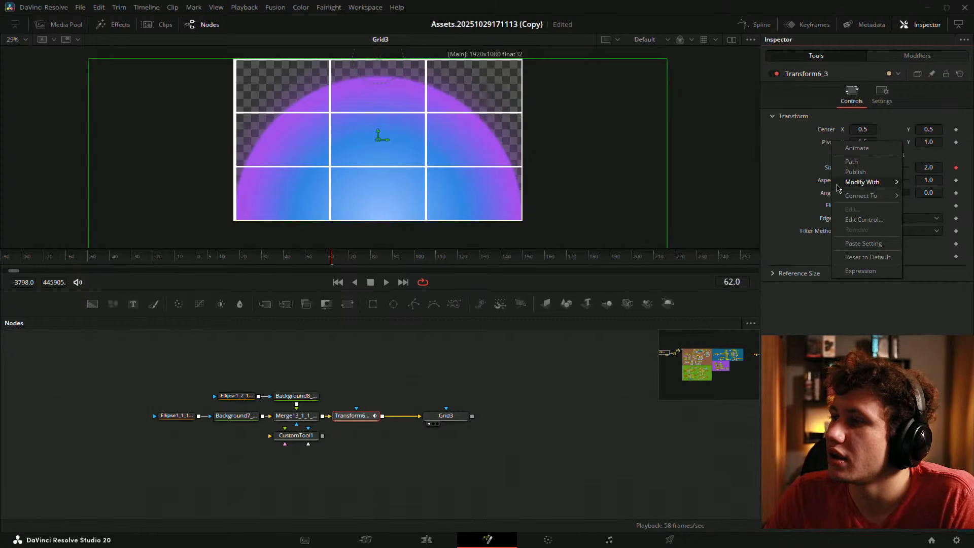
{"action": "mouse_move", "coordinate": [862, 182]}
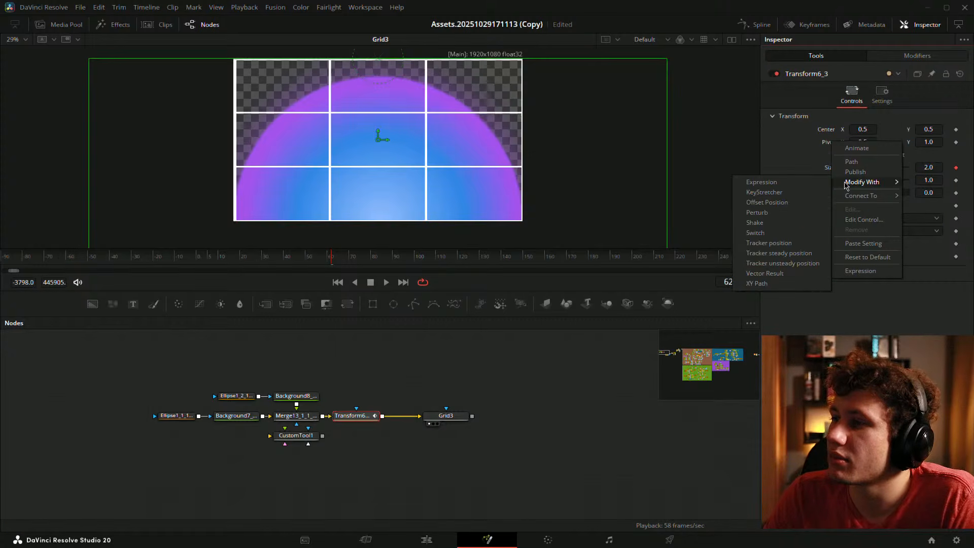
{"action": "left_click", "coordinate": [751, 285]}
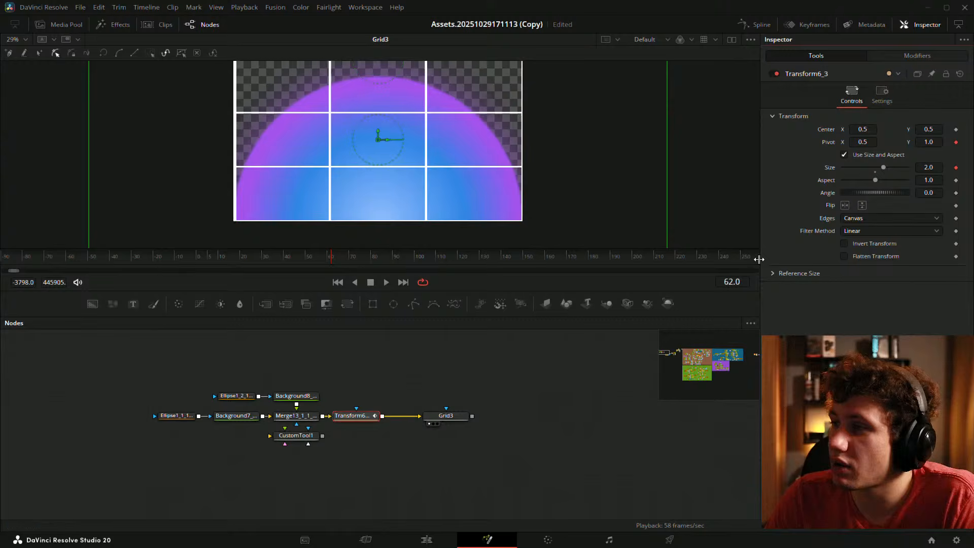
{"action": "left_click", "coordinate": [905, 57]}
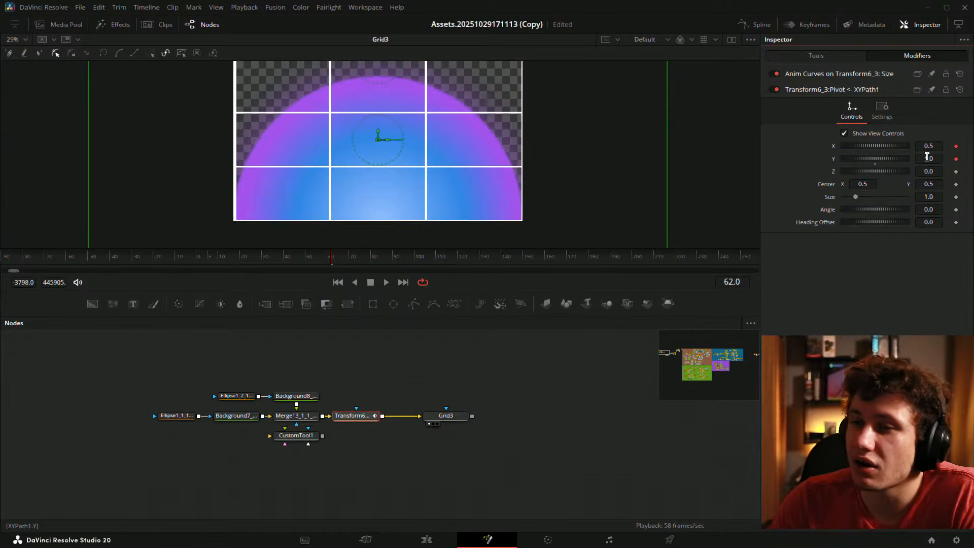
{"action": "key", "text": "ctrl+f"}
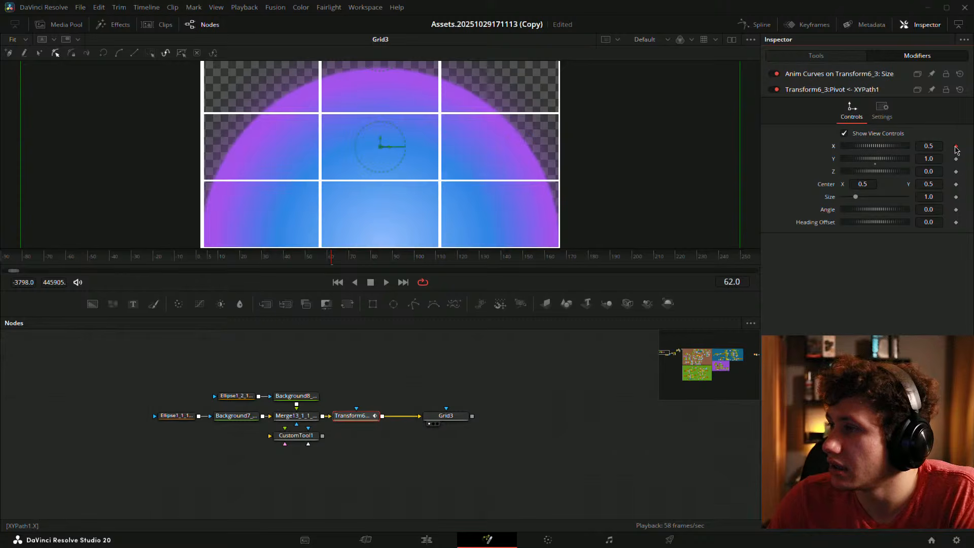
- Set the XYPath Y to 0.5 and scrub its Z depth toward 0.755
{"action": "left_click", "coordinate": [924, 159]}
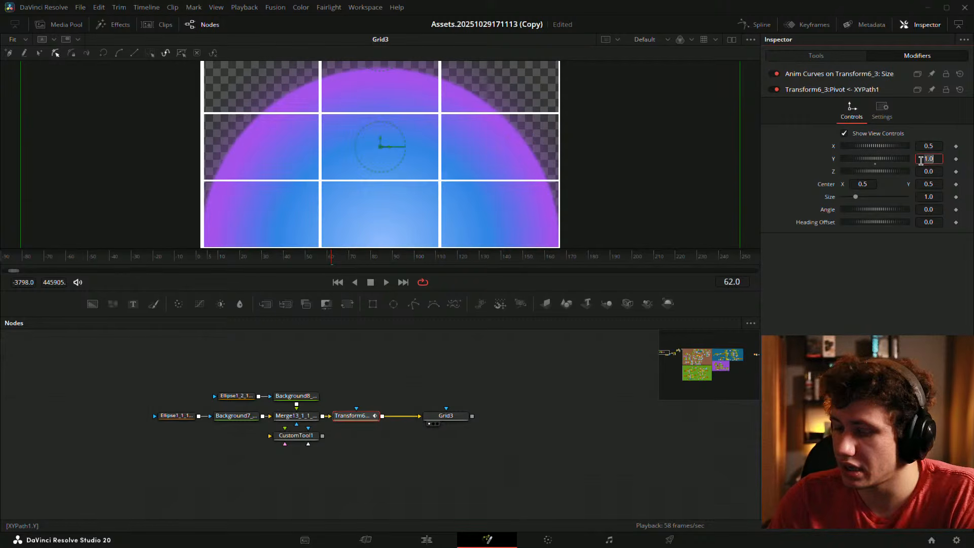
{"action": "type", "text": "0.5"}
{"action": "key", "text": "Tab"}
{"action": "left_click", "coordinate": [930, 254]}
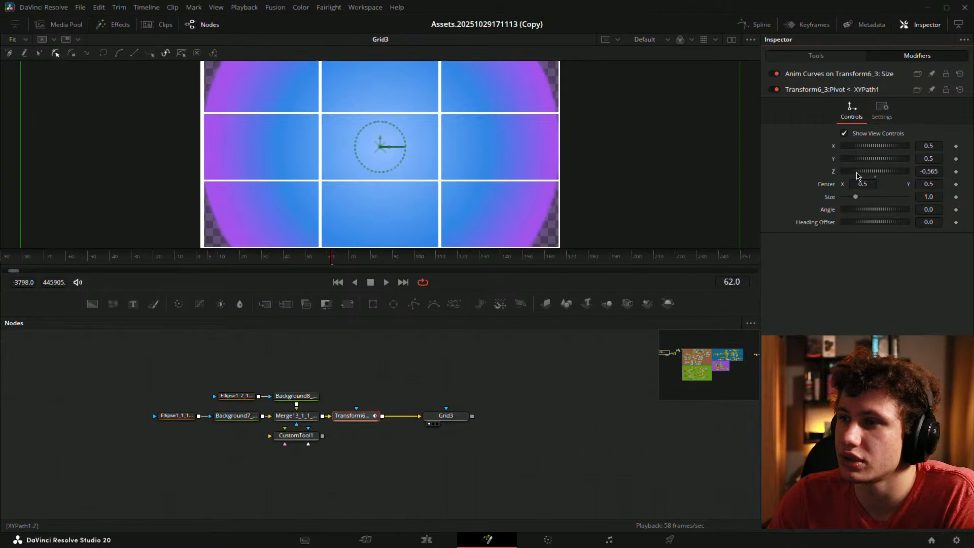
{"action": "left_click_drag", "start_coordinate": [857, 174], "coordinate": [880, 163]}
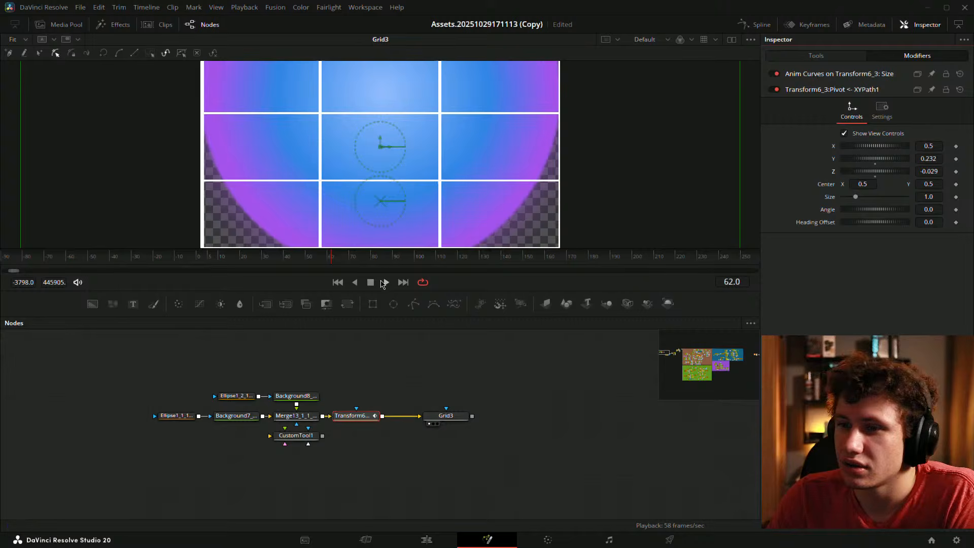
{"action": "left_click_drag", "start_coordinate": [935, 174], "coordinate": [963, 174]}
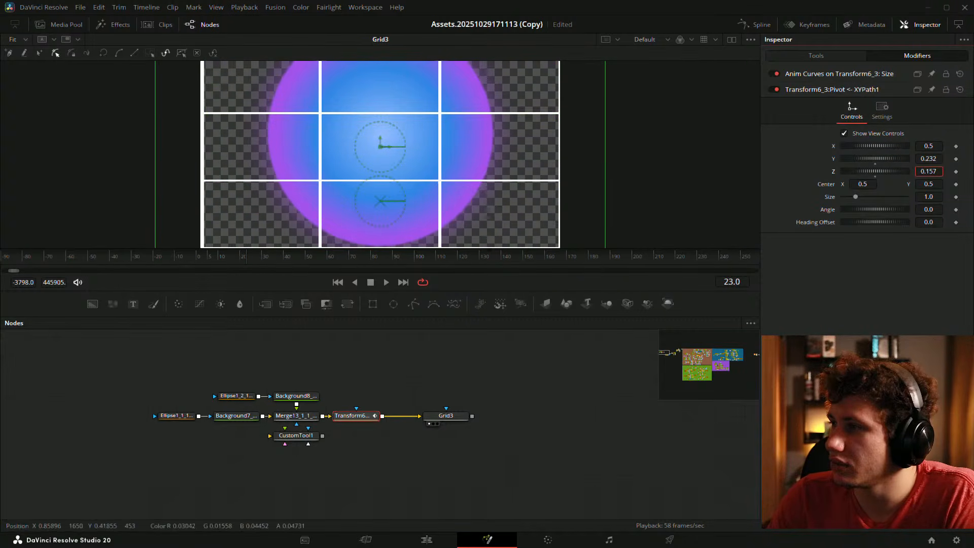
- Reset the XYPath Center, Size and Angle back to their defaults
{"action": "left_click_drag", "start_coordinate": [867, 183], "coordinate": [875, 216]}
{"action": "left_click", "coordinate": [855, 201]}
{"action": "double_click", "coordinate": [830, 187]}
{"action": "left_click", "coordinate": [874, 215]}
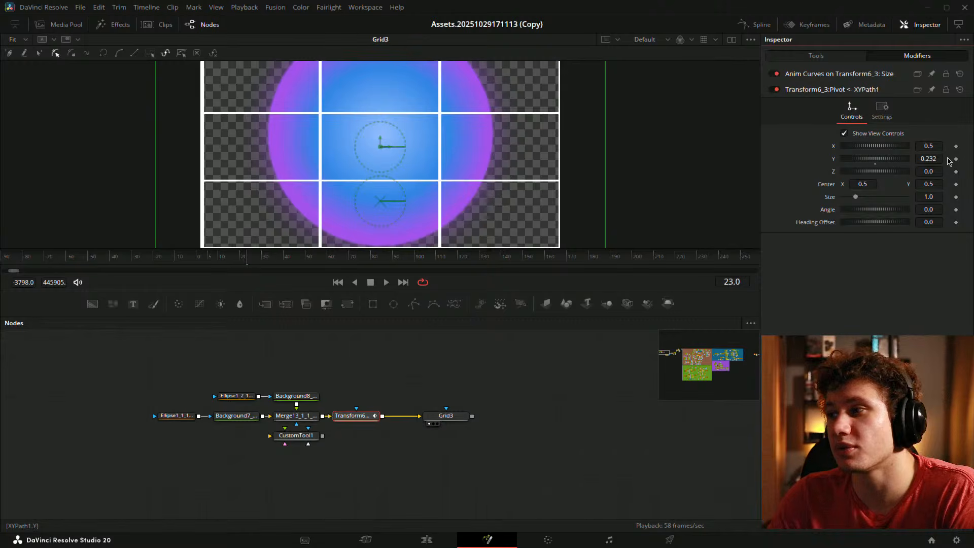
{"action": "scroll", "coordinate": [461, 170], "scroll_direction": "down", "scroll_amount": 2}
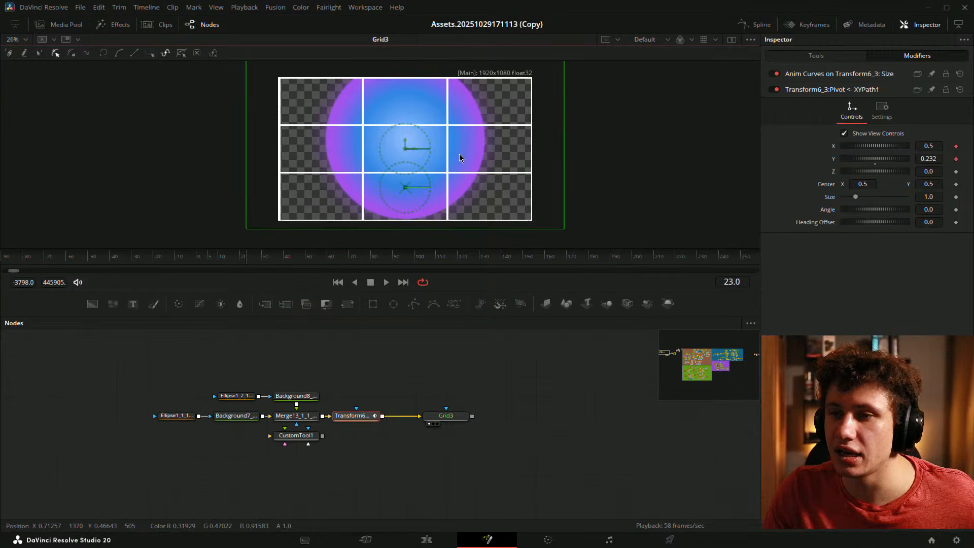
- Remove the X keyframe, set XYPath X and Y to 0.333, and spin Angle to 121.7
{"action": "scroll", "coordinate": [471, 165], "scroll_direction": "up", "scroll_amount": 2}
{"action": "scroll", "coordinate": [453, 172], "scroll_direction": "down", "scroll_amount": 2}
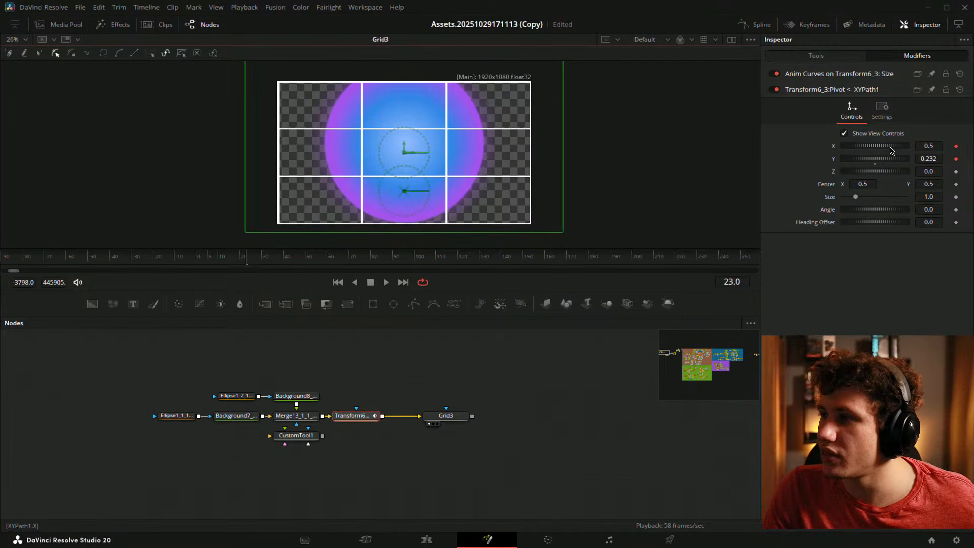
{"action": "left_click", "coordinate": [955, 147]}
{"action": "mouse_move", "coordinate": [928, 159]}
{"action": "left_mouse_down"}
{"action": "mouse_move", "coordinate": [919, 159]}
{"action": "mouse_move", "coordinate": [956, 158]}
{"action": "mouse_move", "coordinate": [927, 160]}
{"action": "left_mouse_up"}
{"action": "scroll", "coordinate": [357, 178], "scroll_direction": "up", "scroll_amount": 5}
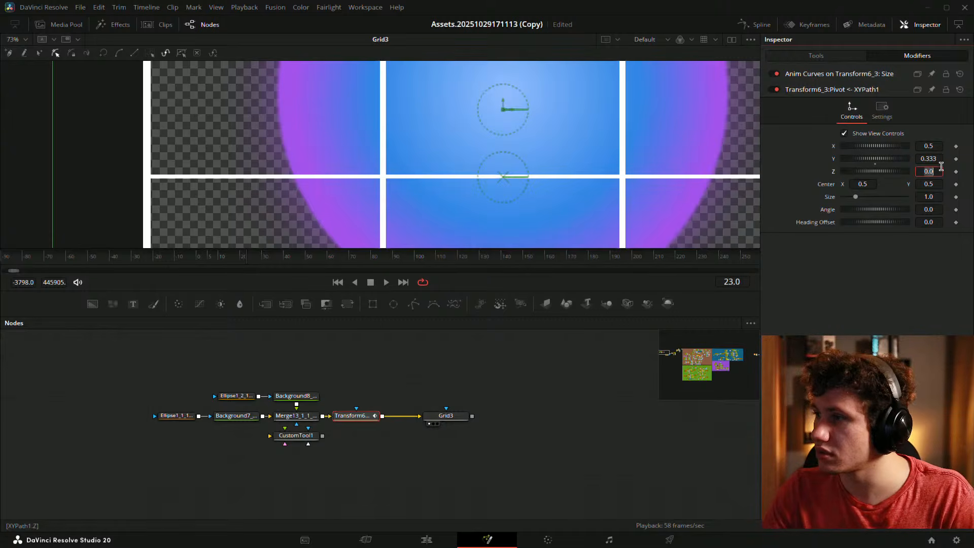
{"action": "left_click_drag", "start_coordinate": [928, 146], "coordinate": [923, 143]}
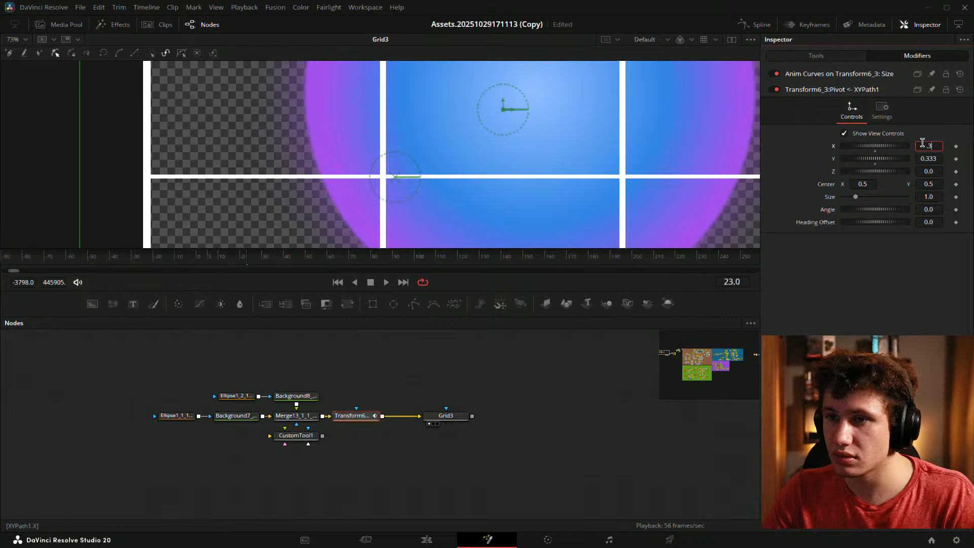
{"action": "key", "text": "Tab"}
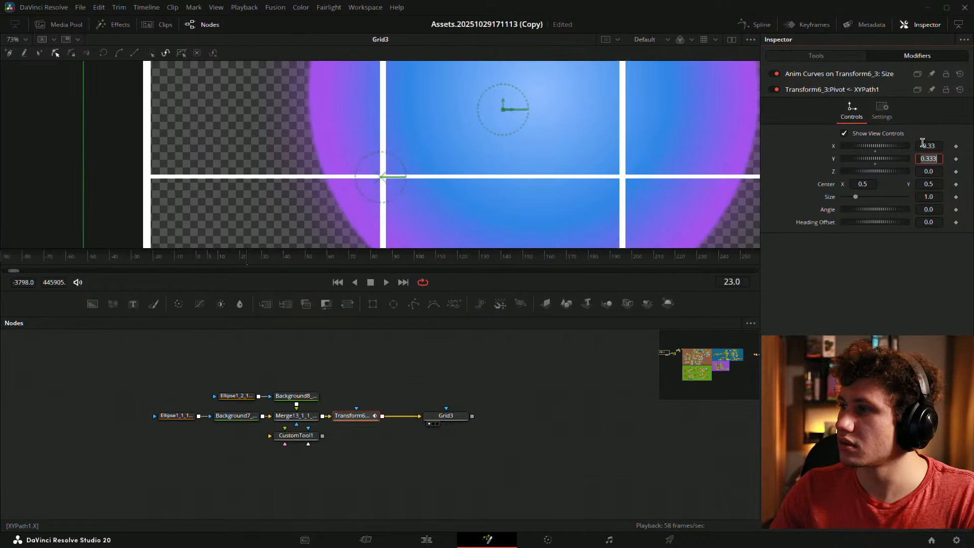
{"action": "type", "text": "33"}
{"action": "key", "text": "Tab"}
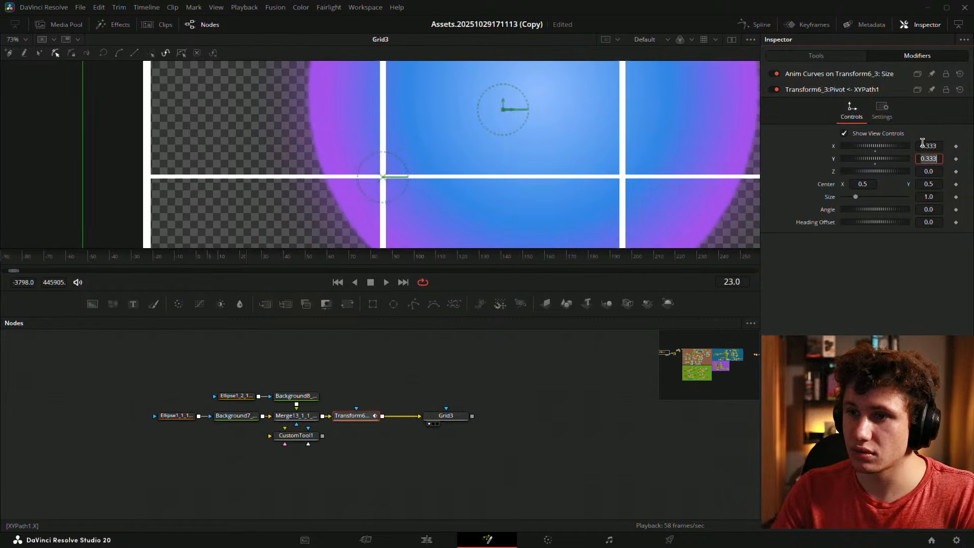
{"action": "scroll", "coordinate": [565, 142], "scroll_direction": "down", "scroll_amount": 4}
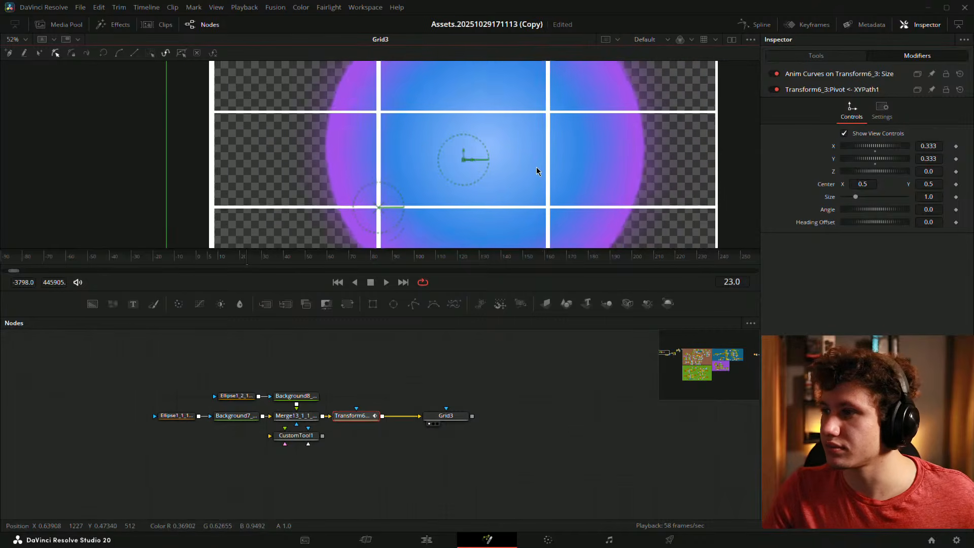
{"action": "left_click_drag", "start_coordinate": [930, 213], "coordinate": [583, 81]}
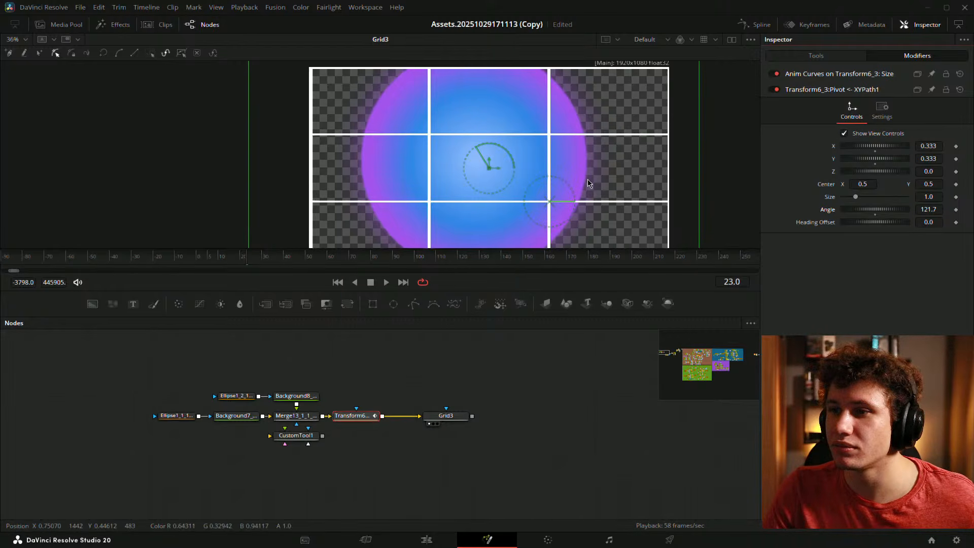
- Try XYPath Angle -56, reset it, then swing it past 300.1 back to 120.9
{"action": "left_click_drag", "start_coordinate": [588, 179], "coordinate": [567, 166]}
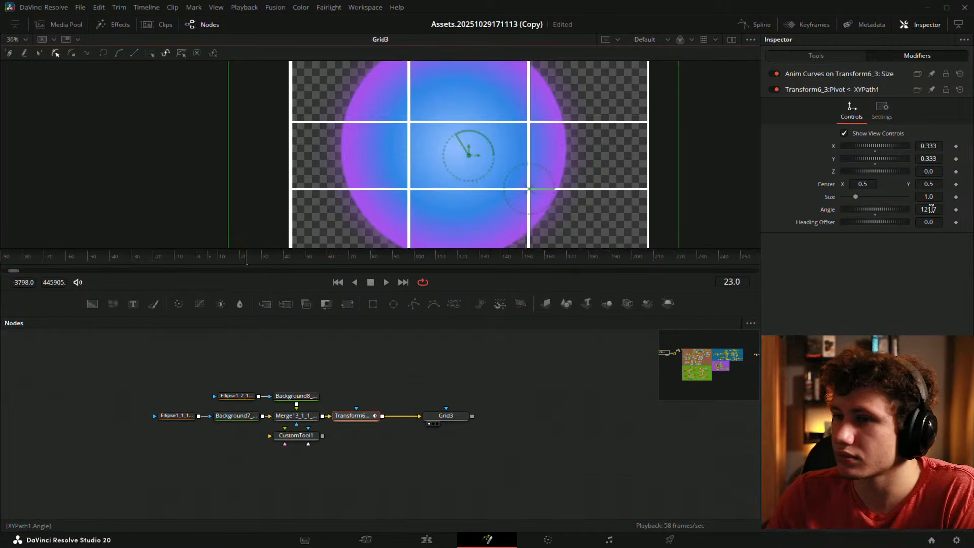
{"action": "left_click_drag", "start_coordinate": [931, 208], "coordinate": [840, 209]}
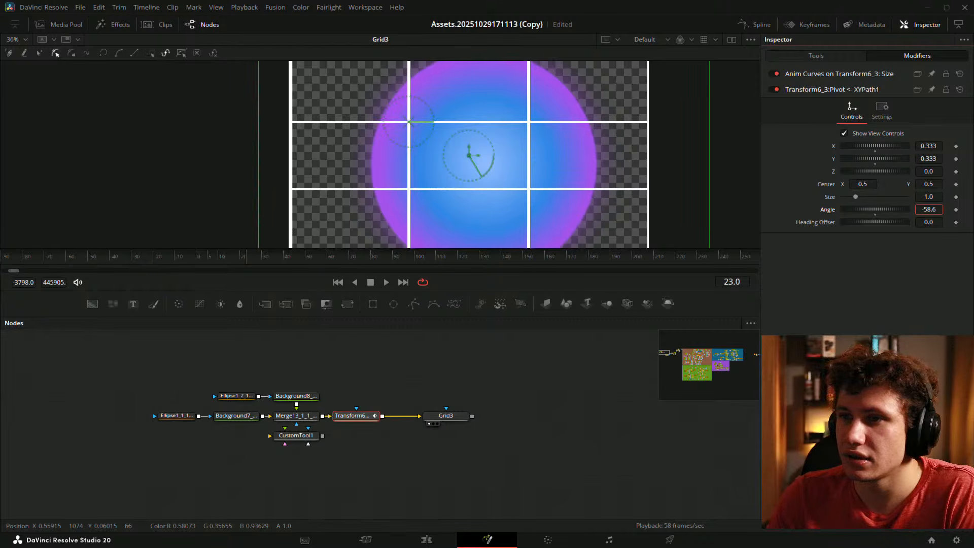
{"action": "double_click", "coordinate": [930, 209]}
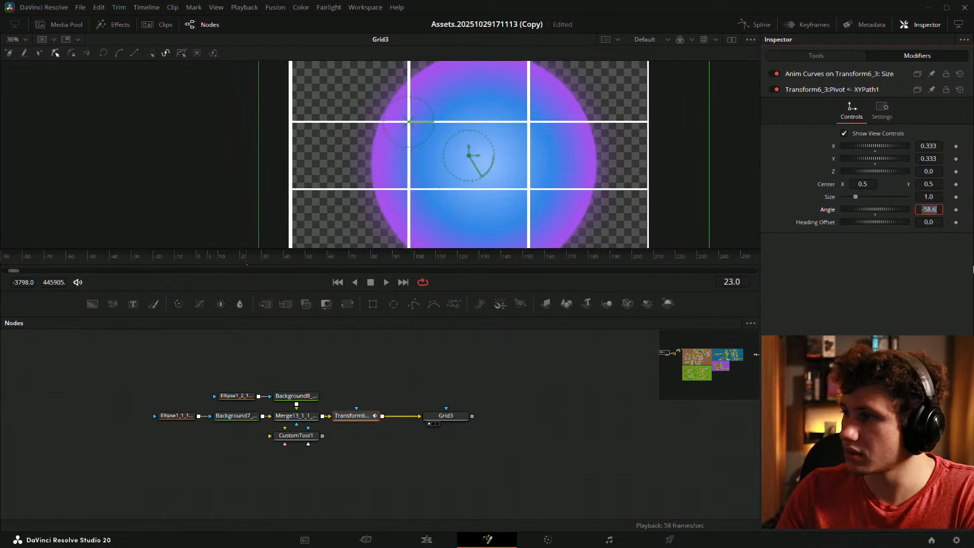
{"action": "type", "text": "-56"}
{"action": "key", "text": "Return"}
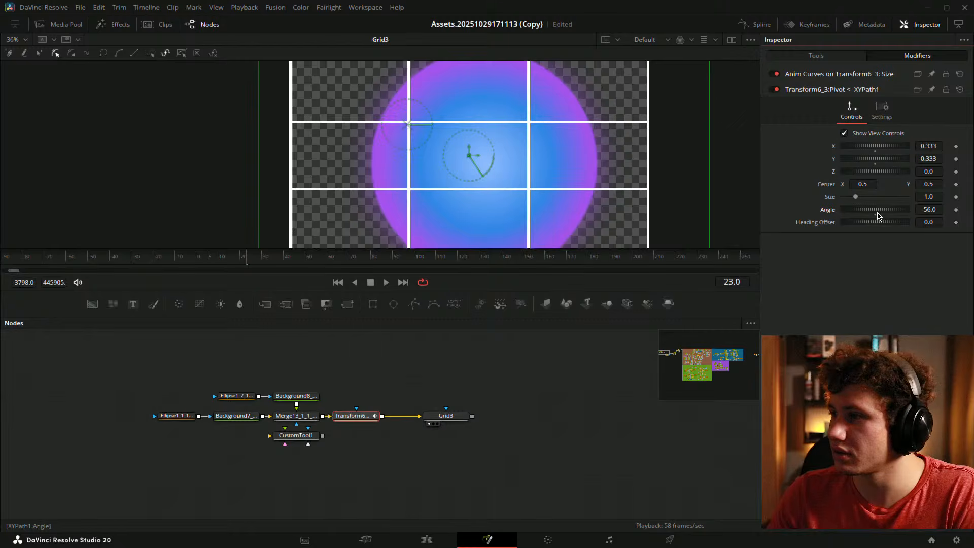
{"action": "left_click", "coordinate": [875, 214]}
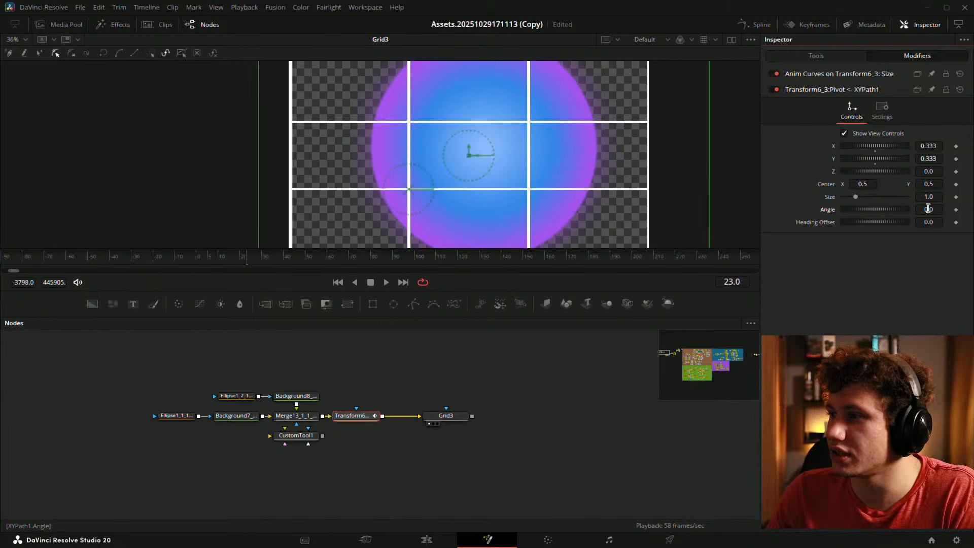
{"action": "left_click_drag", "start_coordinate": [928, 208], "coordinate": [965, 208]}
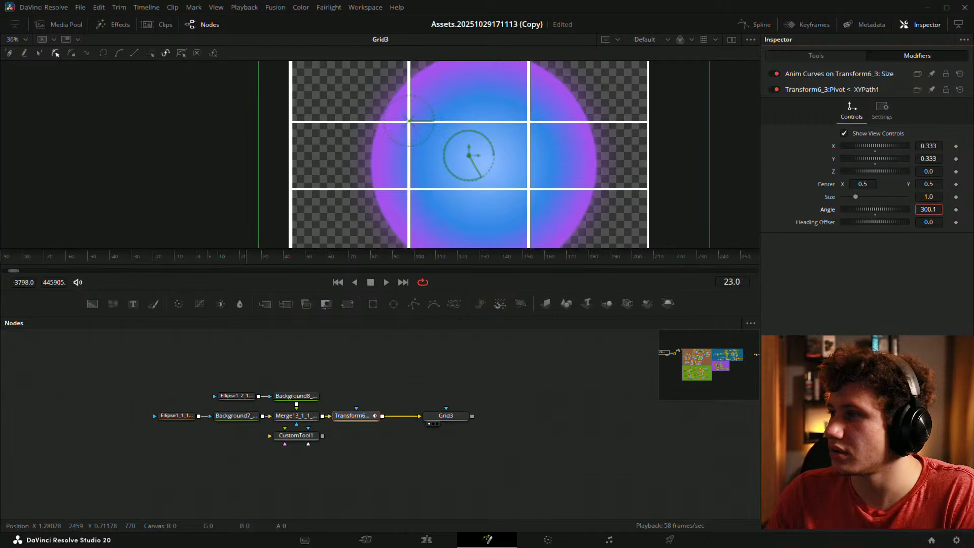
{"action": "left_click_drag", "start_coordinate": [965, 208], "coordinate": [937, 209]}
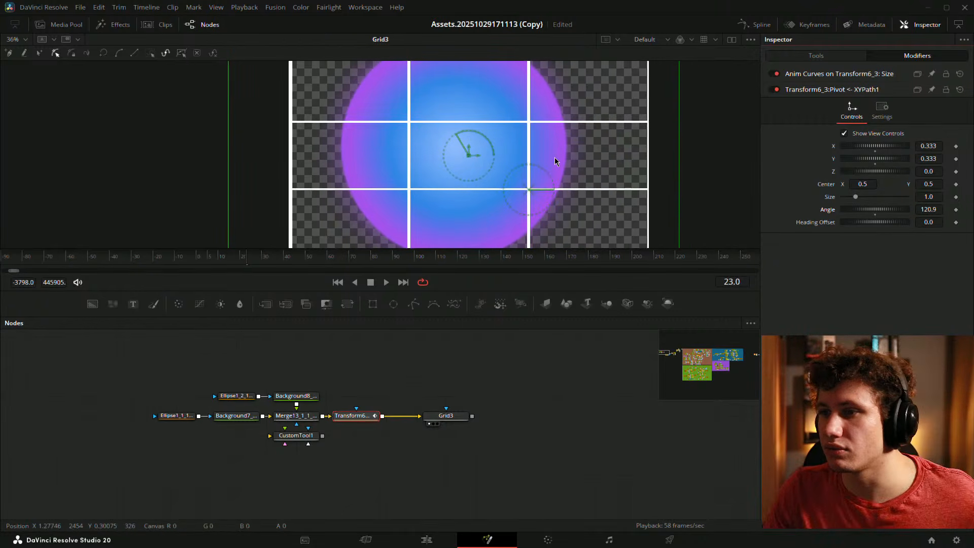
{"action": "scroll", "coordinate": [572, 155], "scroll_direction": "down", "scroll_amount": 3}
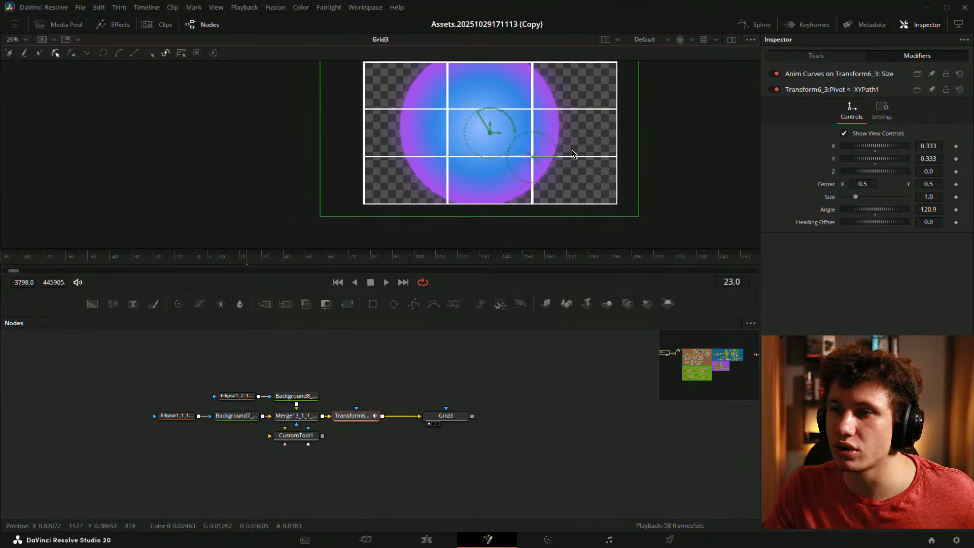
- Reselect Transform6_3 and set its Pivot to X 1.0, Y 0
{"action": "left_click", "coordinate": [572, 404]}
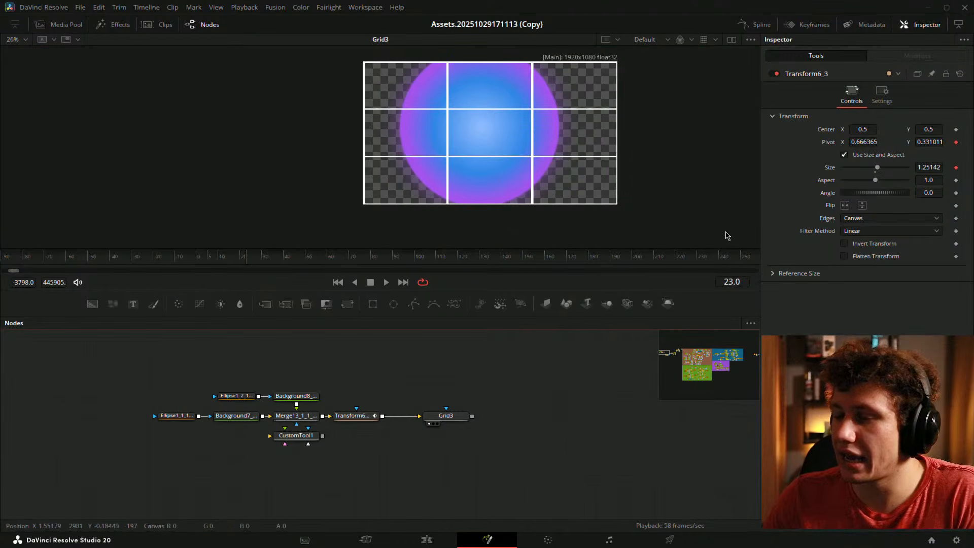
{"action": "left_click", "coordinate": [356, 415]}
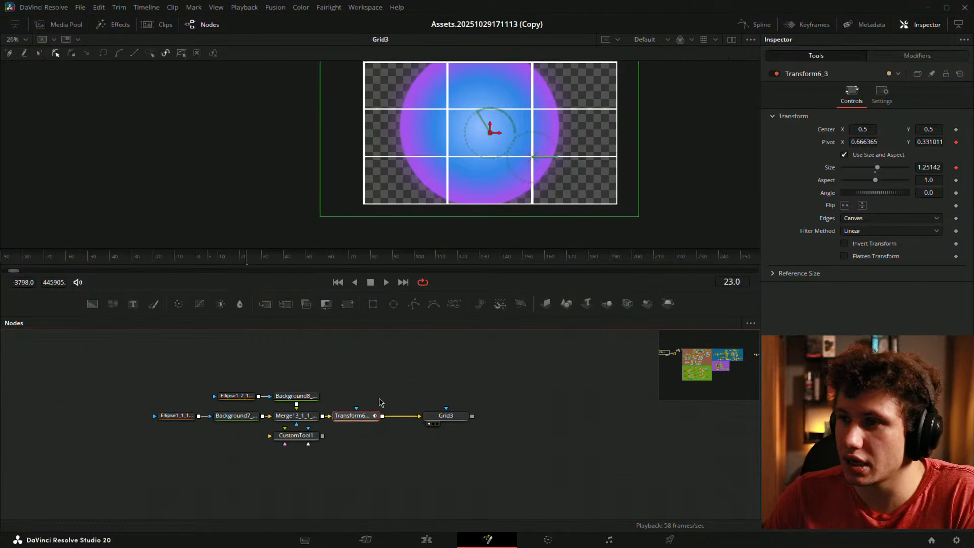
{"action": "left_click_drag", "start_coordinate": [867, 144], "coordinate": [968, 144]}
{"action": "double_click", "coordinate": [862, 144]}
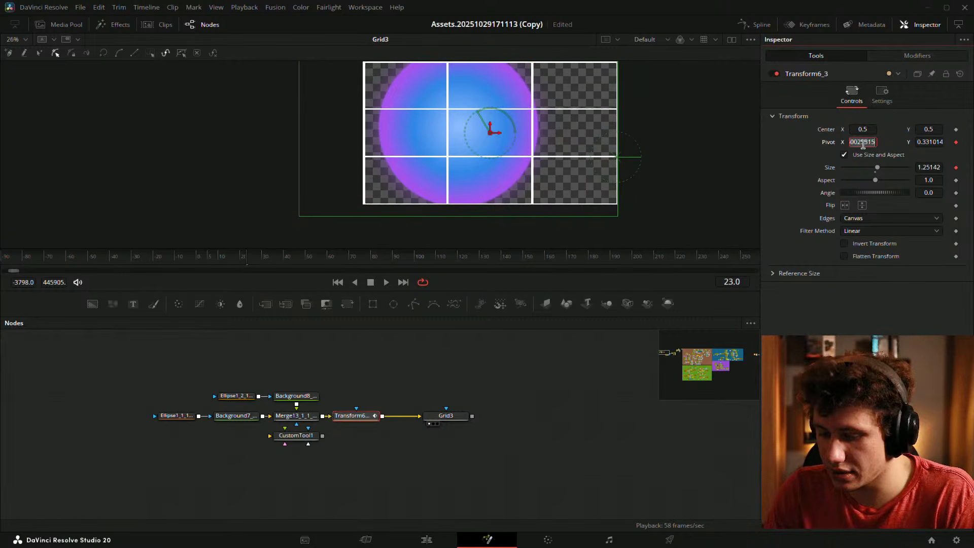
{"action": "type", "text": "1"}
{"action": "key", "text": "Tab"}
{"action": "type", "text": "0"}
{"action": "key", "text": "Tab"}
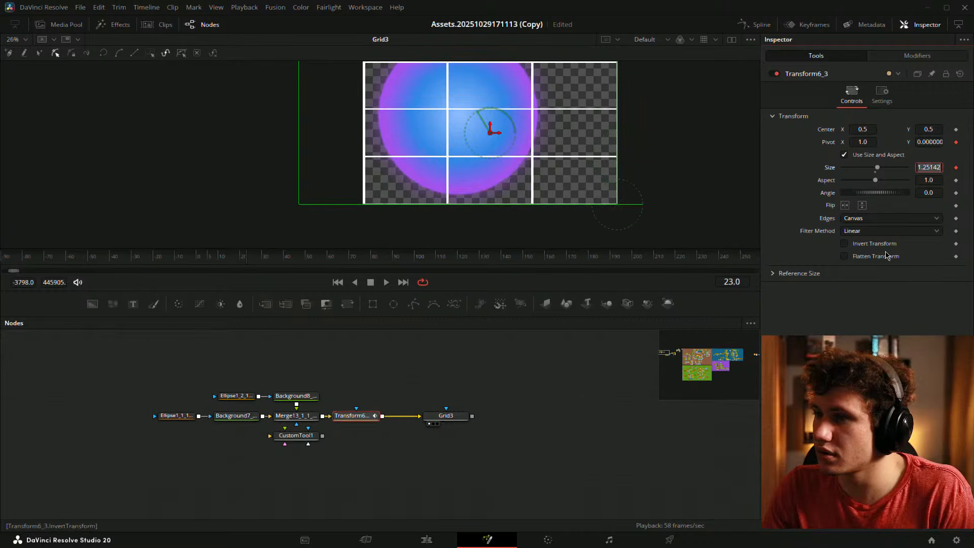
- Test and undo dome rotations, move to frame 16, and keep Pivot Y at 0
{"action": "left_click_drag", "start_coordinate": [930, 194], "coordinate": [973, 194]}
{"action": "key", "text": "ctrl+z"}
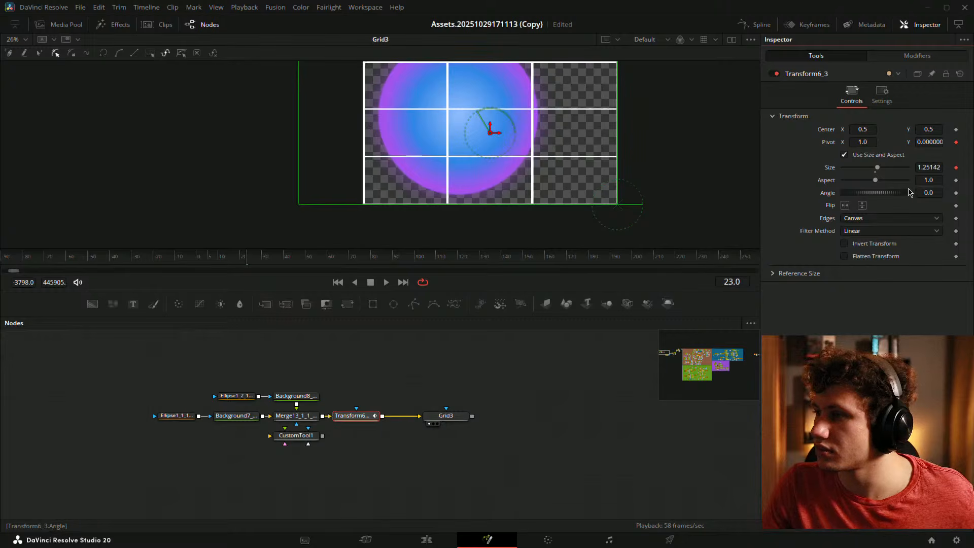
{"action": "mouse_move", "coordinate": [896, 194]}
{"action": "left_mouse_down"}
{"action": "mouse_move", "coordinate": [884, 197]}
{"action": "mouse_move", "coordinate": [895, 198]}
{"action": "left_mouse_up"}
{"action": "key", "text": "ctrl+z"}
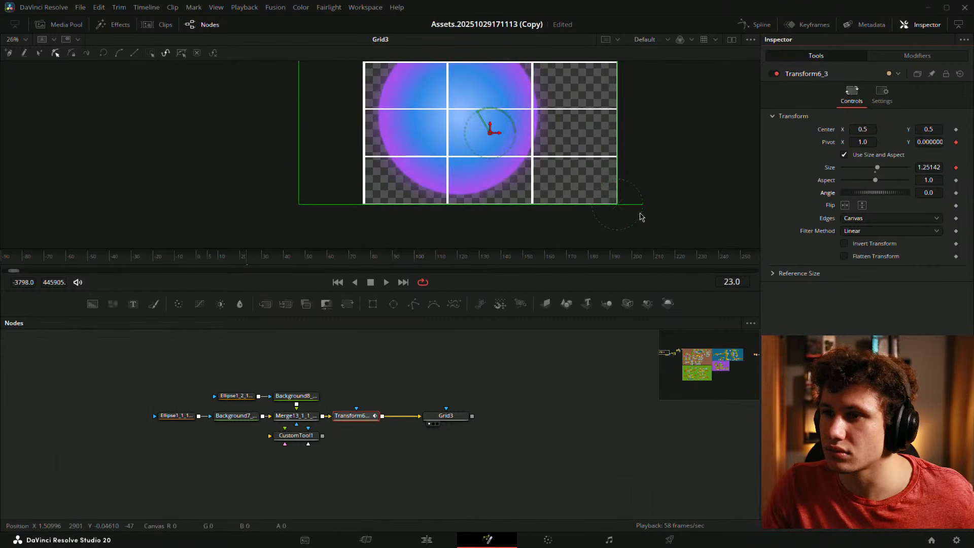
{"action": "mouse_move", "coordinate": [249, 257]}
{"action": "left_mouse_down"}
{"action": "mouse_move", "coordinate": [265, 257]}
{"action": "mouse_move", "coordinate": [232, 257]}
{"action": "left_mouse_up"}
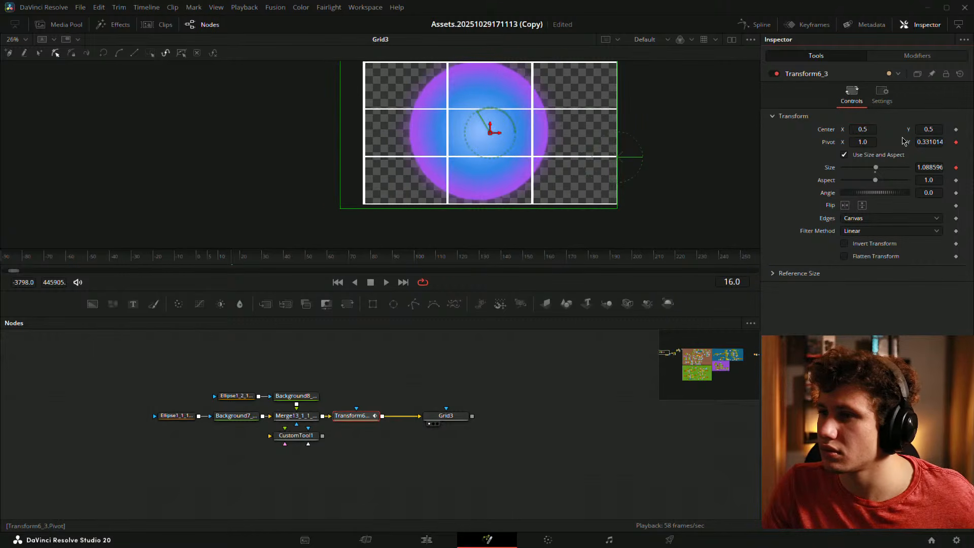
{"action": "left_click", "coordinate": [930, 142]}
{"action": "type", "text": "0"}
{"action": "key", "text": "Tab"}
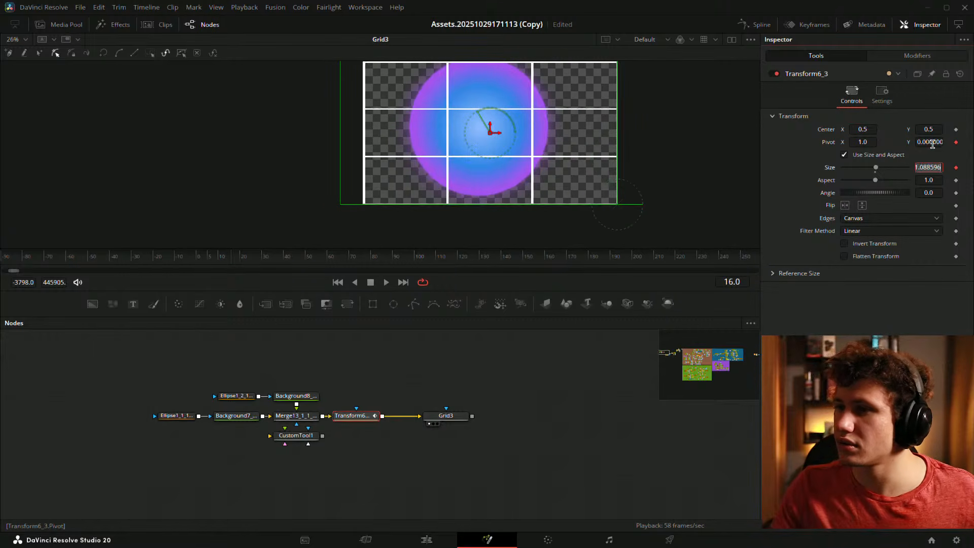
- At frame 30, set Pivot Y to 1 and show the XYPath1 modifier settings
{"action": "left_click", "coordinate": [209, 262]}
{"action": "left_click_drag", "start_coordinate": [208, 261], "coordinate": [263, 257]}
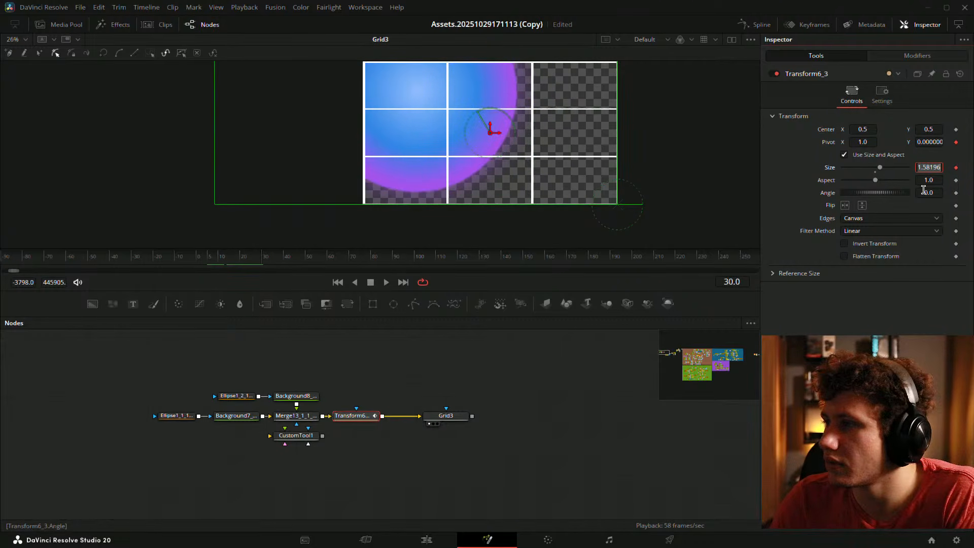
{"action": "left_click_drag", "start_coordinate": [894, 193], "coordinate": [888, 193]}
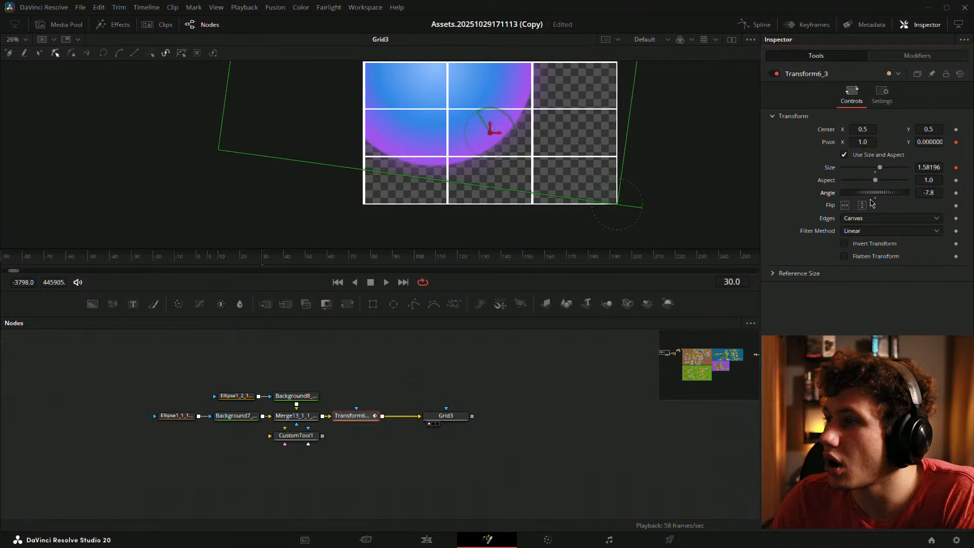
{"action": "key", "text": "ctrl+z"}
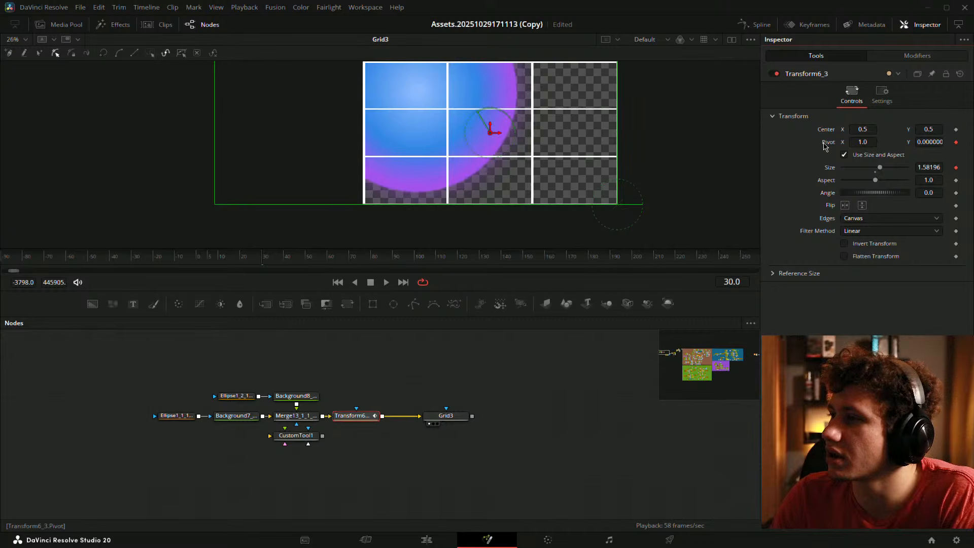
{"action": "left_click", "coordinate": [930, 142]}
{"action": "type", "text": "1"}
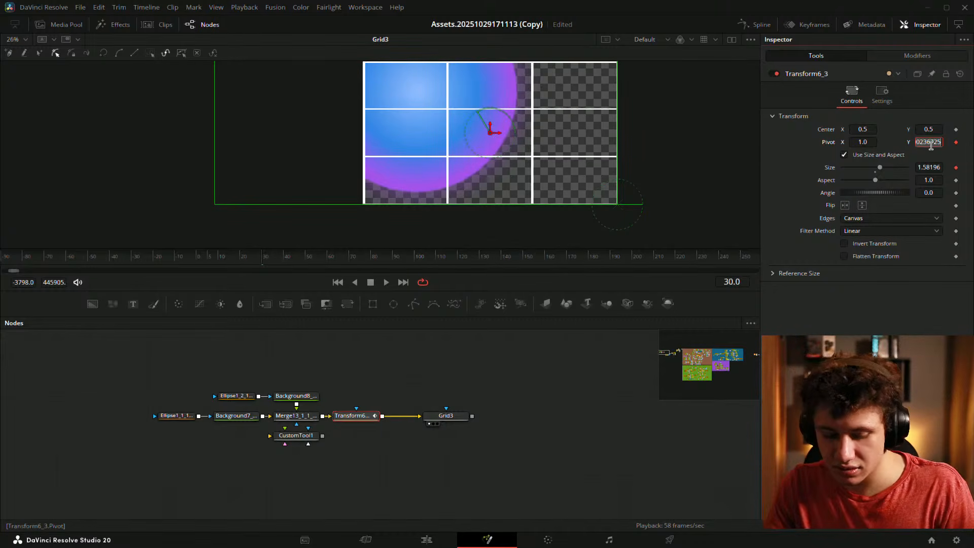
{"action": "key", "text": "Tab"}
{"action": "left_click", "coordinate": [908, 57]}
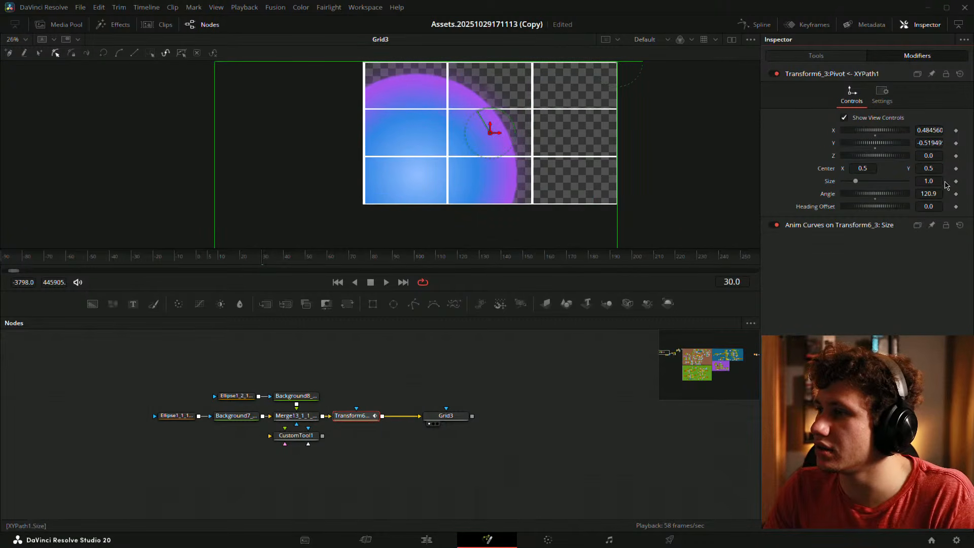
- Set the XYPath1 pivot values to X 1 and Y 0
{"action": "left_click", "coordinate": [928, 130]}
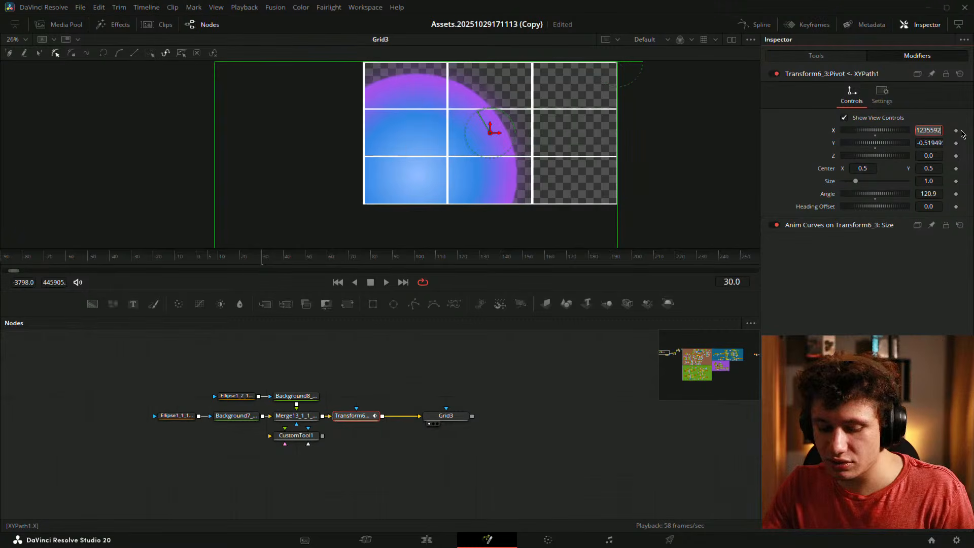
{"action": "type", "text": "1"}
{"action": "key", "text": "Tab"}
{"action": "type", "text": "0"}
{"action": "key", "text": "Tab"}
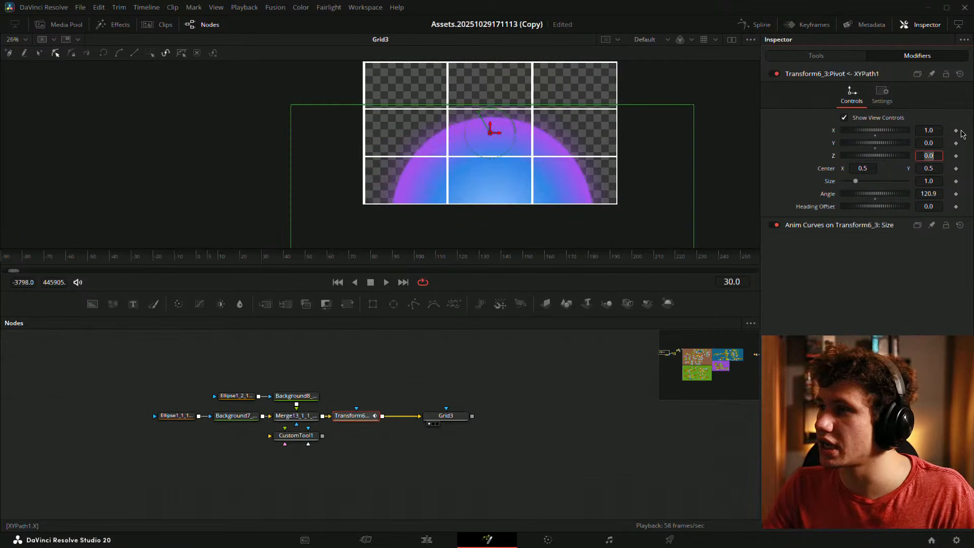
- Compare the dome's size at frames 0 and 21 with the offset pivot
{"action": "left_click_drag", "start_coordinate": [226, 257], "coordinate": [245, 257]}
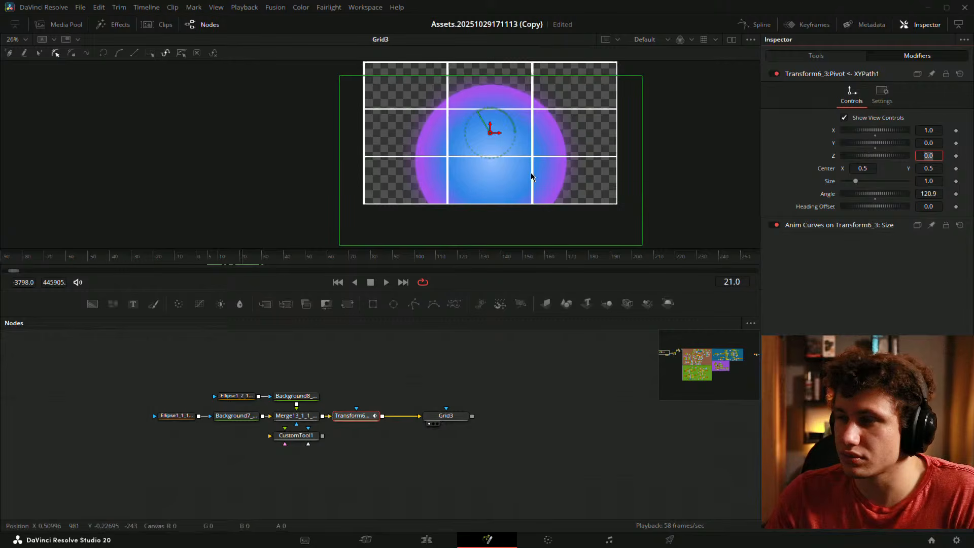
{"action": "left_click_drag", "start_coordinate": [530, 173], "coordinate": [478, 178]}
{"action": "left_click", "coordinate": [567, 172]}
{"action": "scroll", "coordinate": [567, 171], "scroll_direction": "up", "scroll_amount": 2}
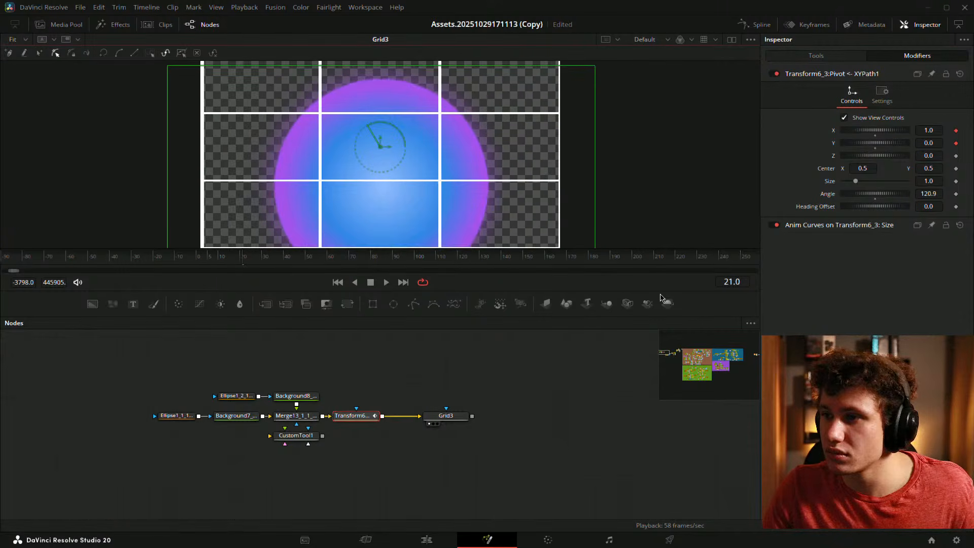
{"action": "scroll", "coordinate": [509, 181], "scroll_direction": "down", "scroll_amount": 2}
{"action": "left_click", "coordinate": [816, 57]}
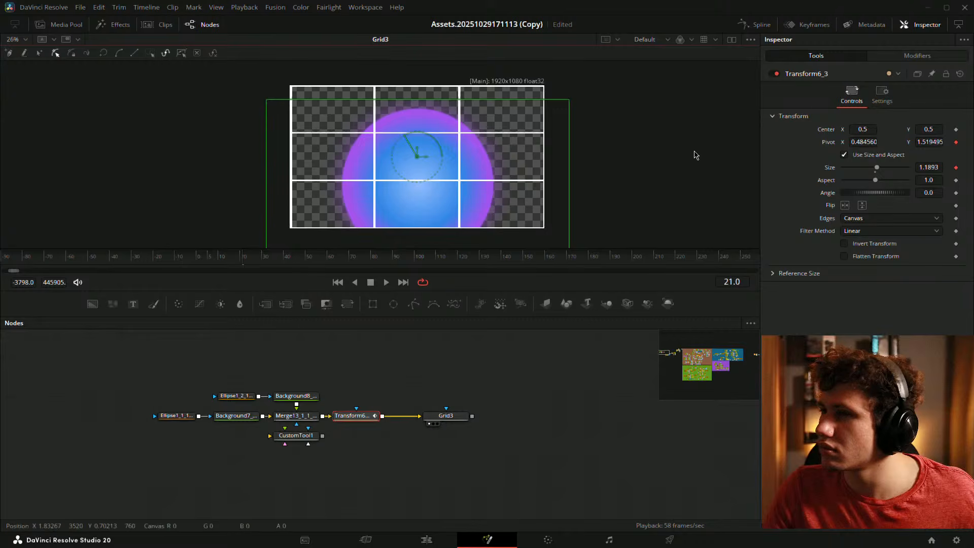
{"action": "left_click", "coordinate": [197, 261]}
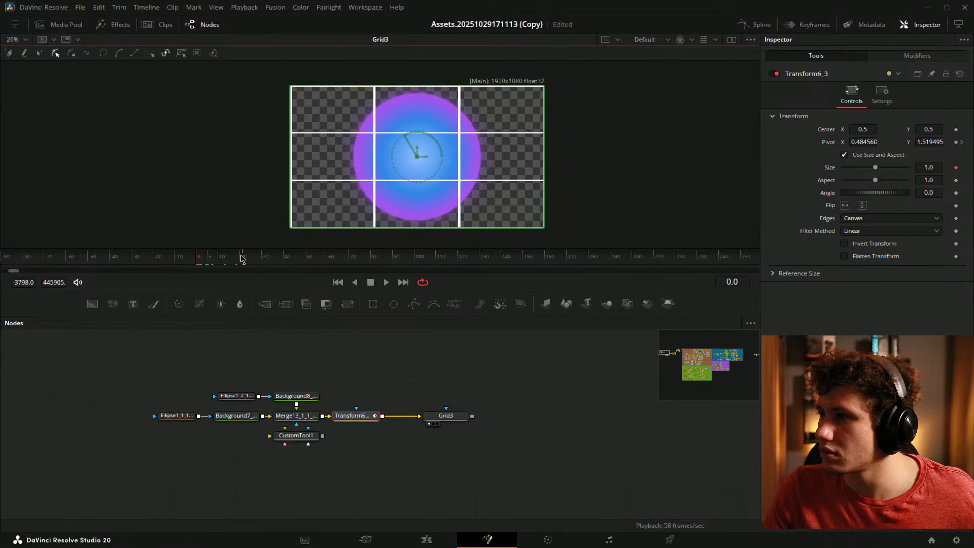
{"action": "left_click", "coordinate": [962, 142]}
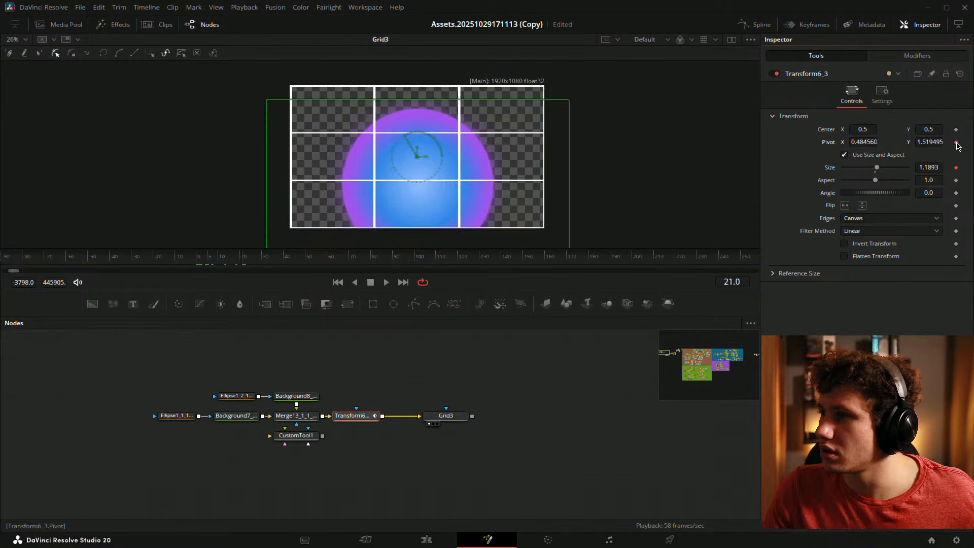
- Try different XYPath angles on the dome, then reset the angle to 0.0
{"action": "left_click", "coordinate": [908, 57]}
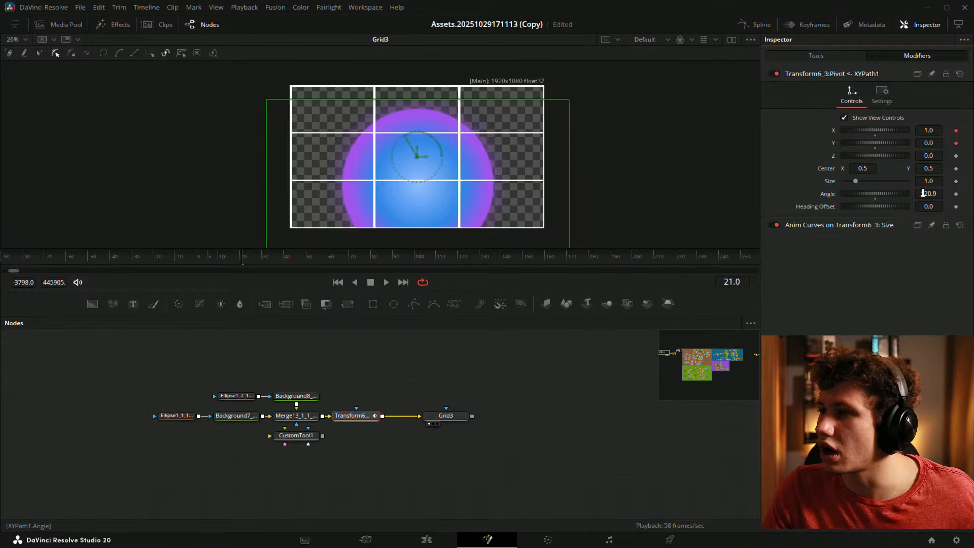
{"action": "left_click_drag", "start_coordinate": [923, 193], "coordinate": [913, 193]}
{"action": "double_click", "coordinate": [875, 196]}
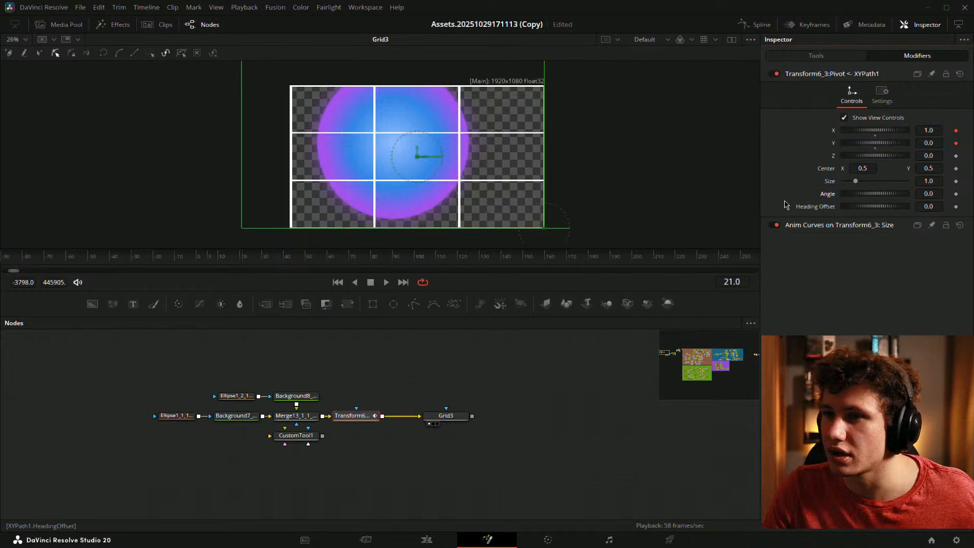
{"action": "left_click_drag", "start_coordinate": [928, 193], "coordinate": [875, 212]}
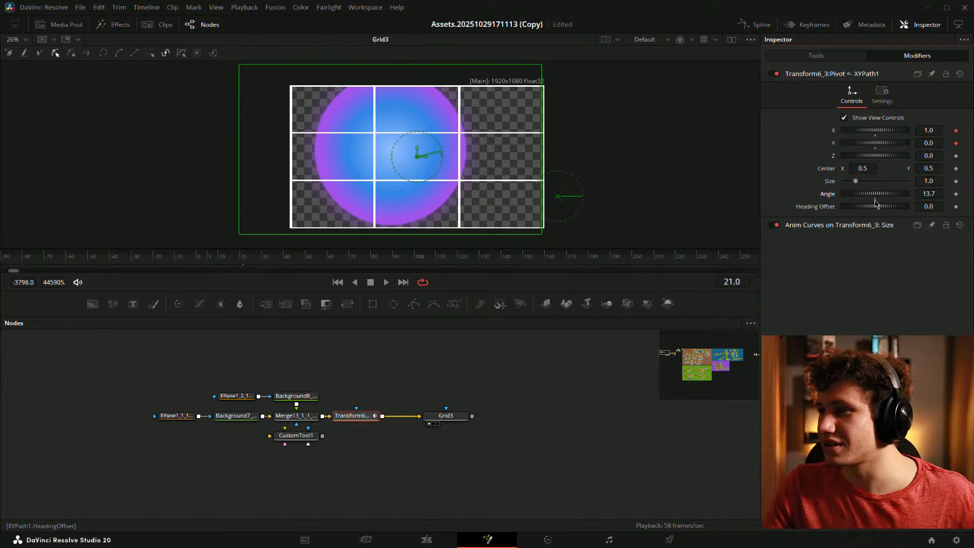
{"action": "double_click", "coordinate": [877, 199]}
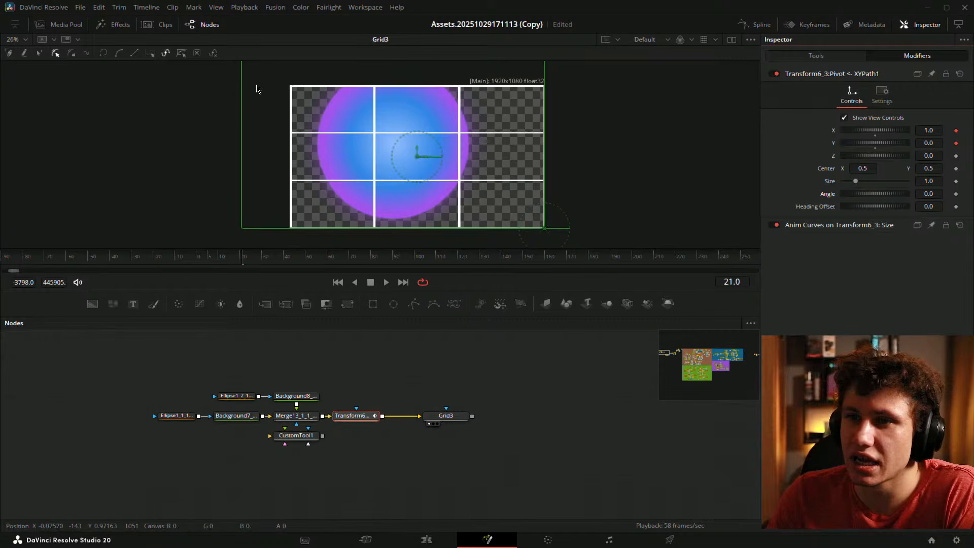
- Reset the path X and Y back to 0.5 and fit the viewer
{"action": "double_click", "coordinate": [874, 133]}
{"action": "double_click", "coordinate": [876, 145]}
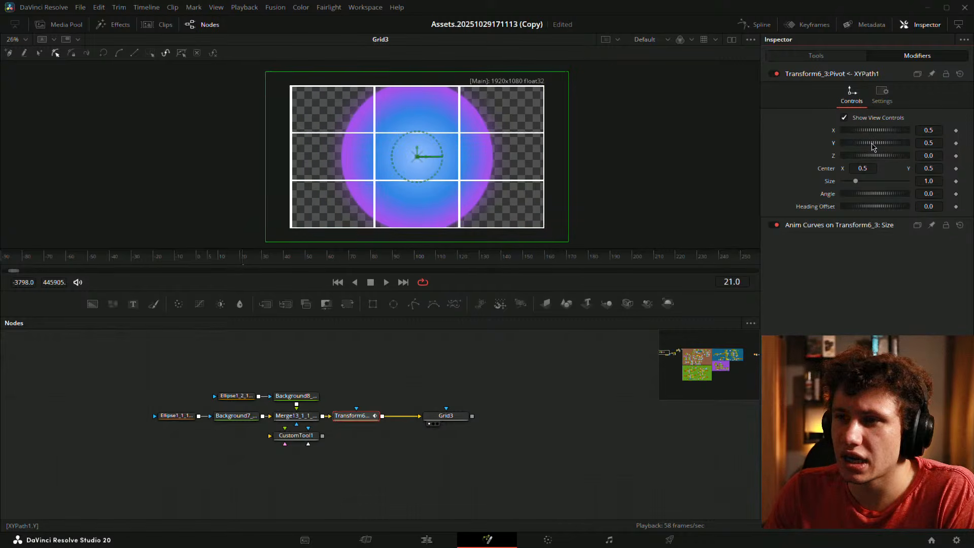
{"action": "left_click", "coordinate": [630, 161]}
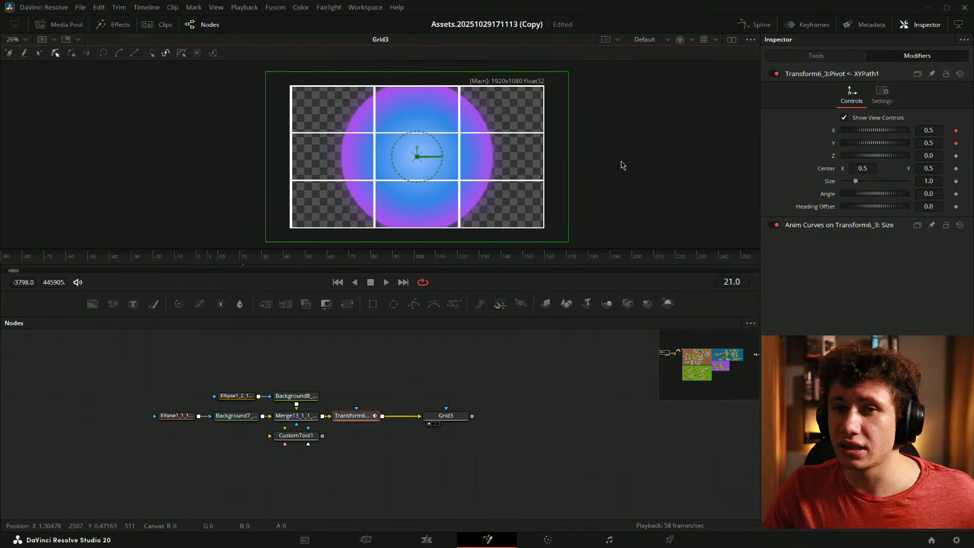
{"action": "key", "text": "ctrl+f"}
- Deselect Transform6_3, fit the view, and check the V4 Fusion Composition on the Edit page
{"action": "left_click", "coordinate": [607, 421]}
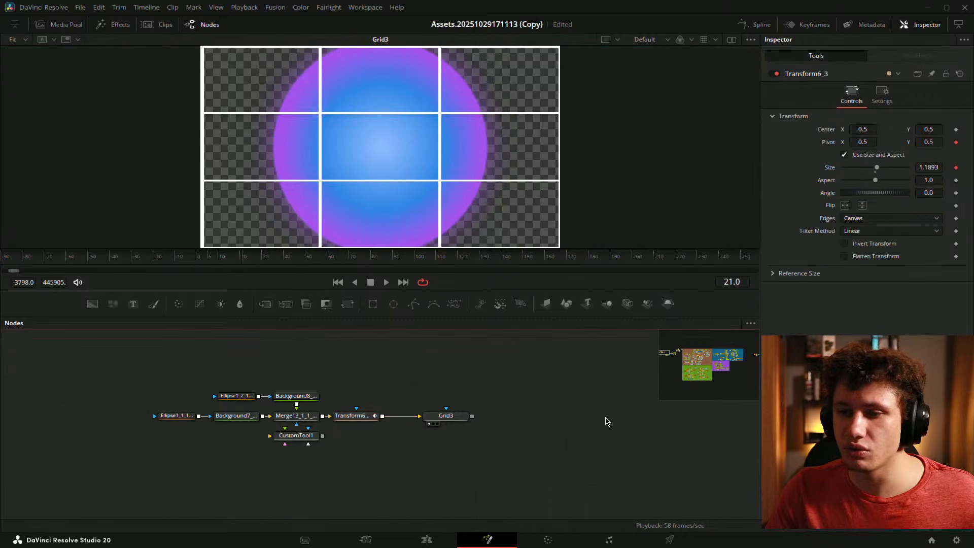
{"action": "key", "text": "ctrl+f"}
{"action": "scroll", "coordinate": [428, 167], "scroll_direction": "up", "scroll_amount": 1}
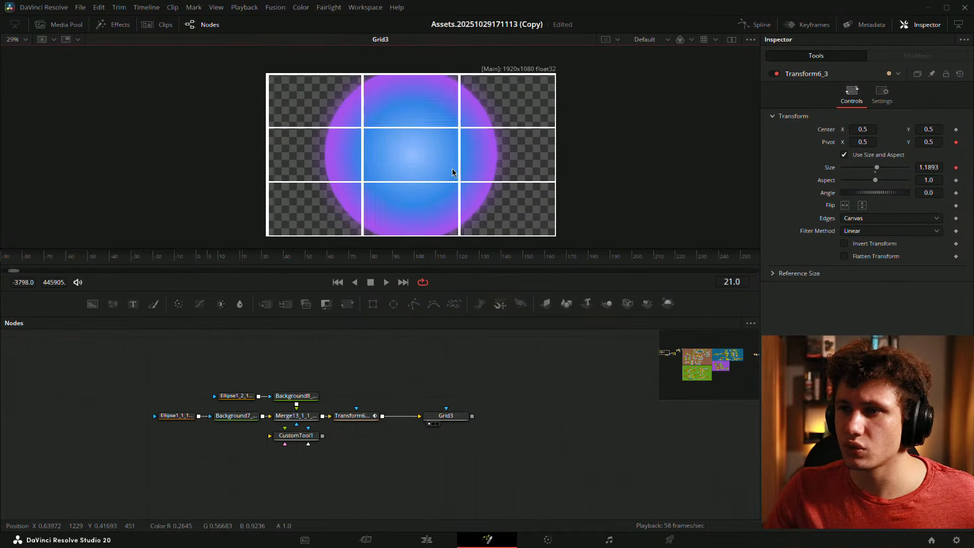
{"action": "left_click", "coordinate": [427, 540]}
{"action": "left_click", "coordinate": [278, 431]}
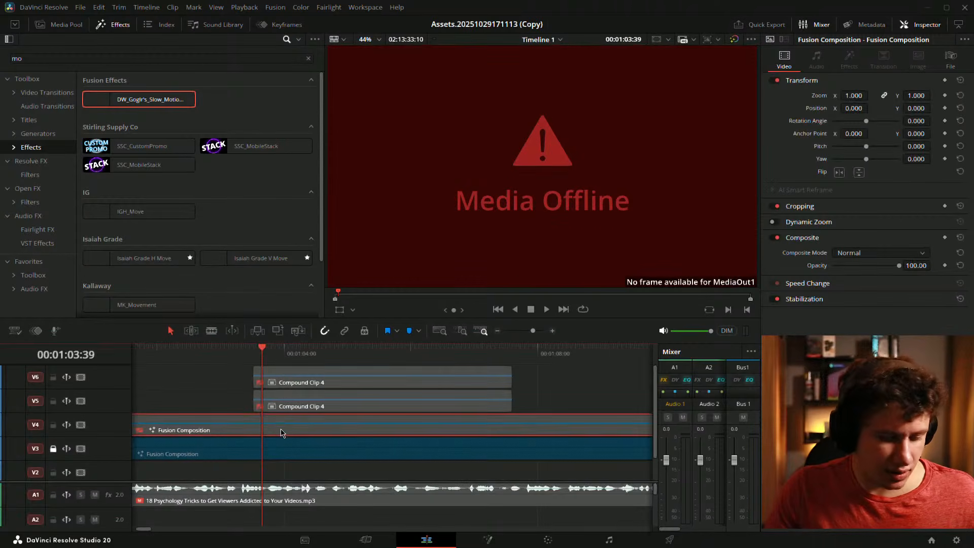
{"action": "left_click", "coordinate": [464, 540]}
- Preview the outputs of the Down, Up and Right grid nodes
{"action": "scroll", "coordinate": [416, 409], "scroll_direction": "down", "scroll_amount": 3}
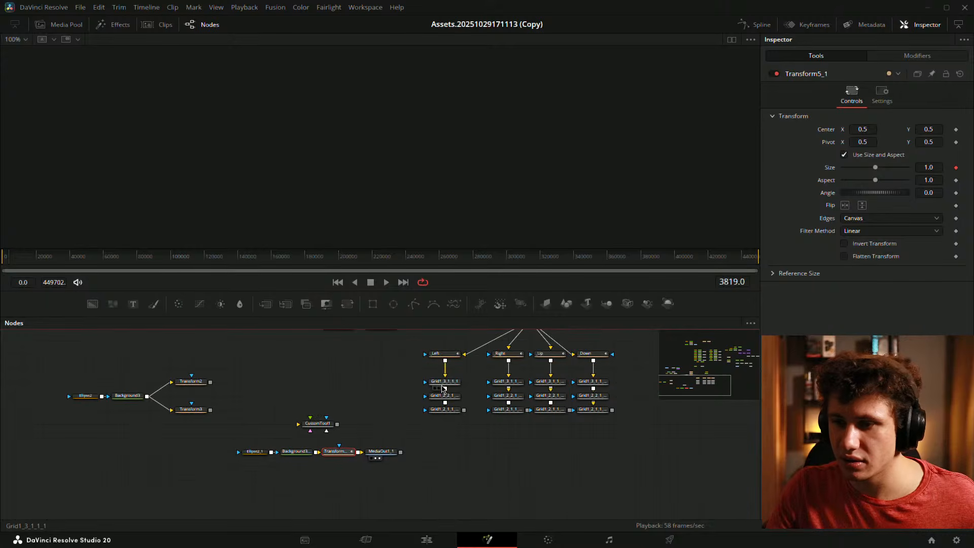
{"action": "left_click", "coordinate": [449, 383]}
{"action": "left_click_drag", "start_coordinate": [478, 371], "coordinate": [373, 425]}
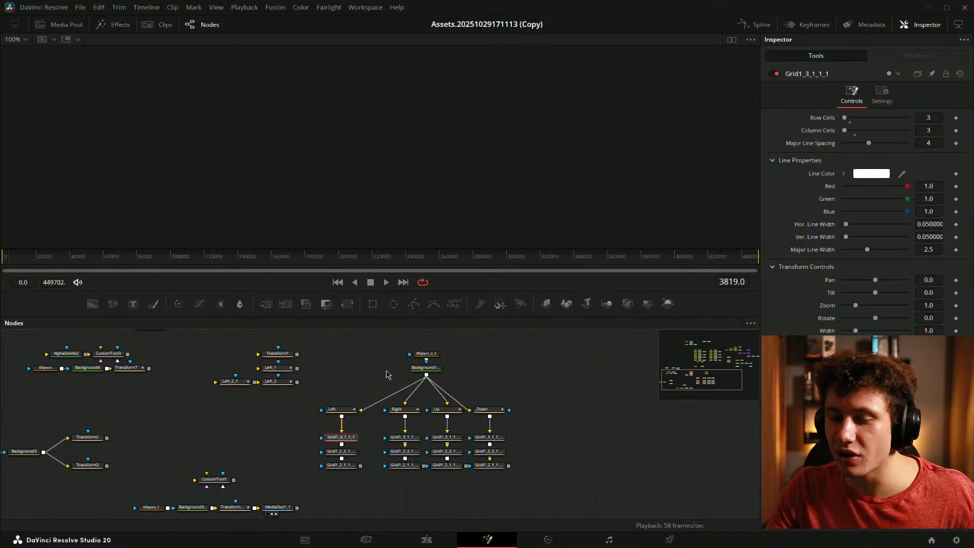
{"action": "key", "text": "1"}
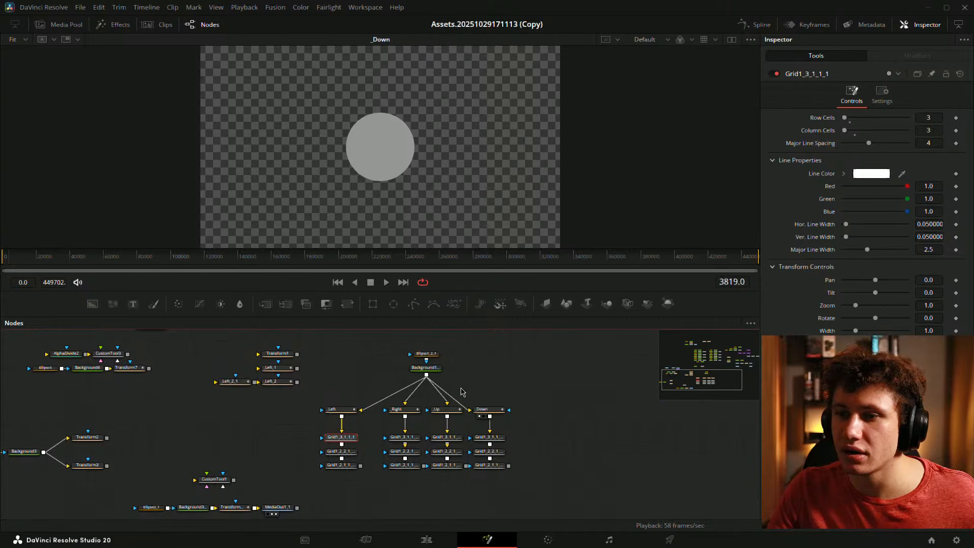
{"action": "left_click", "coordinate": [449, 410]}
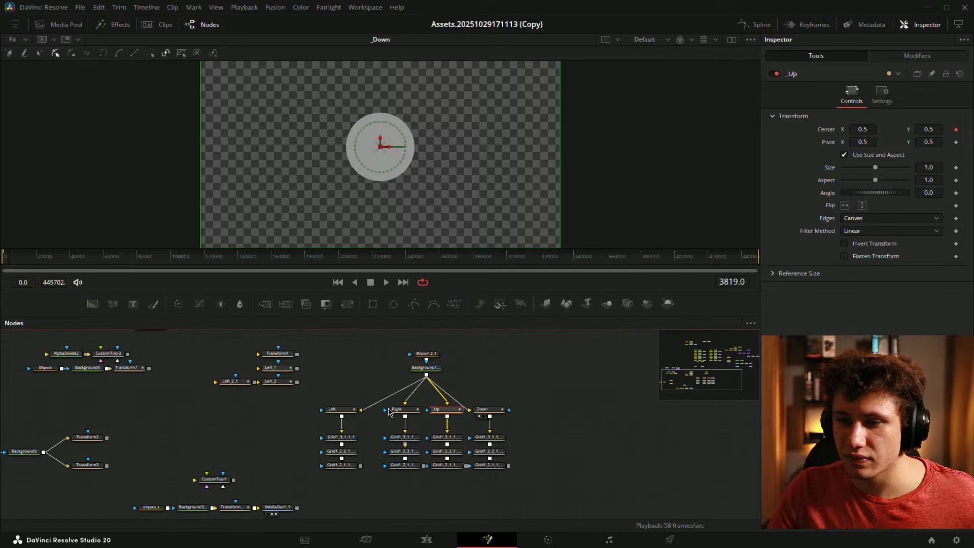
{"action": "left_click", "coordinate": [417, 439]}
{"action": "key", "text": "1"}
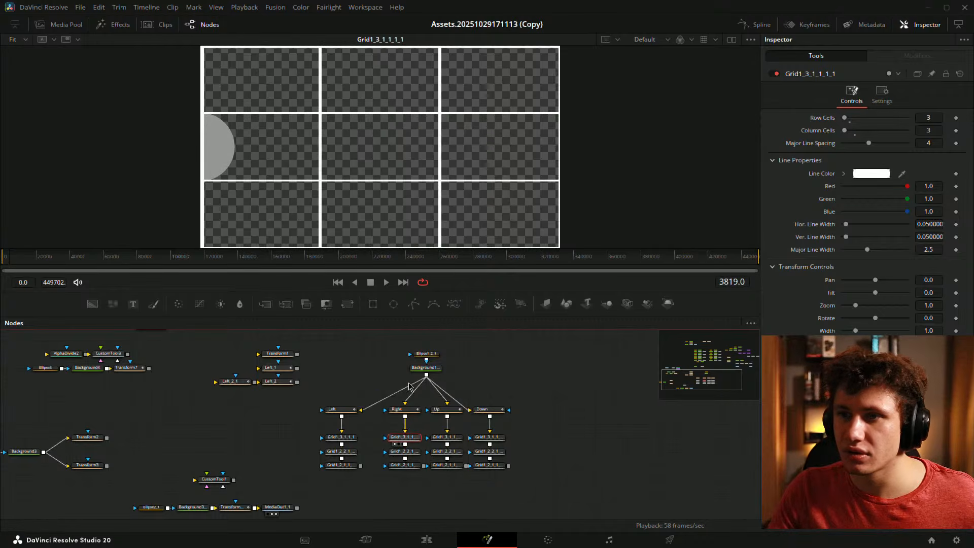
{"action": "key", "text": "1"}
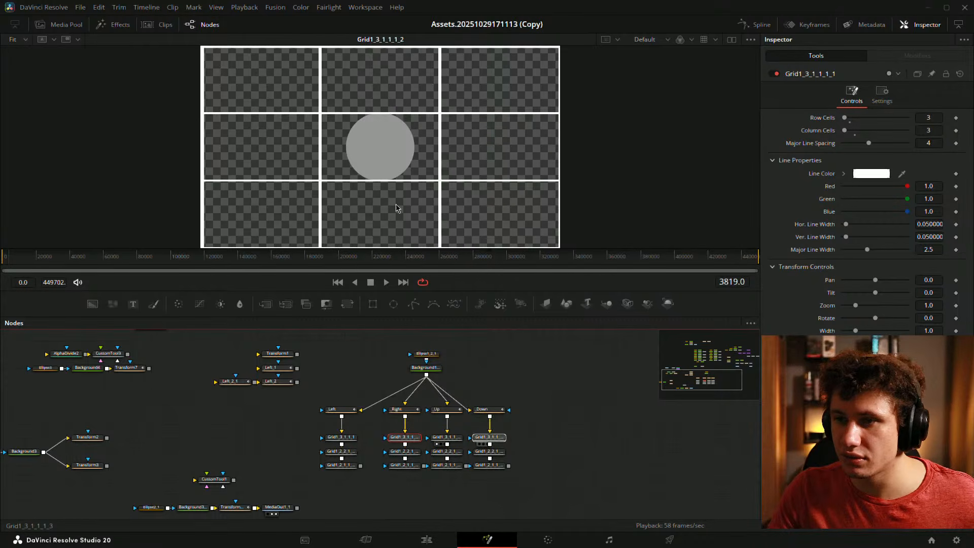
{"action": "left_click_drag", "start_coordinate": [346, 439], "coordinate": [355, 166]}
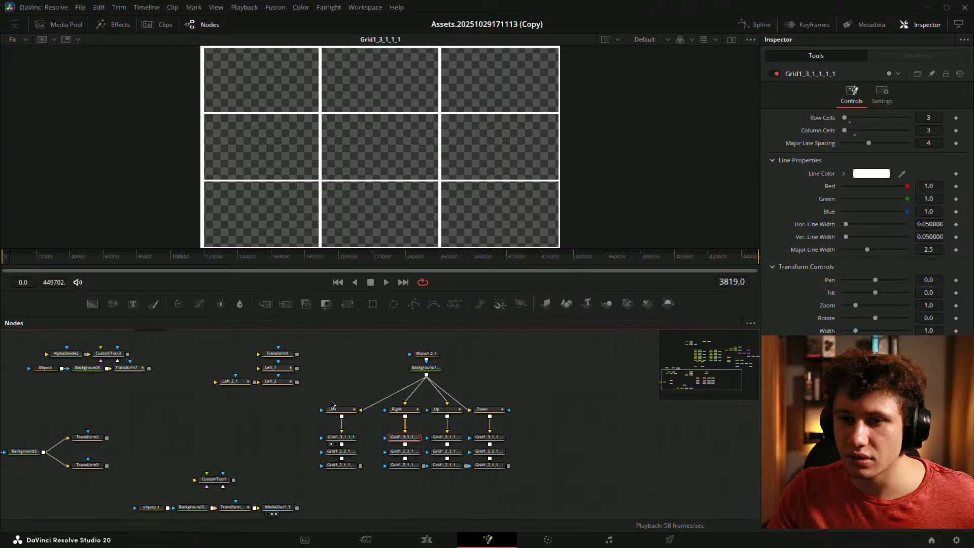
{"action": "left_click_drag", "start_coordinate": [331, 401], "coordinate": [498, 509]}
{"action": "left_click_drag", "start_coordinate": [541, 374], "coordinate": [372, 435]}
{"action": "left_click_drag", "start_coordinate": [459, 415], "coordinate": [361, 478]}
- Preview the Grid2 nodes, the R346_Moves circle and the three chained grid outputs
{"action": "left_click_drag", "start_coordinate": [465, 381], "coordinate": [391, 200]}
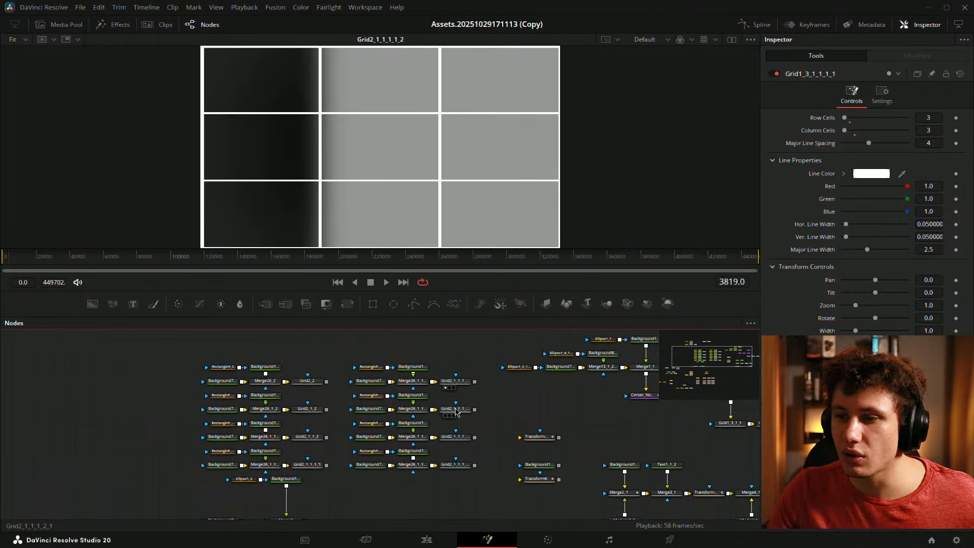
{"action": "left_click_drag", "start_coordinate": [457, 408], "coordinate": [405, 202]}
{"action": "left_click_drag", "start_coordinate": [456, 436], "coordinate": [382, 167]}
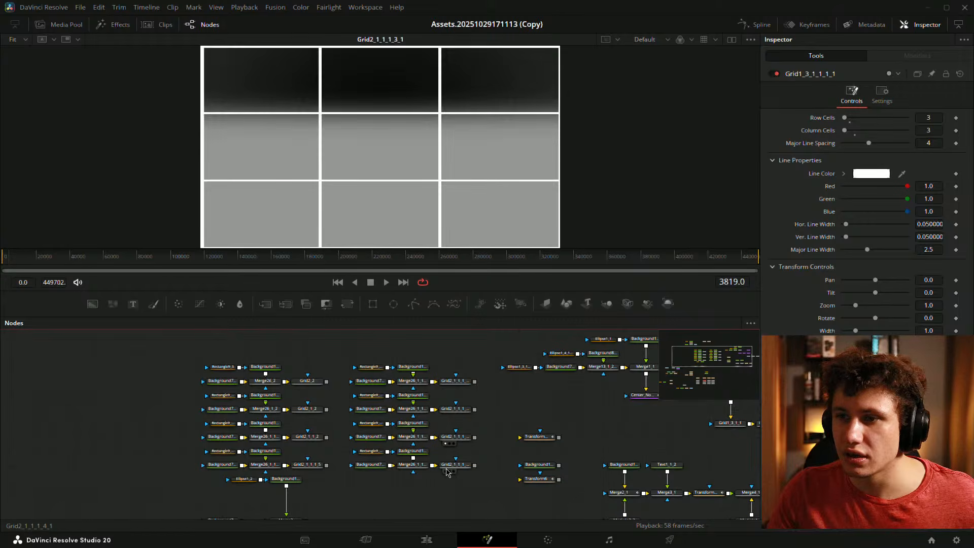
{"action": "left_click_drag", "start_coordinate": [459, 465], "coordinate": [388, 182]}
{"action": "left_click_drag", "start_coordinate": [604, 393], "coordinate": [321, 406]}
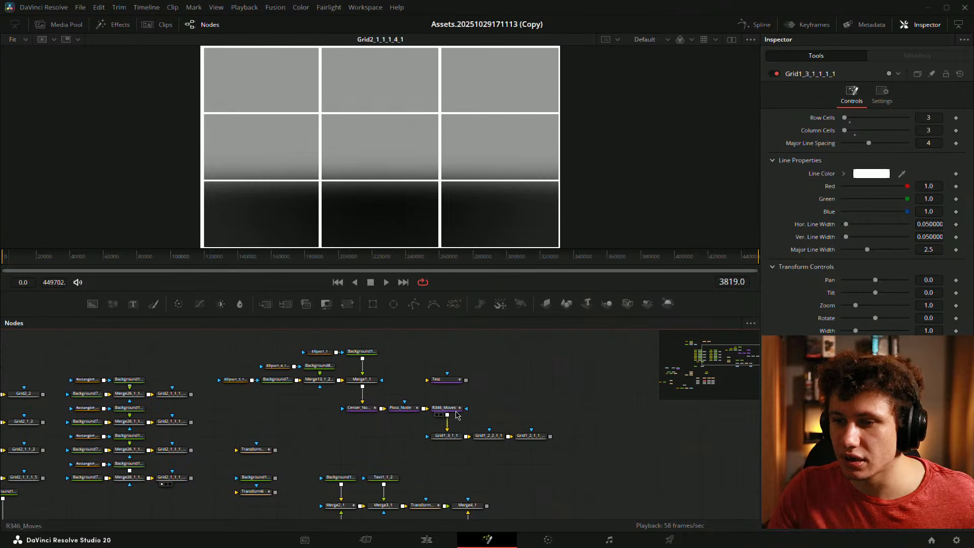
{"action": "left_click", "coordinate": [440, 415]}
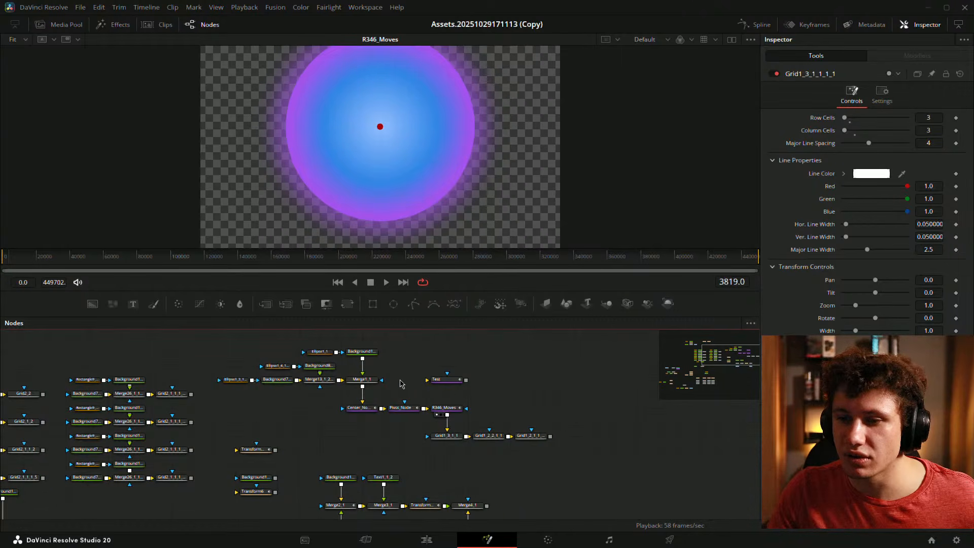
{"action": "left_click_drag", "start_coordinate": [496, 437], "coordinate": [351, 144]}
{"action": "left_click_drag", "start_coordinate": [453, 437], "coordinate": [367, 208]}
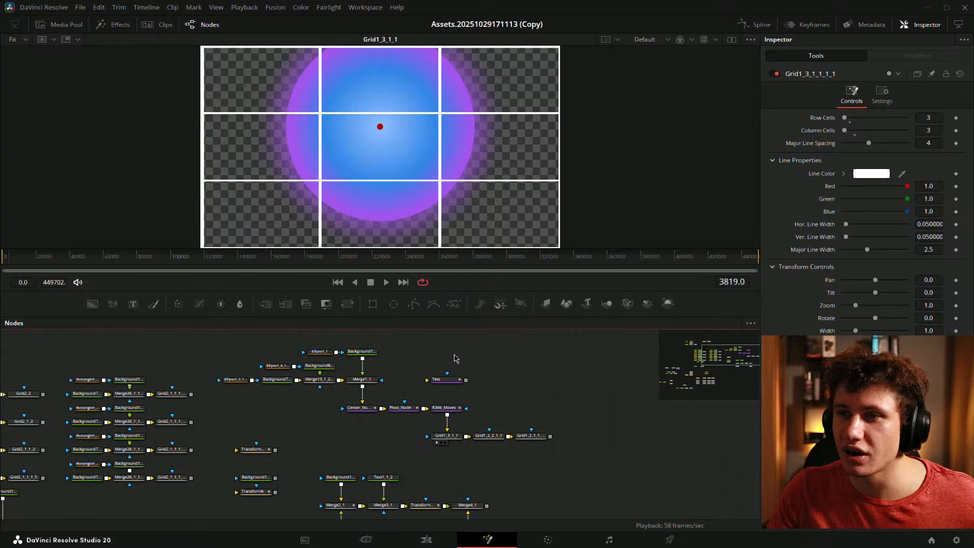
{"action": "left_click_drag", "start_coordinate": [534, 437], "coordinate": [348, 126]}
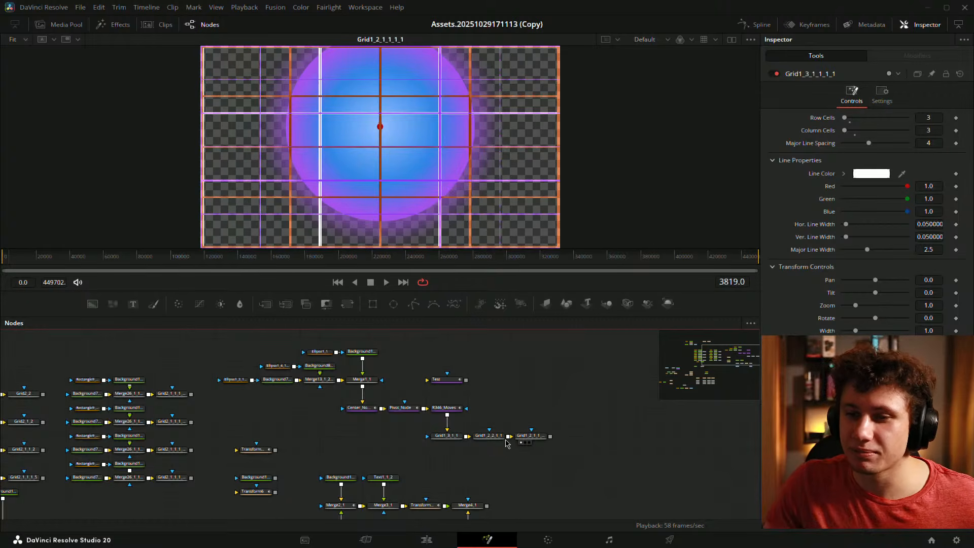
{"action": "left_click_drag", "start_coordinate": [508, 436], "coordinate": [539, 443]}
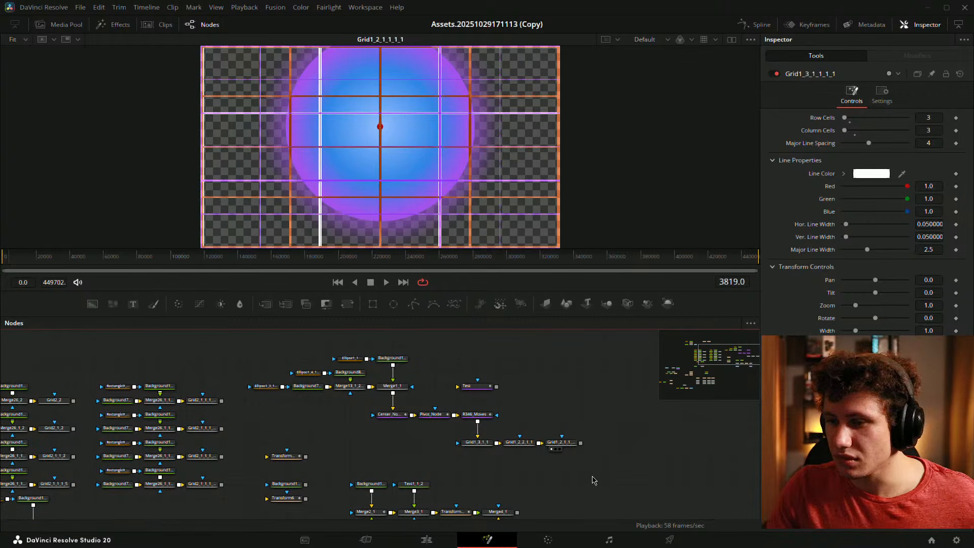
- Box-select the three chained Grid nodes for copying
{"action": "left_click_drag", "start_coordinate": [597, 476], "coordinate": [419, 432]}
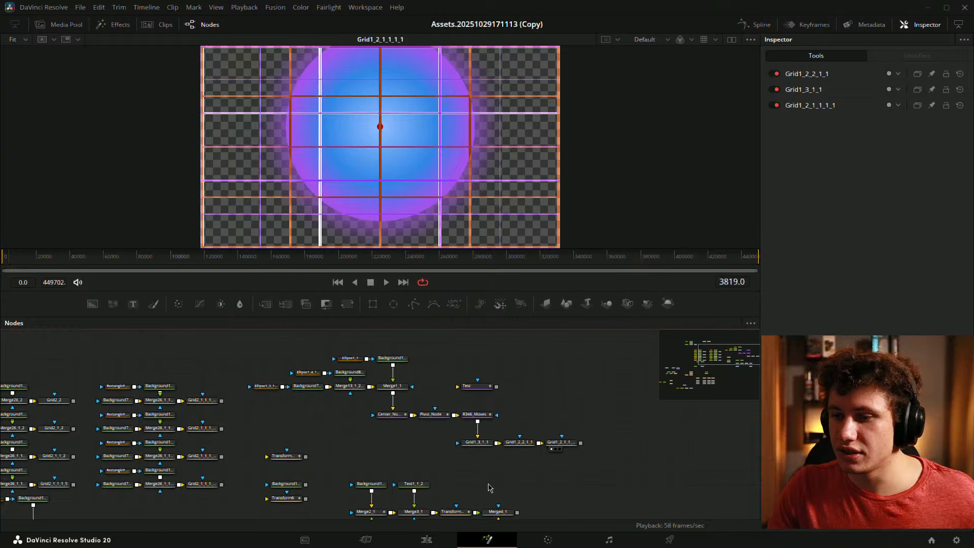
{"action": "left_click", "coordinate": [427, 540]}
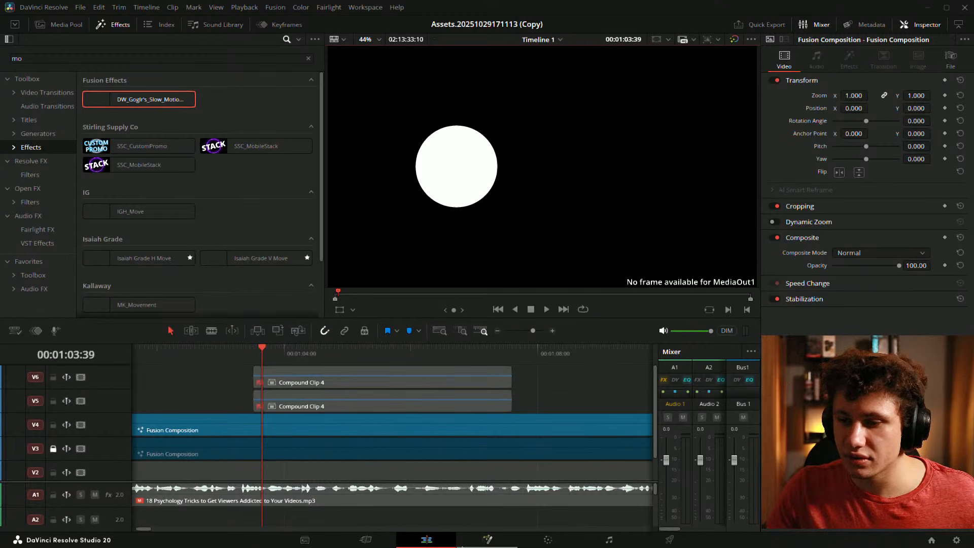
{"action": "left_click", "coordinate": [487, 540]}
{"action": "scroll", "coordinate": [524, 420], "scroll_direction": "down", "scroll_amount": 8}
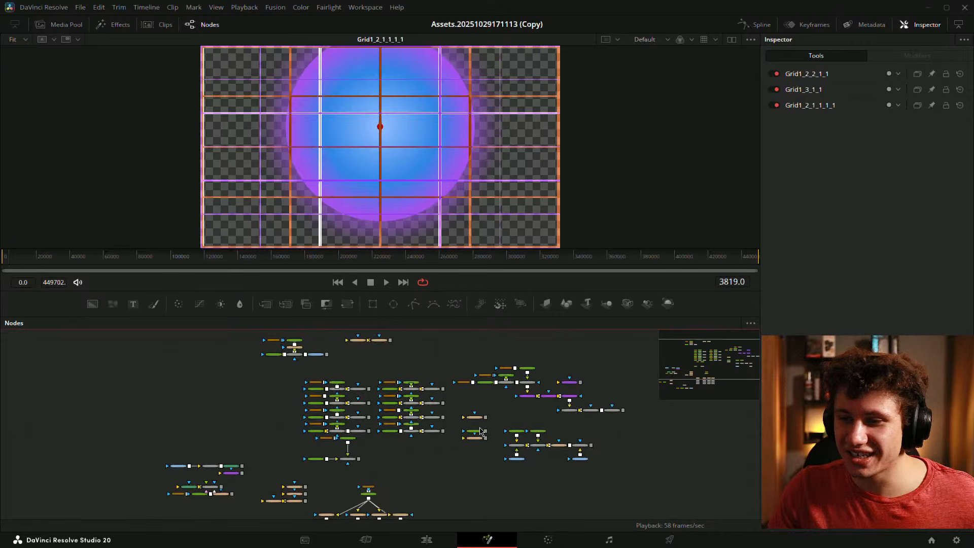
{"action": "scroll", "coordinate": [404, 413], "scroll_direction": "up", "scroll_amount": 8}
{"action": "left_click_drag", "start_coordinate": [531, 444], "coordinate": [349, 341]}
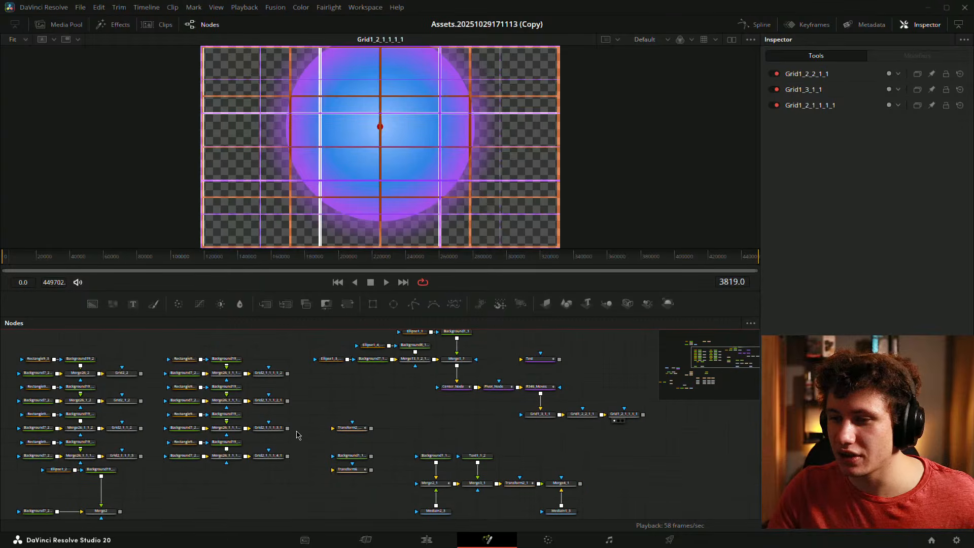
- Select the Fusion Composition clip on V4 and open it in Fusion
{"action": "left_click", "coordinate": [426, 540]}
{"action": "left_click", "coordinate": [358, 385]}
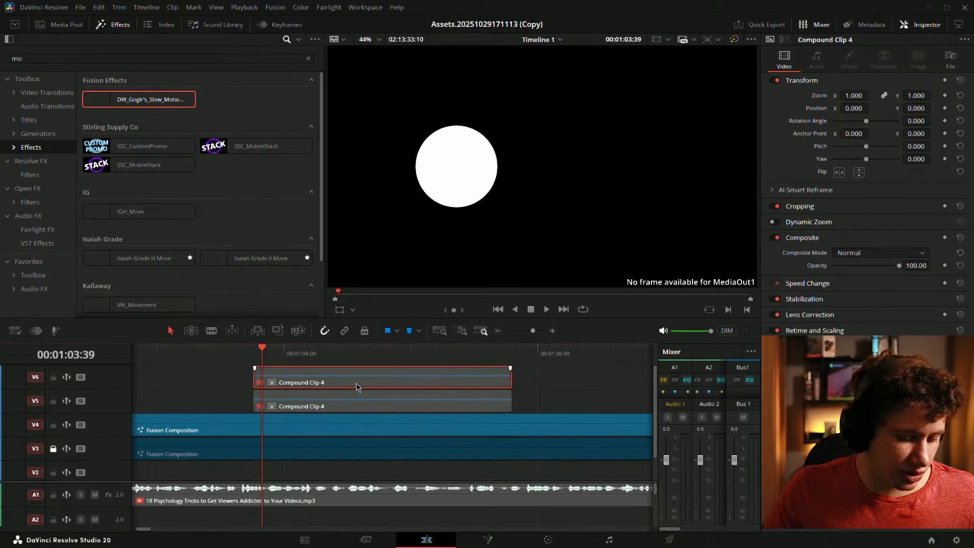
{"action": "left_click", "coordinate": [296, 429]}
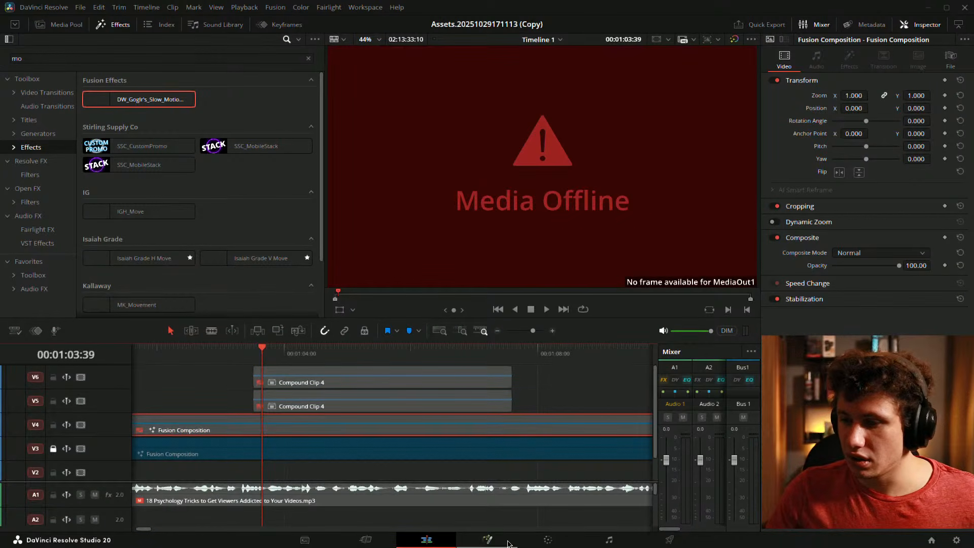
{"action": "left_click", "coordinate": [487, 540]}
- Paste the three copied Grid nodes into the composition and position them
{"action": "left_click_drag", "start_coordinate": [449, 360], "coordinate": [447, 395]}
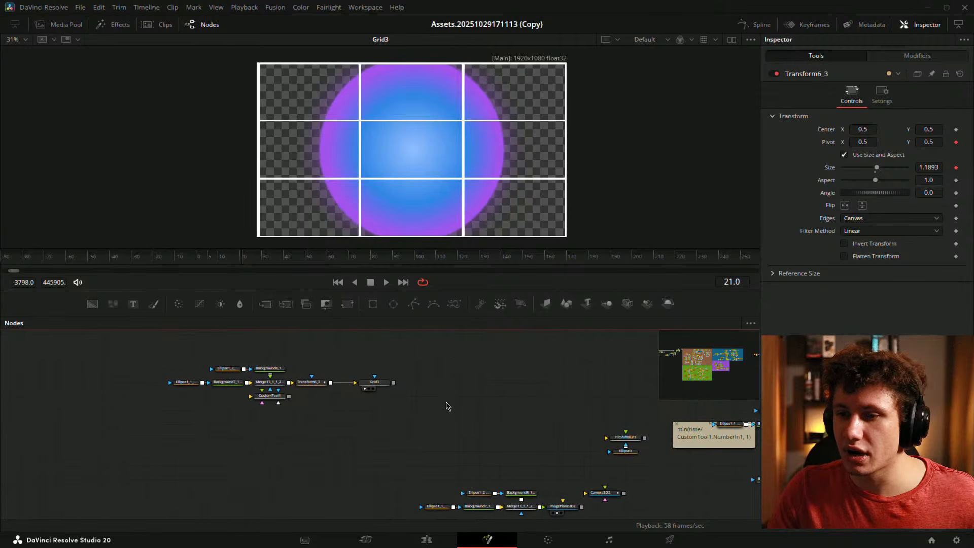
{"action": "left_click_drag", "start_coordinate": [552, 482], "coordinate": [410, 417]}
{"action": "left_click_drag", "start_coordinate": [431, 466], "coordinate": [533, 535]}
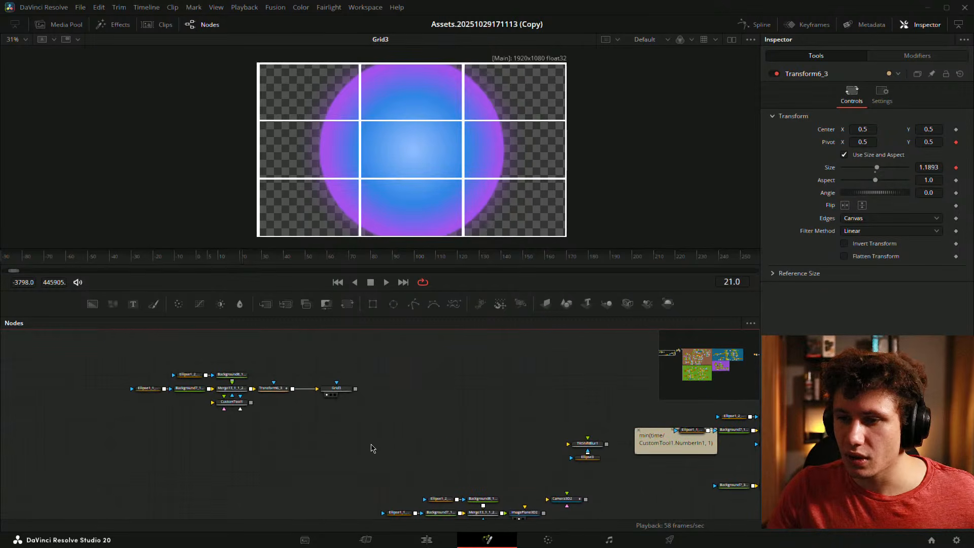
{"action": "left_click", "coordinate": [339, 437]}
{"action": "key", "text": "ctrl+v"}
{"action": "scroll", "coordinate": [339, 431], "scroll_direction": "up", "scroll_amount": 1}
{"action": "left_click_drag", "start_coordinate": [213, 440], "coordinate": [302, 421]}
{"action": "left_click", "coordinate": [300, 396]}
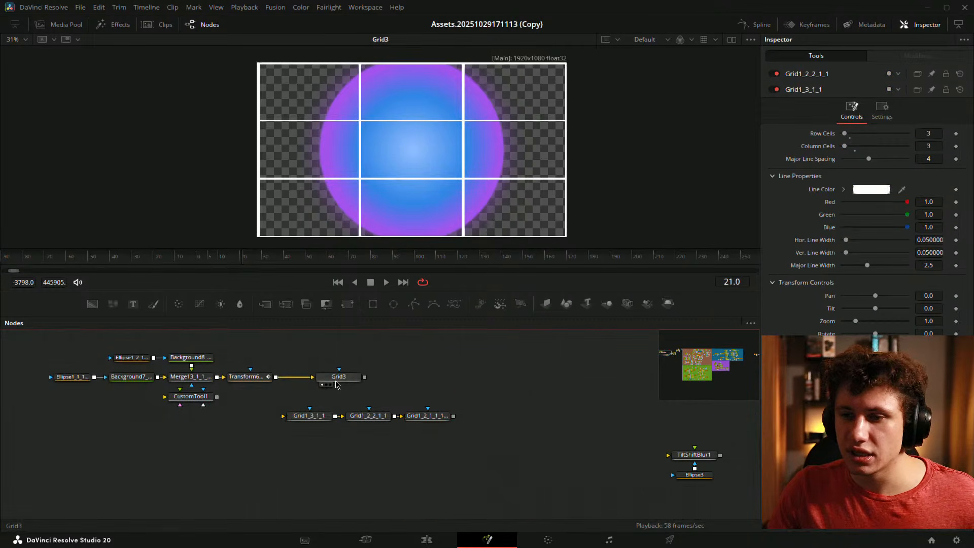
- Disconnect Grid3 and feed Transform6_3 into Grid1_3_1_1, lining the grid nodes up
{"action": "left_click", "coordinate": [306, 378]}
{"action": "left_click_drag", "start_coordinate": [334, 377], "coordinate": [365, 337]}
{"action": "left_click", "coordinate": [357, 362]}
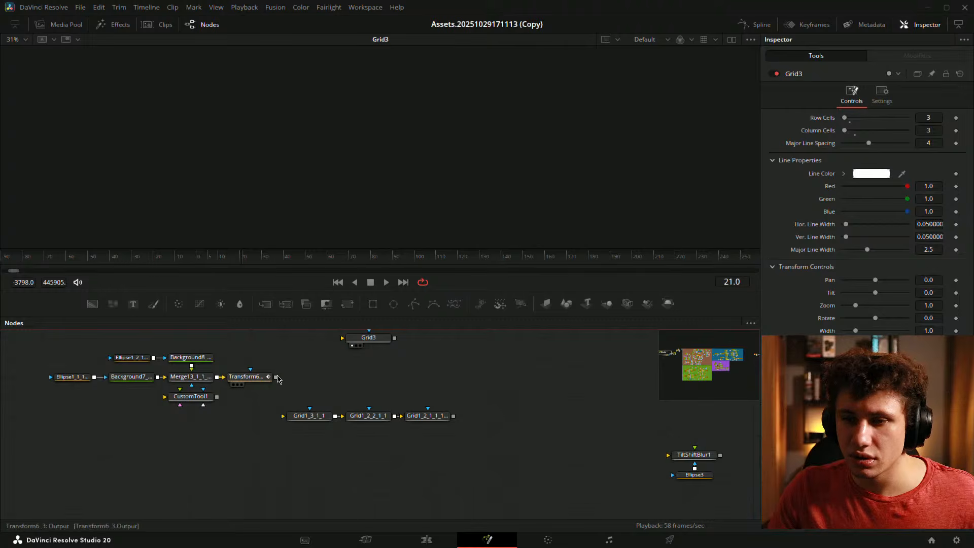
{"action": "left_click_drag", "start_coordinate": [275, 377], "coordinate": [301, 417]}
{"action": "left_click_drag", "start_coordinate": [276, 378], "coordinate": [441, 423]}
{"action": "left_click_drag", "start_coordinate": [307, 417], "coordinate": [441, 445]}
{"action": "left_click", "coordinate": [328, 421]}
- Fit the viewer and preview each grid: white, orange, then purple lines
{"action": "left_click", "coordinate": [447, 410]}
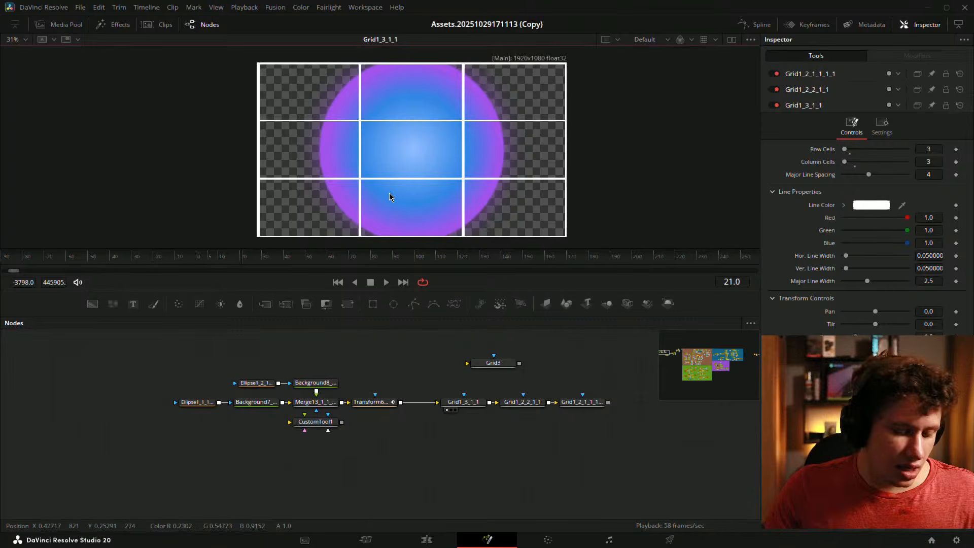
{"action": "key", "text": "ctrl+f"}
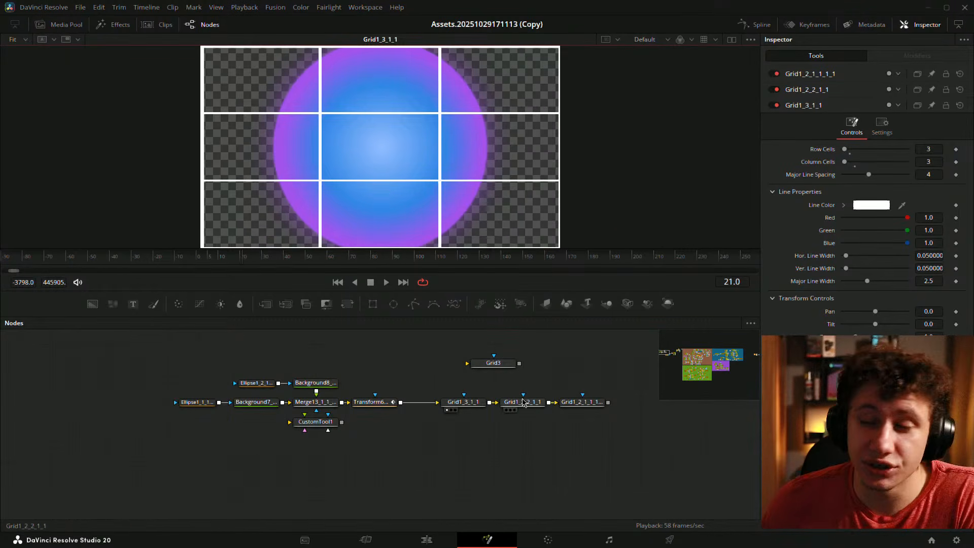
{"action": "left_click_drag", "start_coordinate": [518, 364], "coordinate": [407, 384]}
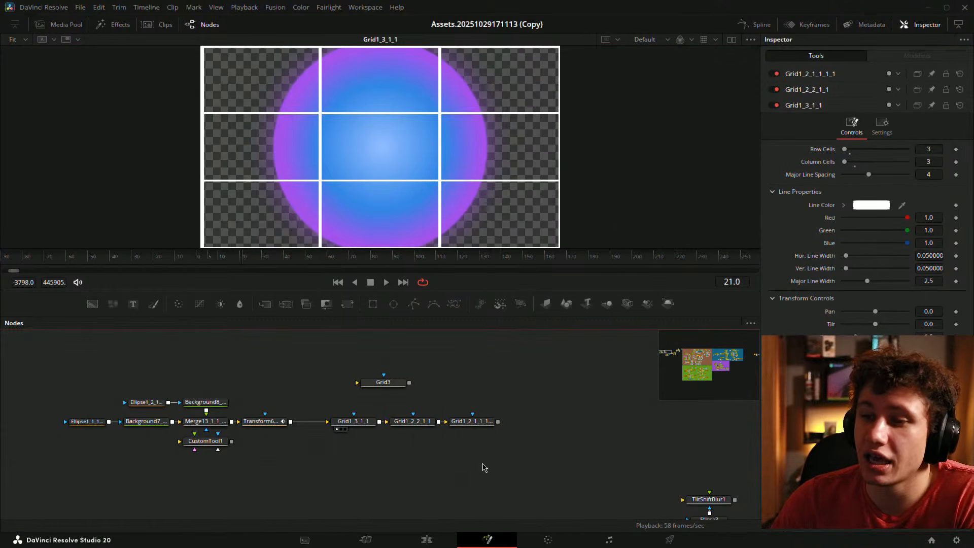
{"action": "left_click", "coordinate": [397, 430]}
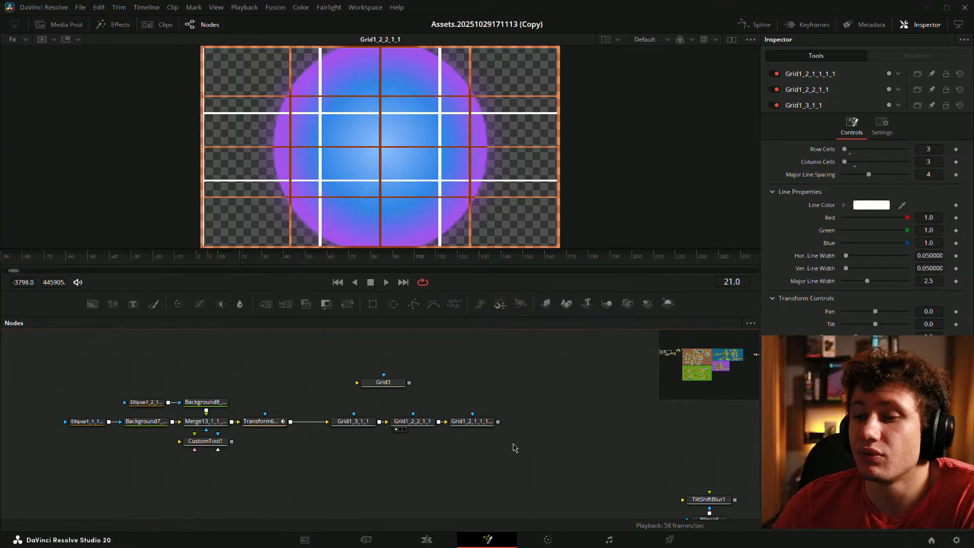
{"action": "left_click", "coordinate": [459, 429]}
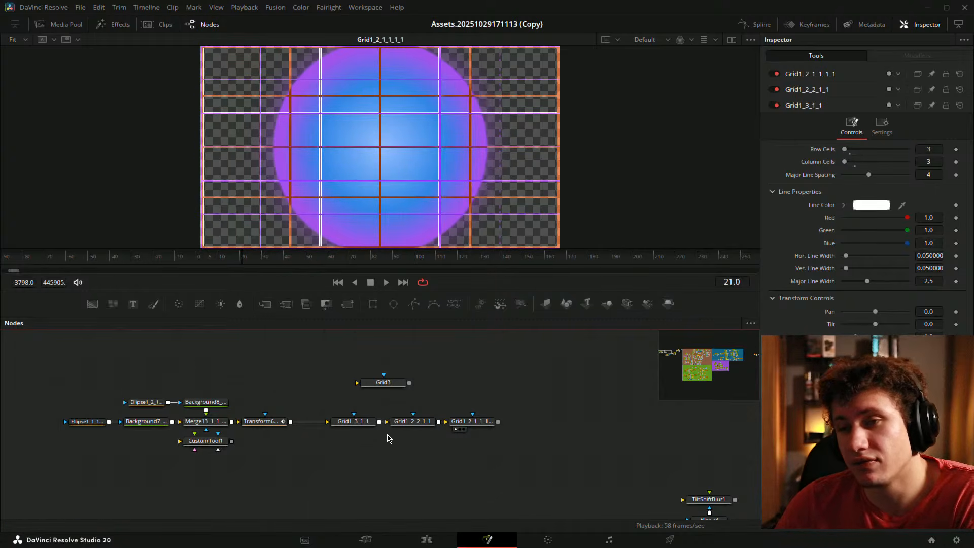
{"action": "left_click", "coordinate": [398, 429]}
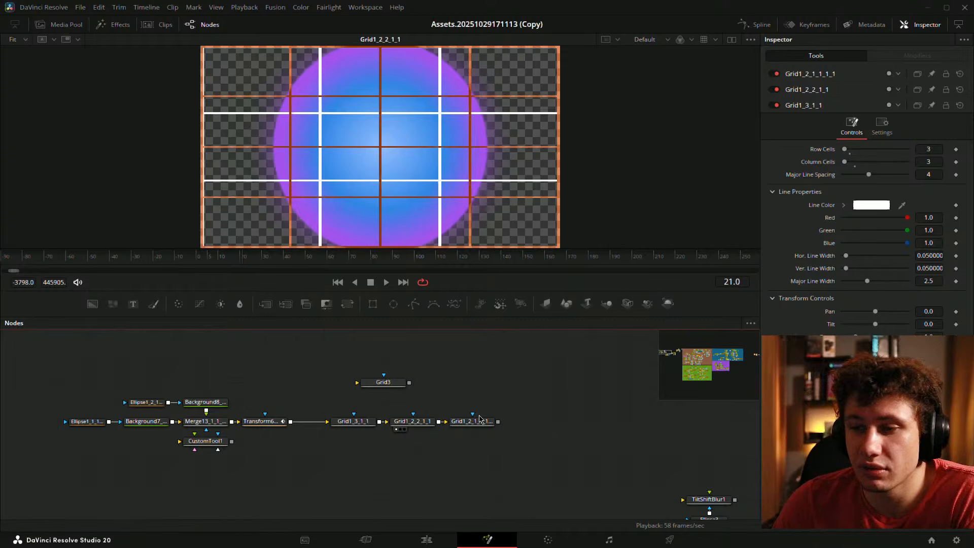
{"action": "left_click", "coordinate": [456, 429]}
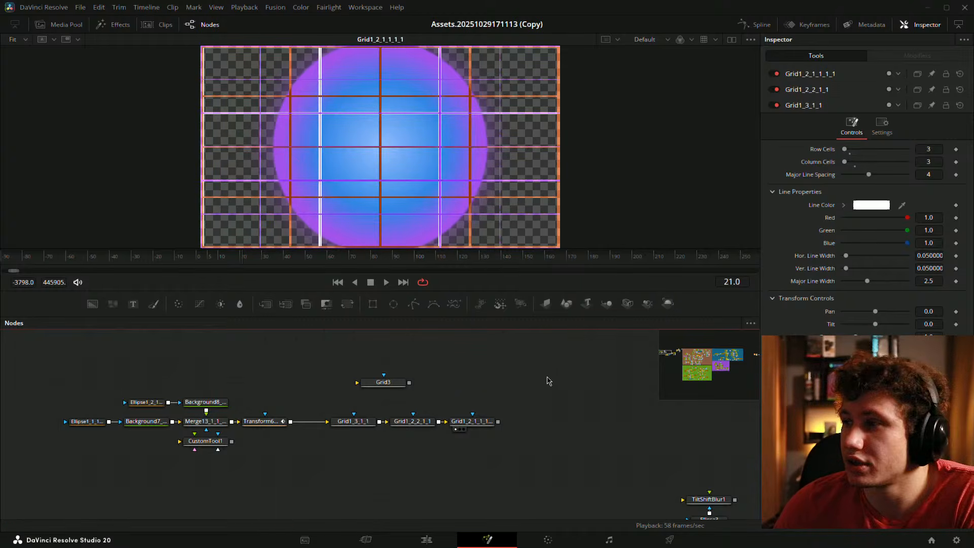
{"action": "left_click_drag", "start_coordinate": [523, 396], "coordinate": [594, 380]}
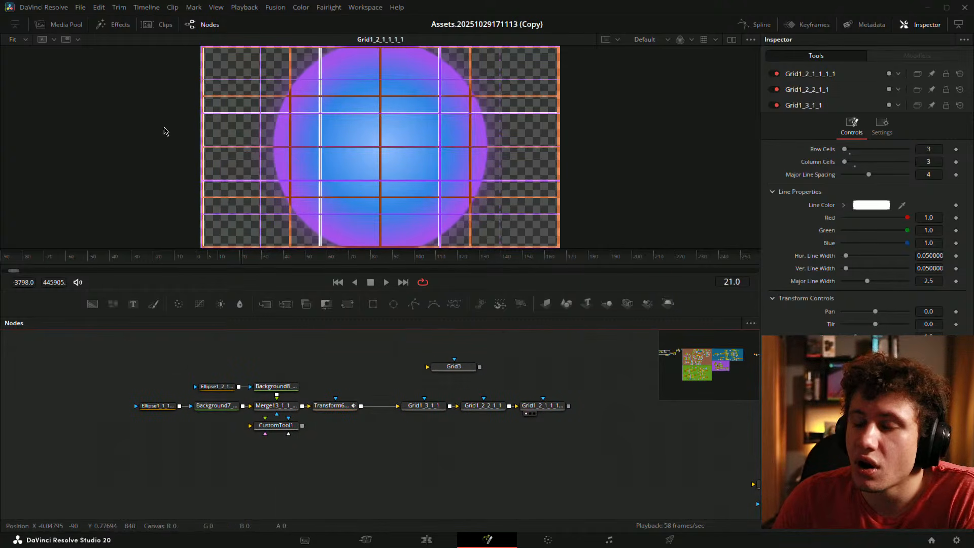
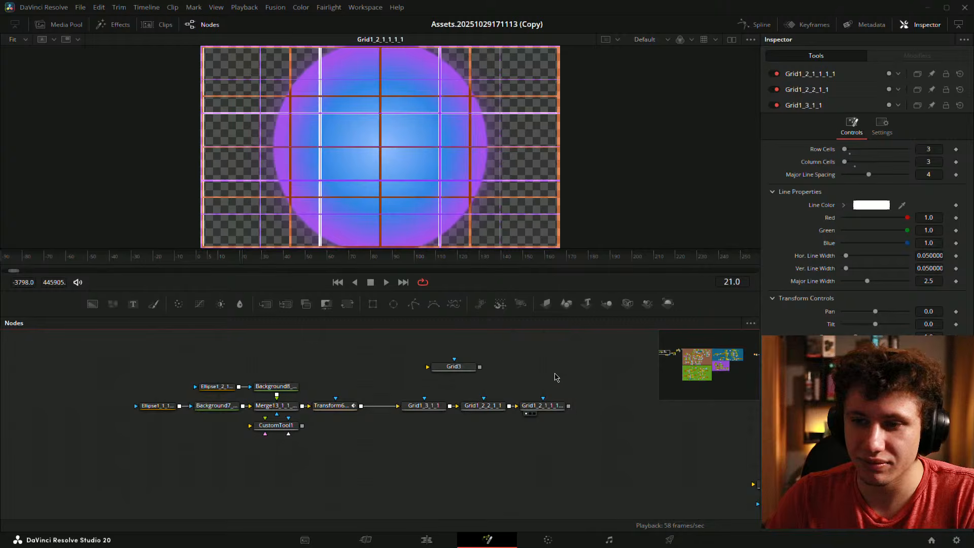
- Delete the stray Grid3 node and display Grid1_3_1_1's white three-by-three grid in the viewer
{"action": "scroll", "coordinate": [556, 377], "scroll_direction": "right", "scroll_amount": 2}
{"action": "left_click", "coordinate": [432, 367]}
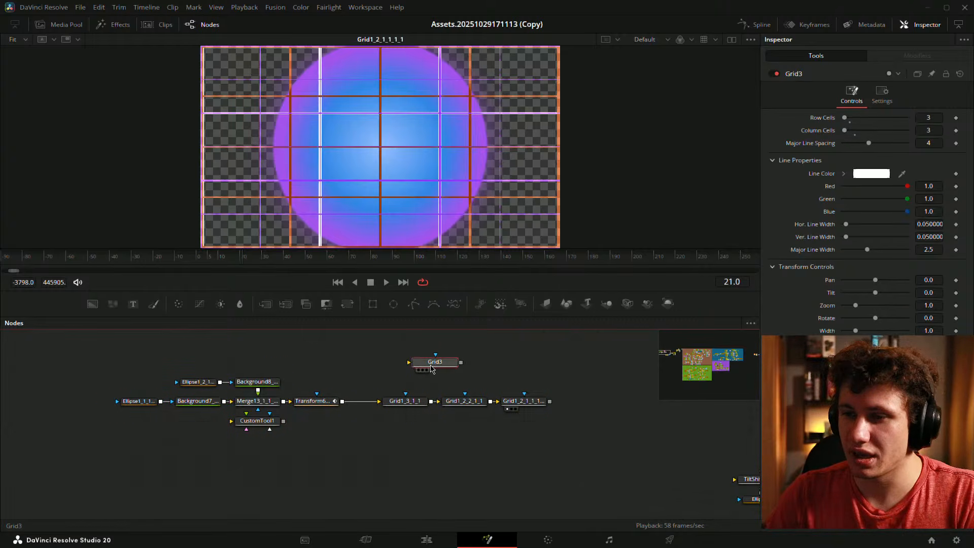
{"action": "left_click_drag", "start_coordinate": [431, 366], "coordinate": [359, 155]}
{"action": "key", "text": "Delete"}
{"action": "left_click_drag", "start_coordinate": [394, 373], "coordinate": [495, 355]}
{"action": "left_click", "coordinate": [456, 420]}
- Enlarge the viewer, scrub the dome's Size animation around frame 38, and list Transform6_3's modifiers
{"action": "left_click", "coordinate": [494, 363]}
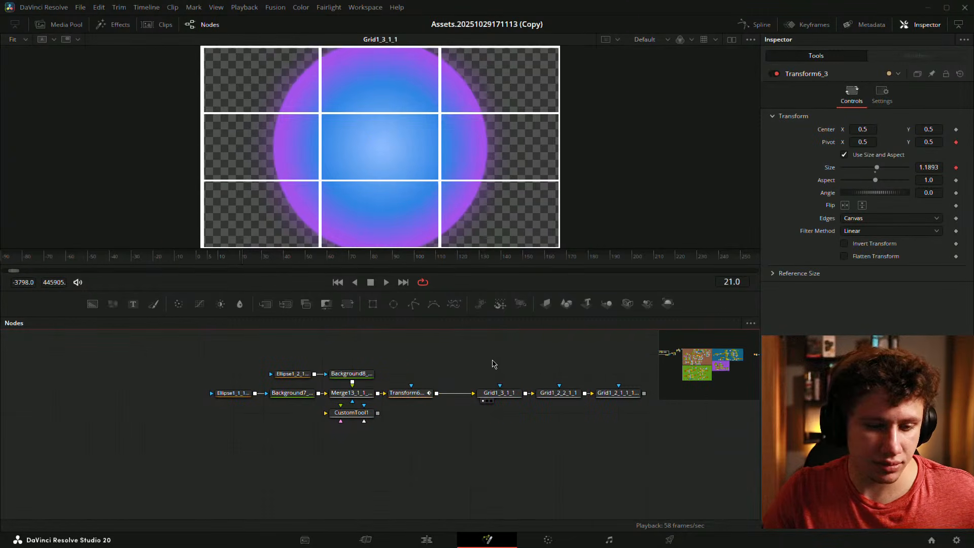
{"action": "left_click", "coordinate": [391, 389]}
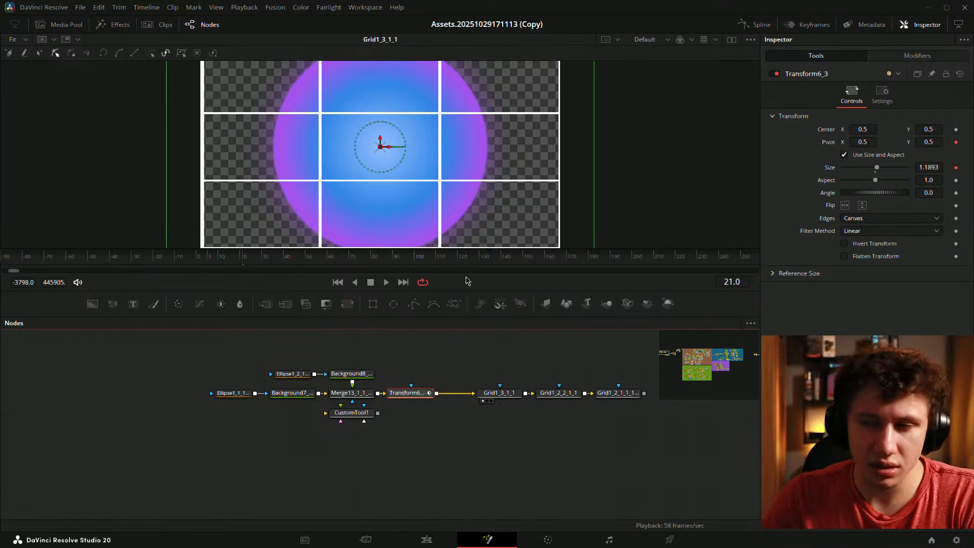
{"action": "left_click_drag", "start_coordinate": [441, 316], "coordinate": [441, 330]}
{"action": "scroll", "coordinate": [460, 166], "scroll_direction": "down", "scroll_amount": 3}
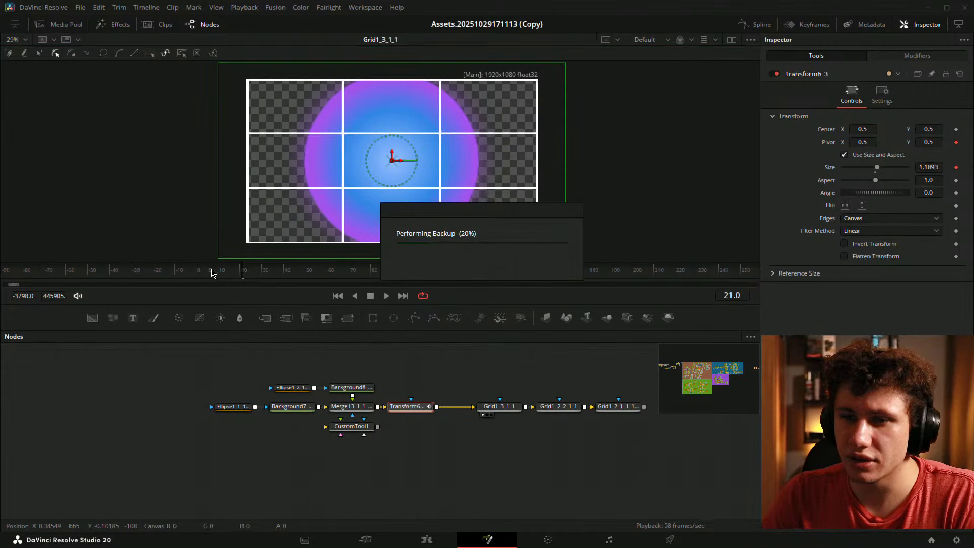
{"action": "left_click", "coordinate": [280, 279]}
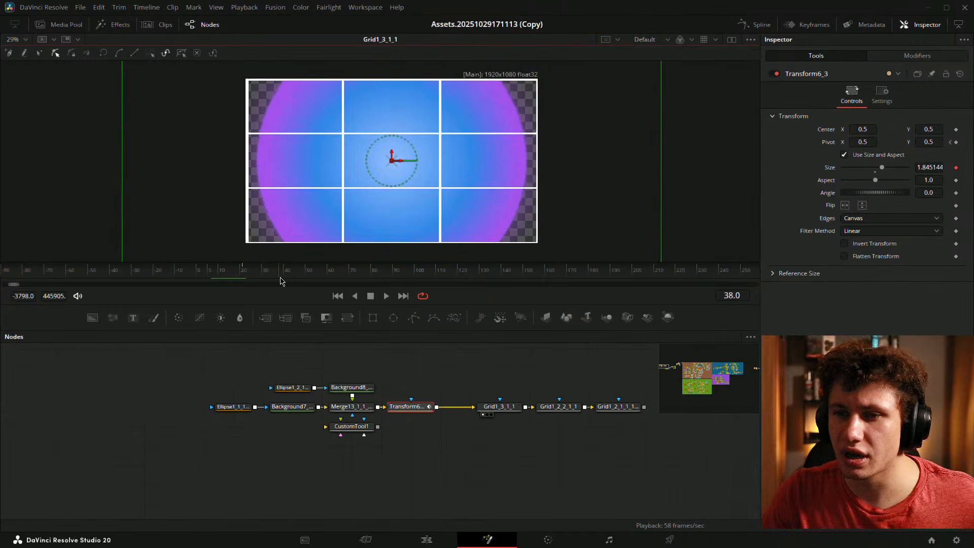
{"action": "left_click_drag", "start_coordinate": [280, 279], "coordinate": [236, 272]}
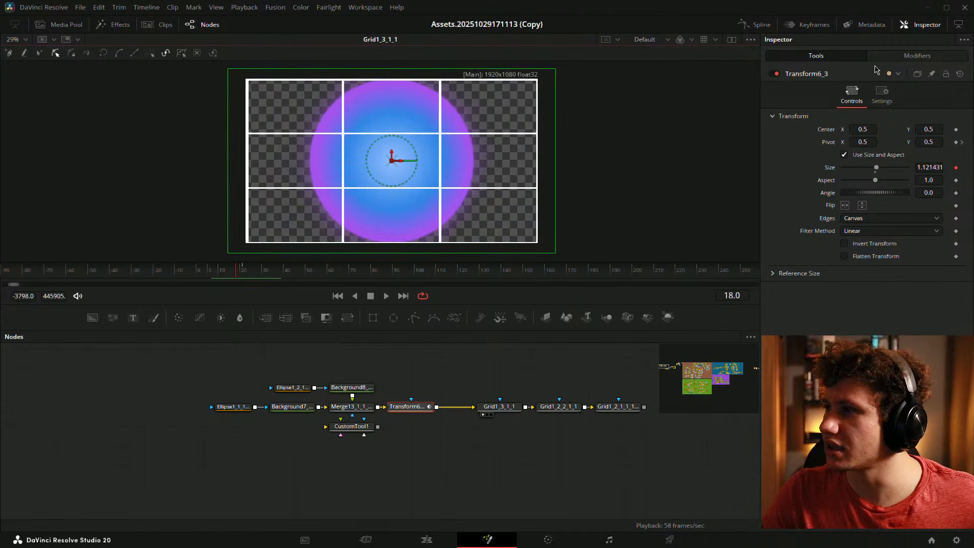
{"action": "left_click", "coordinate": [903, 57]}
- Drive XYPath1's X with a Switch modifier (Input0 0.5, Input1 0.0) and start renaming it
{"action": "left_click", "coordinate": [962, 143]}
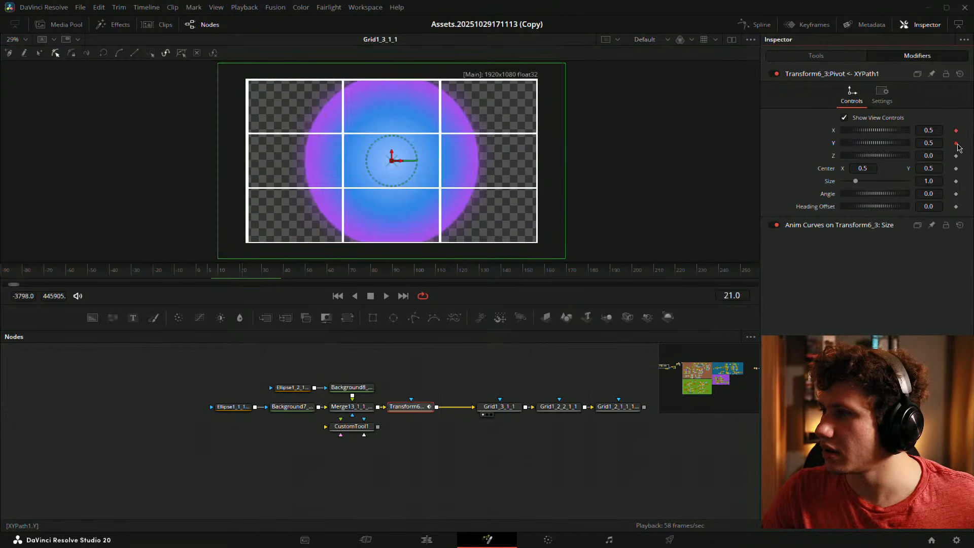
{"action": "left_click", "coordinate": [957, 143]}
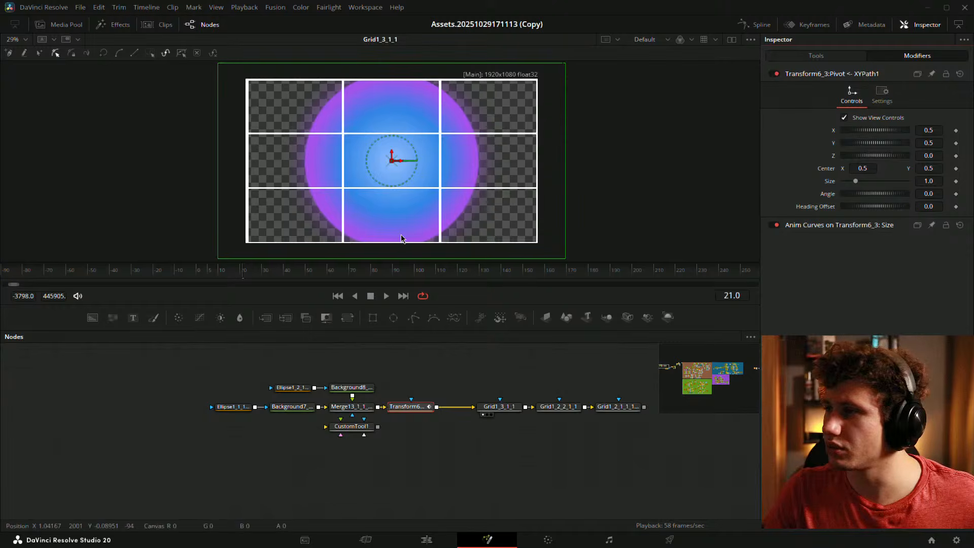
{"action": "right_click", "coordinate": [836, 136]}
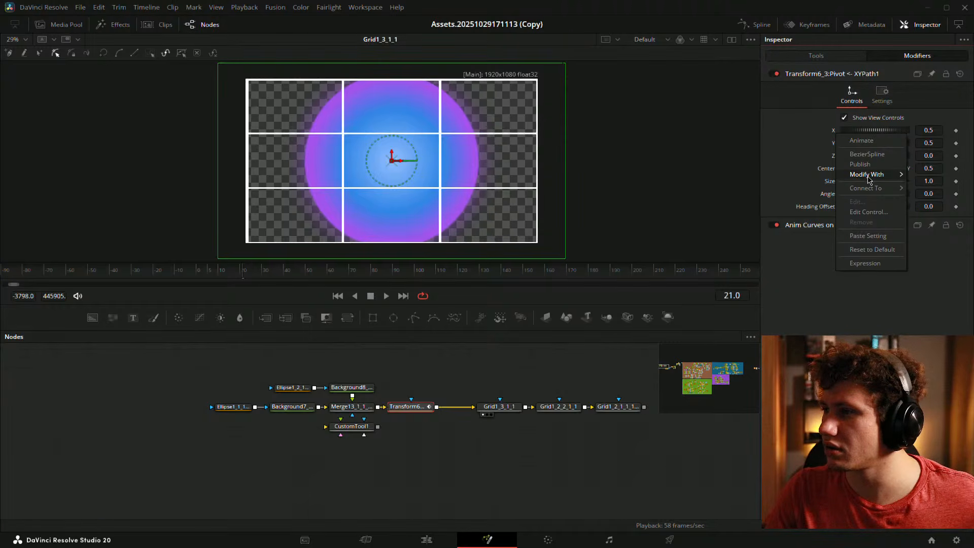
{"action": "mouse_move", "coordinate": [866, 174]}
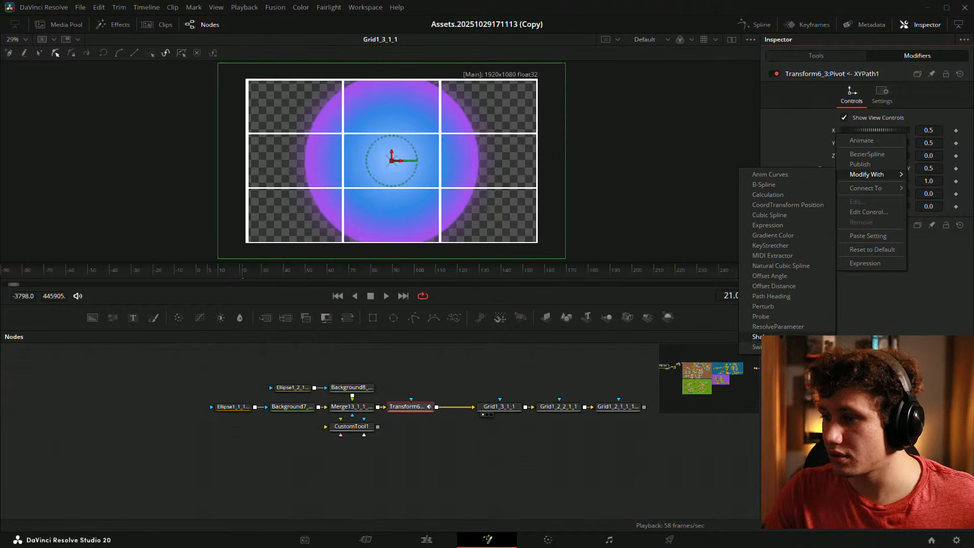
{"action": "left_click", "coordinate": [758, 347]}
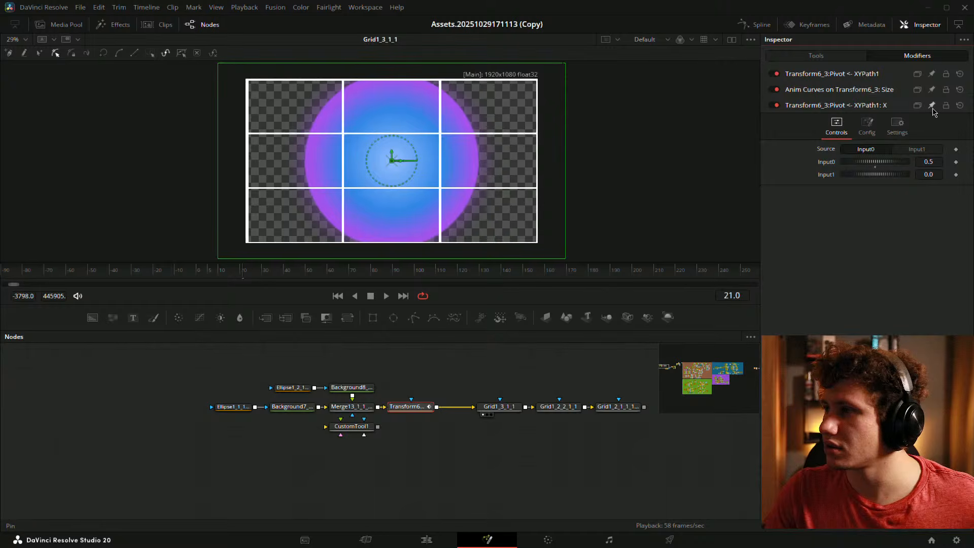
{"action": "right_click", "coordinate": [815, 108]}
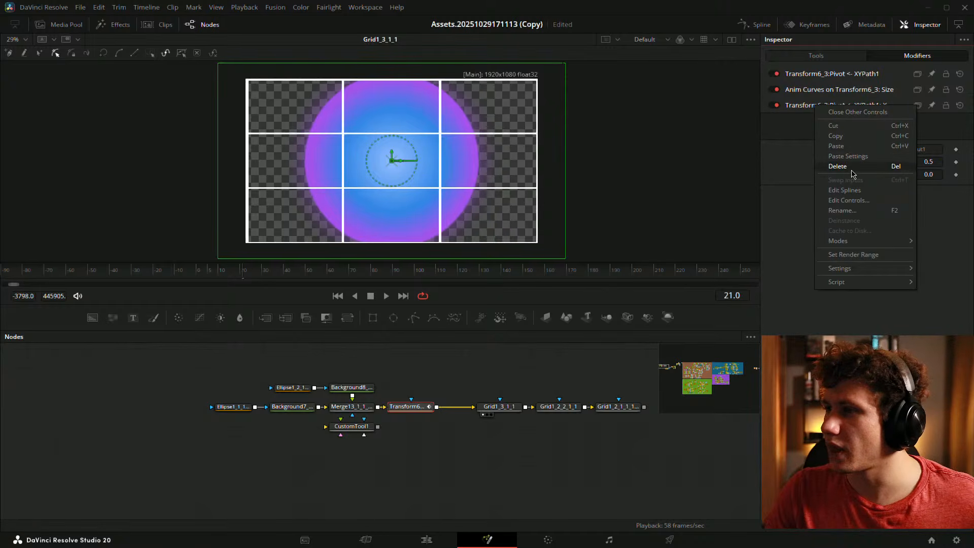
{"action": "left_click", "coordinate": [855, 210]}
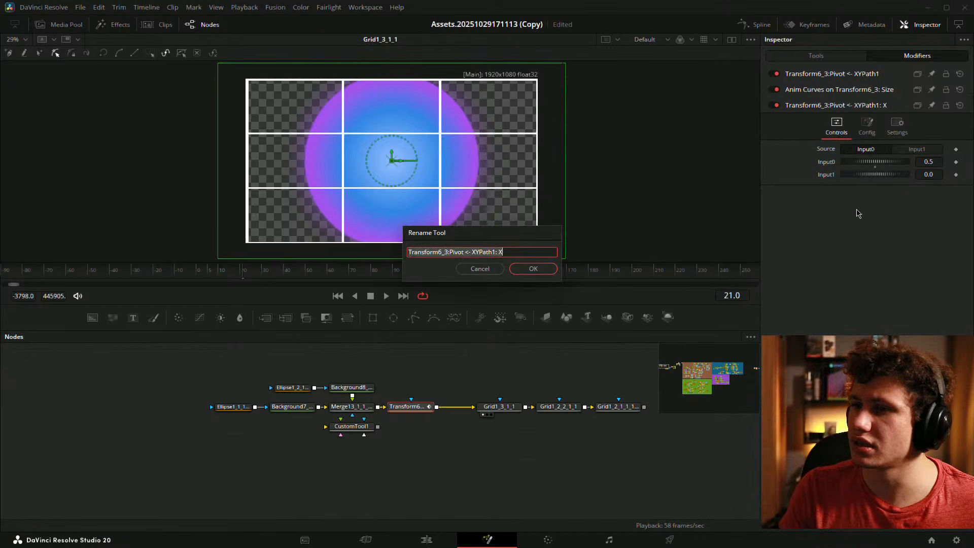
- Name the new X switch modifier PivotX, then change it to Pivot_X
{"action": "key", "text": "BackSpace"}
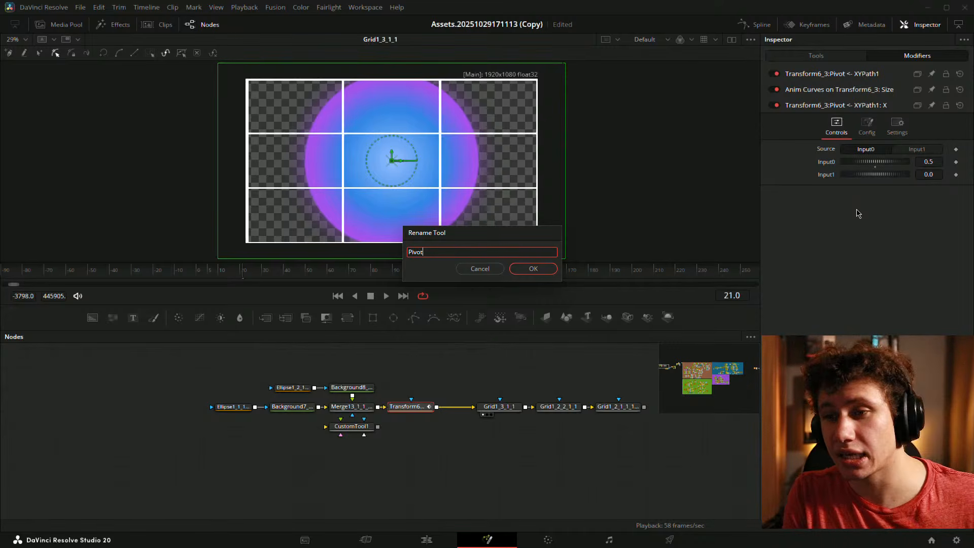
{"action": "key", "text": "Return"}
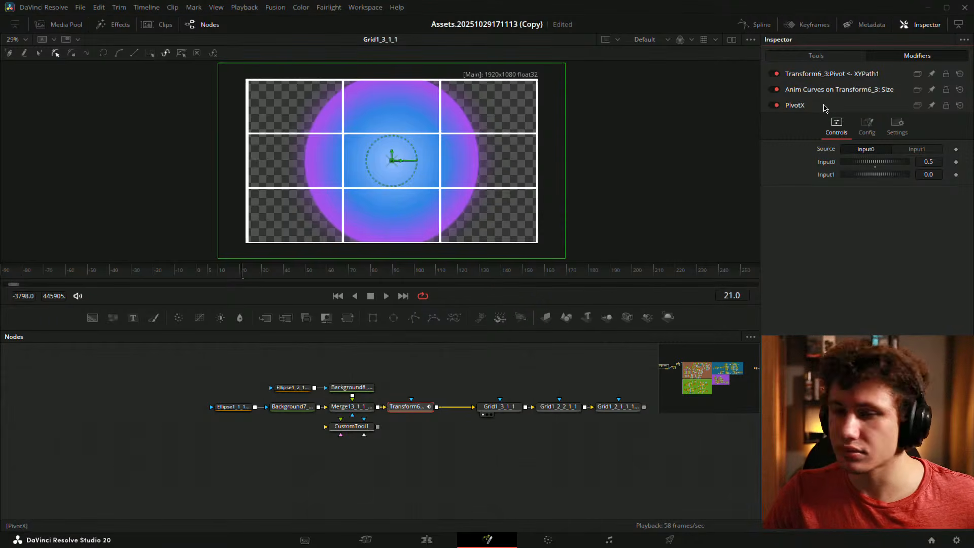
{"action": "key", "text": "F2"}
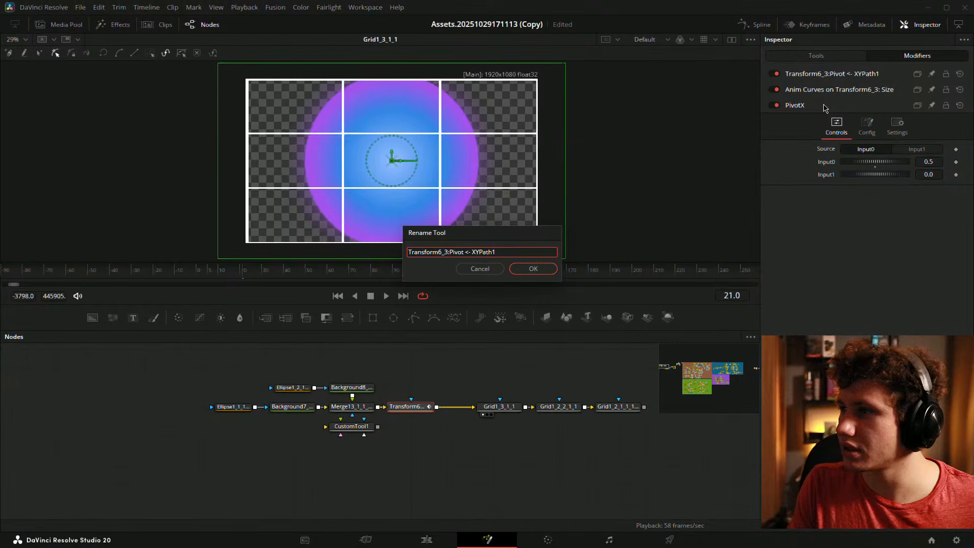
{"action": "key", "text": "Return"}
{"action": "key", "text": "Return"}
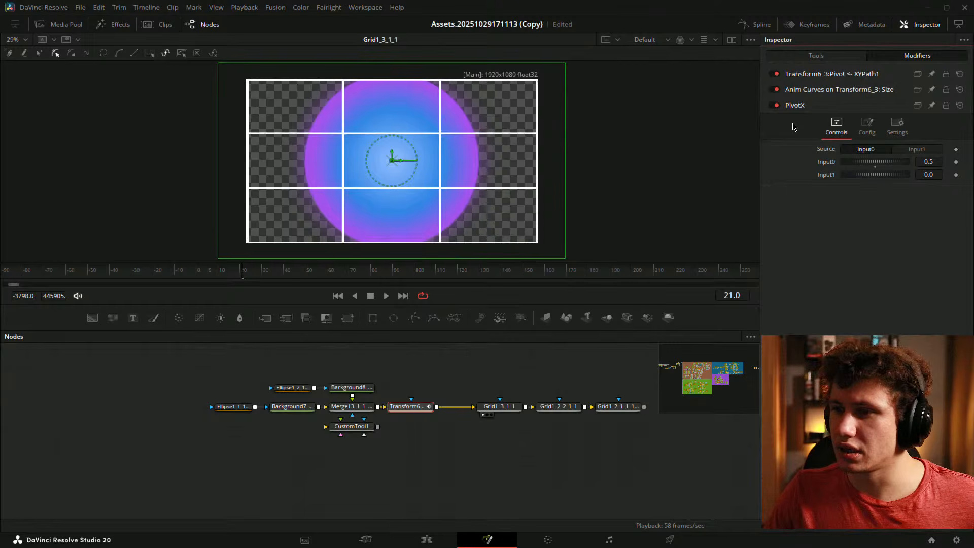
{"action": "right_click", "coordinate": [812, 103]}
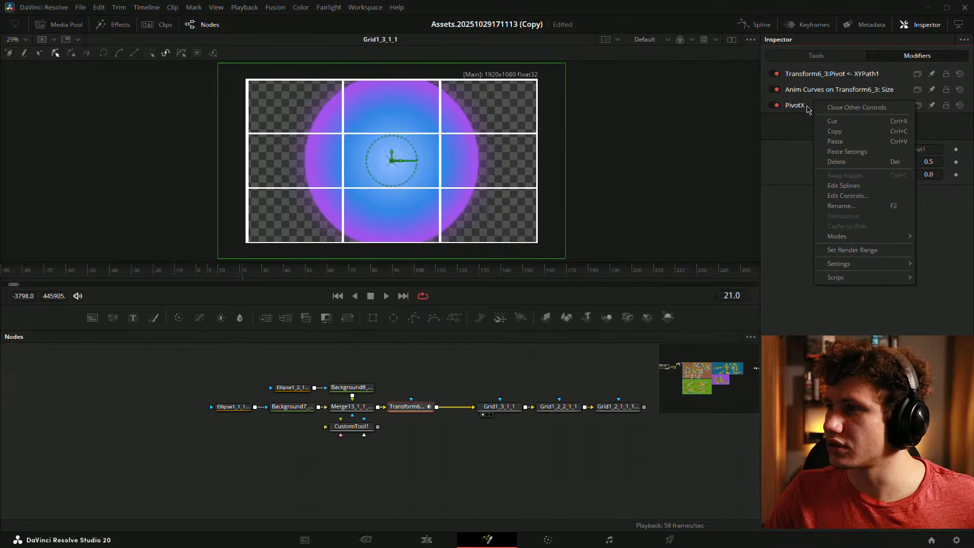
{"action": "left_click", "coordinate": [835, 213]}
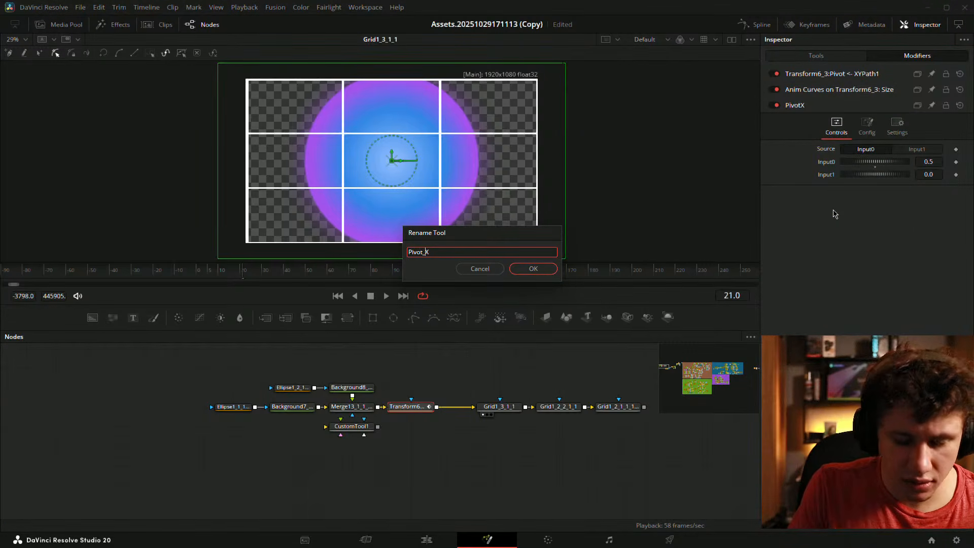
{"action": "type", "text": "_"}
{"action": "key", "text": "Return"}
- Rename the XYPath1 modifier to Y_Pivot and the Pivot_X switch to X_Pivot
{"action": "right_click", "coordinate": [820, 74]}
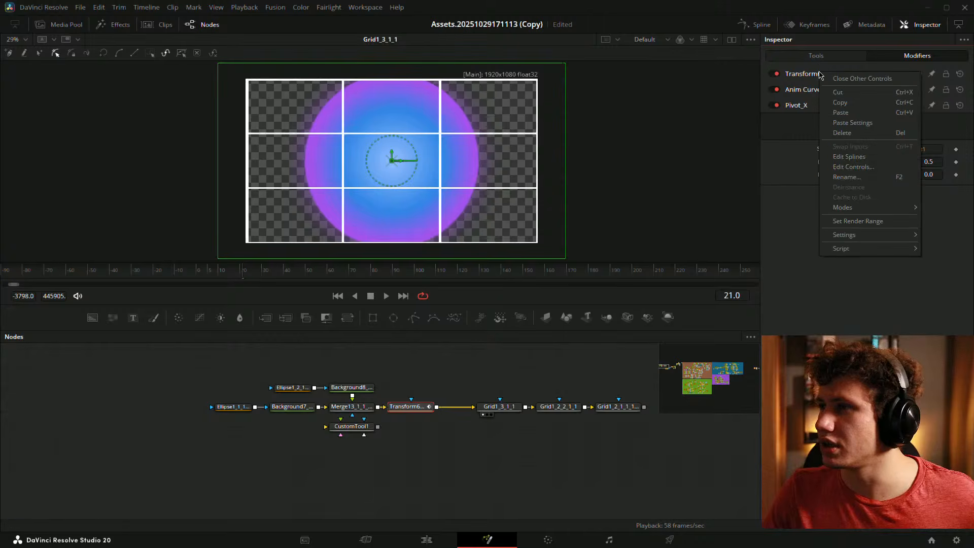
{"action": "left_click", "coordinate": [867, 178]}
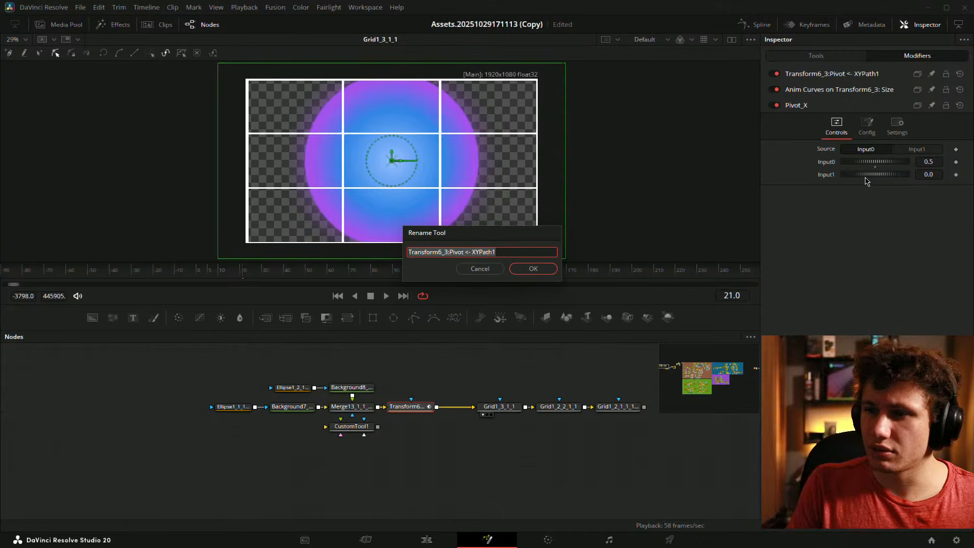
{"action": "key", "text": "BackSpace"}
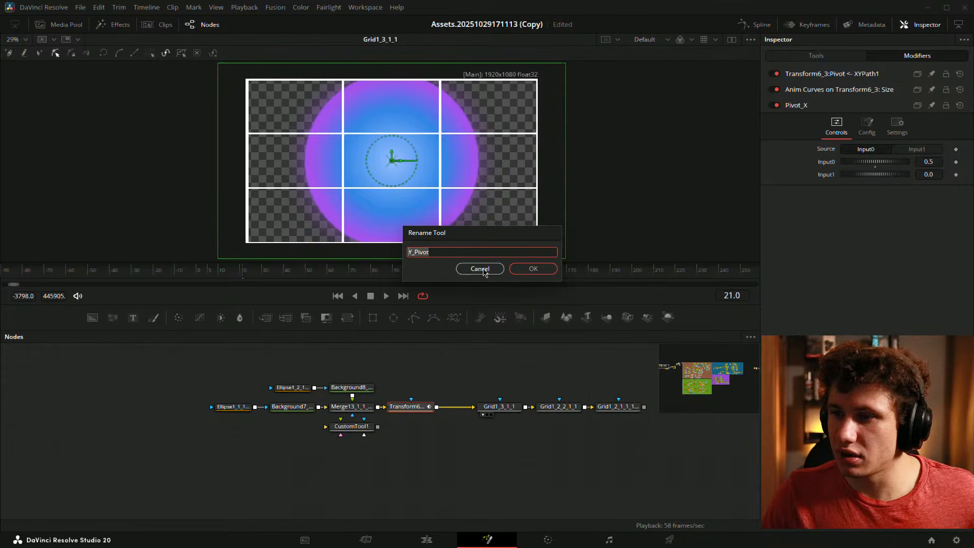
{"action": "left_click", "coordinate": [519, 271]}
{"action": "right_click", "coordinate": [810, 106]}
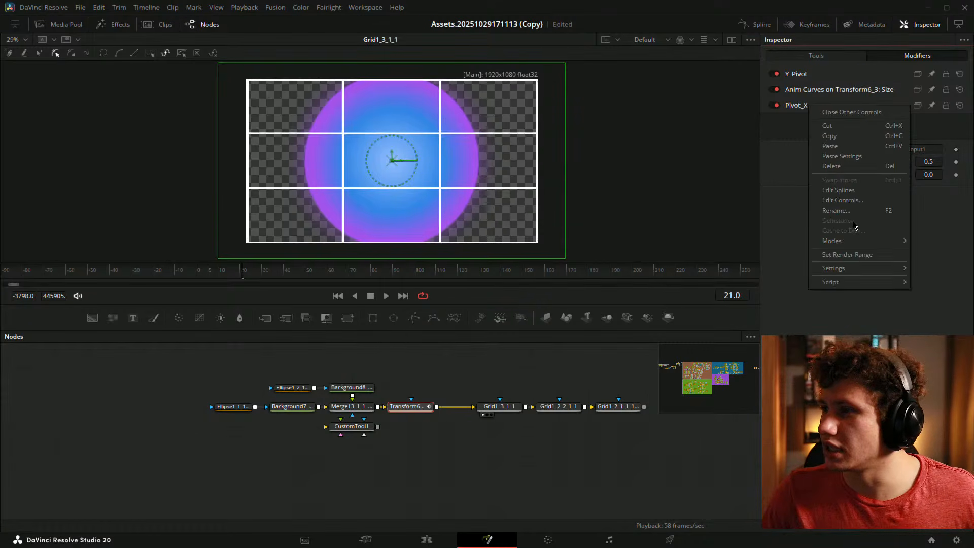
{"action": "left_click", "coordinate": [836, 210]}
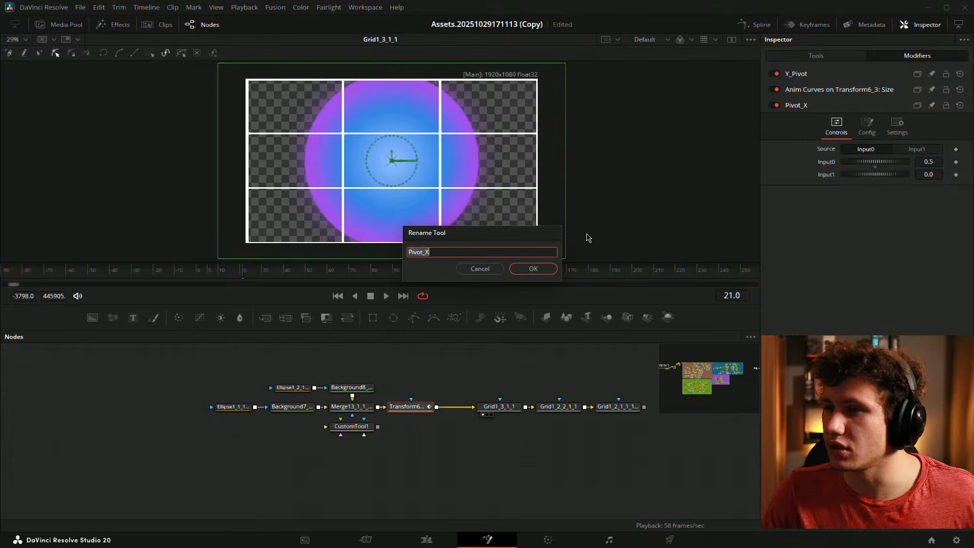
{"action": "left_click", "coordinate": [443, 253]}
{"action": "key", "text": "BackSpace"}
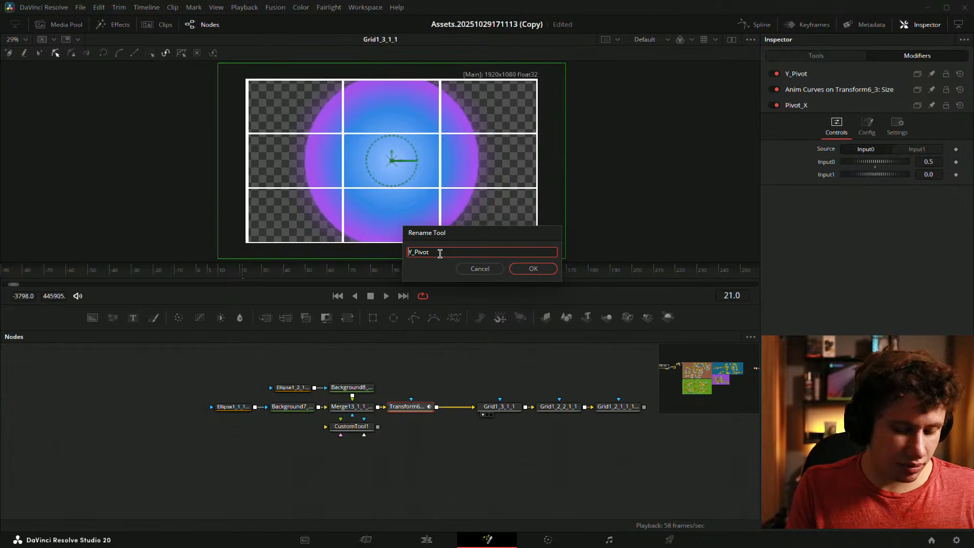
{"action": "type", "text": "X"}
{"action": "key", "text": "Return"}
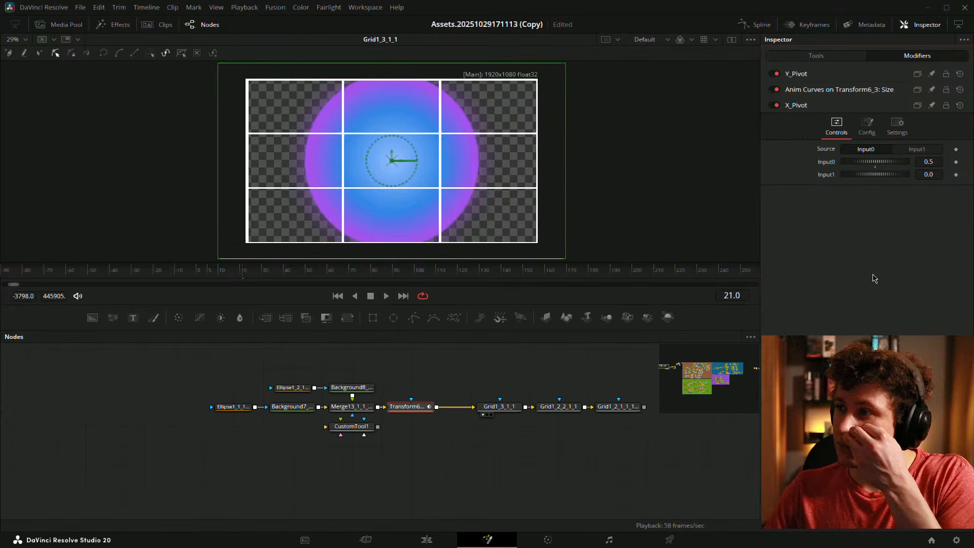
- Check the Y_Pivot, X_Pivot and Anim Curves modifiers, then rename Y_Pivot to Pivot
{"action": "left_click", "coordinate": [823, 74]}
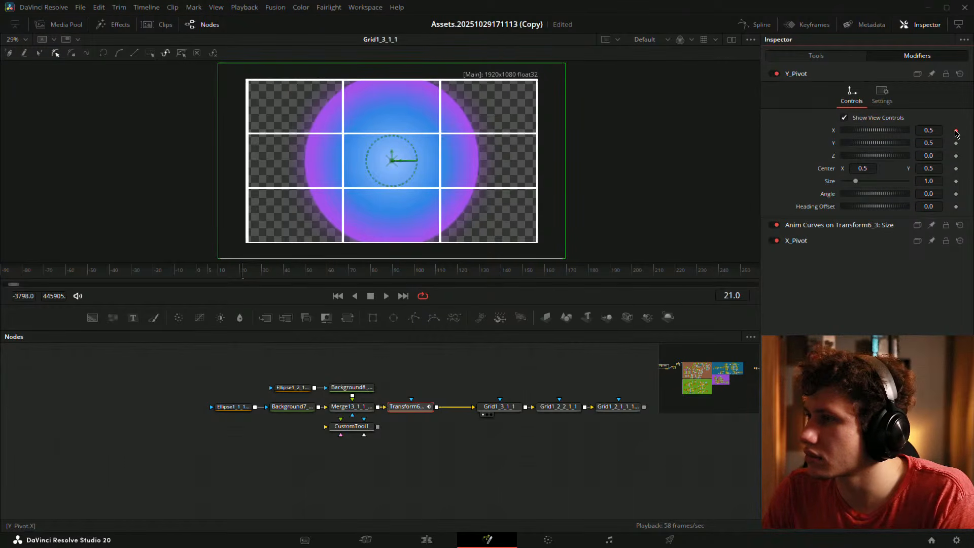
{"action": "left_click", "coordinate": [793, 74]}
{"action": "left_click", "coordinate": [810, 110]}
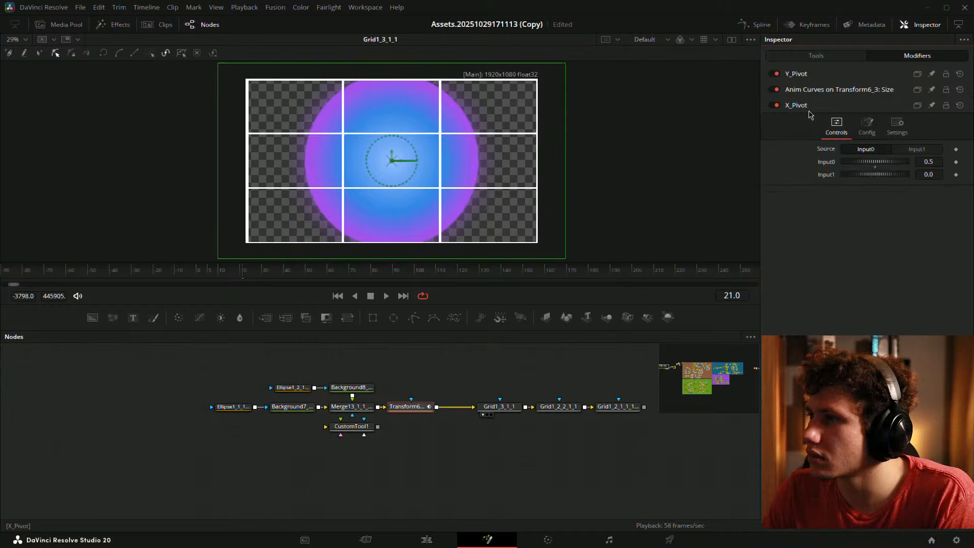
{"action": "left_click", "coordinate": [809, 110]}
{"action": "left_click", "coordinate": [818, 91]}
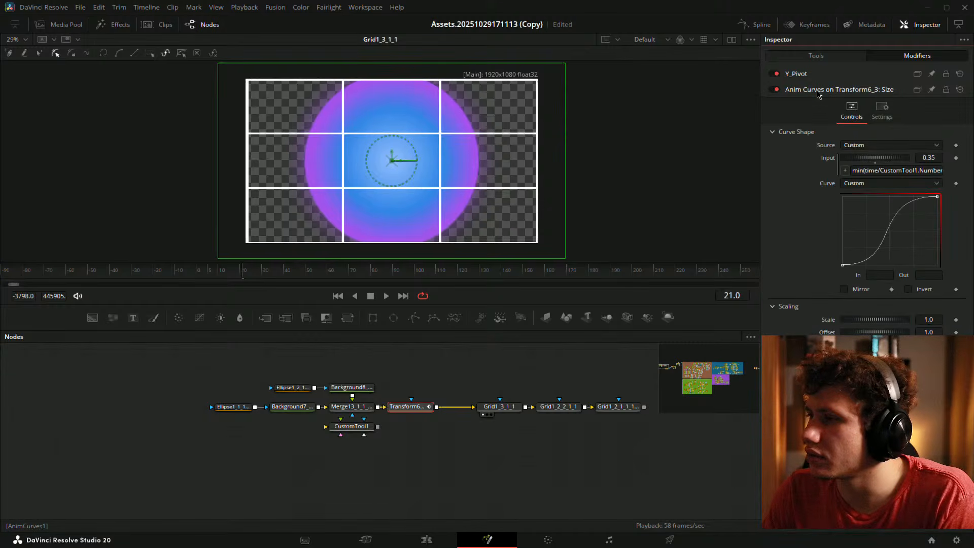
{"action": "left_click", "coordinate": [818, 91]}
{"action": "left_click", "coordinate": [817, 76]}
{"action": "right_click", "coordinate": [800, 79]}
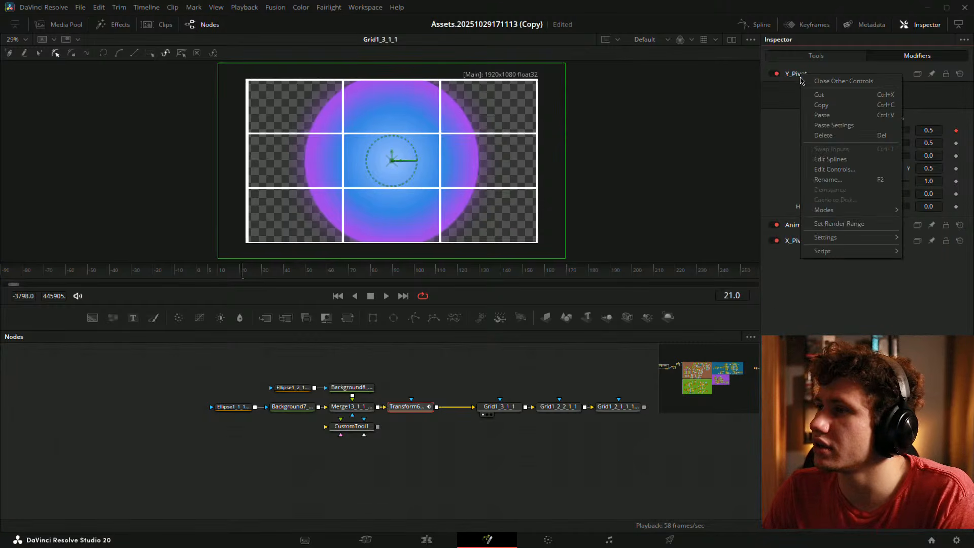
{"action": "left_click", "coordinate": [828, 180]}
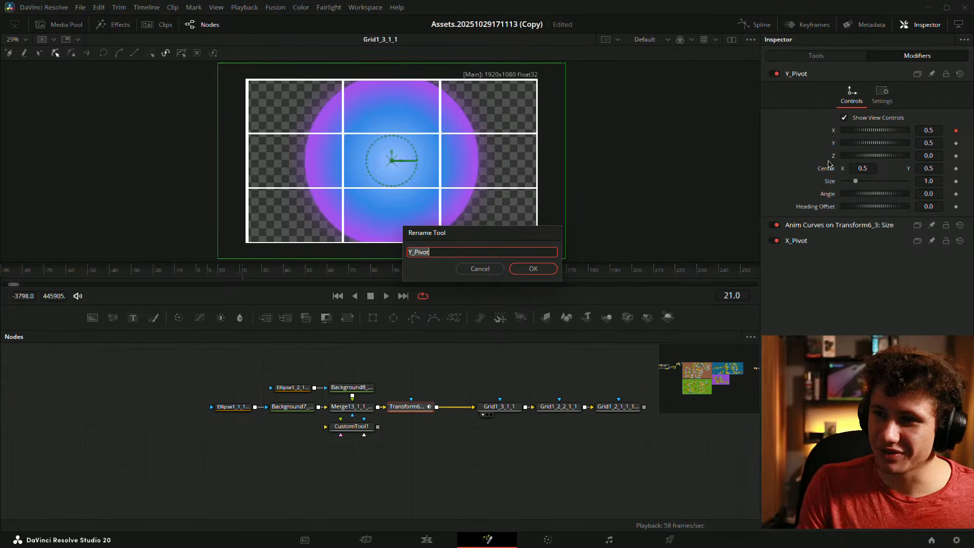
{"action": "key", "text": "Left"}
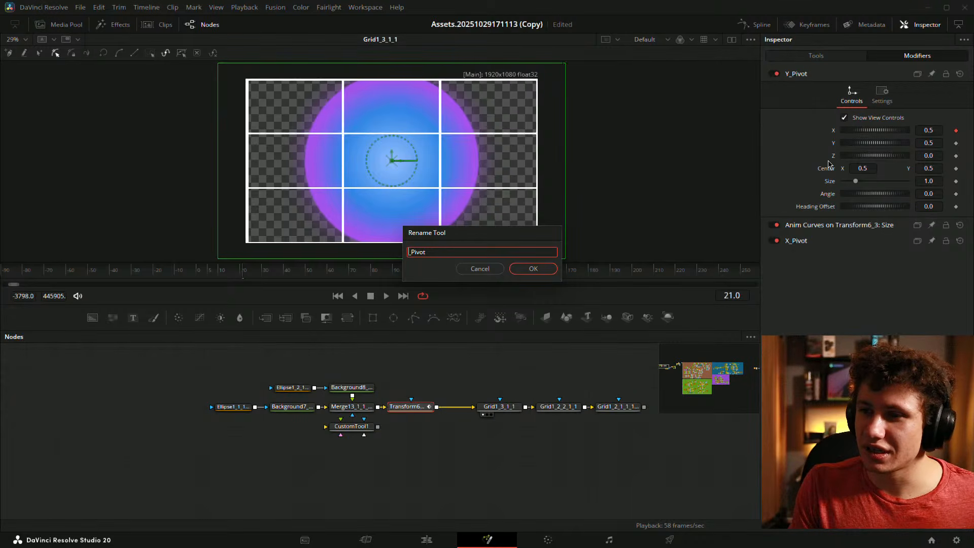
{"action": "key", "text": "Return"}
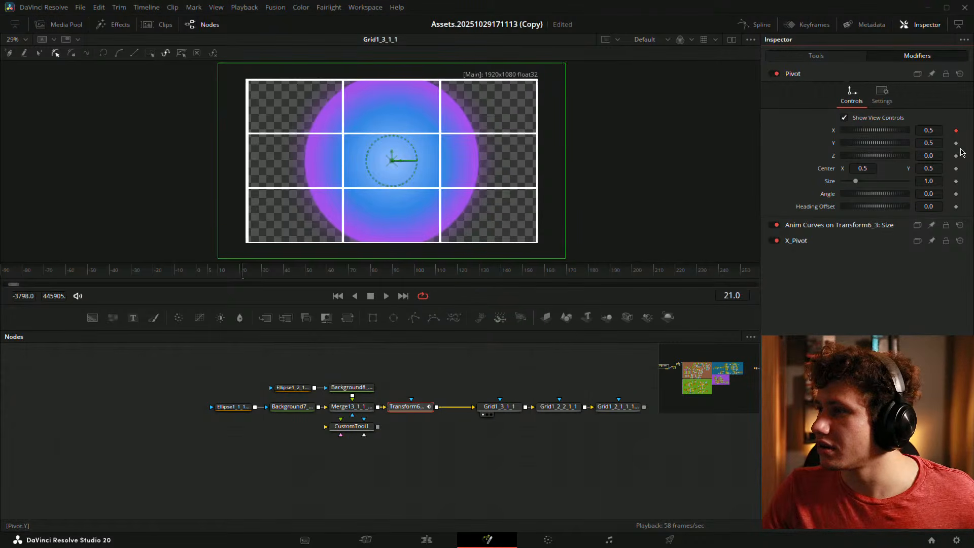
- Add a Switch modifier on Pivot's Y value and rename it Y_Pivot
{"action": "right_click", "coordinate": [836, 147]}
{"action": "mouse_move", "coordinate": [865, 184]}
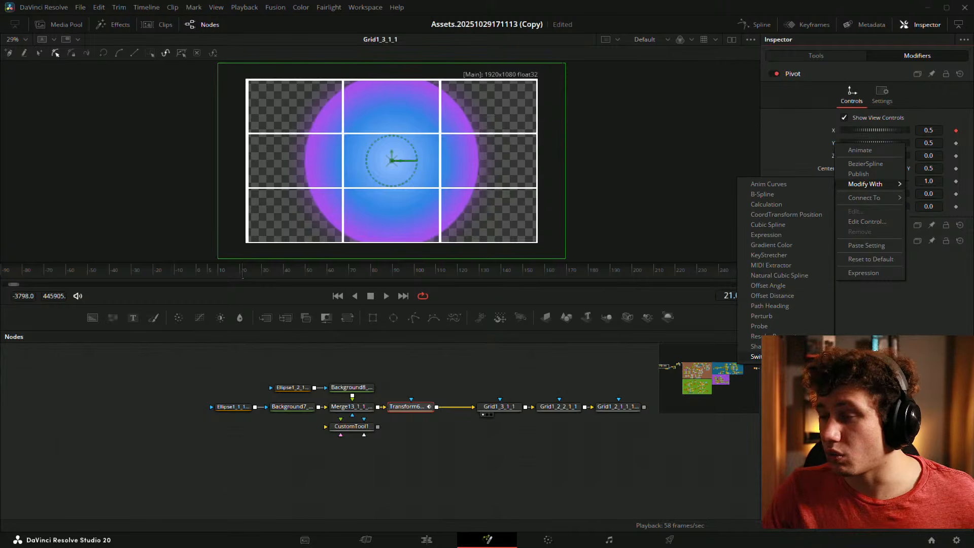
{"action": "left_click", "coordinate": [776, 356]}
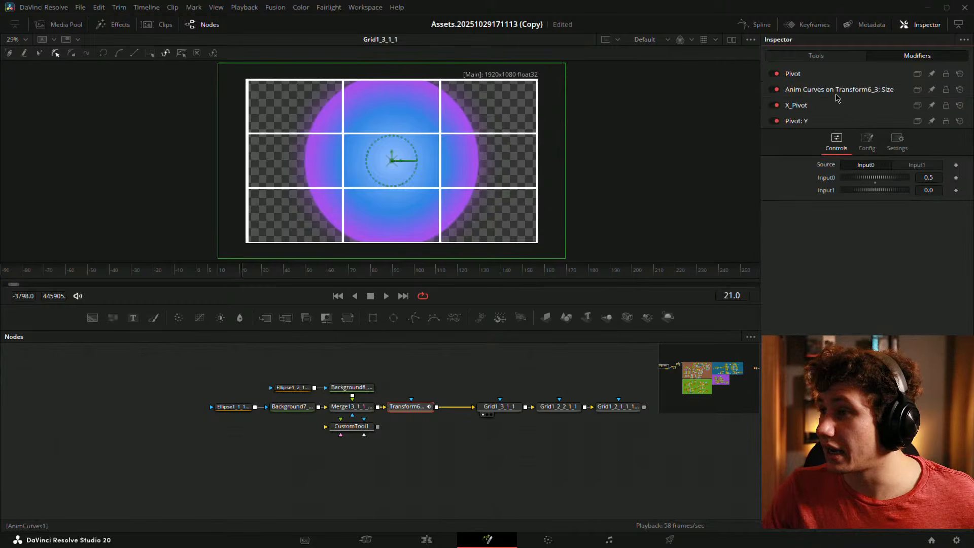
{"action": "right_click", "coordinate": [825, 127]}
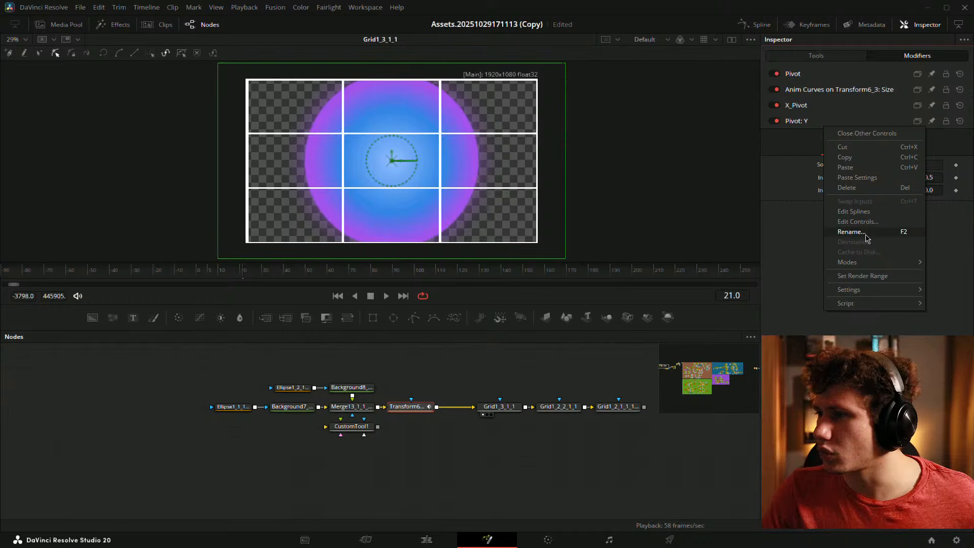
{"action": "left_click", "coordinate": [850, 231]}
{"action": "key", "text": "BackSpace"}
{"action": "key", "text": "Return"}
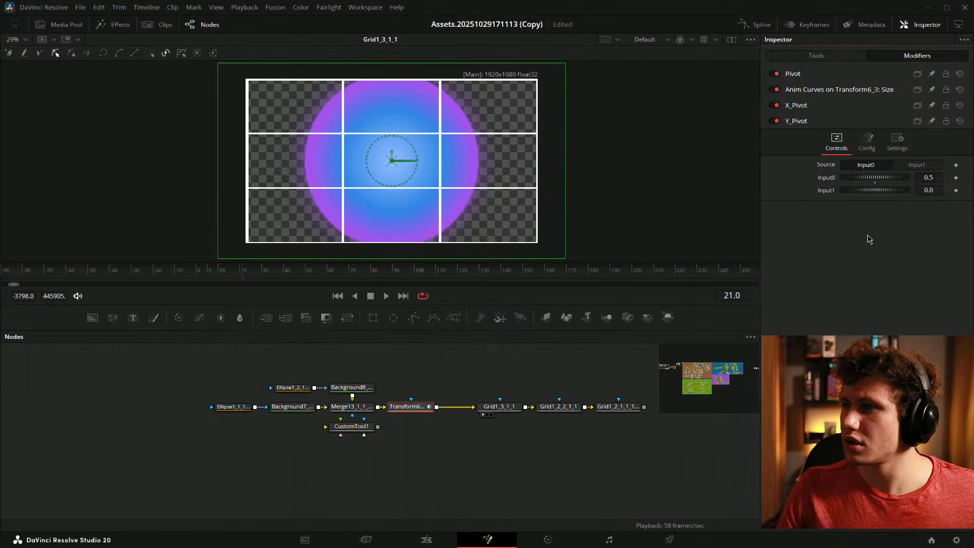
{"action": "left_click", "coordinate": [825, 75]}
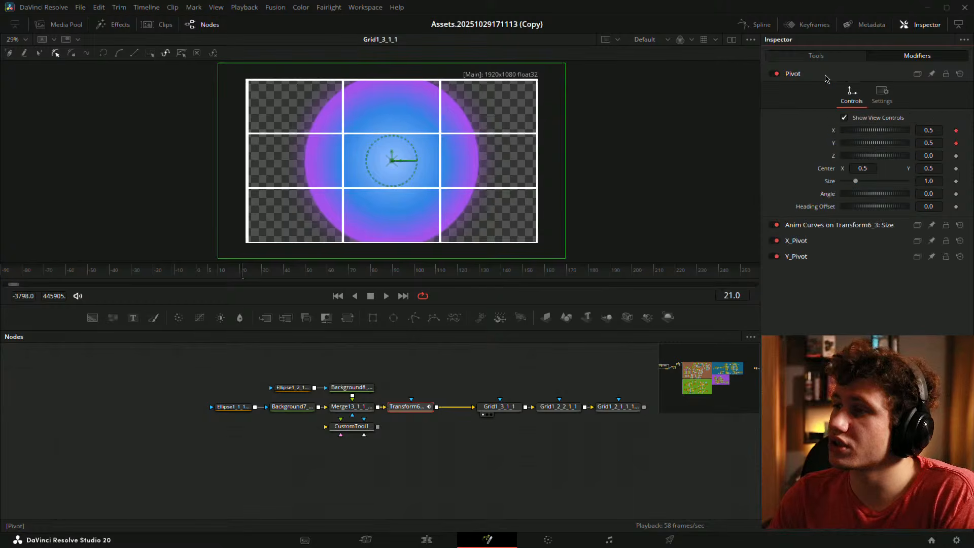
{"action": "left_click", "coordinate": [826, 75]}
{"action": "left_click", "coordinate": [809, 110]}
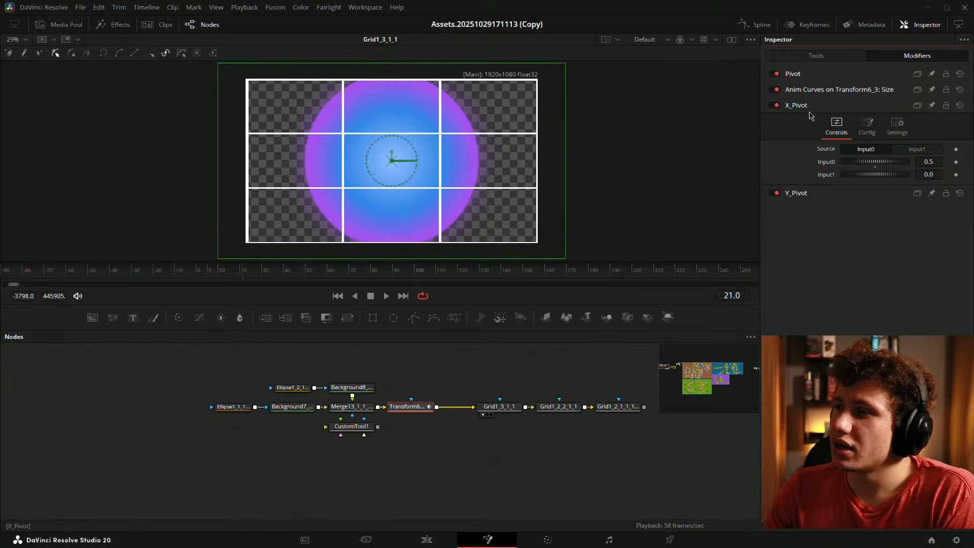
- Set Number of Inputs to 4 on both the X_Pivot and Y_Pivot switches
{"action": "left_click", "coordinate": [867, 127]}
{"action": "left_click", "coordinate": [930, 148]}
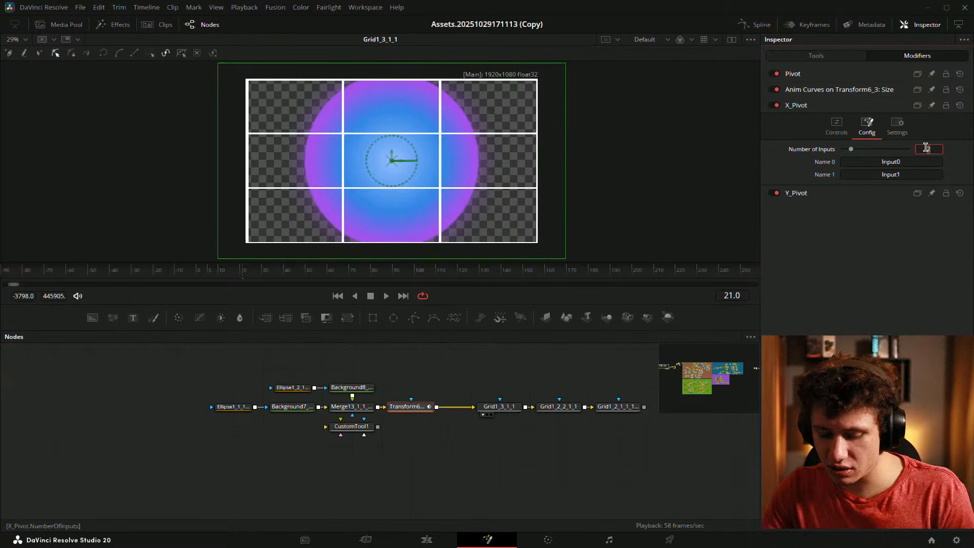
{"action": "type", "text": "4"}
{"action": "key", "text": "Tab"}
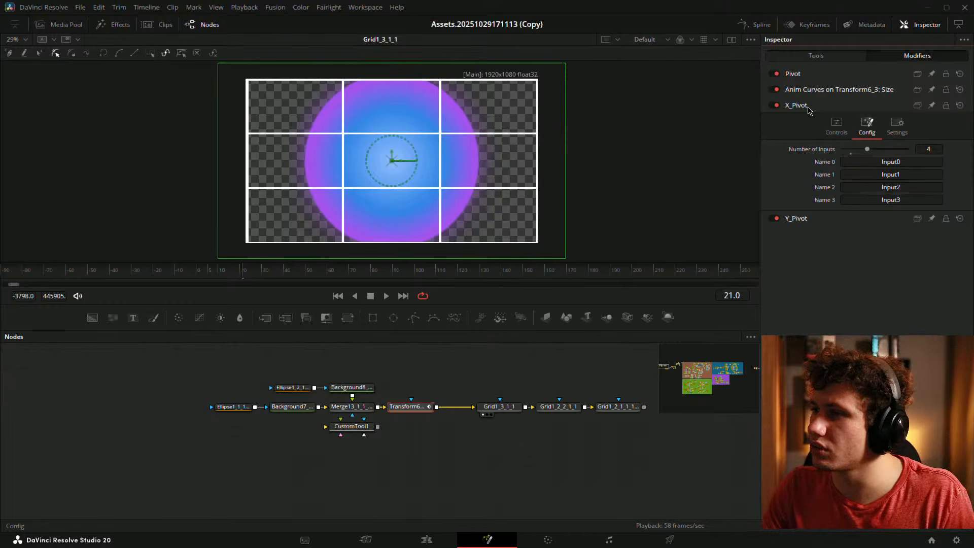
{"action": "left_click", "coordinate": [811, 105]}
{"action": "left_click", "coordinate": [814, 120]}
{"action": "left_click", "coordinate": [866, 141]}
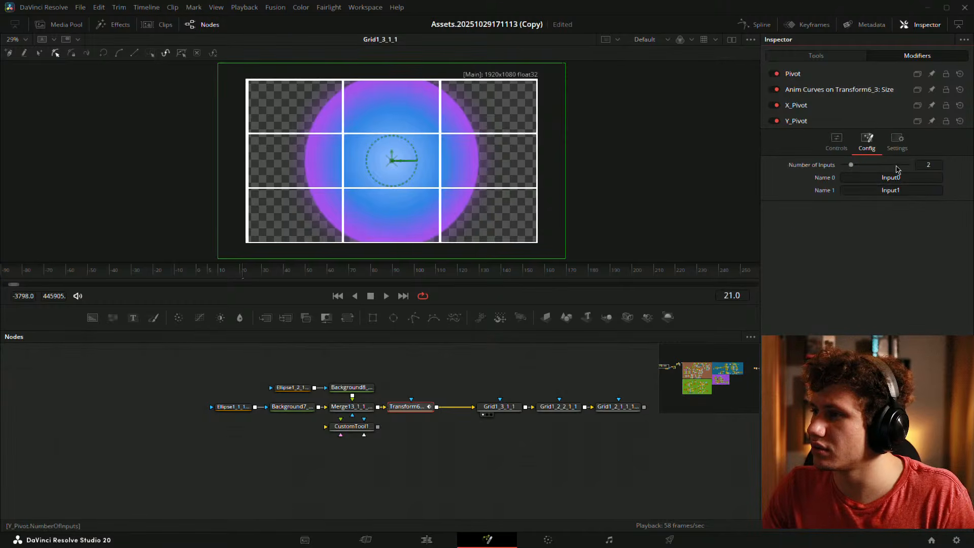
{"action": "left_click", "coordinate": [929, 165]}
{"action": "type", "text": "4"}
{"action": "key", "text": "Tab"}
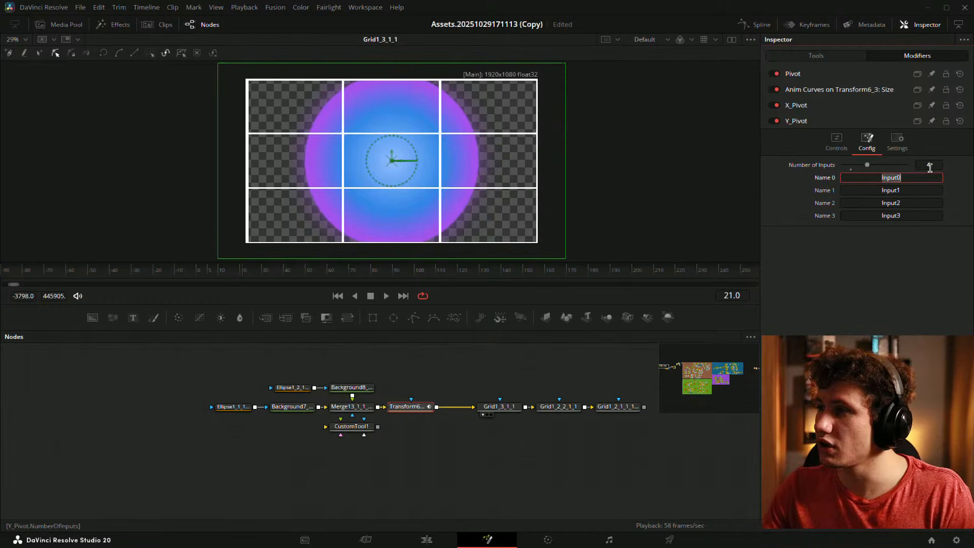
- Enter X_Pivot's input values 0, 0.333, 0.666 and 1.0
{"action": "left_click", "coordinate": [823, 106]}
{"action": "left_click", "coordinate": [837, 126]}
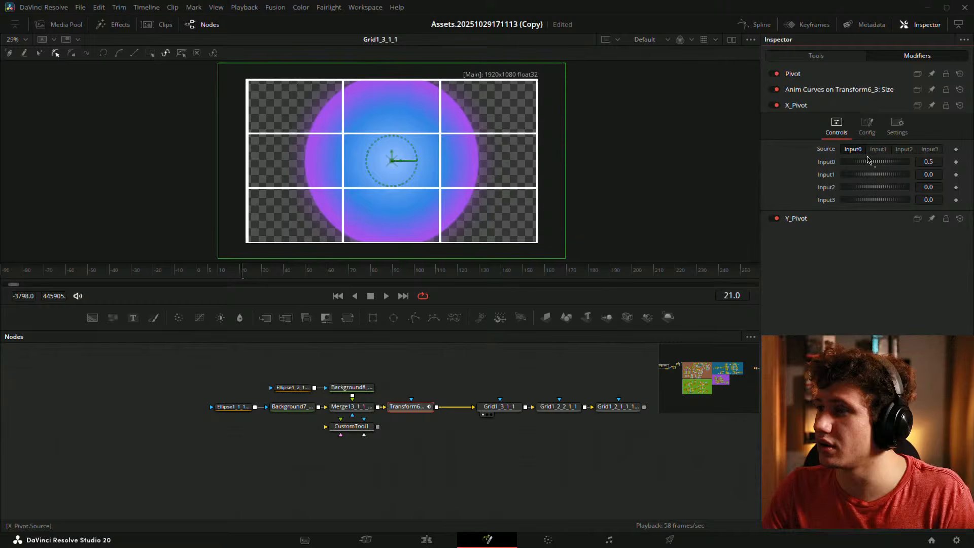
{"action": "left_click", "coordinate": [933, 161]}
{"action": "type", "text": "0"}
{"action": "key", "text": "Tab"}
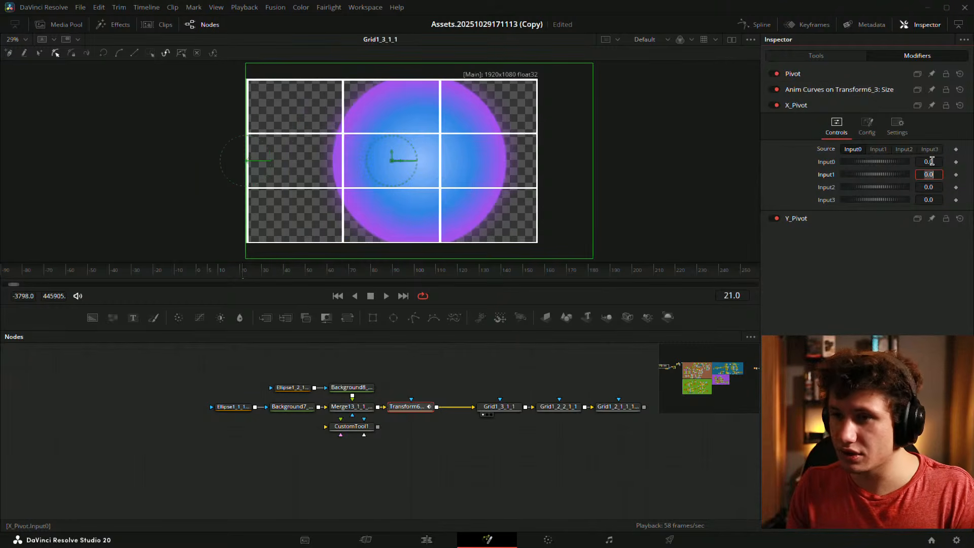
{"action": "type", "text": ".333"}
{"action": "key", "text": "Tab"}
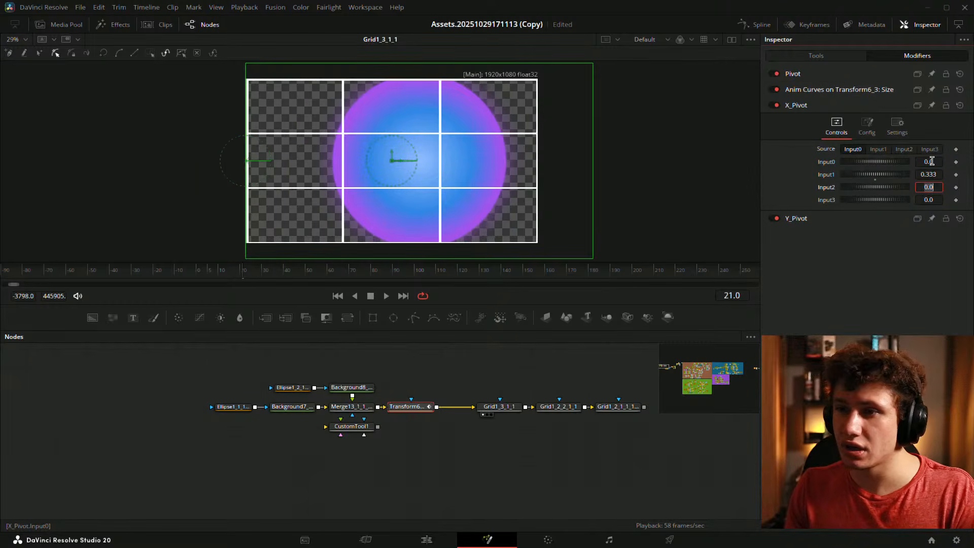
{"action": "type", "text": ".666"}
{"action": "key", "text": "Tab"}
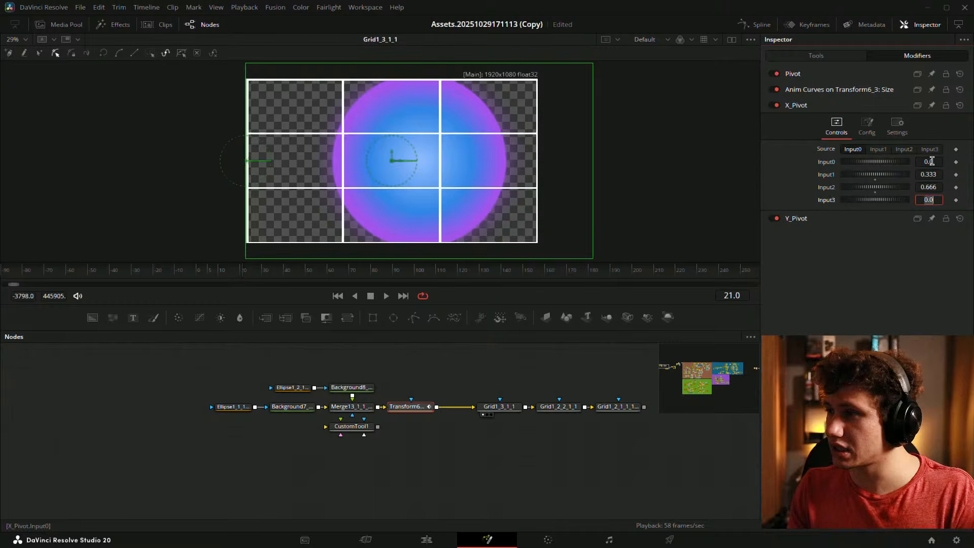
{"action": "key", "text": "Return"}
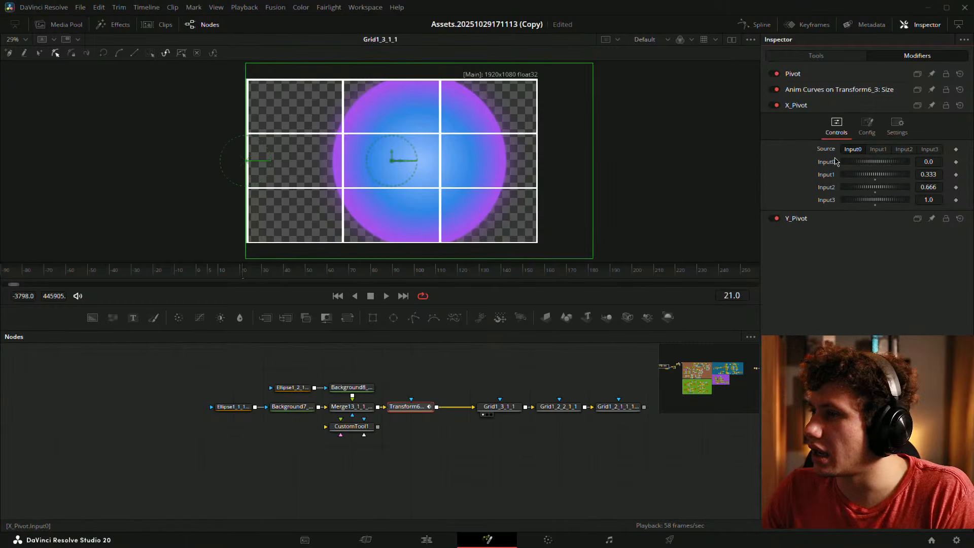
- Copy X_Pivot's input settings and paste them into Y_Pivot, then return to frame 0
{"action": "left_click", "coordinate": [811, 222]}
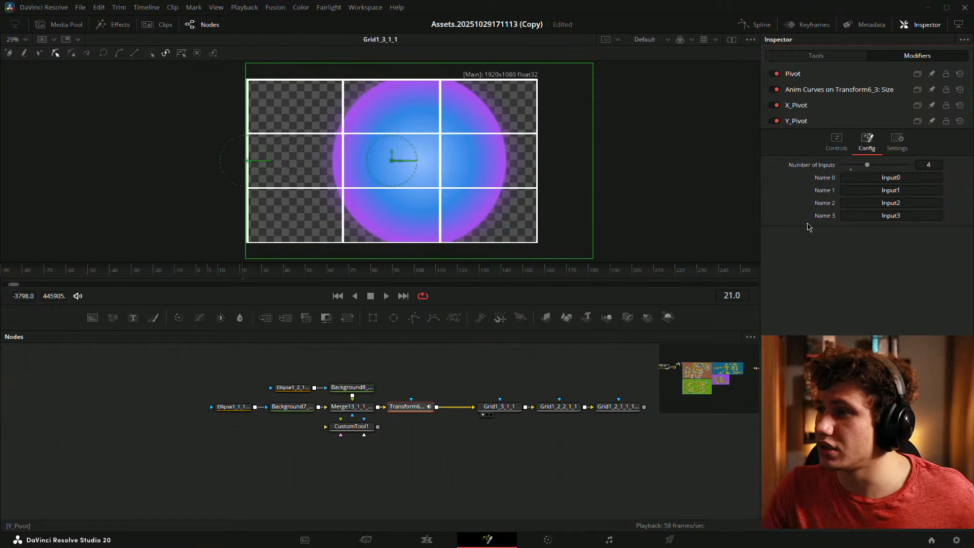
{"action": "right_click", "coordinate": [823, 106]}
{"action": "left_click", "coordinate": [862, 136]}
{"action": "right_click", "coordinate": [812, 117]}
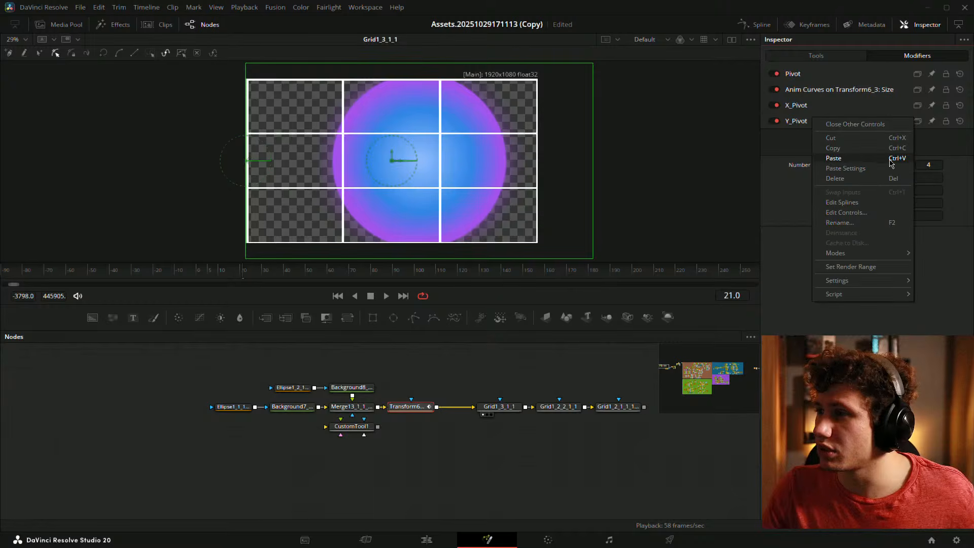
{"action": "left_click", "coordinate": [855, 168]}
{"action": "left_click", "coordinate": [836, 141]}
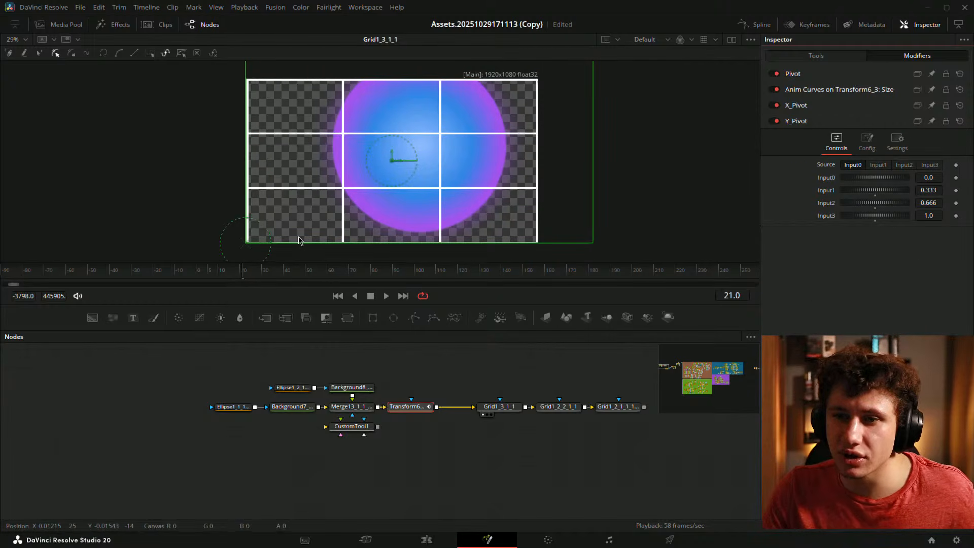
{"action": "left_click", "coordinate": [198, 271]}
- Preview the dome's growth with Y_Pivot's source on Input1, Input2 and Input3, then reset to Input0
{"action": "left_click_drag", "start_coordinate": [234, 268], "coordinate": [197, 274]}
{"action": "key", "text": "space"}
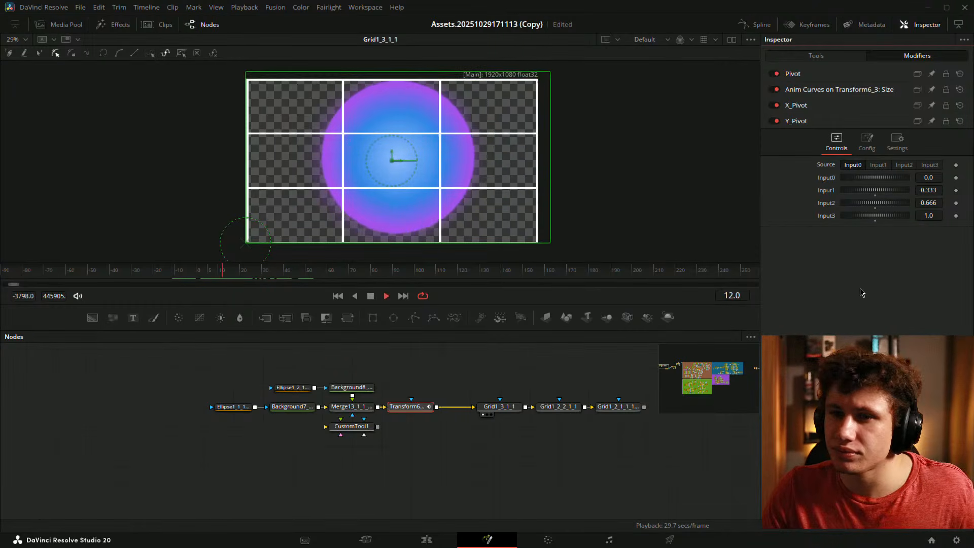
{"action": "left_click", "coordinate": [879, 165]}
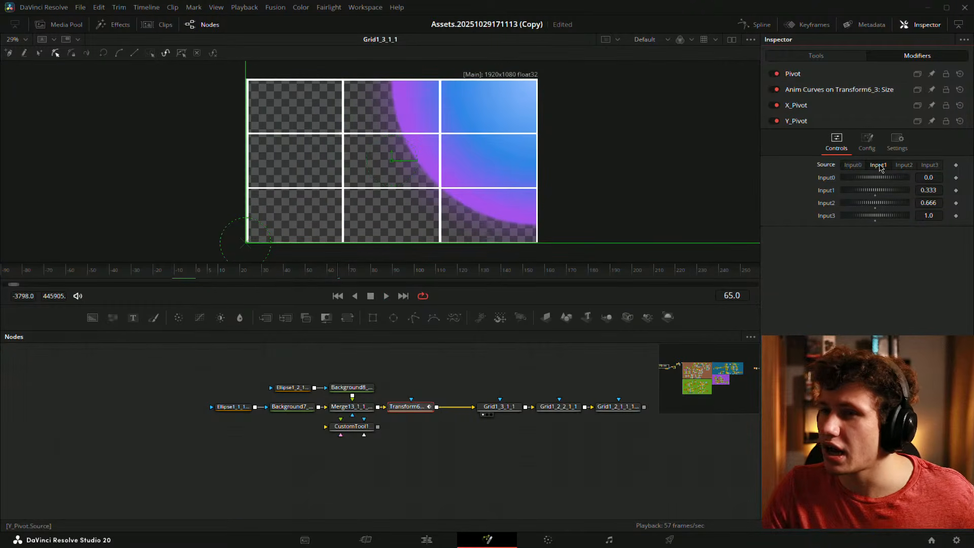
{"action": "left_click", "coordinate": [200, 275]}
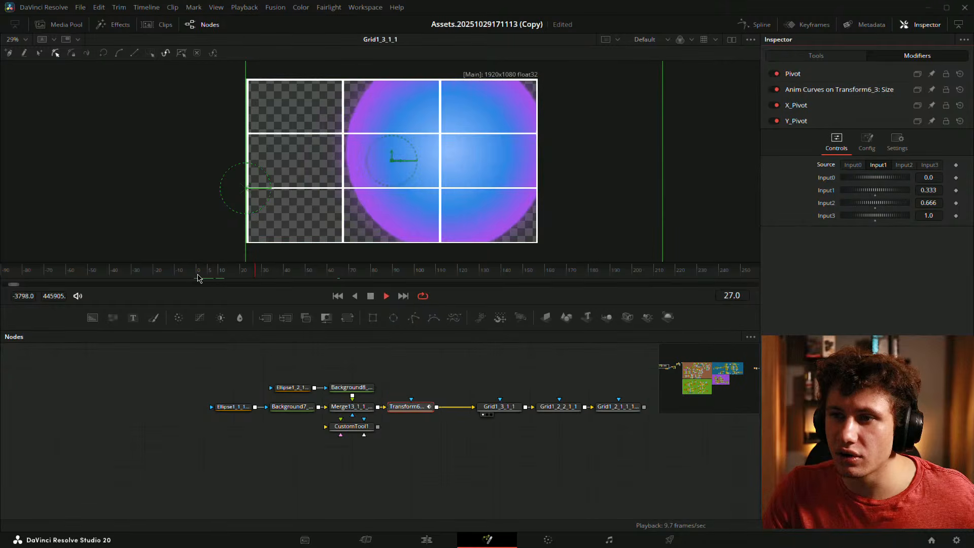
{"action": "left_click", "coordinate": [903, 165]}
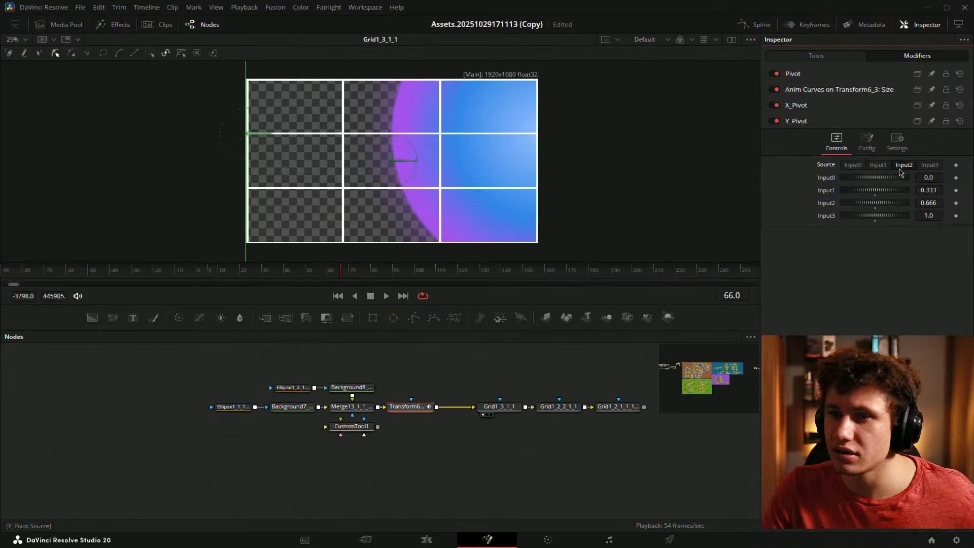
{"action": "left_click", "coordinate": [199, 275]}
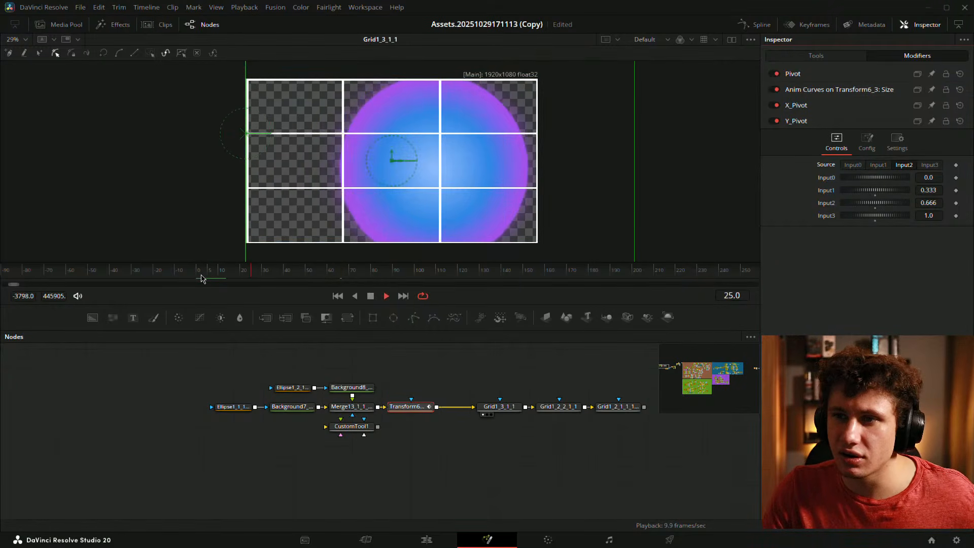
{"action": "left_click", "coordinate": [936, 167]}
{"action": "left_click", "coordinate": [210, 274]}
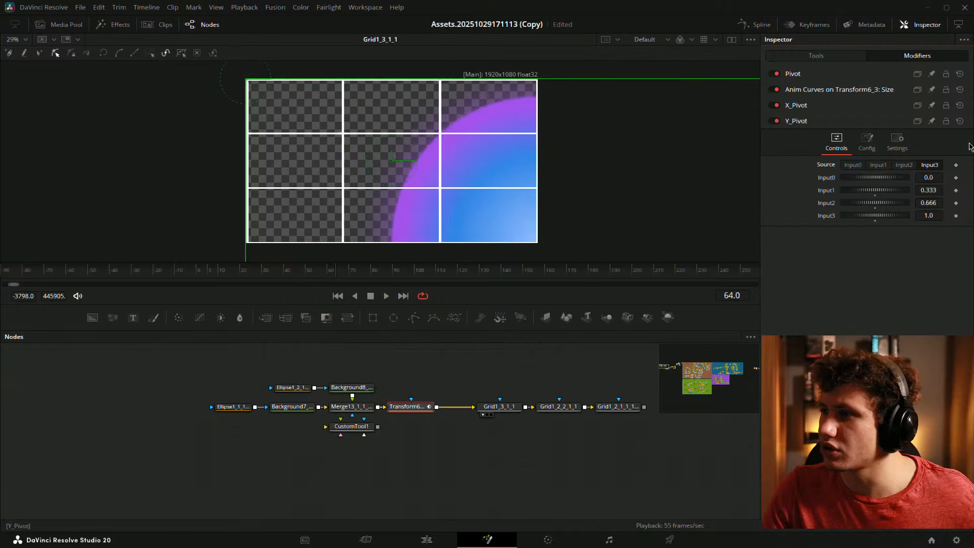
{"action": "left_click", "coordinate": [851, 167]}
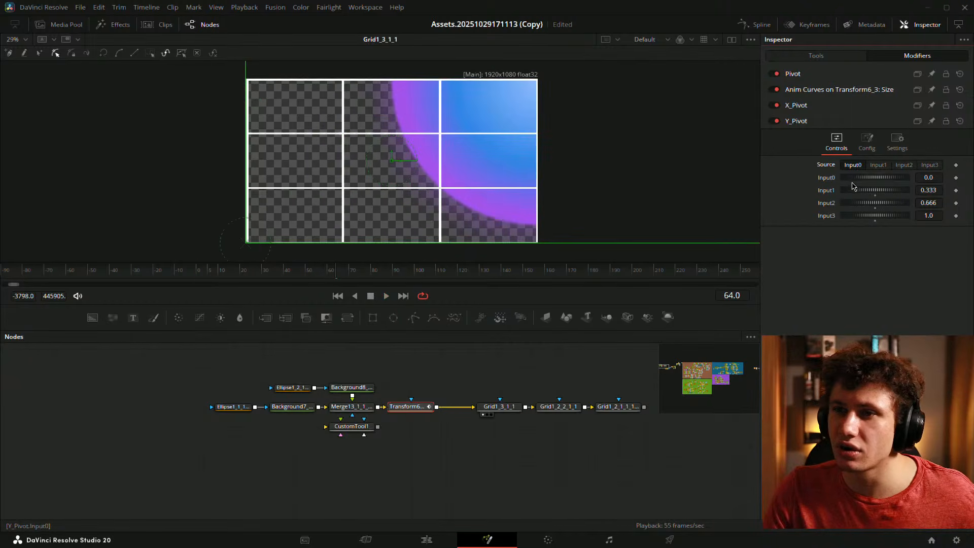
- Try X_Pivot on Input3 and Y_Pivot on Input2, replaying the growth from frame 0
{"action": "left_click", "coordinate": [796, 106]}
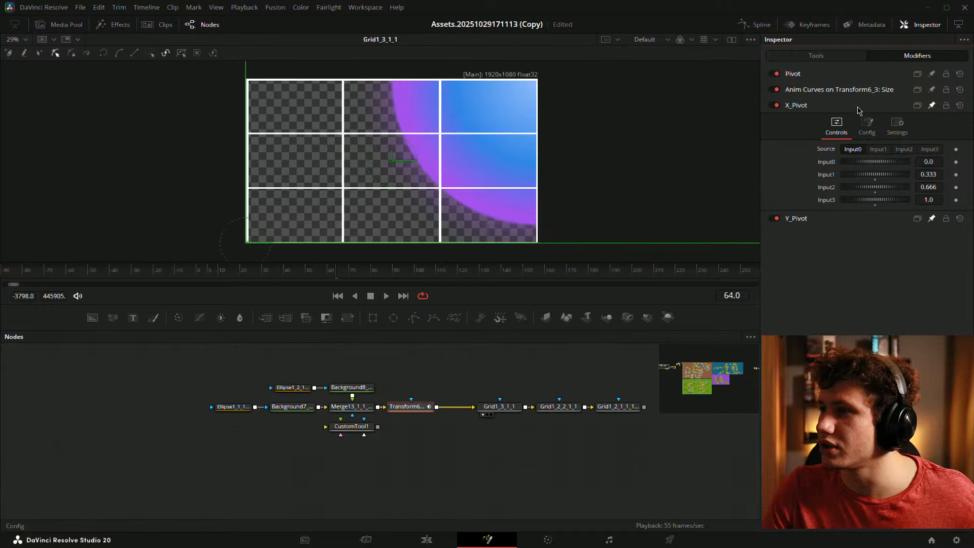
{"action": "left_click", "coordinate": [796, 217]}
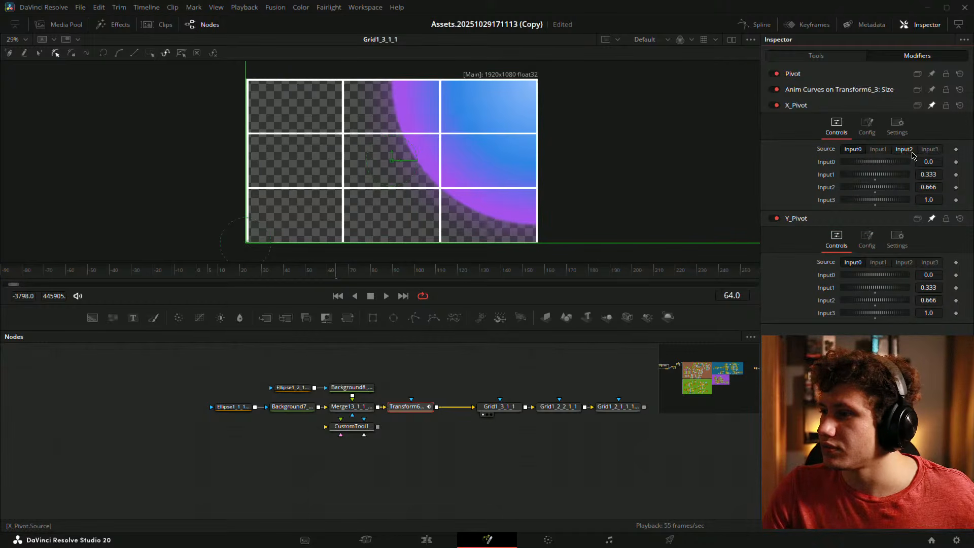
{"action": "left_click", "coordinate": [928, 149]}
{"action": "left_click", "coordinate": [198, 278]}
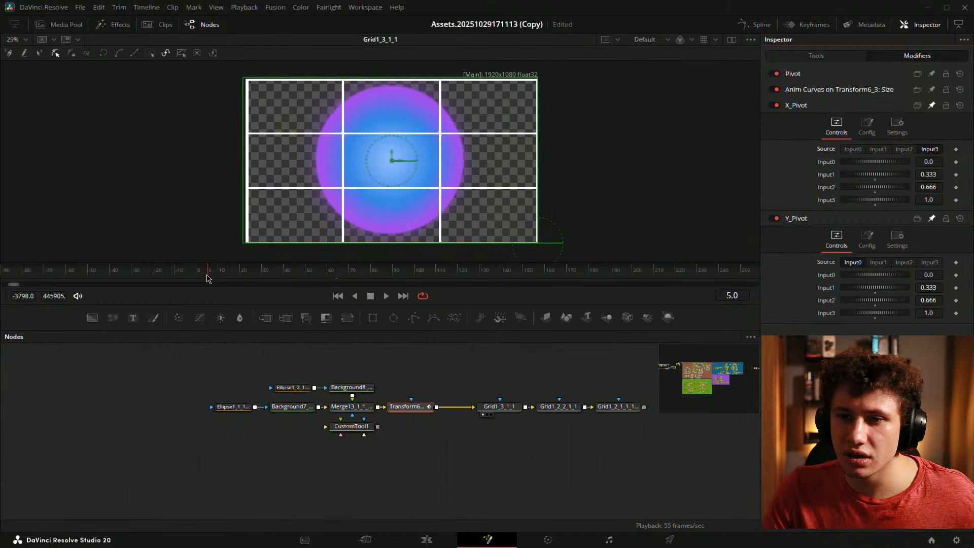
{"action": "key", "text": "space"}
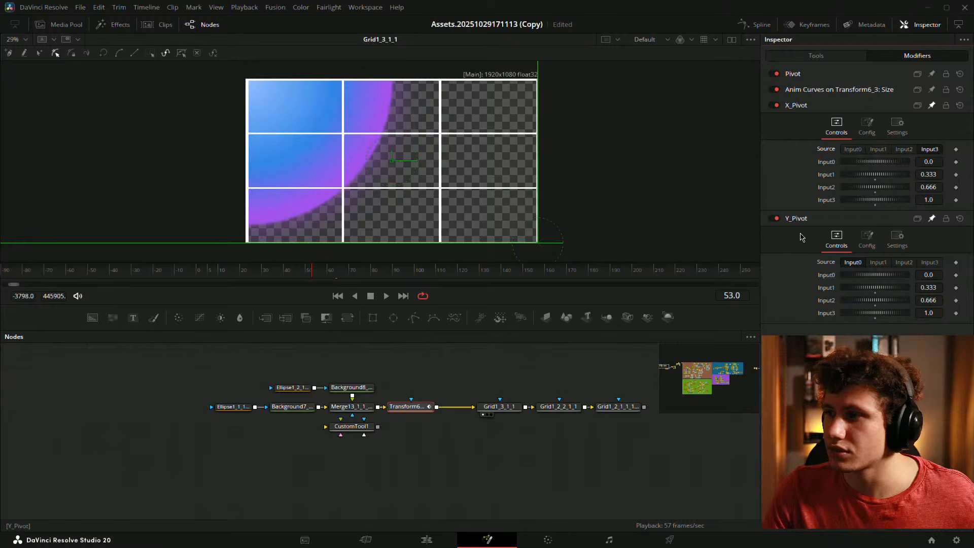
{"action": "left_click", "coordinate": [903, 262]}
{"action": "left_click_drag", "start_coordinate": [271, 278], "coordinate": [200, 274]}
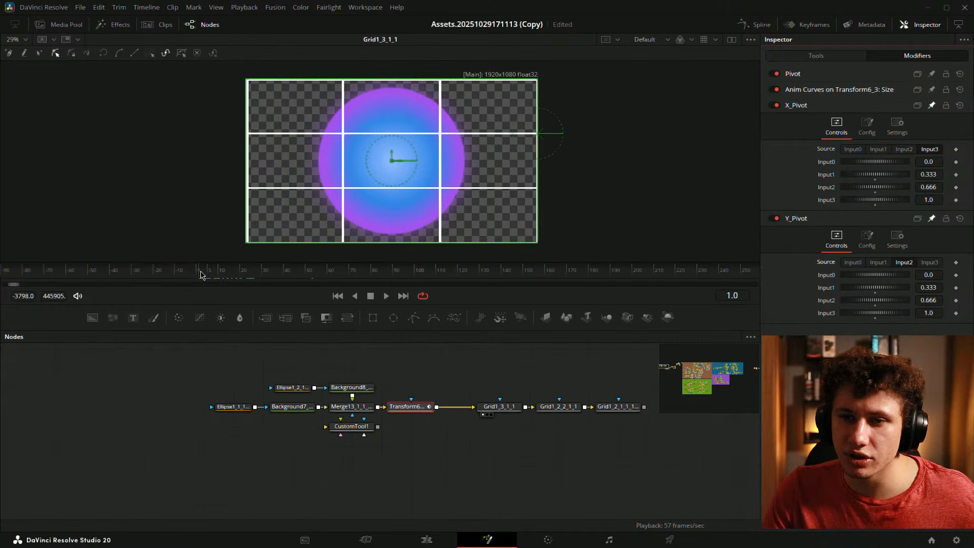
{"action": "key", "text": "space"}
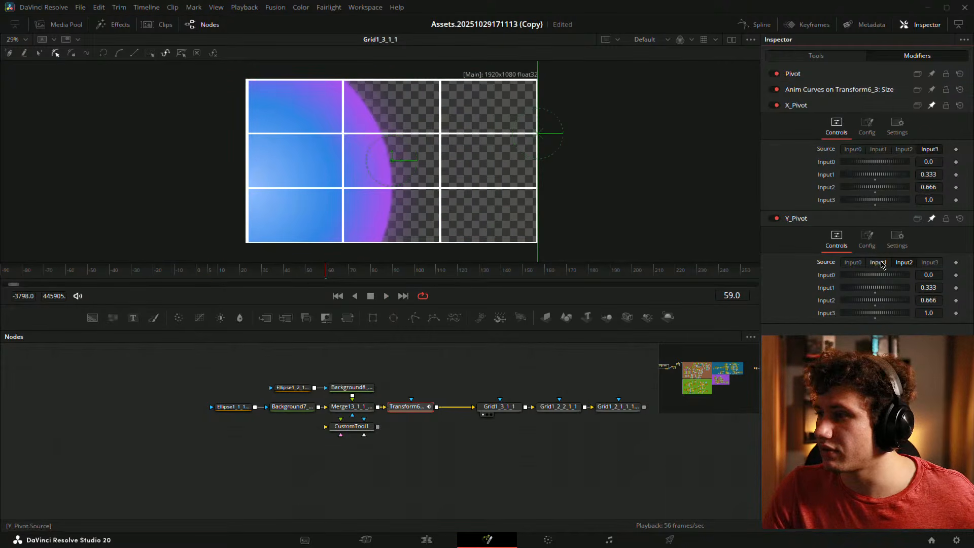
- Switch X_Pivot's source to Input1 and replay the animation from the first frame
{"action": "left_click", "coordinate": [877, 149]}
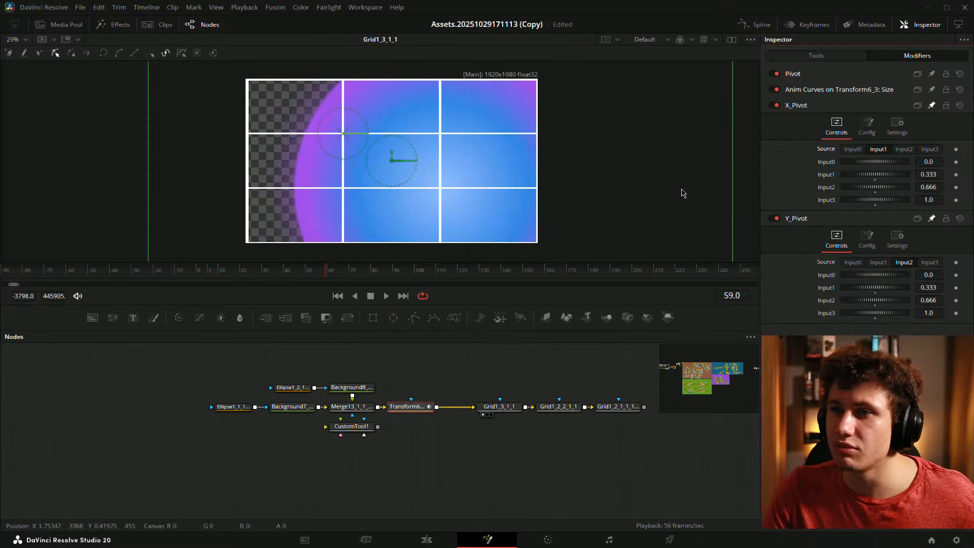
{"action": "left_click_drag", "start_coordinate": [233, 278], "coordinate": [195, 276]}
{"action": "key", "text": "space"}
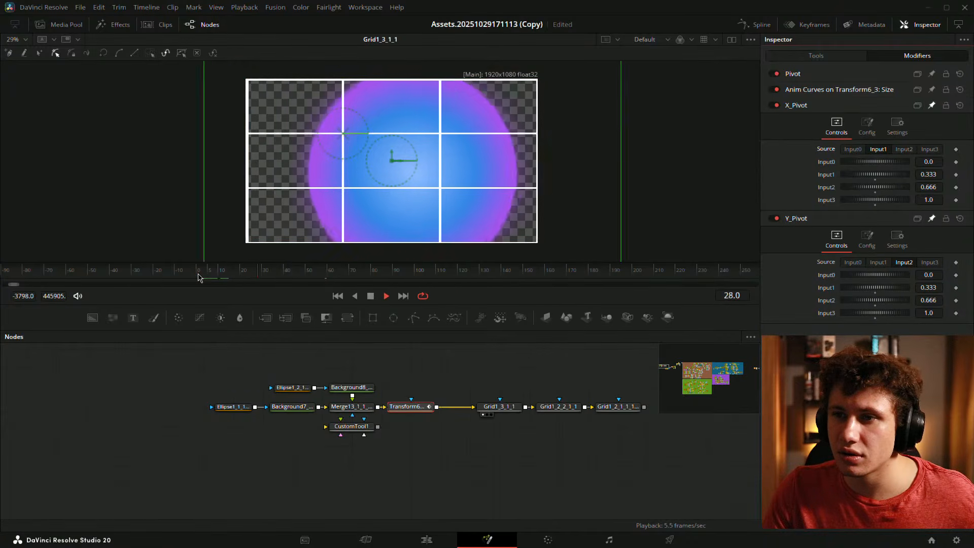
{"action": "key", "text": "space"}
{"action": "left_click", "coordinate": [198, 274]}
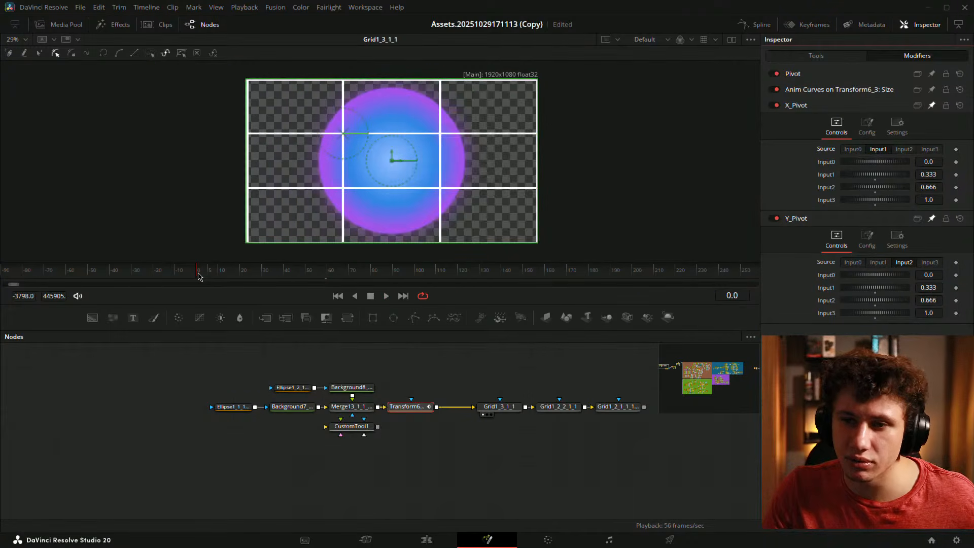
{"action": "key", "text": "space"}
- Set Y_Pivot's source to Input3 and replay the circle expanding from the off-centre pivot
{"action": "key", "text": "space"}
{"action": "left_click", "coordinate": [198, 273]}
{"action": "key", "text": "space"}
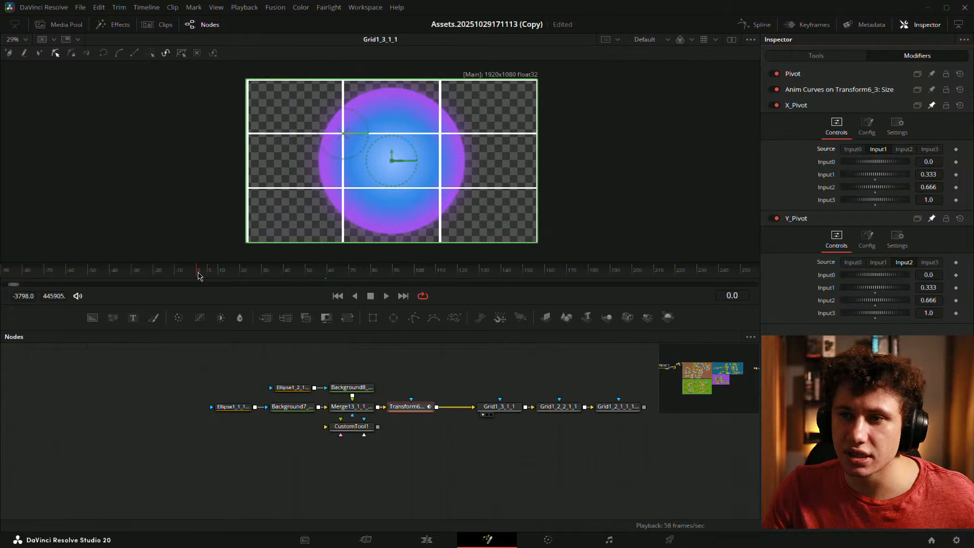
{"action": "key", "text": "space"}
{"action": "left_click", "coordinate": [930, 262]}
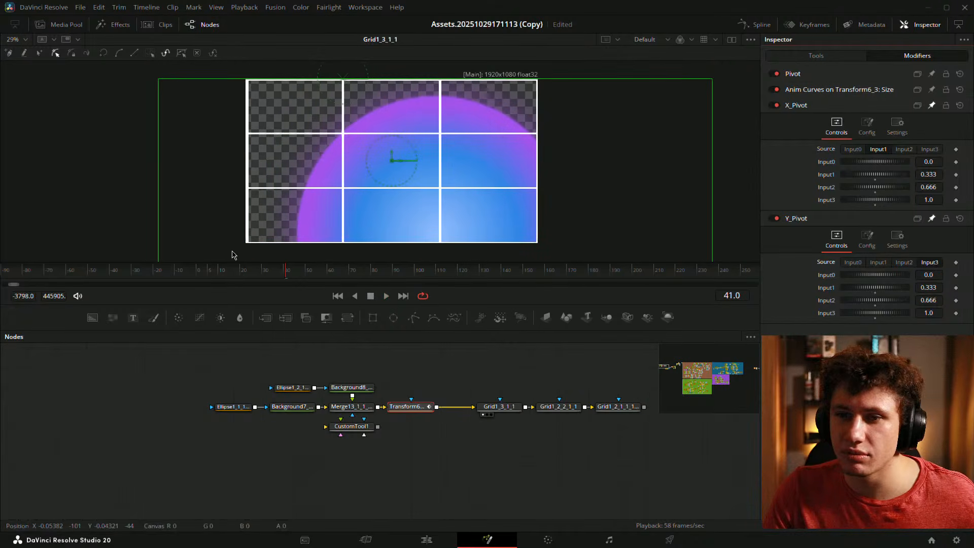
{"action": "left_click_drag", "start_coordinate": [239, 272], "coordinate": [198, 271]}
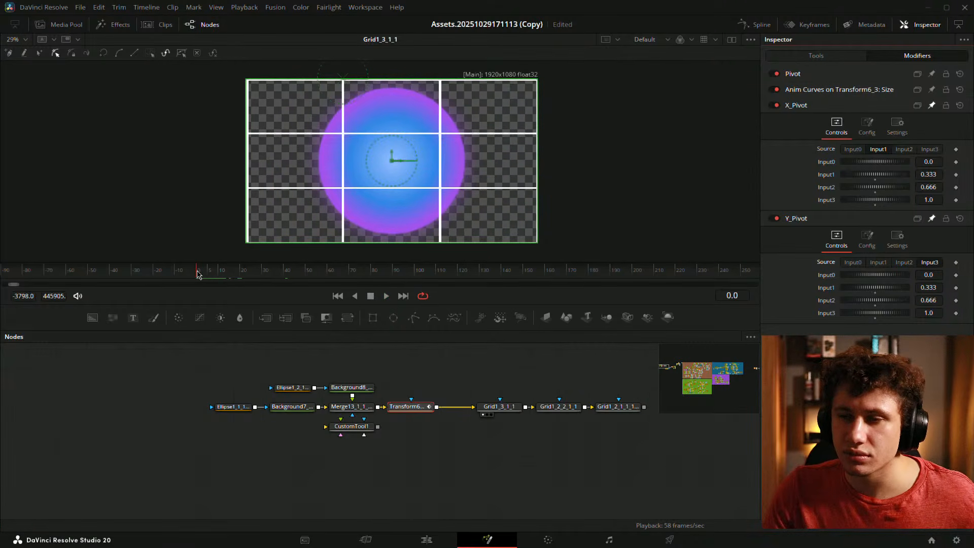
{"action": "key", "text": "space"}
{"action": "key", "text": "space"}
{"action": "left_click", "coordinate": [199, 273]}
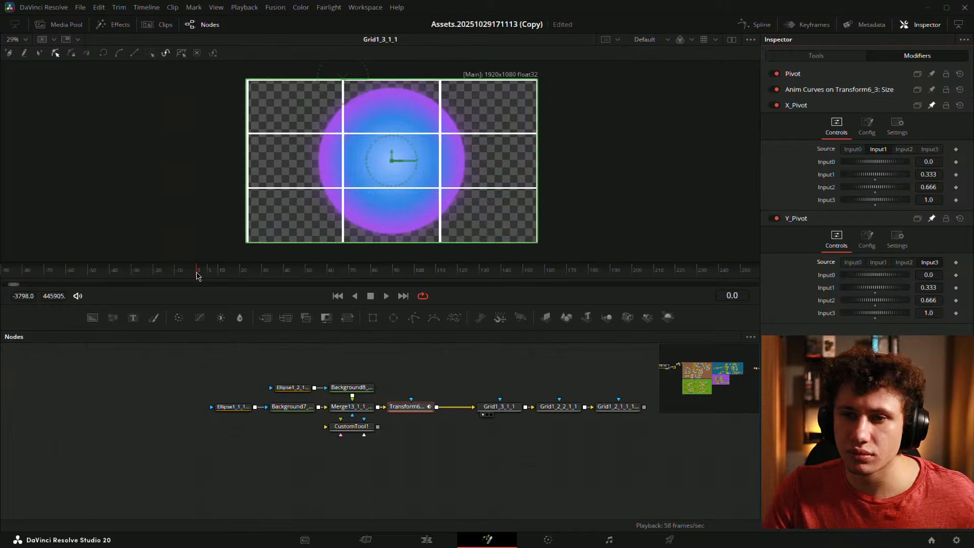
{"action": "key", "text": "space"}
{"action": "key", "text": "space"}
- Return both X_Pivot and Y_Pivot sources to Input0, rewind to the start, and save the project
{"action": "left_click", "coordinate": [428, 468]}
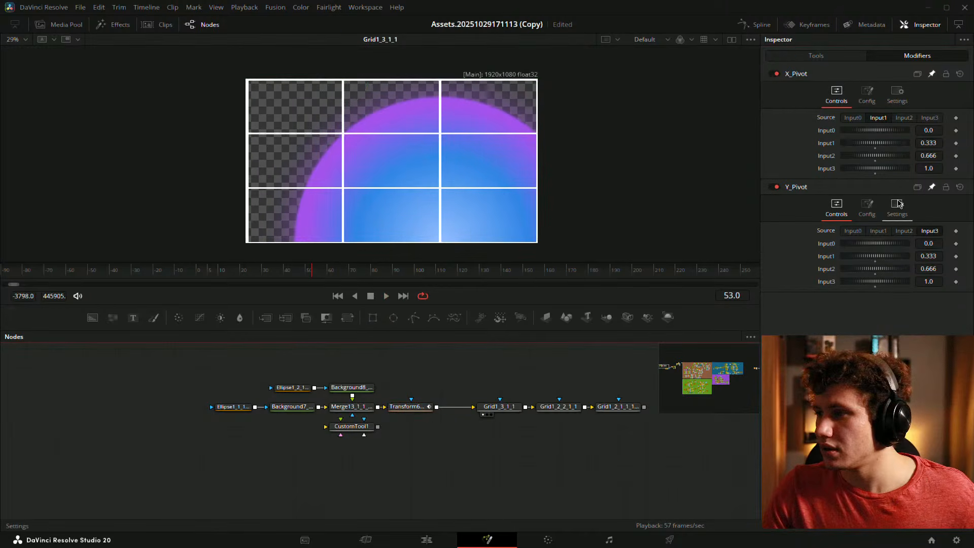
{"action": "left_click", "coordinate": [852, 231]}
{"action": "left_click", "coordinate": [853, 117]}
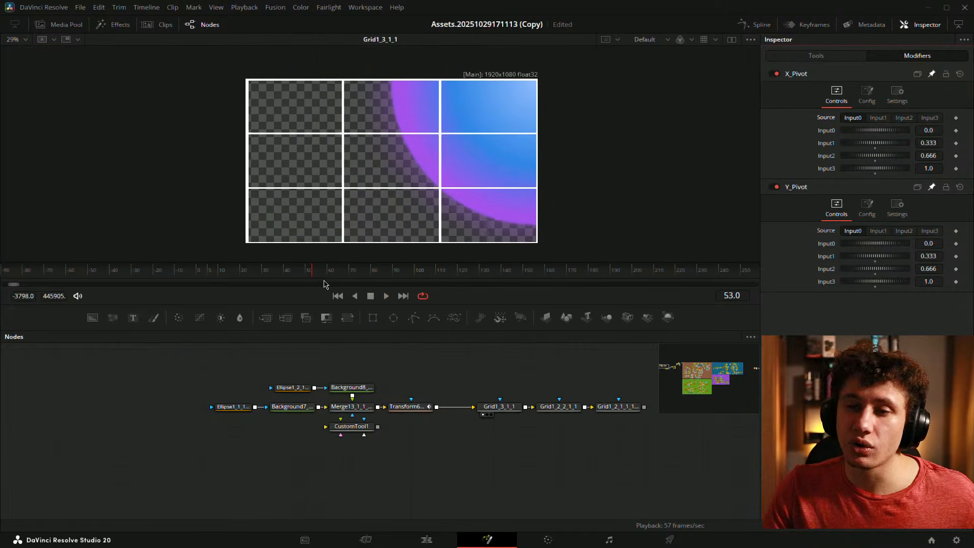
{"action": "left_click_drag", "start_coordinate": [298, 276], "coordinate": [203, 274]}
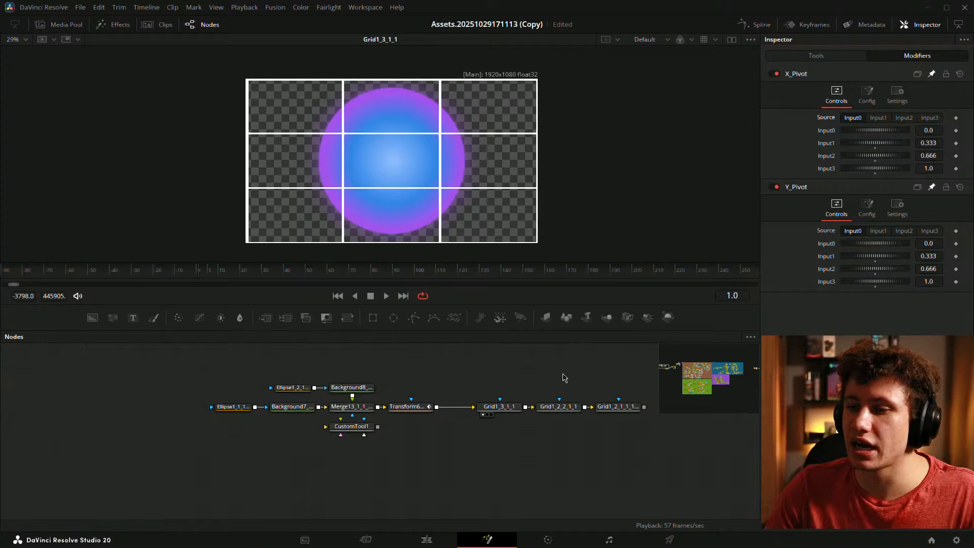
{"action": "left_click_drag", "start_coordinate": [517, 377], "coordinate": [358, 392]}
{"action": "key", "text": "ctrl+s"}
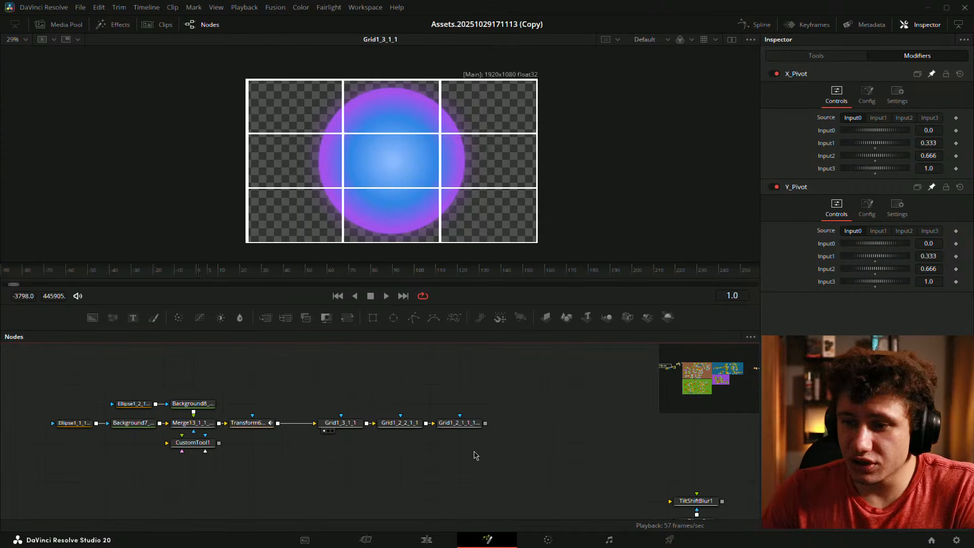
{"action": "left_click_drag", "start_coordinate": [412, 429], "coordinate": [363, 195]}
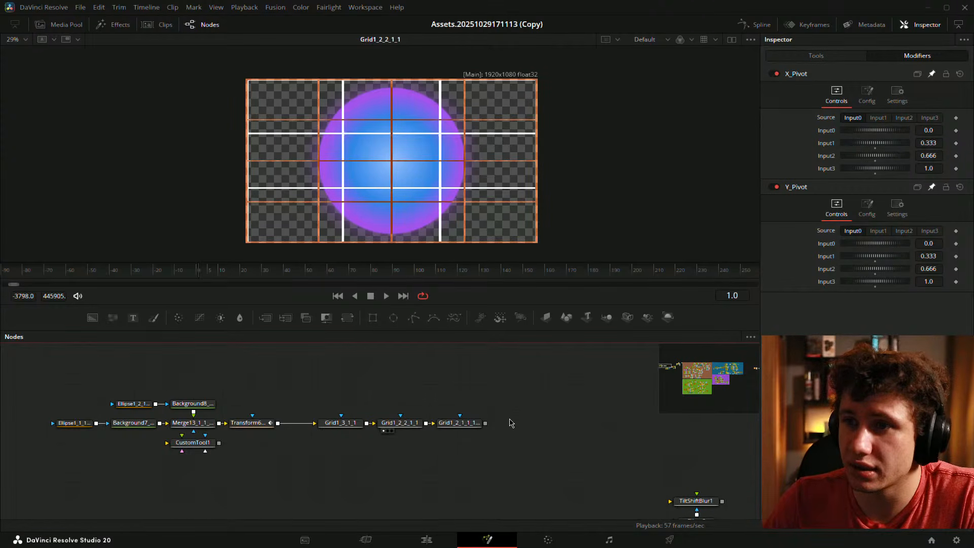
{"action": "left_click_drag", "start_coordinate": [455, 423], "coordinate": [350, 198]}
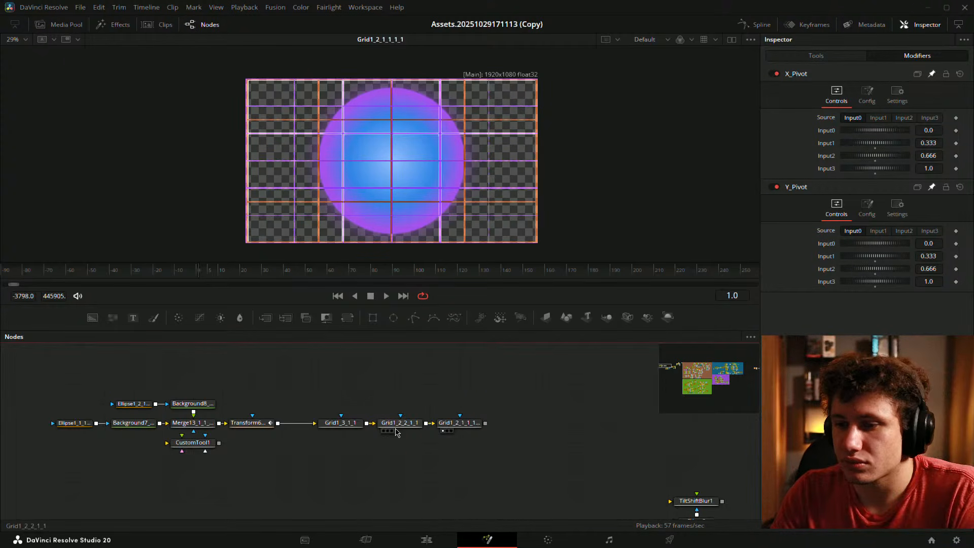
{"action": "left_click_drag", "start_coordinate": [400, 422], "coordinate": [366, 116]}
{"action": "left_click", "coordinate": [543, 385]}
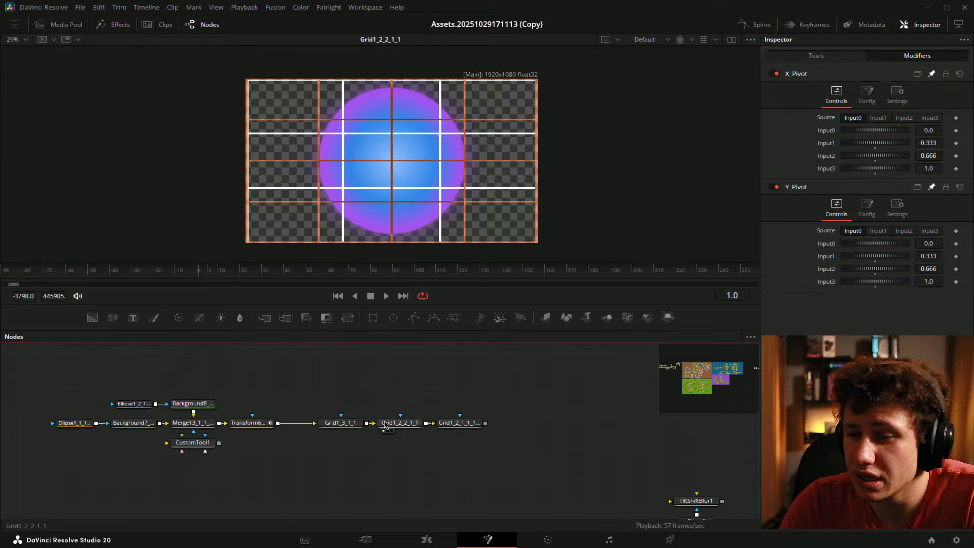
{"action": "left_click_drag", "start_coordinate": [341, 423], "coordinate": [411, 185]}
{"action": "left_click", "coordinate": [534, 393]}
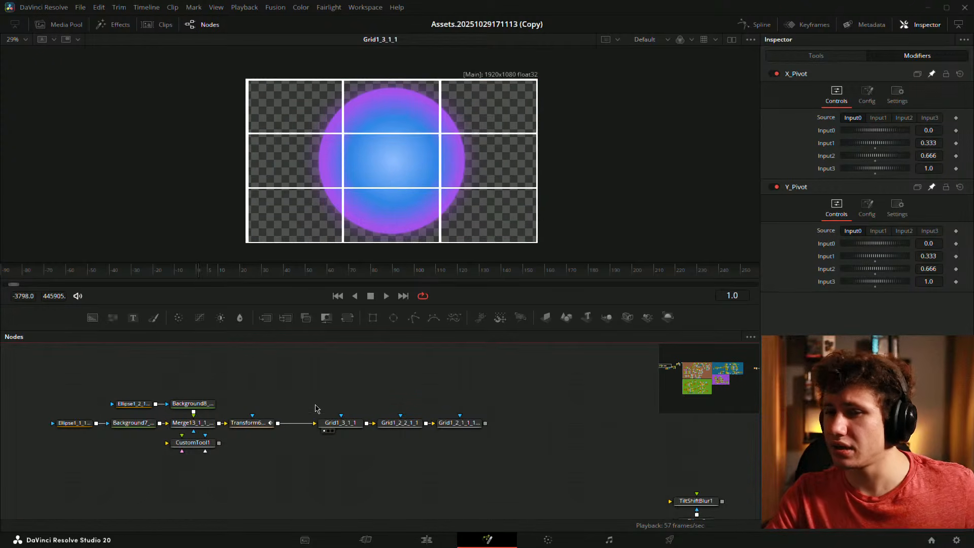
{"action": "left_click_drag", "start_coordinate": [269, 405], "coordinate": [414, 400]}
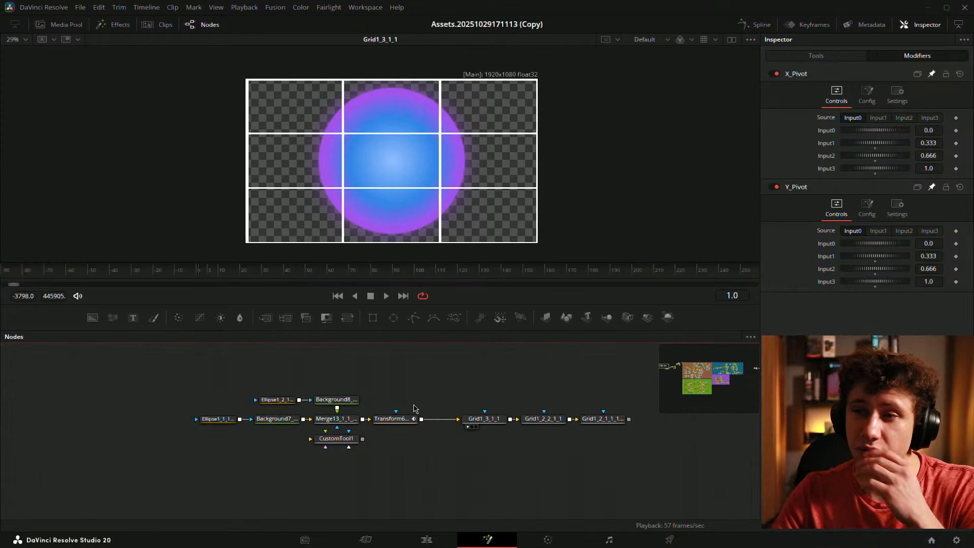
{"action": "left_click", "coordinate": [379, 183]}
{"action": "key", "text": "ctrl+f"}
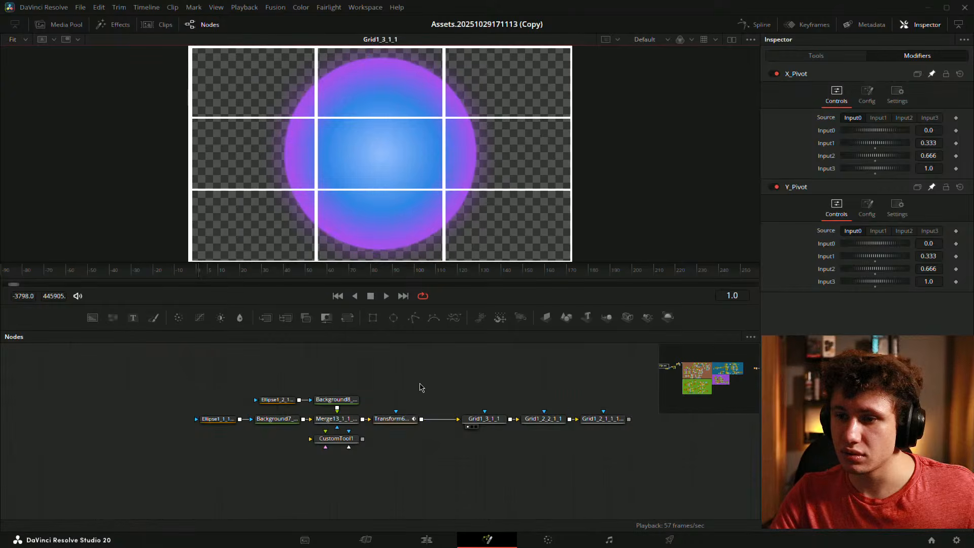
{"action": "left_click", "coordinate": [419, 386]}
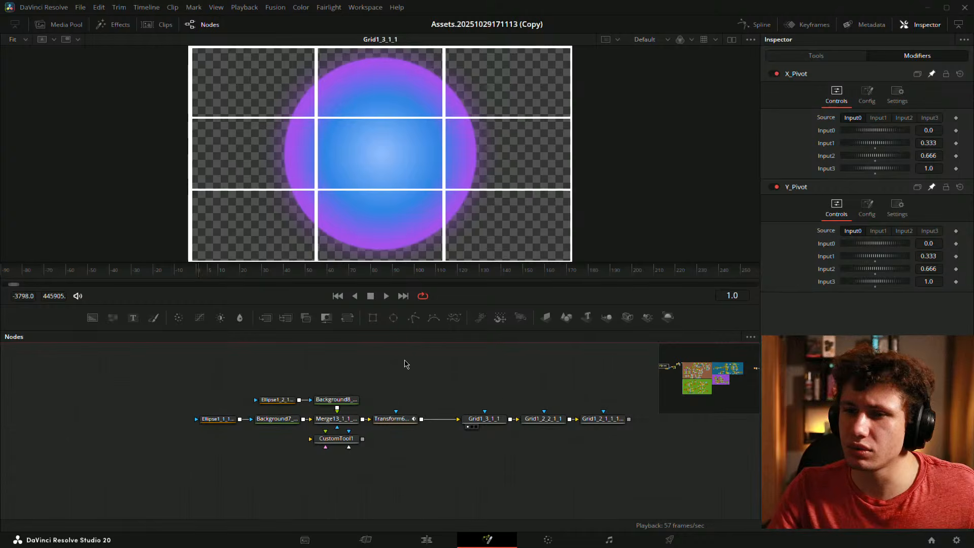
- Play Transform6's circle animation from frame 0, trying Input0 then Input1 as the vertical pivot source
{"action": "left_click", "coordinate": [395, 419]}
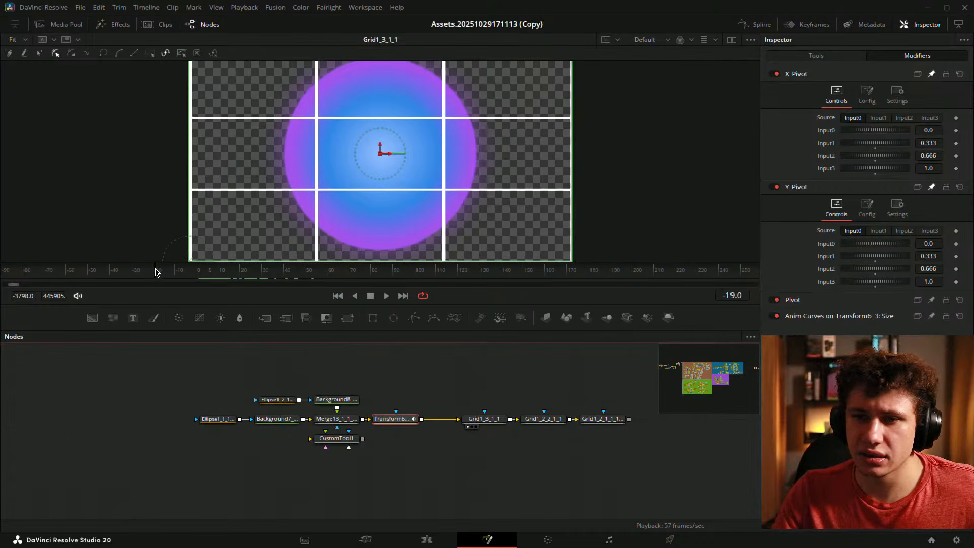
{"action": "left_click_drag", "start_coordinate": [196, 275], "coordinate": [198, 277]}
{"action": "key", "text": "space"}
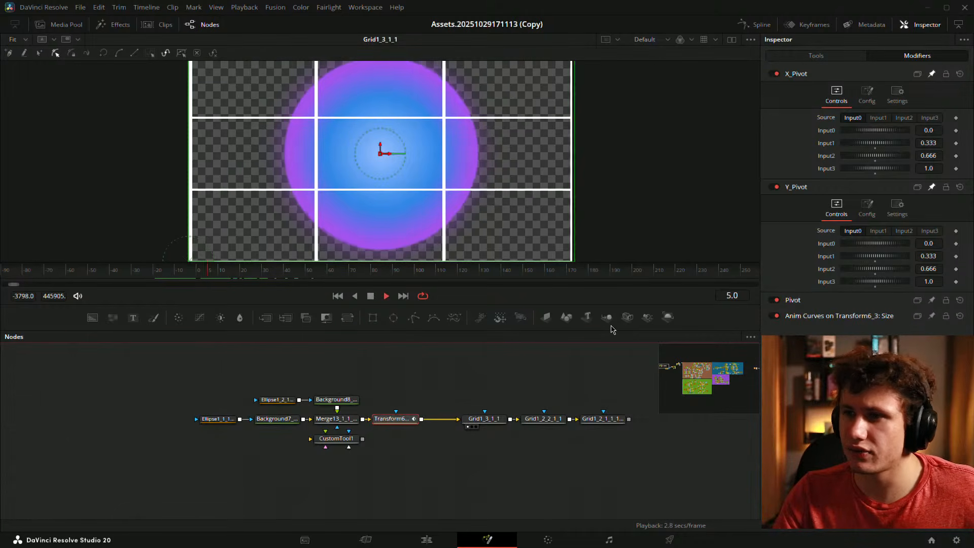
{"action": "left_click", "coordinate": [853, 231]}
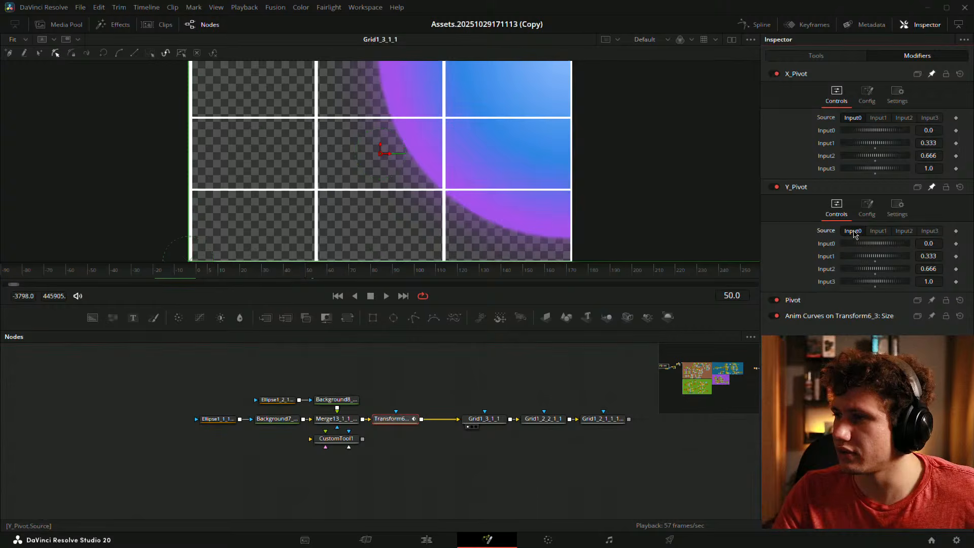
{"action": "left_click_drag", "start_coordinate": [293, 265], "coordinate": [394, 270]}
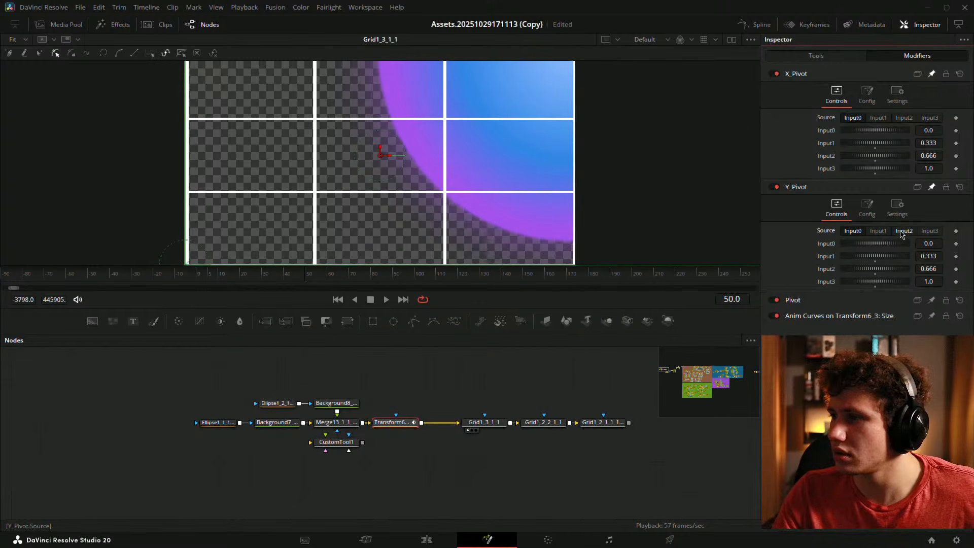
{"action": "left_click", "coordinate": [879, 232]}
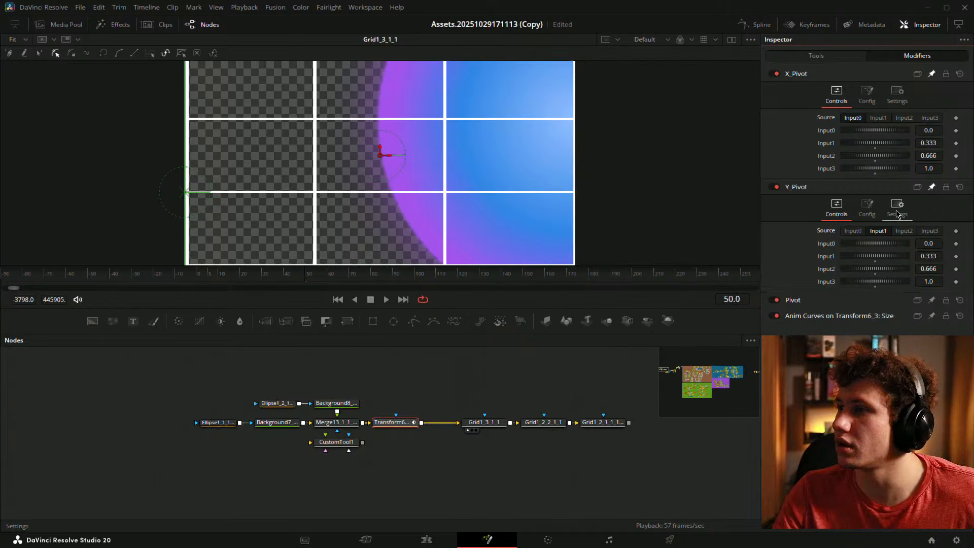
- Raise the pivot input count to 5 and set the new Input4 to 0.5
{"action": "left_click", "coordinate": [868, 207]}
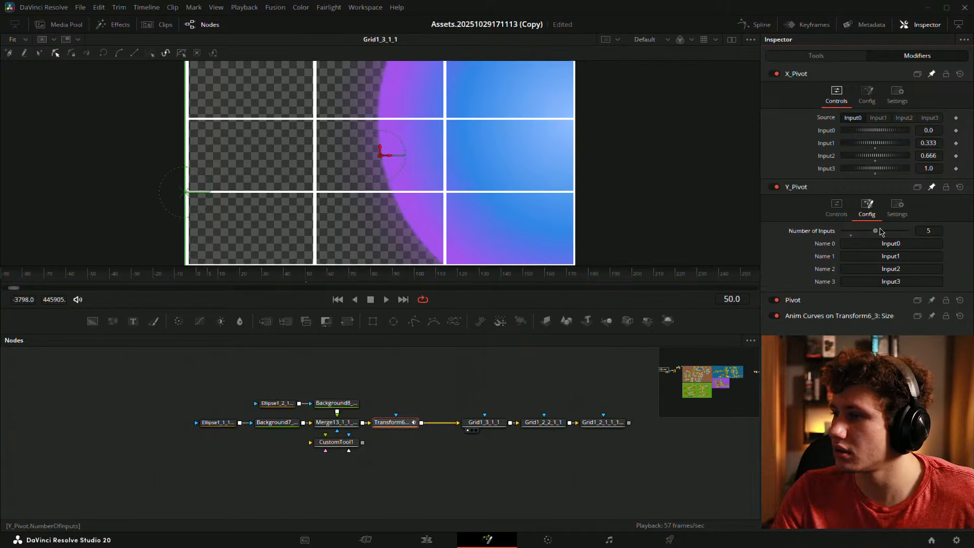
{"action": "left_click", "coordinate": [867, 96]}
{"action": "left_click_drag", "start_coordinate": [867, 118], "coordinate": [874, 119]}
{"action": "left_click", "coordinate": [837, 95]}
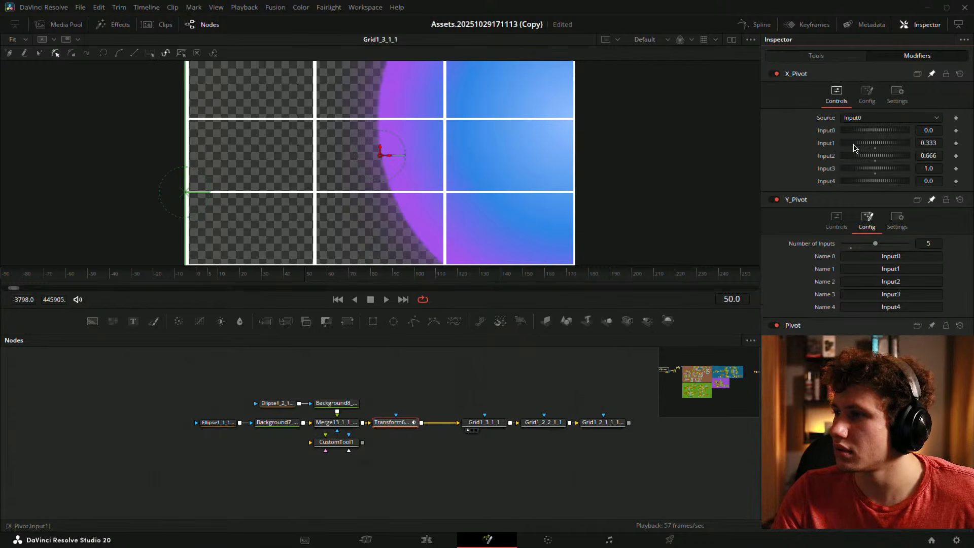
{"action": "left_click", "coordinate": [937, 179]}
{"action": "type", "text": "0.5"}
{"action": "key", "text": "Tab"}
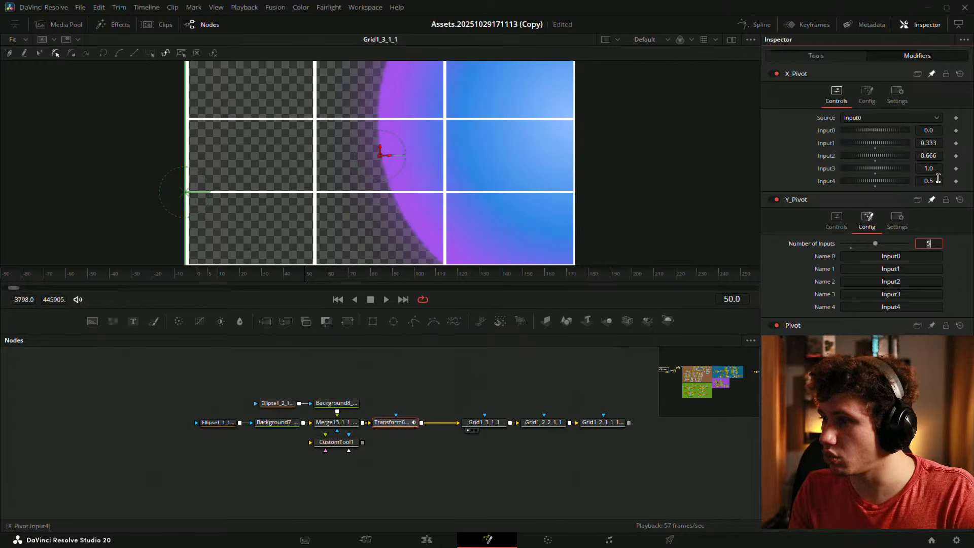
- Drive both X_Pivot and Y_Pivot from Input4
{"action": "left_click", "coordinate": [837, 220]}
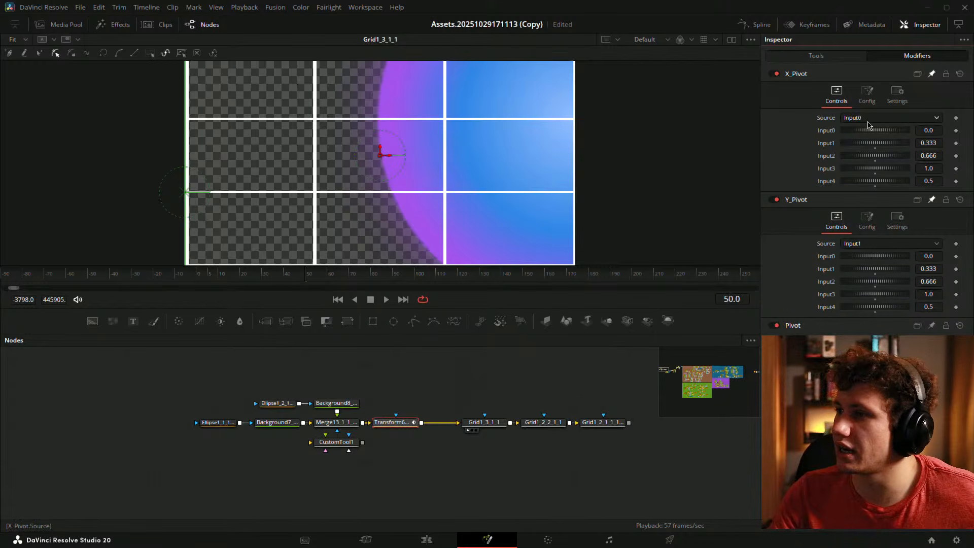
{"action": "left_click", "coordinate": [868, 122]}
{"action": "left_click", "coordinate": [865, 177]}
{"action": "left_click", "coordinate": [861, 243]}
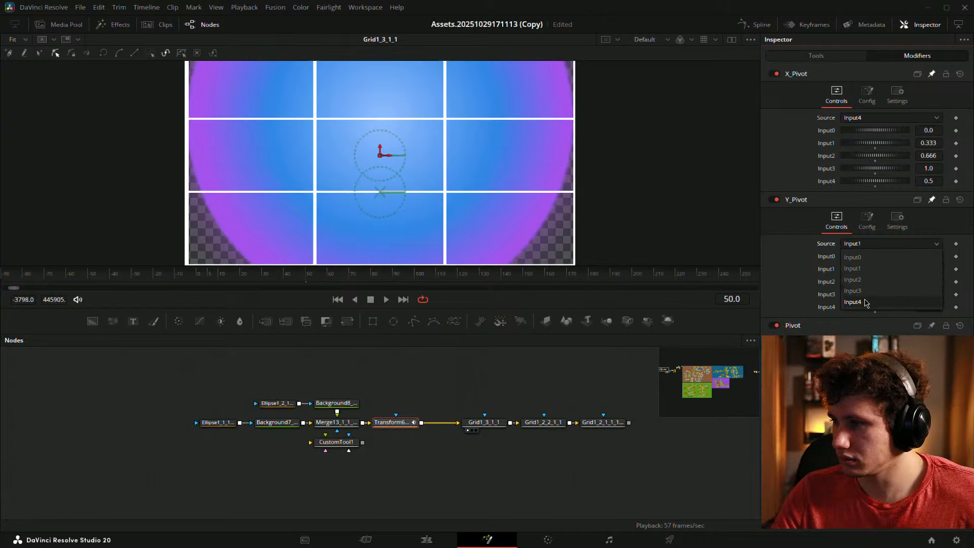
{"action": "left_click", "coordinate": [858, 303]}
- Replay the circle's growth from the start, then select CustomTool1
{"action": "left_click_drag", "start_coordinate": [245, 278], "coordinate": [189, 275]}
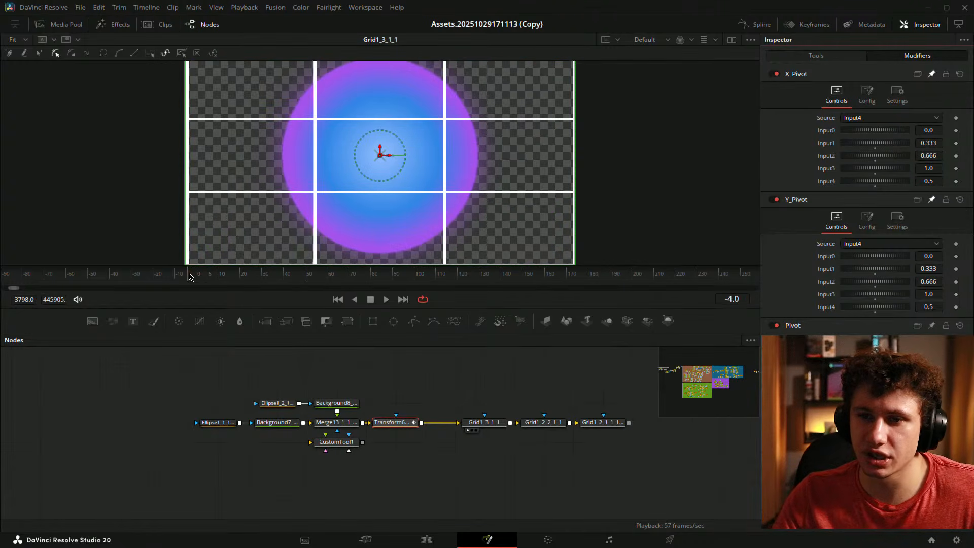
{"action": "key", "text": "space"}
{"action": "key", "text": "space"}
{"action": "left_click", "coordinate": [371, 375]}
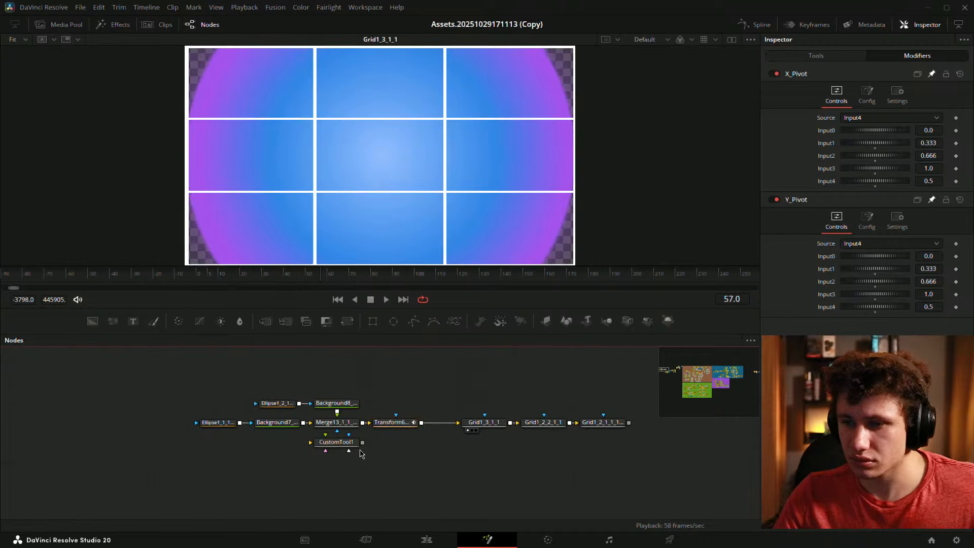
{"action": "left_click", "coordinate": [336, 442]}
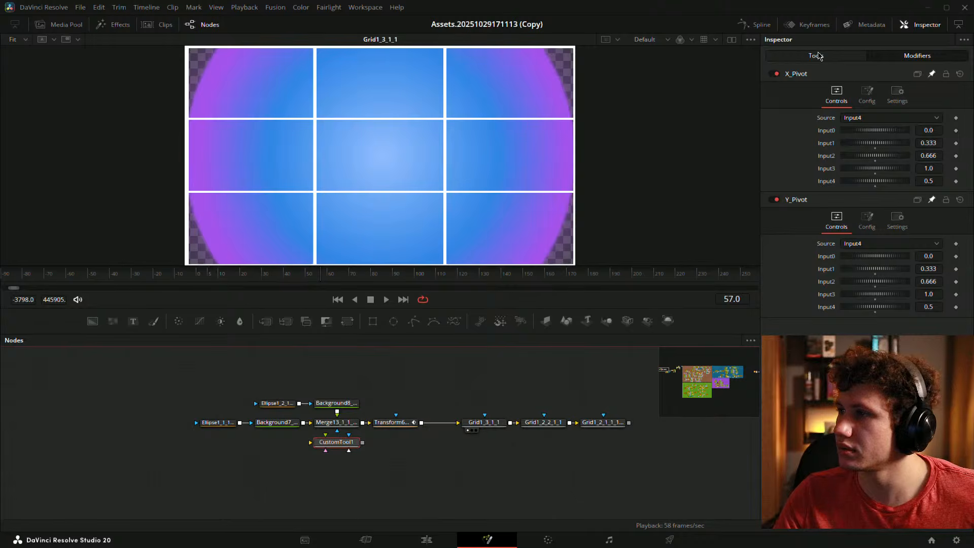
- Set CustomTool1's Number In 1 to 200 and play the comp from frame 0
{"action": "left_click", "coordinate": [816, 55]}
{"action": "left_click", "coordinate": [933, 118]}
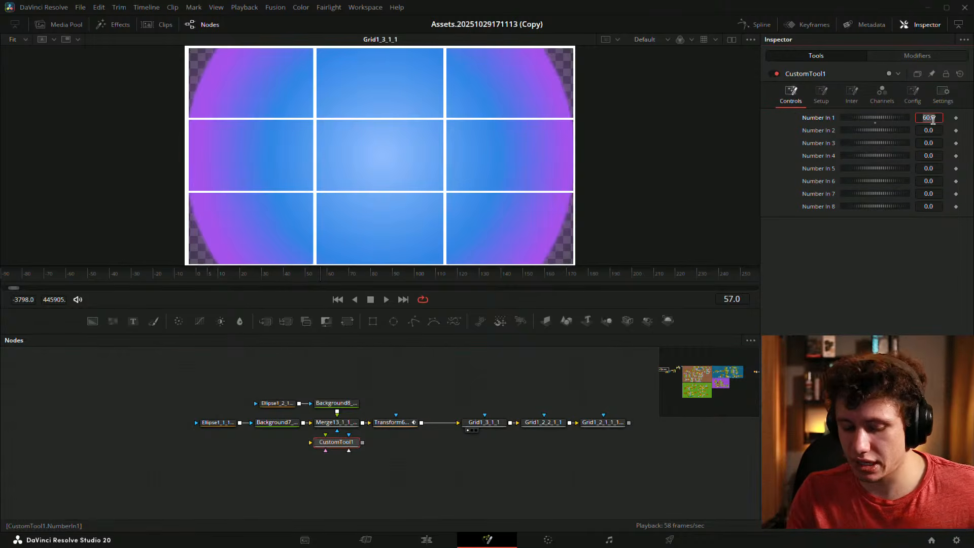
{"action": "type", "text": "200"}
{"action": "key", "text": "Tab"}
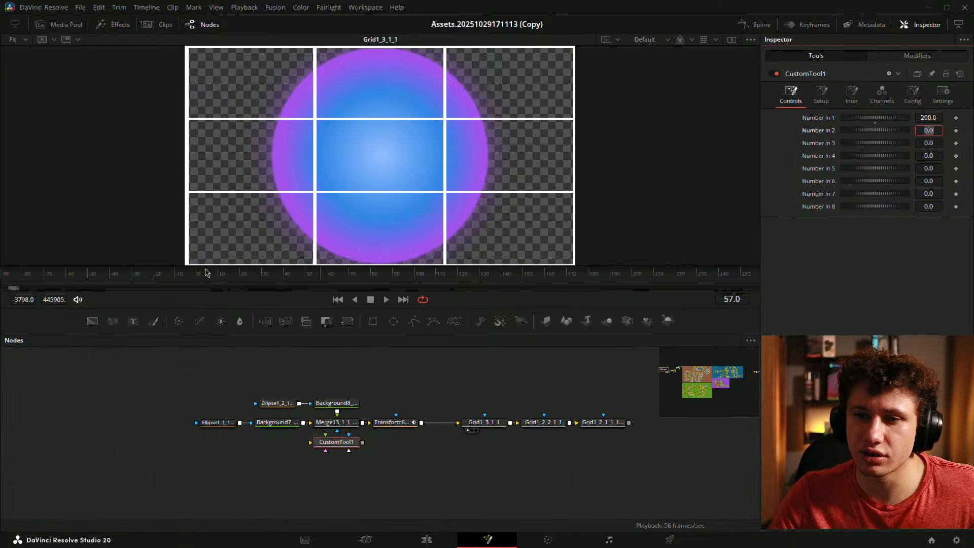
{"action": "left_click", "coordinate": [198, 277]}
{"action": "left_click", "coordinate": [150, 350]}
{"action": "key", "text": "space"}
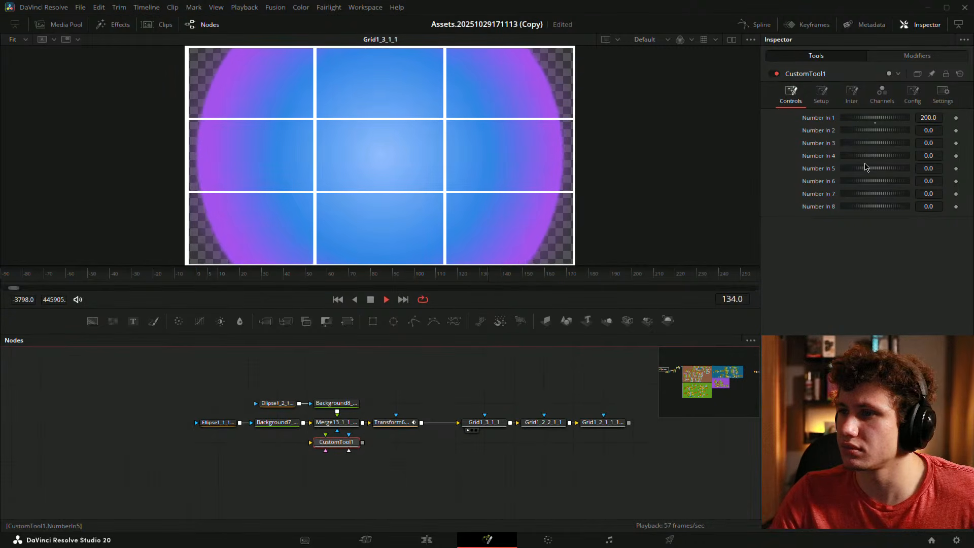
- Change Number In 1 to 20 and replay the animation from the first frame
{"action": "left_click", "coordinate": [925, 118]}
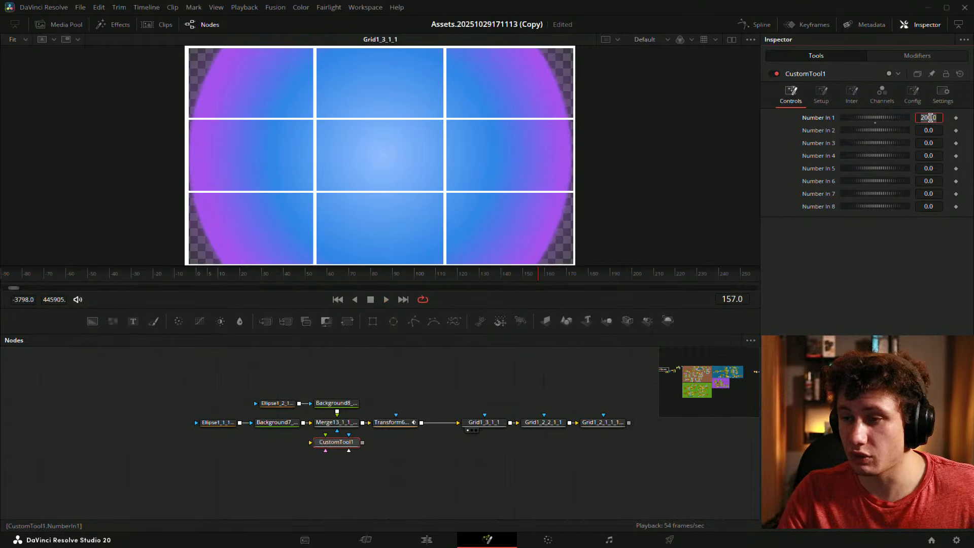
{"action": "key", "text": "Tab"}
{"action": "left_click", "coordinate": [244, 373]}
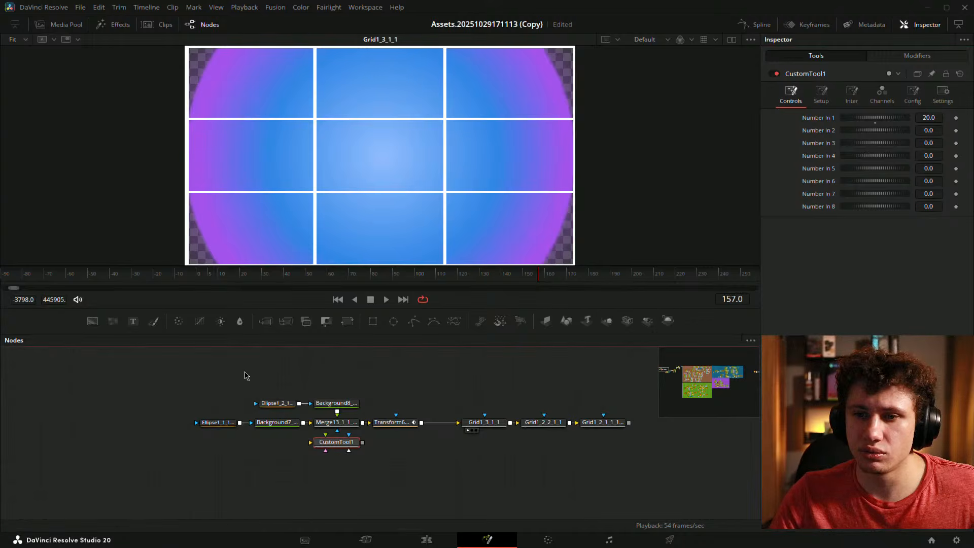
{"action": "left_click", "coordinate": [199, 275]}
{"action": "key", "text": "space"}
{"action": "key", "text": "space"}
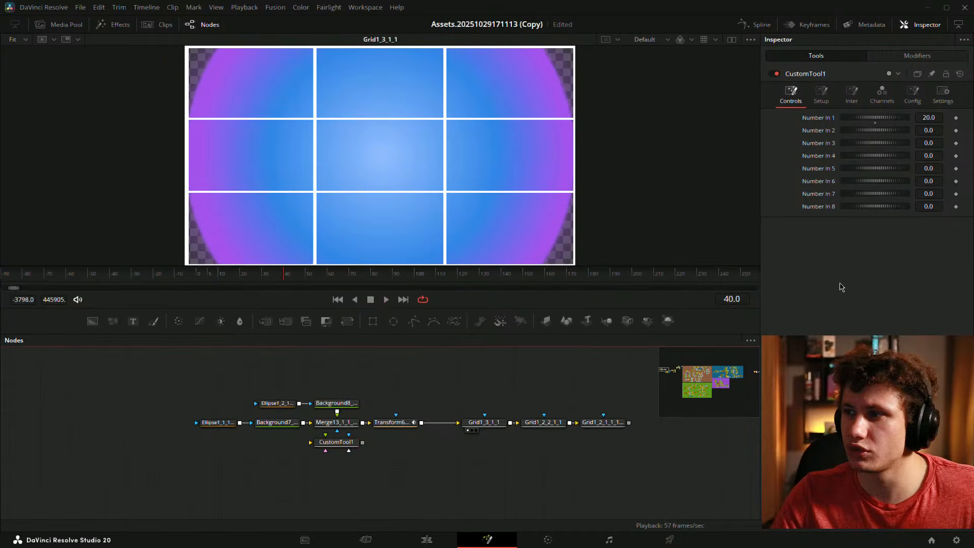
- Settle Number In 1 at 60
{"action": "left_click", "coordinate": [934, 117]}
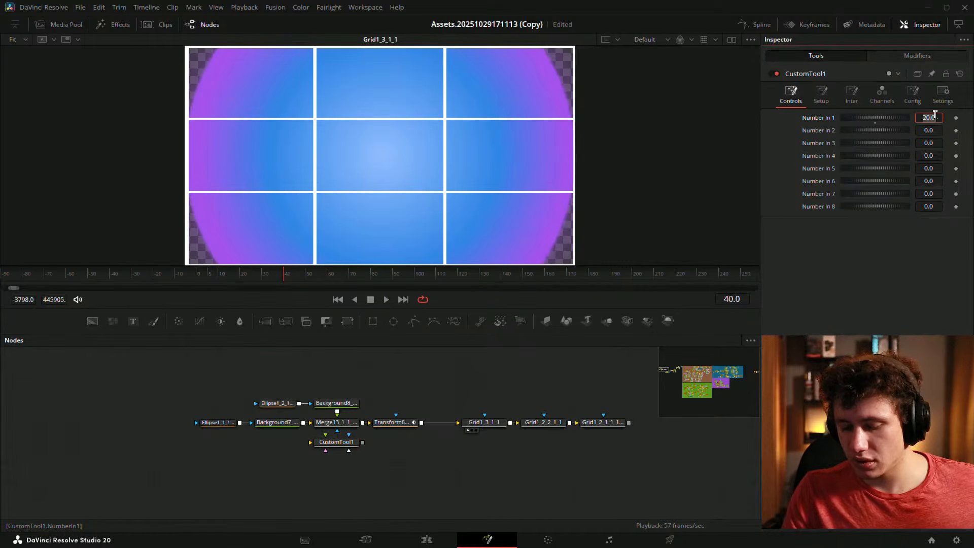
{"action": "type", "text": "60"}
{"action": "key", "text": "Tab"}
{"action": "left_click", "coordinate": [276, 437]}
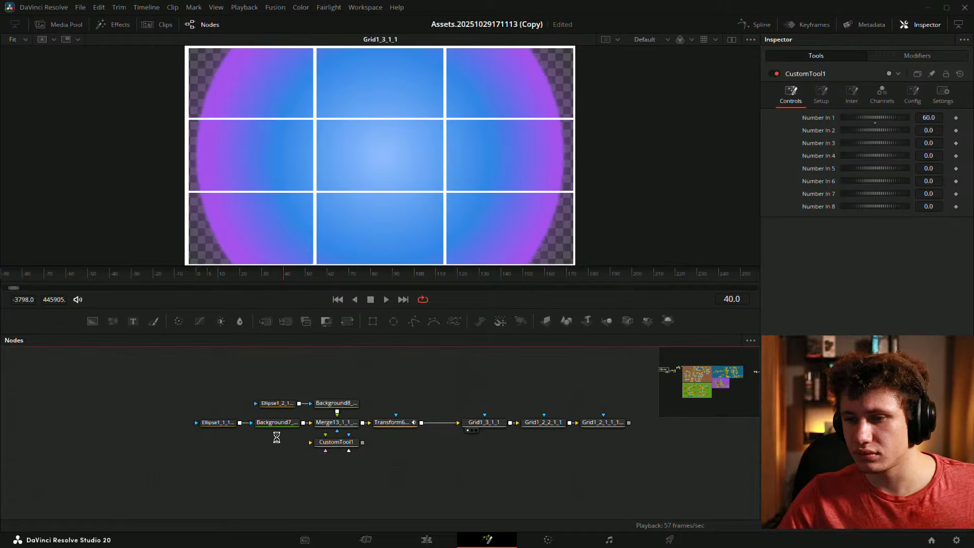
- Enlarge the node graph and center the Basic_Backlit_Glow group in view
{"action": "scroll", "coordinate": [269, 431], "scroll_direction": "down", "scroll_amount": 4}
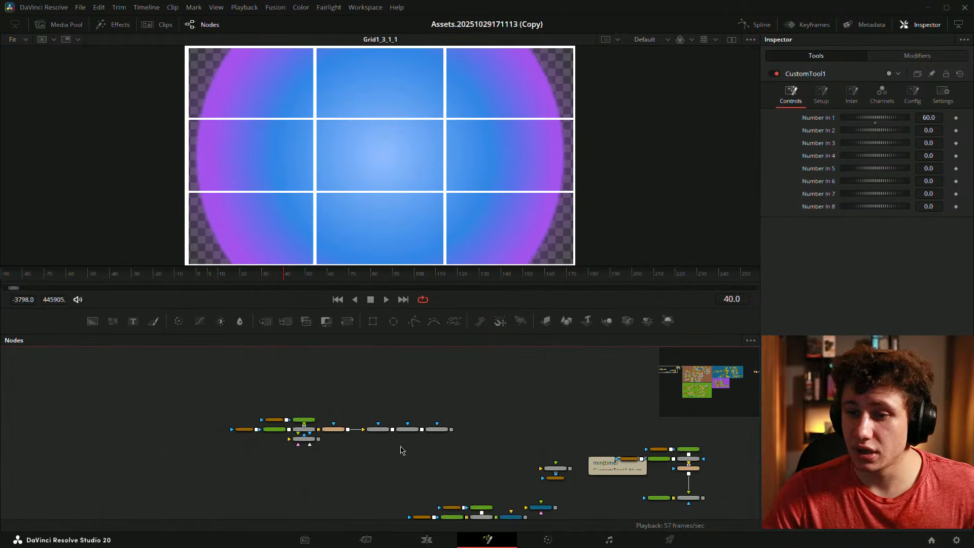
{"action": "left_click_drag", "start_coordinate": [406, 449], "coordinate": [287, 306]}
{"action": "left_click_drag", "start_coordinate": [333, 355], "coordinate": [300, 411]}
{"action": "left_click_drag", "start_coordinate": [576, 397], "coordinate": [143, 415]}
{"action": "left_click_drag", "start_coordinate": [446, 406], "coordinate": [120, 418]}
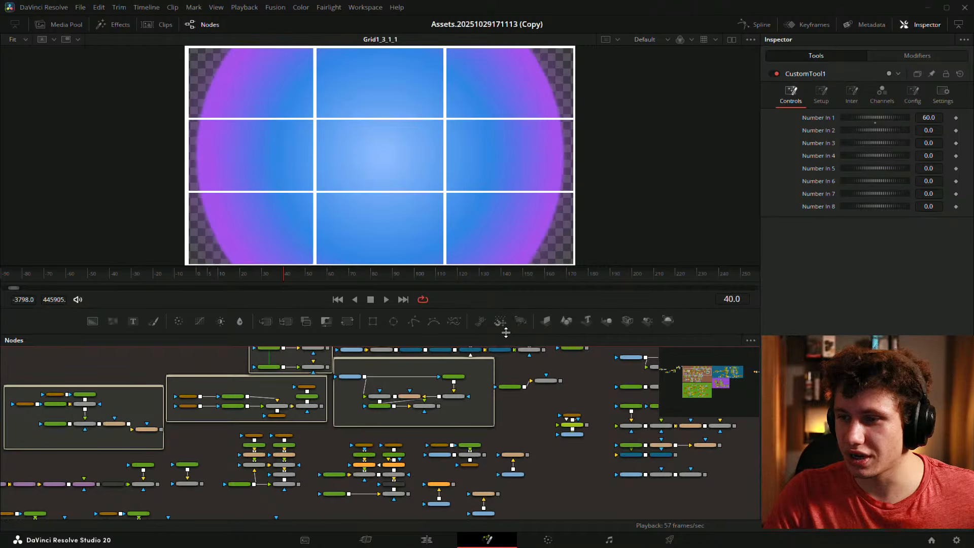
{"action": "left_click_drag", "start_coordinate": [517, 332], "coordinate": [513, 249]}
{"action": "scroll", "coordinate": [448, 296], "scroll_direction": "up", "scroll_amount": 3}
{"action": "left_click_drag", "start_coordinate": [449, 297], "coordinate": [509, 363]}
- Preview MediaIn3, GaussianBlur1, Transform3, Merge6 and Background2 one after another in the viewer
{"action": "left_click", "coordinate": [296, 351]}
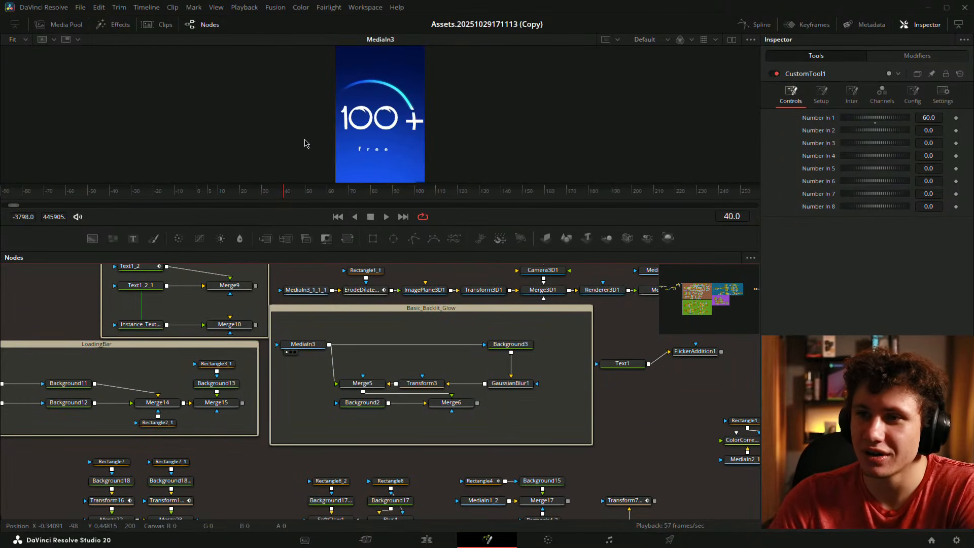
{"action": "left_click", "coordinate": [316, 348]}
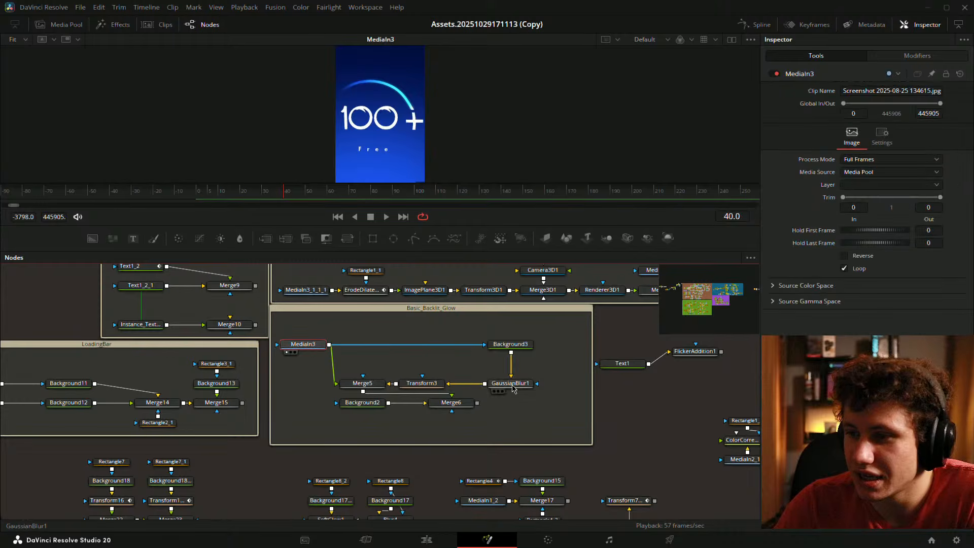
{"action": "left_click_drag", "start_coordinate": [522, 385], "coordinate": [378, 135]}
{"action": "left_click_drag", "start_coordinate": [434, 384], "coordinate": [383, 148]}
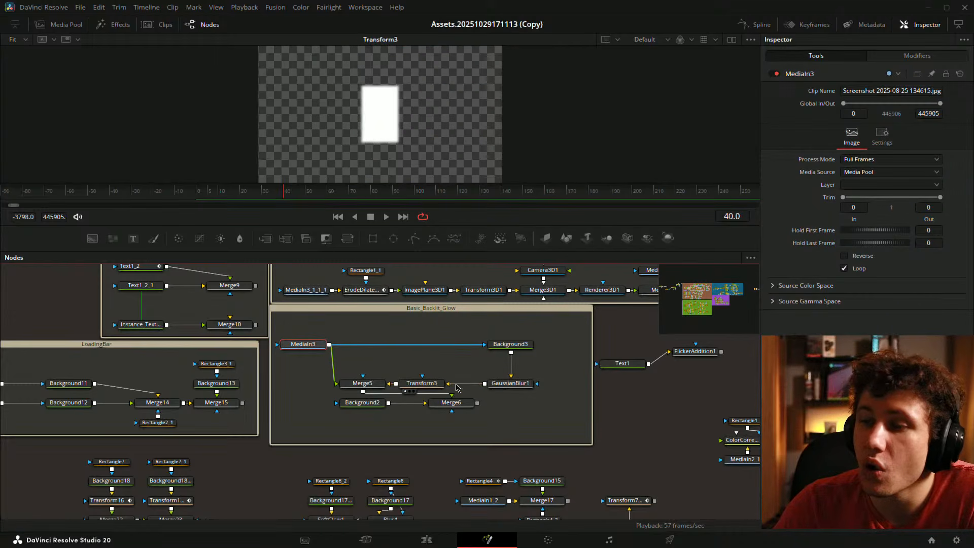
{"action": "left_click_drag", "start_coordinate": [448, 403], "coordinate": [381, 147]}
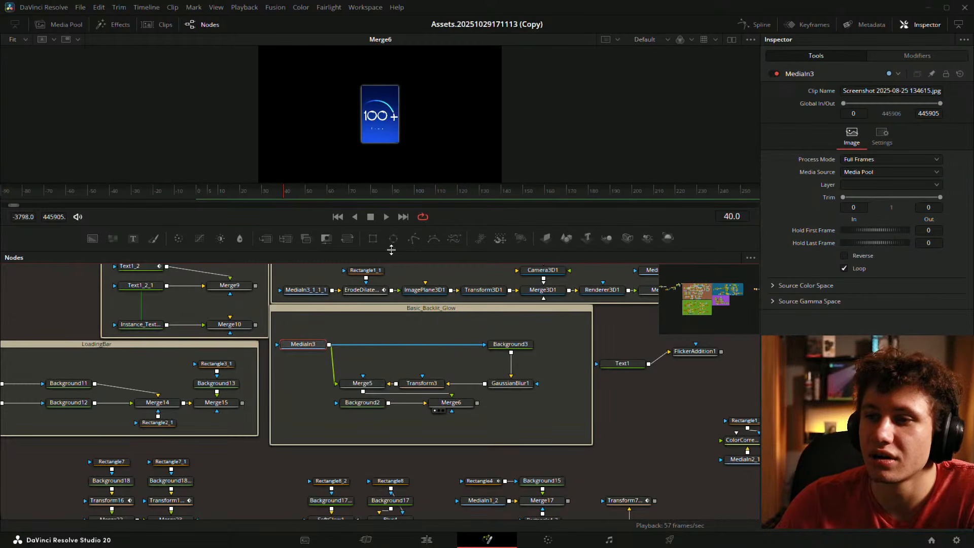
{"action": "left_click_drag", "start_coordinate": [361, 402], "coordinate": [363, 174]}
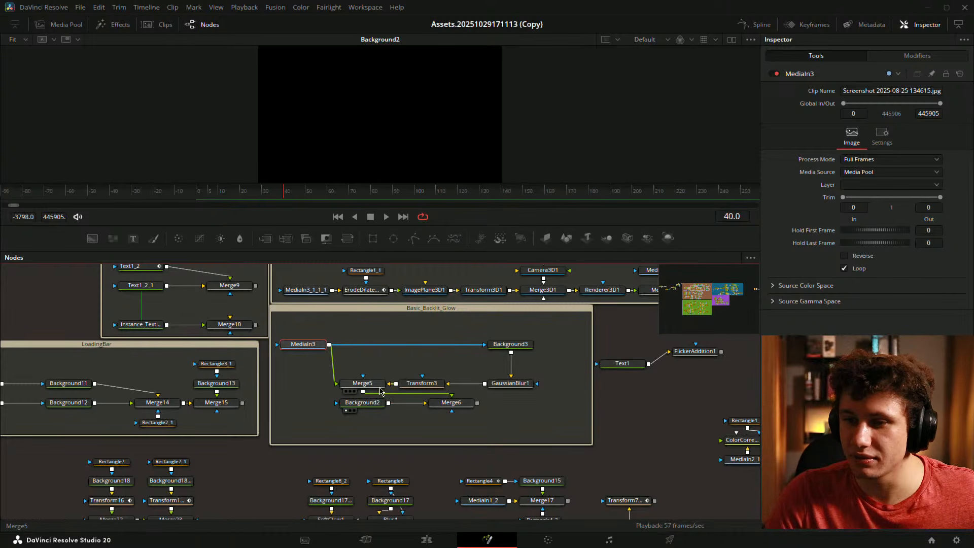
- Reposition Merge6 and Merge5, then preview and play Merge6 in an enlarged viewer
{"action": "mouse_move", "coordinate": [450, 403]}
{"action": "left_mouse_down"}
{"action": "mouse_move", "coordinate": [457, 430]}
{"action": "mouse_move", "coordinate": [487, 411]}
{"action": "mouse_move", "coordinate": [458, 410]}
{"action": "left_mouse_up"}
{"action": "left_click_drag", "start_coordinate": [365, 381], "coordinate": [343, 370]}
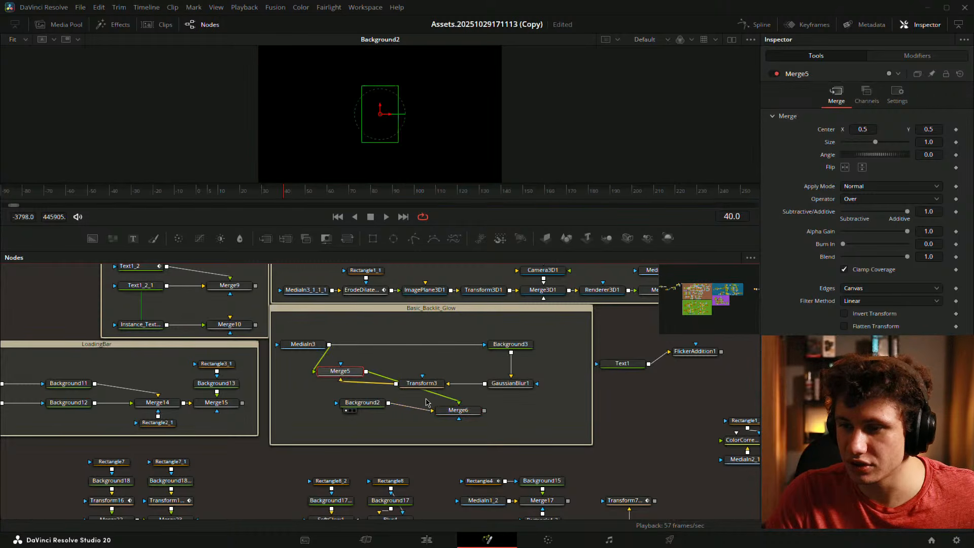
{"action": "left_click_drag", "start_coordinate": [457, 410], "coordinate": [343, 62]}
{"action": "left_click_drag", "start_coordinate": [382, 254], "coordinate": [391, 381]}
{"action": "key", "text": "space"}
{"action": "left_click_drag", "start_coordinate": [157, 313], "coordinate": [202, 319]}
- Check Transform3 and Background3, line Background2 up with Merge6, and play from frame 23
{"action": "left_click_drag", "start_coordinate": [525, 501], "coordinate": [515, 466]}
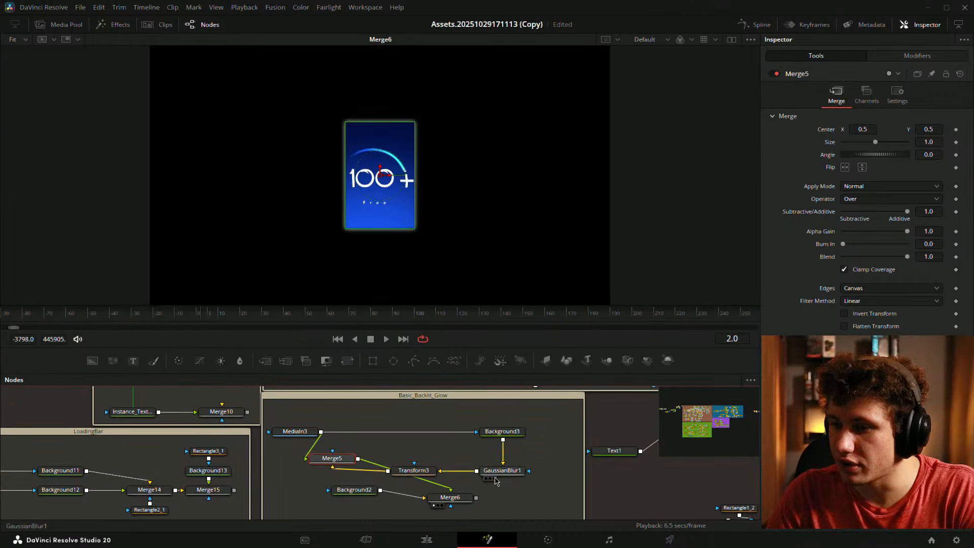
{"action": "left_click", "coordinate": [417, 471]}
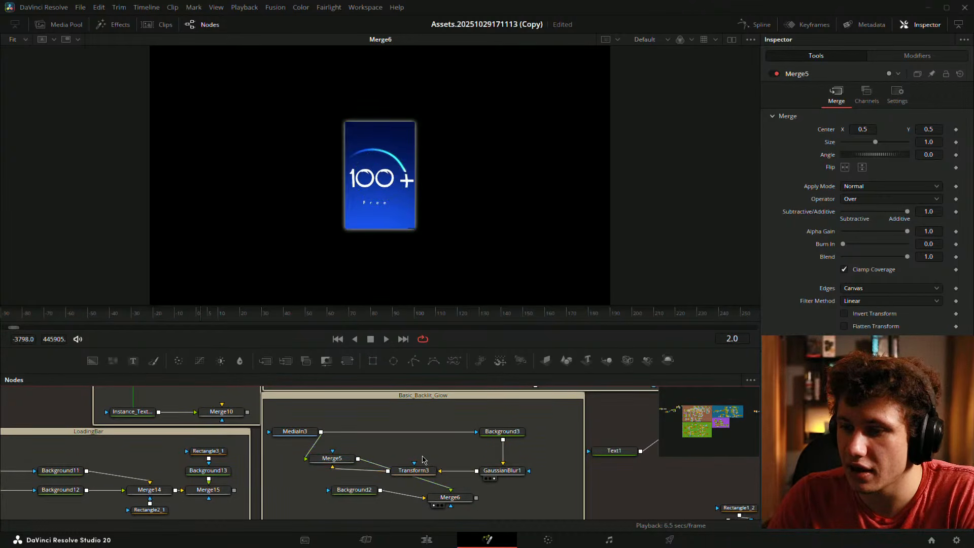
{"action": "left_click", "coordinate": [499, 432]}
{"action": "left_click_drag", "start_coordinate": [439, 480], "coordinate": [435, 445]}
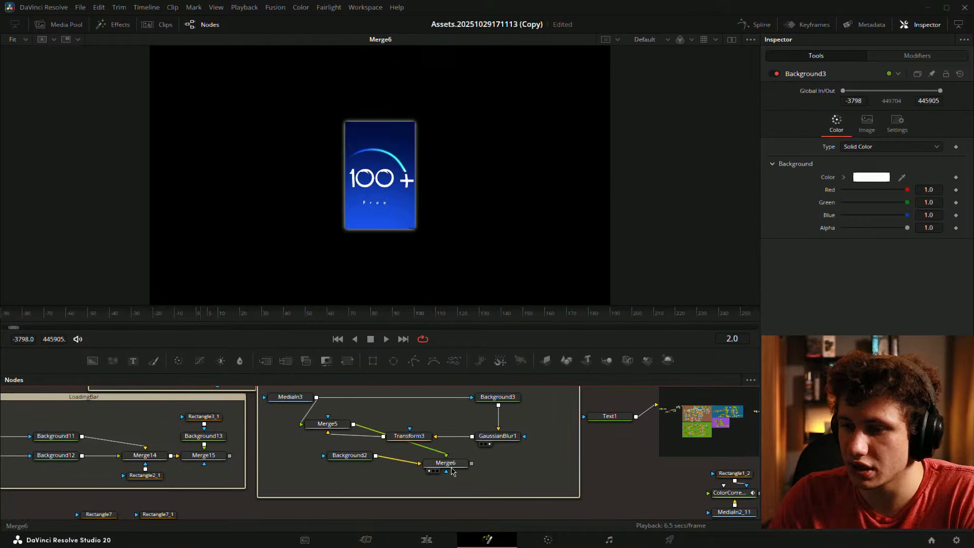
{"action": "left_click", "coordinate": [444, 463]}
{"action": "left_click_drag", "start_coordinate": [344, 455], "coordinate": [351, 462]}
{"action": "mouse_move", "coordinate": [199, 320]}
{"action": "left_mouse_down"}
{"action": "mouse_move", "coordinate": [293, 316]}
{"action": "mouse_move", "coordinate": [207, 315]}
{"action": "left_mouse_up"}
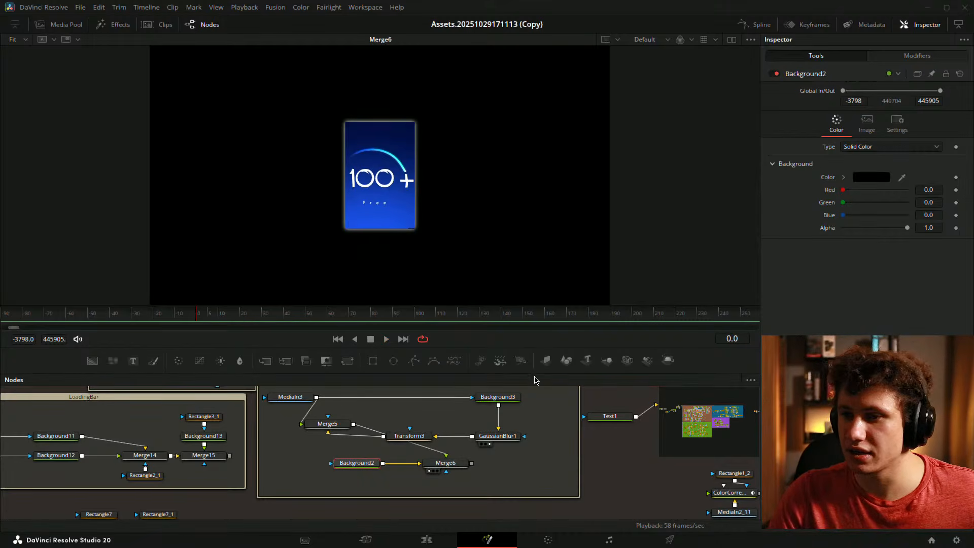
{"action": "key", "text": "space"}
{"action": "key", "text": "space"}
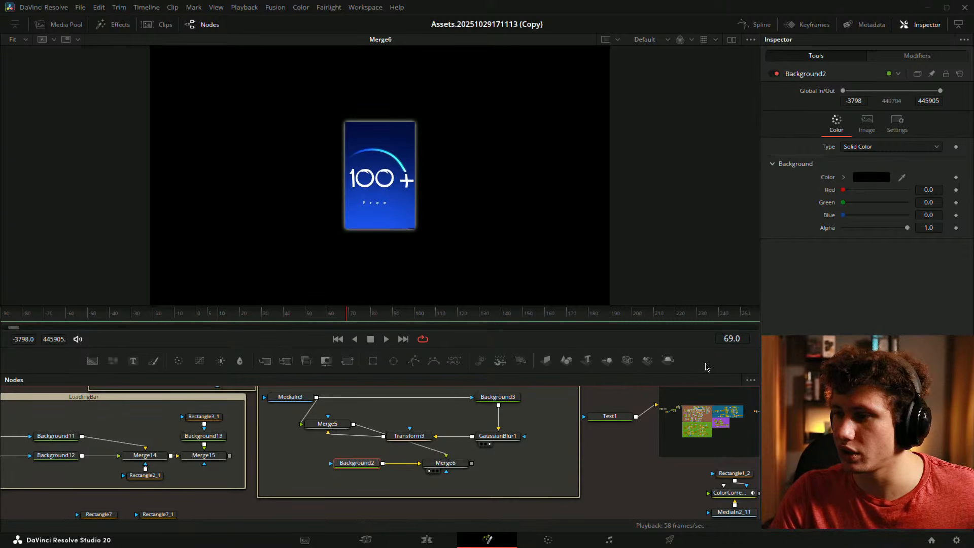
- Preview FlickerAddition1 and play the flicker text animation from frame 32
{"action": "left_click_drag", "start_coordinate": [560, 432], "coordinate": [365, 462]}
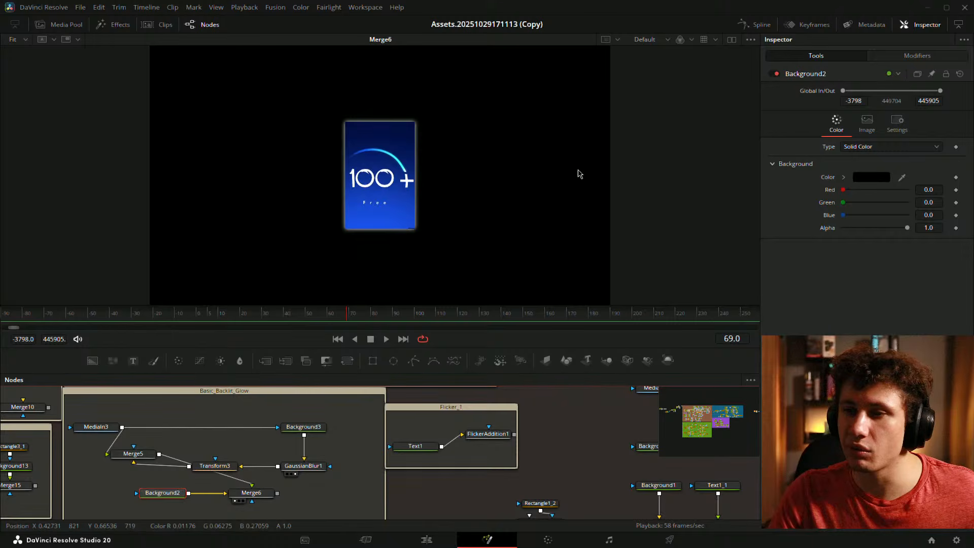
{"action": "left_click", "coordinate": [471, 442]}
{"action": "left_click", "coordinate": [294, 317]}
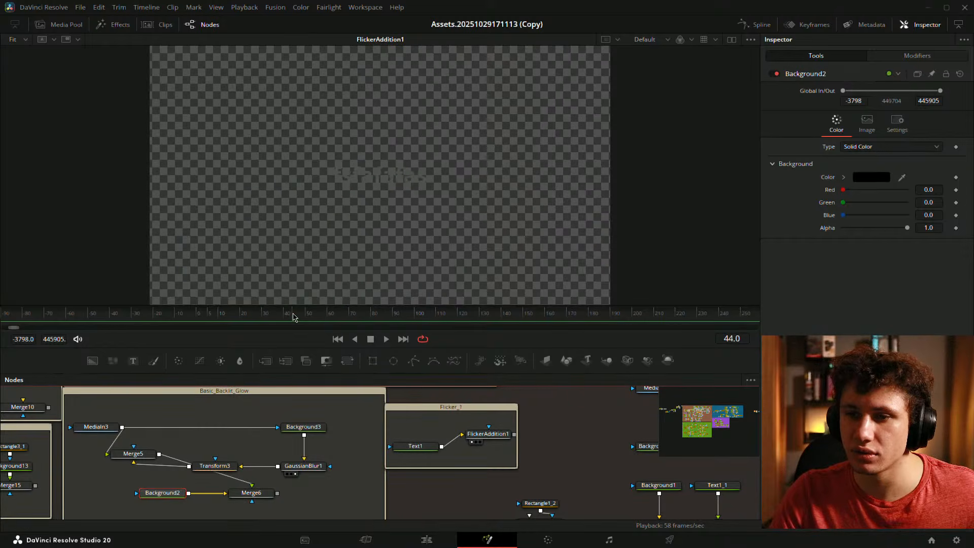
{"action": "left_click_drag", "start_coordinate": [293, 317], "coordinate": [268, 314]}
{"action": "key", "text": "space"}
{"action": "key", "text": "space"}
- Return the viewer to Merge6 at frame 2 and move Background3 up and left
{"action": "left_click_drag", "start_coordinate": [295, 444], "coordinate": [378, 414]}
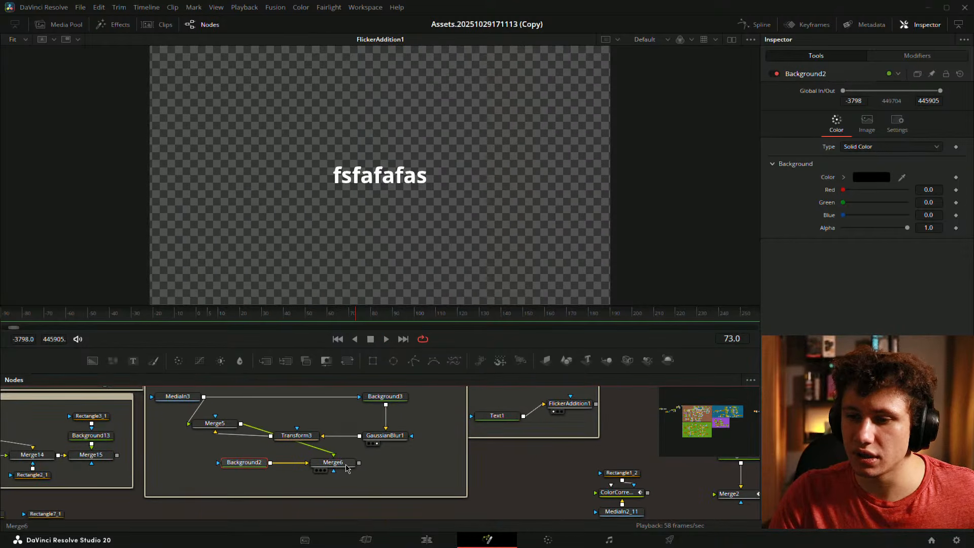
{"action": "left_click_drag", "start_coordinate": [346, 467], "coordinate": [337, 226]}
{"action": "left_click_drag", "start_coordinate": [253, 422], "coordinate": [330, 438]}
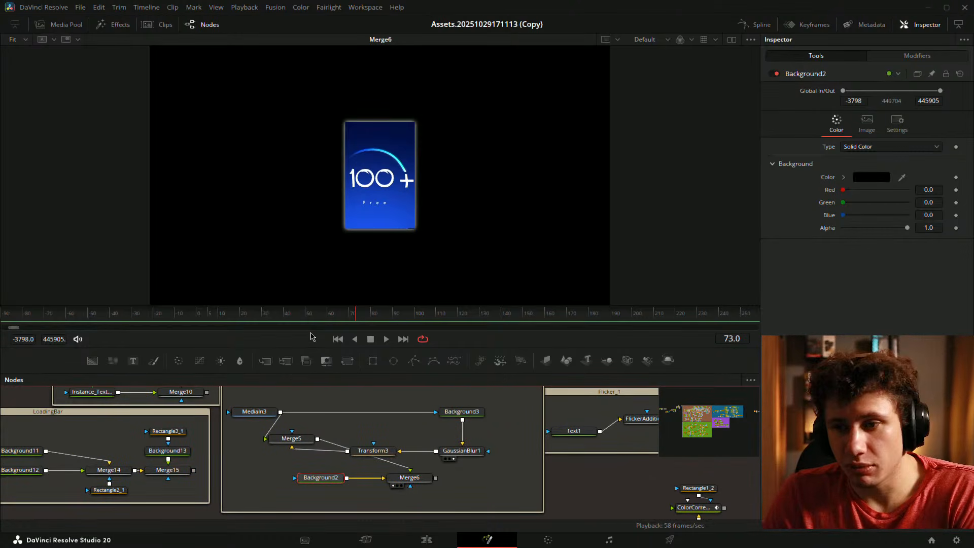
{"action": "left_click_drag", "start_coordinate": [234, 317], "coordinate": [433, 281]}
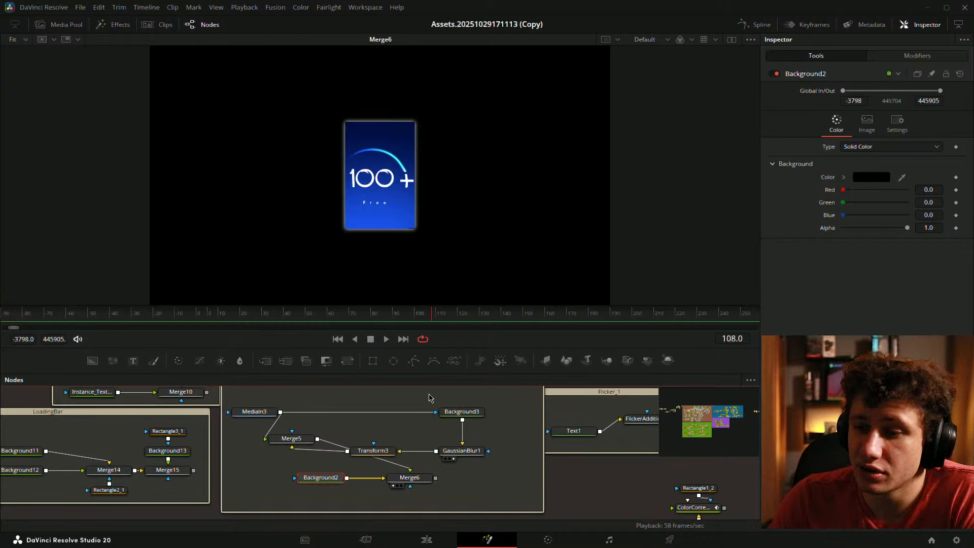
{"action": "mouse_move", "coordinate": [462, 411]}
{"action": "left_mouse_down"}
{"action": "mouse_move", "coordinate": [380, 401]}
{"action": "mouse_move", "coordinate": [469, 420]}
{"action": "left_mouse_up"}
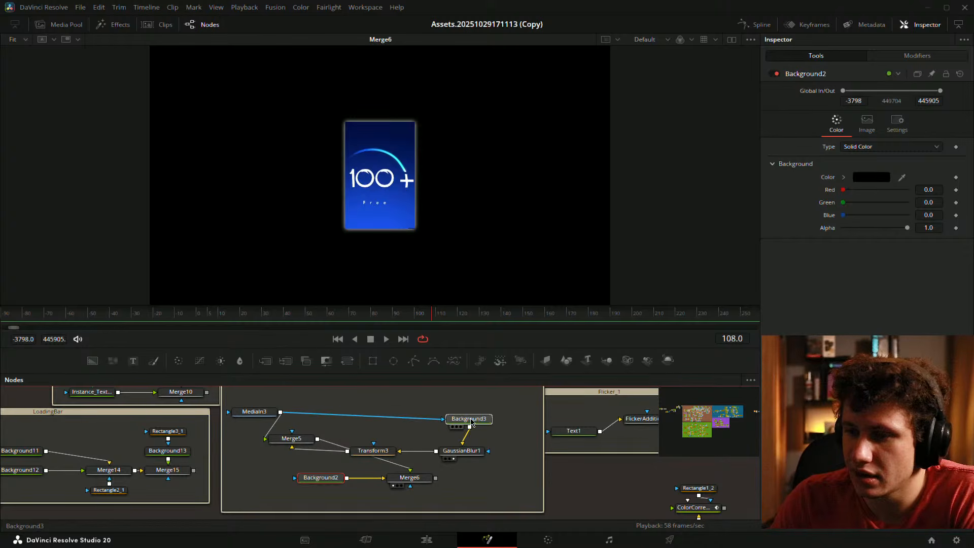
{"action": "left_click", "coordinate": [532, 419]}
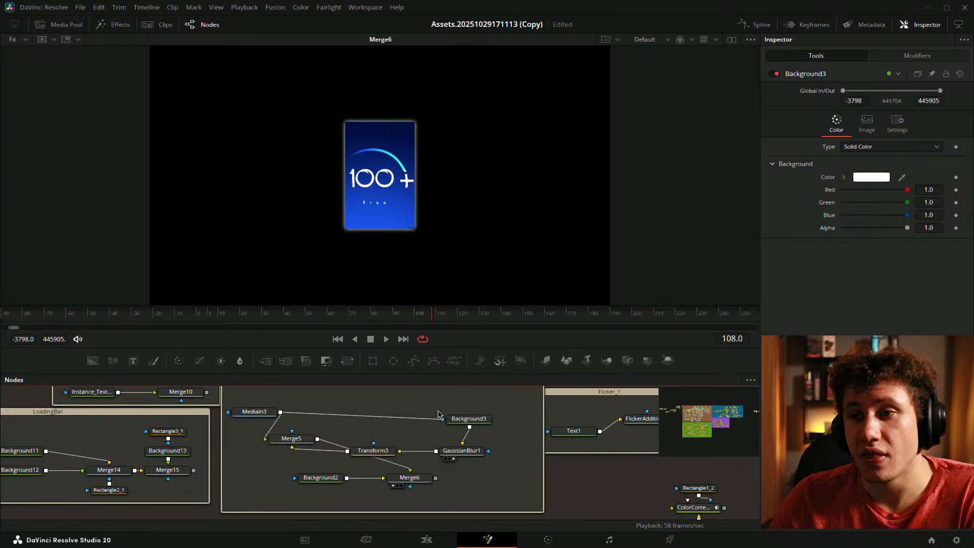
{"action": "left_click", "coordinate": [468, 419]}
{"action": "left_click", "coordinate": [867, 122]}
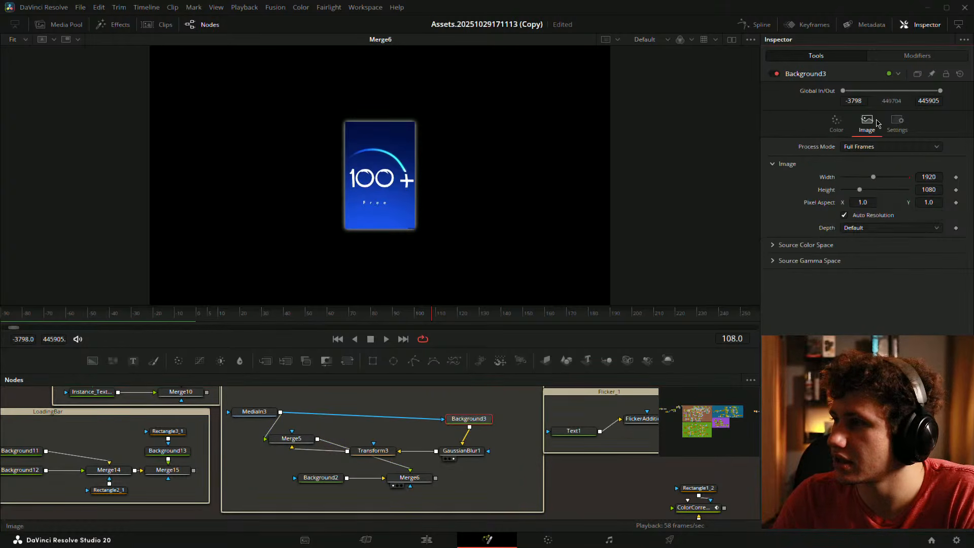
{"action": "left_click", "coordinate": [836, 121]}
{"action": "left_click_drag", "start_coordinate": [464, 422], "coordinate": [342, 249]}
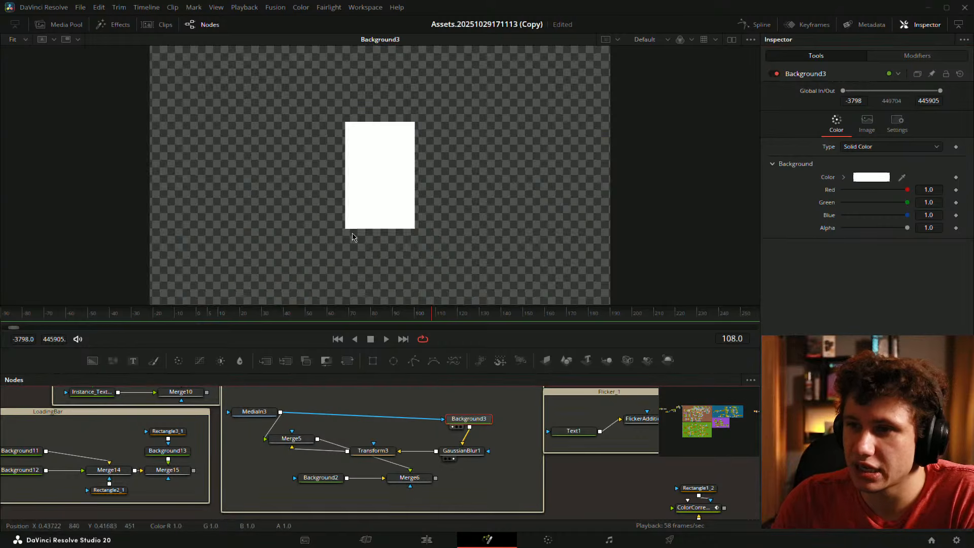
{"action": "left_click_drag", "start_coordinate": [251, 412], "coordinate": [339, 200]}
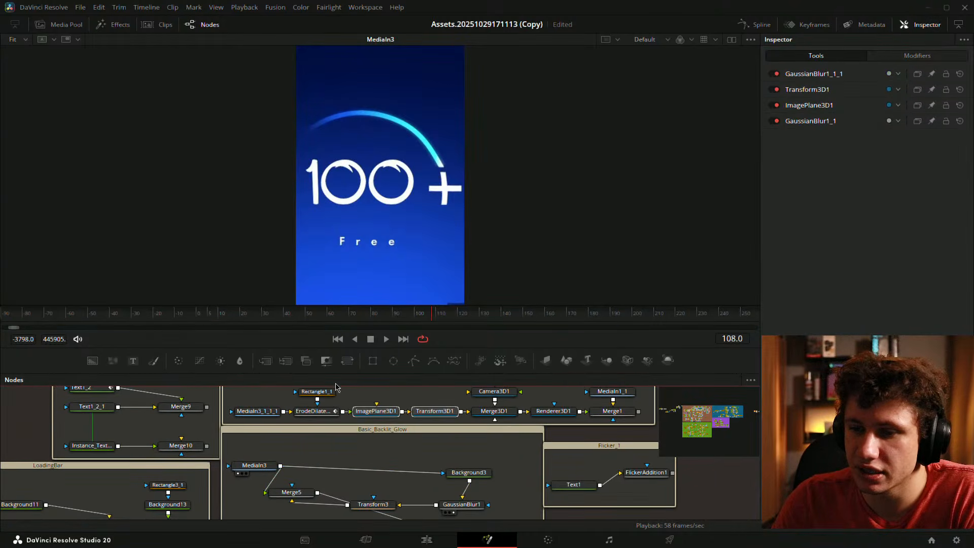
{"action": "left_click_drag", "start_coordinate": [355, 488], "coordinate": [345, 427]}
{"action": "left_click_drag", "start_coordinate": [449, 443], "coordinate": [370, 223]}
{"action": "left_click_drag", "start_coordinate": [361, 443], "coordinate": [378, 243]}
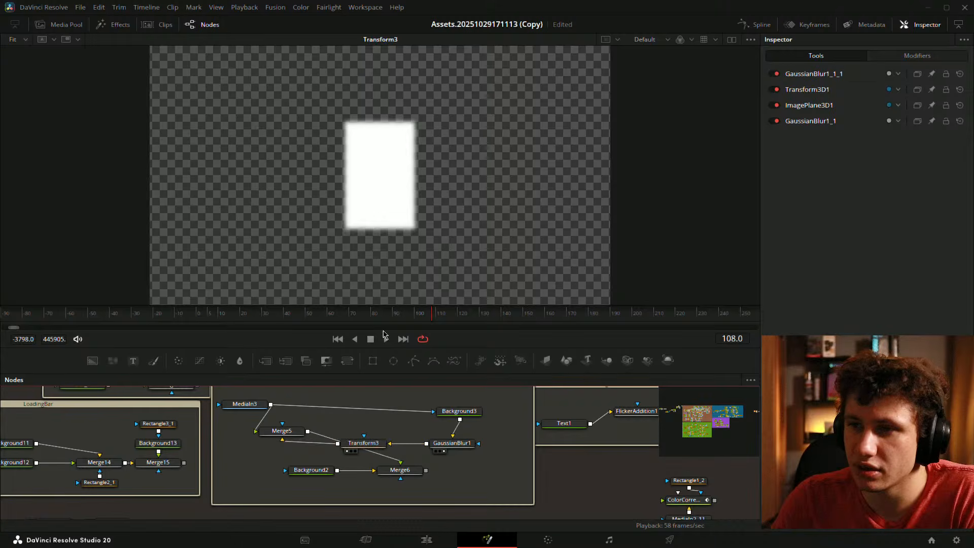
{"action": "left_click", "coordinate": [370, 450]}
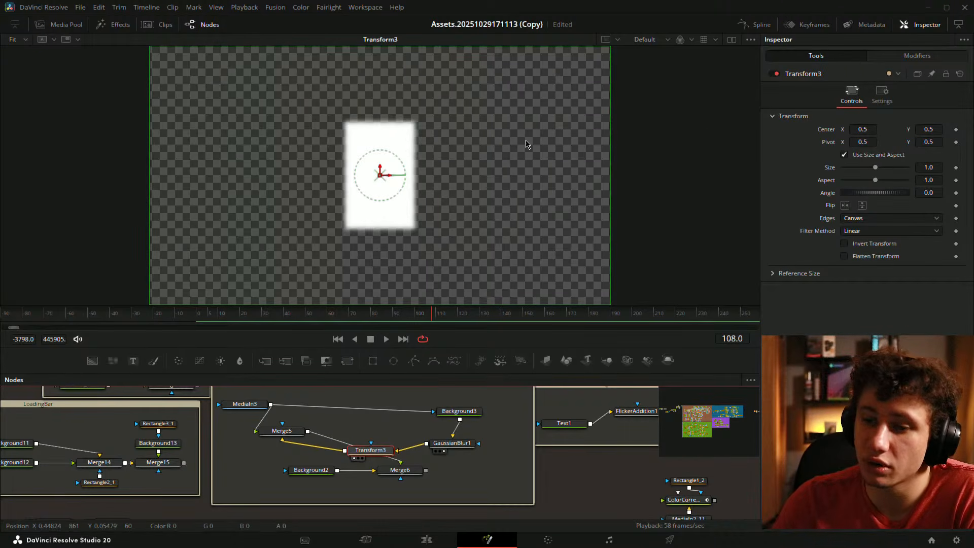
{"action": "left_click", "coordinate": [917, 55]}
{"action": "left_click", "coordinate": [856, 56]}
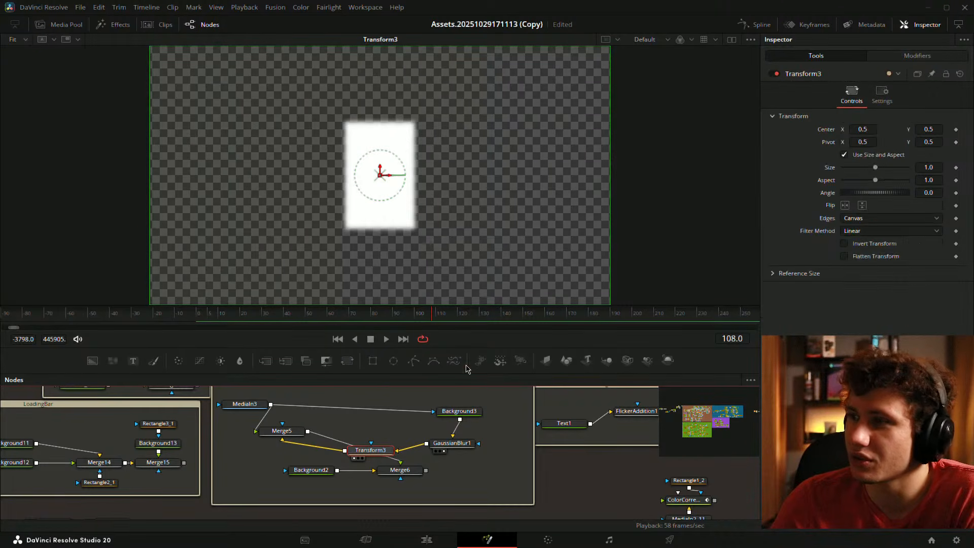
{"action": "left_click_drag", "start_coordinate": [282, 431], "coordinate": [396, 221]}
{"action": "left_click", "coordinate": [352, 424]}
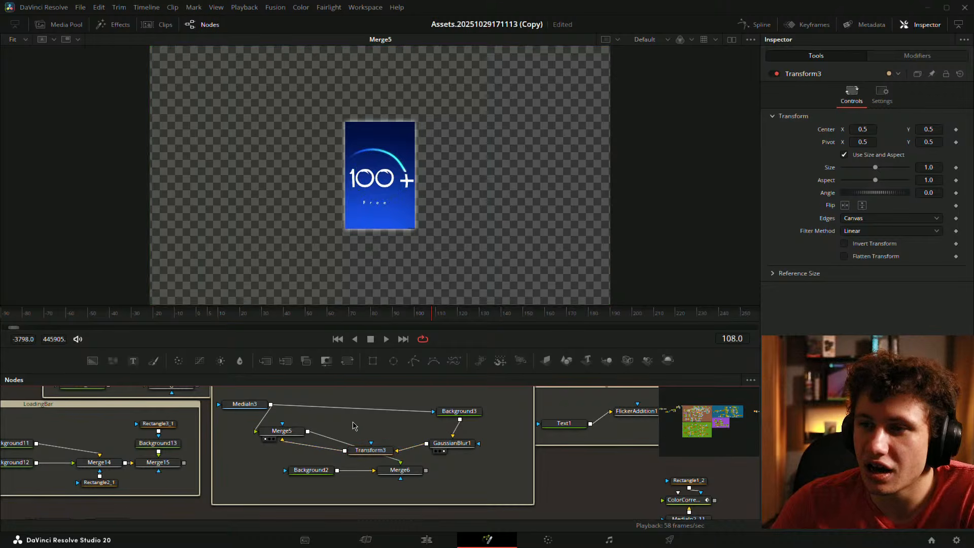
{"action": "left_click", "coordinate": [403, 467]}
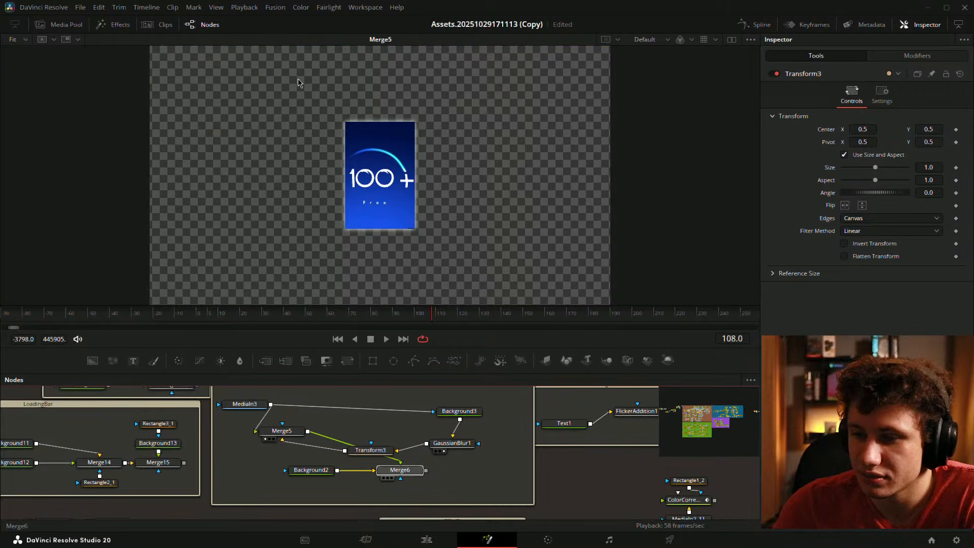
{"action": "key", "text": "1"}
- Add a Glow node wired between Merge5 and Merge6
{"action": "left_click_drag", "start_coordinate": [396, 473], "coordinate": [474, 487]}
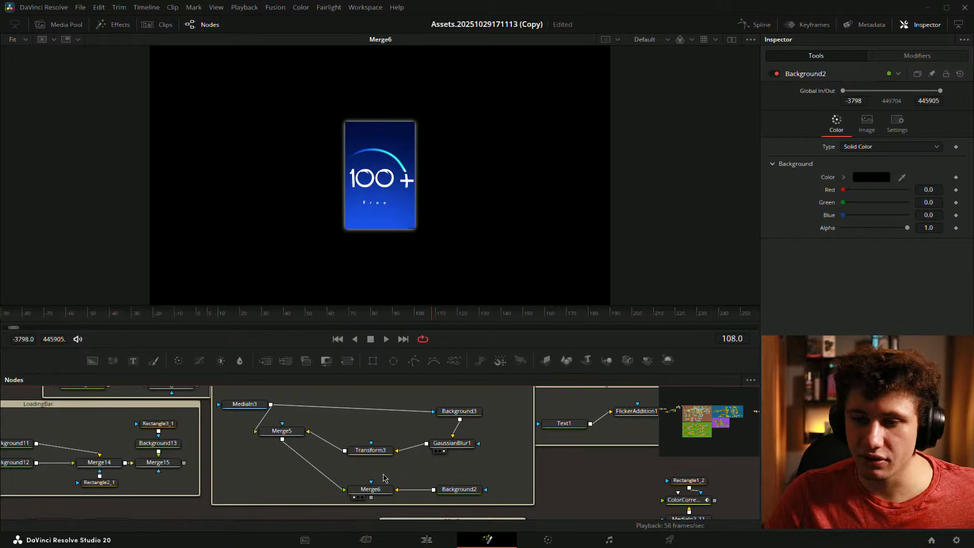
{"action": "key", "text": "shift+space"}
{"action": "type", "text": "glow"}
{"action": "key", "text": "Return"}
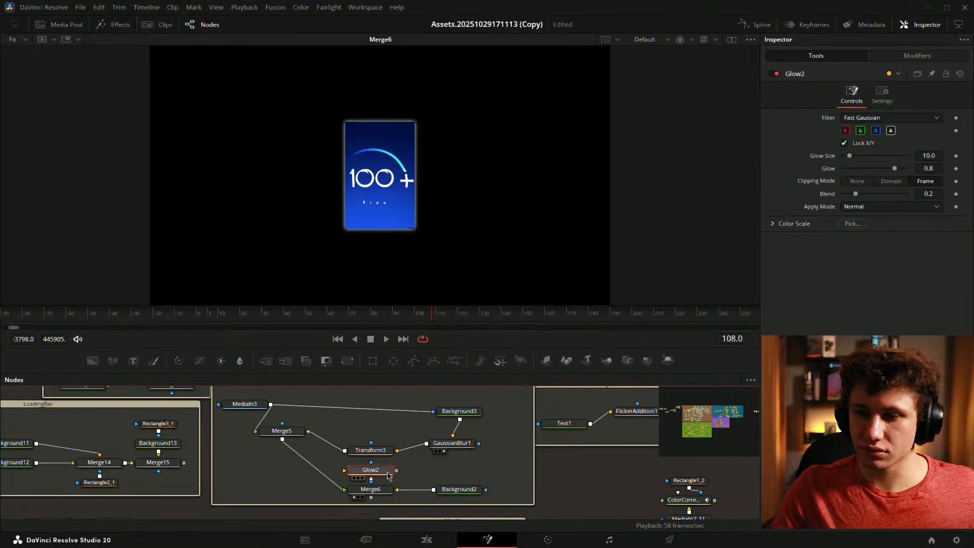
{"action": "left_click_drag", "start_coordinate": [385, 478], "coordinate": [355, 448]}
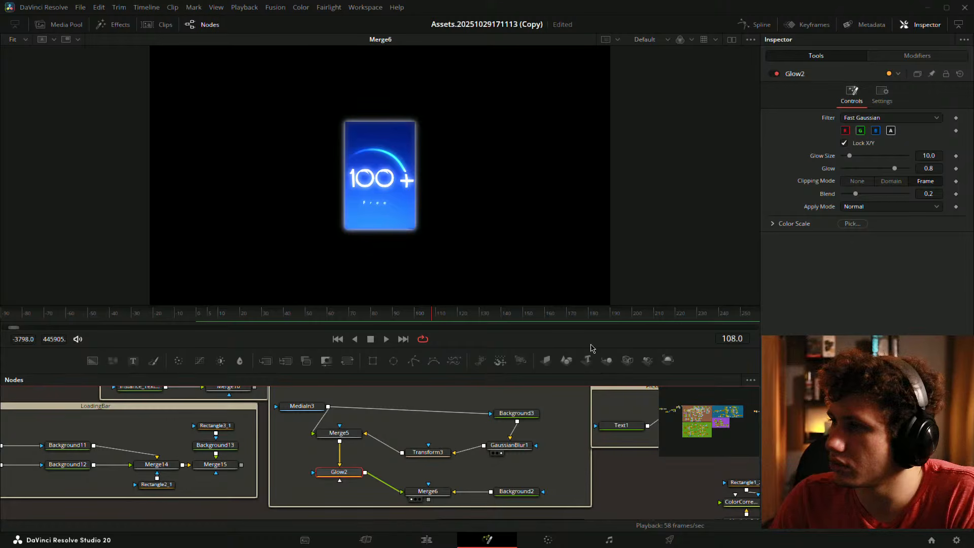
- Set Glow2 to Glow Size 22 and Glow 0.512, then save the project
{"action": "mouse_move", "coordinate": [894, 168]}
{"action": "left_mouse_down"}
{"action": "mouse_move", "coordinate": [874, 172]}
{"action": "mouse_move", "coordinate": [850, 156]}
{"action": "mouse_move", "coordinate": [875, 169]}
{"action": "left_mouse_up"}
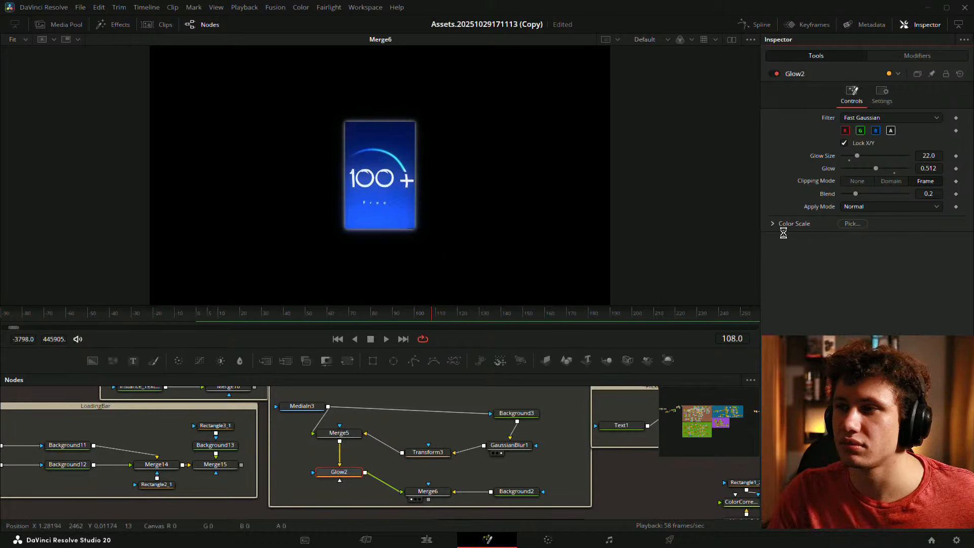
{"action": "key", "text": "ctrl+s"}
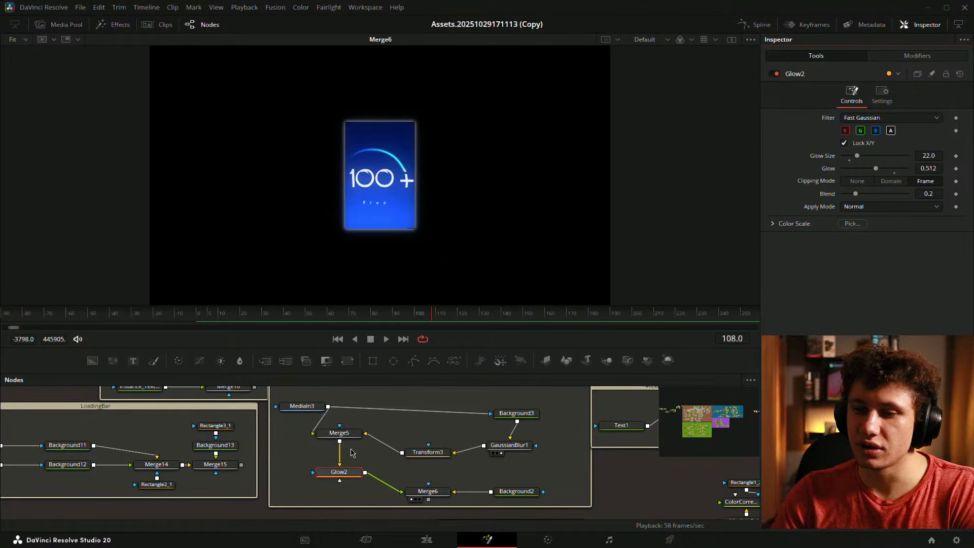
{"action": "left_click", "coordinate": [401, 419]}
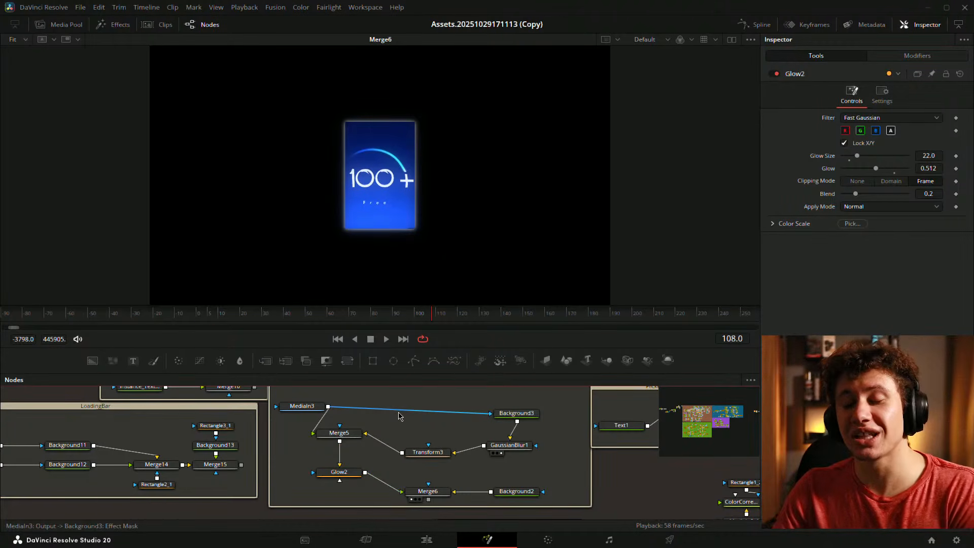
- Navigate to the gradient dome nodes and view Transform6_3's gradient circle at frame 11
{"action": "left_click_drag", "start_coordinate": [486, 414], "coordinate": [229, 463]}
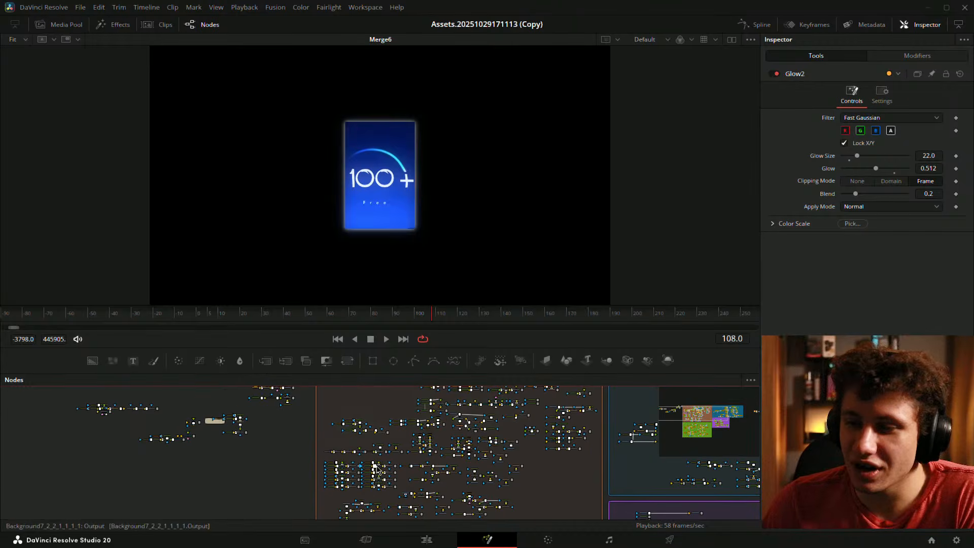
{"action": "left_click_drag", "start_coordinate": [372, 462], "coordinate": [268, 500]}
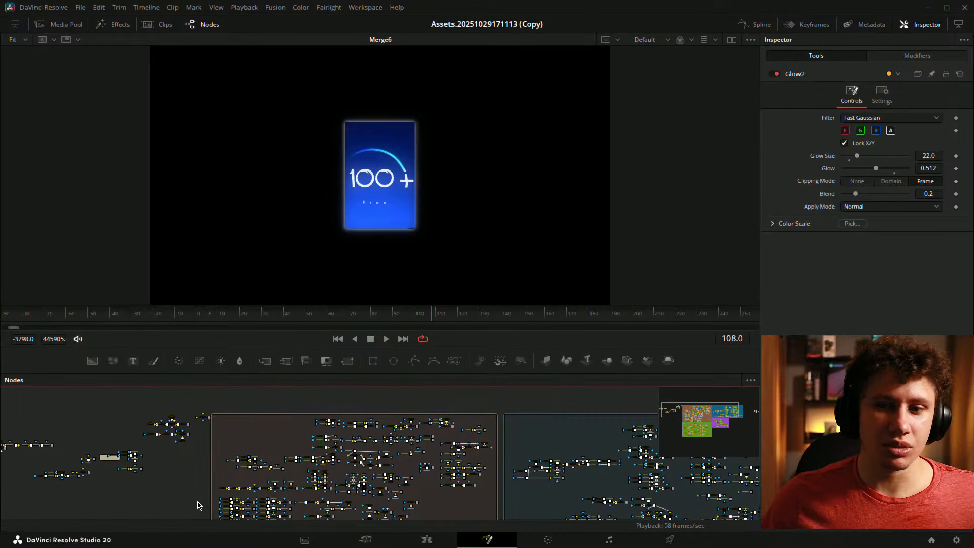
{"action": "left_click_drag", "start_coordinate": [553, 446], "coordinate": [669, 450]}
{"action": "scroll", "coordinate": [151, 446], "scroll_direction": "up", "scroll_amount": 3}
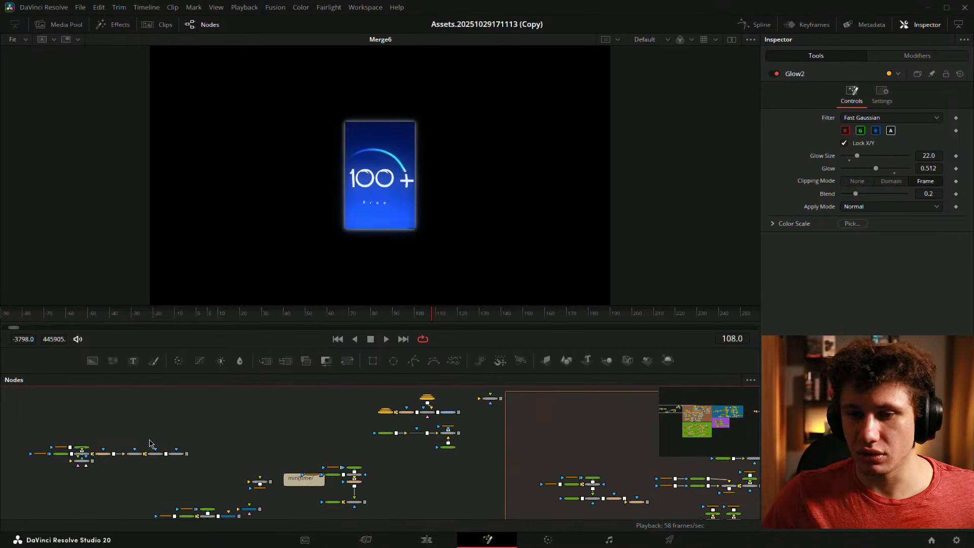
{"action": "scroll", "coordinate": [87, 459], "scroll_direction": "up", "scroll_amount": 3}
{"action": "left_click_drag", "start_coordinate": [129, 444], "coordinate": [432, 420]}
{"action": "scroll", "coordinate": [416, 431], "scroll_direction": "up", "scroll_amount": 2}
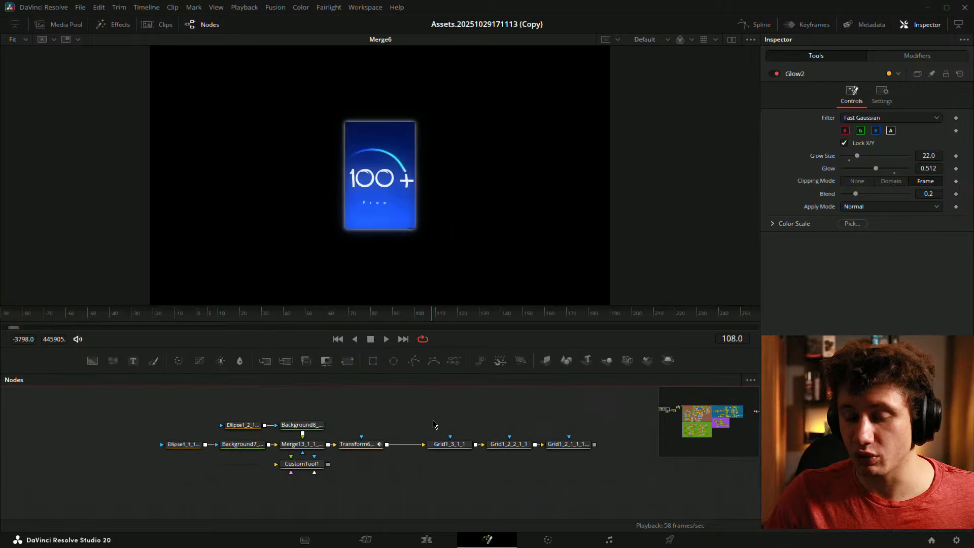
{"action": "scroll", "coordinate": [366, 420], "scroll_direction": "up", "scroll_amount": 2}
{"action": "left_click", "coordinate": [348, 454]}
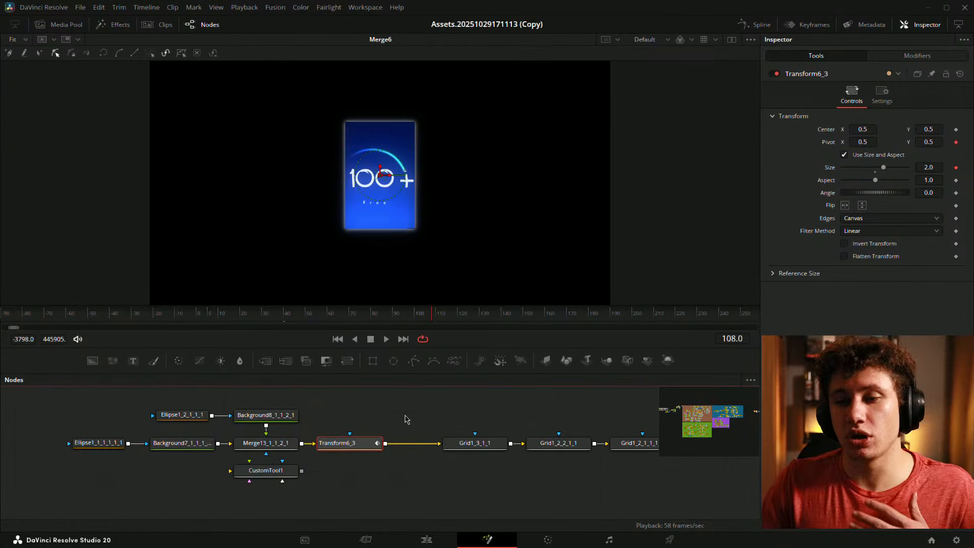
{"action": "key", "text": "1"}
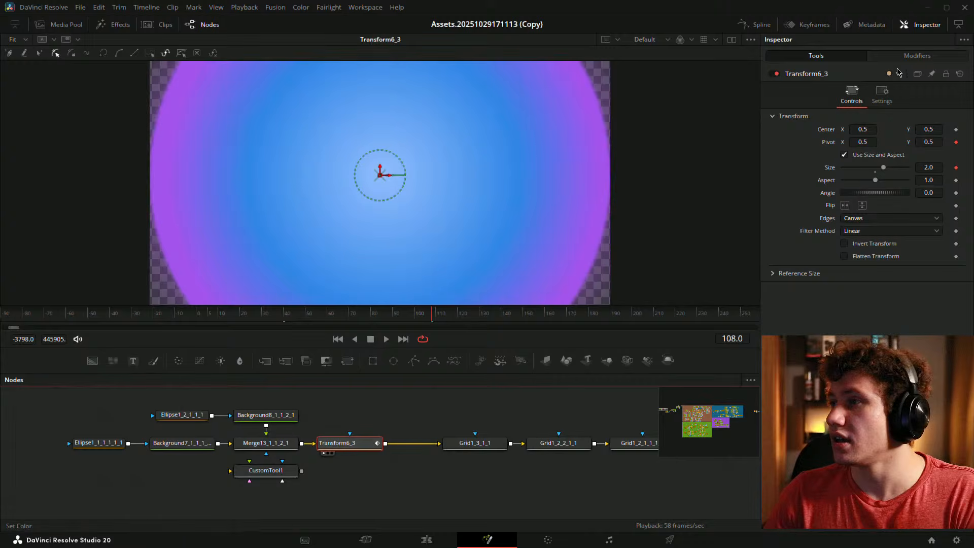
{"action": "left_click", "coordinate": [219, 313]}
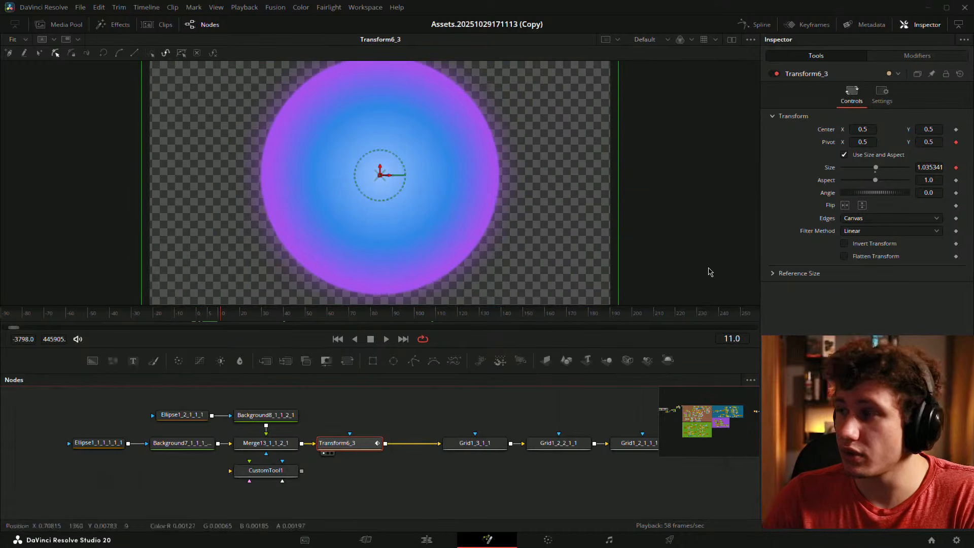
{"action": "left_click", "coordinate": [917, 56]}
{"action": "scroll", "coordinate": [491, 207], "scroll_direction": "down", "scroll_amount": 3}
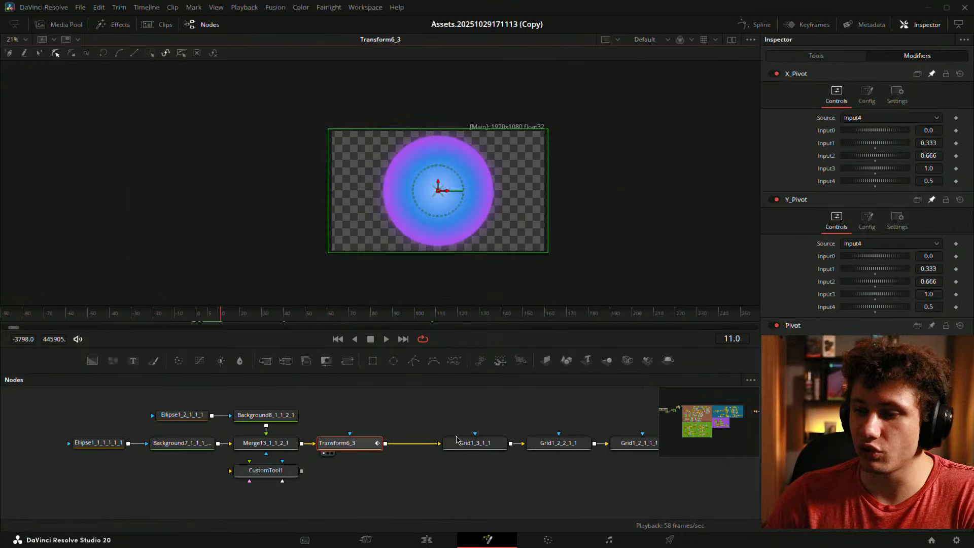
{"action": "left_click_drag", "start_coordinate": [457, 440], "coordinate": [439, 174]}
{"action": "left_click_drag", "start_coordinate": [496, 437], "coordinate": [454, 394]}
{"action": "left_click_drag", "start_coordinate": [439, 453], "coordinate": [439, 232]}
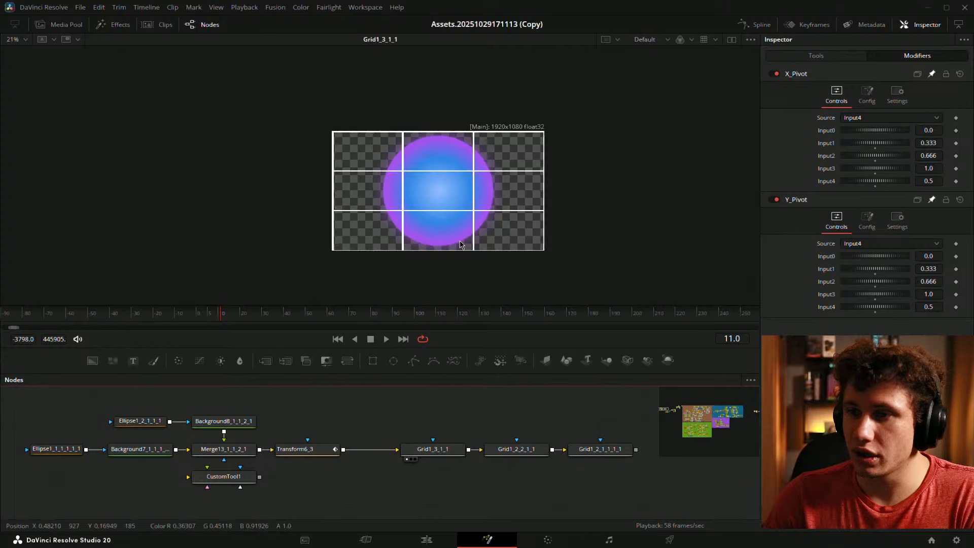
{"action": "scroll", "coordinate": [365, 227], "scroll_direction": "up", "scroll_amount": 2}
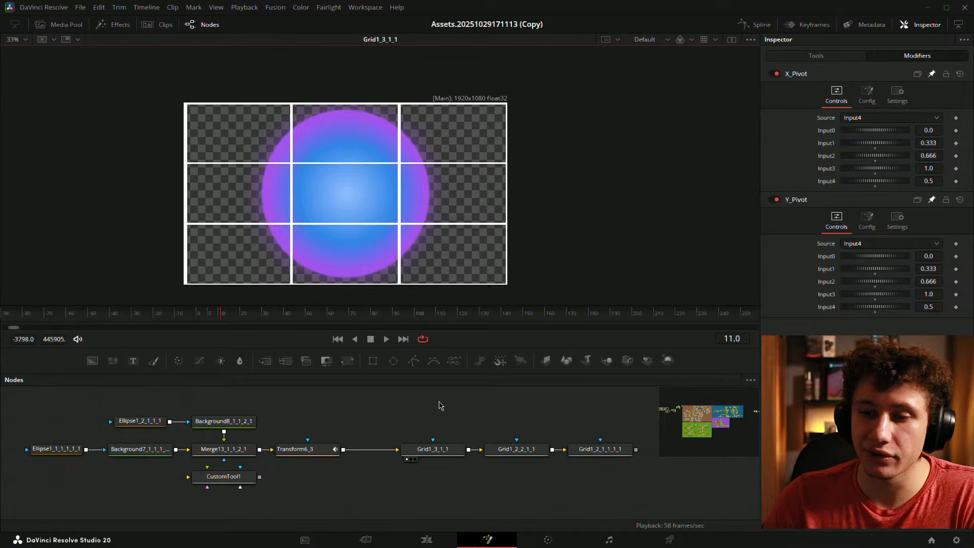
{"action": "left_click", "coordinate": [334, 453]}
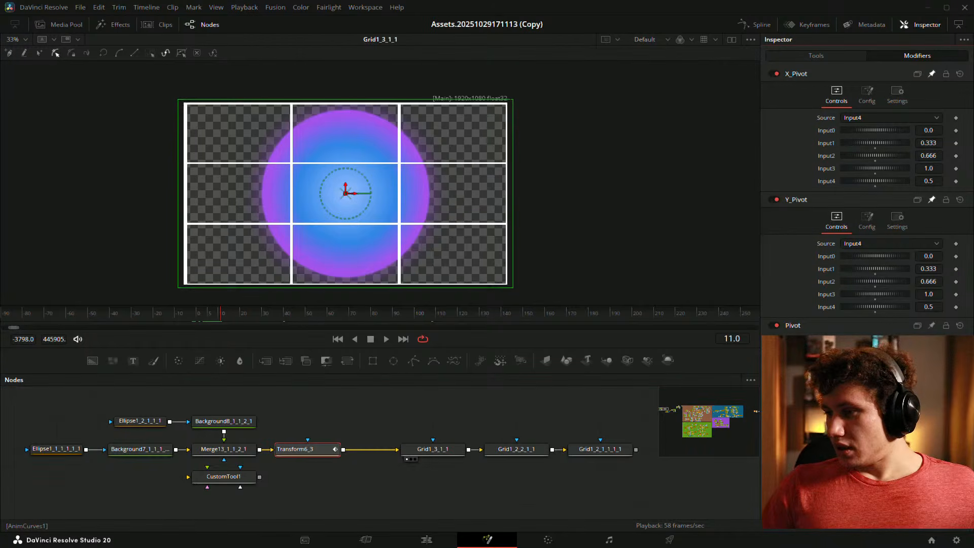
{"action": "left_click", "coordinate": [371, 405]}
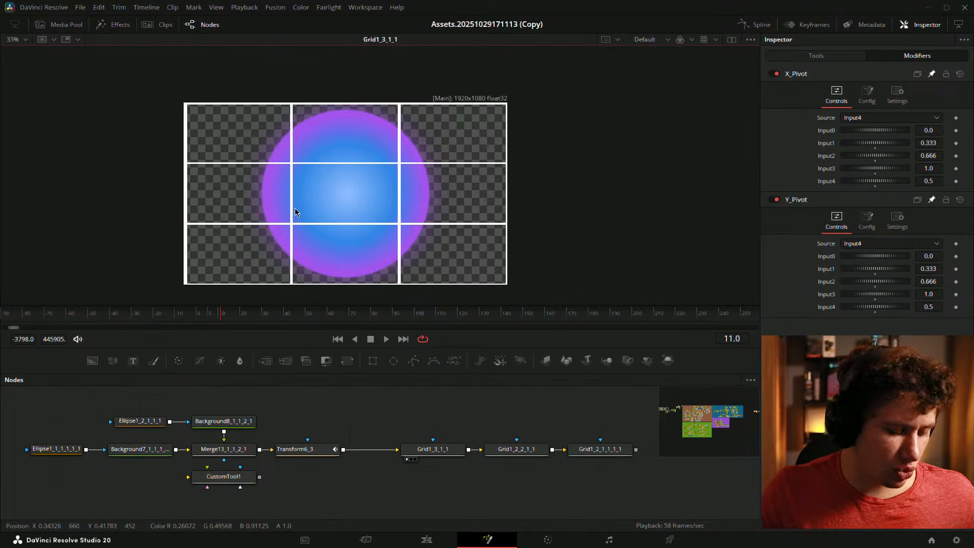
{"action": "key", "text": "ctrl+f"}
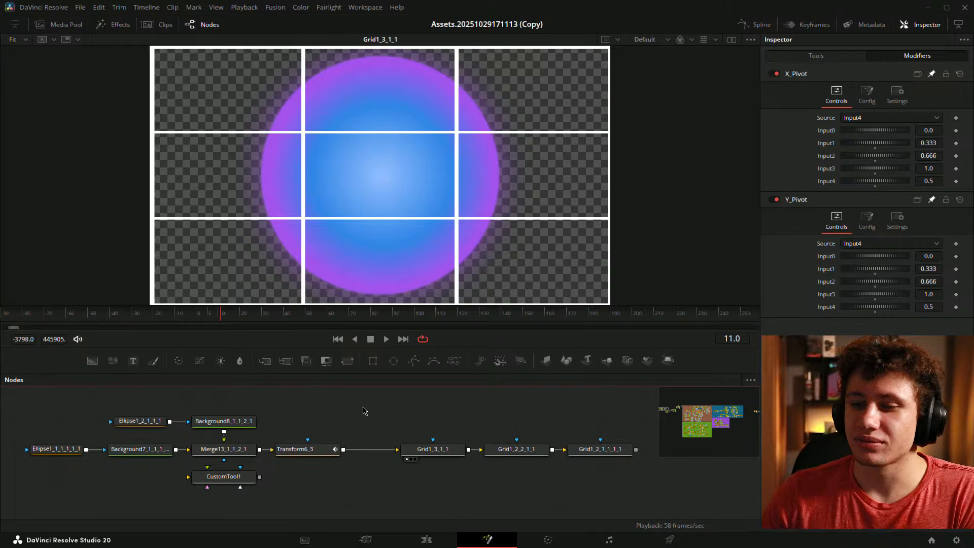
{"action": "left_click", "coordinate": [330, 447]}
{"action": "key", "text": "1"}
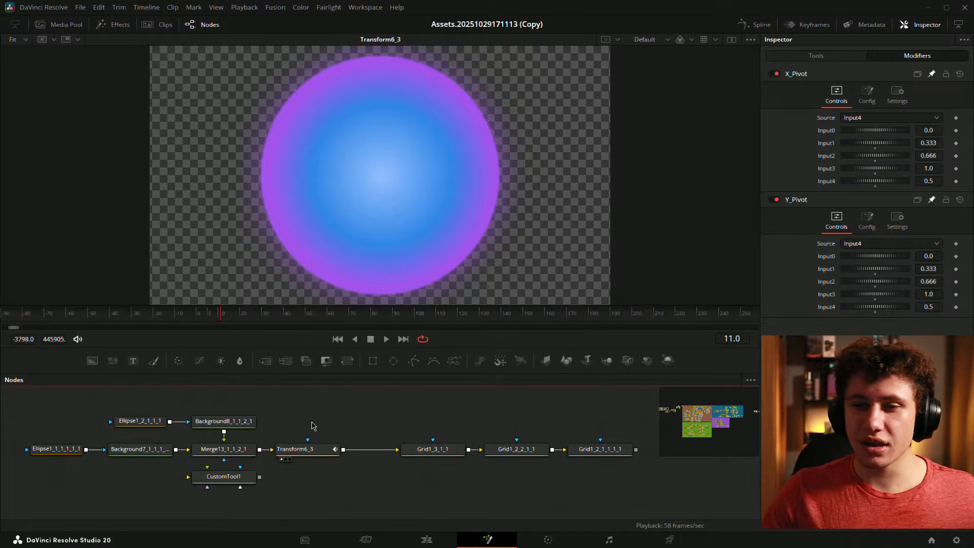
{"action": "left_click", "coordinate": [221, 319]}
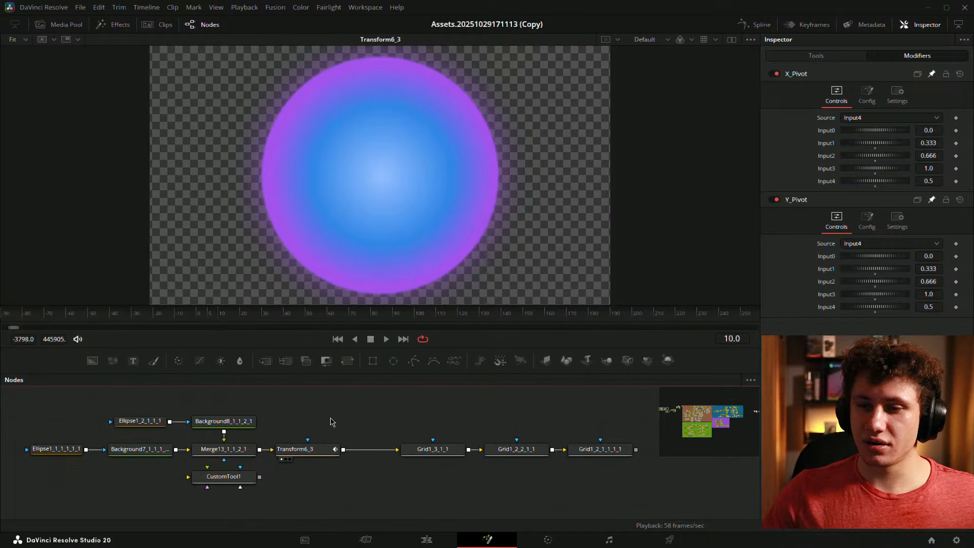